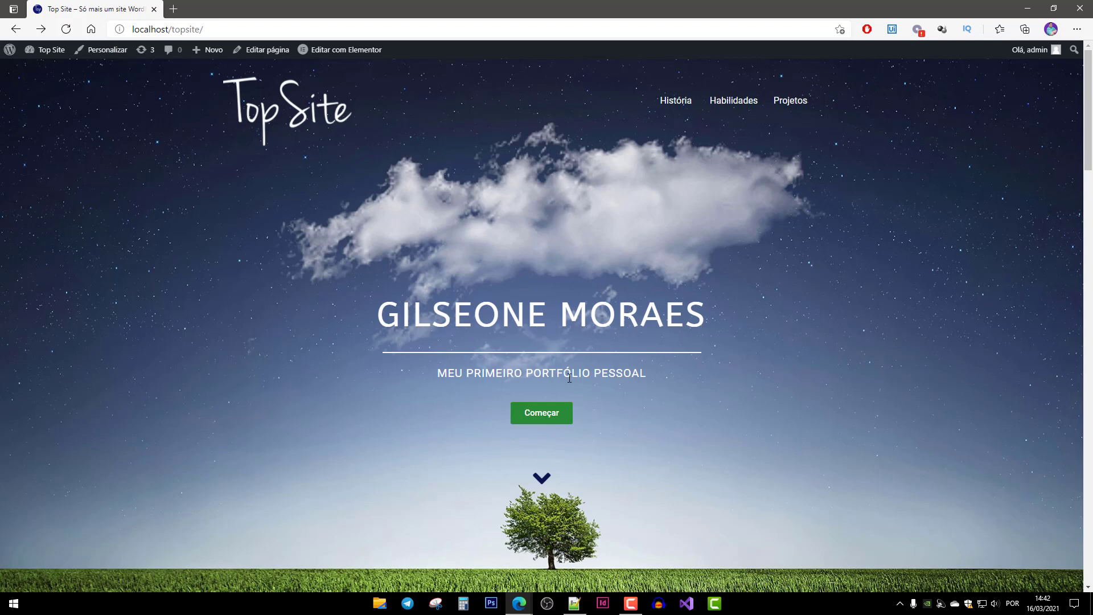
Browse the Top Site home page through Minha História, Minhas Habilidades and Projetos Recentes.
left_click_drag(438, 376, 647, 378)
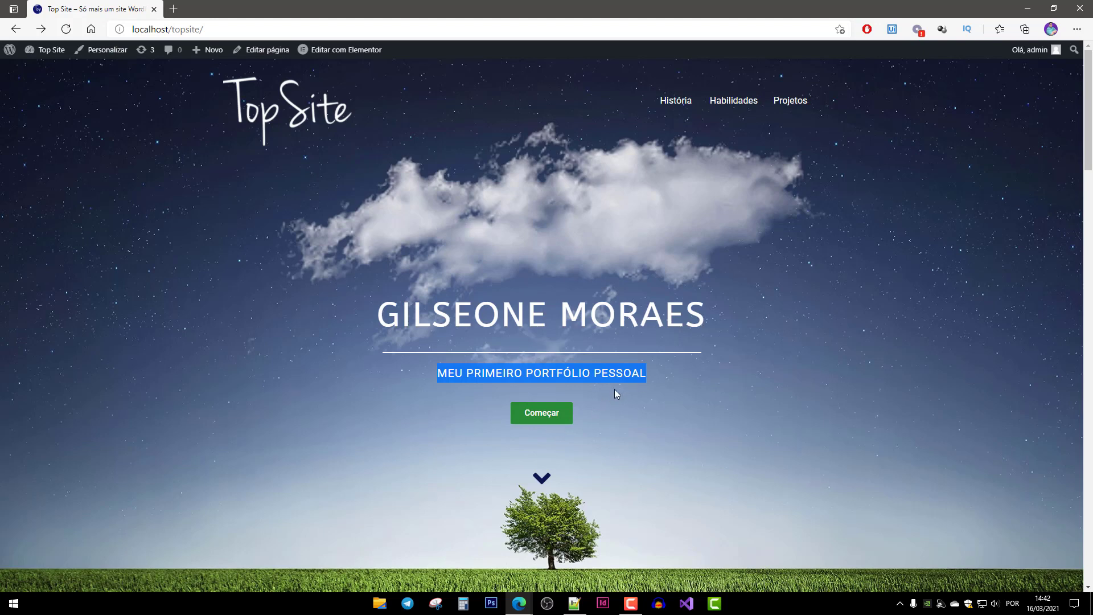
left_click(543, 479)
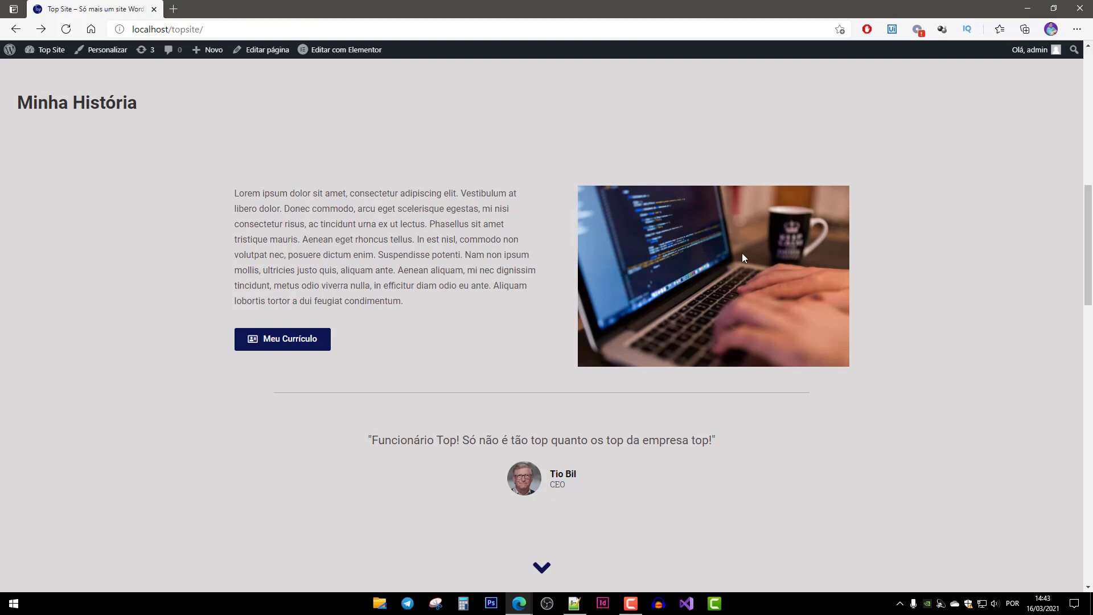
scroll(706, 342, "up", 10)
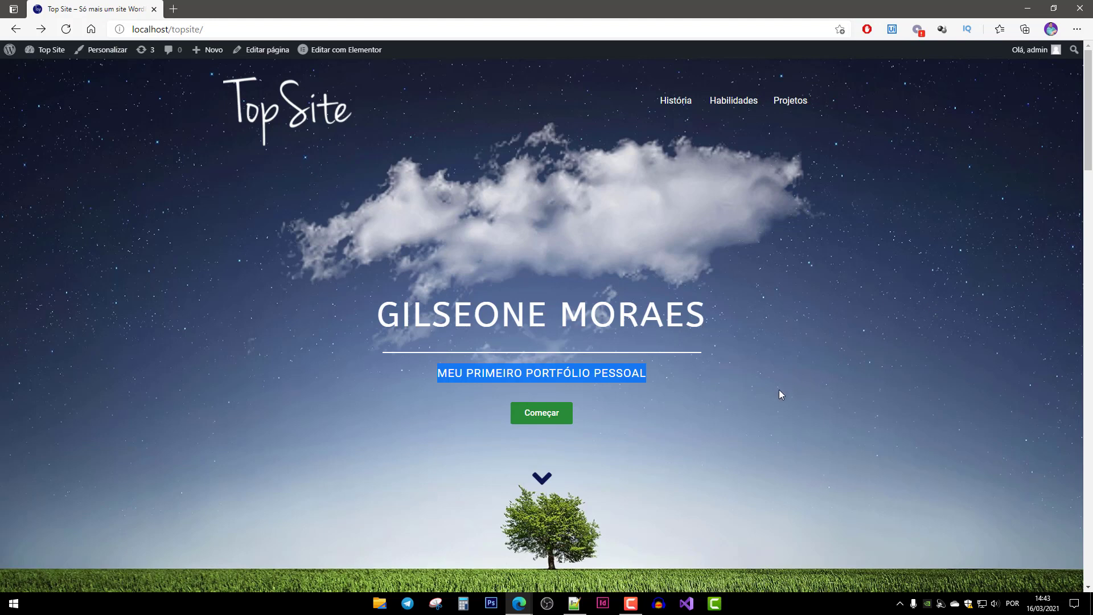
left_click(819, 420)
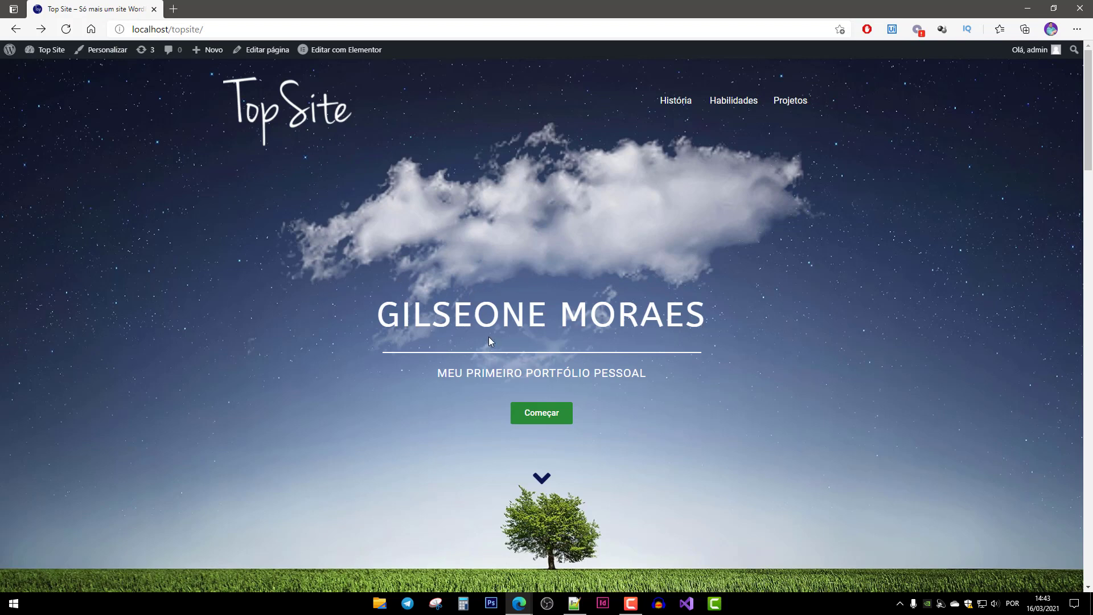
scroll(402, 443, "down", 6)
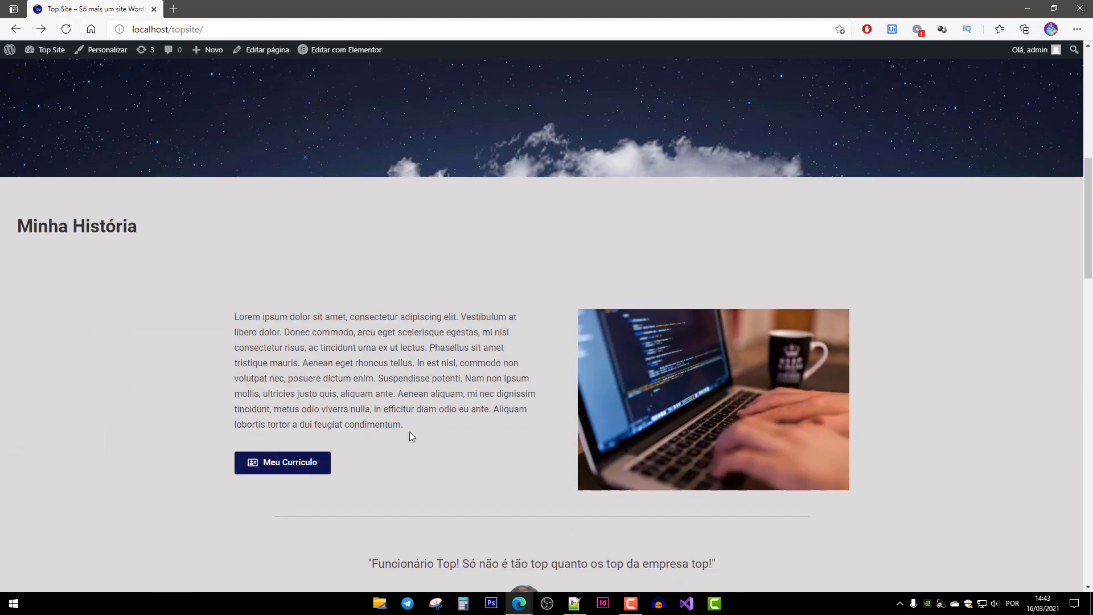
scroll(510, 330, "up", 6)
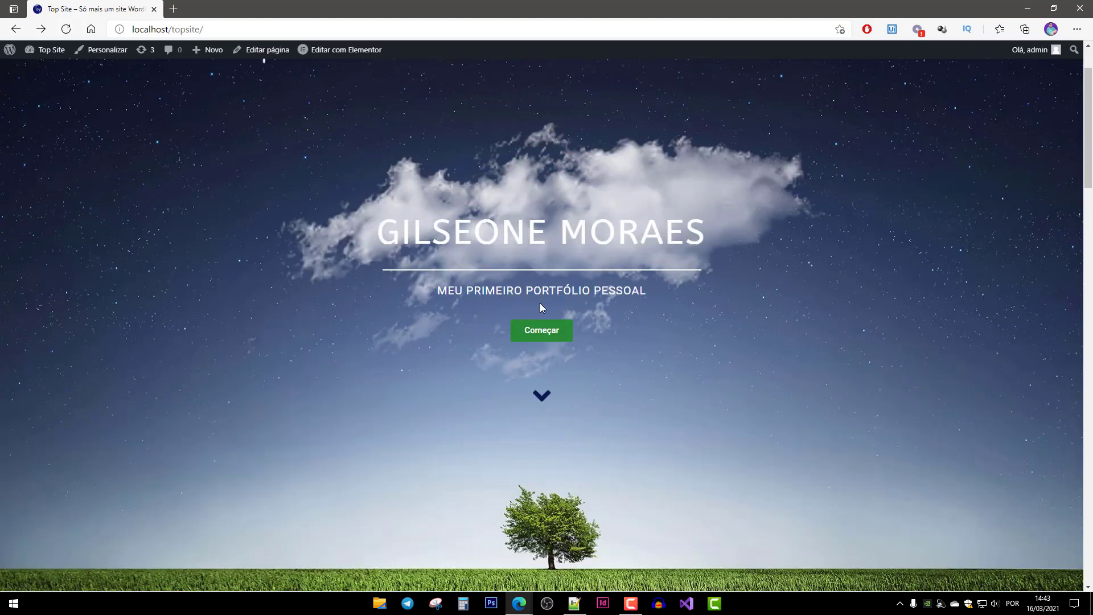
left_click(540, 396)
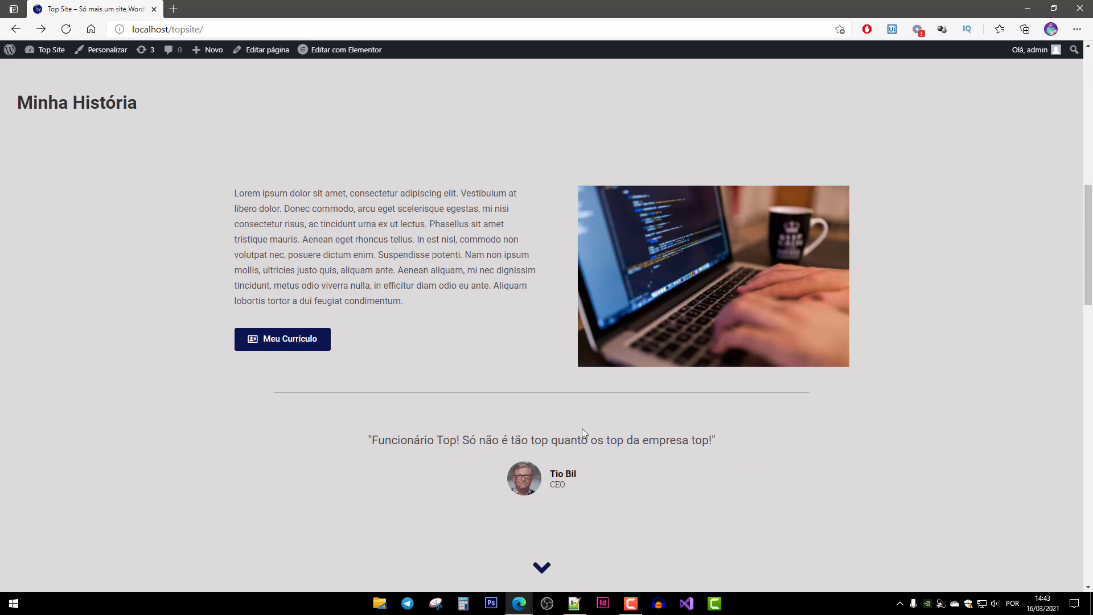
scroll(518, 483, "down", 3)
scroll(535, 513, "up", 3)
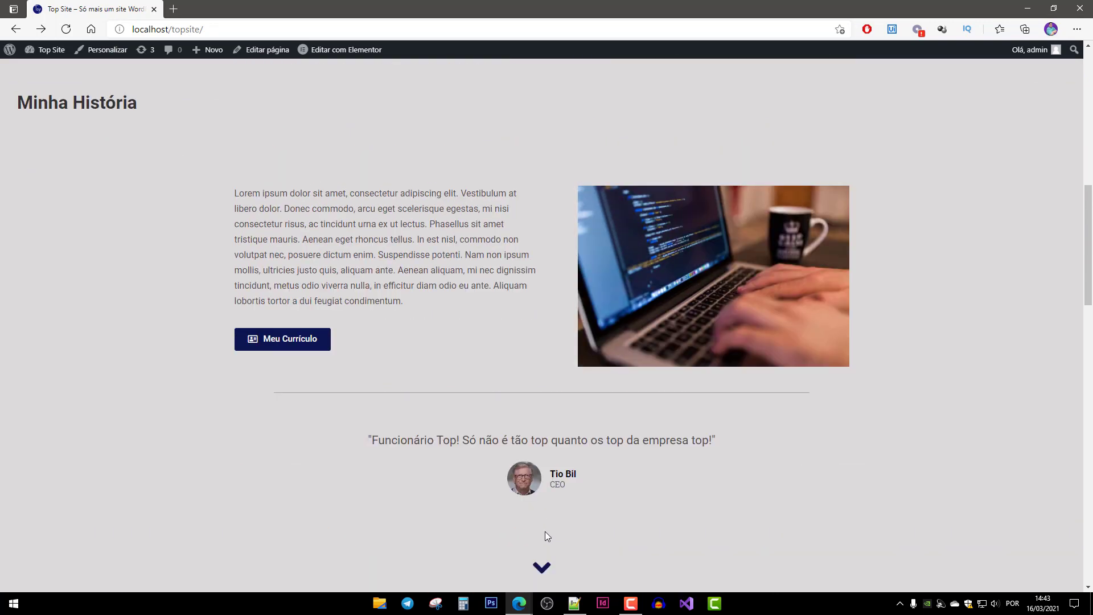
left_click(548, 564)
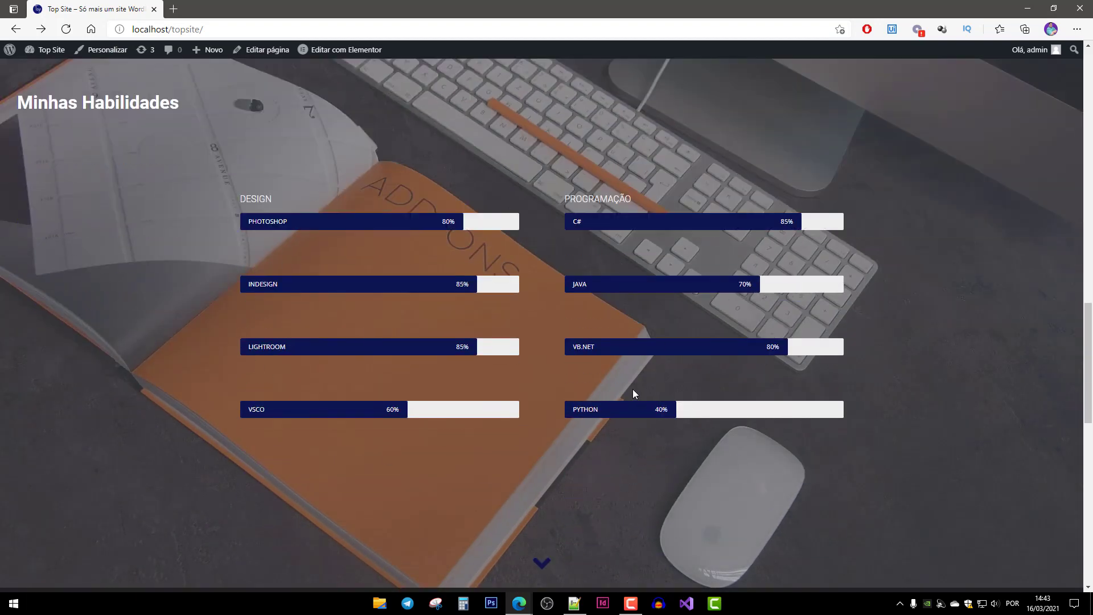
left_click(550, 565)
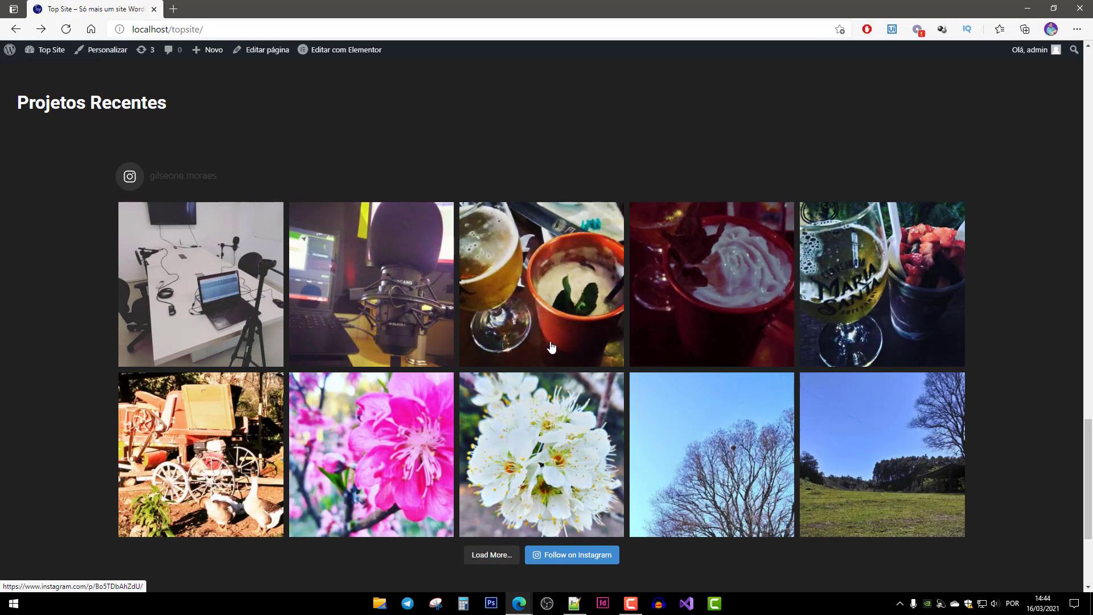
scroll(551, 349, "down", 3)
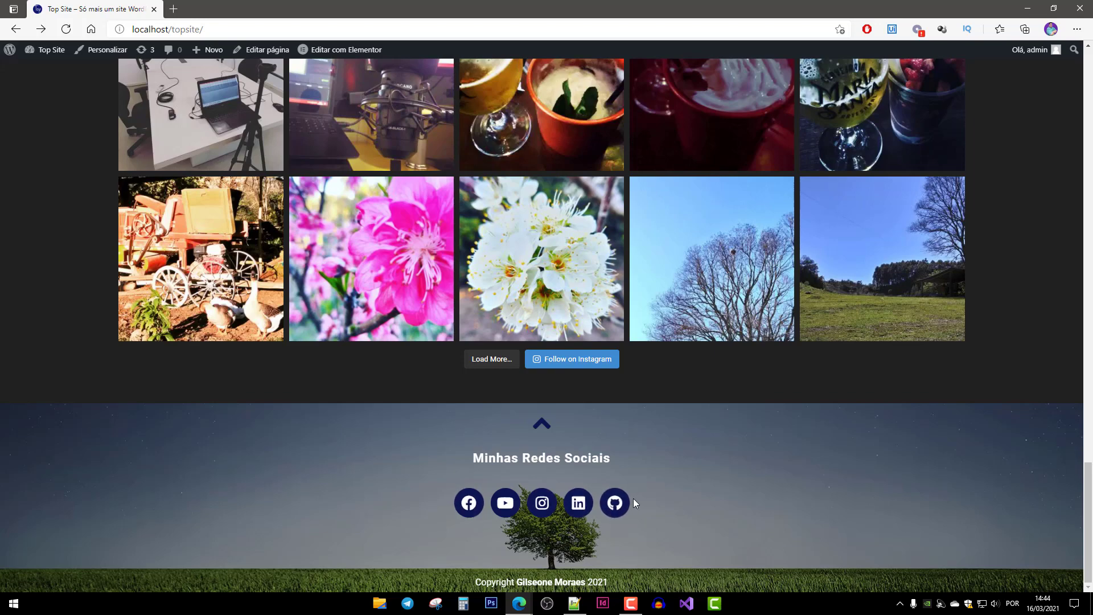
left_click(542, 426)
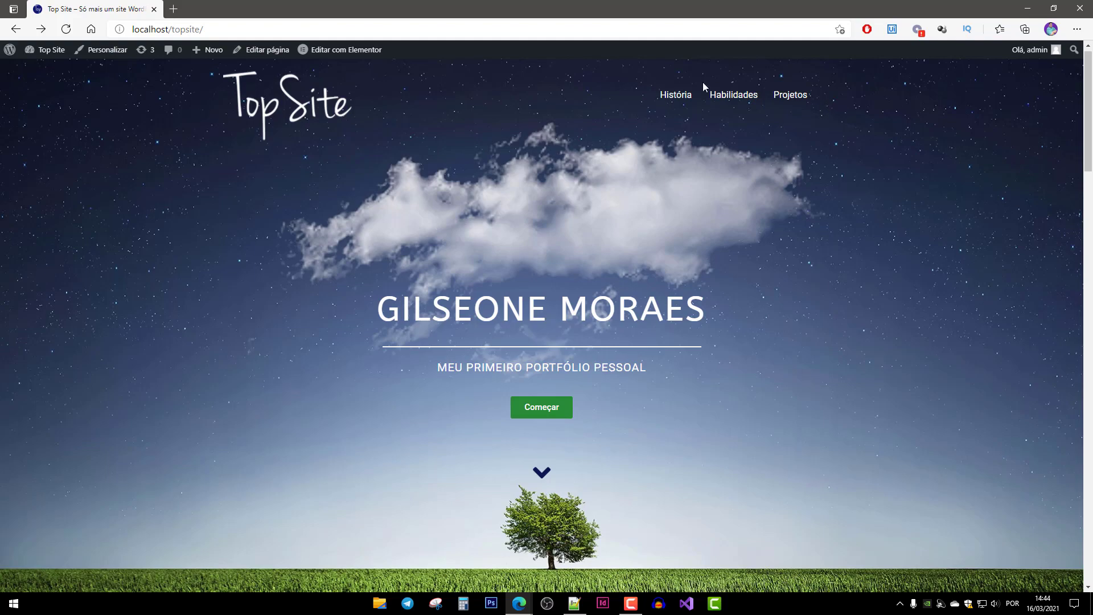
Revisit the Top Site sections, examine the topsite part of the address, and return to the top.
left_click(790, 97)
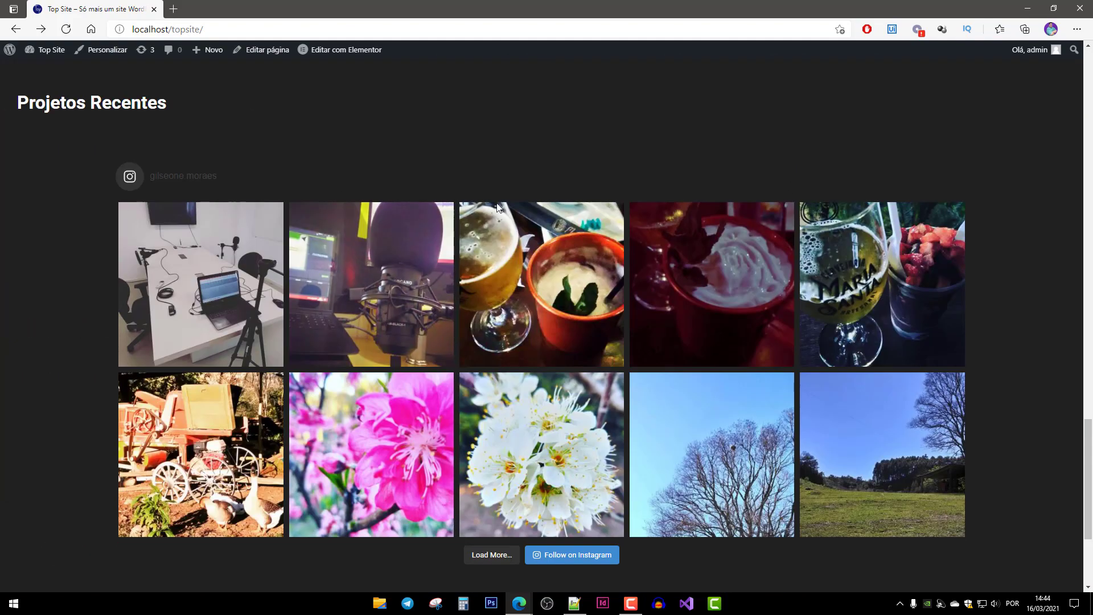
scroll(573, 296, "down", 2)
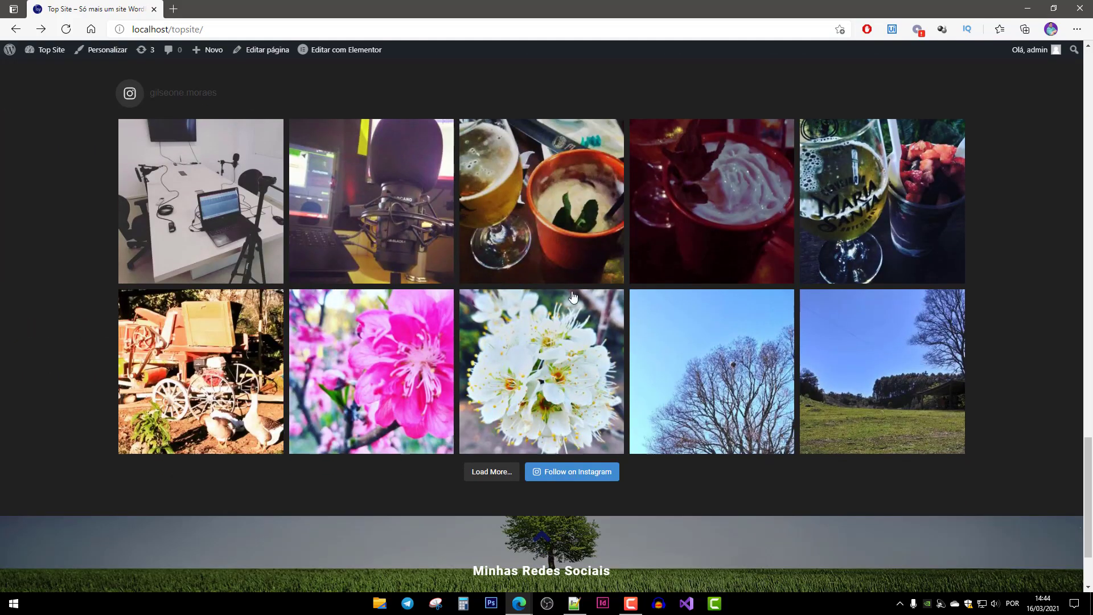
left_click(536, 541)
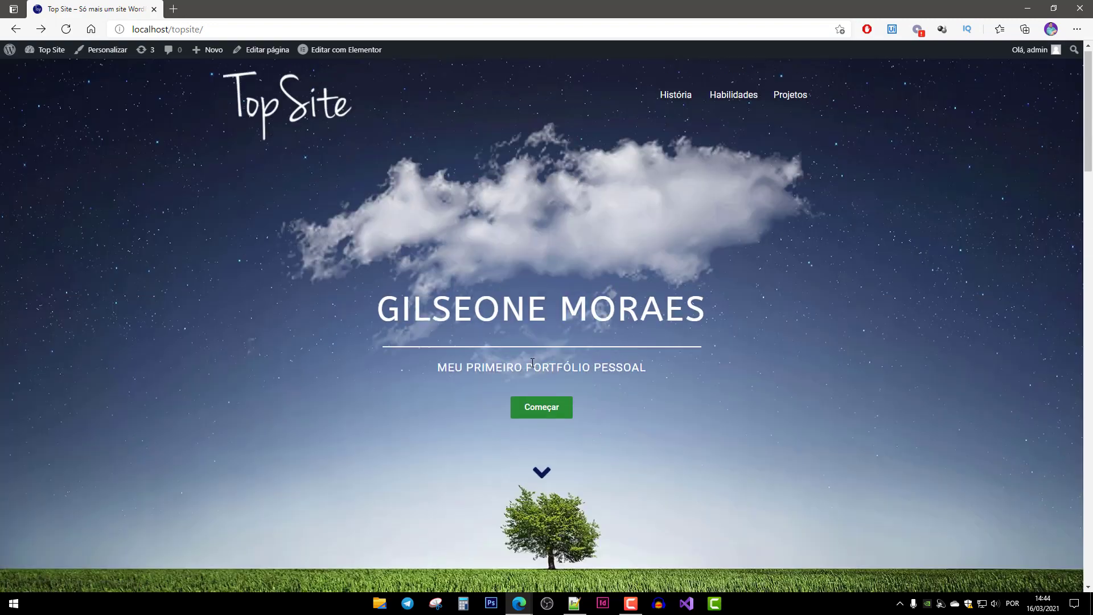
left_click(544, 475)
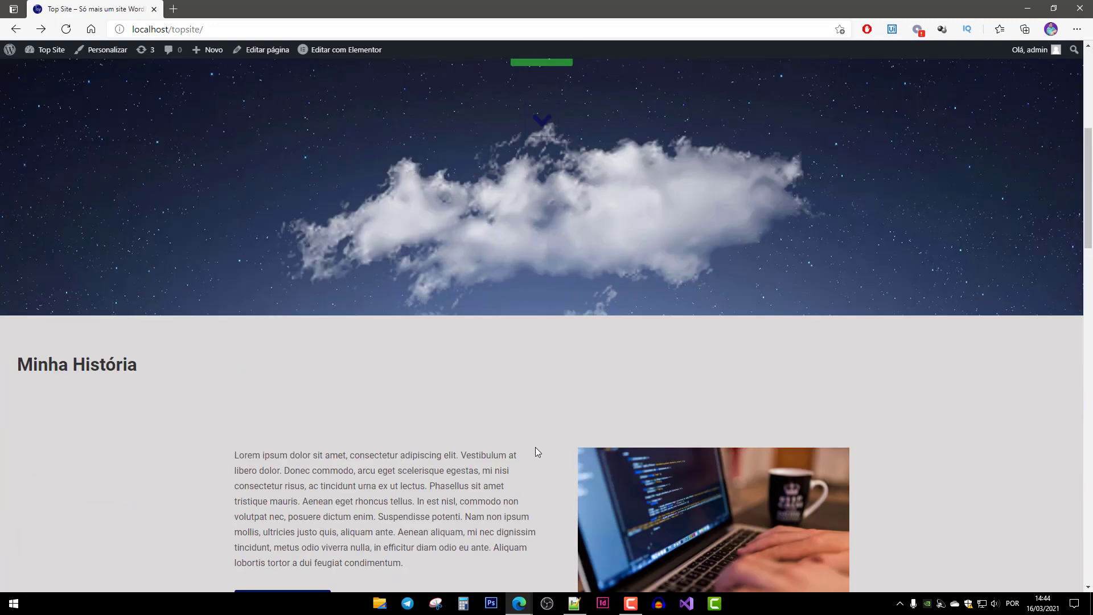
left_click(542, 568)
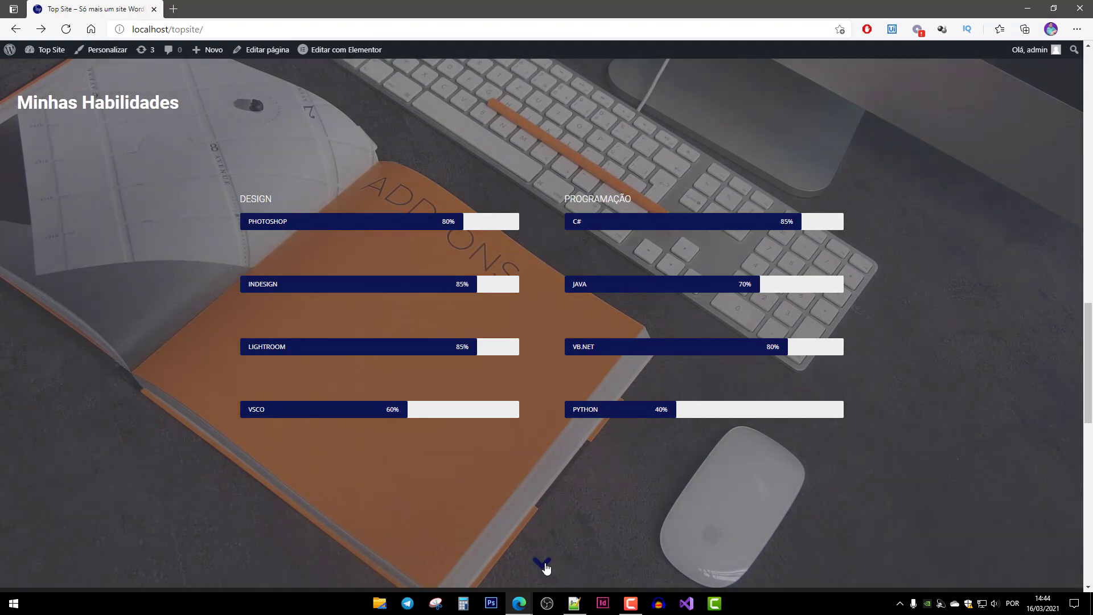
left_click(542, 564)
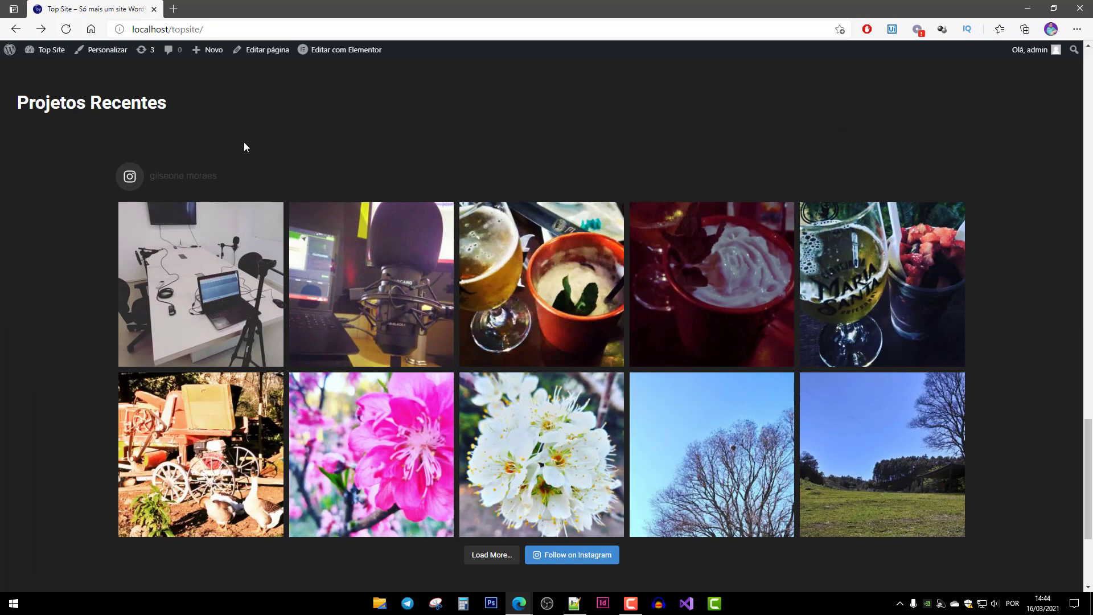
scroll(330, 140, "up", 3)
scroll(383, 274, "down", 4)
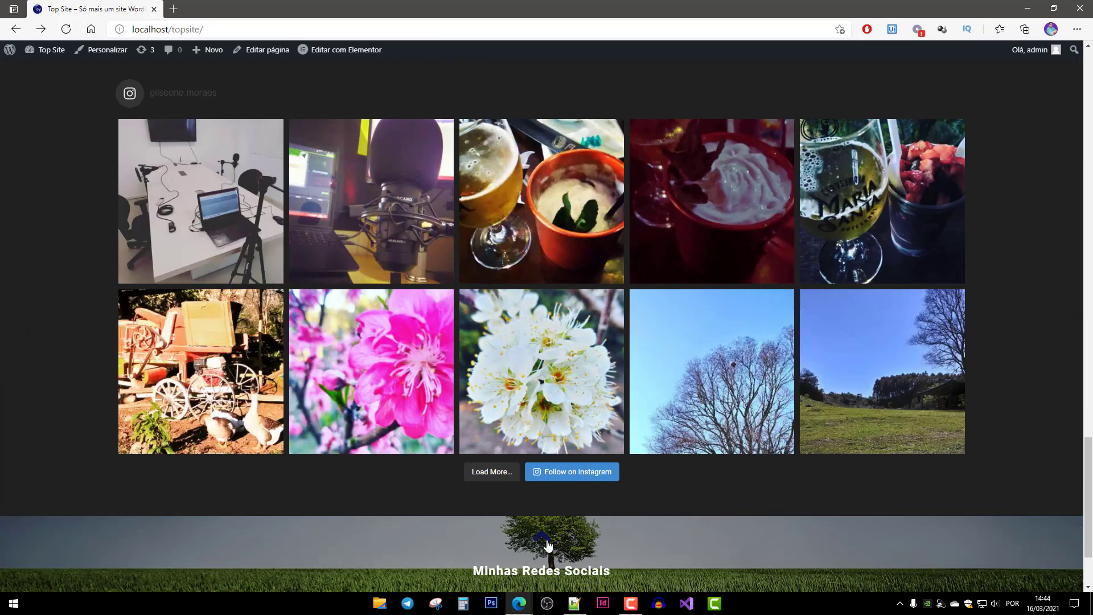
left_click(151, 25)
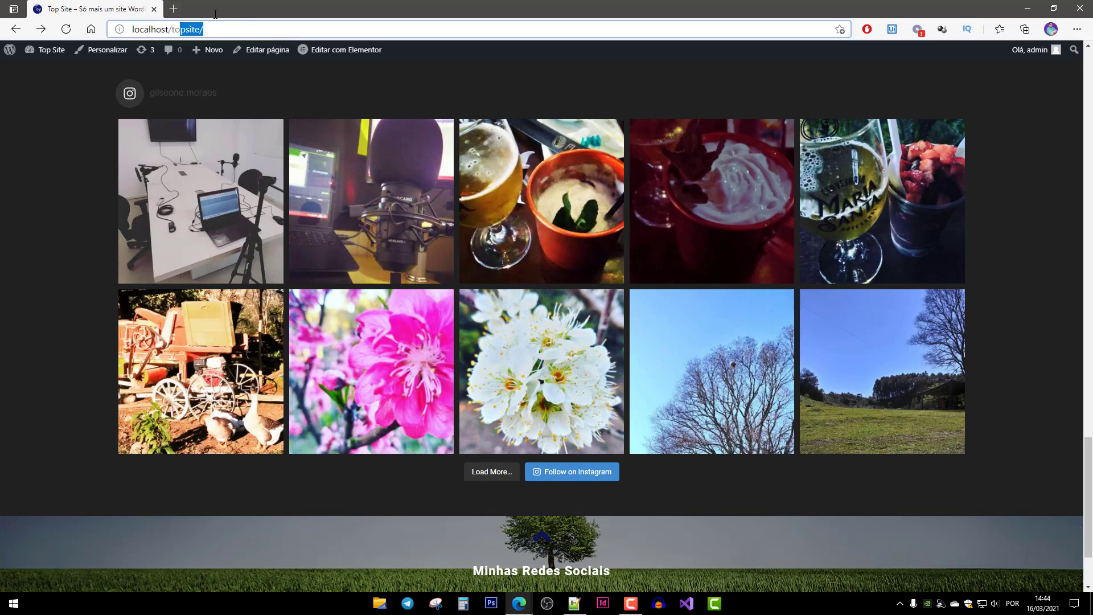
left_click(33, 157)
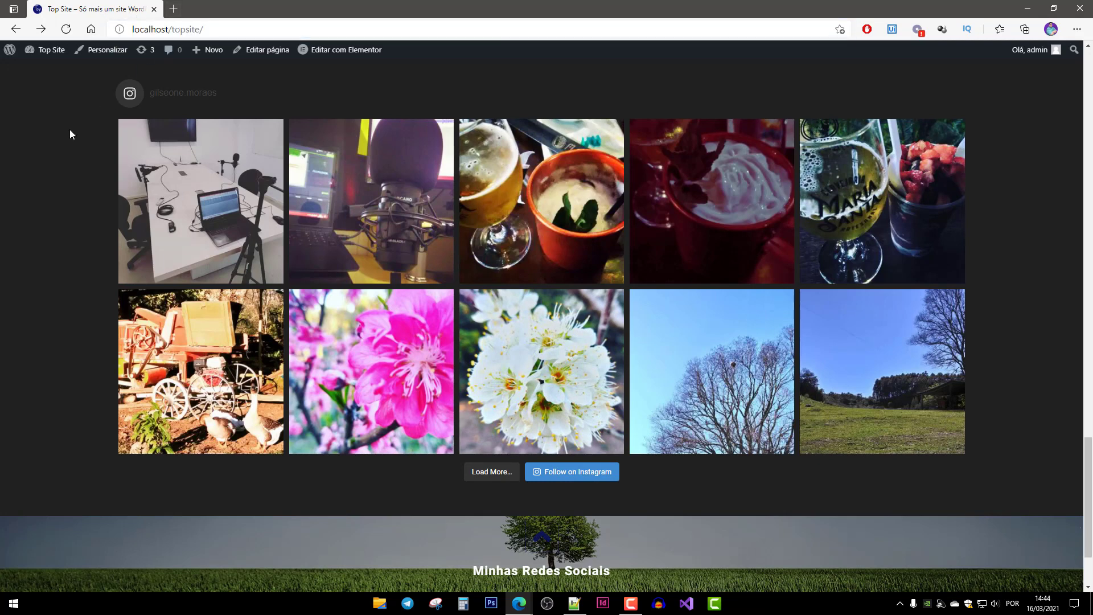
left_click_drag(172, 29, 203, 29)
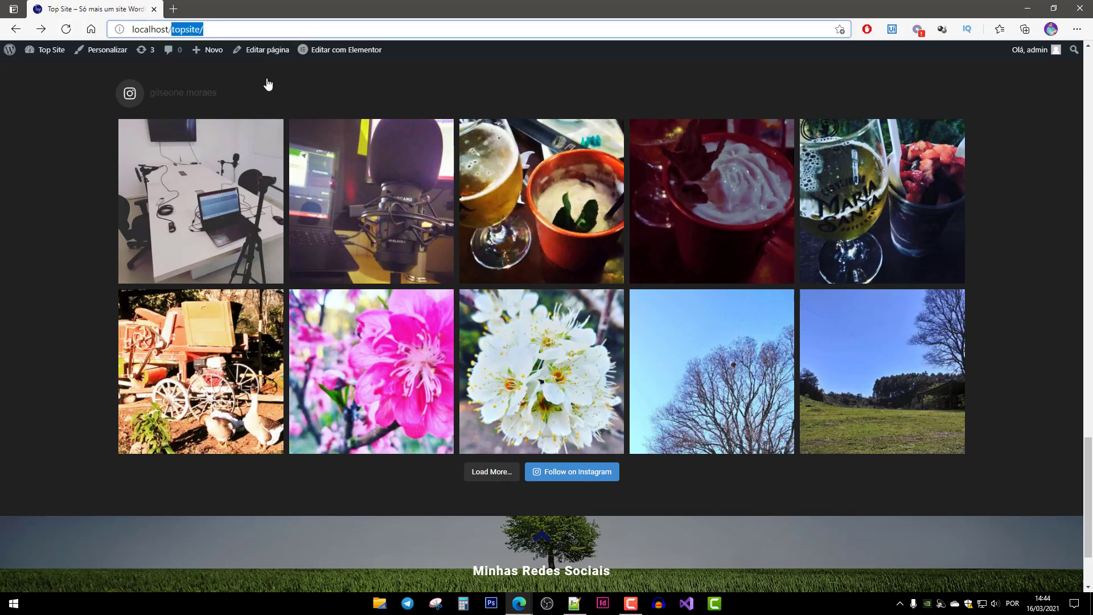
left_click(544, 548)
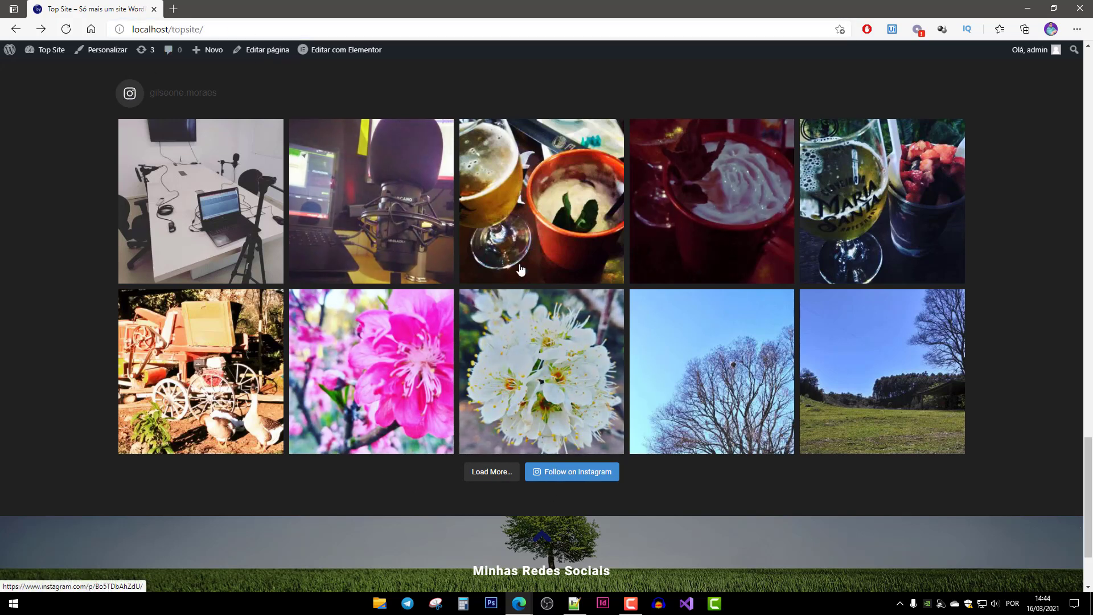
left_click(542, 537)
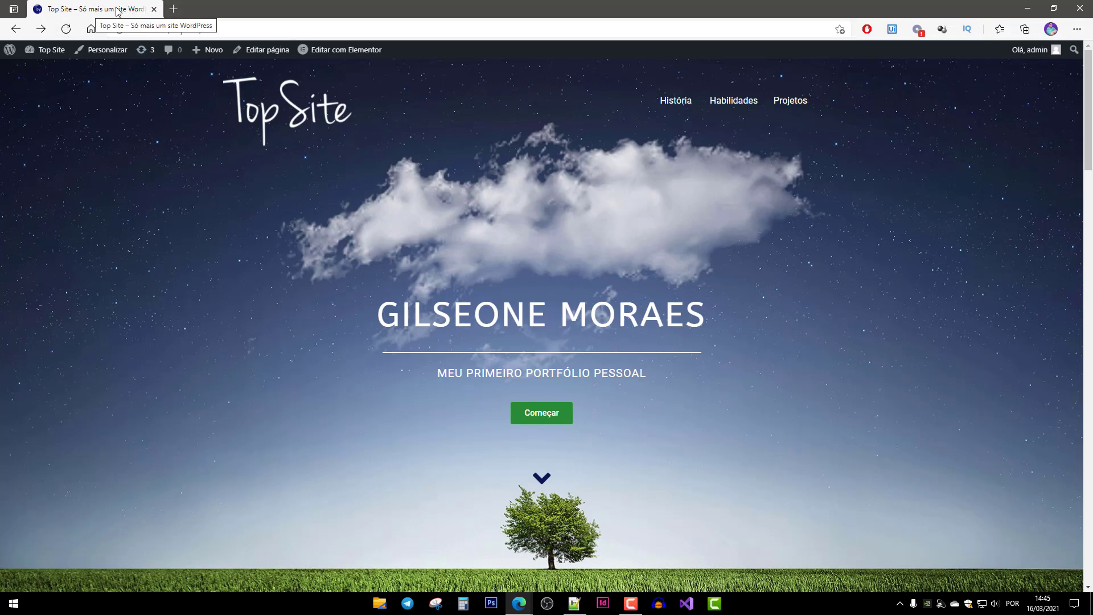
Open the local Meu Site in a new browser tab and scroll through it.
left_click(174, 8)
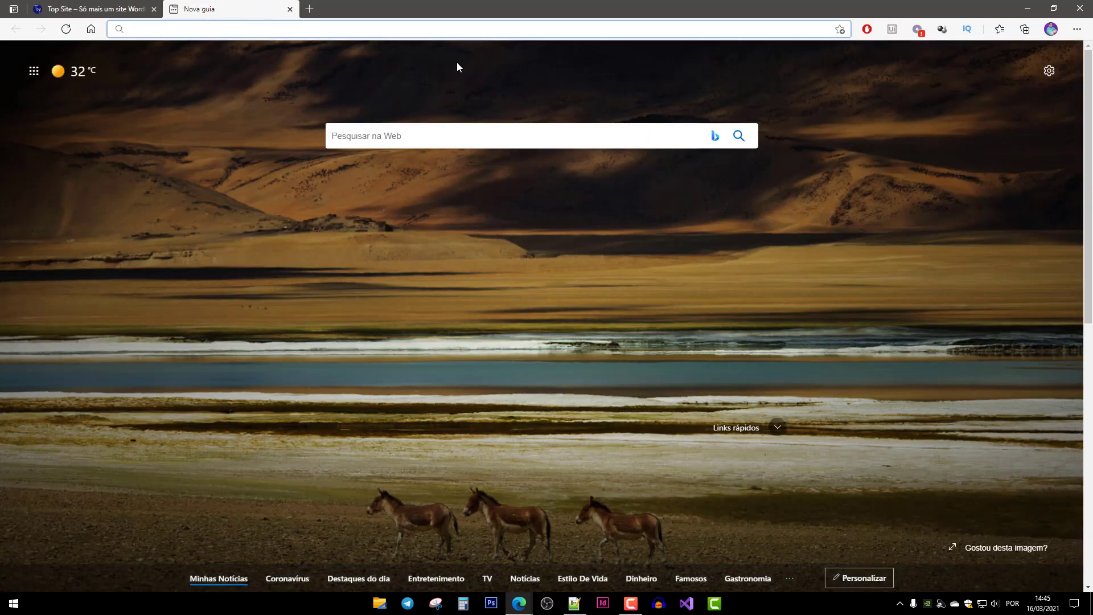
type("local")
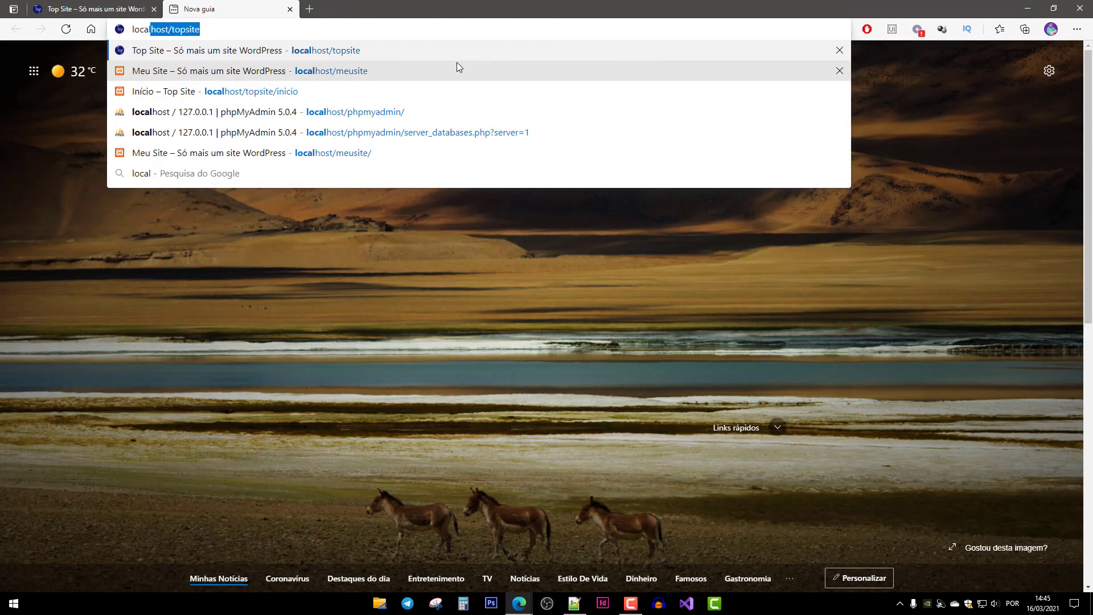
key("Down")
key("Down")
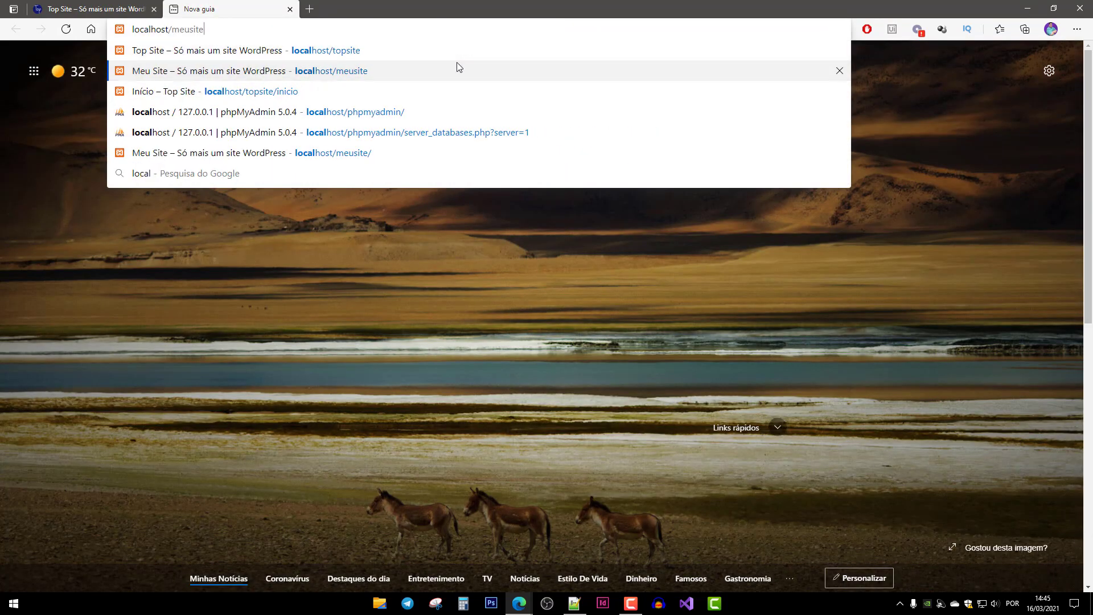
left_click(378, 74)
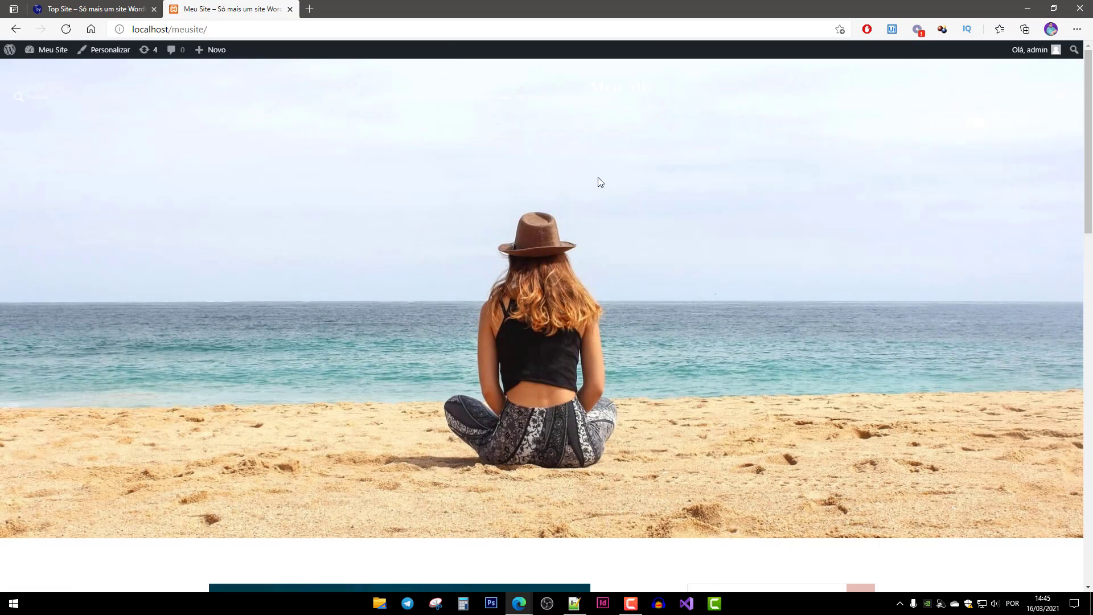
scroll(420, 213, "down", 15)
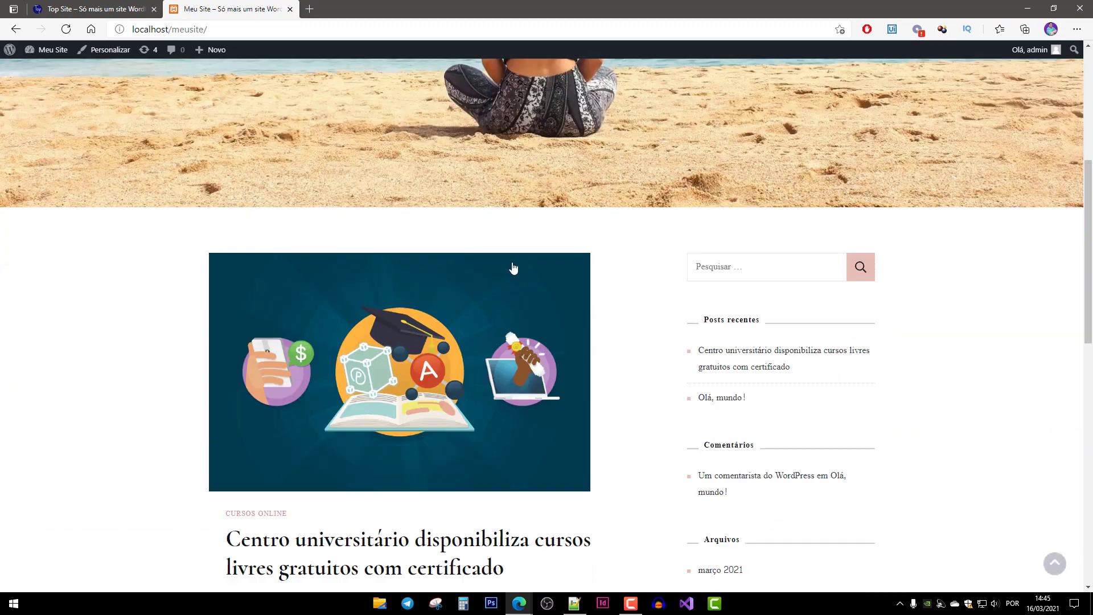
scroll(152, 289, "up", 15)
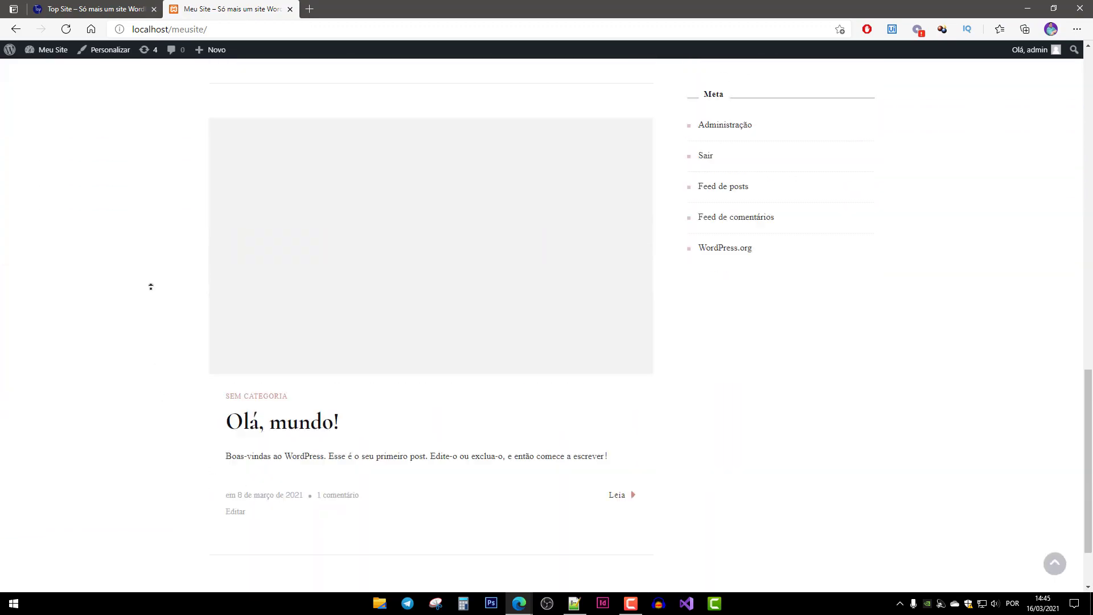
scroll(305, 359, "down", 6)
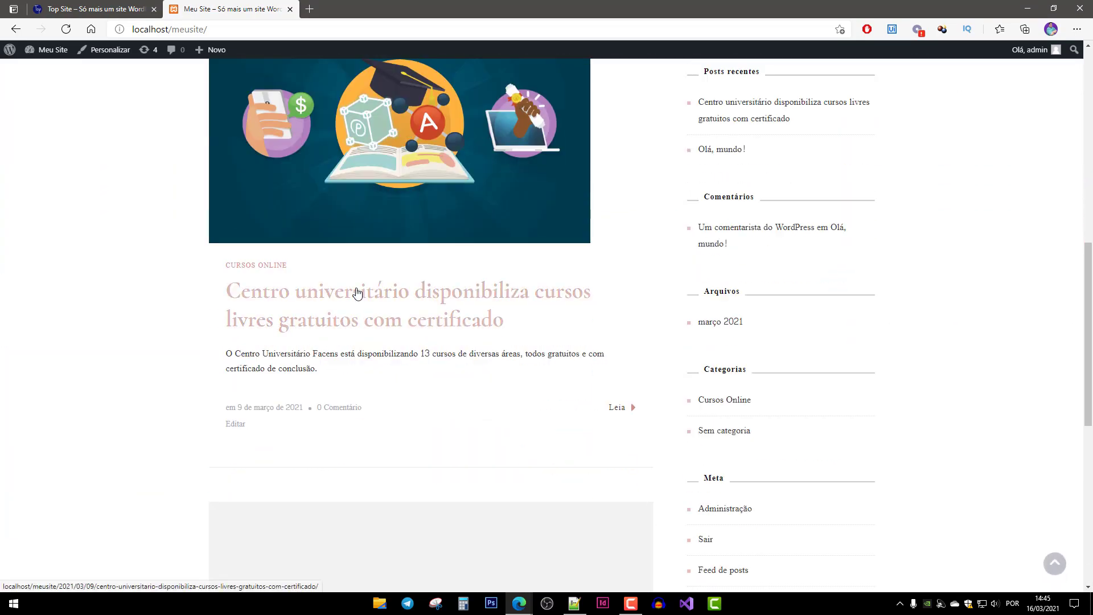
scroll(358, 293, "down", 2)
scroll(193, 298, "down", 9)
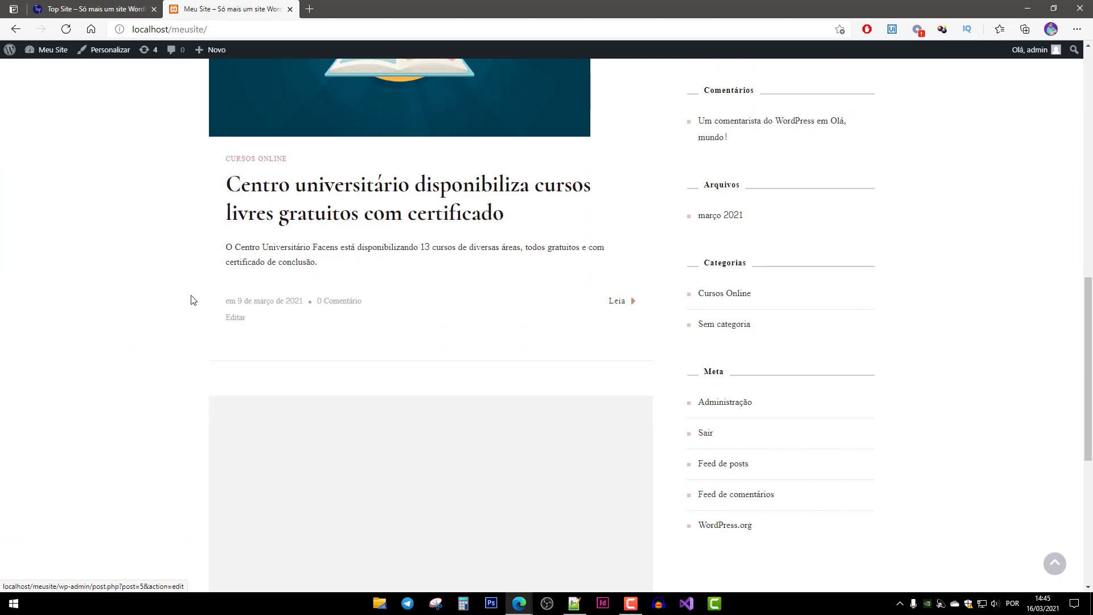
scroll(447, 223, "up", 4)
scroll(447, 223, "up", 12)
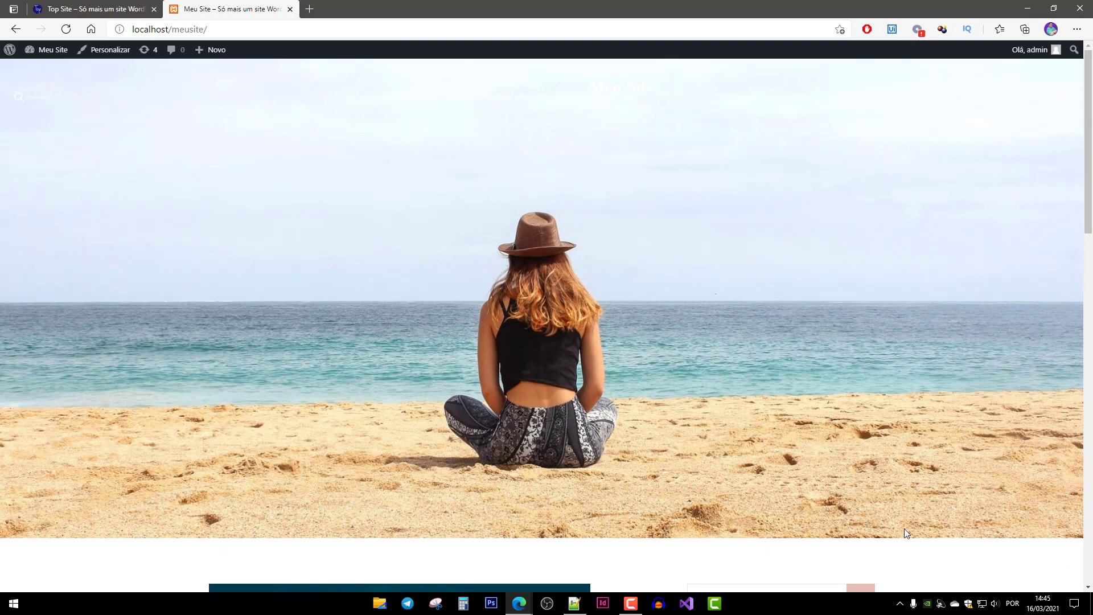
Go from the Meu Site dashboard to Aparência > Temas.
left_click(37, 55)
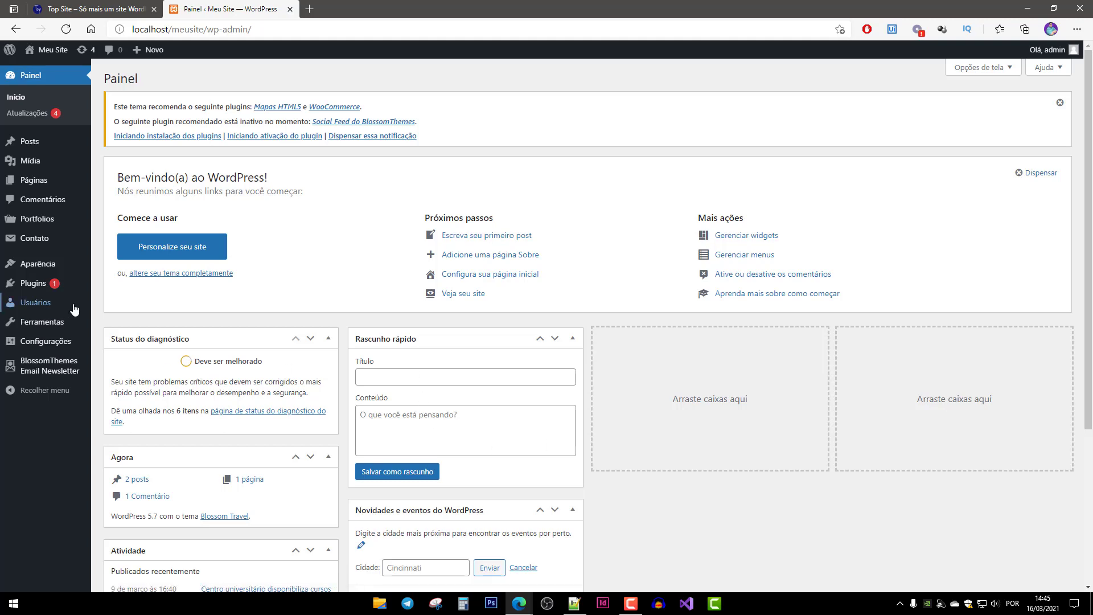
mouse_move(34, 302)
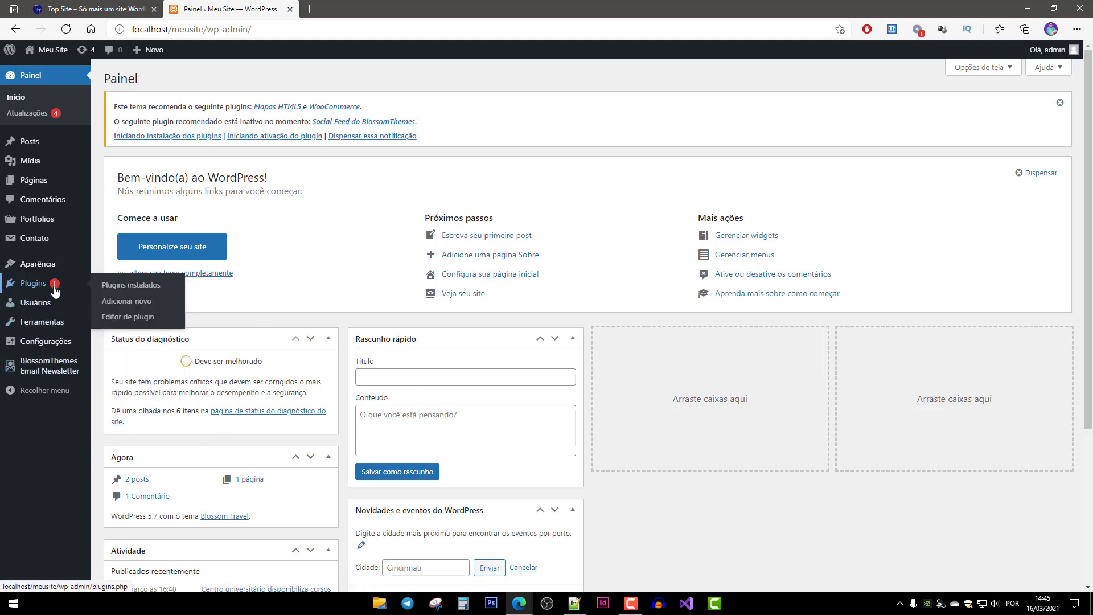
mouse_move(38, 268)
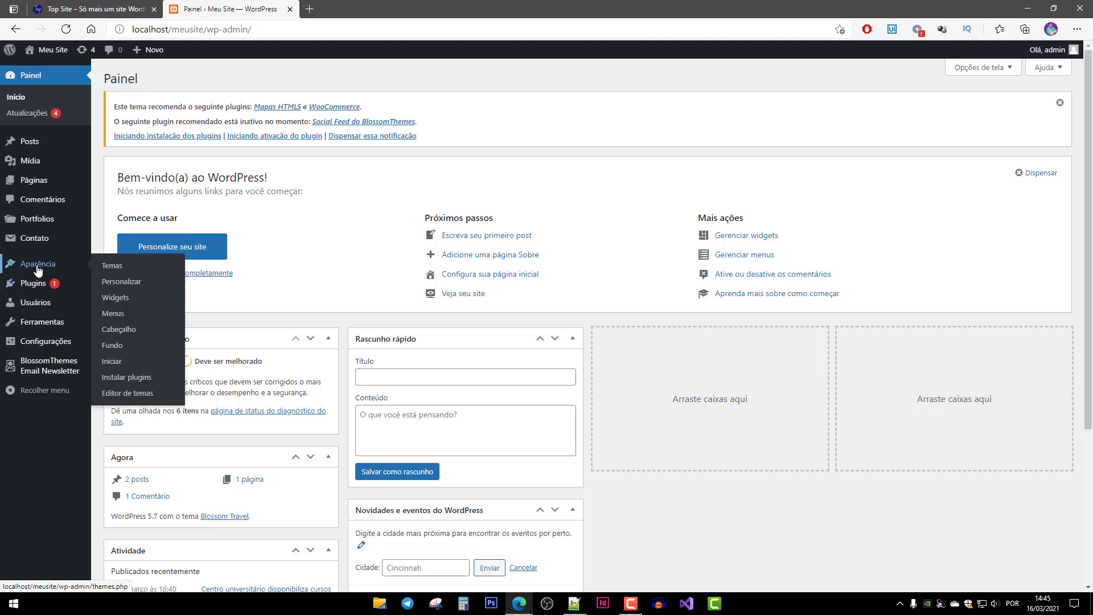
left_click(113, 266)
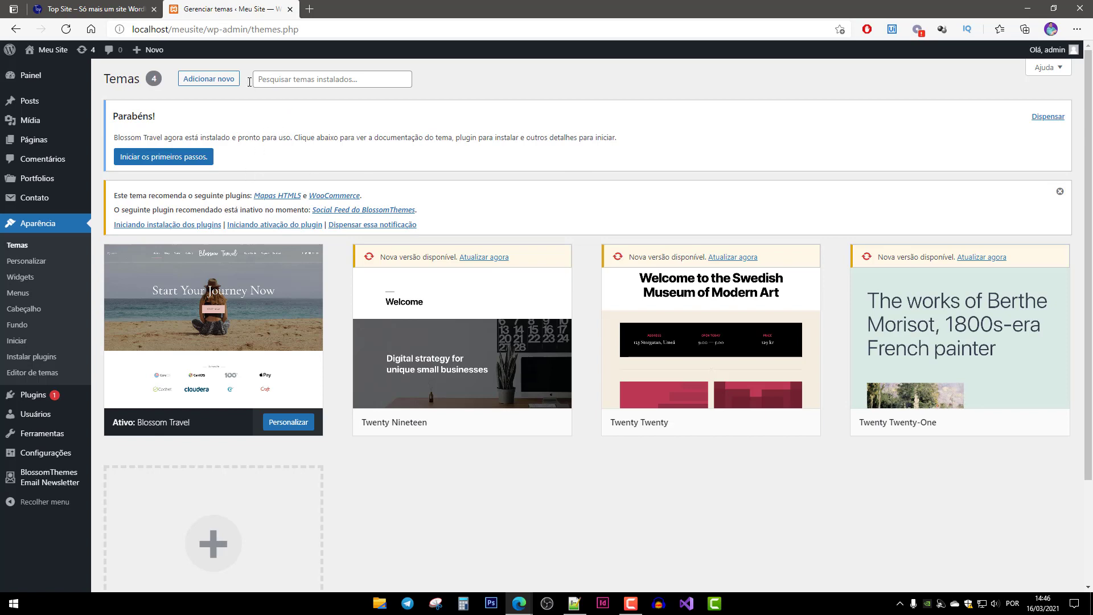
Search the theme directory for 'base' and install the Base WP theme.
left_click(212, 78)
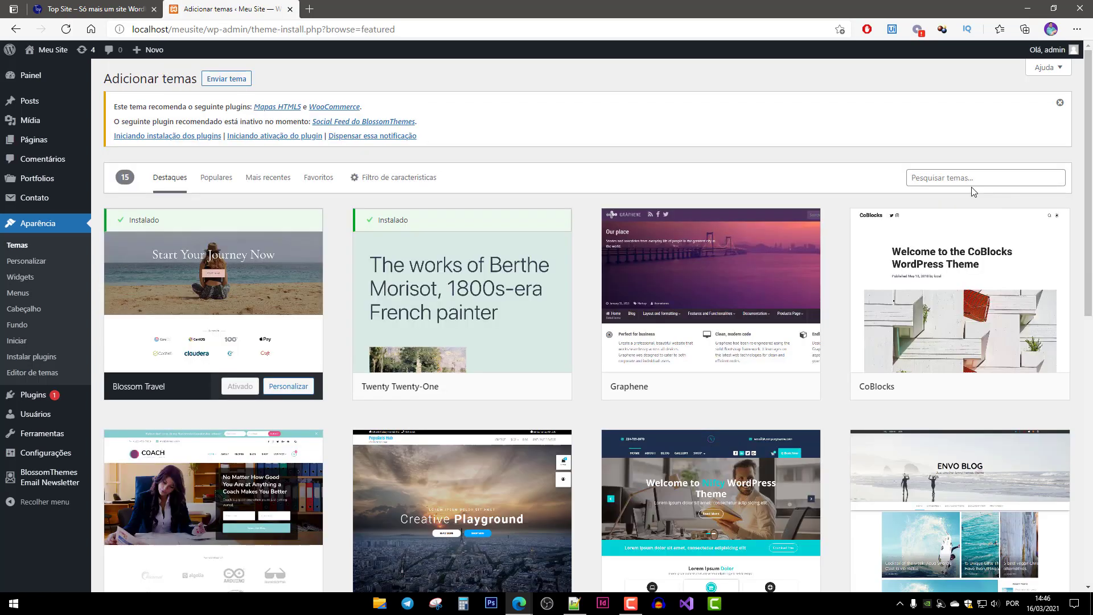
left_click(971, 179)
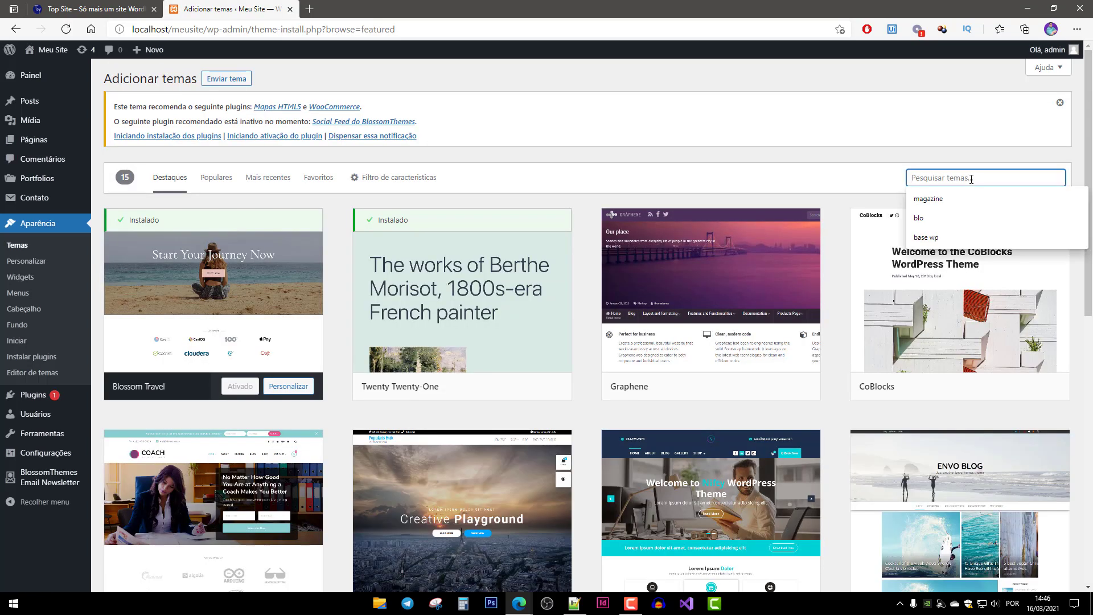
type("base w")
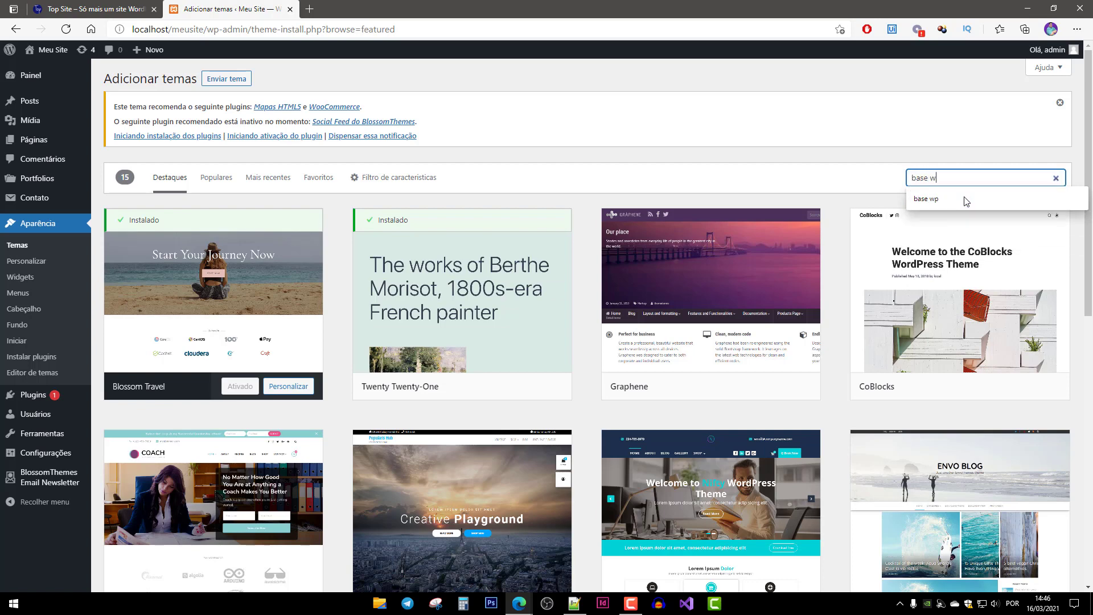
left_click(967, 201)
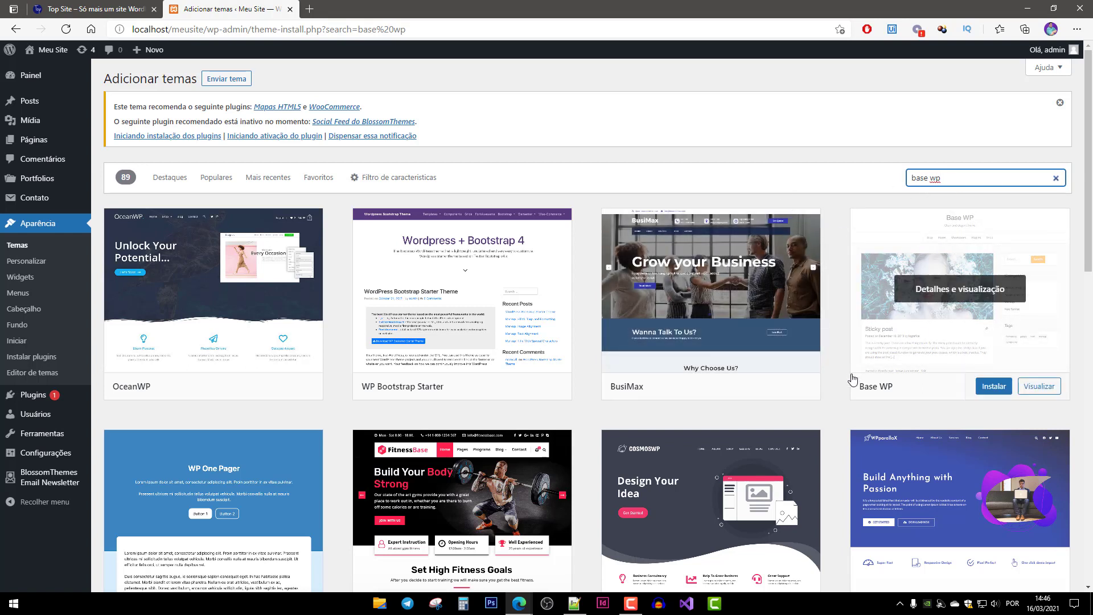
left_click(993, 393)
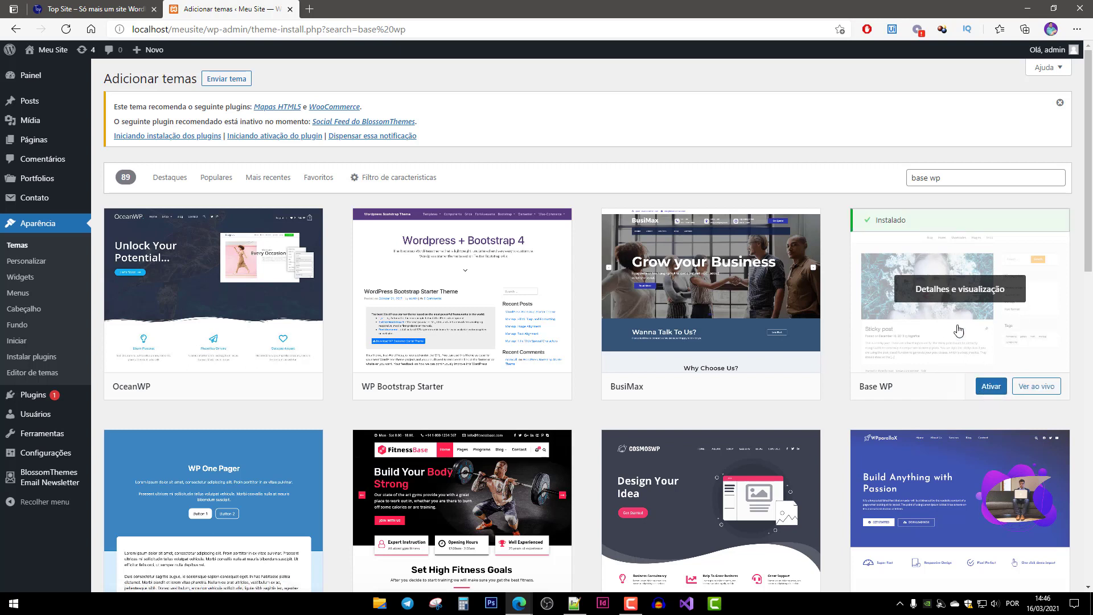
Activate Base WP, preview the restyled front page in a new tab, then close it.
left_click(992, 388)
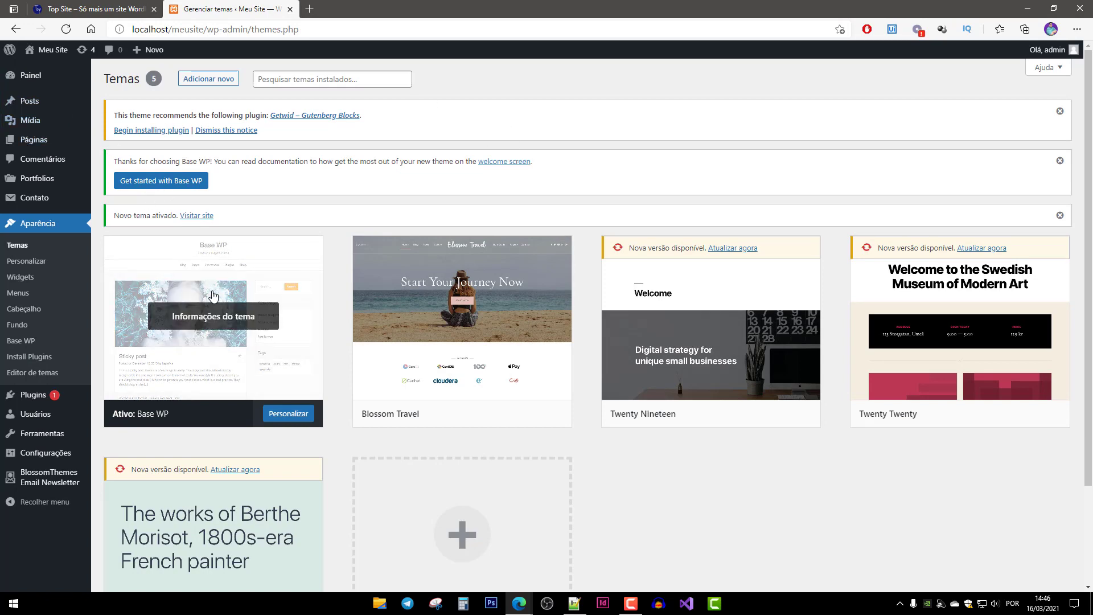
middle_click(35, 71)
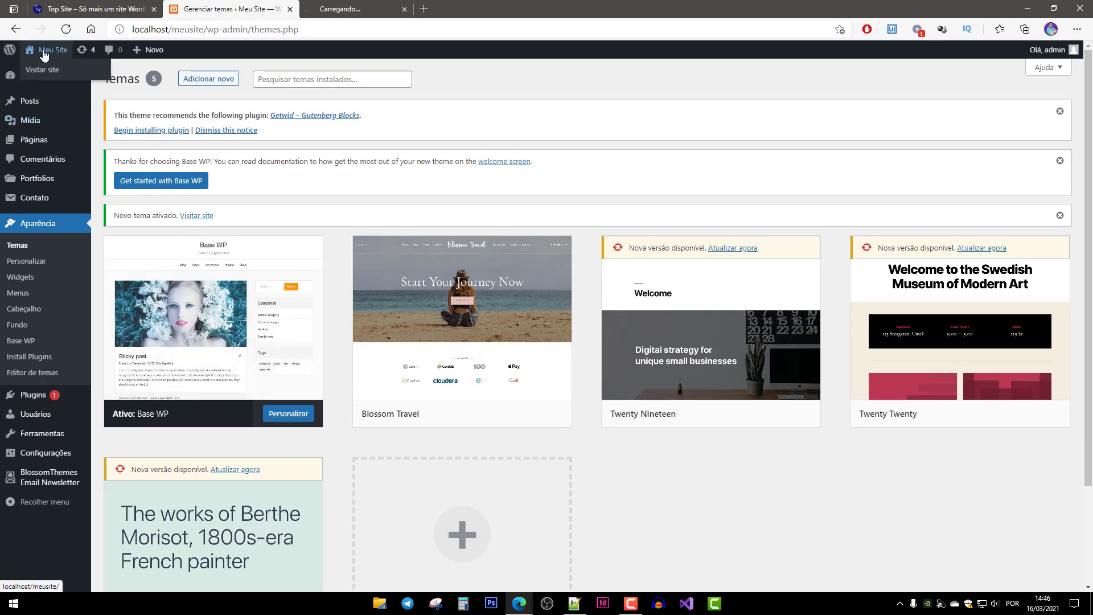
left_click(365, 15)
scroll(469, 297, "down", 10)
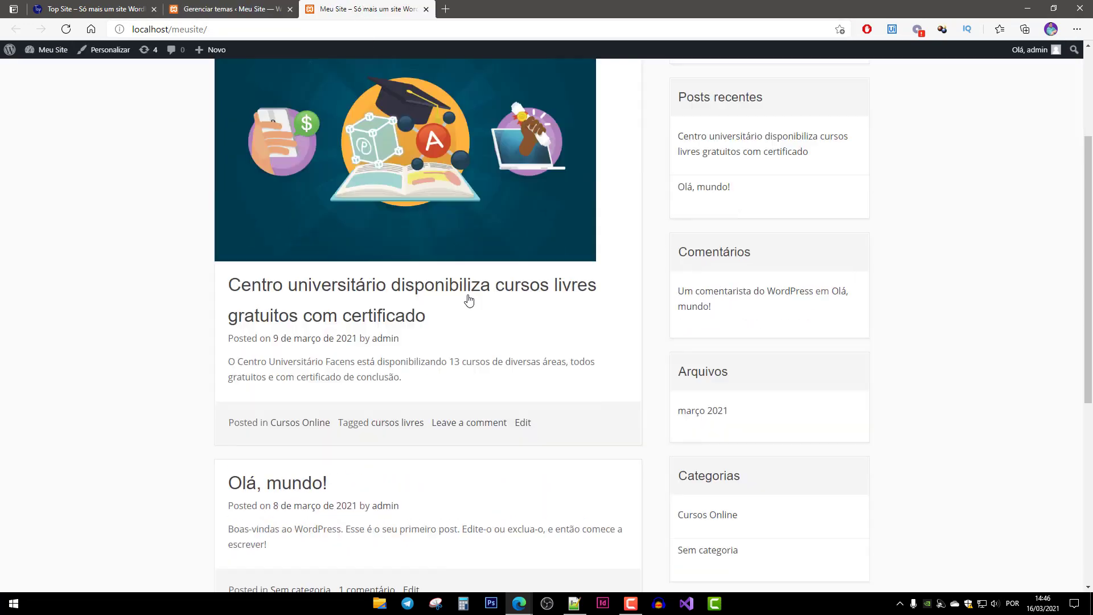
scroll(462, 318, "up", 10)
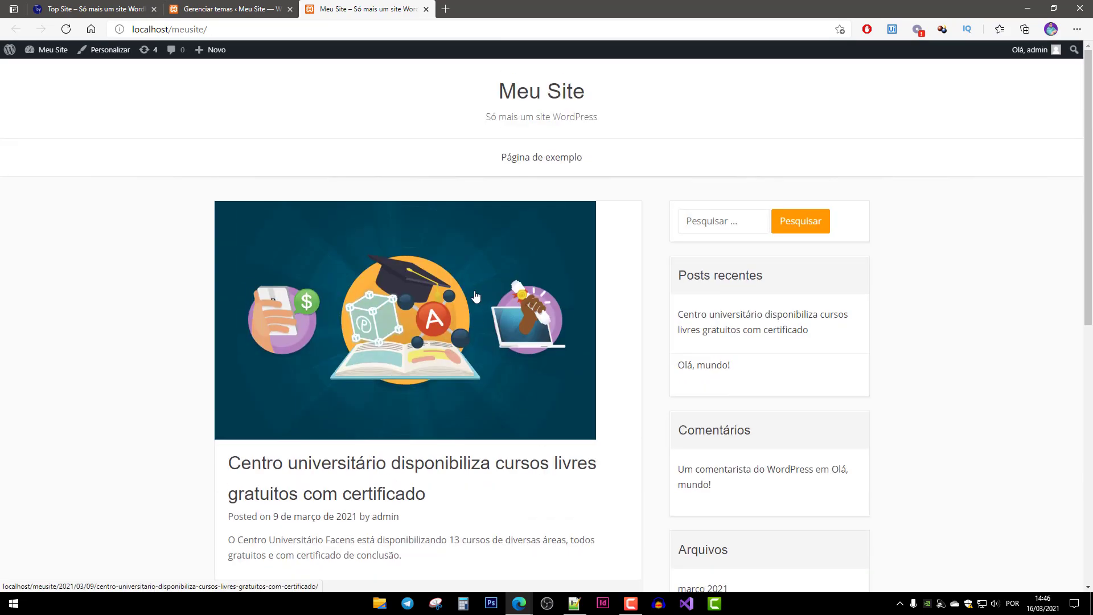
scroll(338, 289, "down", 10)
scroll(428, 305, "up", 10)
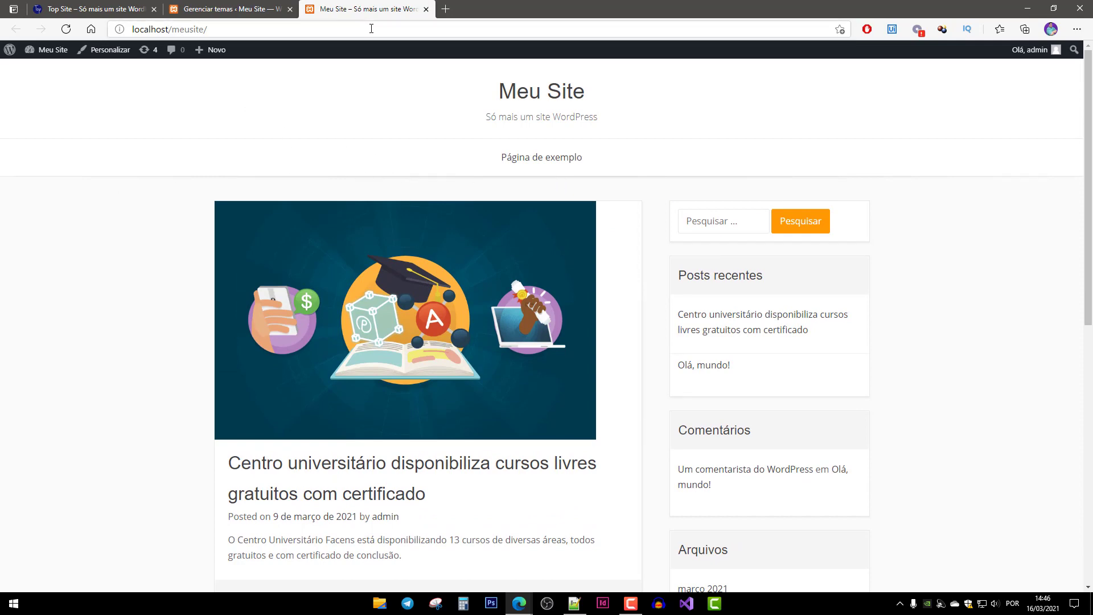
middle_click(379, 9)
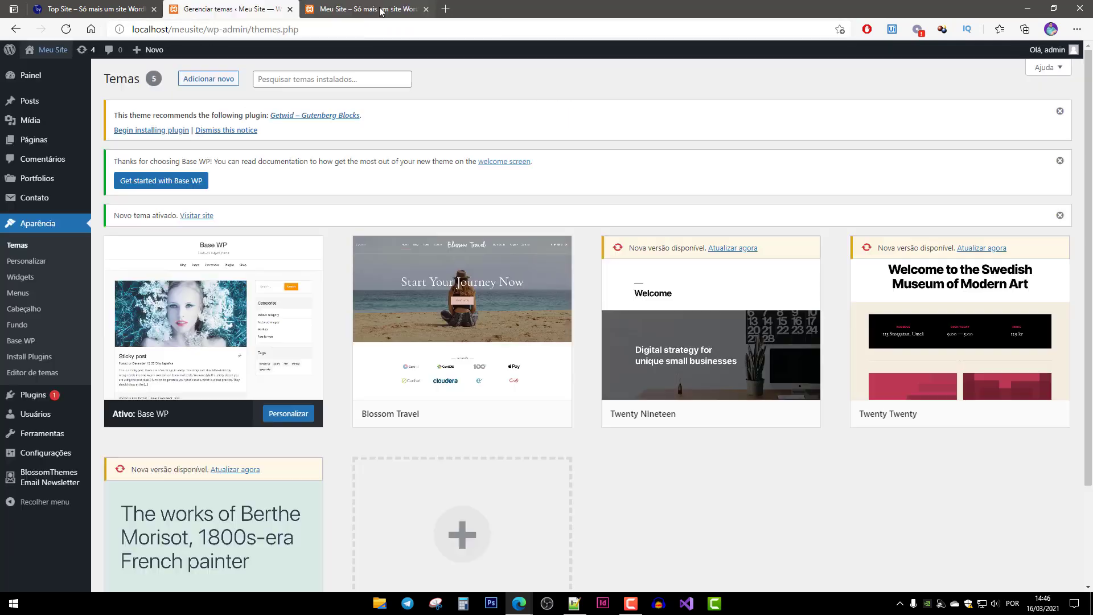
Close the Top Site tab and go to the installed Plugins list.
left_click(83, 14)
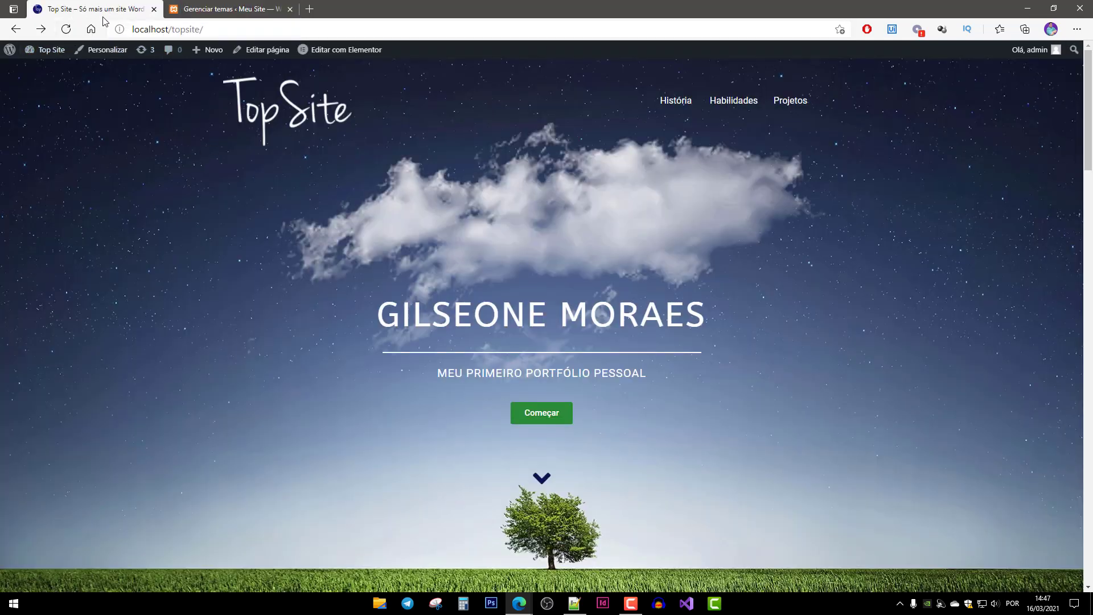
key("ctrl+w")
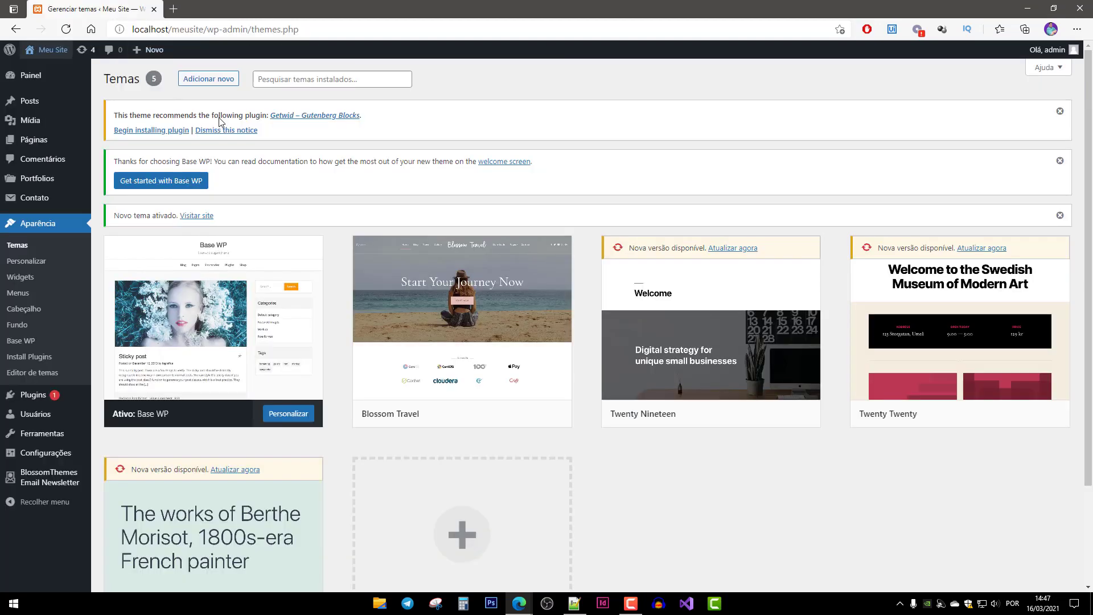
left_click(211, 33)
left_click_drag(203, 32, 168, 31)
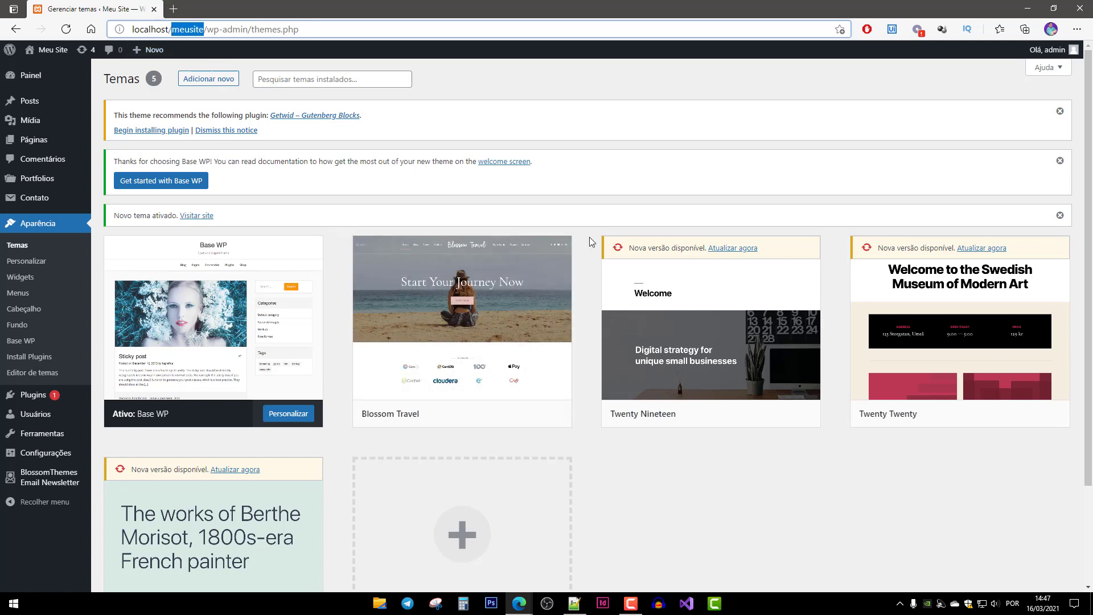
mouse_move(245, 268)
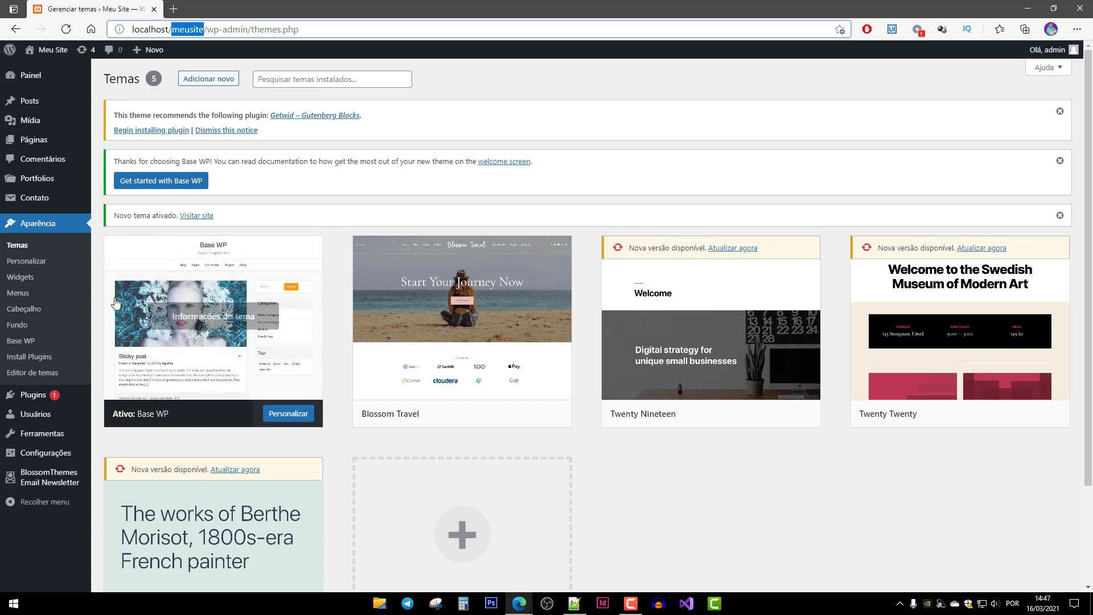
left_click(27, 400)
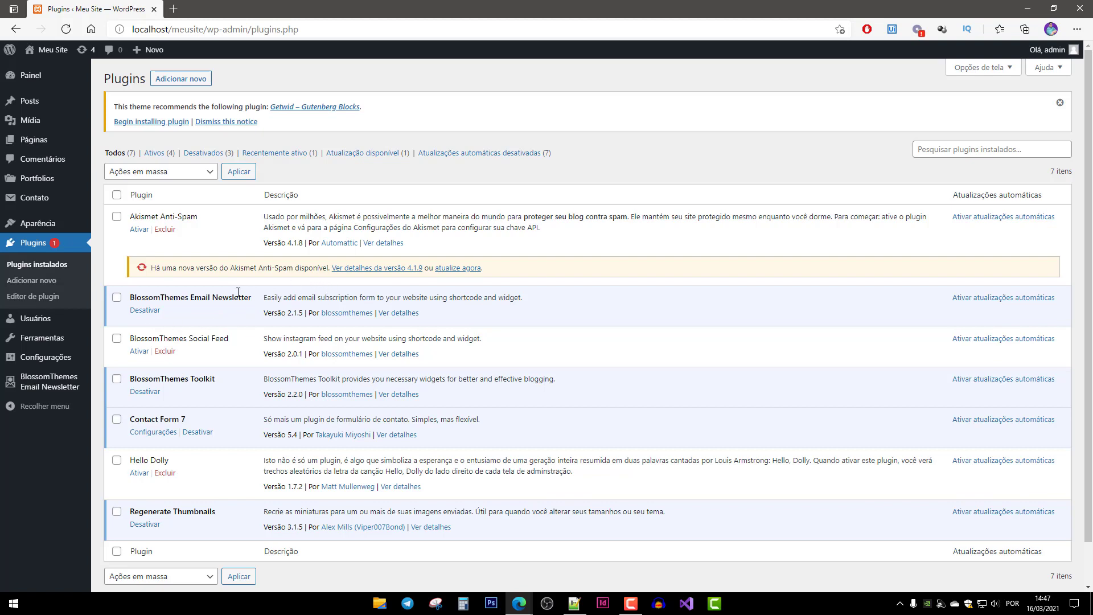
Deactivate and delete the BlossomThemes Email Newsletter, Social Feed and Toolkit plugins.
left_click(145, 310)
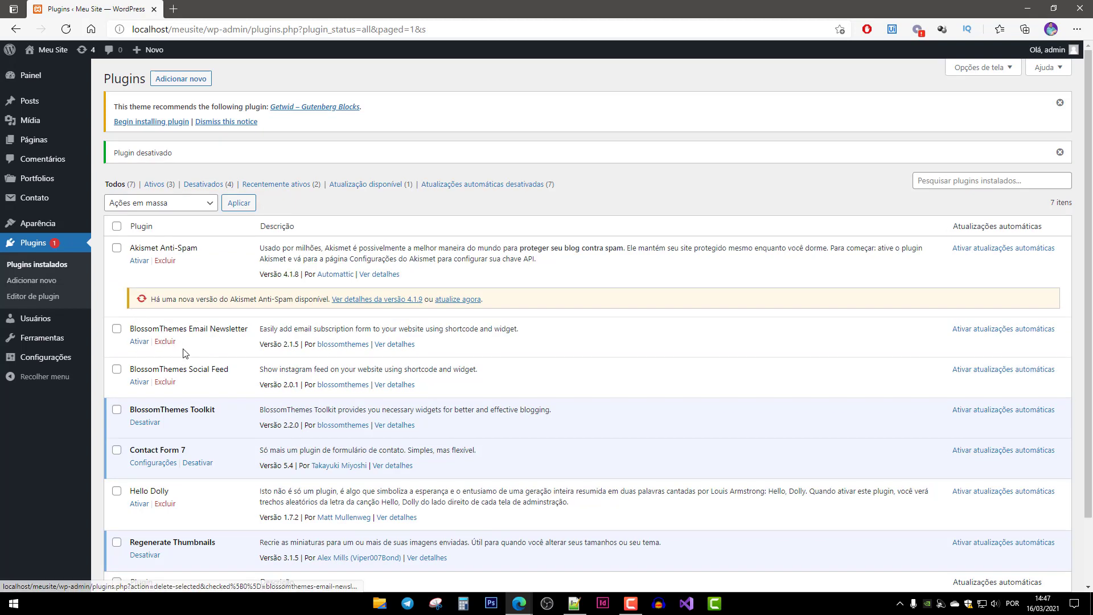
left_click(165, 342)
left_click(592, 103)
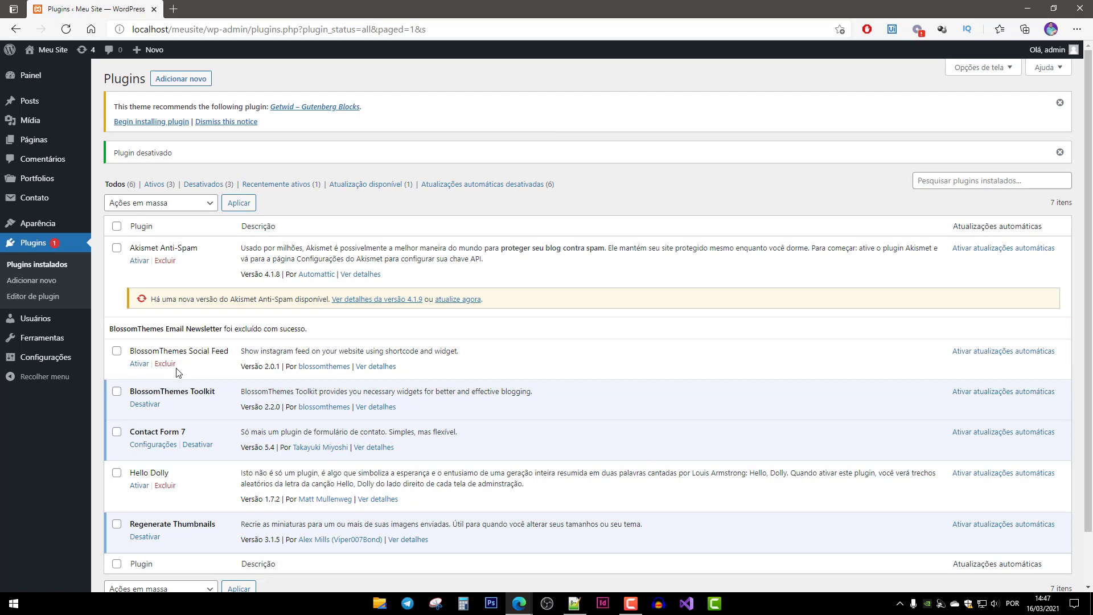
left_click(165, 364)
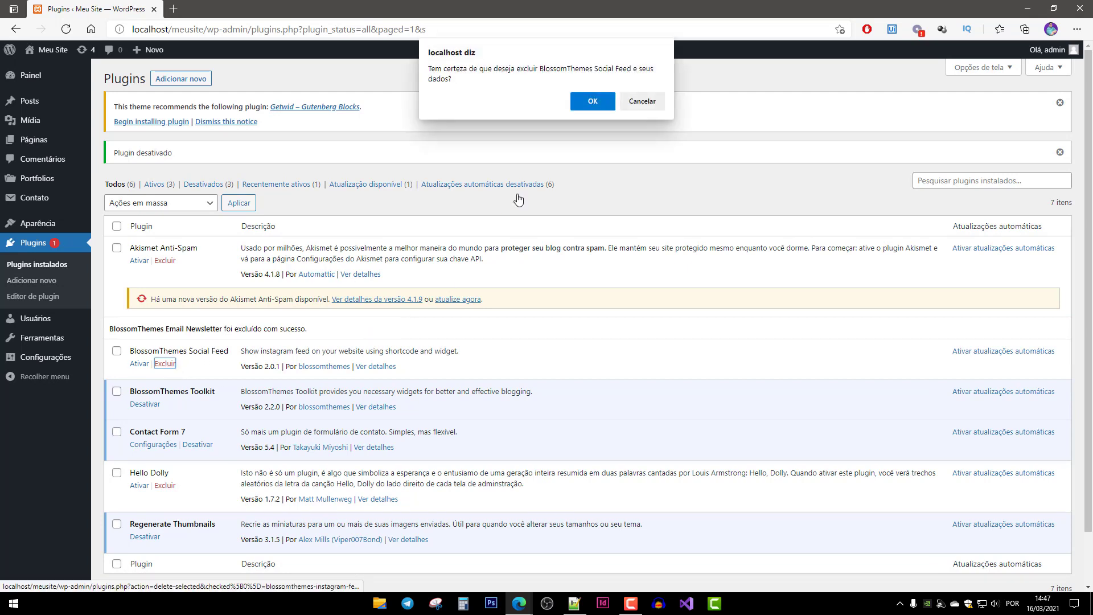
left_click(594, 103)
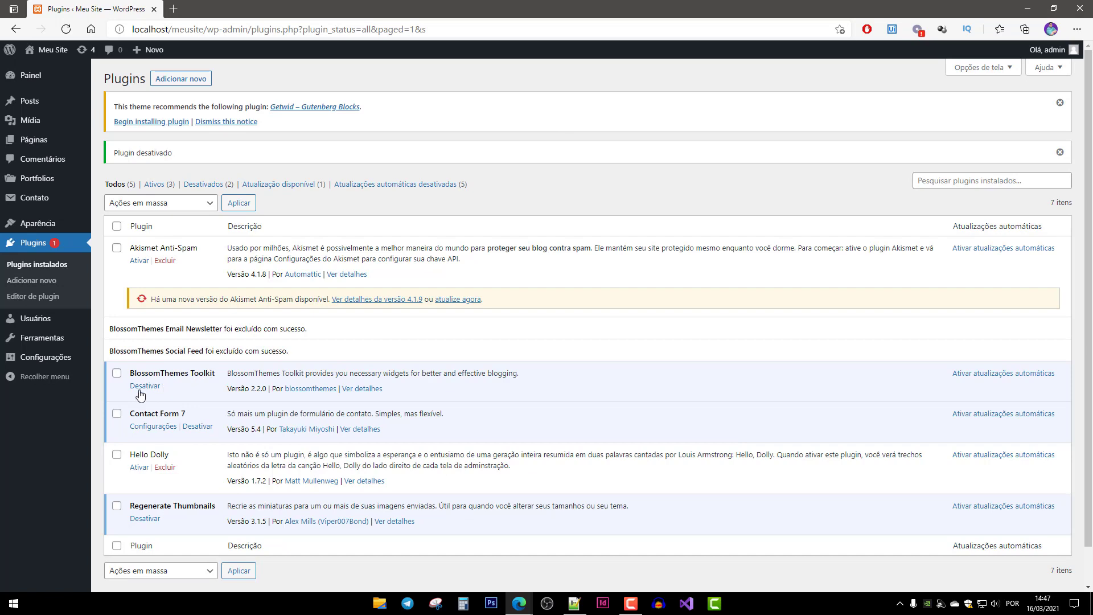
left_click(142, 388)
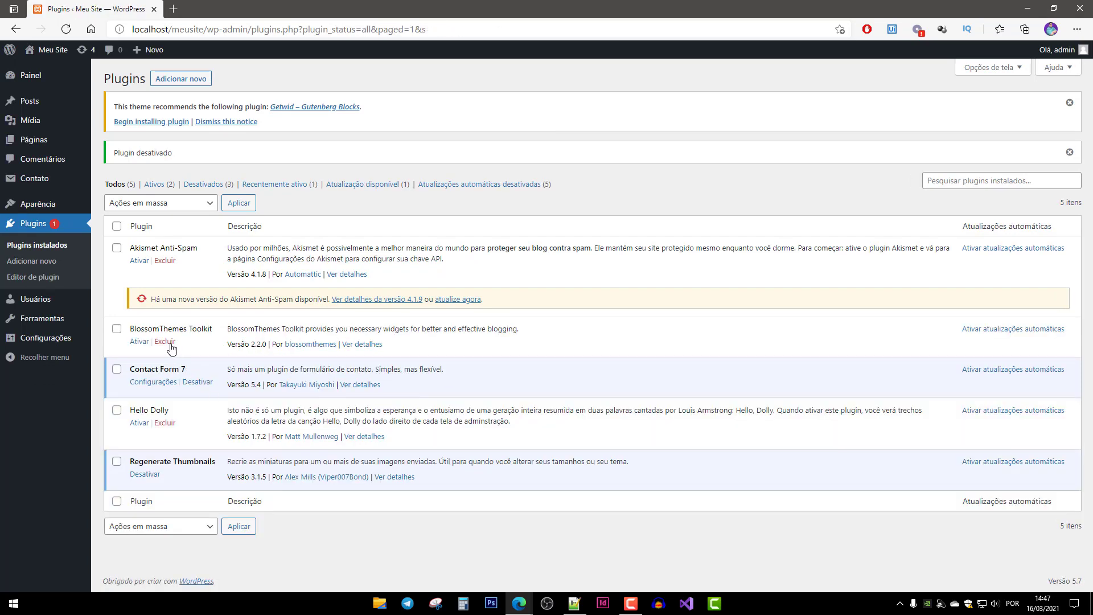
left_click(170, 343)
left_click(592, 103)
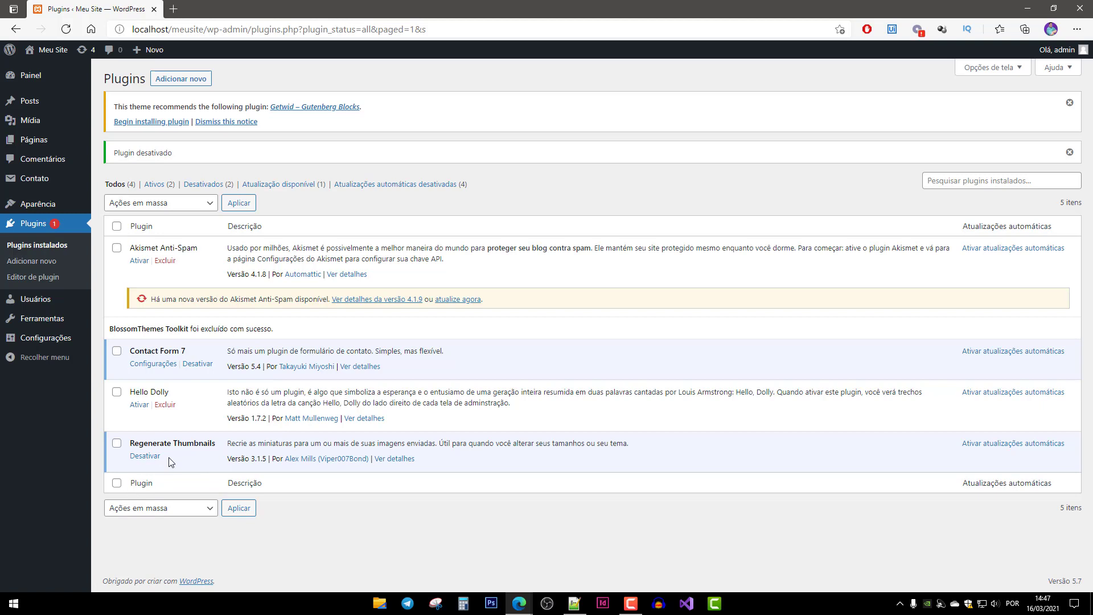
Deactivate and delete Regenerate Thumbnails, then update Akismet Anti-Spam to 4.1.9.
left_click(145, 456)
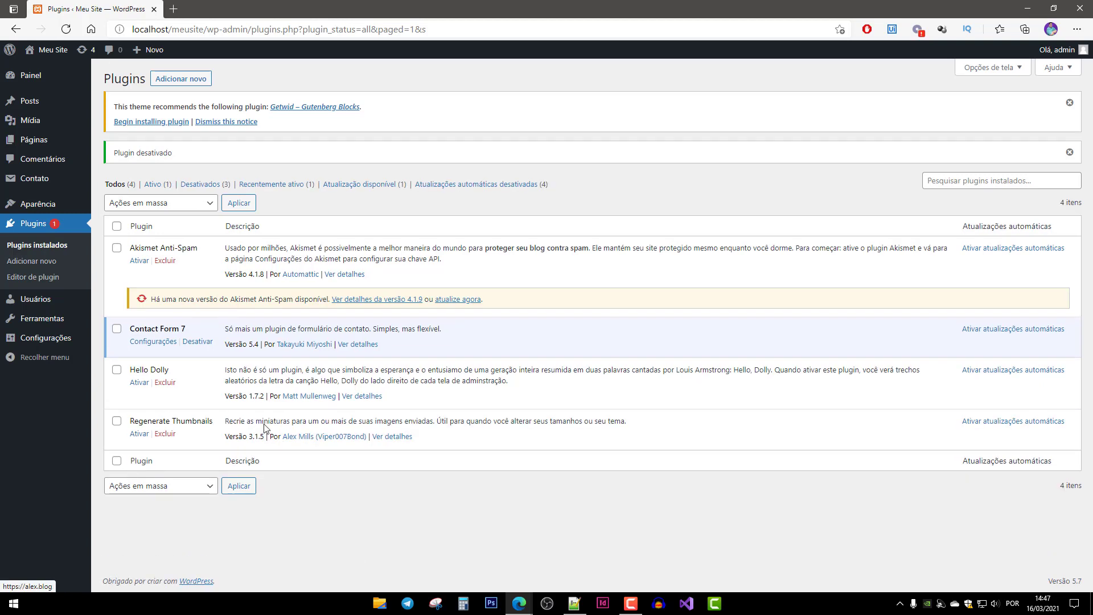
left_click(171, 434)
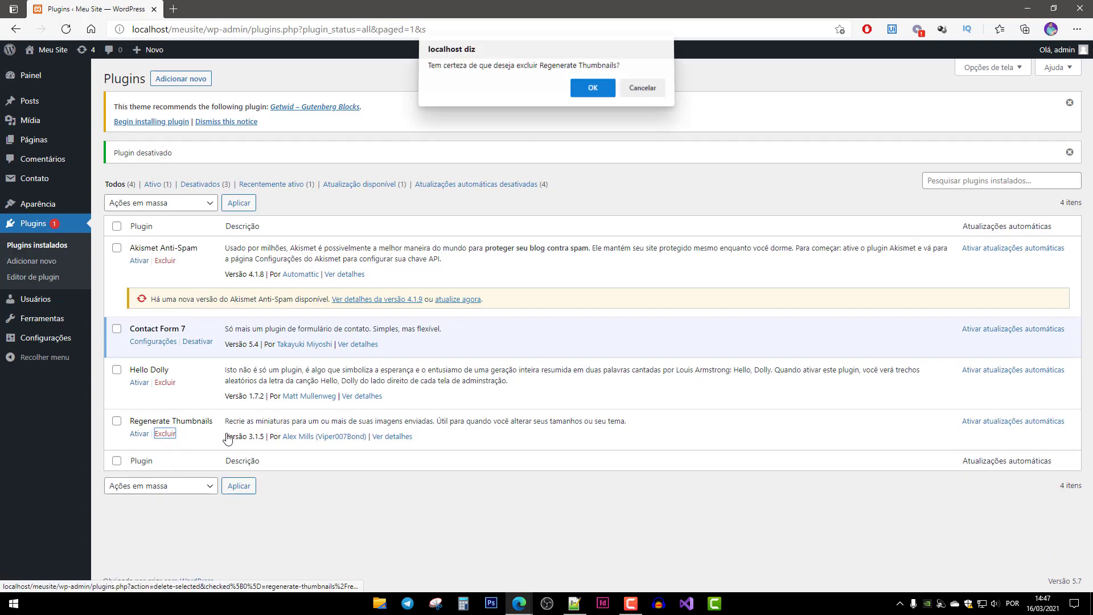
left_click(587, 88)
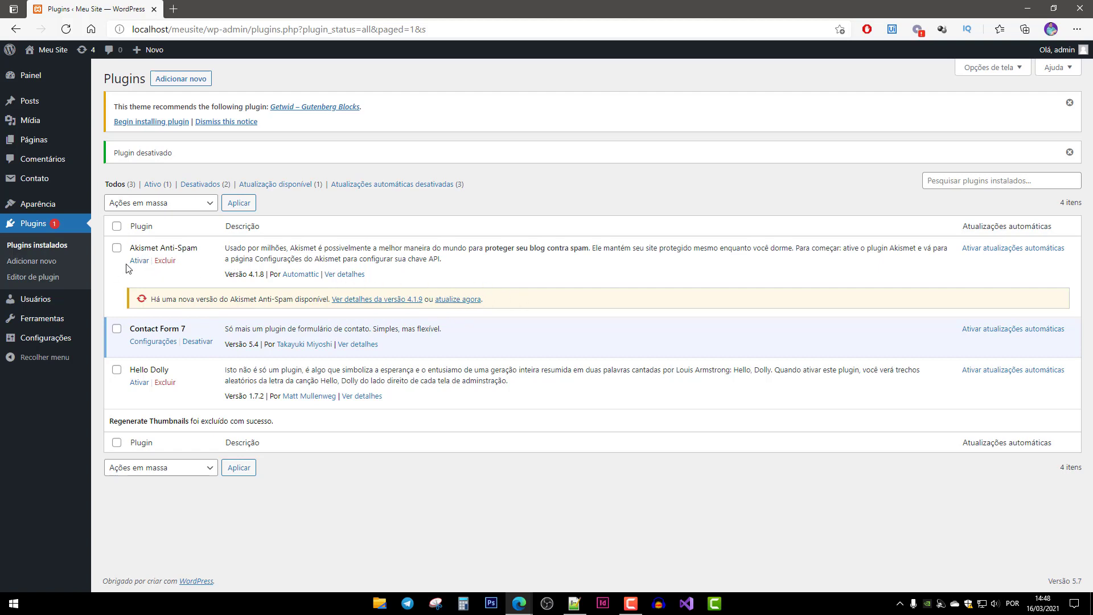
left_click(458, 300)
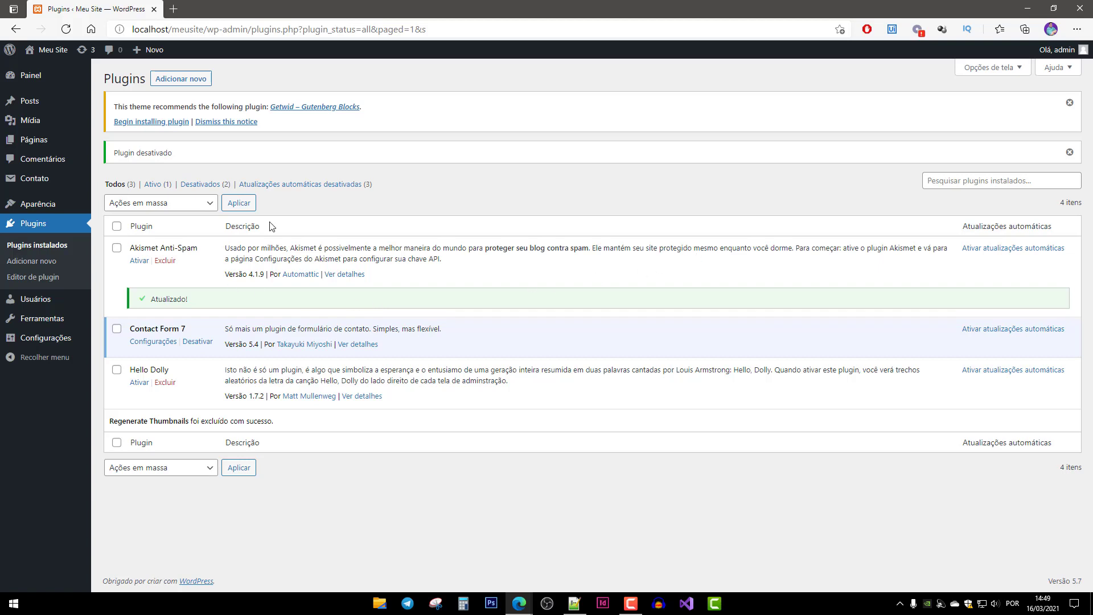
Search plugins for 'elementor', then install and activate Elementor Website Builder.
left_click(187, 78)
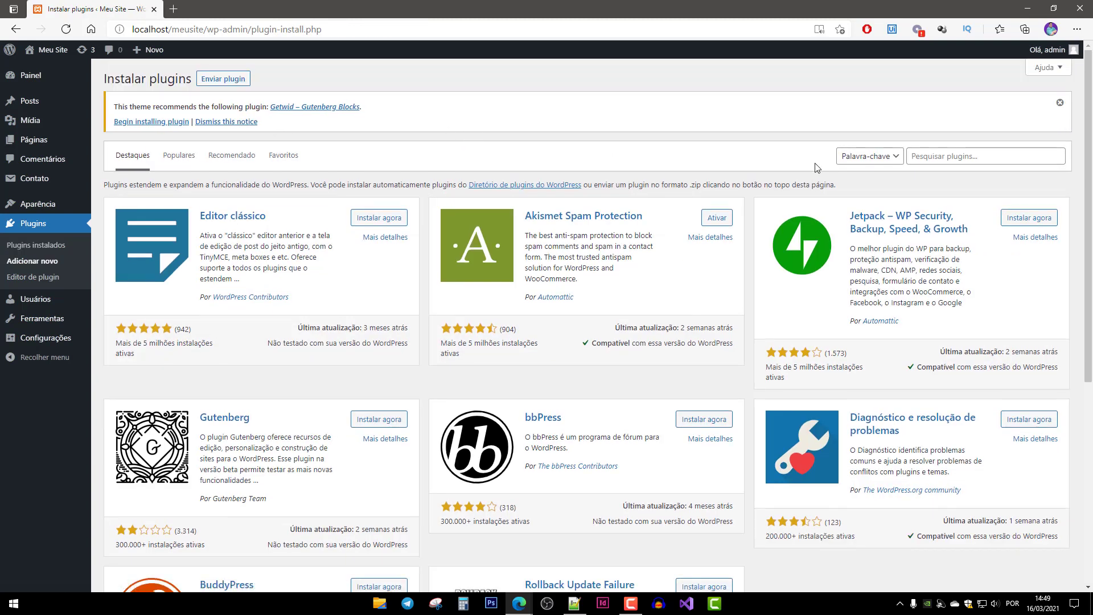
left_click(982, 158)
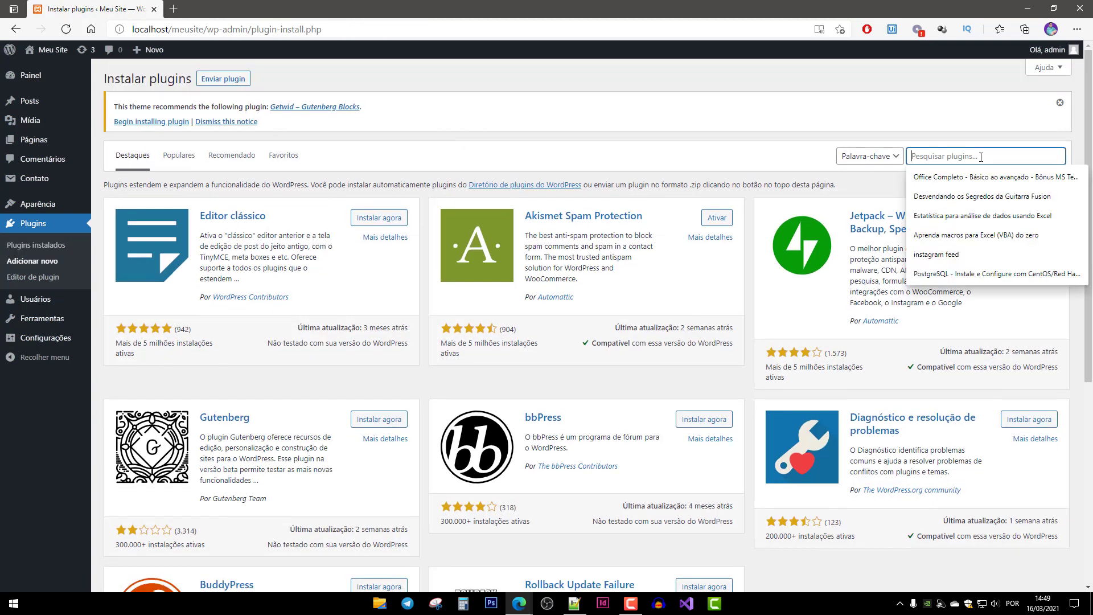
type("eleme")
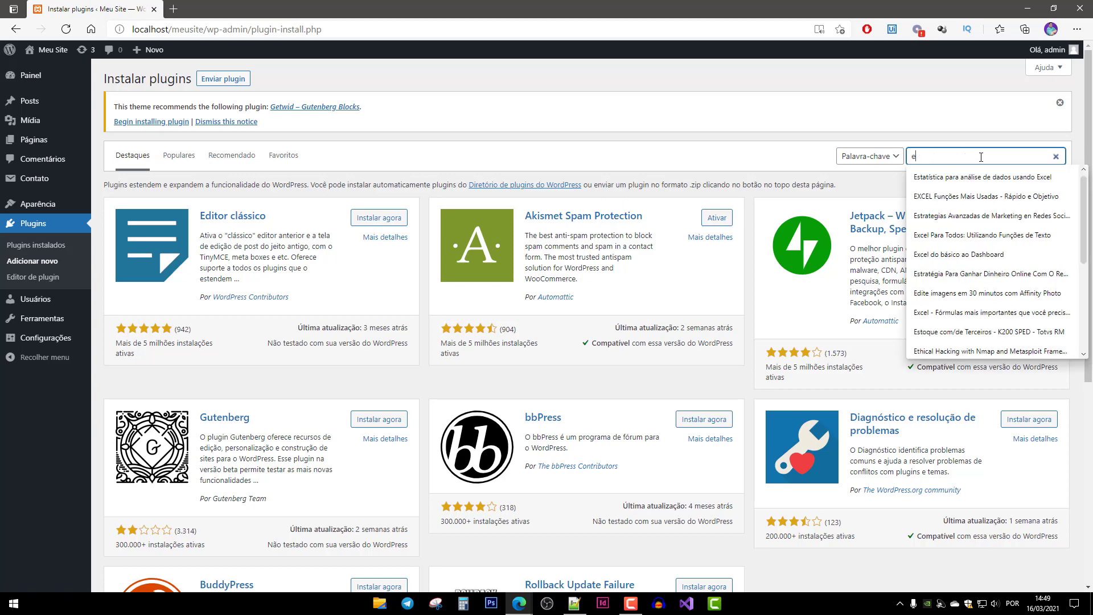
type("ntor")
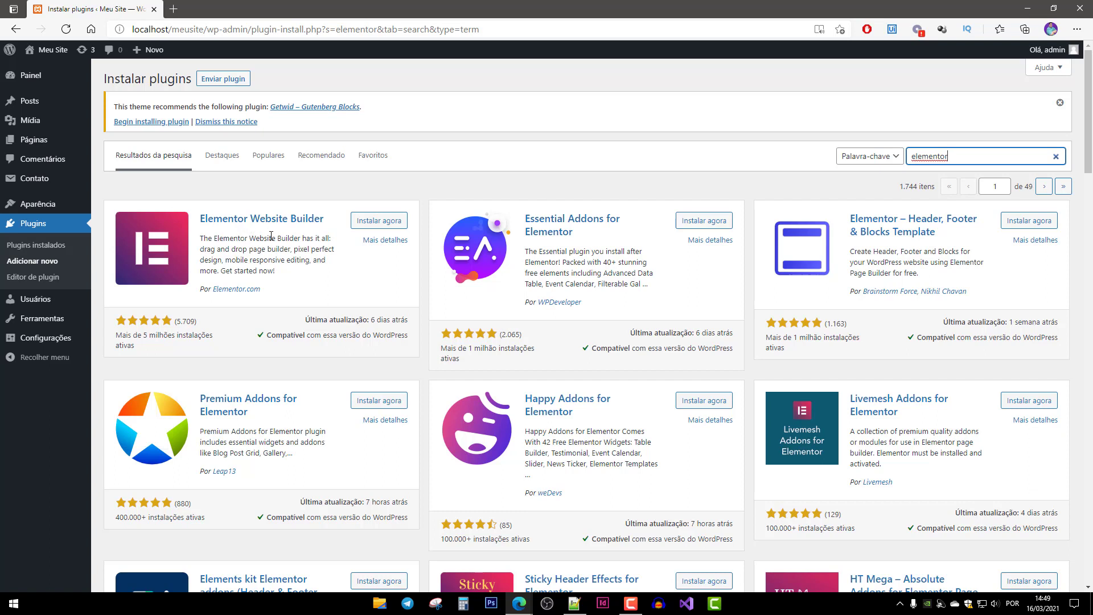
left_click(383, 224)
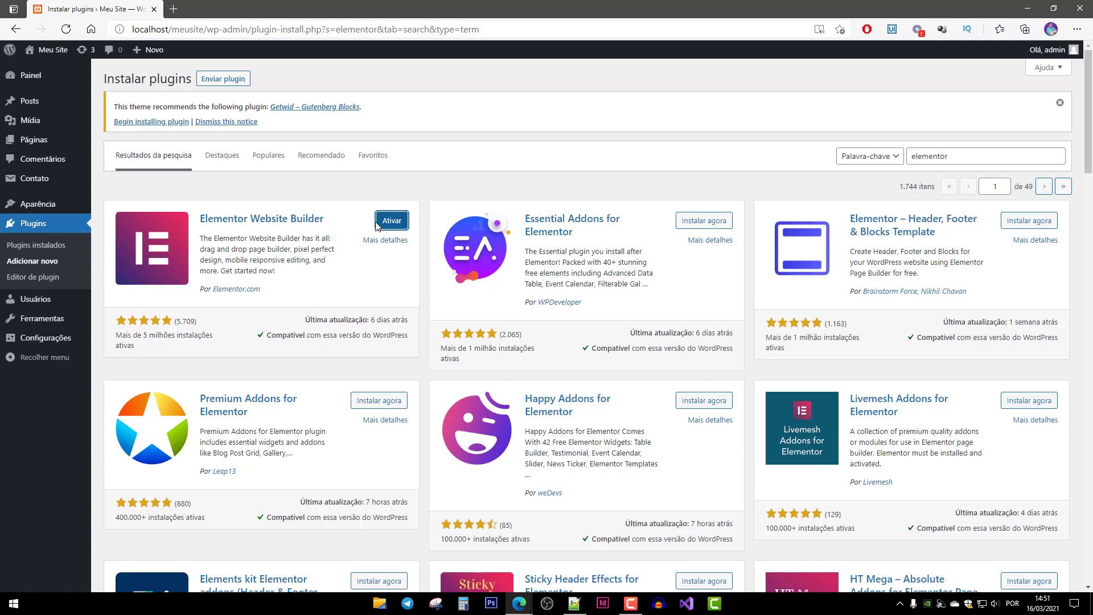
left_click(398, 223)
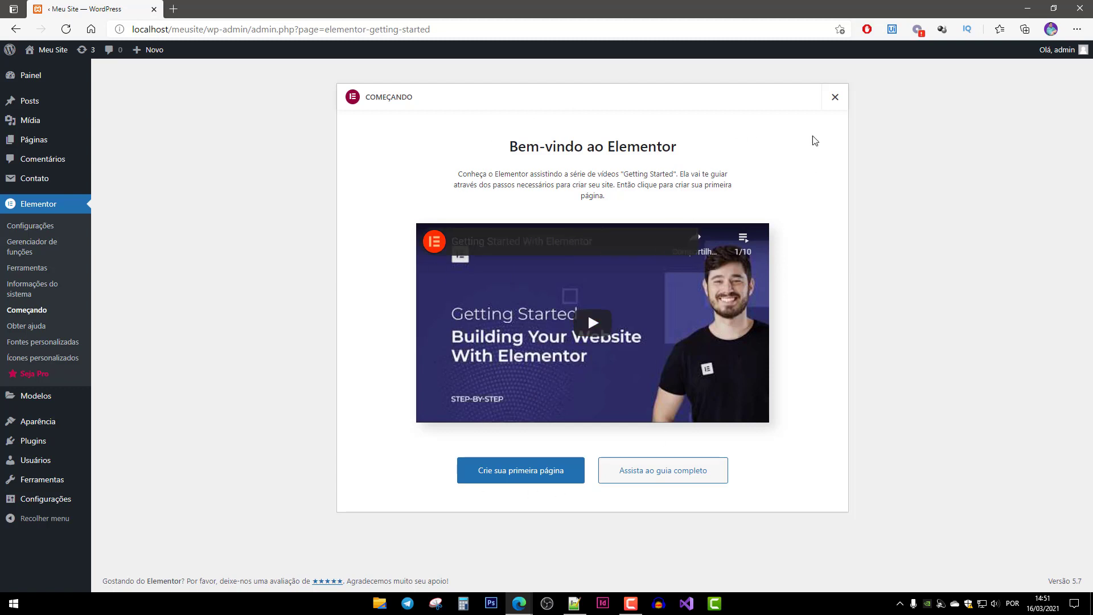
Dismiss the welcome screen, enable Landing Pages in Elementor Configurações, and save the changes.
left_click(836, 98)
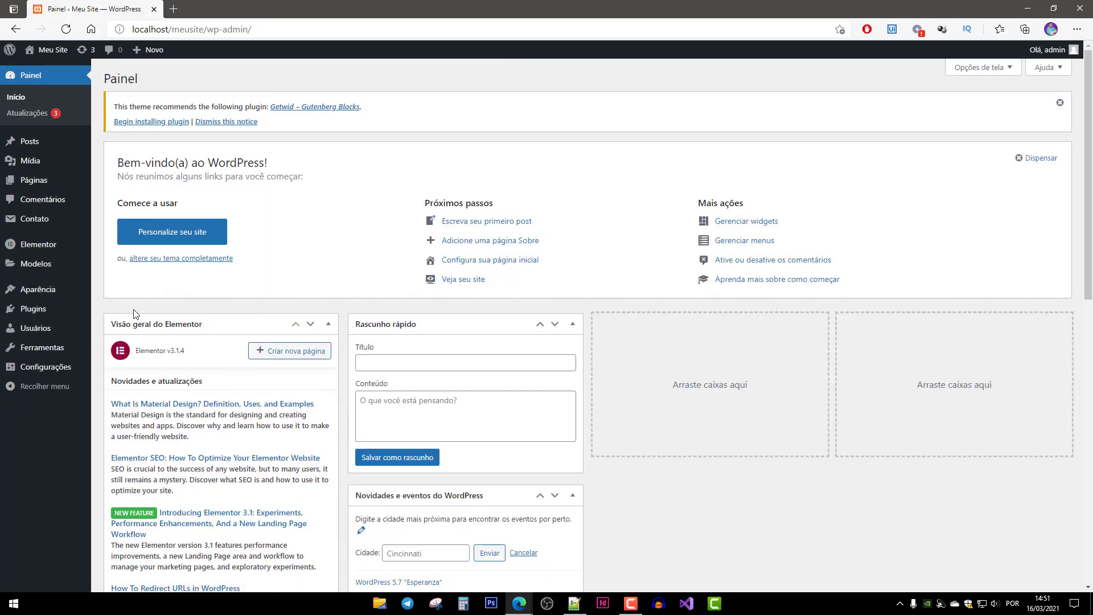
mouse_move(35, 249)
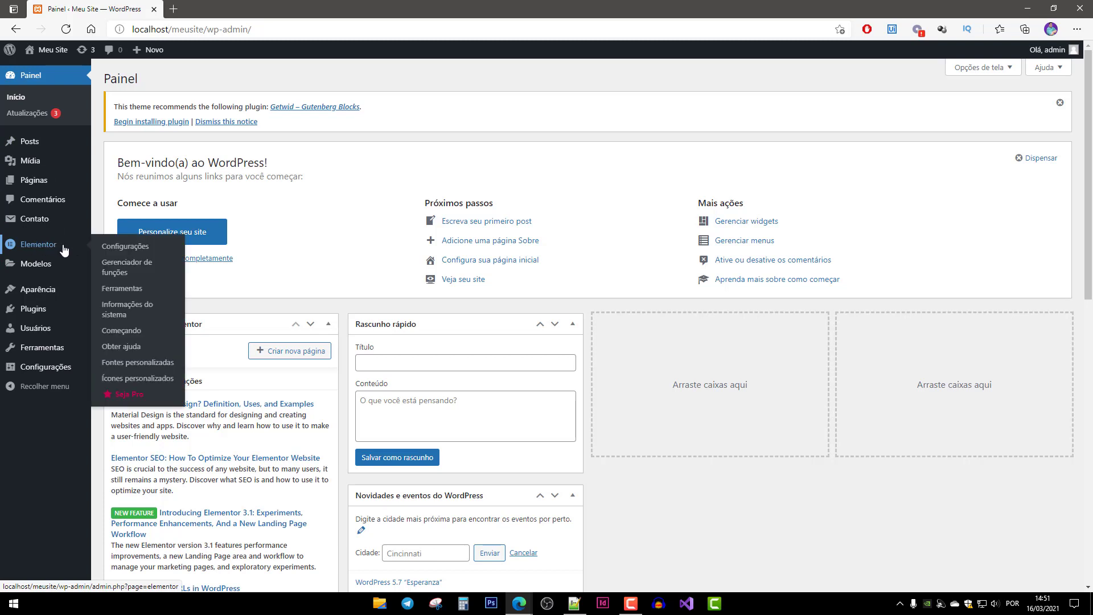
left_click(118, 245)
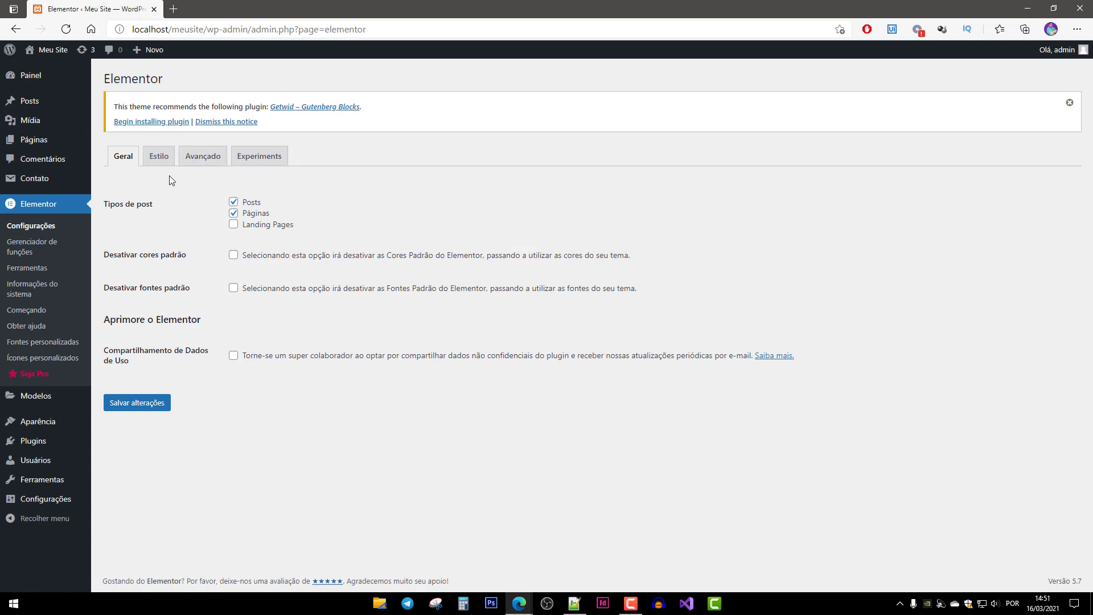
left_click(234, 225)
left_click_drag(278, 205, 246, 204)
left_click_drag(240, 214, 272, 222)
mouse_move(49, 140)
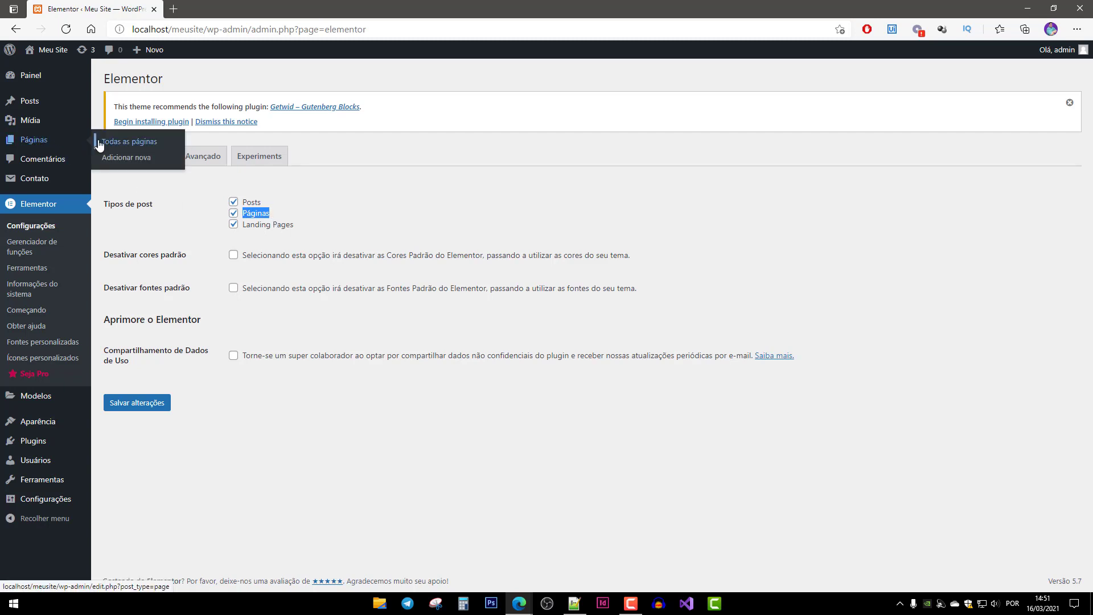
left_click_drag(246, 224, 297, 230)
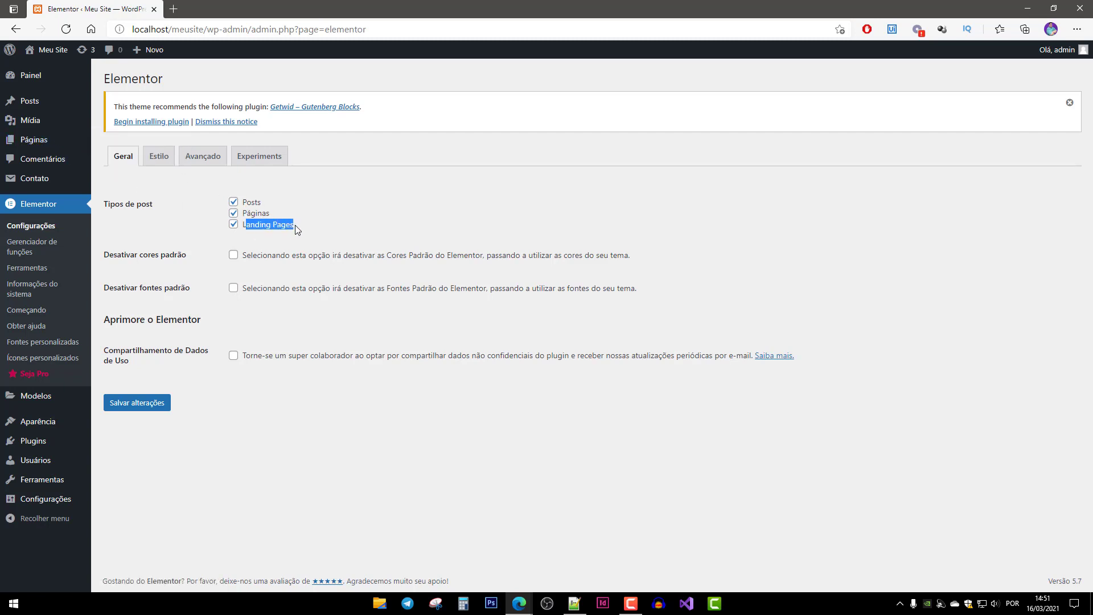
left_click(323, 232)
left_click_drag(299, 228, 239, 227)
left_click(139, 404)
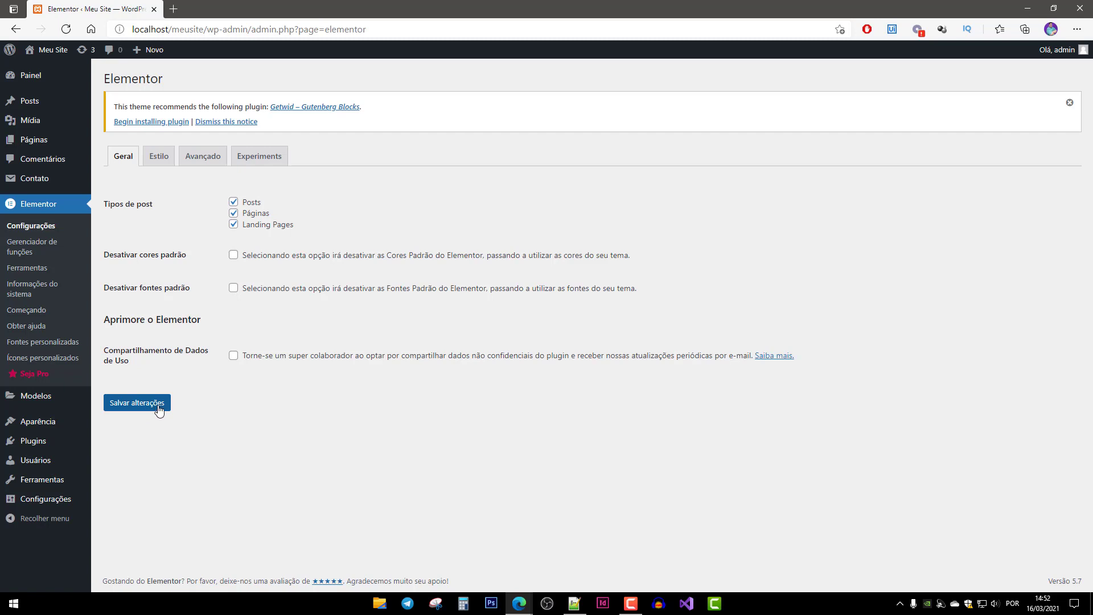
mouse_move(45, 66)
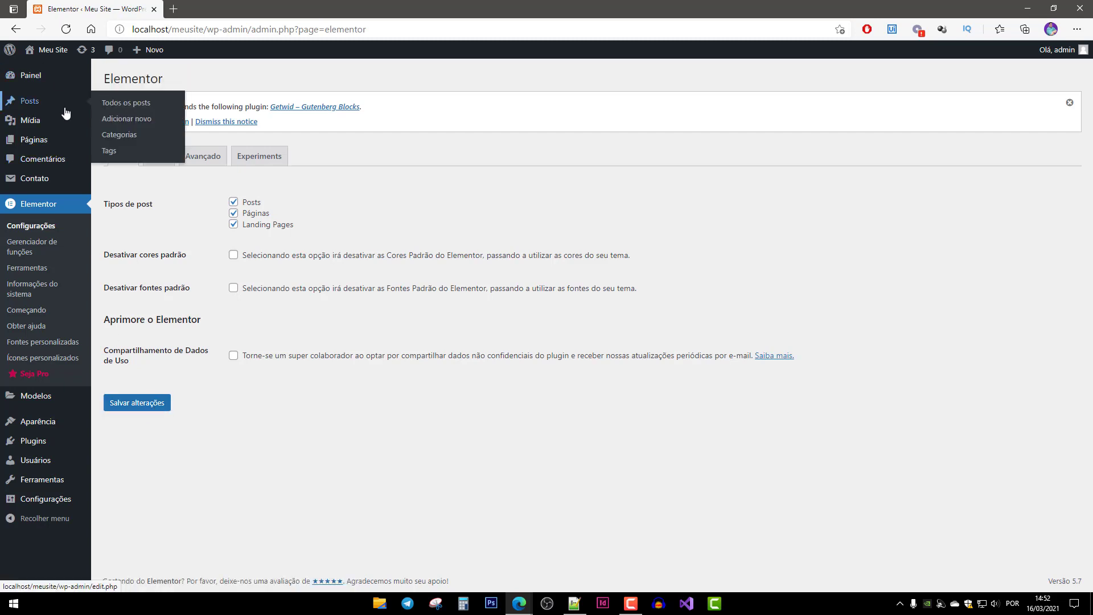
Open Todas as páginas and view the published Página de exemplo.
left_click(33, 147)
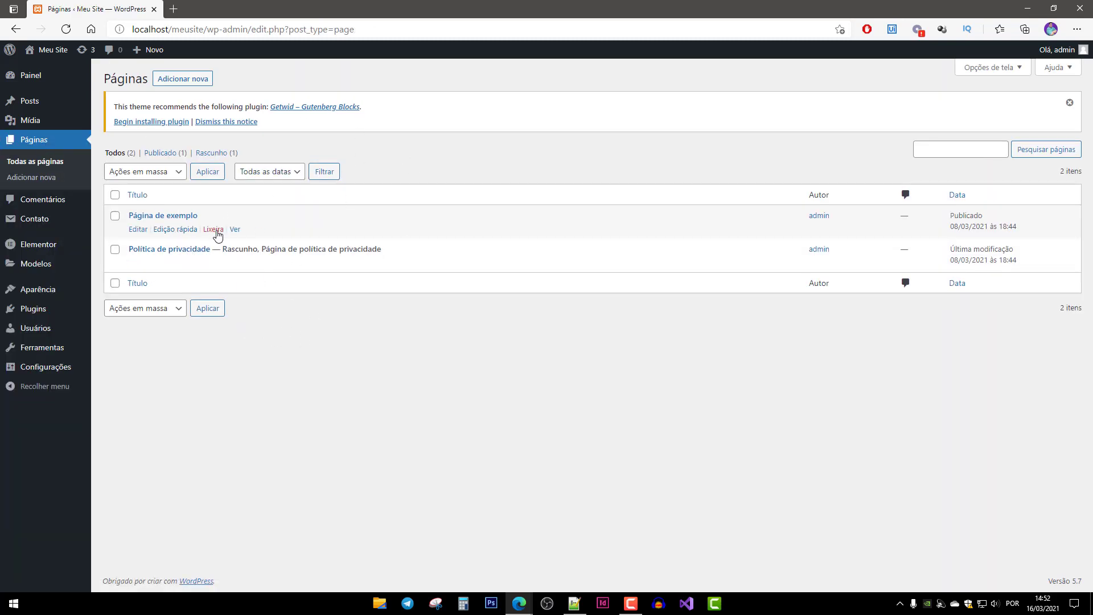
left_click(236, 229)
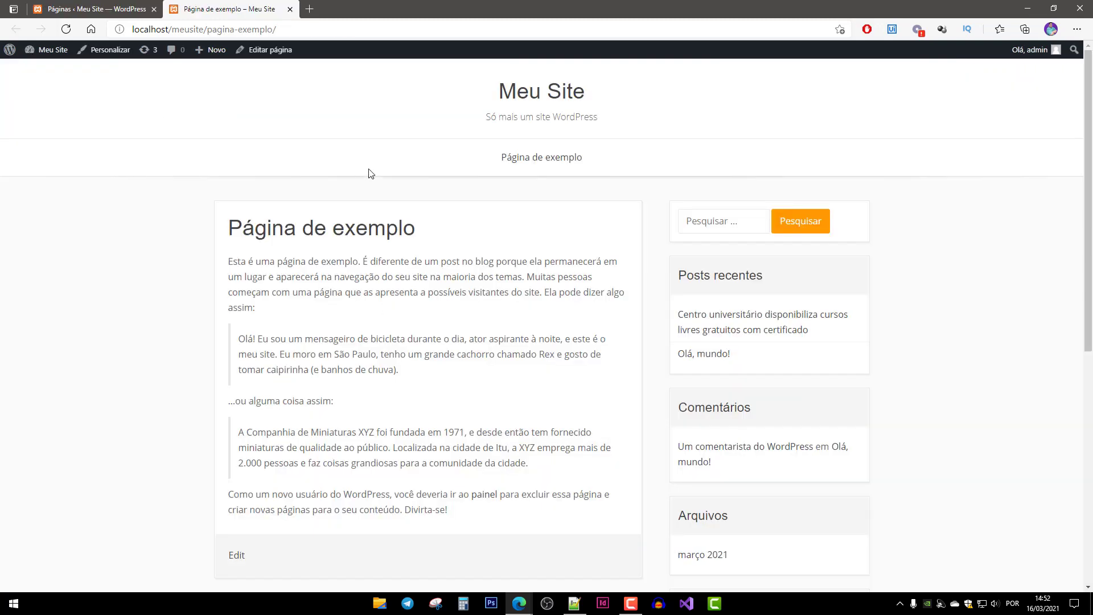
scroll(391, 344, "down", 7)
scroll(356, 310, "up", 6)
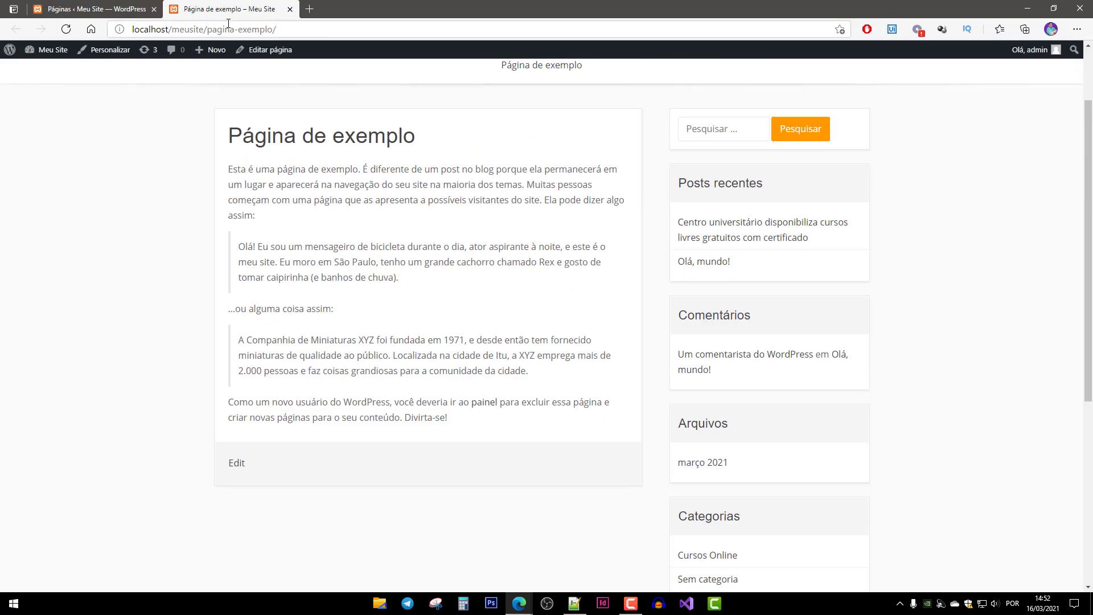
middle_click(246, 10)
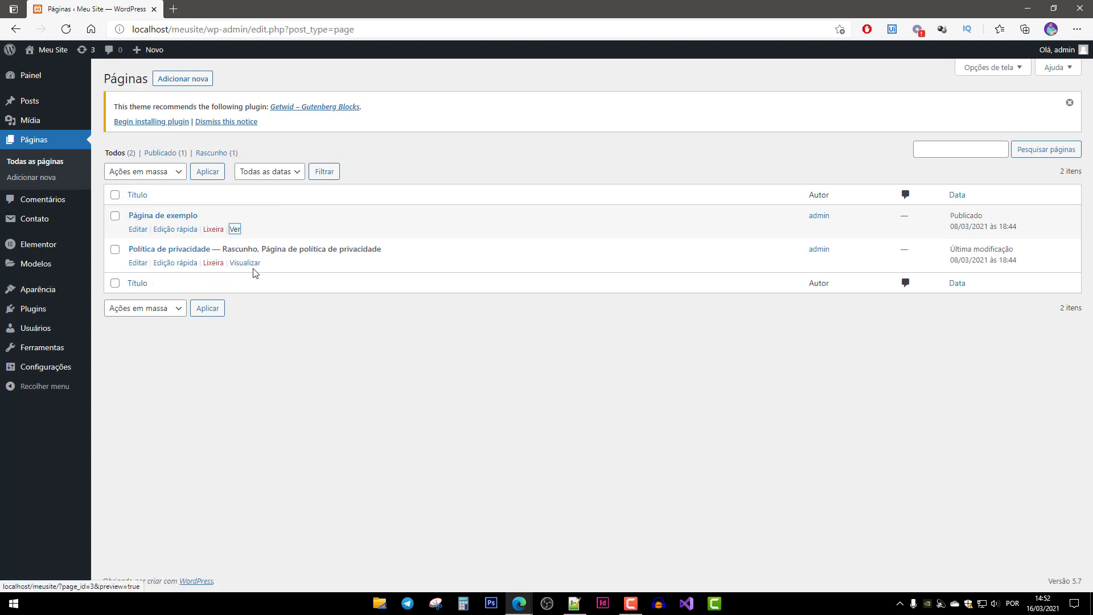
Preview the Política de privacidade draft, then return to the pages list.
middle_click(243, 263)
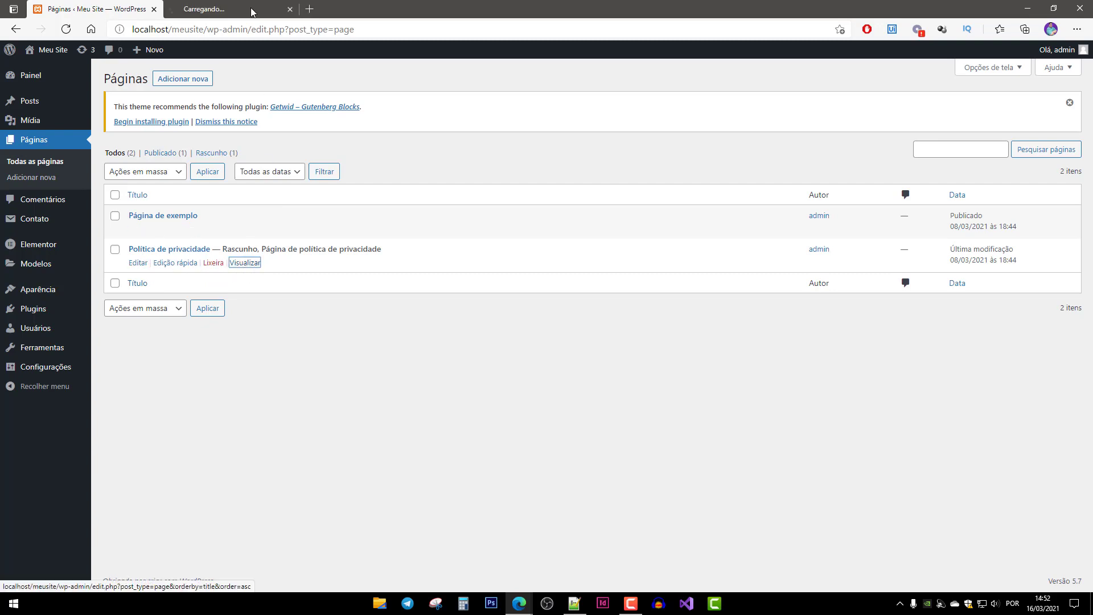
left_click(252, 12)
scroll(341, 454, "down", 5)
scroll(294, 83, "up", 2)
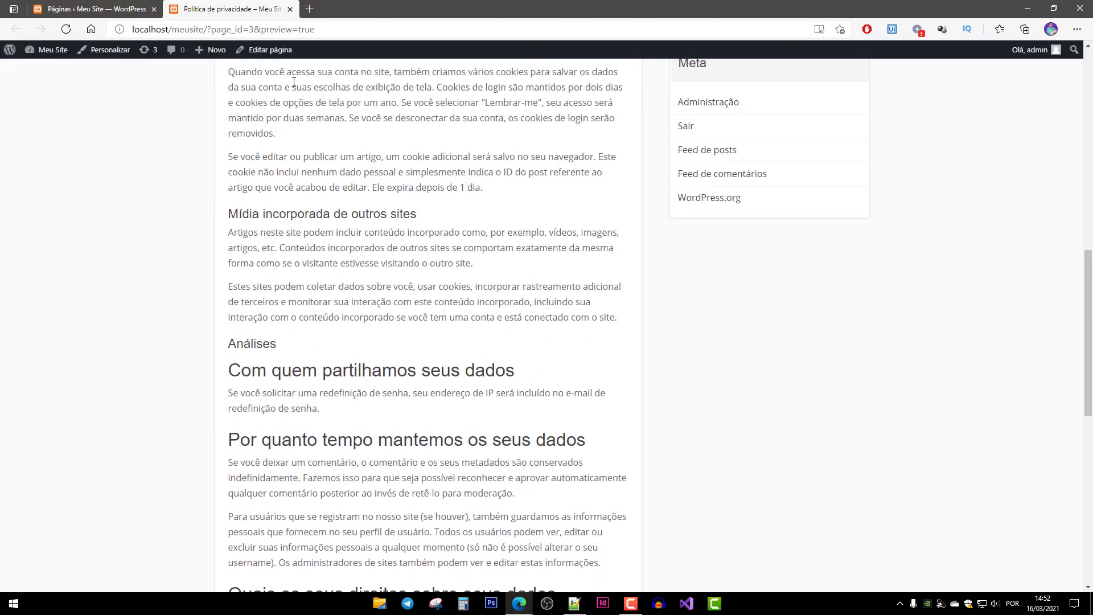
left_click(290, 9)
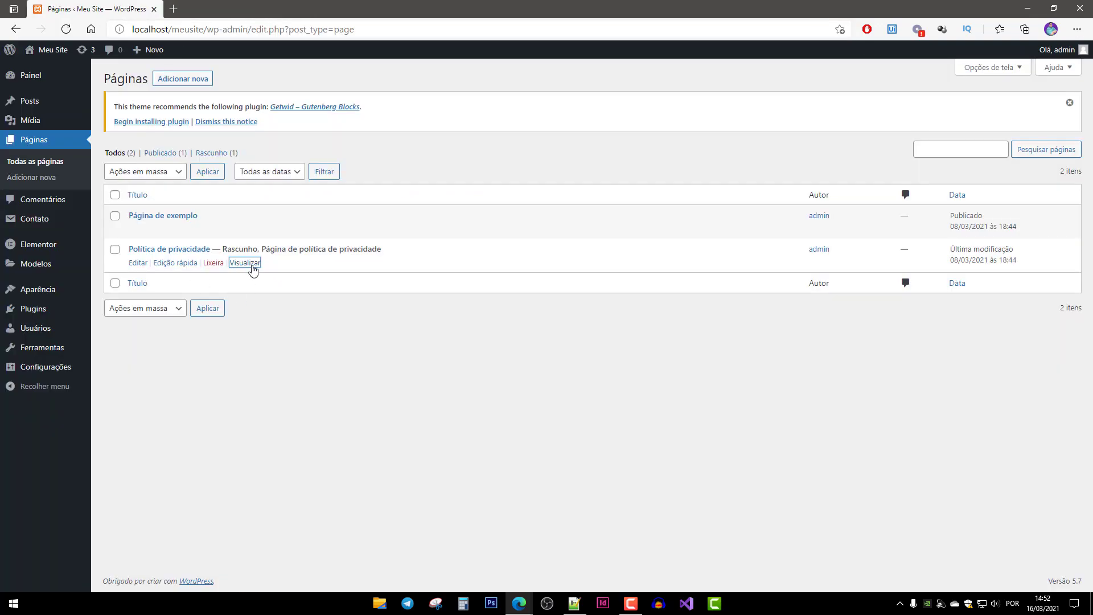
left_click(253, 269)
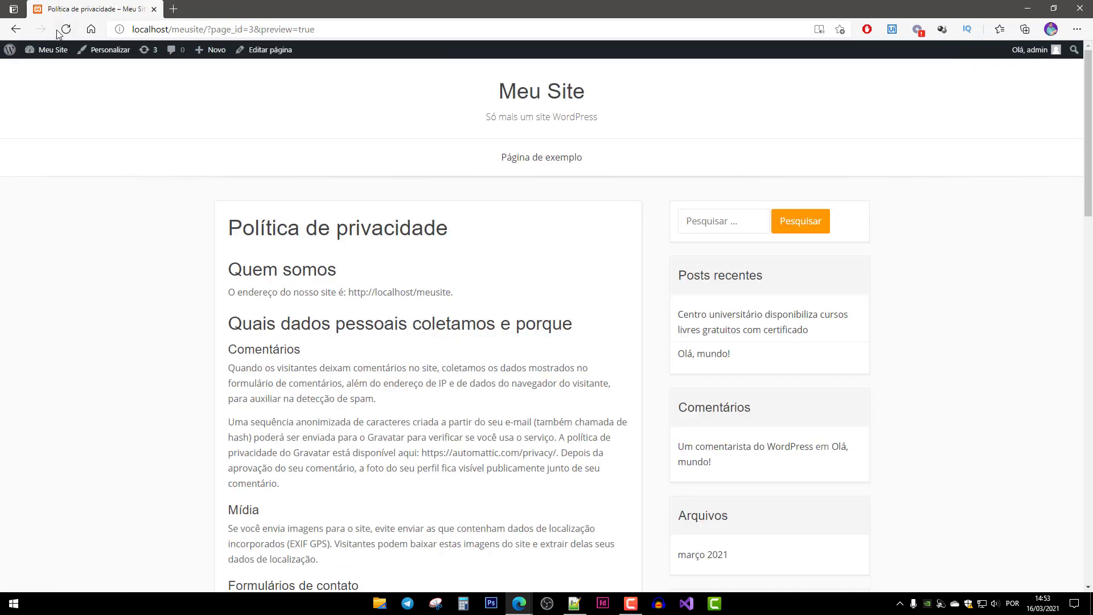
left_click(16, 29)
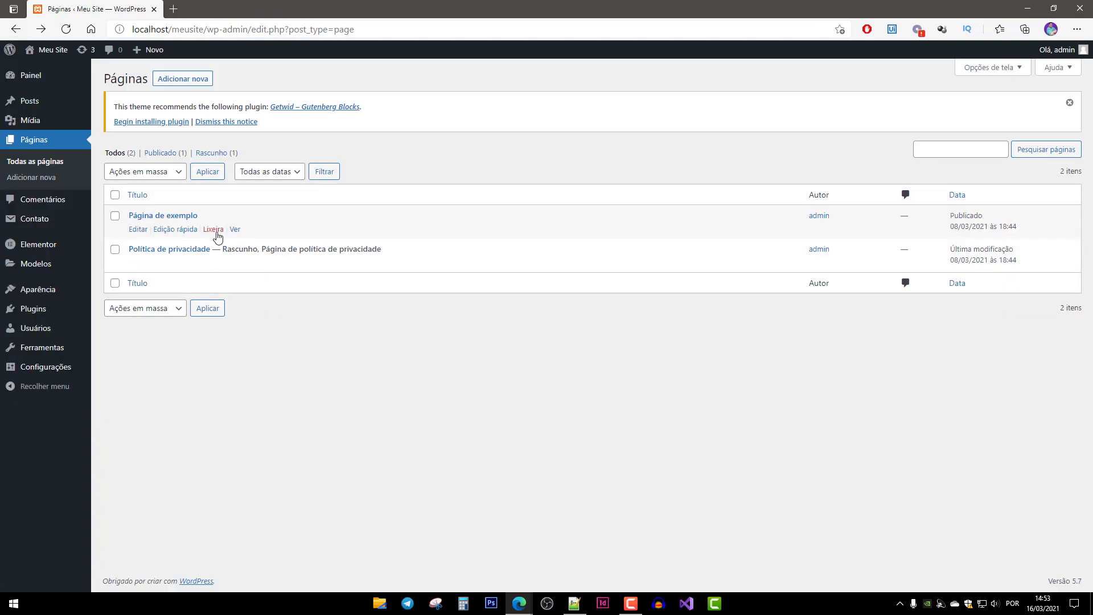
Create a new page titled 'Início'.
left_click(182, 83)
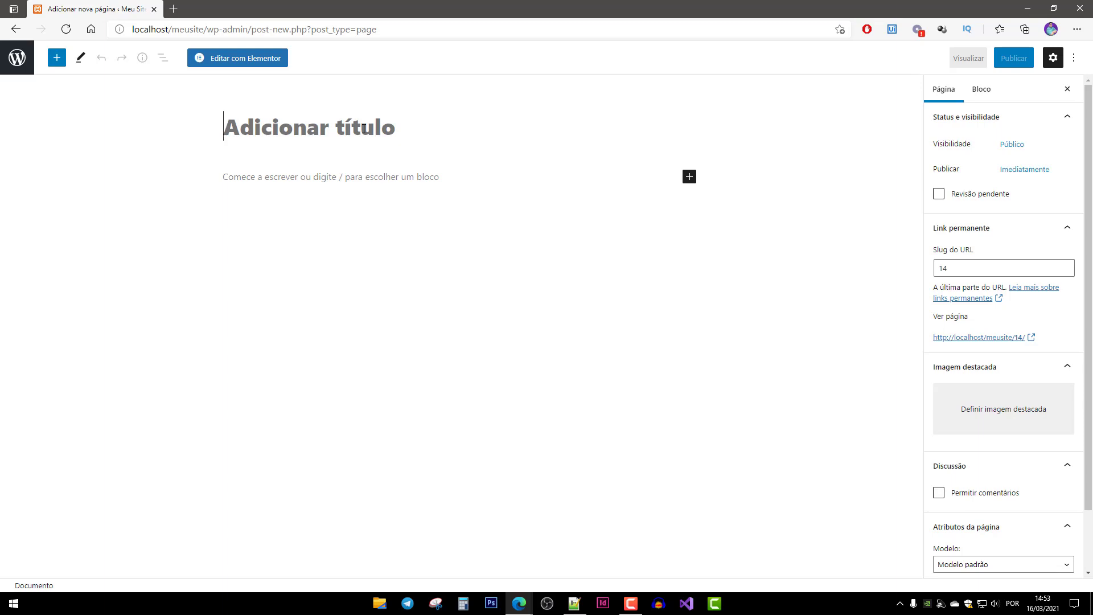
type("In")
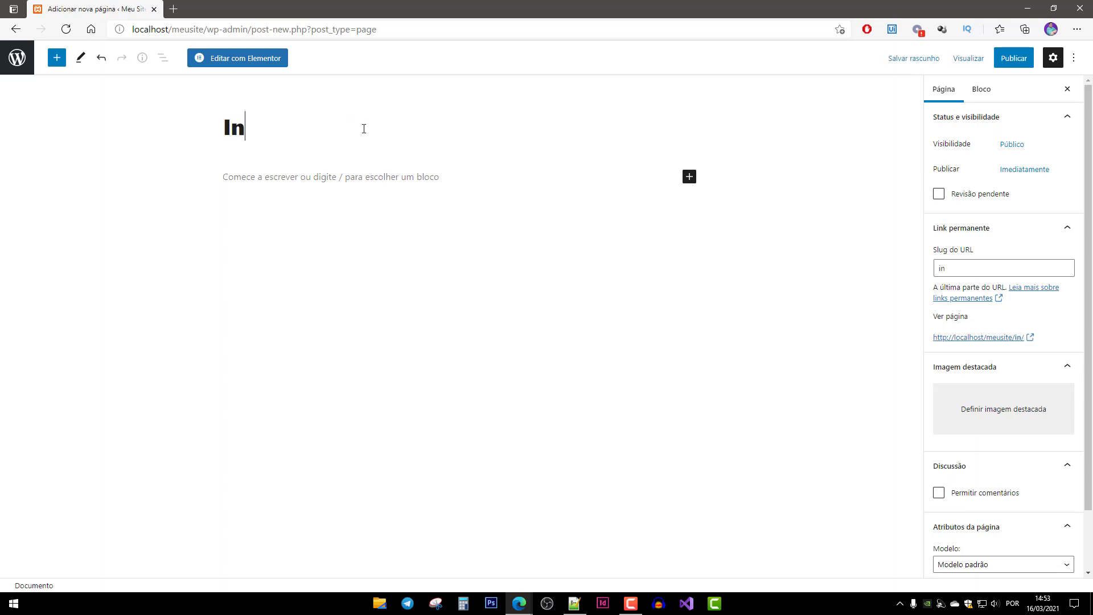
type("ício")
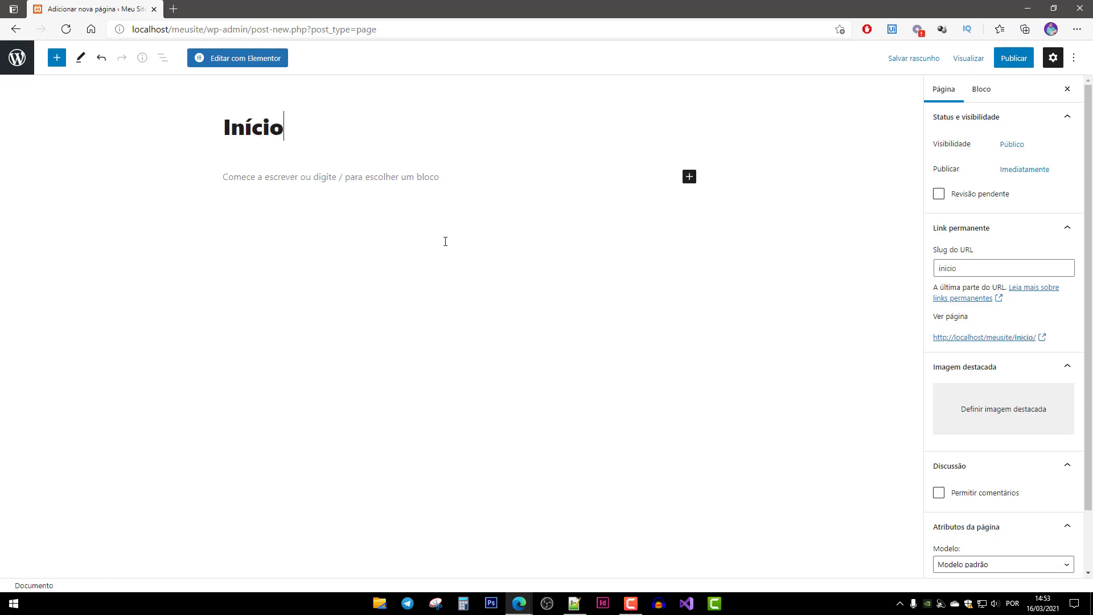
key("Return")
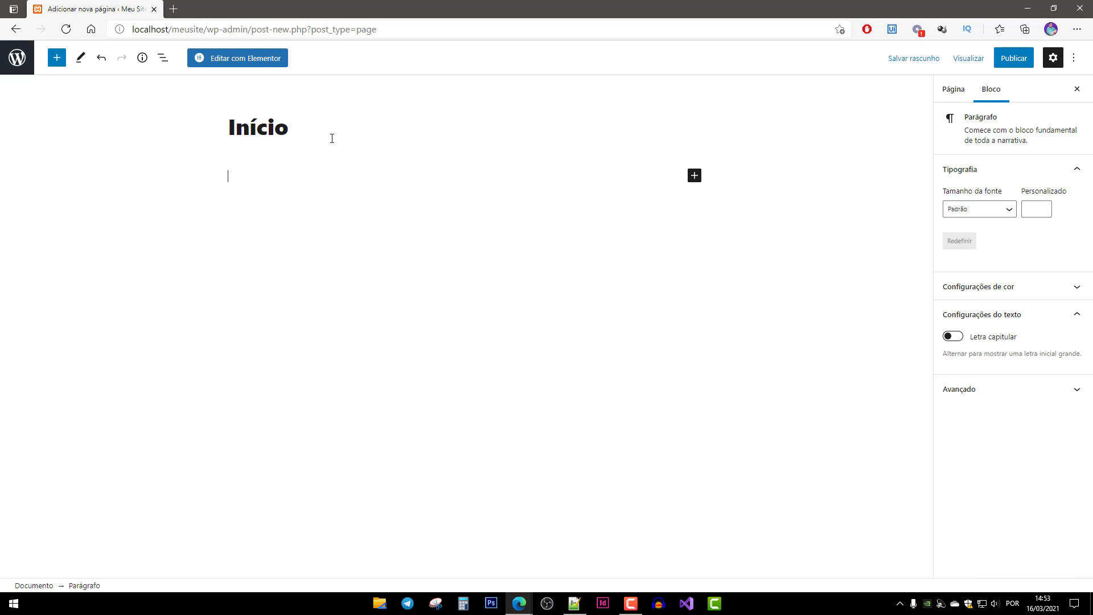
left_click(333, 138)
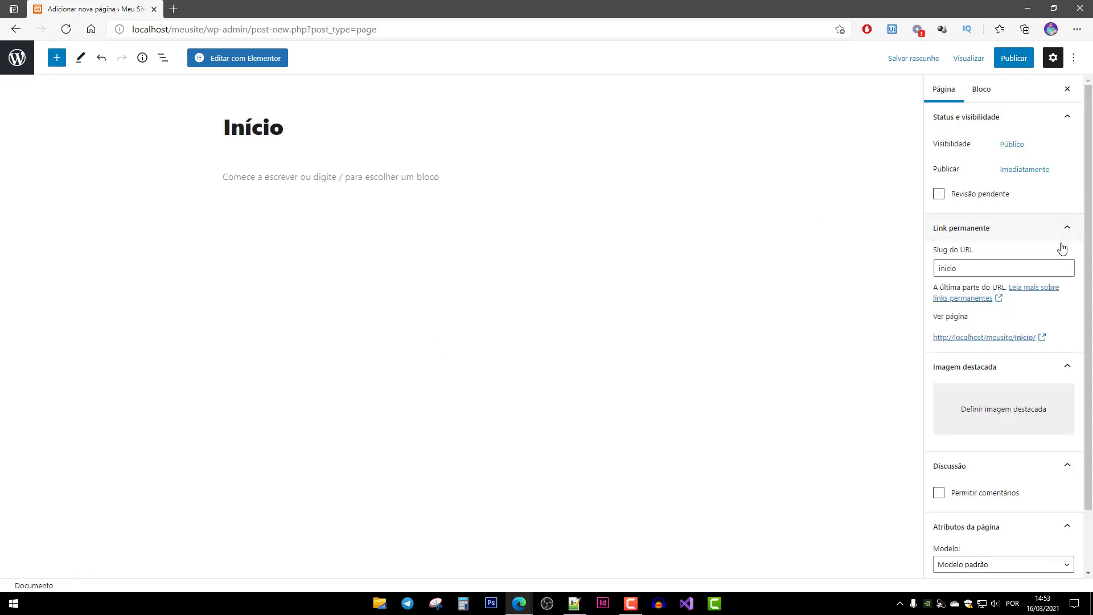
key("Left")
key("Left")
key("Left")
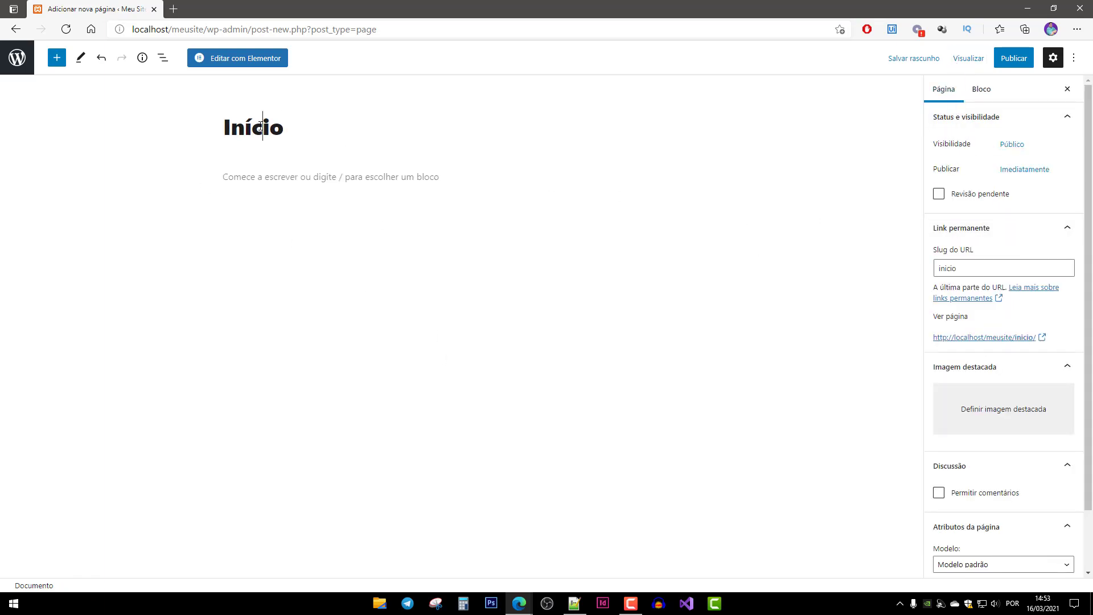
key("ctrl+a")
Publish Início and view it live at its permalink, then close that tab.
left_click(1011, 339)
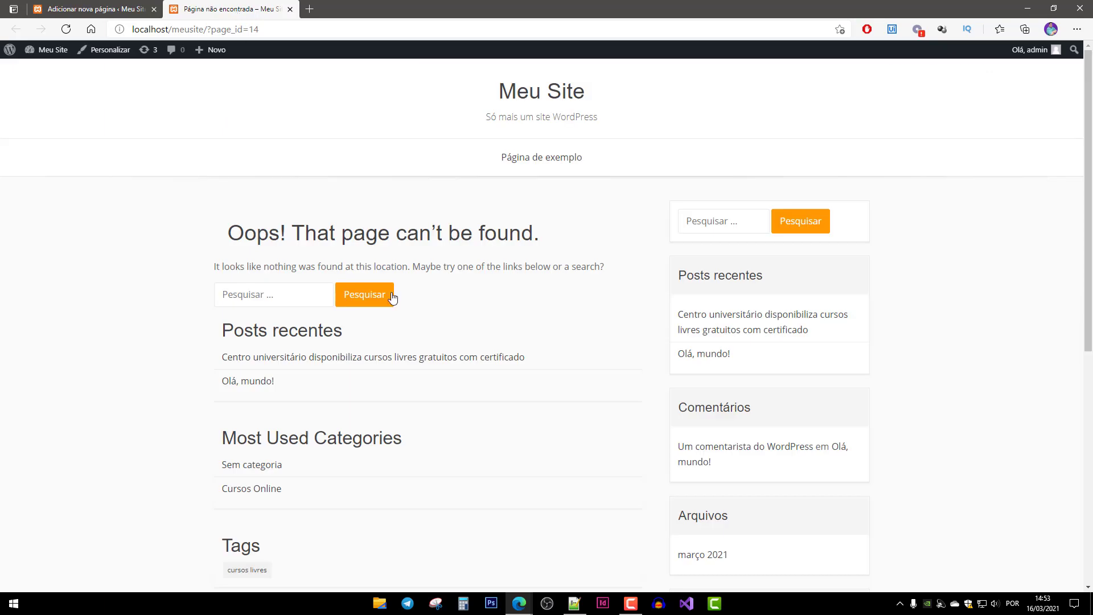
middle_click(257, 12)
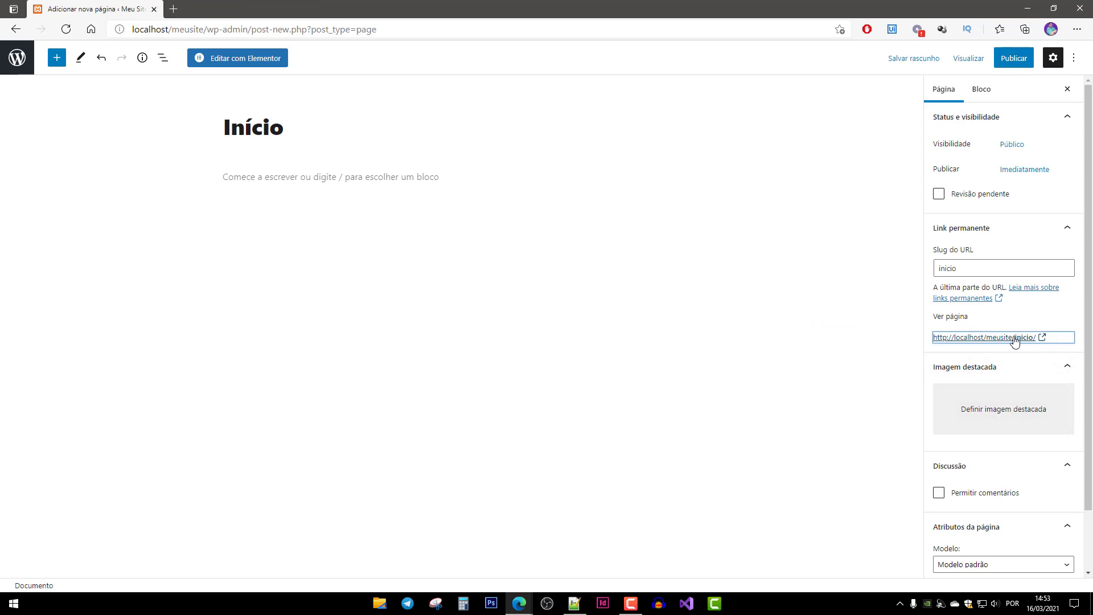
left_click(1016, 63)
left_click(977, 57)
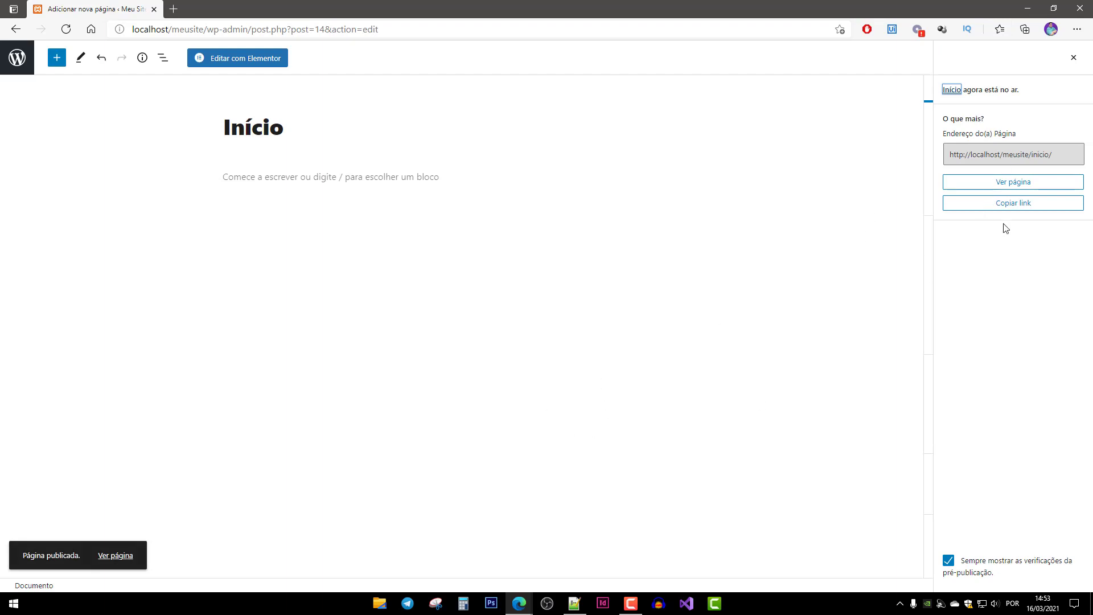
left_click(1081, 61)
left_click(1014, 342)
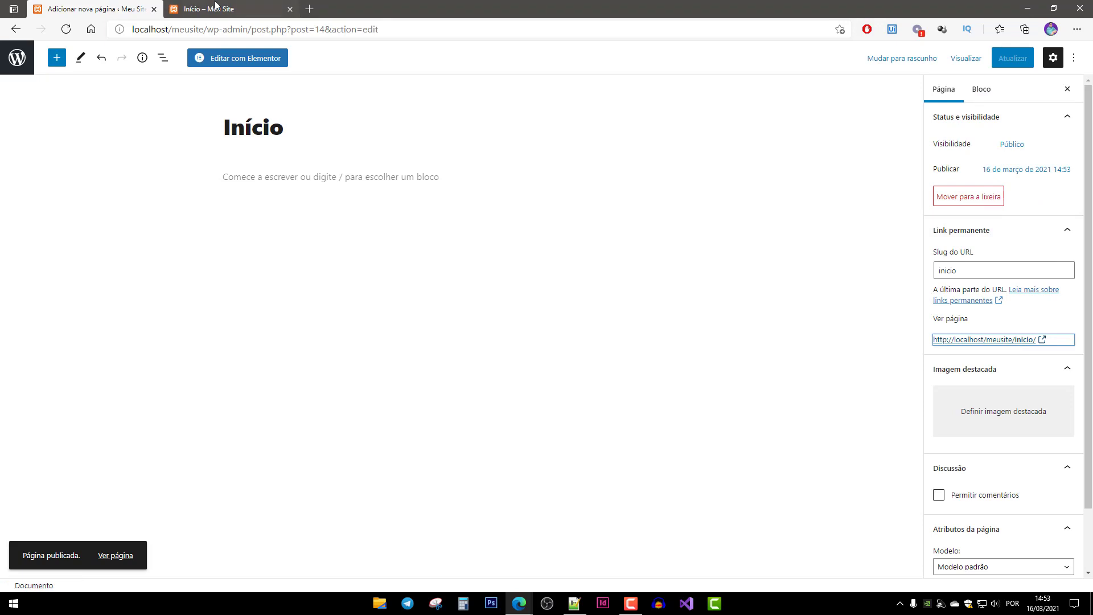
left_click(216, 7)
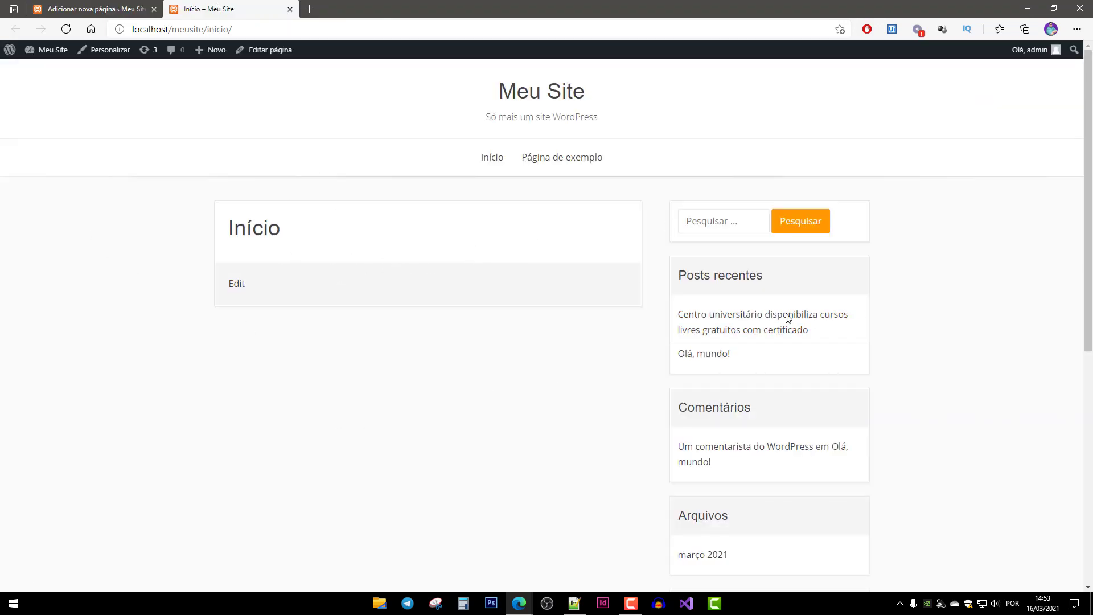
middle_click(214, 11)
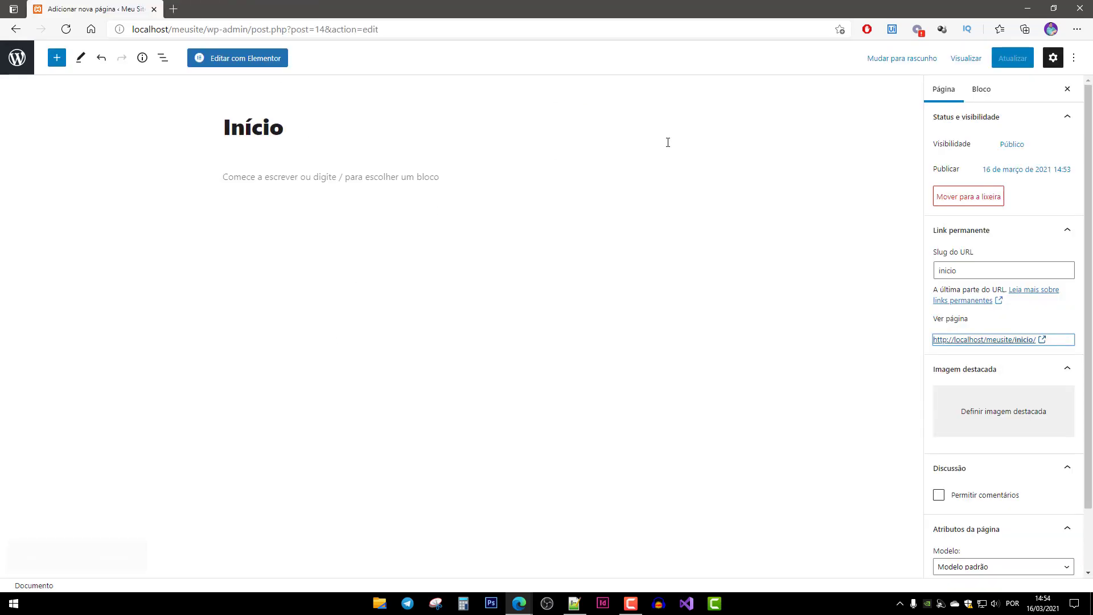
Edit Início with Elementor and browse the GLOBAL widgets and the main menu.
left_click(234, 59)
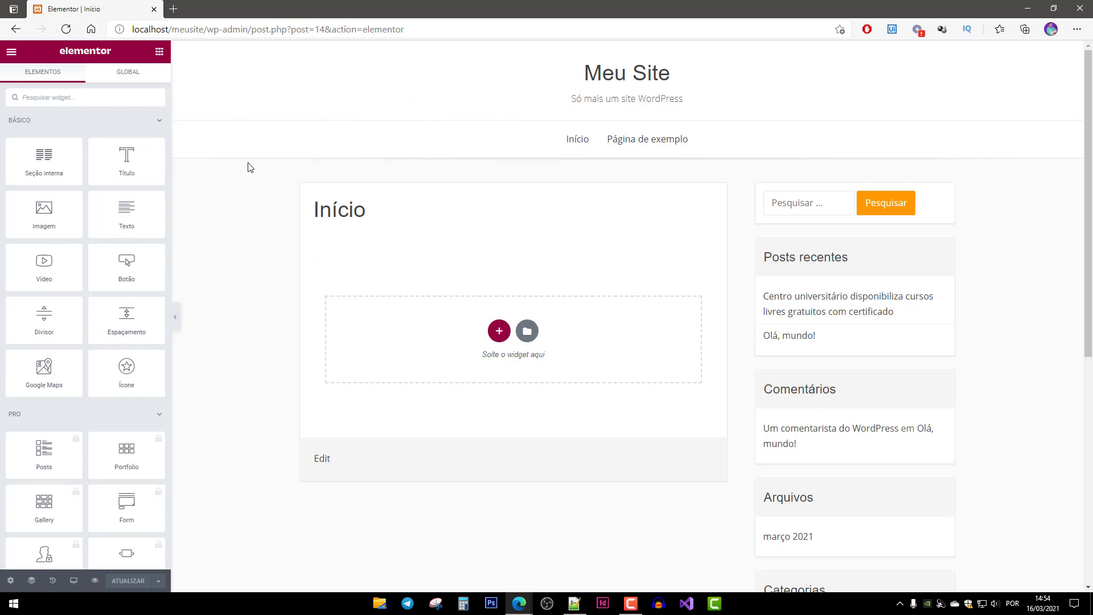
left_click(128, 77)
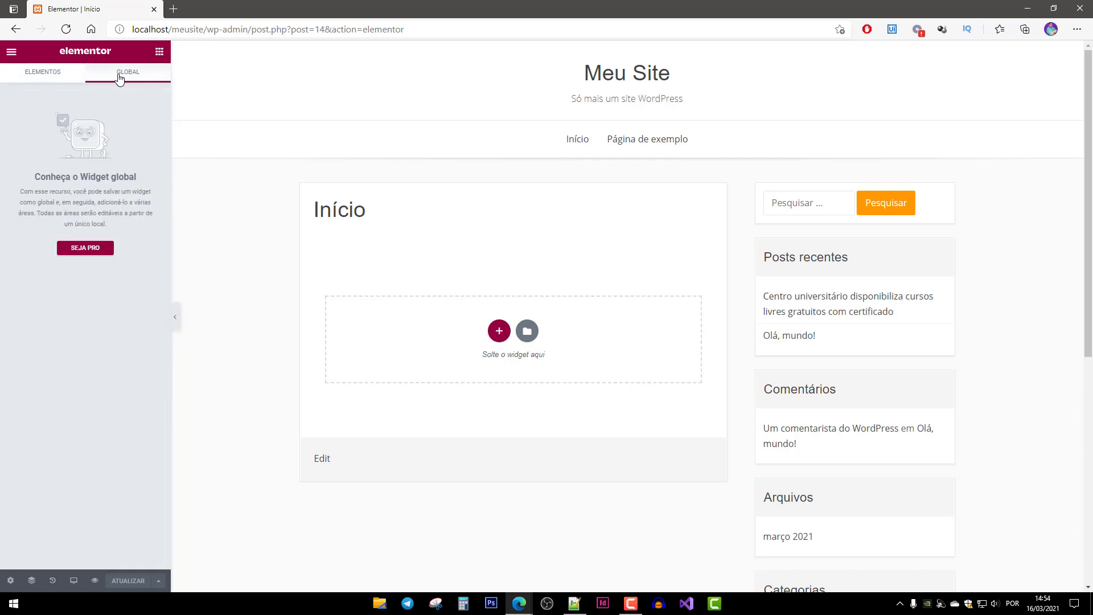
left_click(53, 78)
left_click(10, 52)
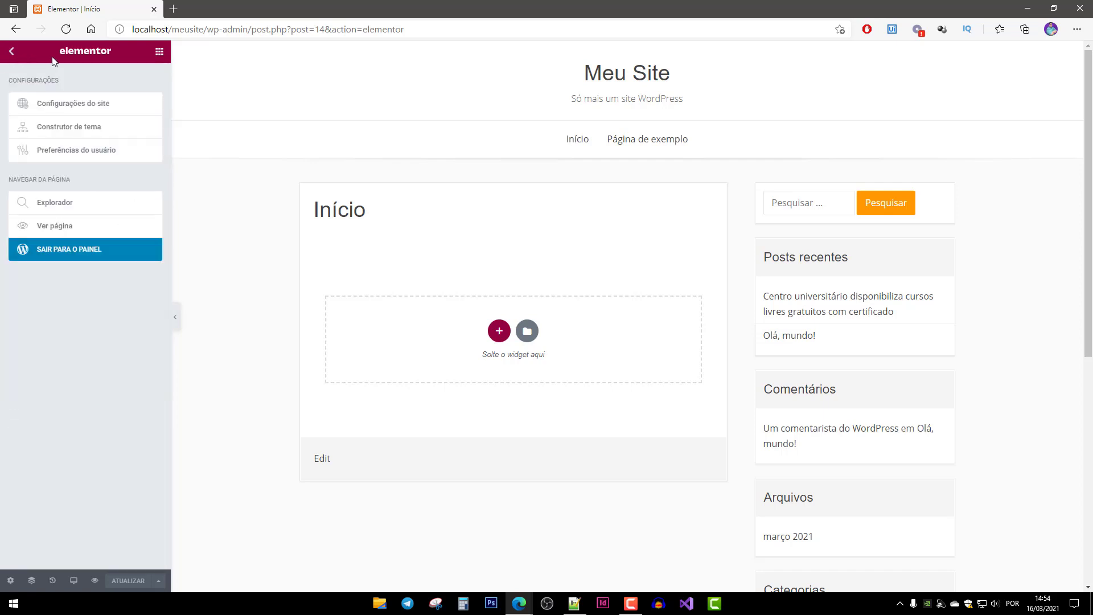
left_click(11, 52)
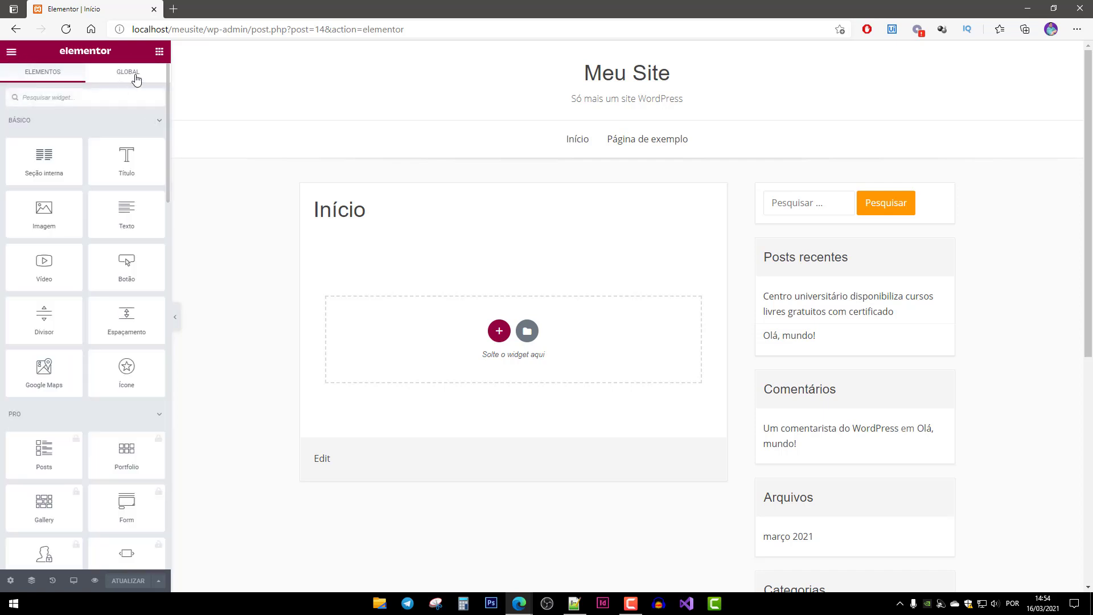
left_click(11, 55)
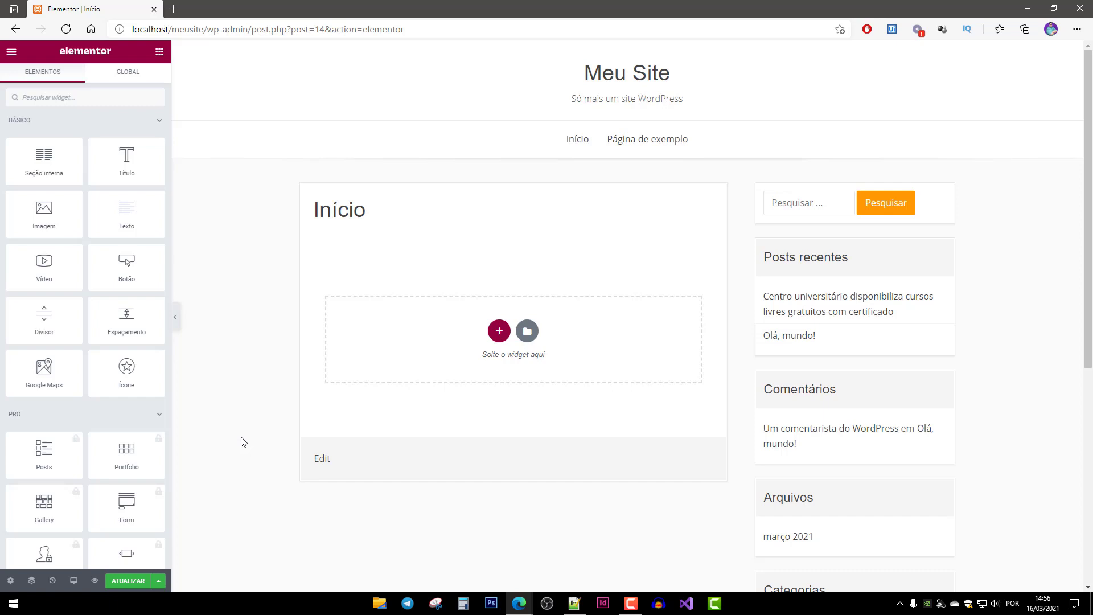
Set Início's page layout to Elementor canvas, then show its body Estilo settings.
left_click(11, 580)
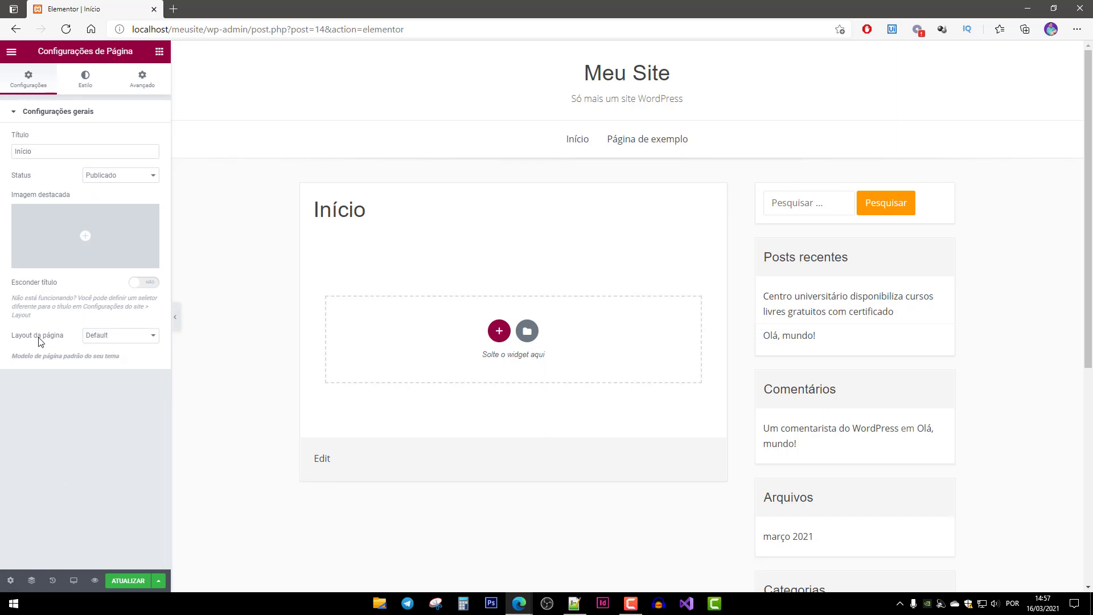
left_click(106, 337)
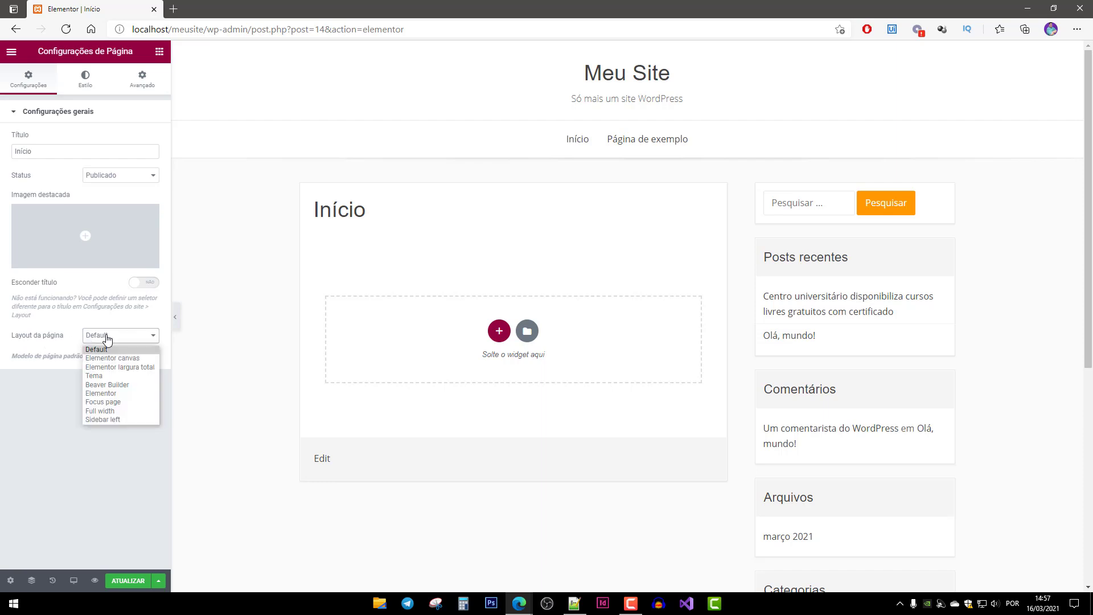
left_click(134, 359)
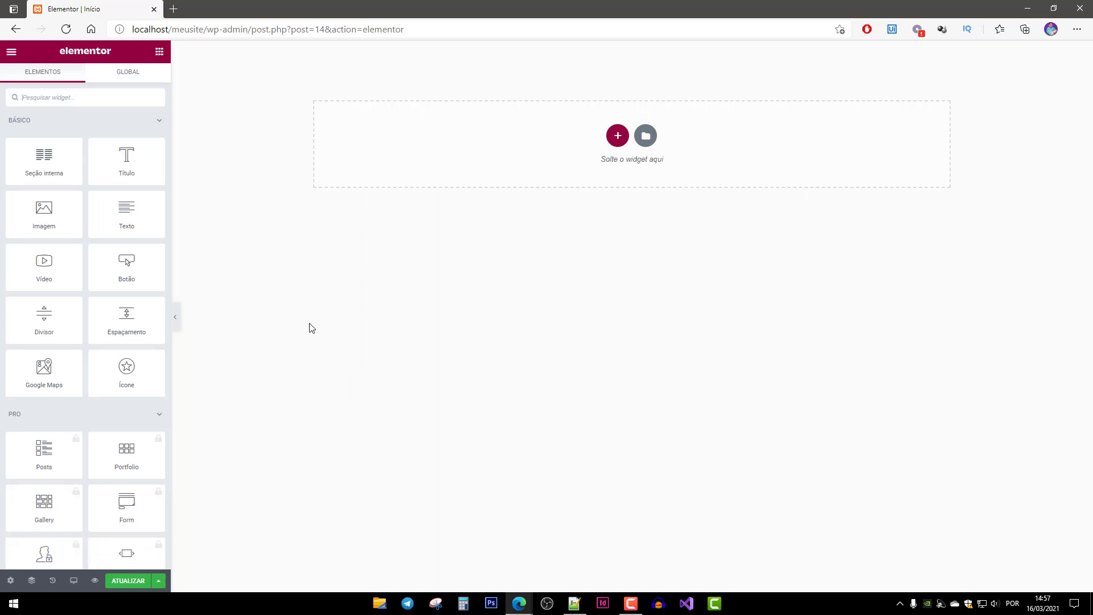
left_click(11, 582)
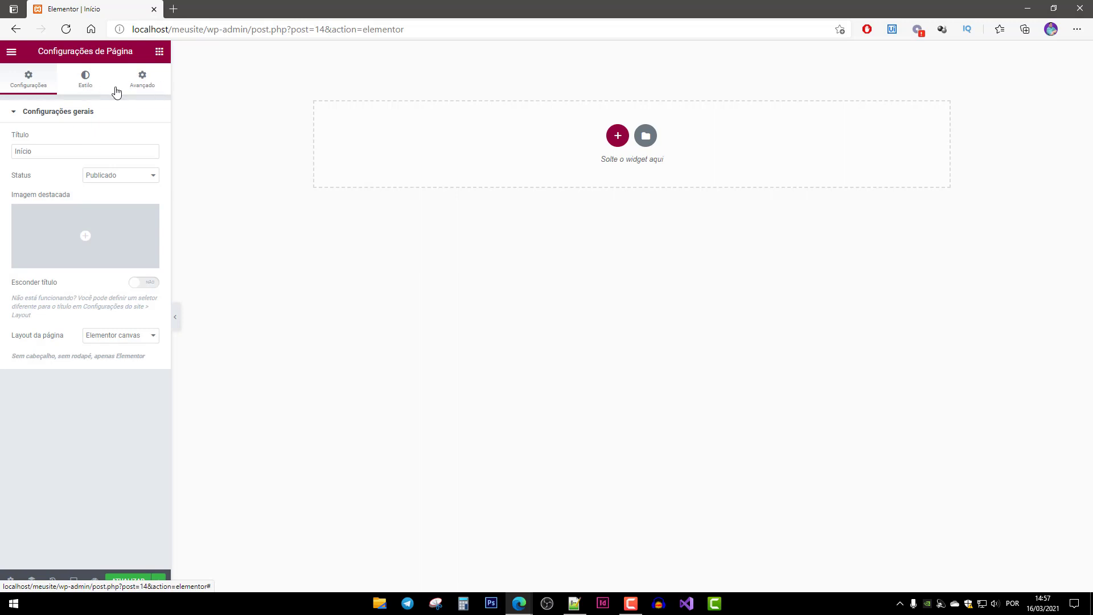
left_click(82, 82)
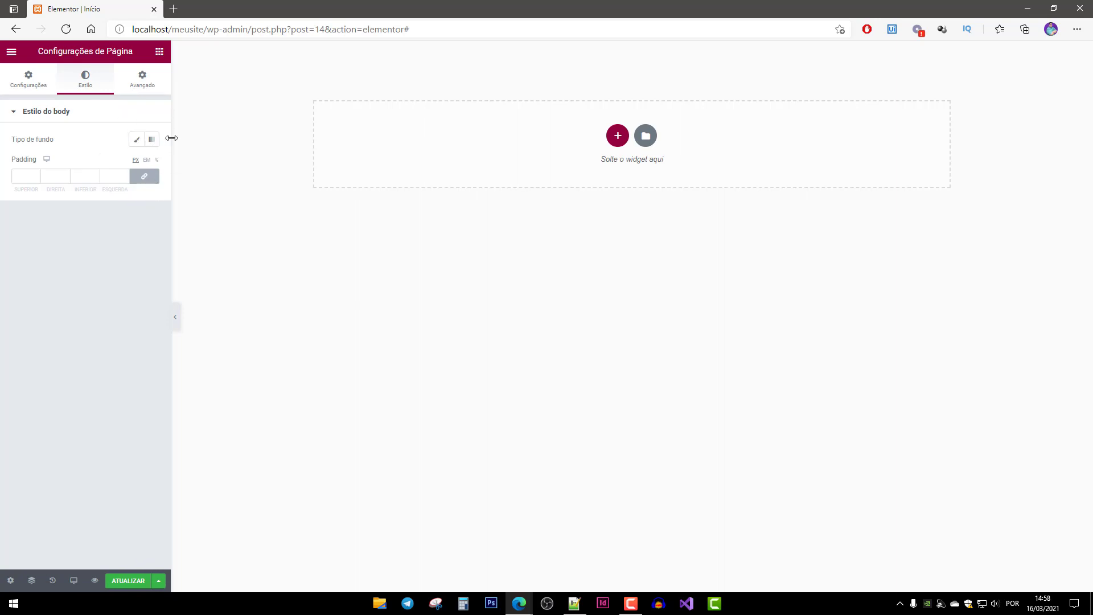
Set the body background type to Clássico and open Escolher imagem to pick its picture.
left_click(138, 143)
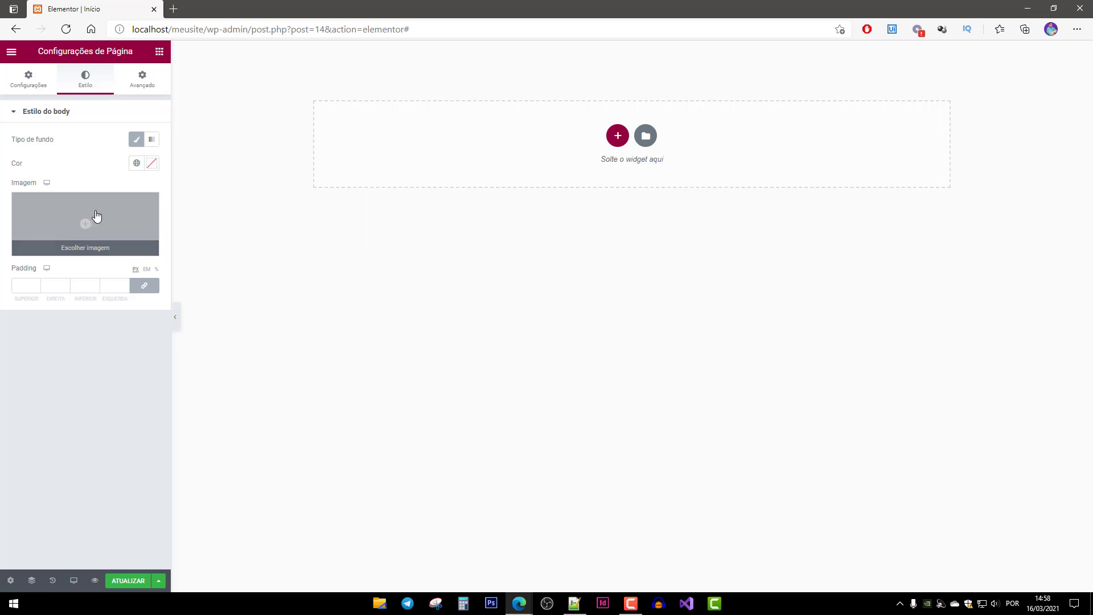
left_click(137, 141)
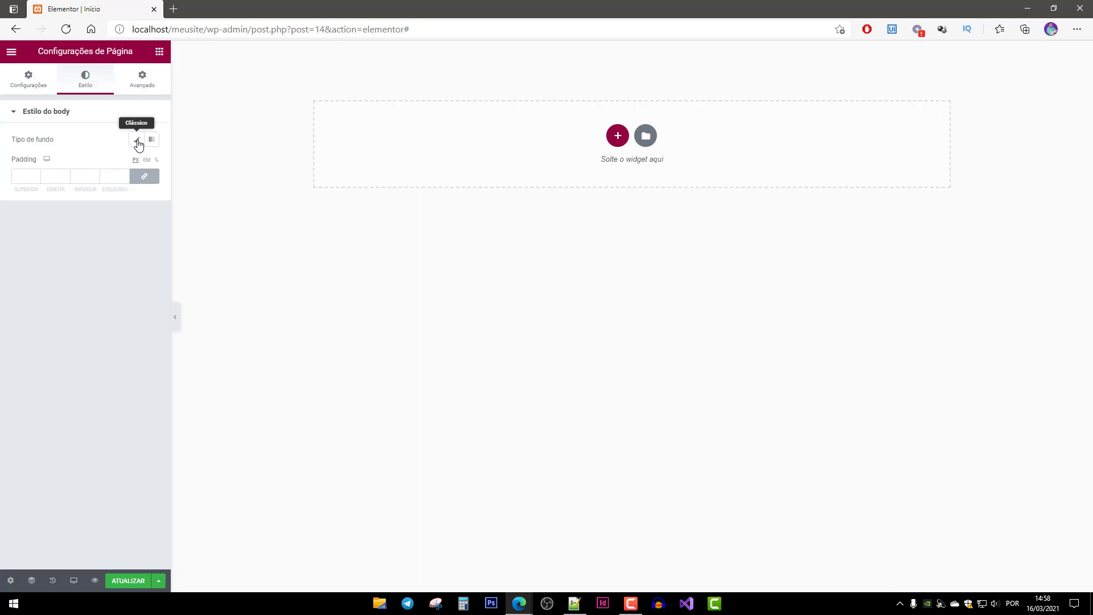
left_click(137, 141)
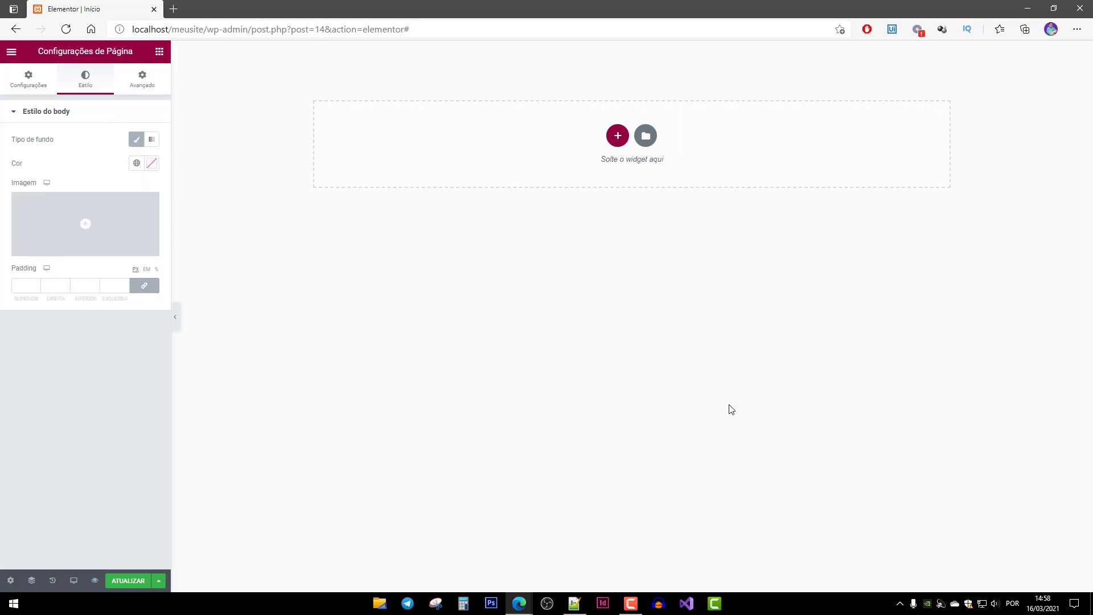
mouse_move(66, 230)
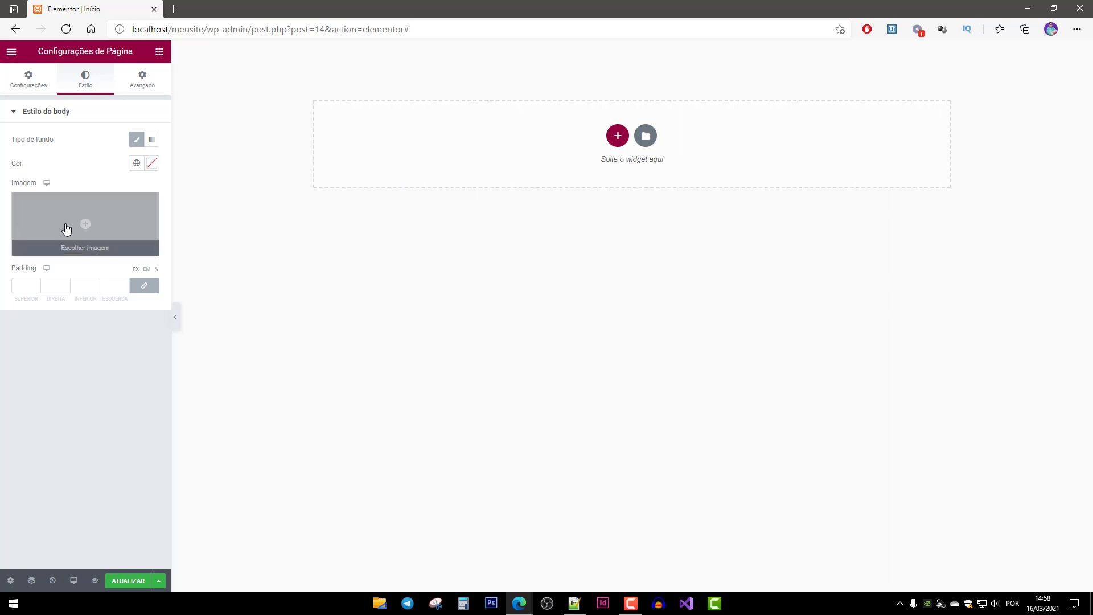
left_click(84, 253)
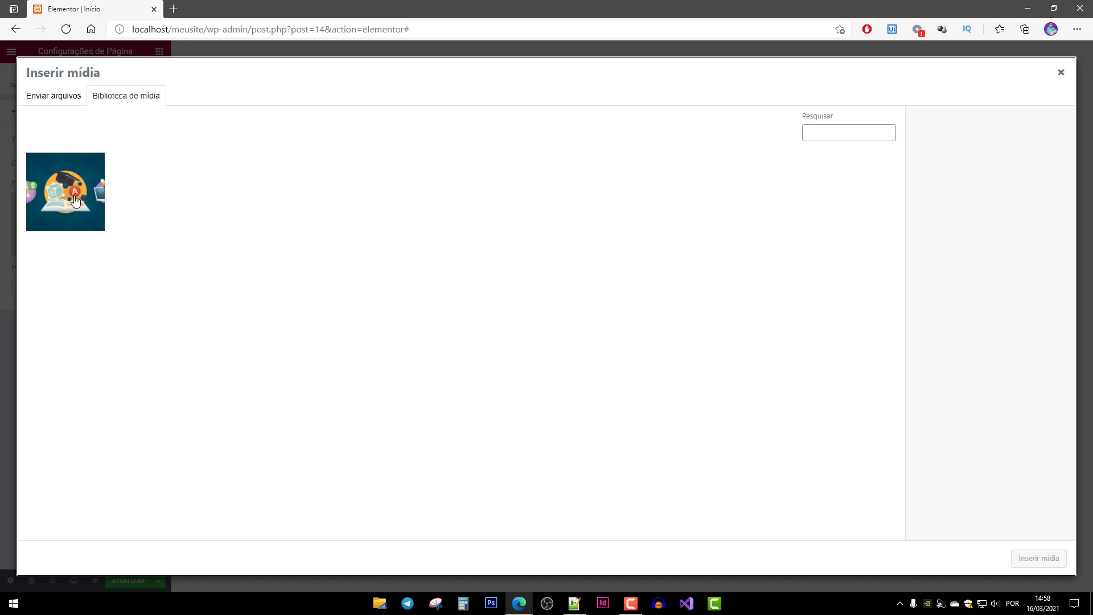
Upload Capa.jpg from Imagens Site Top and insert it as the body background image.
left_click(52, 100)
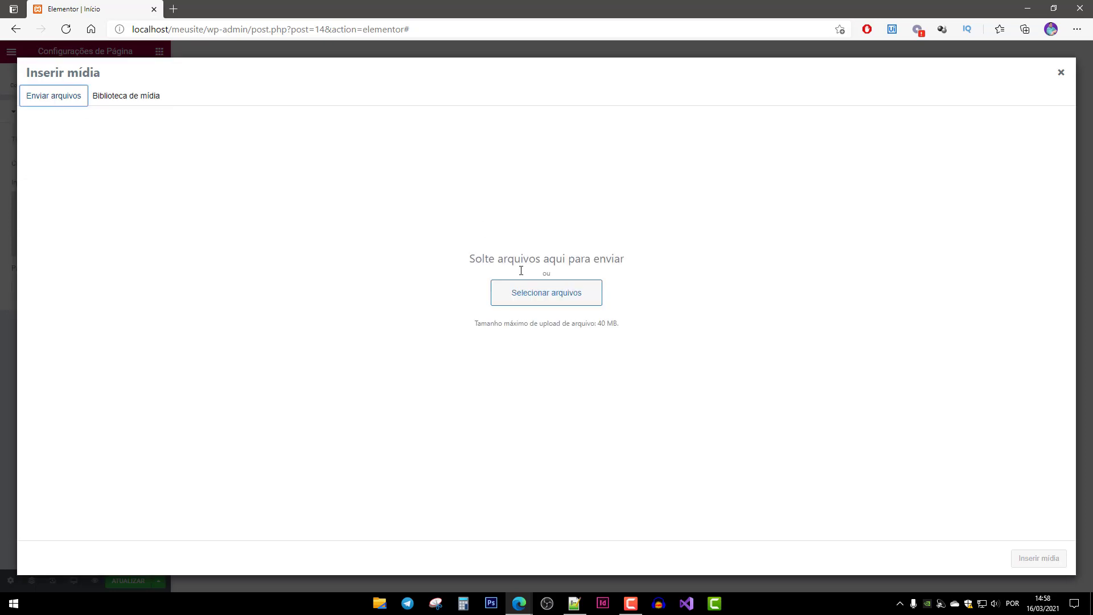
left_click(538, 304)
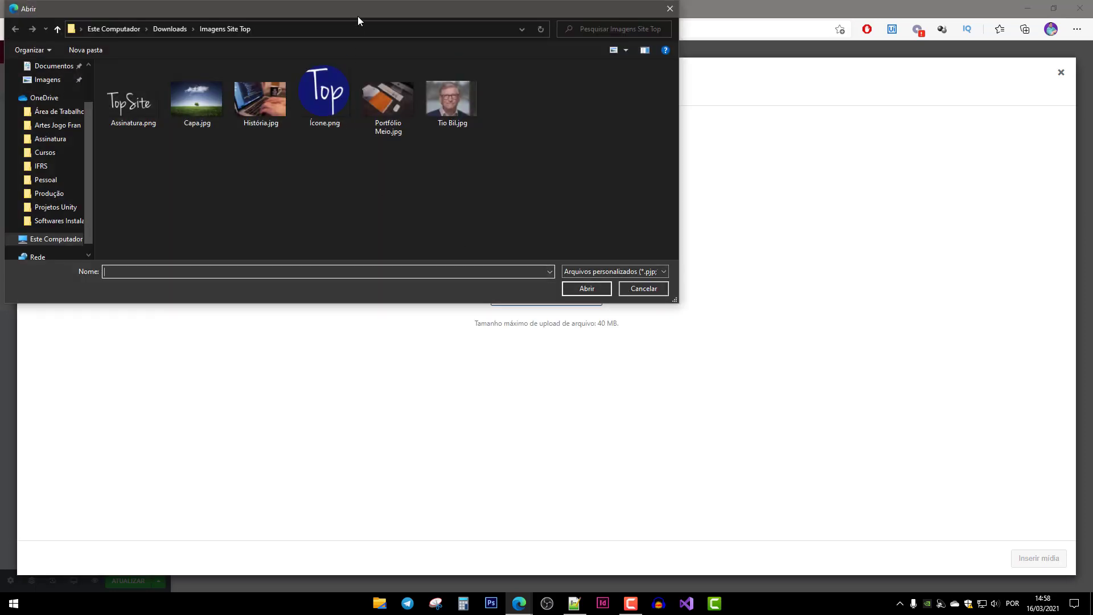
left_click_drag(373, 17, 508, 108)
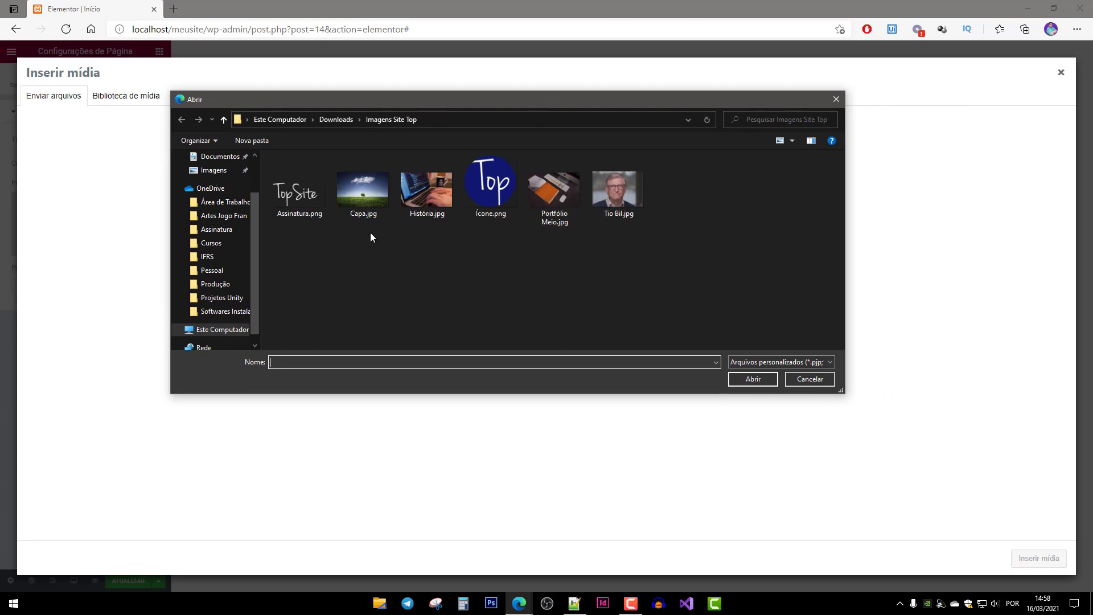
left_click(373, 217)
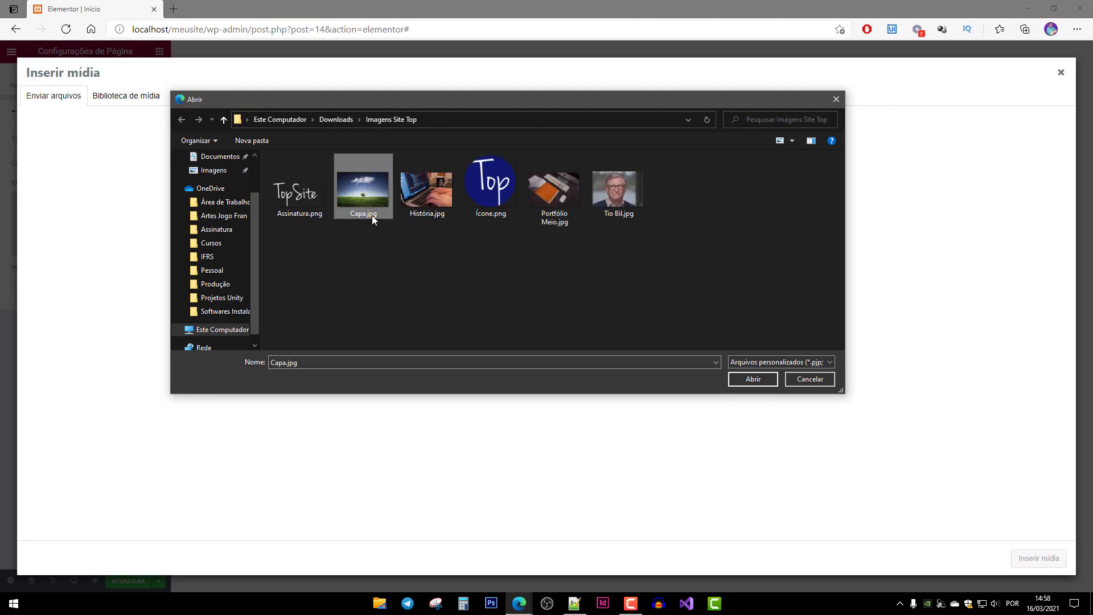
double_click(363, 195)
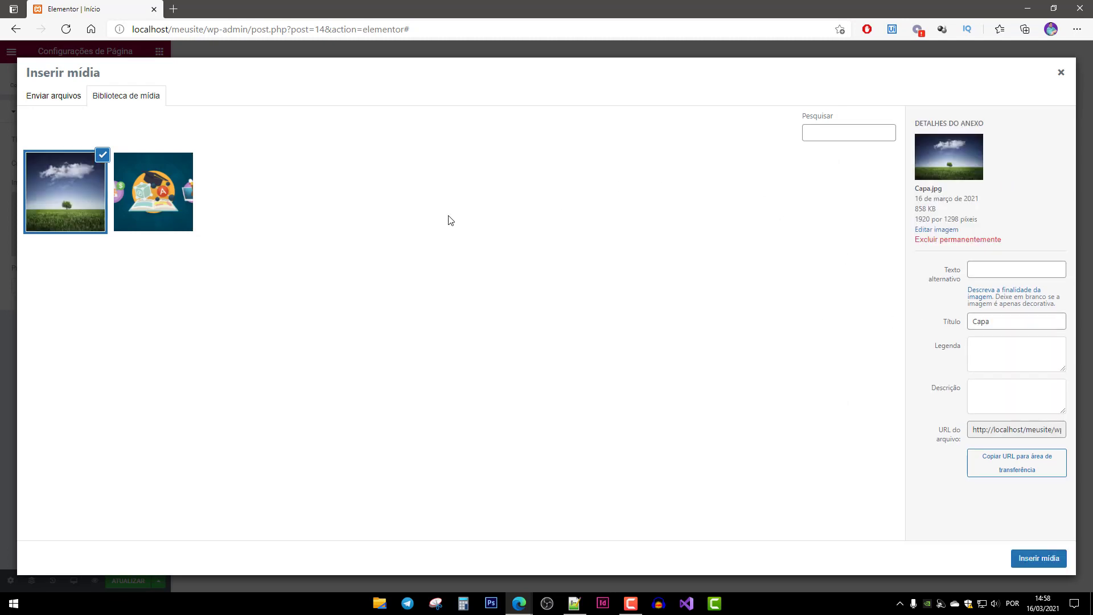
left_click(1042, 559)
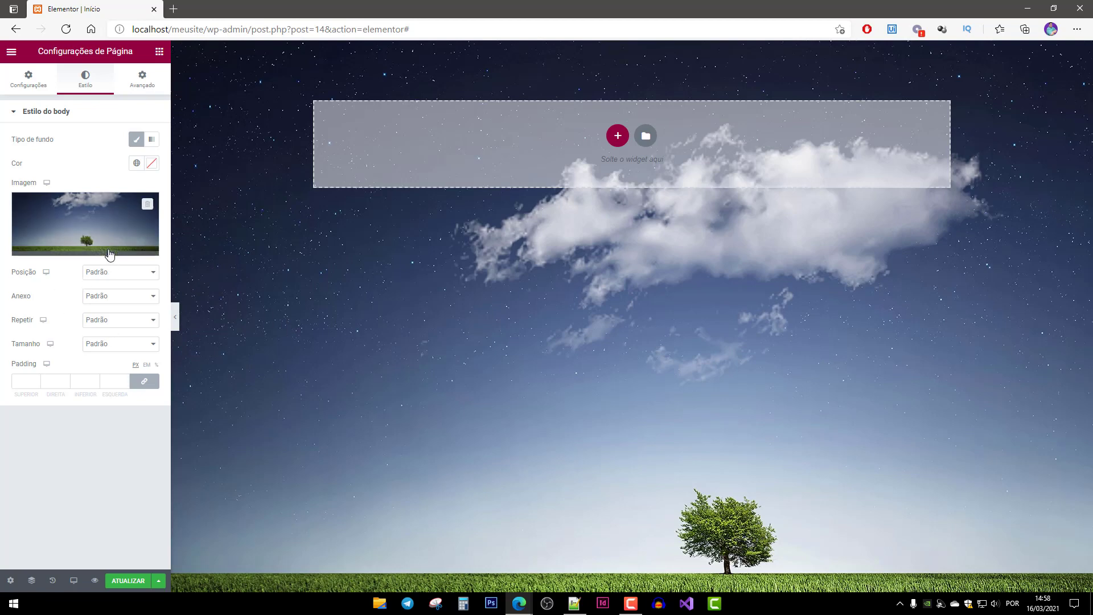
Make the body background centred, Fixo, Não repetir and sized to Preenchimento completo.
left_click(122, 275)
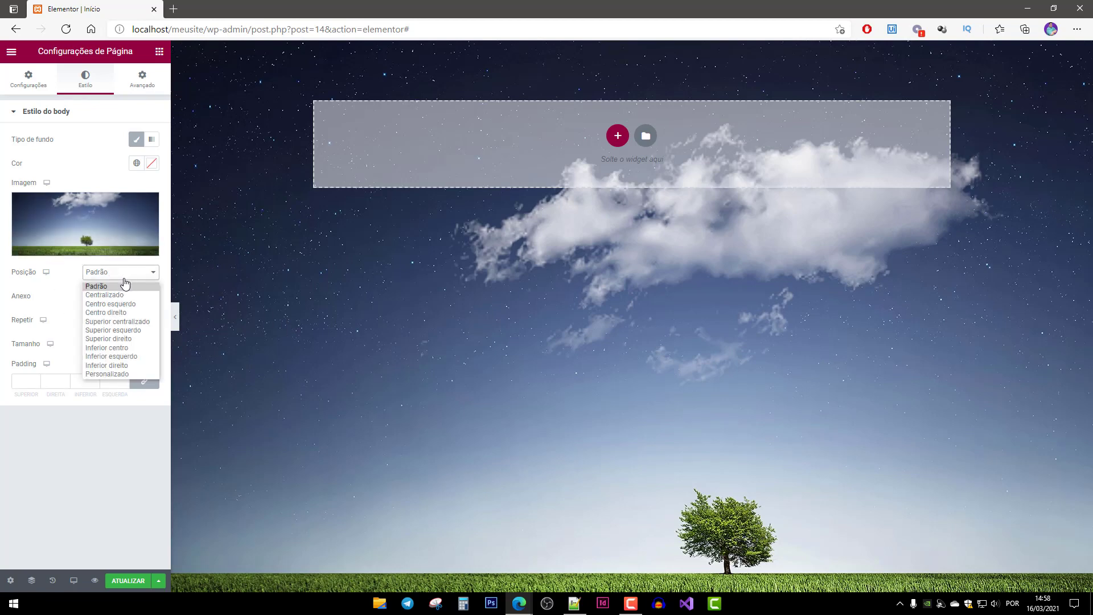
left_click(126, 296)
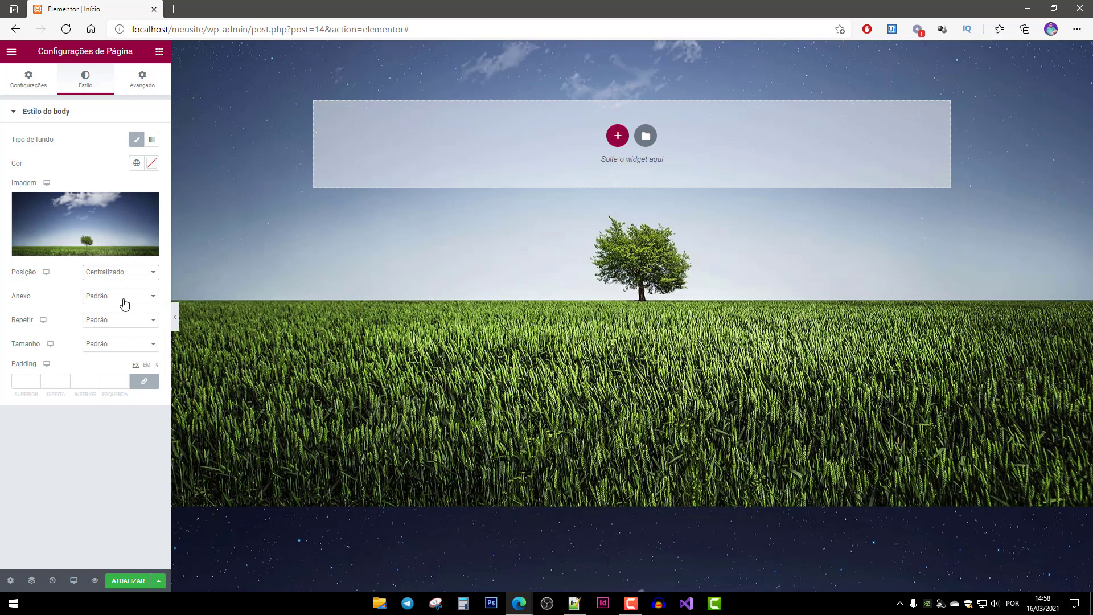
left_click(120, 298)
left_click(116, 326)
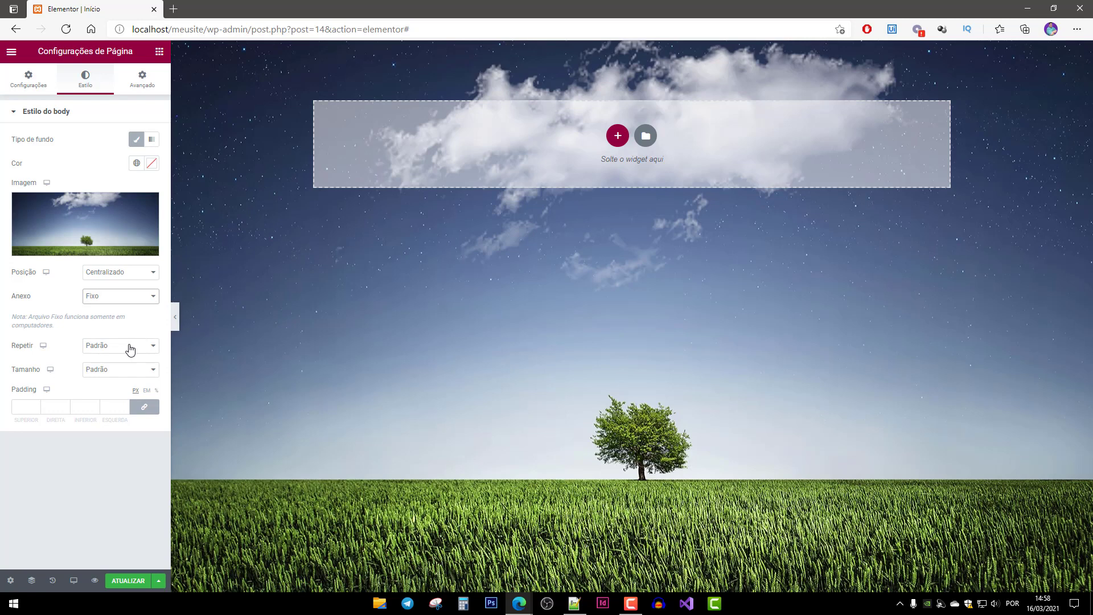
left_click(128, 346)
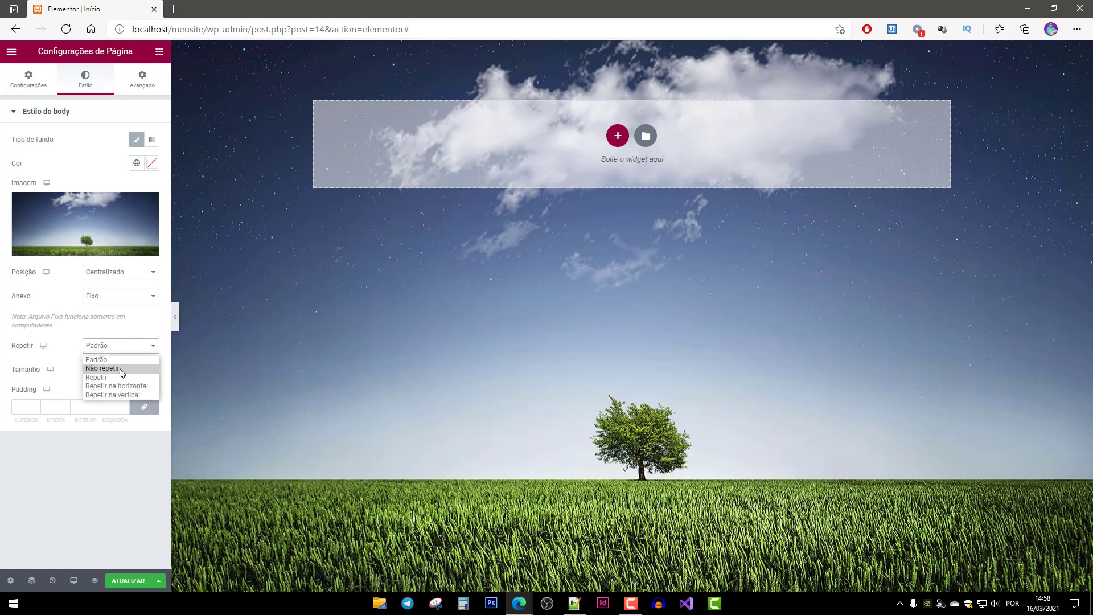
left_click(120, 368)
left_click(130, 372)
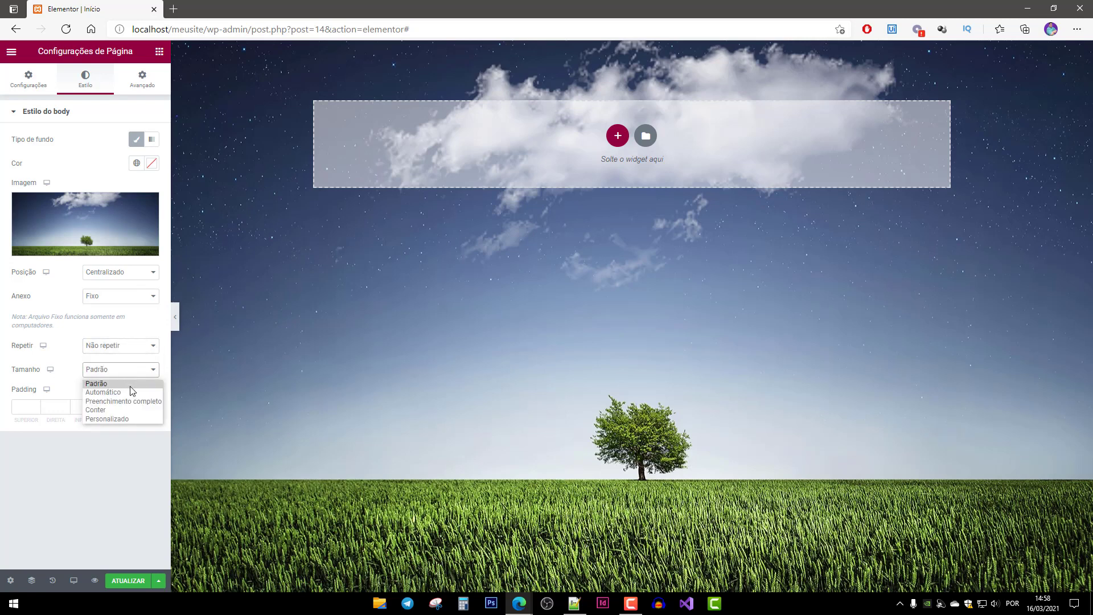
left_click(128, 402)
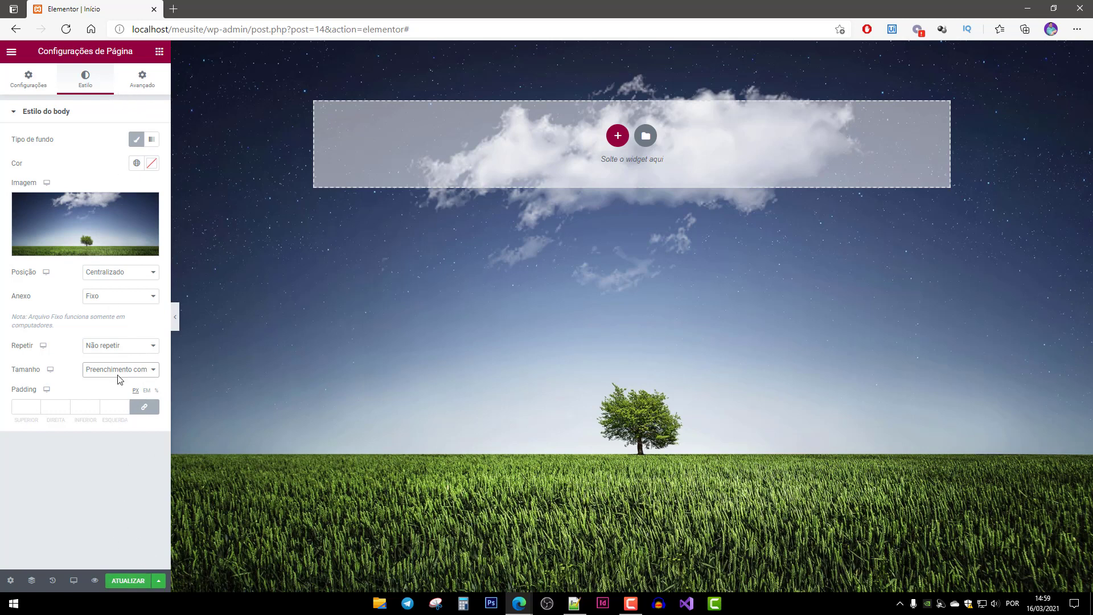
Save the page with ATUALIZAR and select the site's base address in the browser bar.
left_click(99, 525)
left_click(128, 580)
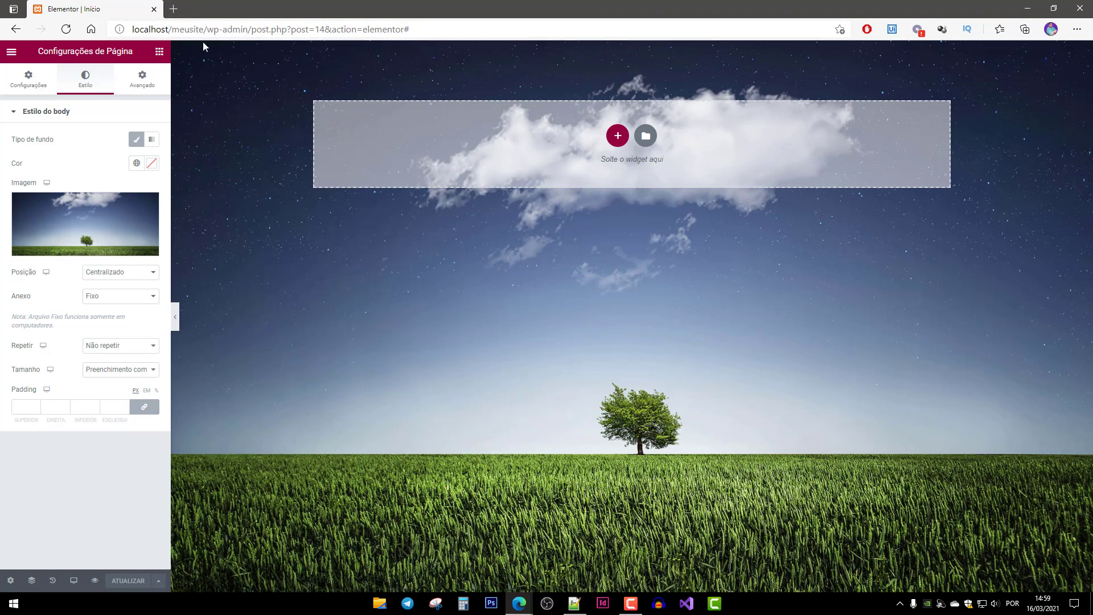
left_click_drag(207, 30, 131, 30)
Load the site address plus 'inicio' in a new tab to view the live page, then return to Elementor.
key("ctrl+c")
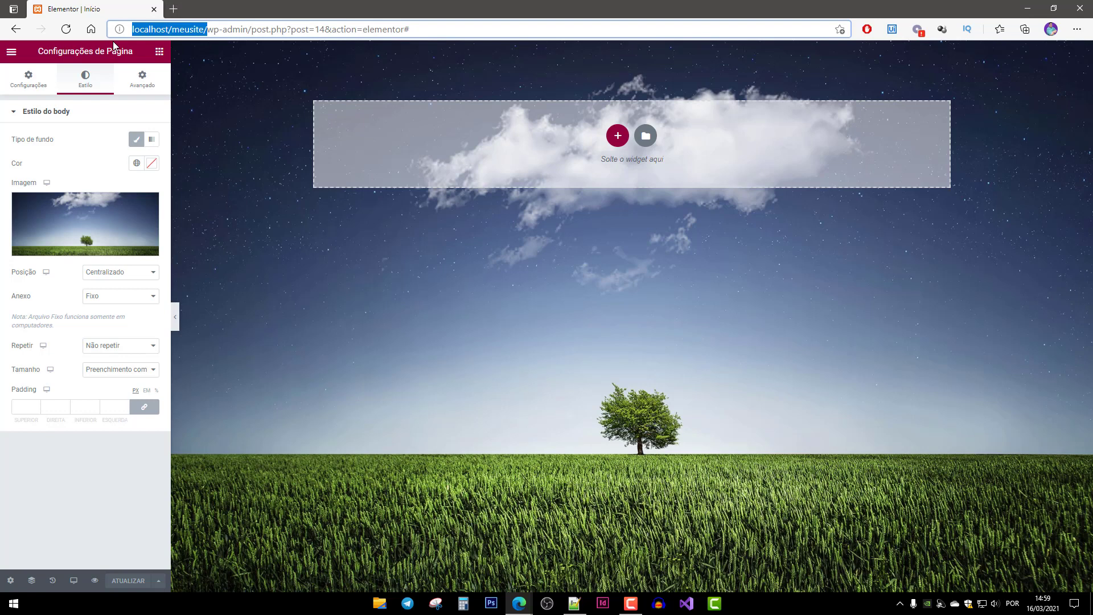
key("ctrl+t")
key("ctrl+v")
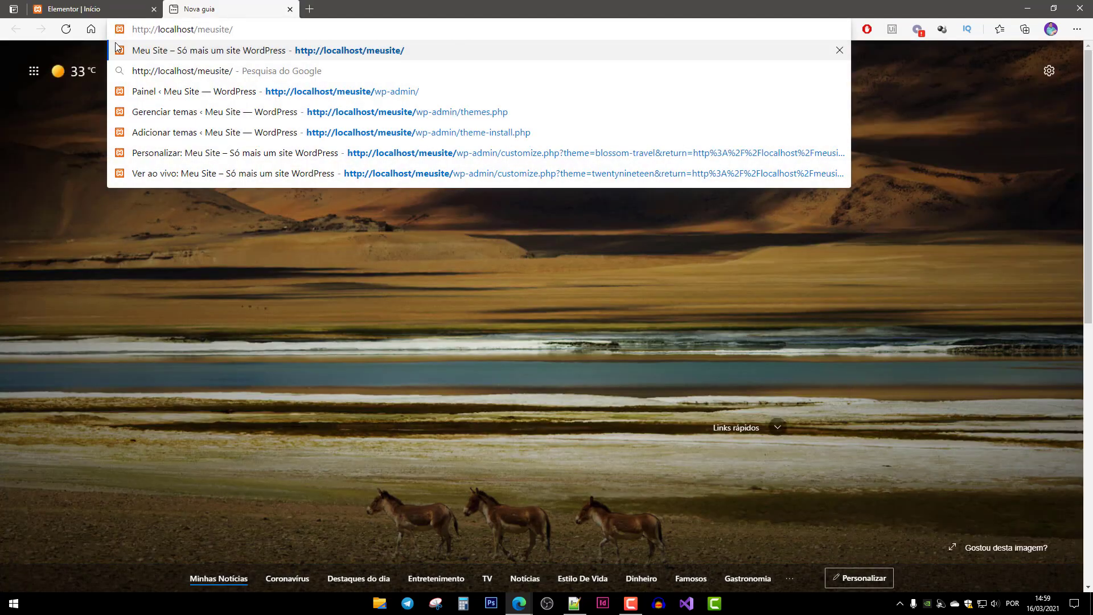
type("inicio")
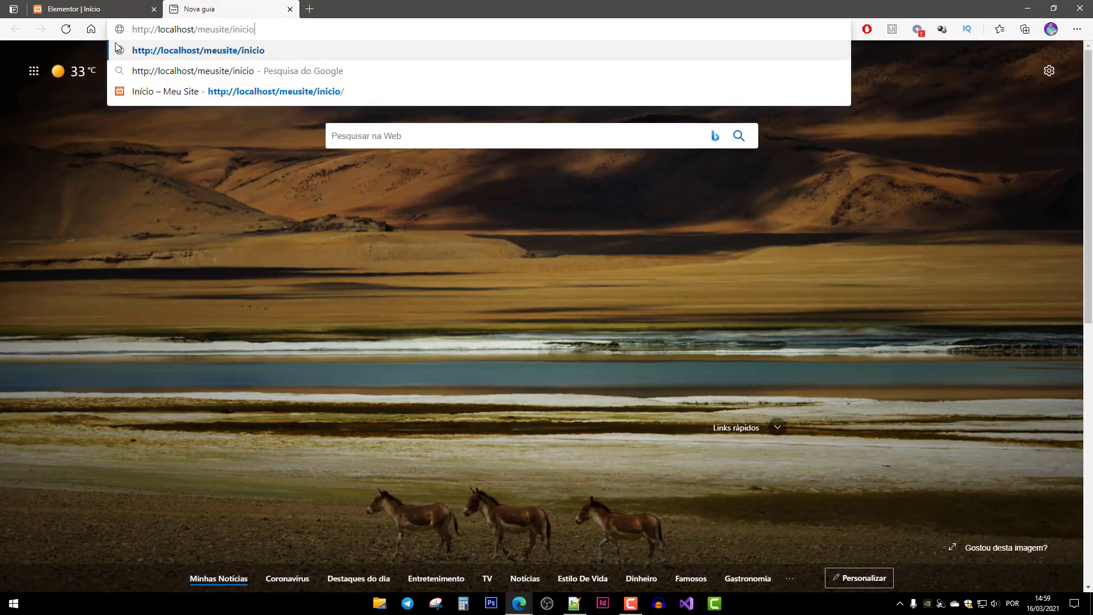
key("Return")
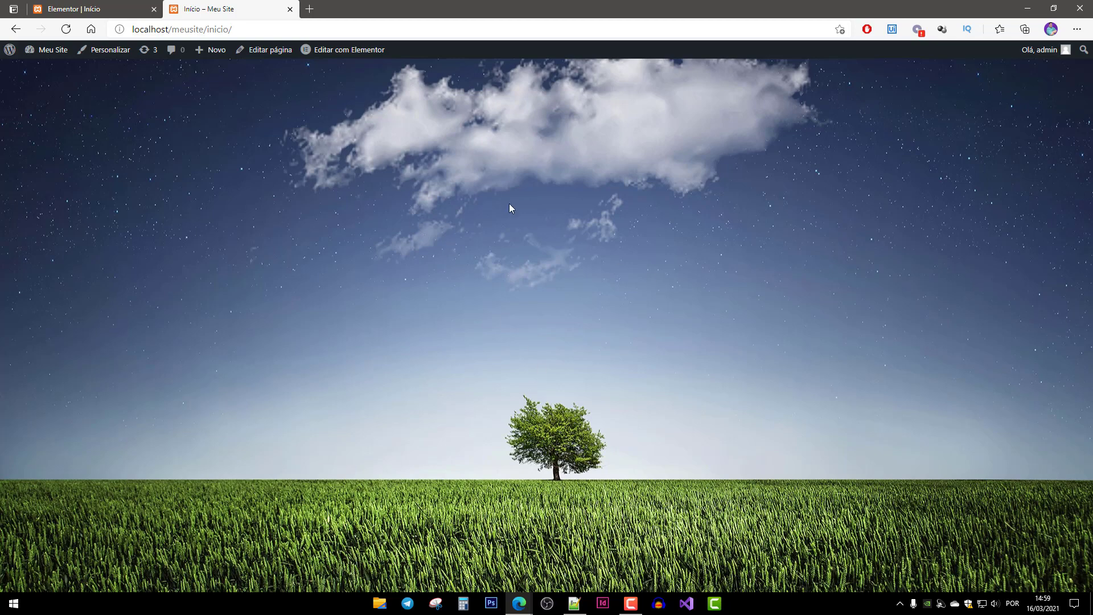
left_click(105, 12)
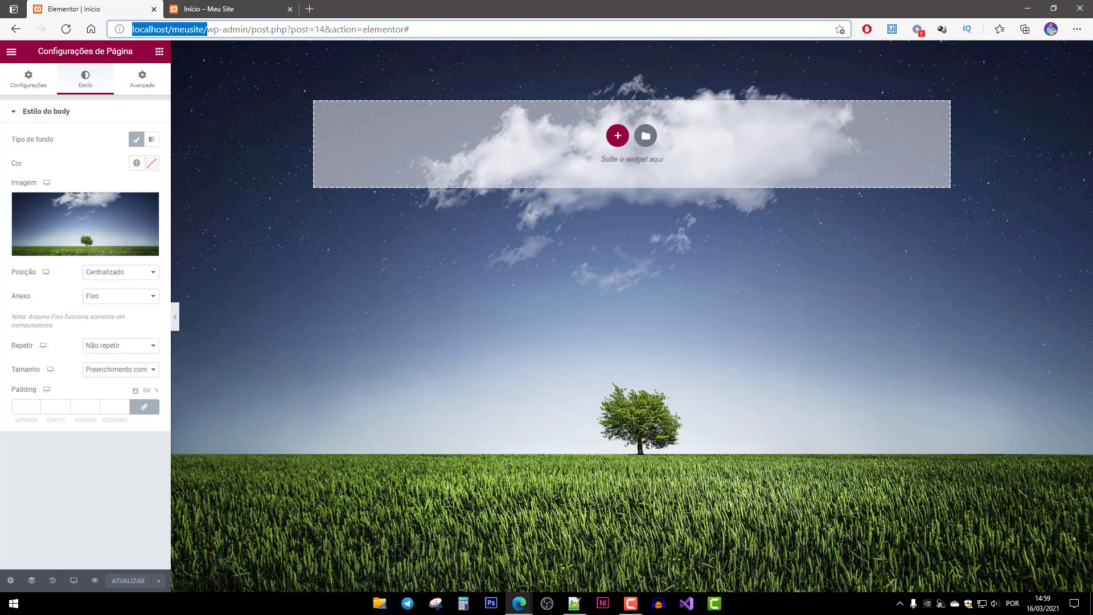
Set the background position to Superior centralizado, save, and reload the live Início page to check it.
left_click(120, 275)
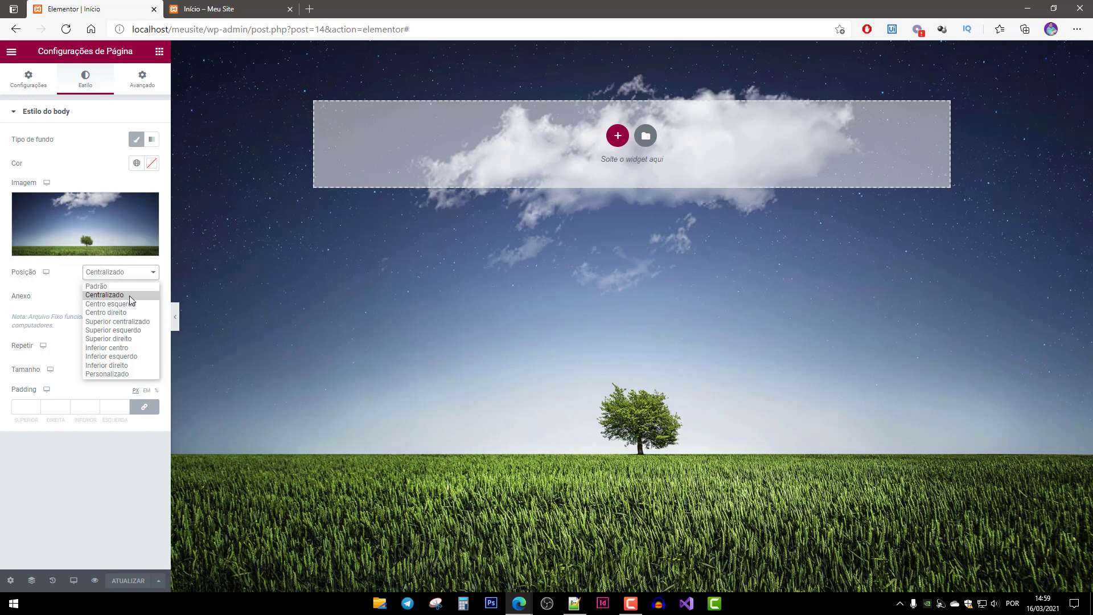
left_click(123, 321)
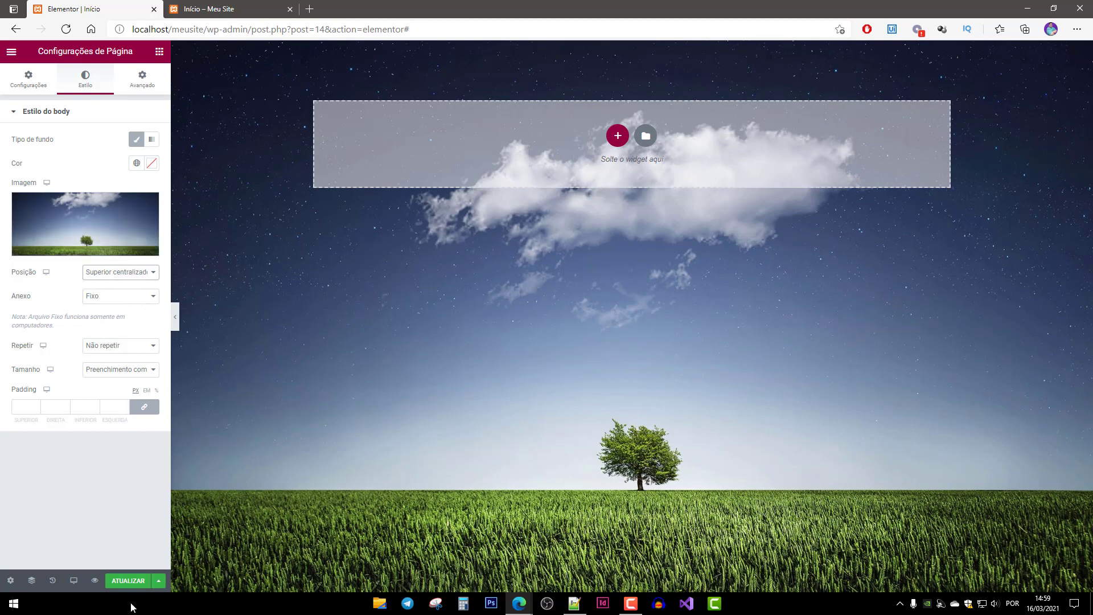
left_click(128, 581)
left_click(228, 9)
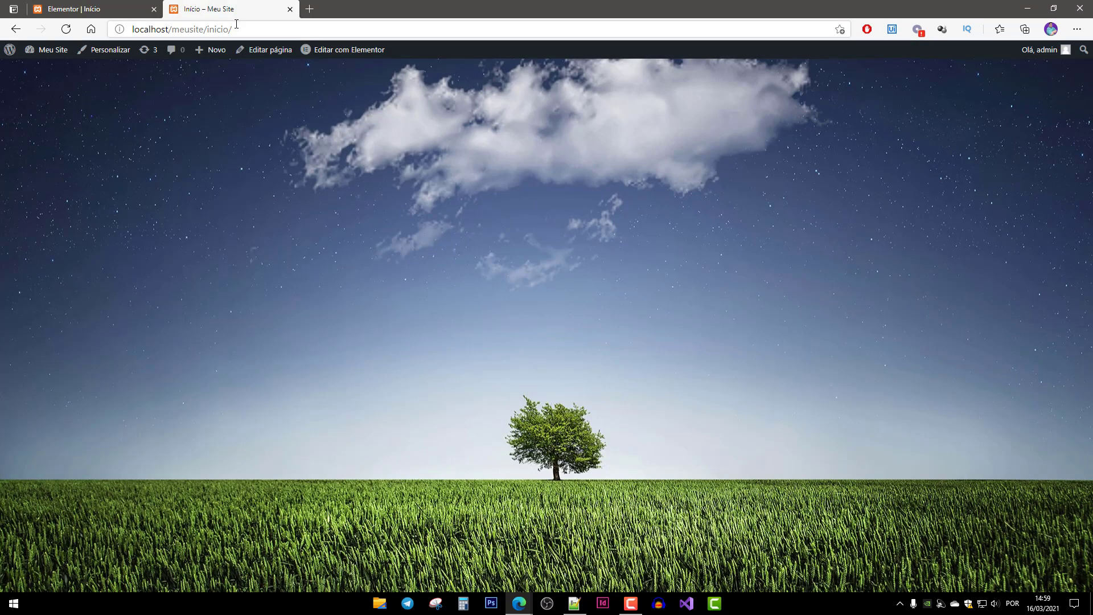
key("F5")
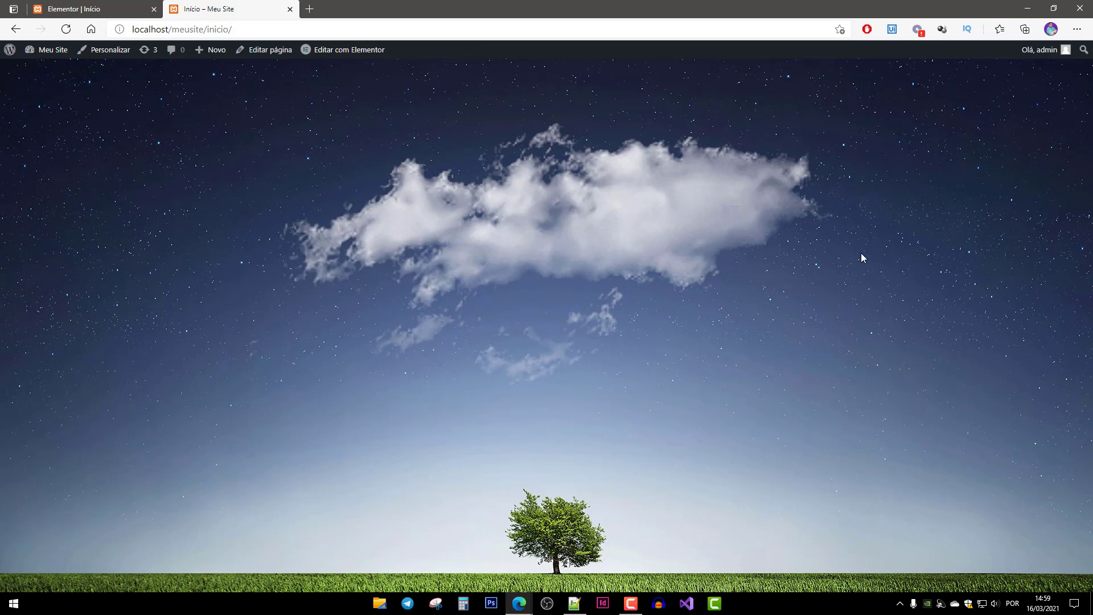
left_click(105, 10)
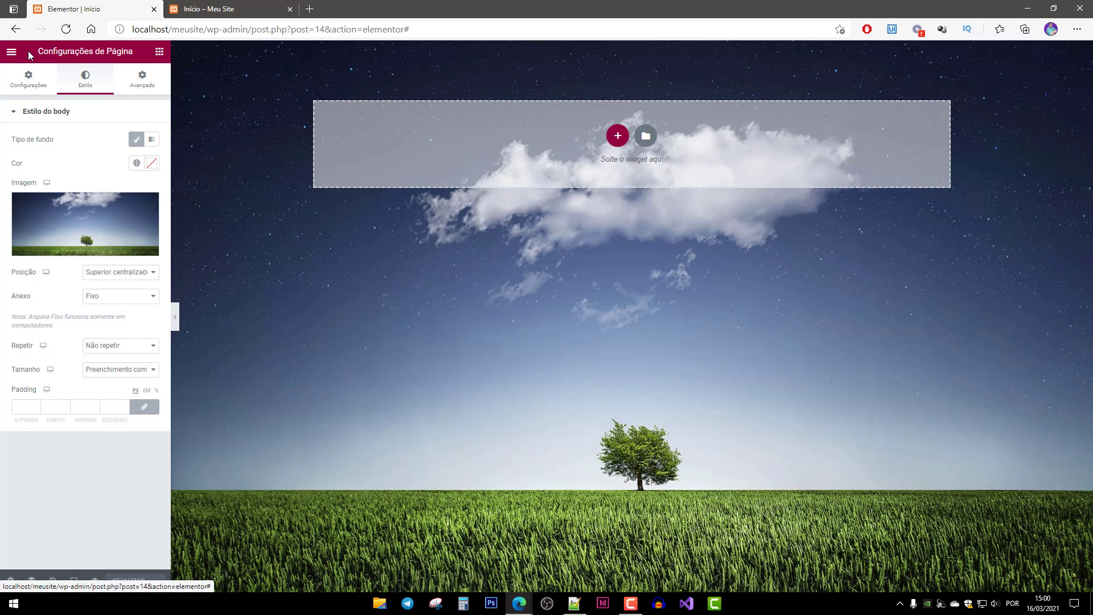
Review the page's body style settings, then return to the widgets list.
left_click(160, 52)
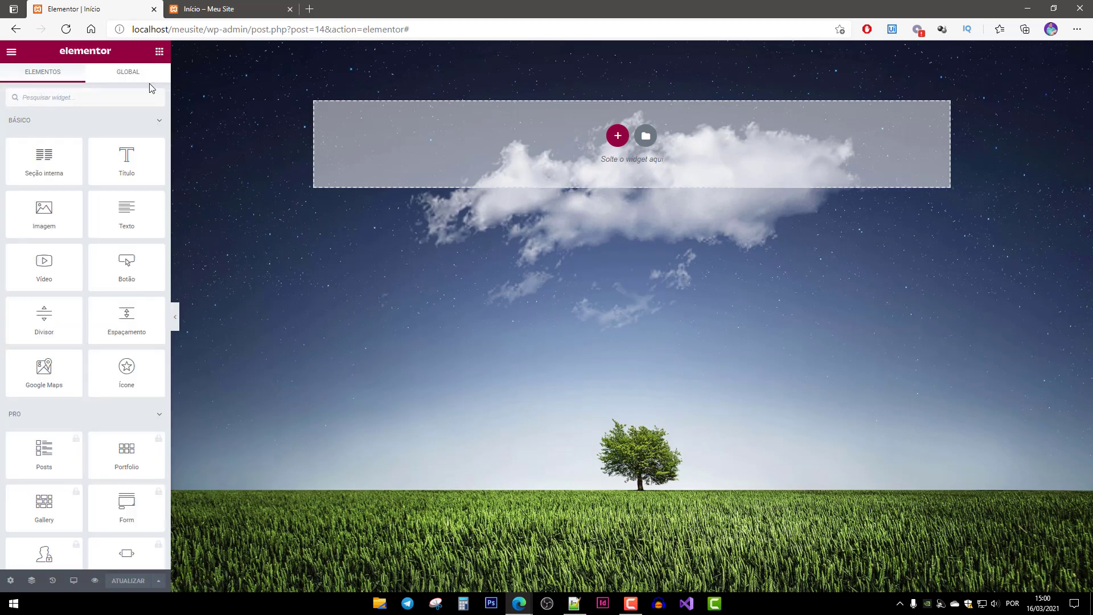
left_click(10, 581)
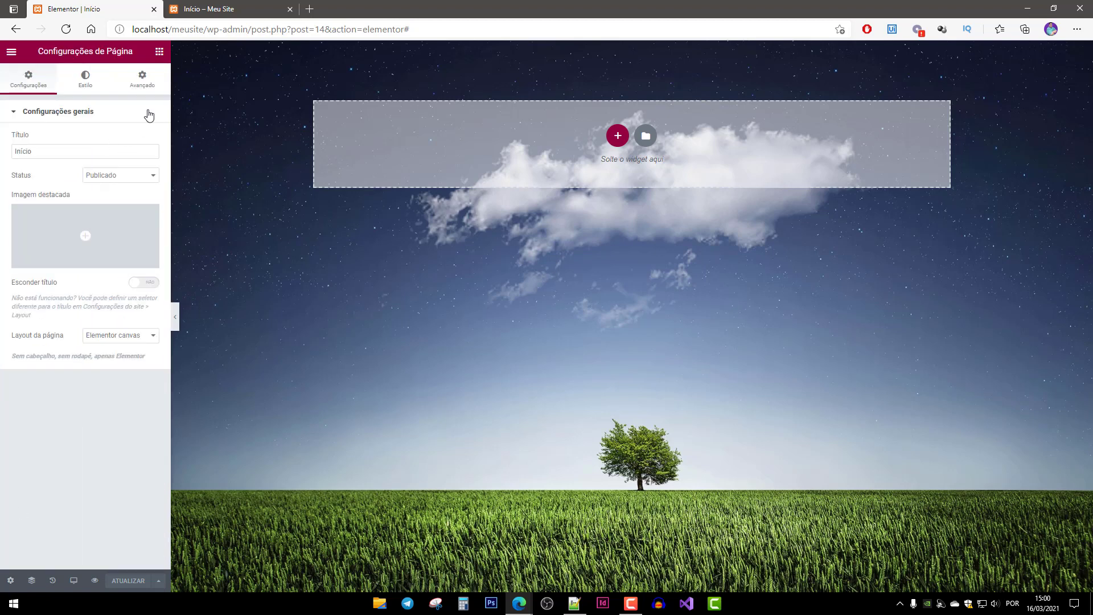
left_click(90, 84)
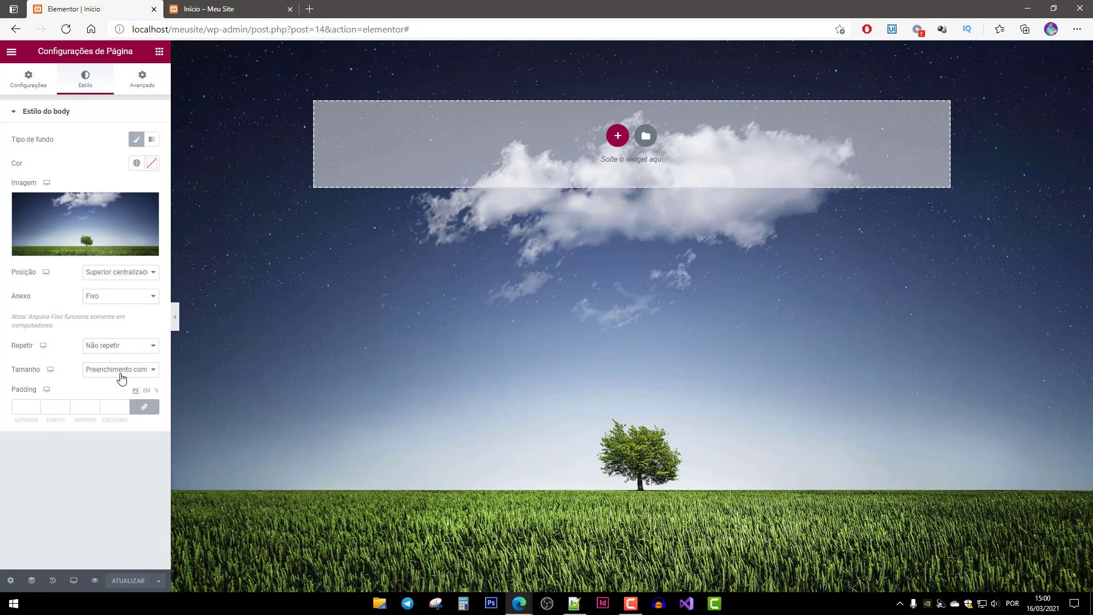
left_click(301, 259)
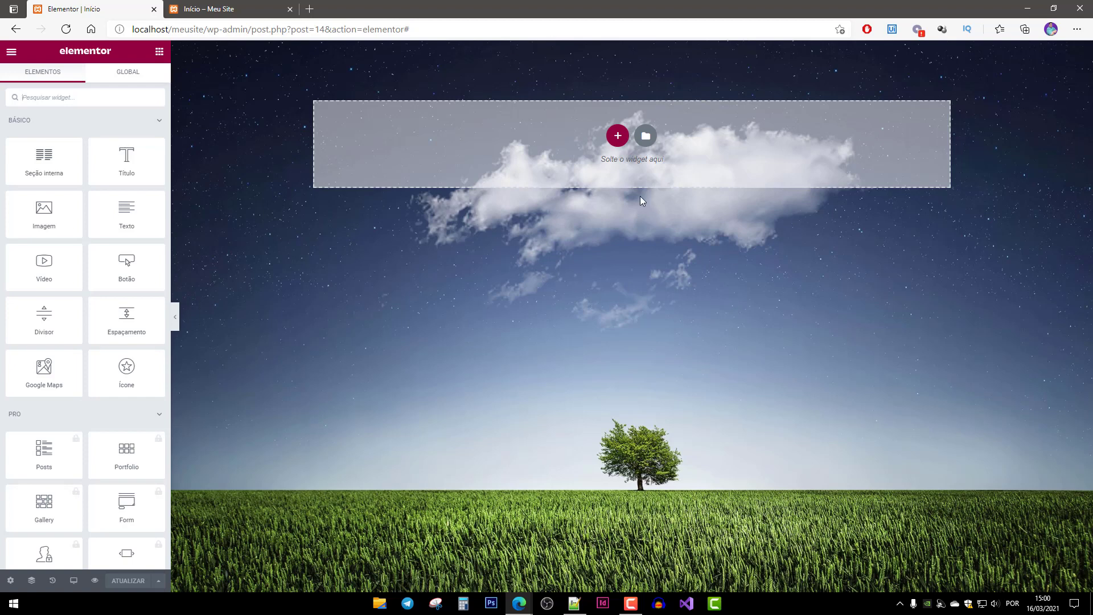
Add a two-column section at the top of the page and dismiss the right-click tip with Entendi.
left_click(618, 137)
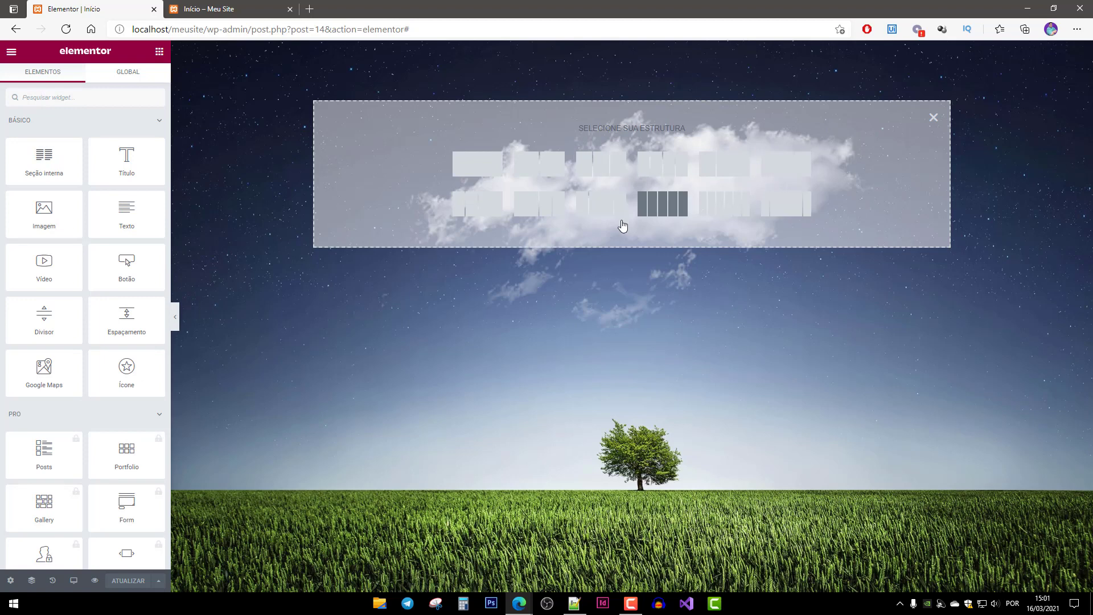
left_click(541, 170)
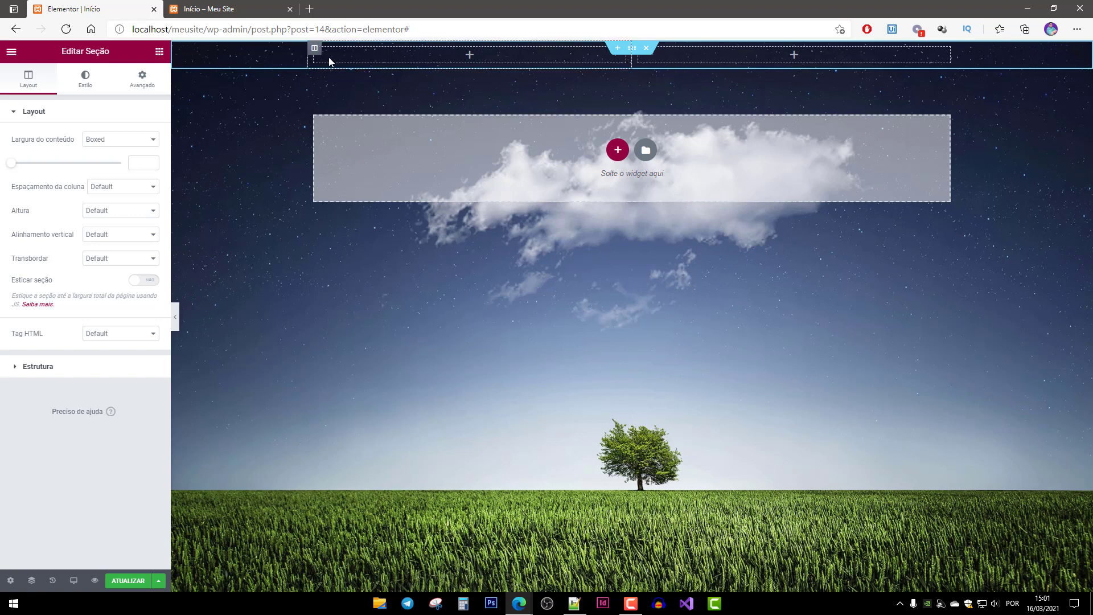
left_click(632, 49)
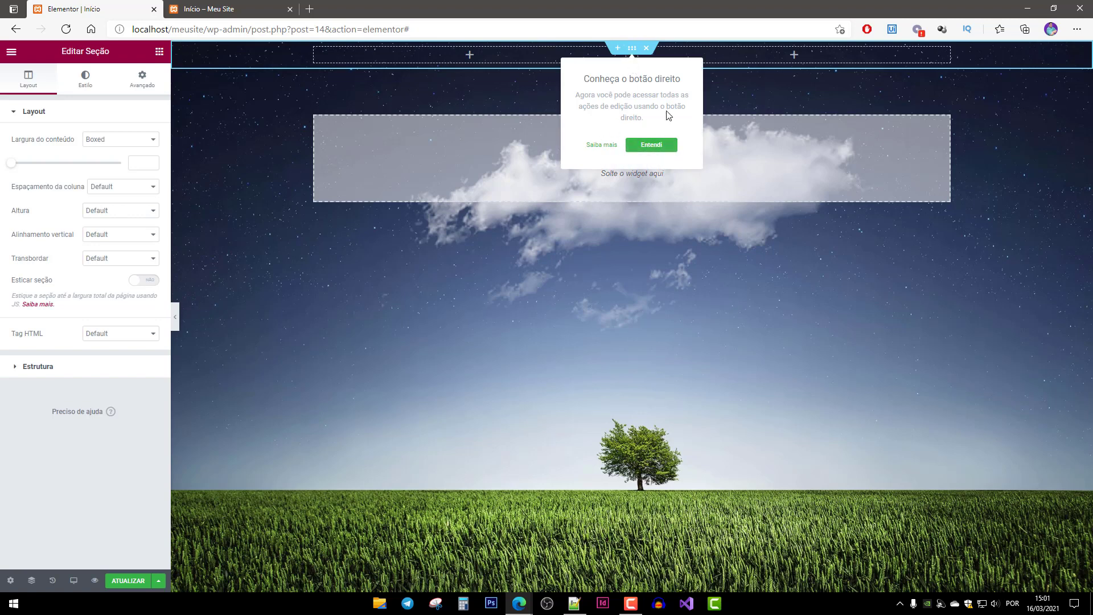
left_click(655, 146)
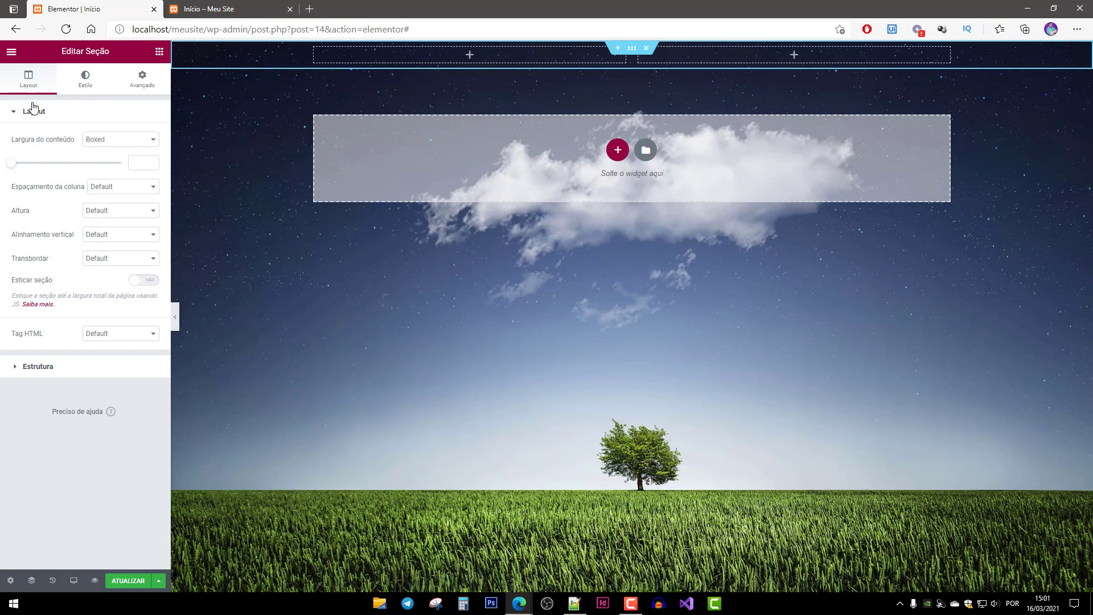
Look through the new section's Estilo, Avançado and Layout settings.
left_click(86, 80)
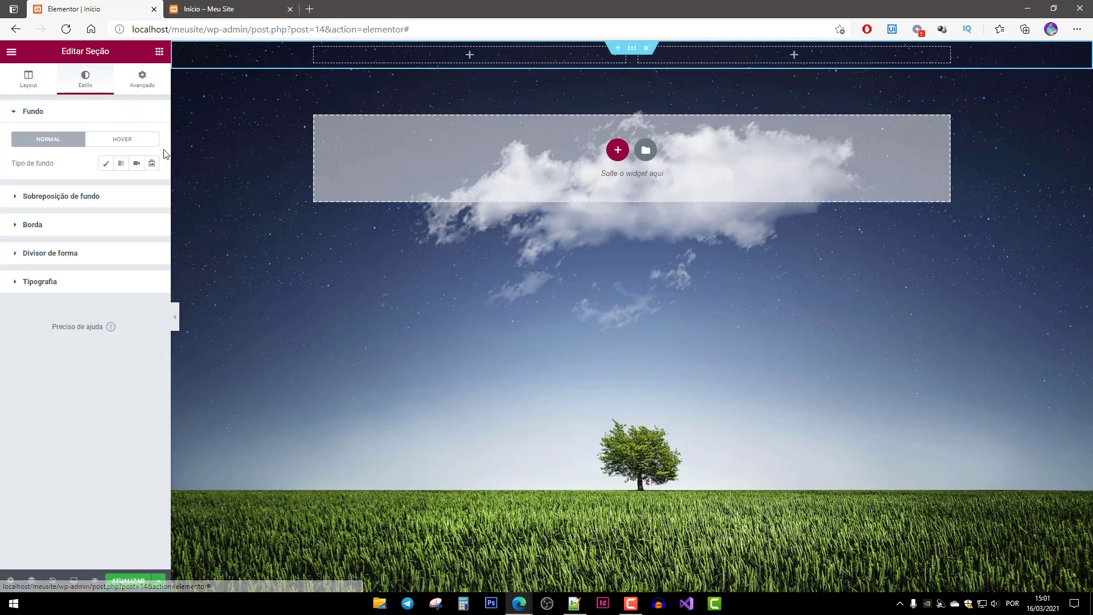
left_click(140, 83)
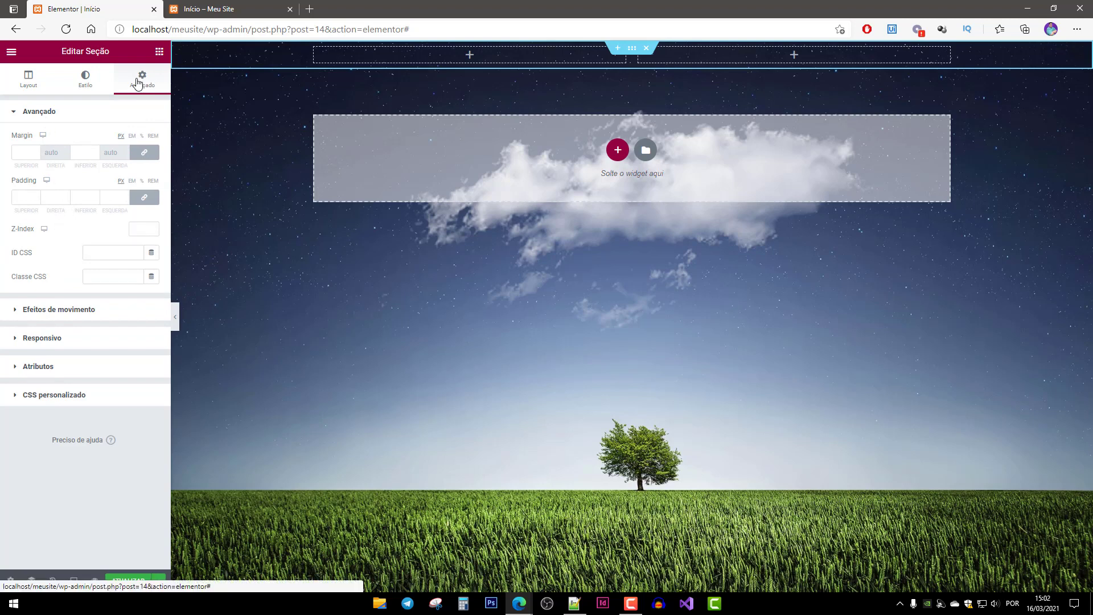
left_click(27, 84)
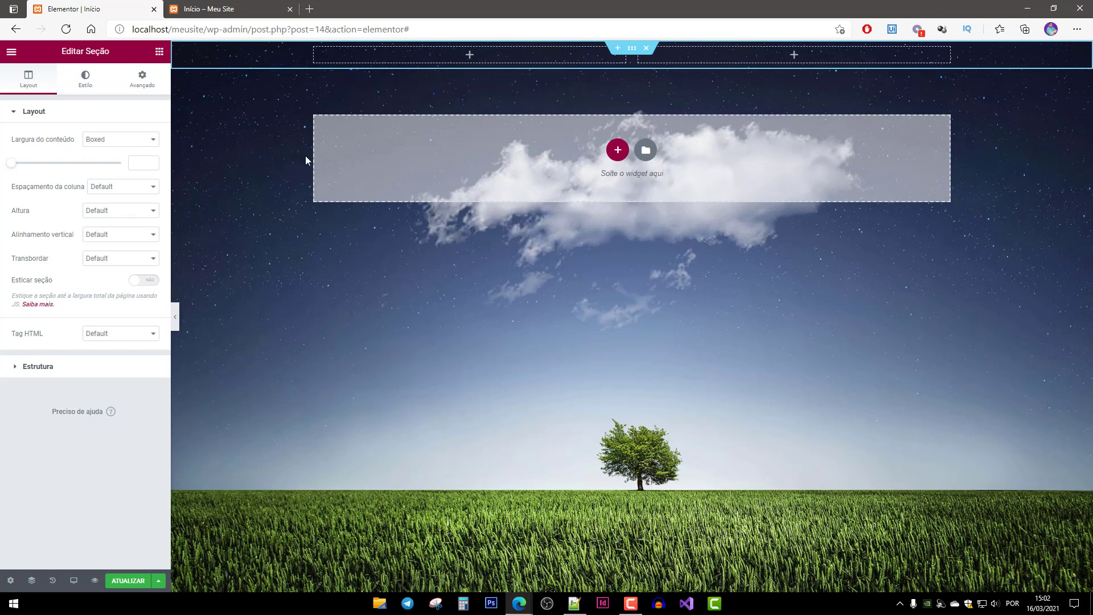
Switch the section's content width to Largura total, revert it to Boxed, and return to the widgets list.
left_click(125, 140)
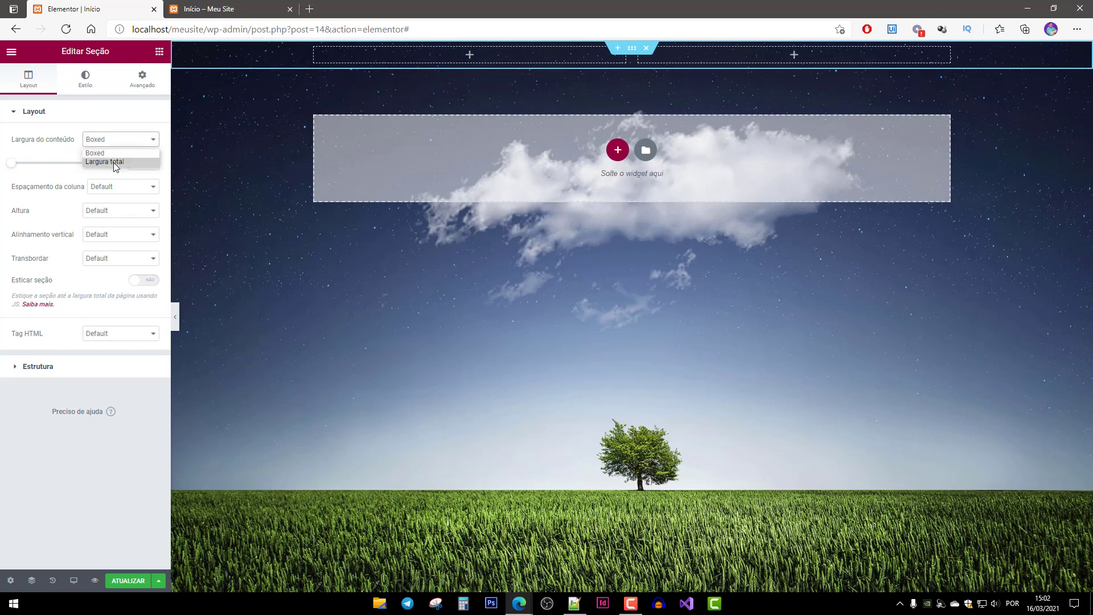
left_click(115, 162)
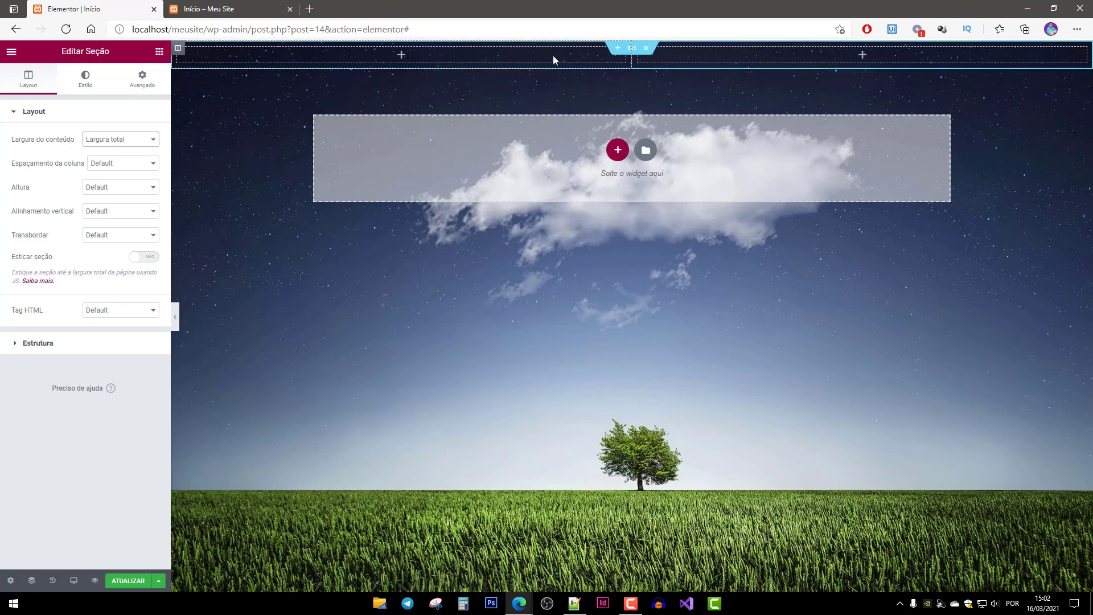
left_click(122, 139)
left_click(94, 153)
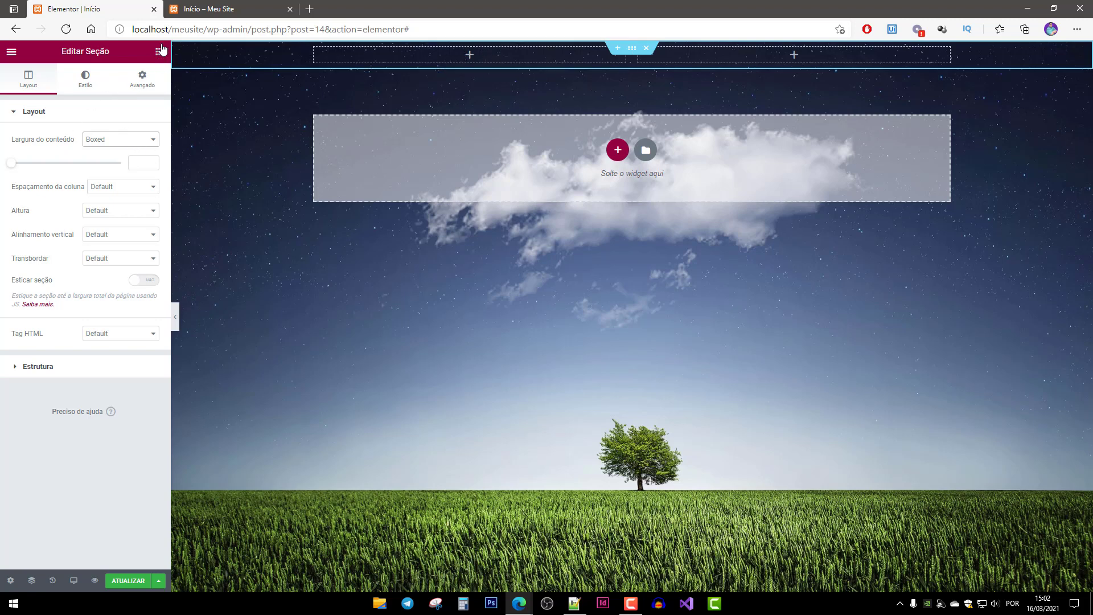
left_click(160, 53)
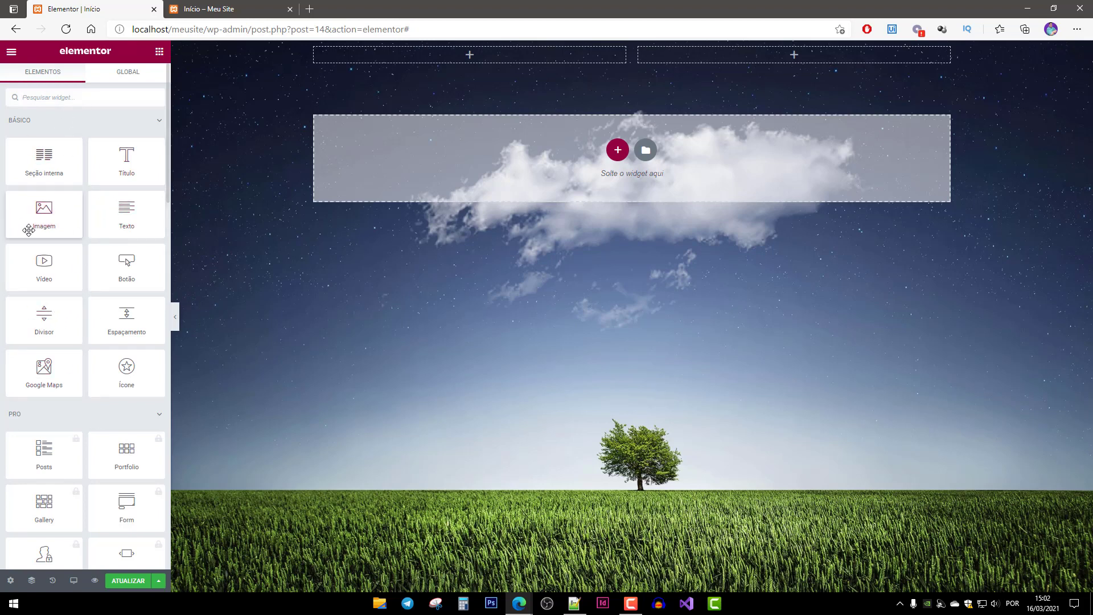
Drag the Imagem widget into the left column of the top section.
left_click_drag(48, 222, 617, 161)
left_click_drag(659, 189, 466, 57)
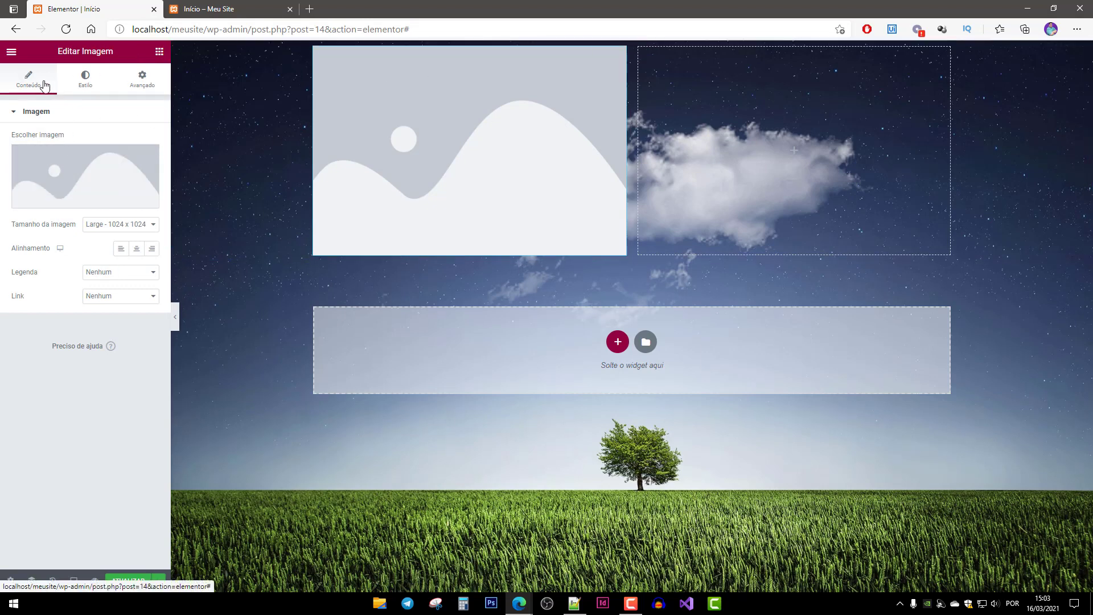
Upload Assinatura.png and insert it as the left-column Imagem widget's picture.
left_click(85, 202)
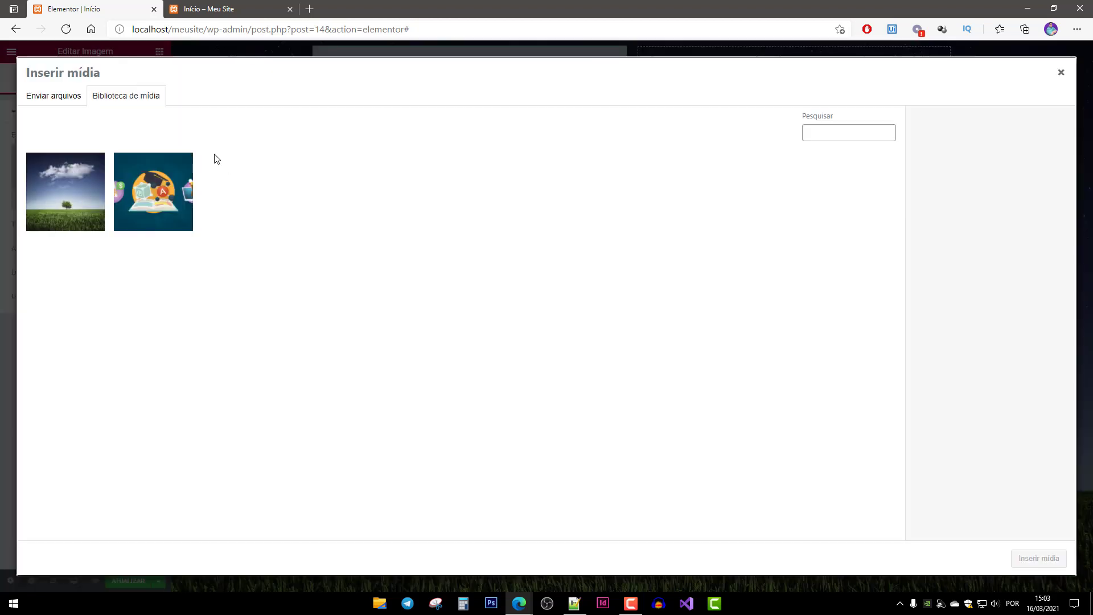
left_click(54, 96)
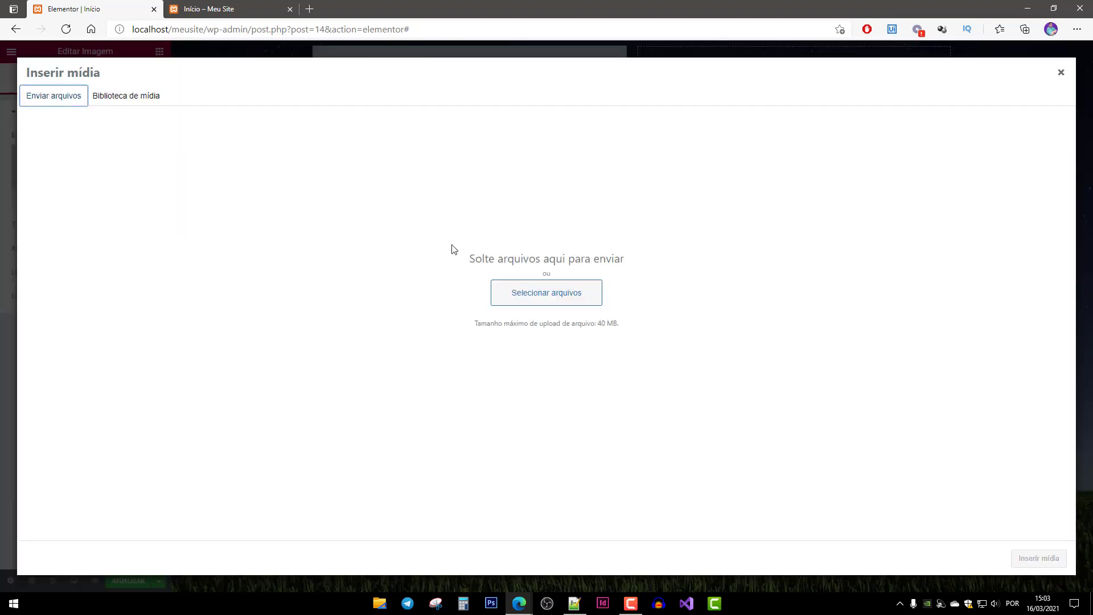
left_click(554, 297)
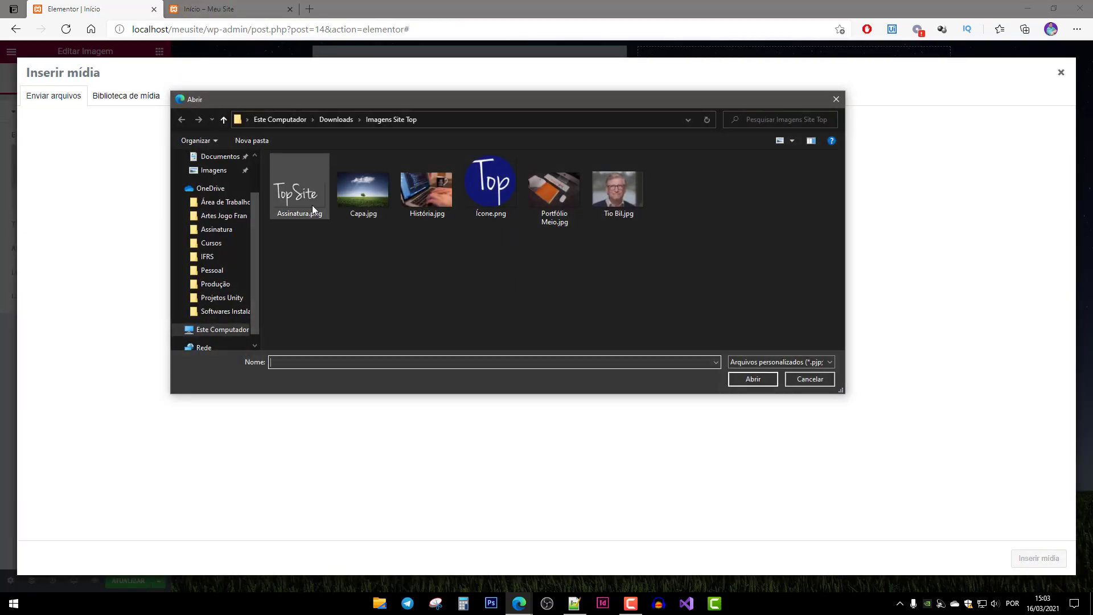
left_click(304, 203)
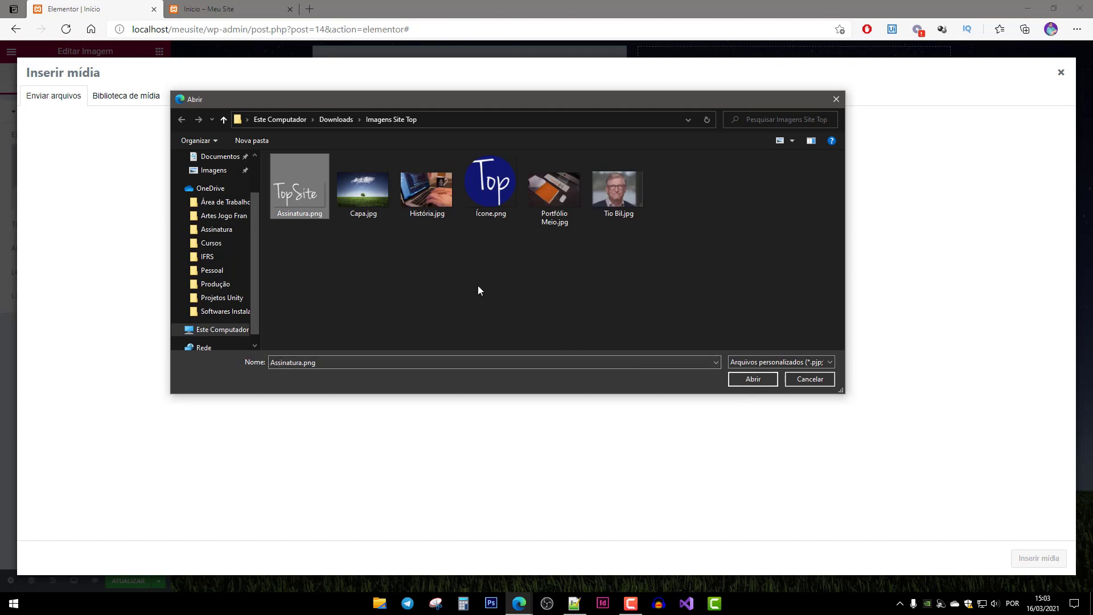
left_click(754, 380)
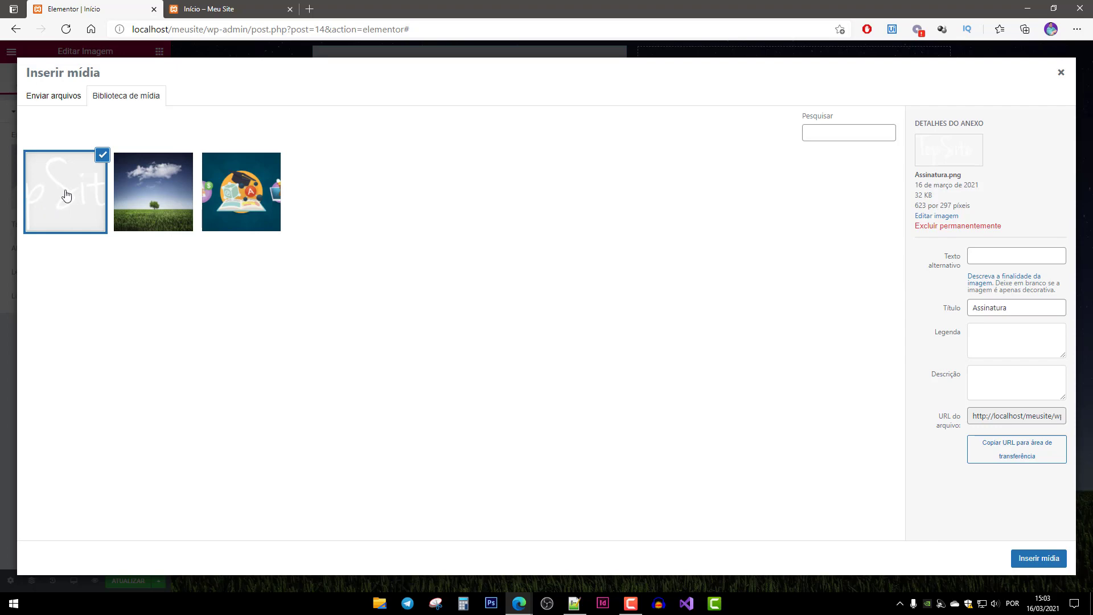
left_click(1040, 558)
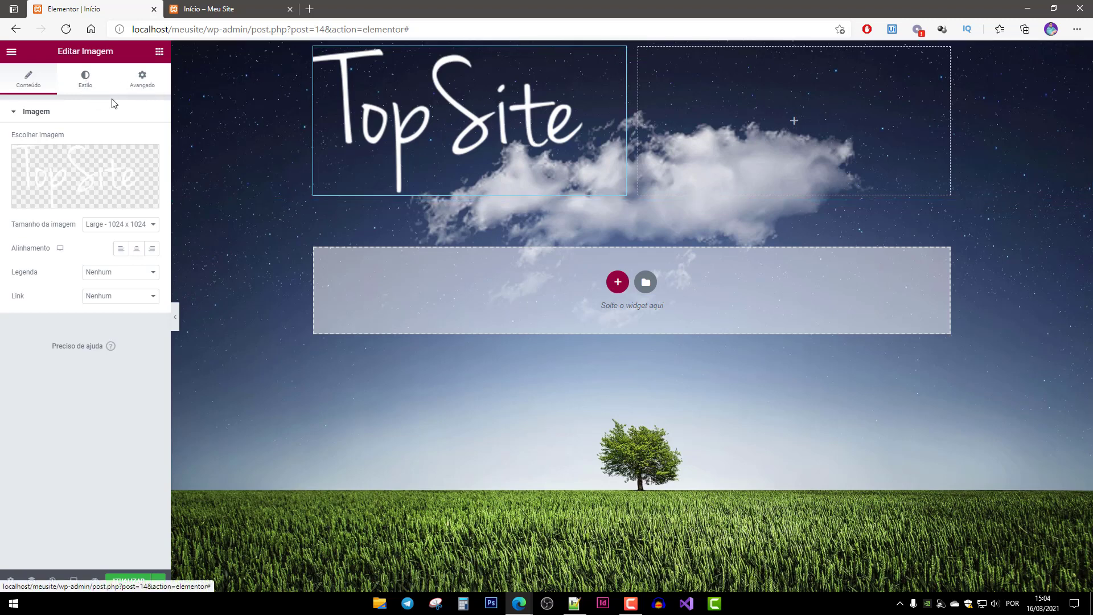
Shrink the TopSite logo's width to 46 in its style settings.
left_click(91, 85)
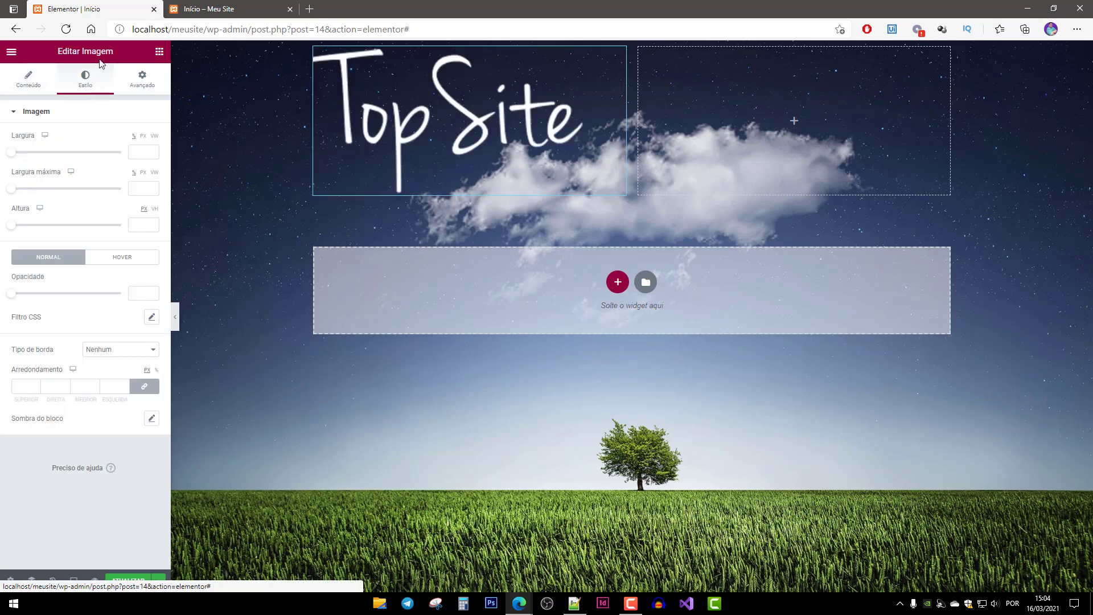
left_click_drag(11, 152, 63, 160)
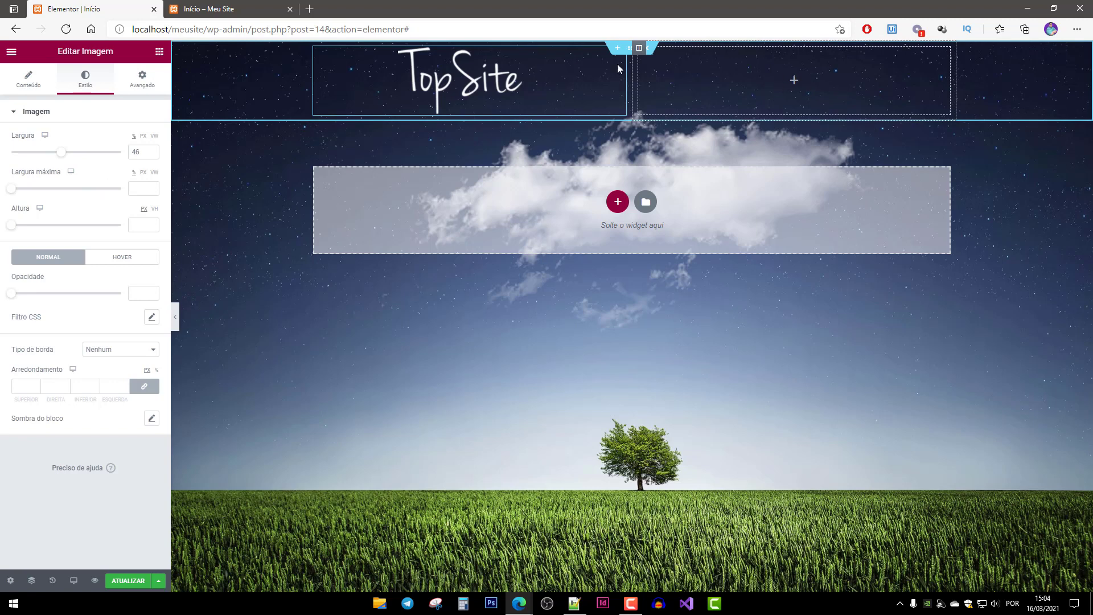
left_click(160, 53)
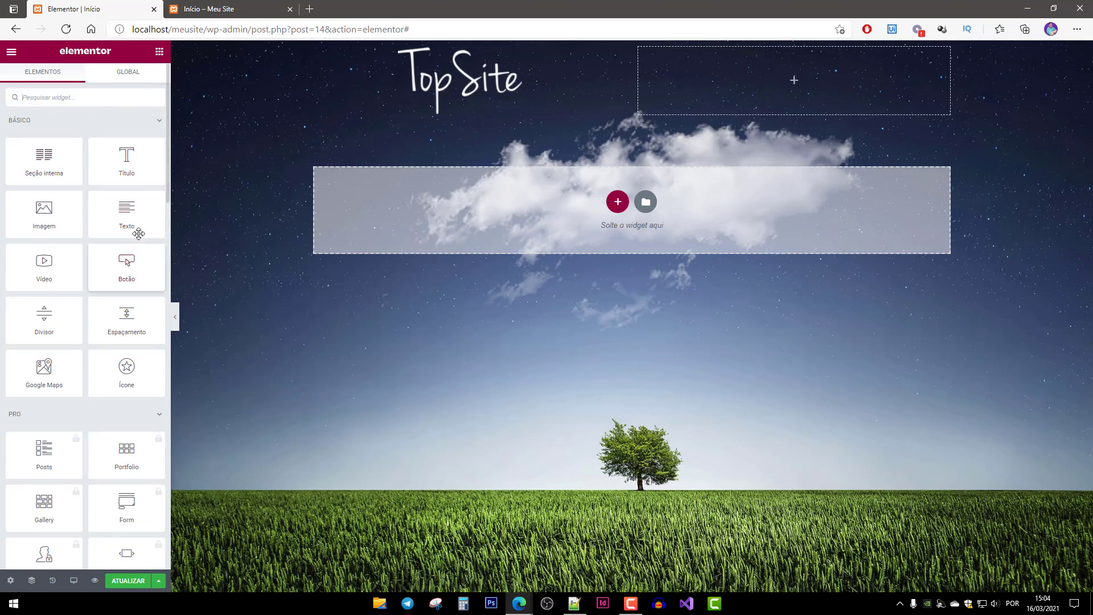
Add a text widget to the top-right column reading 'História Habilidades Pojetos'.
left_click_drag(139, 234, 794, 83)
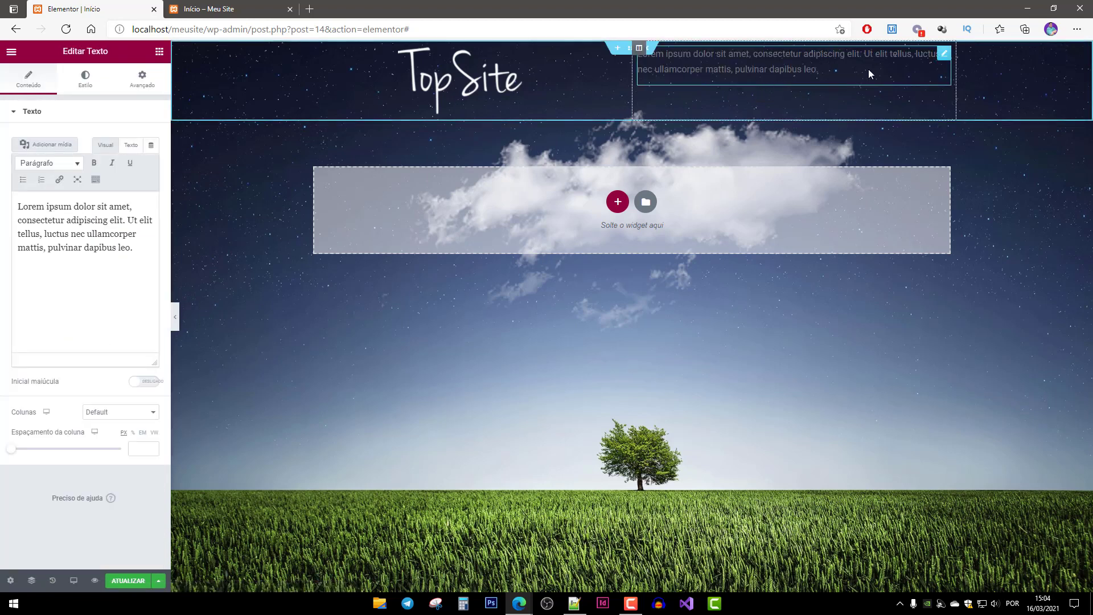
triple_click(148, 248)
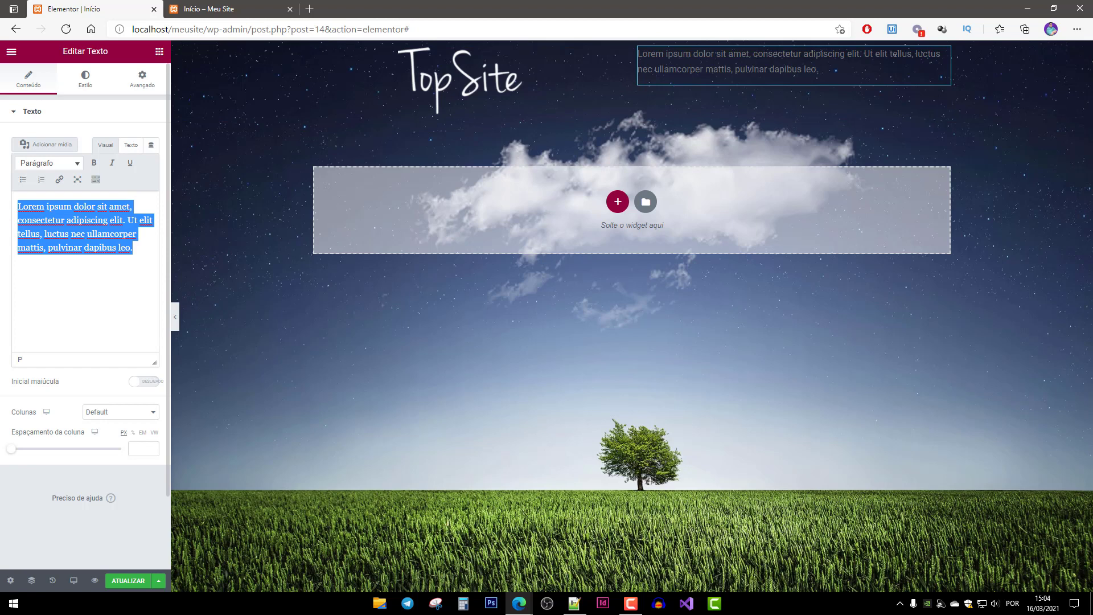
type("H")
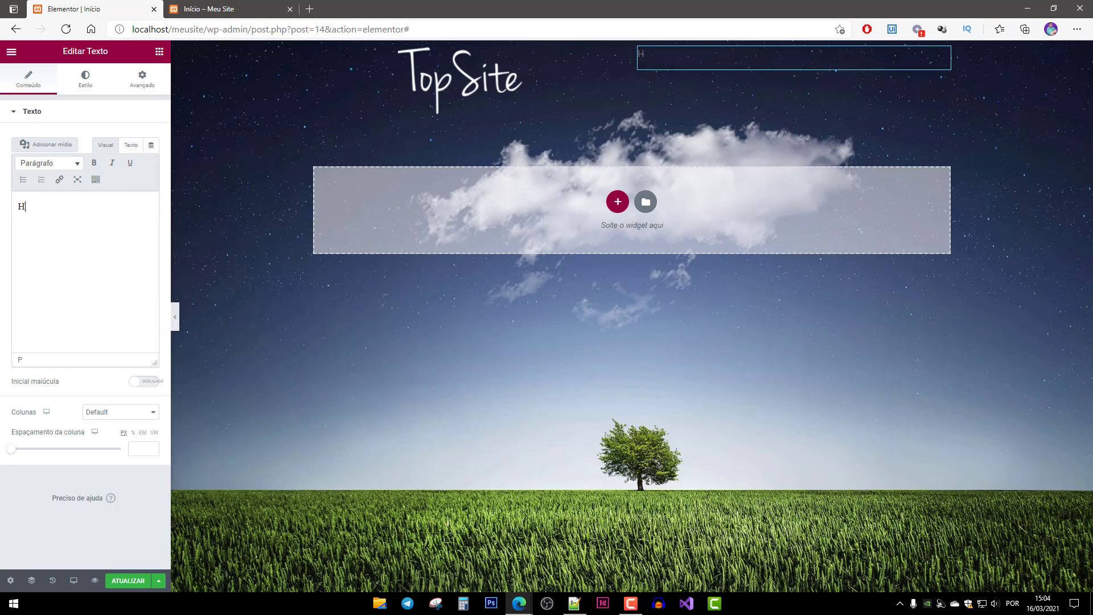
type("istória Habilidades")
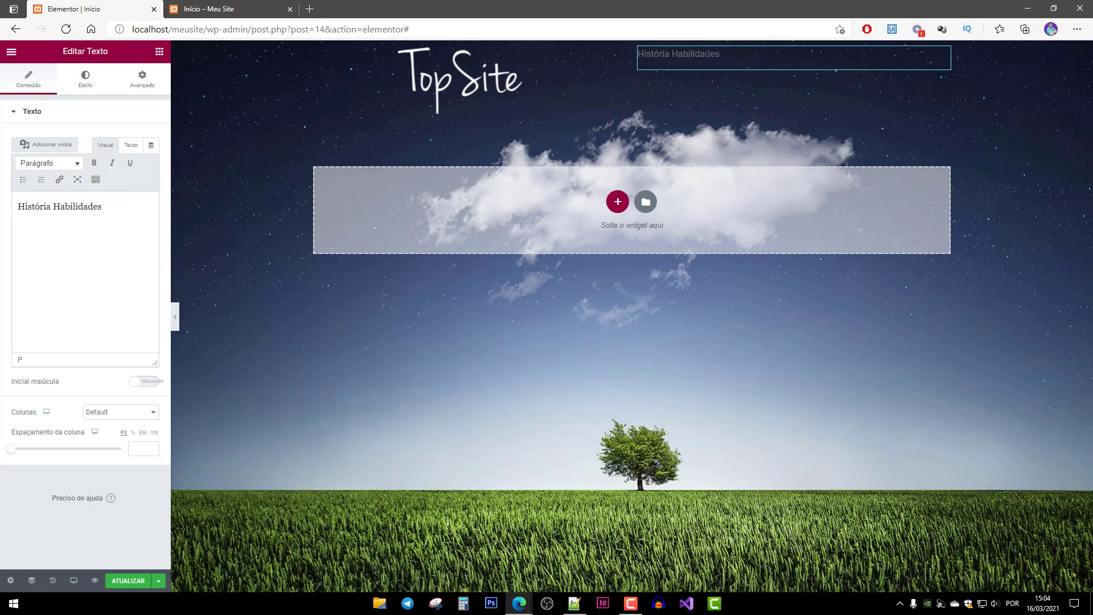
type(" Pojetos")
key("Tab")
key("Tab")
key("Tab")
Even out the wide gaps between História, Habilidades and Pojetos.
left_click(64, 207)
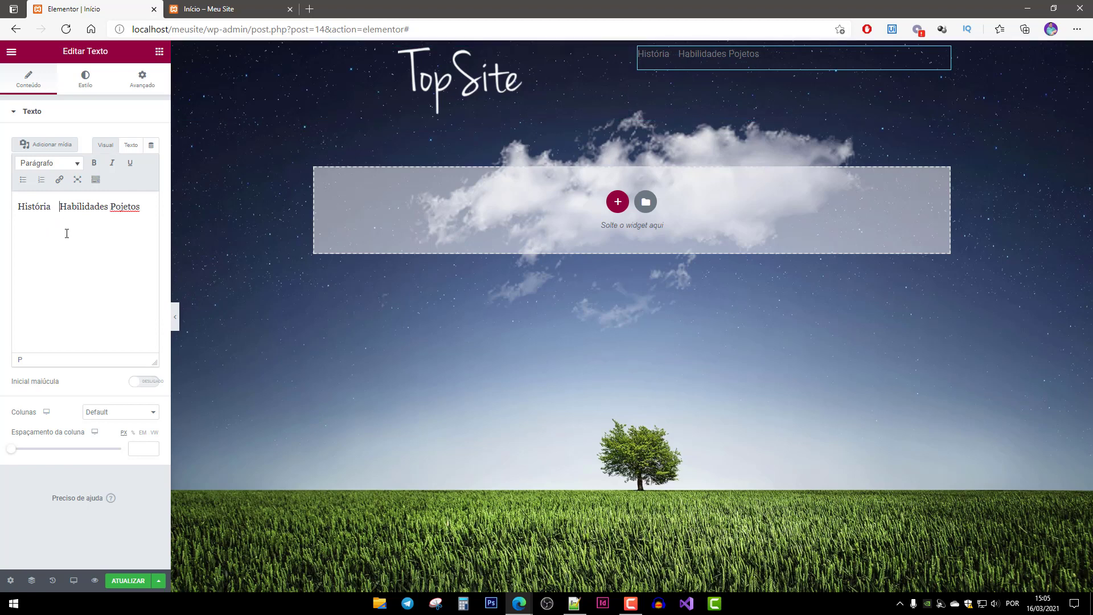
left_click_drag(63, 206, 53, 207)
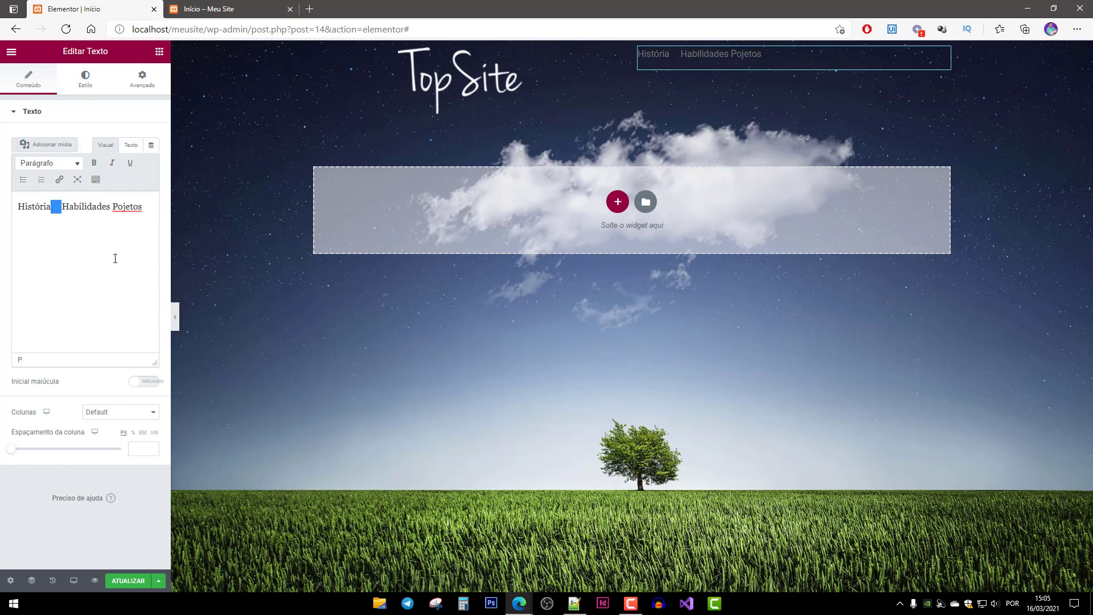
key("BackSpace")
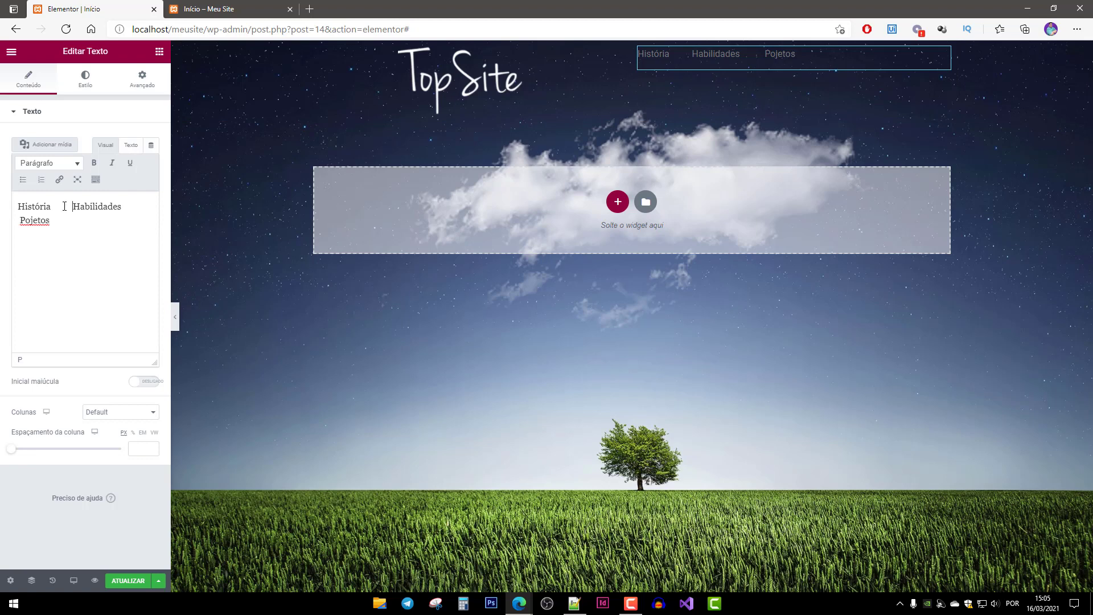
left_click_drag(72, 206, 121, 207)
key("ctrl+v")
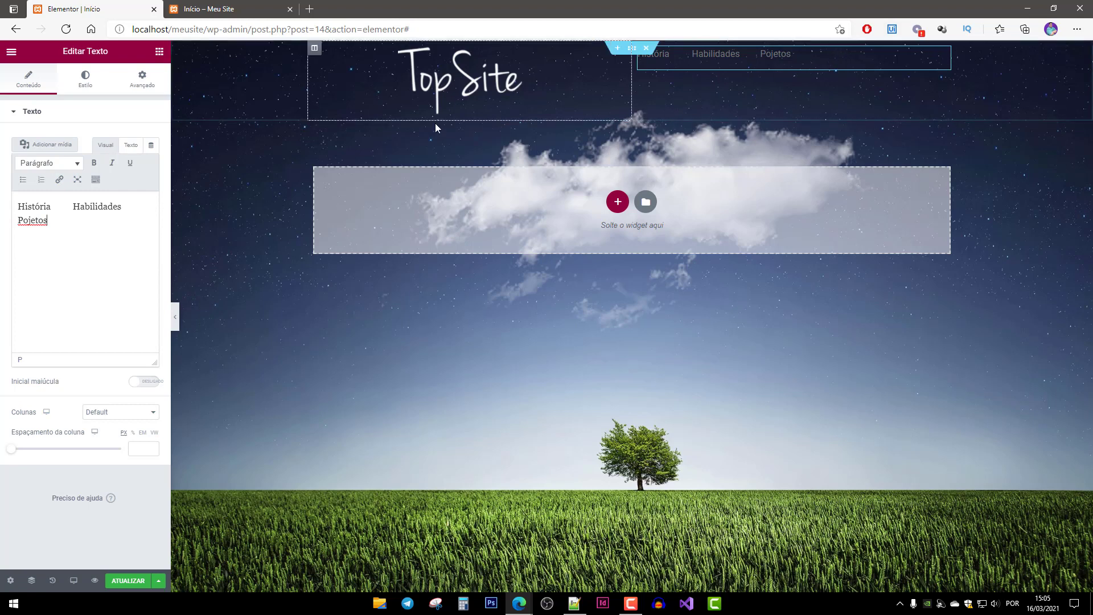
Set the menu text colour to #FFFFFF at full opacity.
left_click(85, 86)
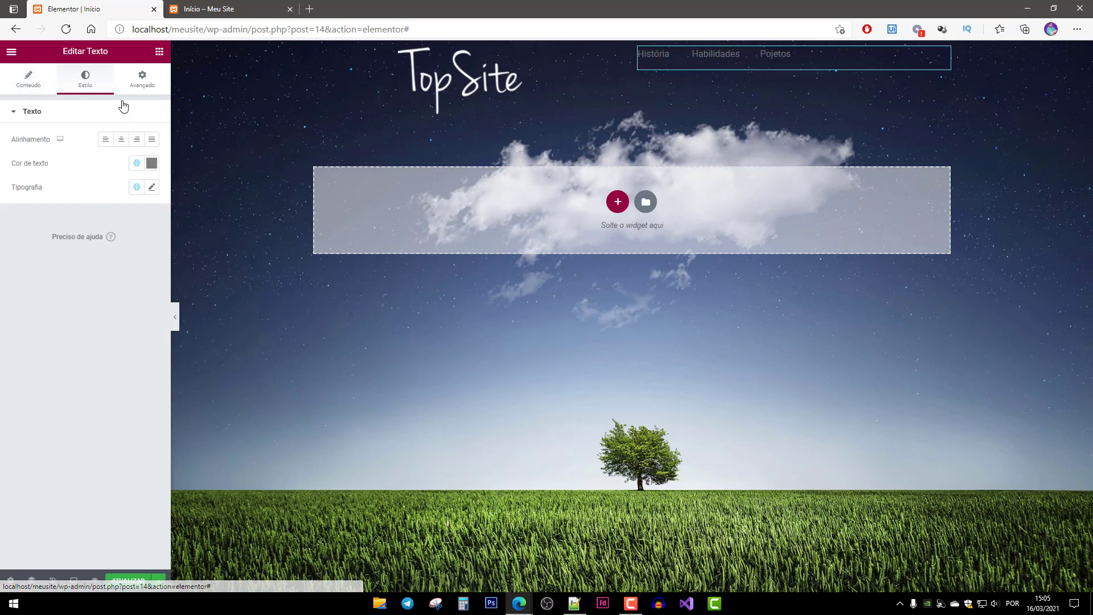
left_click(150, 164)
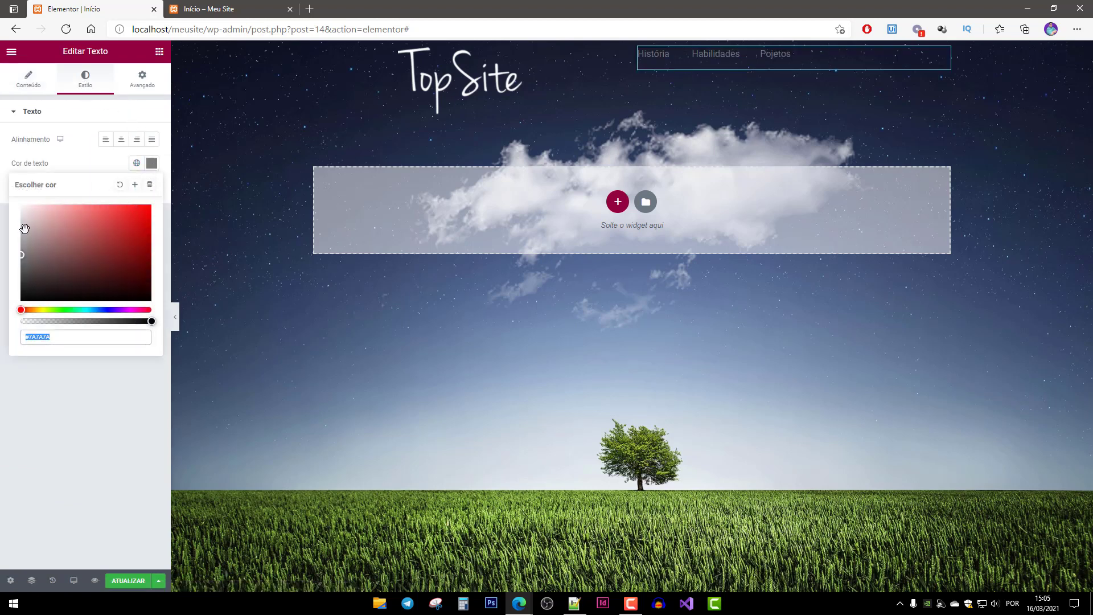
left_click(49, 231)
mouse_move(50, 232)
left_mouse_down()
mouse_move(3, 201)
mouse_move(61, 242)
mouse_move(11, 197)
left_mouse_up()
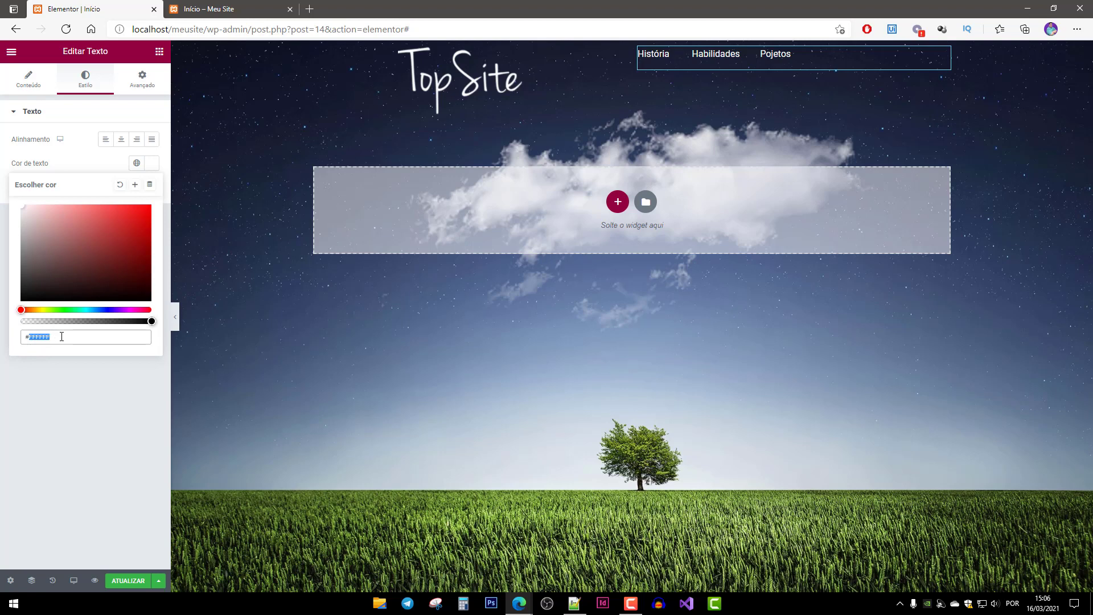
left_click(62, 337)
mouse_move(150, 322)
left_mouse_down()
mouse_move(23, 321)
mouse_move(144, 323)
left_mouse_up()
left_click_drag(146, 322, 161, 325)
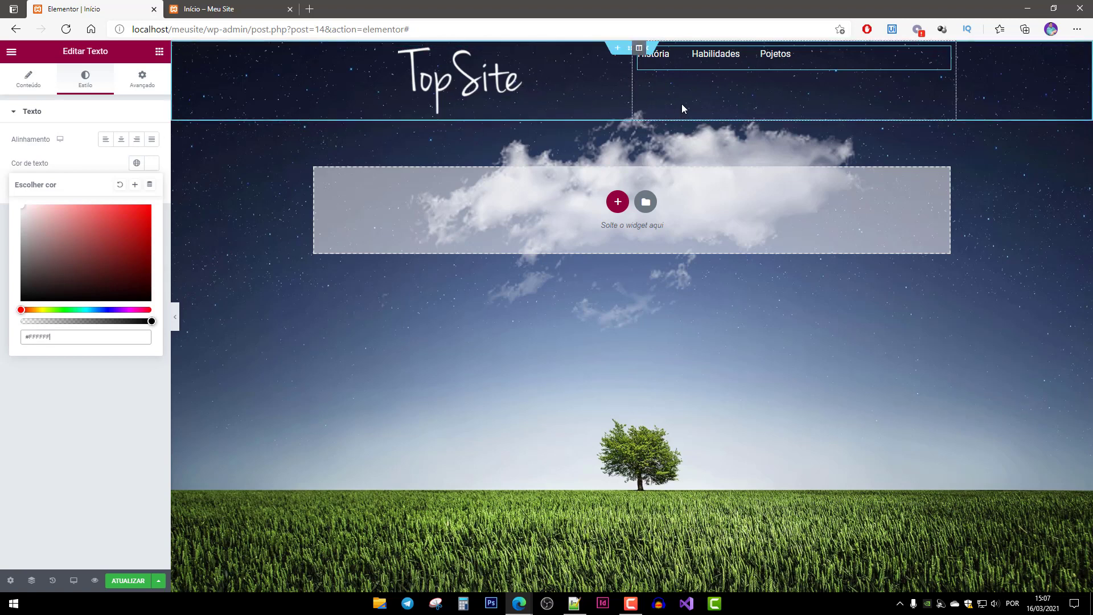
Set only the menu text's top margin to 30 px, other margins left at 0.
left_click(142, 83)
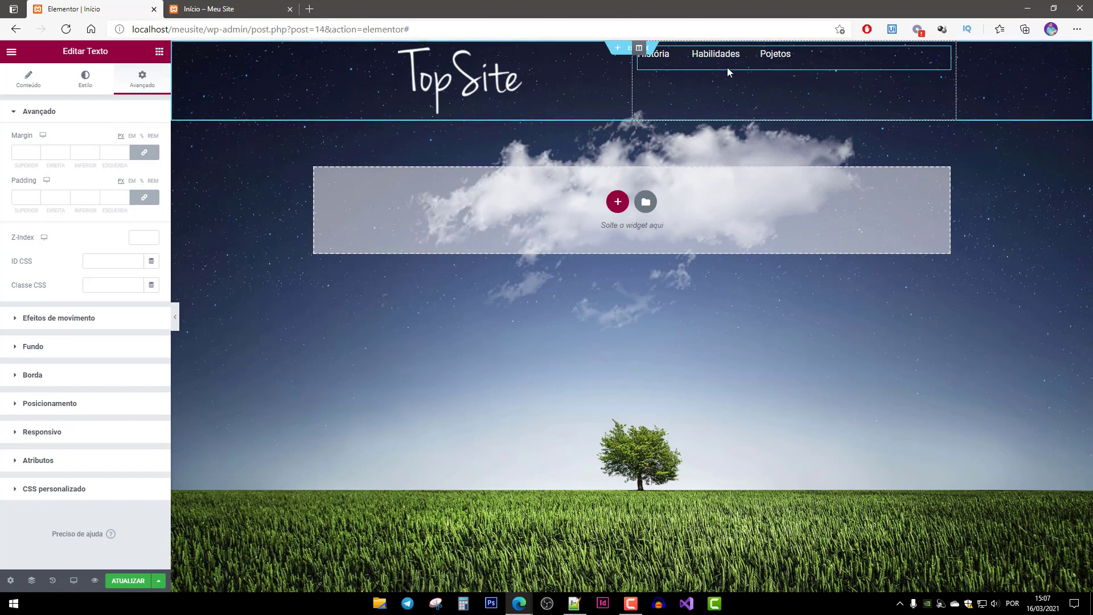
left_click(144, 152)
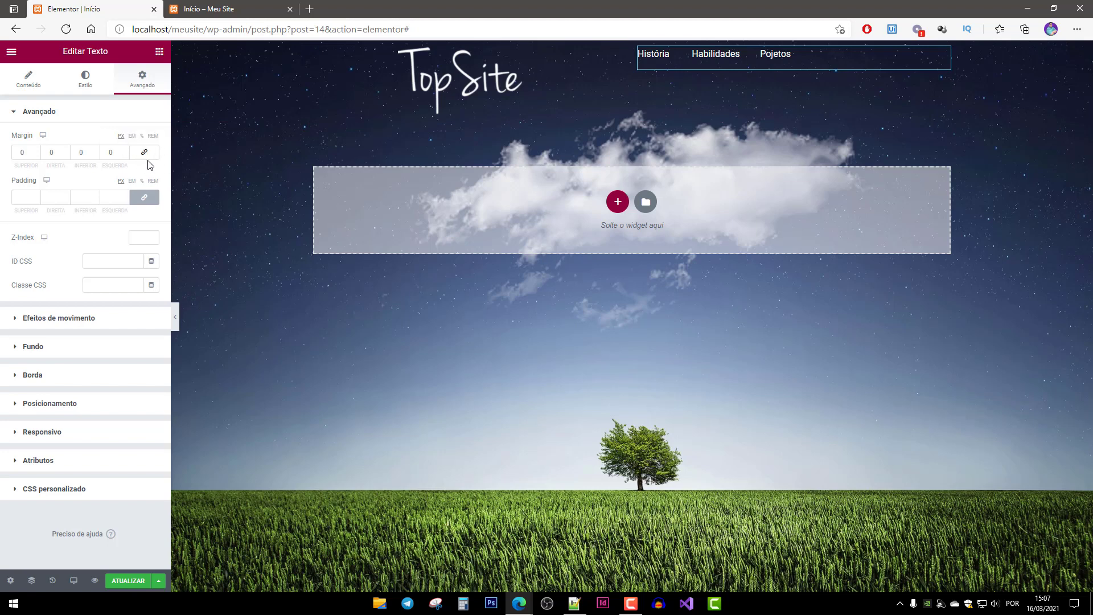
left_click(154, 159)
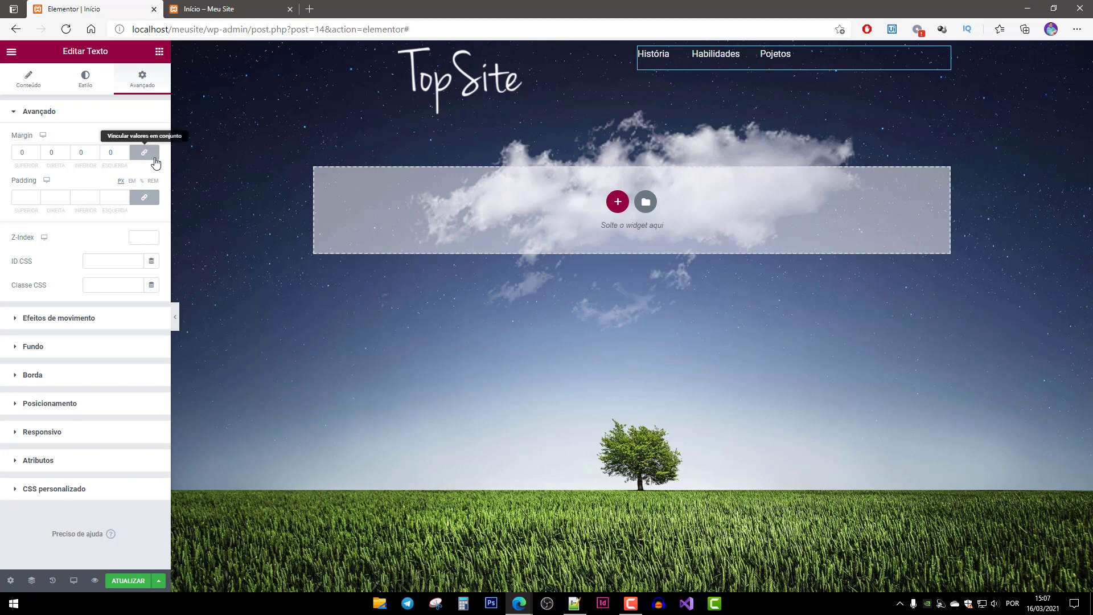
left_click(36, 151)
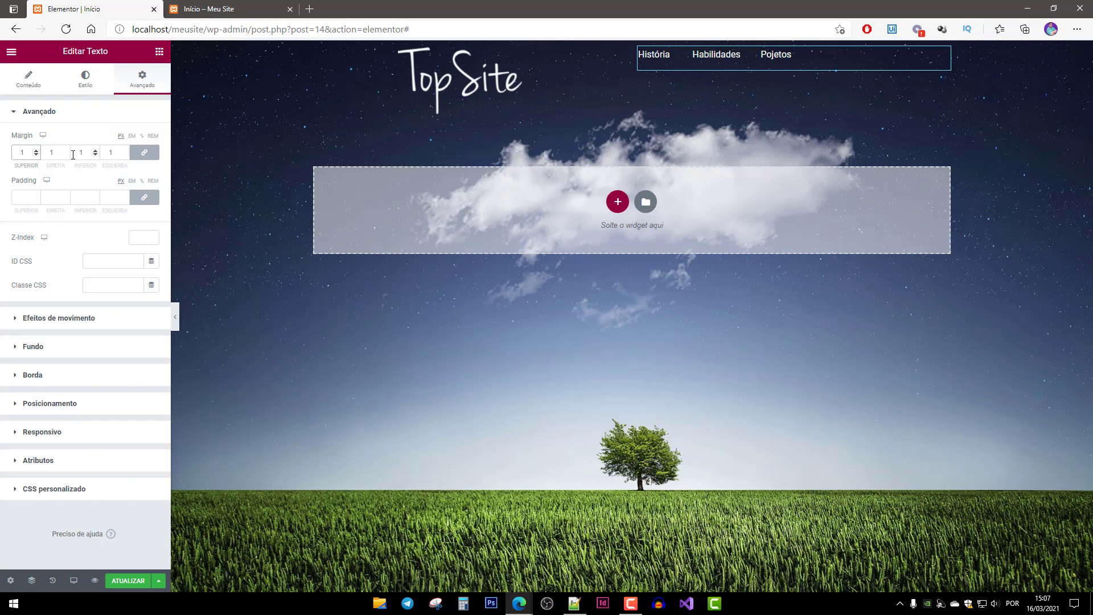
left_click(36, 155)
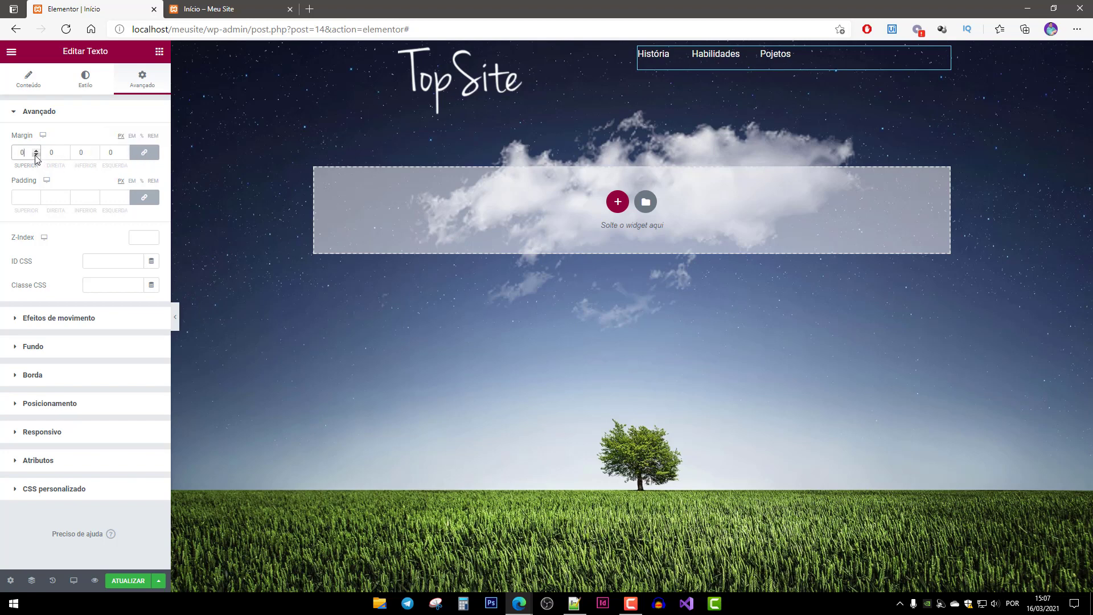
left_click(145, 154)
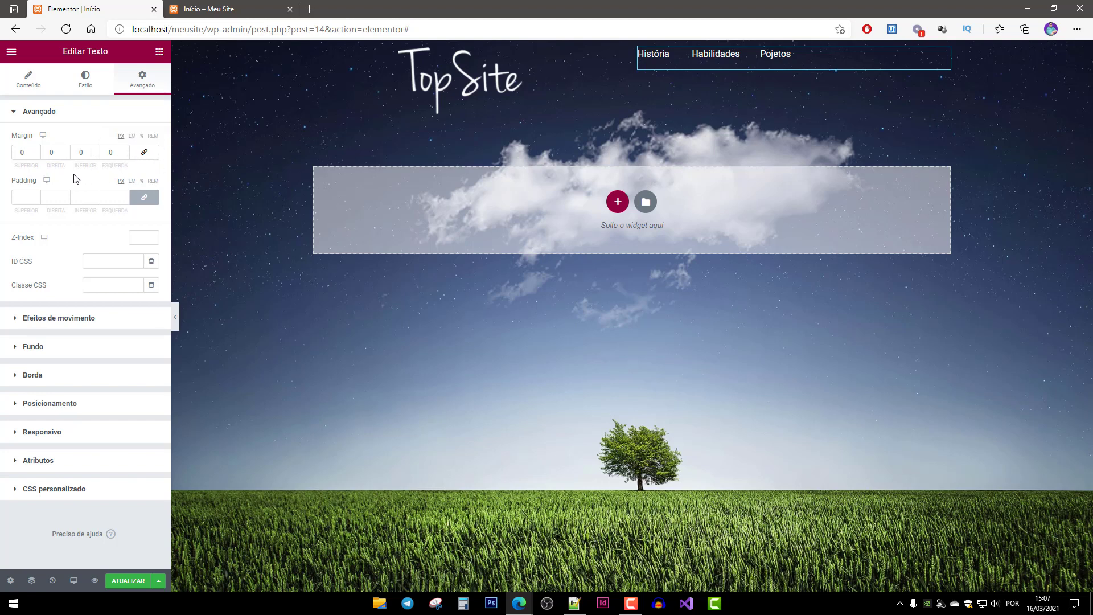
left_click_drag(25, 152, 0, 152)
type("30")
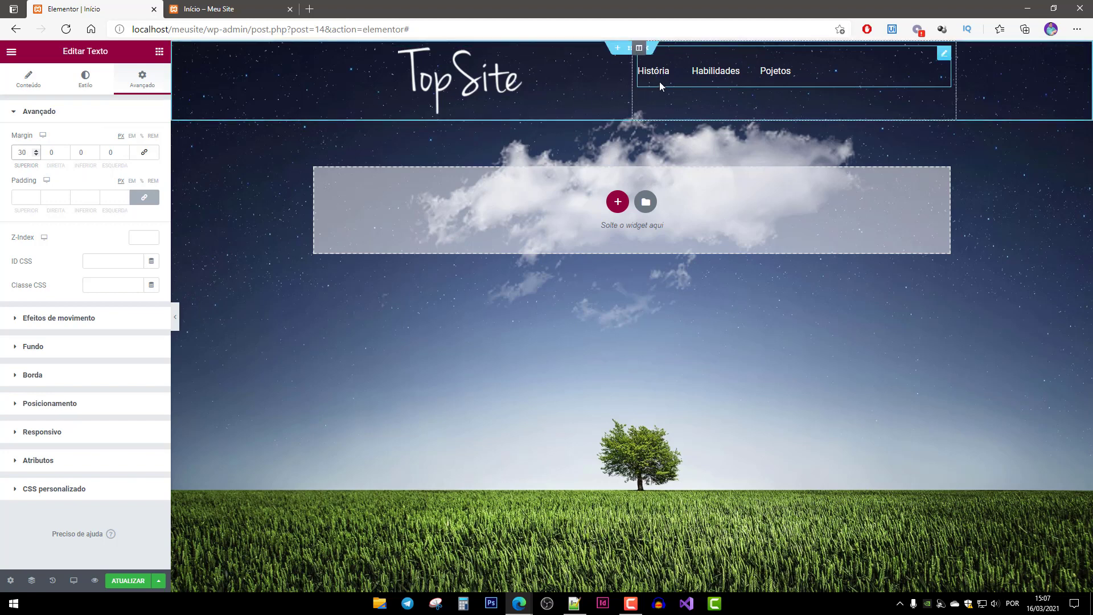
Left-align the TopSite logo image within its header column.
left_click(525, 94)
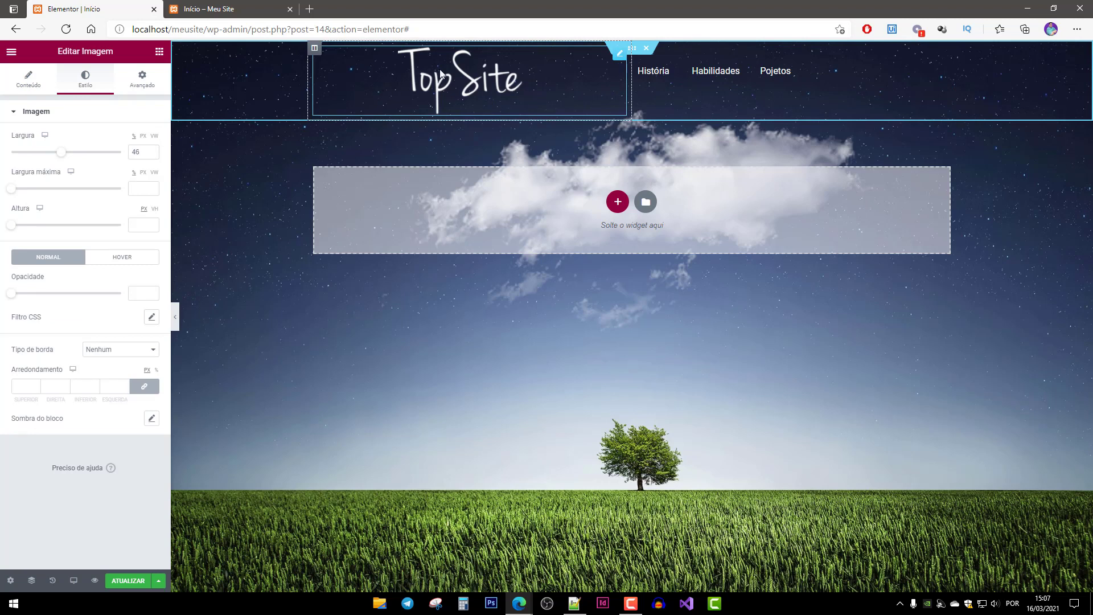
left_click(29, 84)
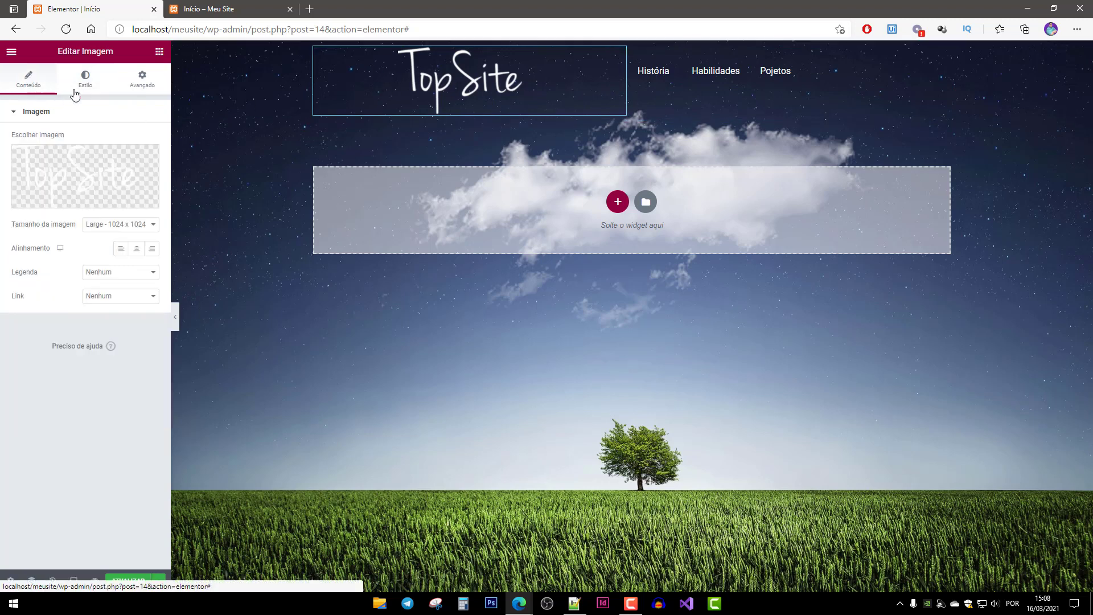
left_click(122, 252)
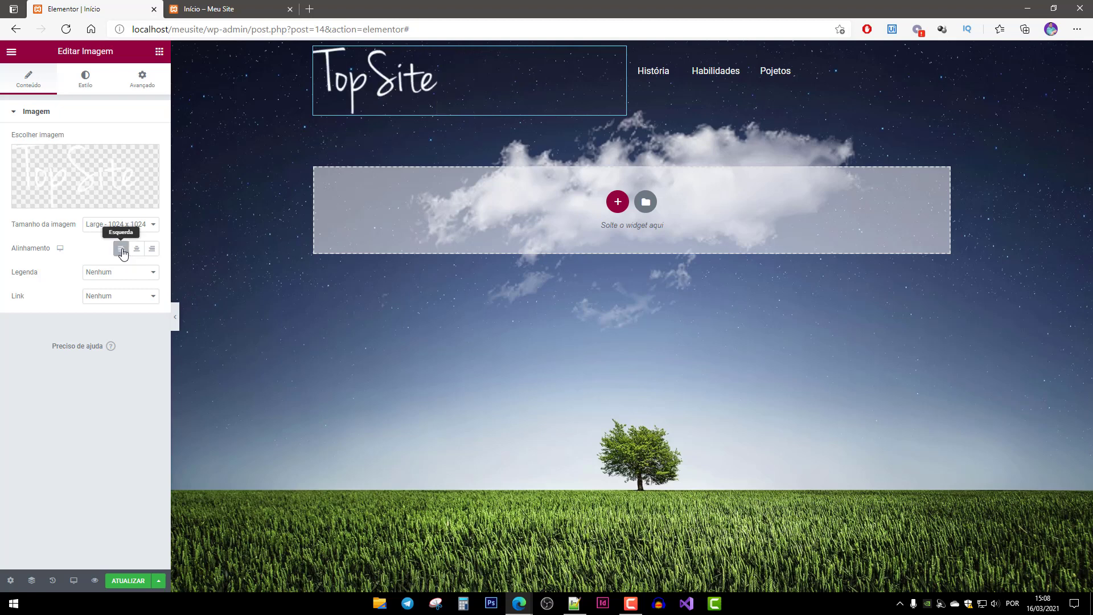
Centre-align the História, Habilidades, Pojetos menu text.
left_click(721, 80)
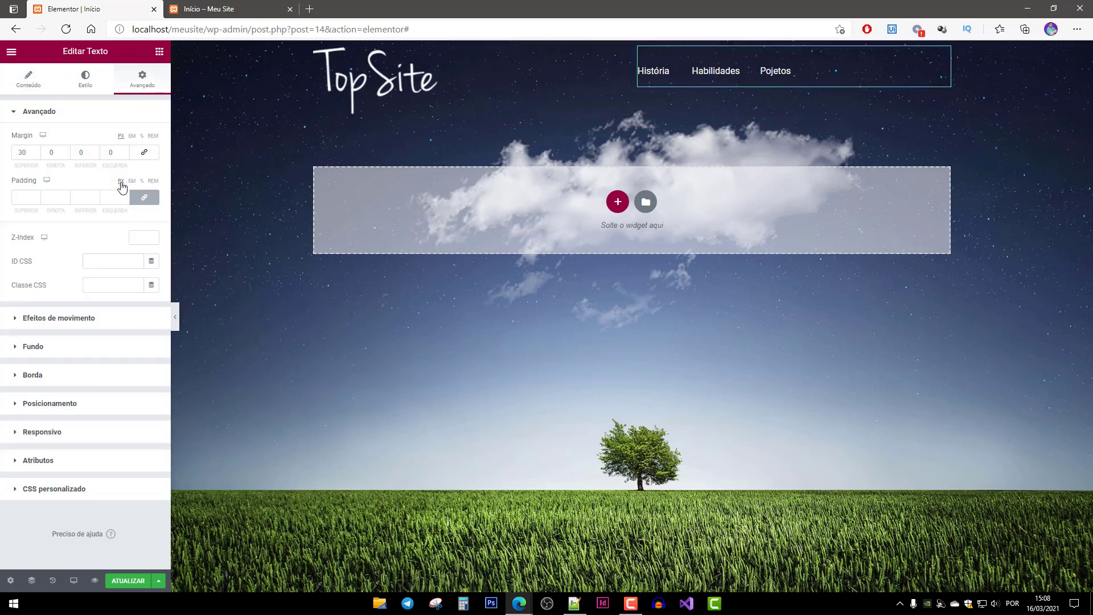
left_click(26, 82)
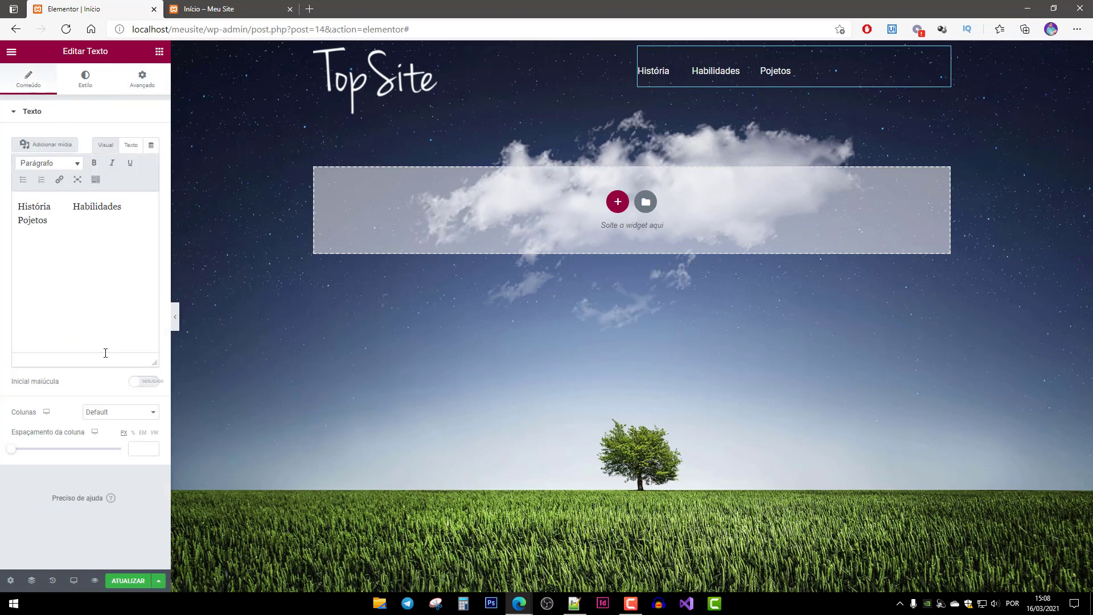
left_click(86, 80)
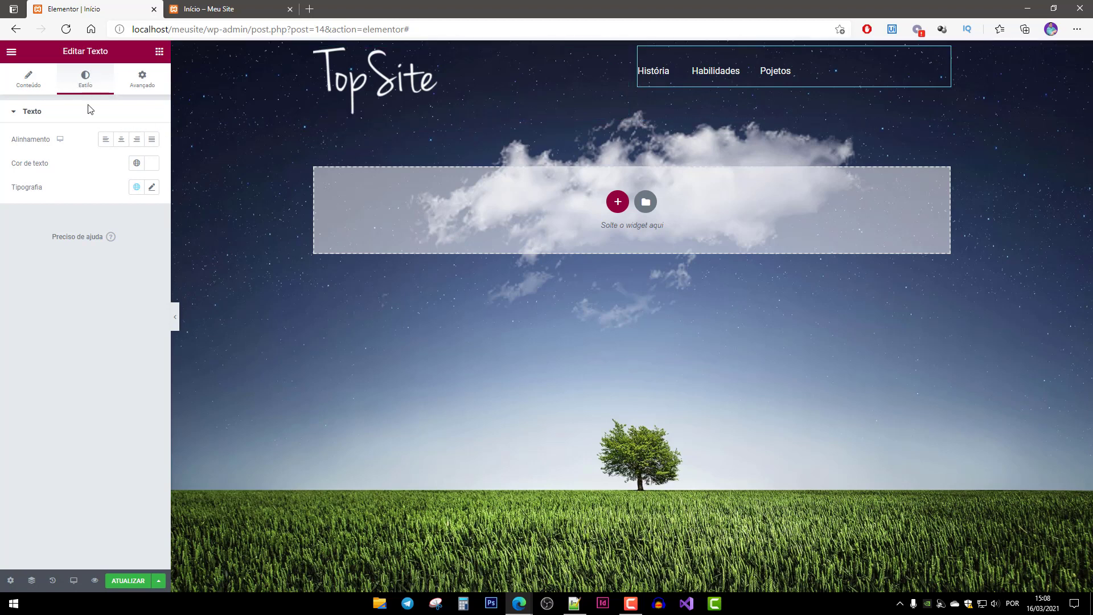
left_click(122, 141)
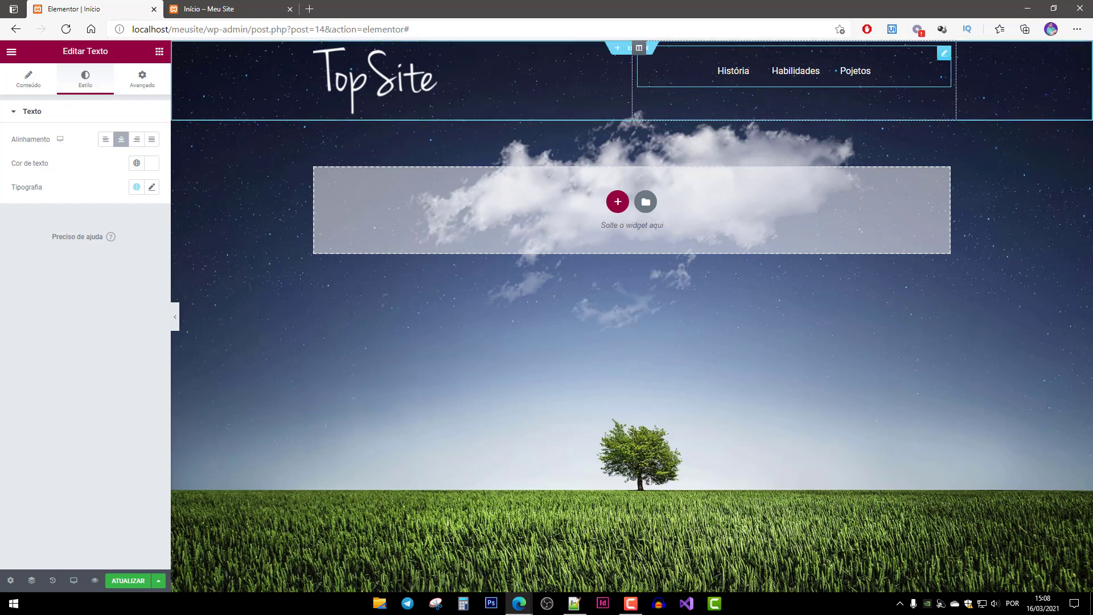
Give the header section a 50 px top margin, save, and check it on the live page.
left_click(632, 51)
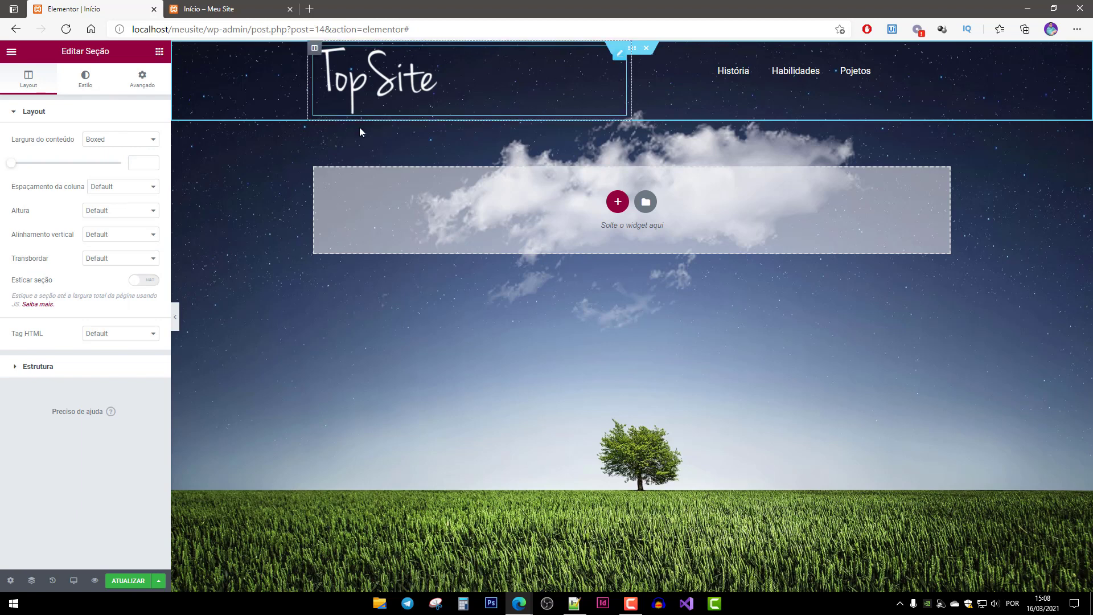
left_click(144, 81)
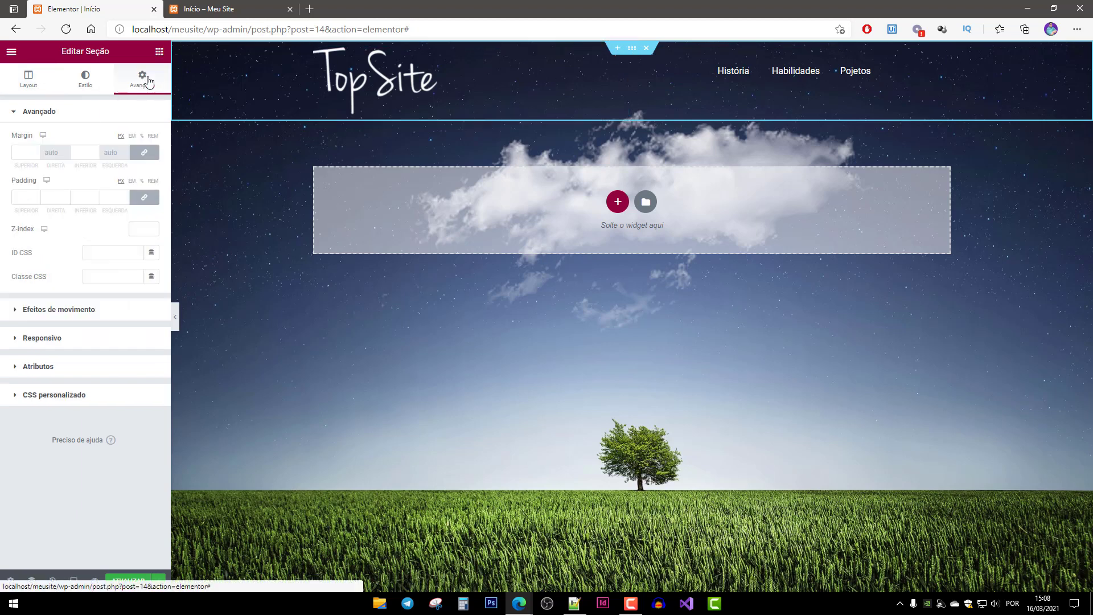
left_click(157, 155)
left_click(23, 152)
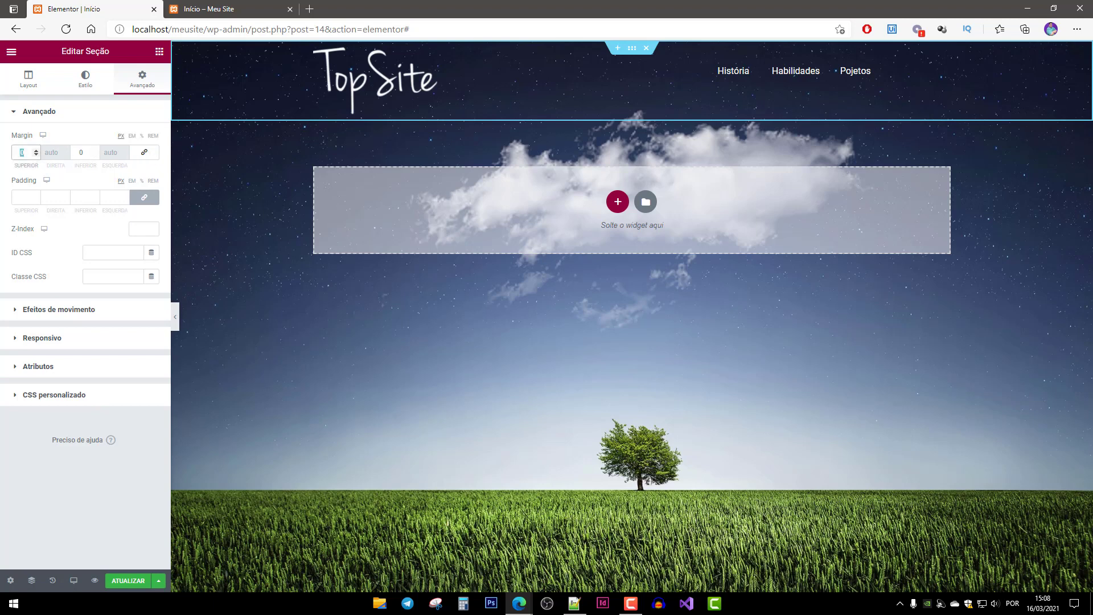
type("50")
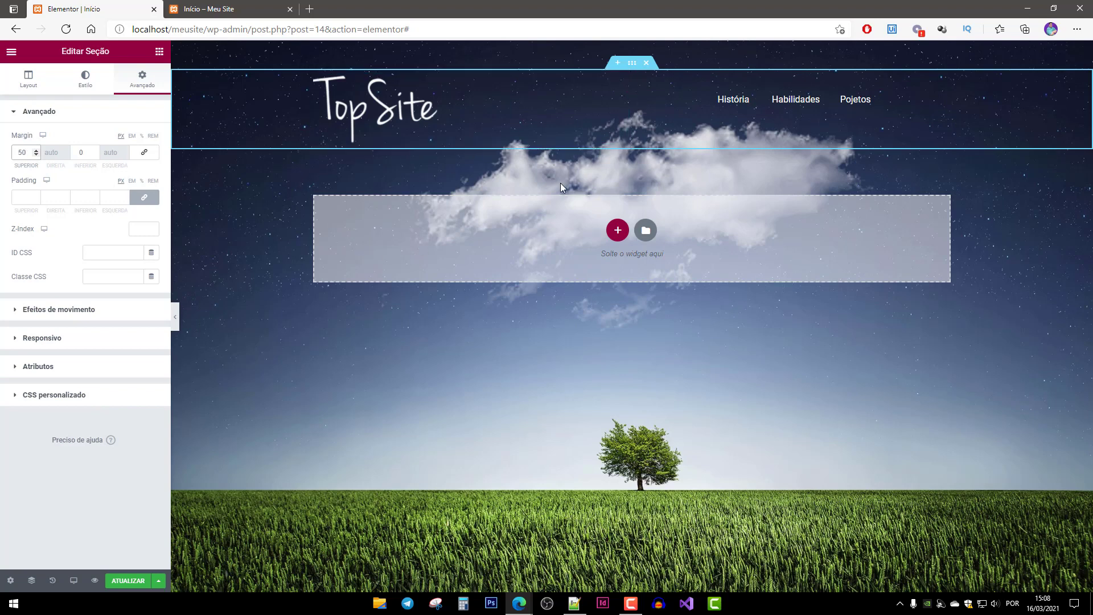
left_click(125, 589)
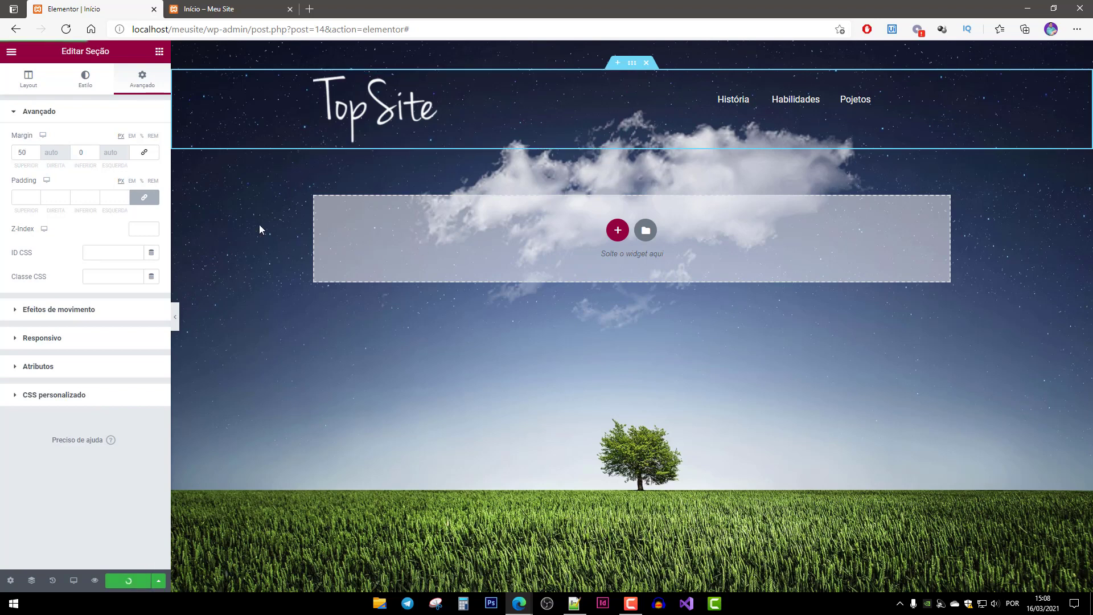
left_click(213, 9)
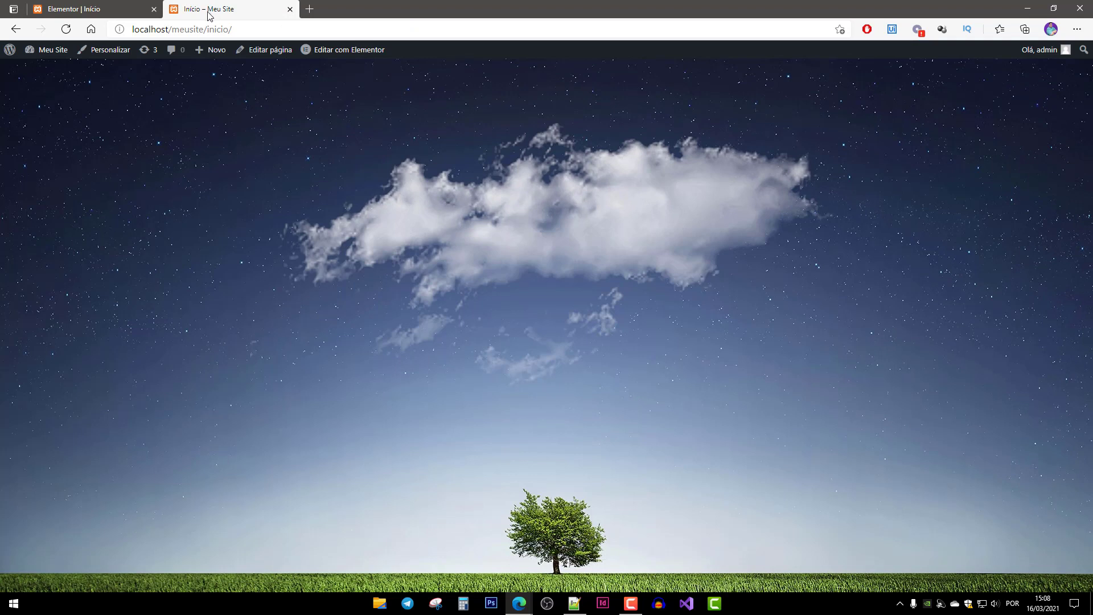
key("F5")
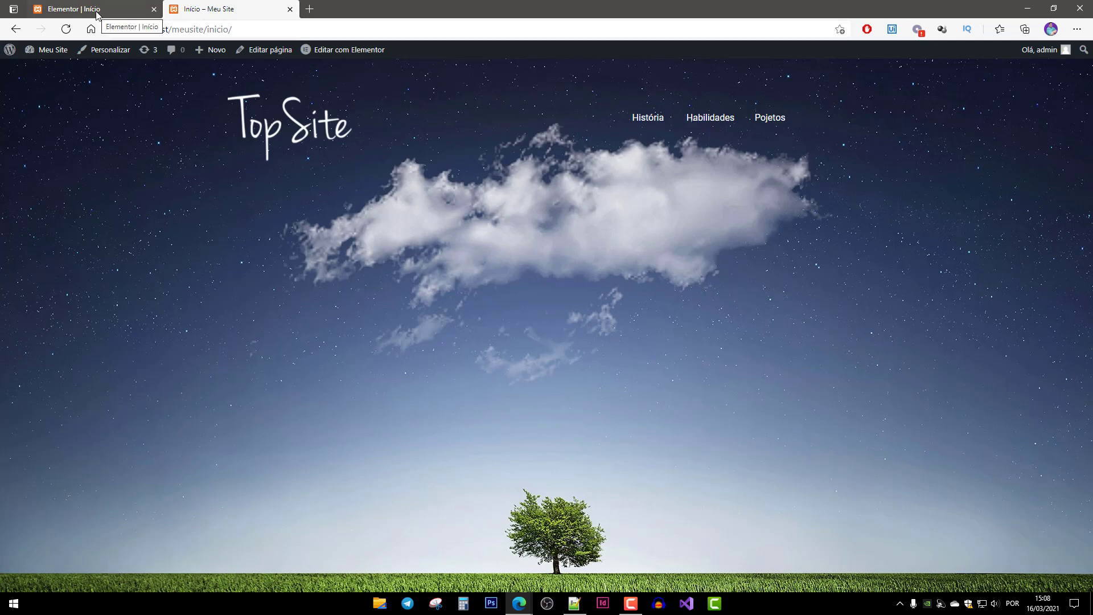
Reduce the header's top margin to 30 px, save, and recheck the live page.
left_click(138, 12)
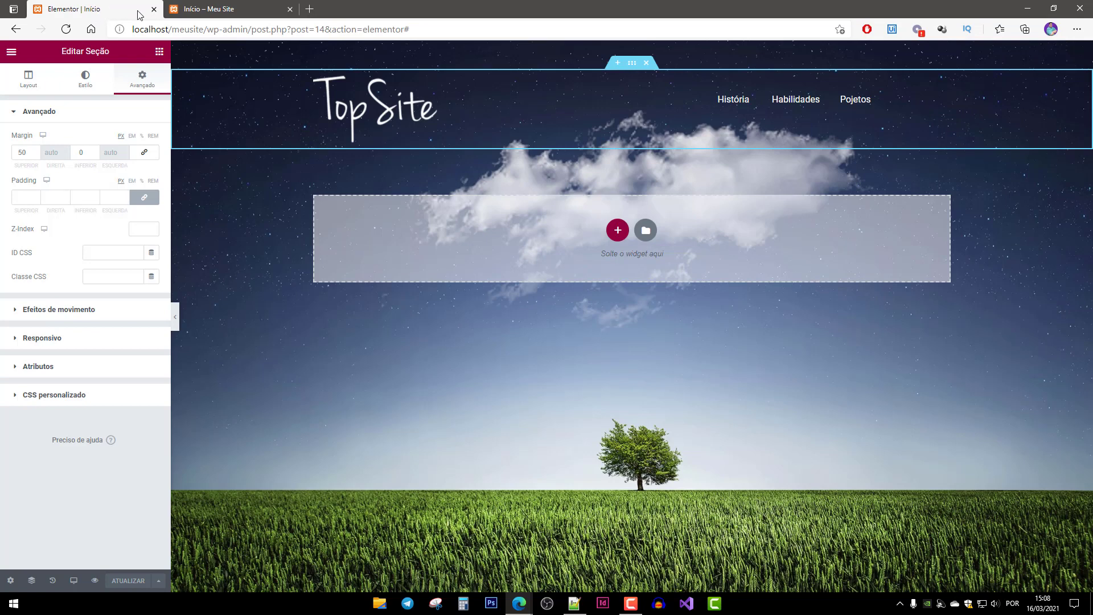
double_click(19, 153)
type("30")
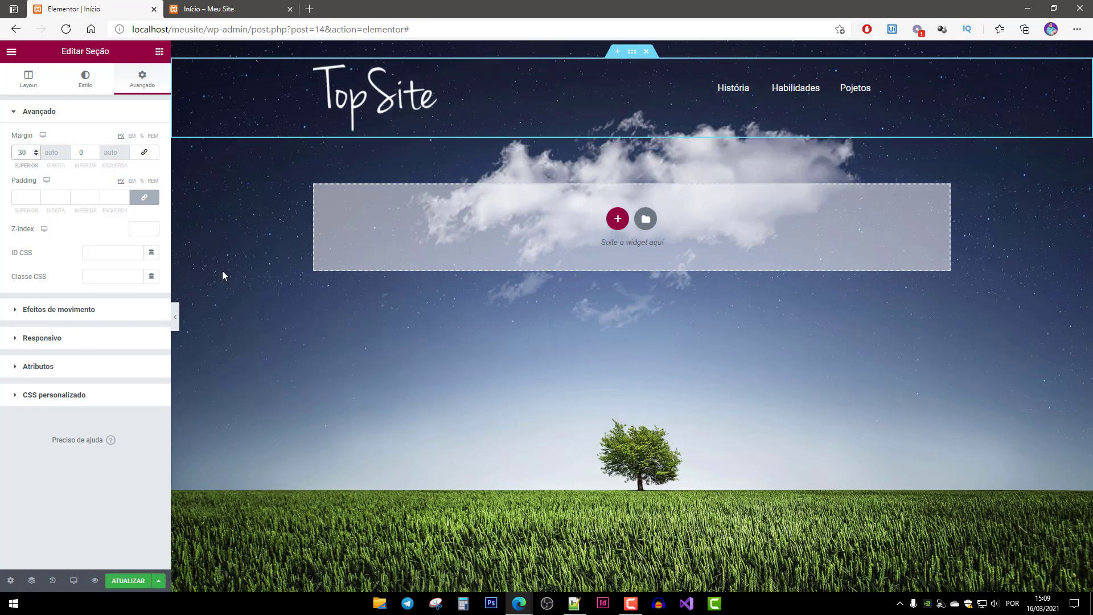
left_click(118, 581)
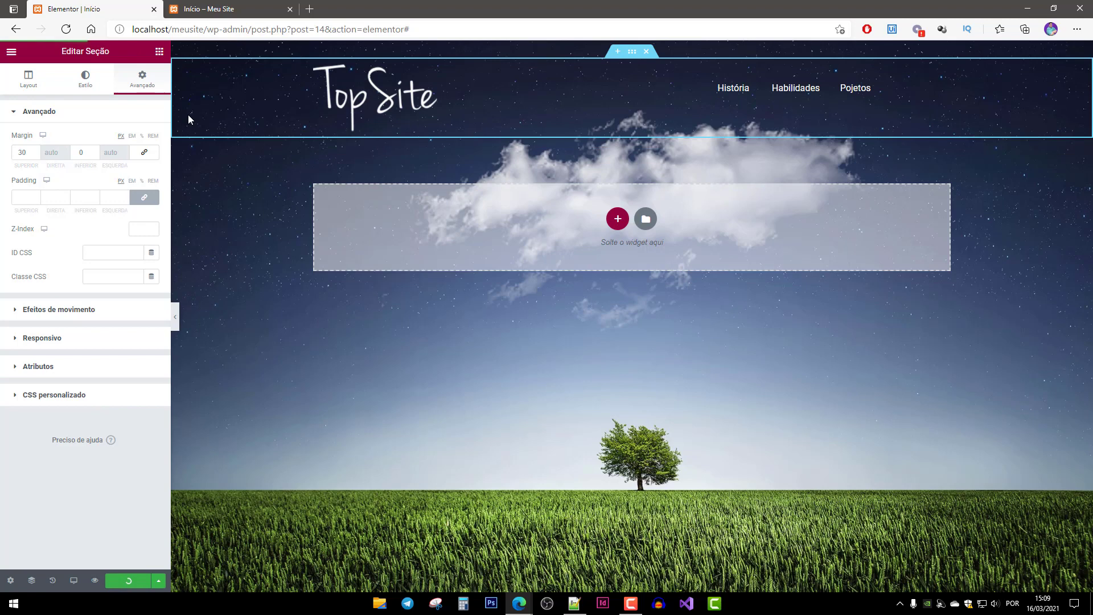
left_click(226, 10)
key("F5")
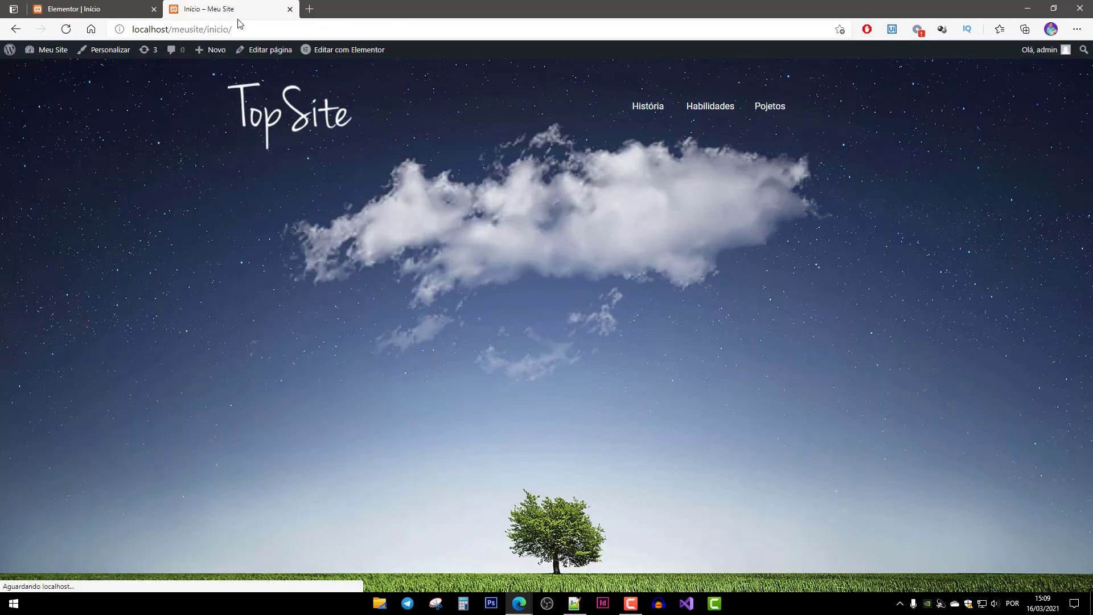
left_click(114, 11)
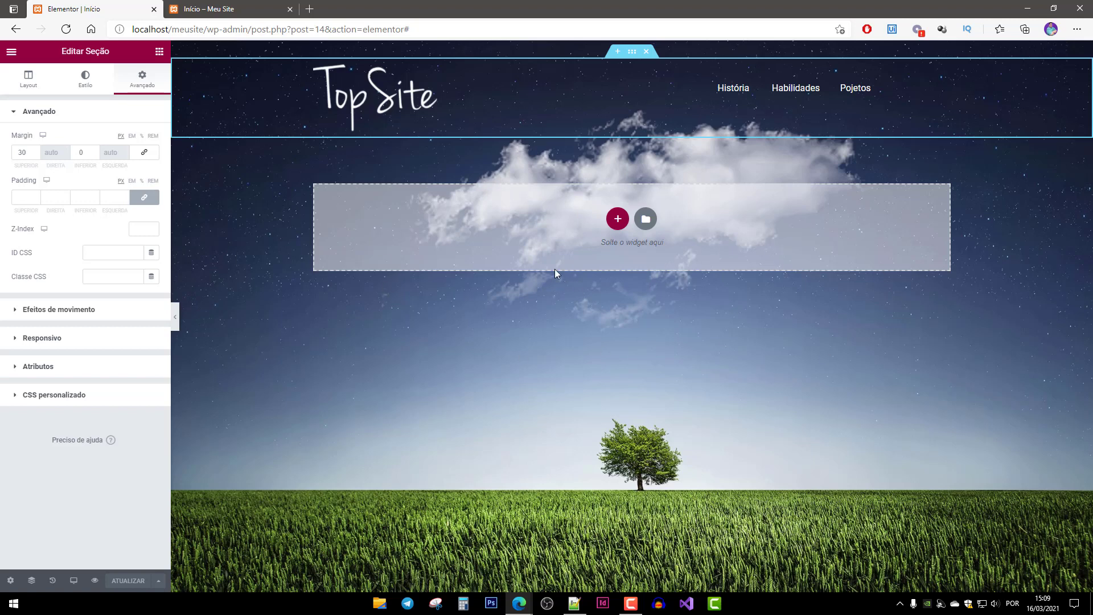
Add a one-column section below the header and drop a Título heading widget into it.
left_click(617, 220)
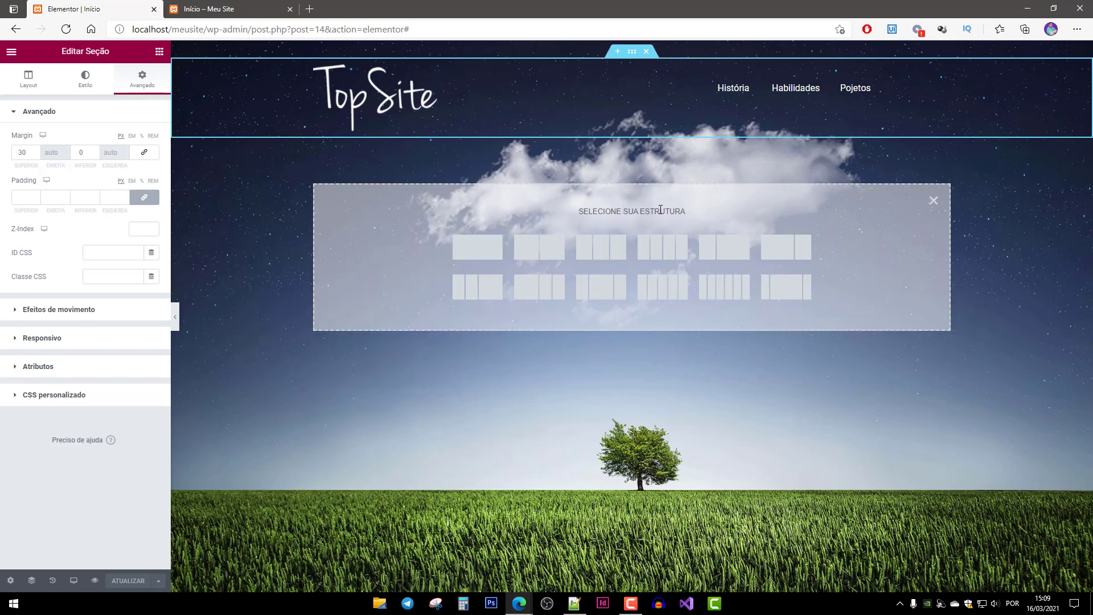
left_click(478, 251)
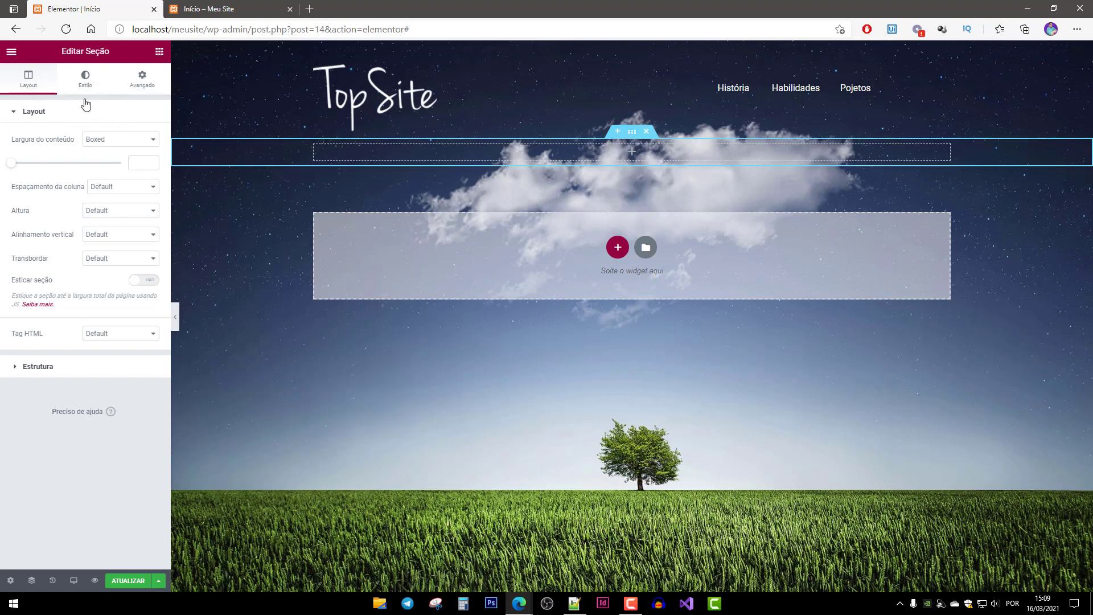
left_click(142, 80)
left_click(159, 52)
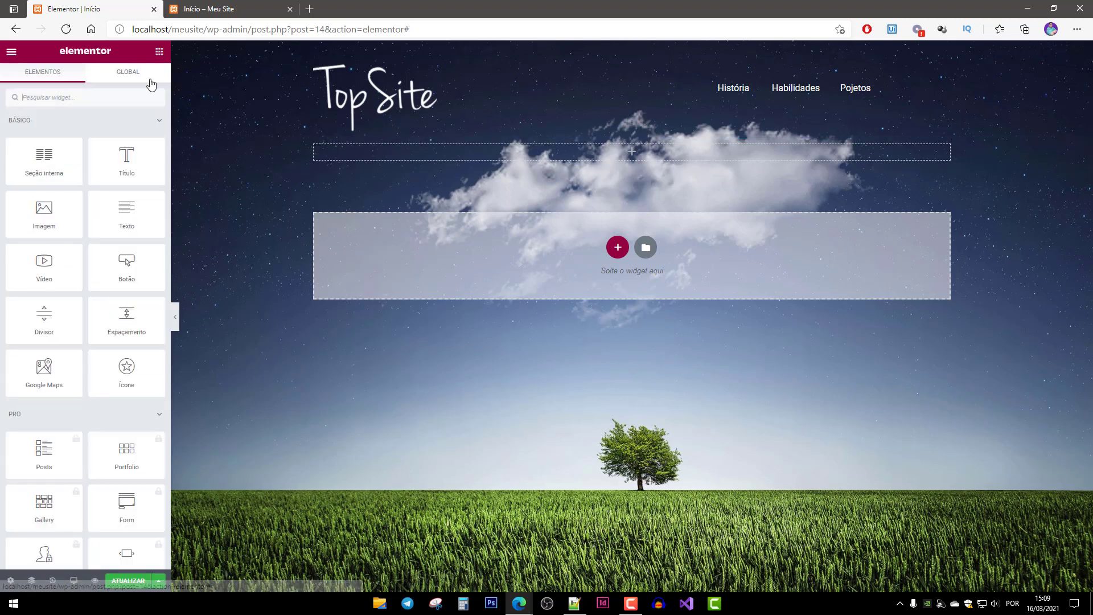
left_click_drag(126, 162, 427, 157)
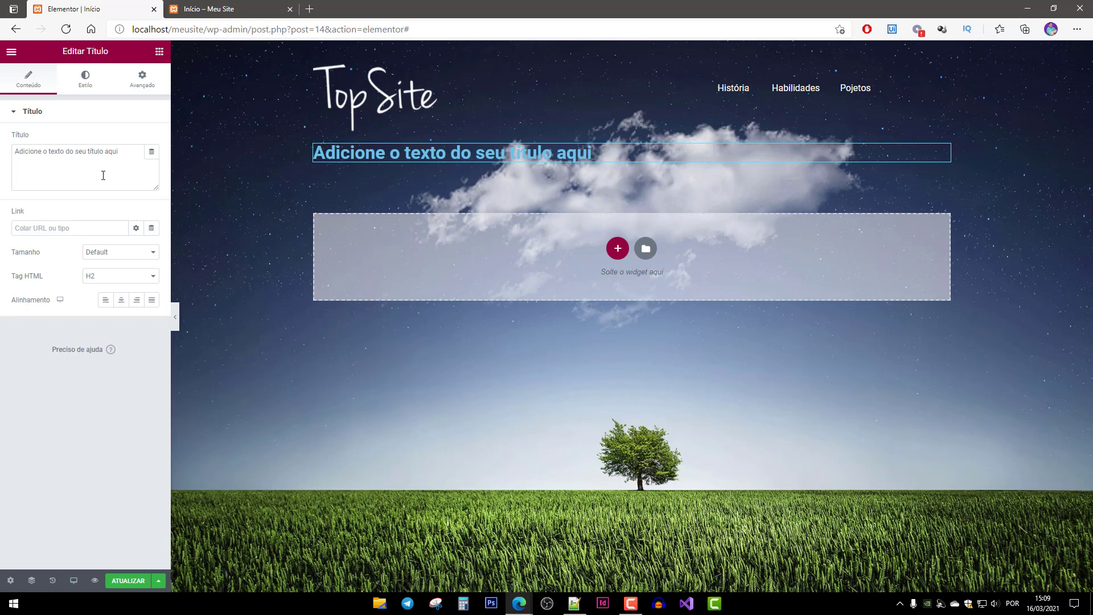
Replace the heading text with the site owner's full name in capitals, centre-aligned.
left_click(129, 153)
key("ctrl+a")
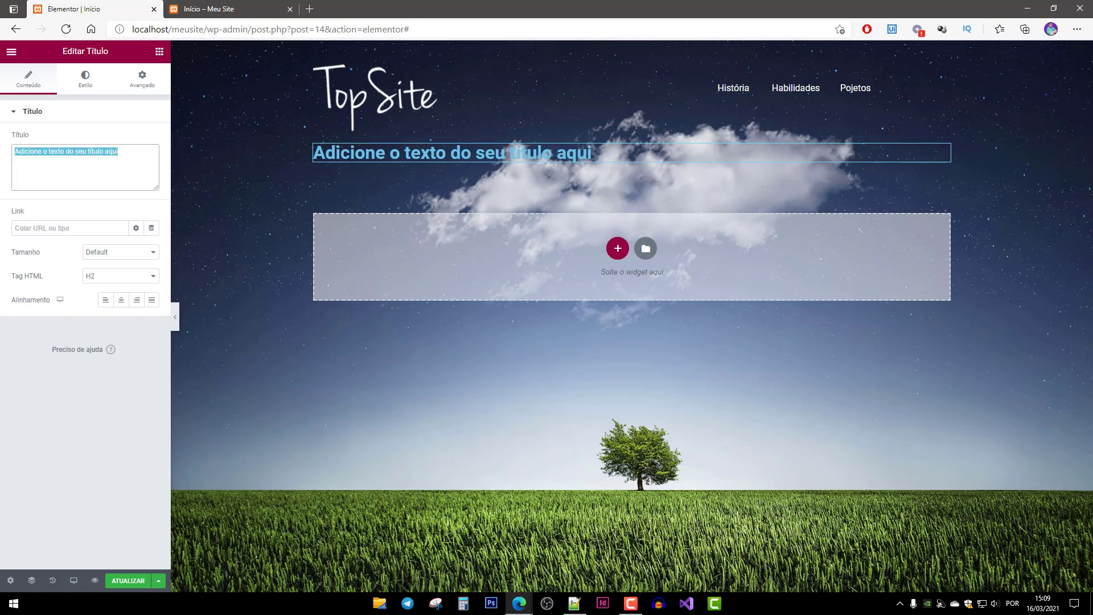
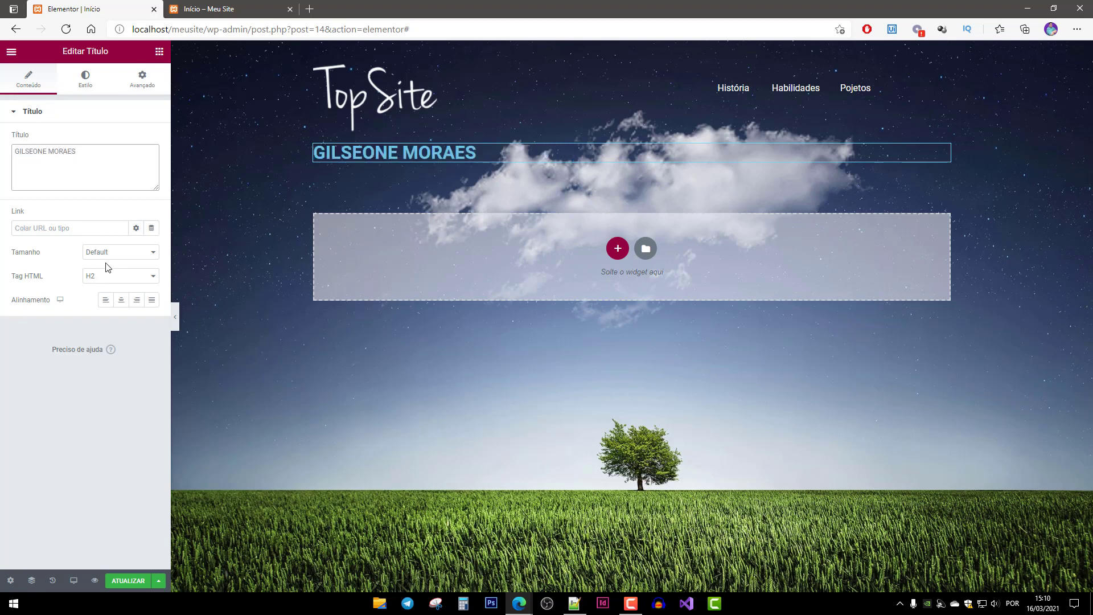
left_click(121, 300)
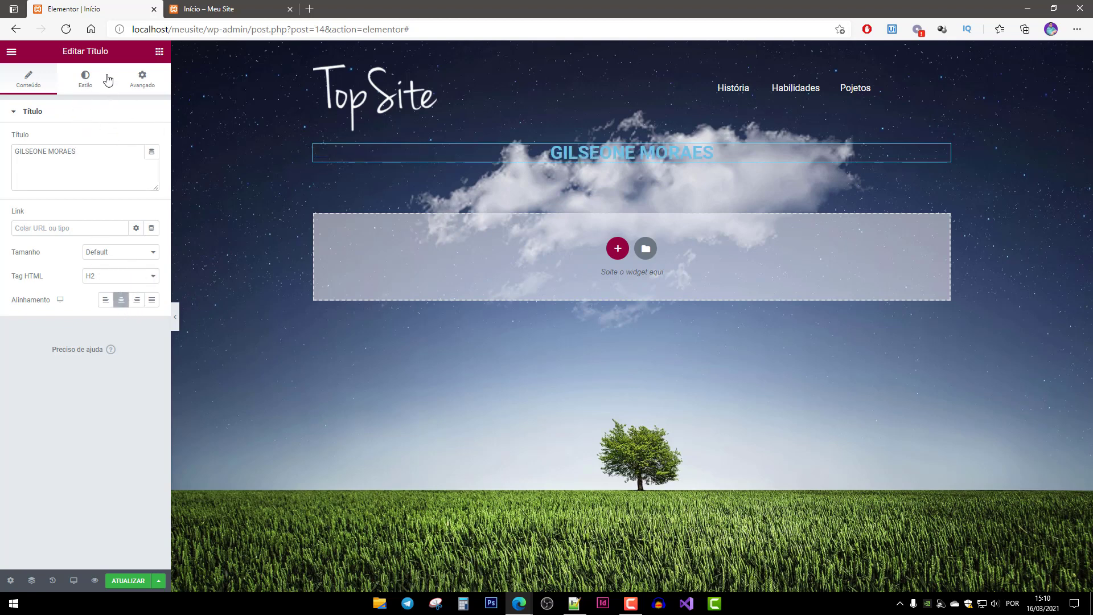
left_click(86, 84)
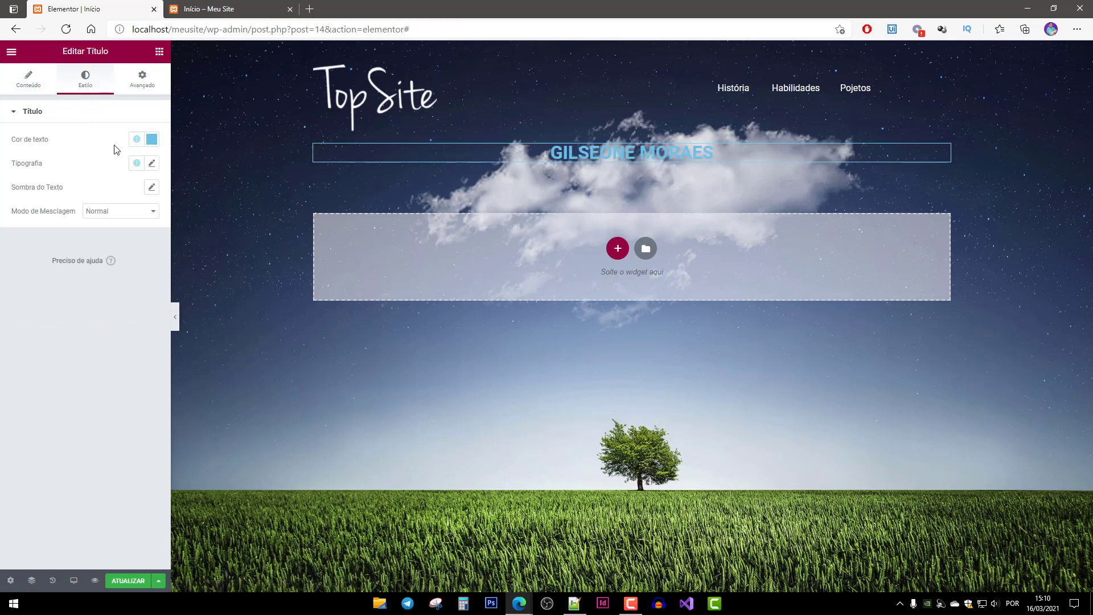
Make the name heading white (#FFFFFF) with a font size of 60.
left_click(151, 143)
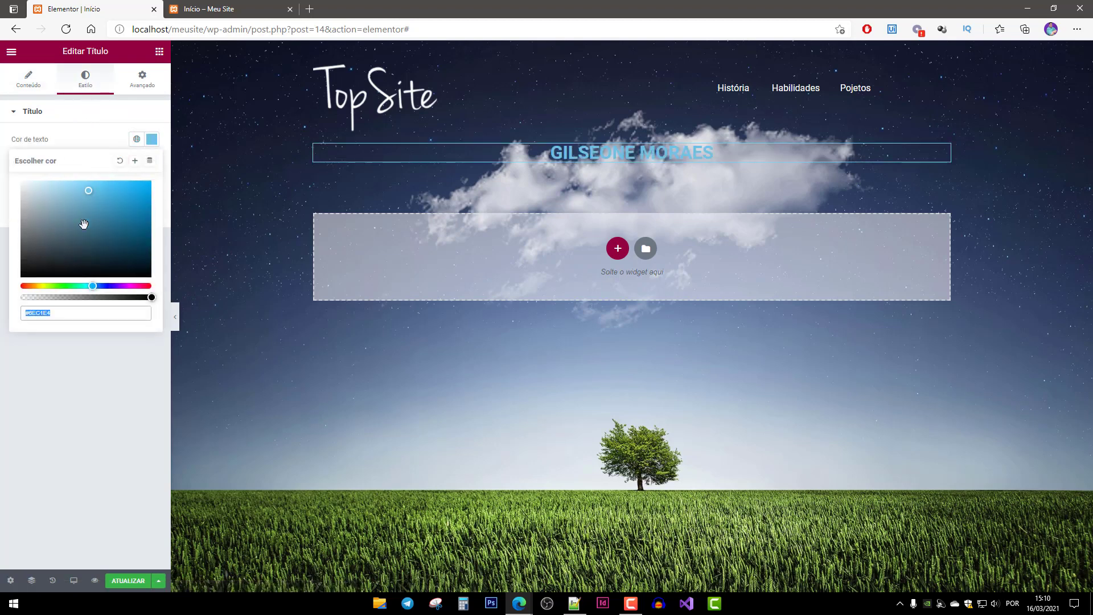
type("#FFFFFF")
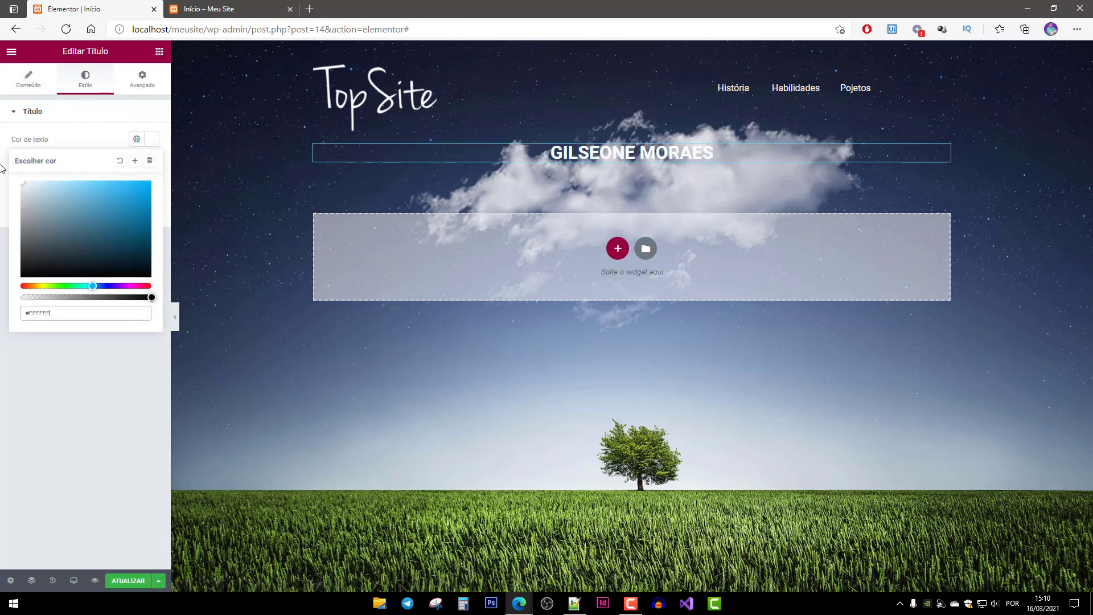
left_click(91, 136)
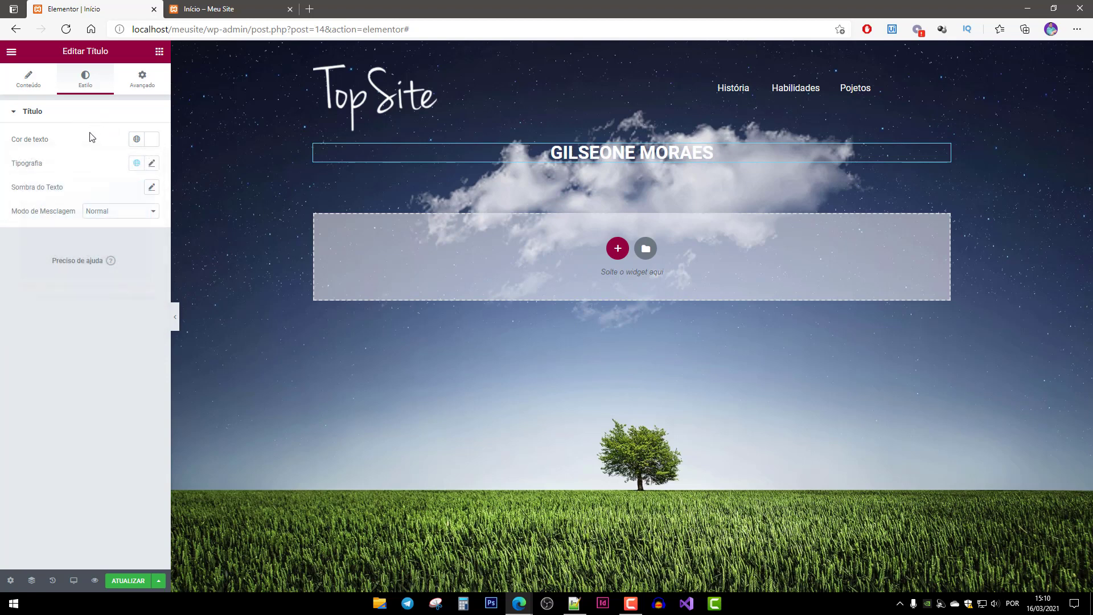
left_click(151, 164)
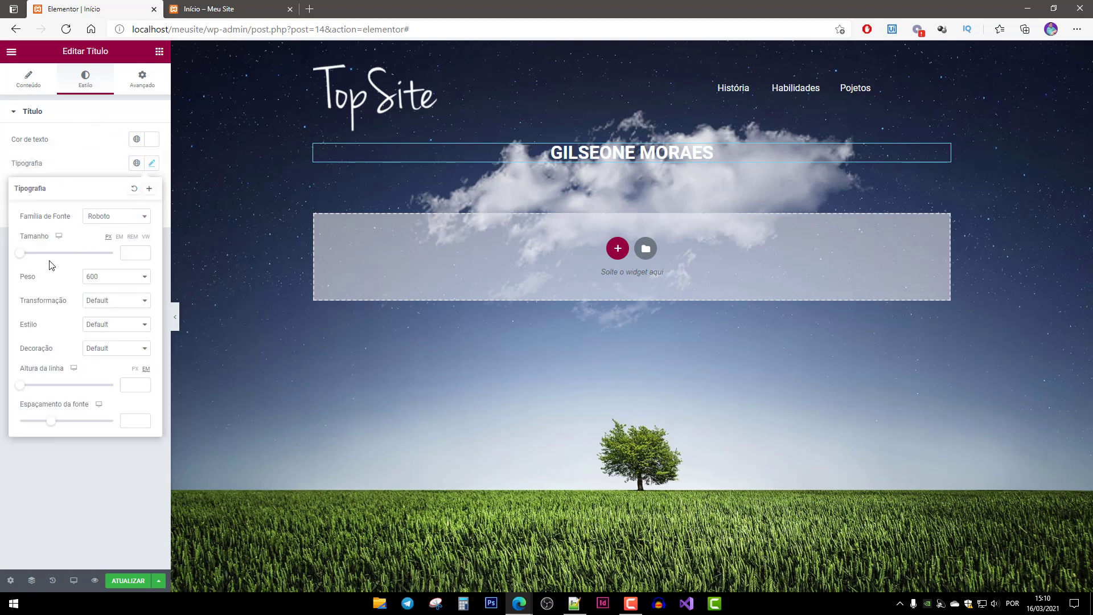
left_click_drag(21, 258, 55, 260)
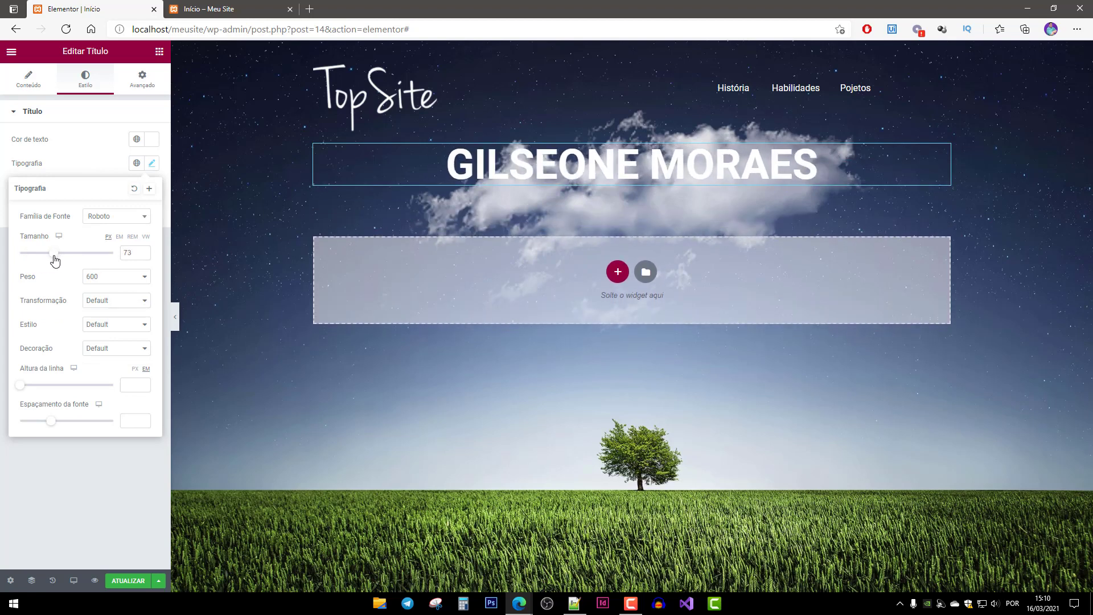
double_click(136, 252)
type("60")
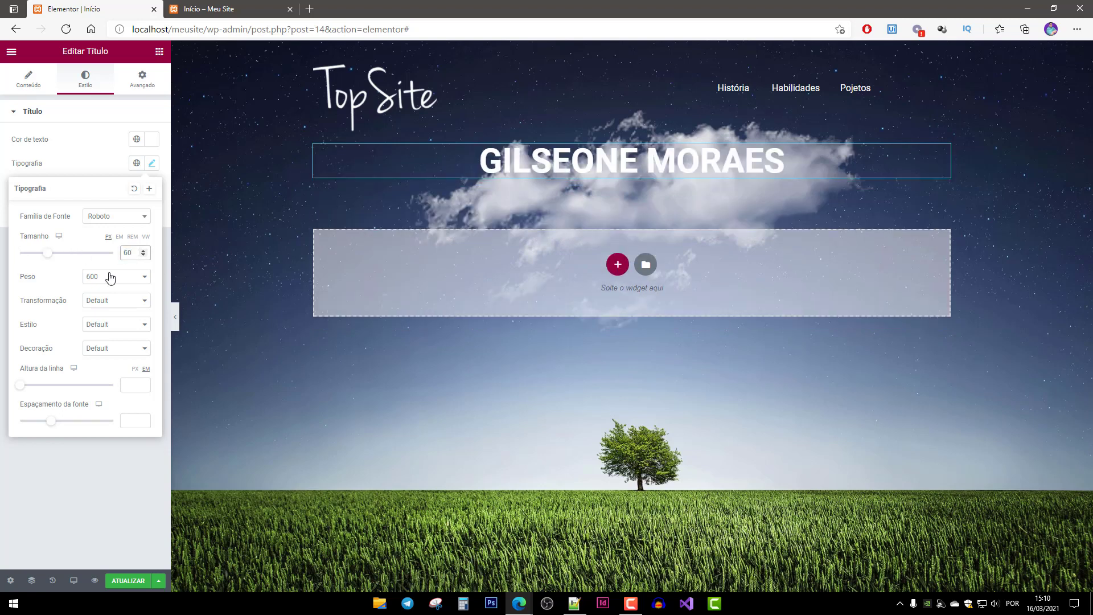
Set the heading's weight to 400, line height to 1 and letter spacing to 1.6.
left_click(144, 277)
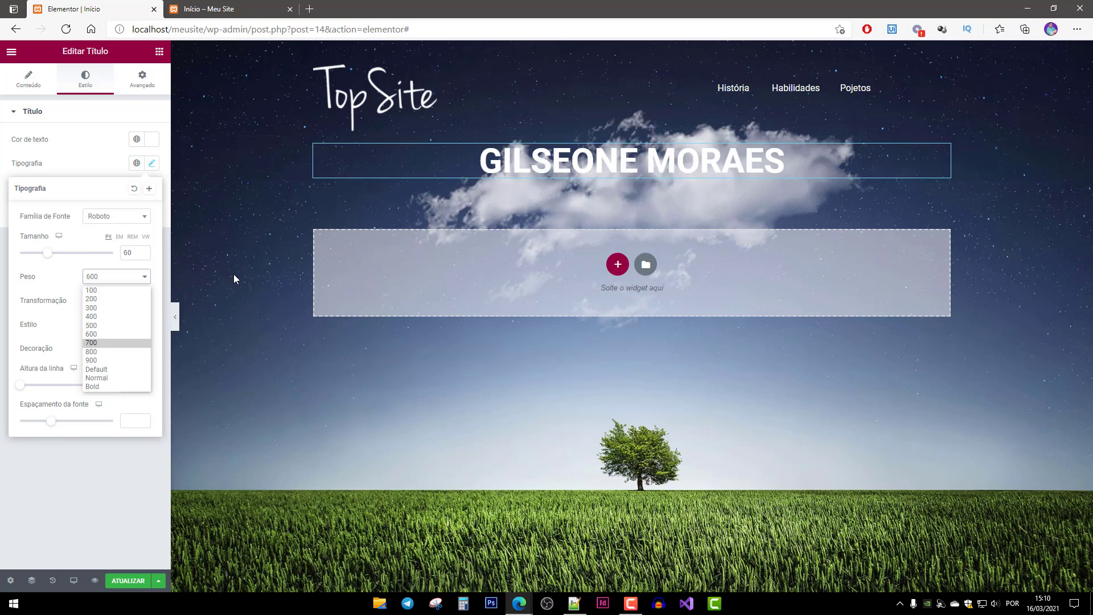
left_click(106, 308)
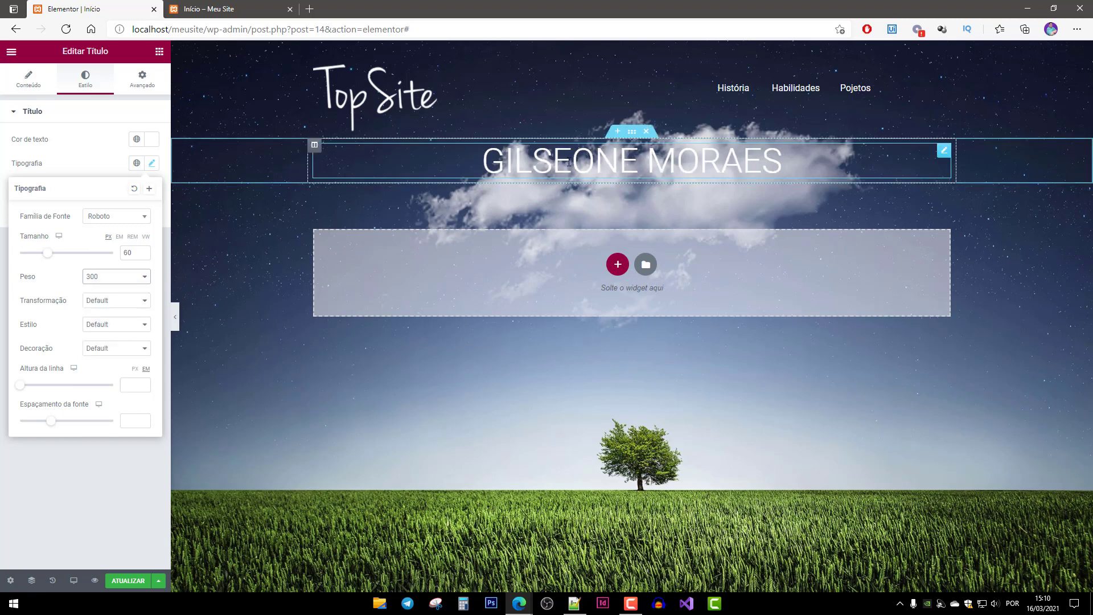
left_click(144, 278)
left_click(118, 316)
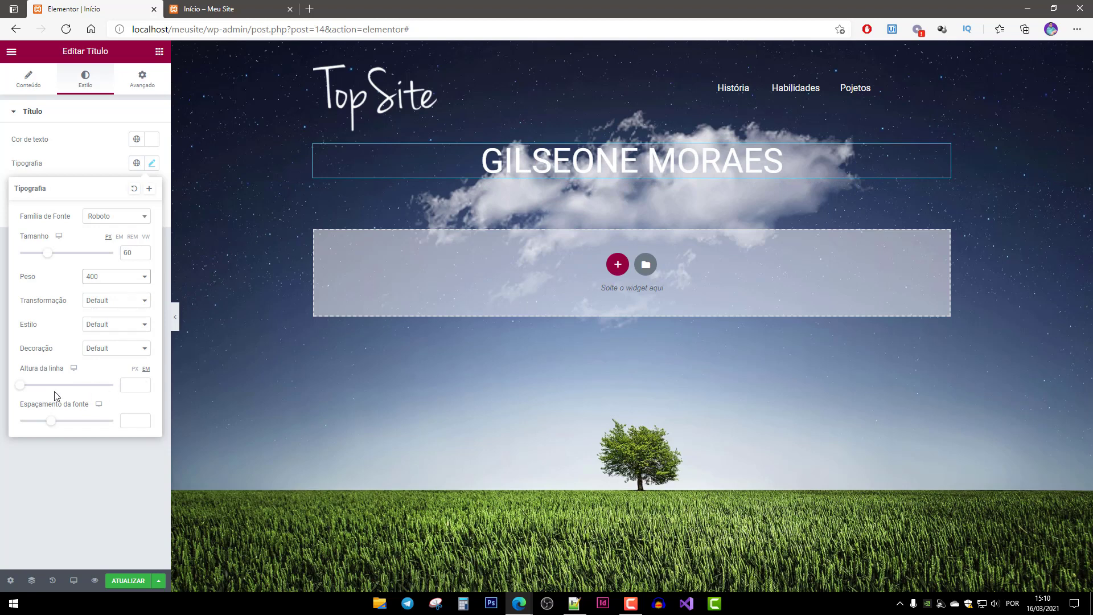
left_click_drag(21, 389, 64, 425)
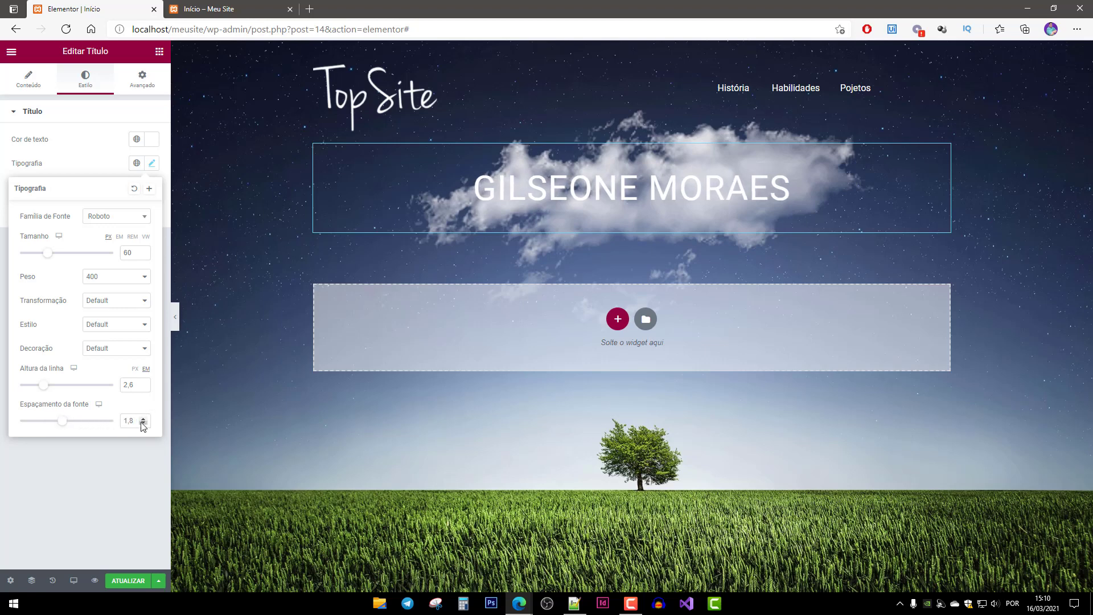
left_click_drag(129, 421, 145, 421)
type("6")
mouse_move(46, 388)
left_mouse_down()
mouse_move(18, 390)
mouse_move(35, 392)
left_mouse_up()
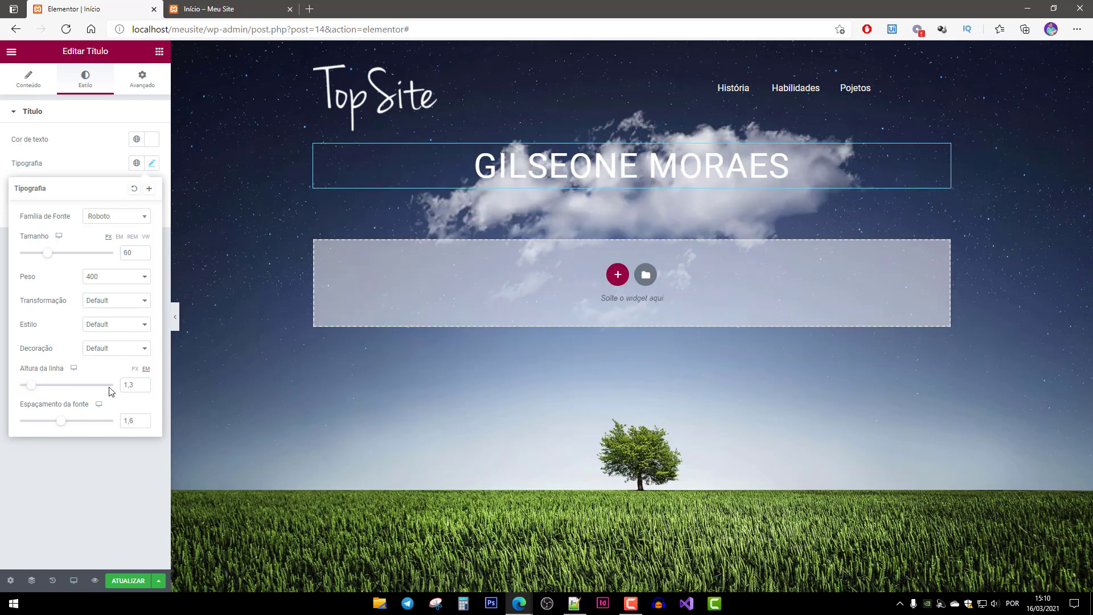
left_click(143, 387)
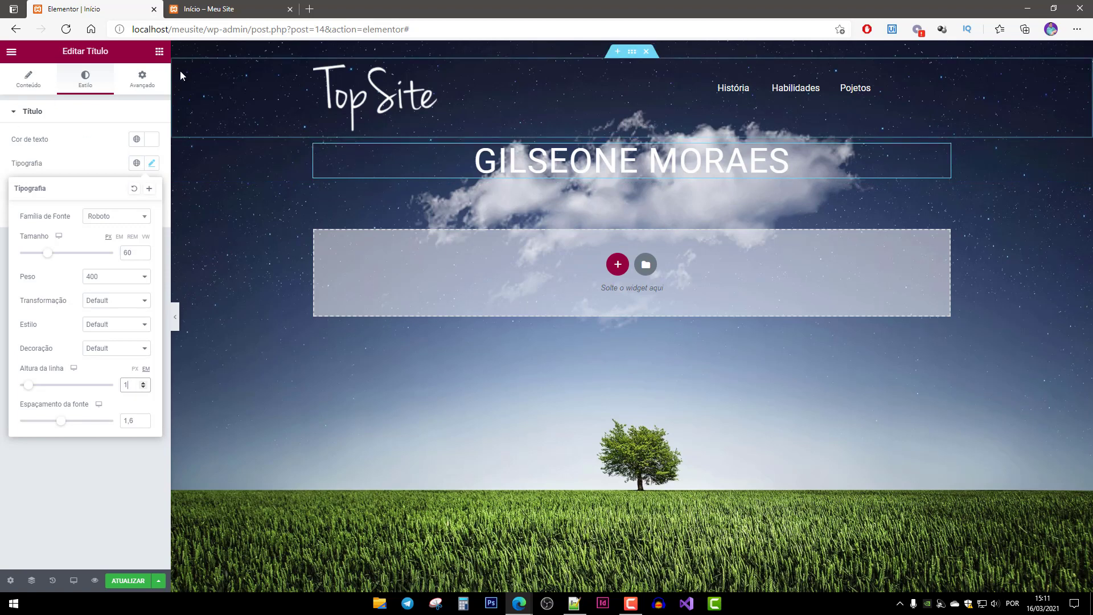
Unlink the margin sides and set the name heading's top margin to 280 under Avançado.
left_click(142, 85)
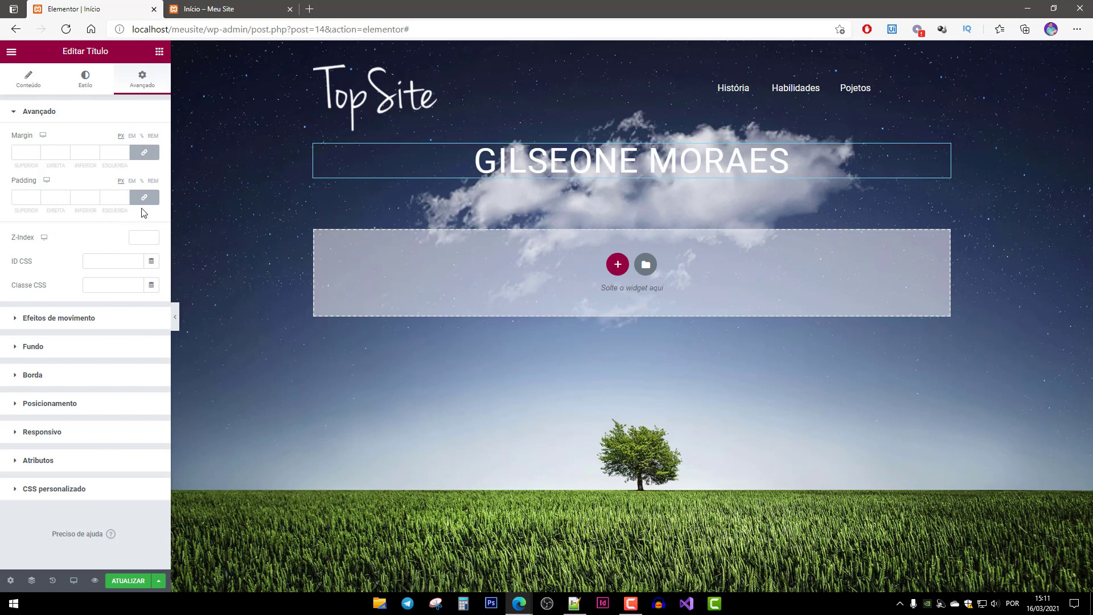
left_click(144, 152)
double_click(26, 152)
type("120")
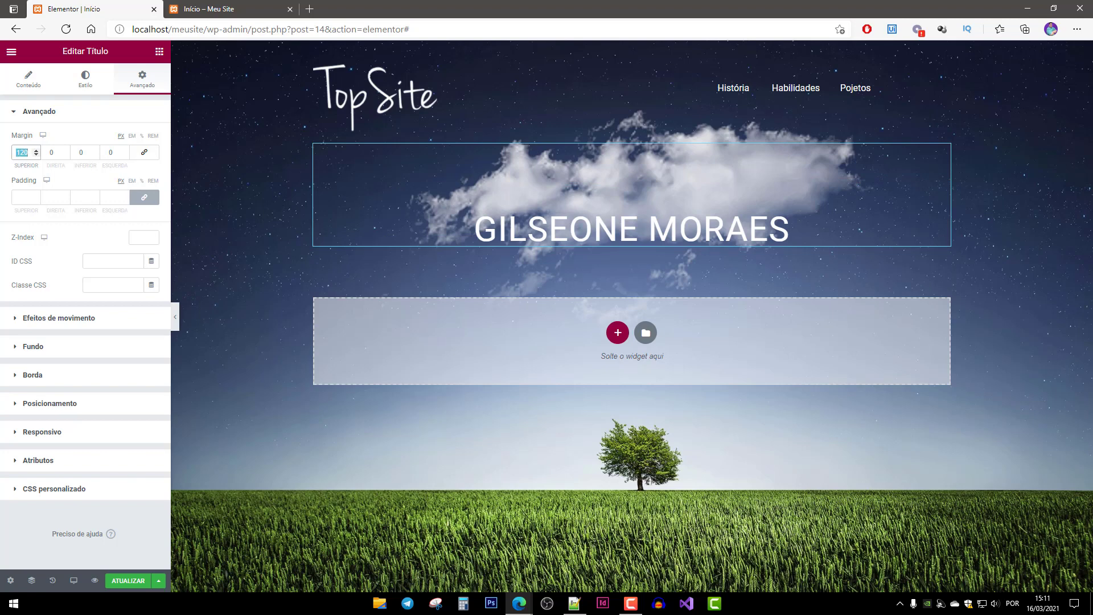
type("200")
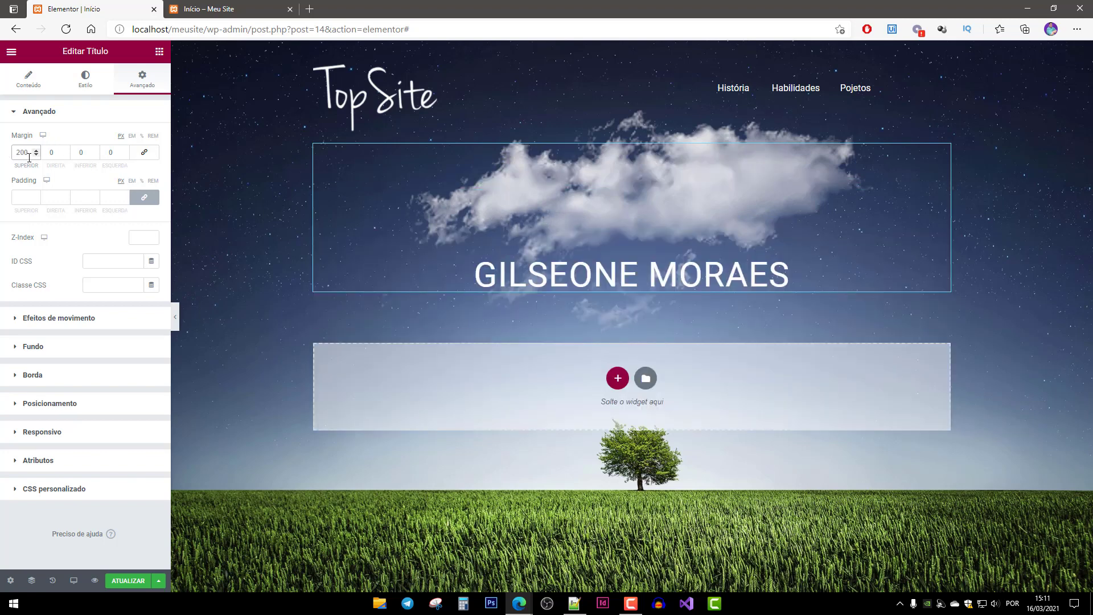
type("3000")
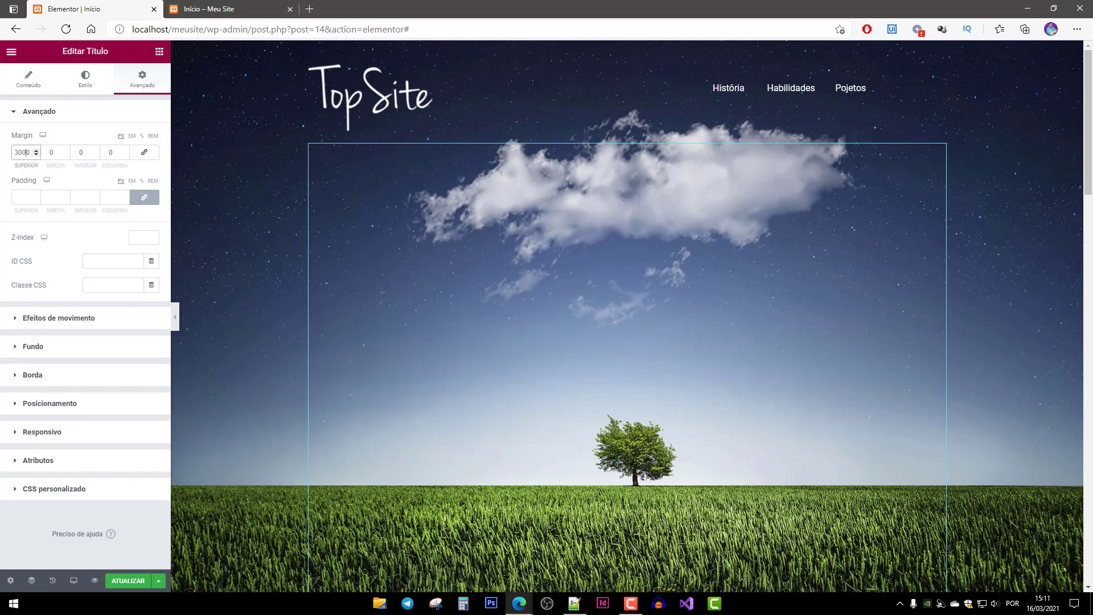
key("BackSpace")
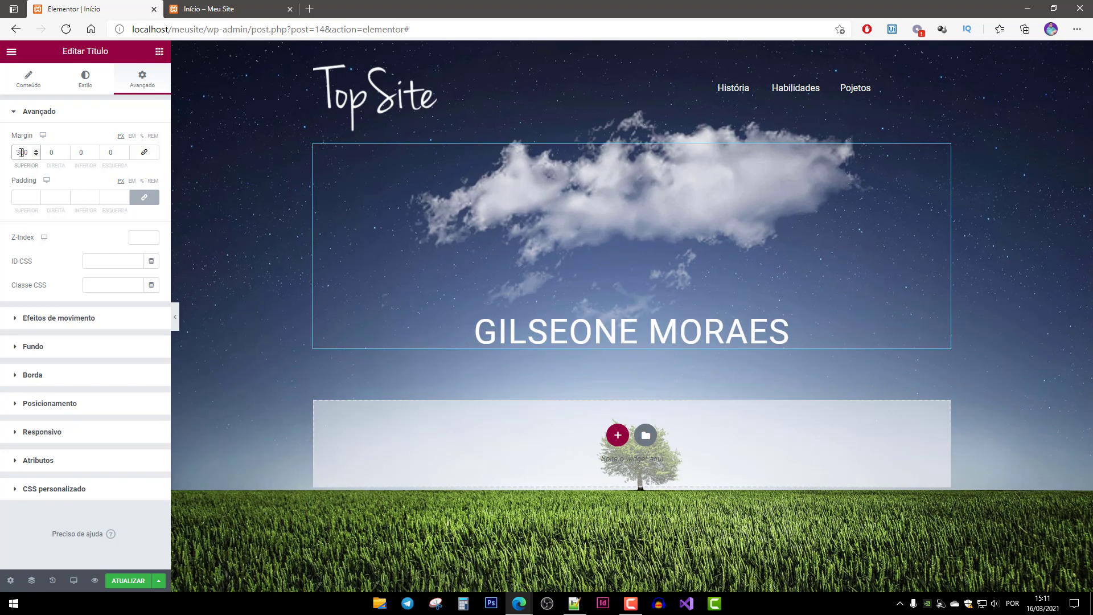
type("280")
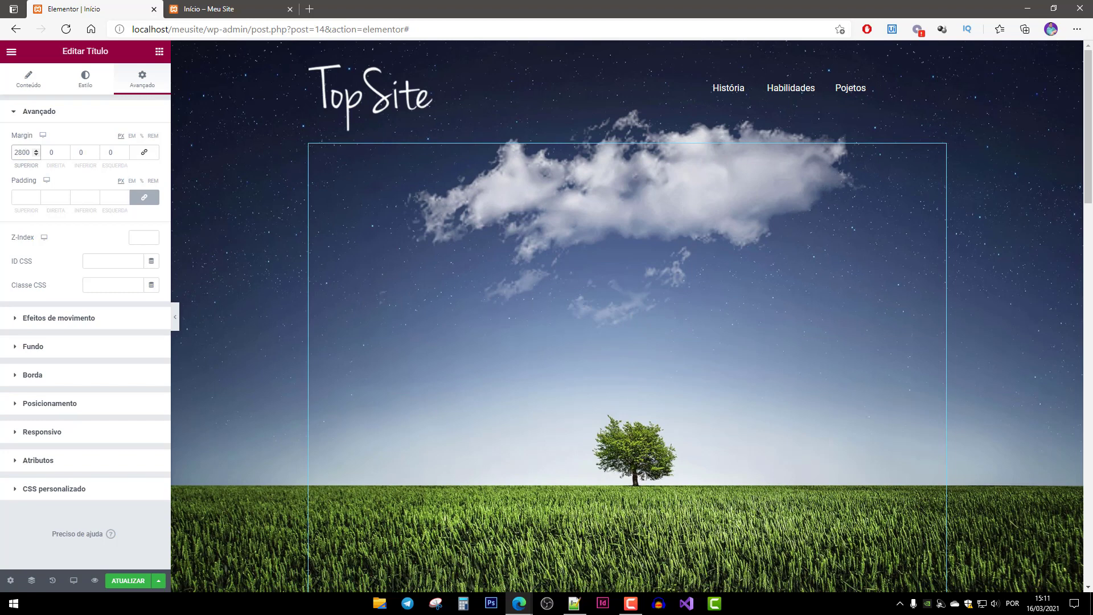
key("BackSpace")
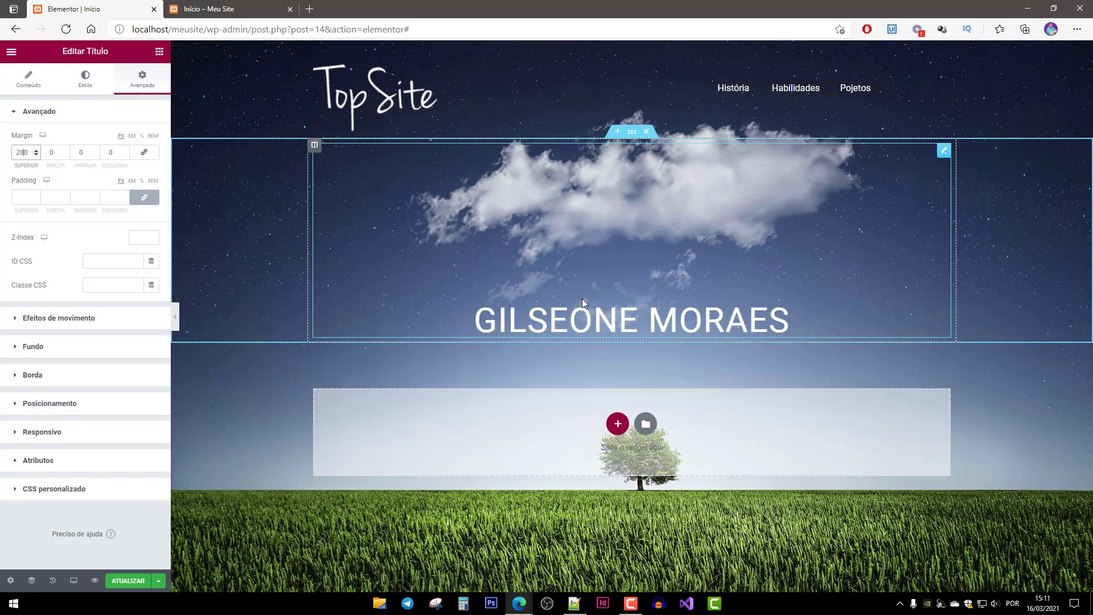
left_click(87, 78)
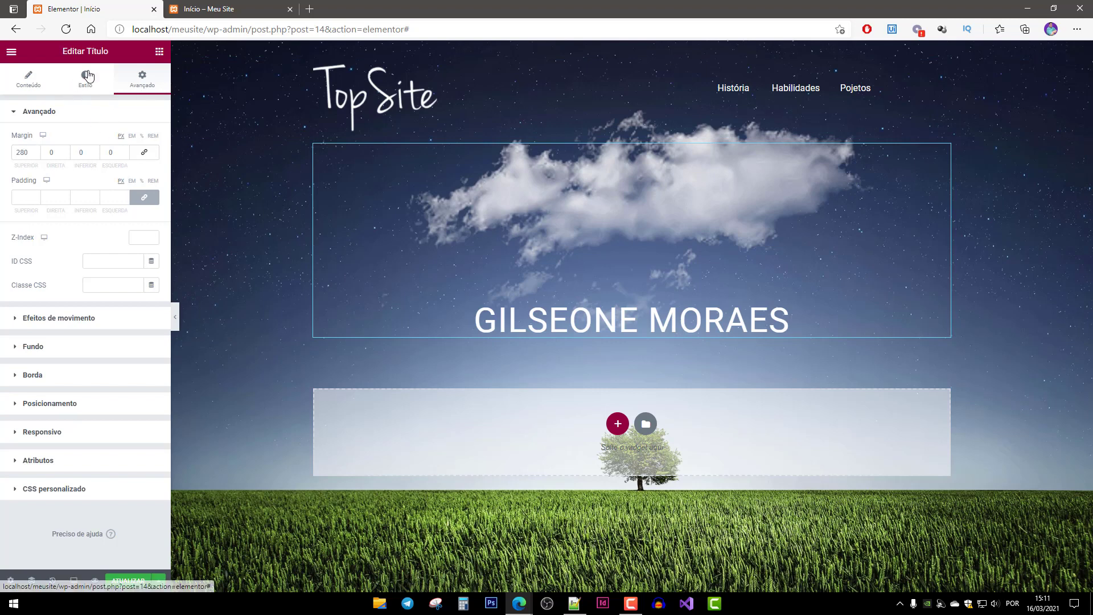
Change the name heading's Tipografia font family from Roboto to ABeeZee.
left_click(151, 163)
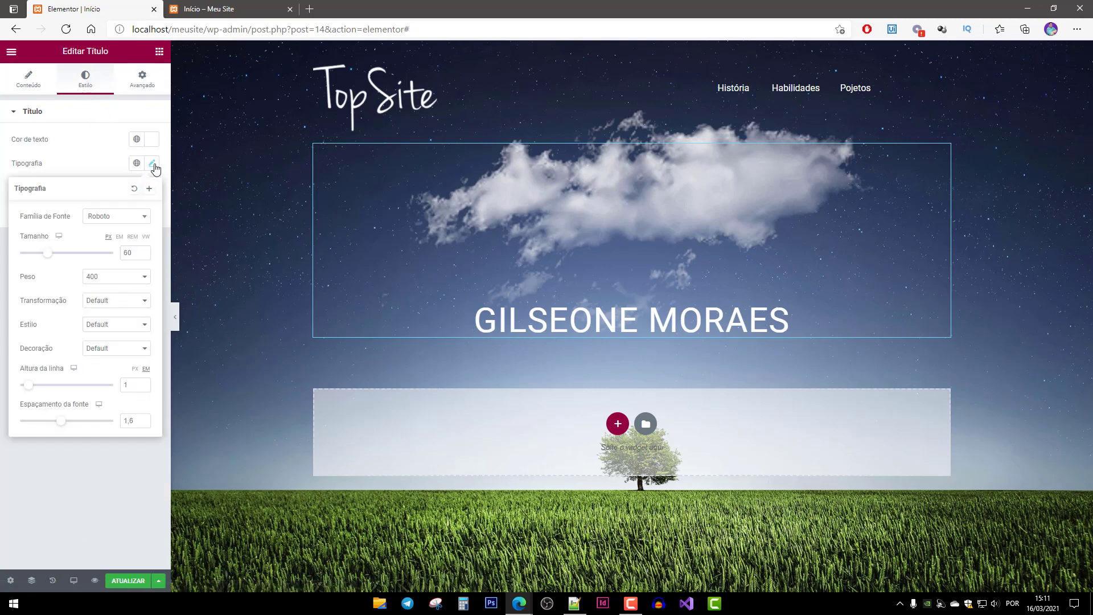
left_click(144, 219)
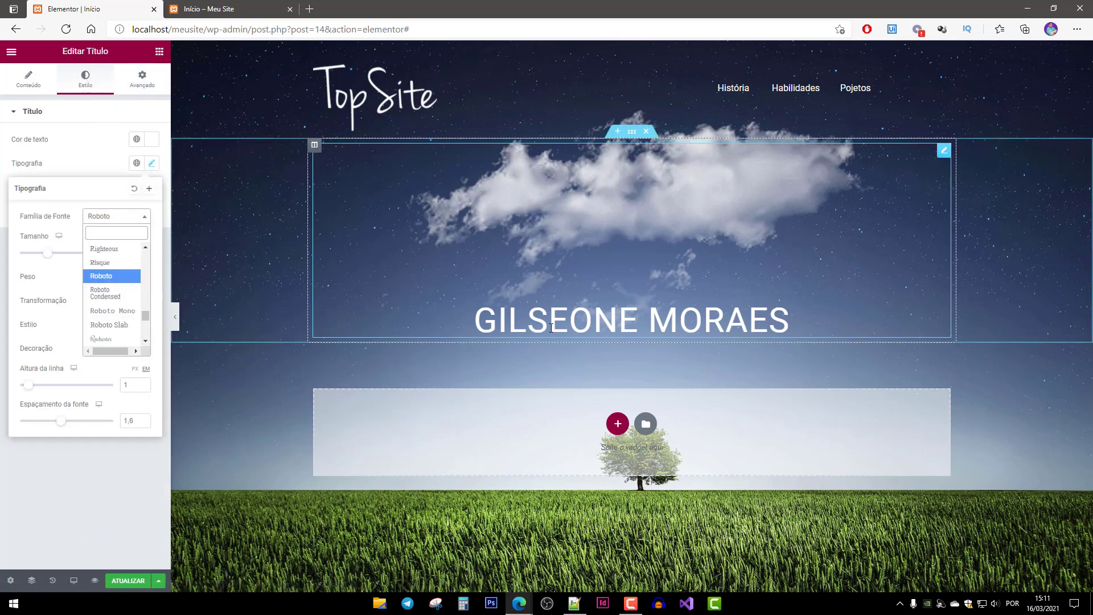
left_click_drag(145, 319, 159, 254)
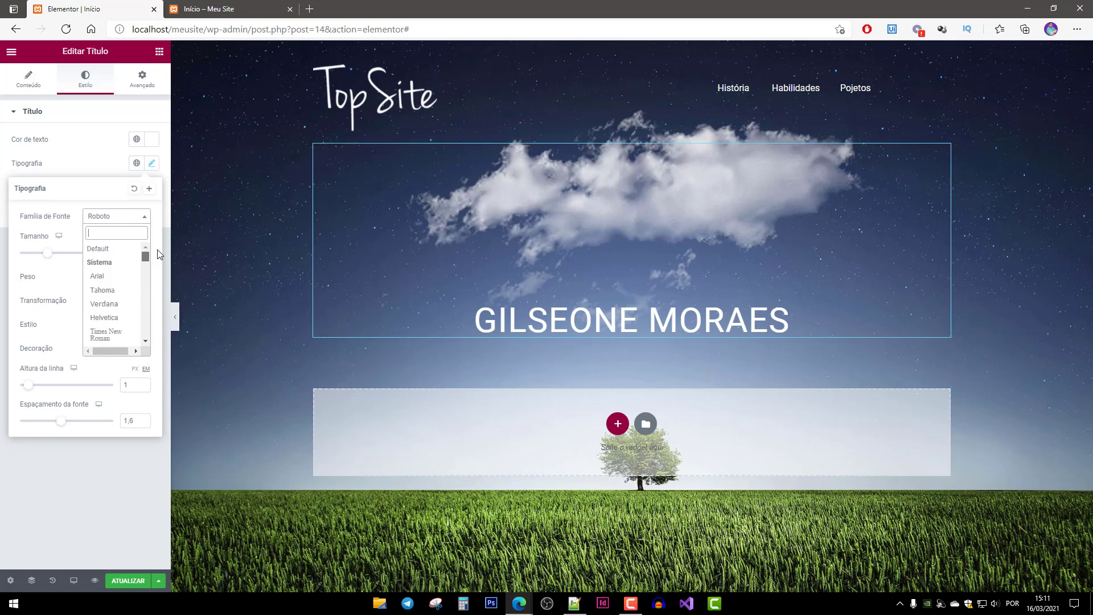
scroll(124, 277, "down", 2)
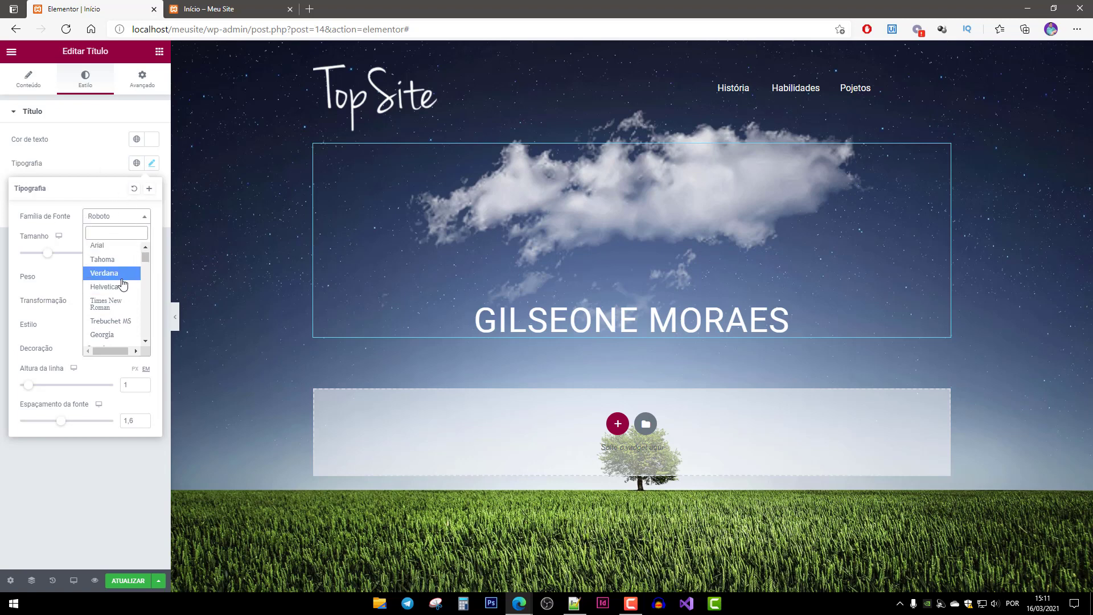
scroll(126, 284, "down", 2)
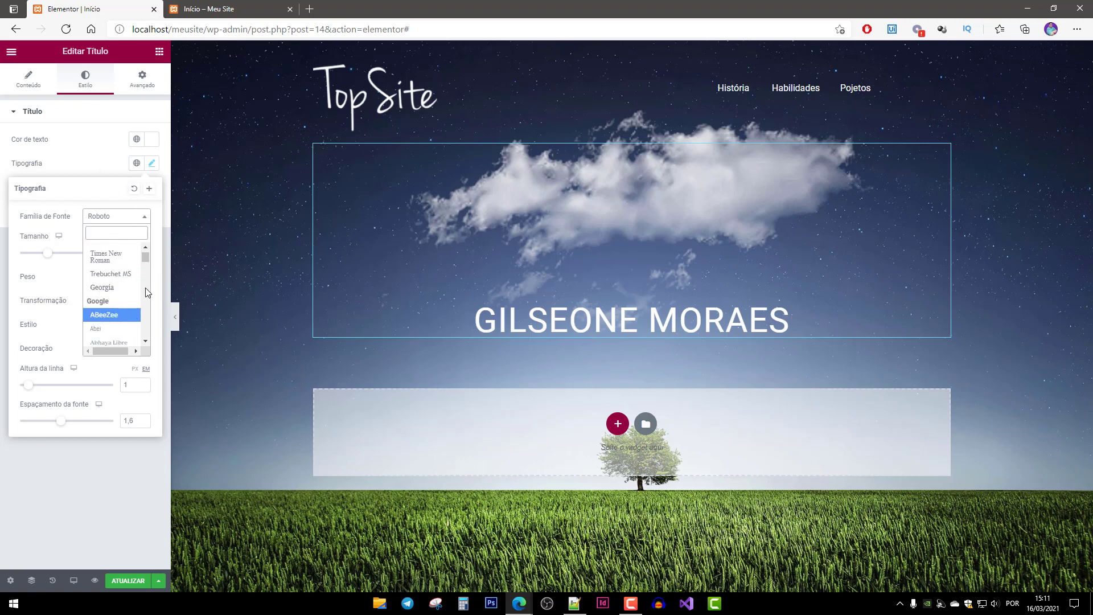
left_click(109, 316)
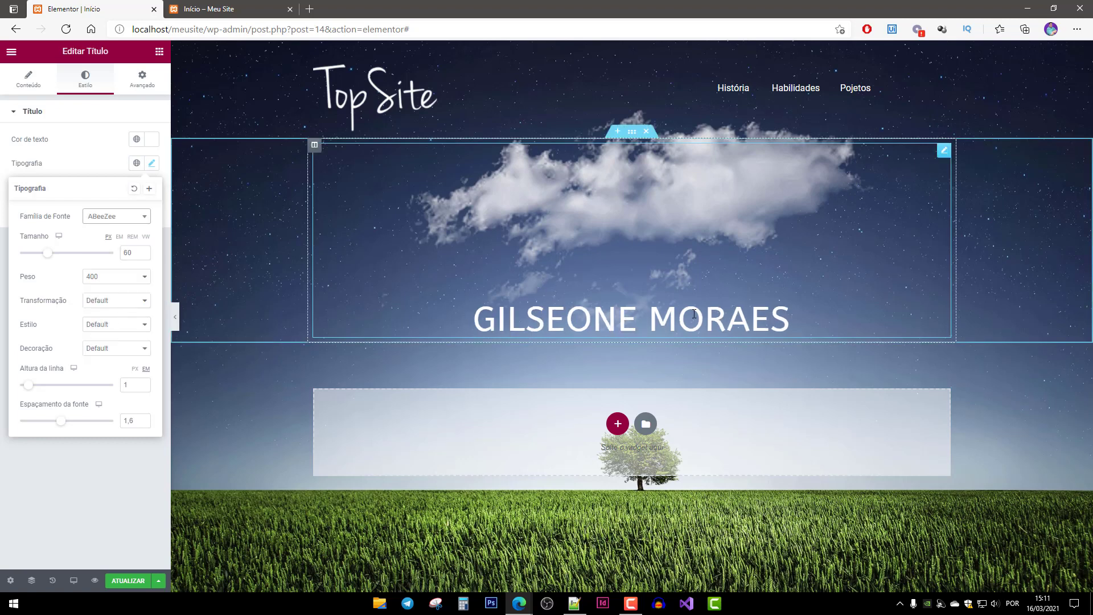
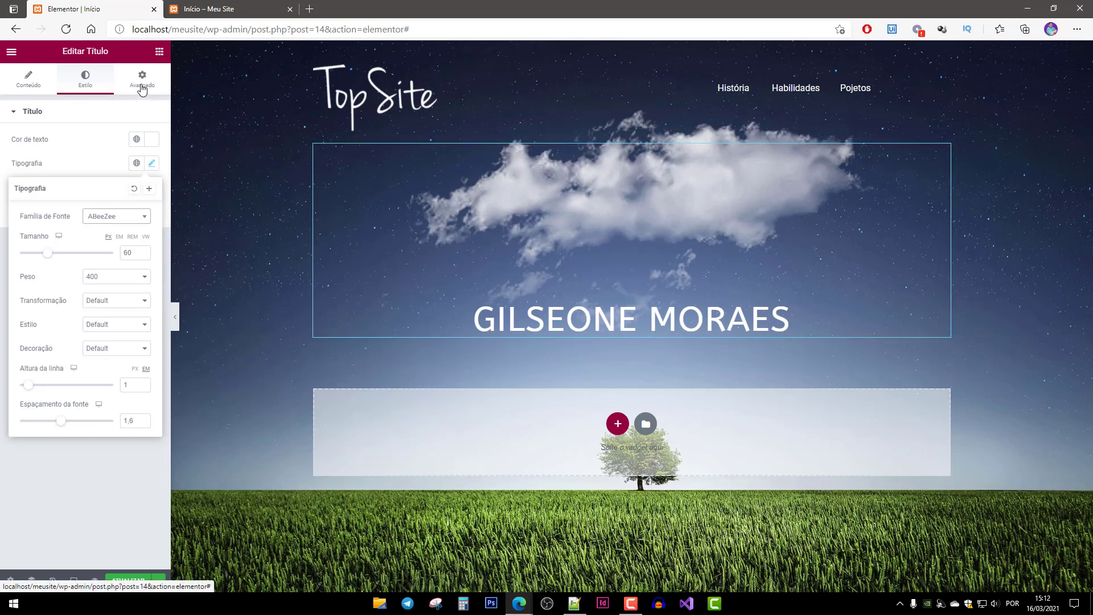
Return the Elementor panel to the Elementos widgets list.
left_click(160, 52)
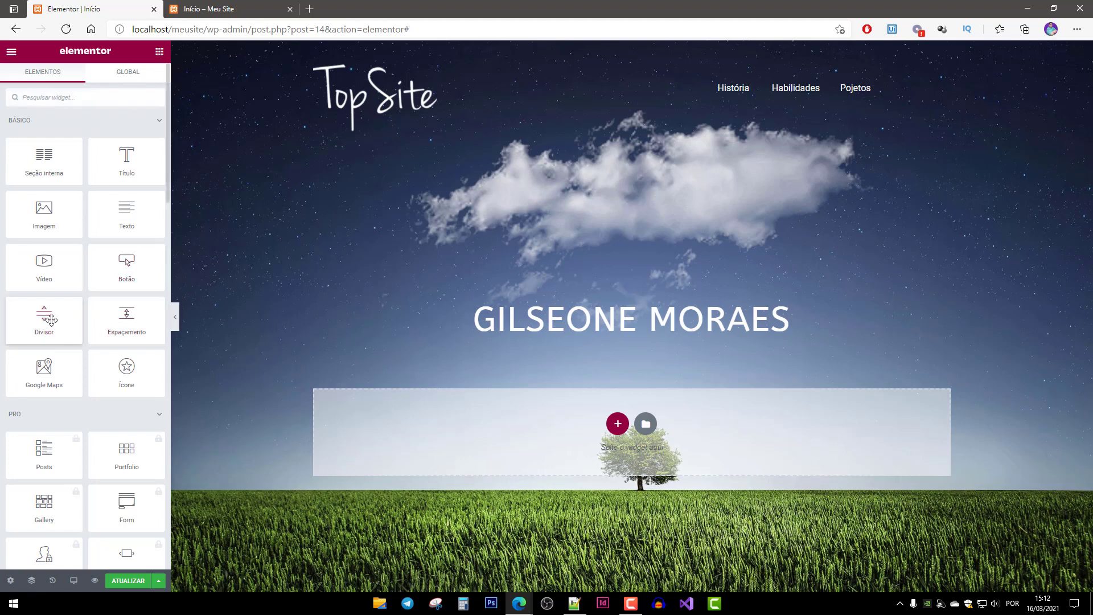
left_click_drag(44, 319, 501, 342)
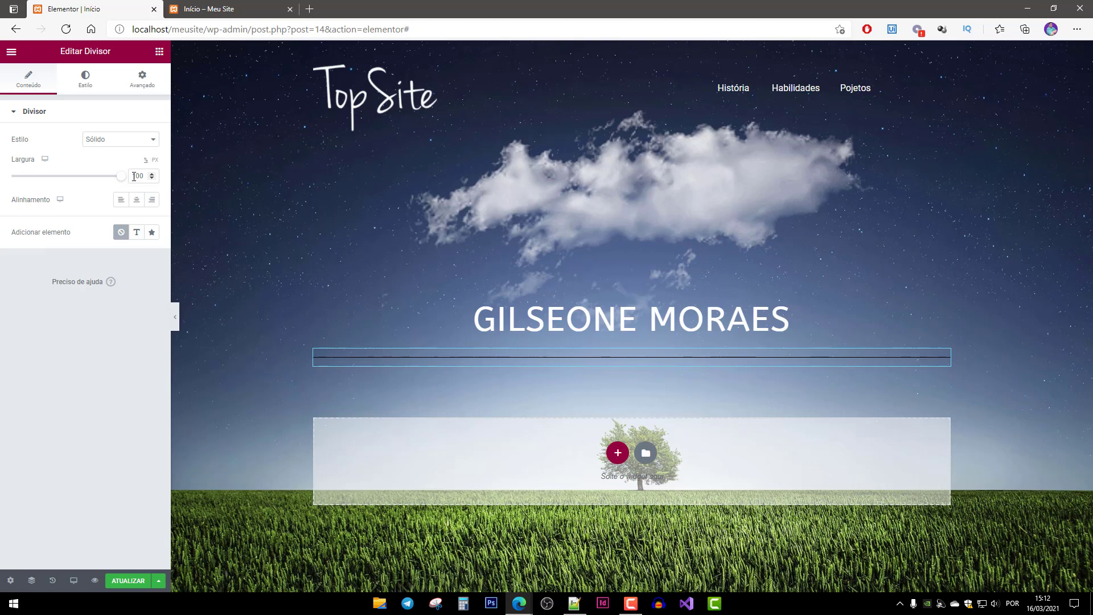
left_click_drag(122, 177, 94, 181)
left_click(137, 199)
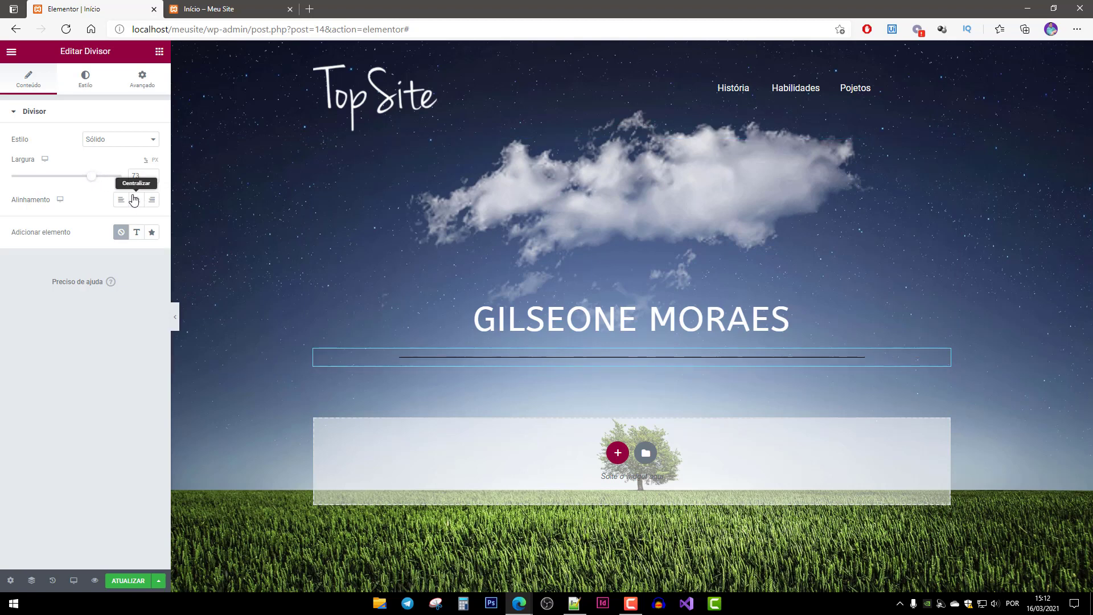
left_click_drag(92, 181, 64, 186)
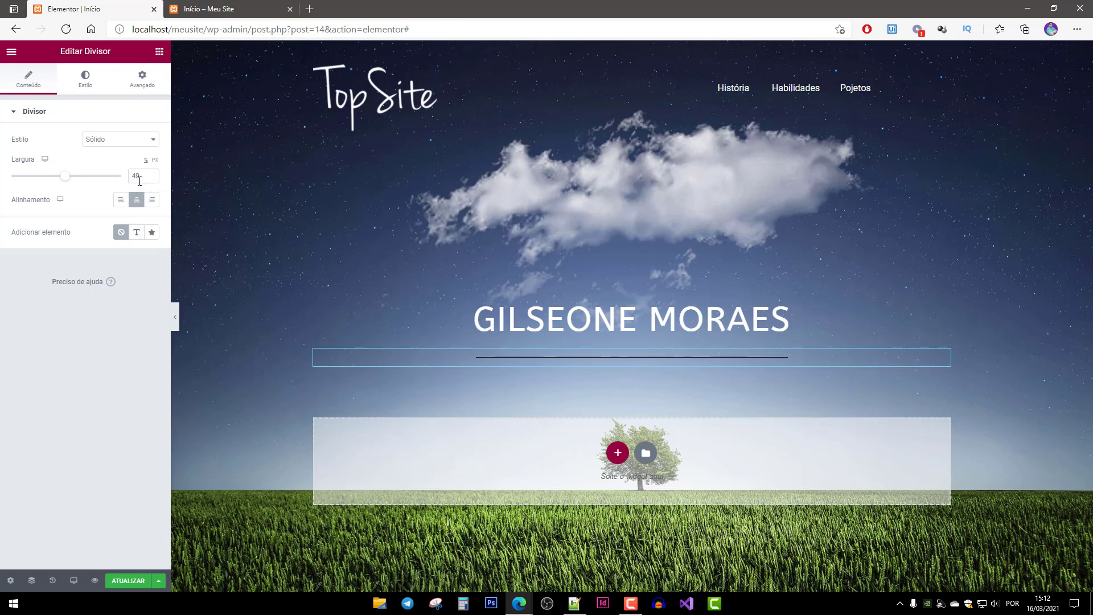
left_click_drag(143, 178, 117, 180)
Make the divider line white (#FFFFFF) and increase its spacing to 16.
left_click(82, 79)
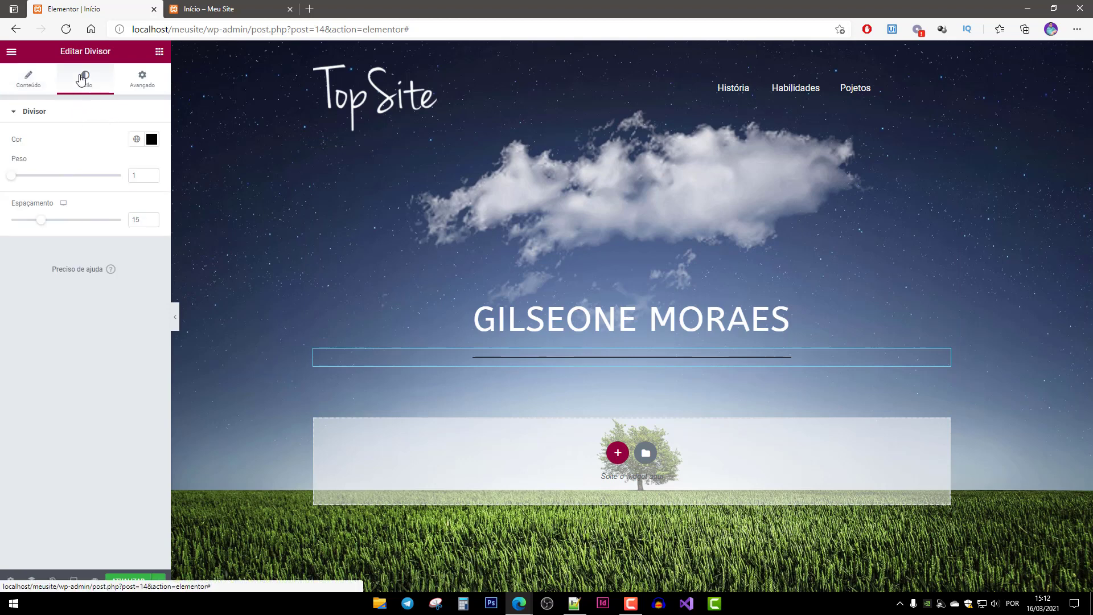
left_click(152, 139)
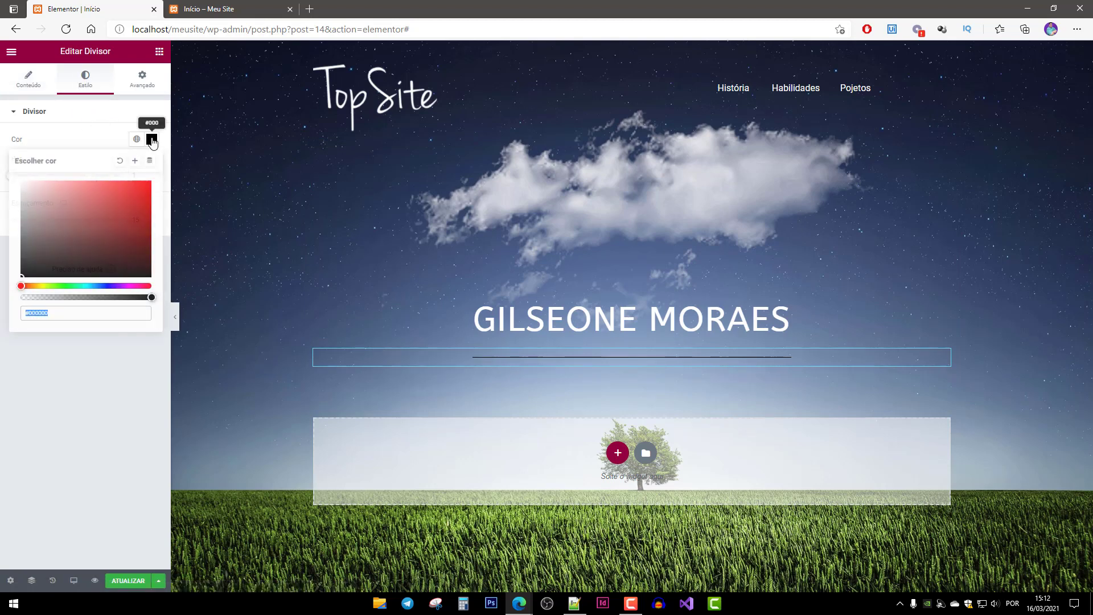
type("#FFFFFF")
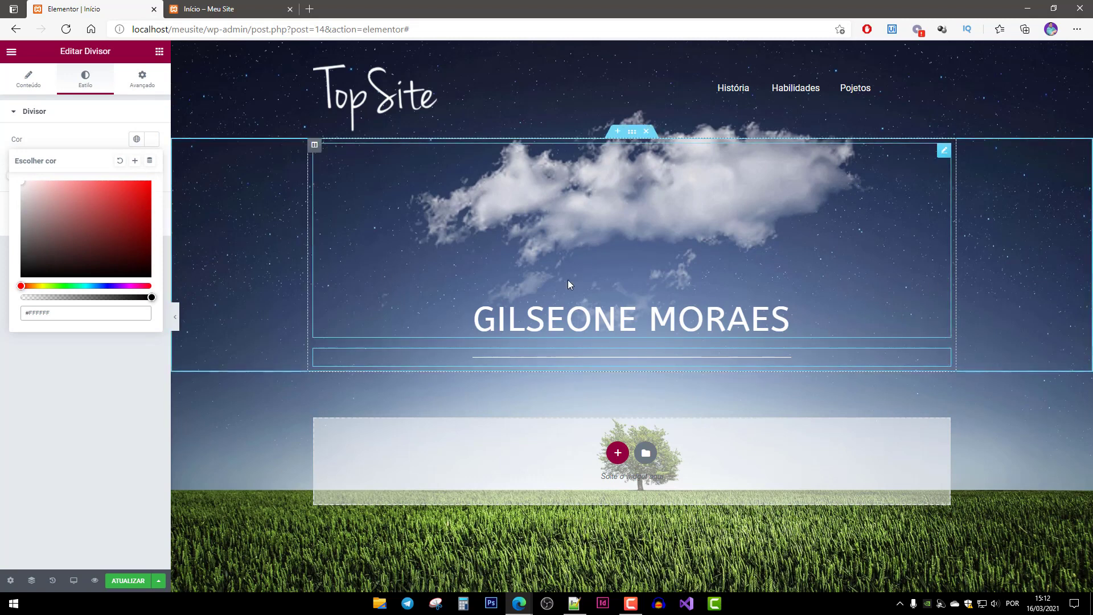
left_click(152, 140)
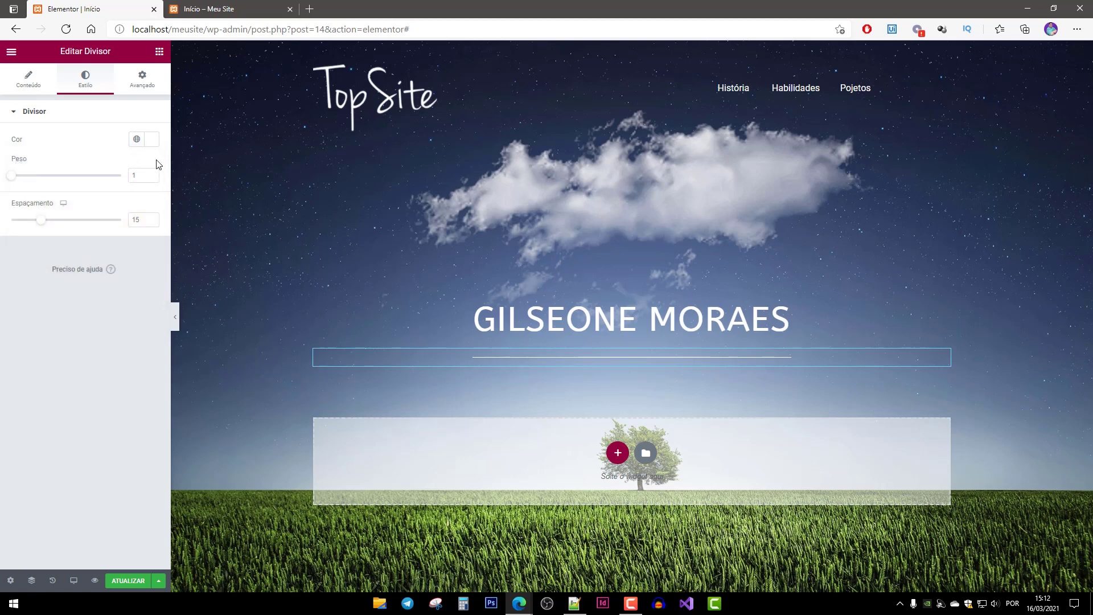
left_click_drag(42, 226, 45, 225)
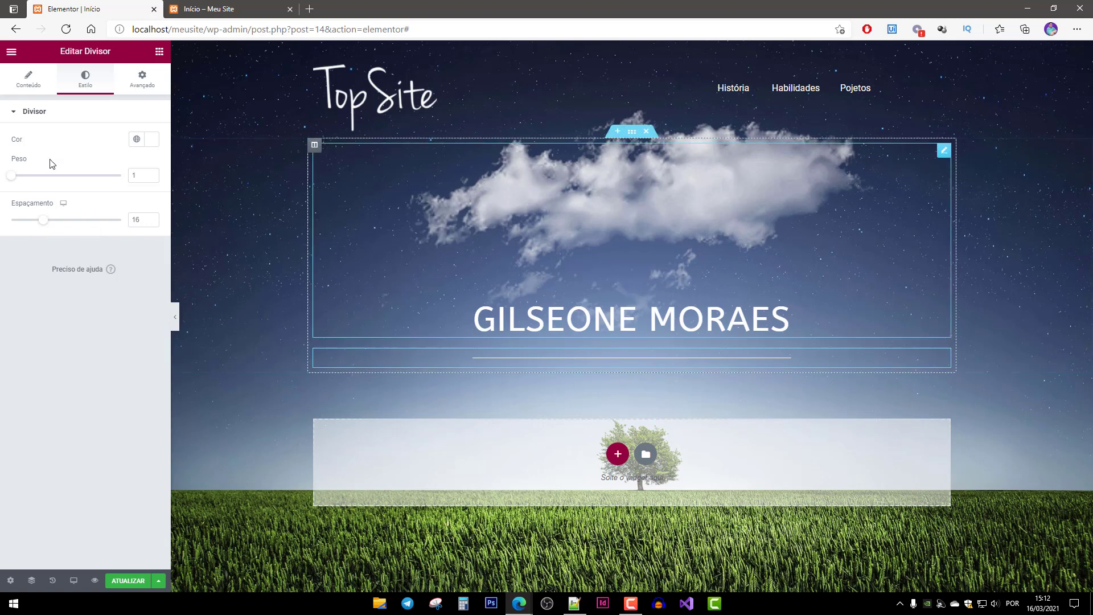
left_click(159, 53)
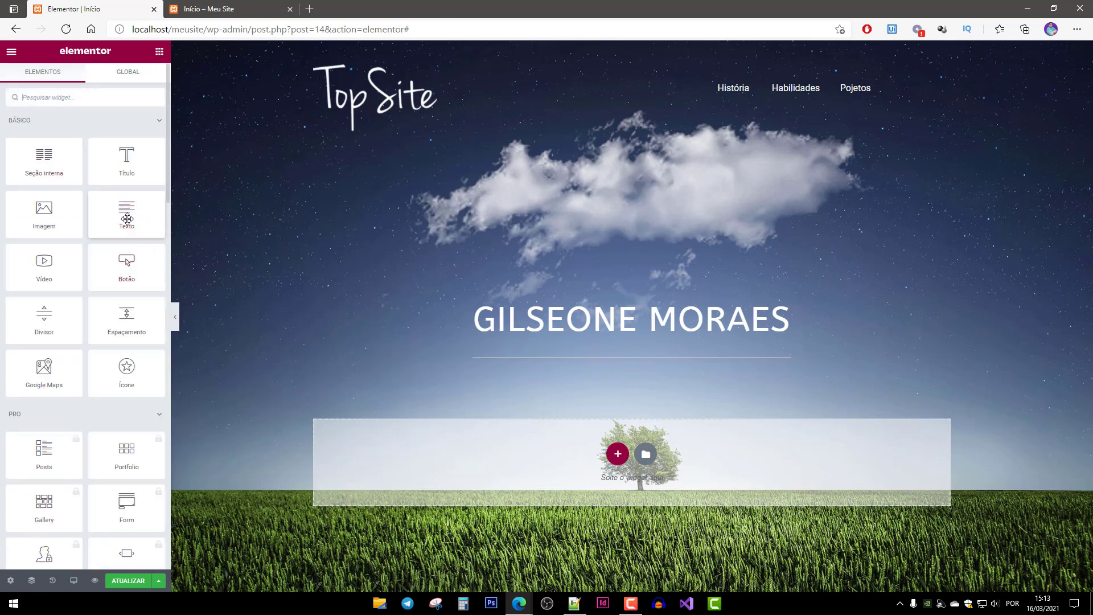
Add a Texto block below the divider reading 'MEU PRIMEIRO PORTFÓLIO PESSOAL'.
left_click_drag(125, 213, 600, 378)
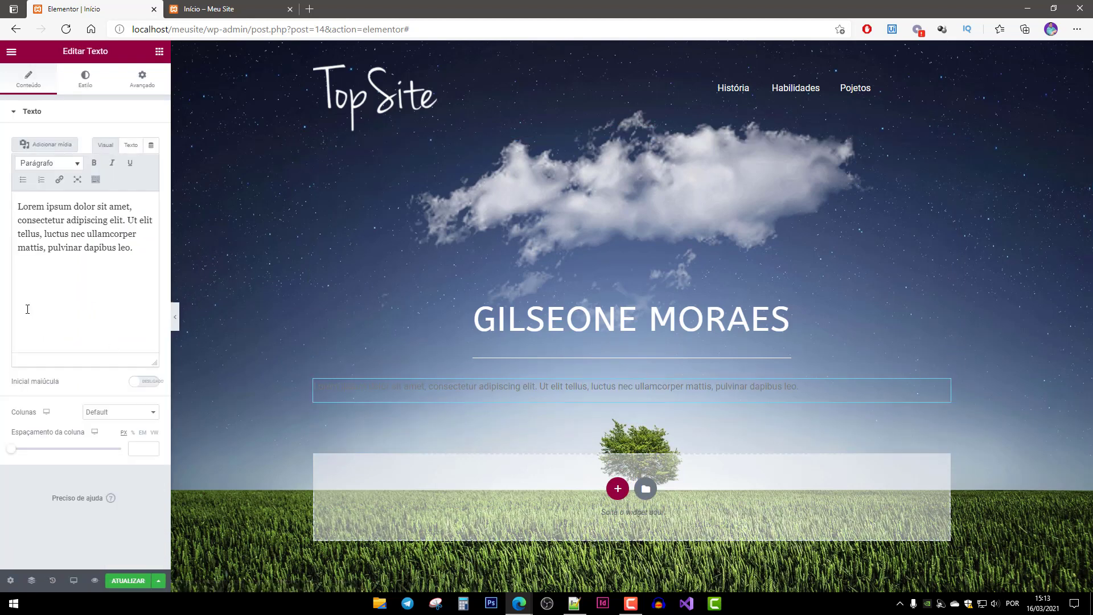
left_click(83, 239)
key("ctrl+a")
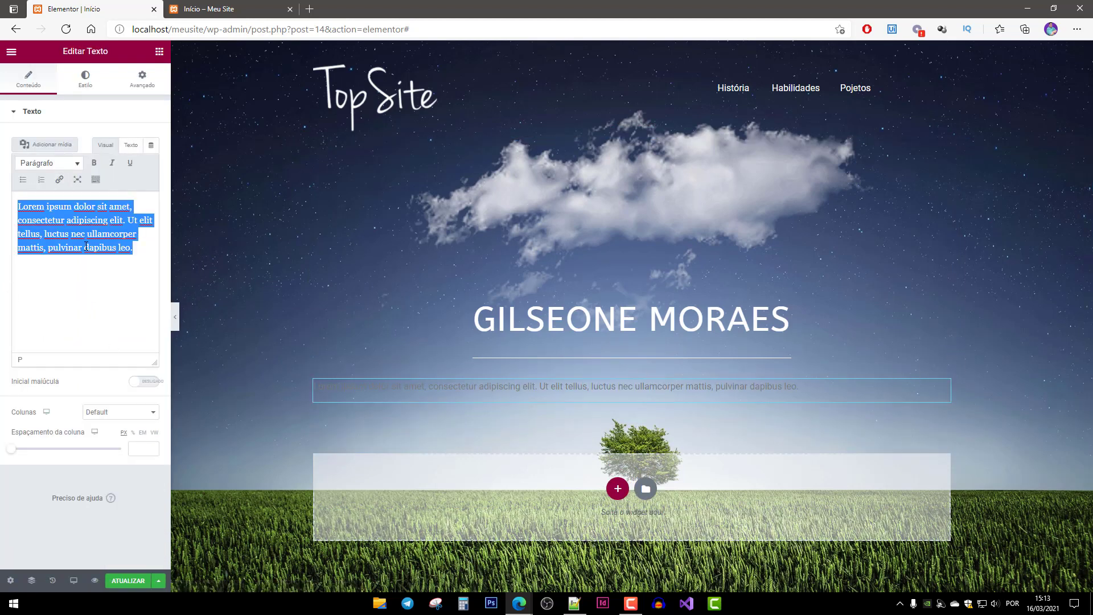
type("MEU PRIMEIRO PORTFÓLIO PESSOAL")
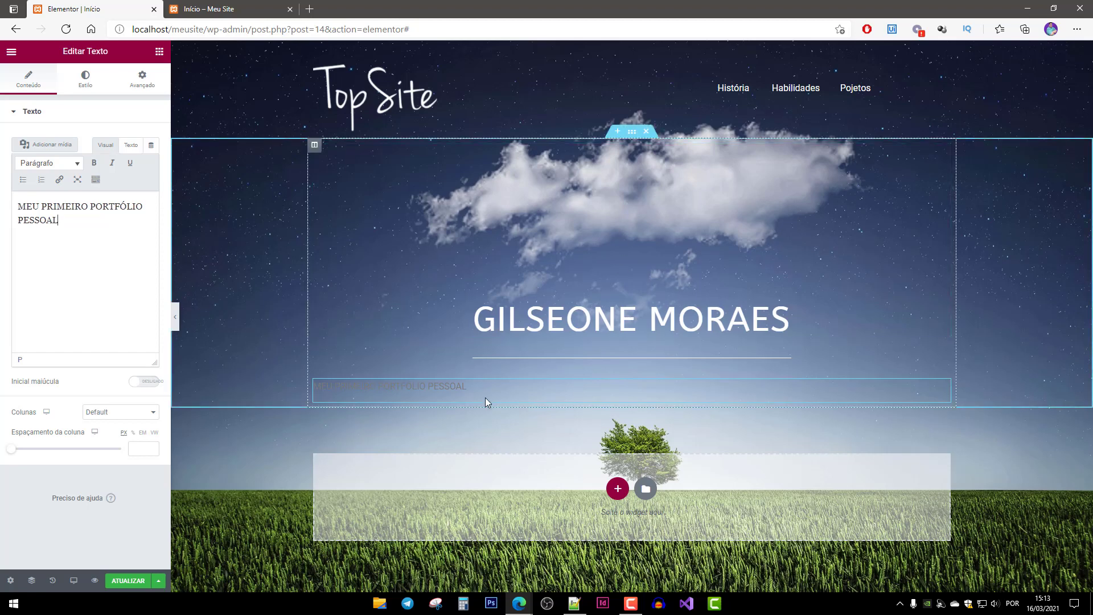
left_click(86, 81)
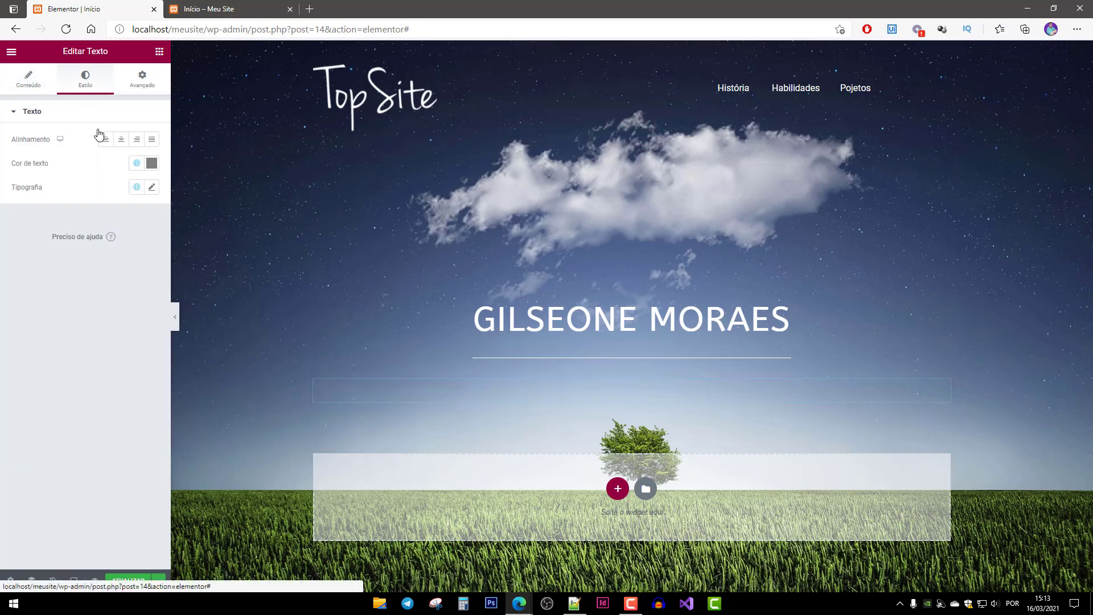
Centre the subtitle and set its text colour to white #FFFFFF.
left_click(122, 139)
left_click(152, 163)
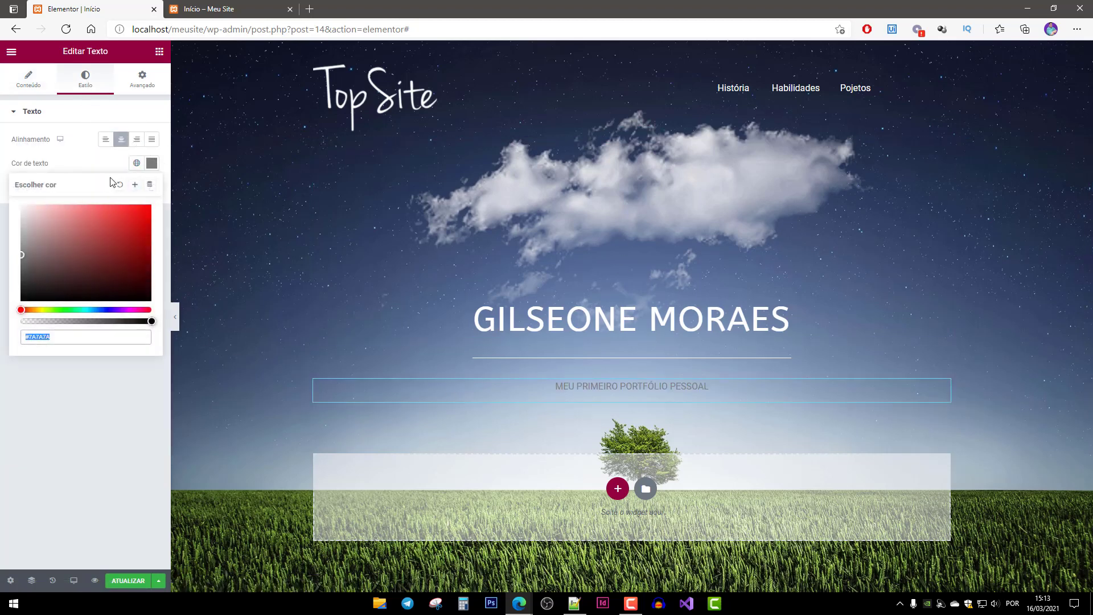
left_click_drag(67, 237, 43, 180)
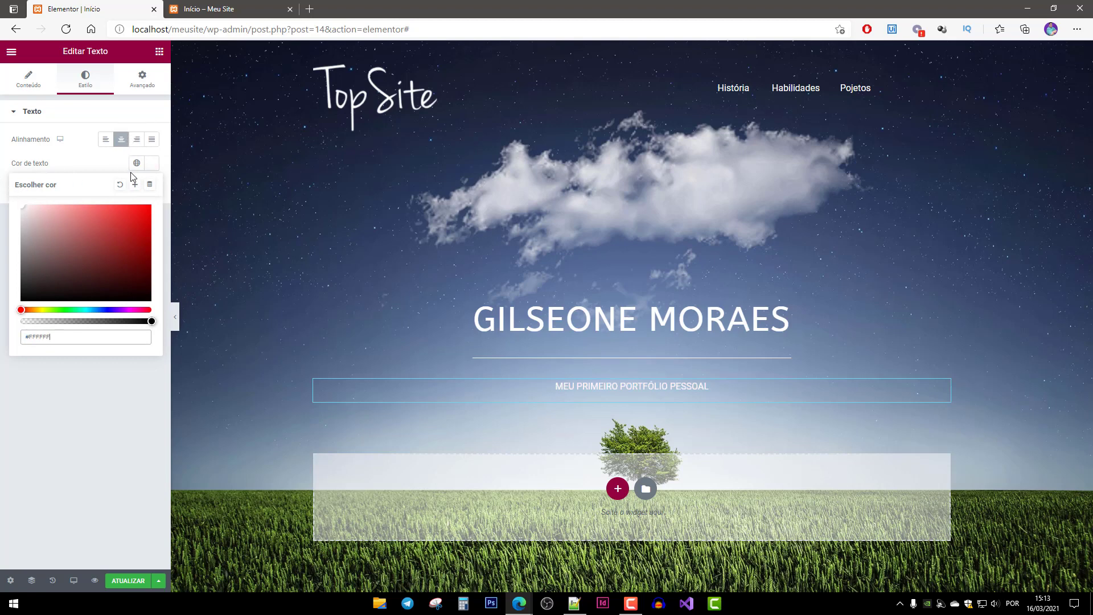
left_click(82, 166)
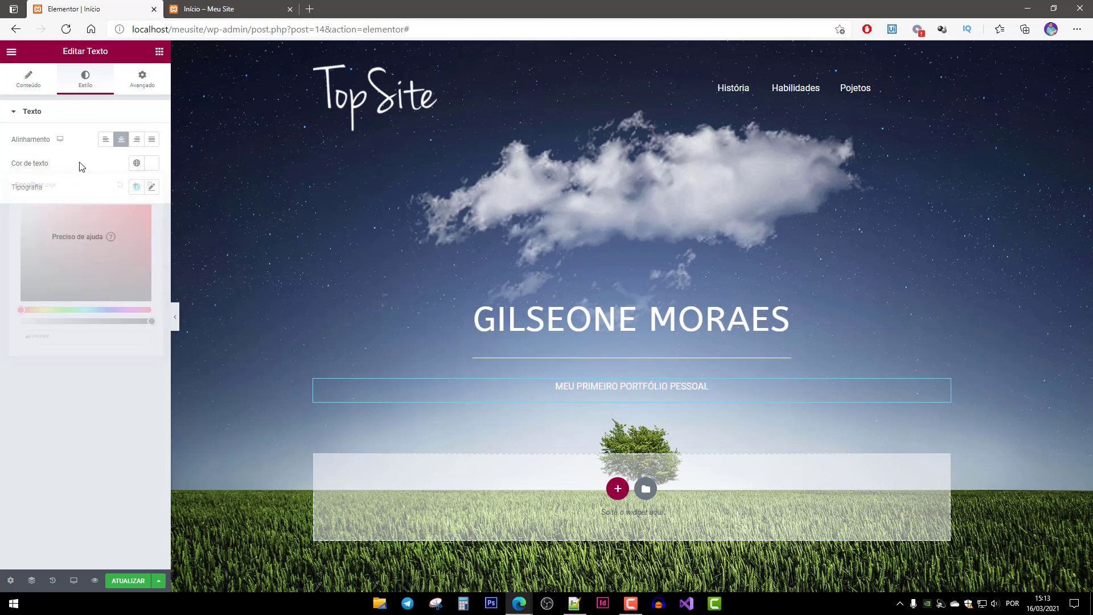
Set the subtitle's font weight to 500 and size to 22.
left_click(151, 188)
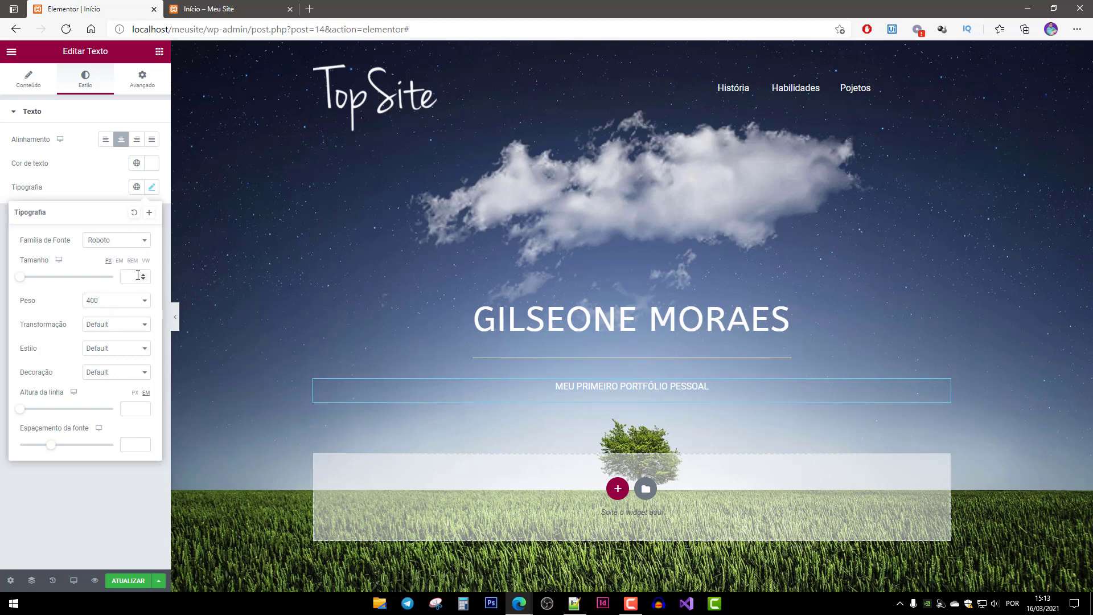
left_click(133, 302)
left_click(102, 348)
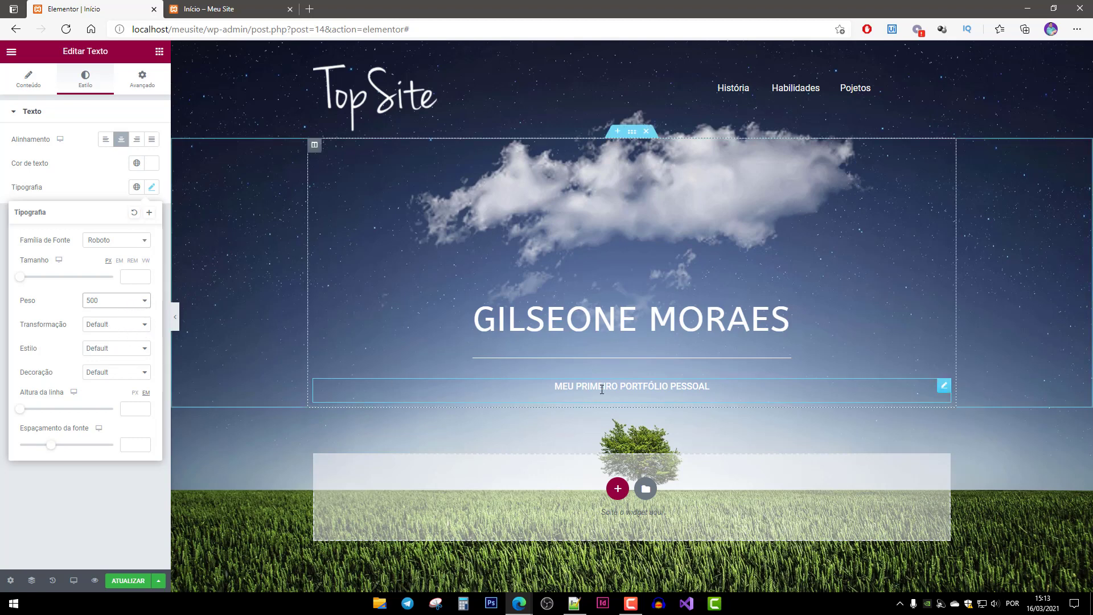
left_click_drag(22, 279, 31, 283)
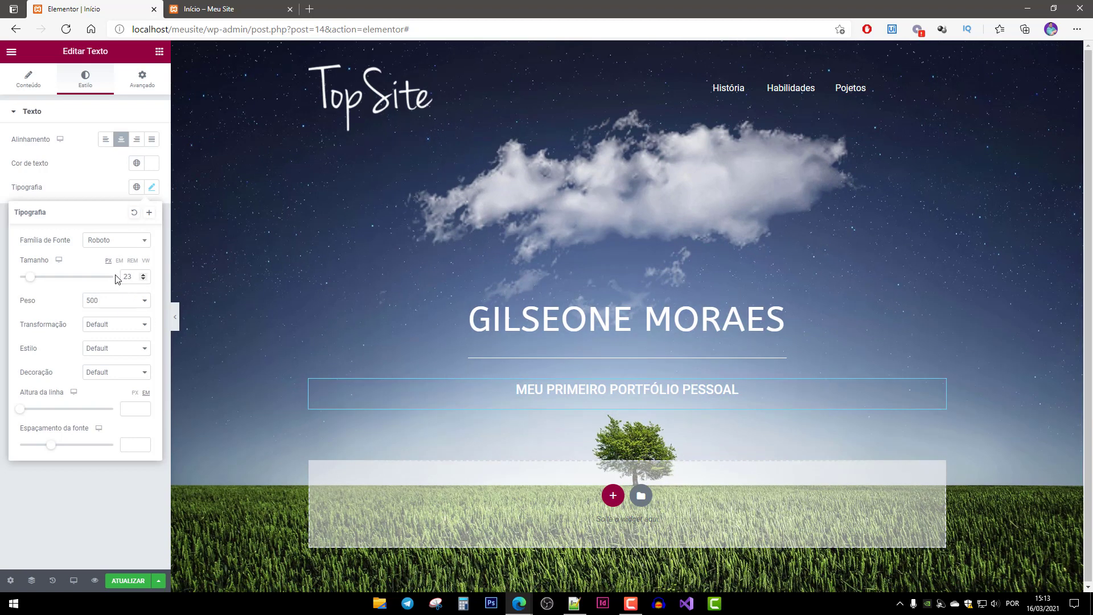
type("22")
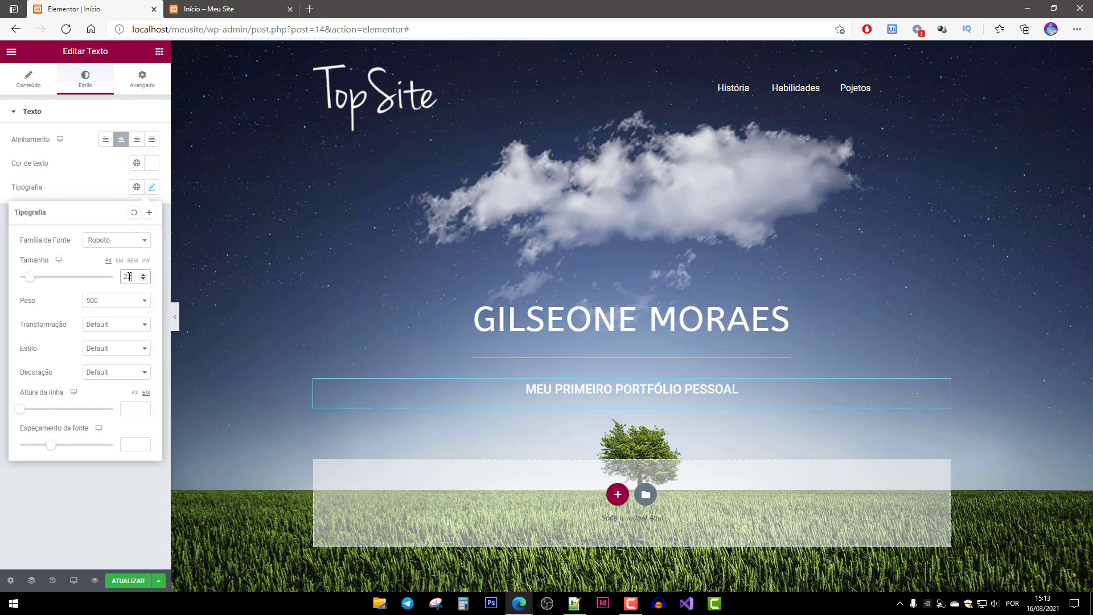
Give the subtitle 0.5 line height and 0.8 letter spacing, keeping style and decoration Default.
left_click(119, 350)
left_click(120, 349)
left_click(108, 374)
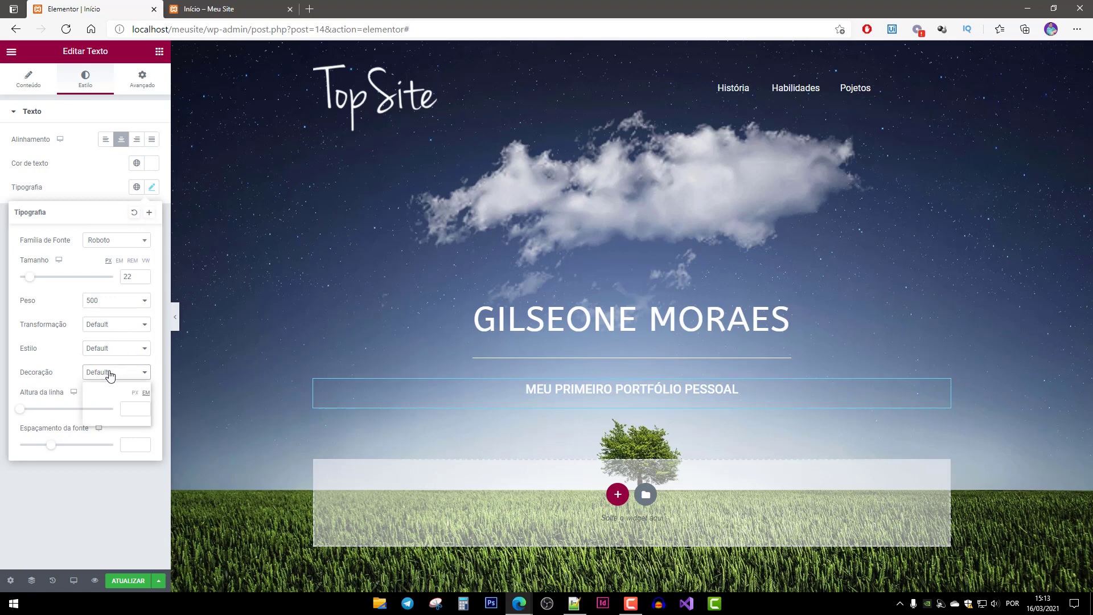
left_click(110, 374)
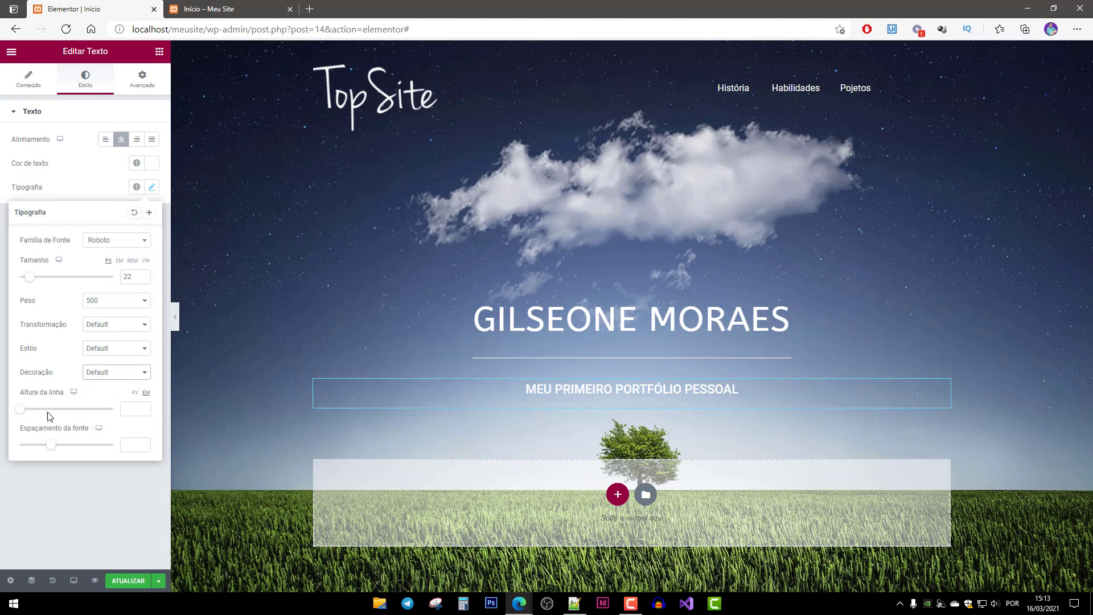
mouse_move(20, 415)
left_mouse_down()
mouse_move(38, 414)
mouse_move(27, 416)
left_mouse_up()
left_click_drag(135, 413, 91, 412)
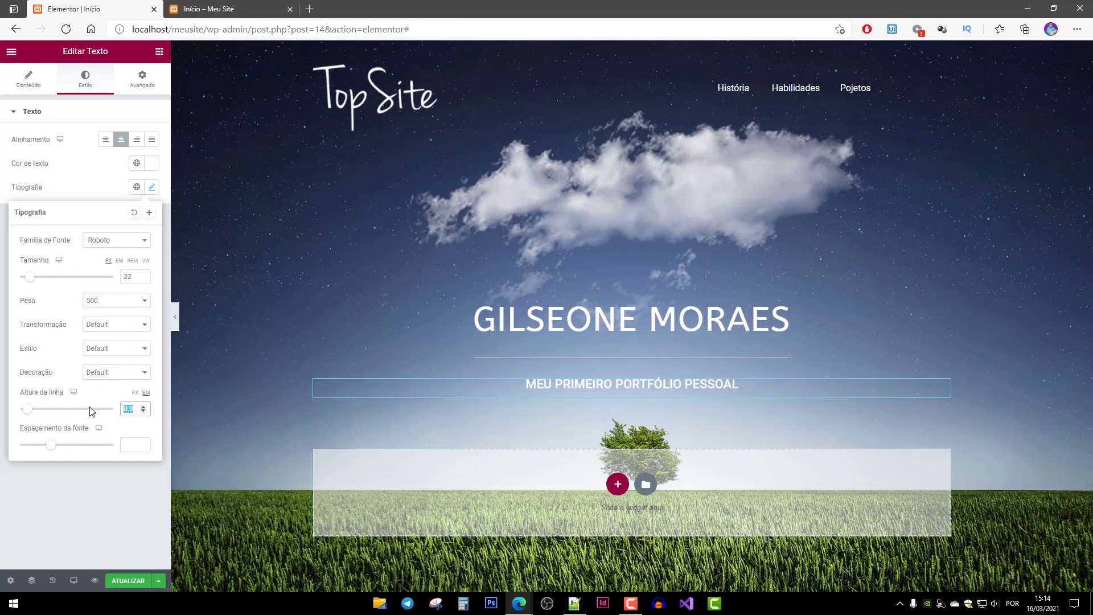
type("0,5")
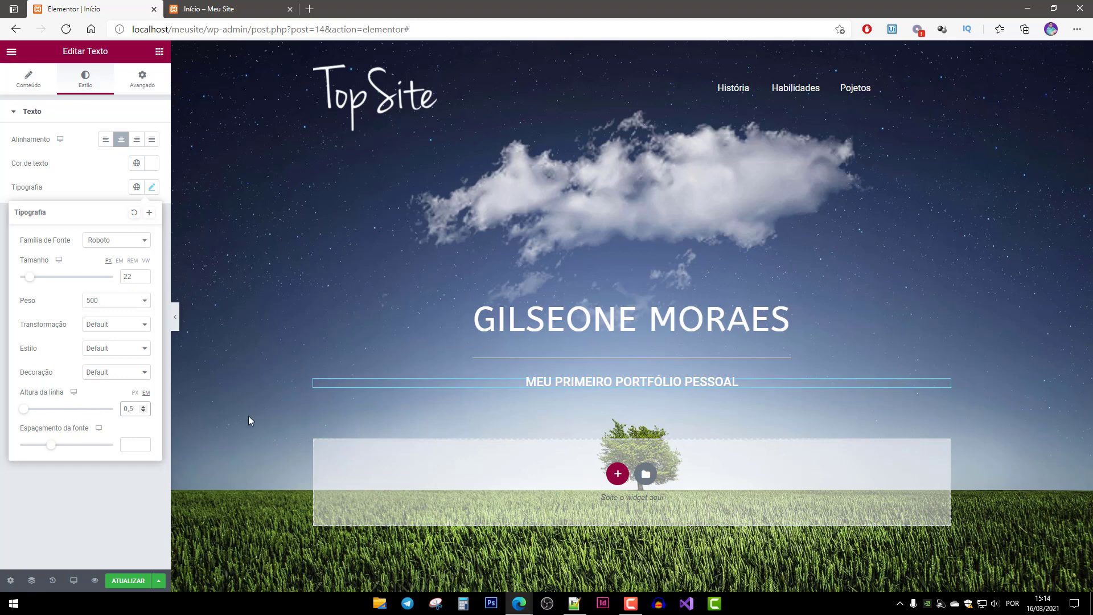
left_click_drag(52, 451, 57, 450)
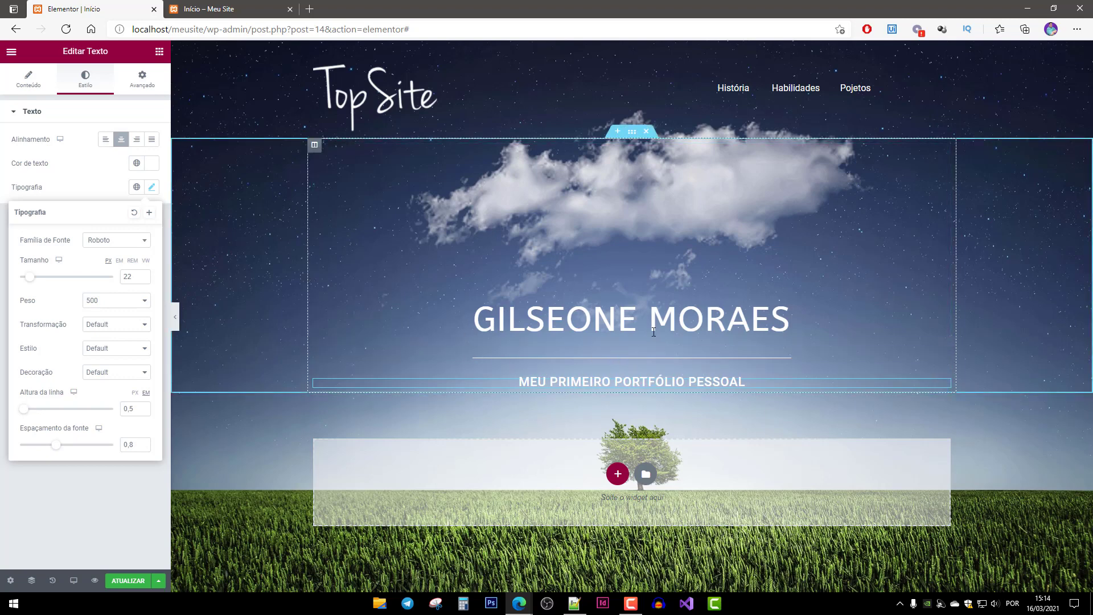
left_click(675, 360)
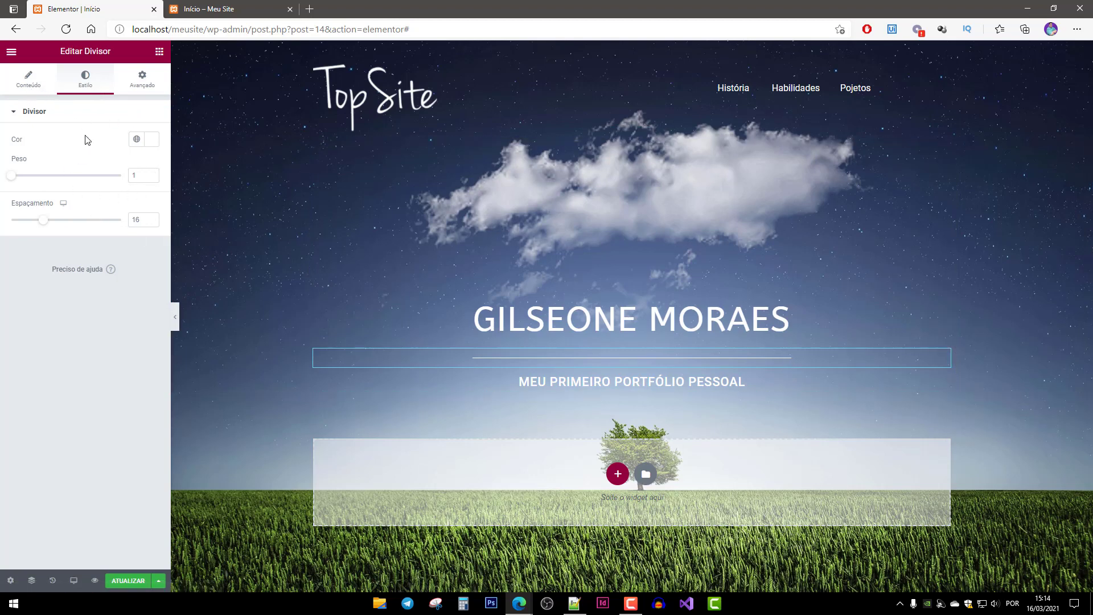
Reduce the divider's spacing to 2, save the page and reload the live site.
left_click_drag(44, 223, 4, 222)
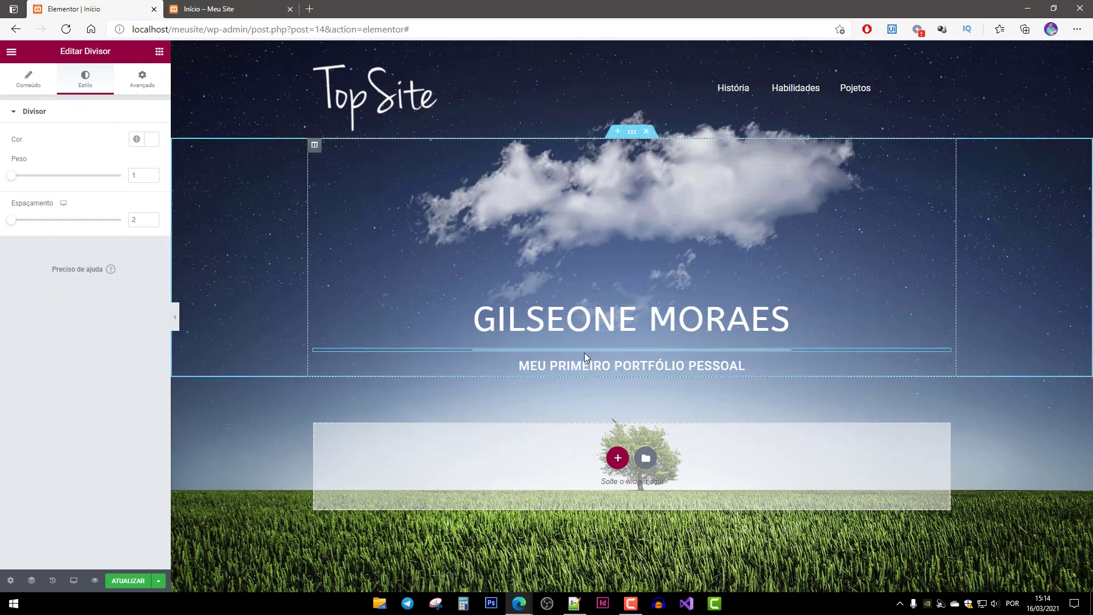
left_click(129, 581)
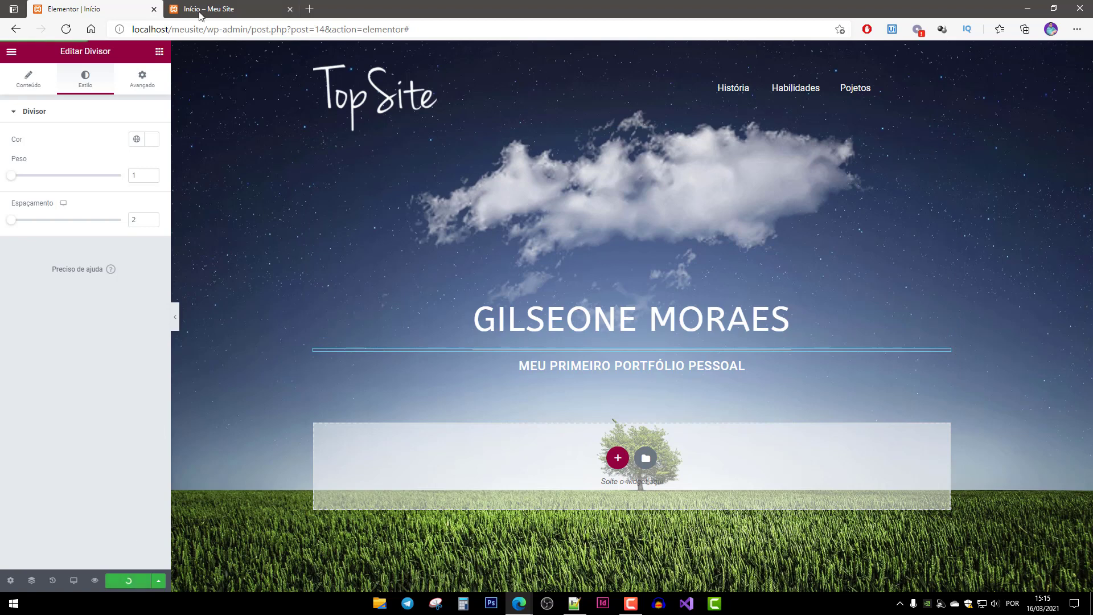
left_click(241, 12)
key("F5")
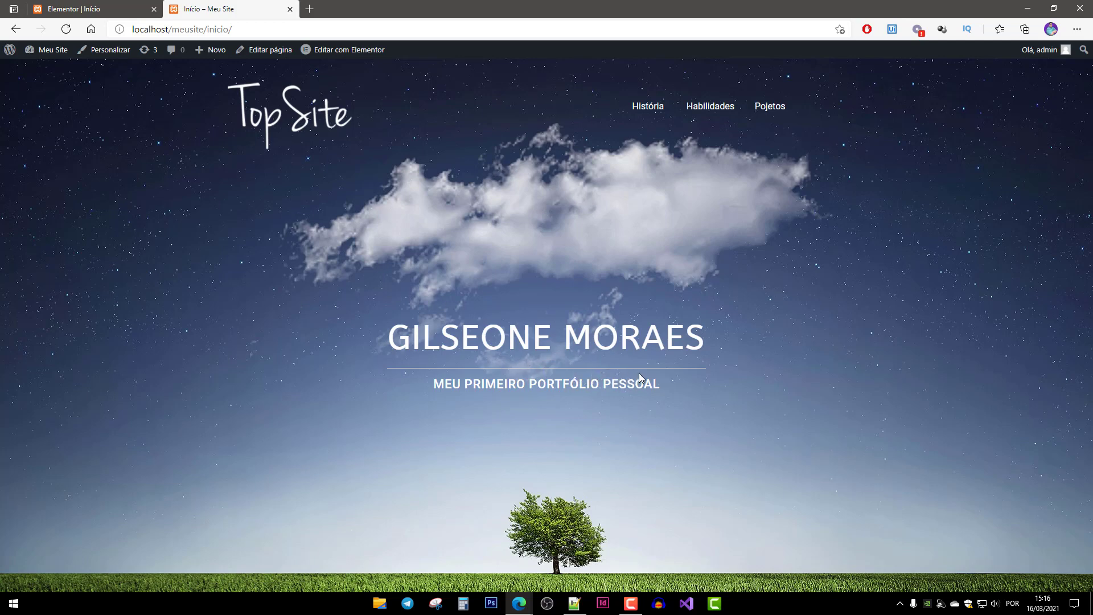
left_click(66, 9)
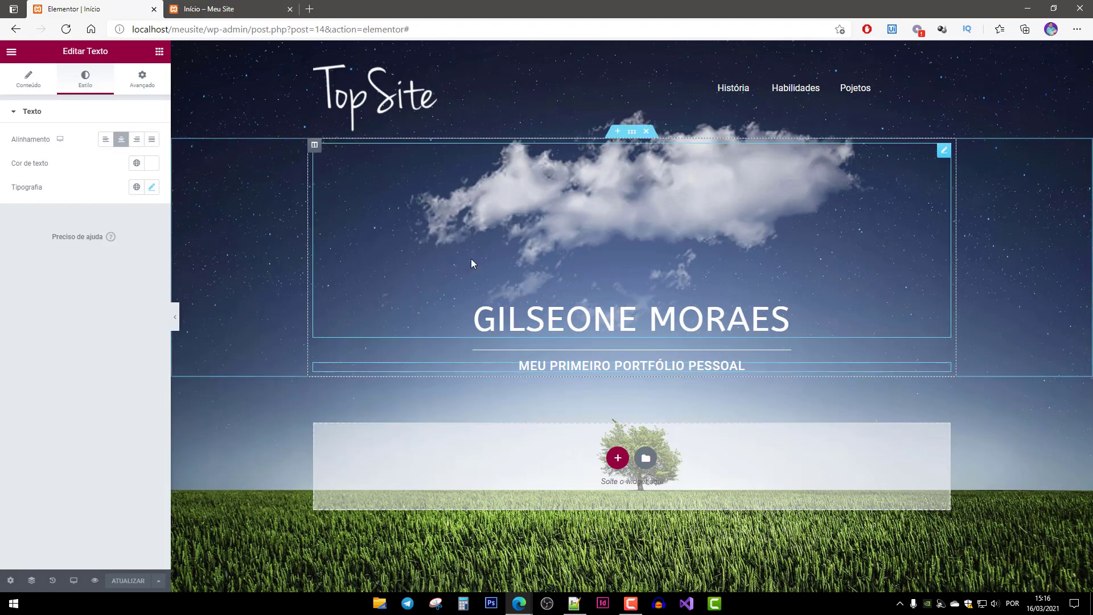
Set the divider weight to 2, save, and check it on the live Início page.
left_click(543, 350)
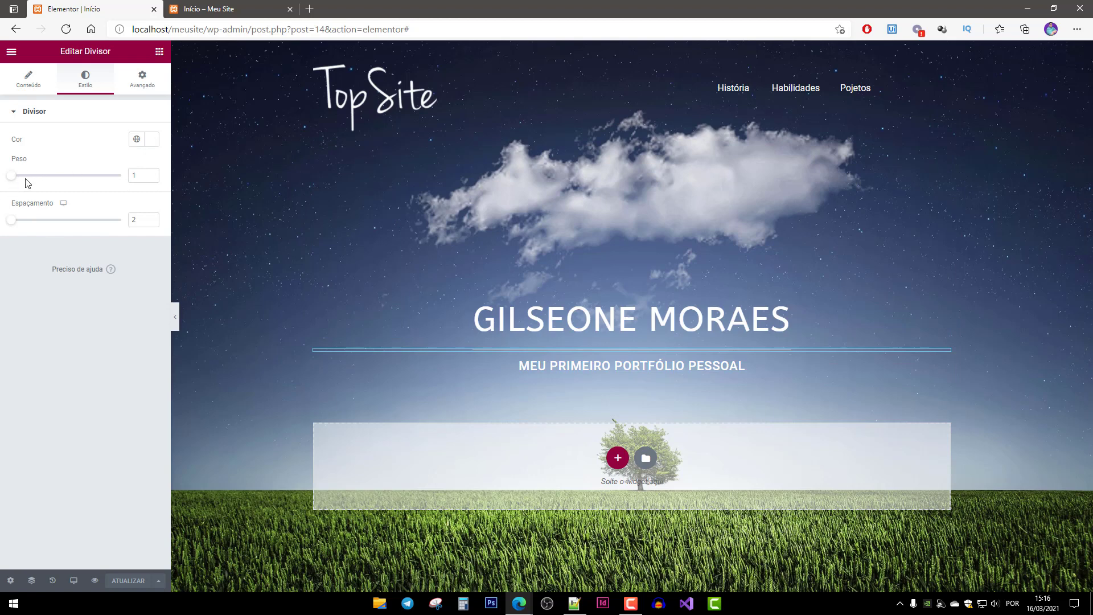
left_click_drag(14, 179, 82, 181)
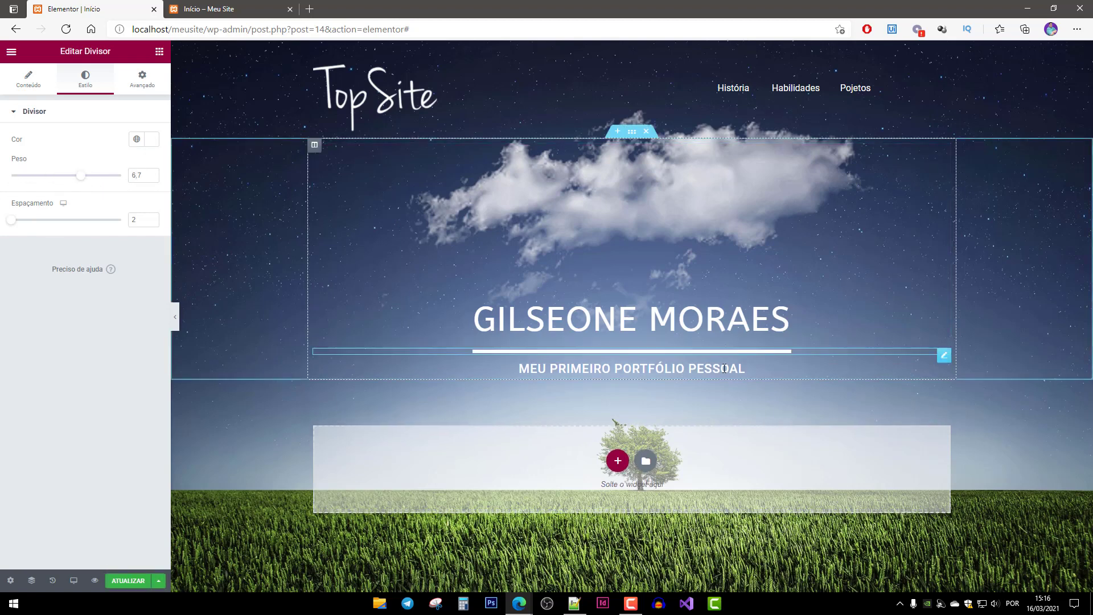
double_click(145, 176)
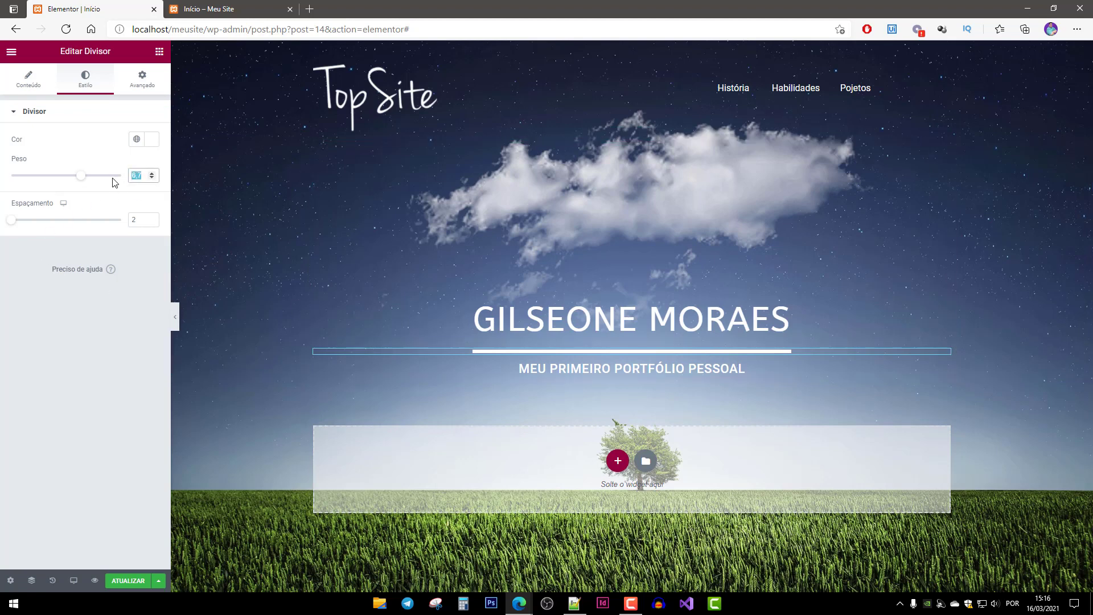
type("2")
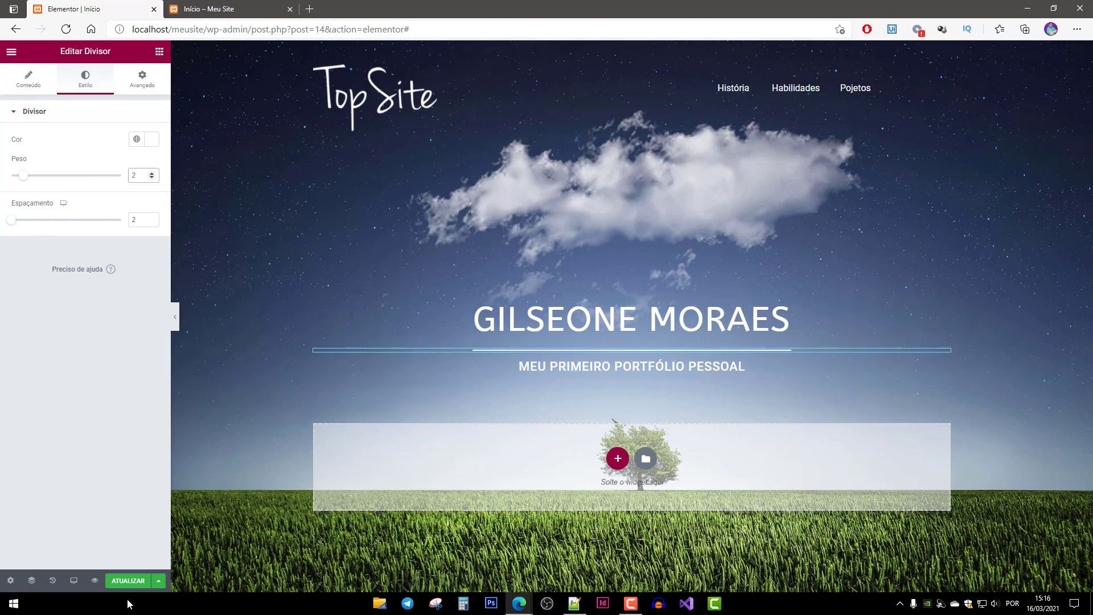
left_click(125, 584)
left_click(211, 12)
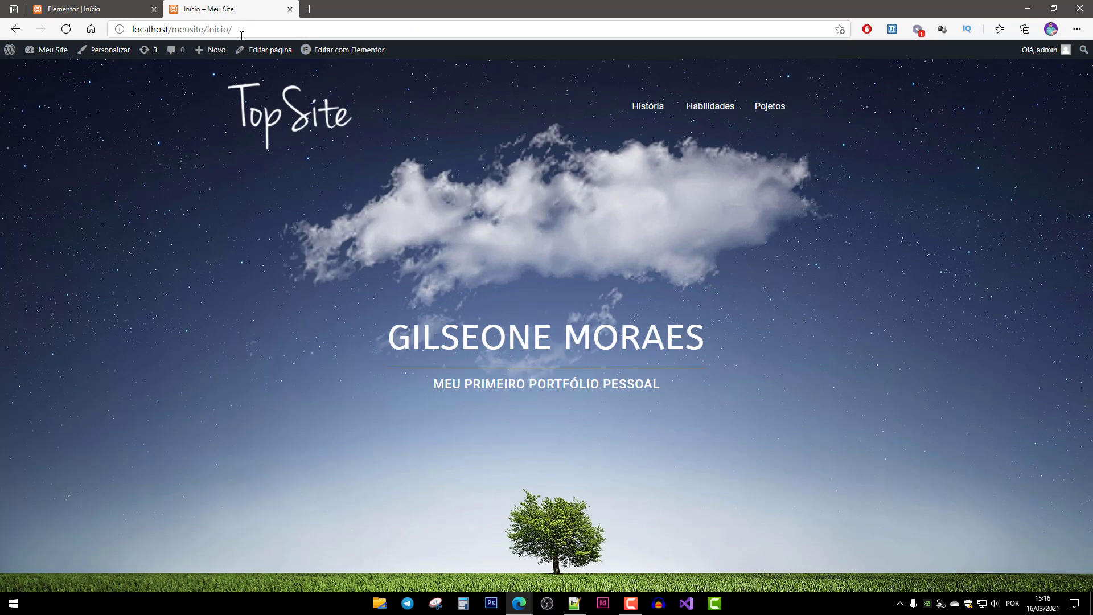
key("F5")
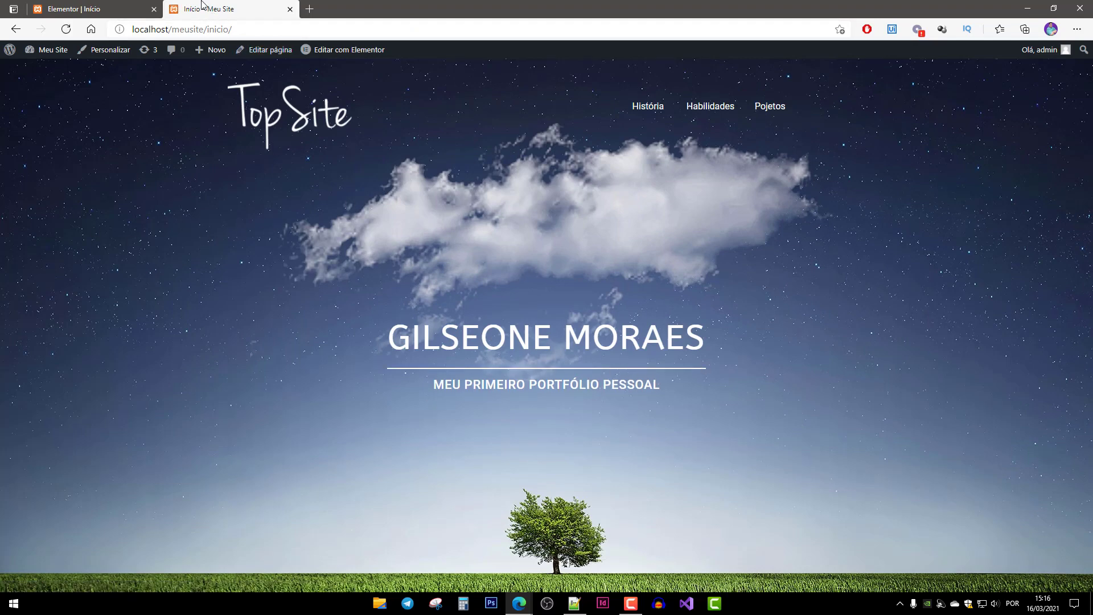
left_click(107, 10)
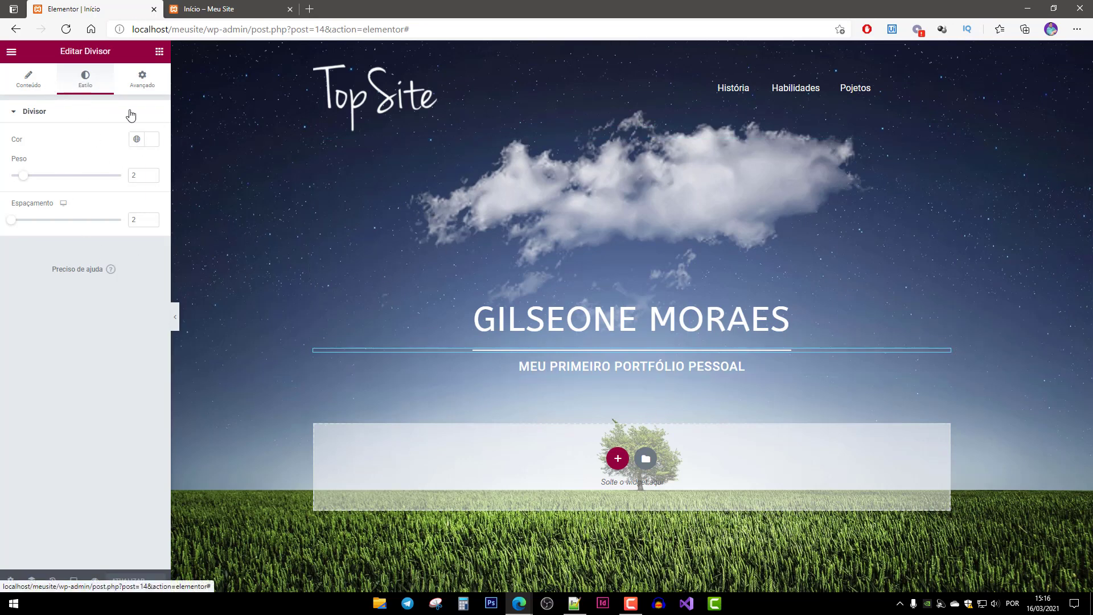
Add a Botão widget below the subtitle and centre it.
left_click(159, 51)
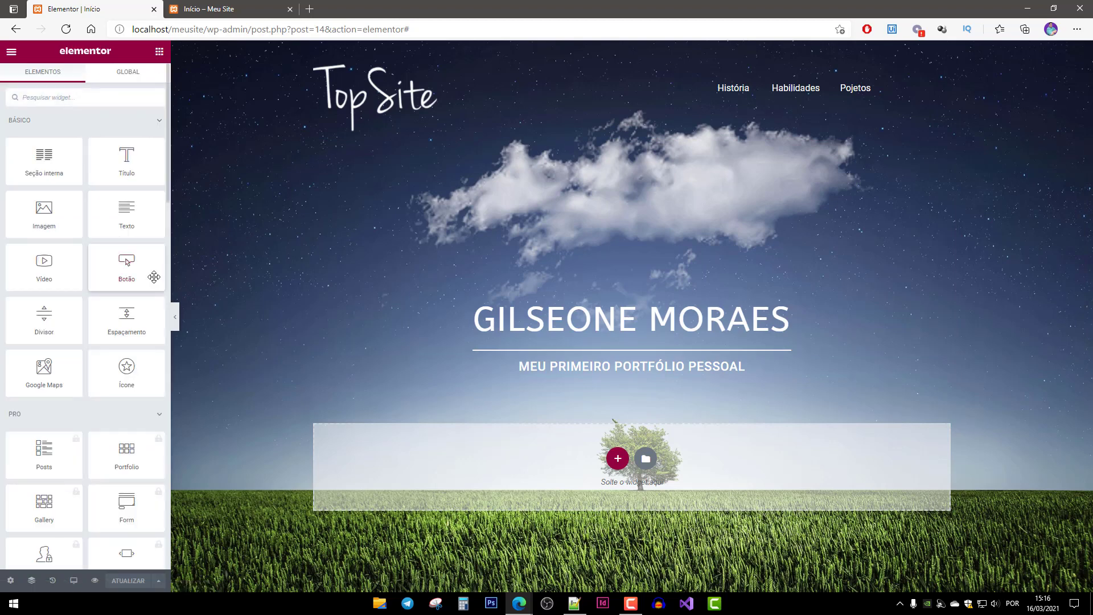
left_click_drag(128, 265, 643, 372)
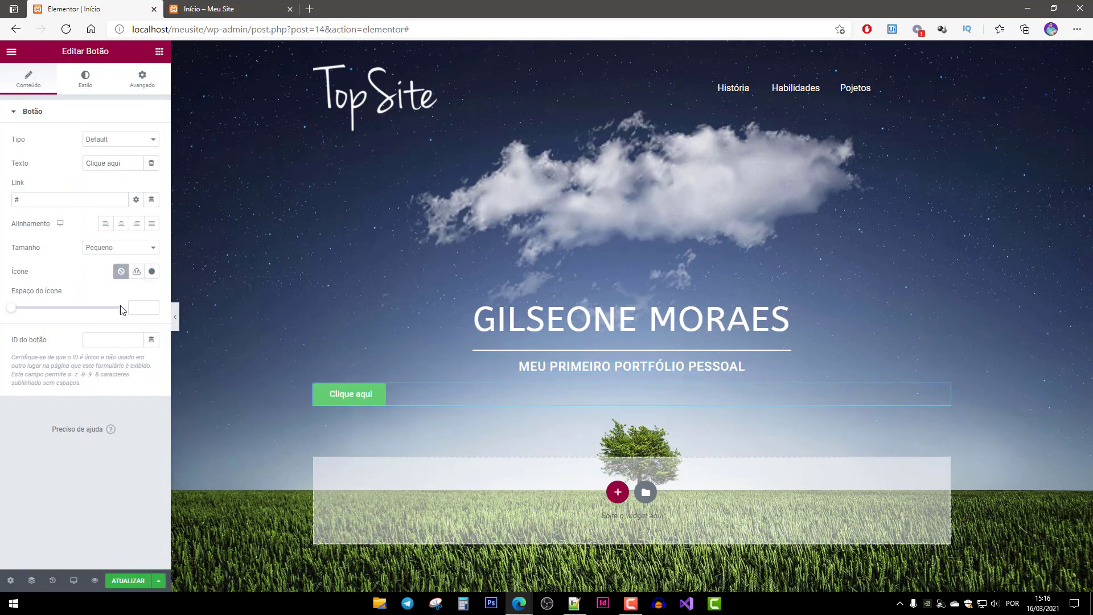
left_click(121, 224)
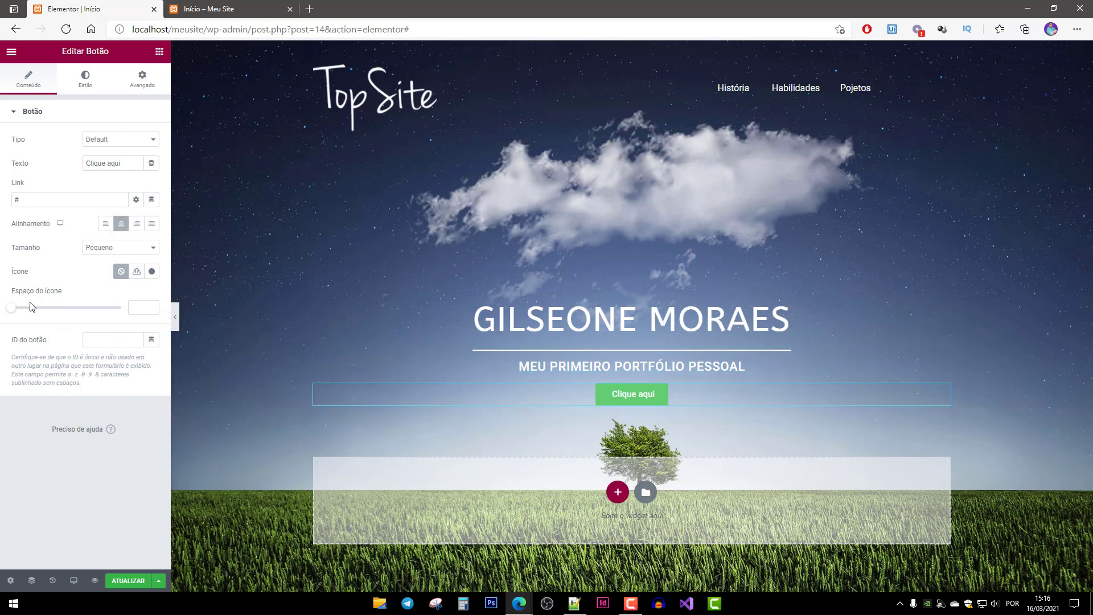
left_click(74, 86)
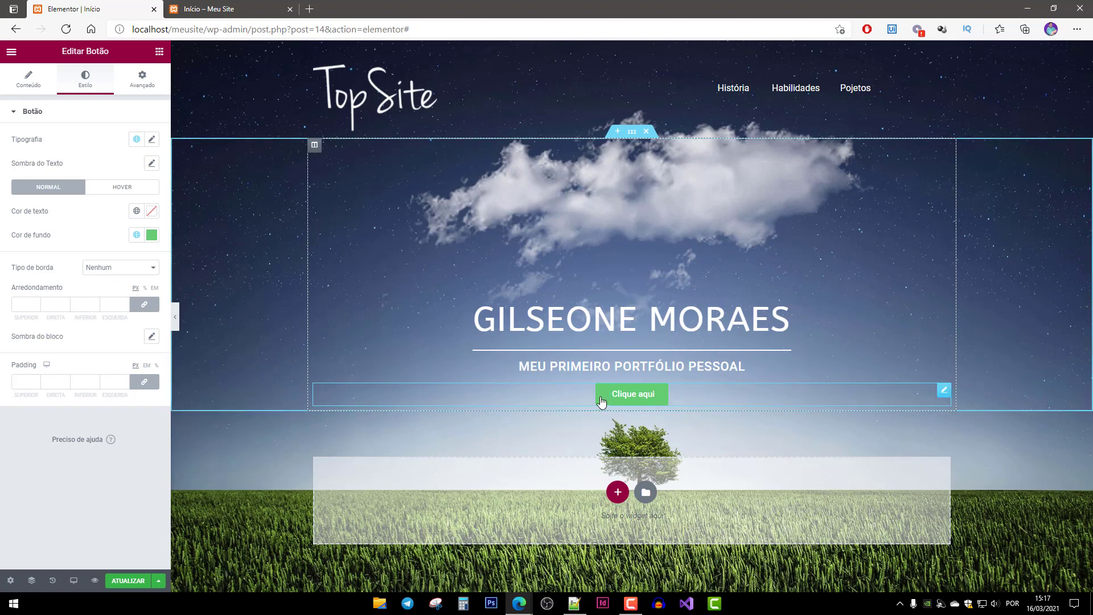
Unlink the button's margins and set its top margin to 50.
left_click(142, 79)
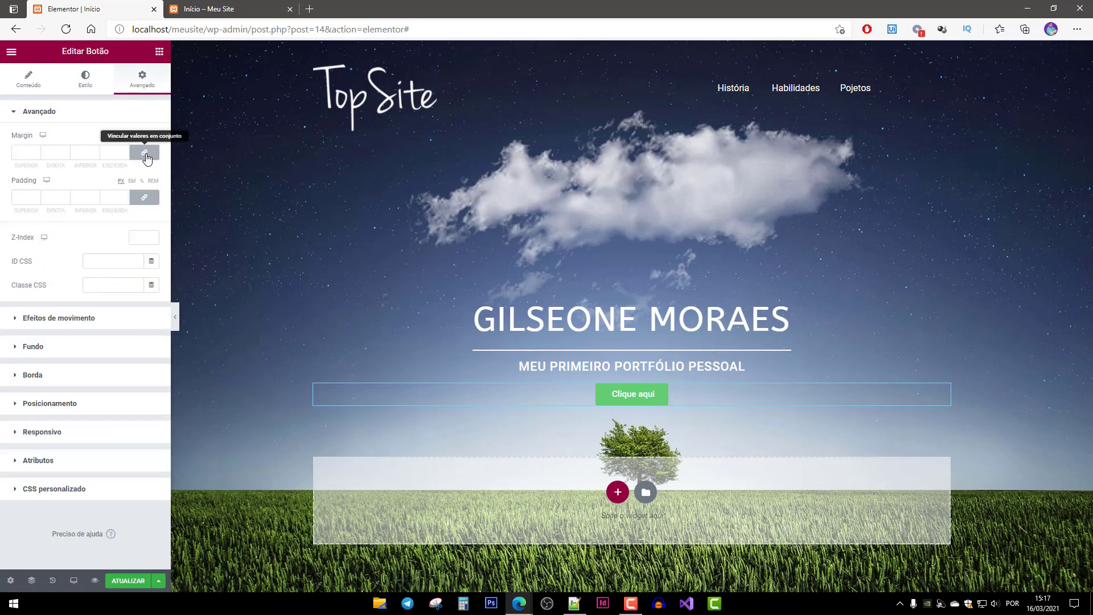
left_click(145, 155)
double_click(17, 153)
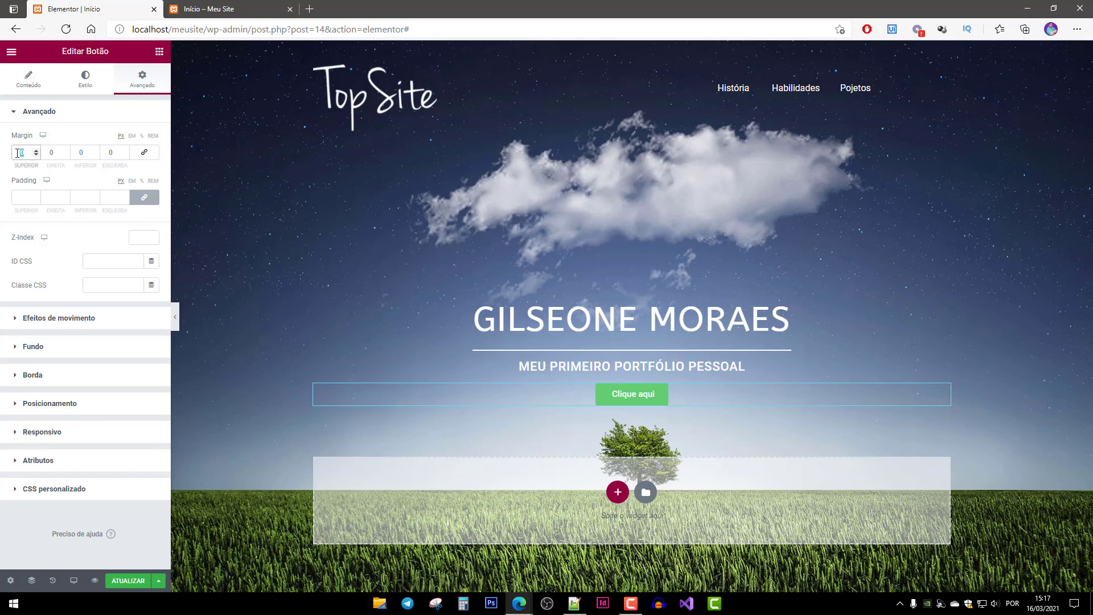
type("50")
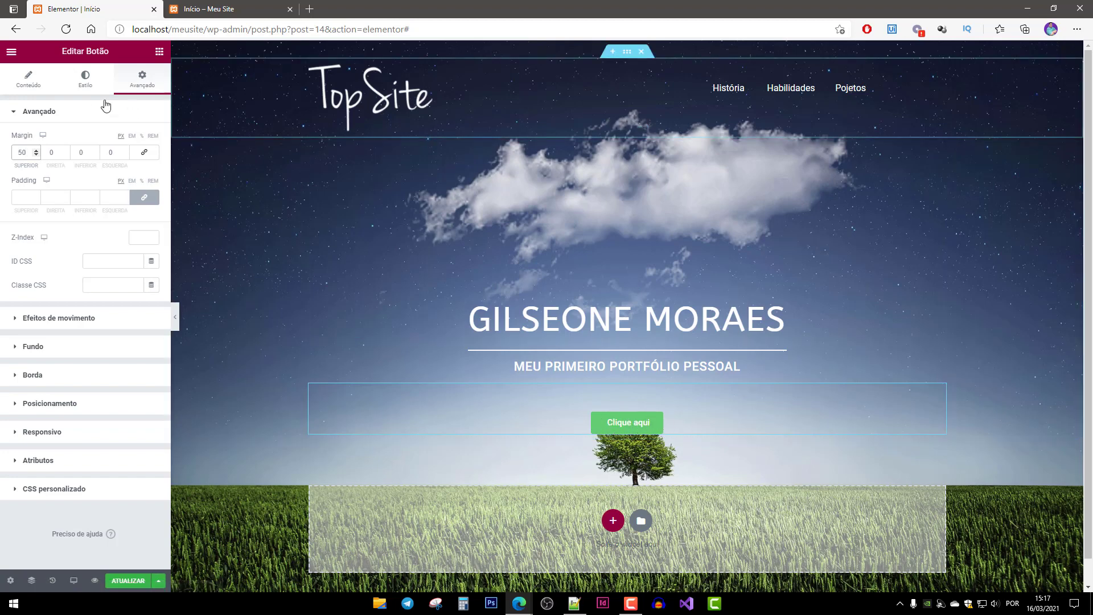
left_click(95, 87)
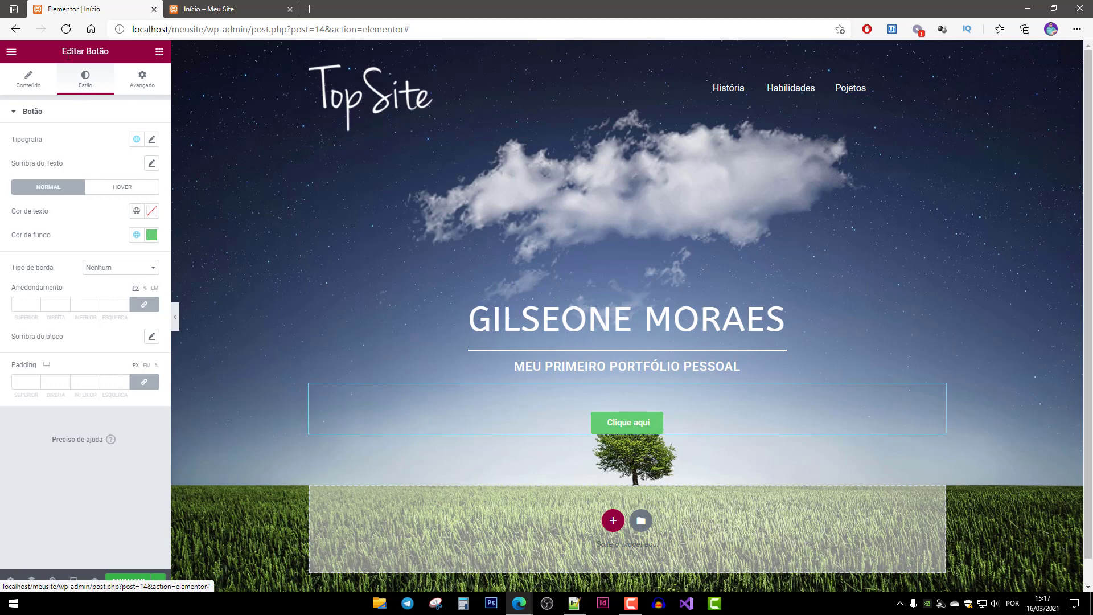
Change the button's background colour to a darker green.
left_click(151, 238)
left_click_drag(92, 311, 109, 325)
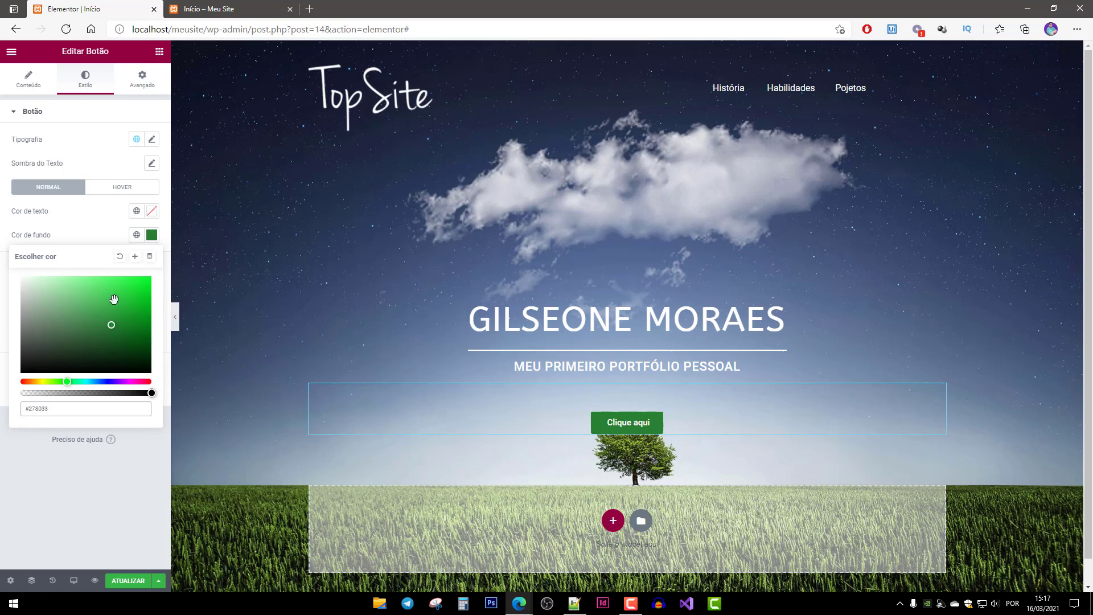
left_click(112, 490)
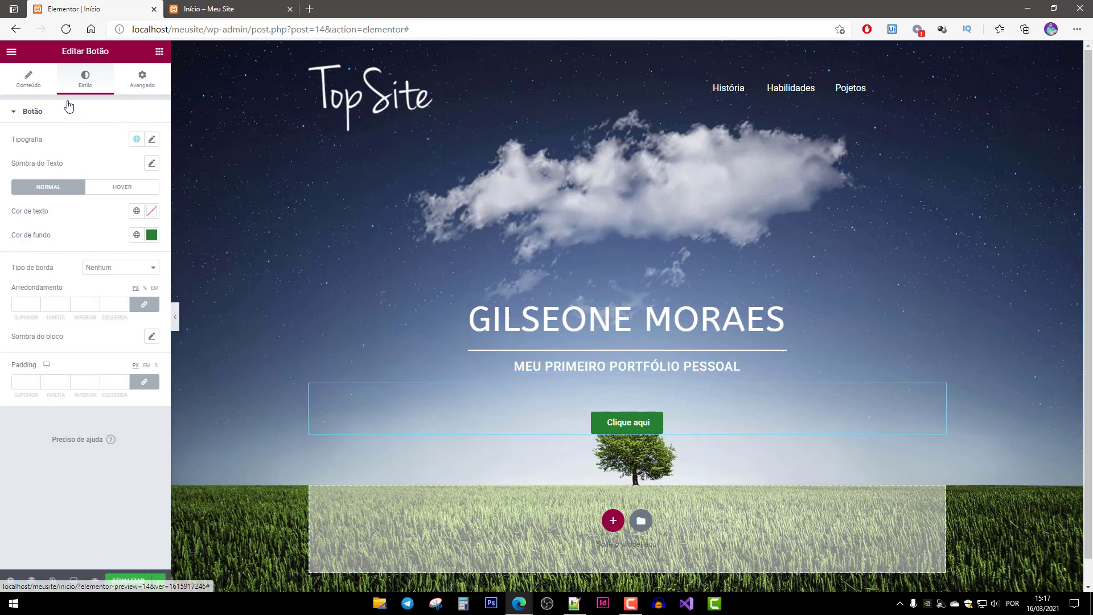
Replace the button label 'Clique aqui' with 'Começar'.
left_click(33, 81)
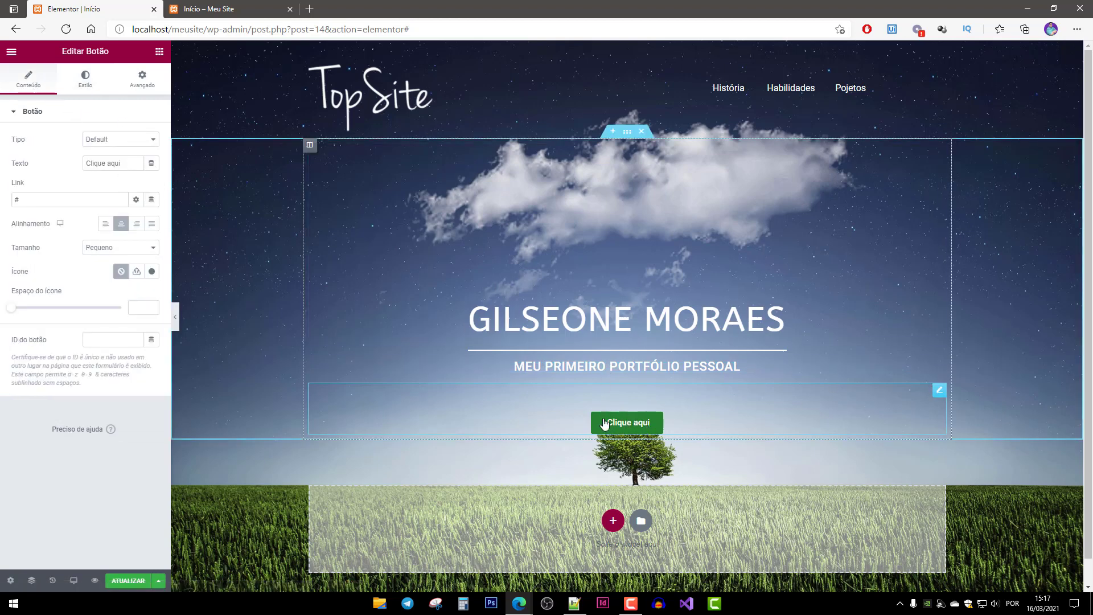
triple_click(129, 162)
type("Coem")
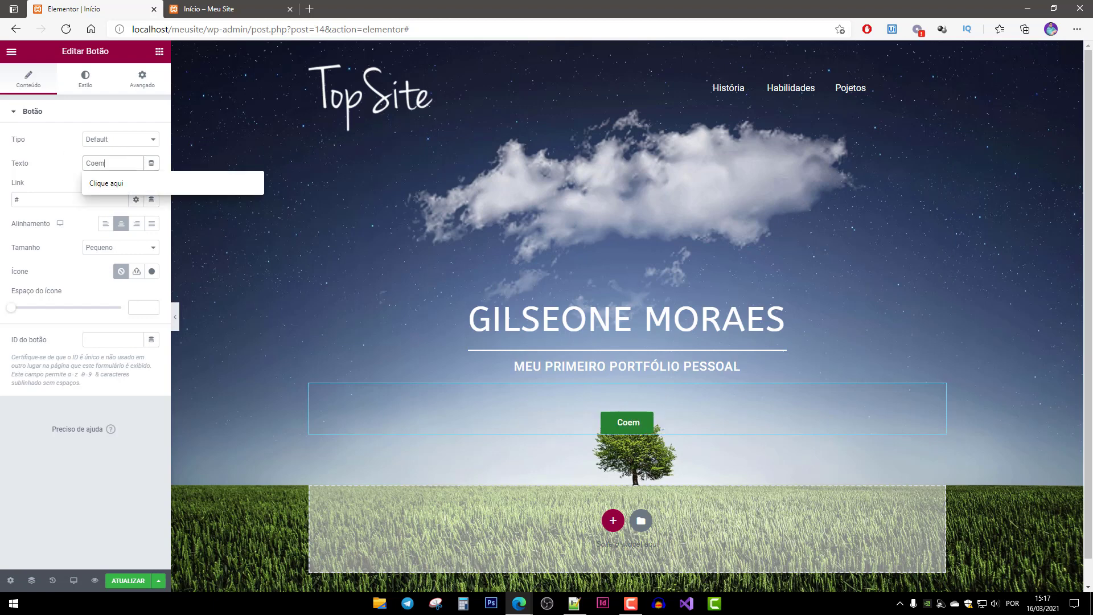
key("BackSpace")
type("meçar")
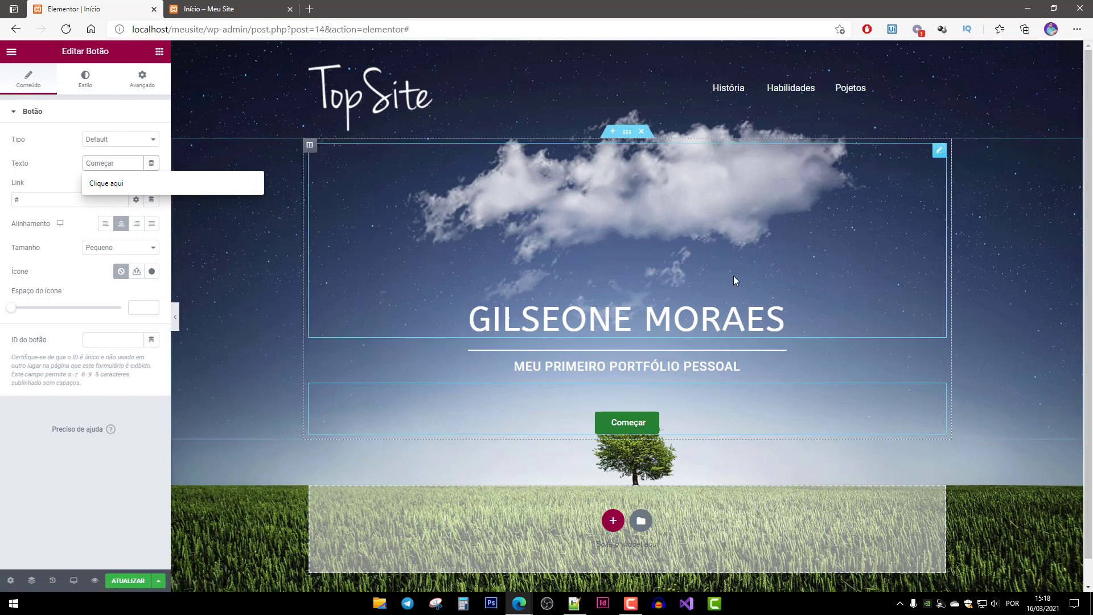
left_click(114, 447)
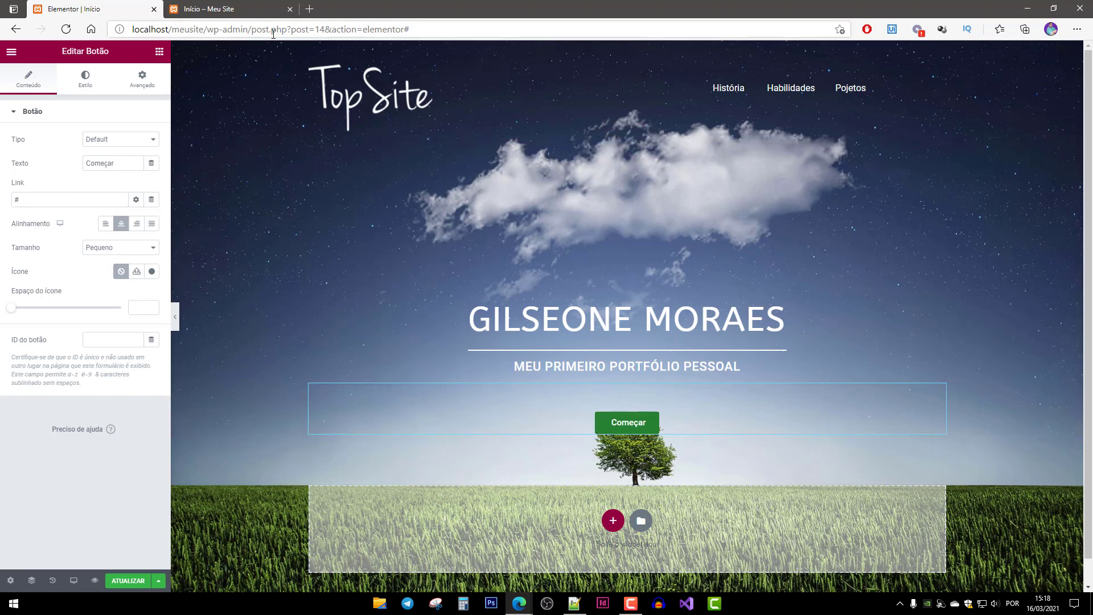
Open google.com.br in a new Edge tab and grab its address, then return to Elementor.
left_click(310, 9)
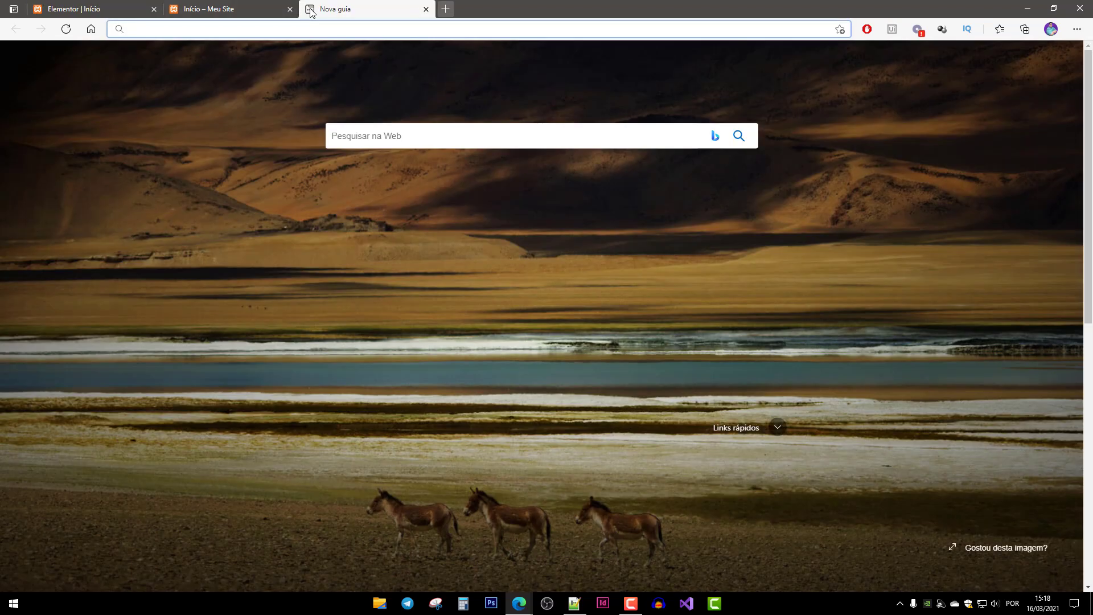
type("google")
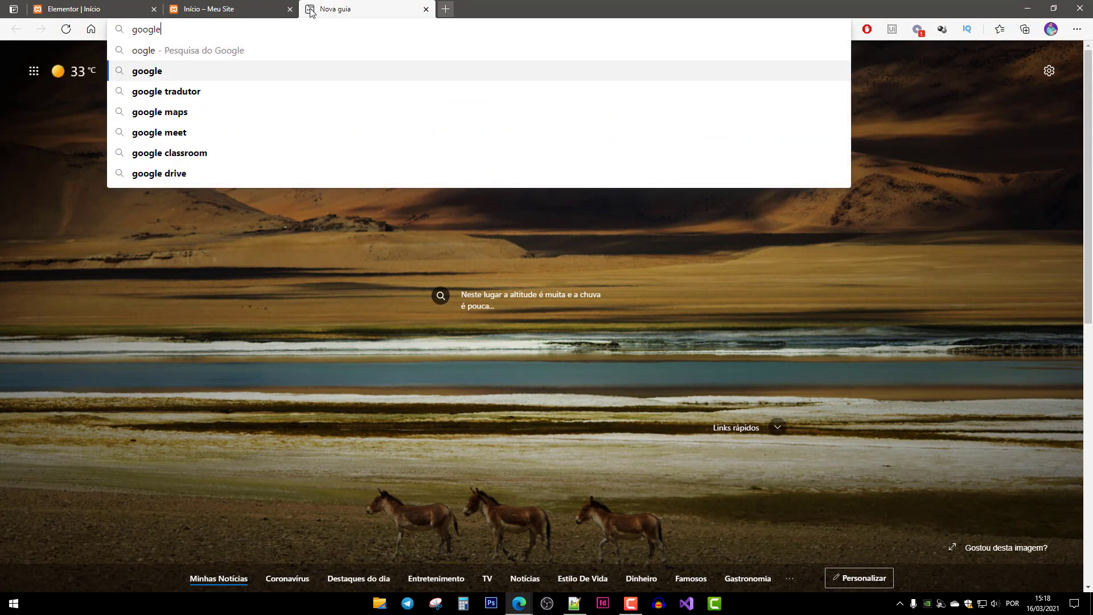
key("Return")
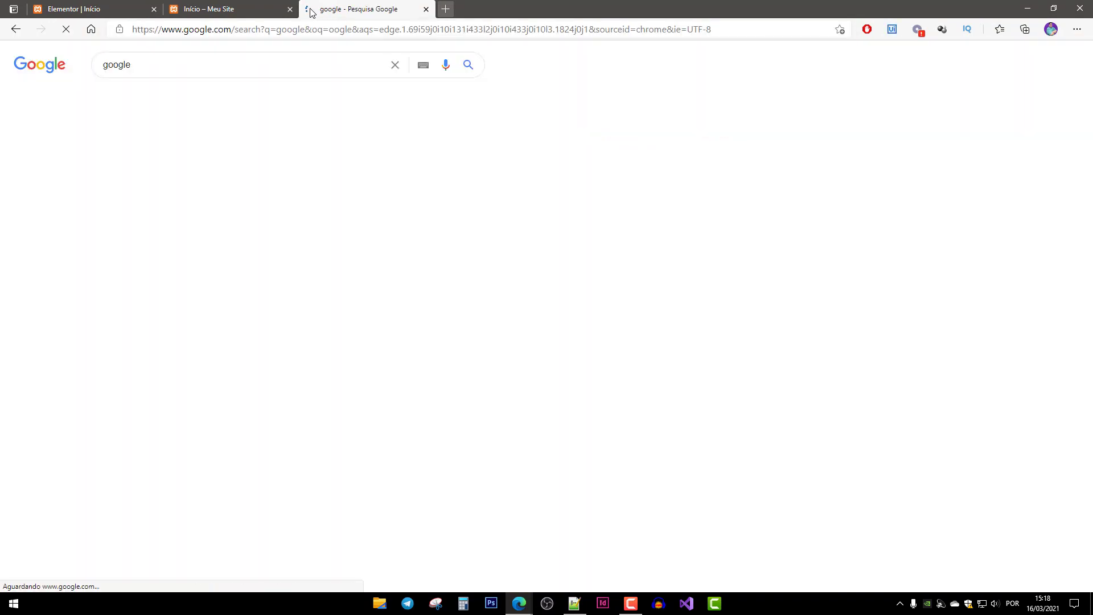
left_click(163, 144)
left_click(269, 29)
key("ctrl+c")
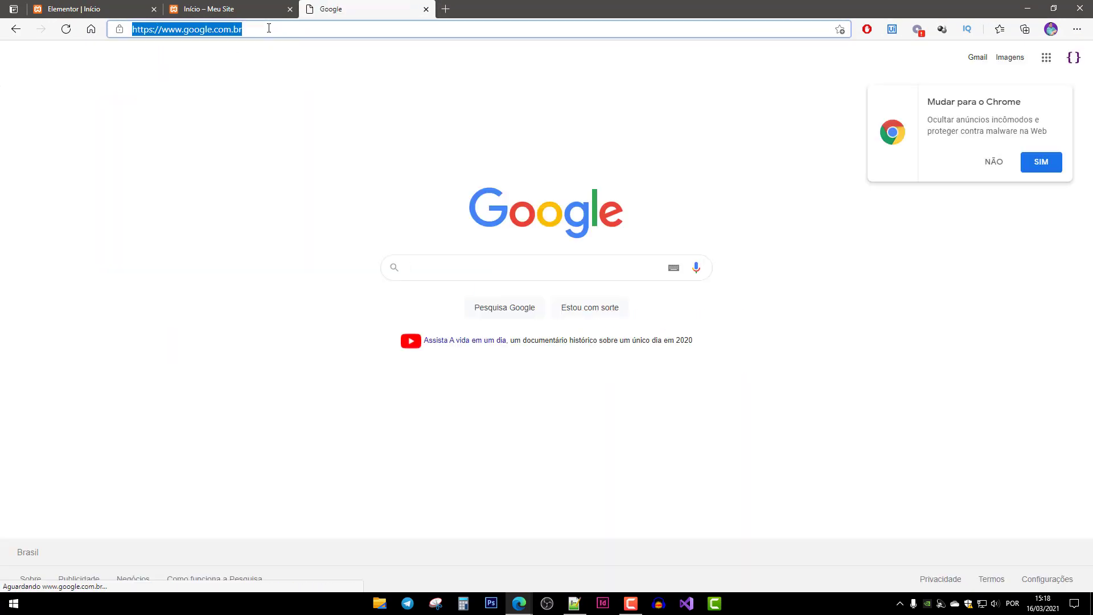
key("BackSpace")
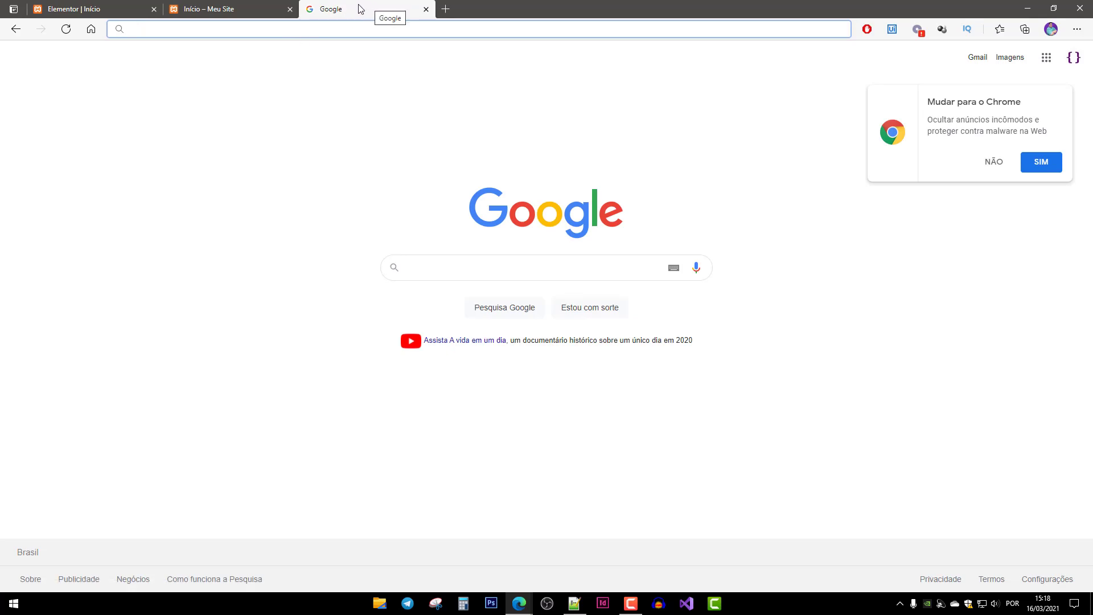
left_click(111, 9)
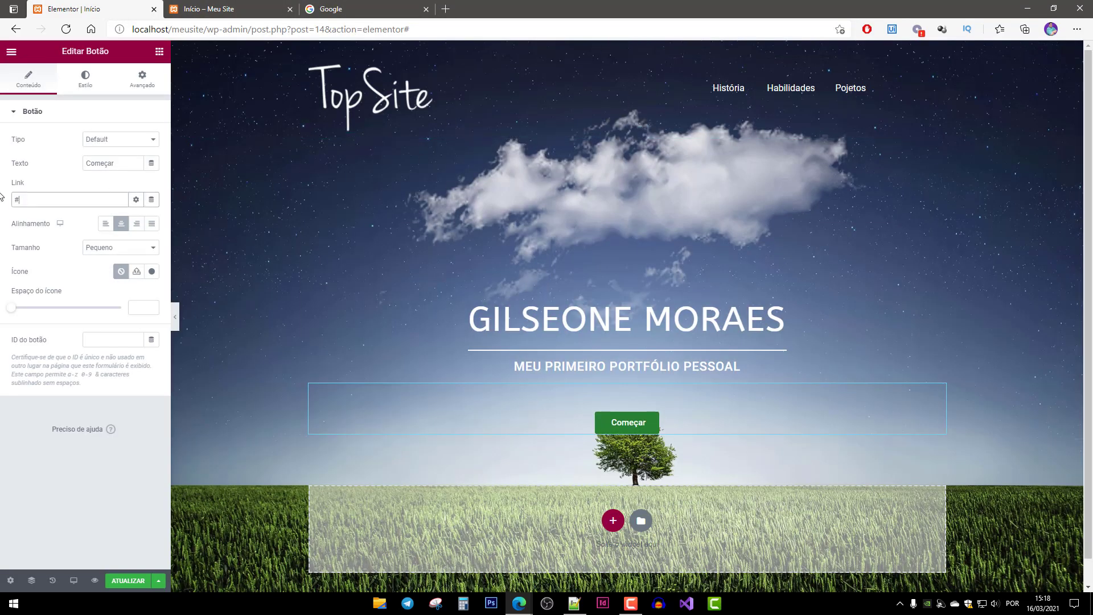
key("ctrl+v")
left_click(141, 143)
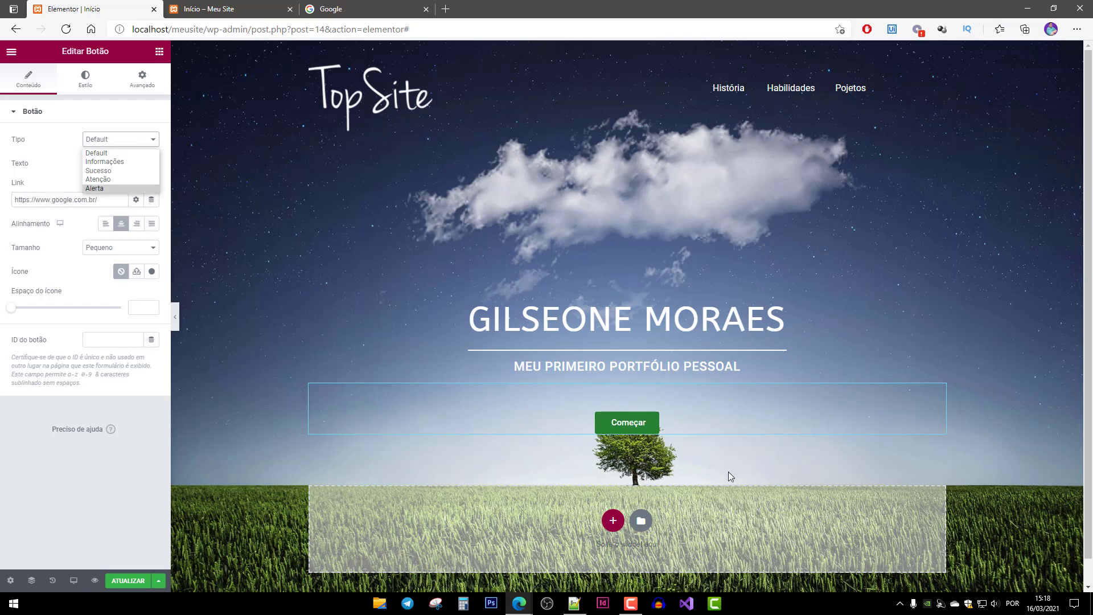
left_click(104, 470)
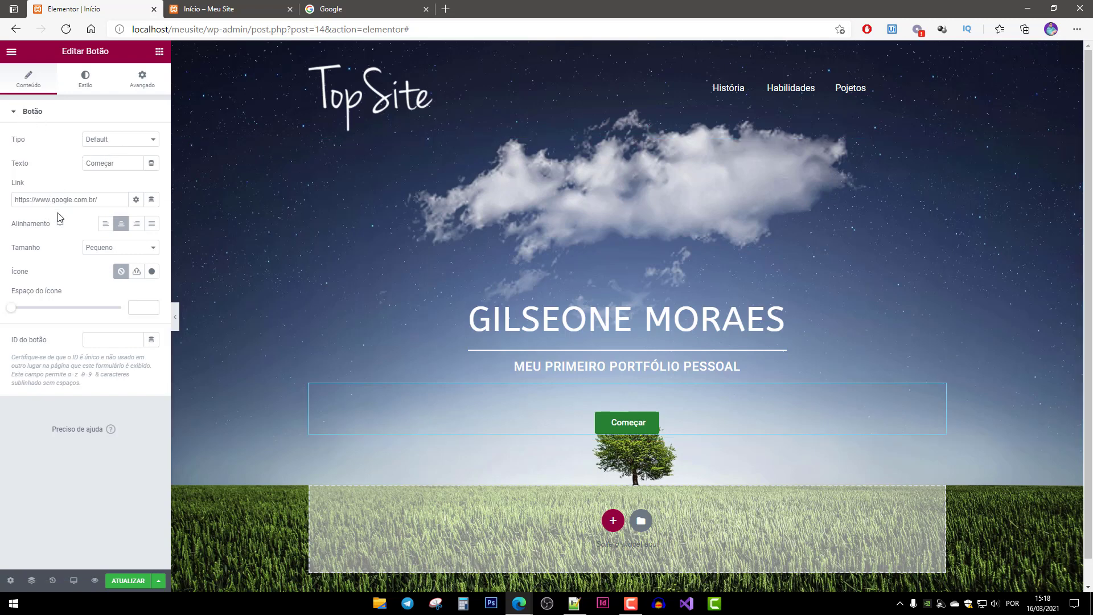
left_click(137, 224)
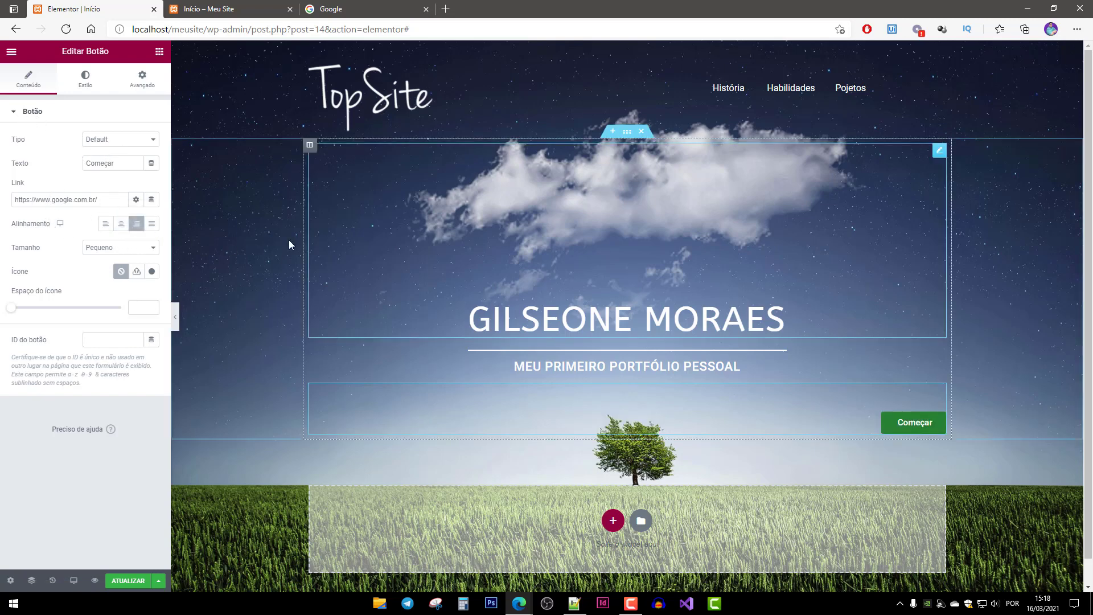
left_click(121, 223)
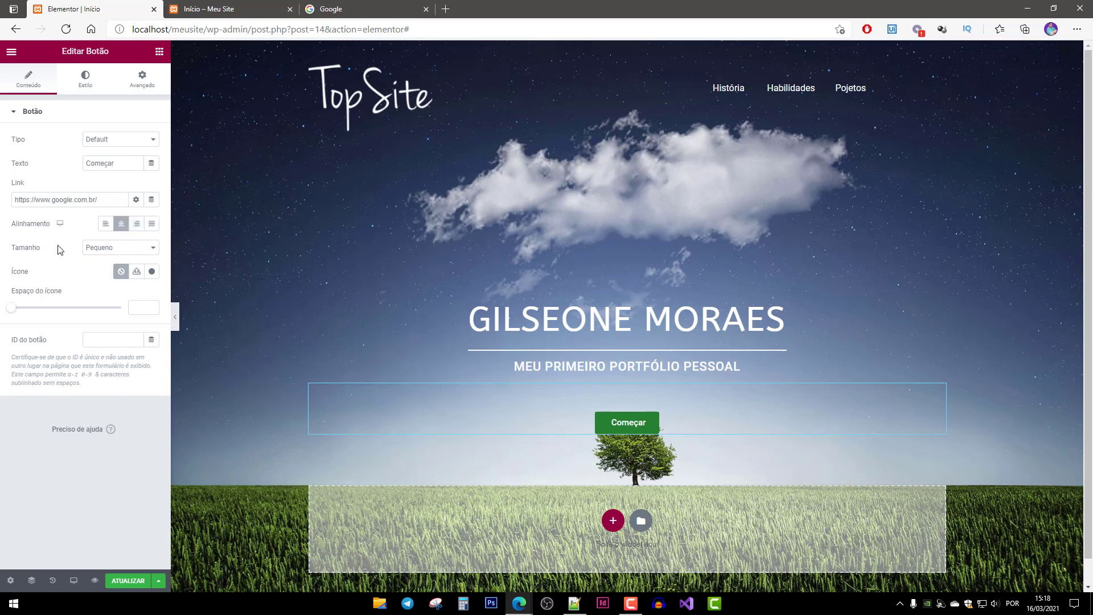
left_click(139, 250)
left_click(97, 276)
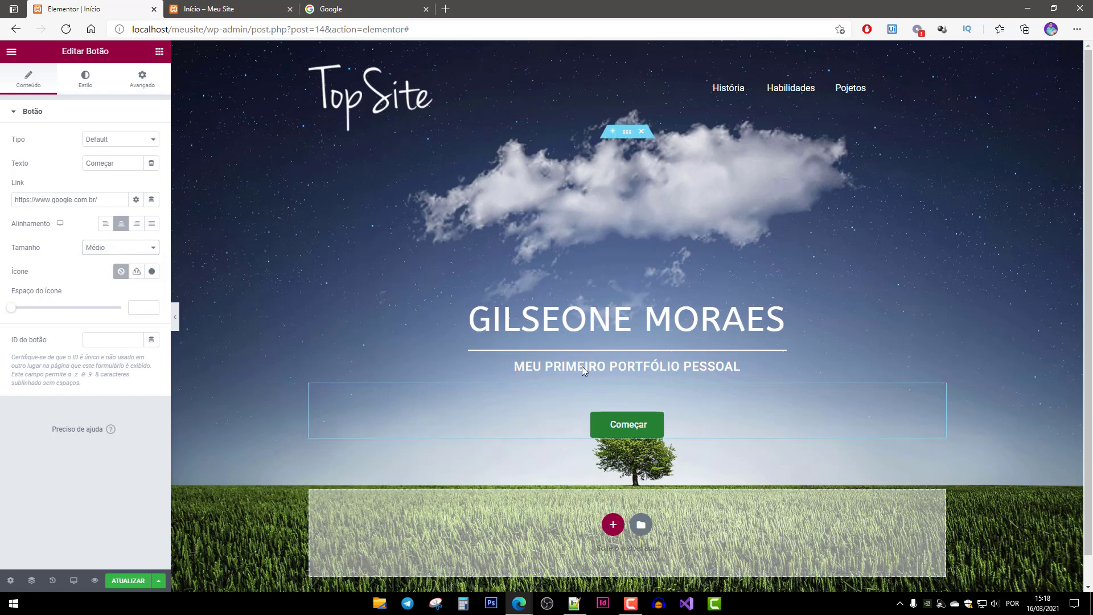
left_click(119, 248)
left_click(113, 270)
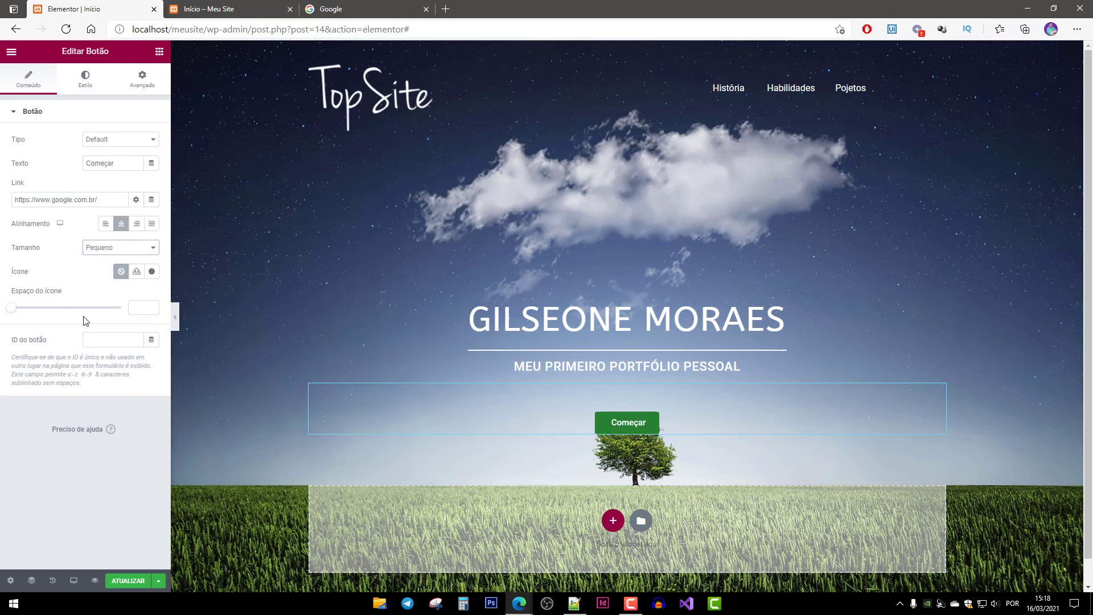
left_click(152, 271)
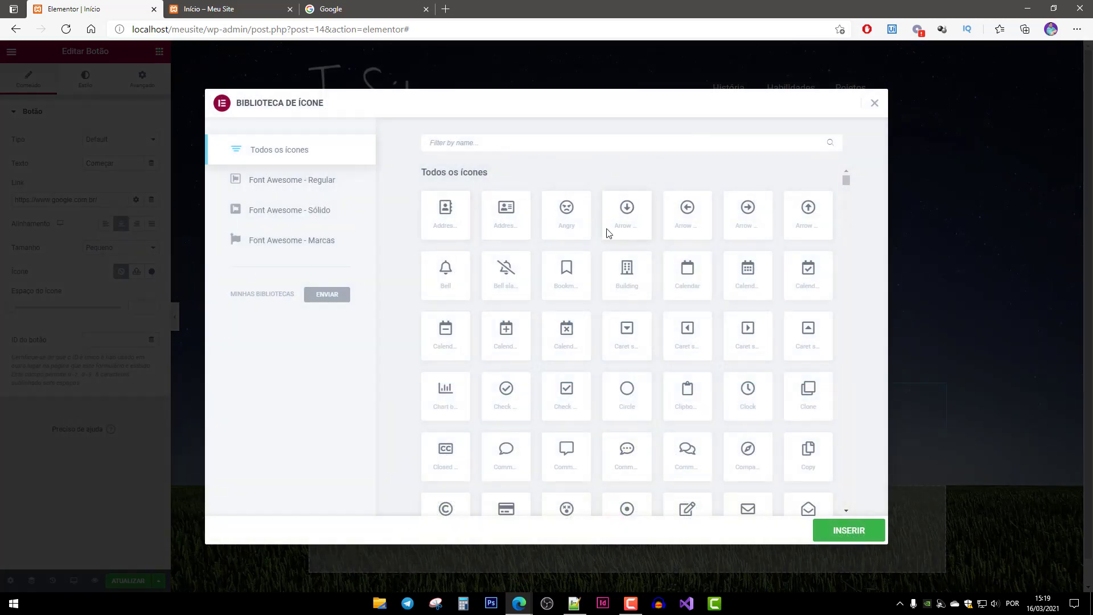
scroll(626, 370, "down", 3)
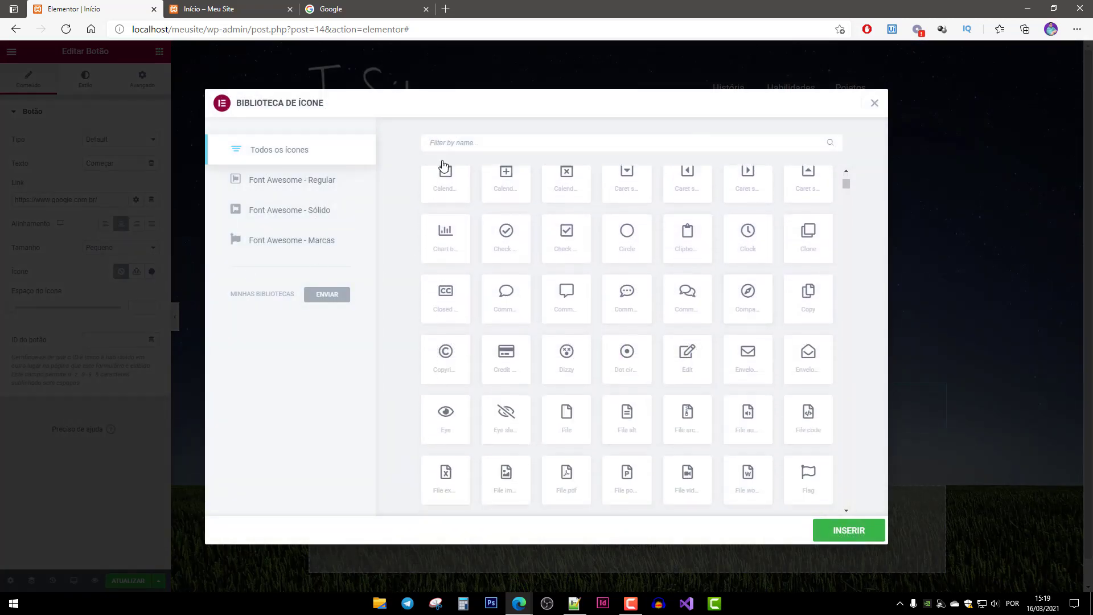
scroll(724, 323, "down", 3)
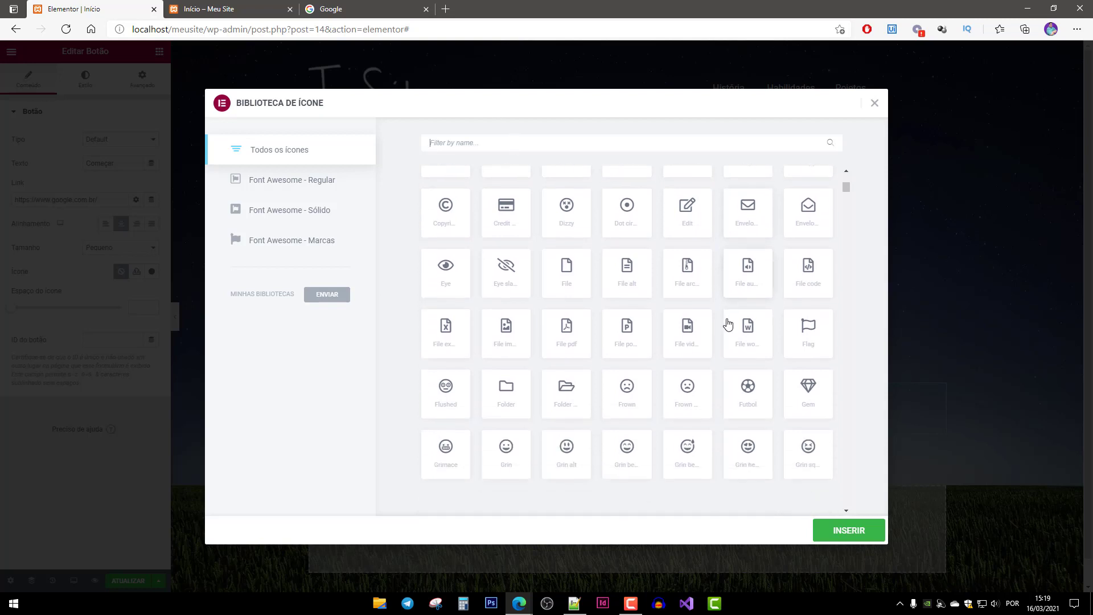
scroll(727, 318, "down", 4)
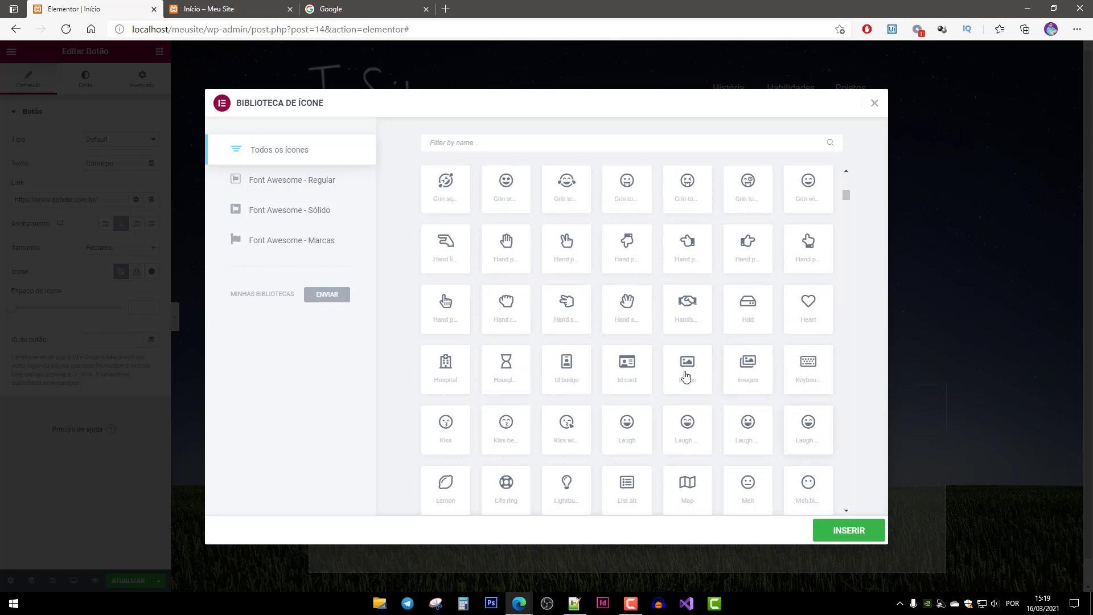
scroll(686, 376, "down", 2)
scroll(690, 381, "down", 1)
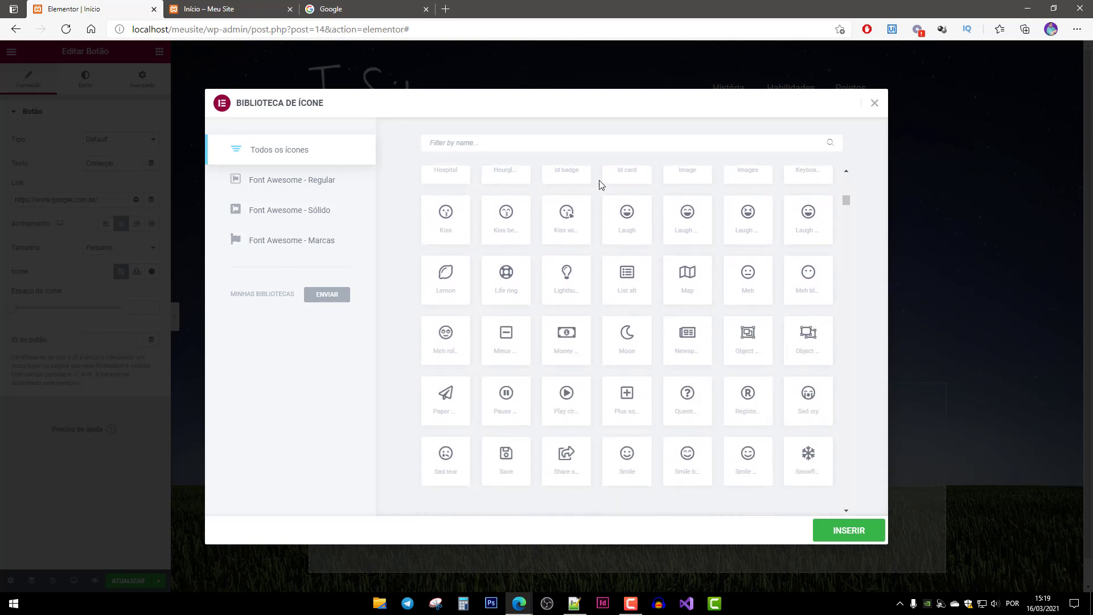
left_click(550, 140)
type("cont")
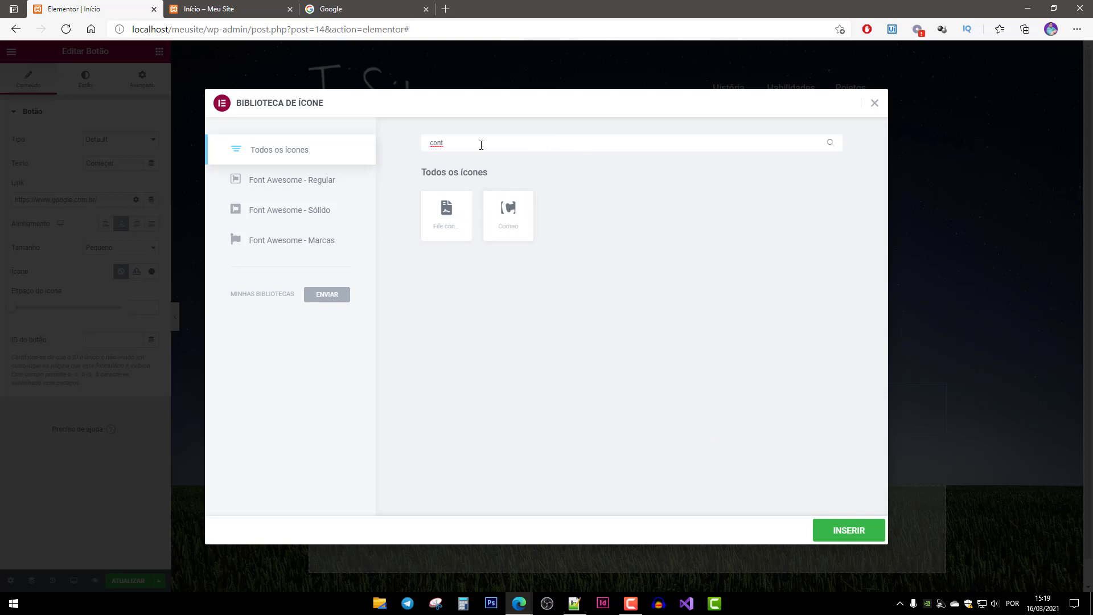
key("BackSpace")
key("BackSpace")
key("BackSpace")
key("BackSpace")
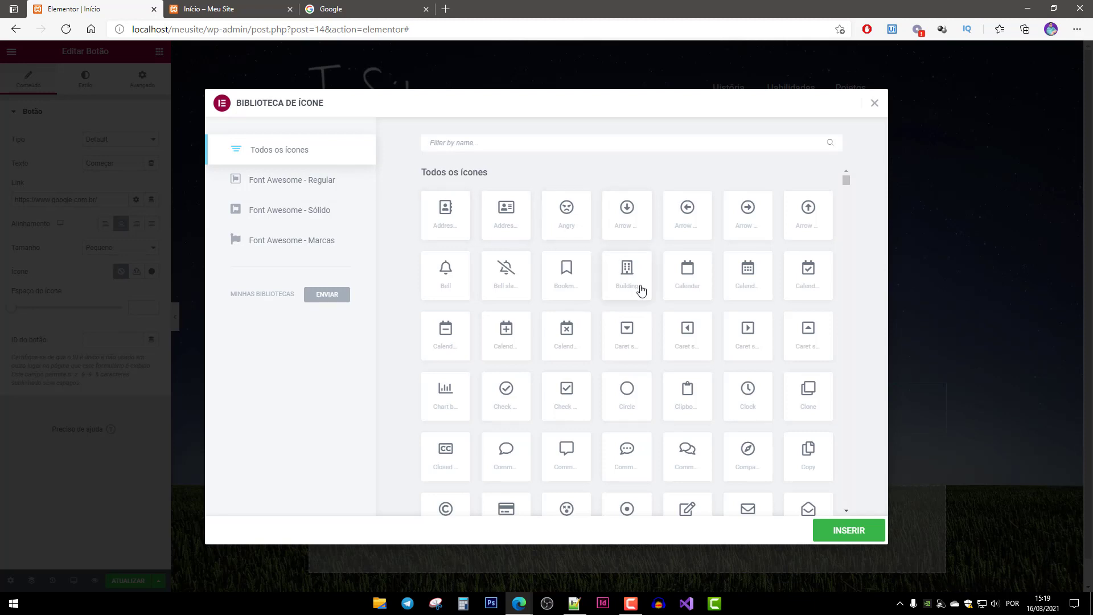
scroll(655, 291, "down", 1)
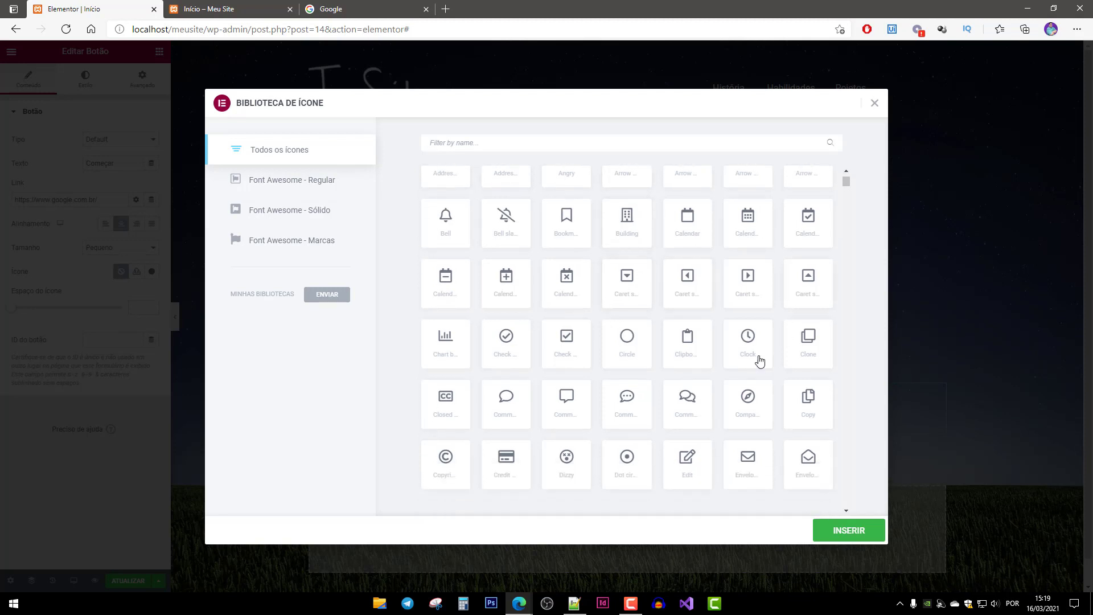
scroll(760, 361, "down", 6)
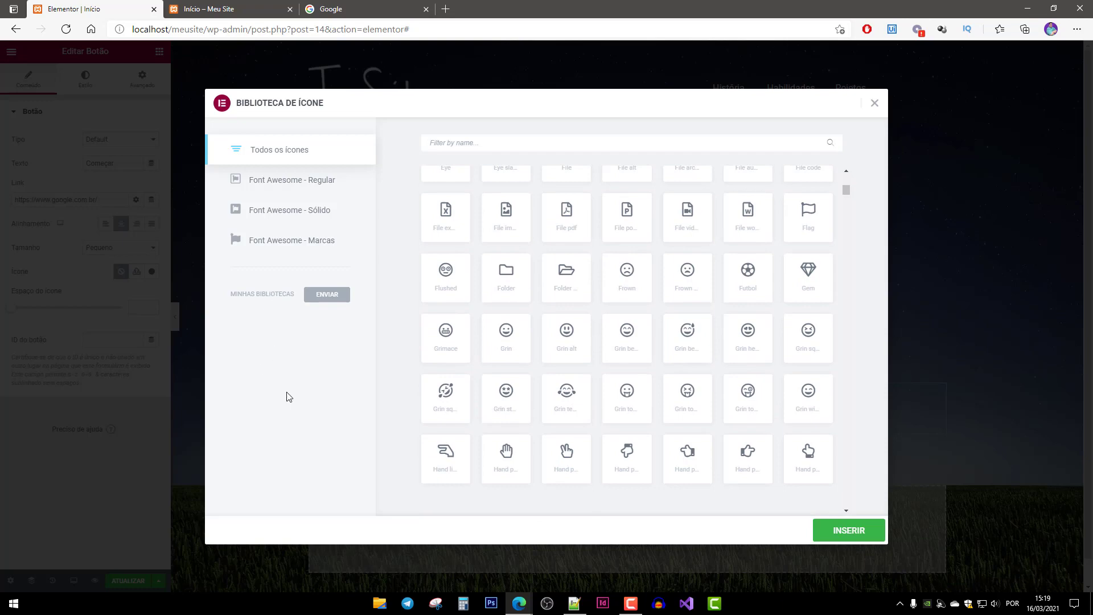
left_click(874, 104)
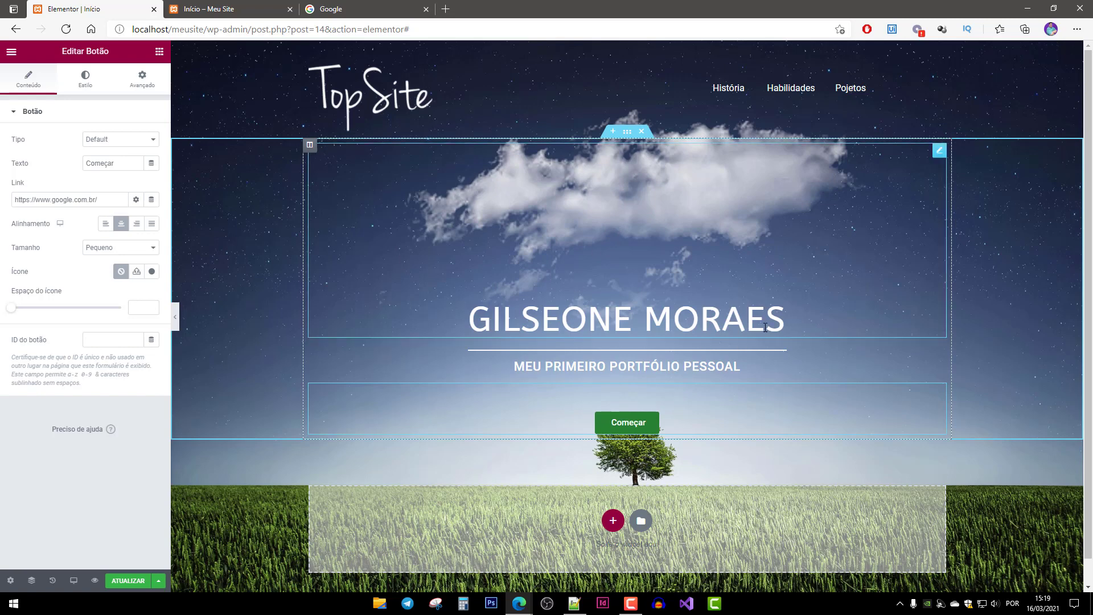
Insert a single-column section beneath the hero's Começar button.
scroll(674, 491, "down", 1)
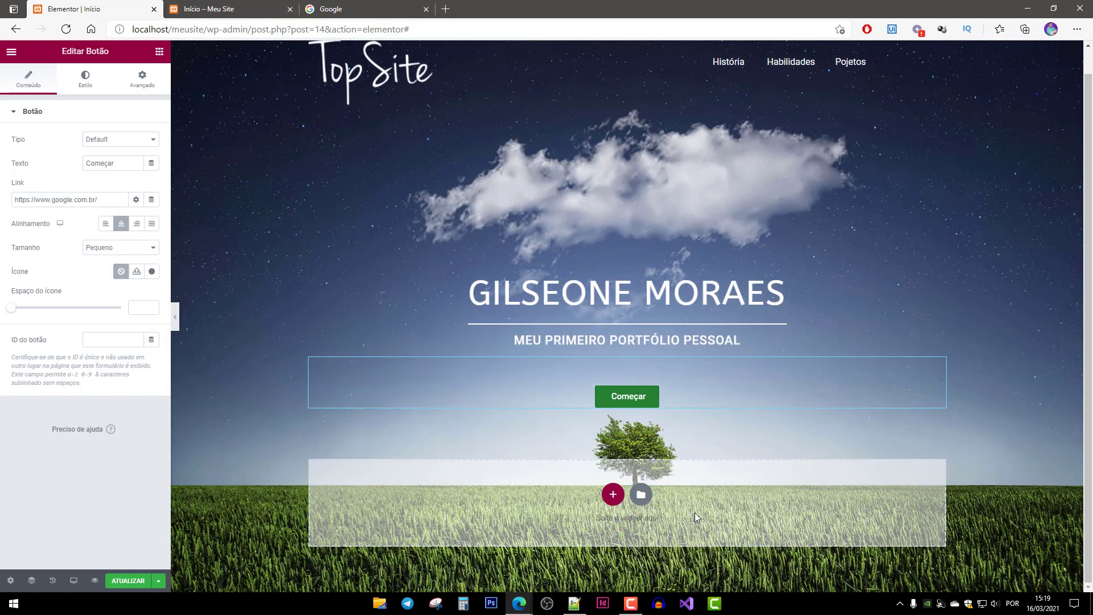
scroll(605, 487, "up", 1)
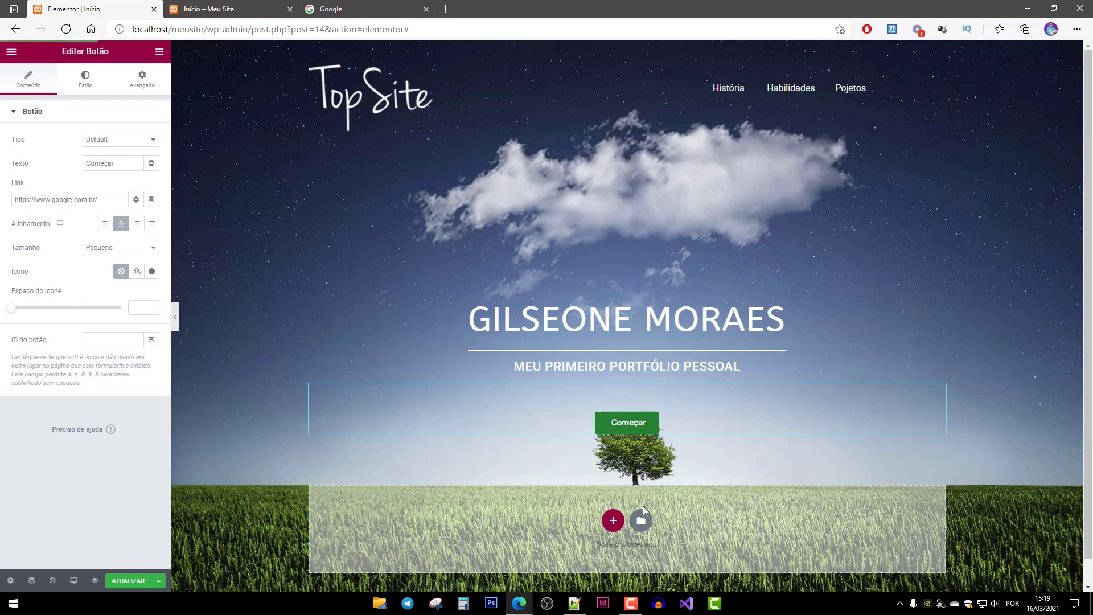
left_click(612, 521)
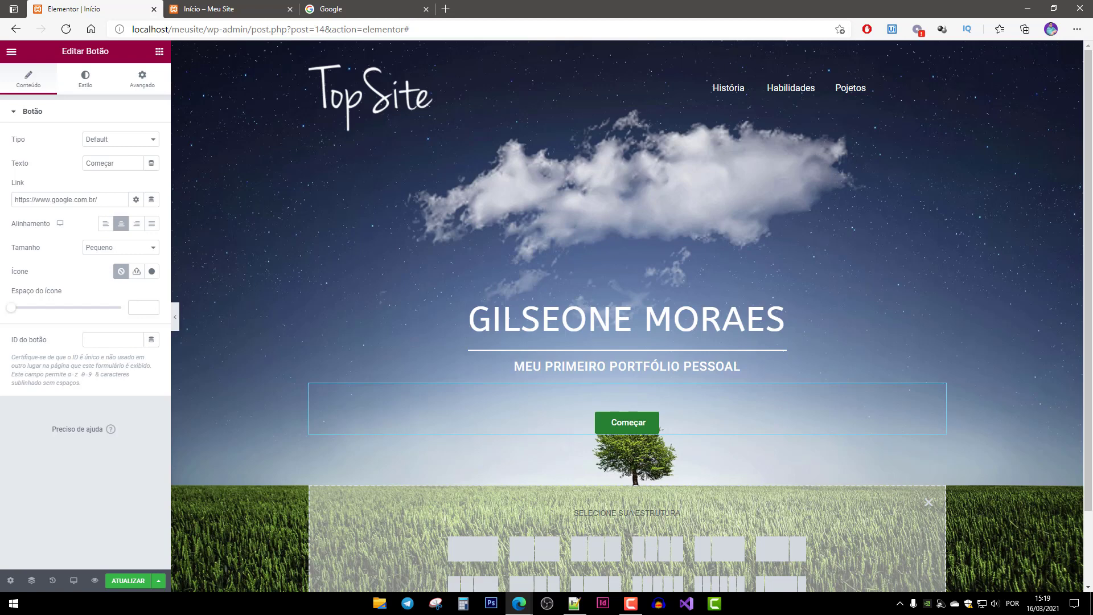
left_click(478, 555)
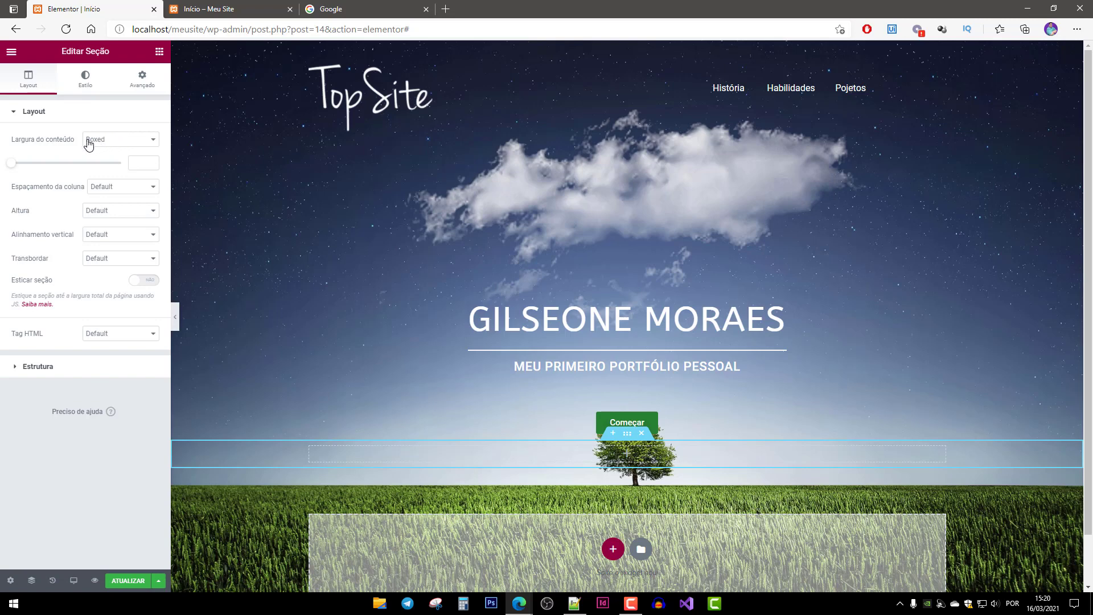
Make the section full width with a light grey #D7D6D6 classic background and save.
left_click(129, 142)
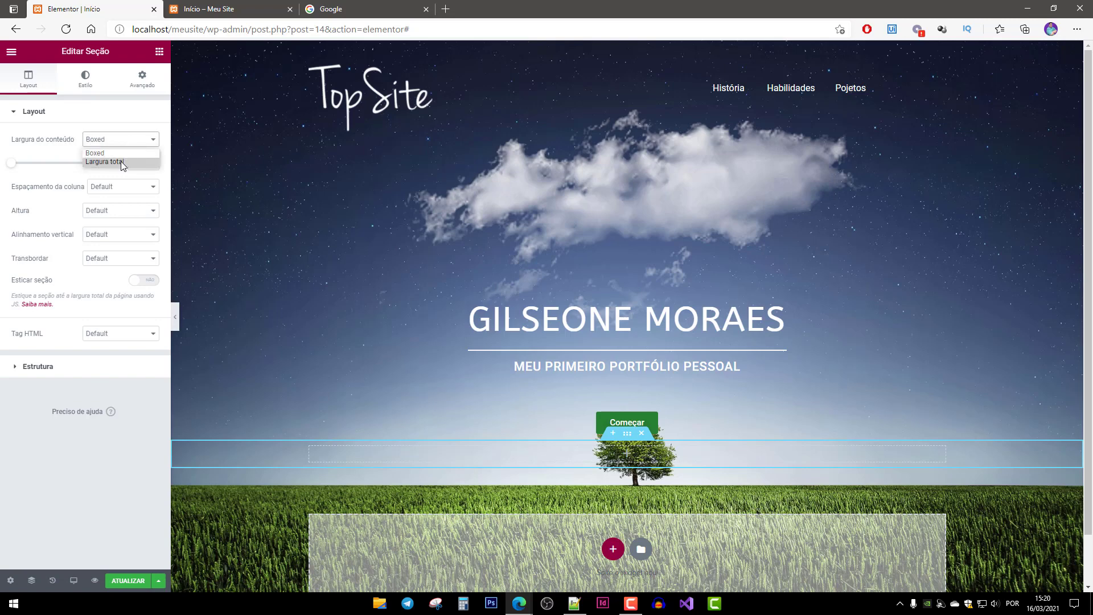
left_click(120, 162)
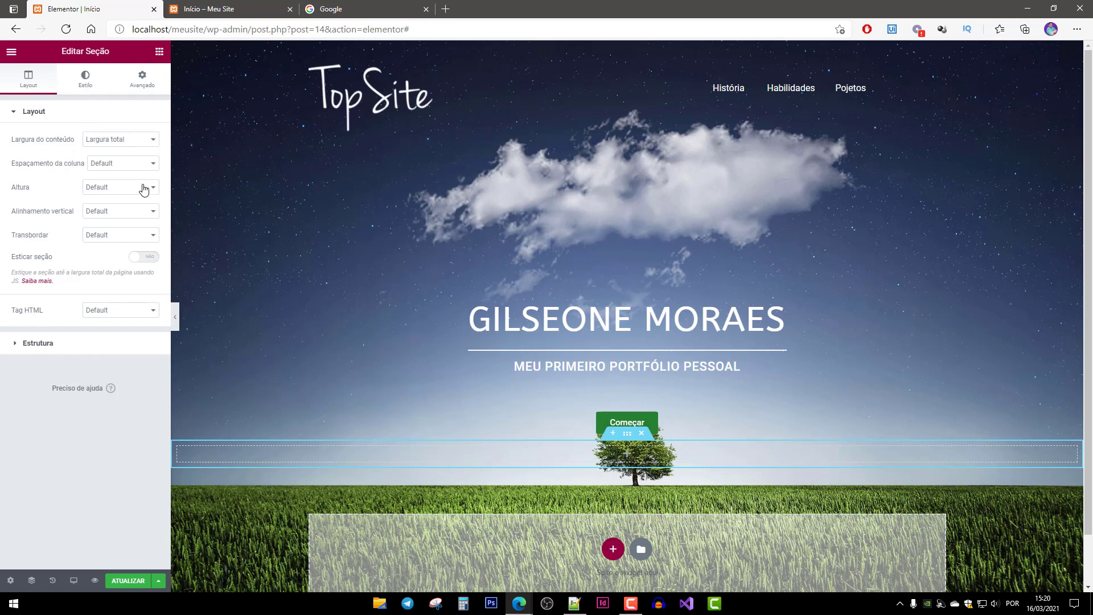
left_click(86, 82)
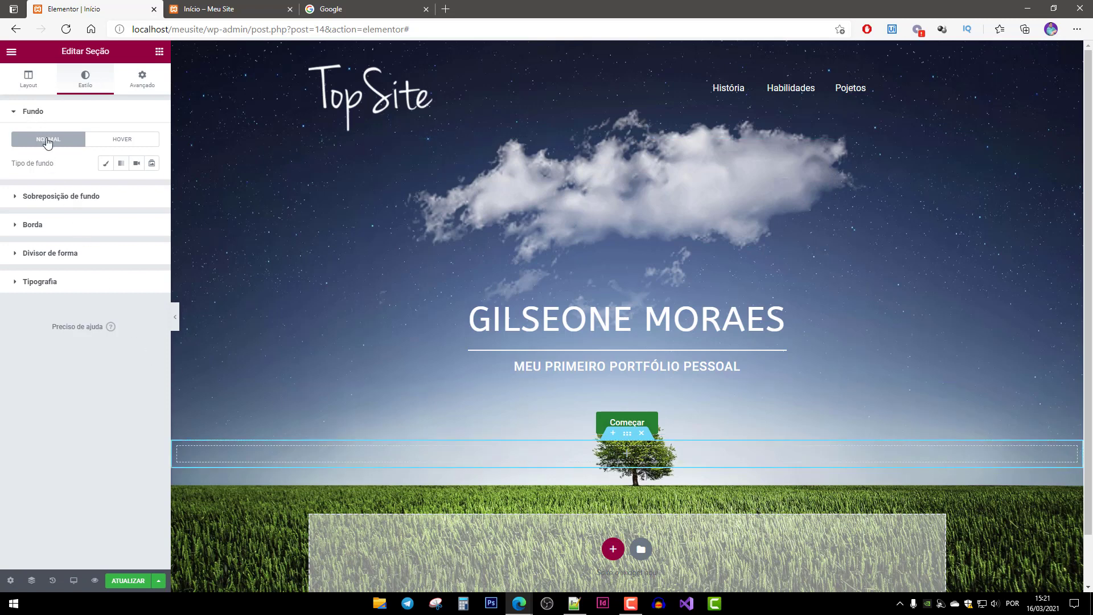
left_click(106, 165)
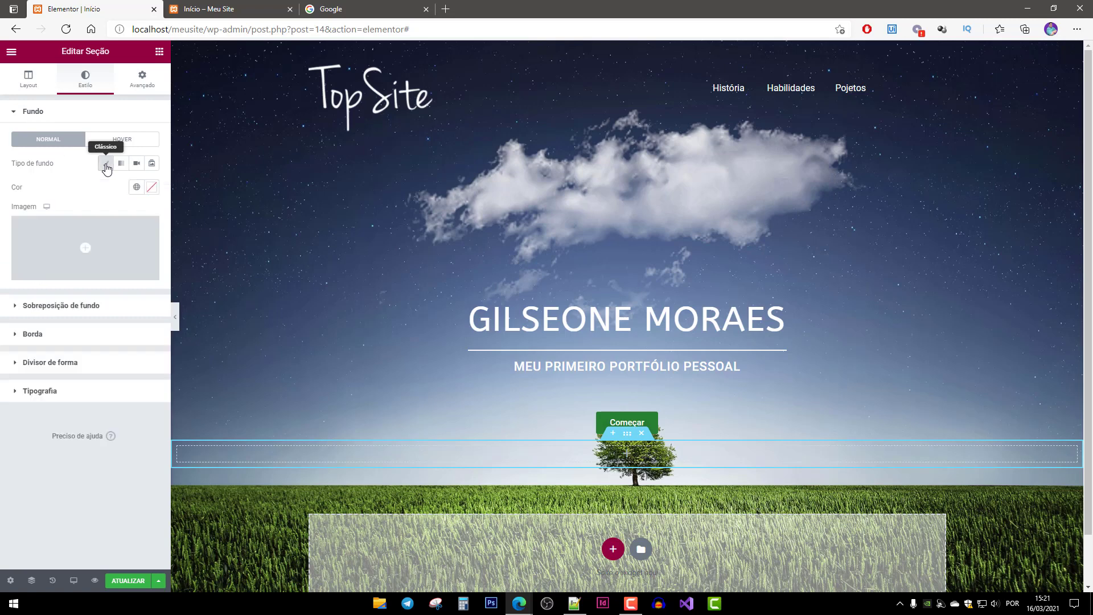
left_click(152, 191)
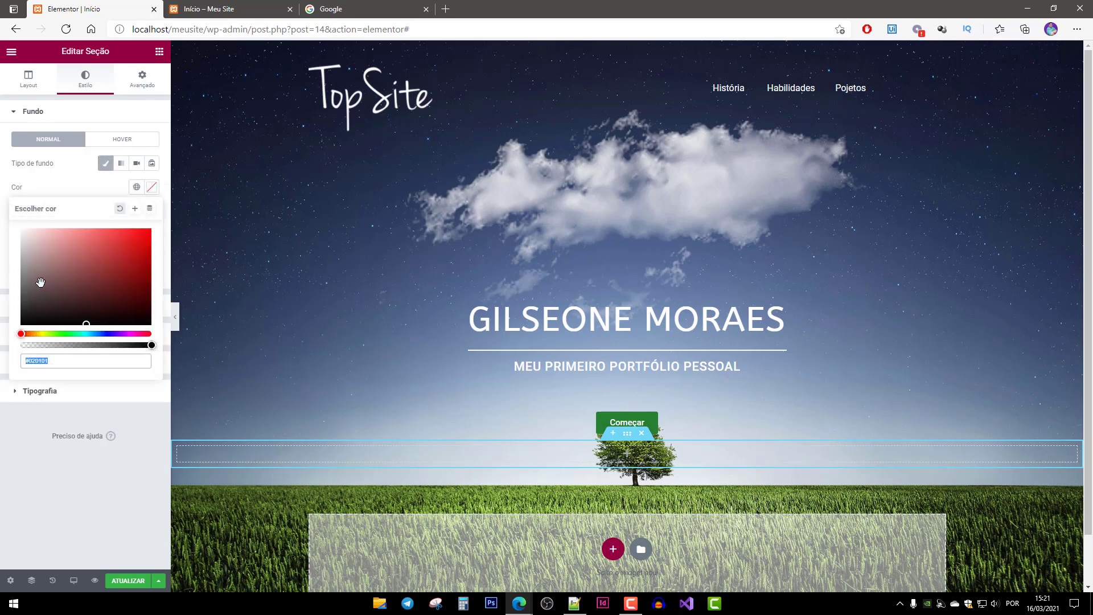
left_click(27, 279)
left_click_drag(27, 279, 22, 253)
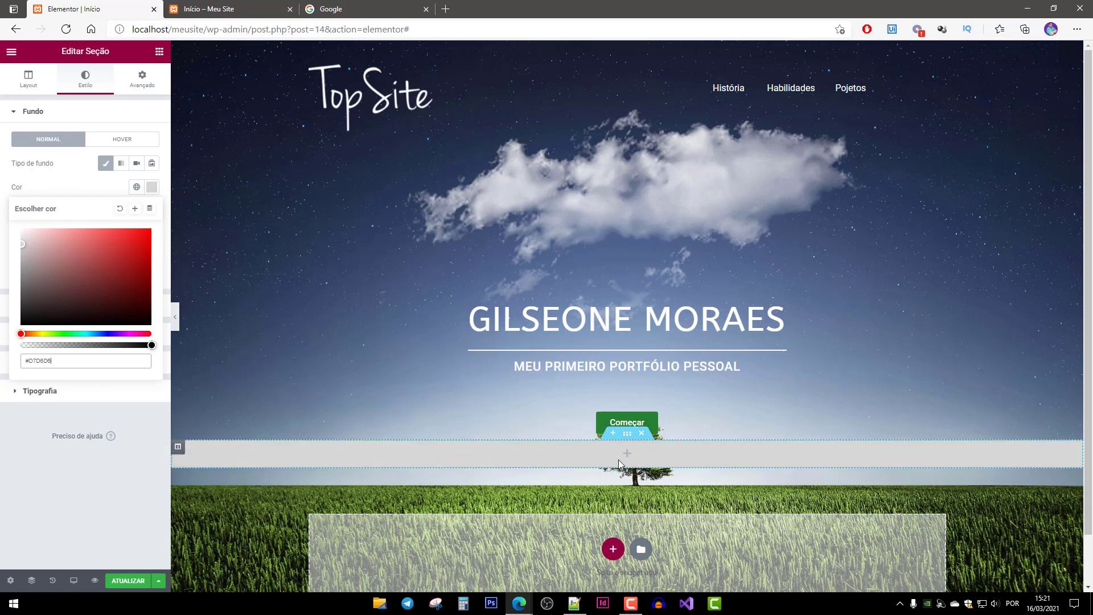
left_click(129, 581)
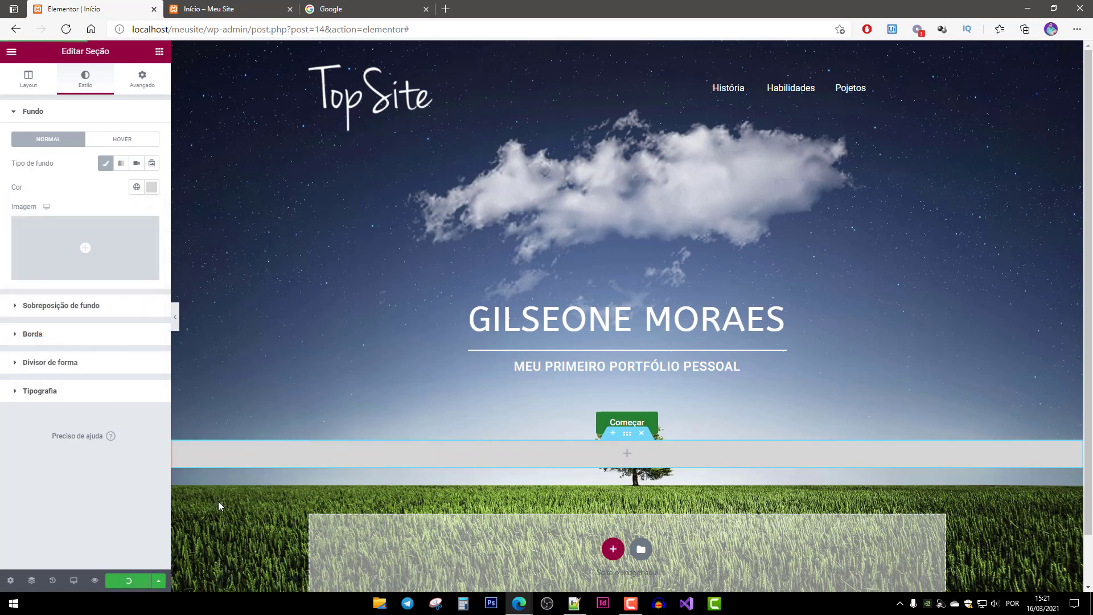
left_click(158, 52)
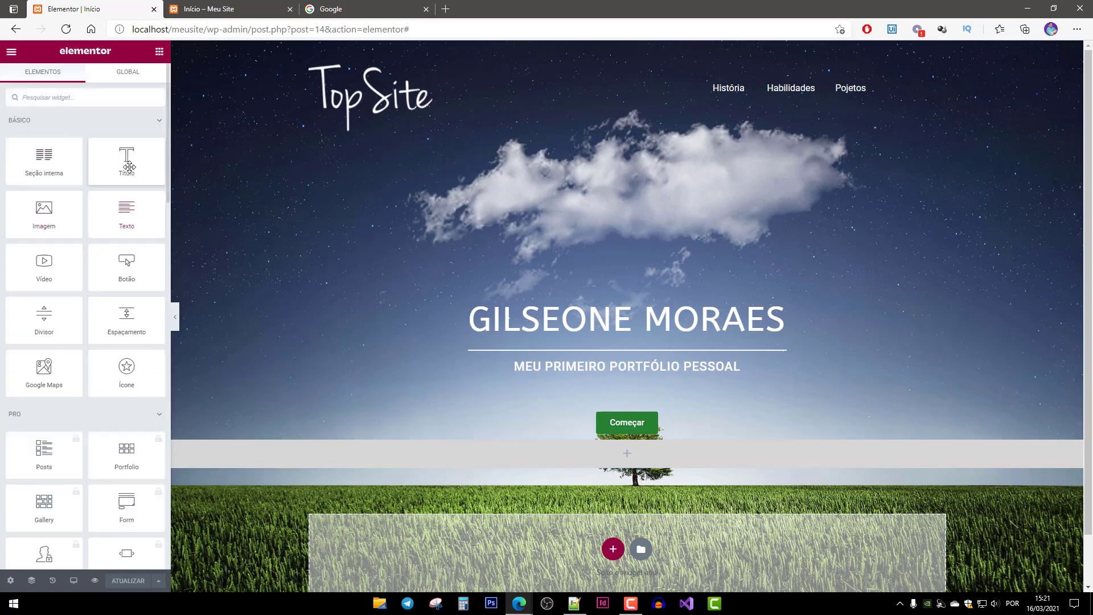
Add a Título heading reading 'Minha História' to the grey section and show its Avançado spacing.
left_click_drag(124, 164, 569, 461)
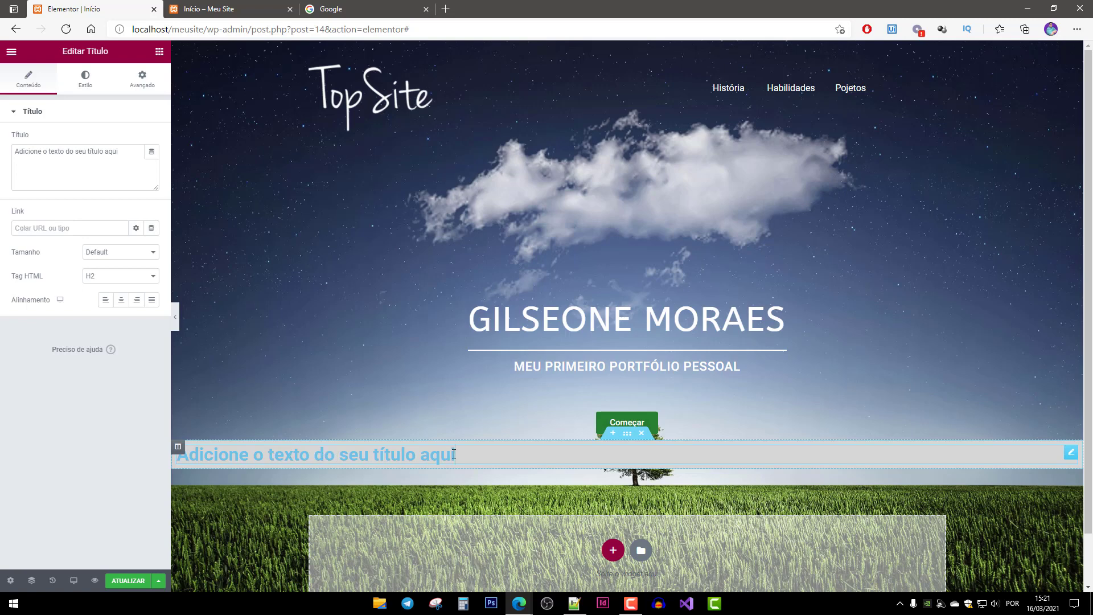
left_click_drag(474, 452, 179, 467)
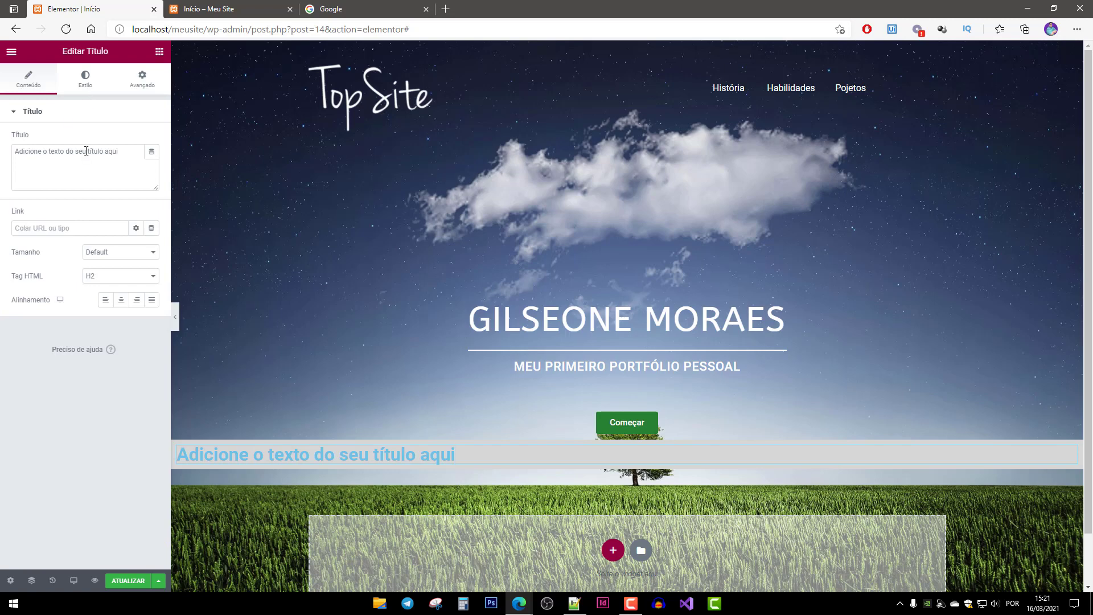
left_click(86, 151)
key("ctrl+a")
type("MK")
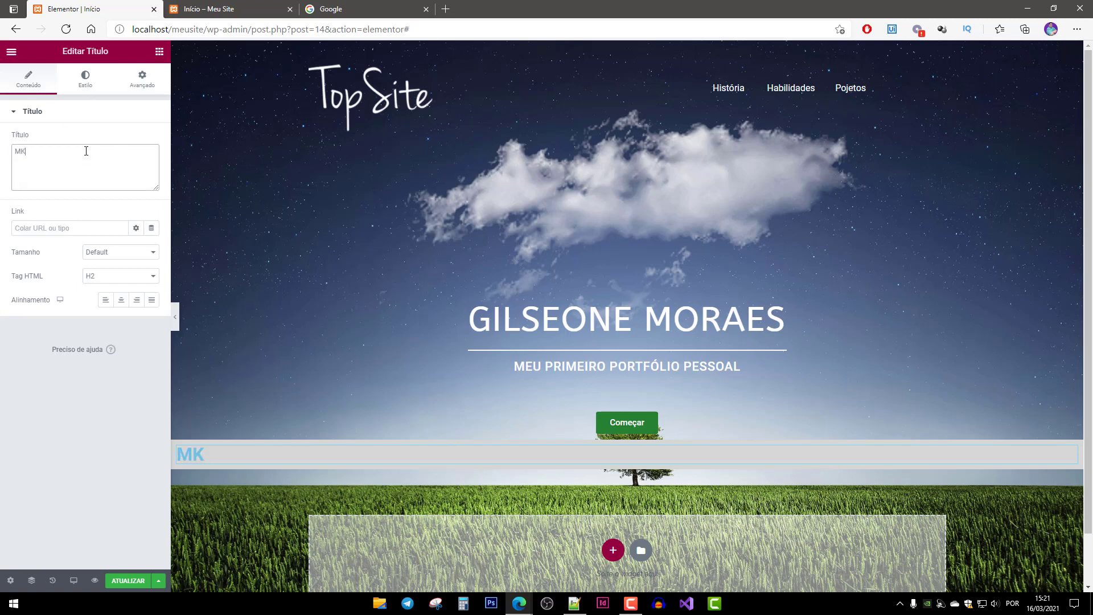
key("BackSpace")
key("BackSpace")
type("Minha História")
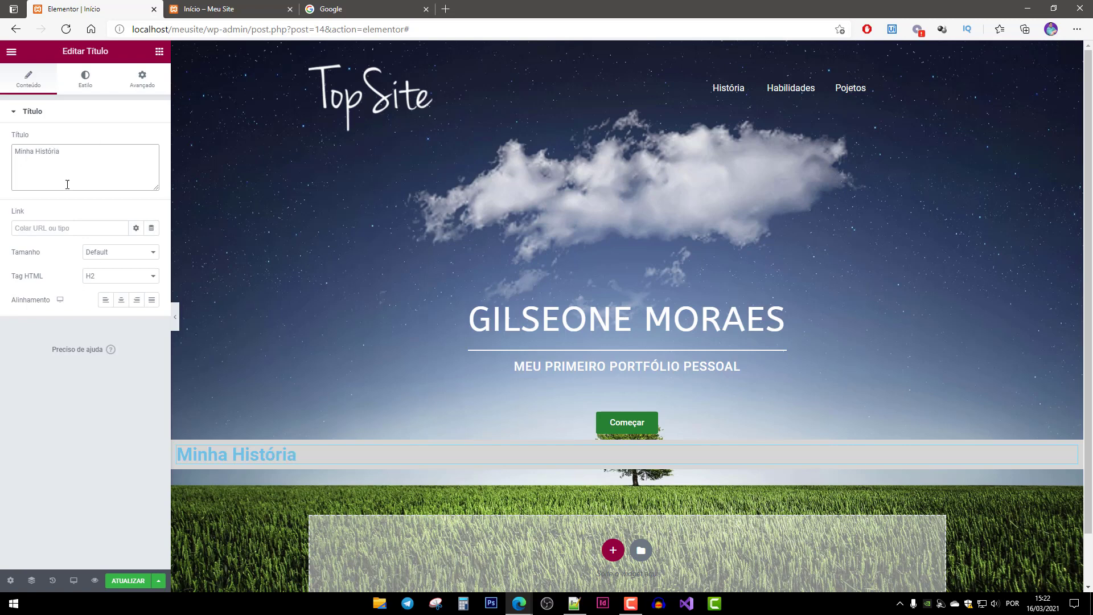
left_click(98, 385)
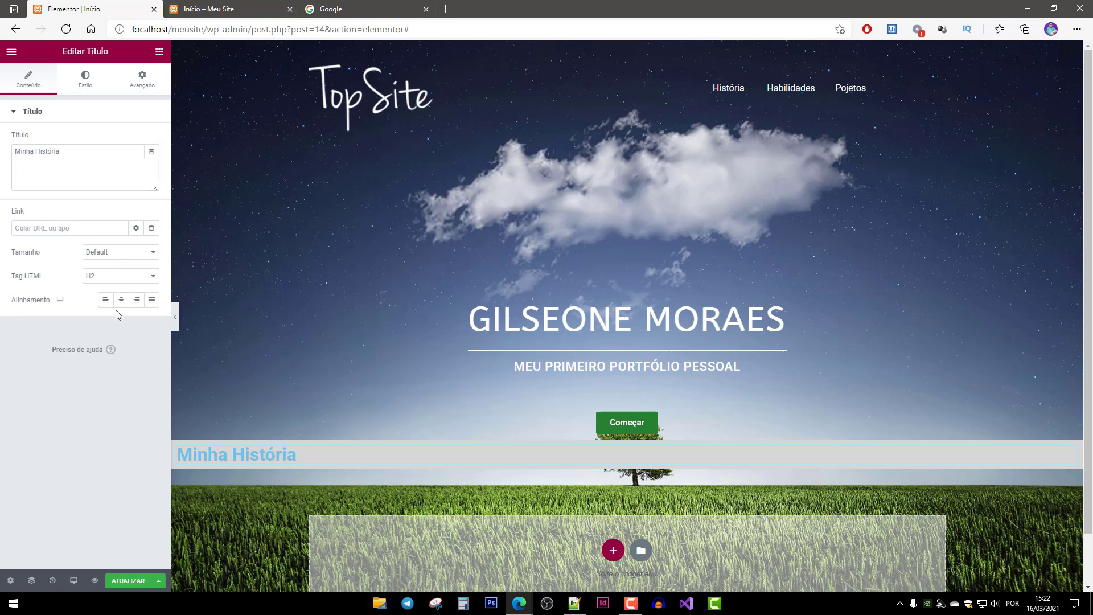
left_click(141, 84)
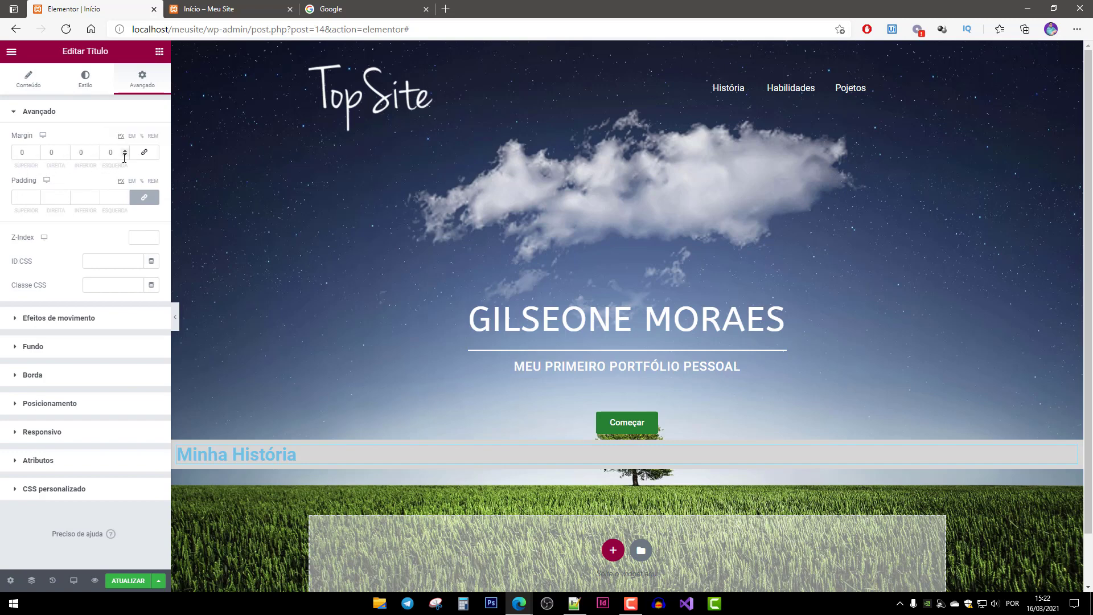
Set the heading's left and right margins to 30.
left_click(110, 152)
type("20")
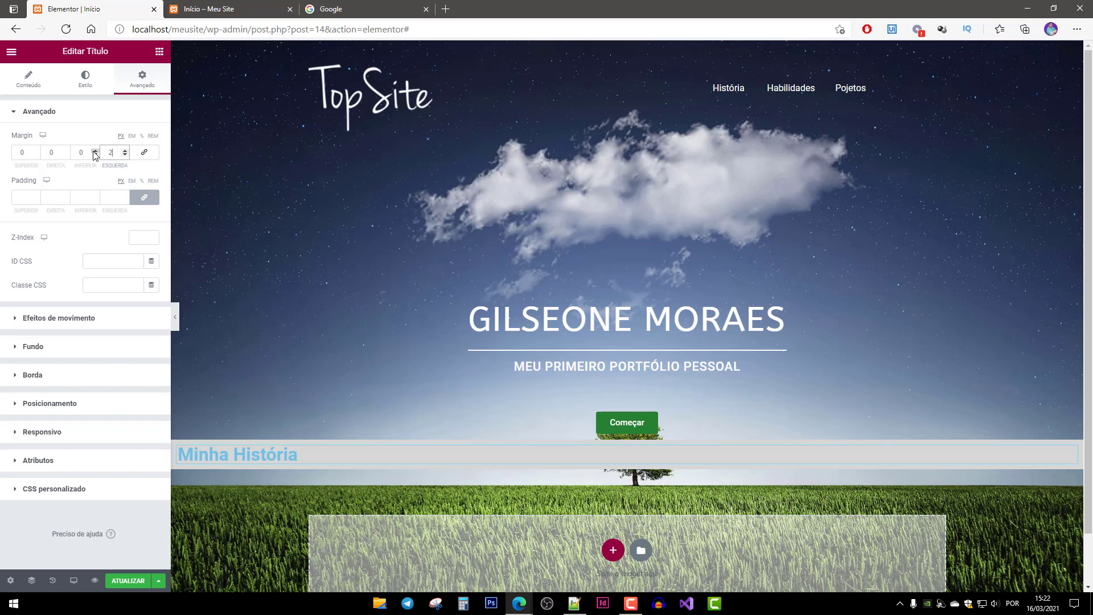
key("BackSpace")
key("BackSpace")
type("030")
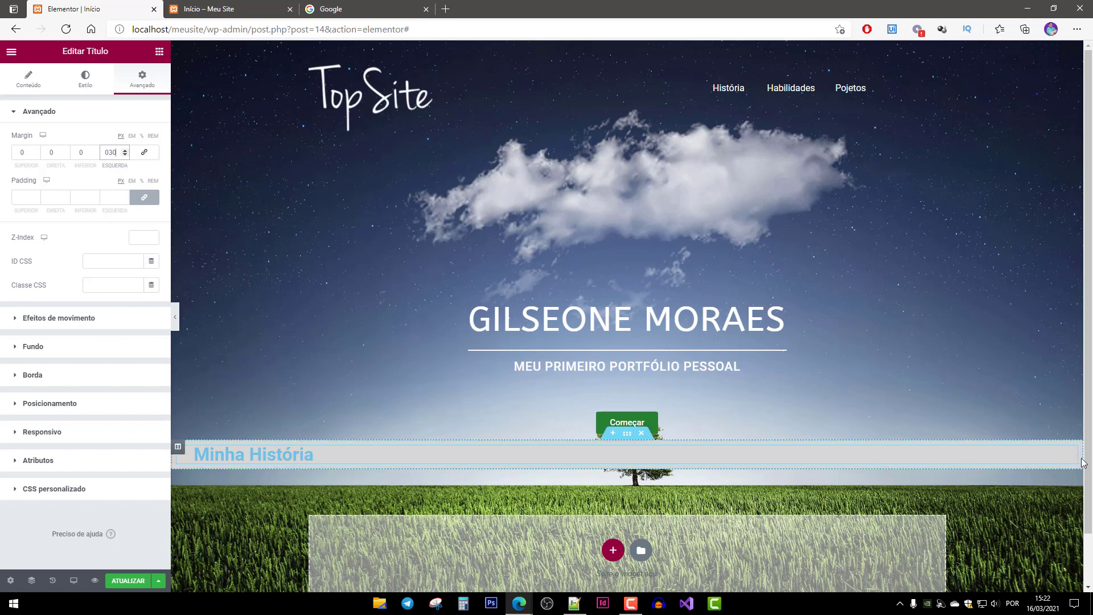
left_click(51, 152)
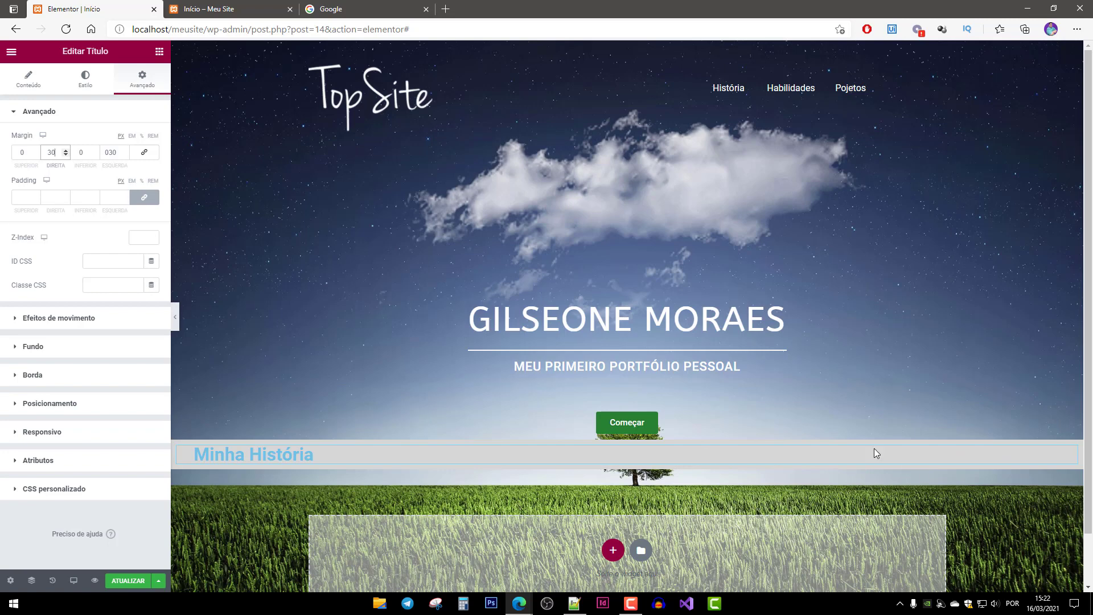
Make the heading text colour black (#000000).
left_click(85, 79)
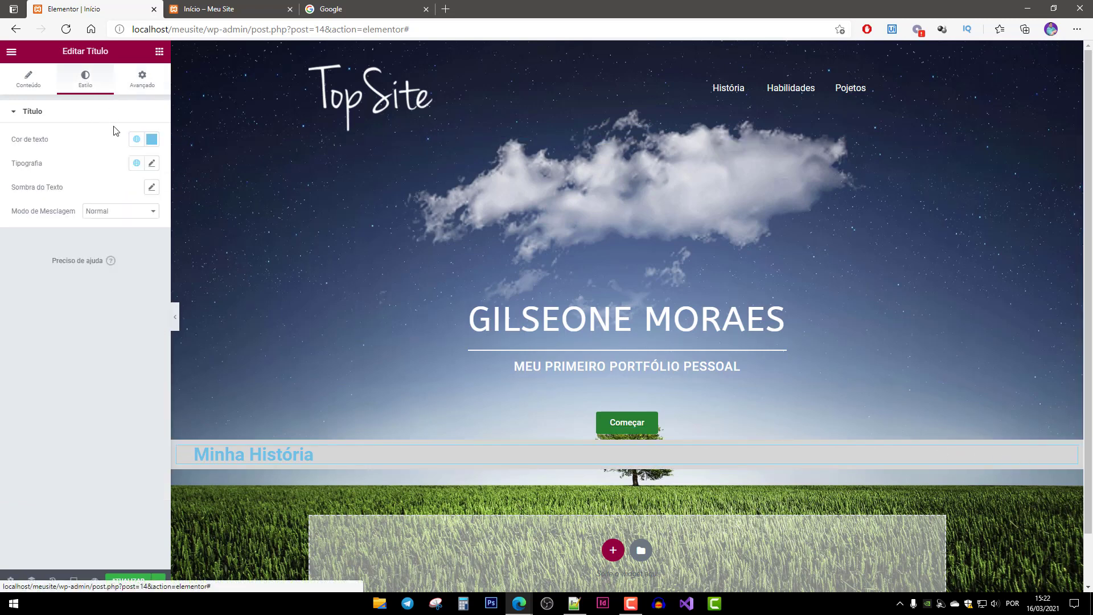
left_click(151, 141)
left_click_drag(66, 215, 14, 296)
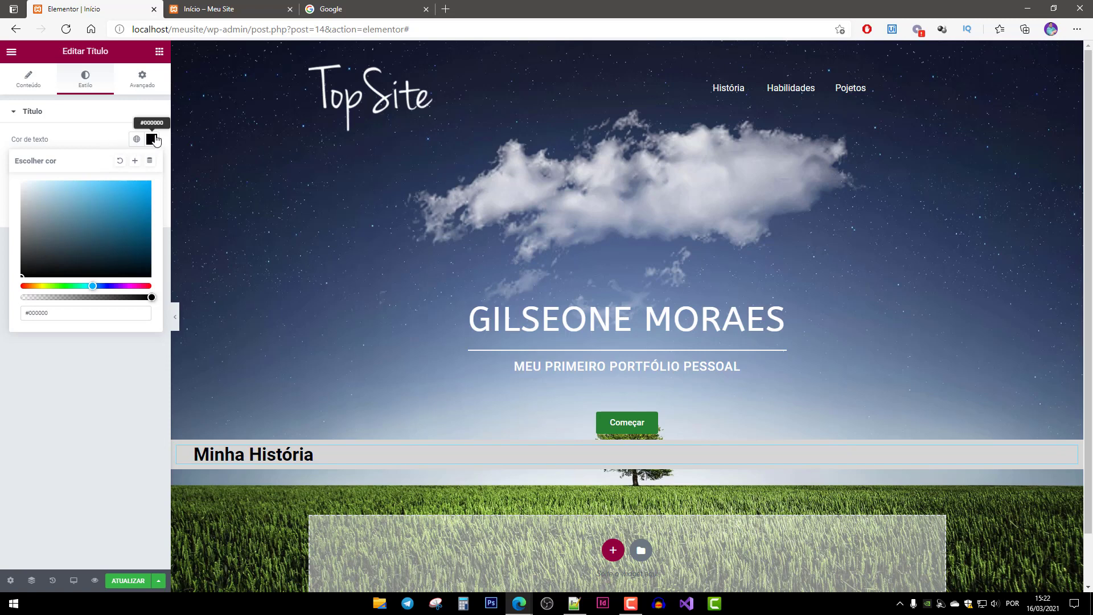
Set the heading's top margin to 50 and bottom margin to 100.
left_click(147, 87)
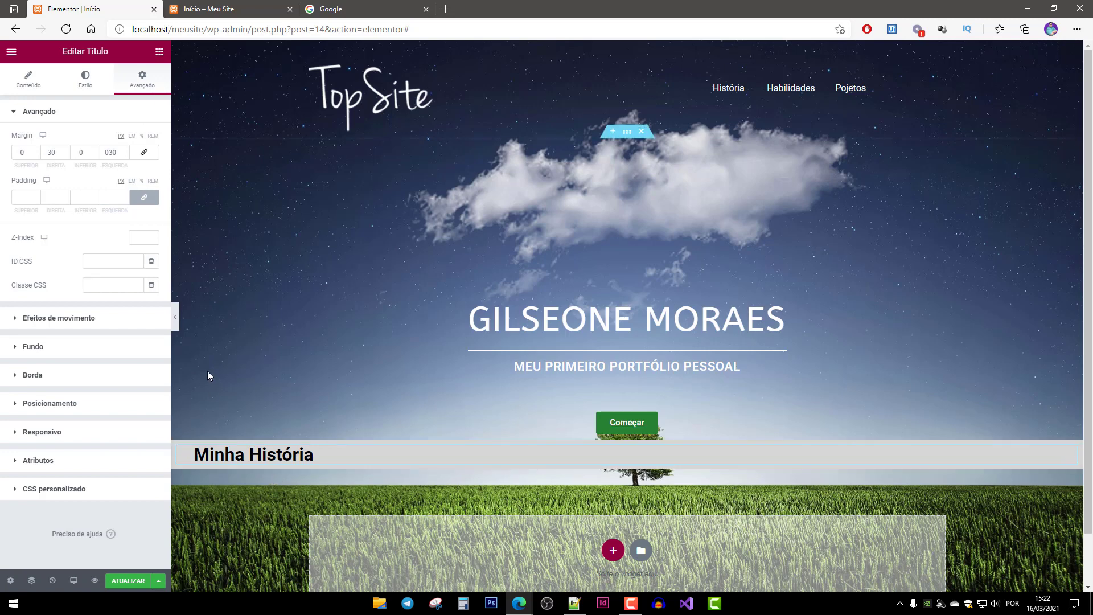
double_click(25, 154)
type("50")
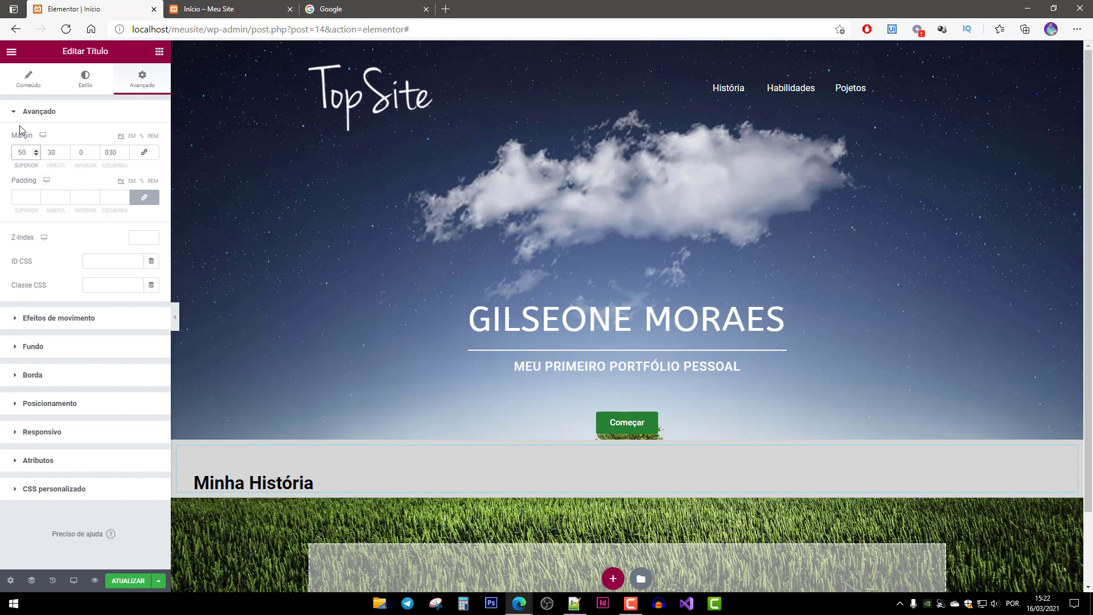
double_click(85, 153)
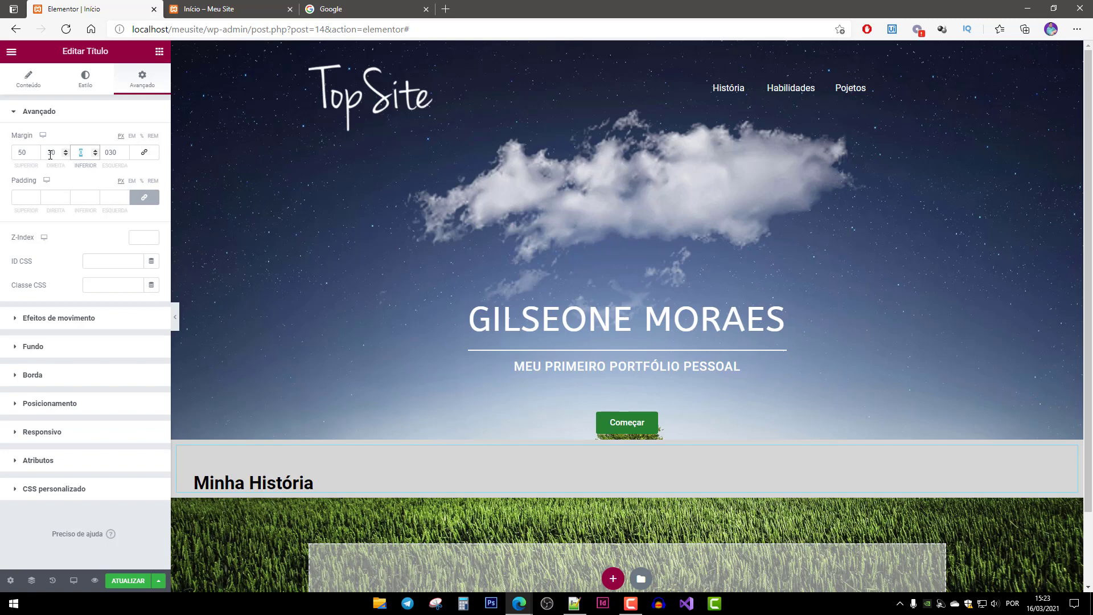
type("100")
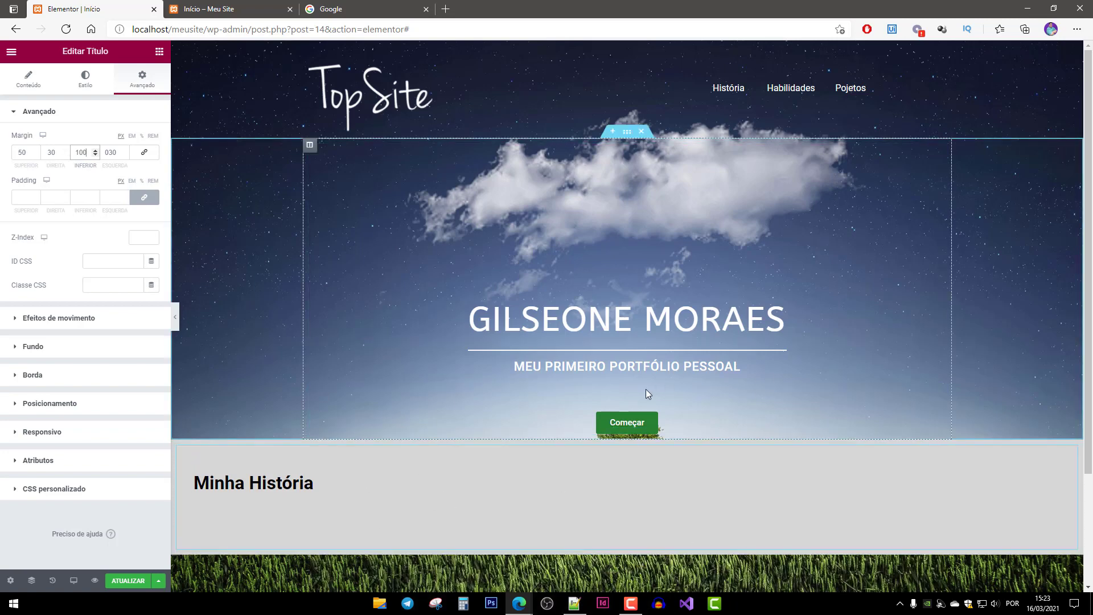
scroll(623, 440, "down", 2)
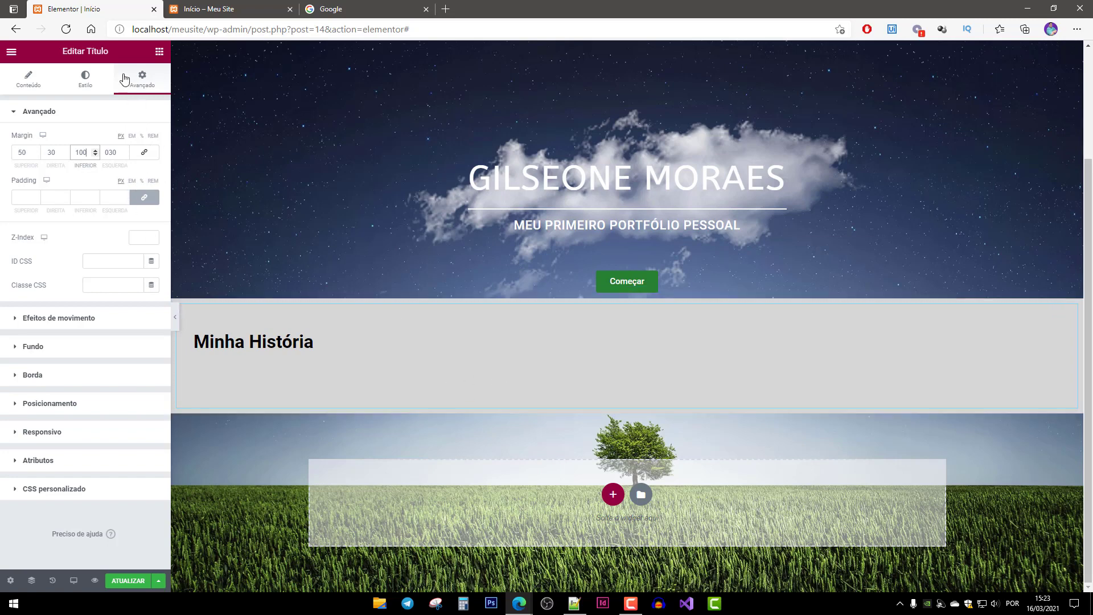
Add a two-column inner section below the heading, with an image left and text right.
left_click(159, 52)
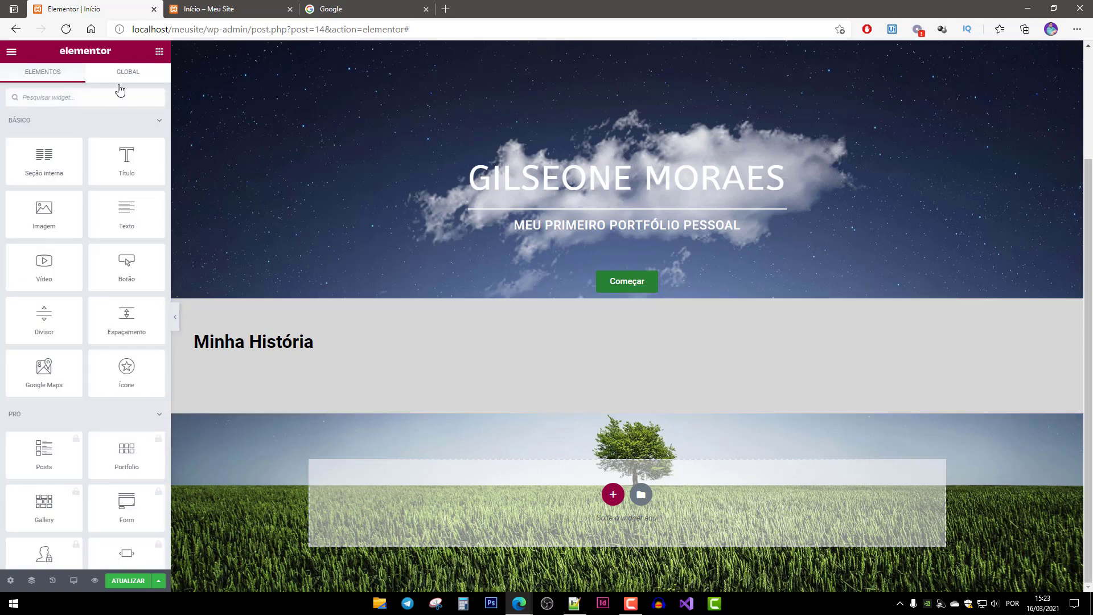
left_click_drag(56, 172, 552, 412)
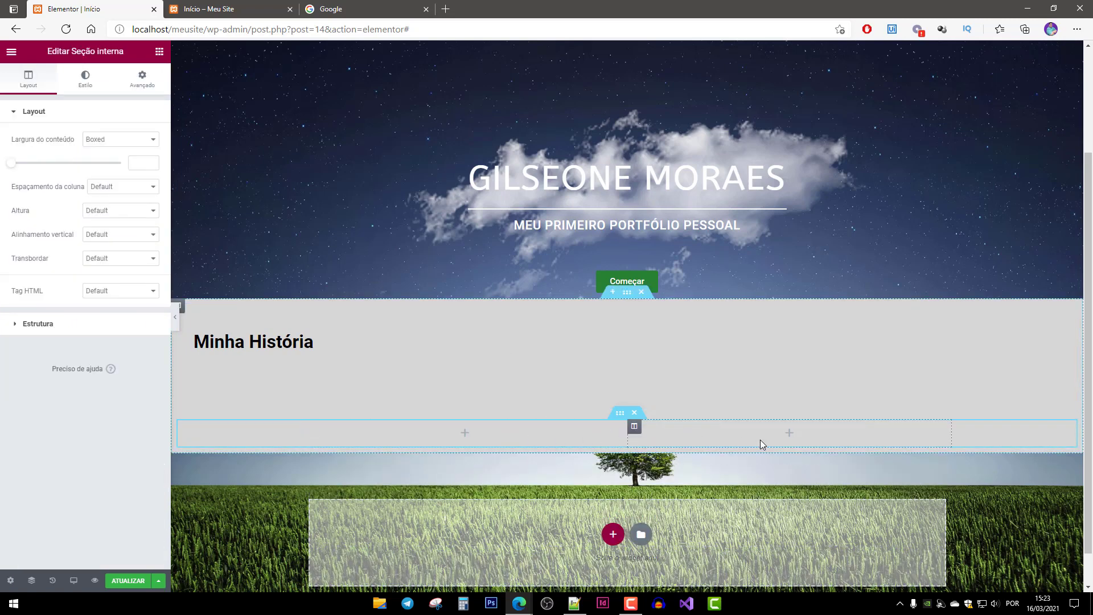
left_click(626, 438)
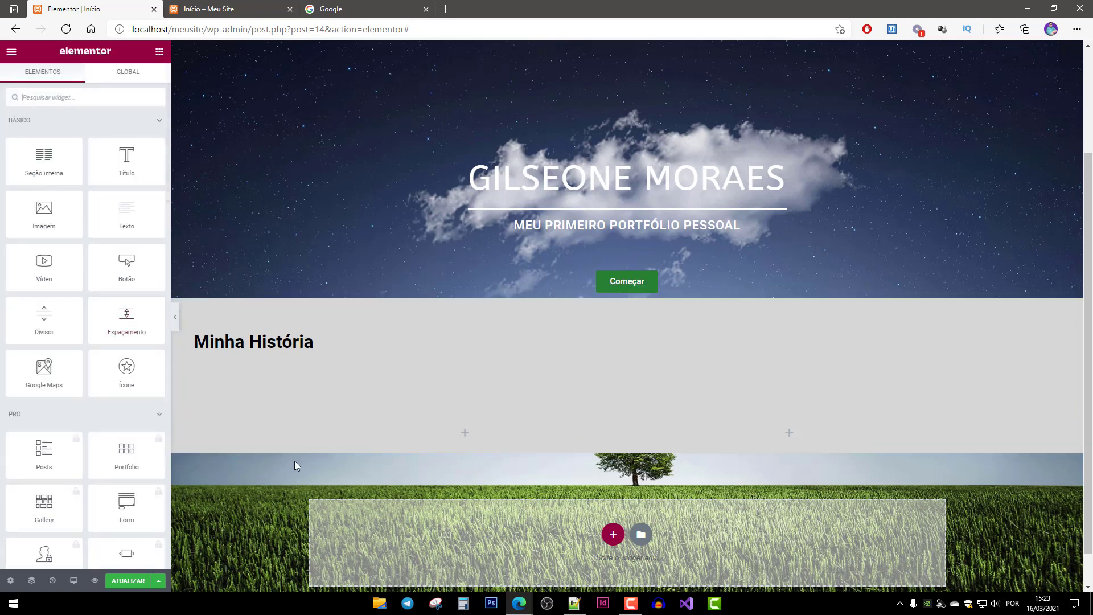
left_click_drag(60, 219, 502, 435)
scroll(809, 357, "down", 3)
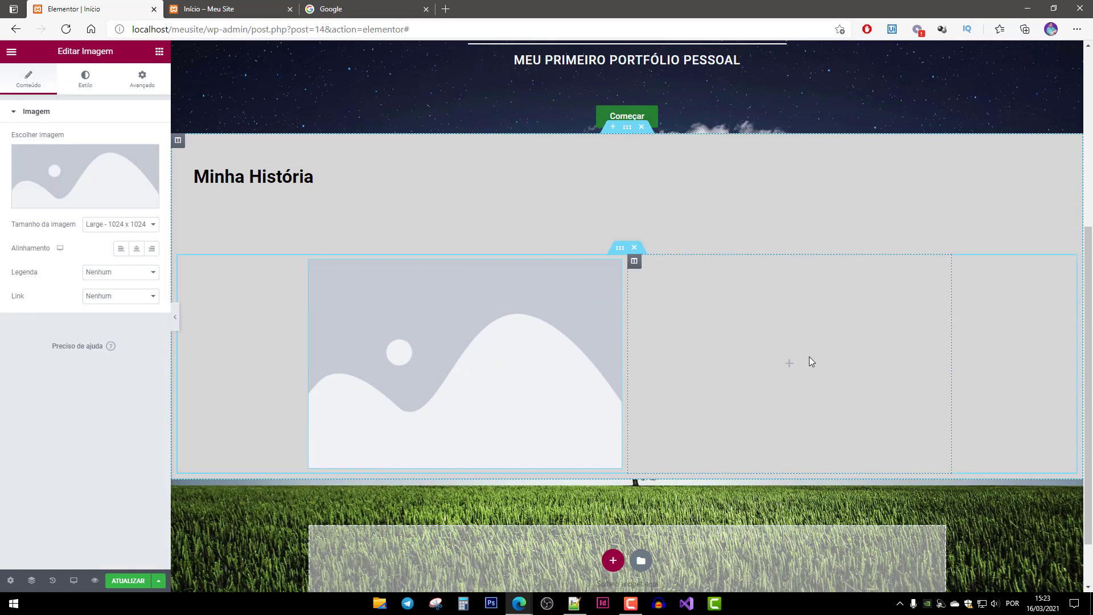
left_click(819, 358)
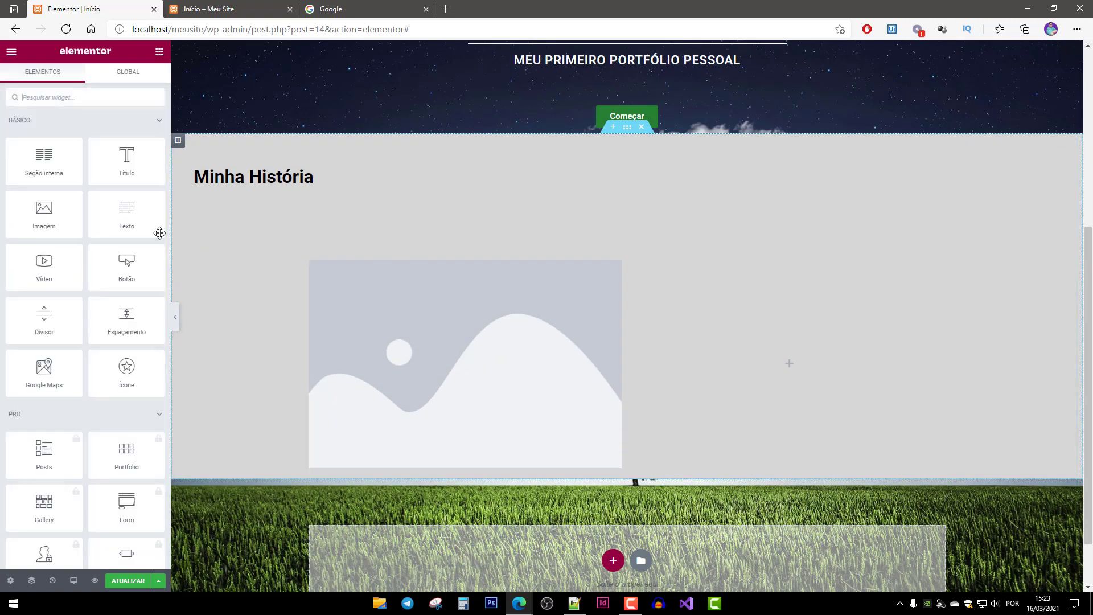
left_click_drag(137, 213, 778, 325)
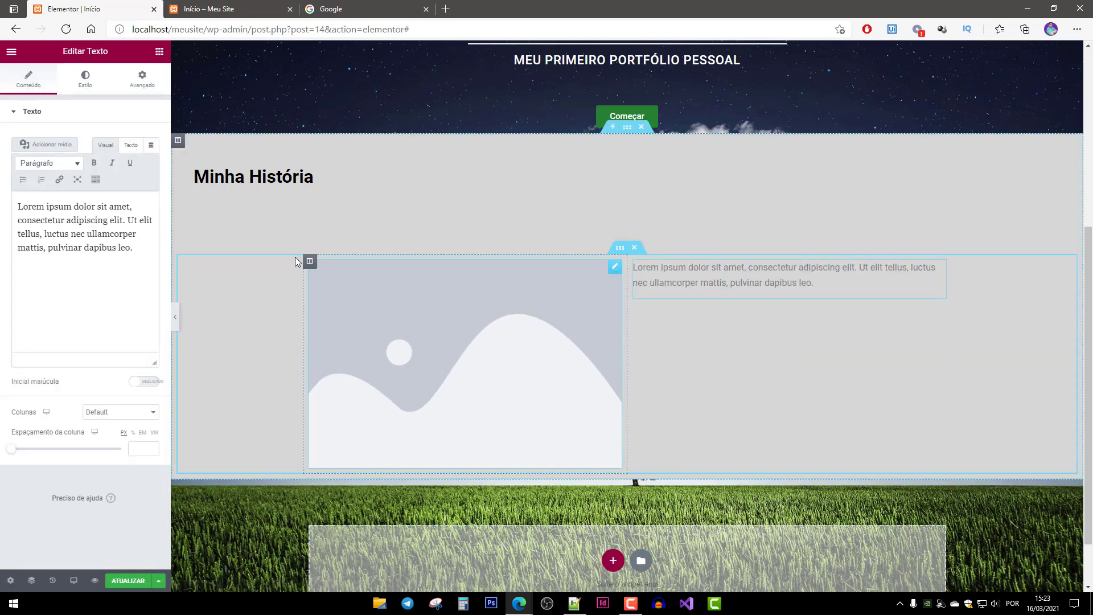
Delete the misplaced text block and placeholder image from the inner section.
left_click(311, 262)
left_click(706, 284)
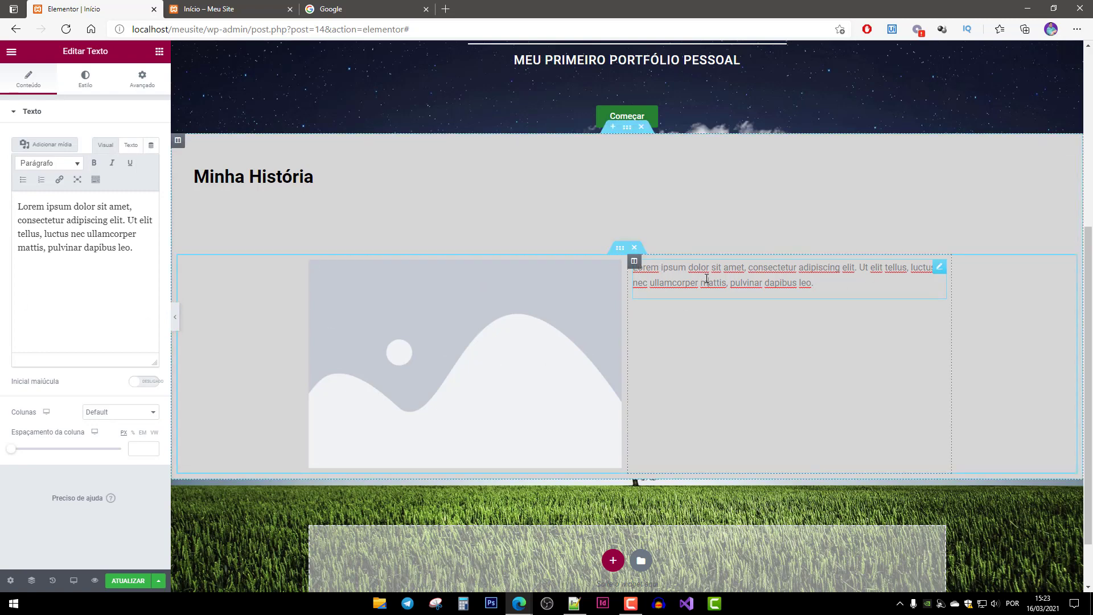
left_click(634, 262)
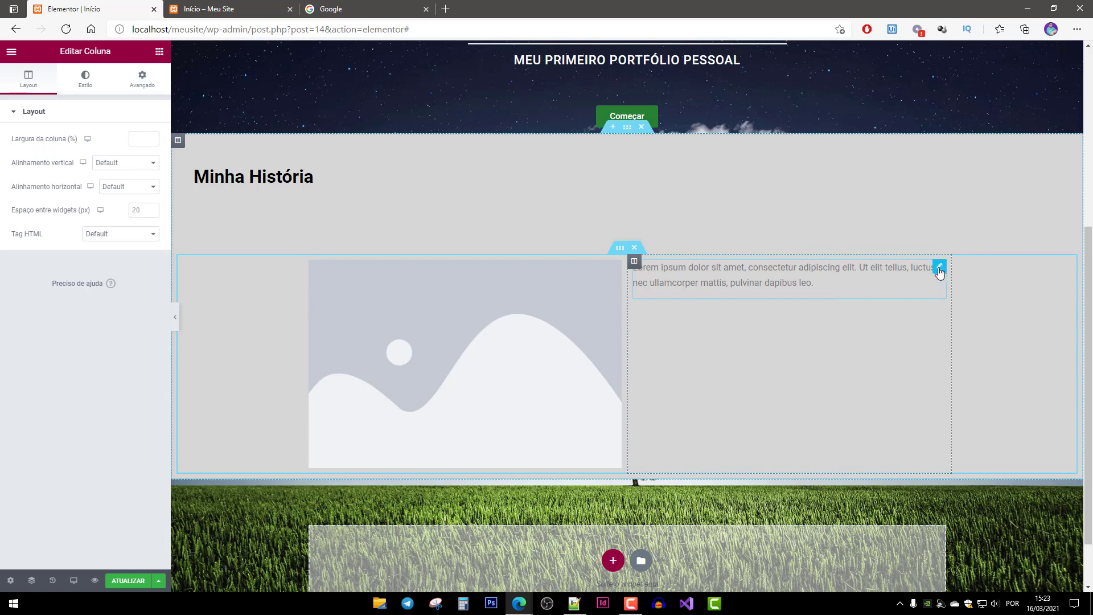
left_click(940, 268)
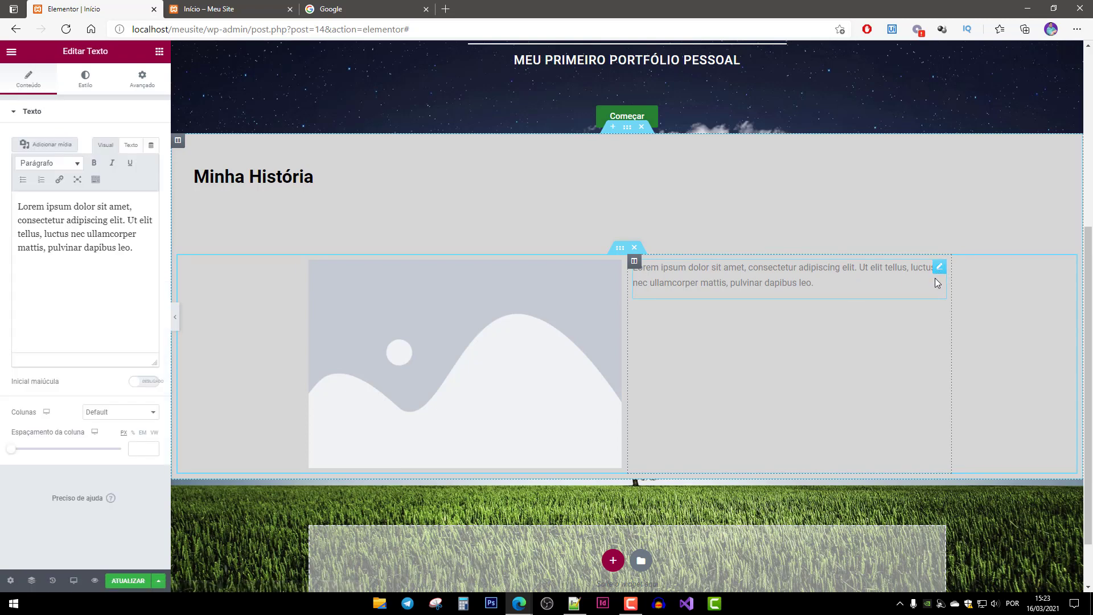
key("Delete")
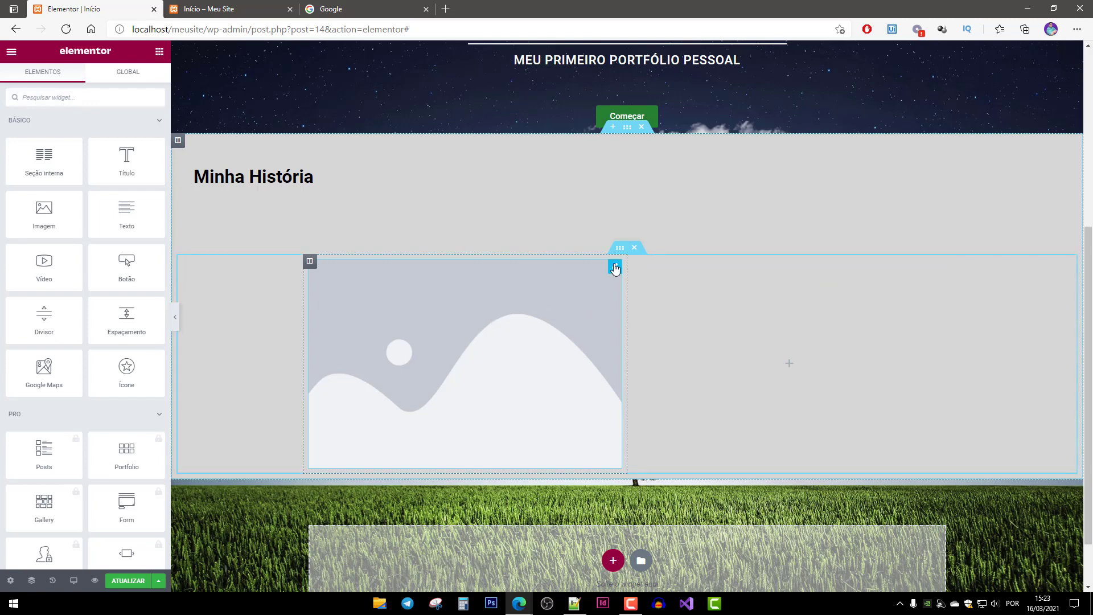
left_click(615, 266)
key("Delete")
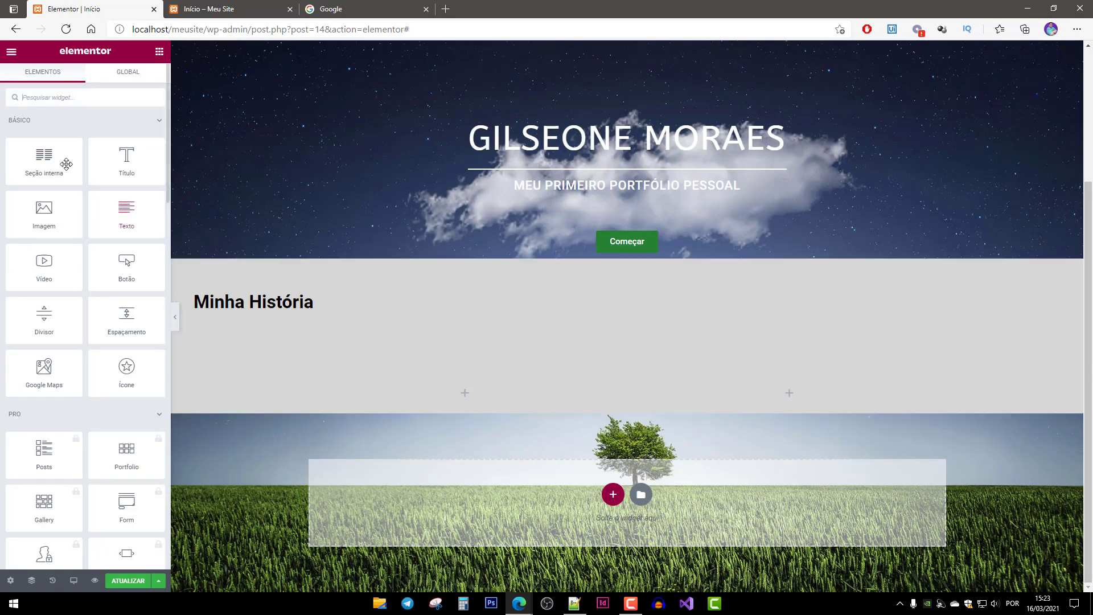
Place a text block in the left column and an image in the right column.
left_click_drag(43, 161, 501, 319)
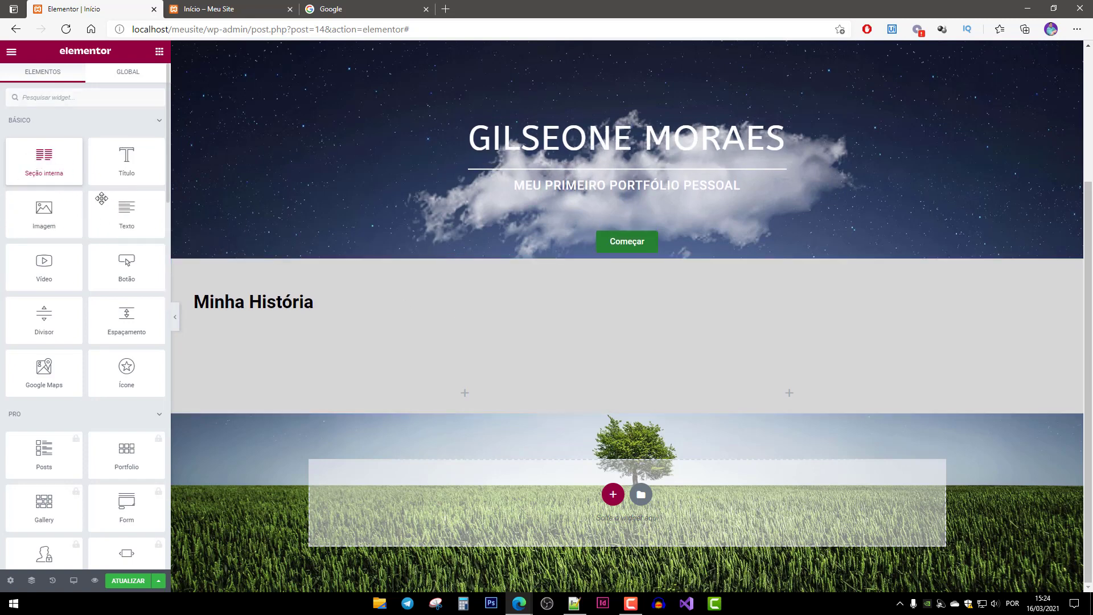
left_click_drag(114, 208, 470, 389)
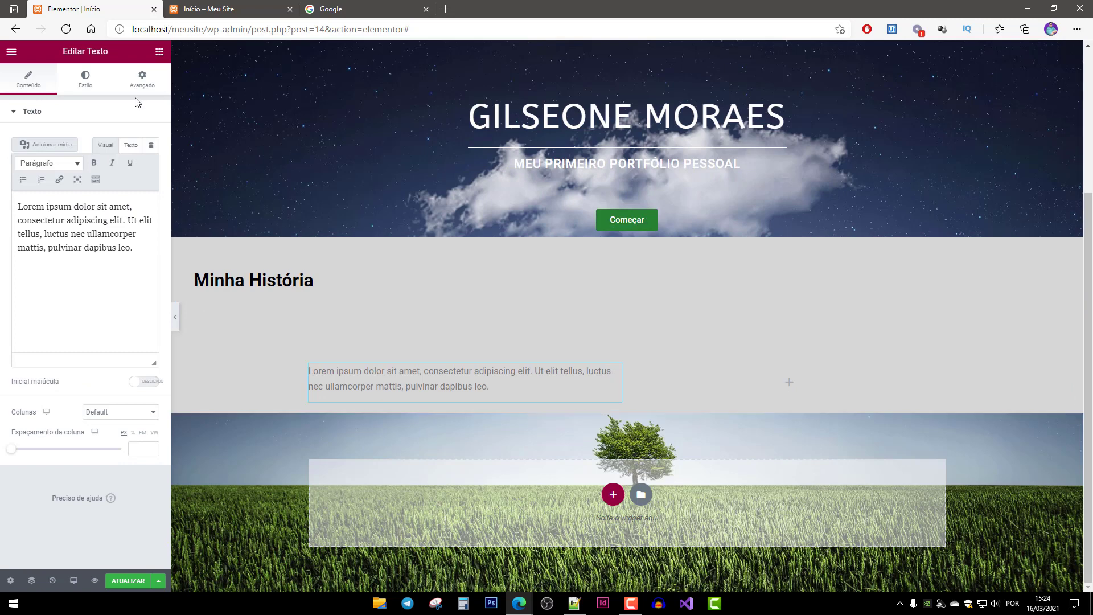
left_click(143, 81)
left_click(159, 52)
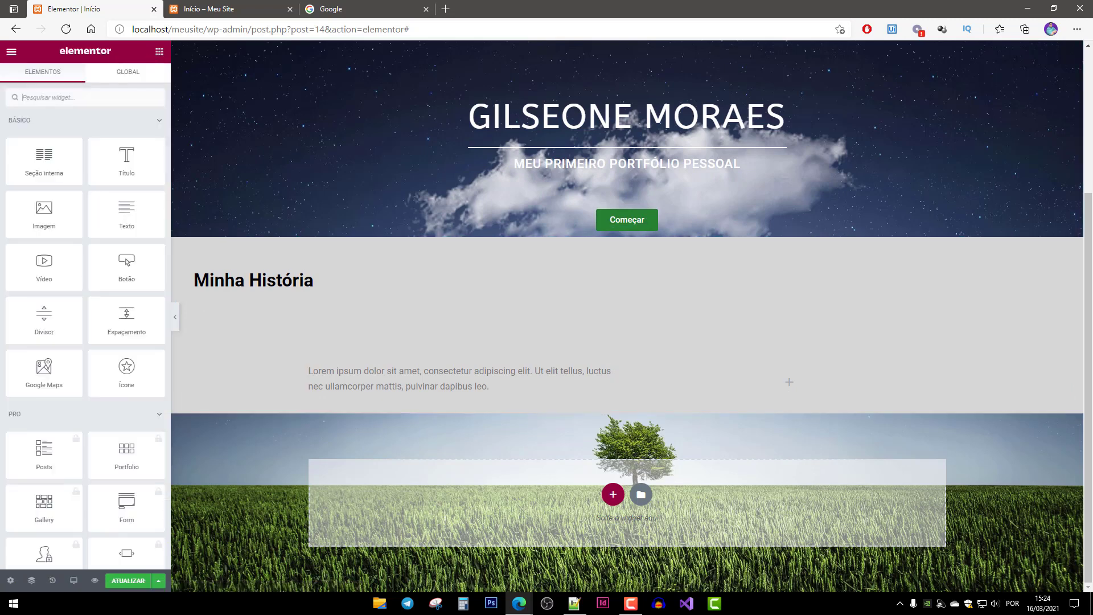
left_click_drag(43, 213, 763, 399)
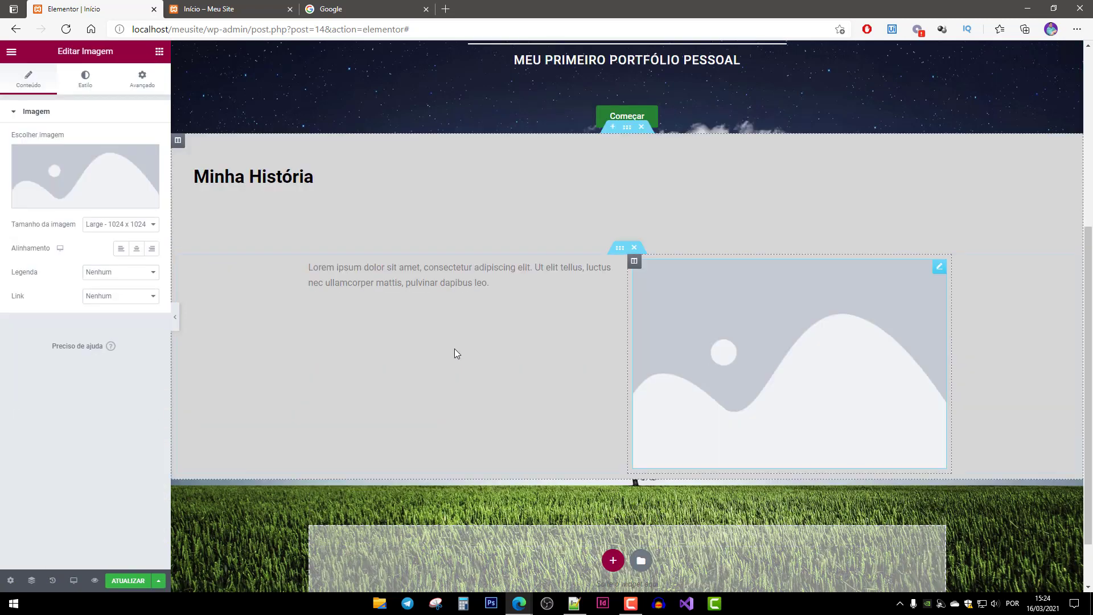
left_click(387, 292)
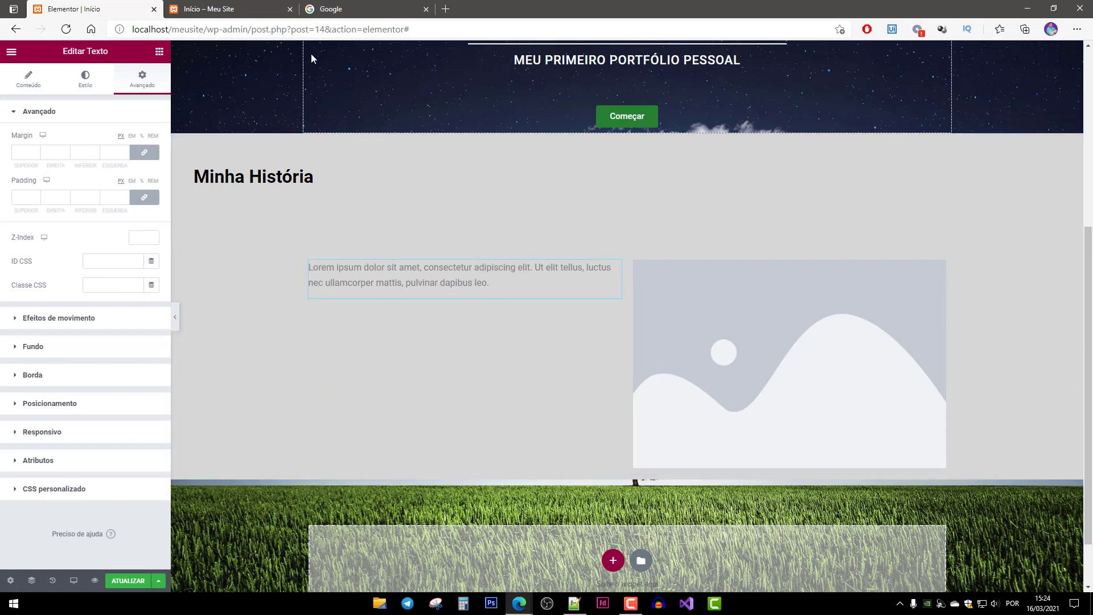
In a new tab, search 'gerador de lorem ipsum' and open the Lorem Ipsum site.
left_click(445, 8)
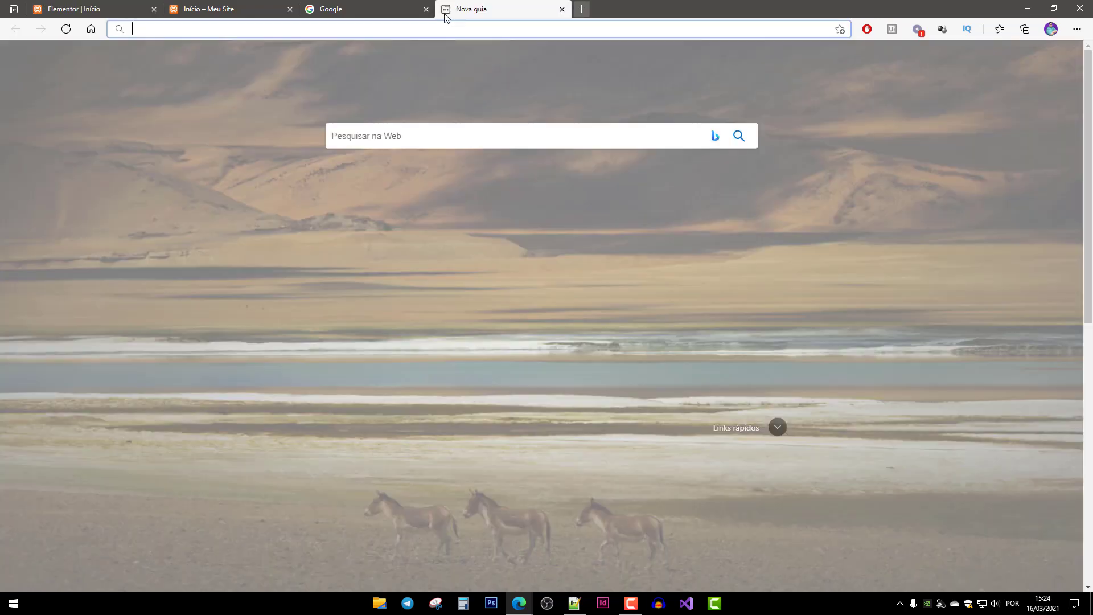
type("gerad")
key("BackSpace")
key("BackSpace")
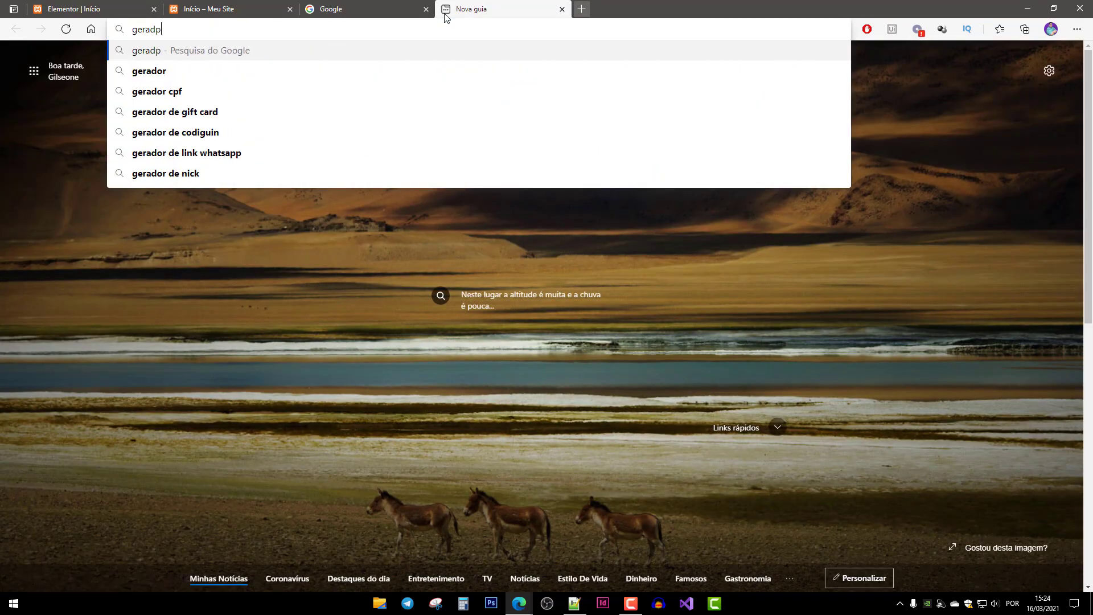
type("dor de lorem ipsum")
key("Return")
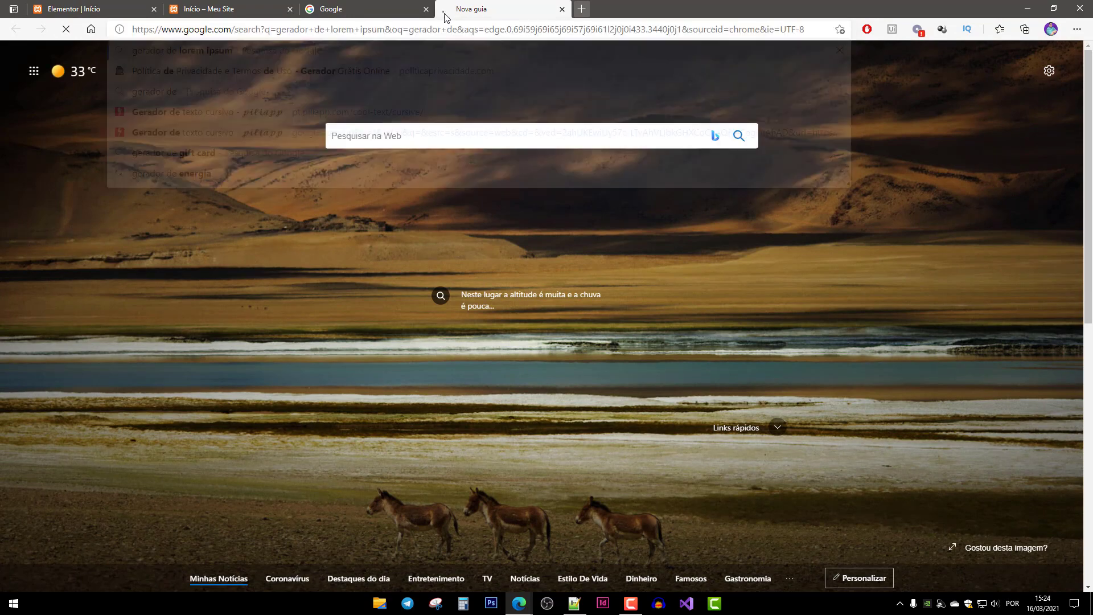
left_click(263, 163)
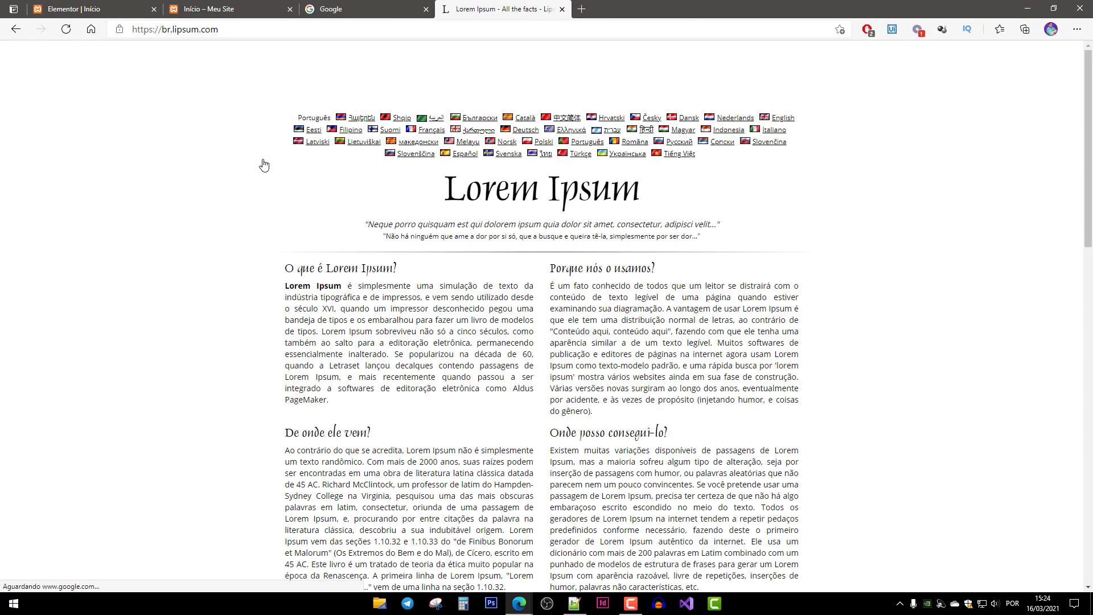
Generate Lorem Ipsum paragraphs, copy the first one, and return to the Elementor tab.
scroll(787, 410, "down", 2)
scroll(789, 410, "down", 5)
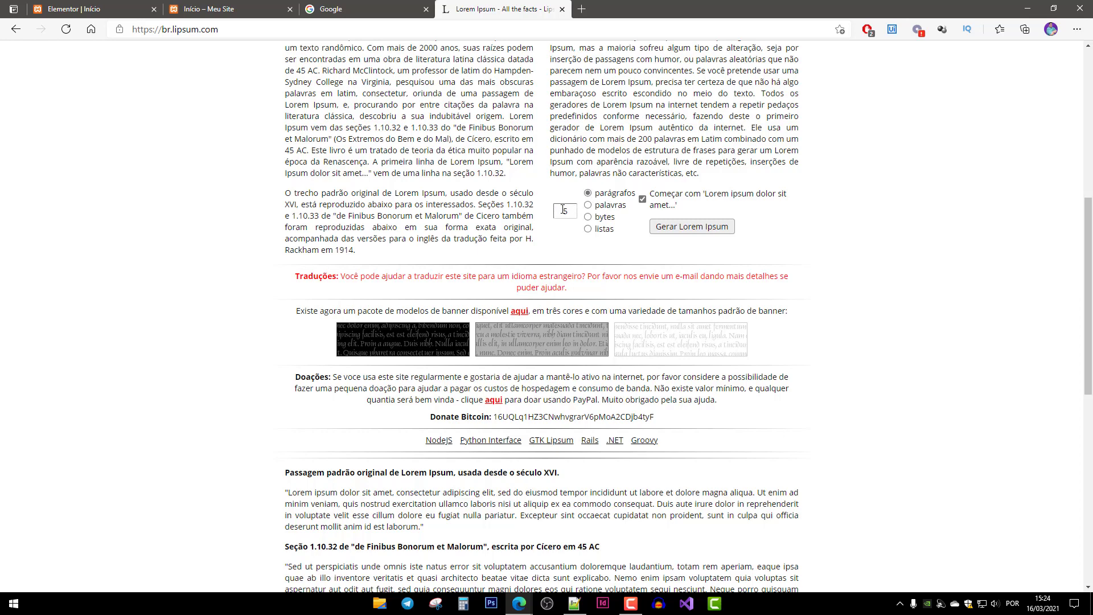
left_click(692, 228)
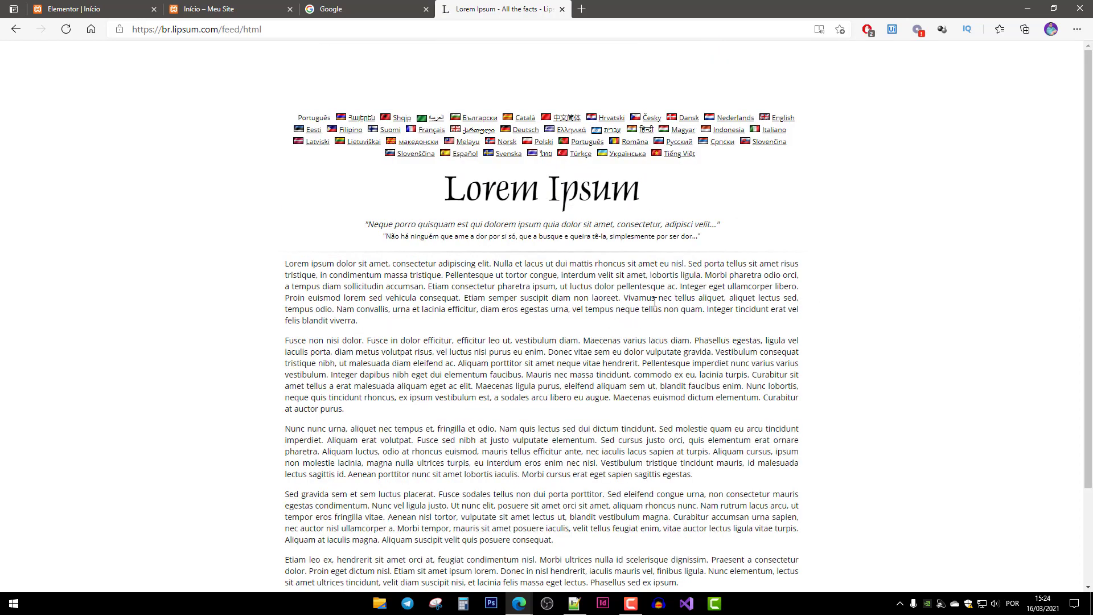
left_click_drag(623, 297, 279, 269)
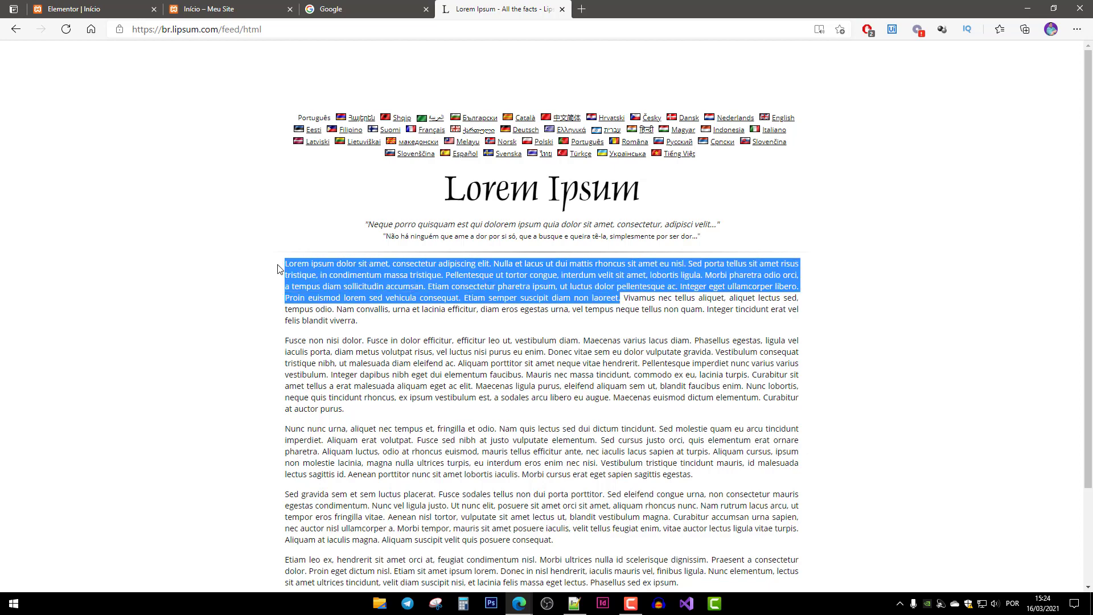
left_click(518, 313)
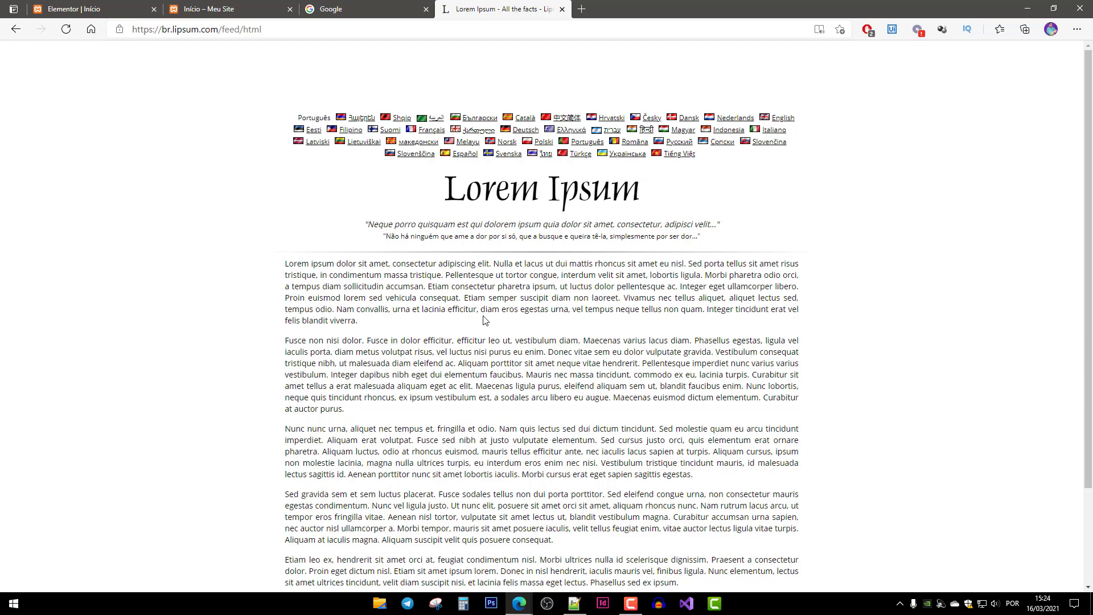
left_click_drag(358, 321, 276, 271)
key("ctrl+c")
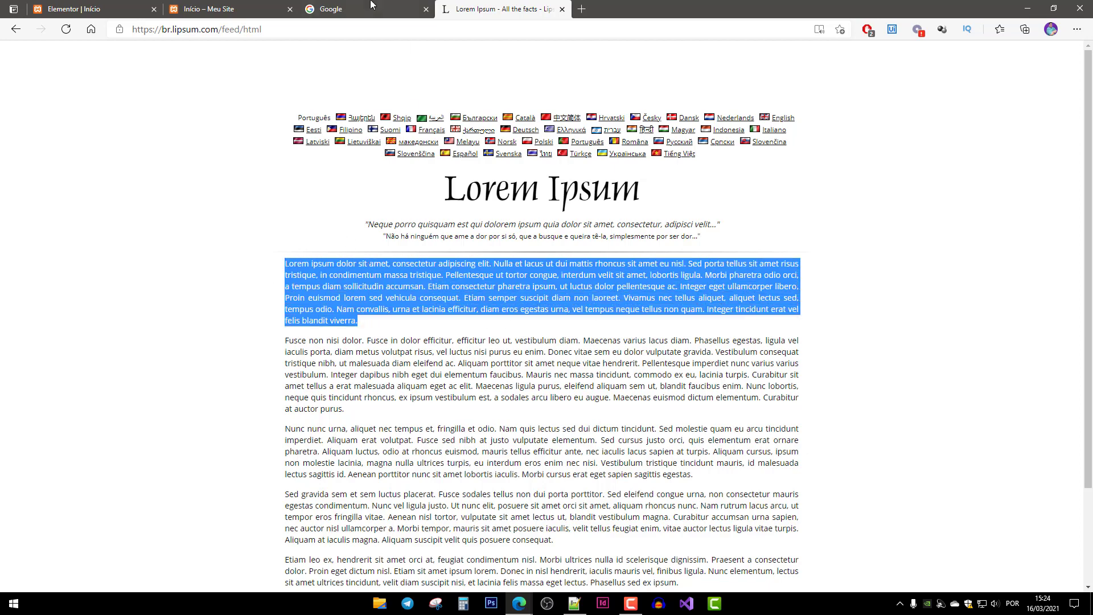
left_click(207, 10)
left_click(94, 12)
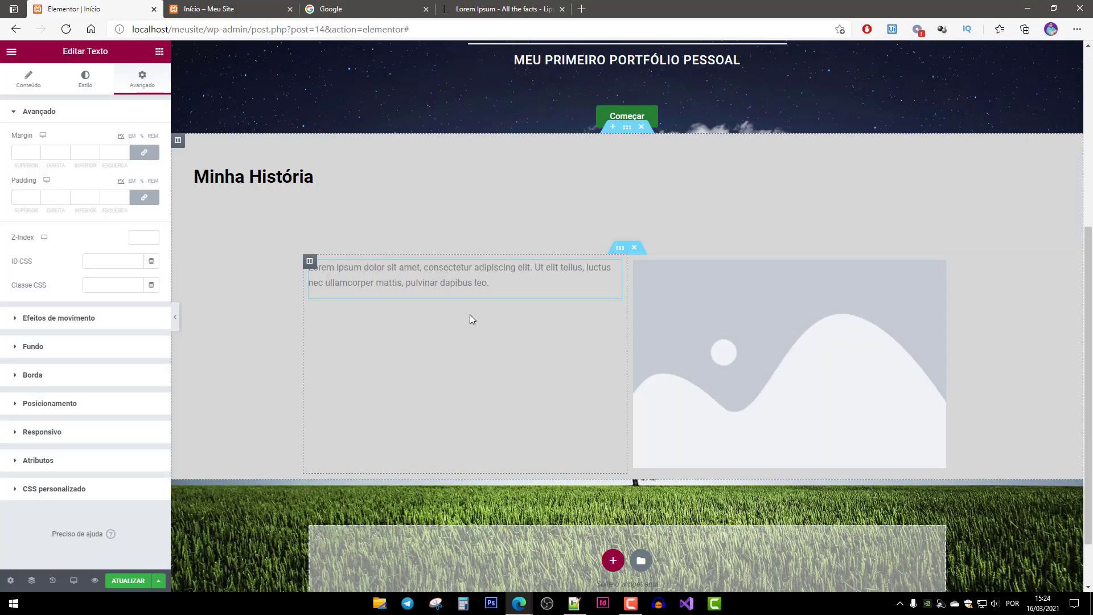
Replace the text block's placeholder with the copied Lorem paragraph.
double_click(480, 282)
left_click(37, 85)
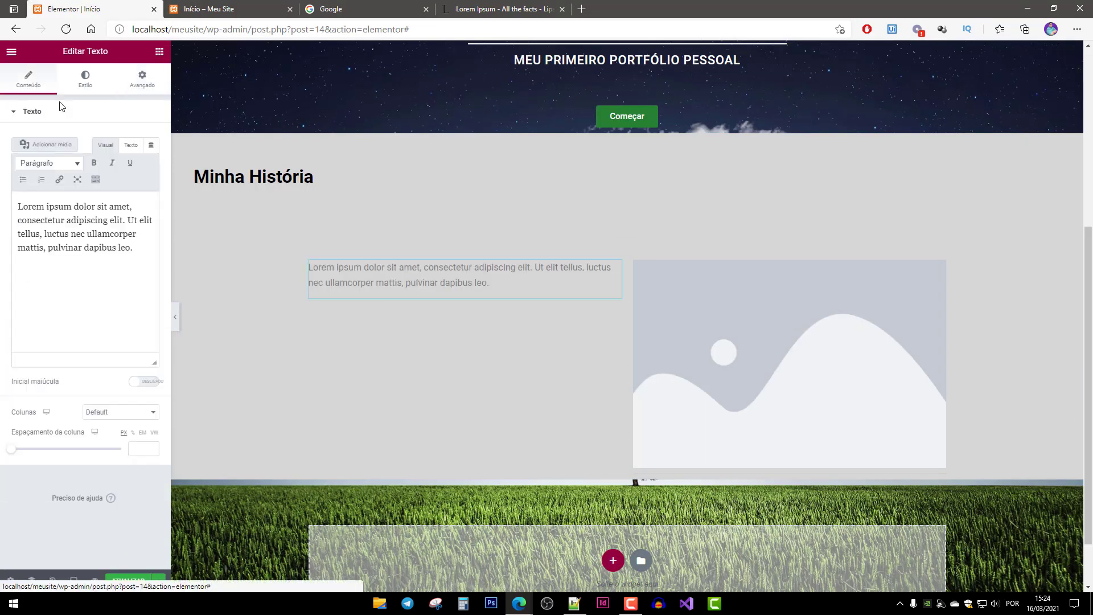
left_click(129, 234)
key("ctrl+a")
key("ctrl+v")
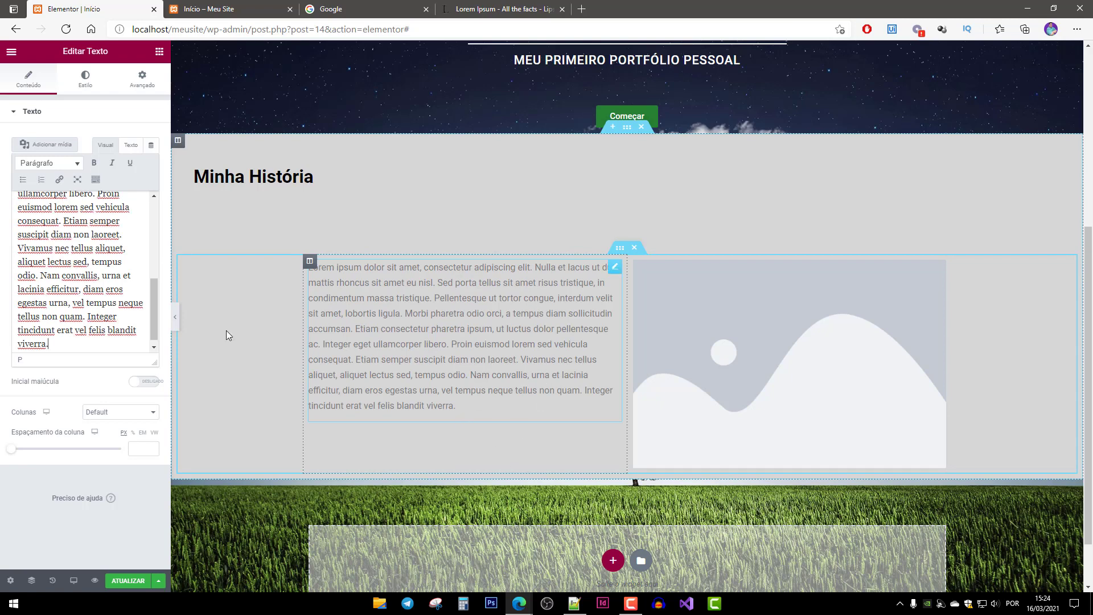
Delete the trailing sentences so the paragraph ends at 'pellentesque ac.'.
left_click_drag(49, 344, 40, 279)
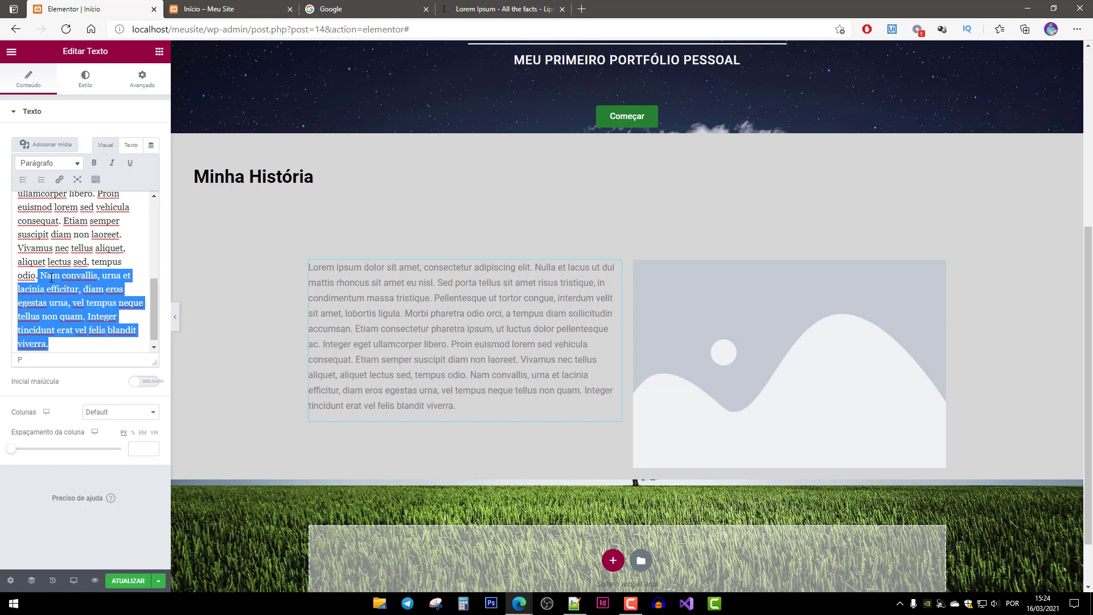
key("BackSpace")
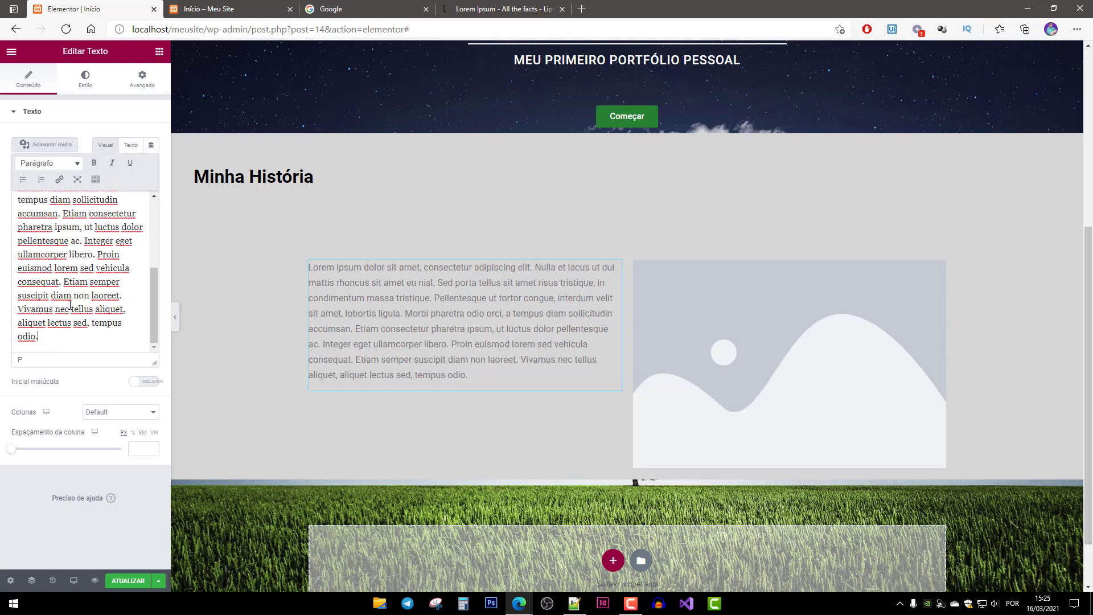
left_click_drag(62, 281, 120, 374)
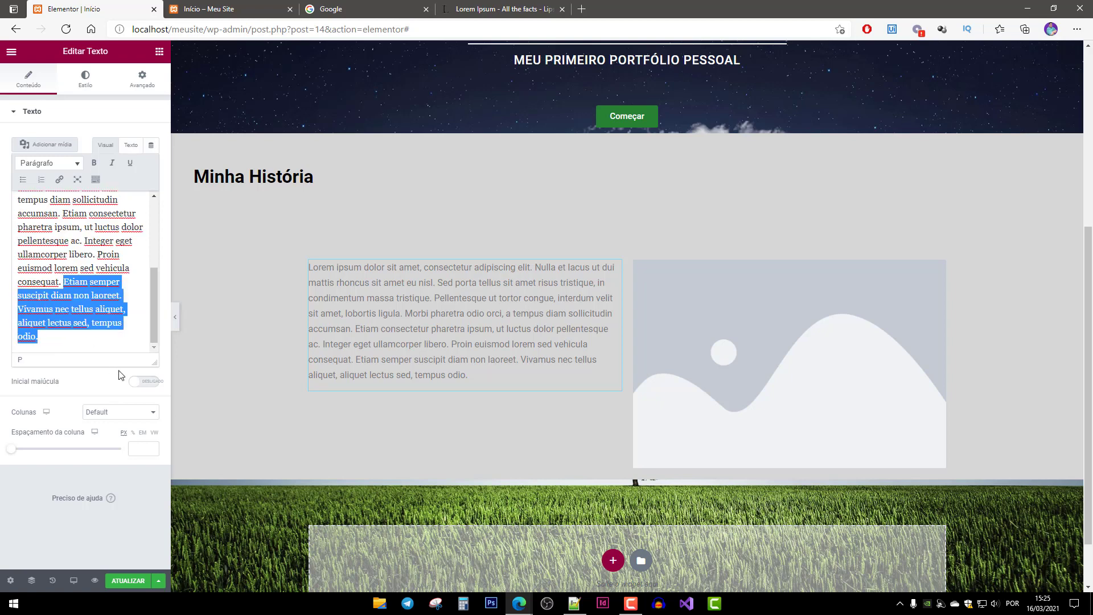
key("BackSpace")
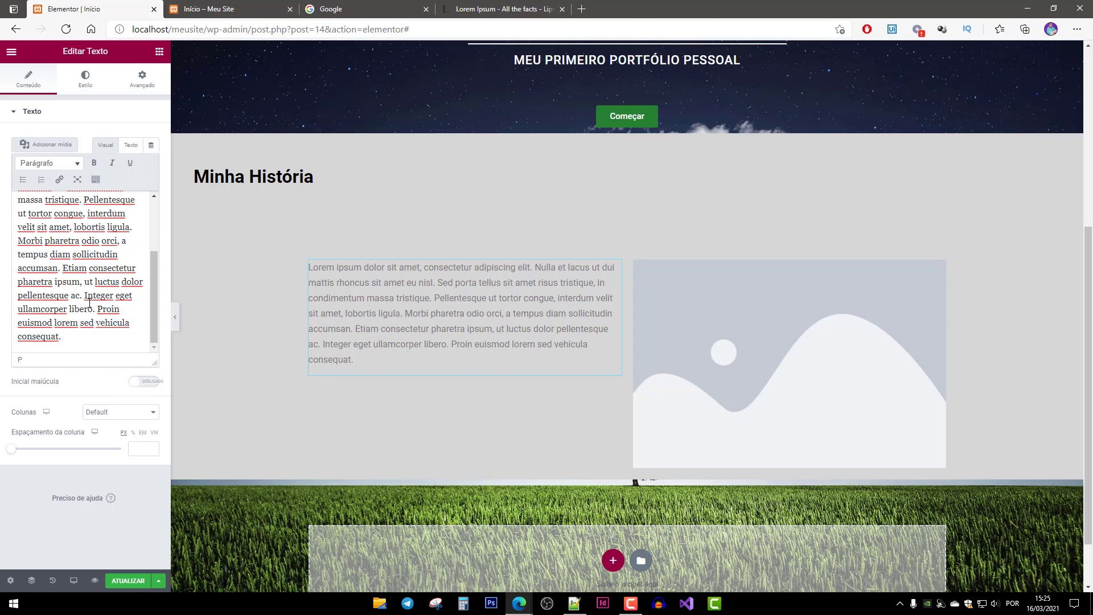
left_click_drag(85, 296, 199, 434)
key("BackSpace")
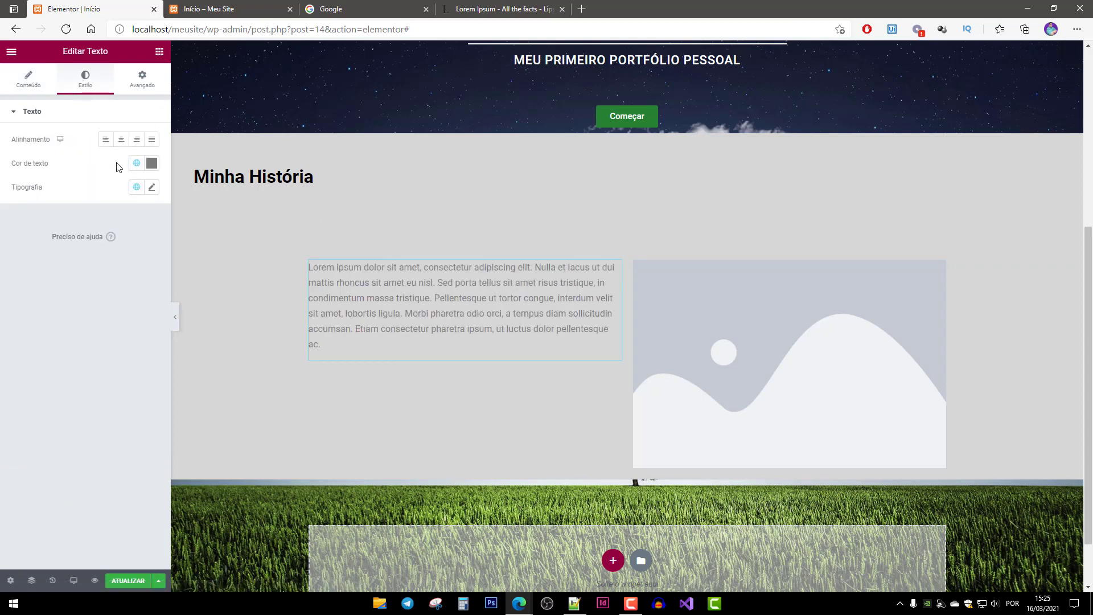
Left-align the paragraph and set its text colour to near-black #1D1D1D.
left_click(106, 141)
left_click(151, 163)
left_click(85, 254)
left_click_drag(53, 270, 21, 294)
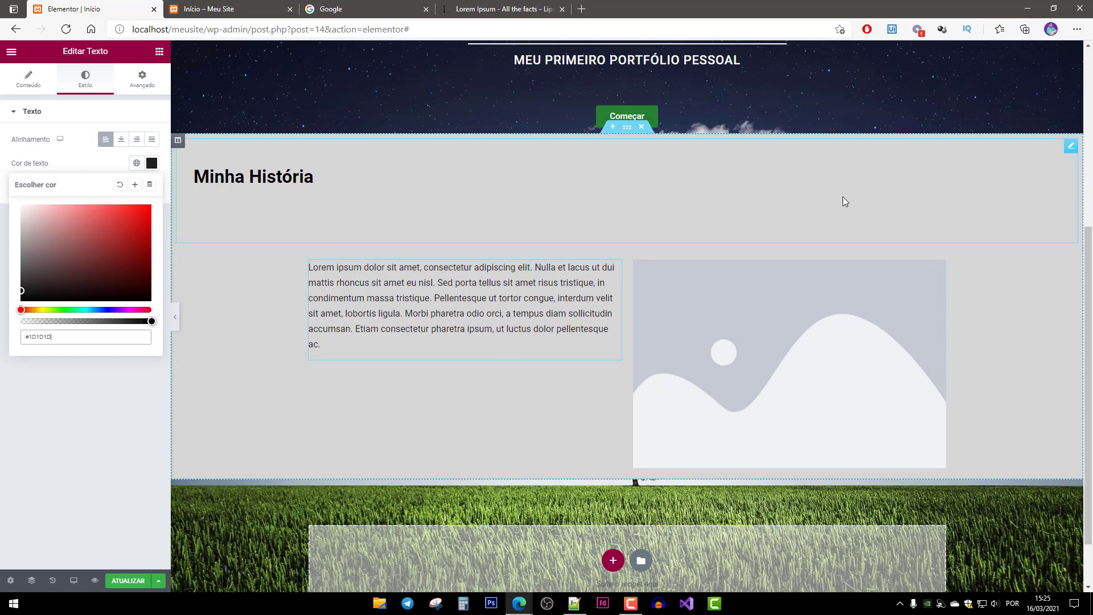
left_click(101, 166)
Set the paragraph's typography size to 18 px.
left_click(152, 188)
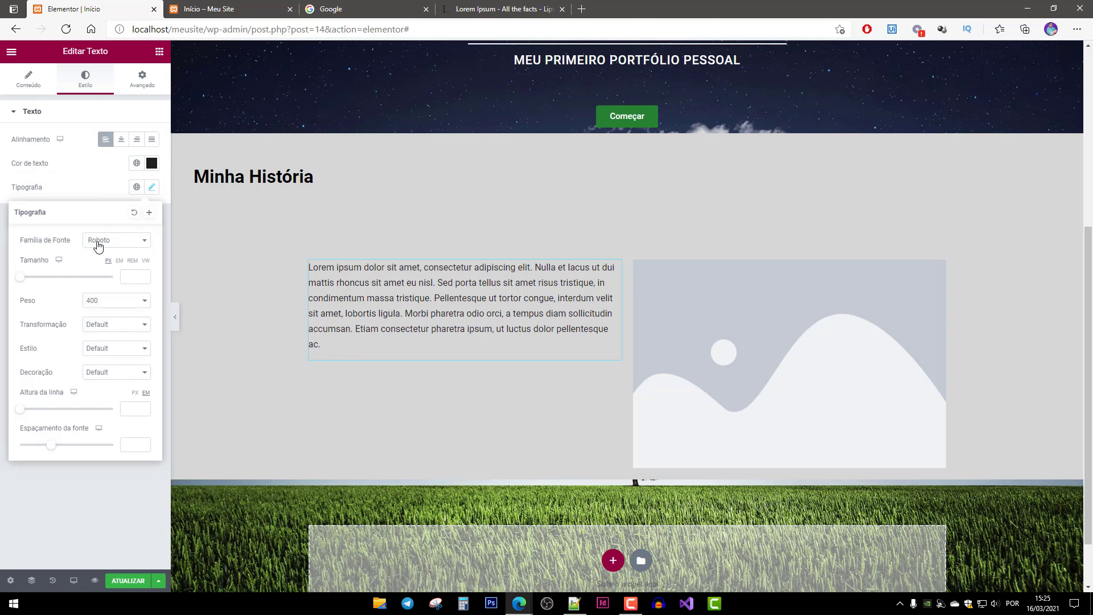
left_click_drag(21, 281, 30, 280)
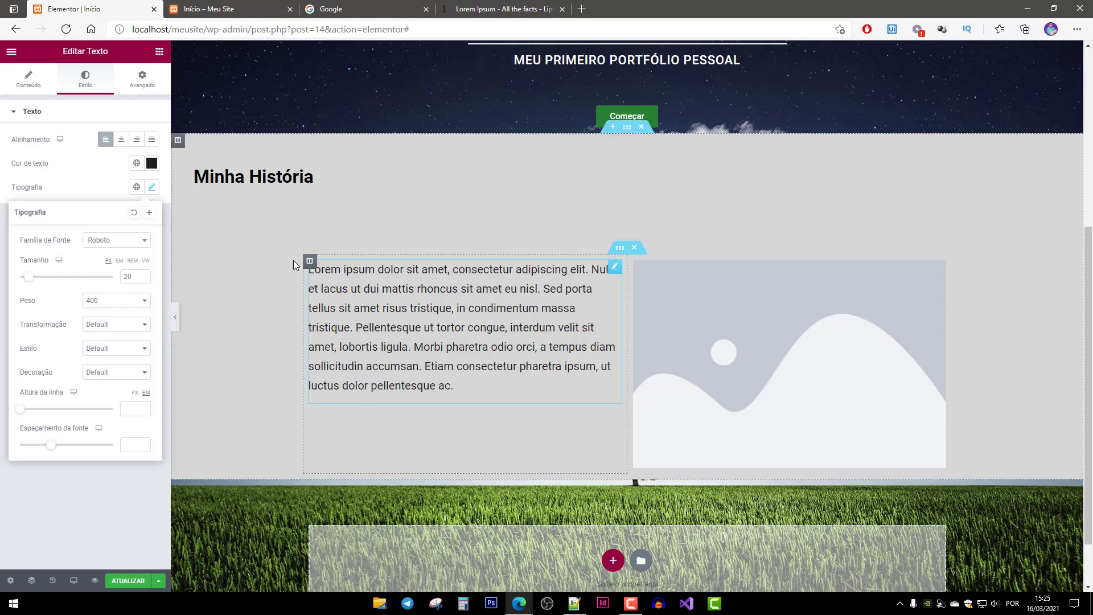
left_click_drag(128, 276, 113, 278)
type("1")
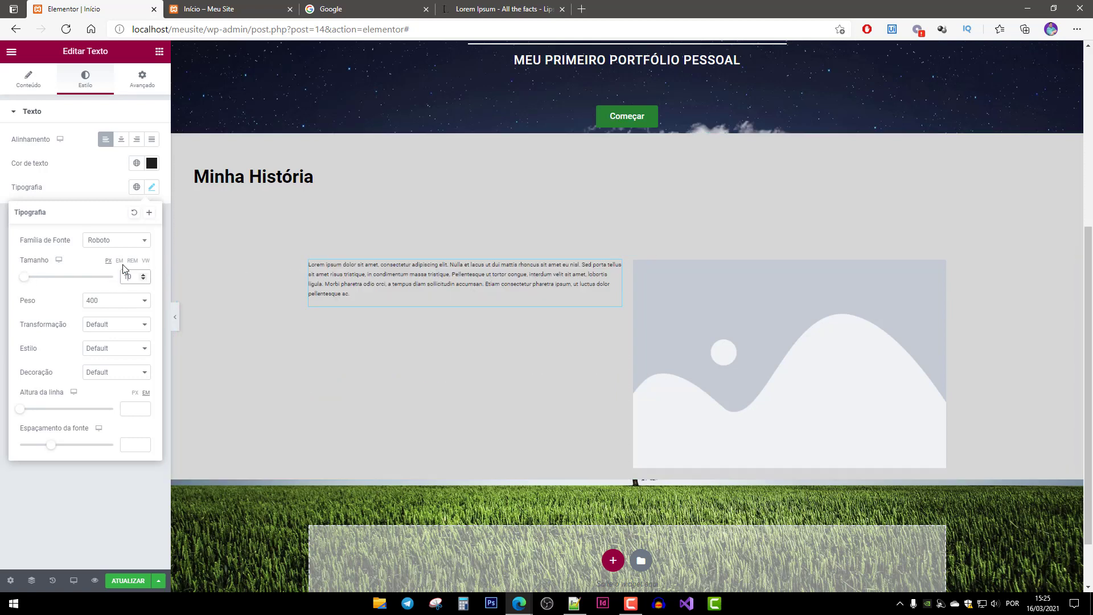
key("Delete")
type("8")
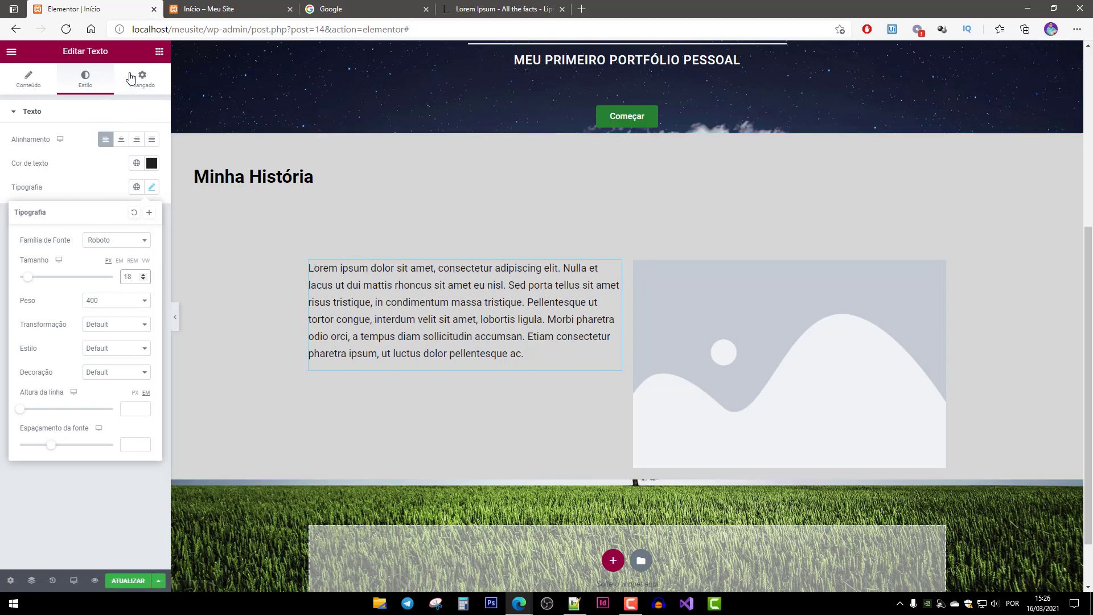
left_click(159, 53)
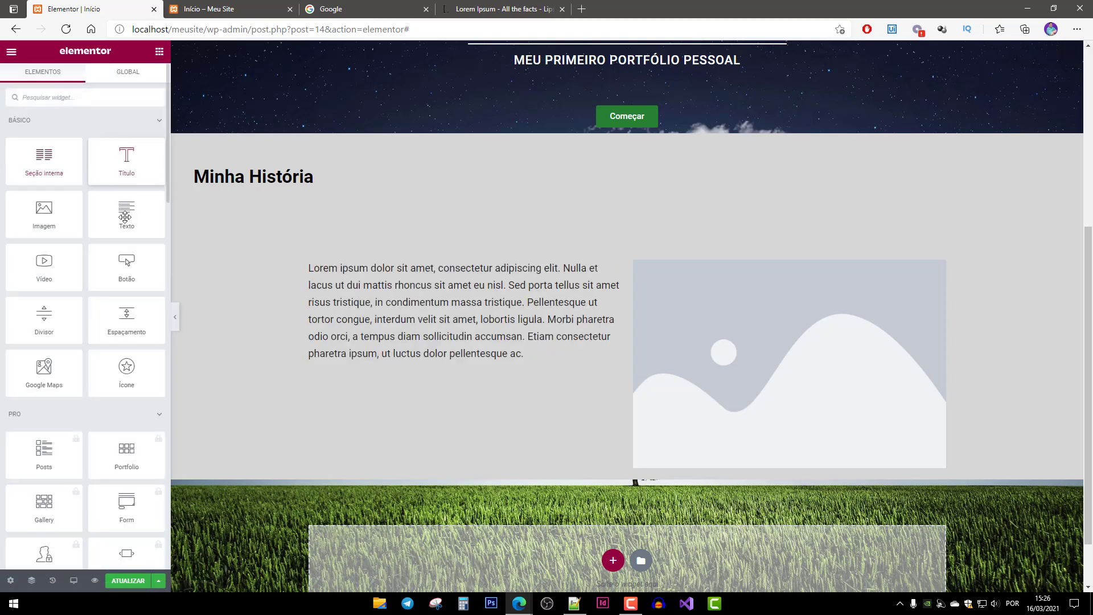
Add a Botão widget below the paragraph and replace 'Clique aqui' with 'Meu Currículo'.
left_click_drag(127, 265, 466, 373)
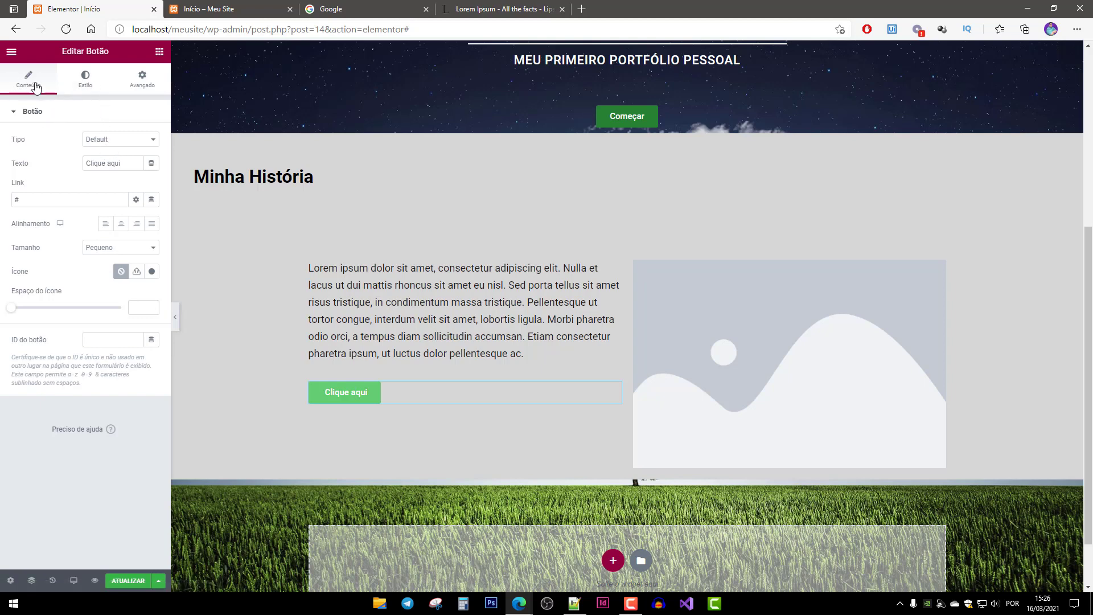
left_click_drag(127, 163, 33, 151)
type("Meu c")
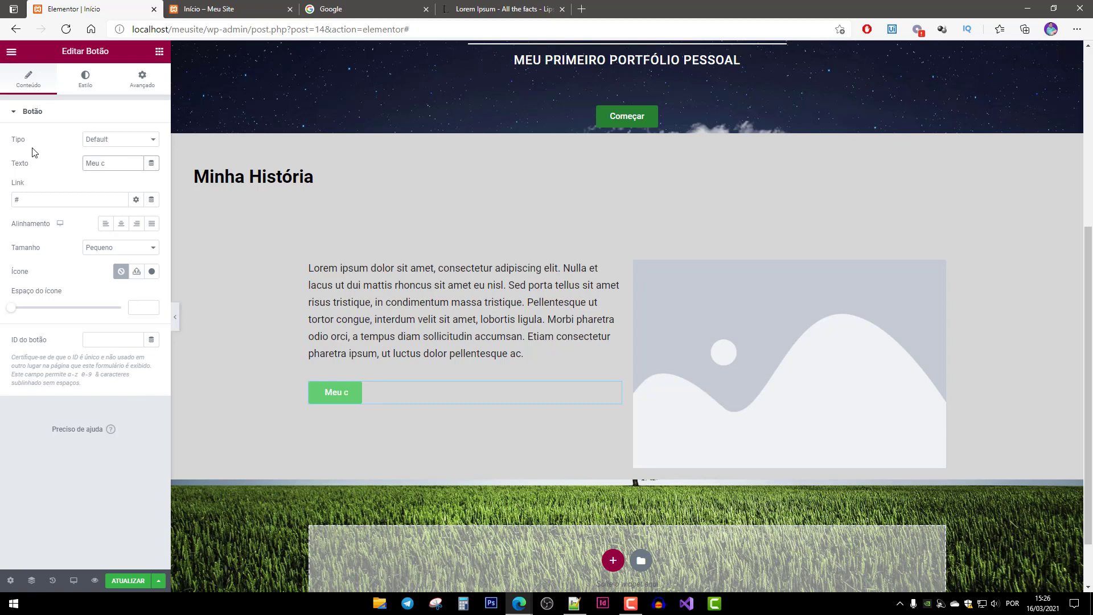
type("uurrículo")
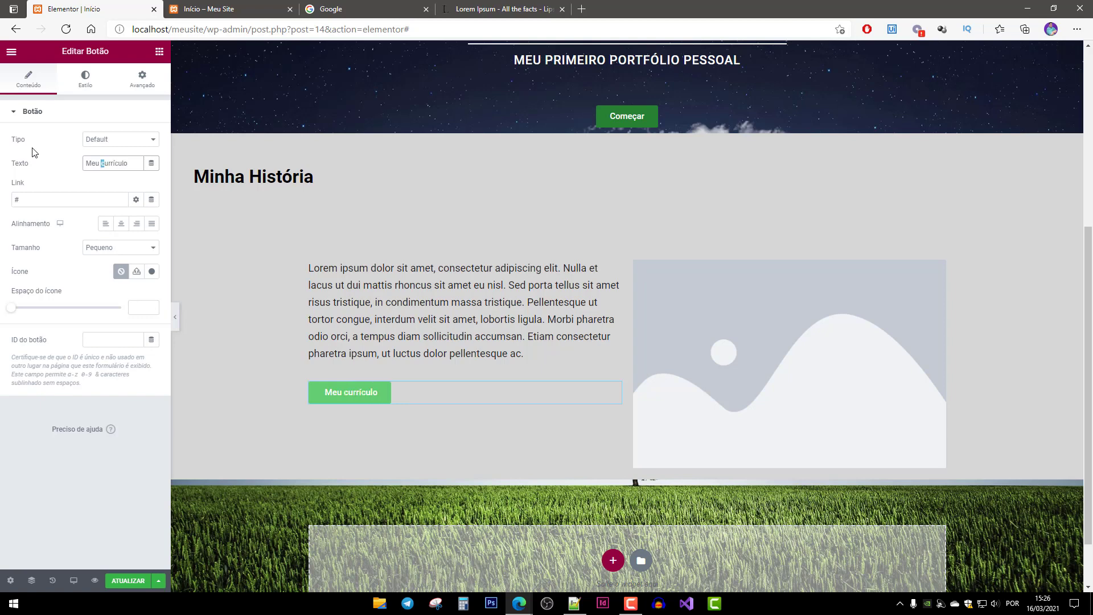
type("C")
Insert the Address card icon into the button with icon spacing of 10.
left_click(151, 272)
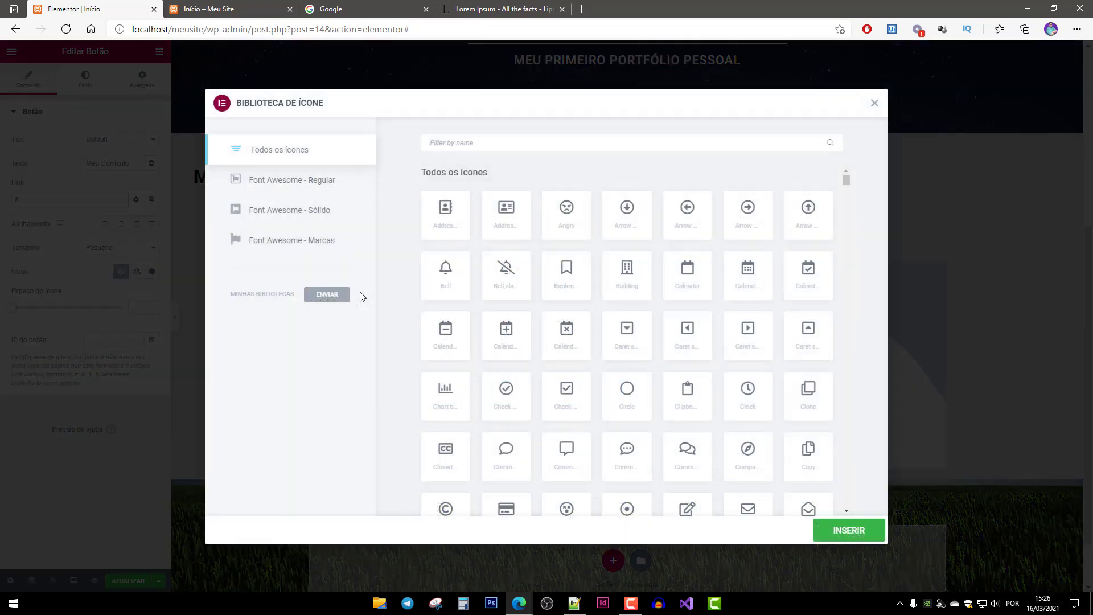
left_click(505, 214)
left_click(866, 529)
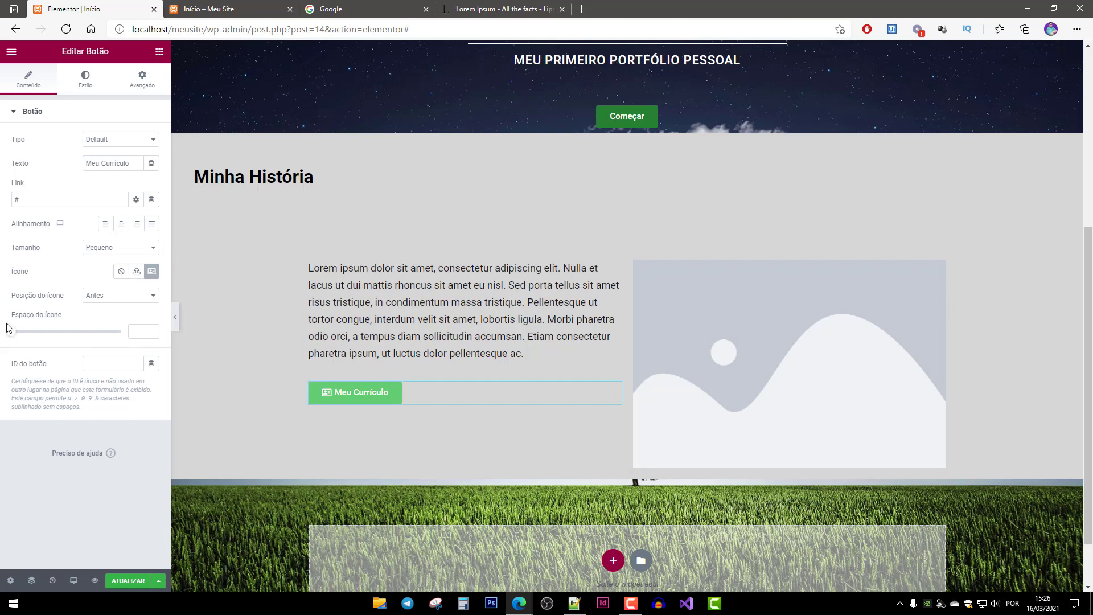
left_click_drag(14, 336, 34, 336)
double_click(54, 201)
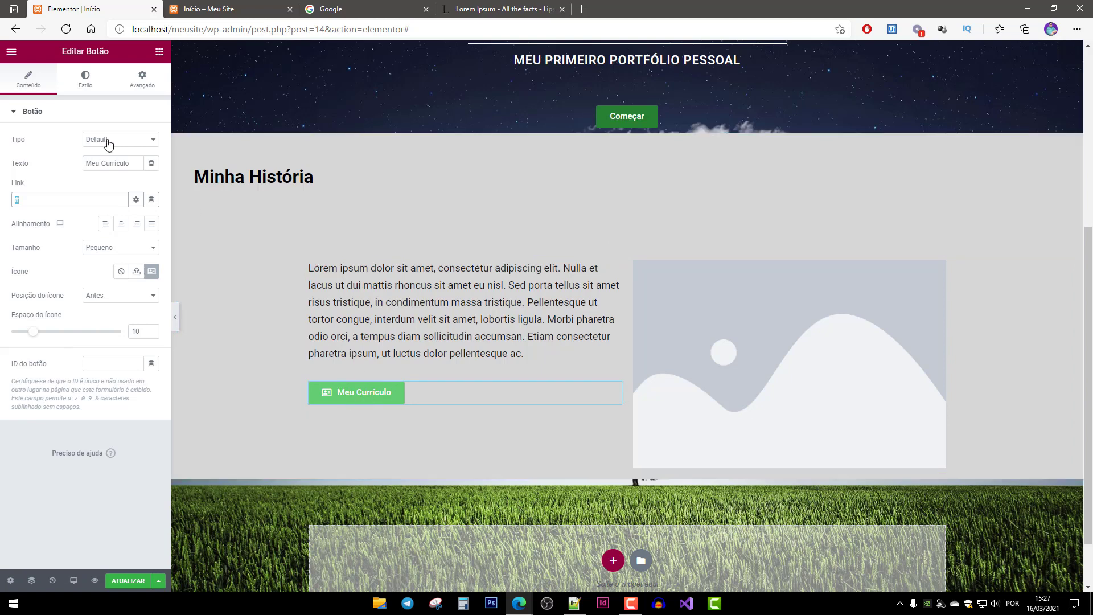
Change the button's background colour from green to dark navy #142160.
left_click(86, 82)
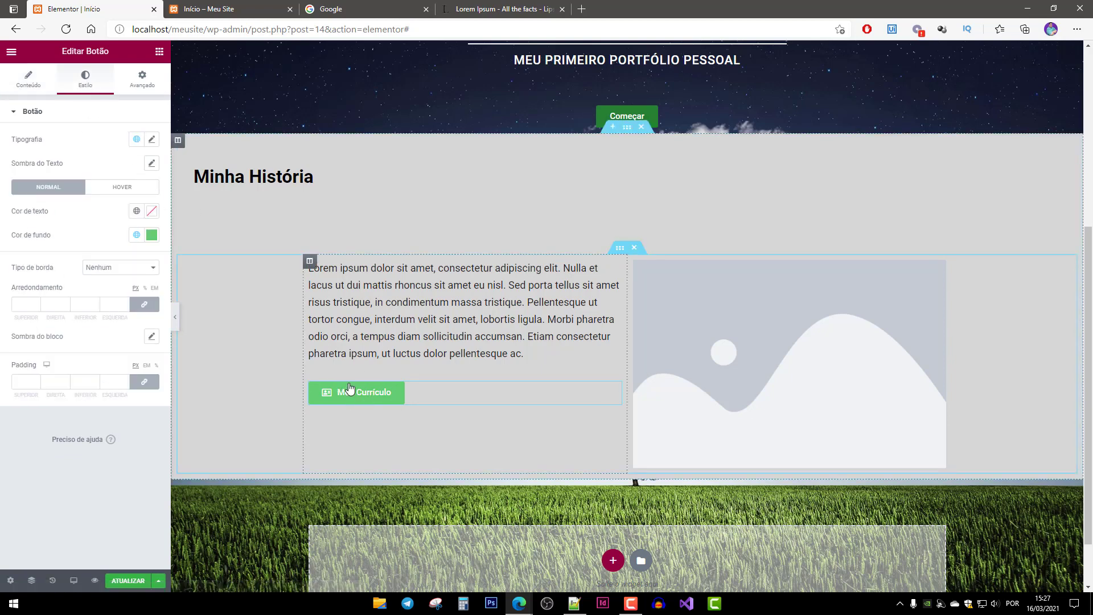
left_click(151, 235)
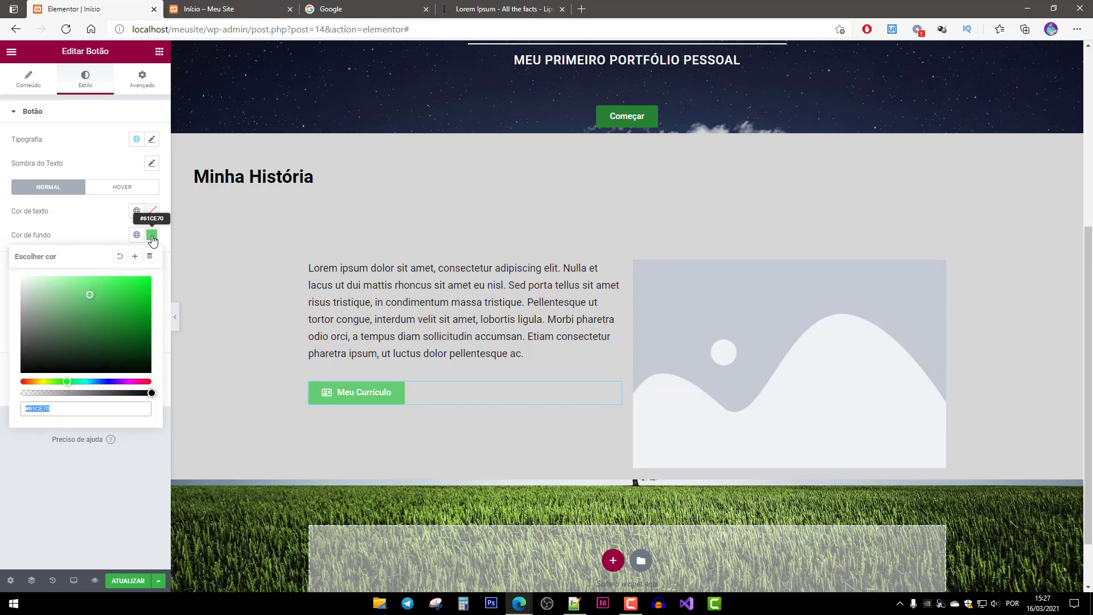
left_click(103, 381)
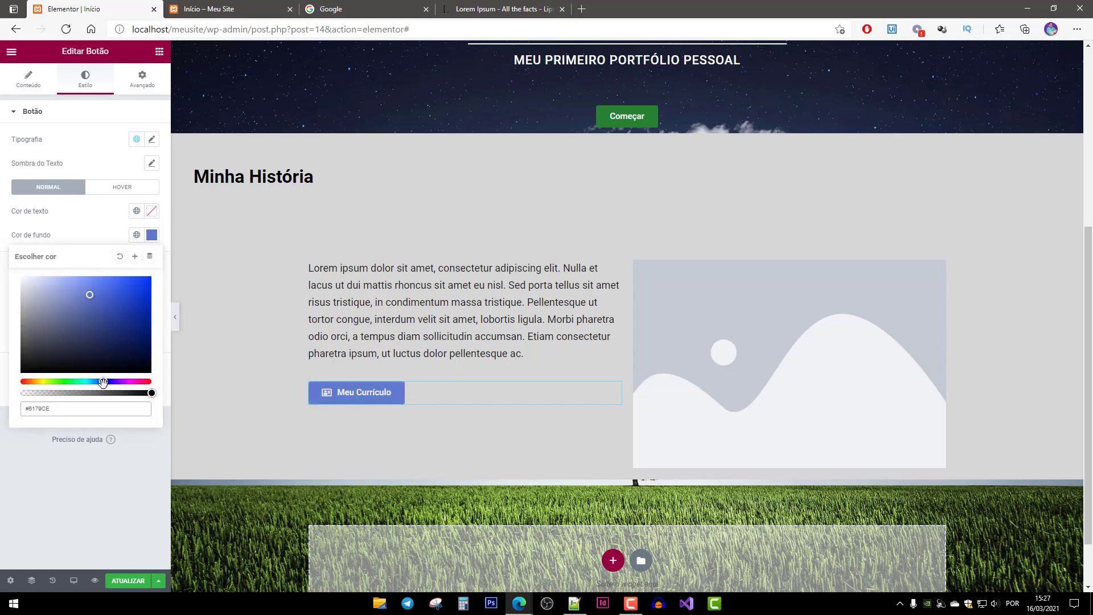
left_click_drag(108, 318, 128, 337)
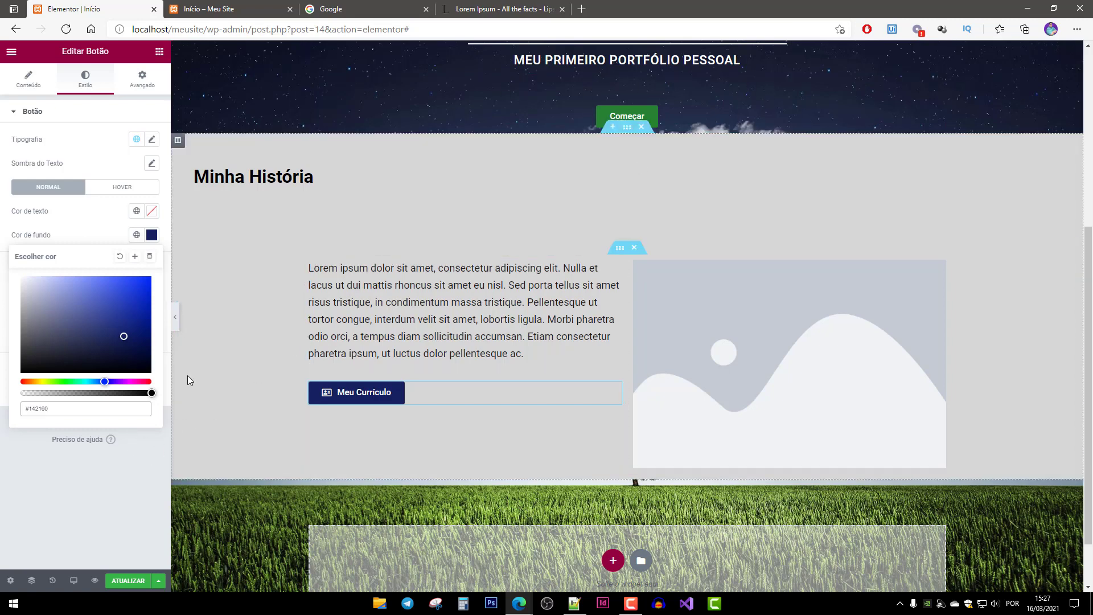
left_click(108, 496)
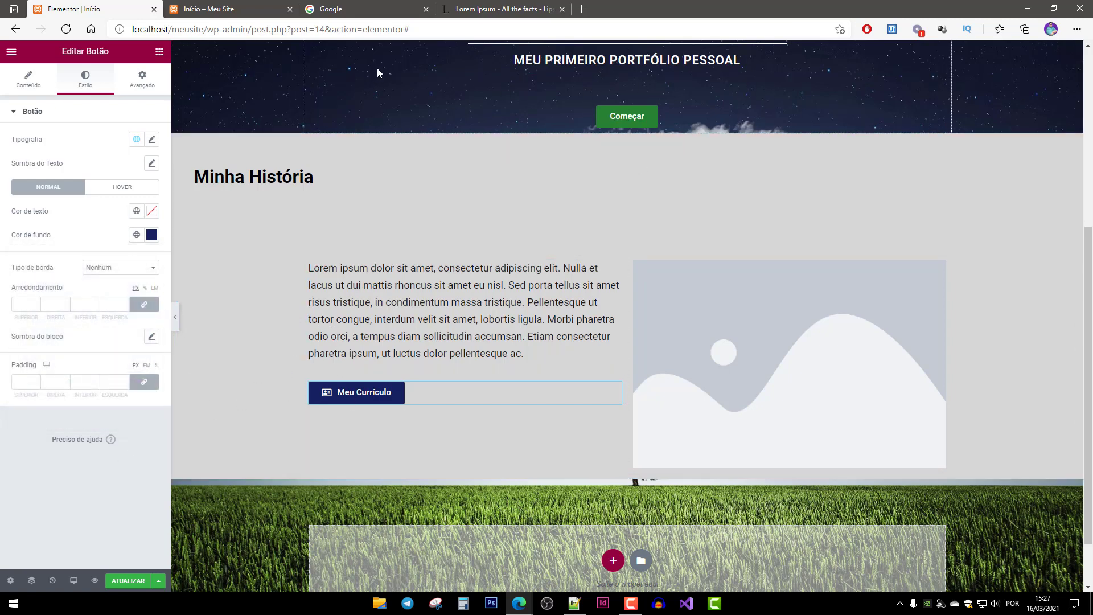
Search Currículo Lattes for the author's name and open the matching researcher.
left_click(582, 8)
type("lat")
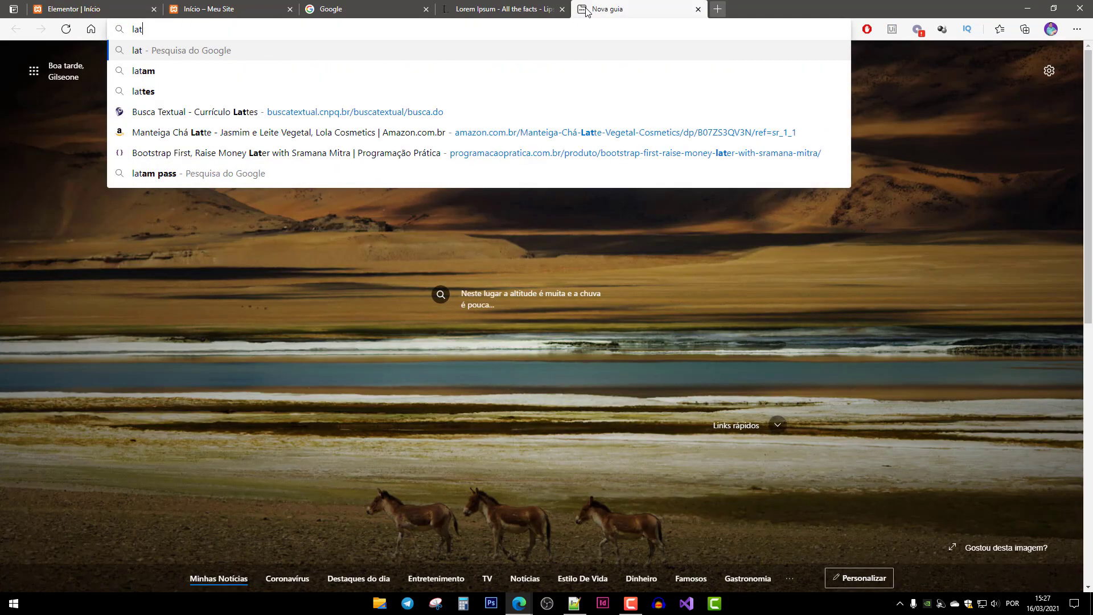
key("Down")
key("Down")
key("Down")
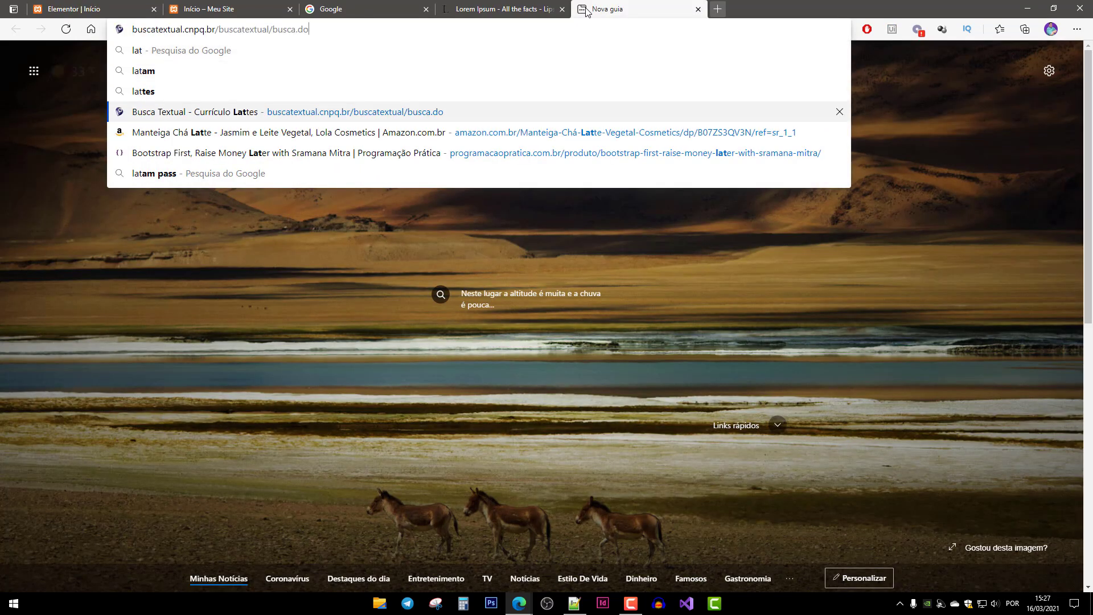
key("Return")
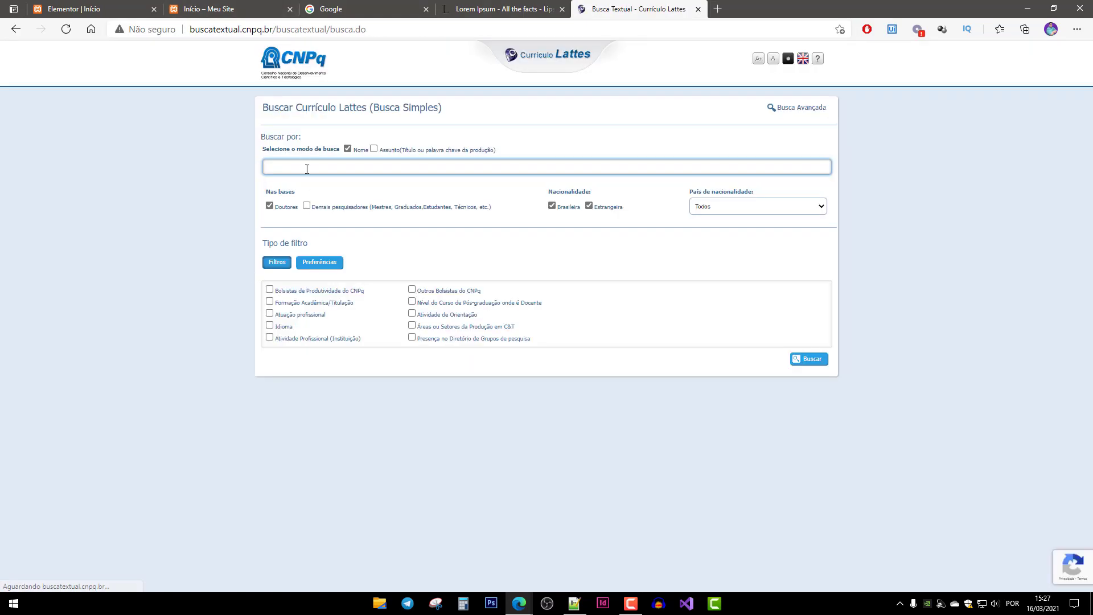
left_click(306, 205)
left_click(317, 167)
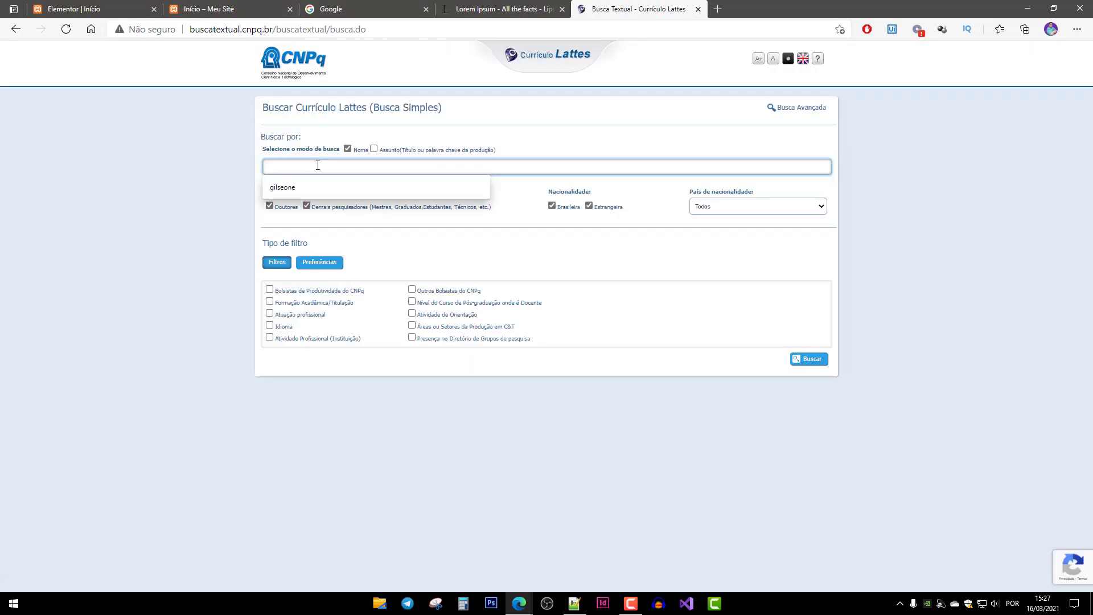
key("Down")
key("Return")
key("Return")
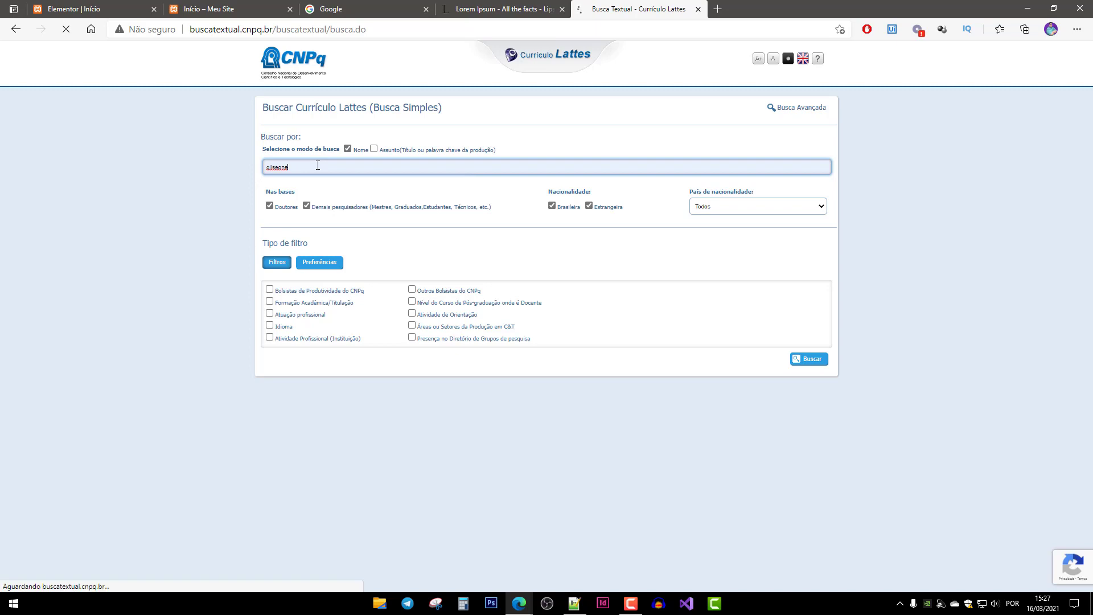
left_click(344, 176)
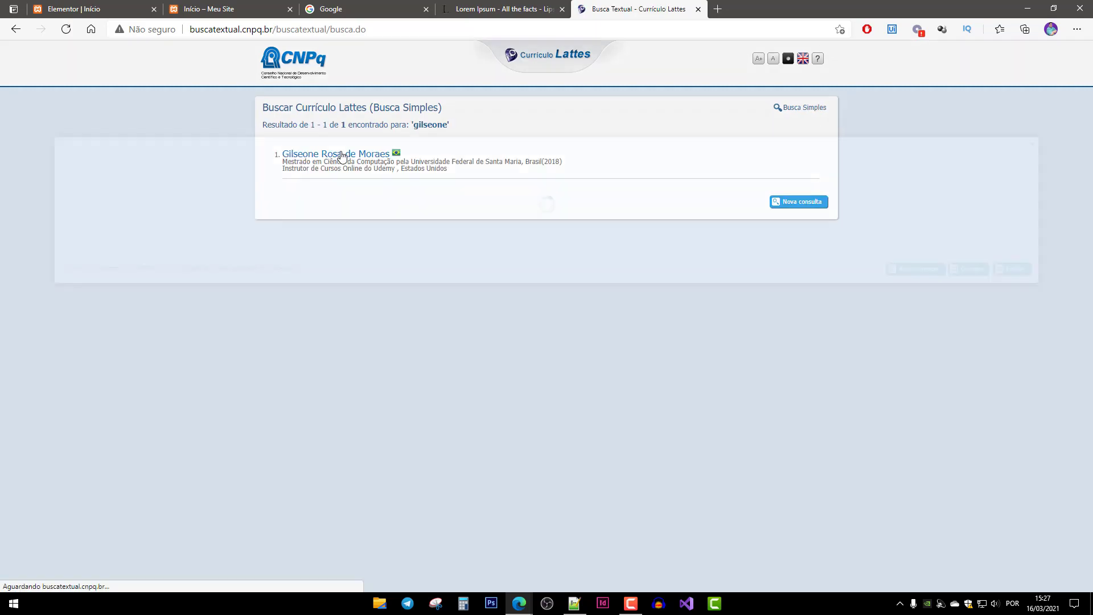
Copy the full CV's web address, close both Lattes tabs, and return to Elementor.
left_click(896, 270)
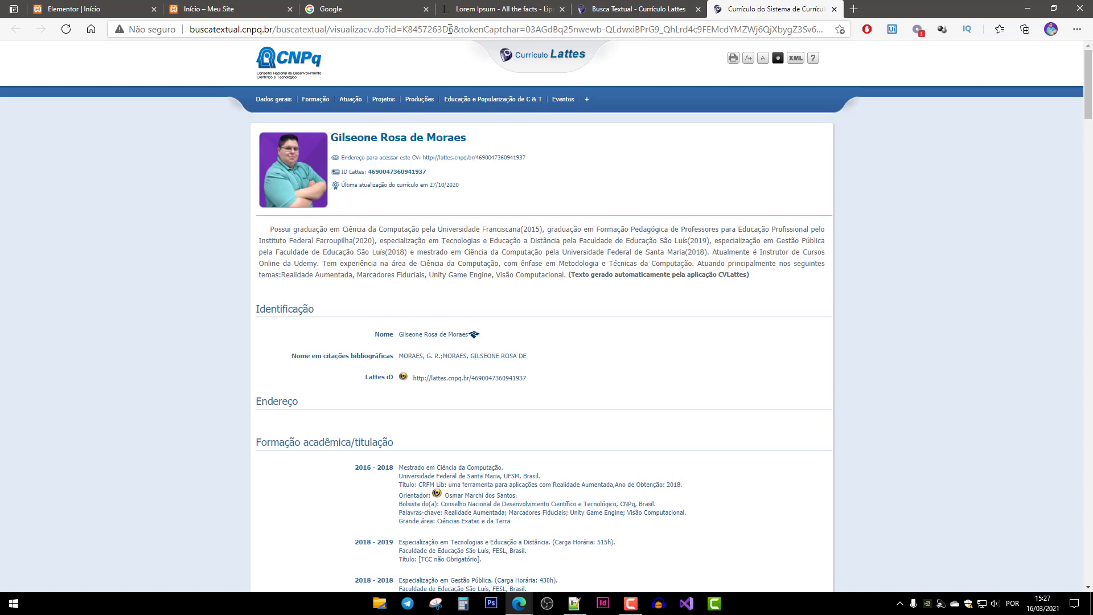
left_click_drag(454, 29, 190, 29)
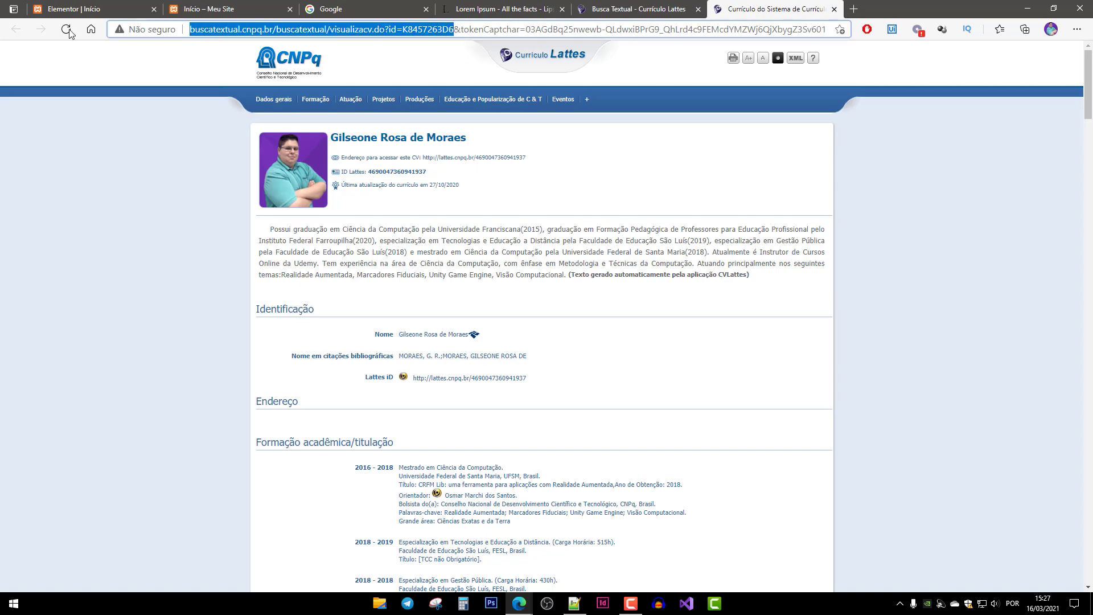
key("ctrl+w")
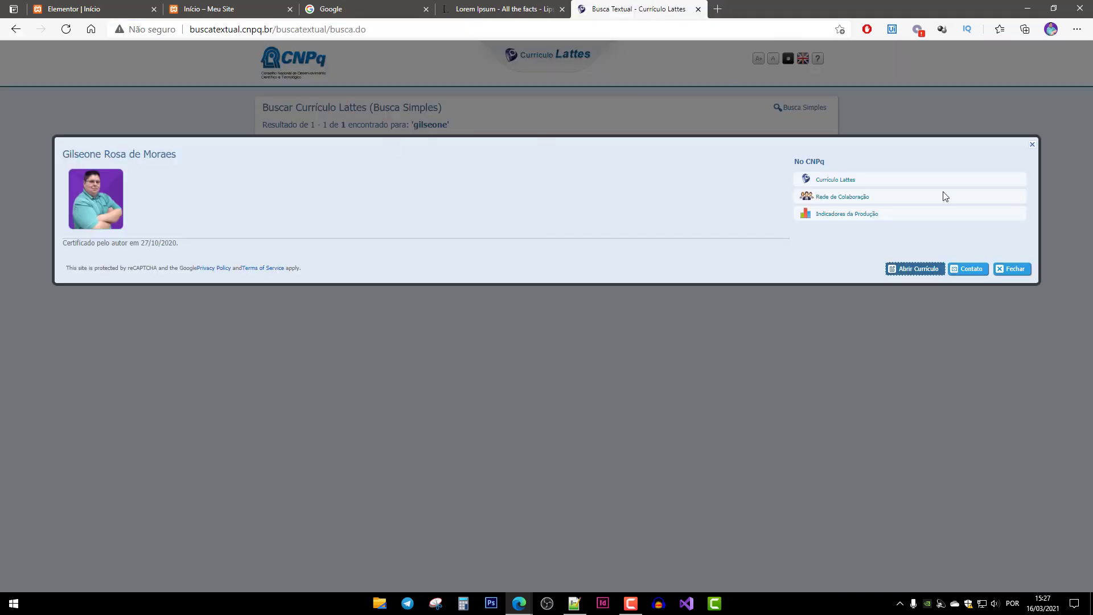
key("ctrl+w")
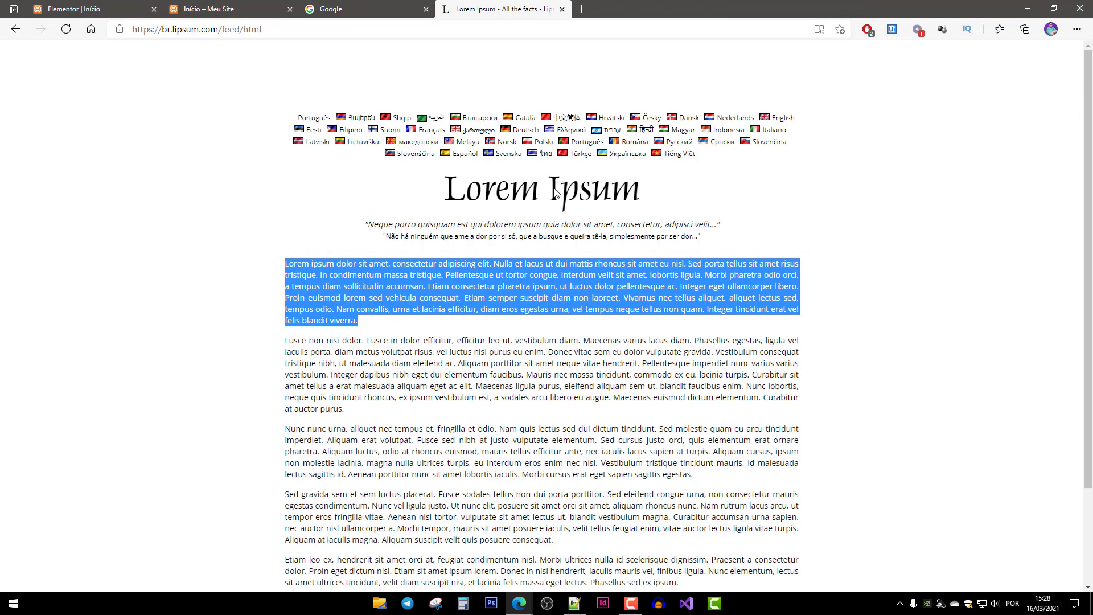
left_click(221, 8)
left_click(86, 8)
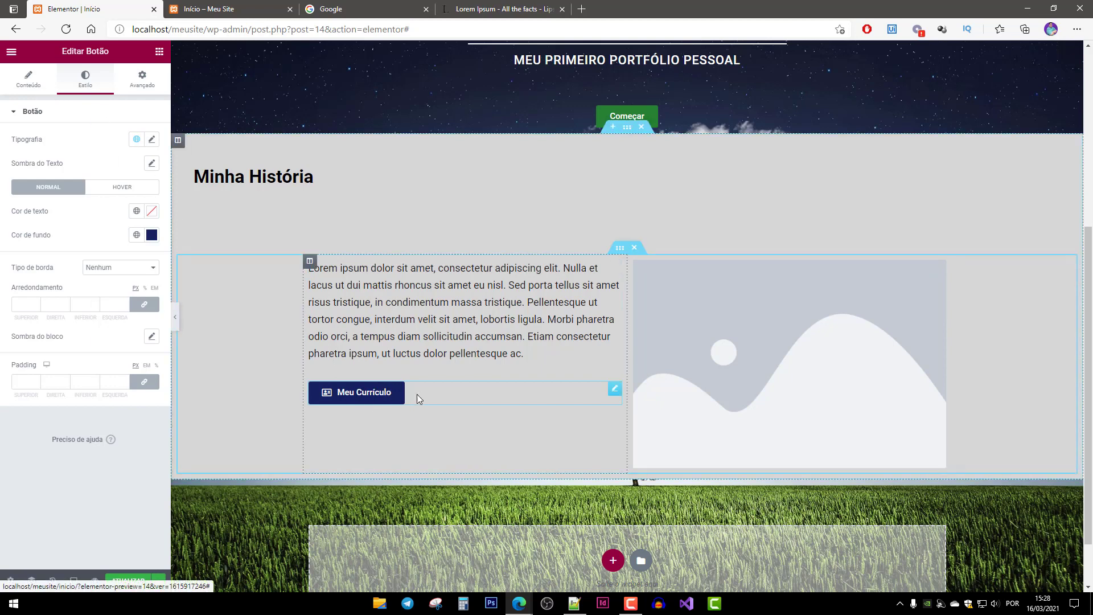
Link the Meu Currículo button to the copied Lattes CV address, save, and view the live site.
left_click(37, 88)
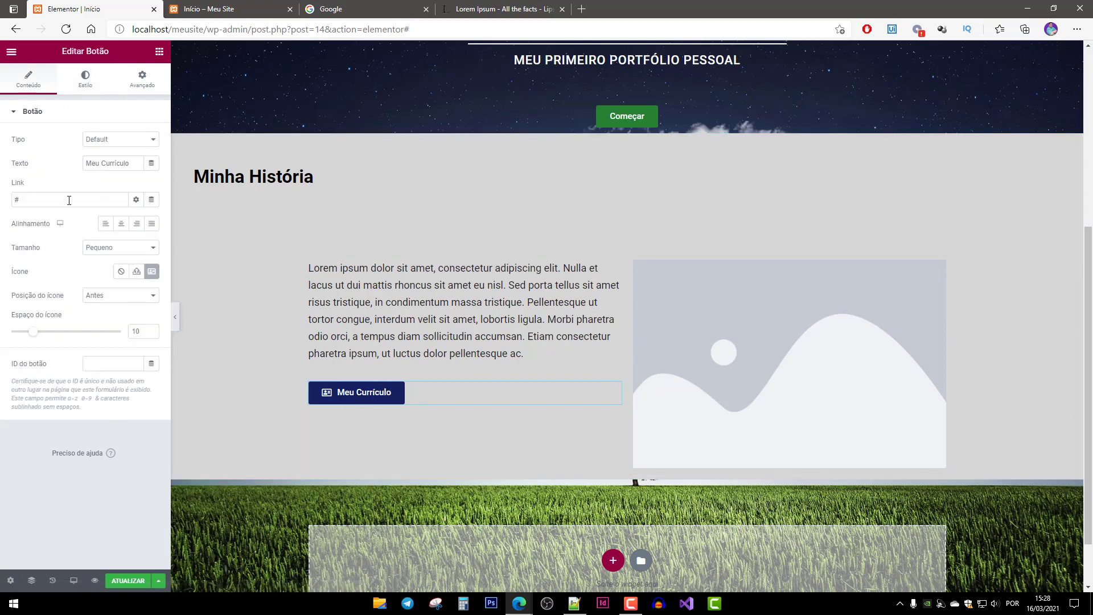
left_click_drag(69, 200, 2, 199)
left_click(17, 196)
key("ctrl+v")
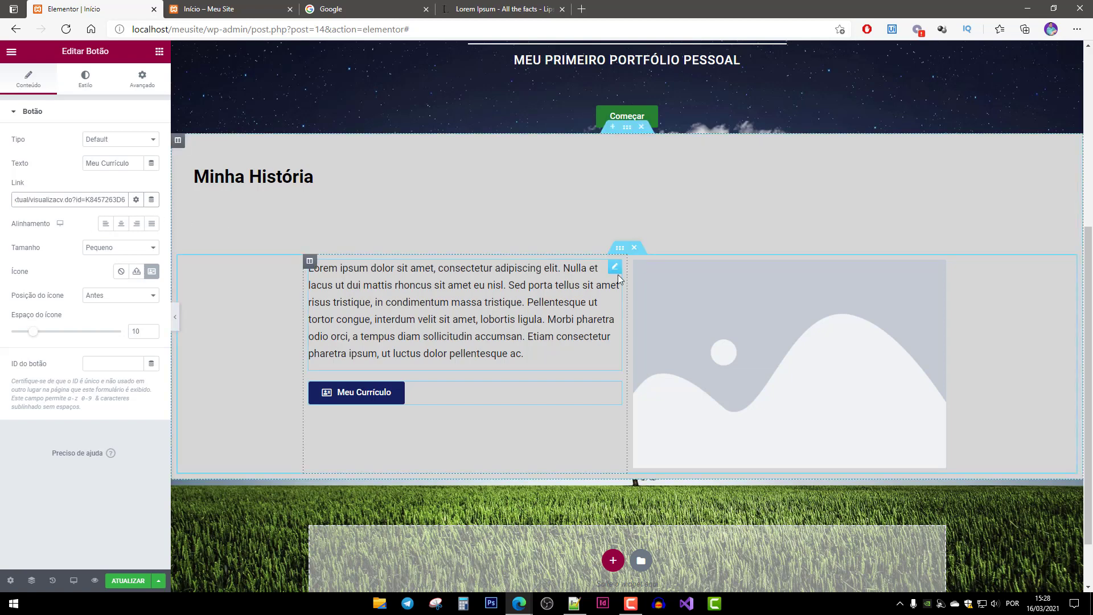
left_click(128, 580)
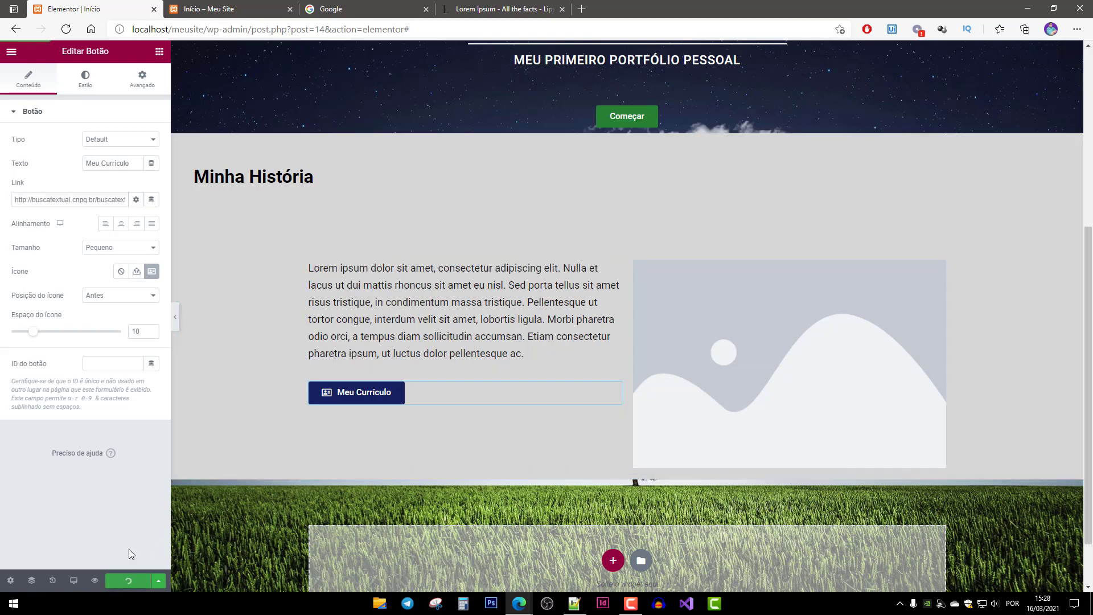
left_click(222, 16)
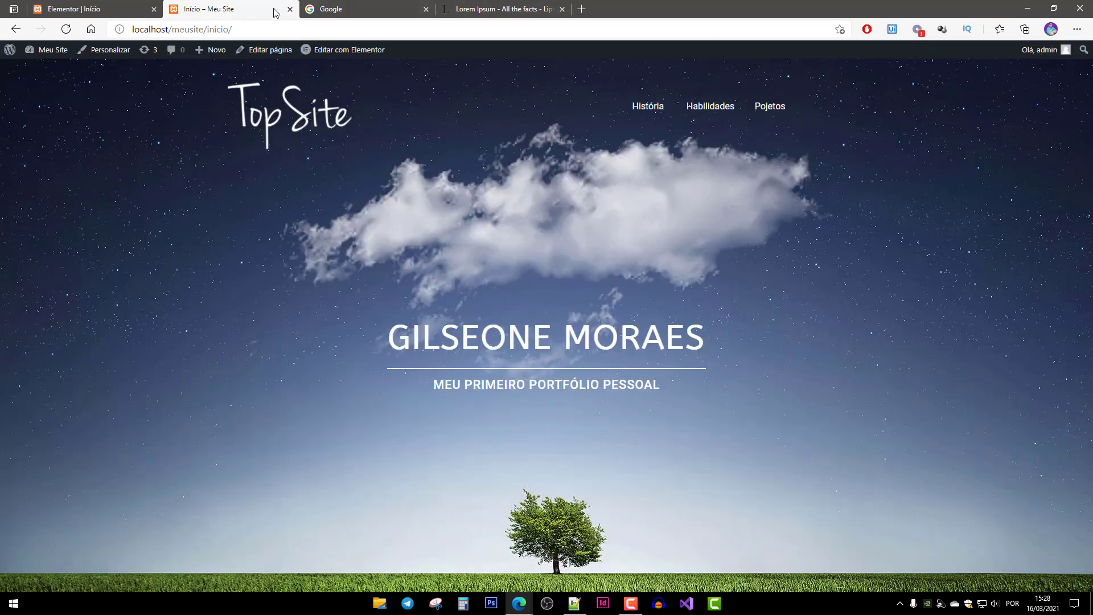
Reload the live site, confirm Meu Currículo opens the Lattes CV, then return to Elementor.
key("F5")
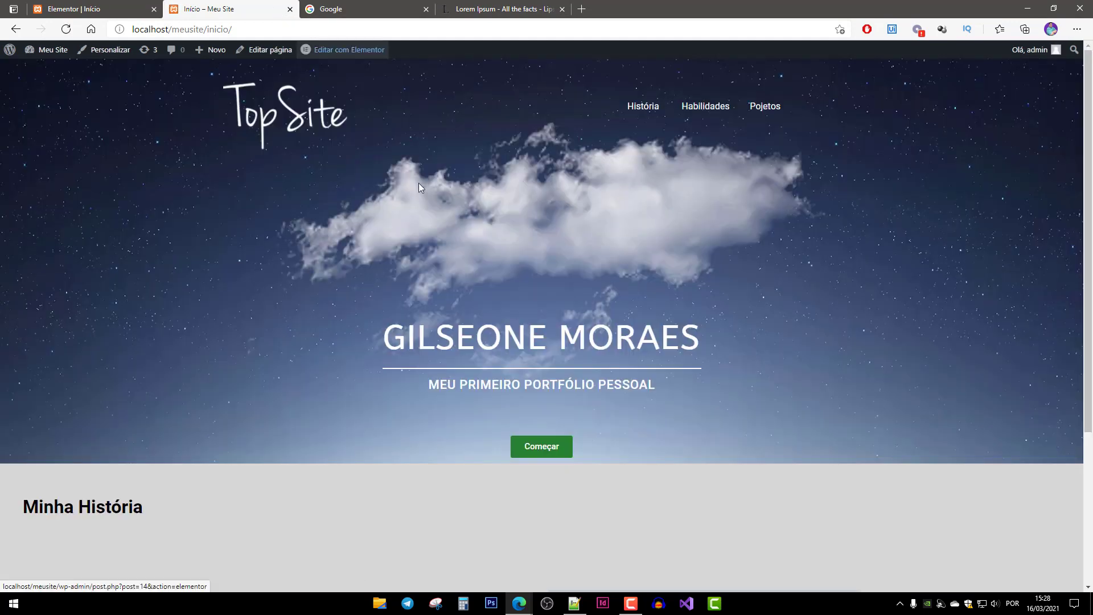
scroll(582, 476, "down", 4)
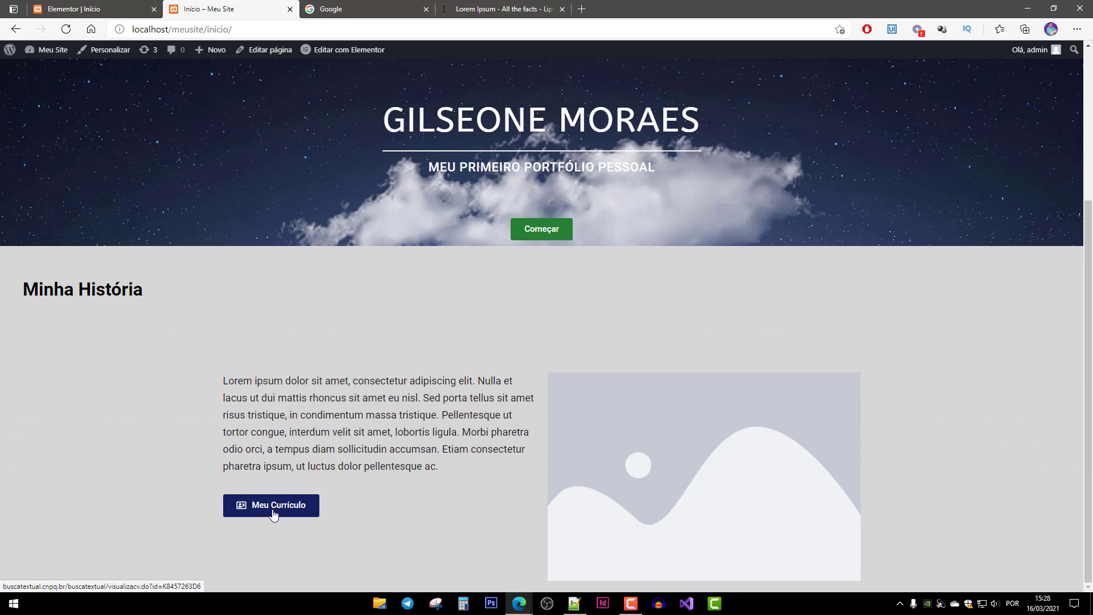
left_click(275, 510)
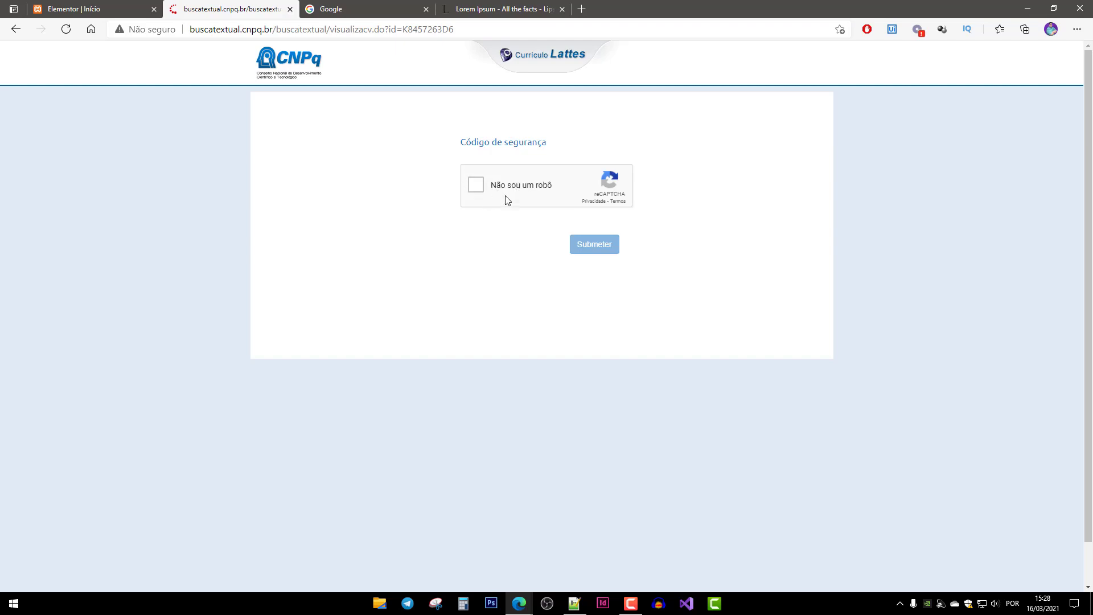
left_click(477, 185)
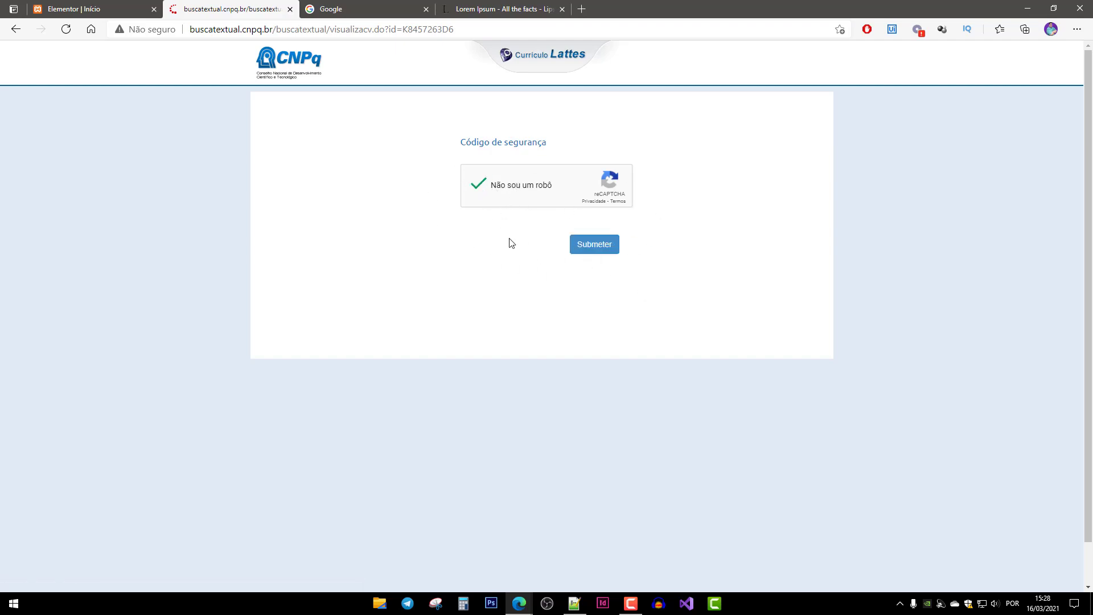
left_click(606, 252)
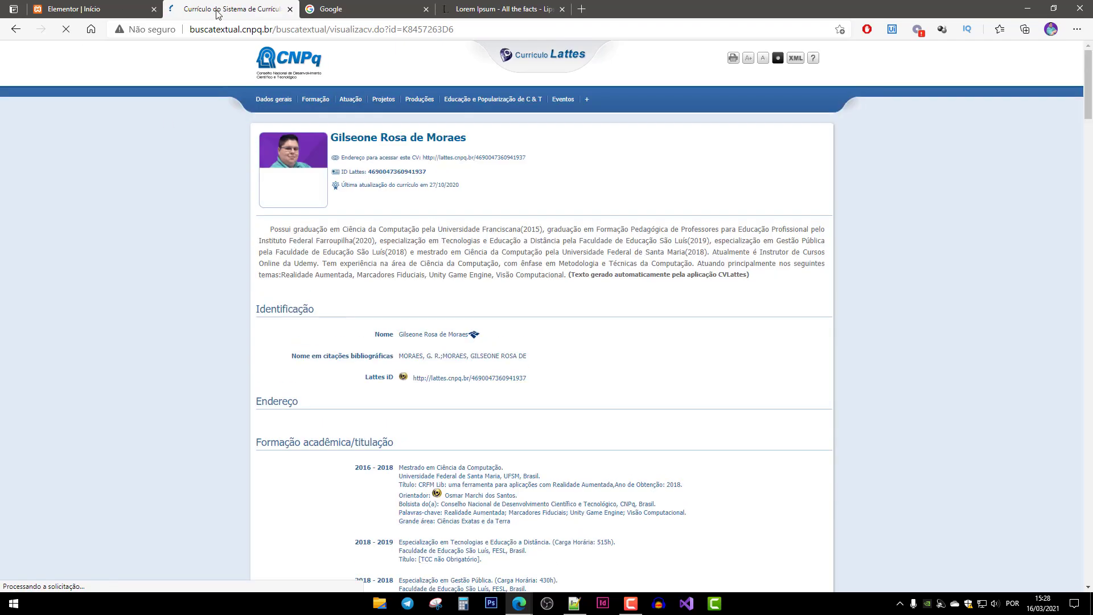
key("ctrl+w")
left_click(105, 9)
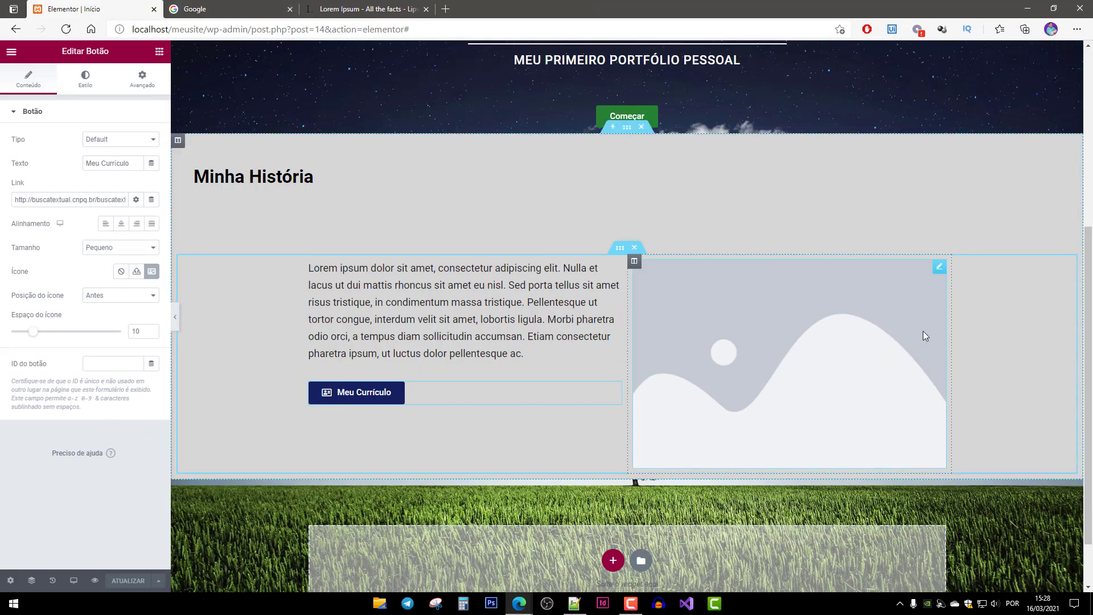
Upload História.jpg and place the laptop photo in the image widget beside the Minha História text.
left_click(869, 318)
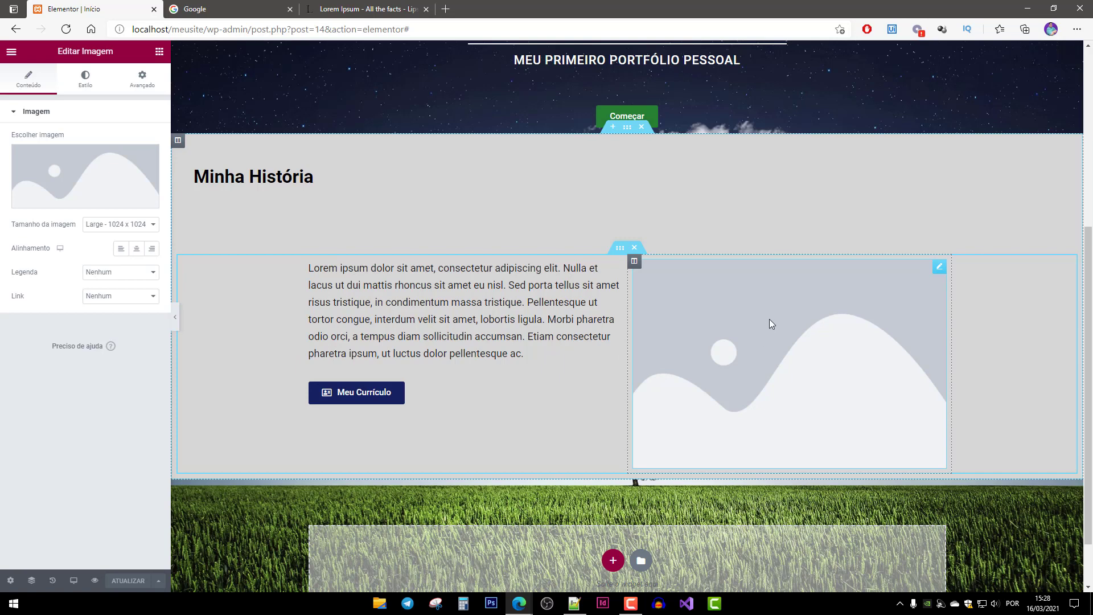
mouse_move(43, 168)
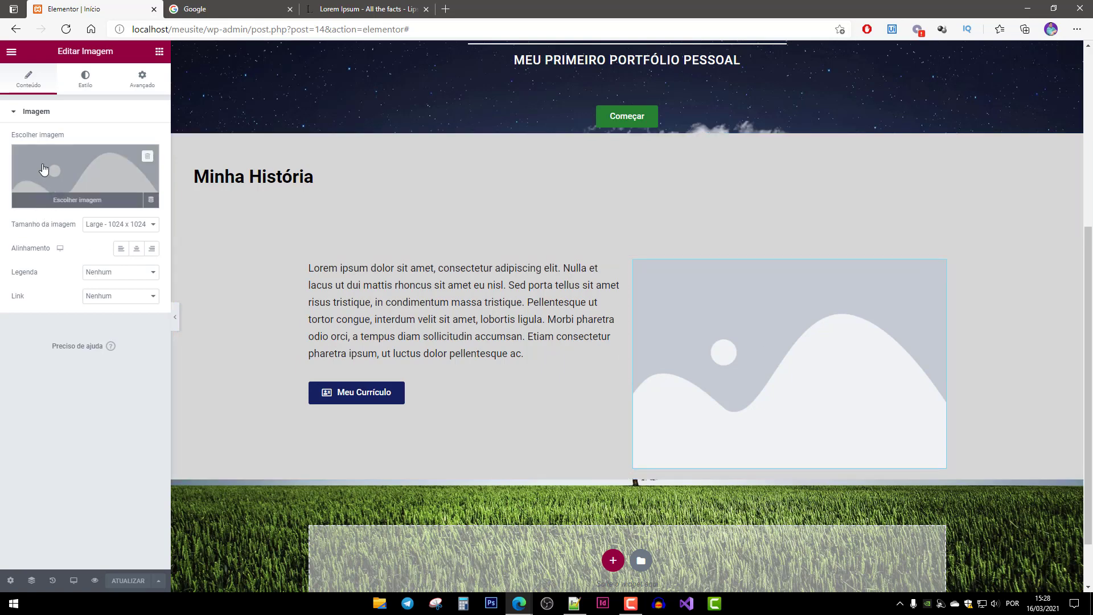
left_click(68, 207)
left_click(60, 103)
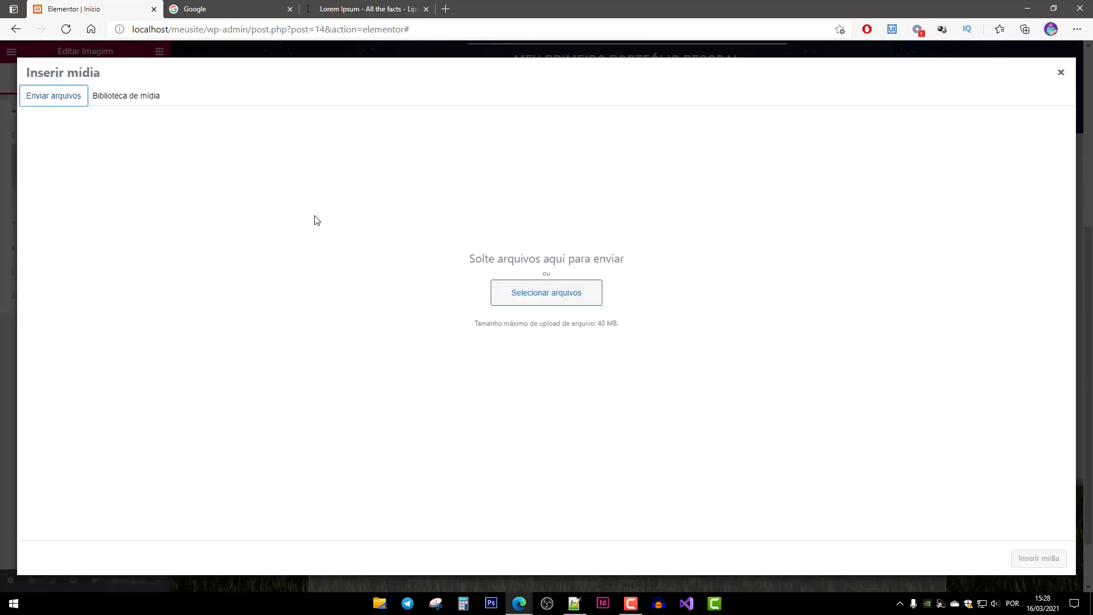
left_click(519, 291)
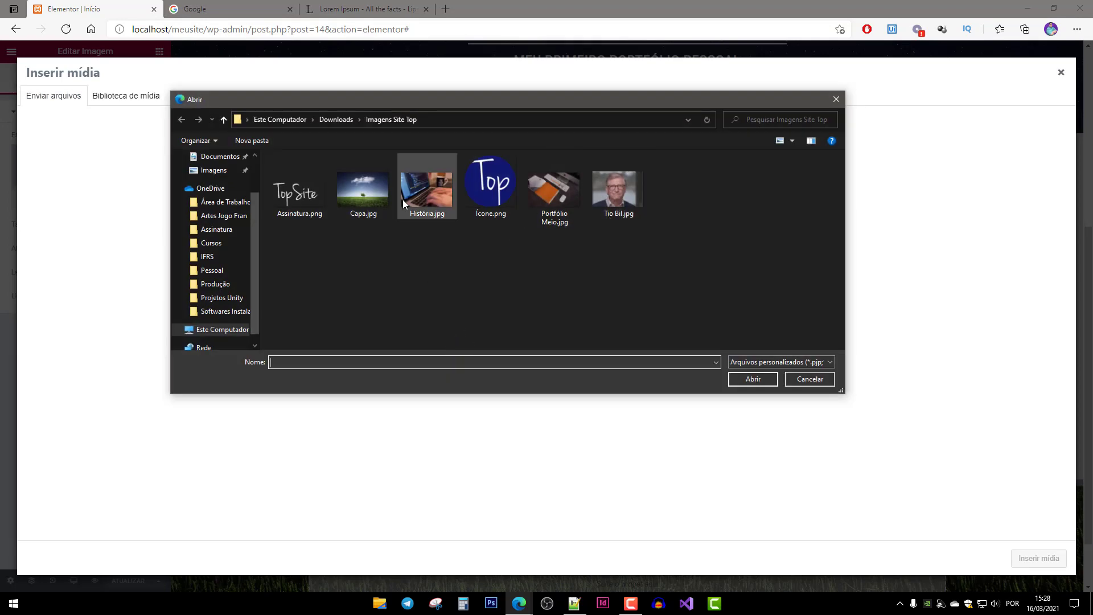
left_click(431, 192)
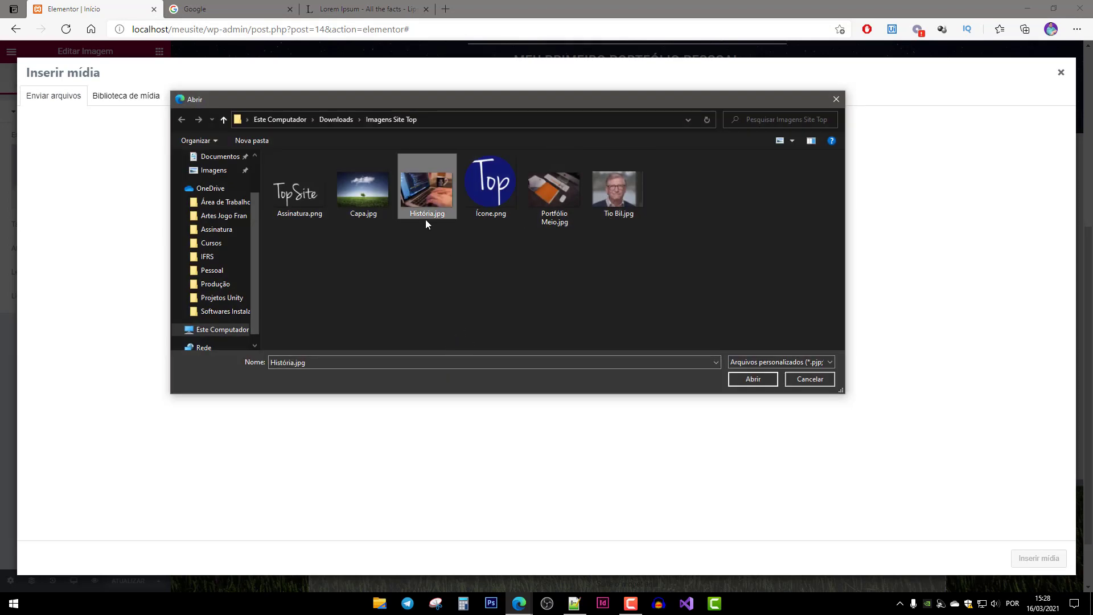
double_click(429, 188)
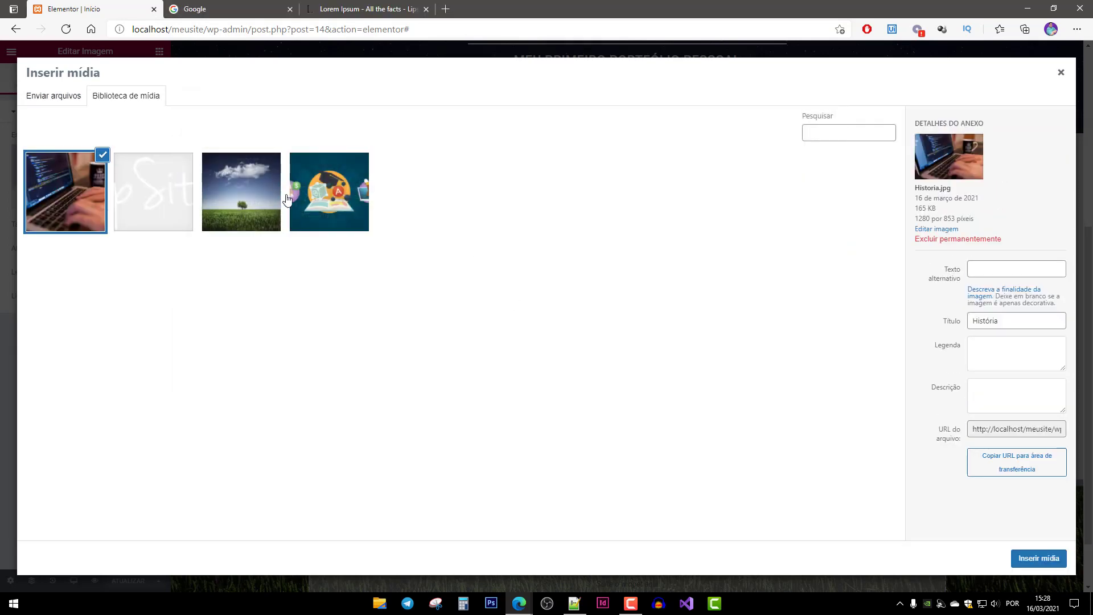
left_click(1037, 558)
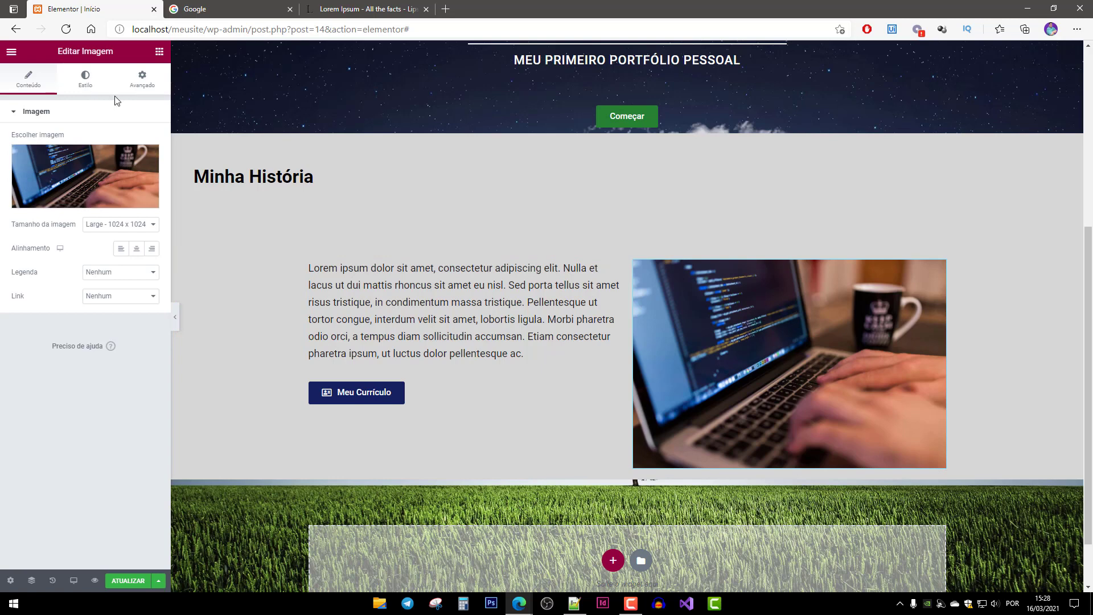
Shrink the laptop image to 90% width and align it left in its column.
left_click(84, 85)
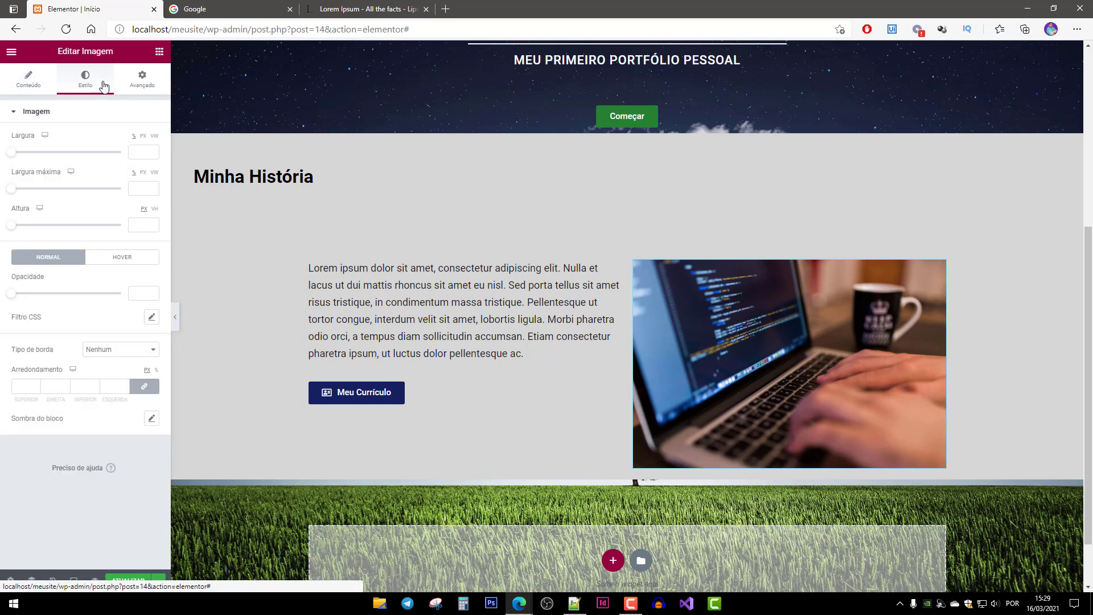
left_click_drag(12, 153, 111, 164)
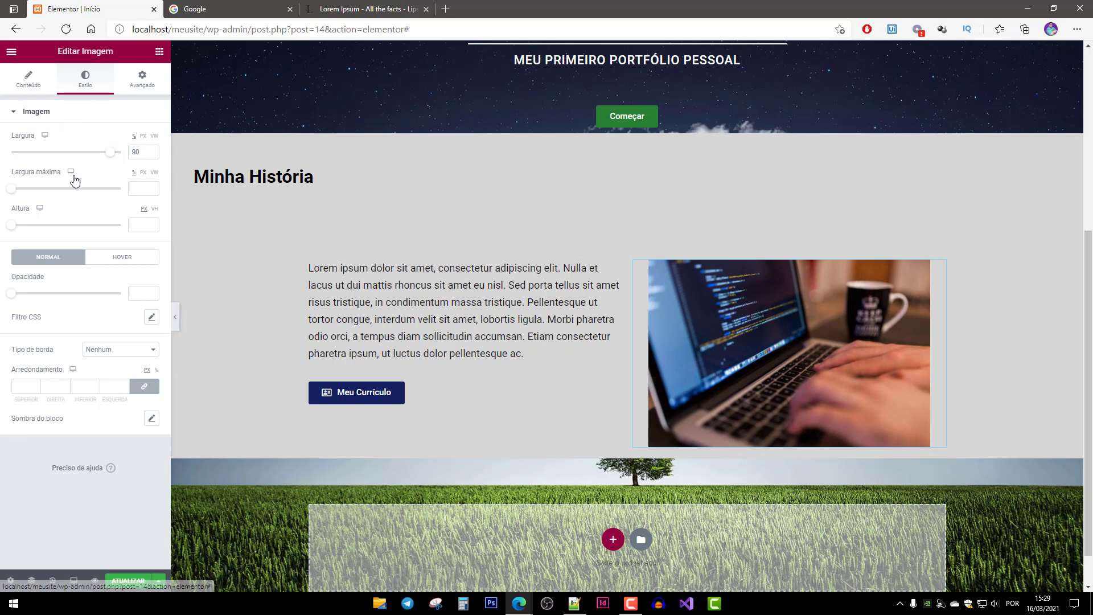
left_click(28, 80)
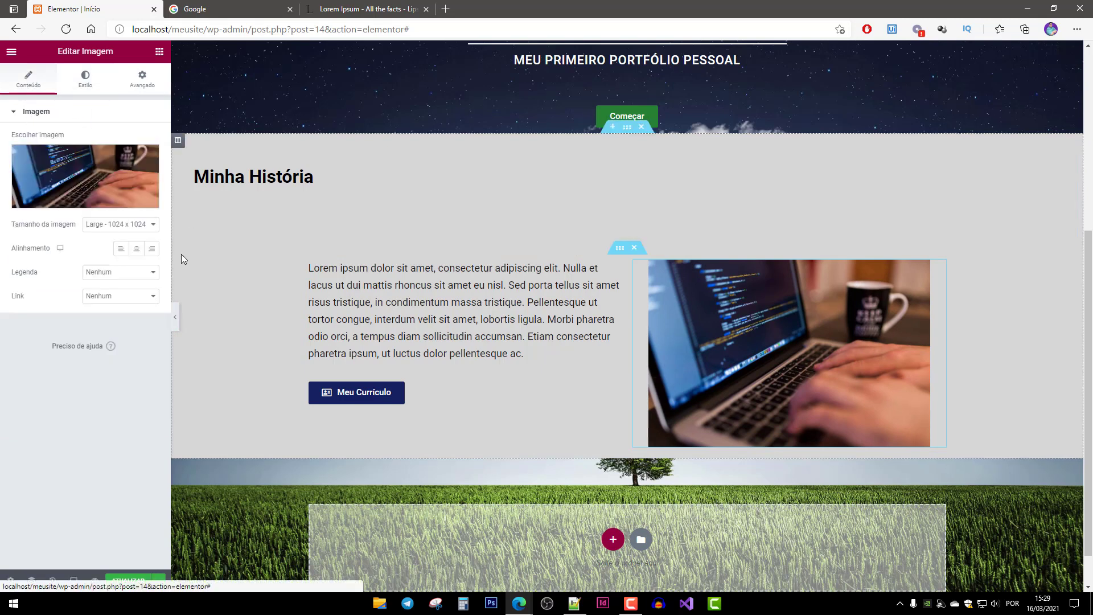
left_click(120, 249)
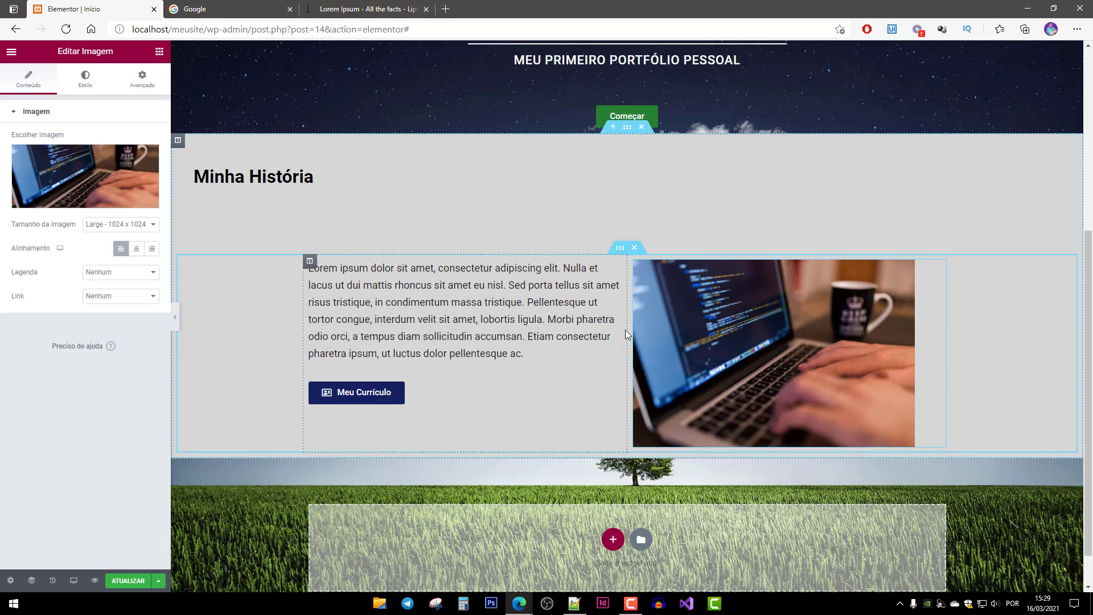
Resize the inner section columns to about 53% text and 47% image.
left_click_drag(633, 330, 677, 314)
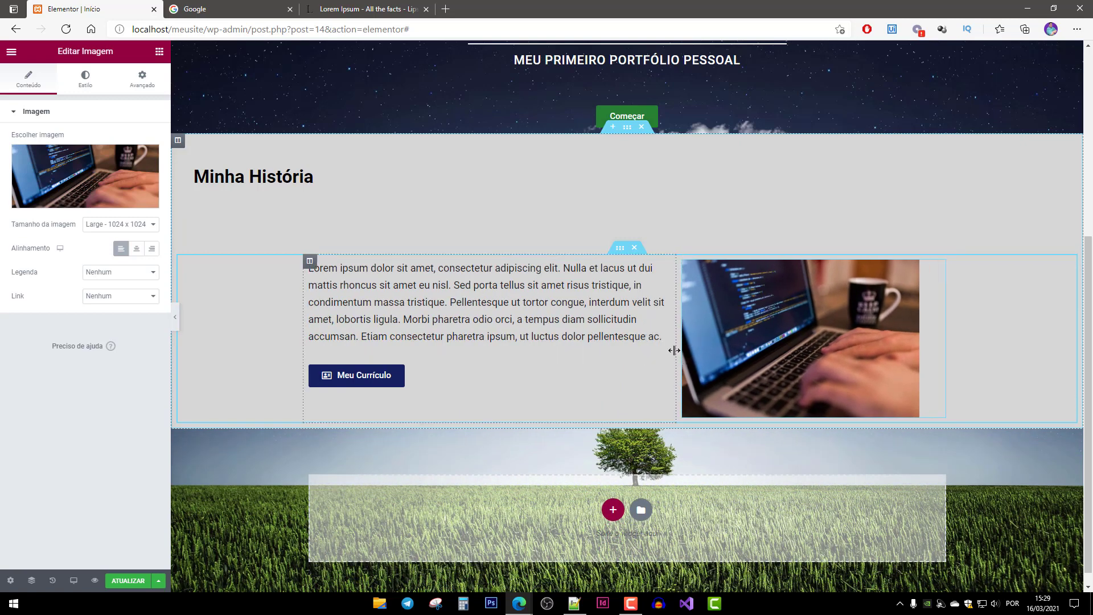
left_click_drag(676, 344, 647, 344)
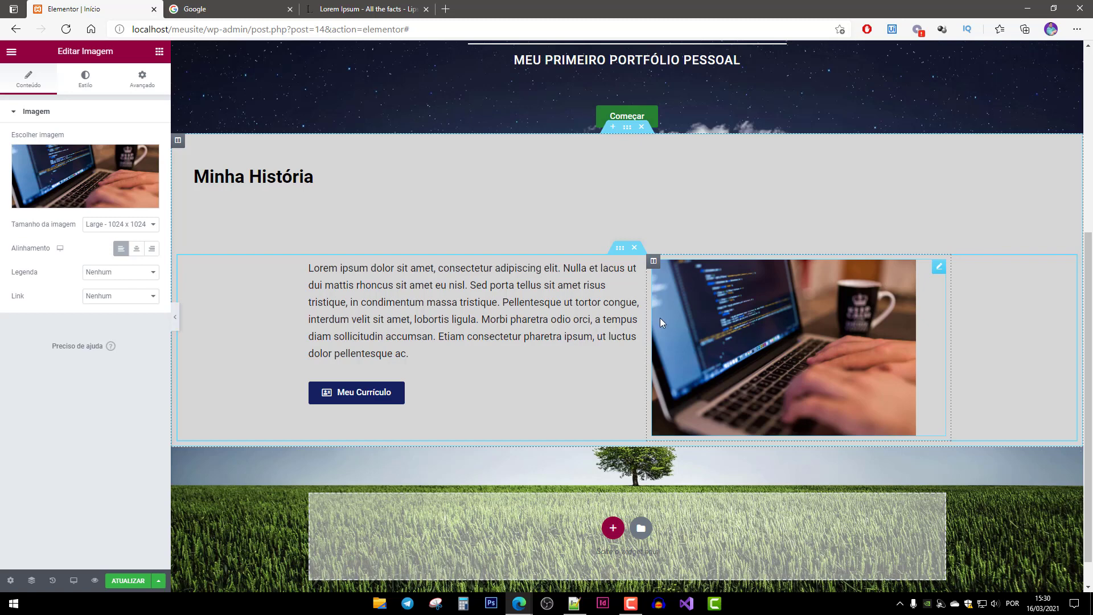
left_click_drag(648, 322, 647, 323)
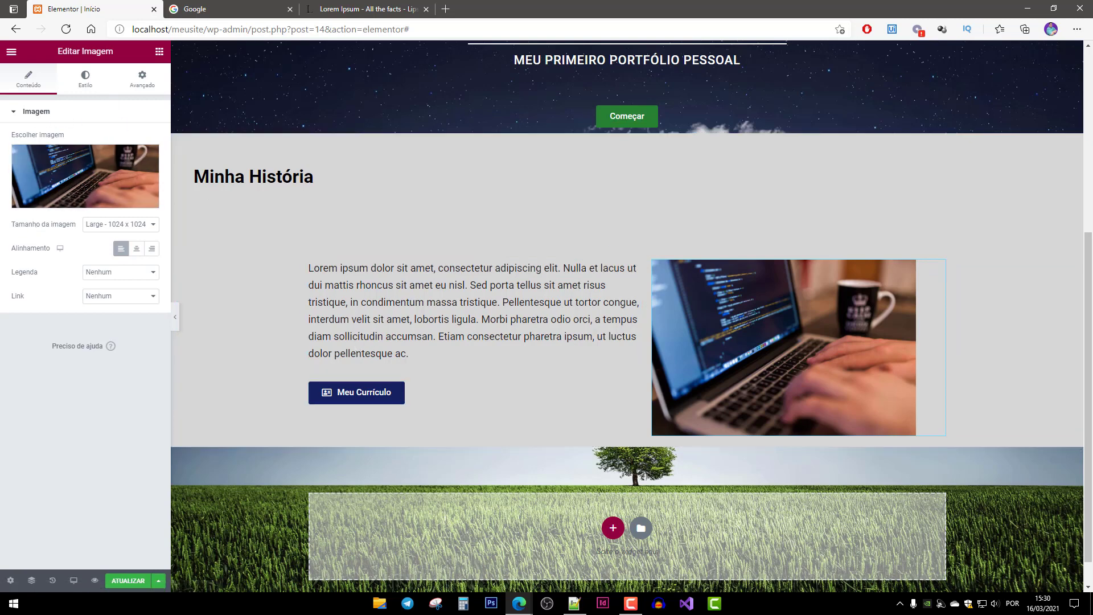
Add a Divisor widget below the text and image, set to width 50 and centred.
left_click(159, 52)
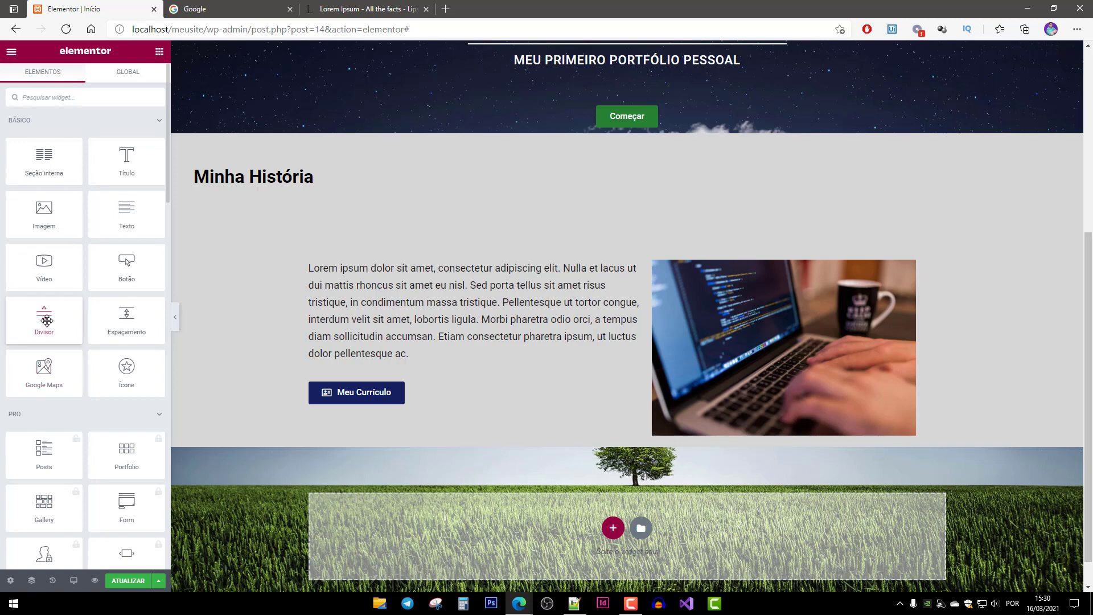
left_click_drag(73, 319, 615, 446)
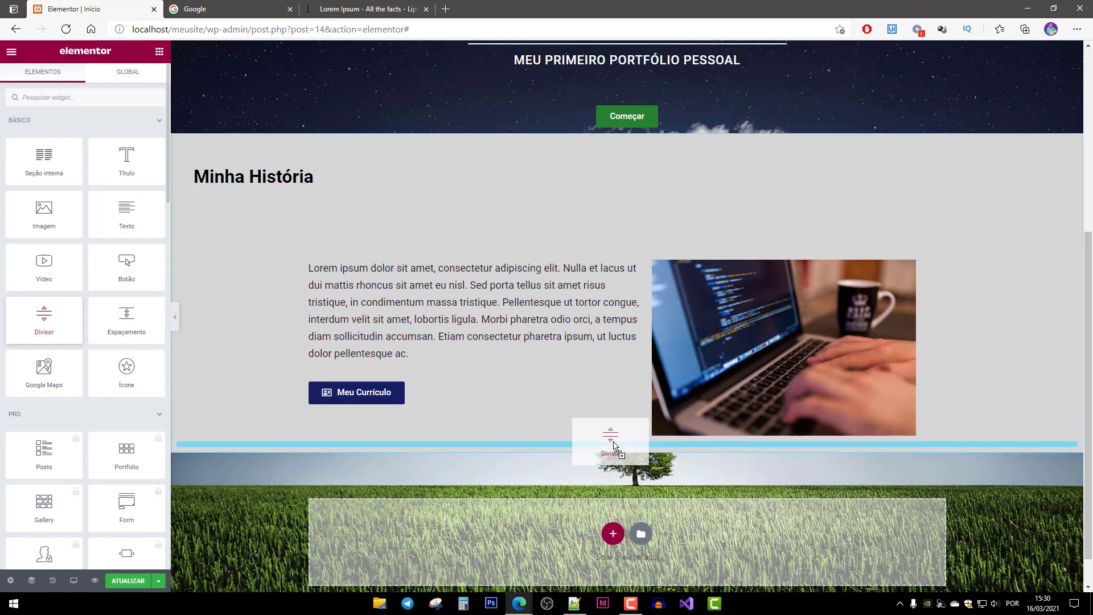
left_click_drag(614, 446, 641, 458)
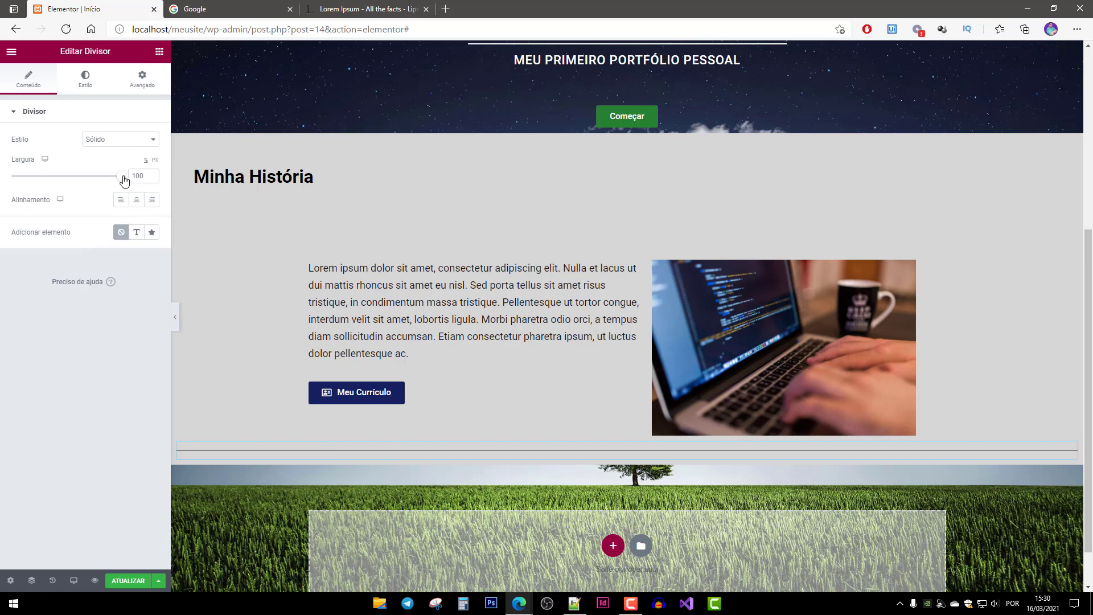
left_click_drag(125, 181, 70, 181)
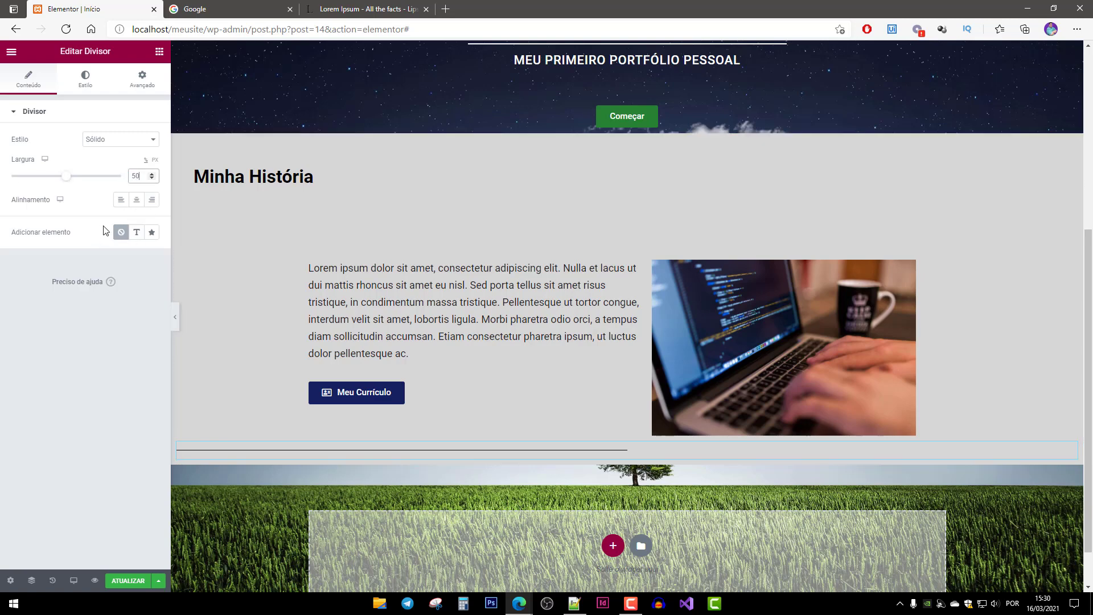
left_click(136, 199)
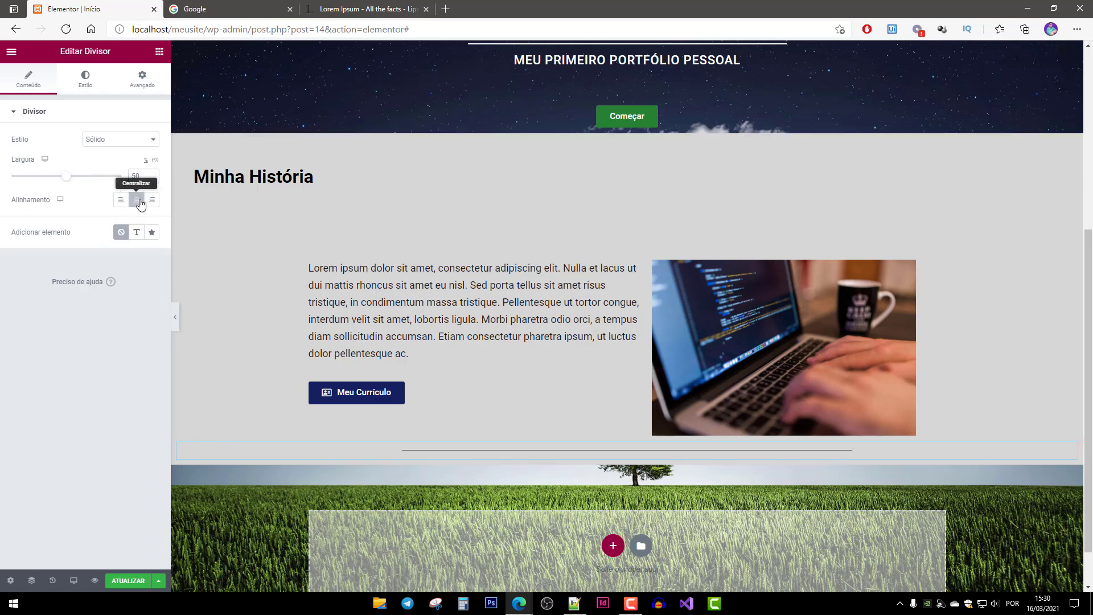
Colour the divider line light grey #9E9A9A.
left_click(101, 82)
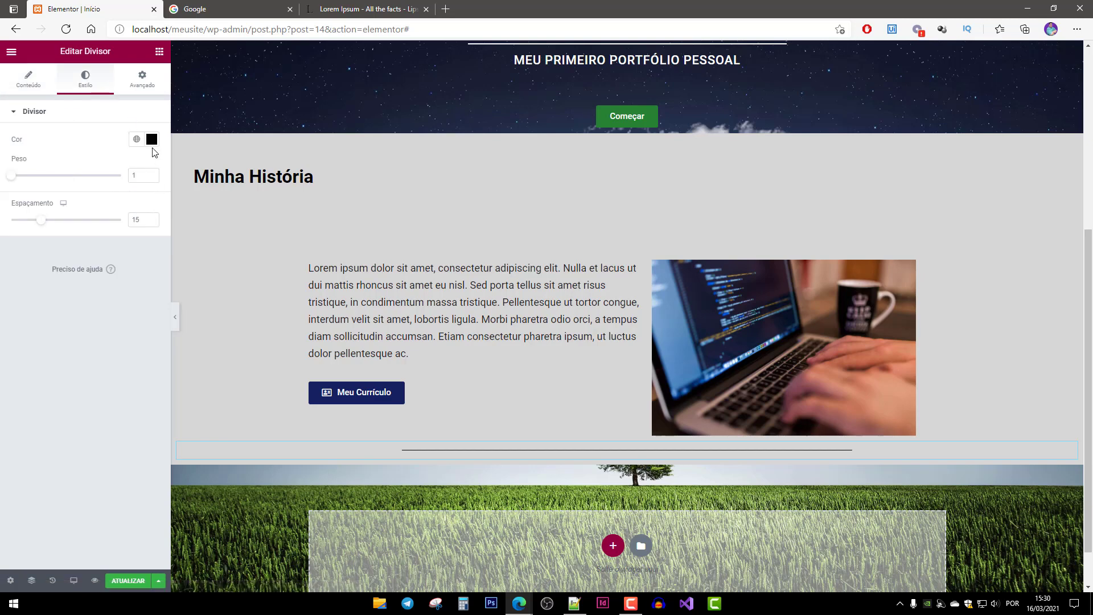
left_click(151, 139)
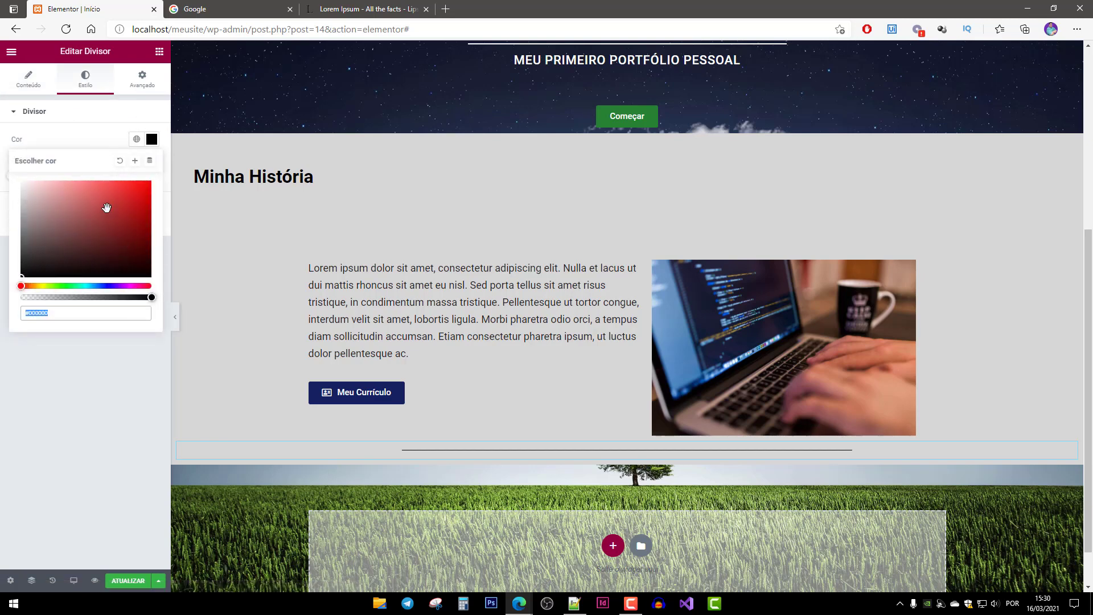
left_click_drag(22, 237, 24, 233)
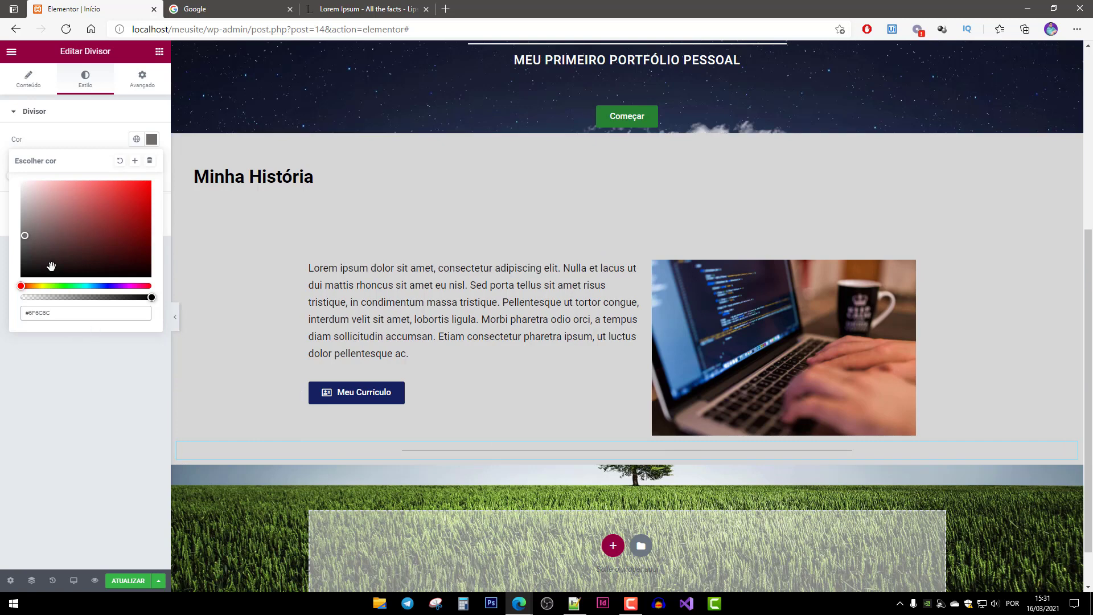
left_click_drag(26, 240, 23, 220)
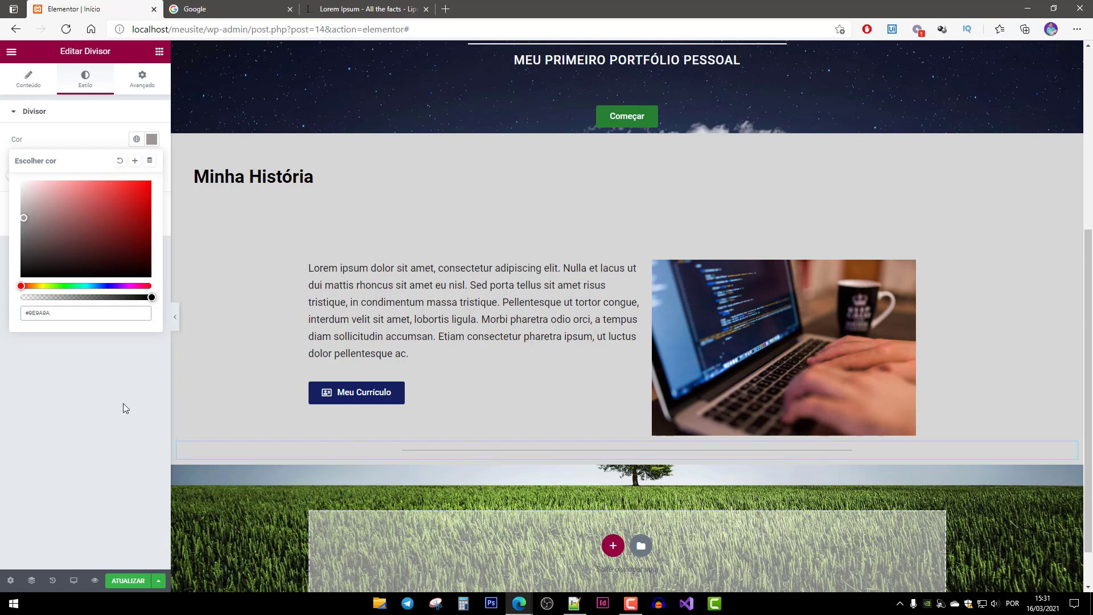
left_click(99, 410)
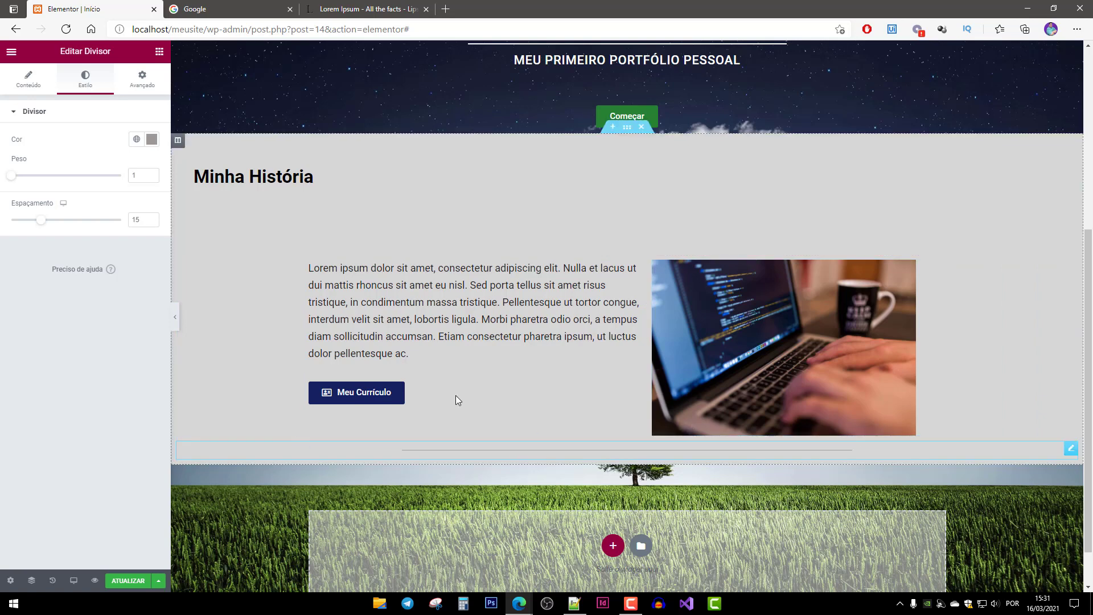
Search 'dep' and drag the Depoimentos testimonial widget below the grey divider.
left_click(158, 52)
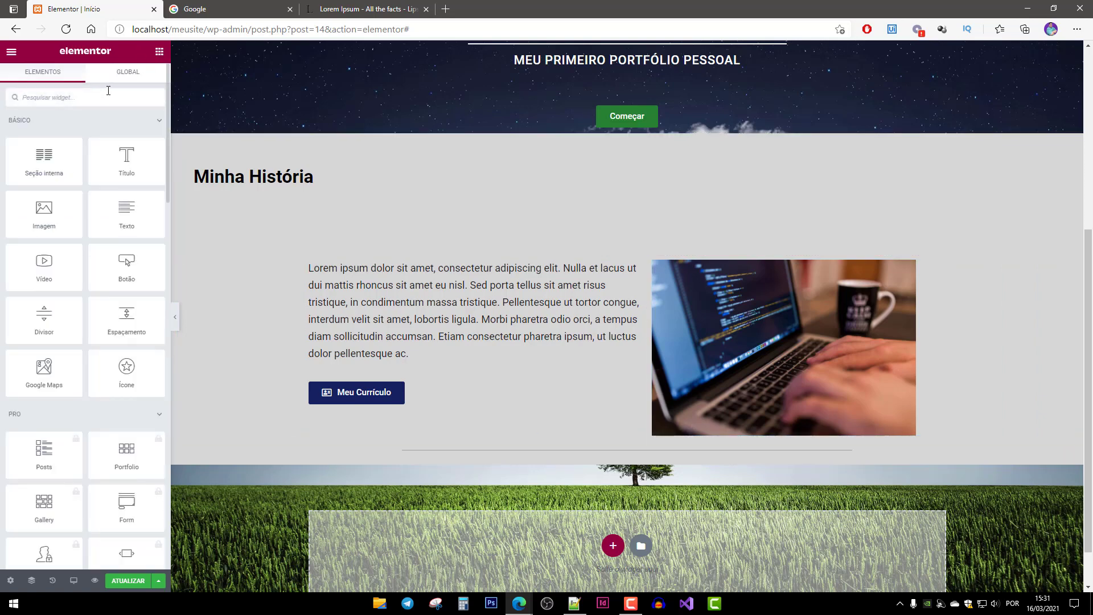
type("dep")
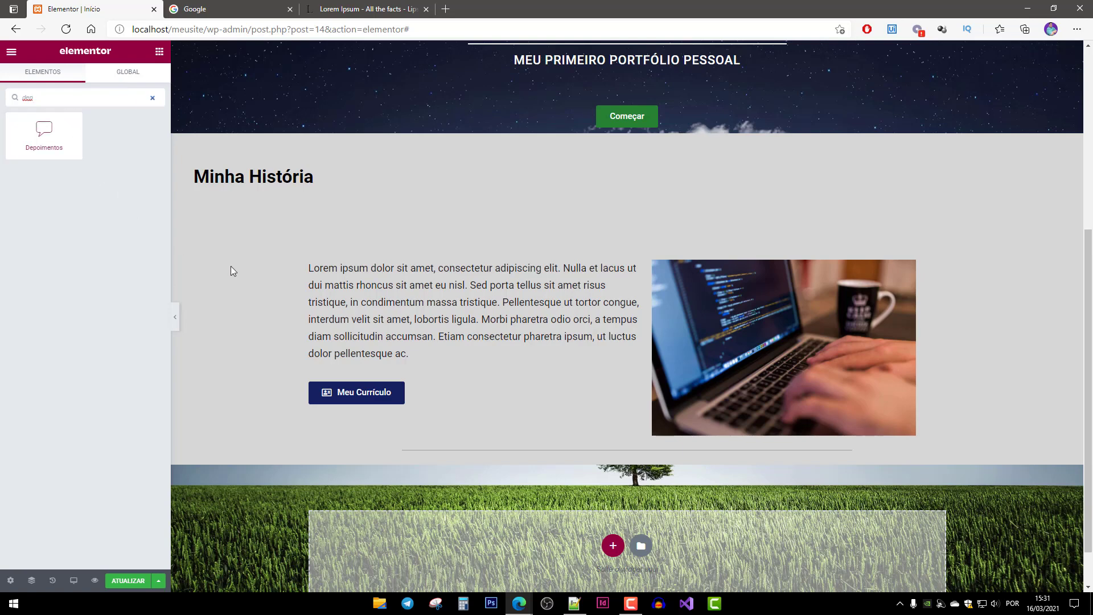
left_click_drag(44, 135, 626, 464)
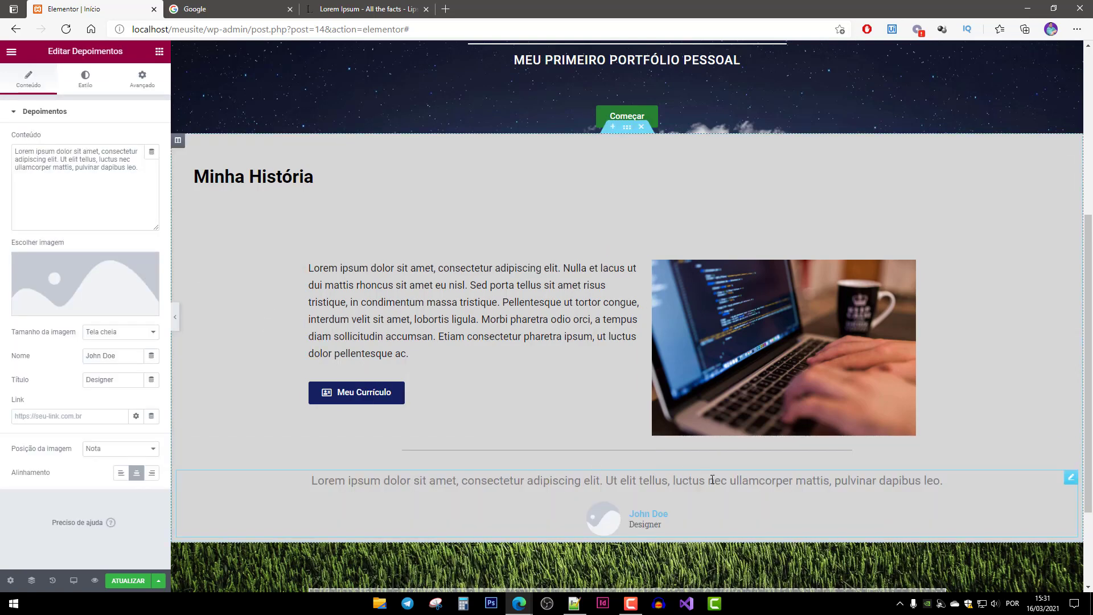
left_click(612, 451)
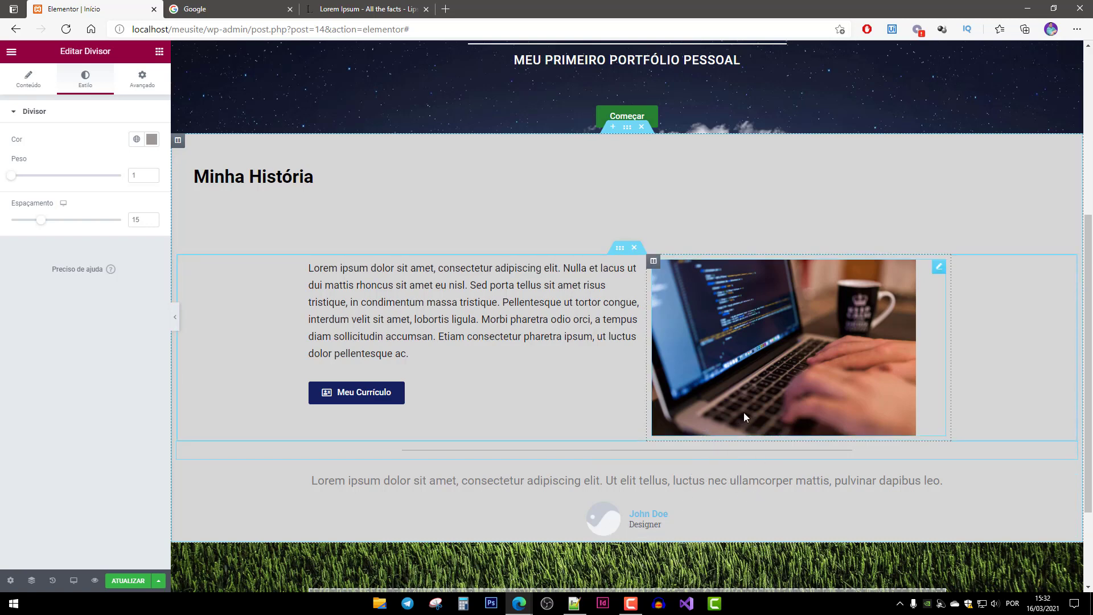
Set the Minha História text-and-image inner section's bottom margin to 20 px.
left_click(619, 250)
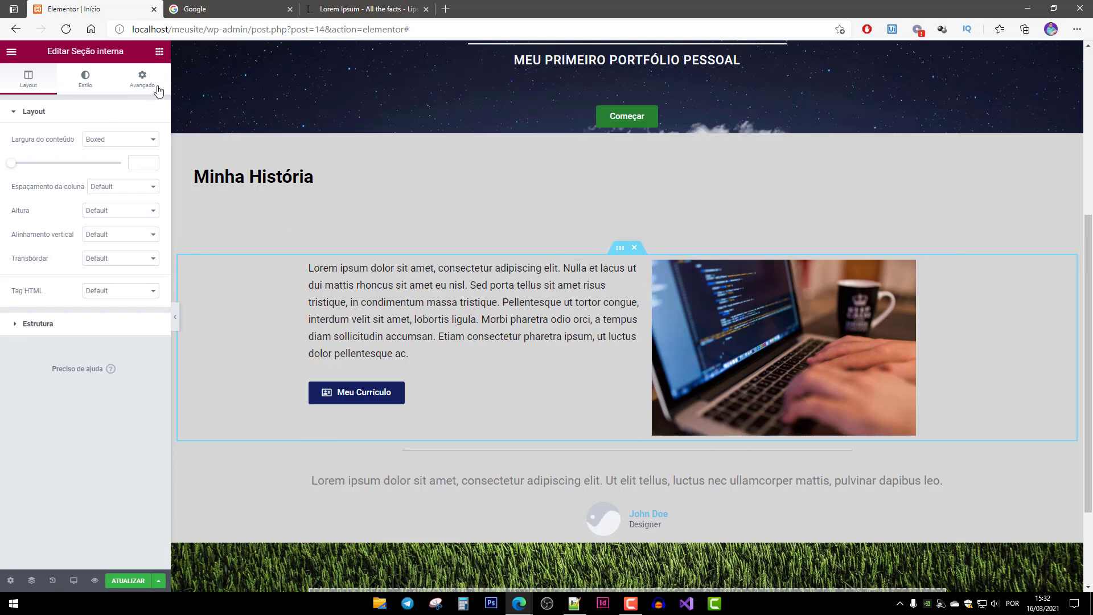
left_click(160, 52)
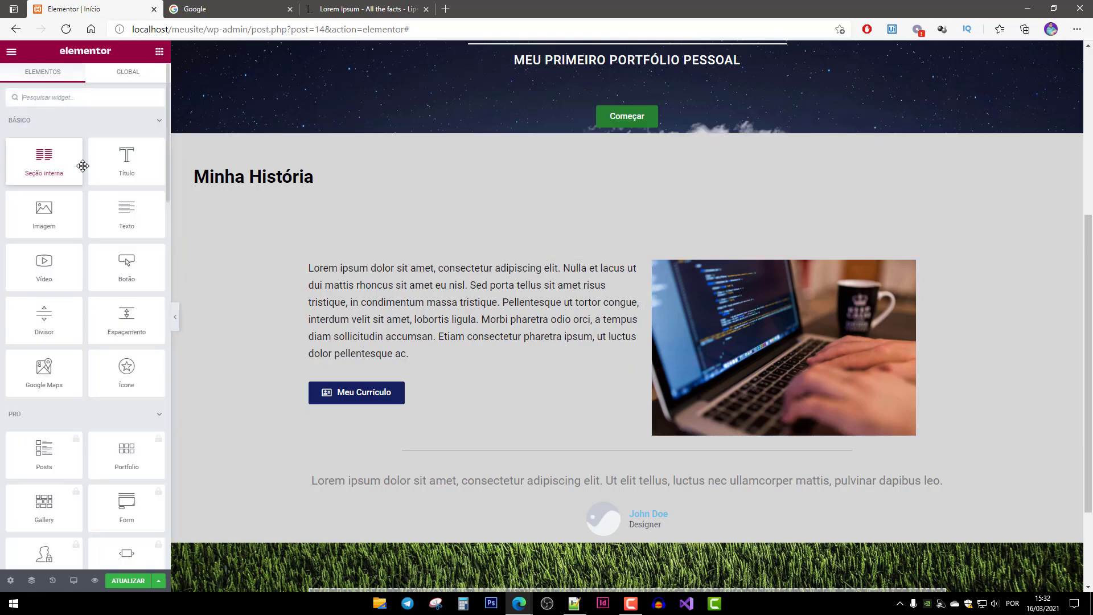
left_click(623, 247)
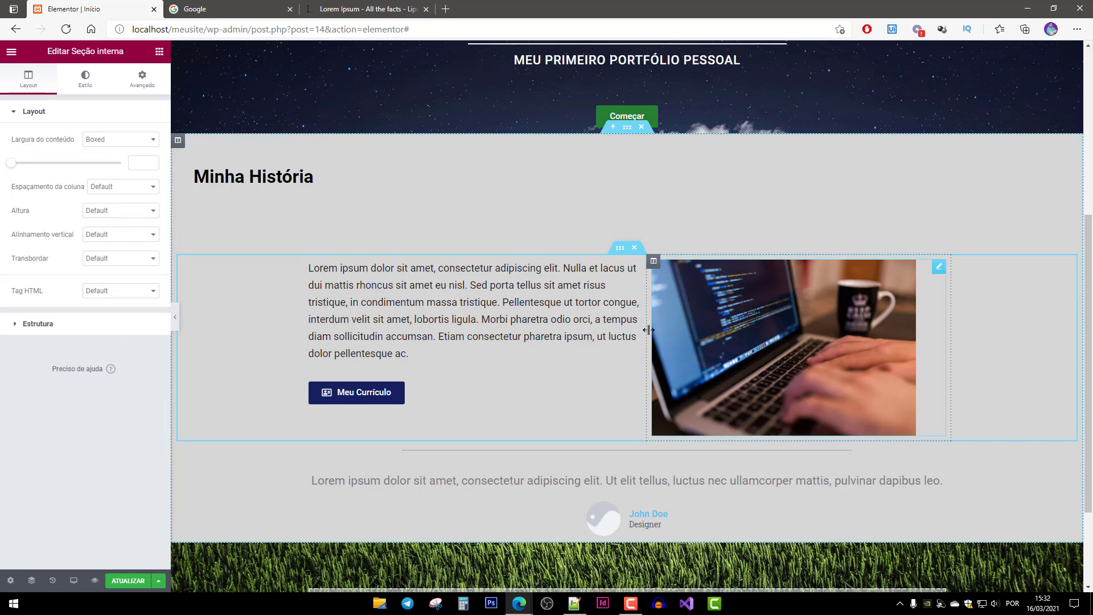
left_click(143, 80)
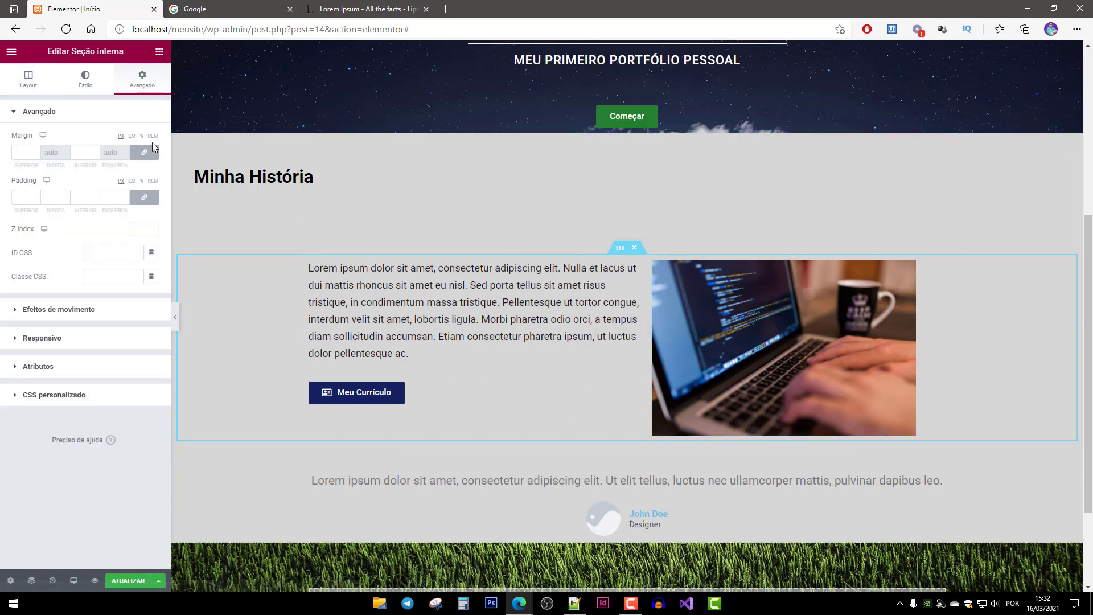
left_click(86, 153)
type("20")
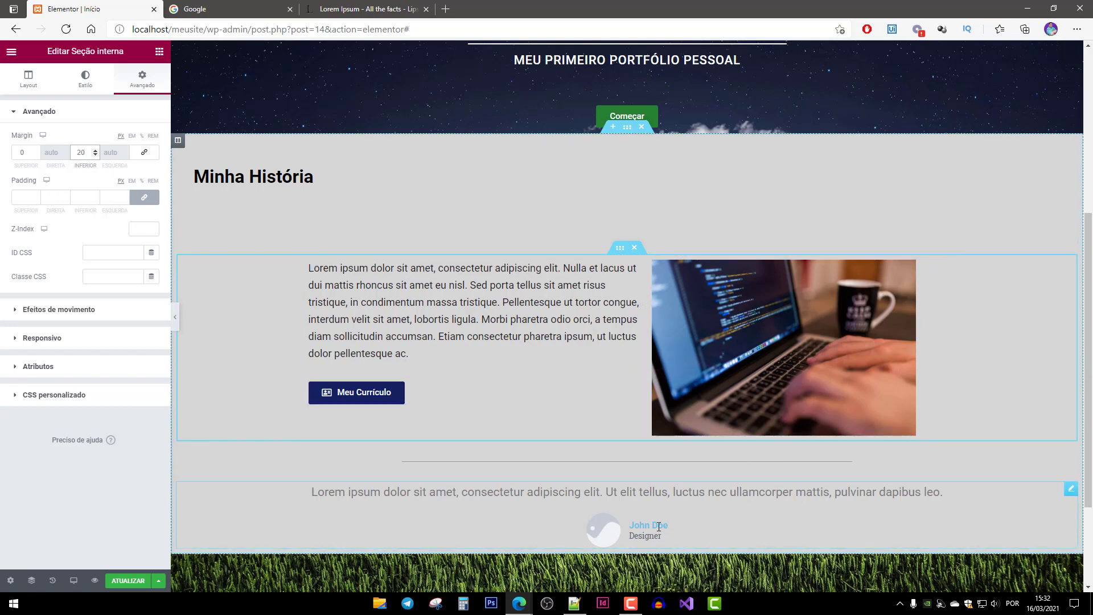
left_click(648, 493)
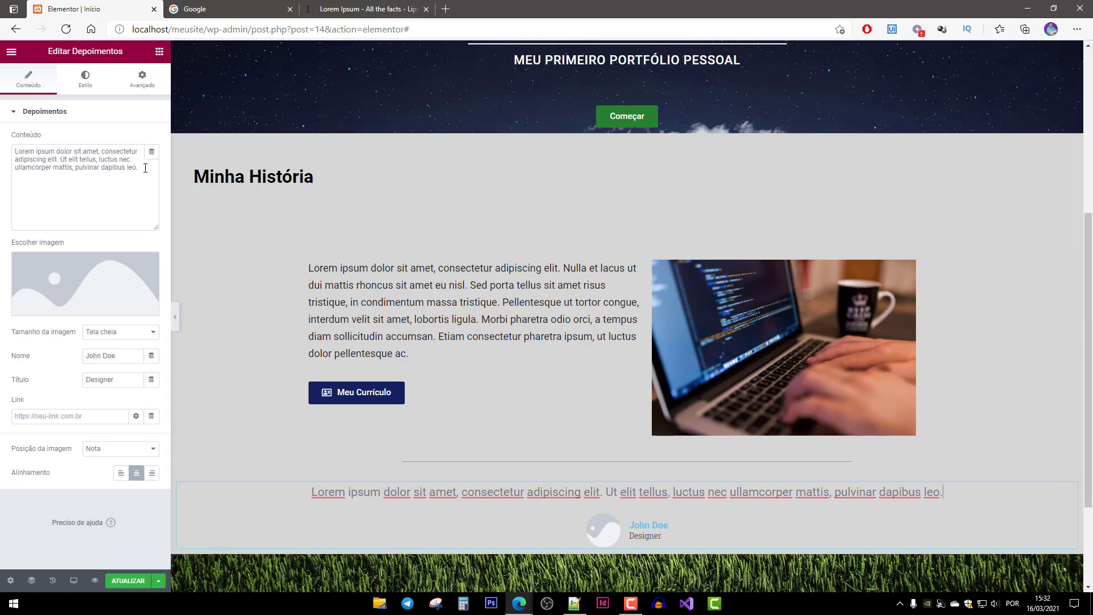
Replace the placeholder quote with "Funcionário Top! Só não é tão top, quanto os top da empresa top!".
left_click_drag(145, 168, 14, 151)
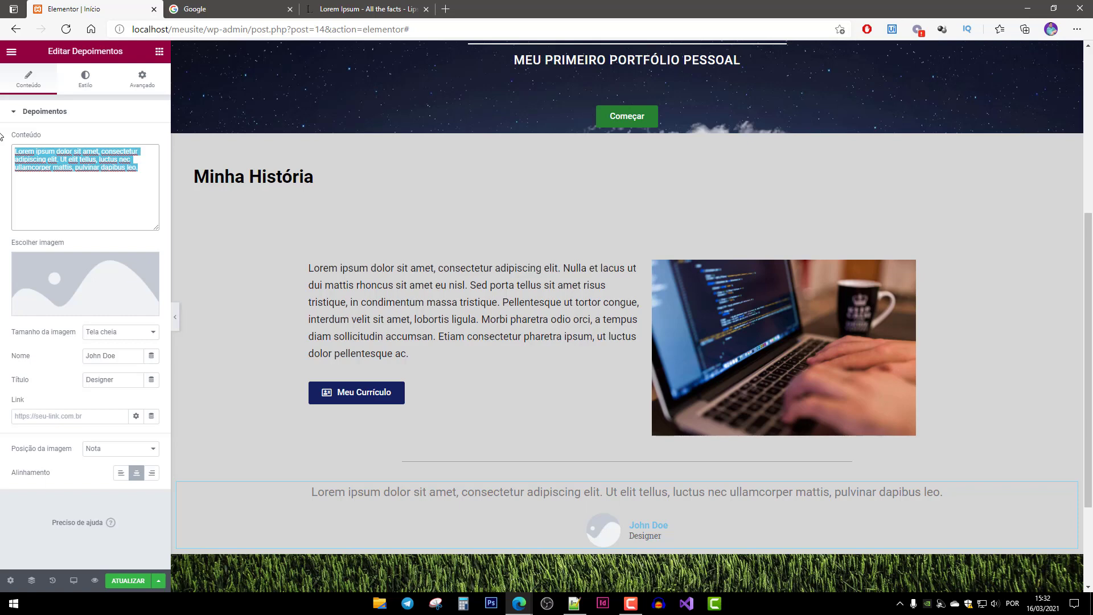
type("\"")
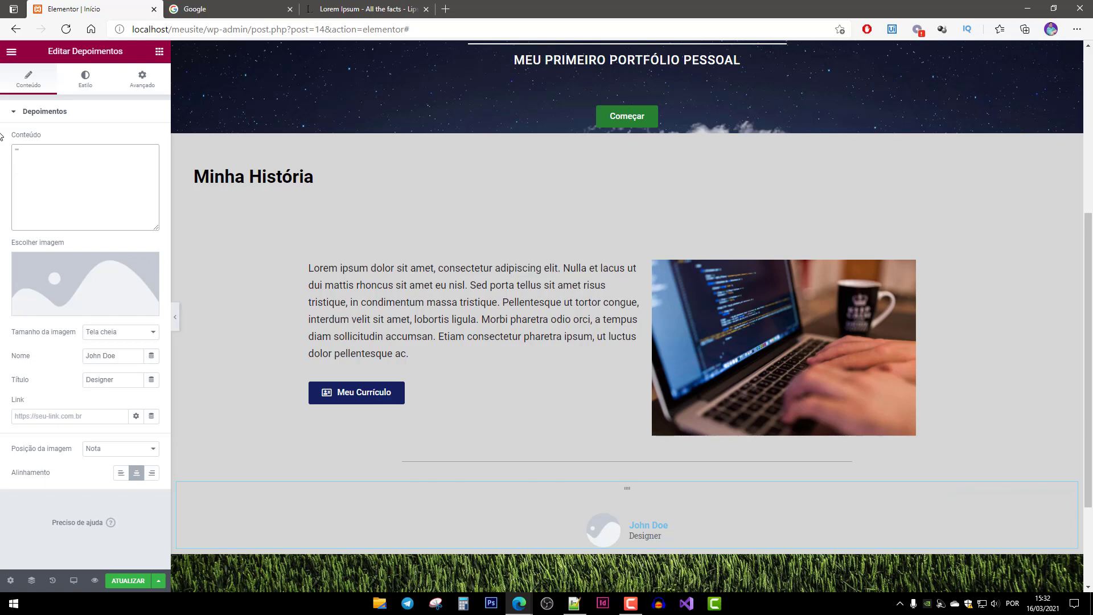
type("Funcionário Top!")
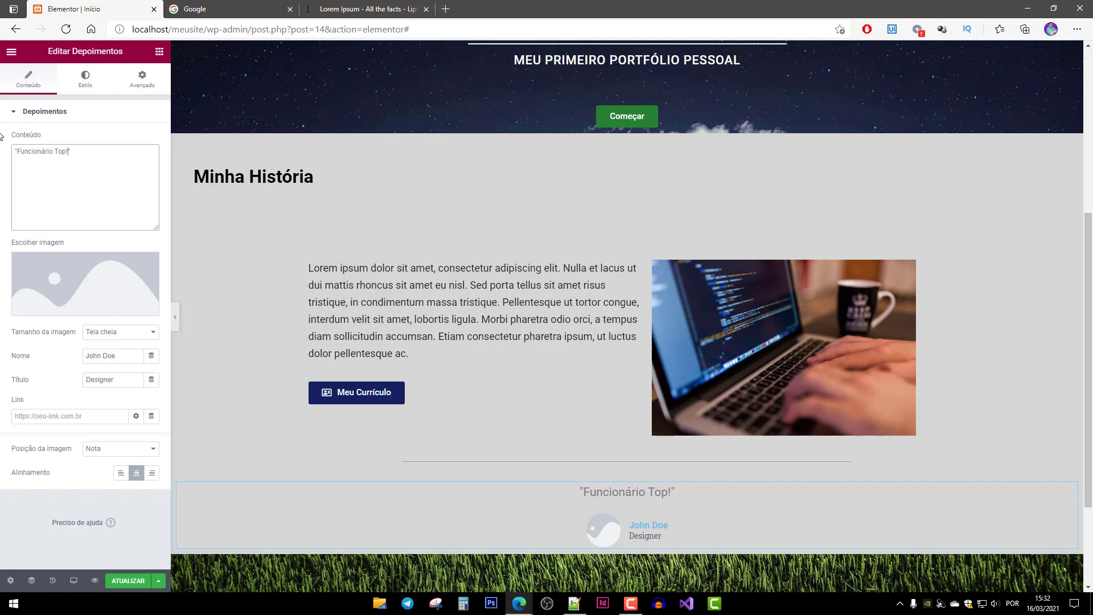
type(" Só não é t")
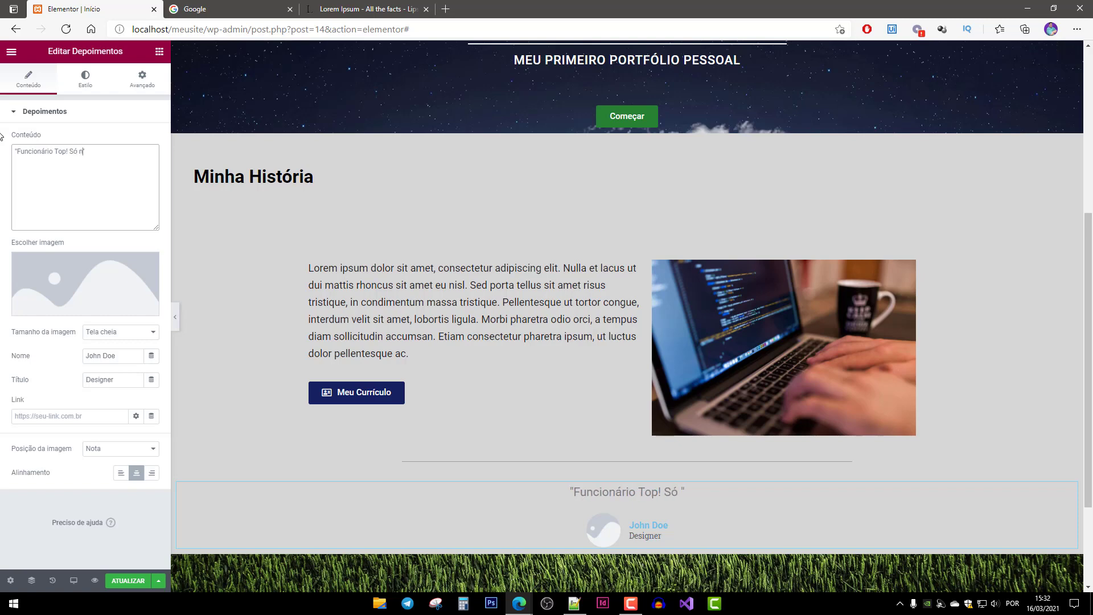
type("ão t")
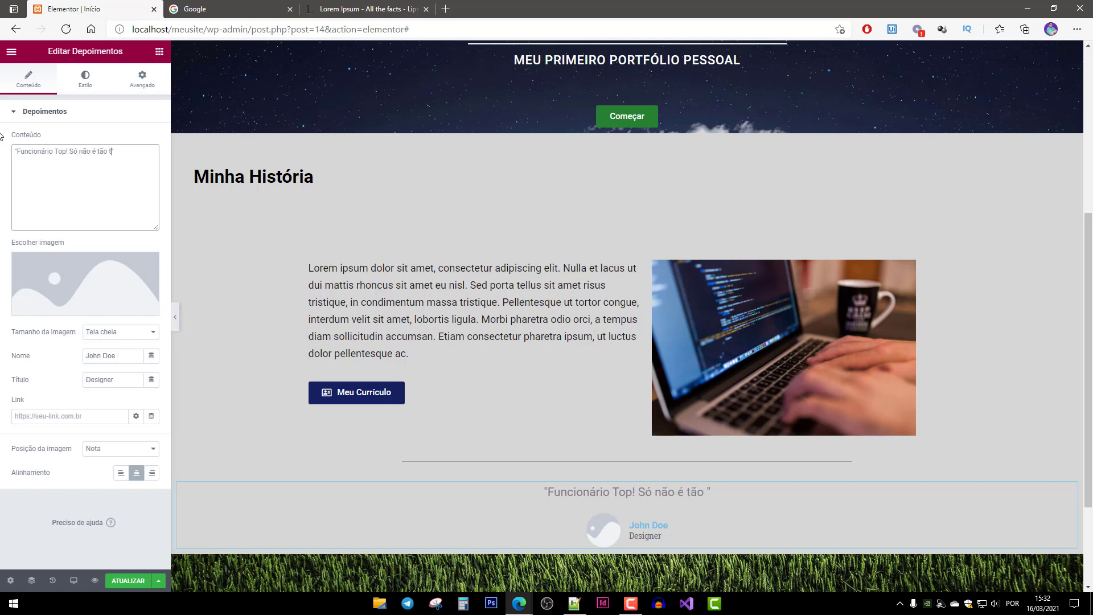
type("op, quano ops")
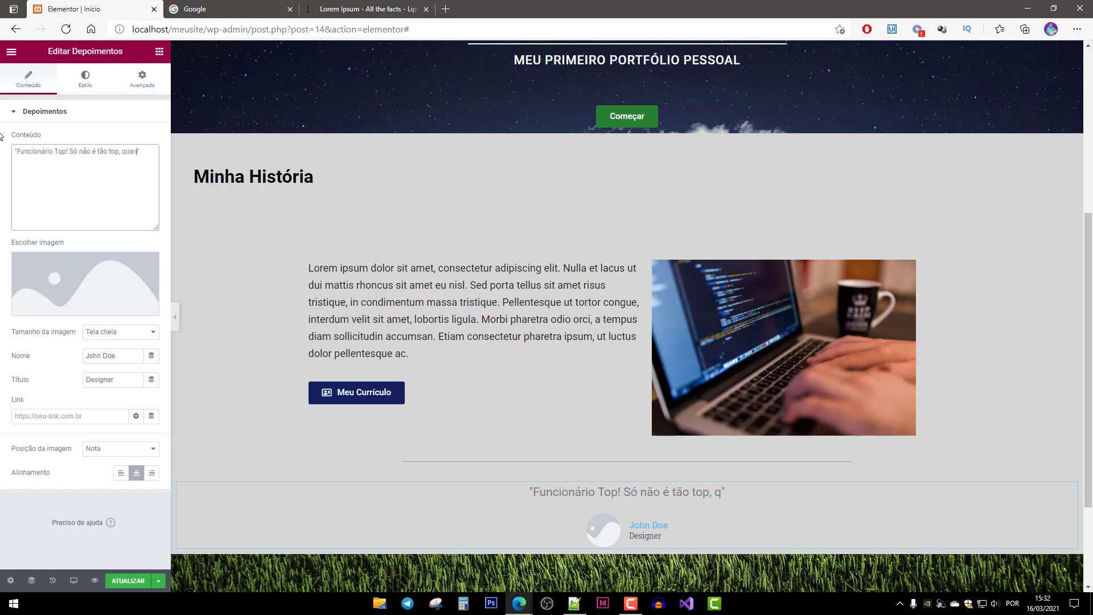
key("BackSpace")
key("BackSpace")
key("BackSpace")
key("BackSpace")
key("BackSpace")
key("BackSpace")
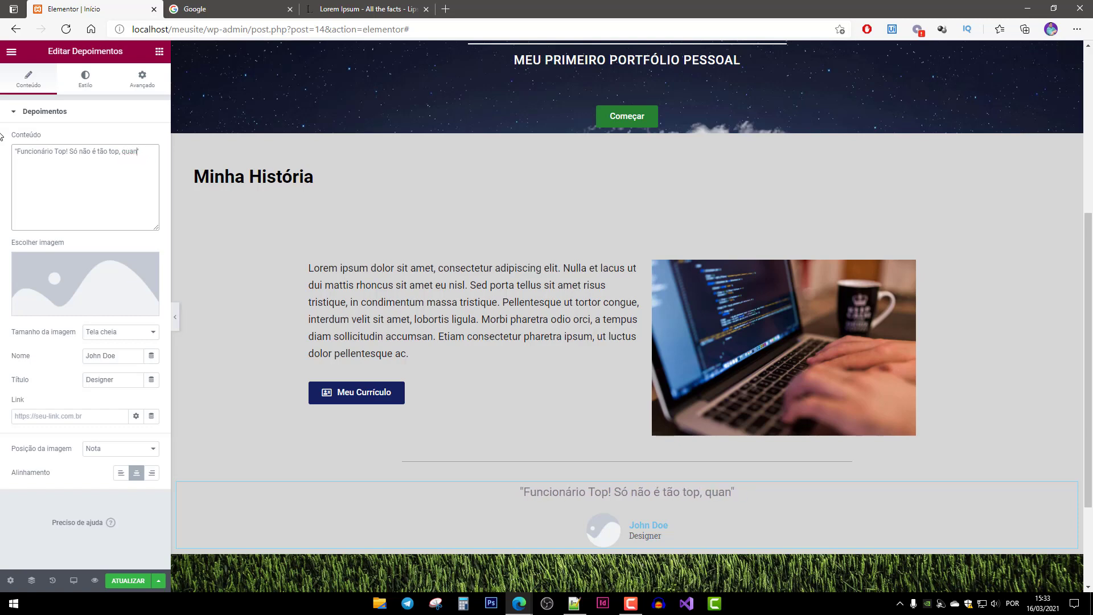
type("to os")
type(" top da empresa")
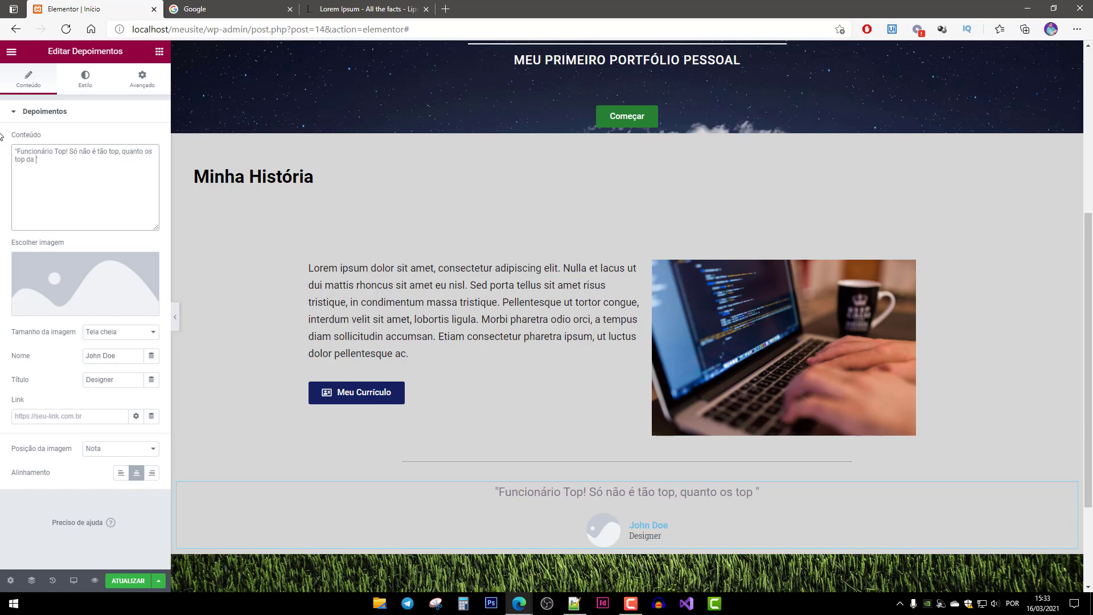
type(" top!")
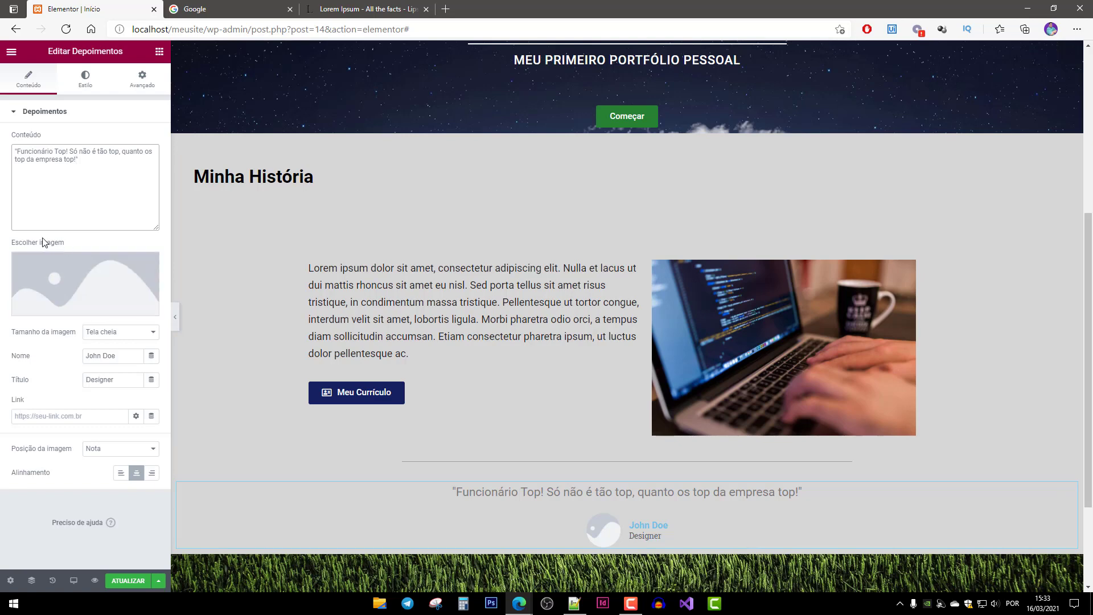
scroll(642, 531, "down", 1)
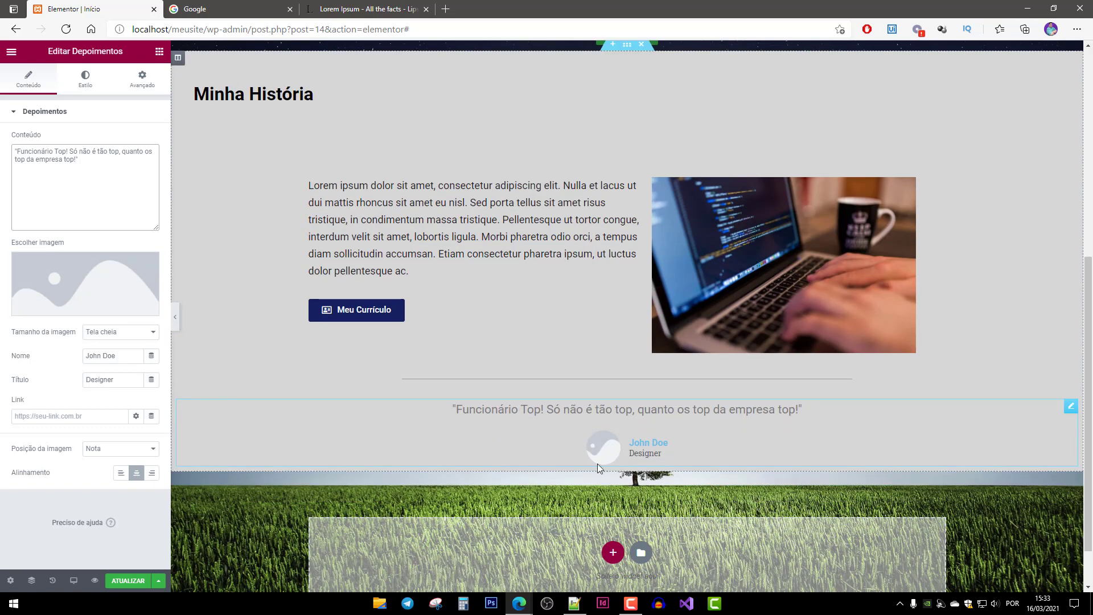
Upload the portrait photo from the computer and insert it as the testimonial picture.
left_click(85, 307)
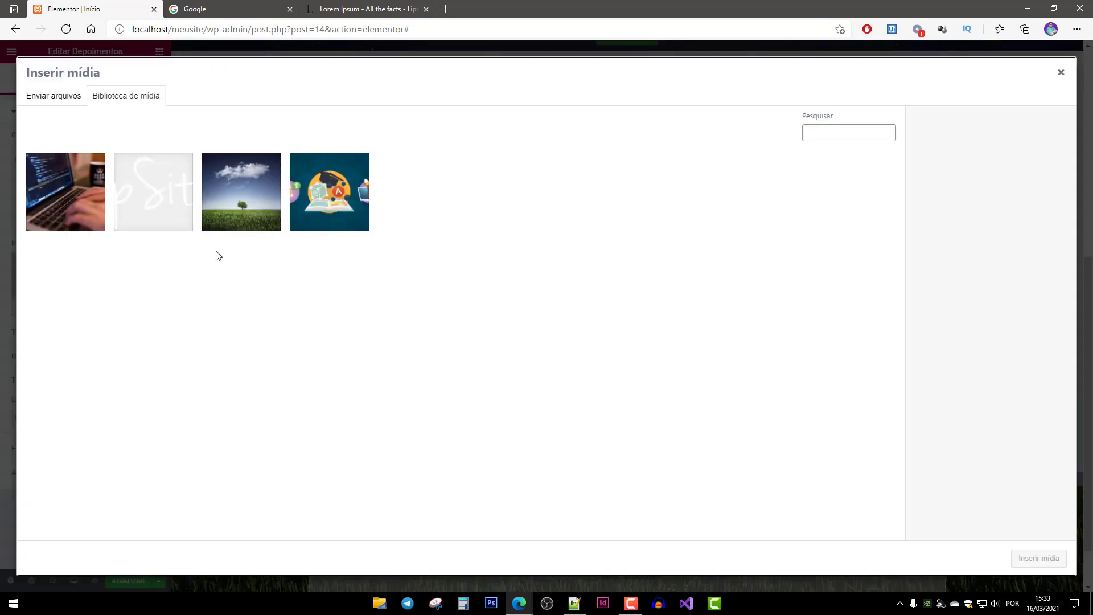
left_click(53, 95)
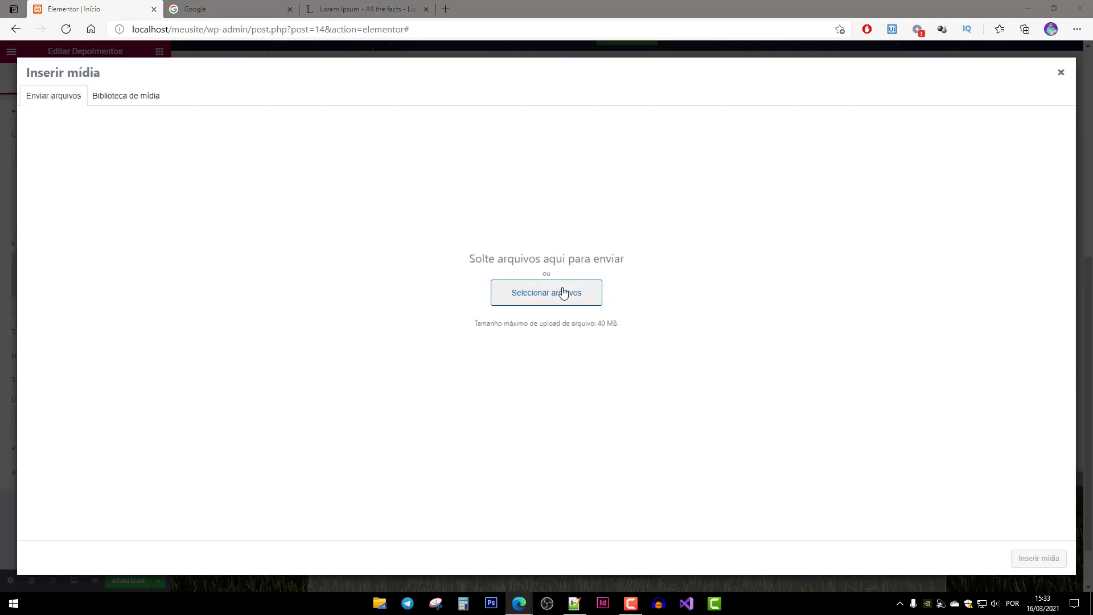
left_click(561, 293)
left_click(619, 201)
key("Return")
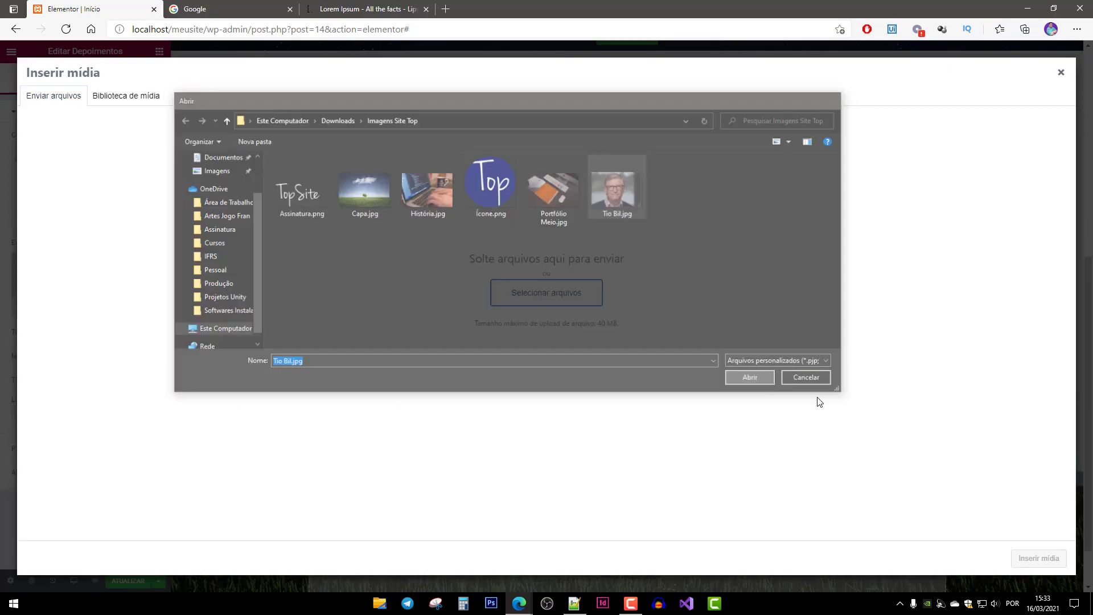
left_click(1038, 560)
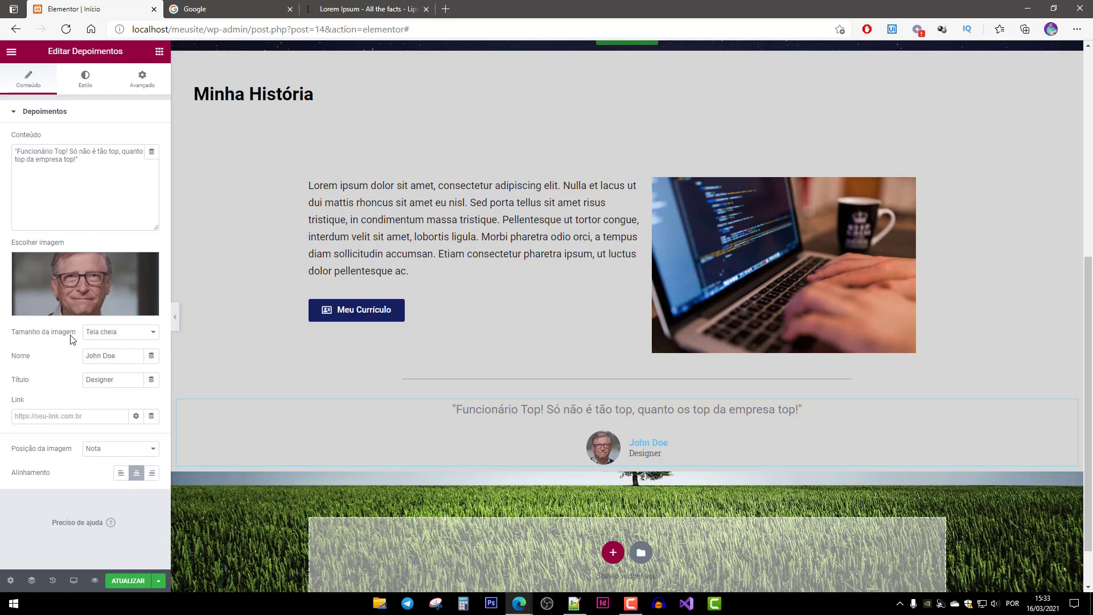
Keep the photo at full size, replace John Doe with the person's name and Designer with CEO.
left_click(117, 335)
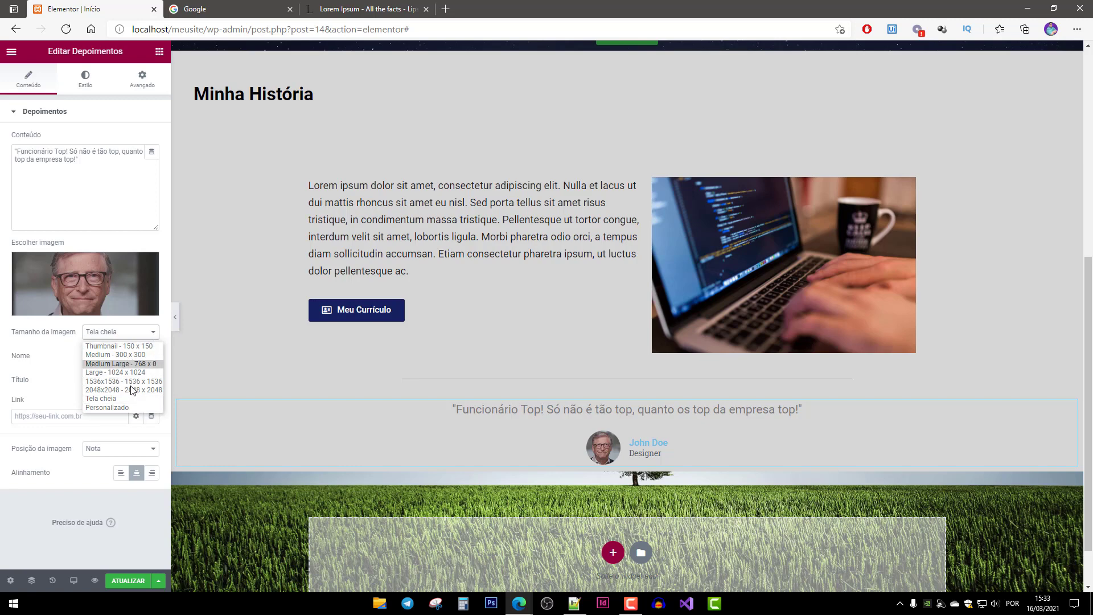
left_click(40, 334)
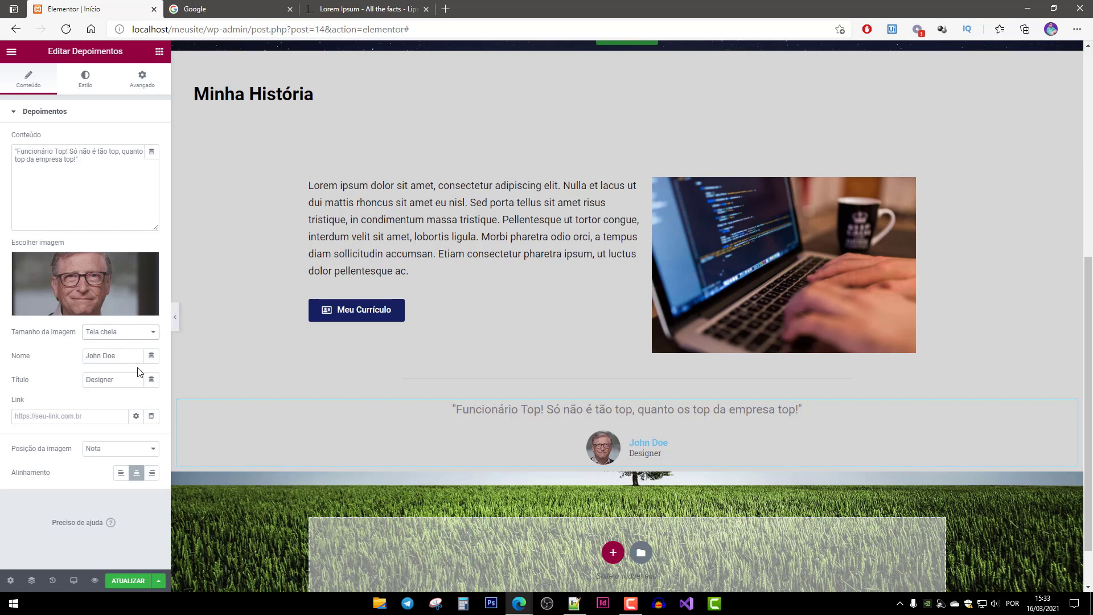
left_click(122, 381)
left_click_drag(129, 353, 1, 342)
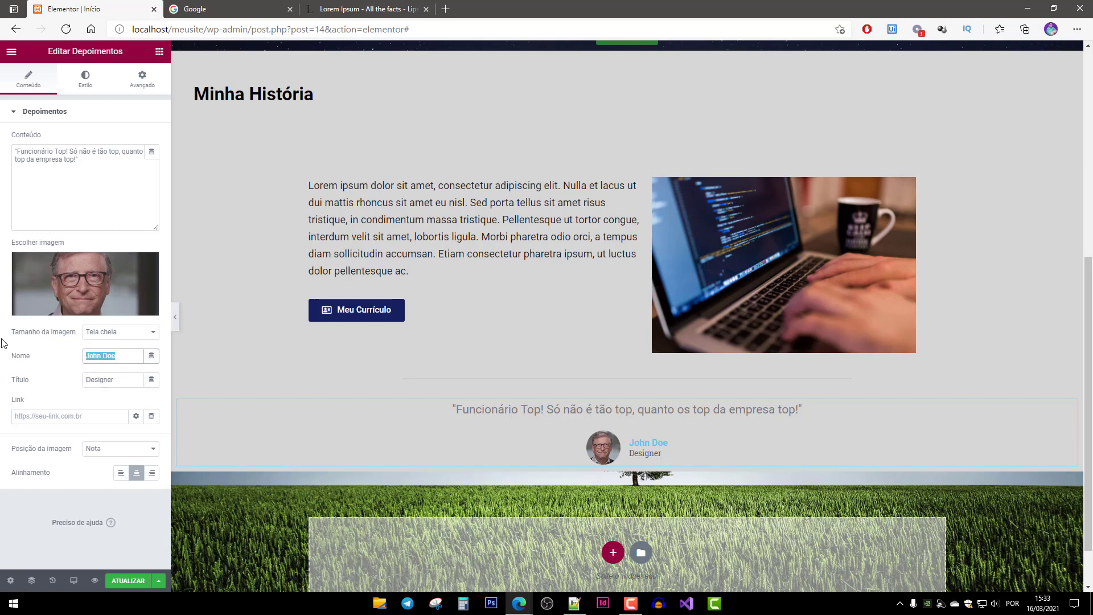
type("To")
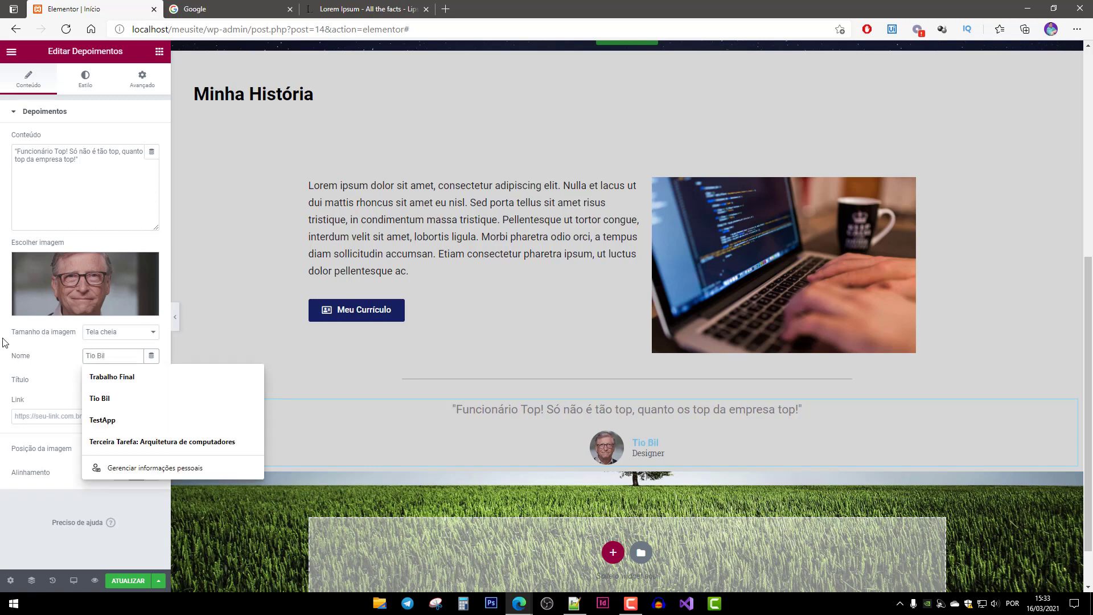
key("Escape")
left_click_drag(122, 381, 43, 374)
type("CEO")
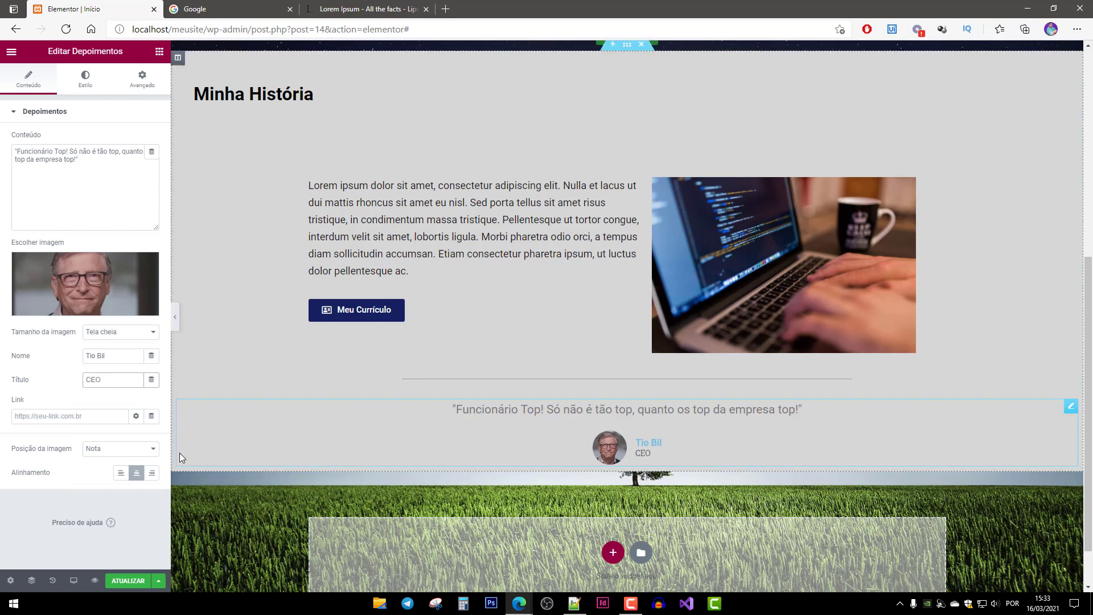
left_click(85, 418)
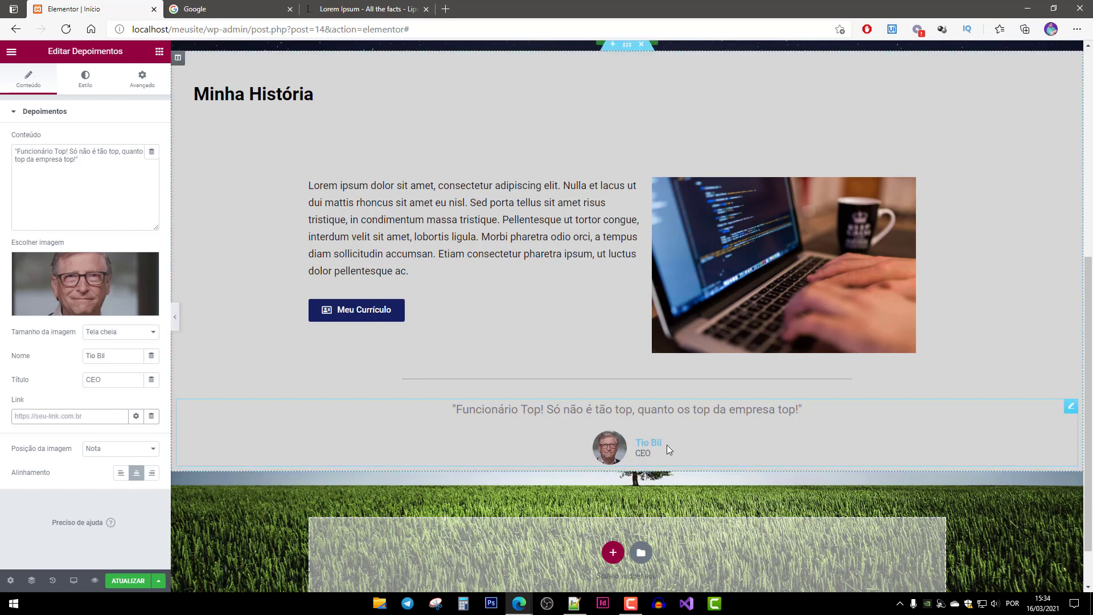
Try photo position and alignment options, ending with the photo beside the name and centred.
left_click(129, 450)
left_click(123, 472)
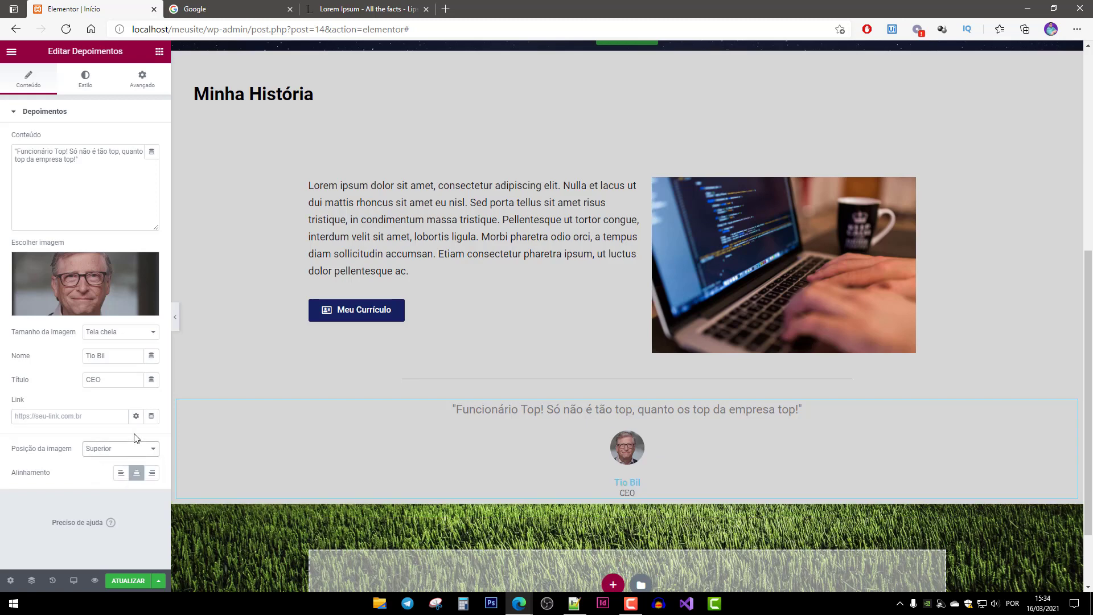
left_click(127, 454)
left_click(110, 462)
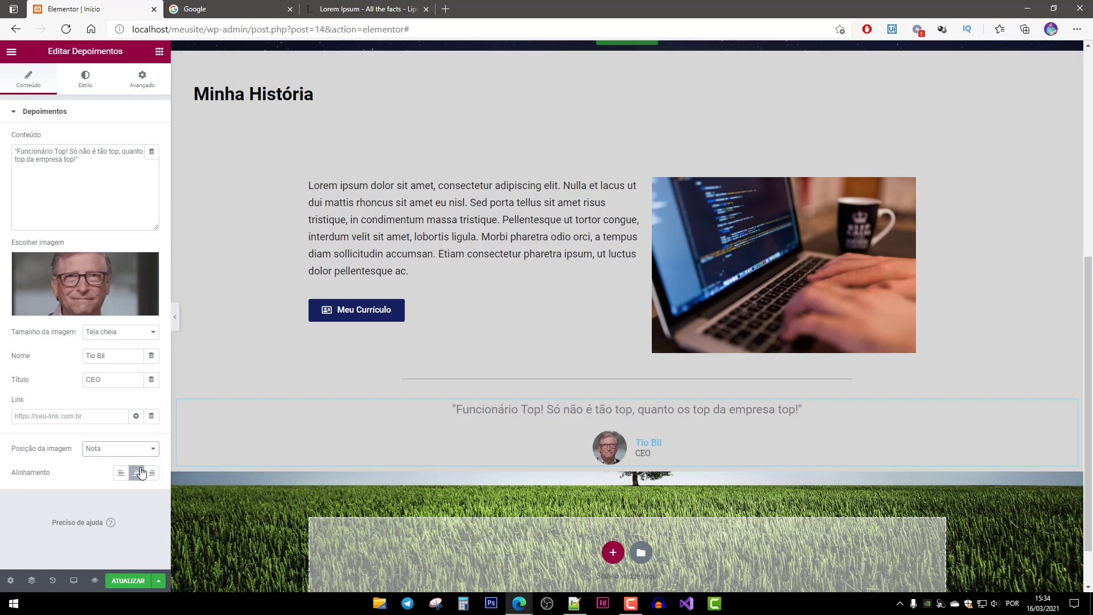
left_click(121, 473)
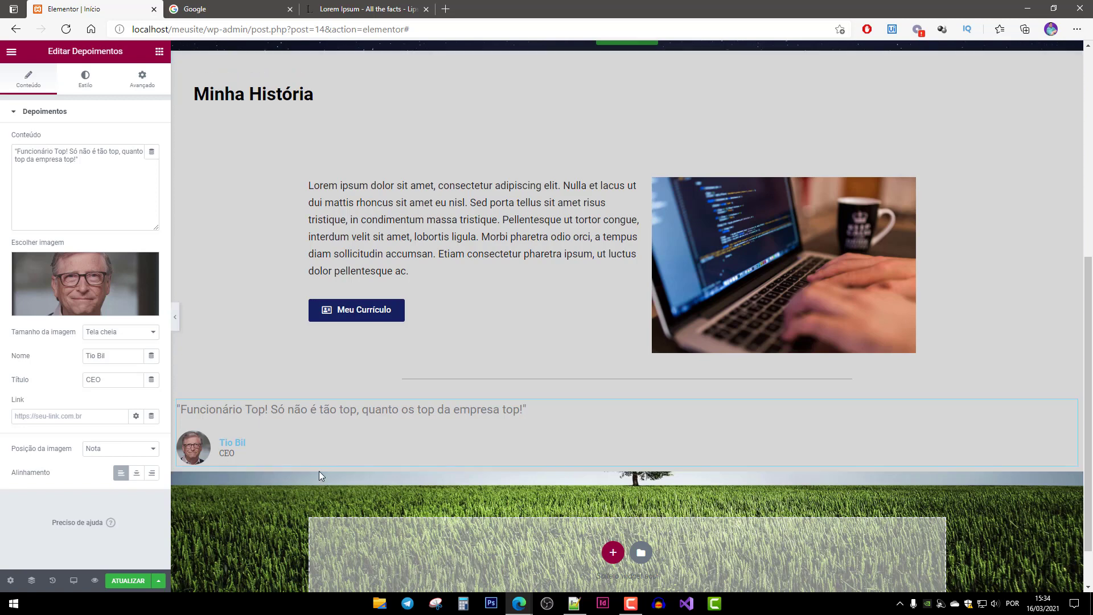
left_click(136, 473)
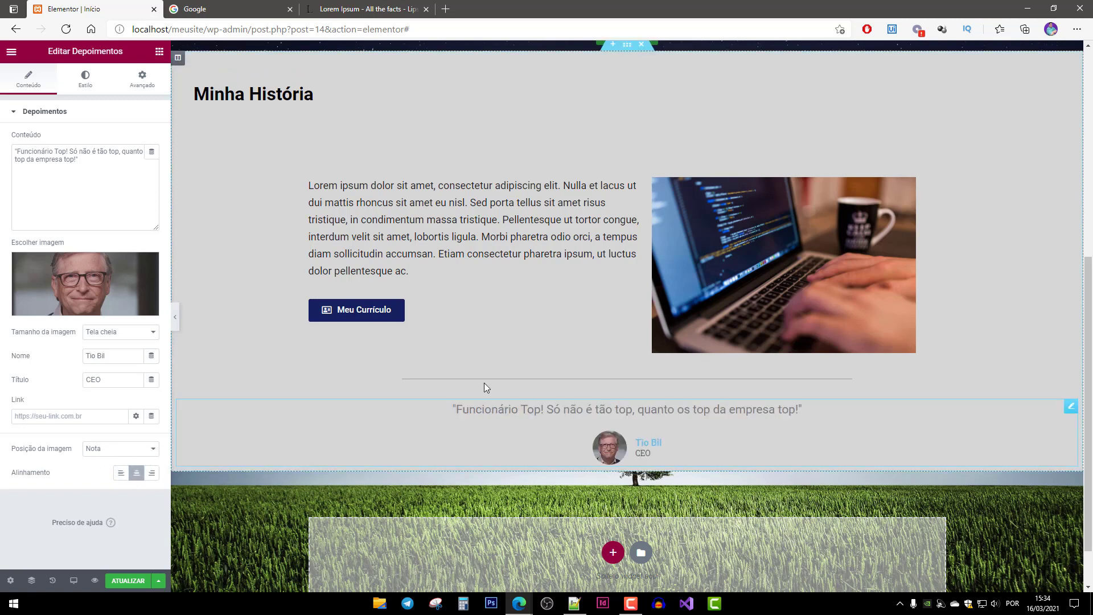
left_click(94, 85)
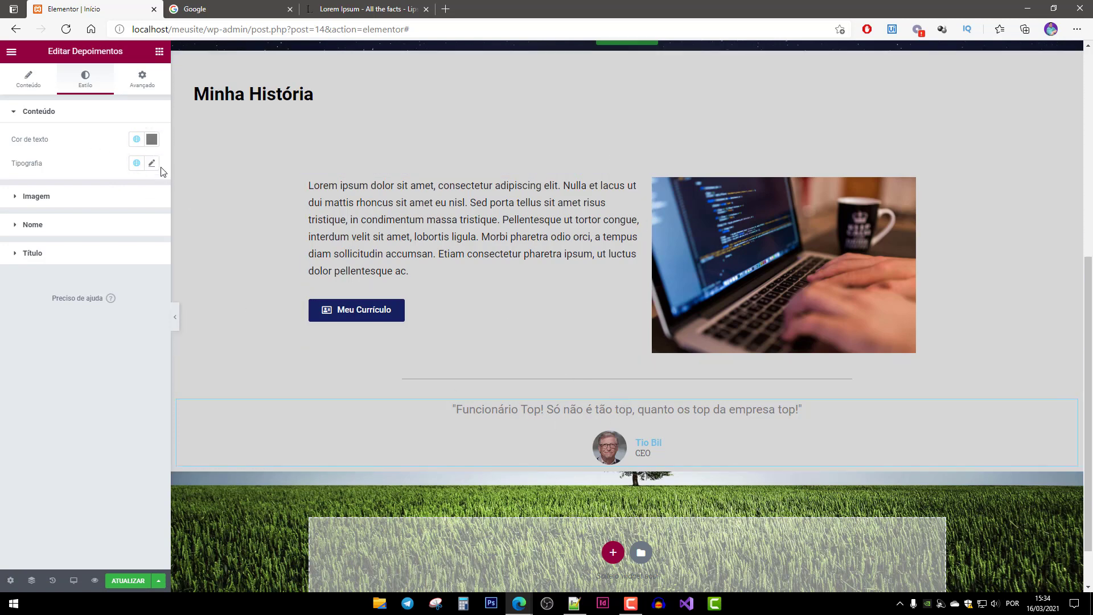
Darken the testimonial quote text colour to #383635.
left_click(151, 139)
left_click_drag(22, 249, 25, 257)
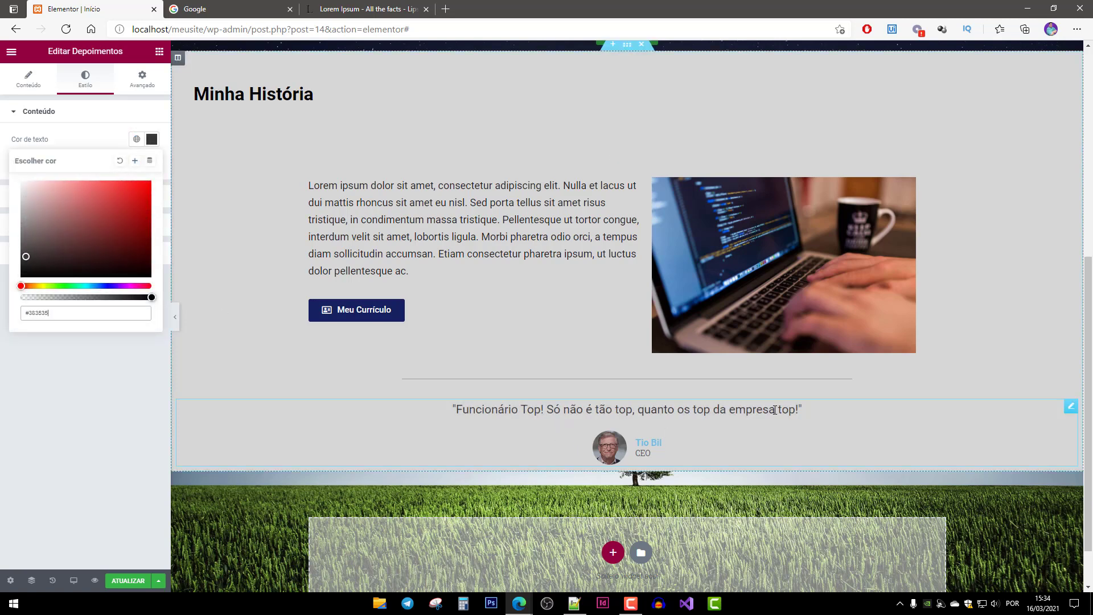
left_click(70, 147)
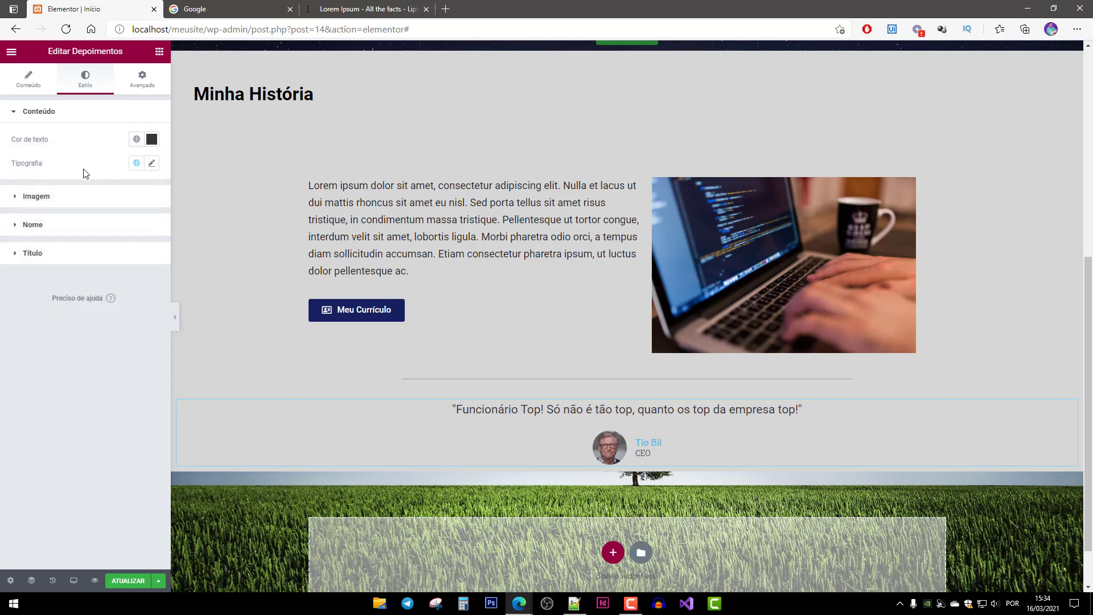
Set the quote typography to font size 22 and weight 500.
left_click(152, 164)
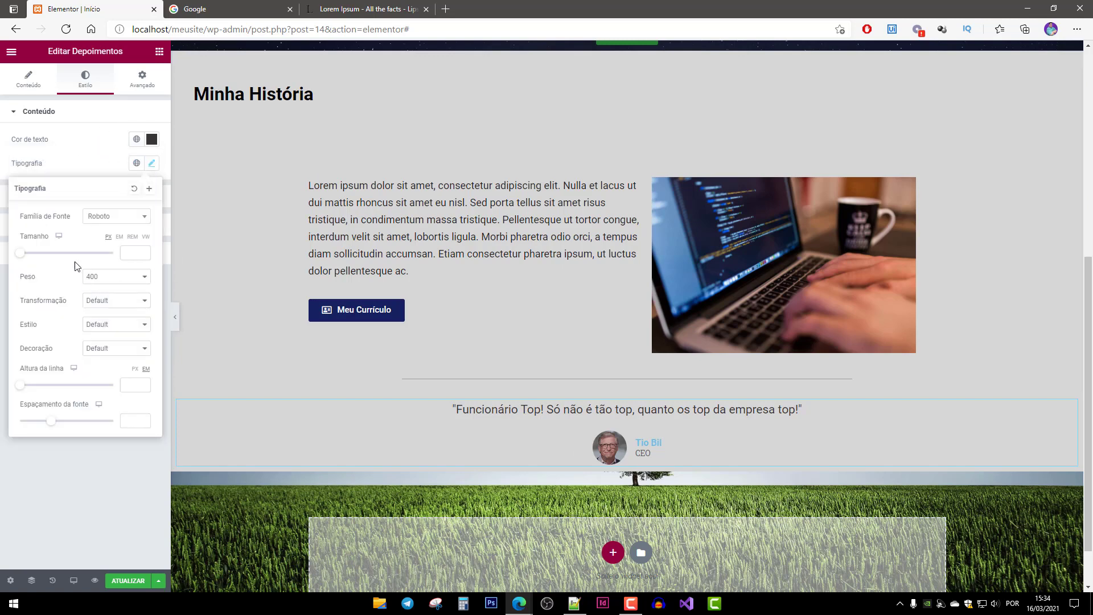
left_click_drag(24, 256, 32, 256)
left_click_drag(127, 252, 148, 253)
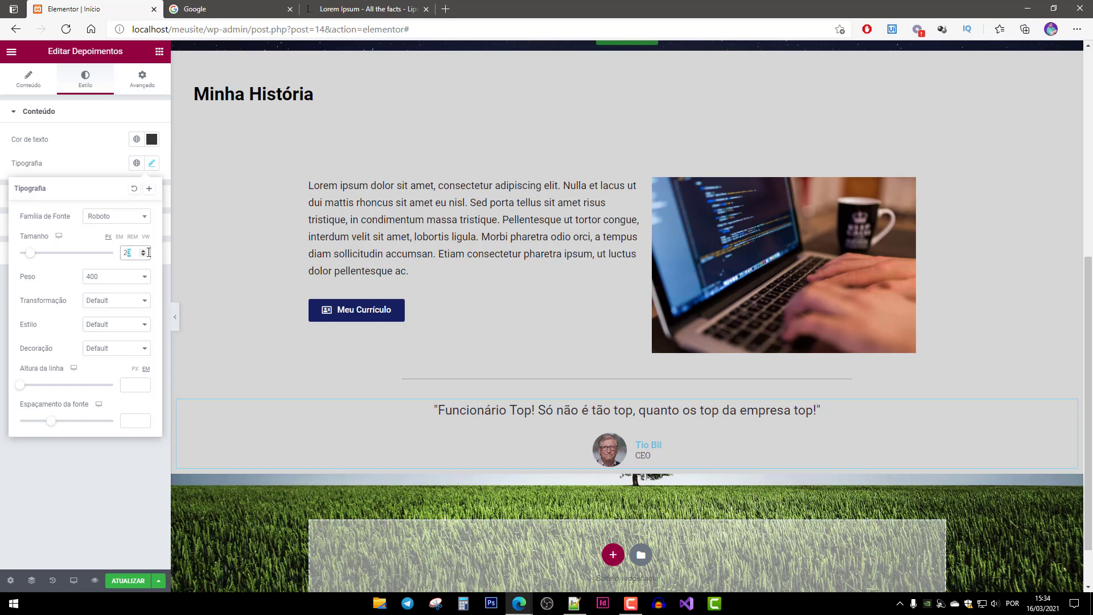
type("2")
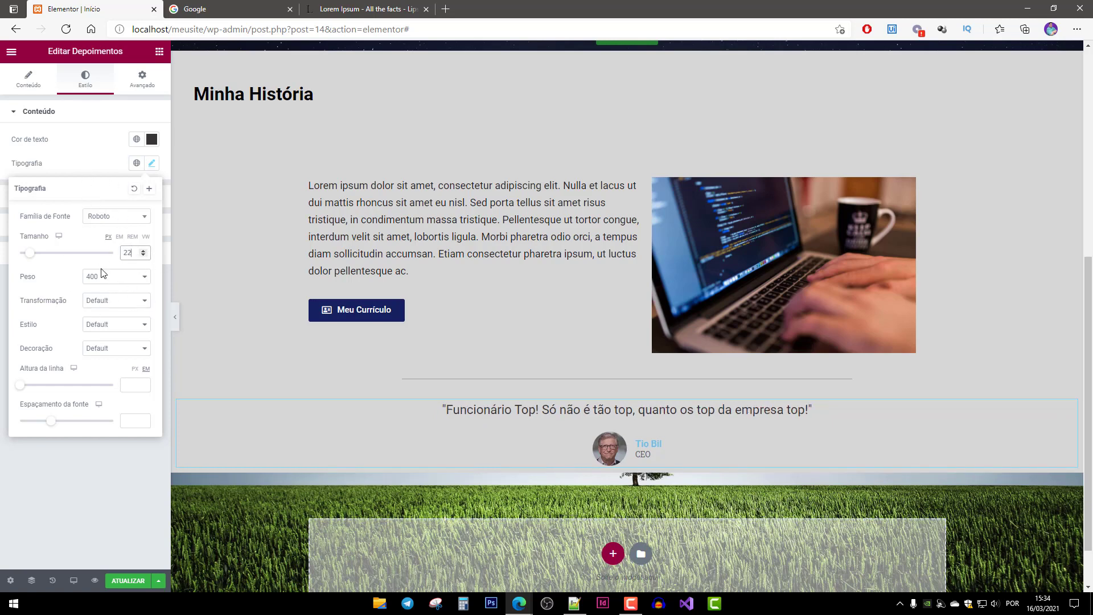
left_click(125, 277)
left_click(108, 323)
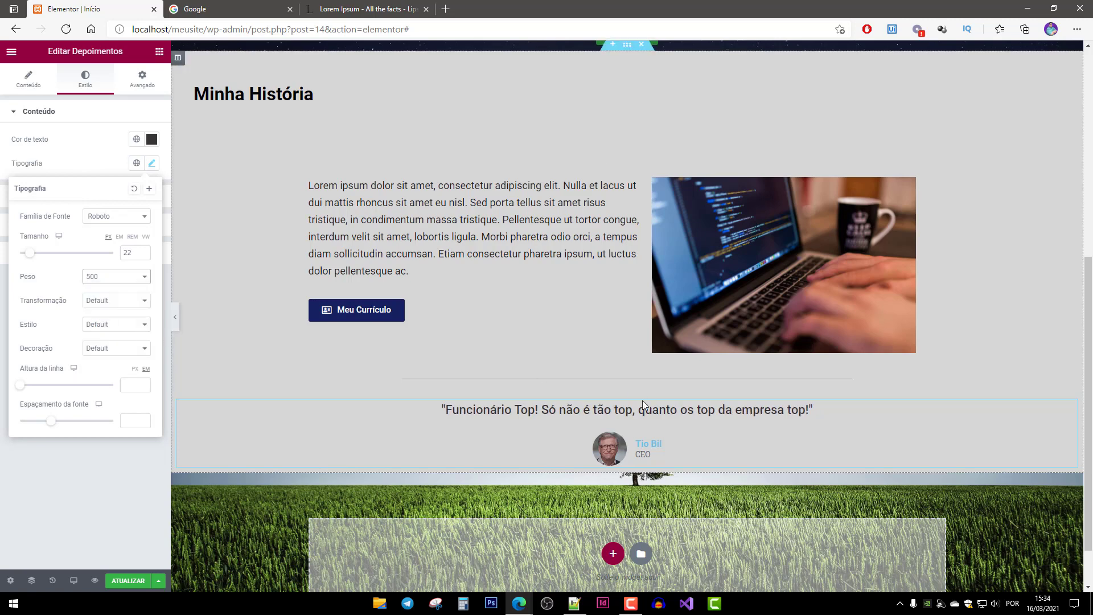
left_click(67, 165)
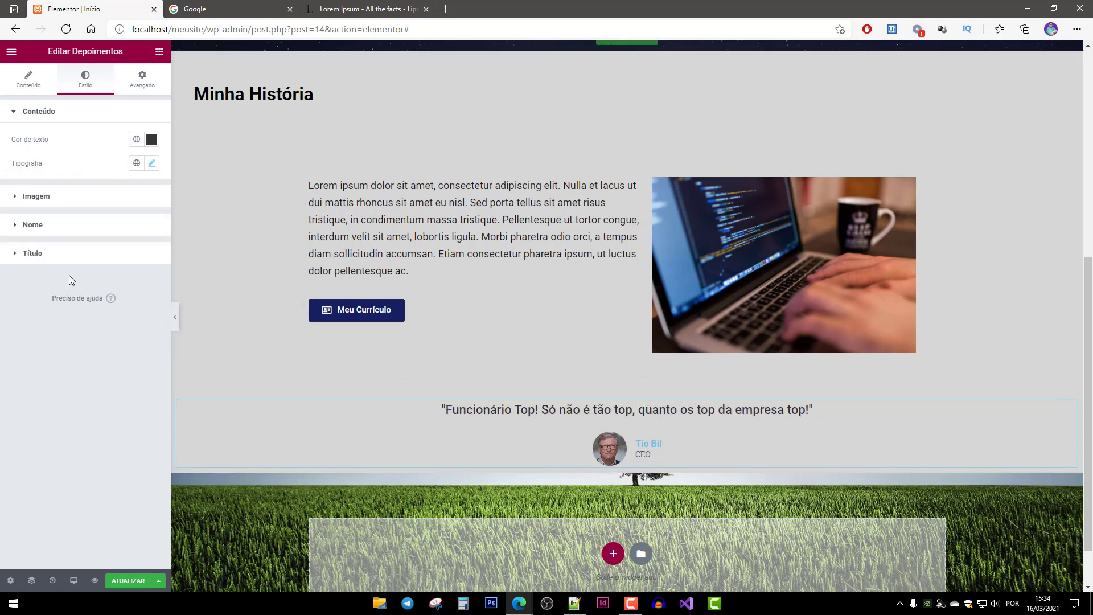
left_click(36, 205)
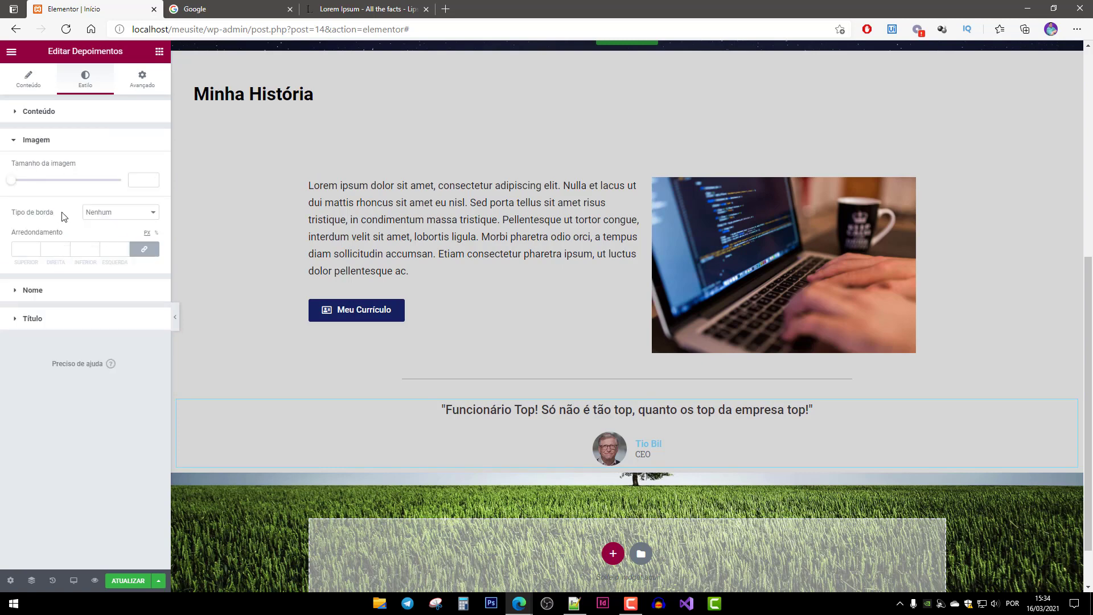
Keep the testimonial photo's border type at Nenhum and make the name text black (#000000).
left_click(114, 212)
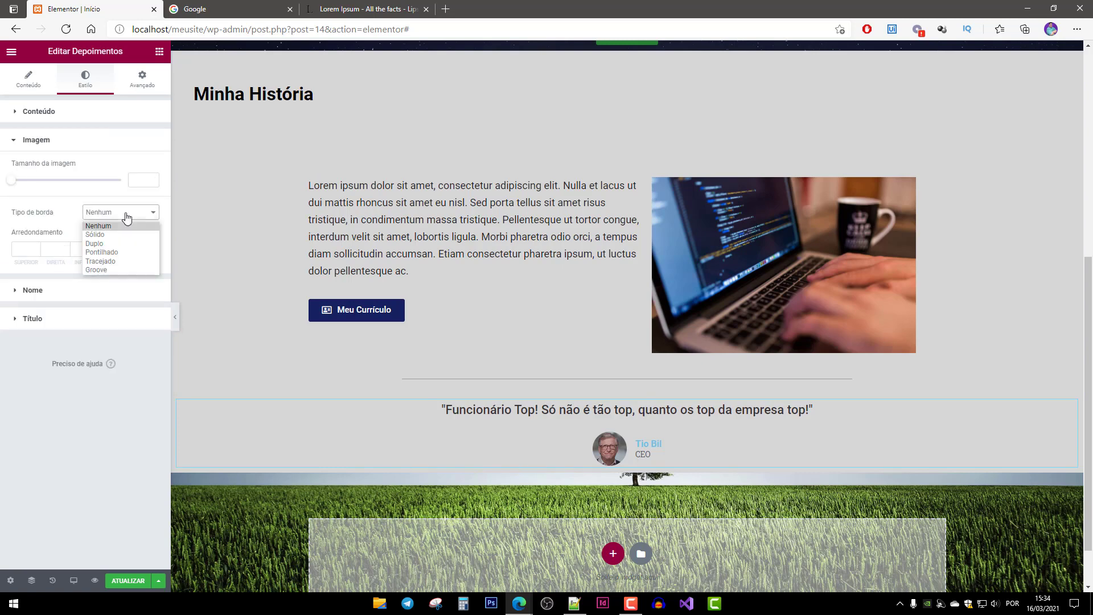
left_click(57, 209)
left_click(30, 290)
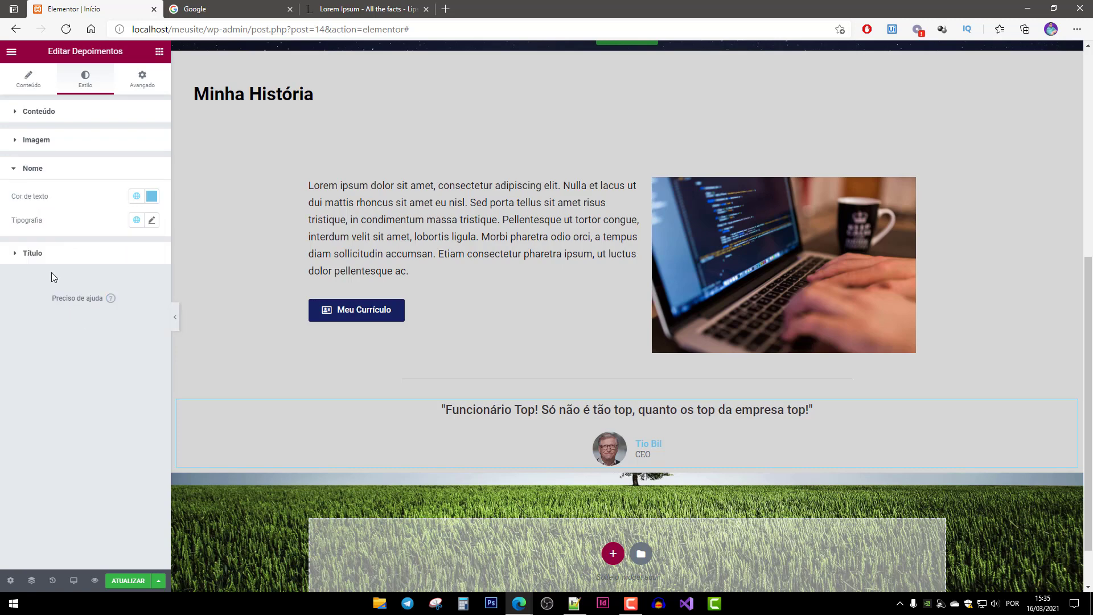
left_click(152, 197)
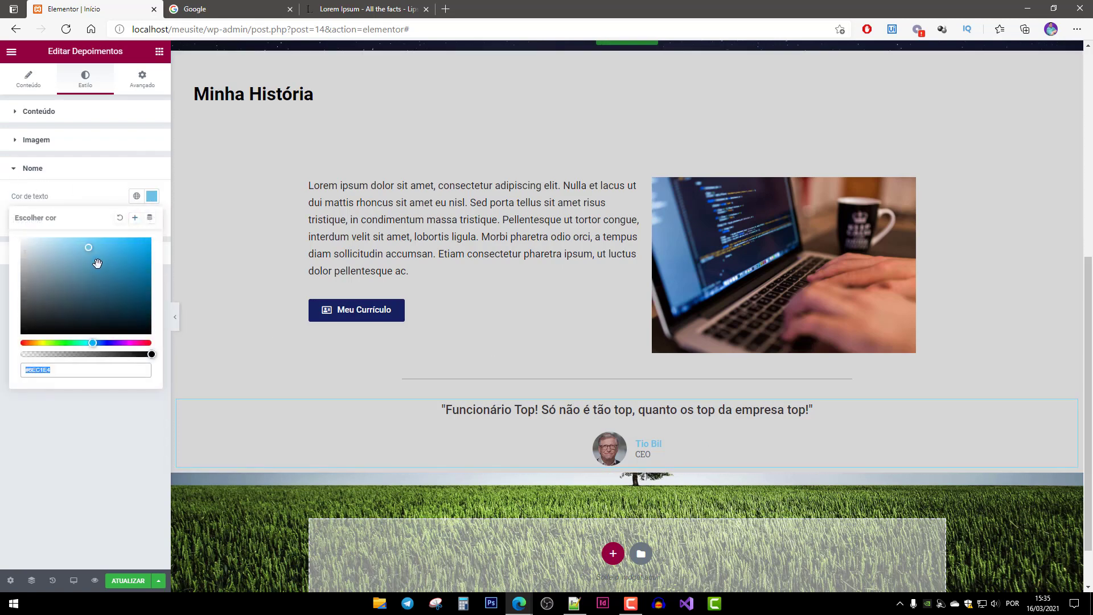
left_click_drag(84, 292, 9, 353)
left_click(69, 179)
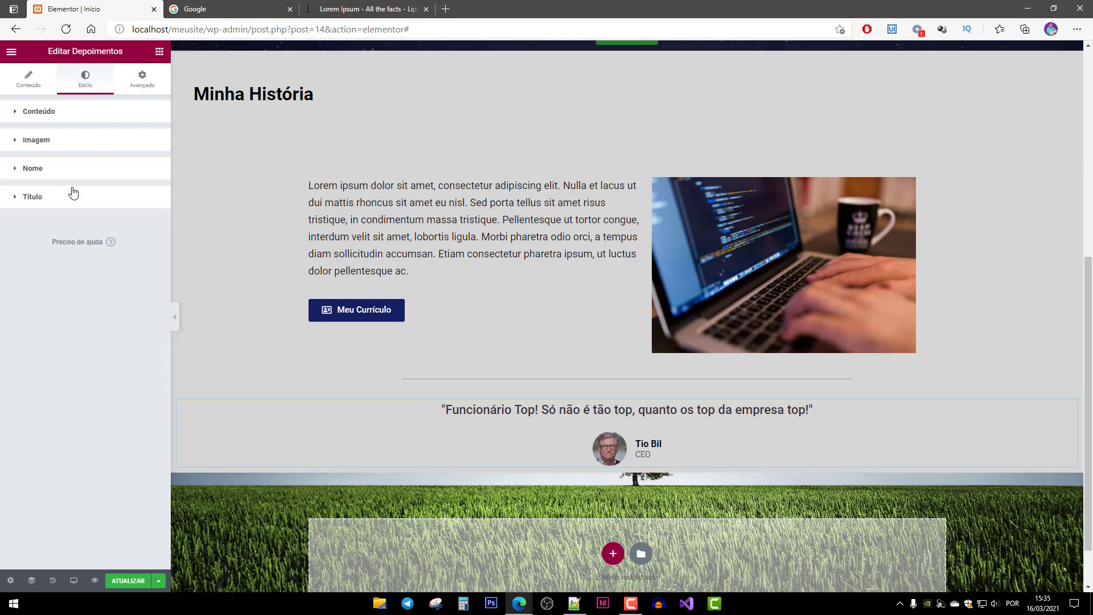
Enlarge the testimonial name's font size to 20.
left_click(71, 172)
left_click(151, 220)
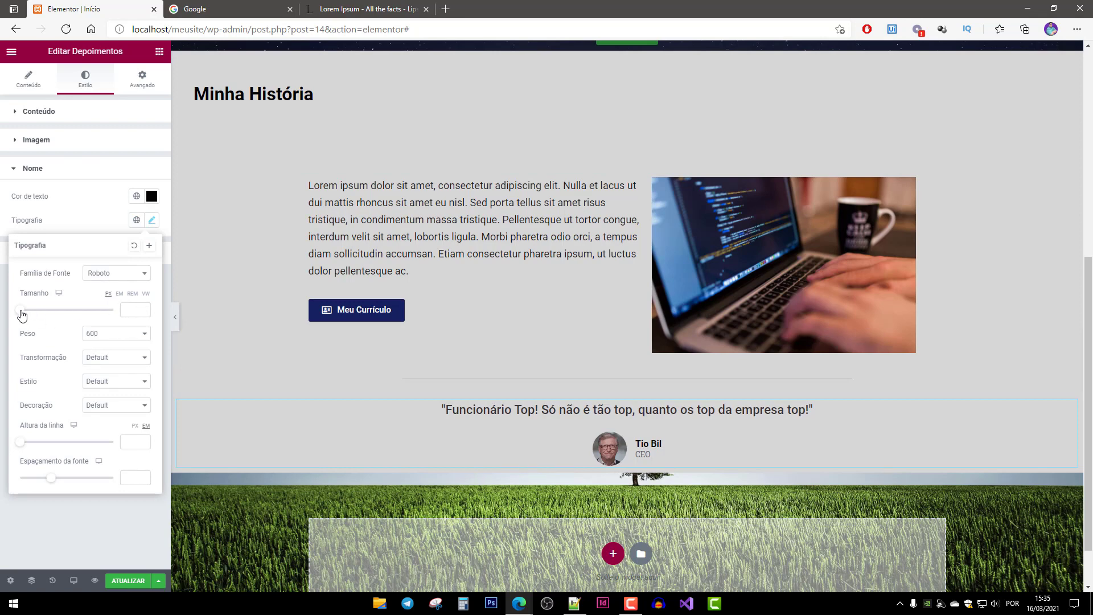
left_click_drag(20, 311, 31, 315)
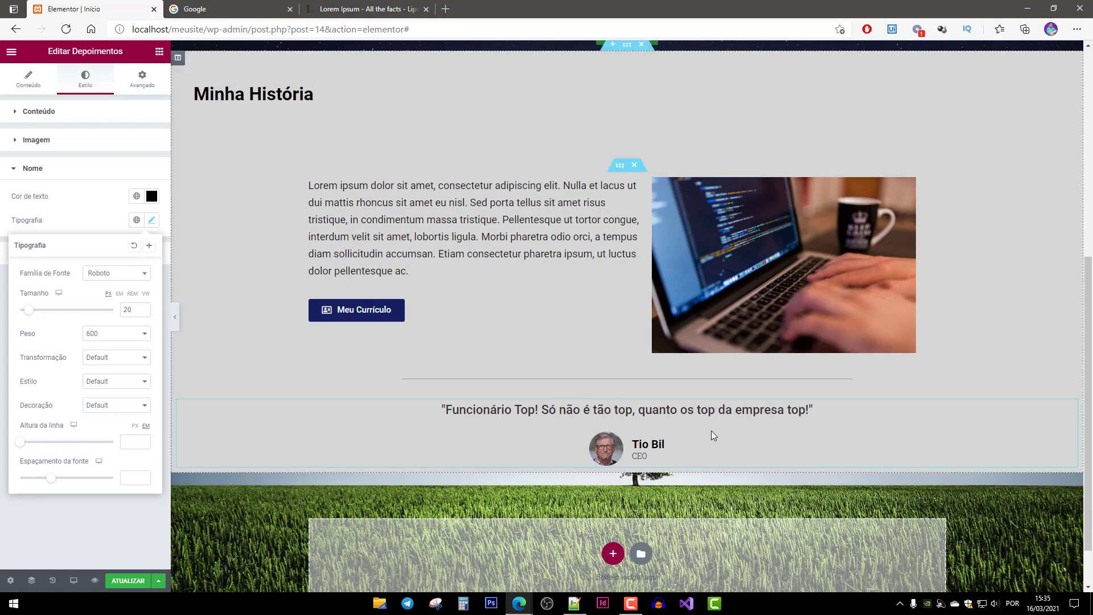
left_click(77, 221)
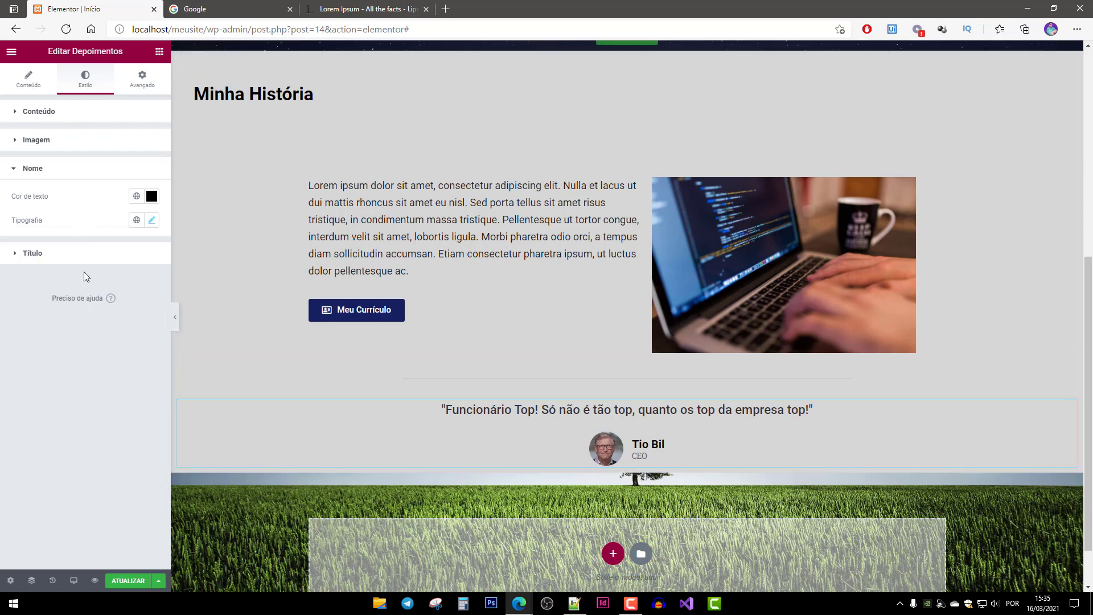
left_click(33, 253)
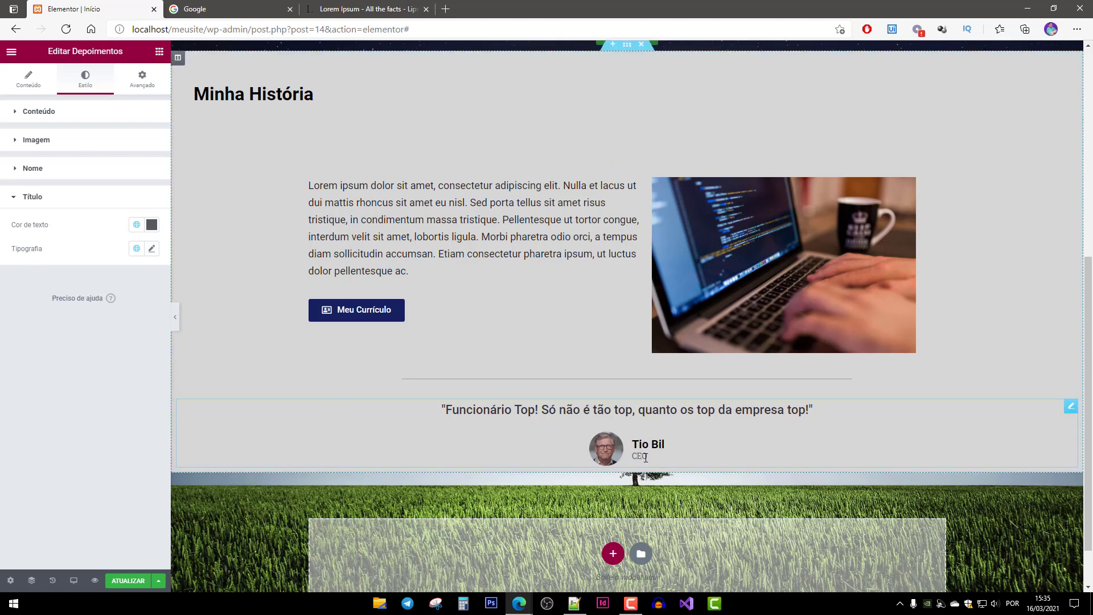
Give the CEO title text a slightly darker grey colour.
left_click(152, 225)
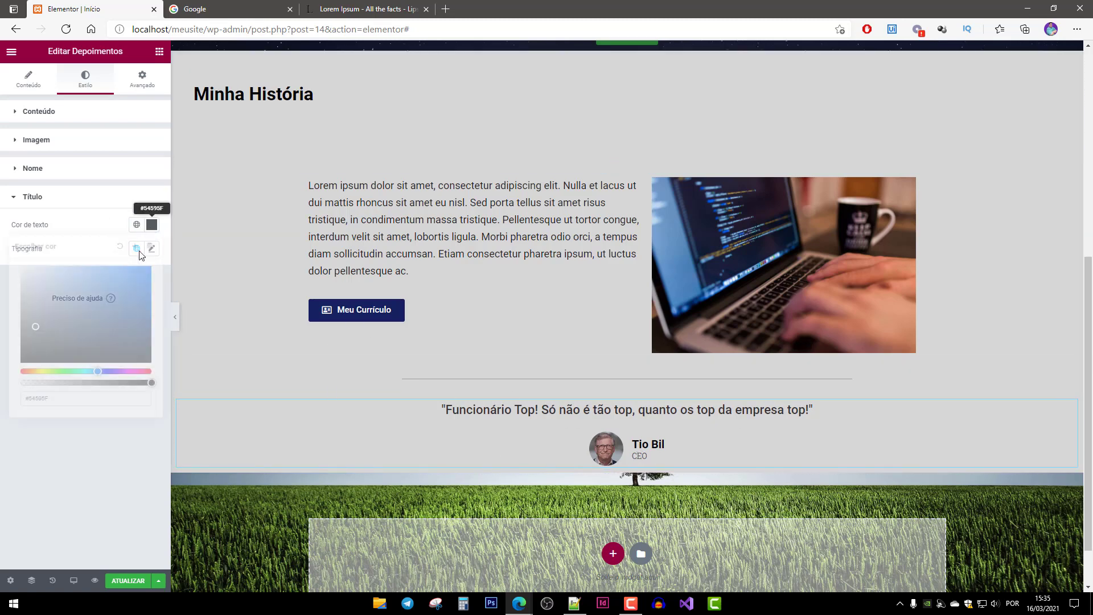
mouse_move(97, 302)
left_mouse_down()
mouse_move(117, 304)
mouse_move(122, 322)
mouse_move(20, 362)
mouse_move(21, 311)
mouse_move(21, 320)
left_mouse_up()
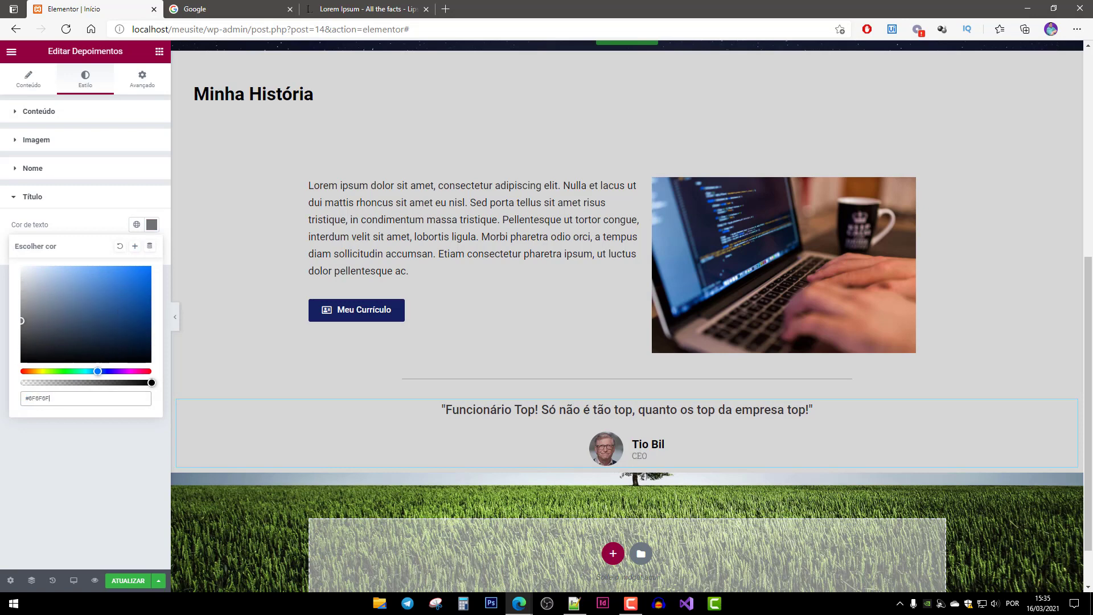
left_click_drag(21, 318, 22, 323)
left_click(93, 225)
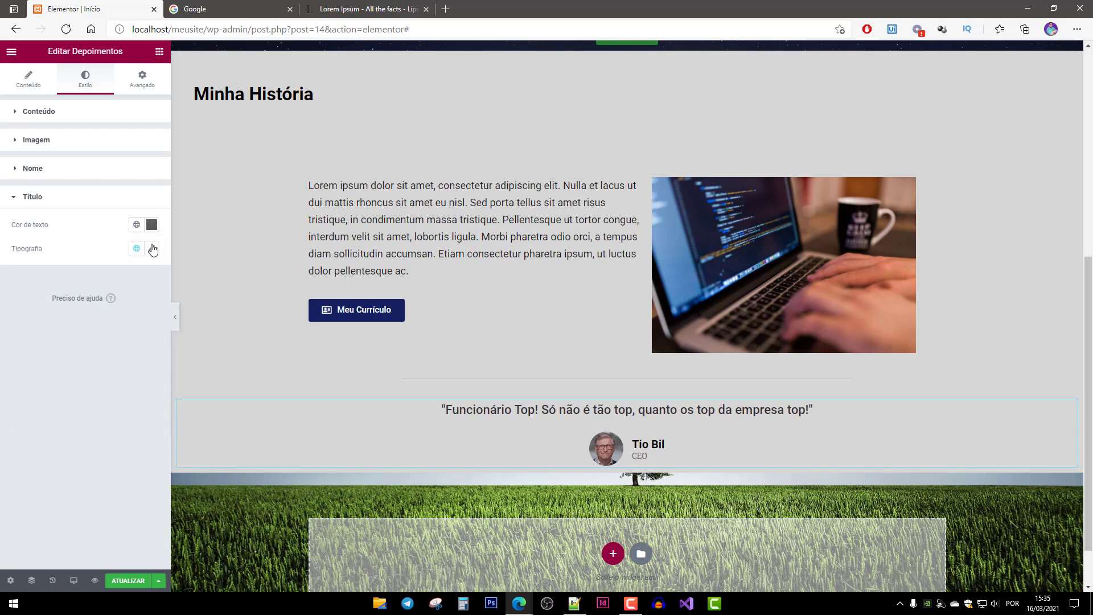
Set the CEO title's font size to 16.
left_click(152, 249)
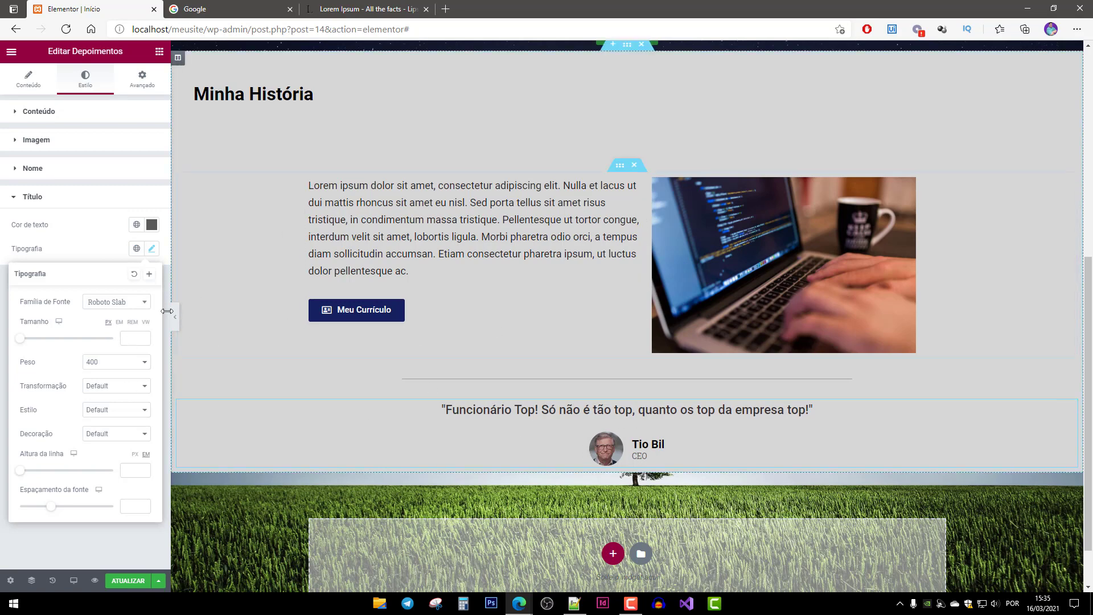
left_click(131, 340)
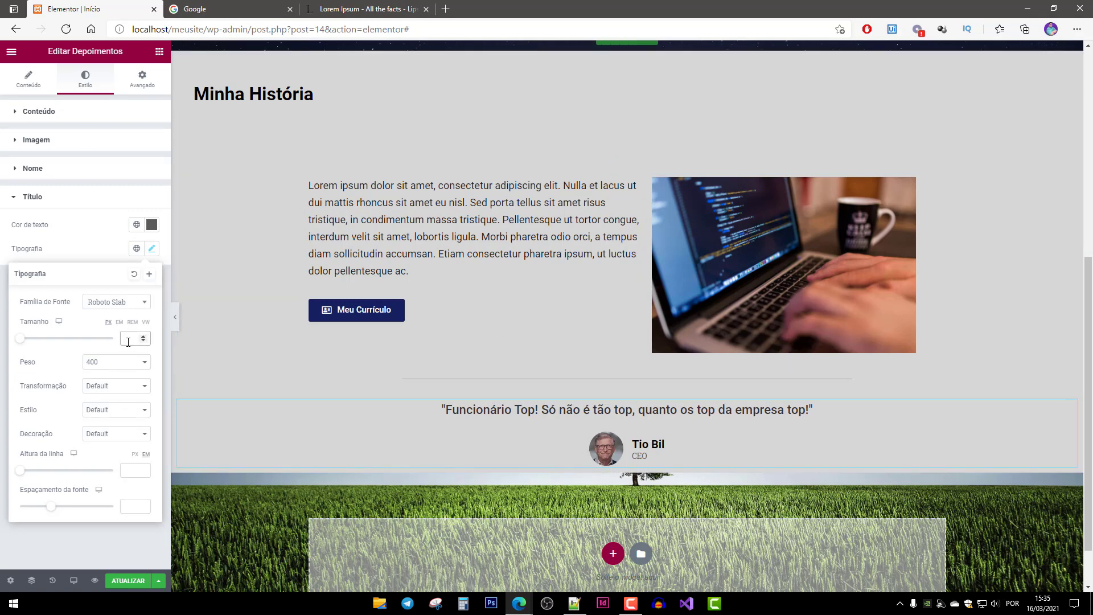
type("20")
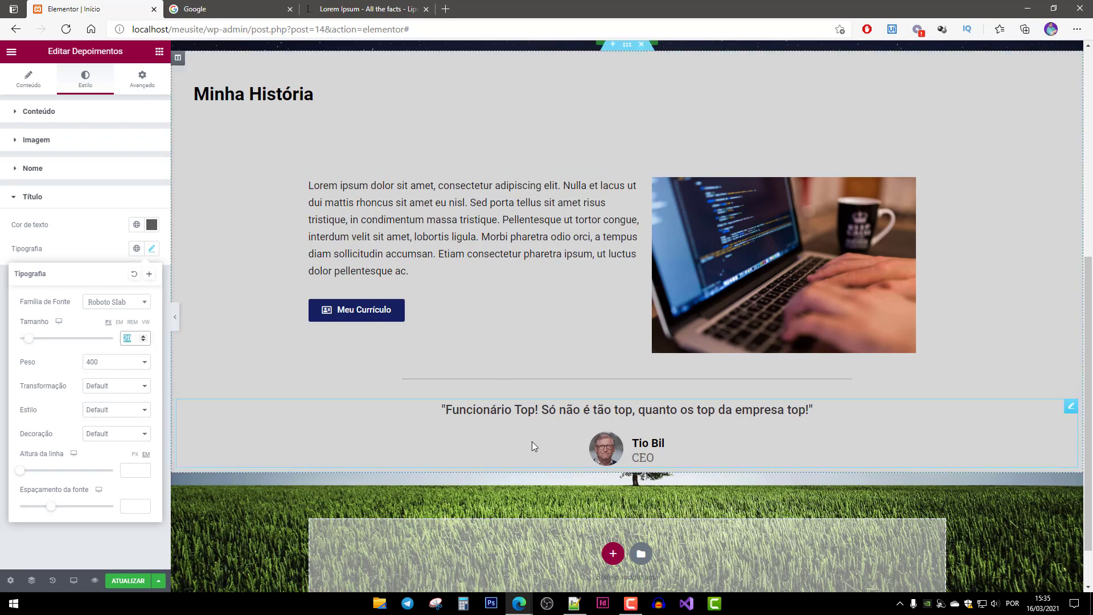
type("14")
key("BackSpace")
type("6")
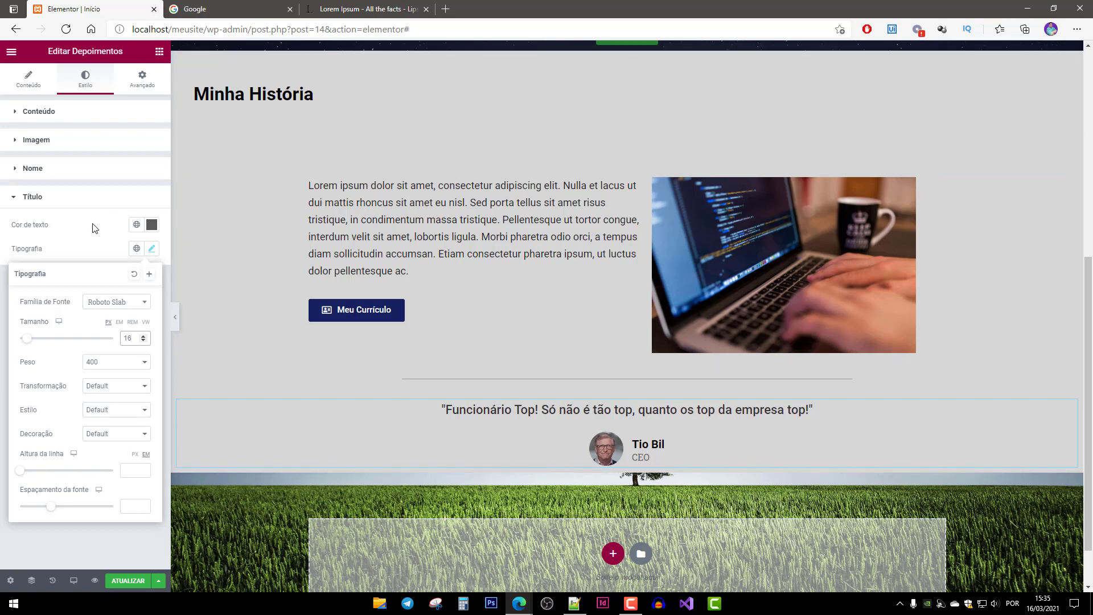
left_click(132, 233)
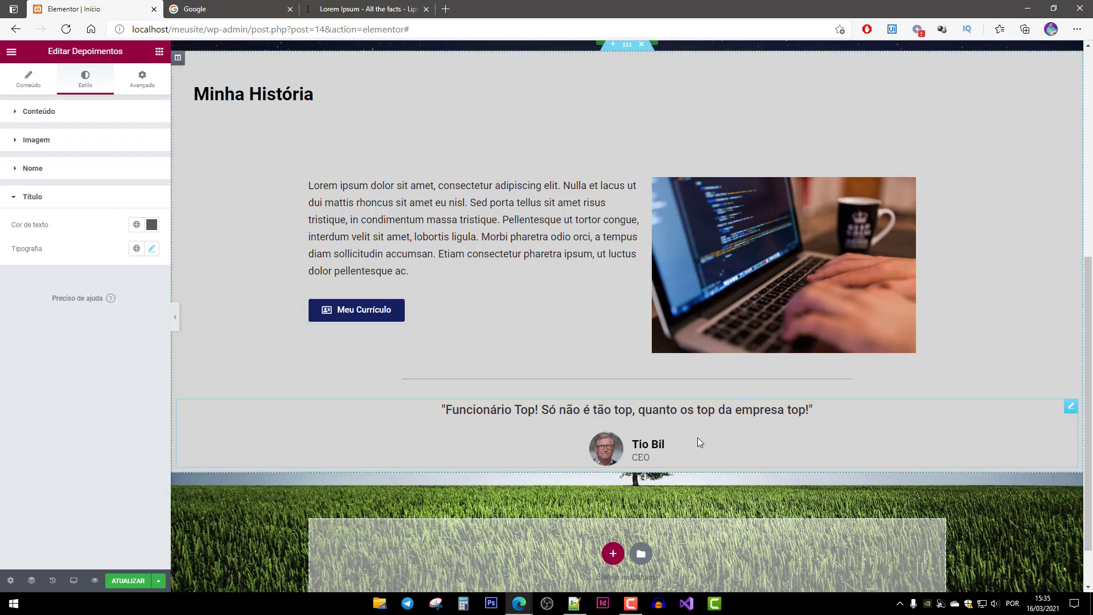
Scroll up to the hero and select its whole section, past the Começar button and heading, for editing.
scroll(645, 412, "up", 6)
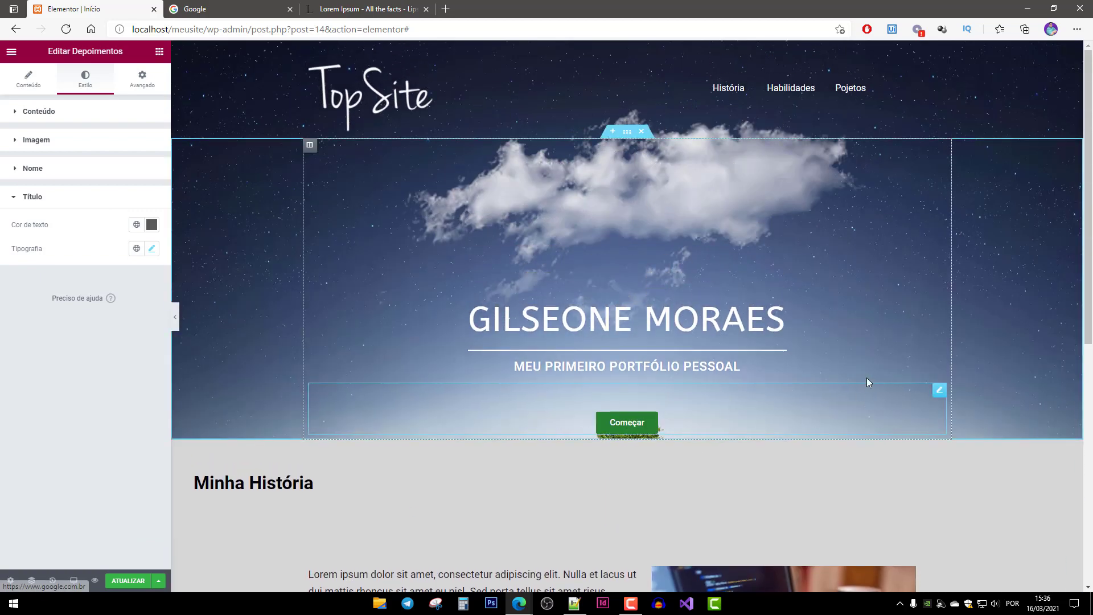
scroll(706, 401, "down", 4)
scroll(708, 403, "down", 3)
scroll(659, 217, "up", 4)
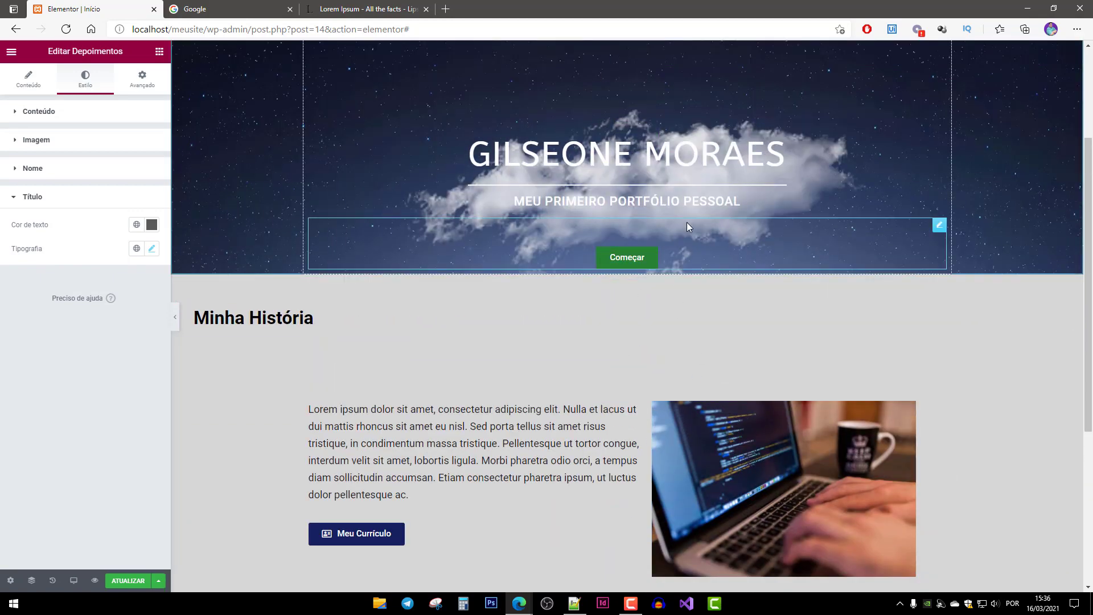
scroll(687, 222, "up", 3)
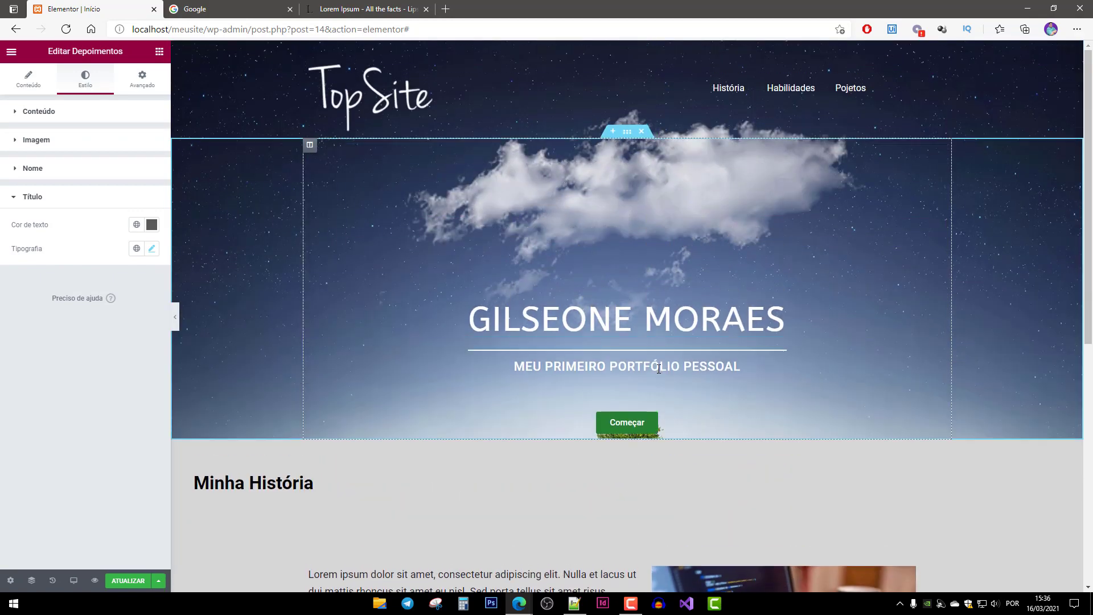
left_click(818, 404)
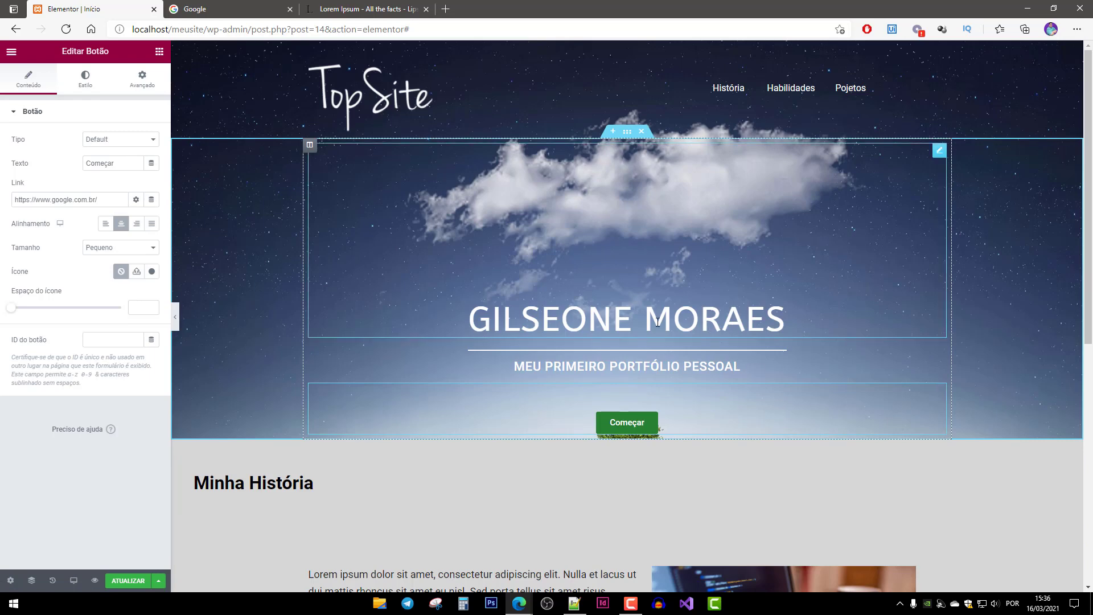
left_click(625, 181)
left_click(627, 137)
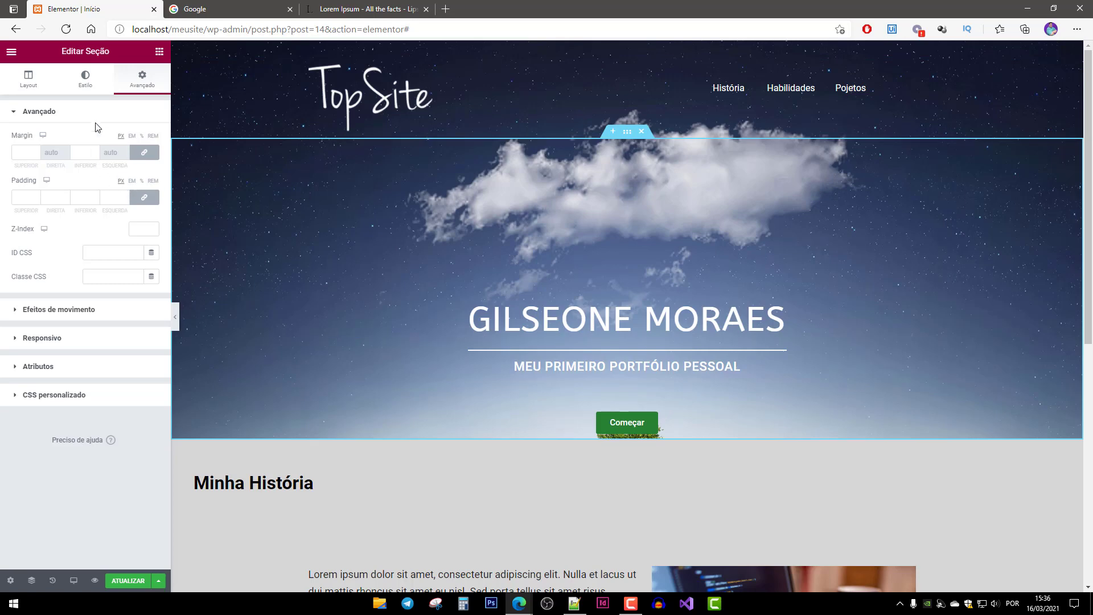
Unlink the hero section's margin sides and set its bottom margin to 150.
left_click(144, 152)
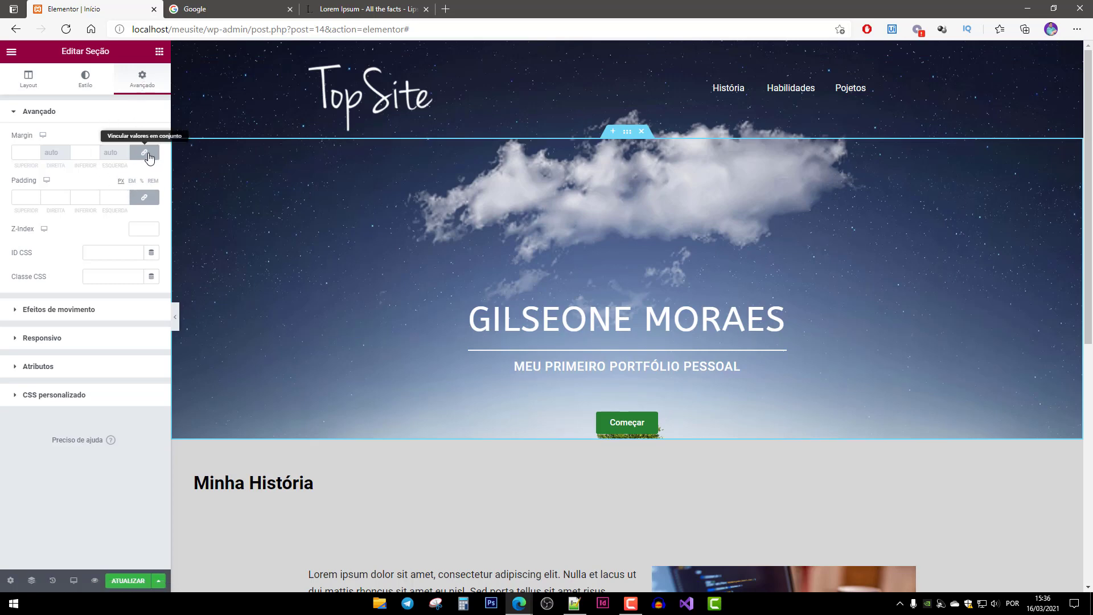
left_click(82, 152)
type("50")
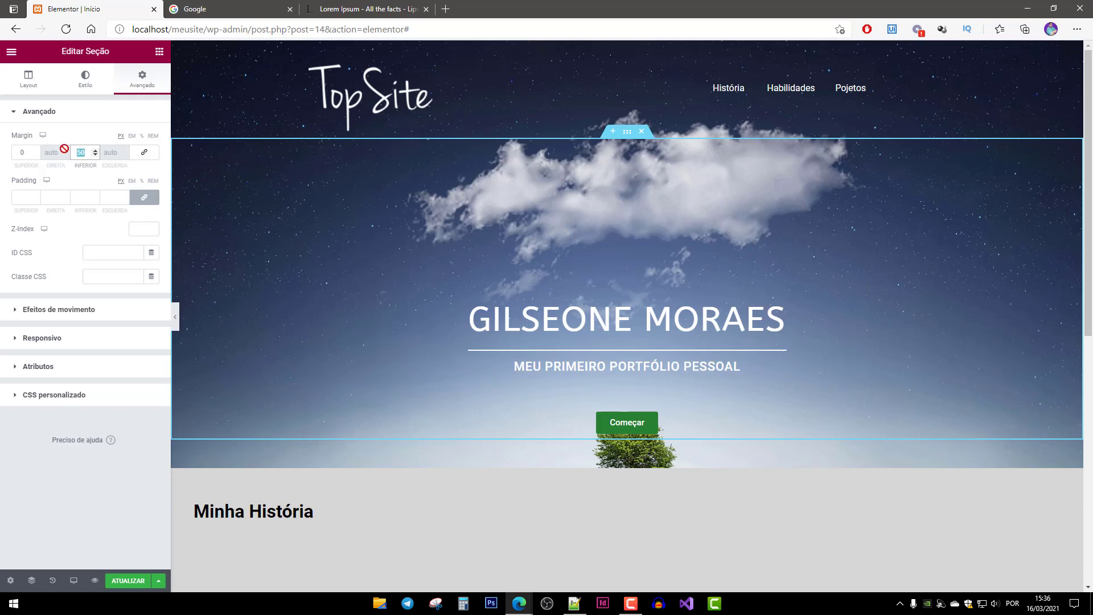
type("100")
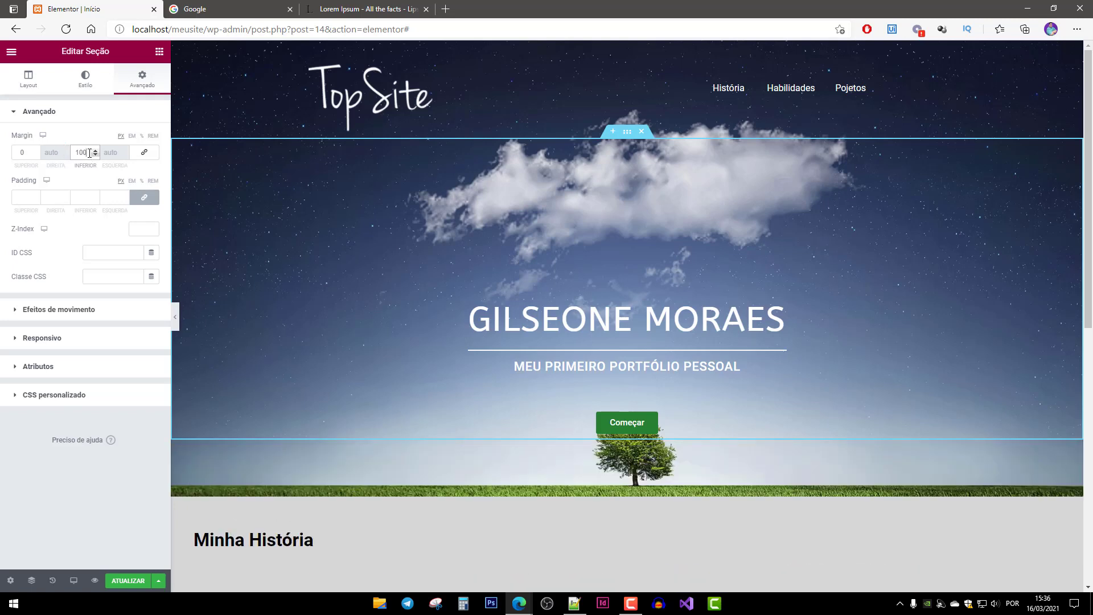
type("150")
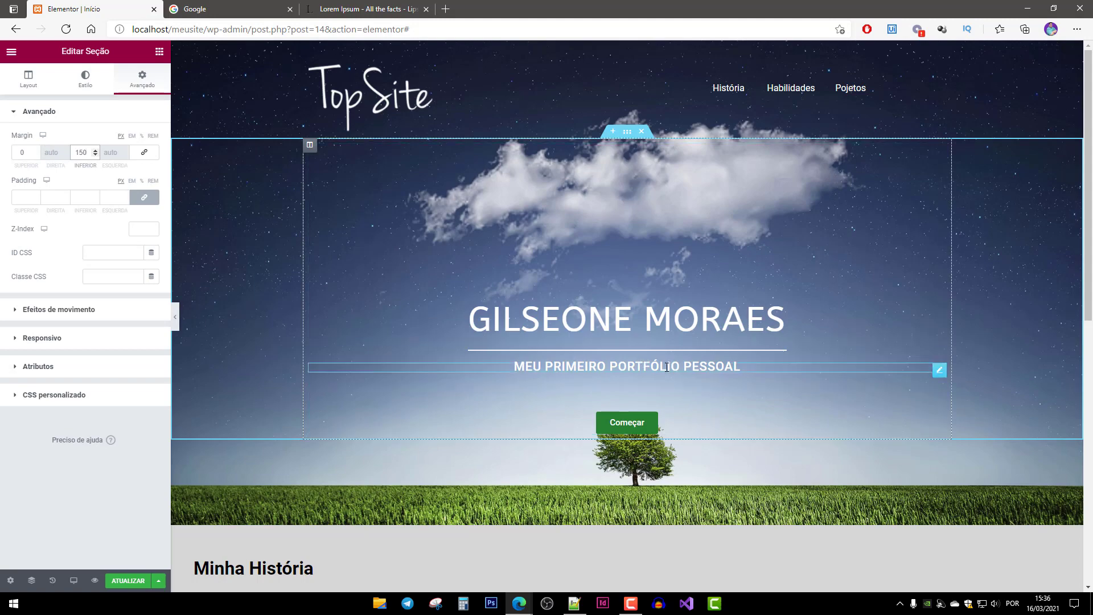
Scroll down to the Tio Bil testimonial and select it for editing.
scroll(550, 314, "down", 4)
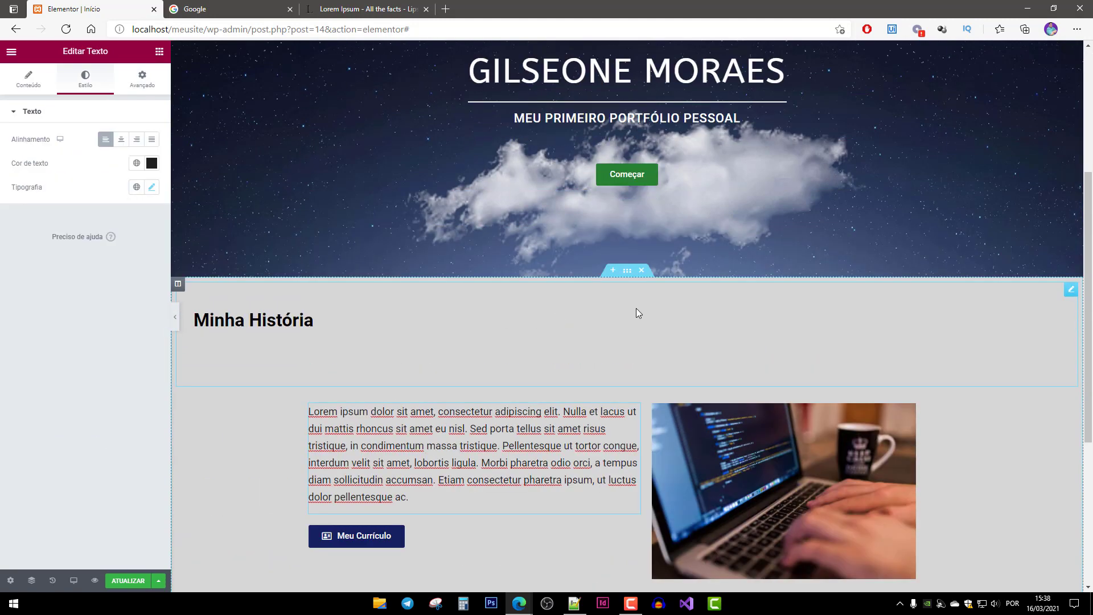
scroll(637, 307, "down", 4)
scroll(638, 302, "up", 3)
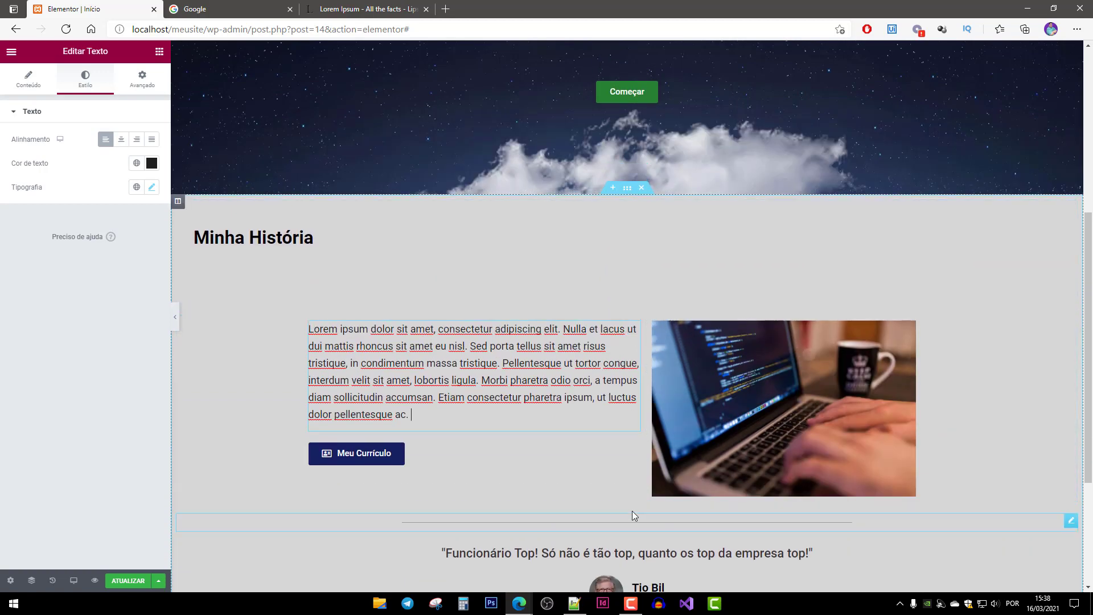
scroll(633, 511, "down", 3)
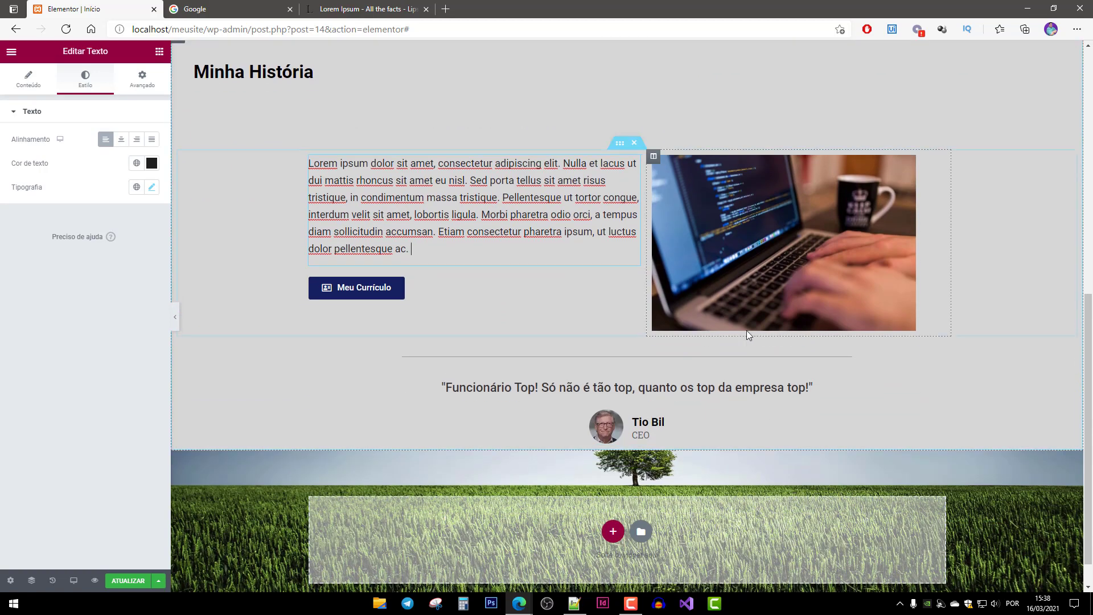
scroll(645, 339, "up", 2)
scroll(661, 339, "down", 2)
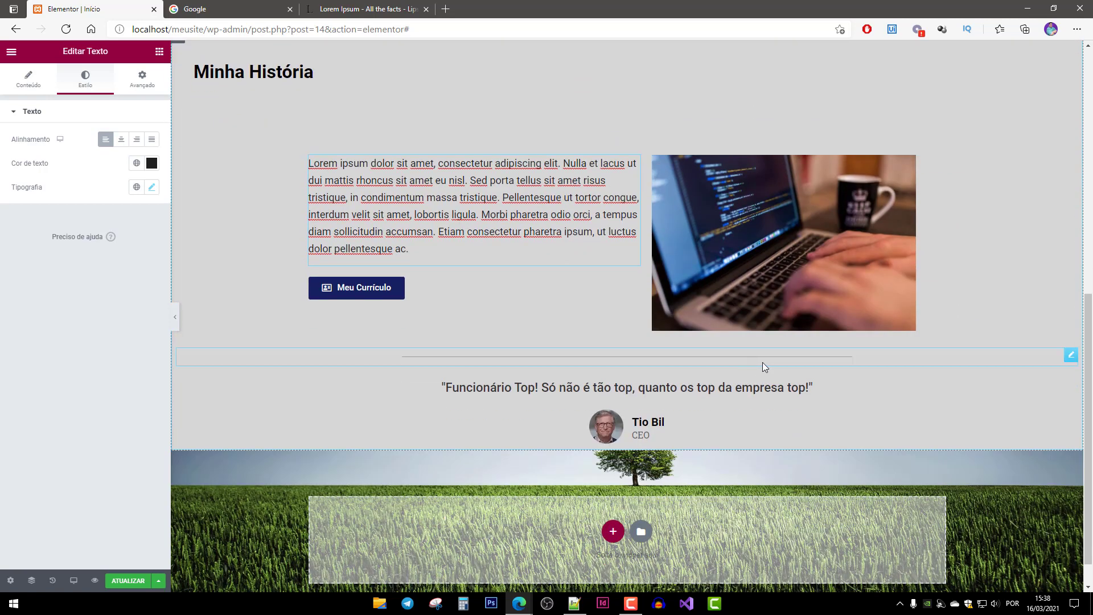
left_click(892, 412)
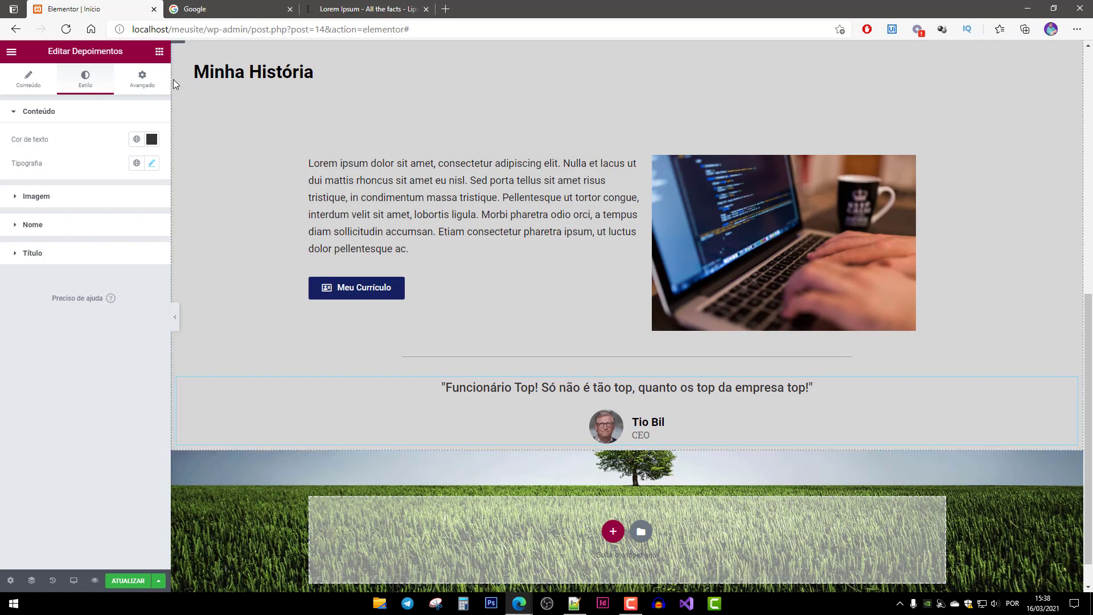
In Avançado, unlink the testimonial's margin and set its bottom margin to 100.
left_click(142, 79)
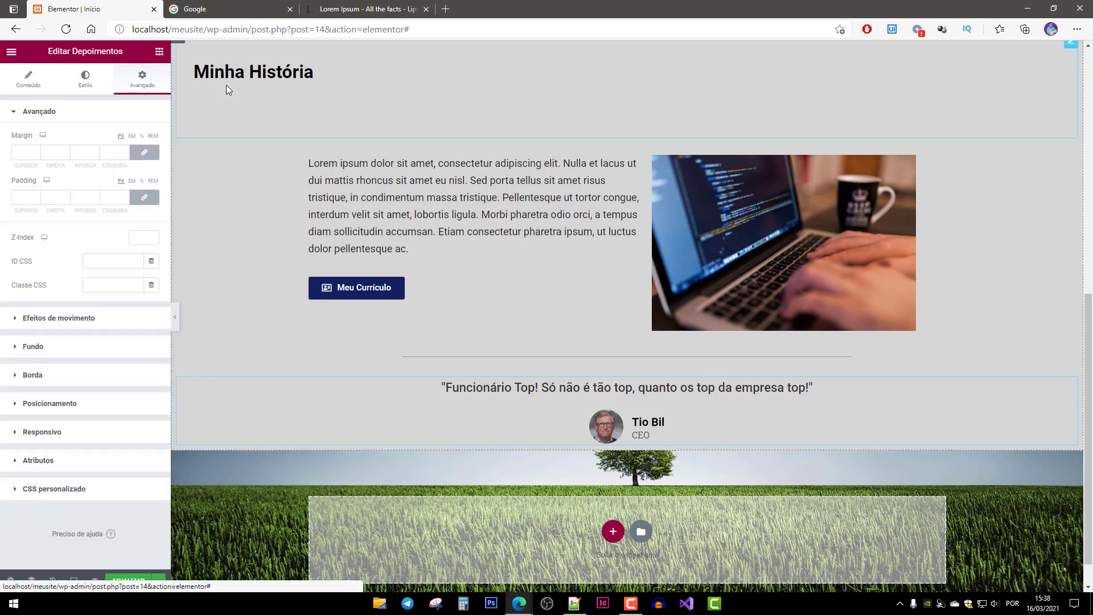
left_click(145, 152)
left_click(81, 154)
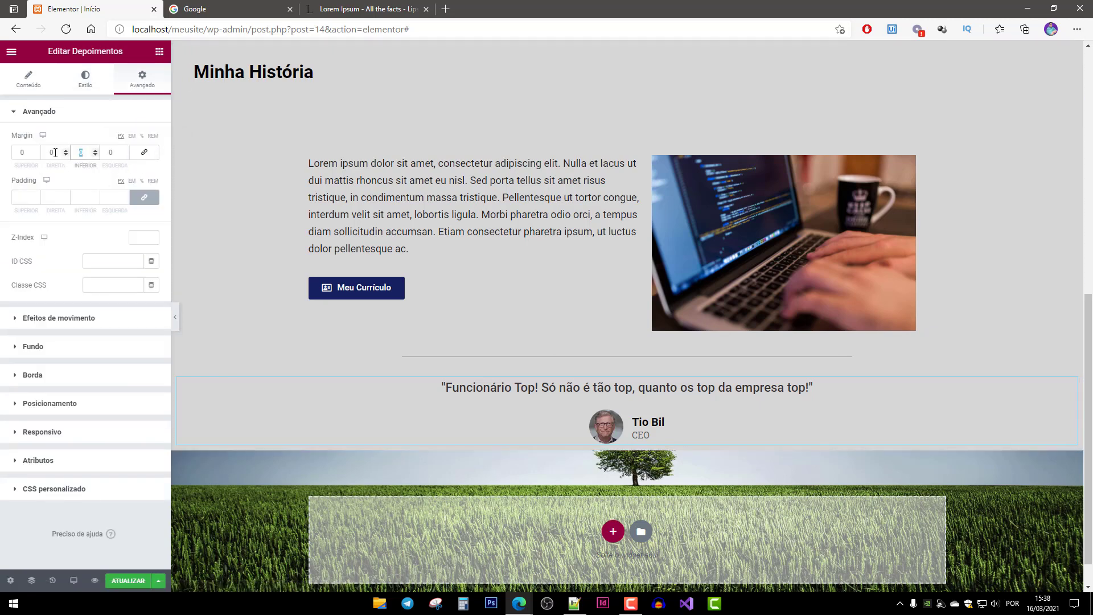
type("50")
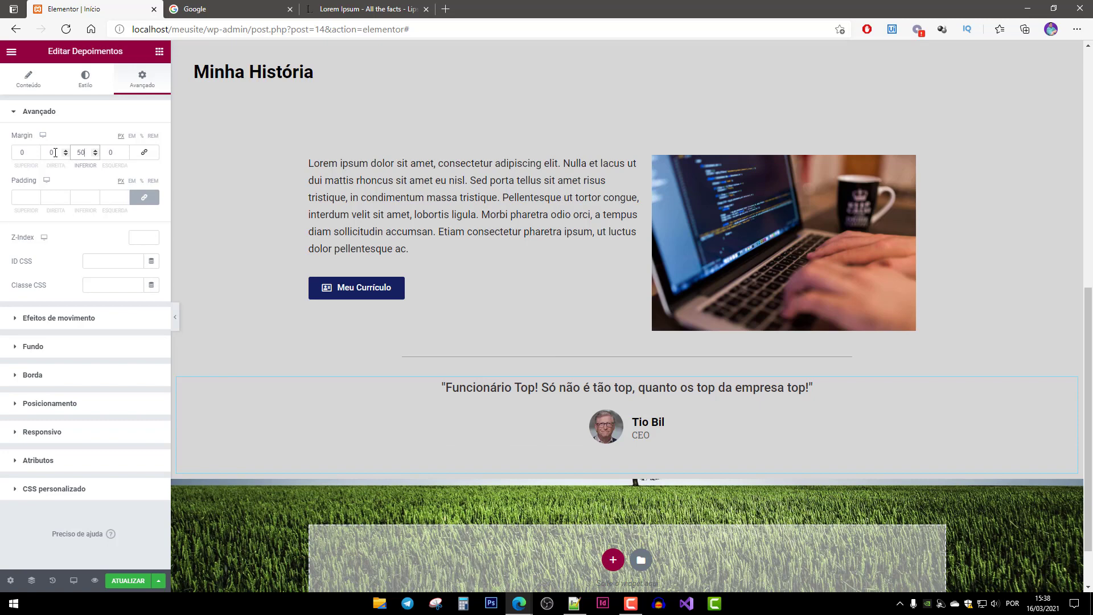
key("BackSpace")
key("BackSpace")
type("0")
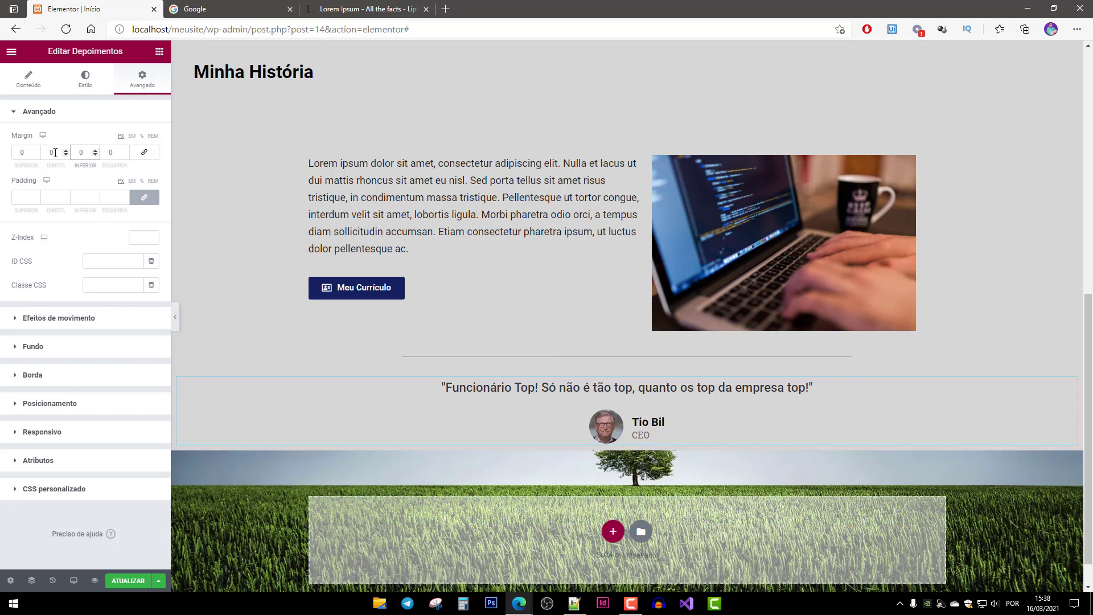
type("100")
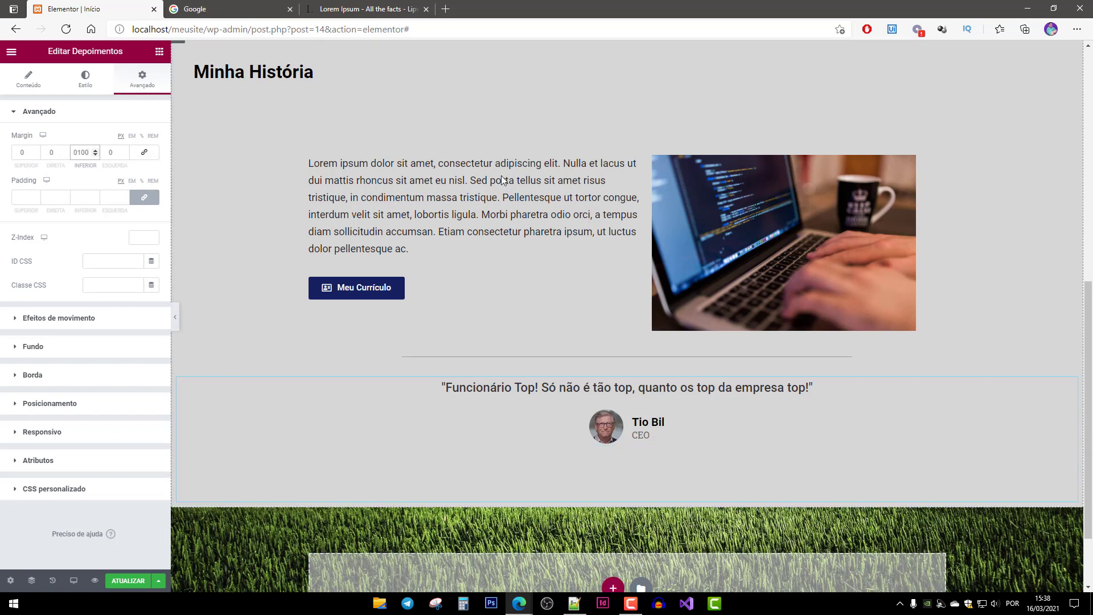
scroll(761, 285, "up", 2)
scroll(783, 350, "down", 2)
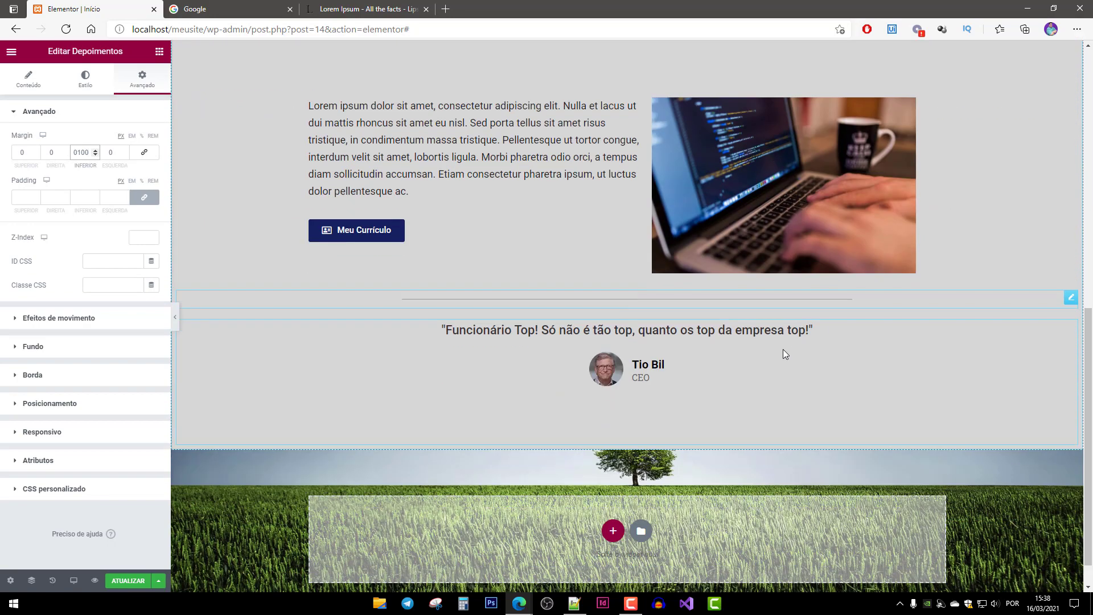
scroll(794, 357, "up", 3)
scroll(796, 353, "down", 3)
scroll(796, 354, "down", 1)
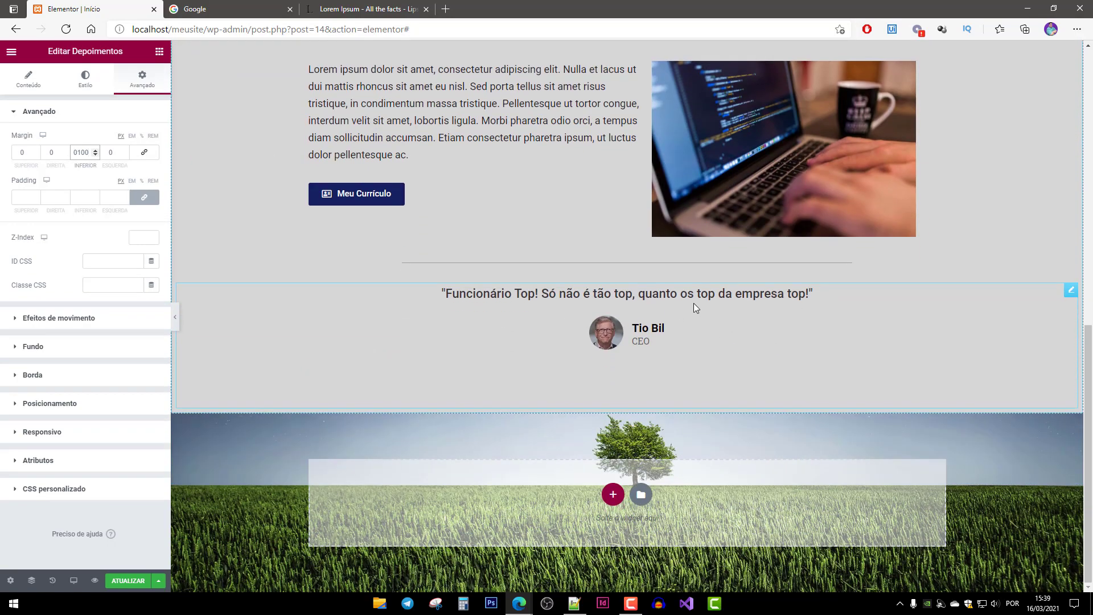
left_click(636, 293)
left_click(159, 54)
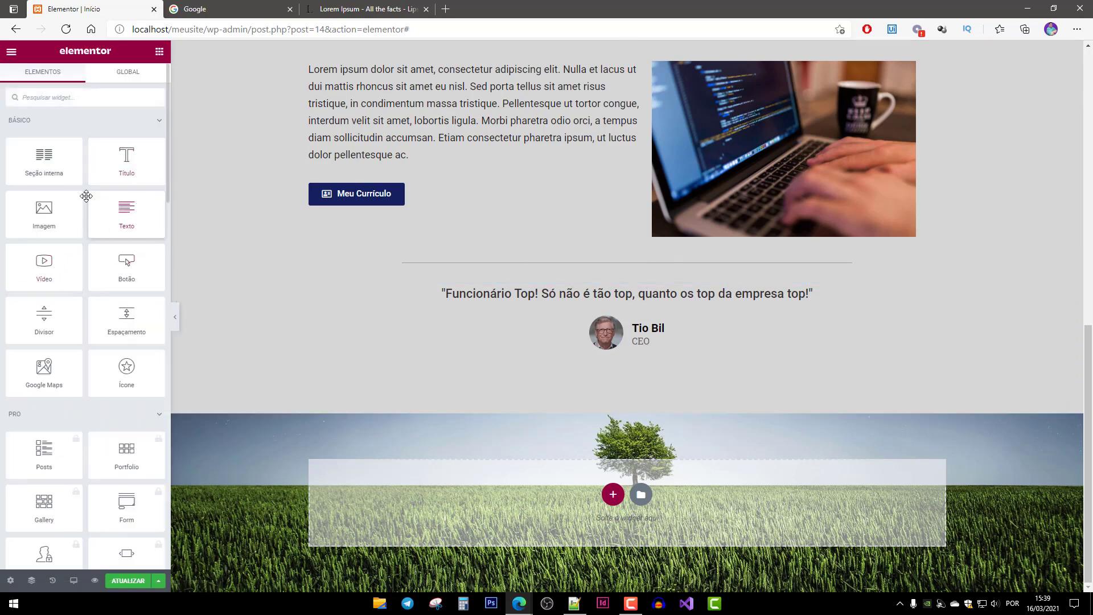
left_click_drag(44, 159, 612, 294)
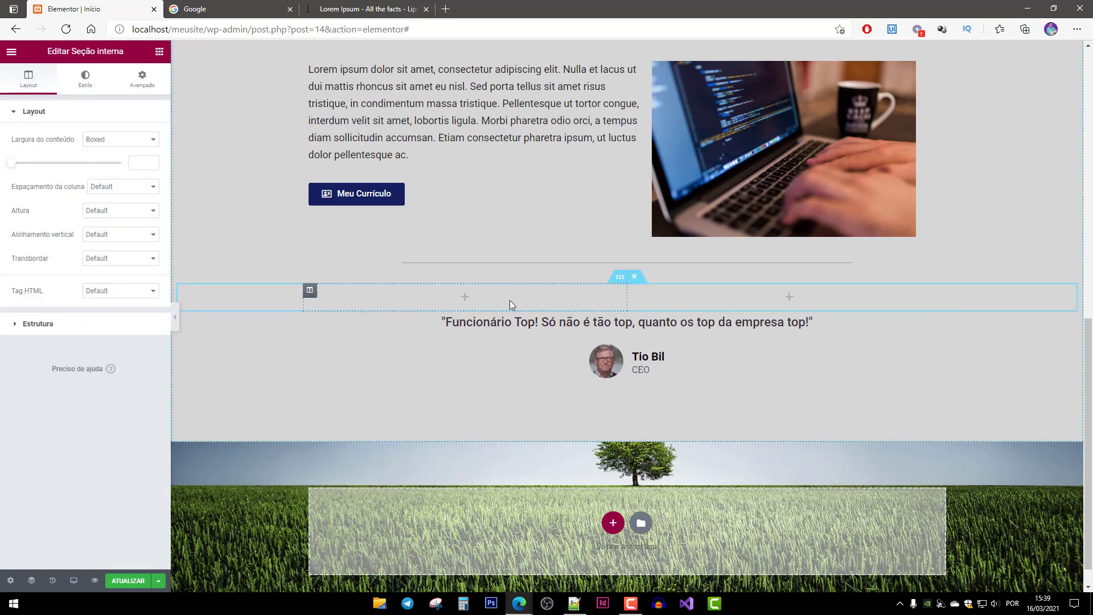
left_click(676, 319)
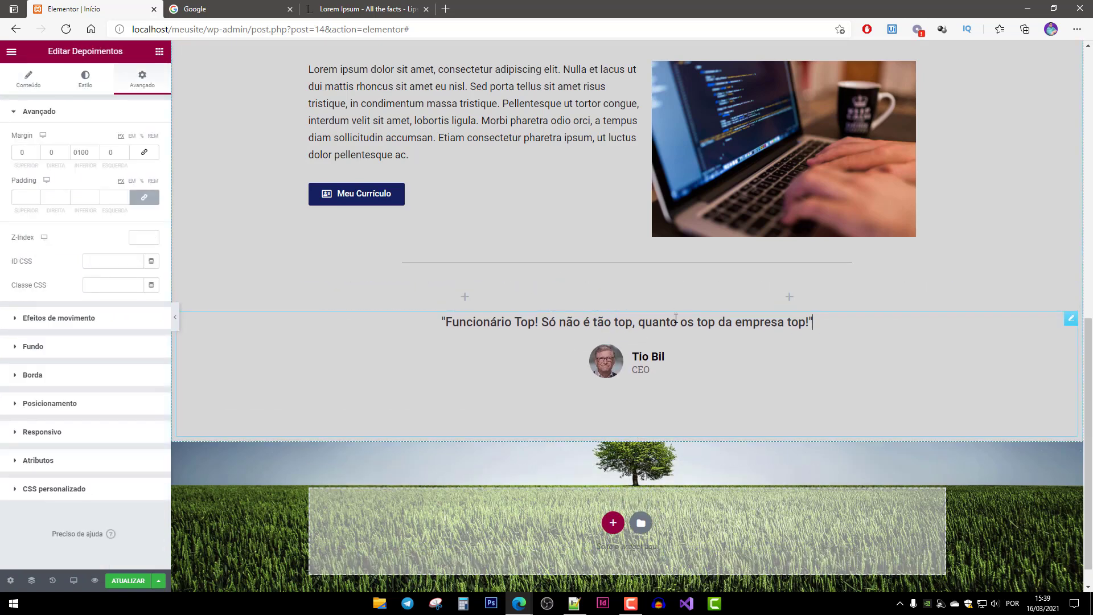
left_click_drag(1071, 318, 433, 388)
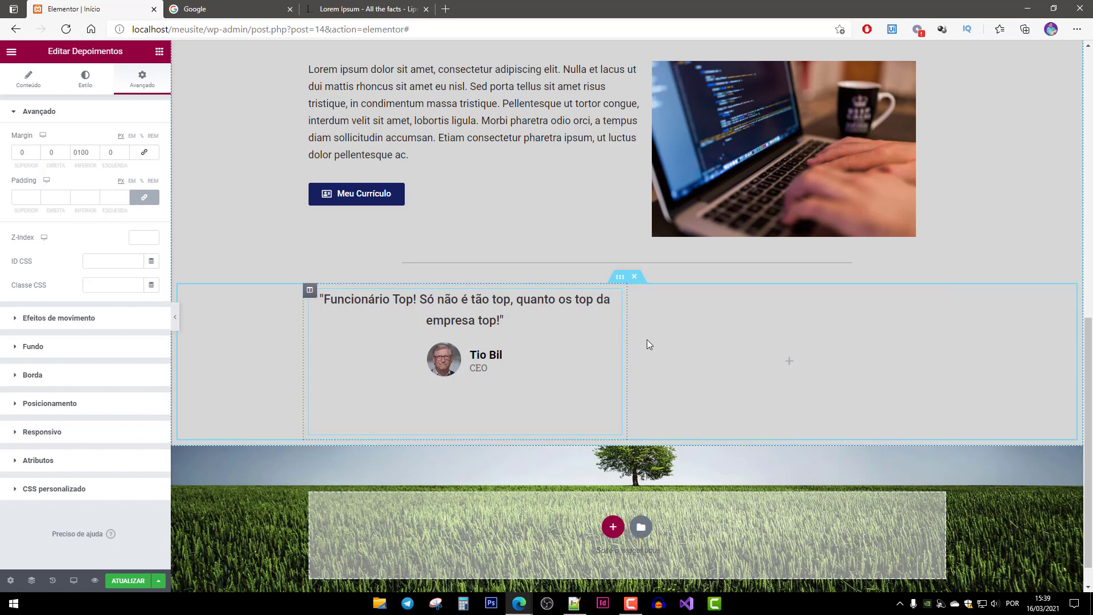
right_click(461, 302)
left_click(490, 330)
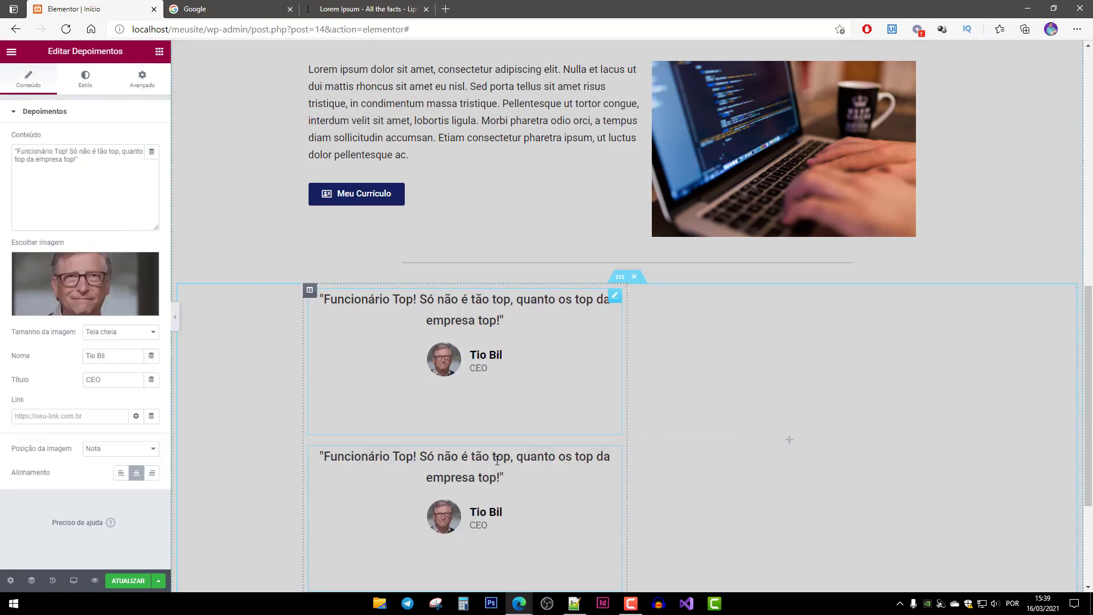
left_click_drag(615, 453, 787, 367)
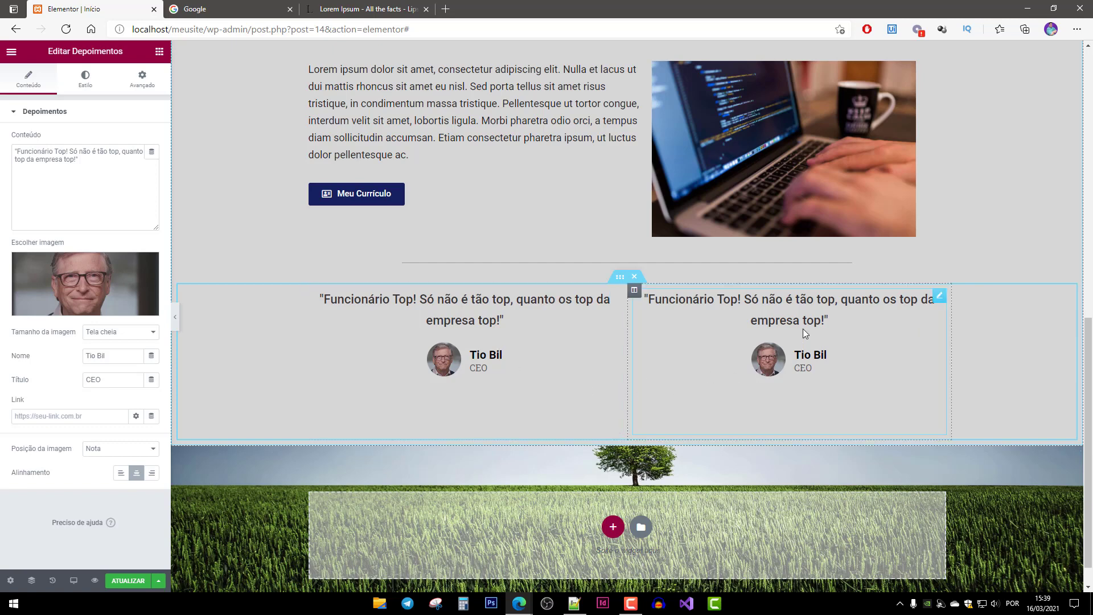
left_click(799, 300)
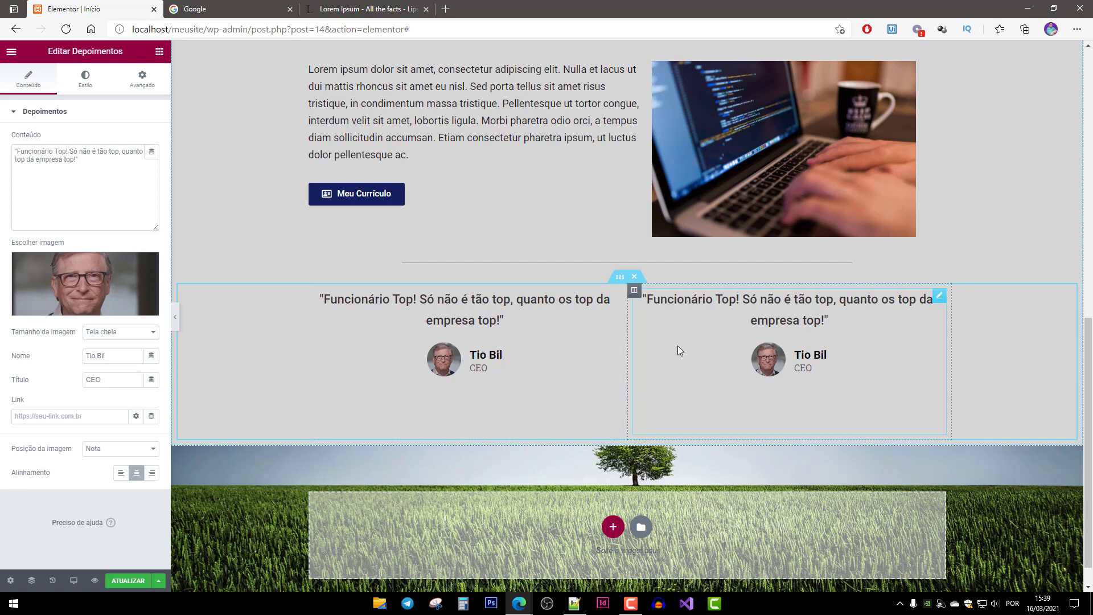
left_click(769, 360)
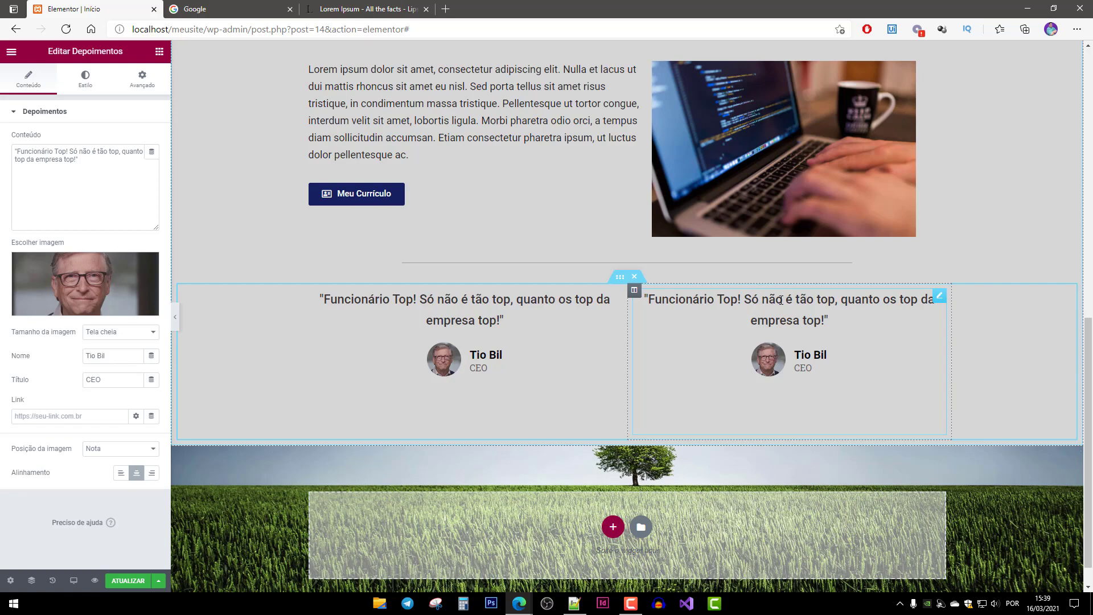
scroll(771, 383, "up", 4)
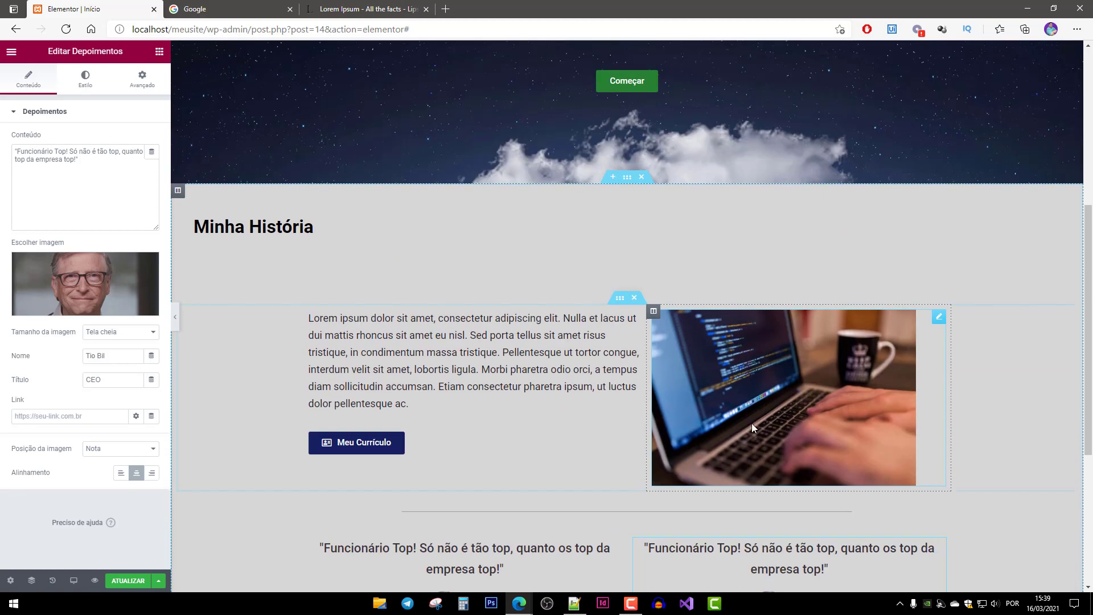
scroll(751, 432, "down", 5)
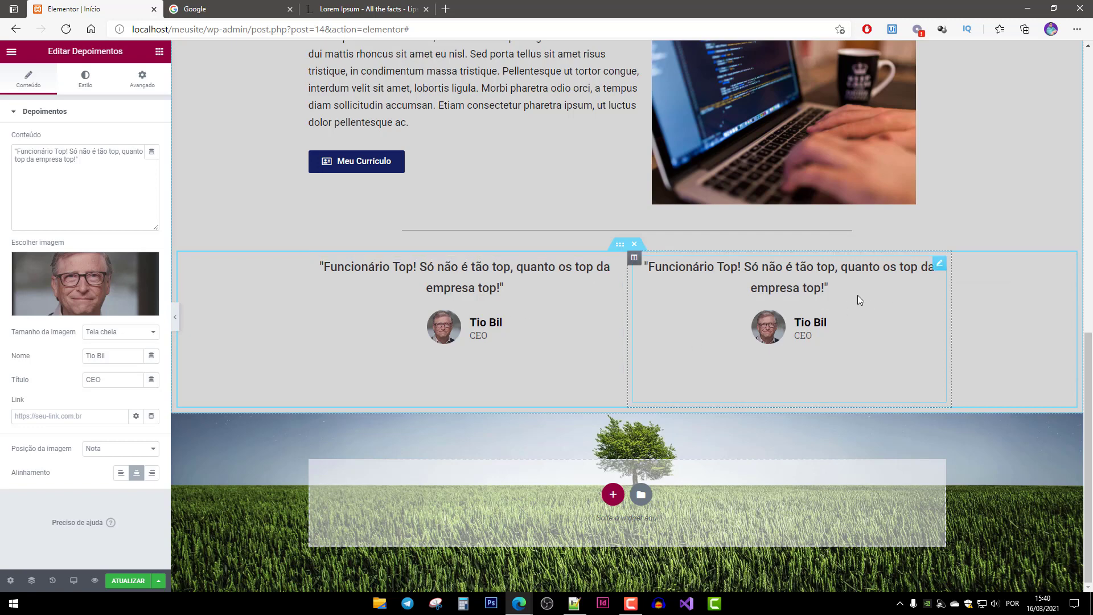
left_click(937, 273)
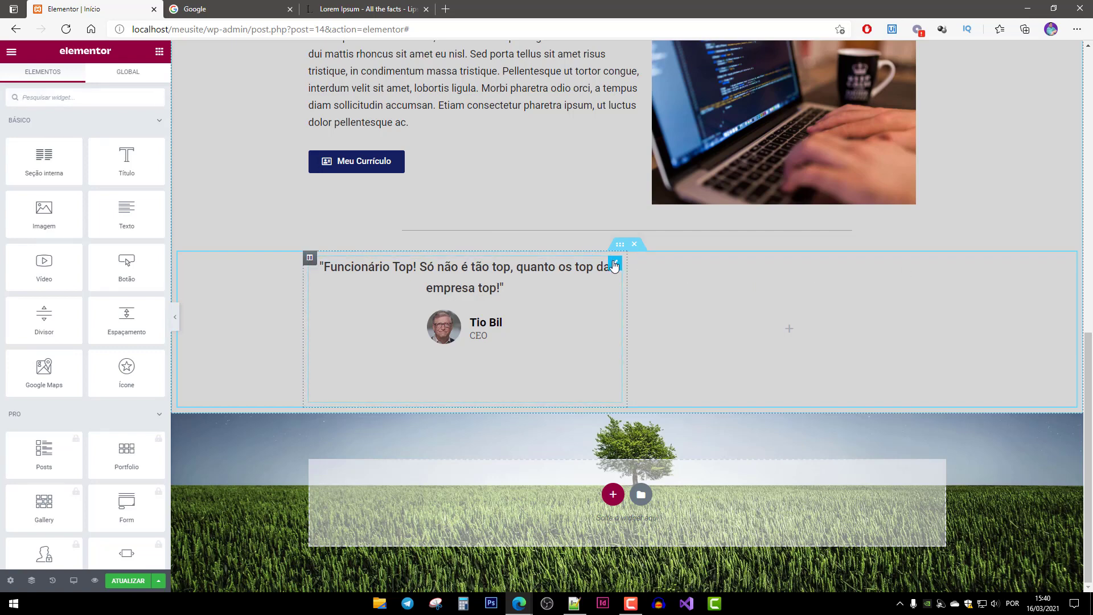
left_click_drag(615, 265, 661, 373)
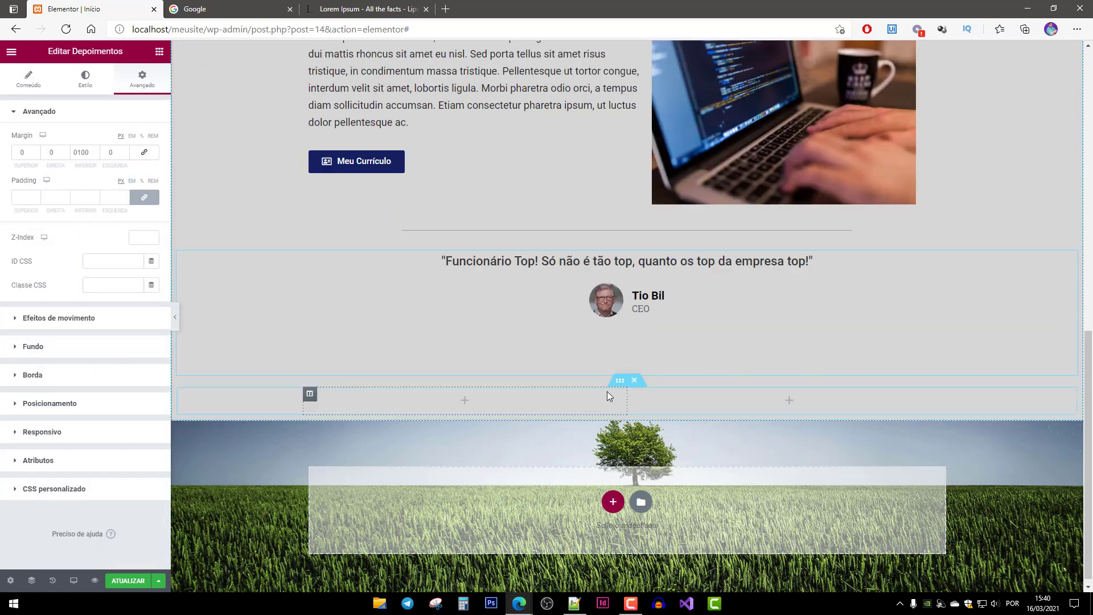
left_click(536, 398)
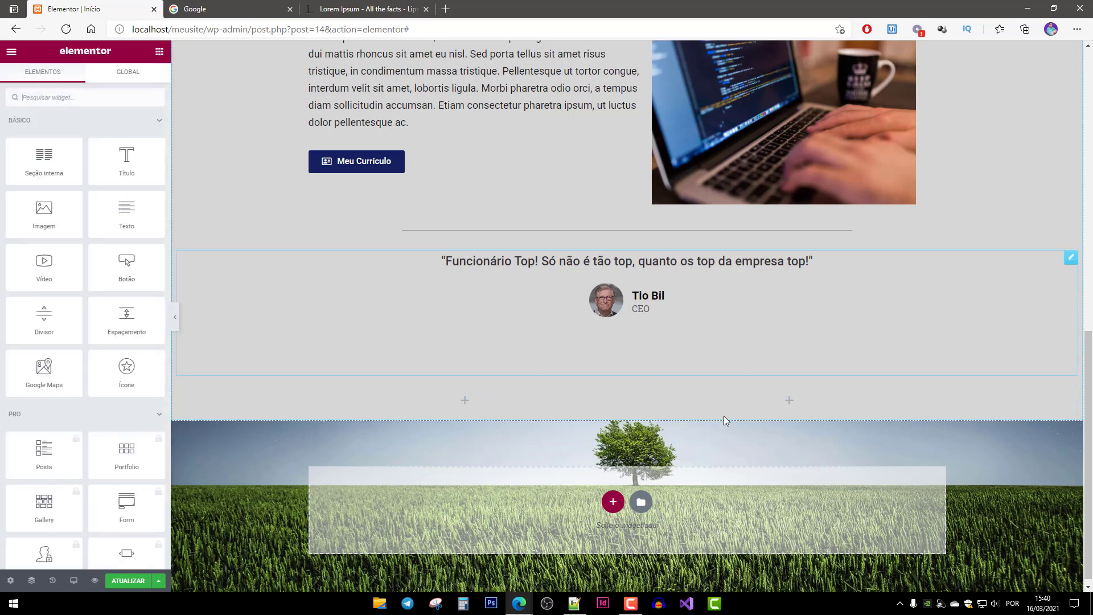
left_click(634, 381)
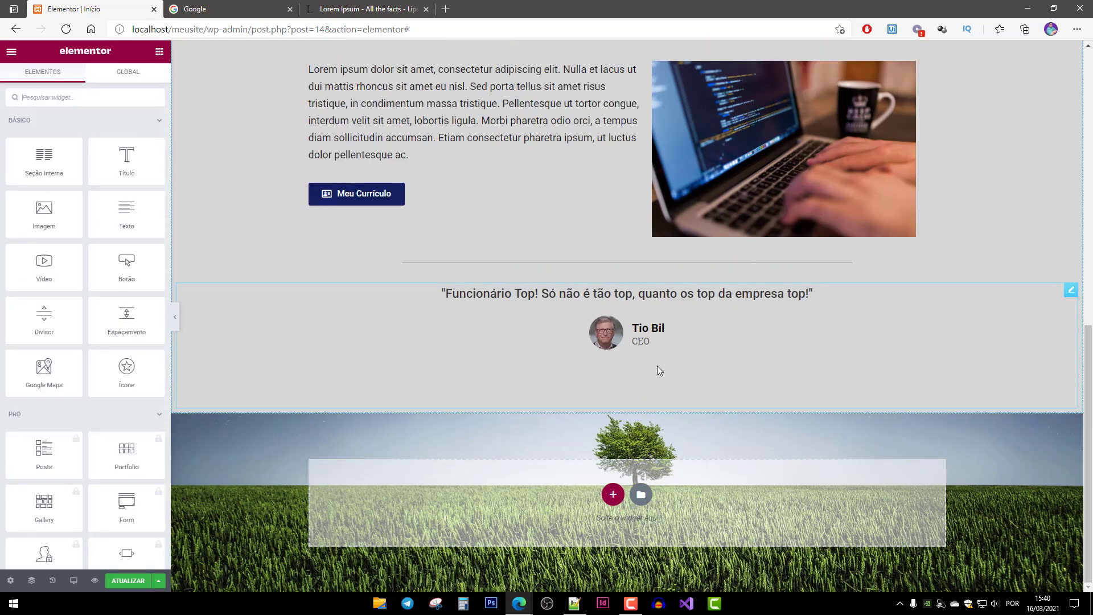
Add a new single-column section at the bottom of the page.
scroll(628, 374, "up", 5)
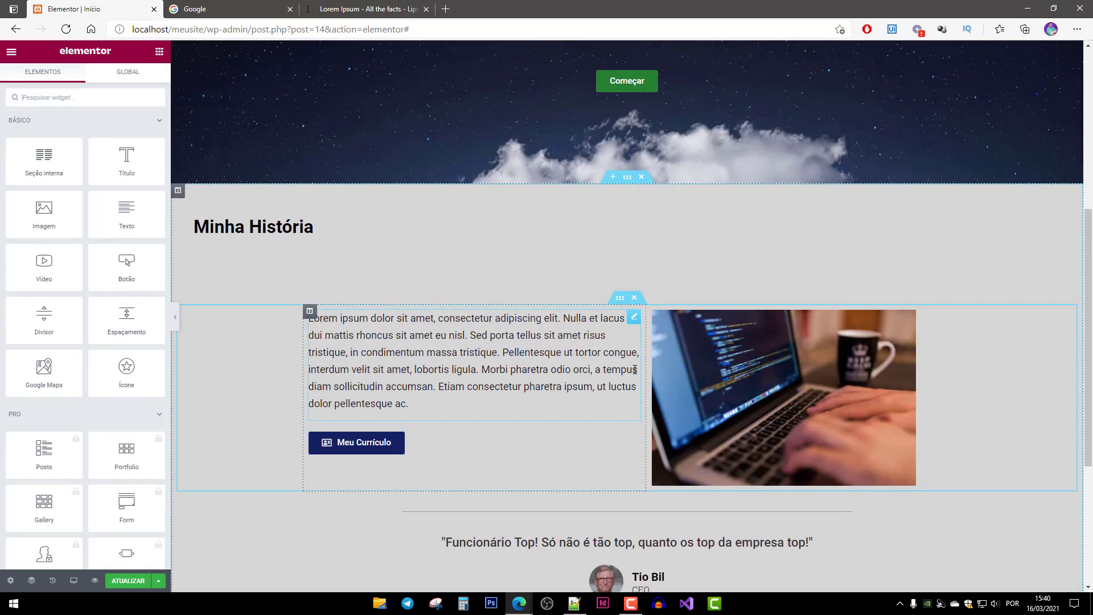
scroll(648, 393, "down", 3)
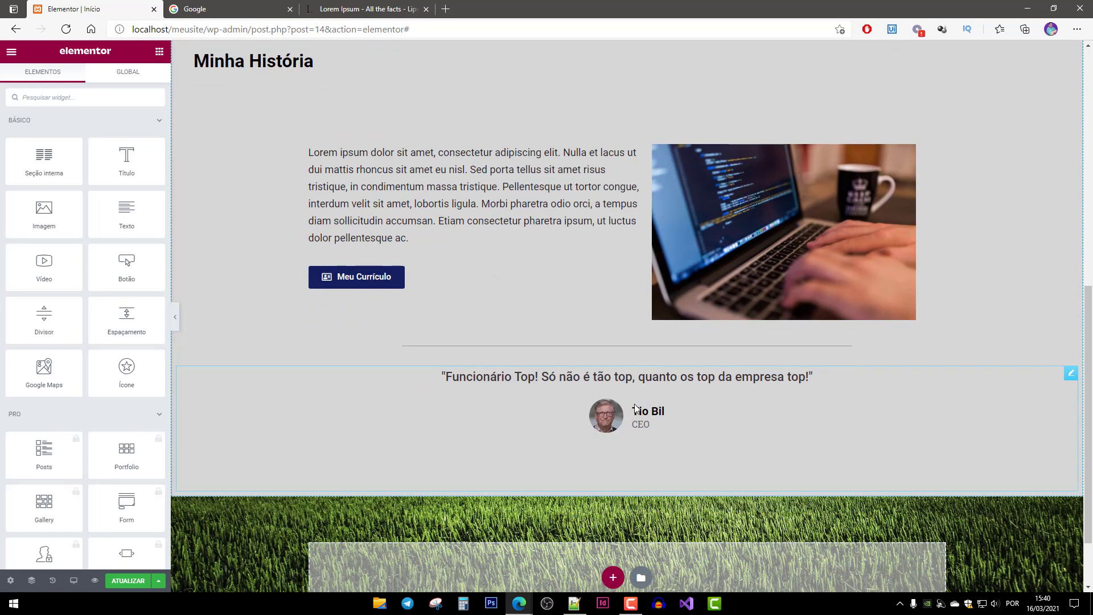
scroll(695, 394, "down", 2)
scroll(695, 394, "up", 5)
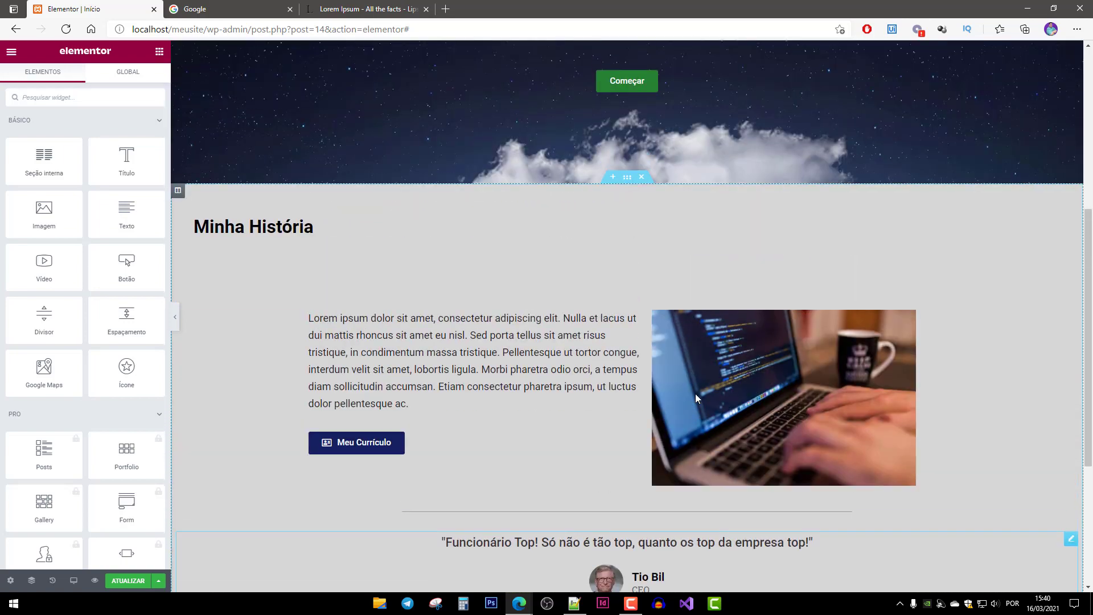
scroll(689, 407, "down", 5)
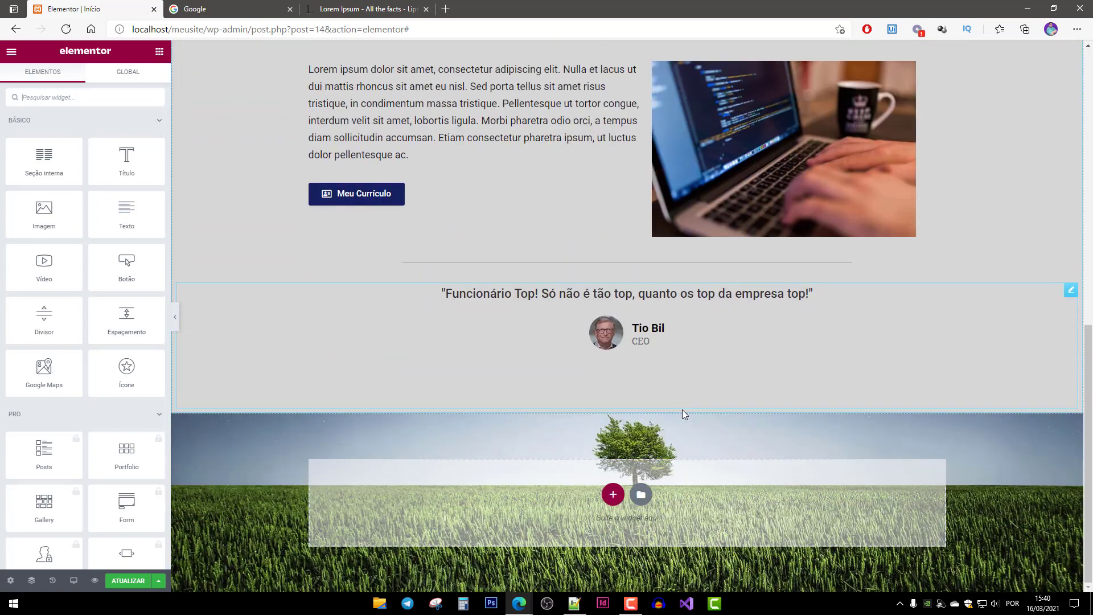
left_click(614, 495)
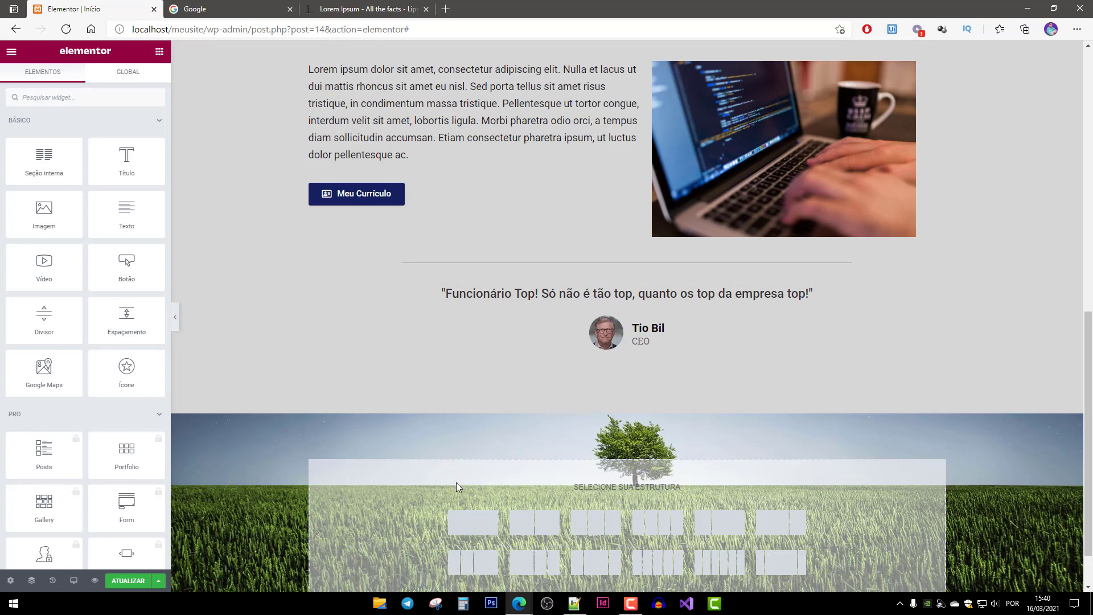
left_click(472, 521)
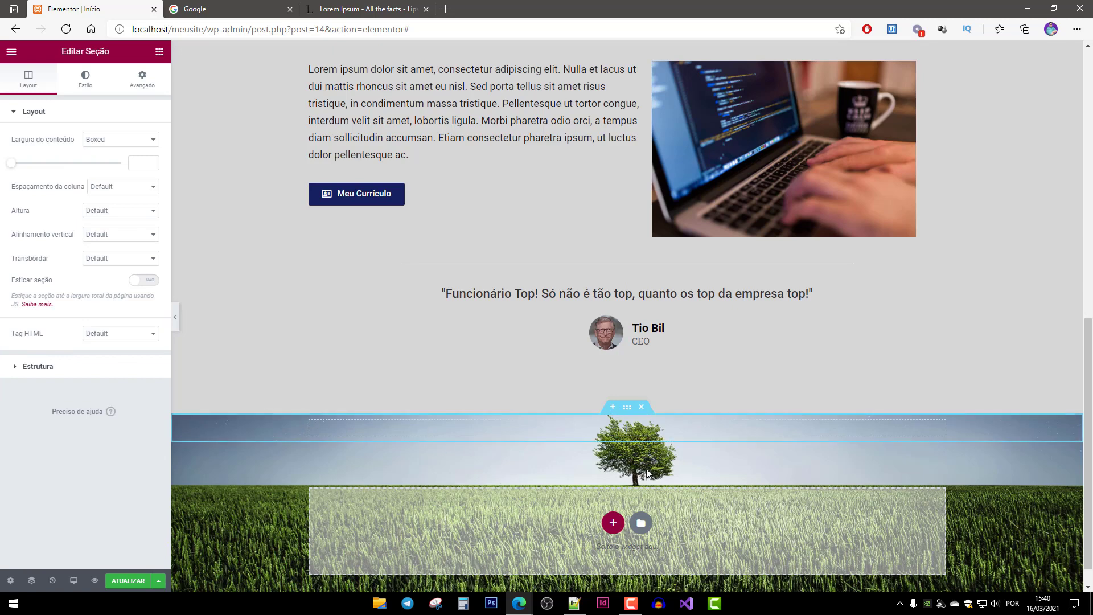
left_click(399, 430)
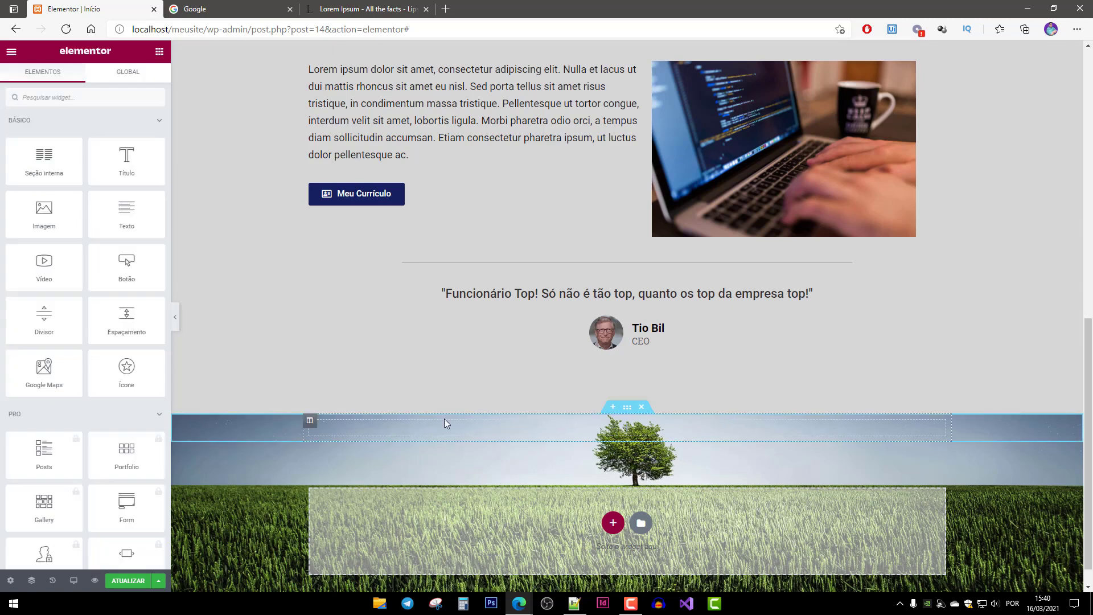
Set the new section's content width to Largura total.
left_click(627, 408)
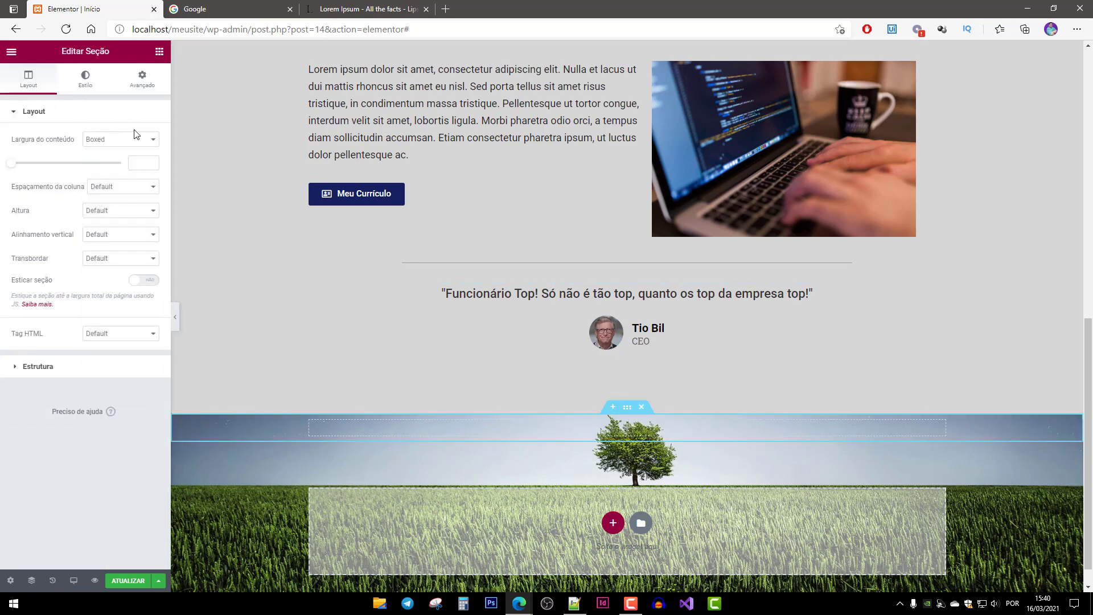
left_click(121, 139)
left_click(120, 162)
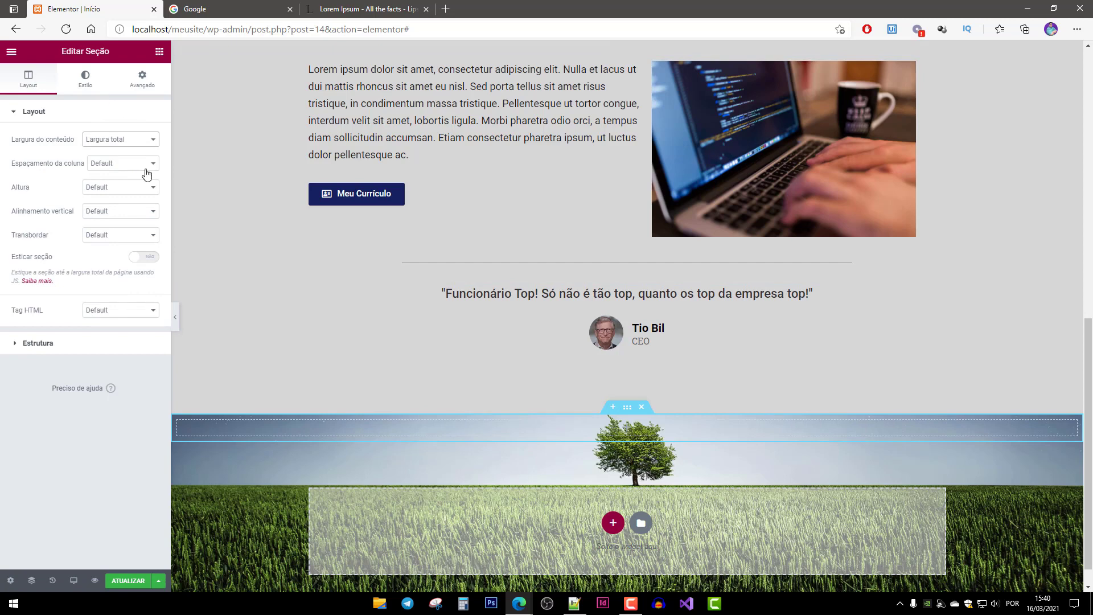
Give the section a classic background using the uploaded image Portfólio Meio.jpg.
left_click(78, 77)
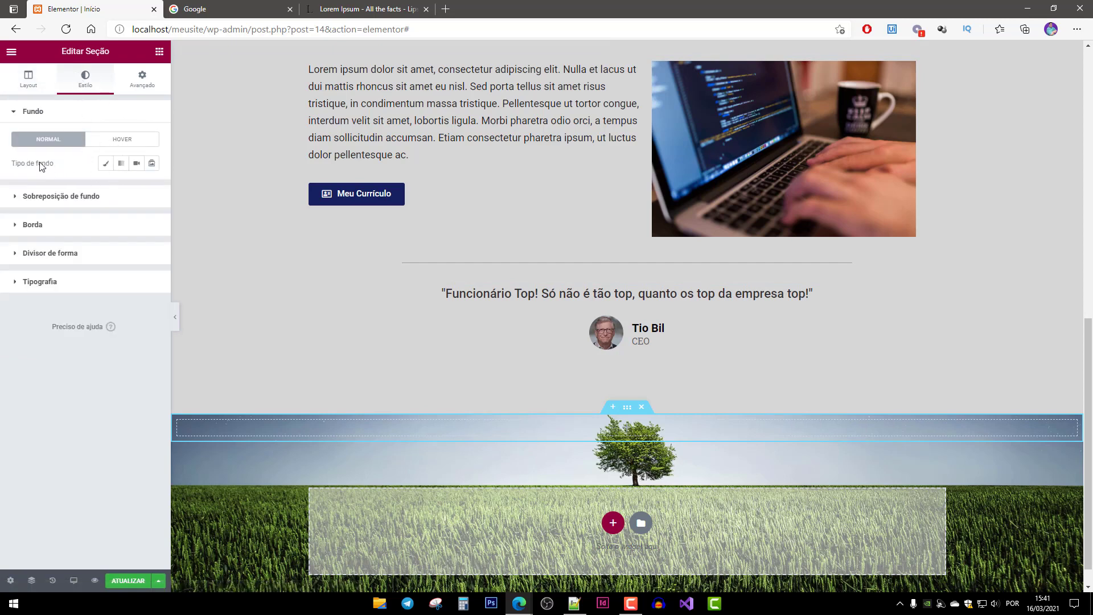
left_click(107, 165)
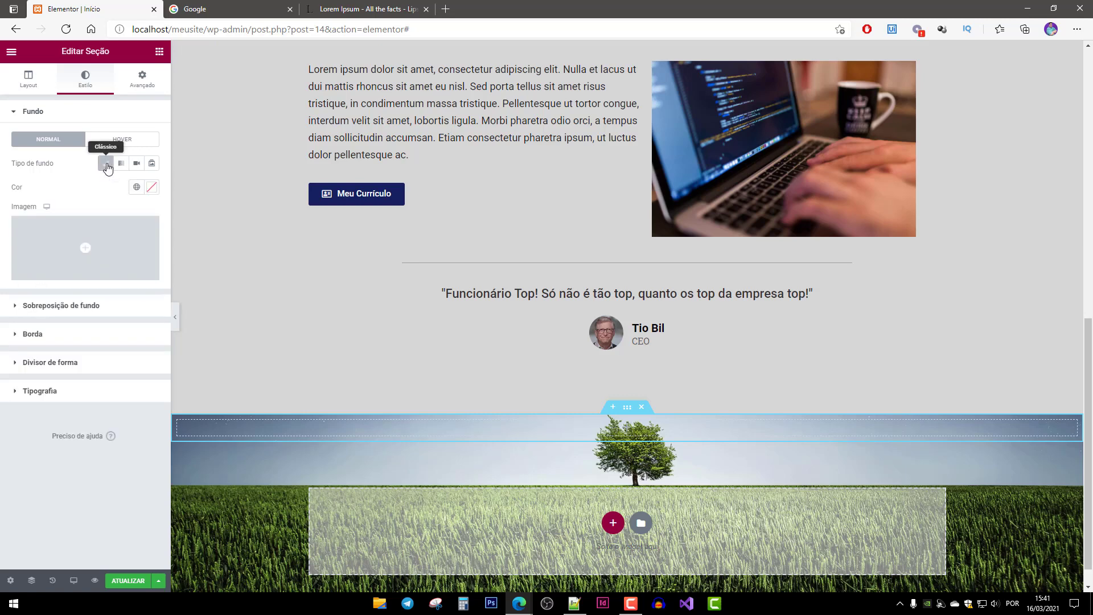
left_click(85, 279)
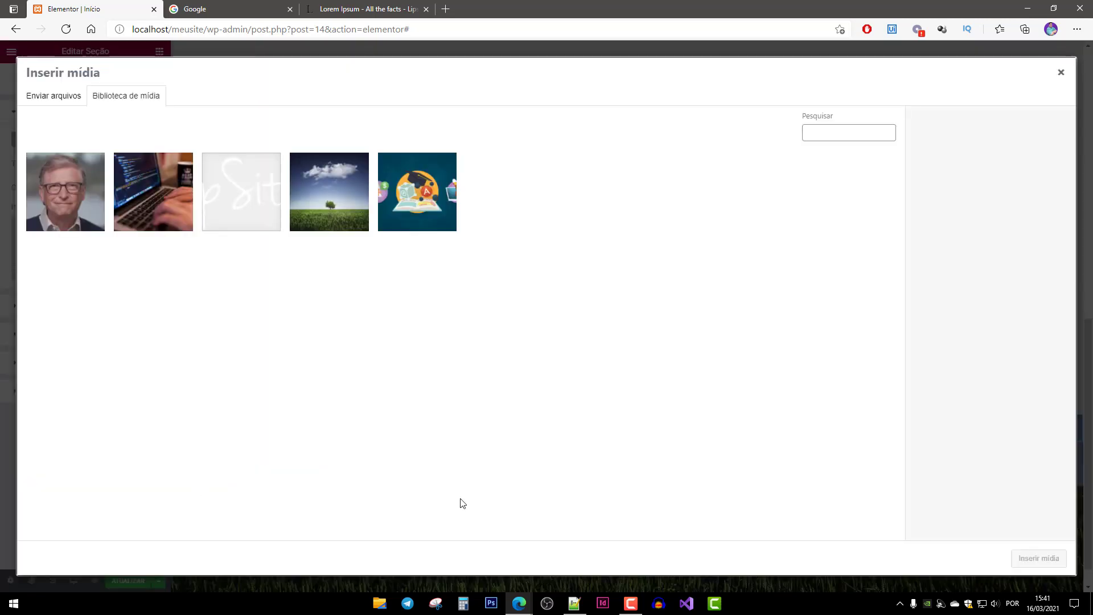
left_click(58, 101)
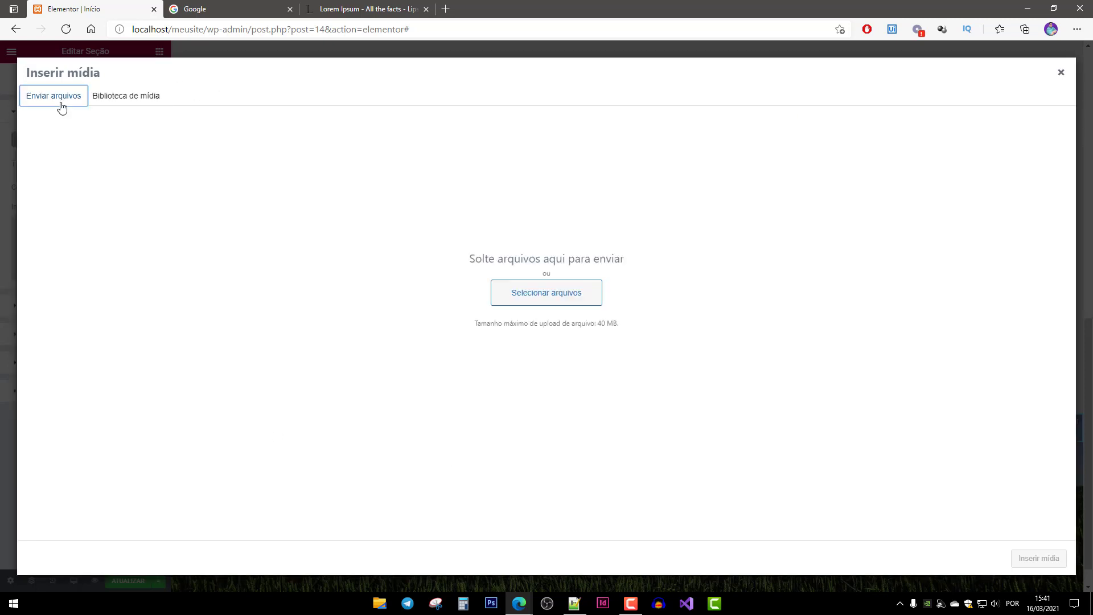
left_click(548, 293)
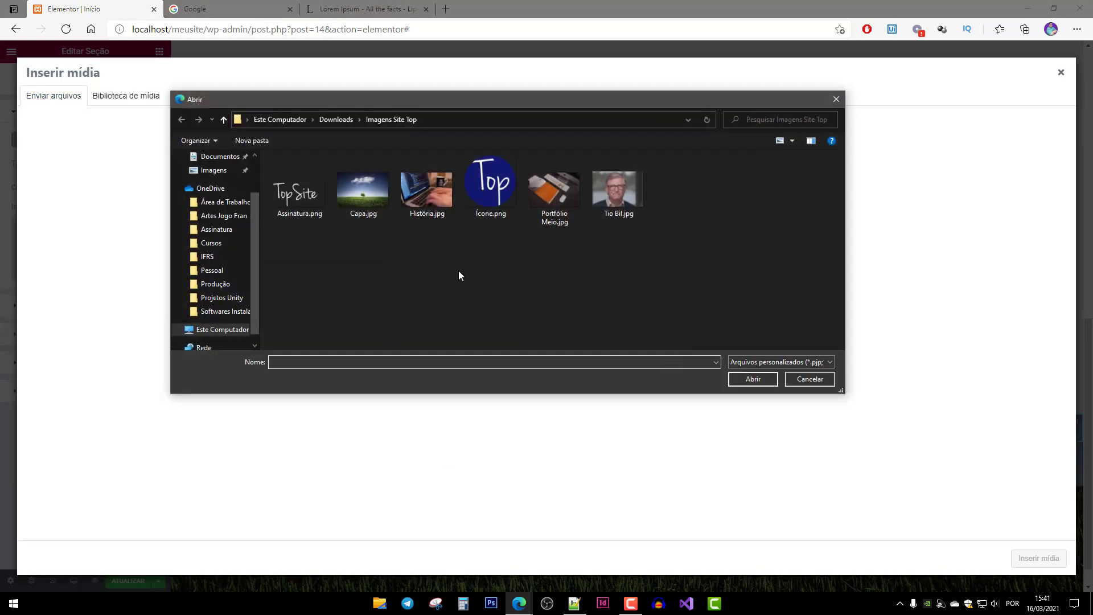
left_click(552, 196)
double_click(561, 190)
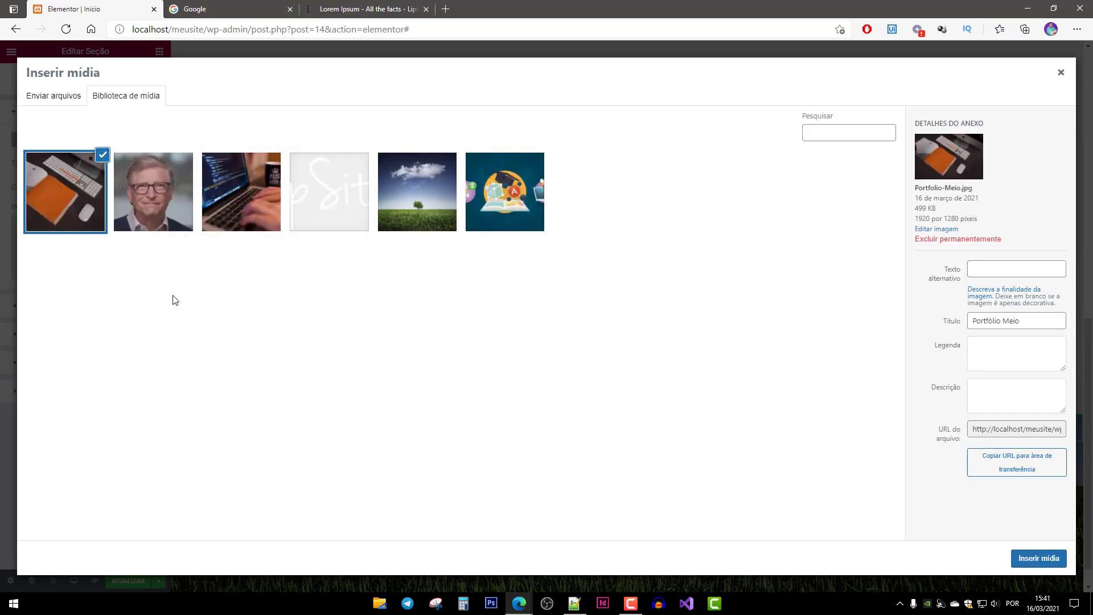
left_click(1025, 559)
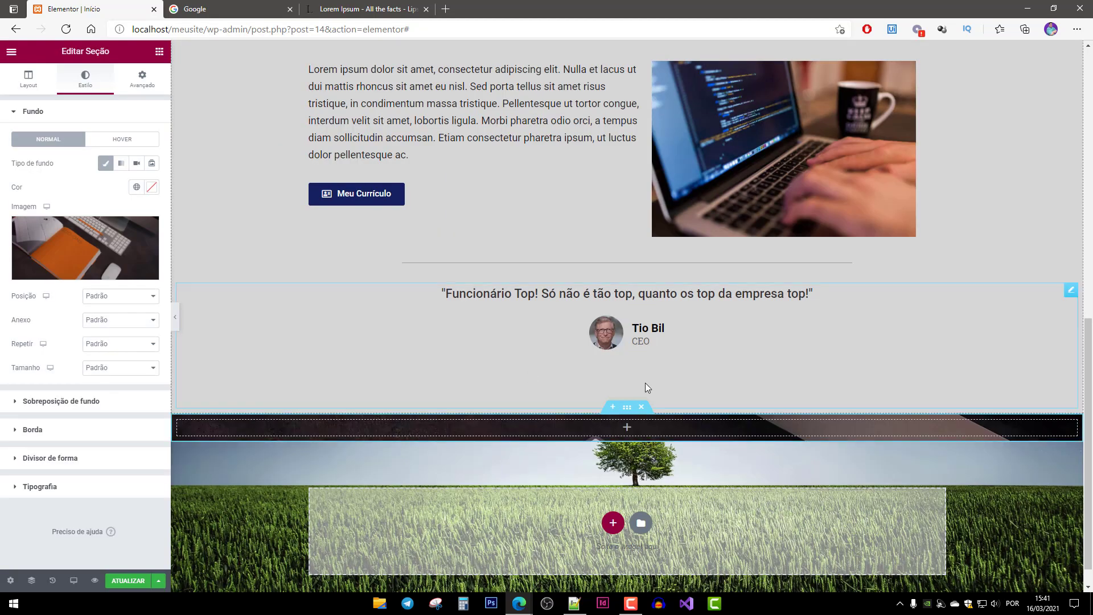
Set the background to Centralizado, Fixo, Não repetir and Automático size.
scroll(685, 399, "down", 1)
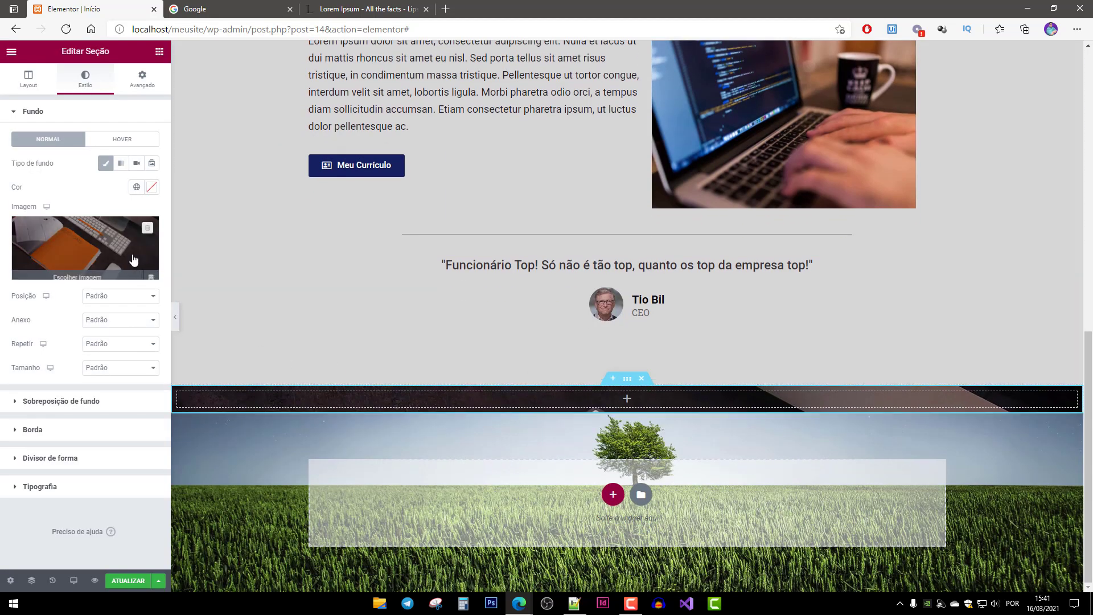
left_click(117, 300)
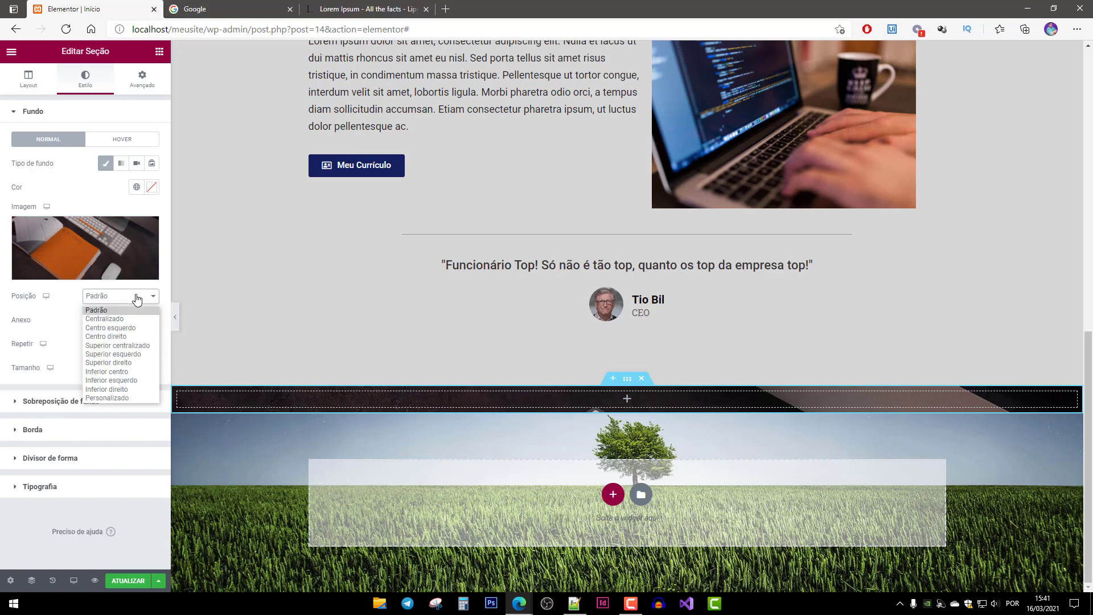
left_click(123, 318)
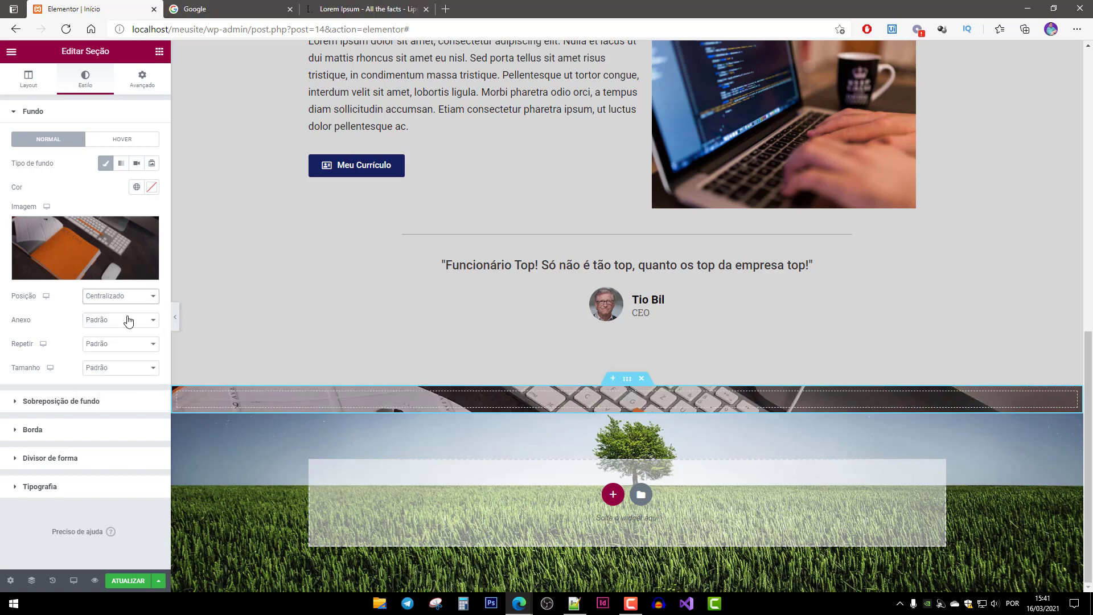
left_click(137, 321)
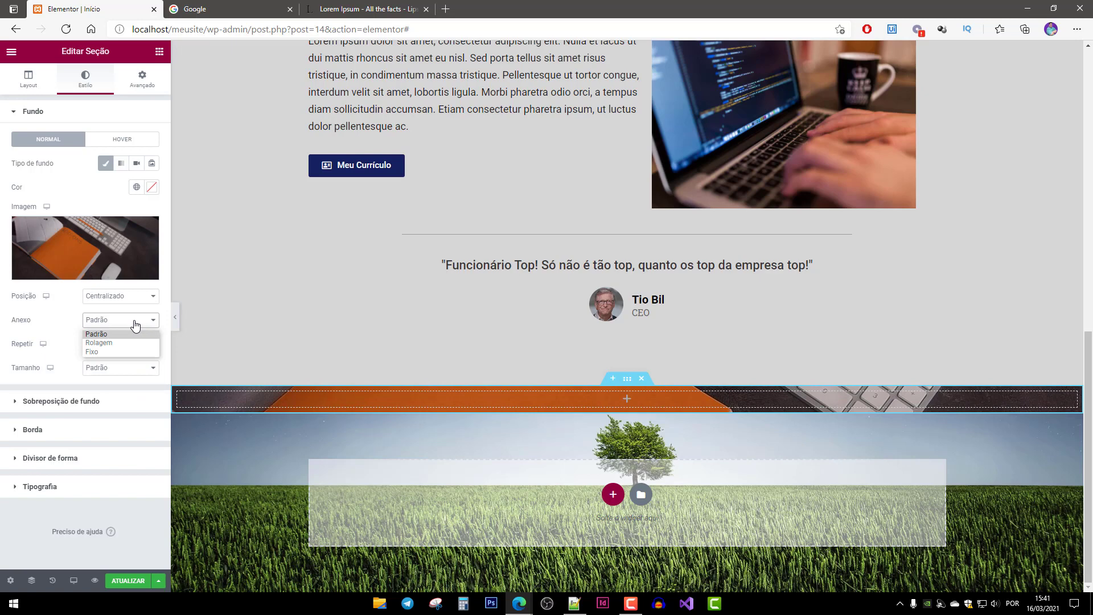
left_click(112, 353)
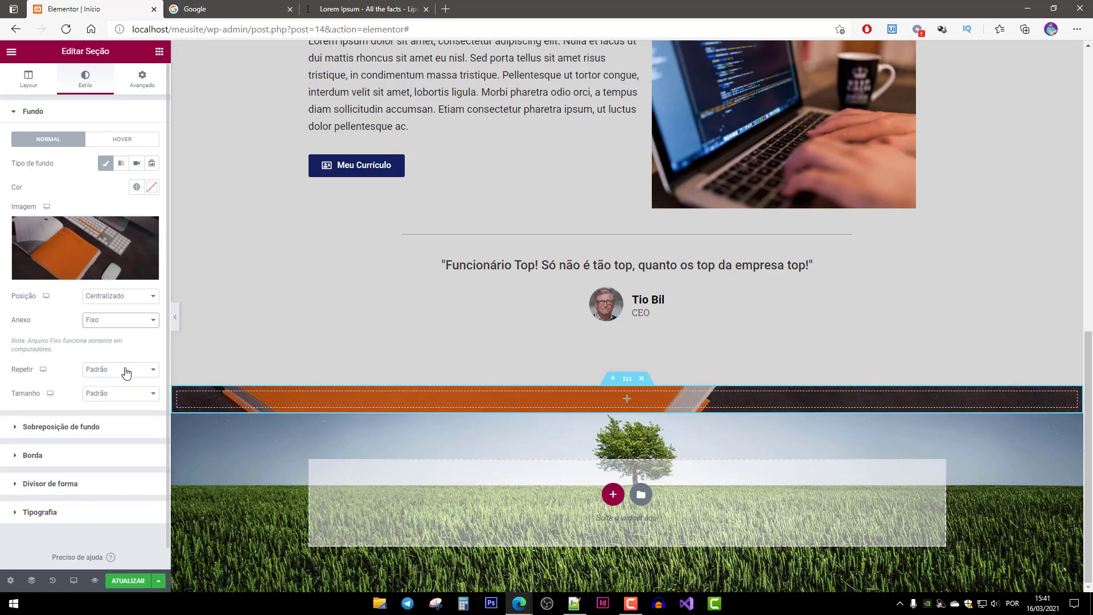
left_click(126, 373)
left_click(122, 393)
left_click(126, 397)
left_click(108, 414)
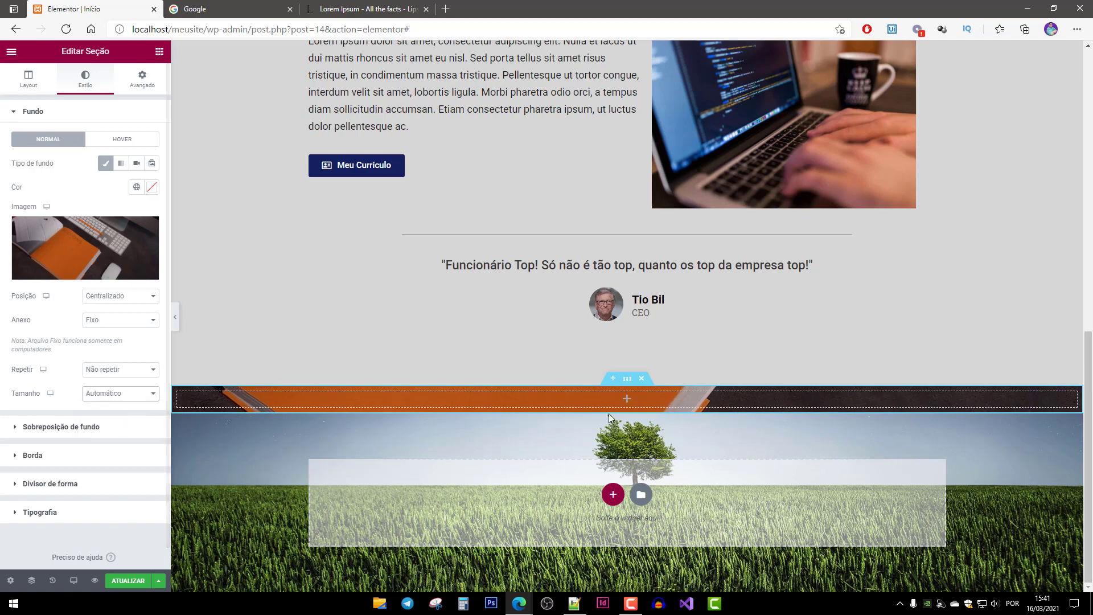
scroll(240, 357, "up", 4)
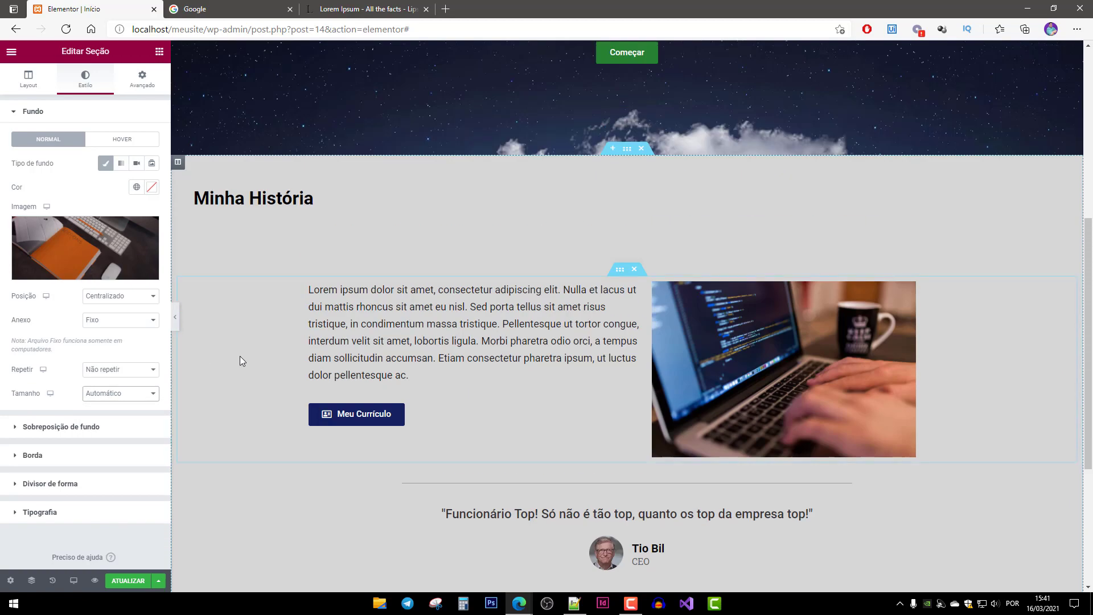
Review the new notebook-background band on the page and save the page.
scroll(246, 358, "down", 4)
scroll(247, 361, "up", 2)
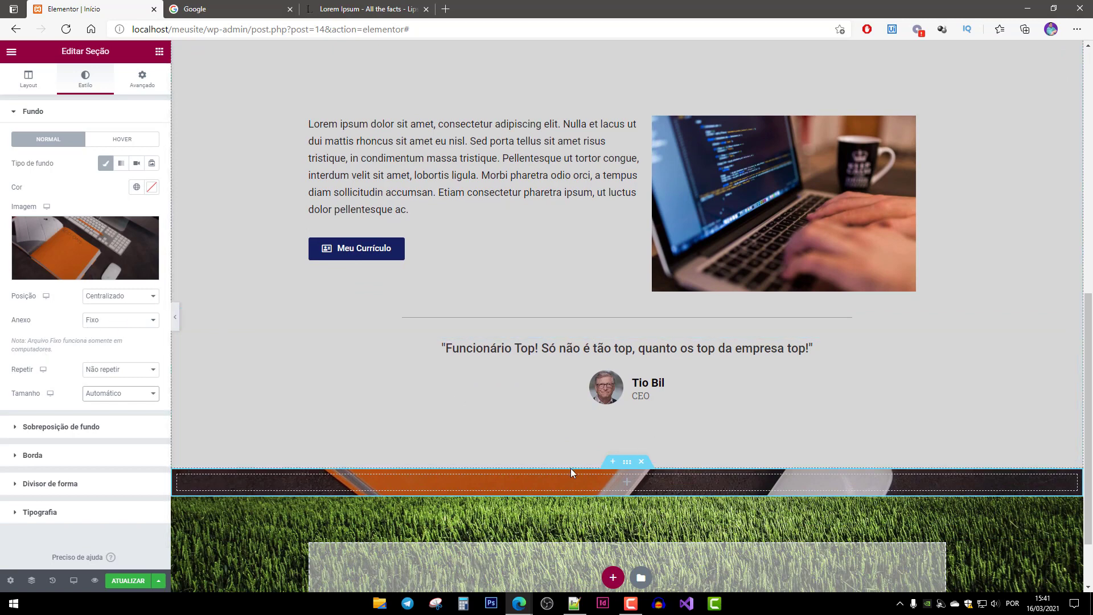
scroll(632, 483, "down", 2)
scroll(637, 482, "up", 2)
scroll(347, 481, "up", 2)
scroll(357, 476, "down", 4)
scroll(357, 476, "up", 2)
scroll(357, 476, "up", 1)
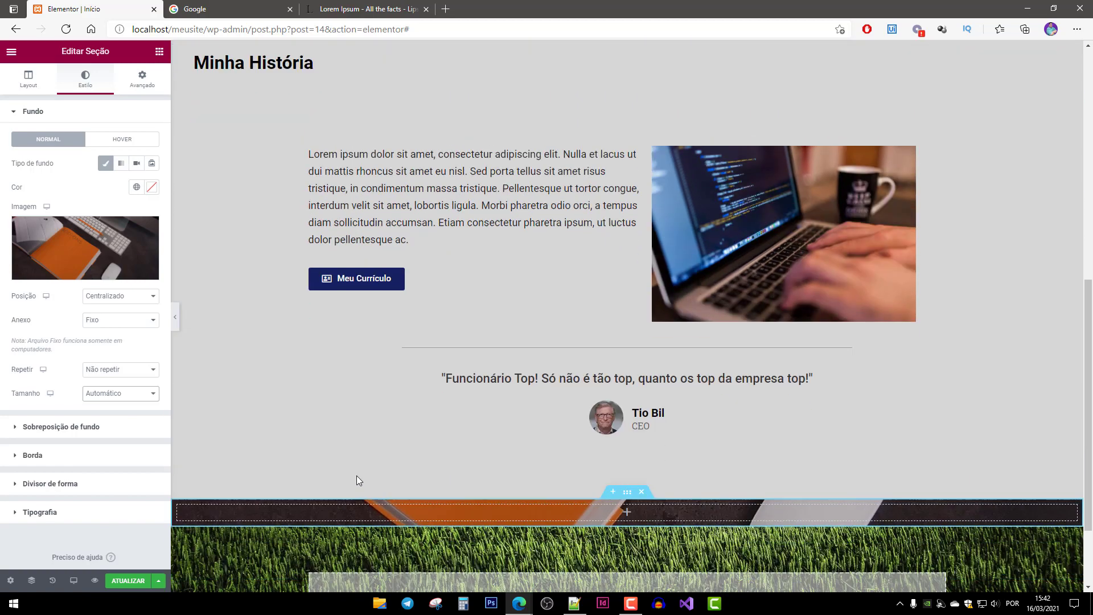
scroll(356, 476, "down", 2)
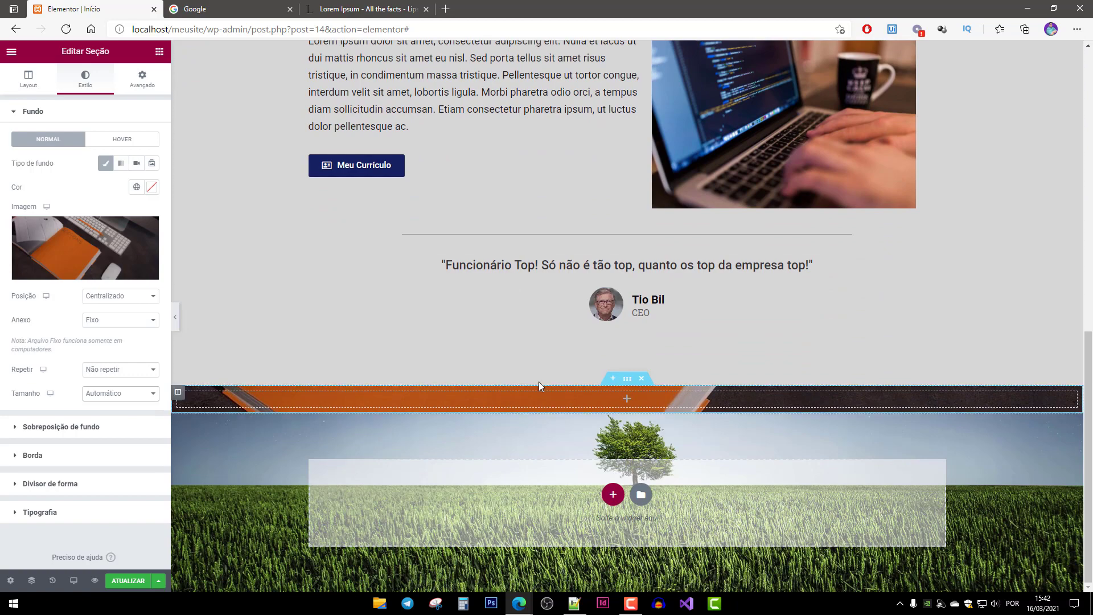
scroll(410, 397, "up", 1)
scroll(404, 396, "down", 1)
scroll(398, 396, "up", 2)
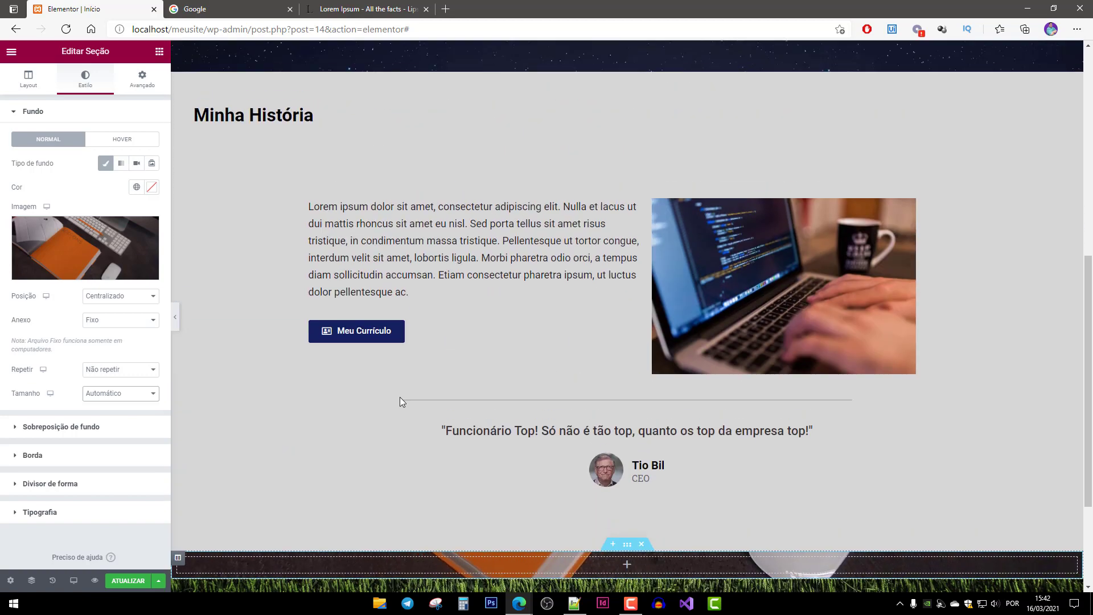
scroll(399, 398, "down", 2)
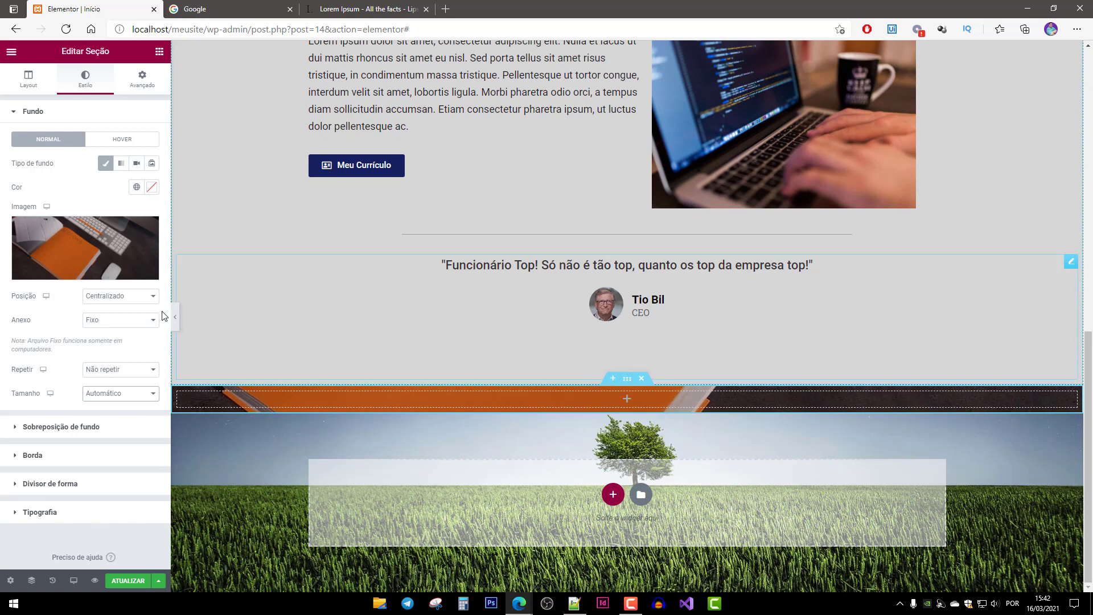
left_click(128, 581)
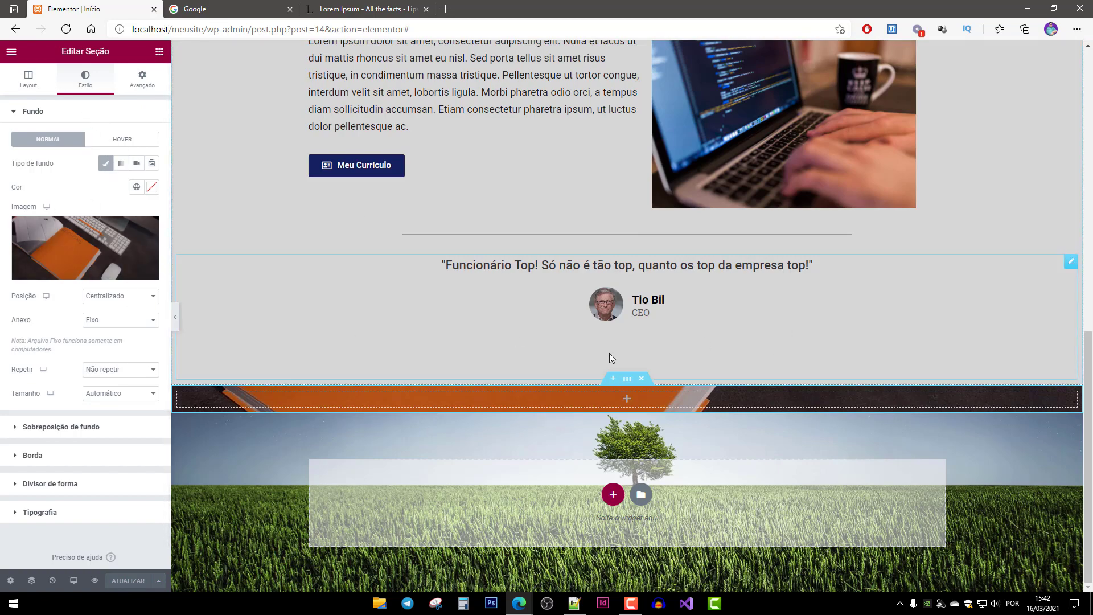
scroll(609, 353, "up", 3)
scroll(599, 346, "down", 3)
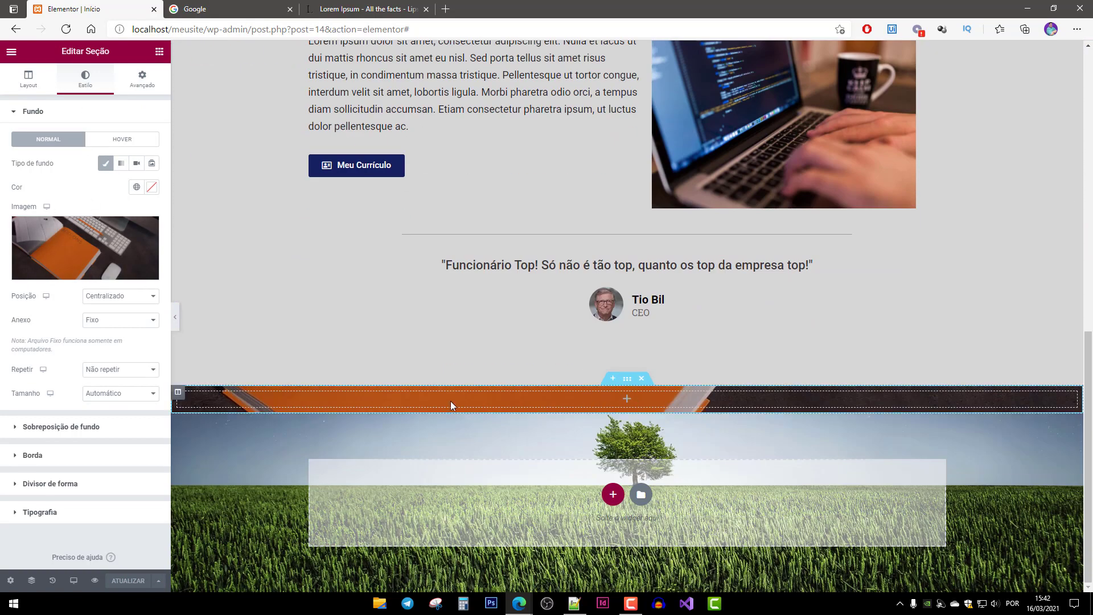
scroll(556, 342, "up", 3)
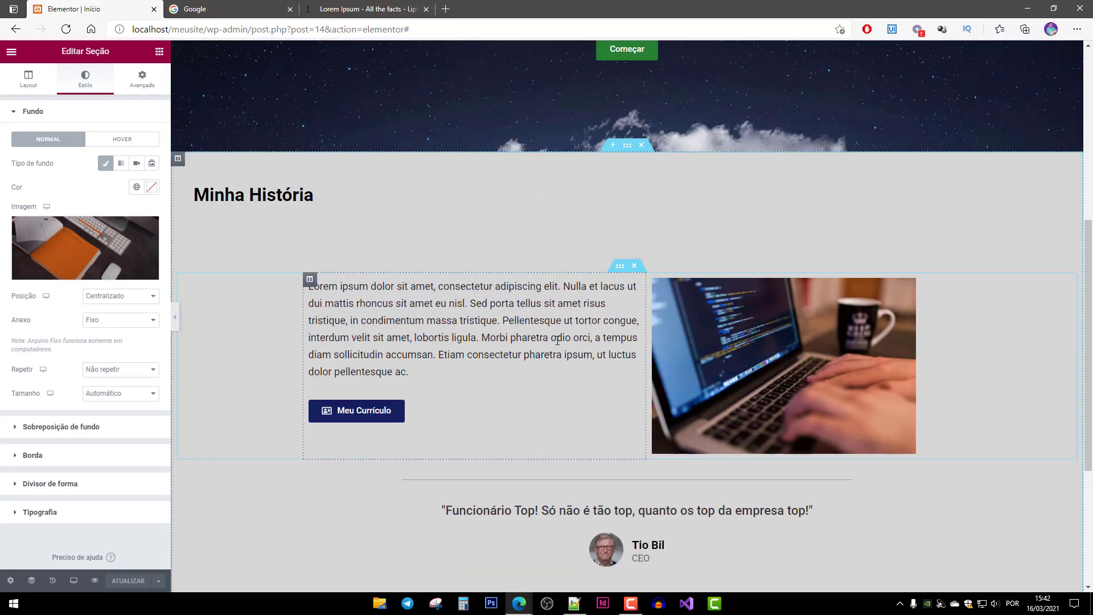
scroll(516, 373, "down", 2)
scroll(267, 116, "up", 1)
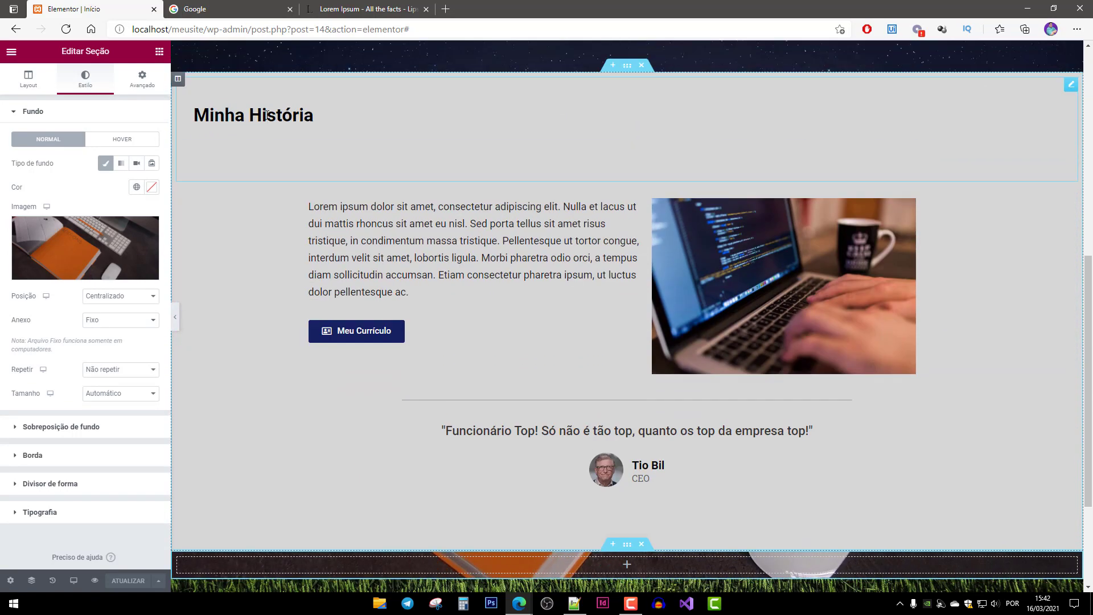
Duplicate the Minha História heading and move the copy into the notebook-photo section.
left_click(267, 115)
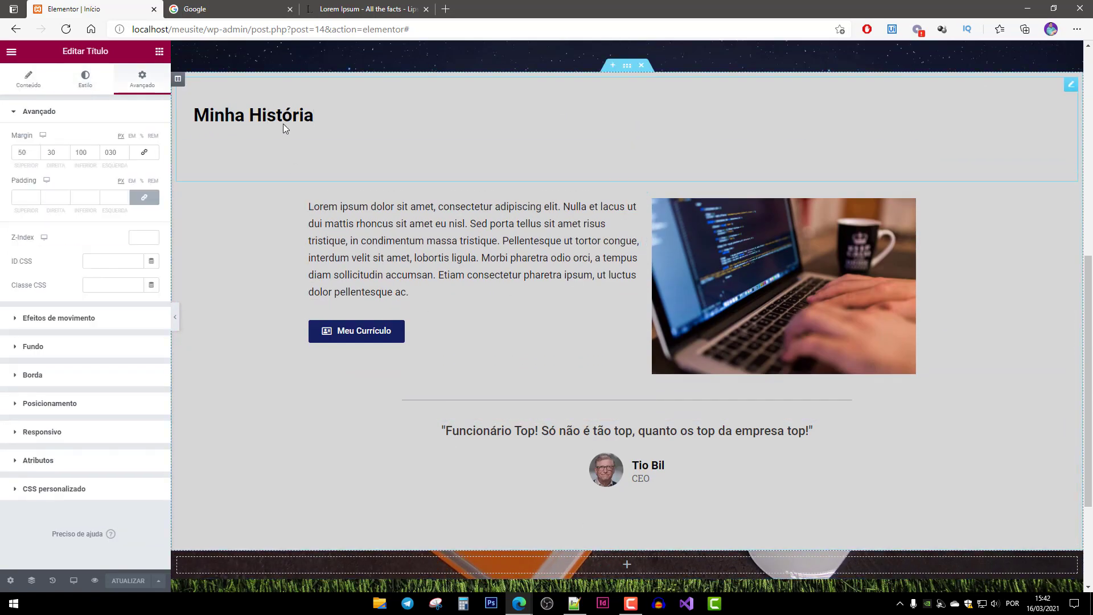
right_click(284, 116)
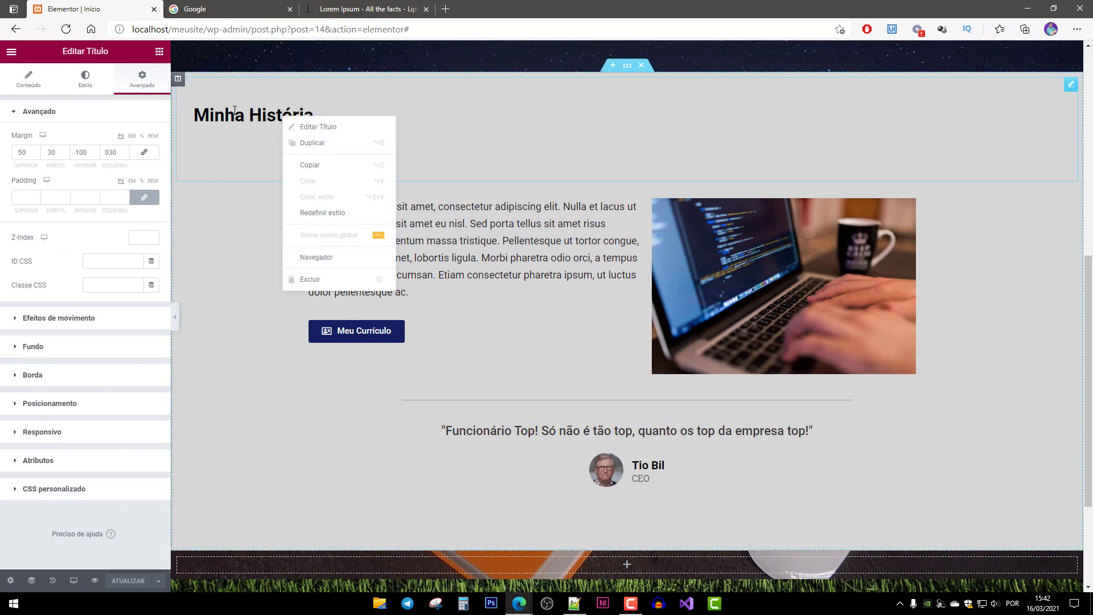
left_click(313, 144)
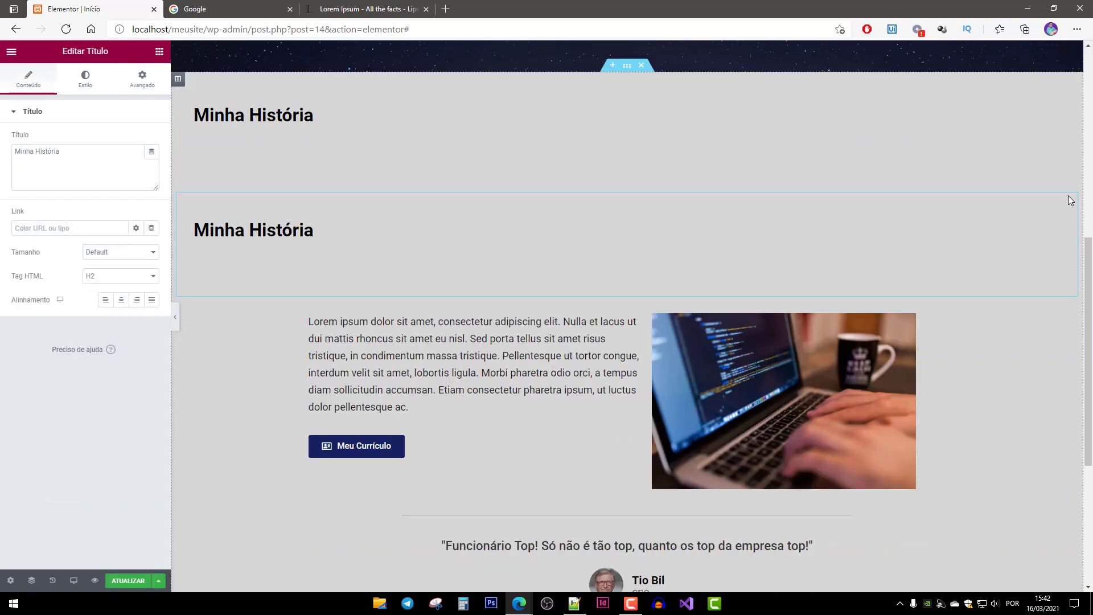
left_click_drag(1071, 200, 627, 498)
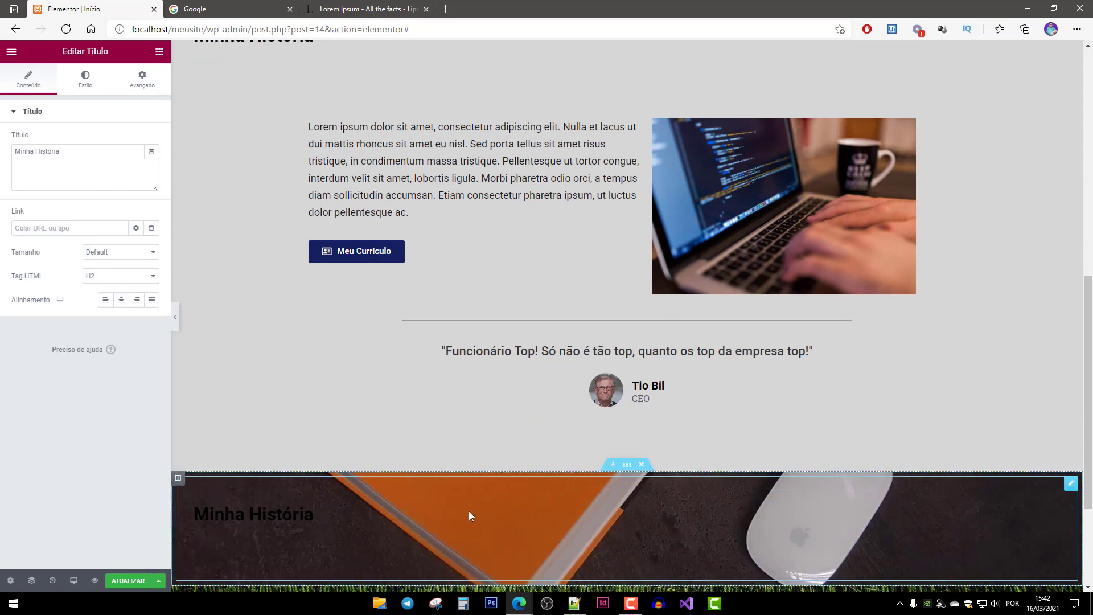
scroll(470, 517, "down", 3)
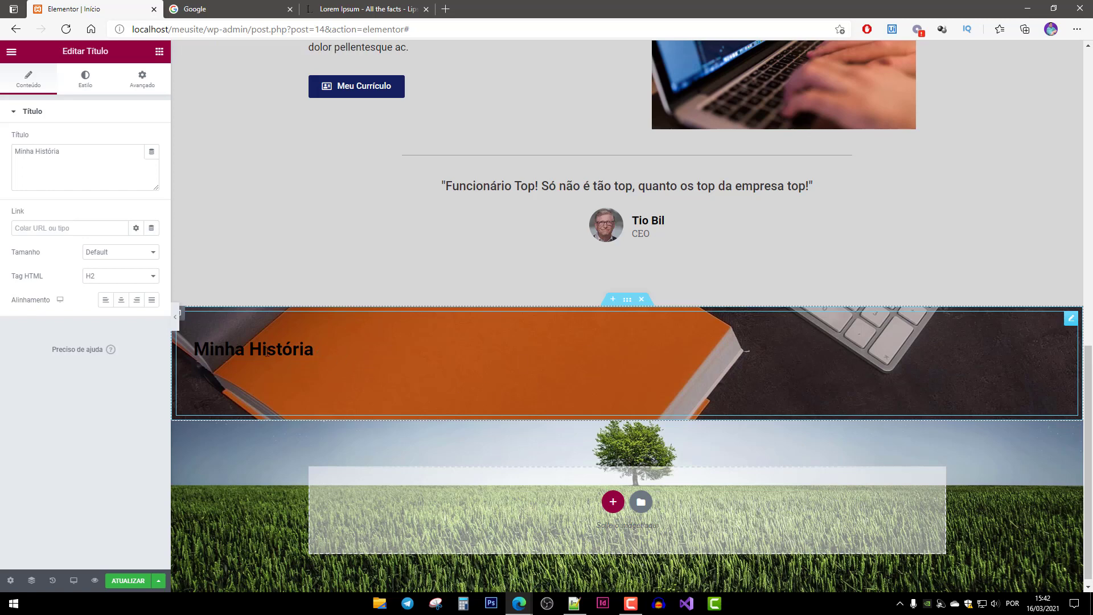
Set the copied heading's text colour to white #FFFFFF.
left_click(88, 81)
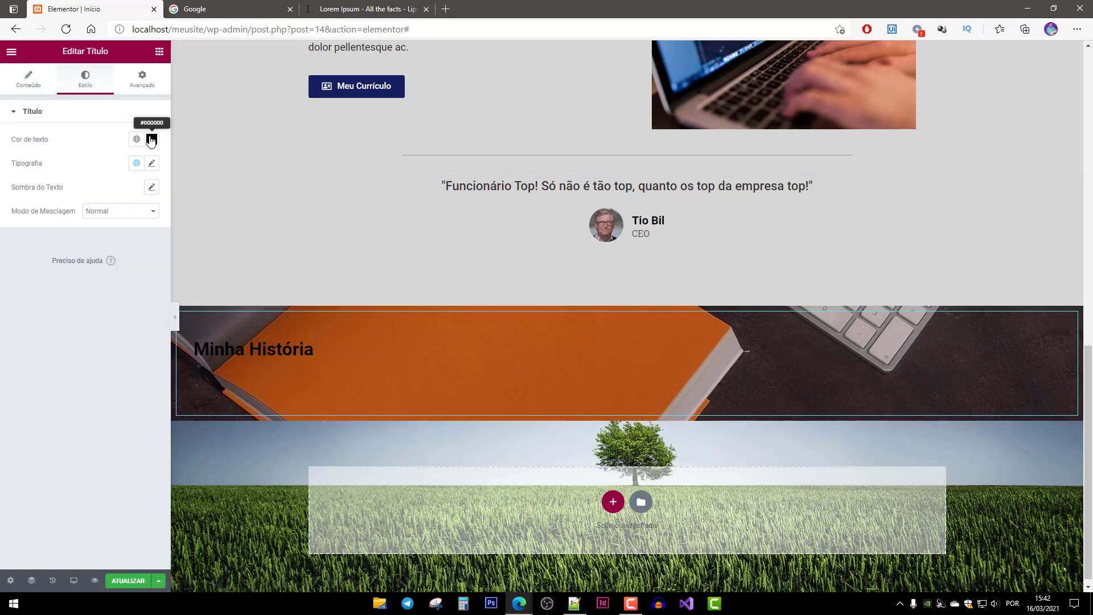
left_click(152, 139)
type("#FFFFFF")
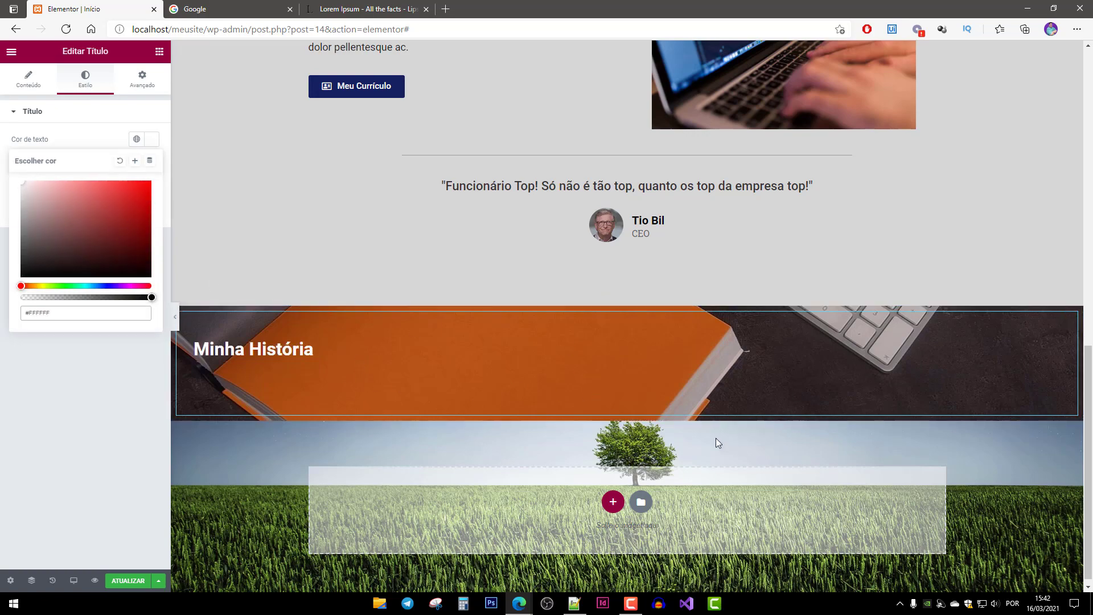
scroll(809, 414, "up", 3)
scroll(808, 420, "down", 3)
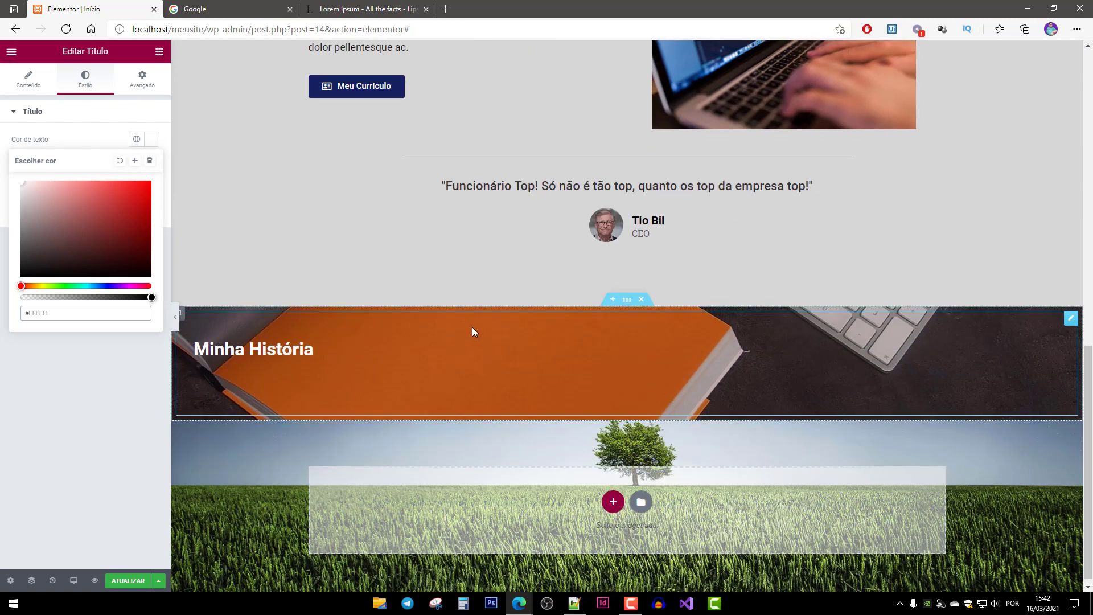
scroll(473, 368, "up", 1)
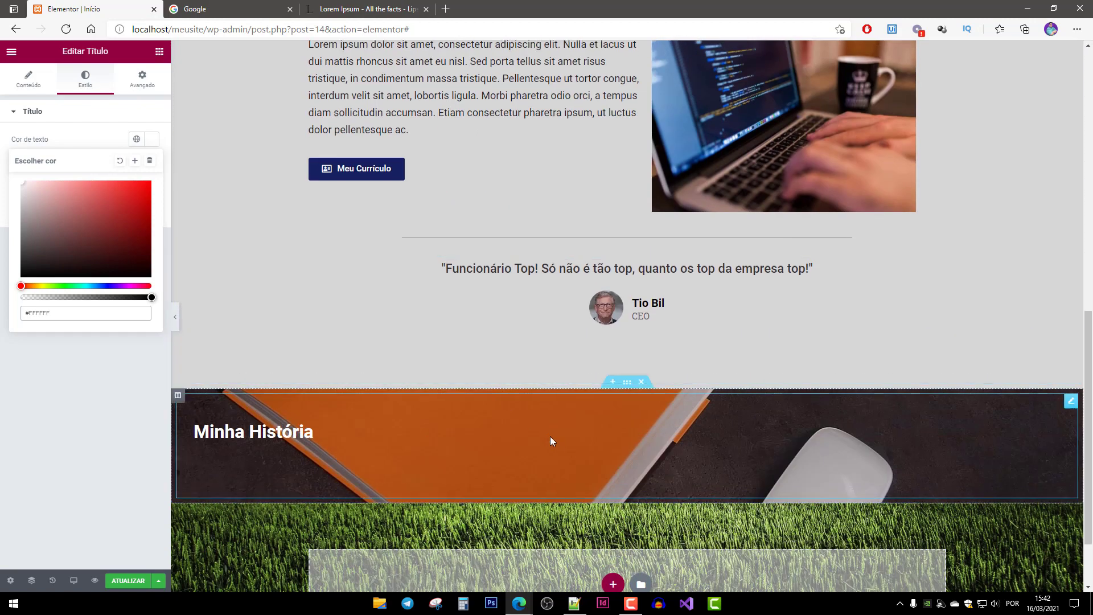
scroll(550, 442, "down", 1)
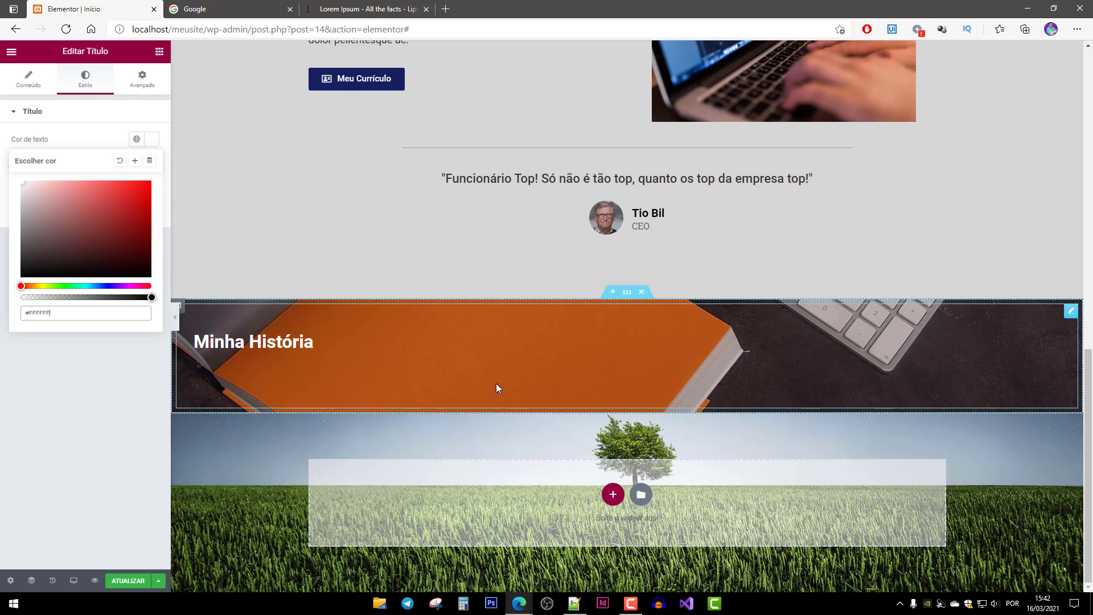
Add a Barra de progresso and a two-column Seção interna, placing the bar in the left column.
left_click(160, 54)
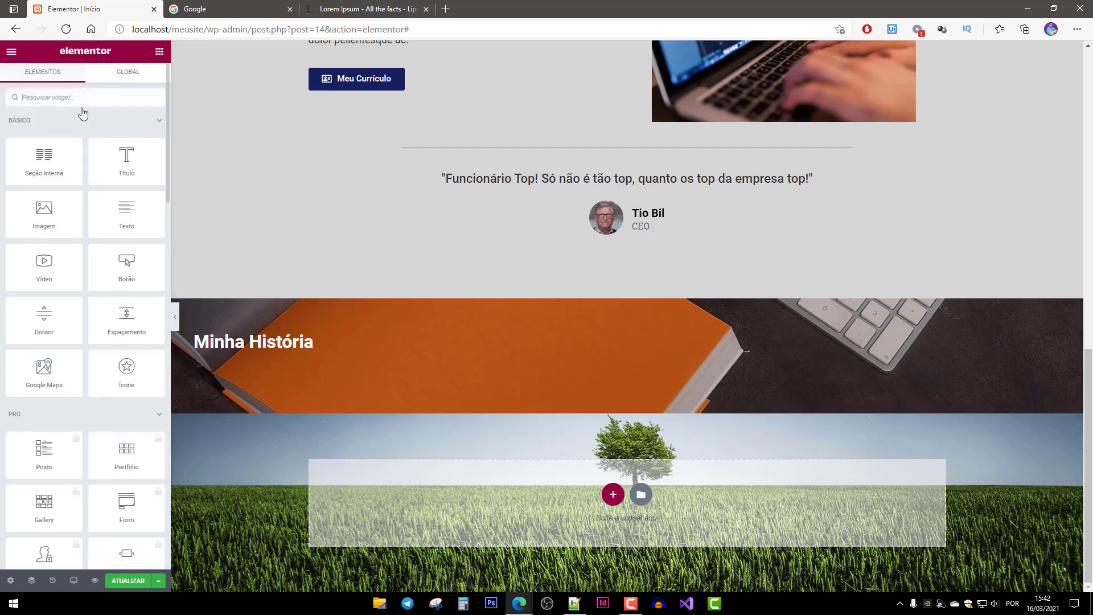
type("pro")
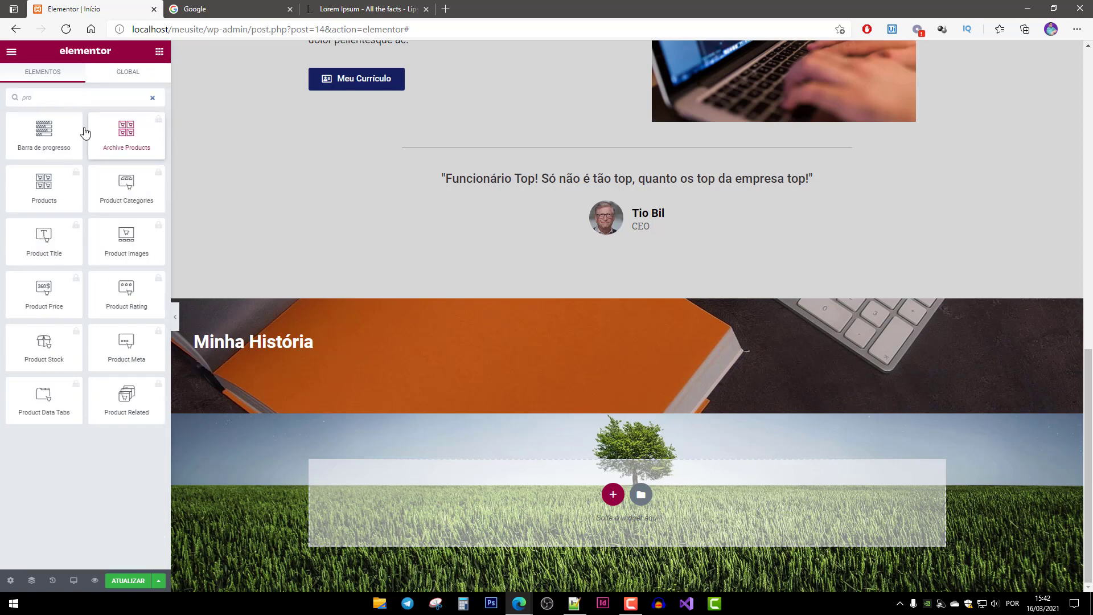
left_click_drag(47, 135, 358, 402)
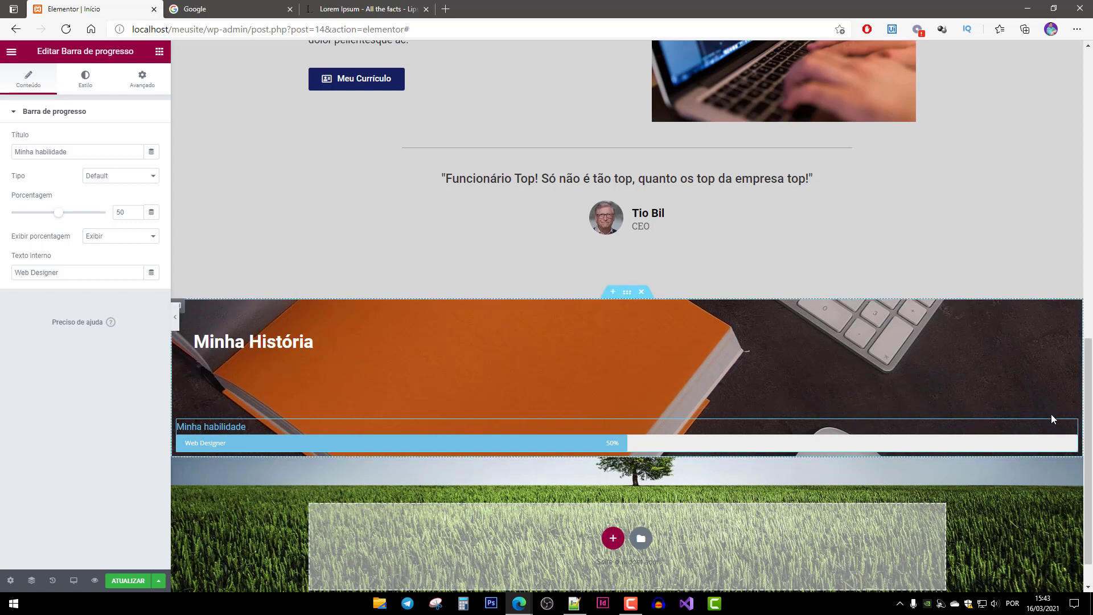
left_click(159, 52)
left_click_drag(44, 163, 431, 409)
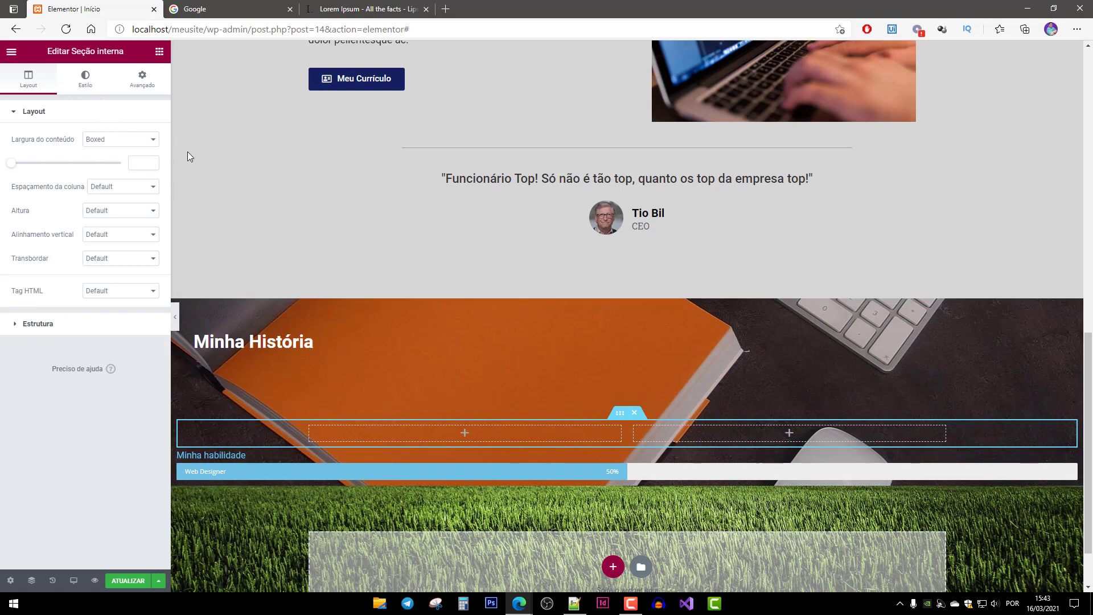
left_click(260, 454)
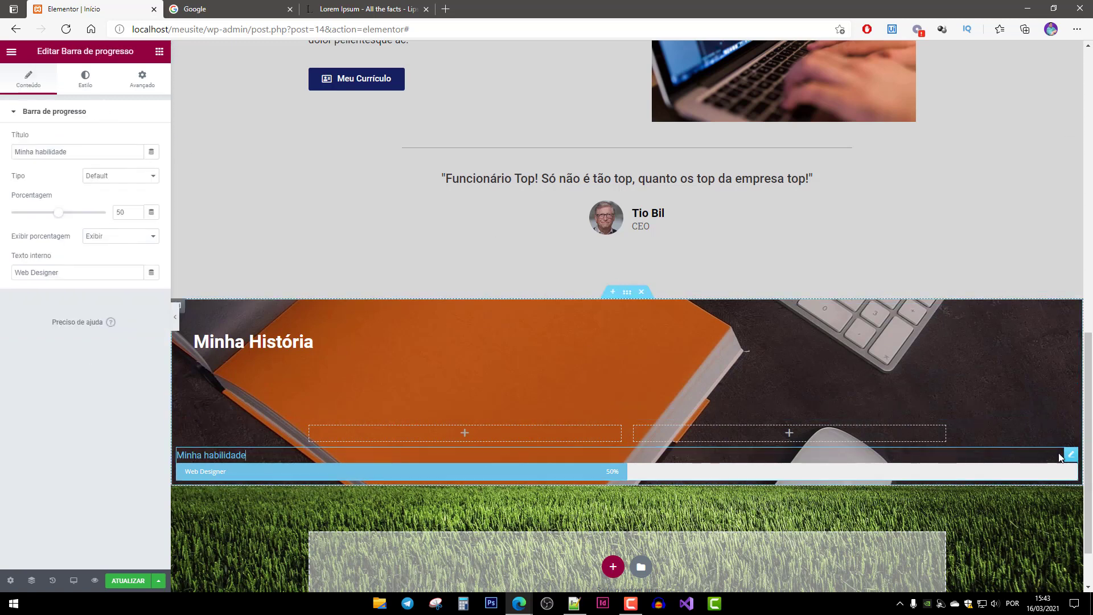
left_click_drag(1071, 454, 492, 436)
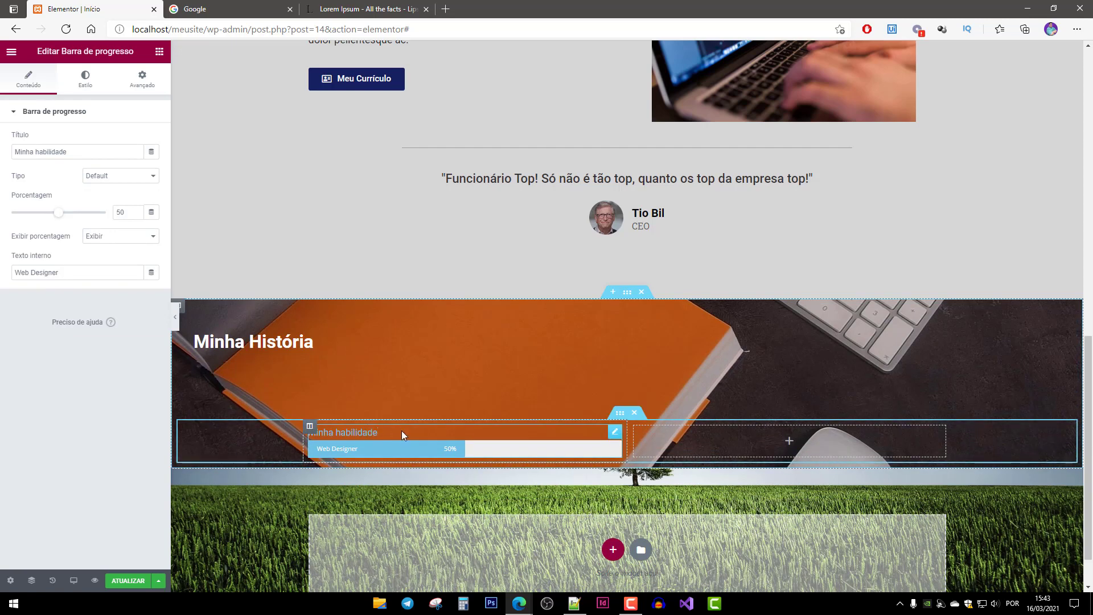
left_click_drag(383, 436, 358, 434)
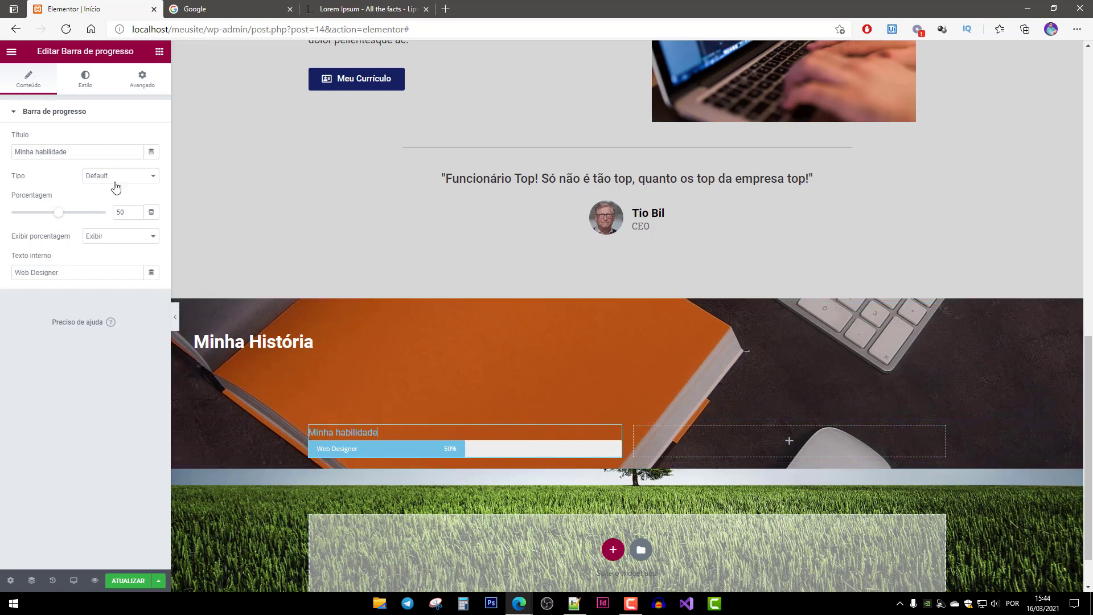
Retitle the skill bar DESIGN and give the bar a dark blue colour.
triple_click(104, 155)
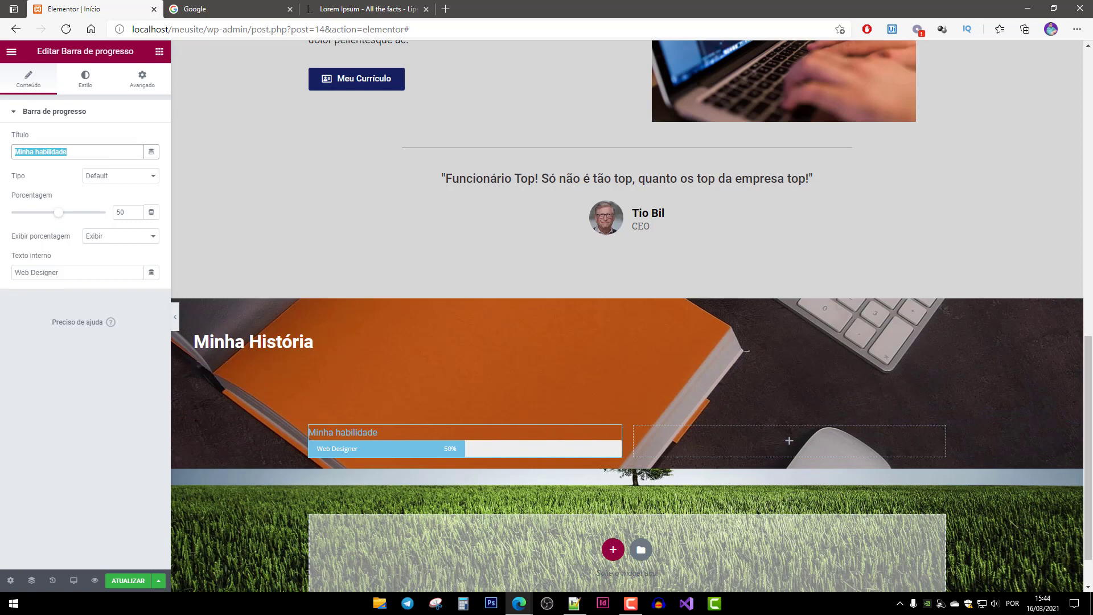
type("DESIGN")
left_click(86, 79)
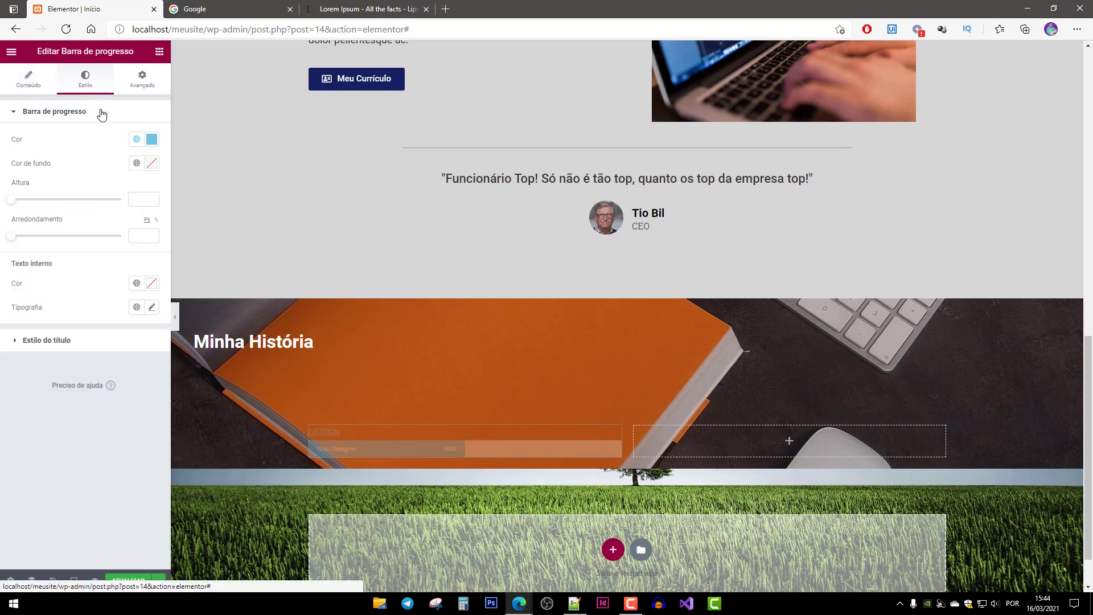
left_click(152, 139)
left_click_drag(82, 237, 111, 257)
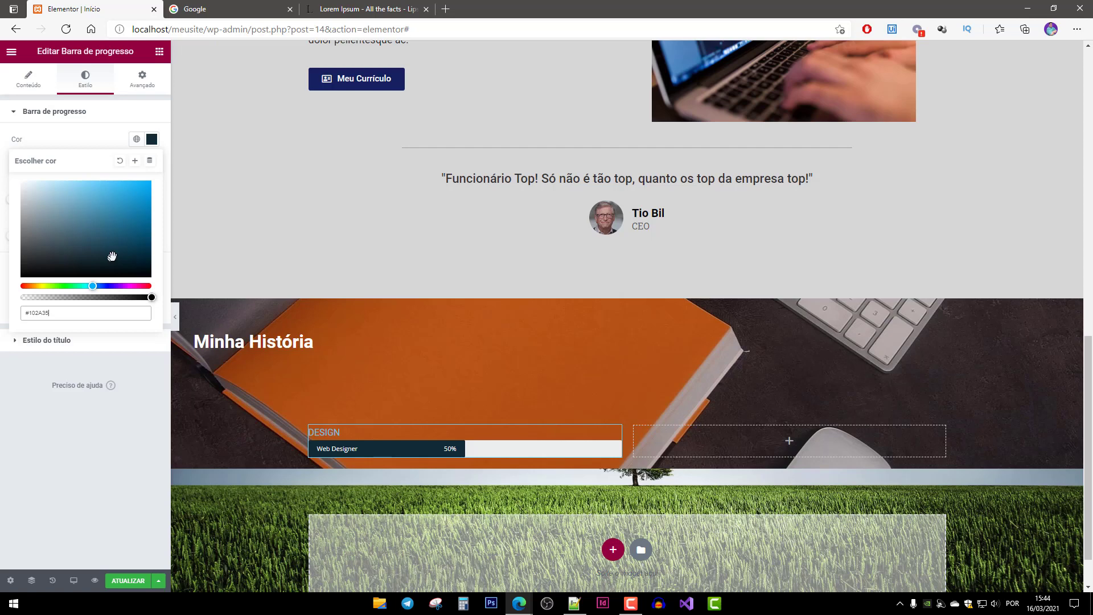
Copy the Meu Currículo button's #142160 background and apply it as the bar colour.
left_click(381, 80)
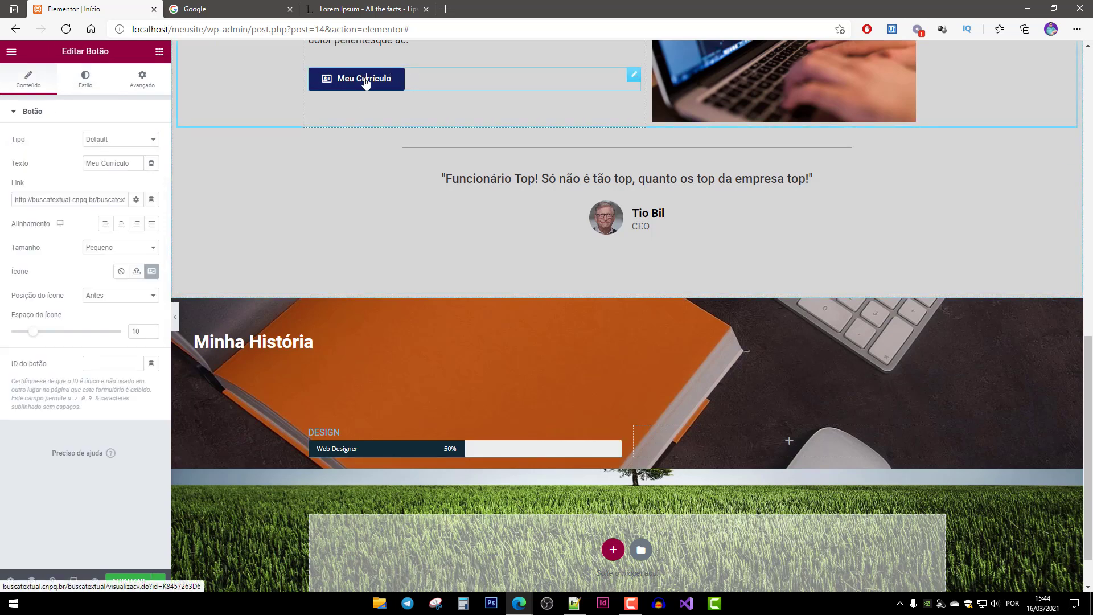
left_click(85, 79)
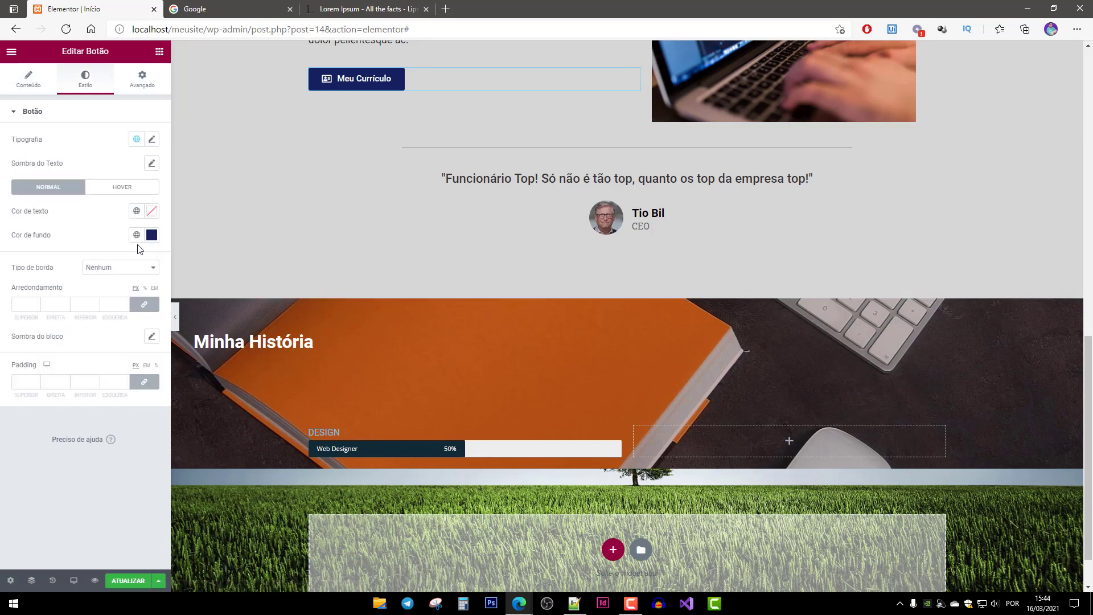
left_click(152, 234)
key("ctrl+c")
right_click(38, 407)
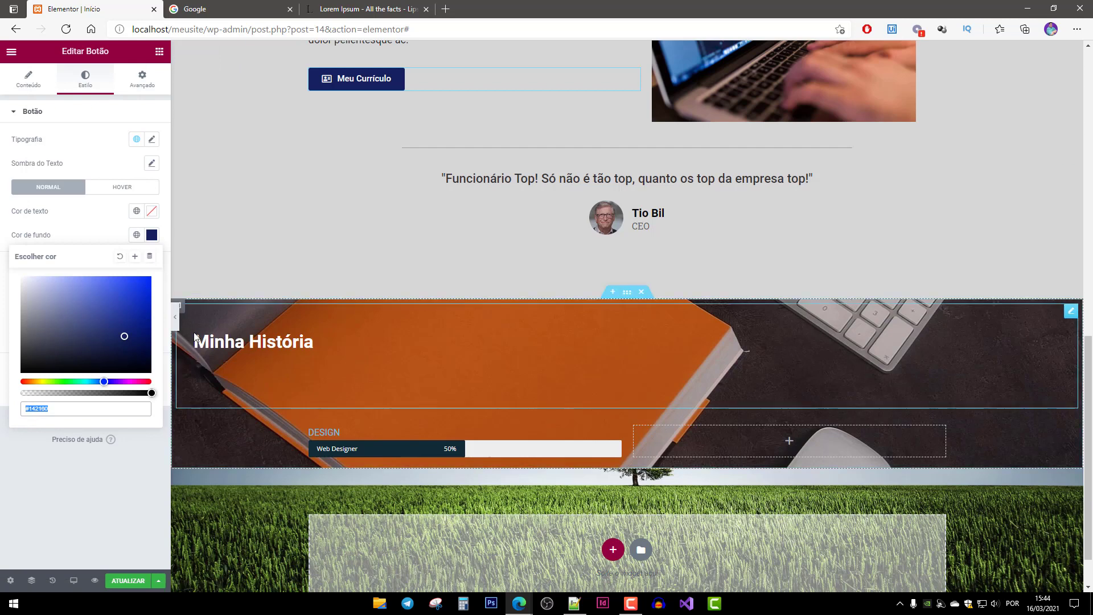
left_click(335, 434)
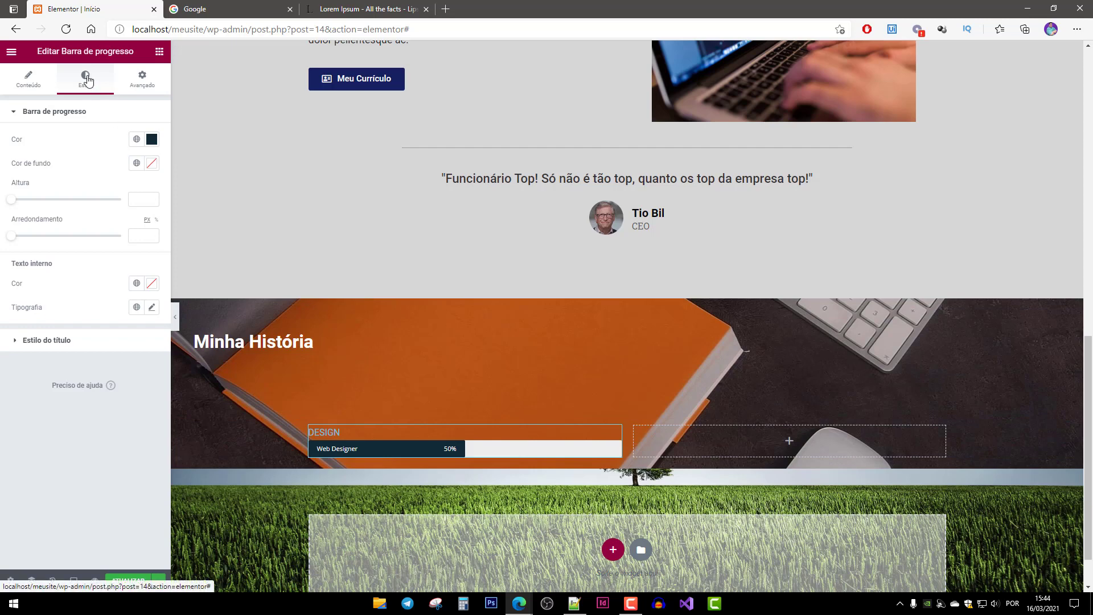
left_click(151, 139)
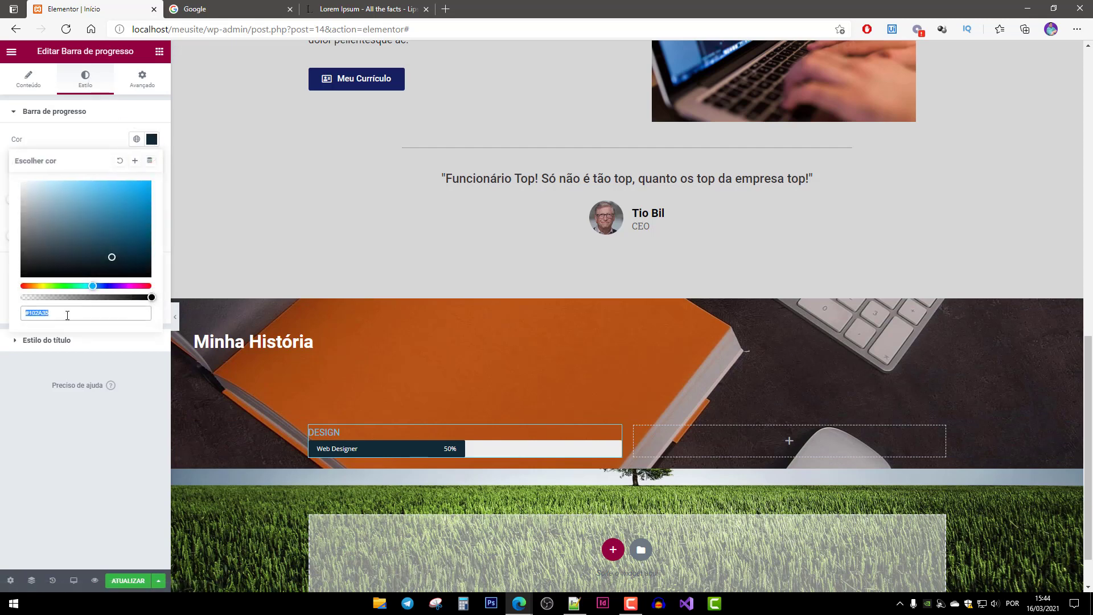
key("ctrl+v")
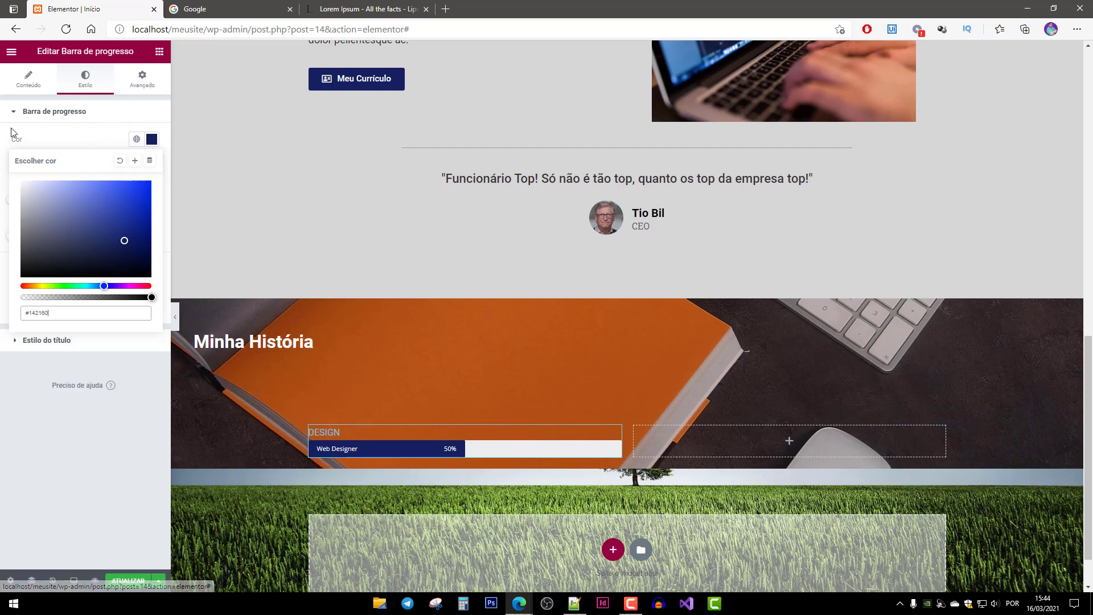
left_click(16, 112)
left_click(26, 113)
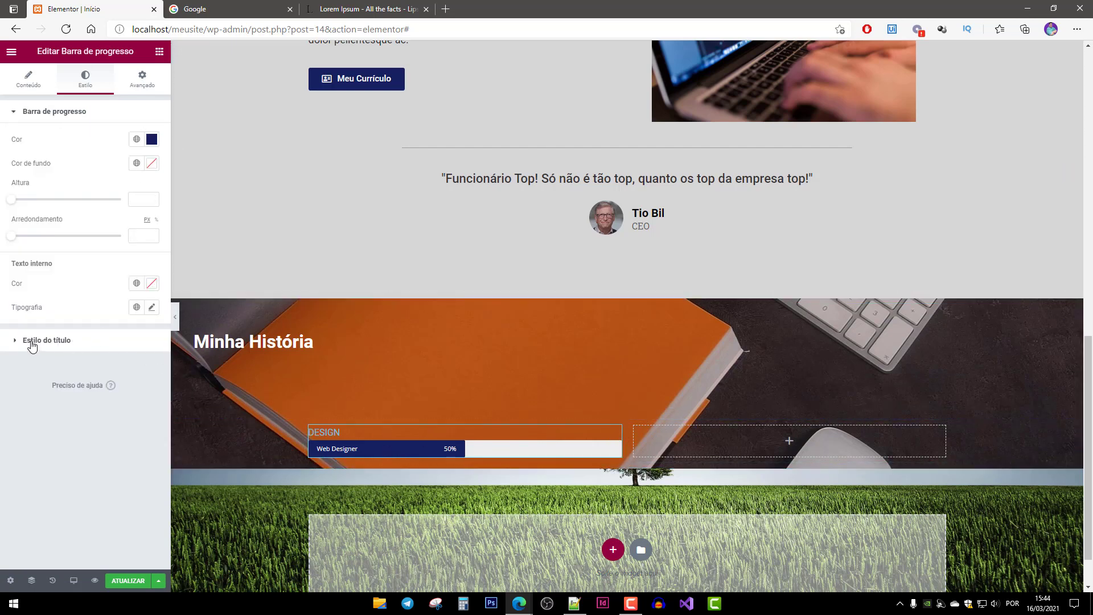
Set the skill bar's height to 34, corner rounding to 30 and a white track.
left_click_drag(346, 431, 338, 431)
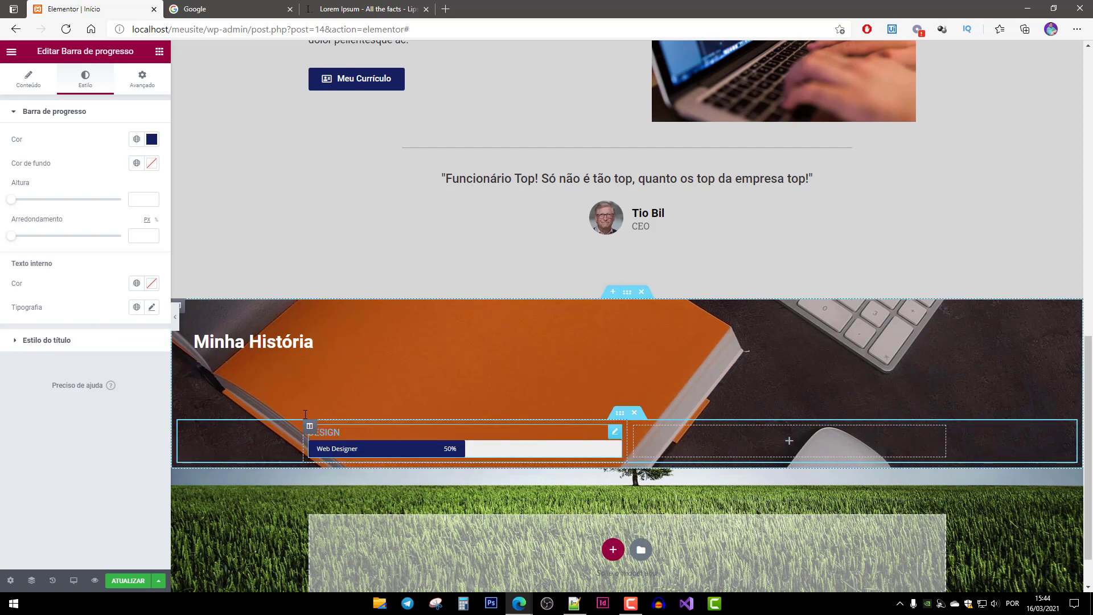
left_click(28, 341)
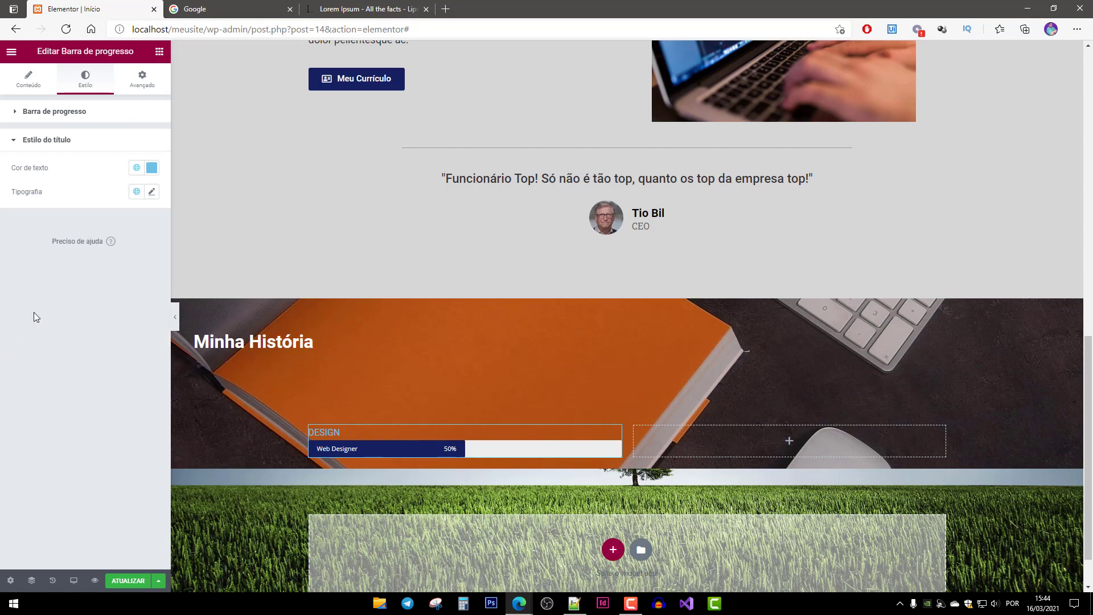
left_click(33, 112)
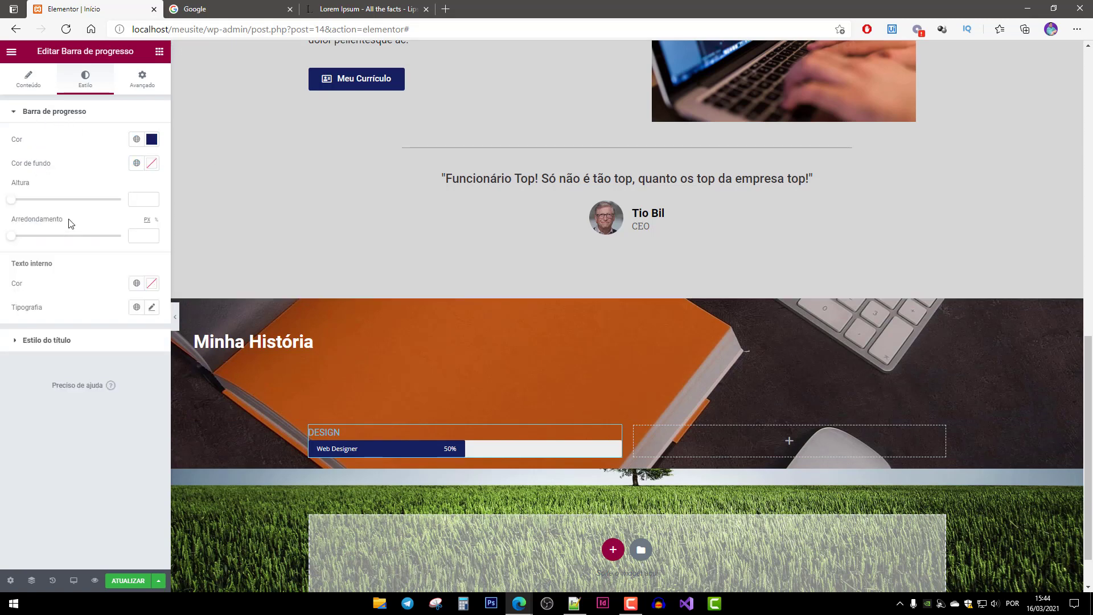
left_click_drag(12, 199, 55, 236)
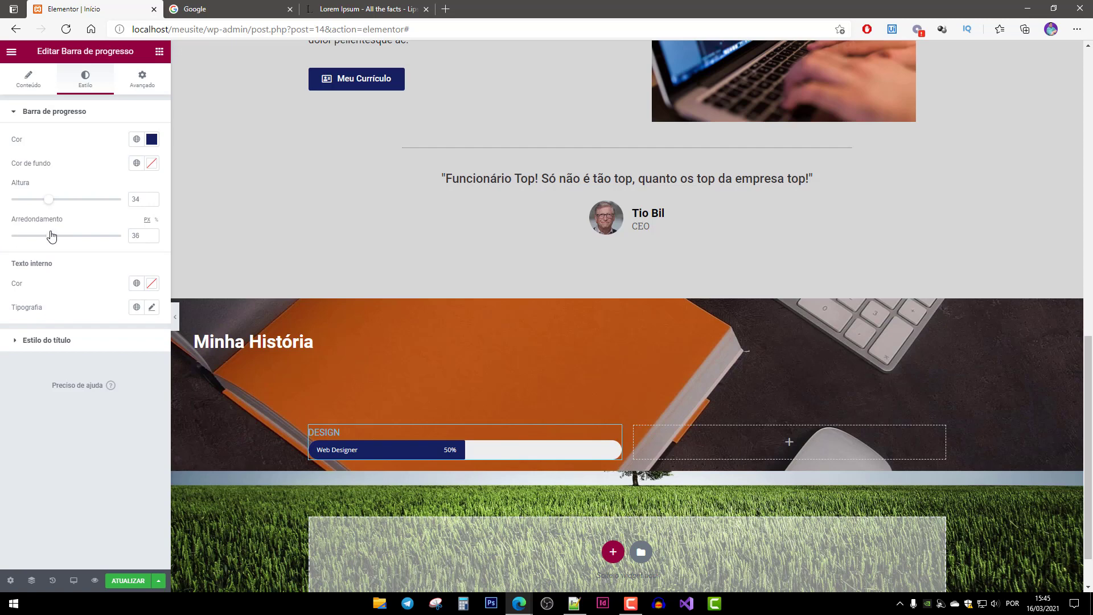
left_click_drag(141, 236, 100, 237)
type("30")
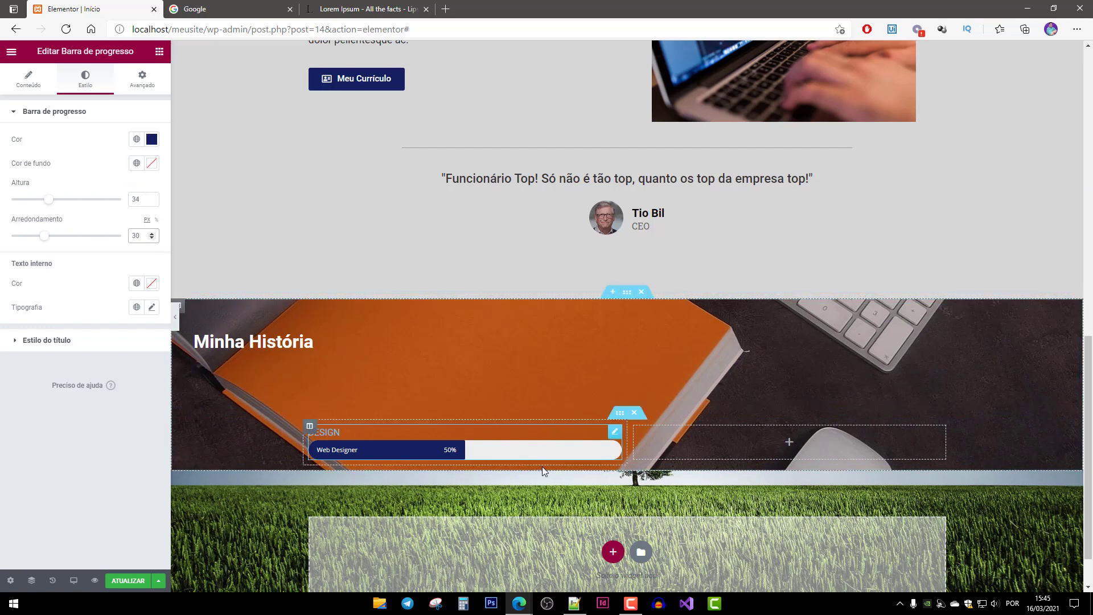
left_click(152, 165)
left_click(113, 280)
mouse_move(112, 280)
left_mouse_down()
mouse_move(126, 255)
mouse_move(14, 197)
left_mouse_up()
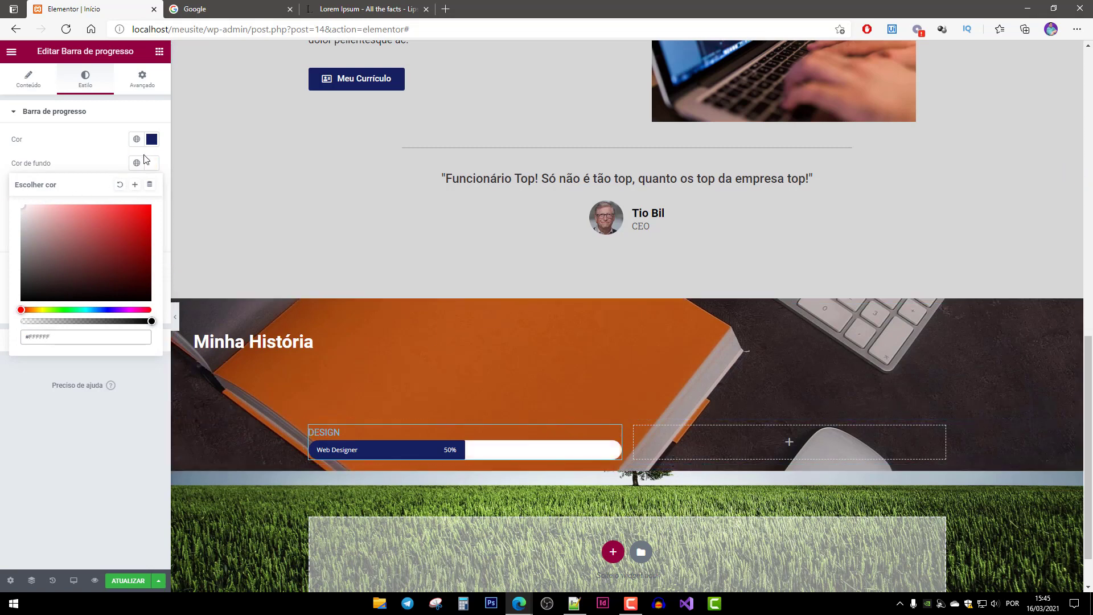
left_click(113, 158)
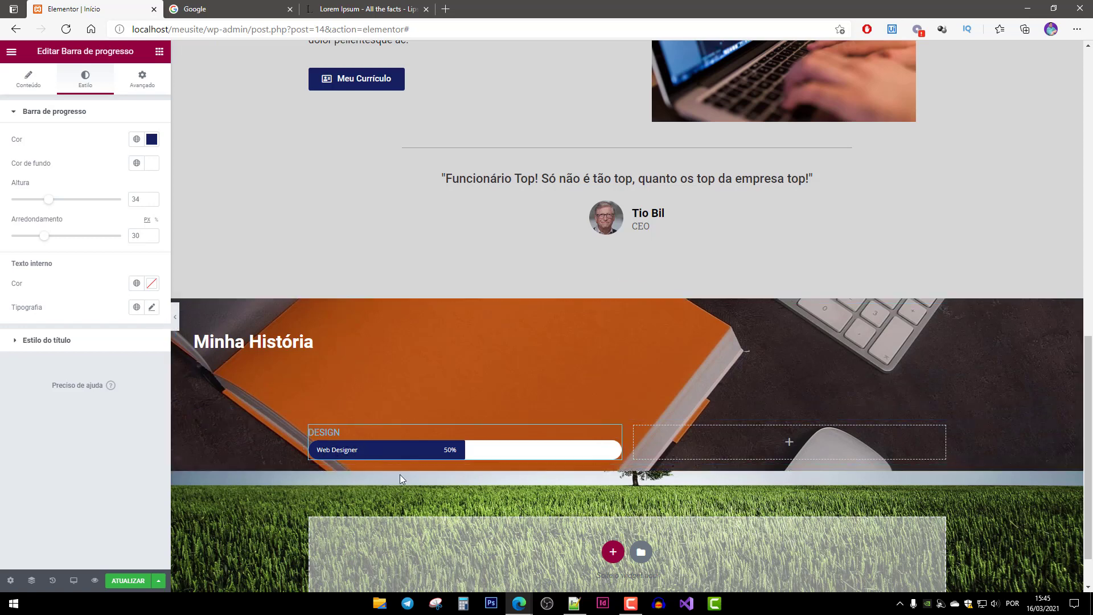
Set the bar's inner text font size to 14 px.
left_click(151, 308)
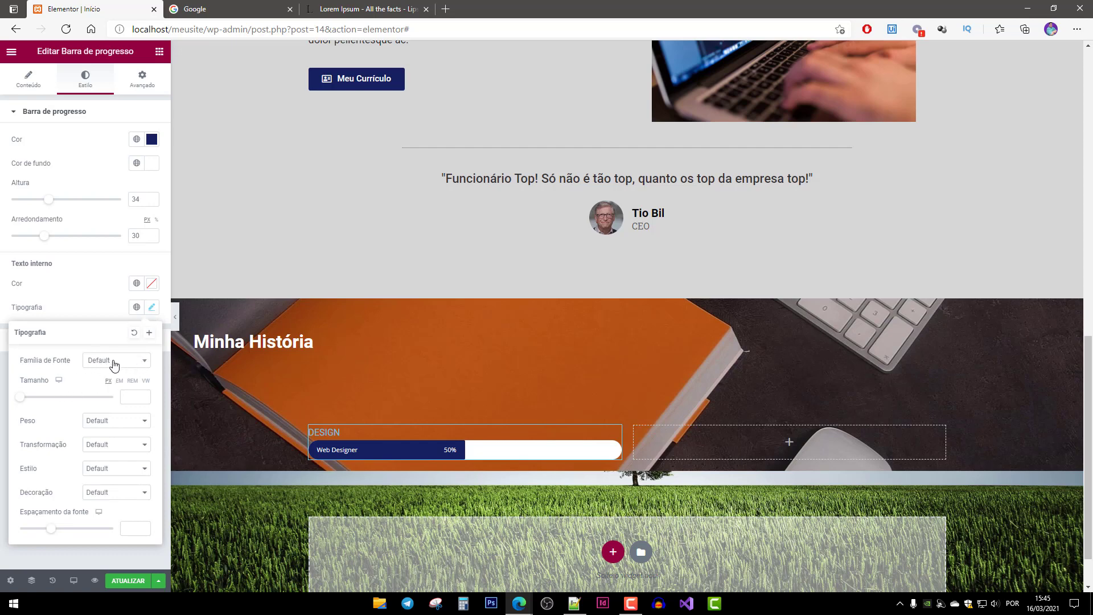
left_click_drag(20, 401, 27, 401)
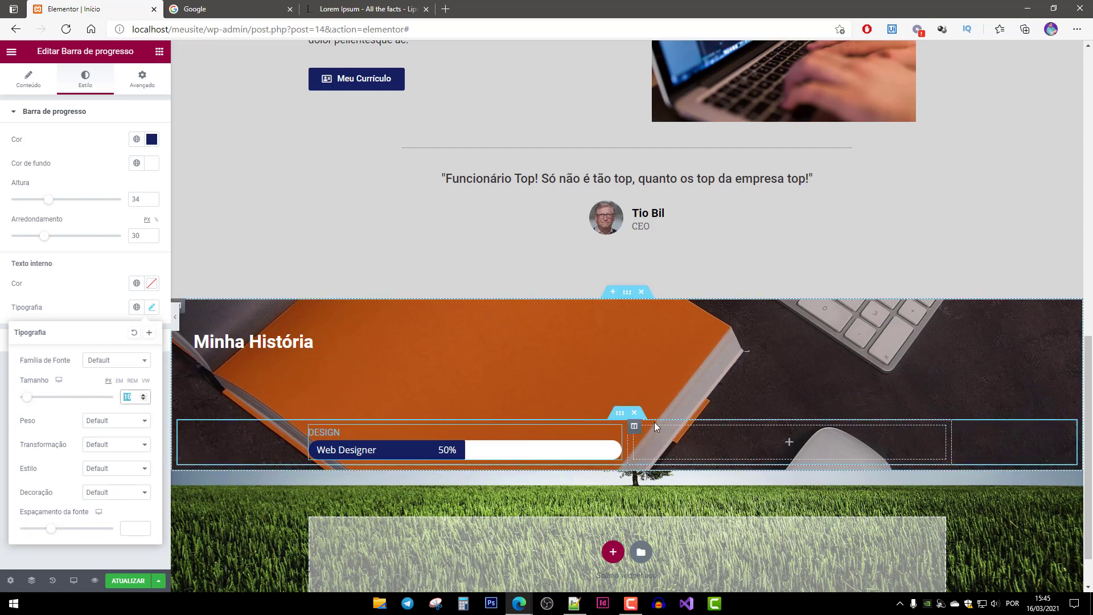
type("41")
key("BackSpace")
key("BackSpace")
type("14")
left_click(40, 91)
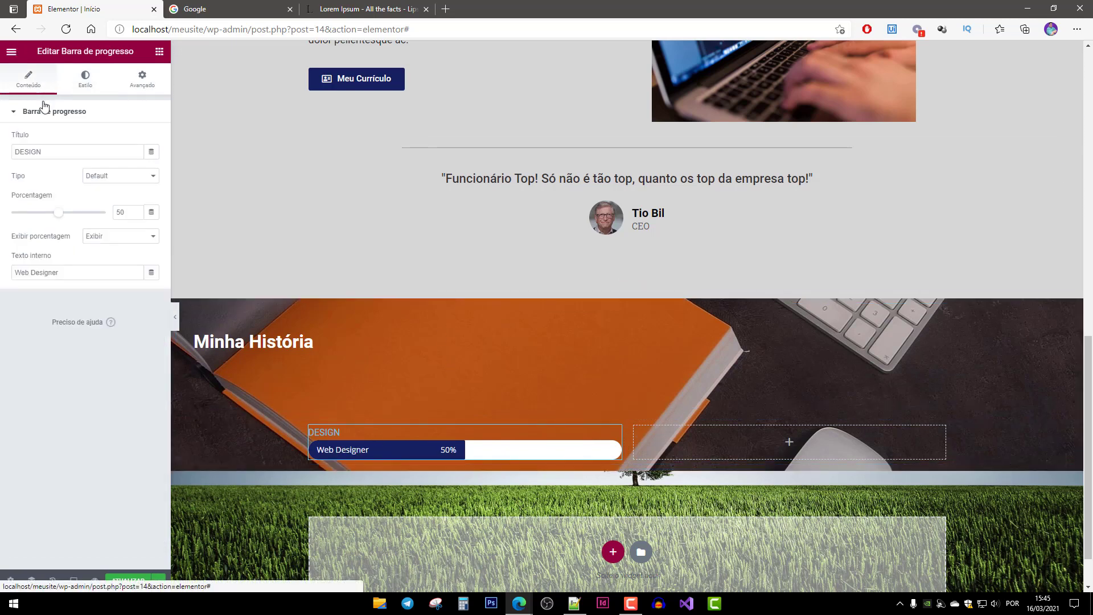
Change the bar's inner text to PHOTOSHOP and its percentage to 80.
triple_click(84, 278)
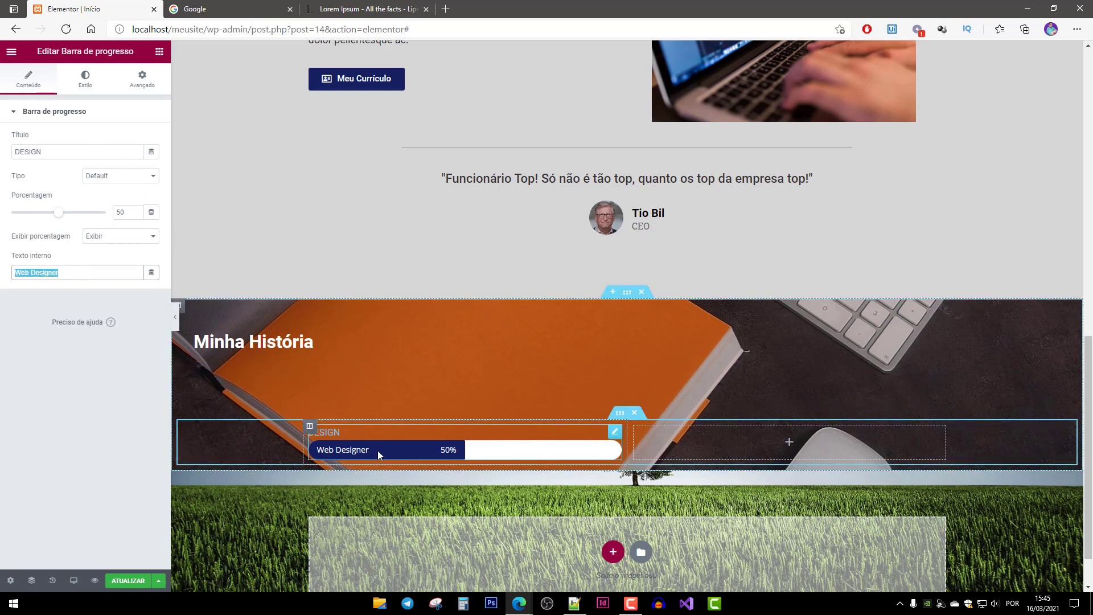
type("PHOTOSHOP")
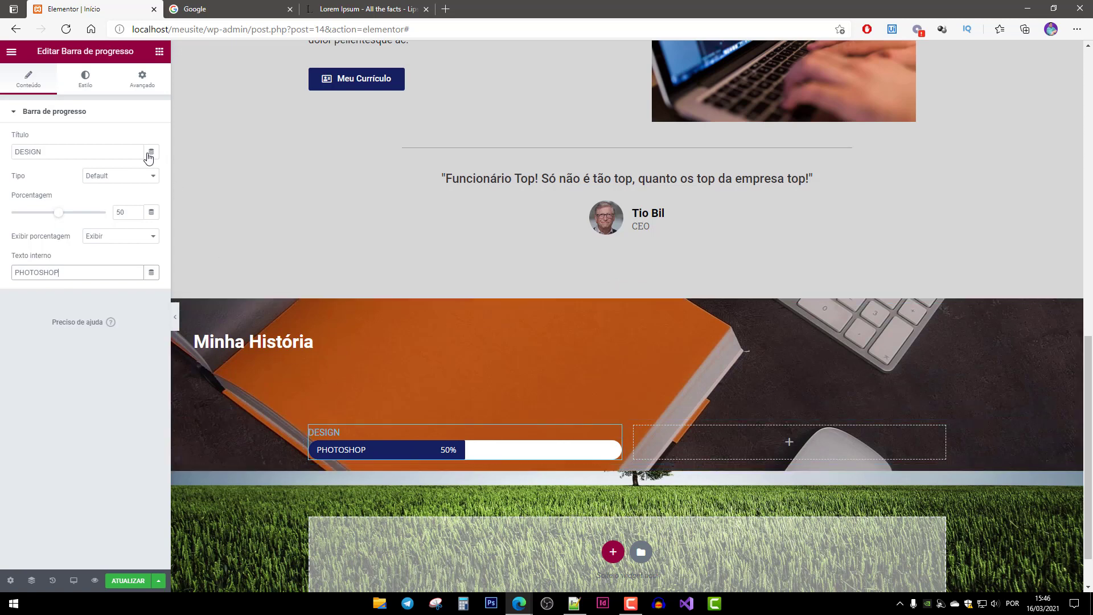
left_click(133, 213)
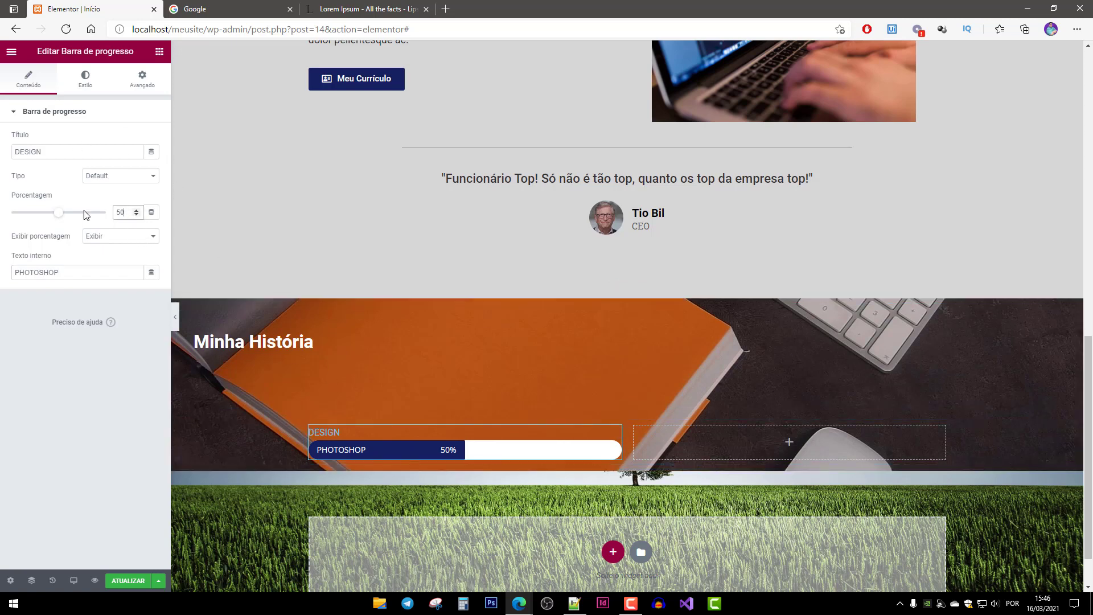
type("80")
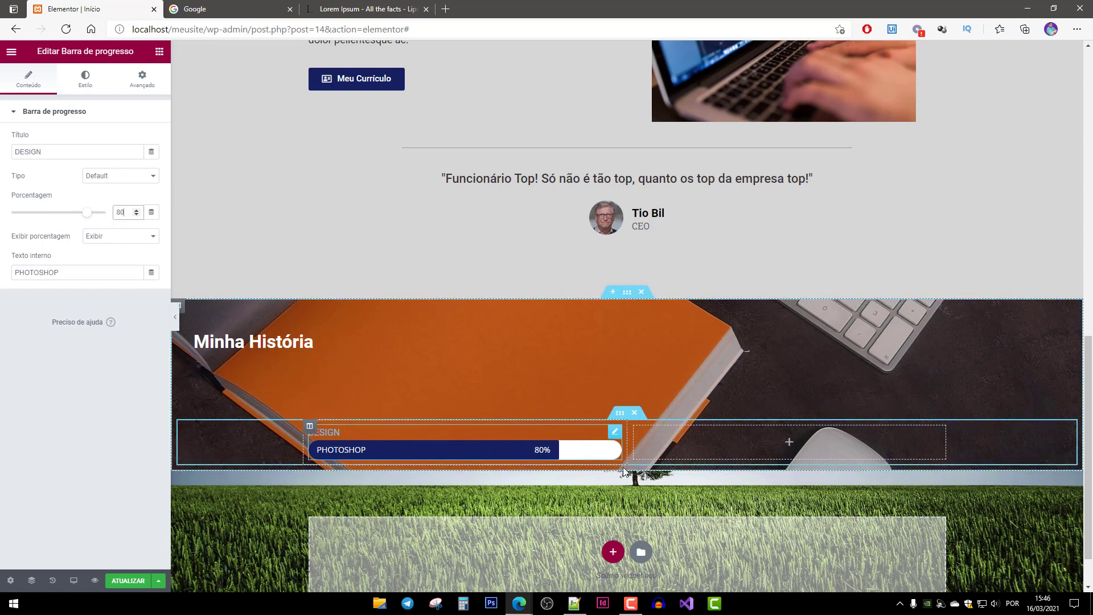
Make the DESIGN title text white (#FFFFFF).
left_click(86, 84)
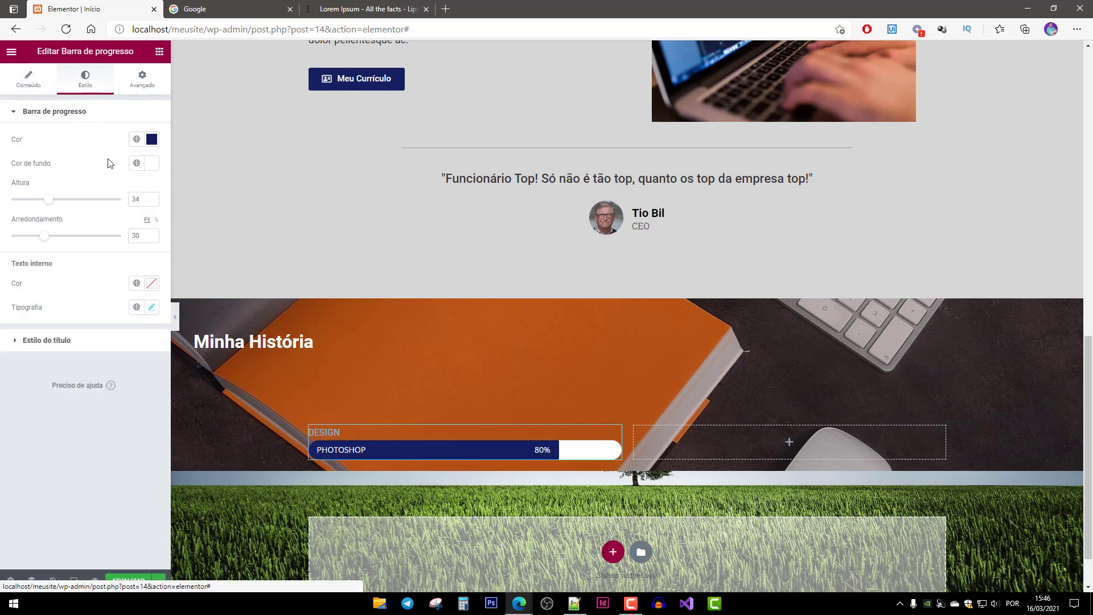
left_click(20, 341)
left_click(151, 168)
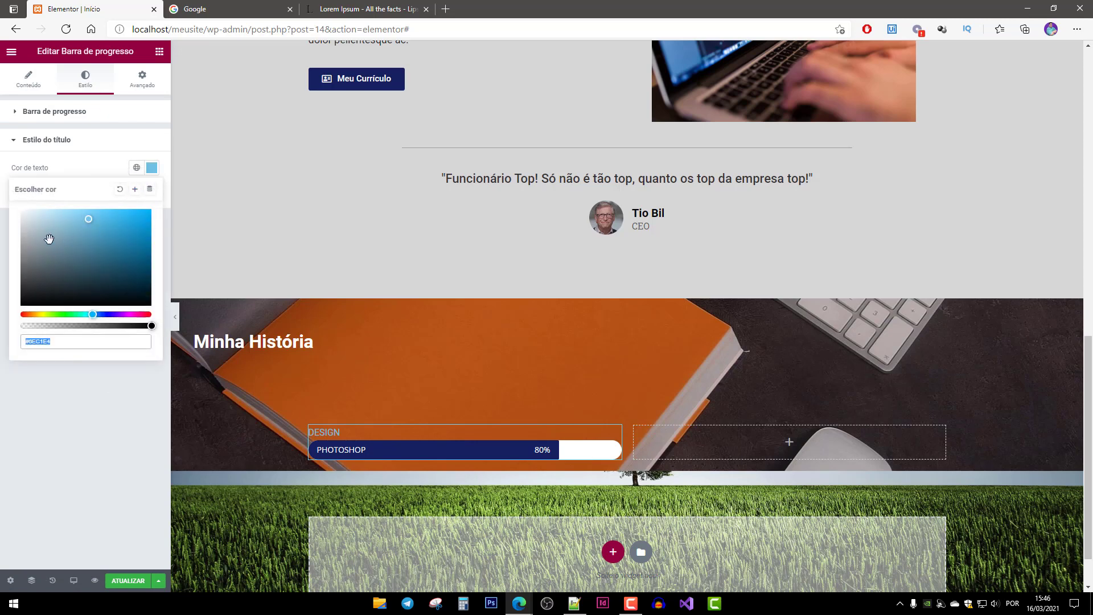
left_click_drag(49, 237, 21, 211)
left_click(112, 164)
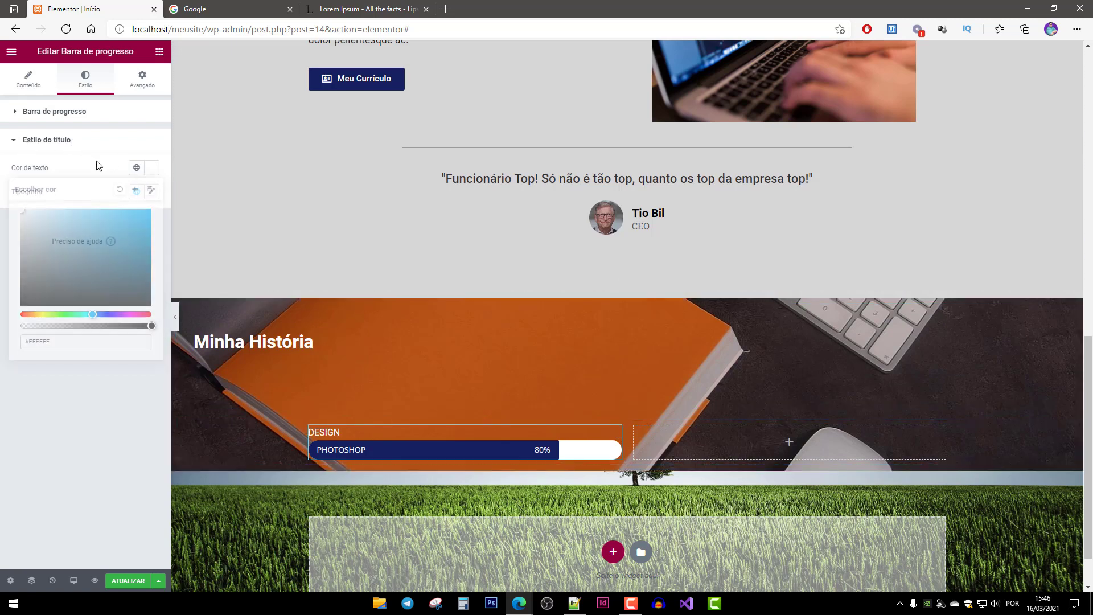
Set the DESIGN title to 20 px with its line height raised to 2 em.
left_click(152, 192)
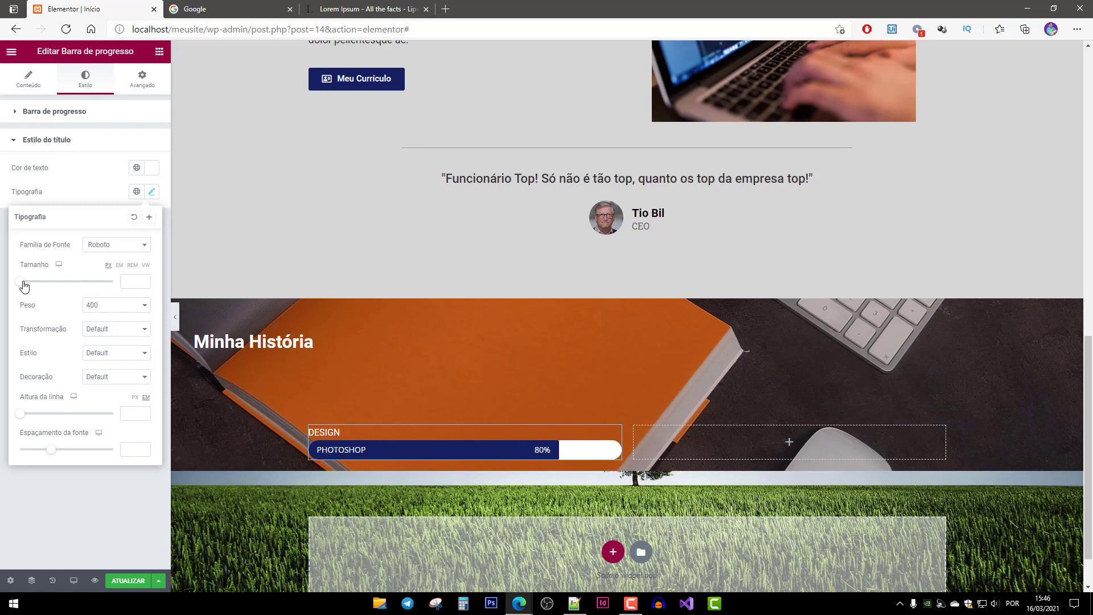
left_click_drag(23, 284, 35, 283)
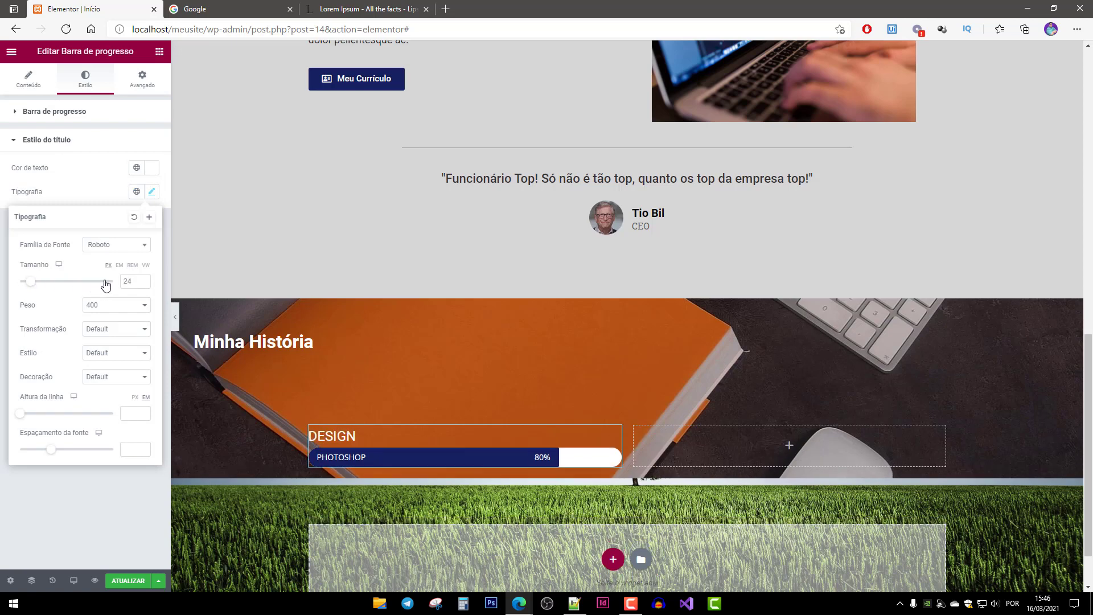
double_click(129, 280)
type("1")
type("0")
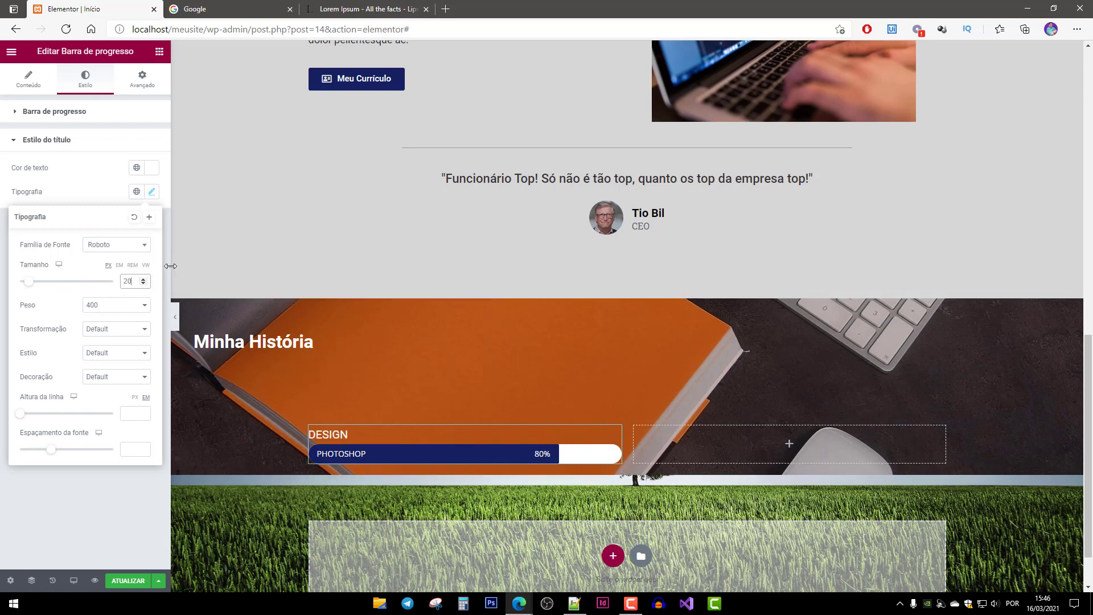
left_click(24, 414)
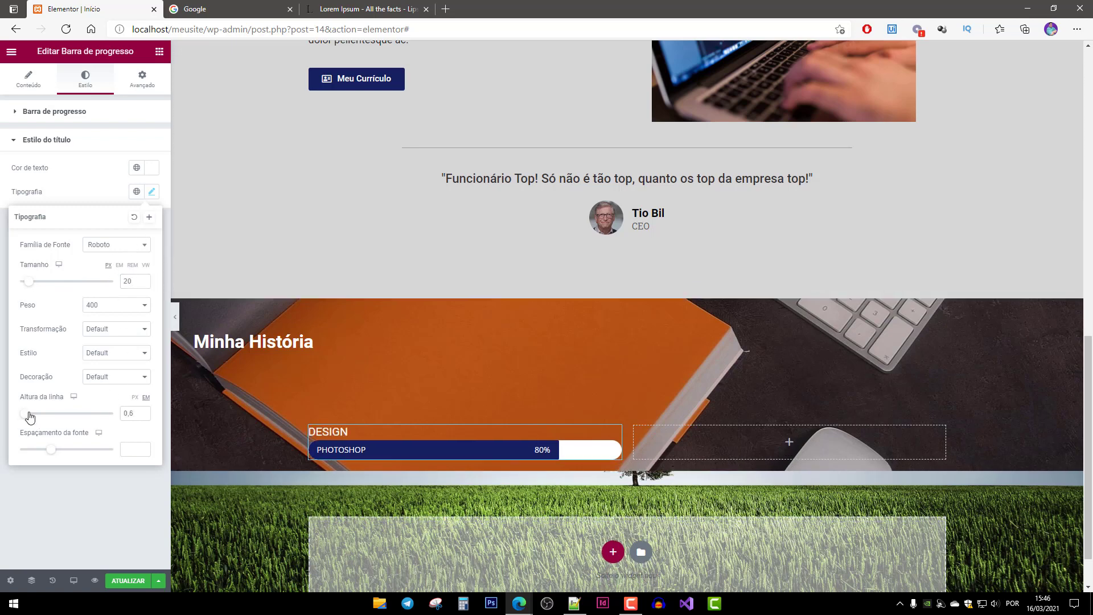
left_click_drag(17, 418, 51, 454)
mouse_move(32, 420)
left_mouse_down()
mouse_move(17, 419)
mouse_move(39, 419)
left_mouse_up()
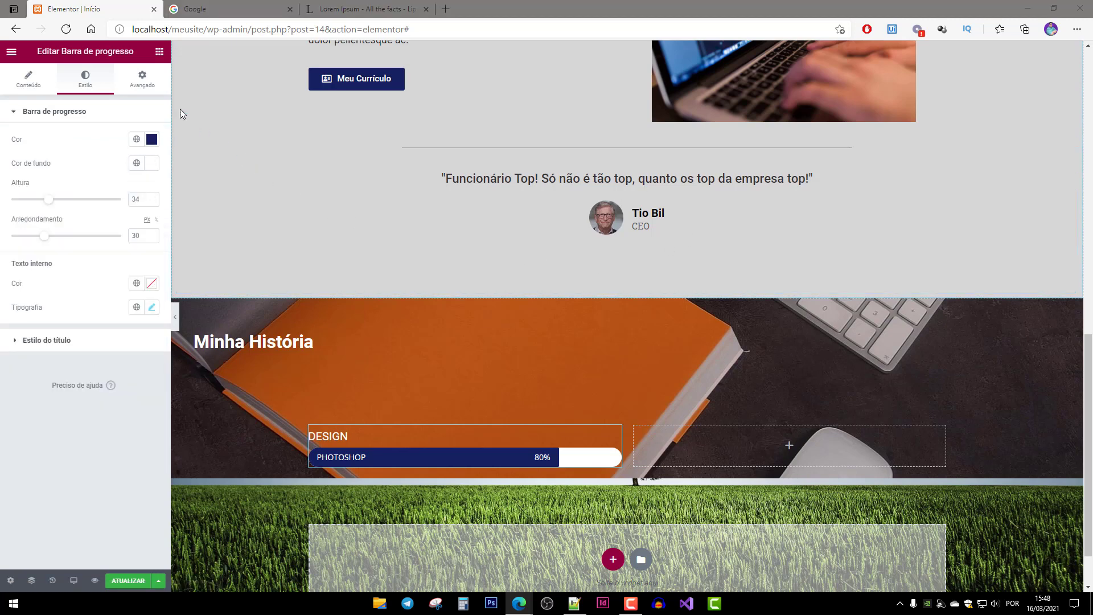
Set the skill bar's right and left margins to 30 px each.
left_click(141, 80)
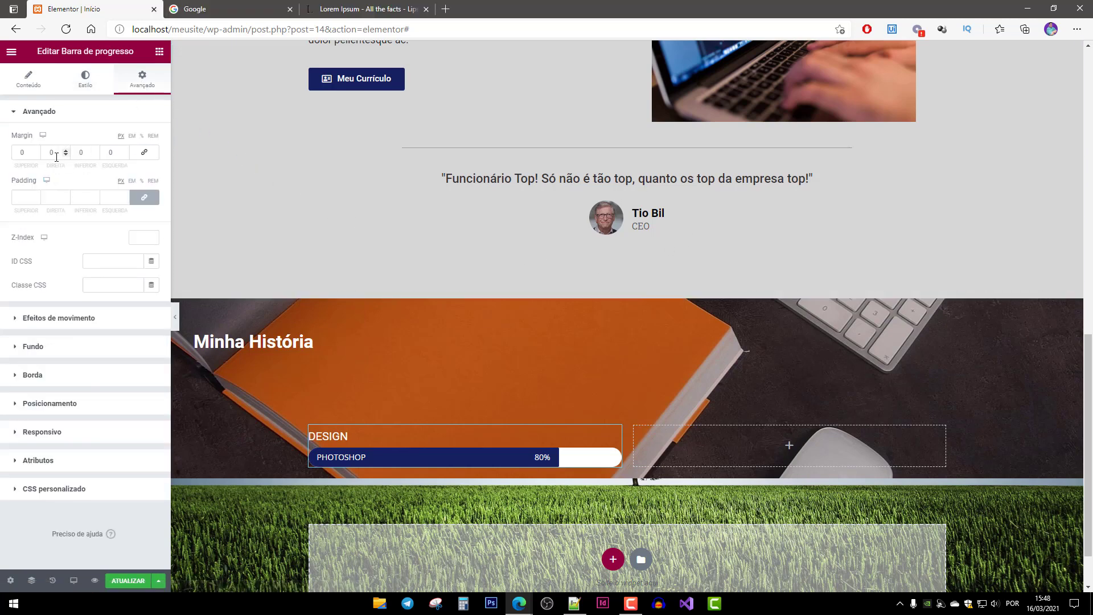
left_click_drag(58, 152, 43, 153)
type("30")
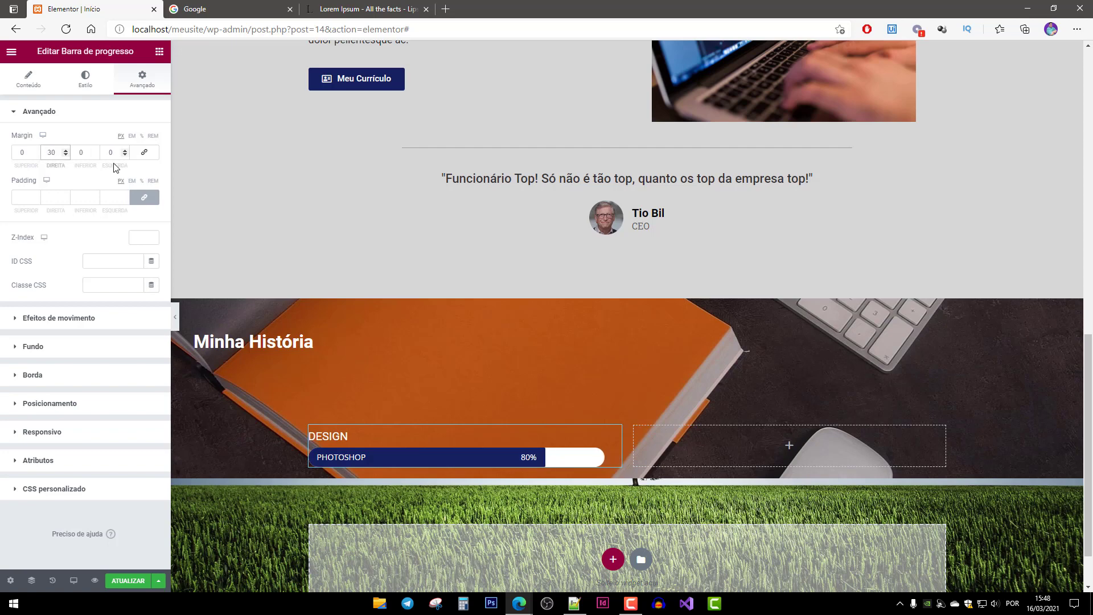
left_click_drag(111, 154, 98, 155)
type("30")
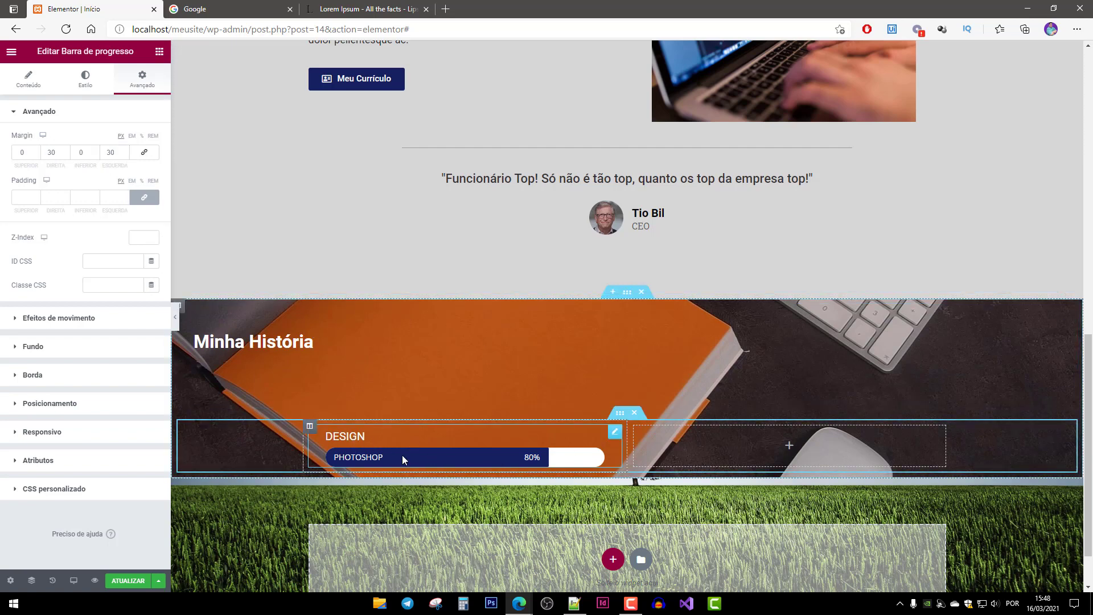
left_click(86, 84)
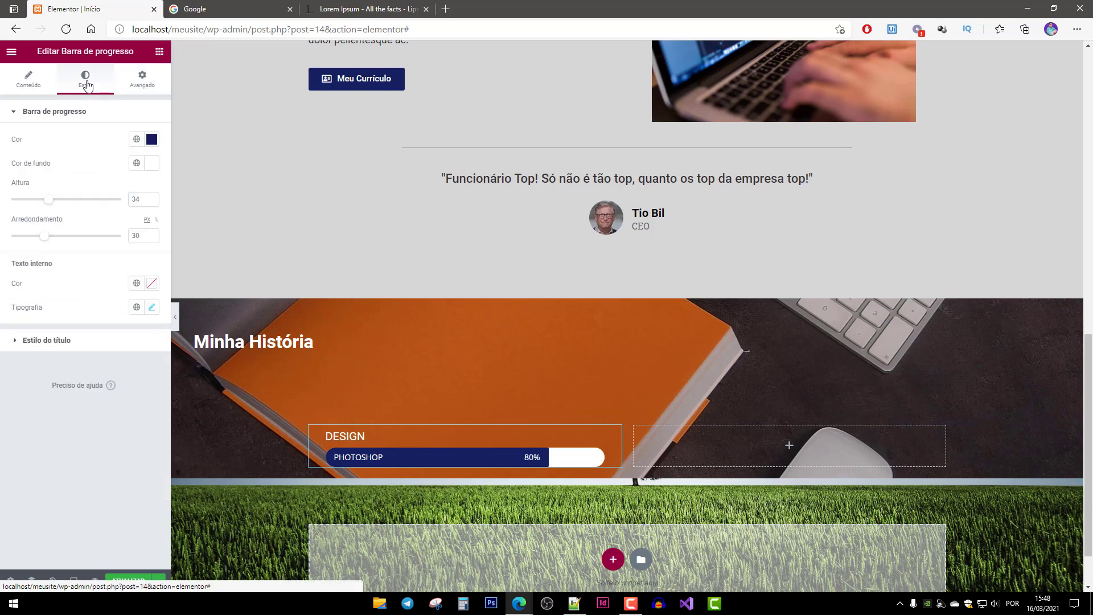
Increase the DESIGN title's line height from 2 to 3 em.
left_click(50, 342)
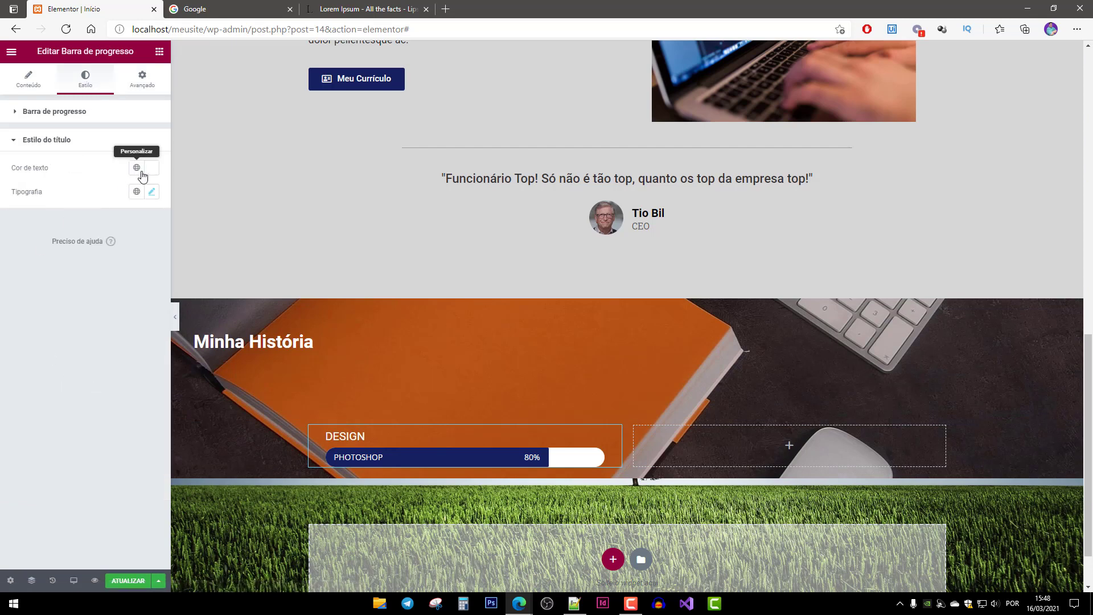
left_click(151, 193)
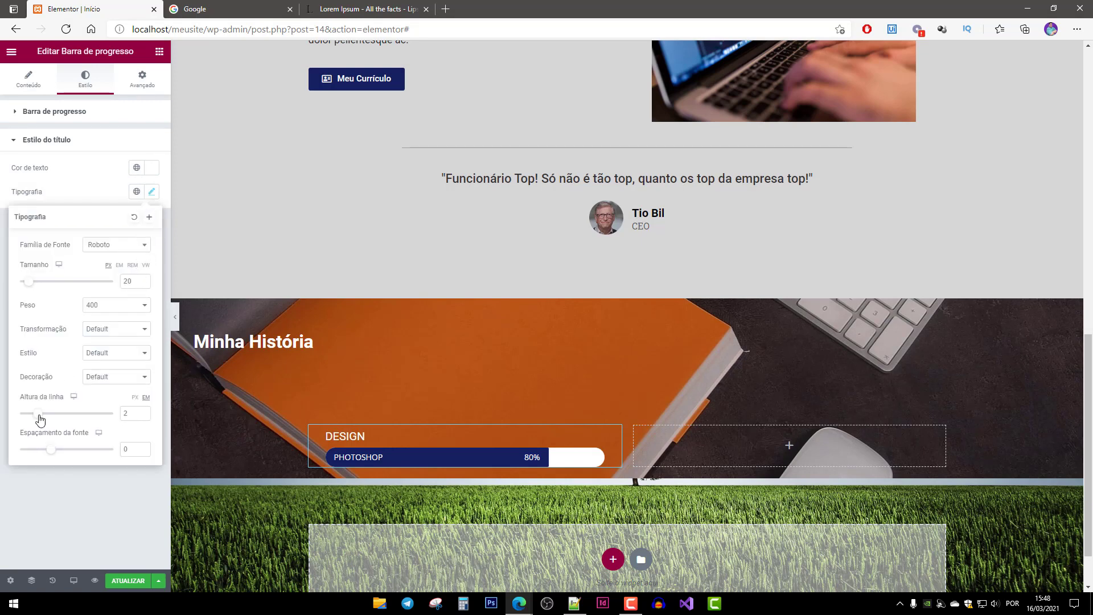
left_click_drag(39, 420, 49, 421)
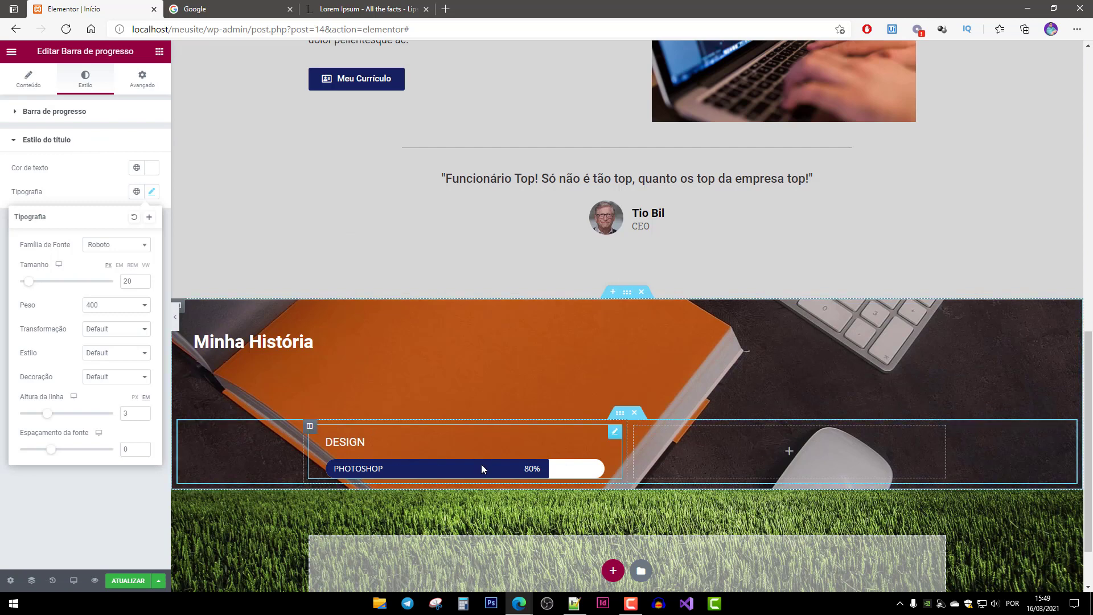
Set the DESIGN bar's entrance animation to Bounce In Left.
left_click(137, 87)
left_click(96, 81)
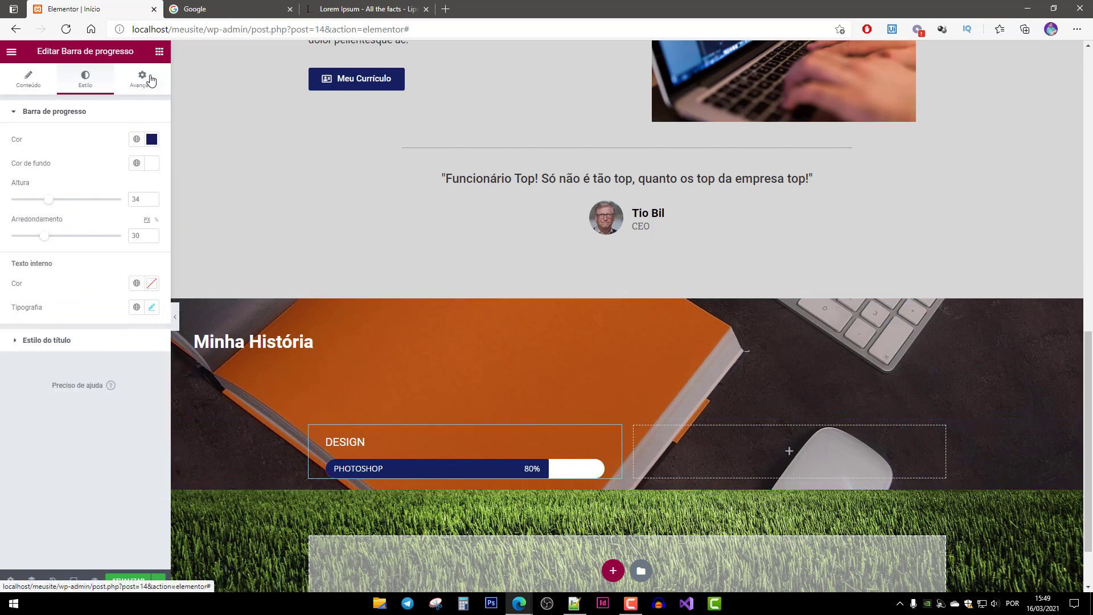
left_click(151, 81)
left_click(63, 318)
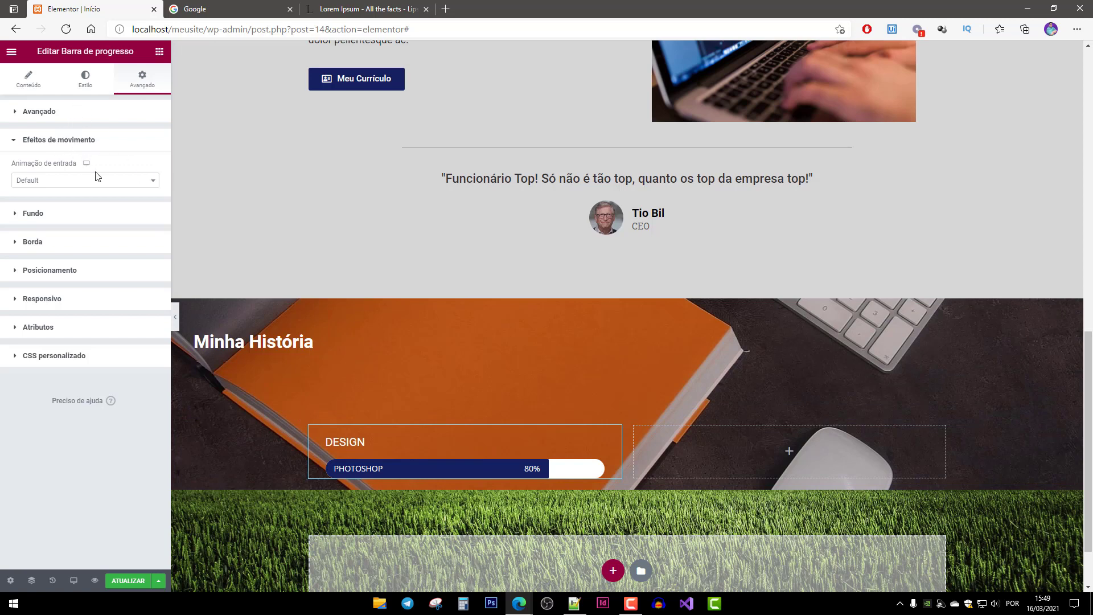
left_click(114, 181)
scroll(125, 256, "down", 3)
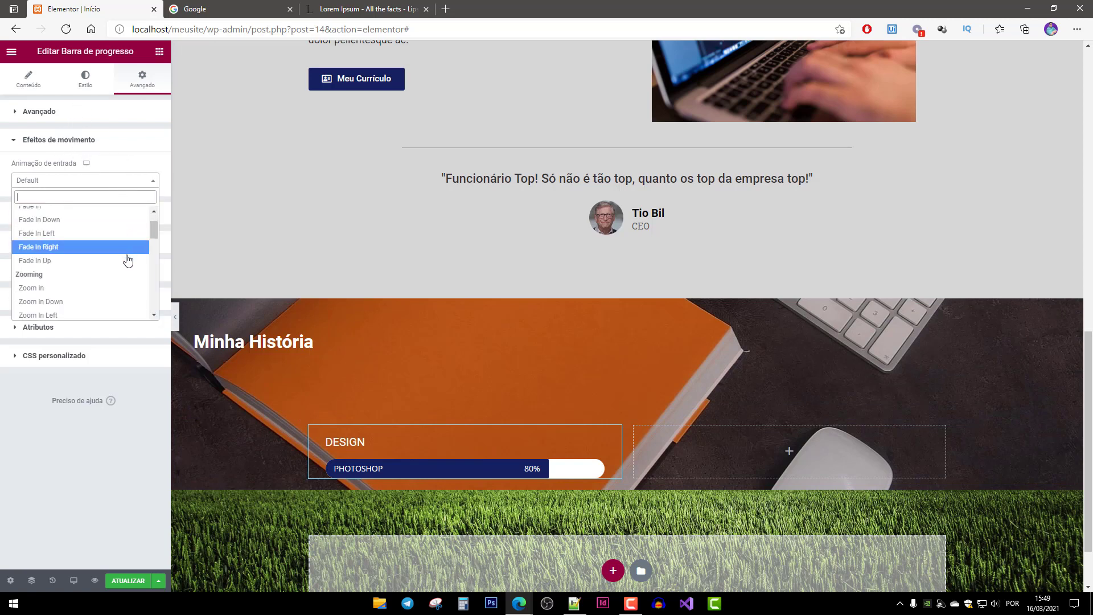
scroll(124, 274, "down", 1)
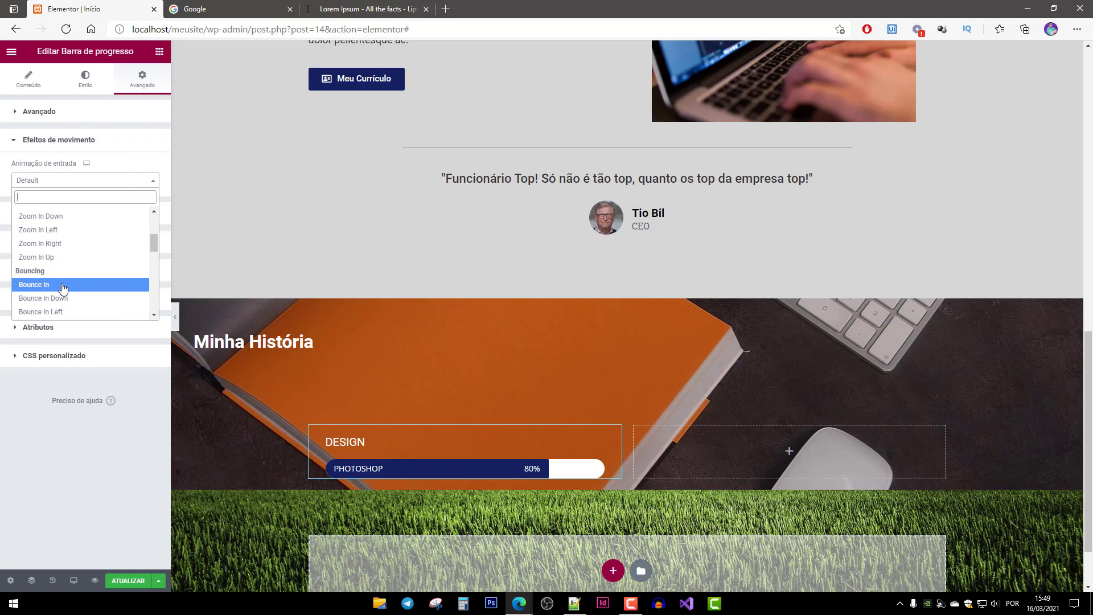
left_click(62, 311)
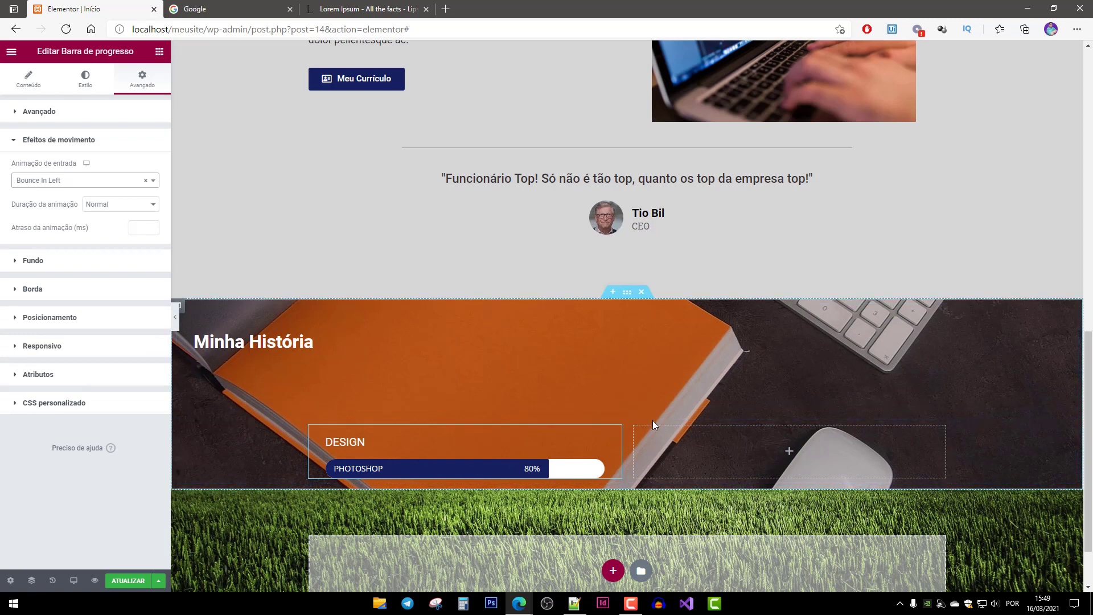
Duplicate the DESIGN skill bar and move the copy into the empty right column.
right_click(348, 442)
left_click(393, 444)
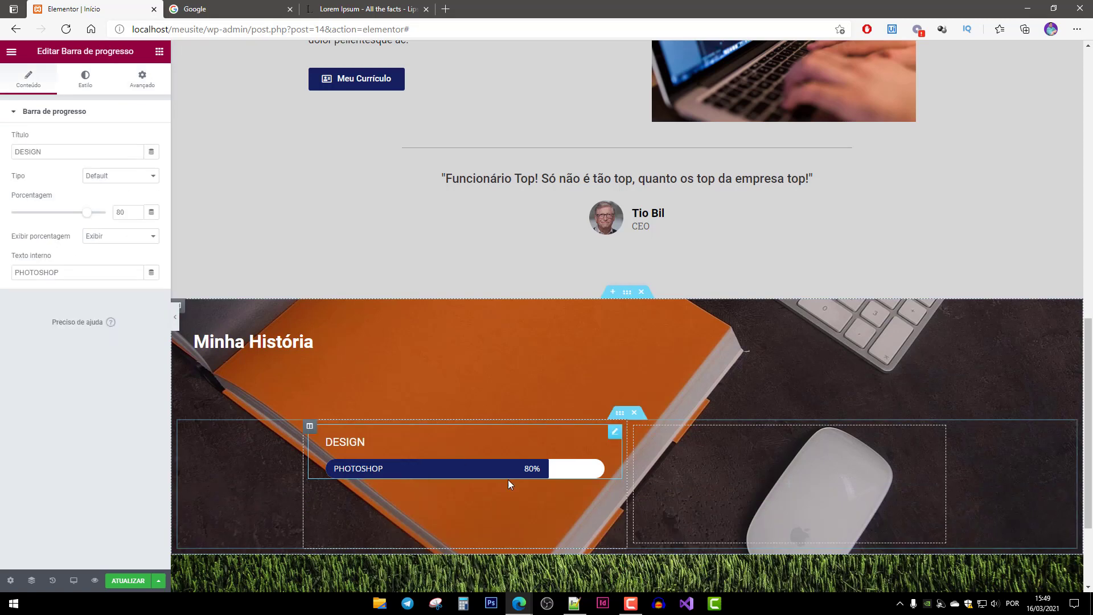
left_click_drag(614, 499, 869, 453)
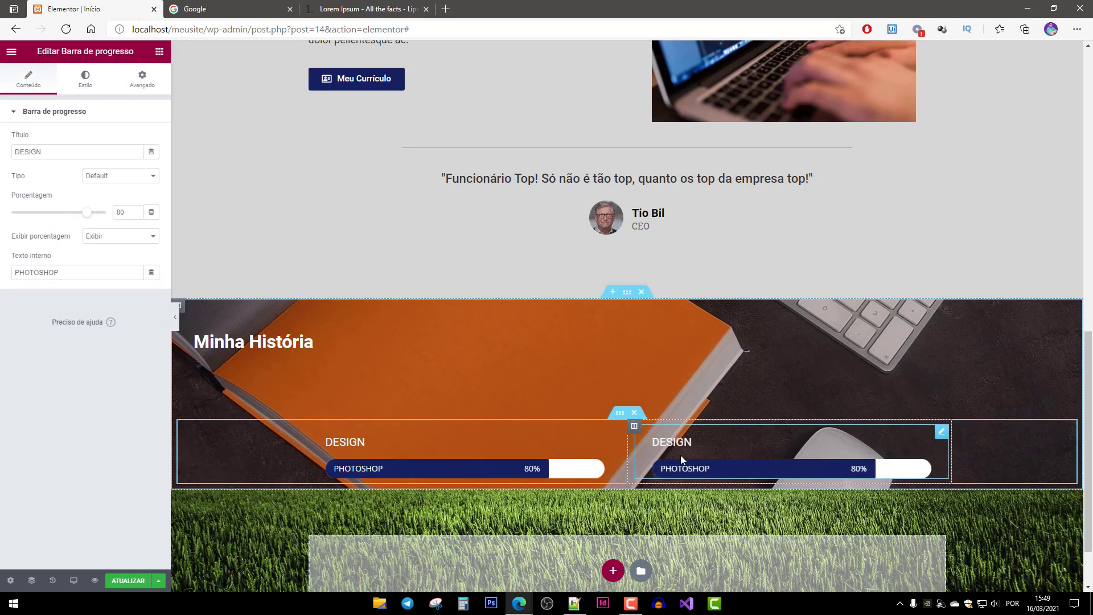
Retitle the copied bar PROGRAMAÇÃO.
double_click(671, 443)
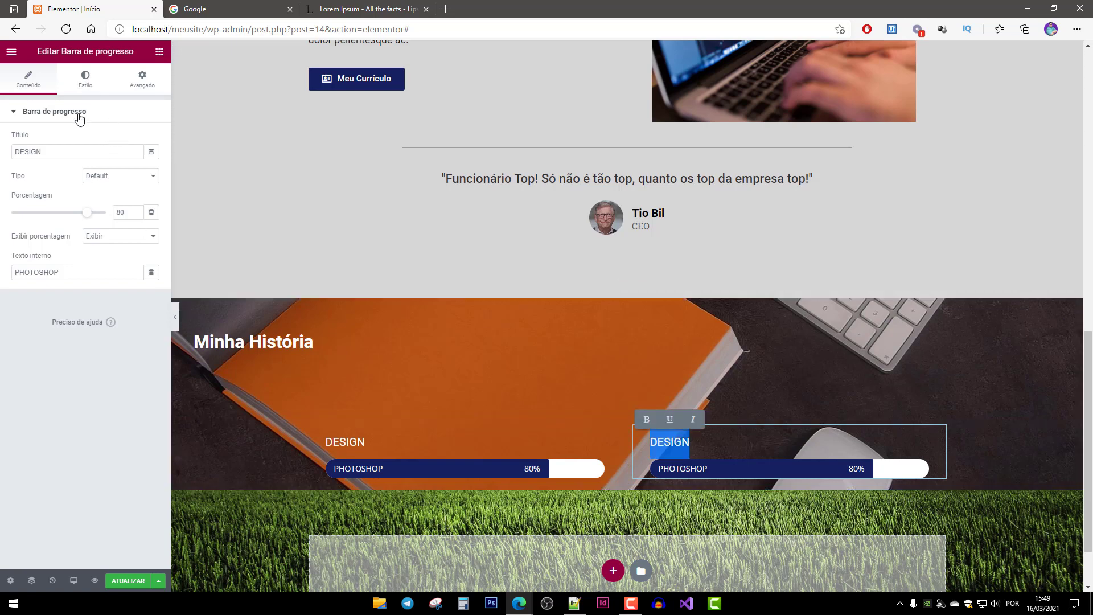
double_click(39, 152)
type("PROGRAM")
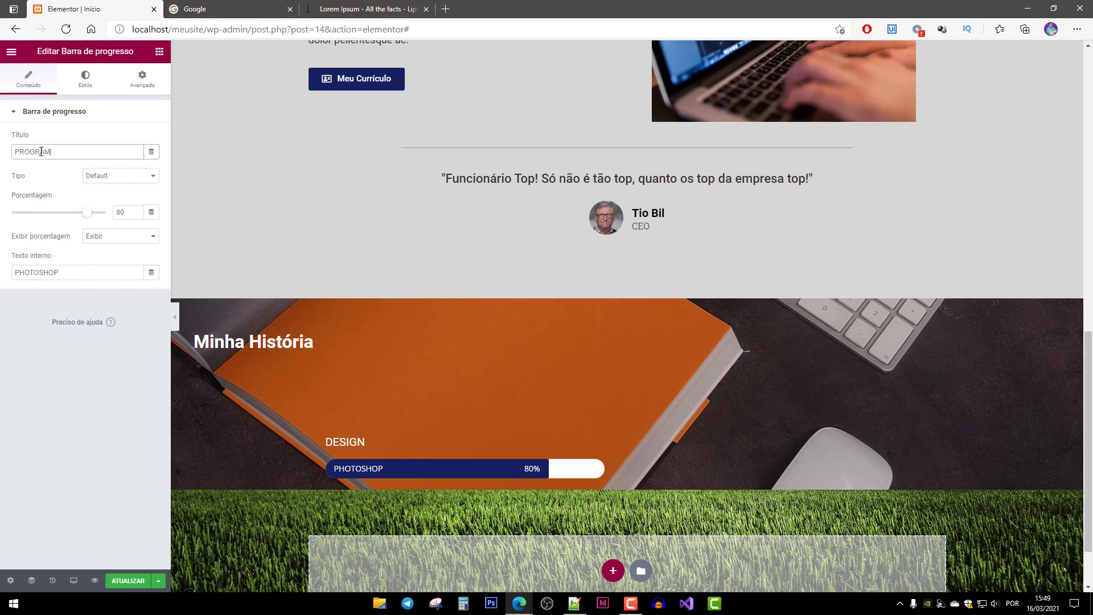
type("AÇÃO")
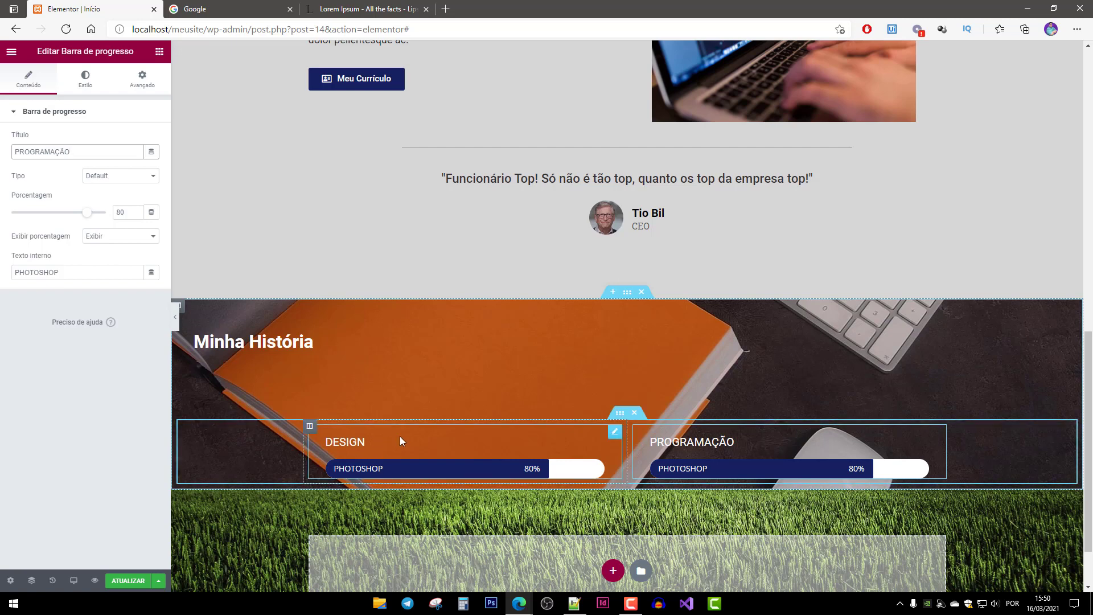
Duplicate the DESIGN bar and clear the copy's title.
right_click(349, 425)
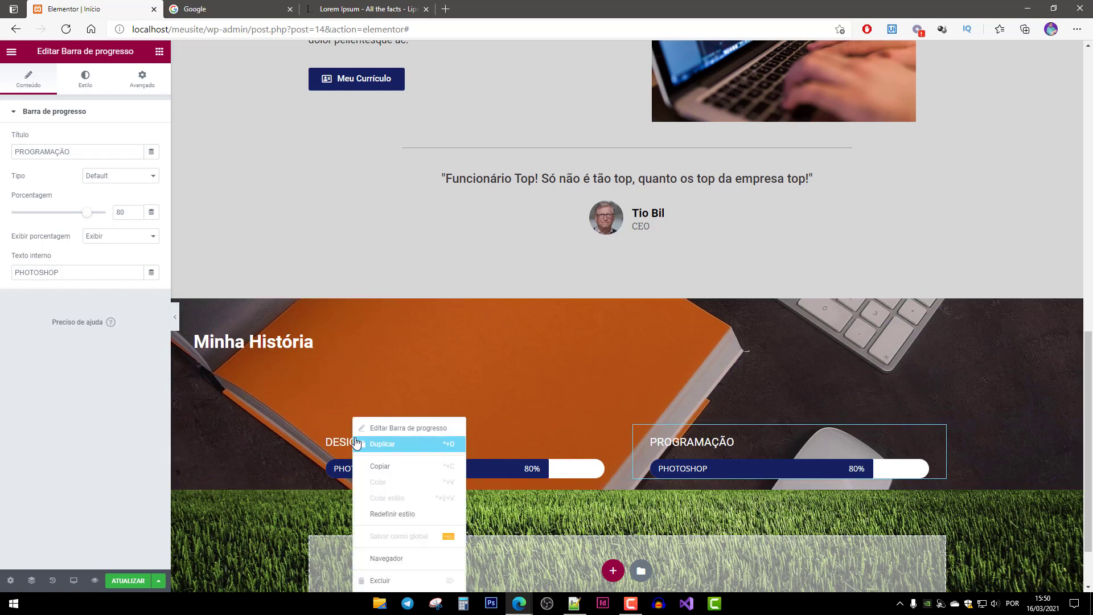
left_click(379, 445)
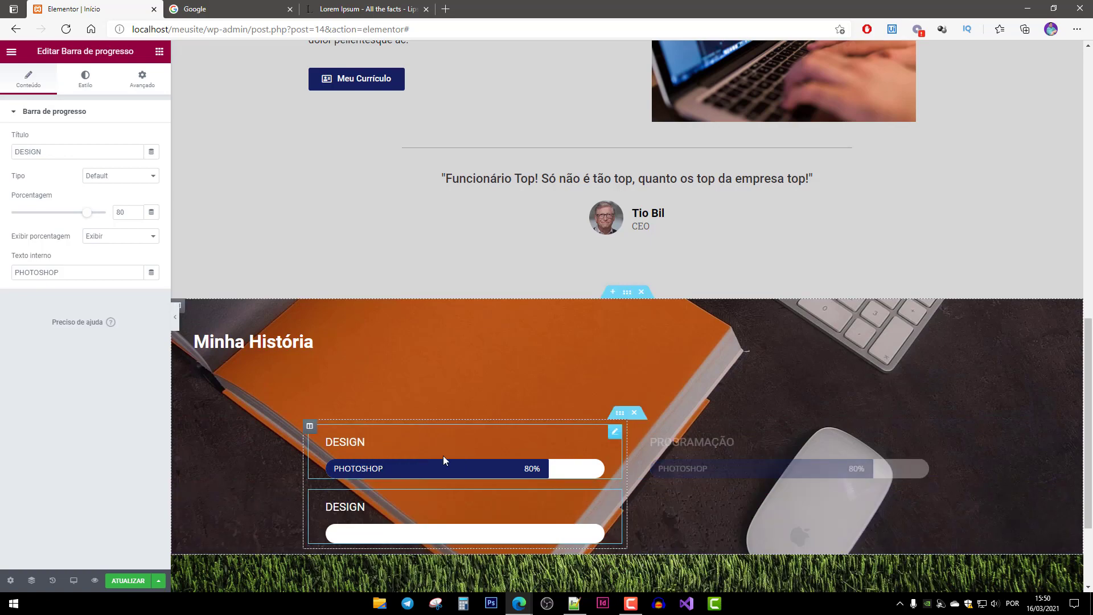
scroll(455, 473, "down", 1)
scroll(439, 477, "down", 1)
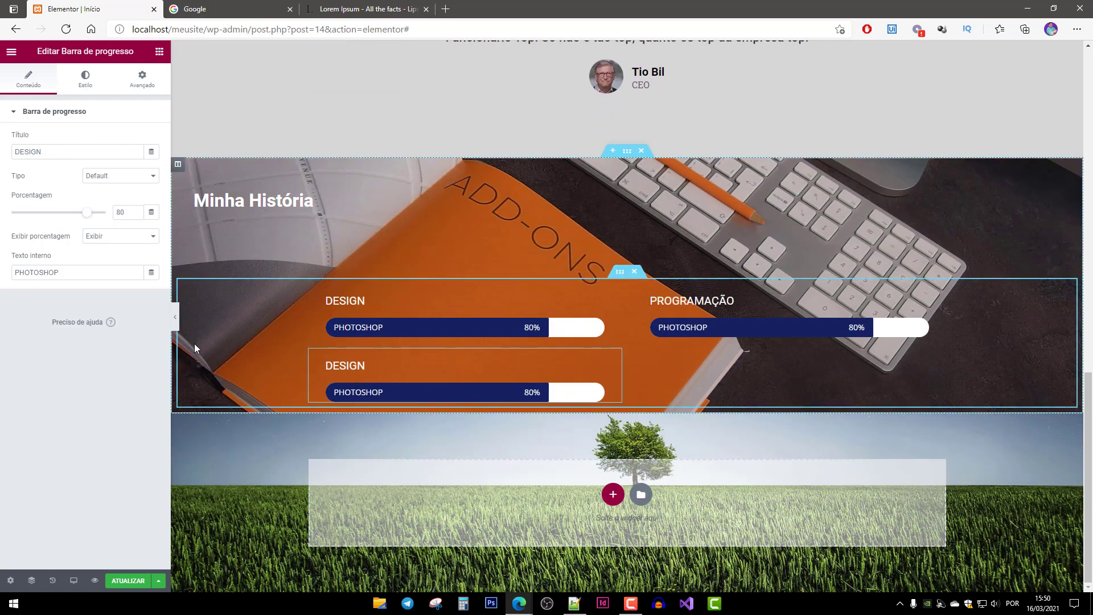
double_click(28, 151)
key("BackSpace")
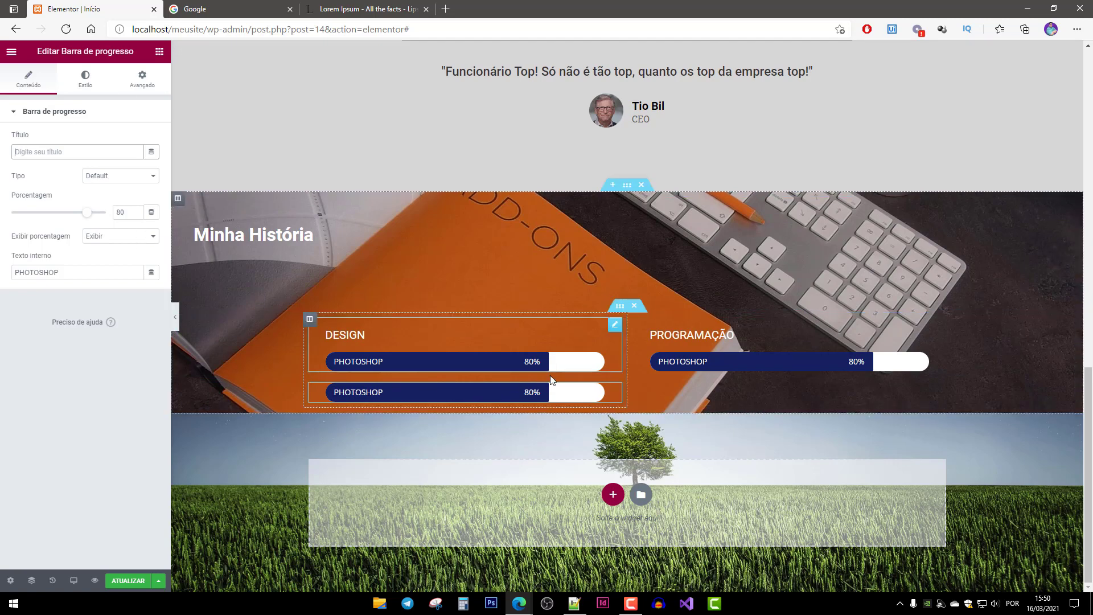
Give the untitled bar a top margin of 50.
left_click(387, 399)
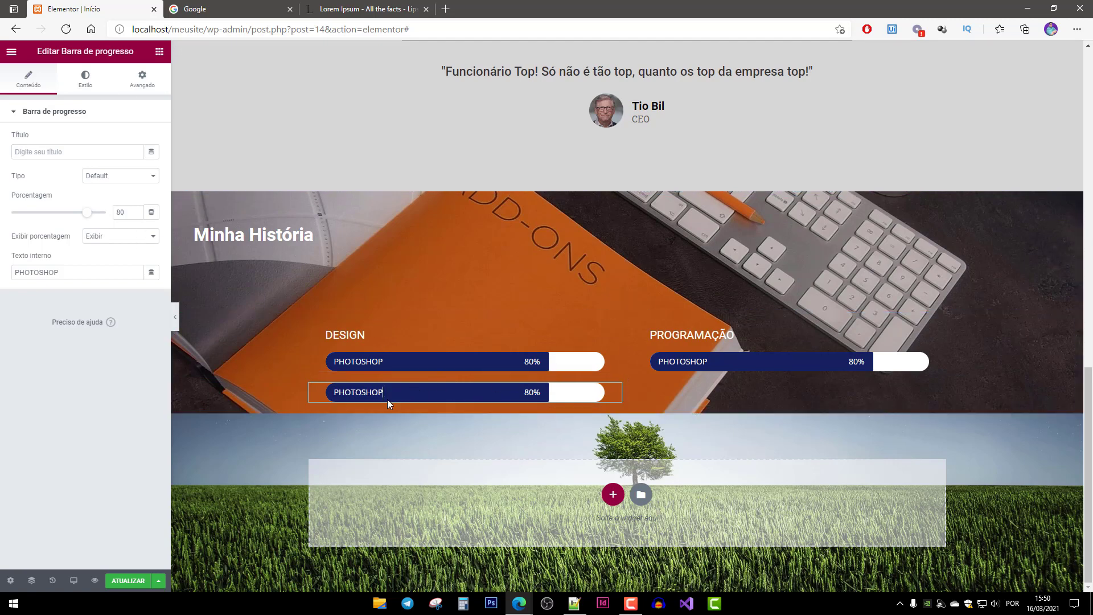
left_click(142, 79)
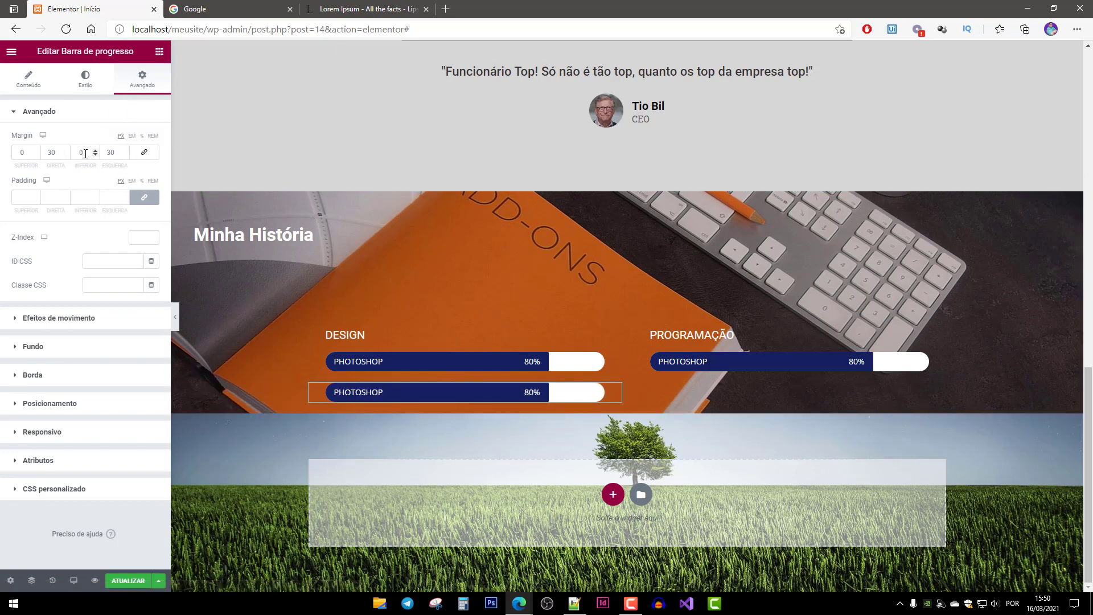
double_click(28, 152)
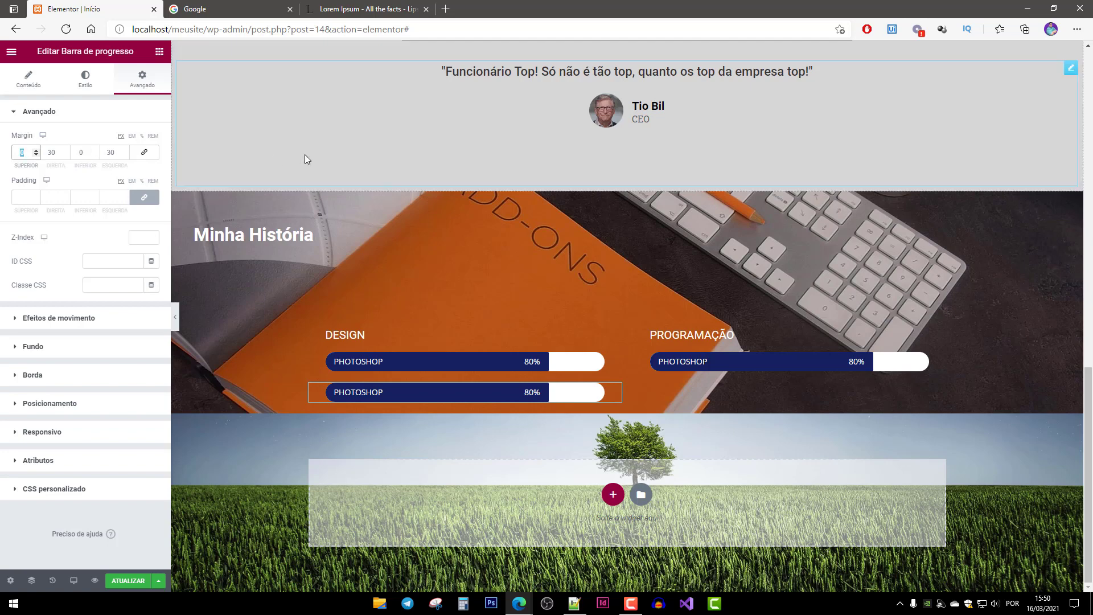
type("30")
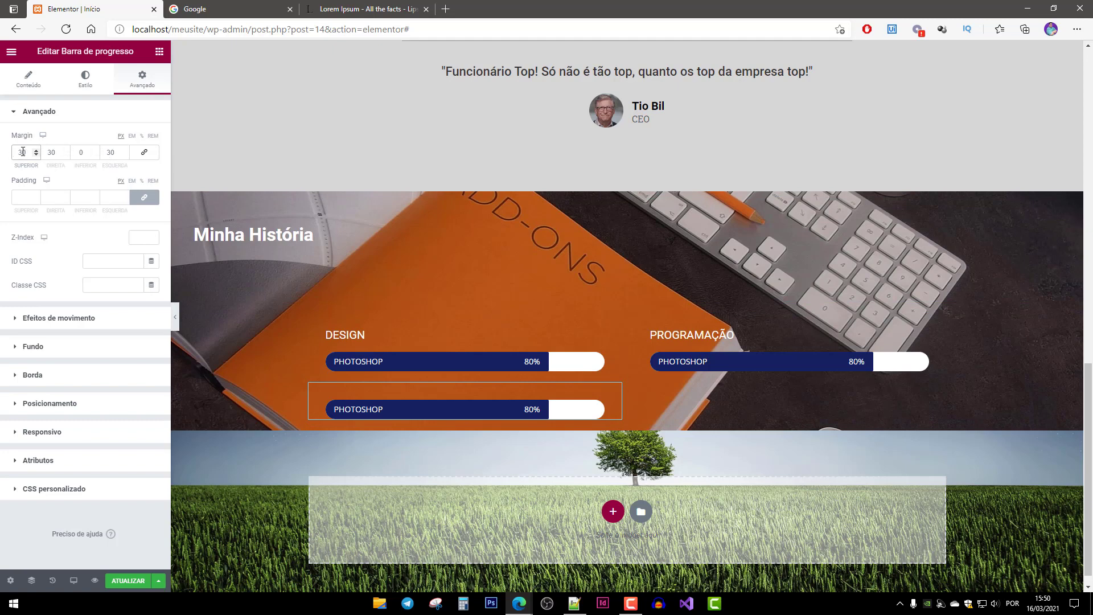
type("5")
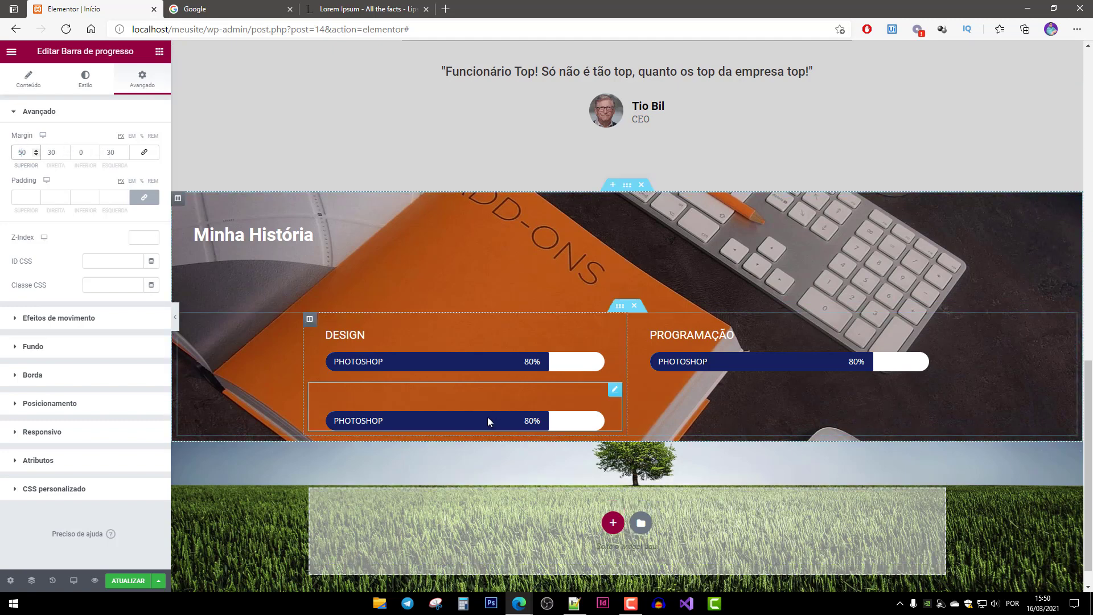
Duplicate the untitled bar and place the copy under PROGRAMAÇÃO.
right_click(464, 391)
left_click(512, 412)
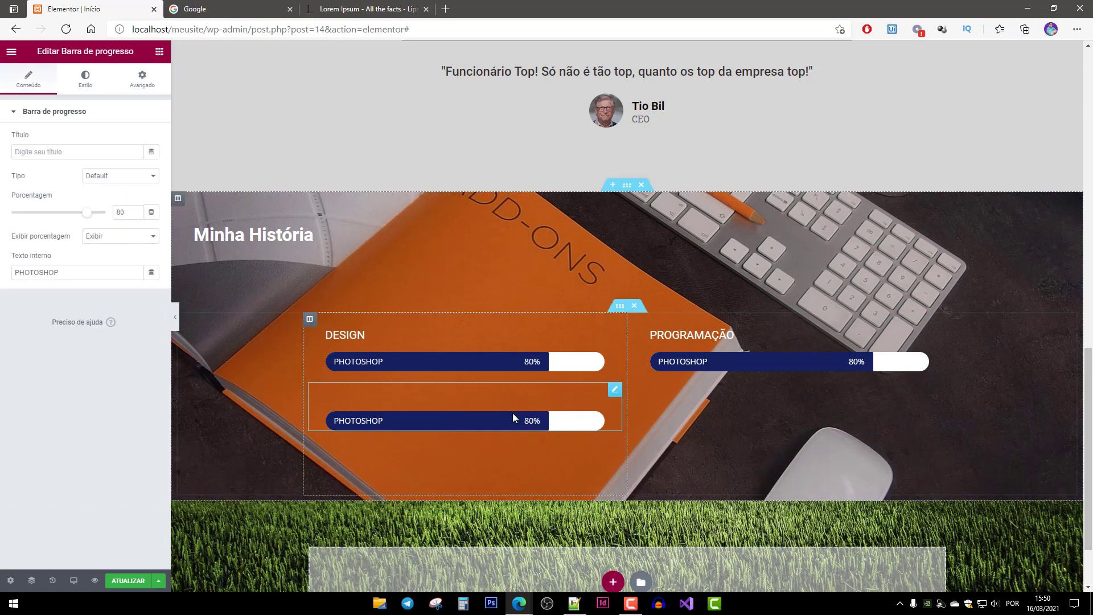
left_click_drag(385, 464, 856, 409)
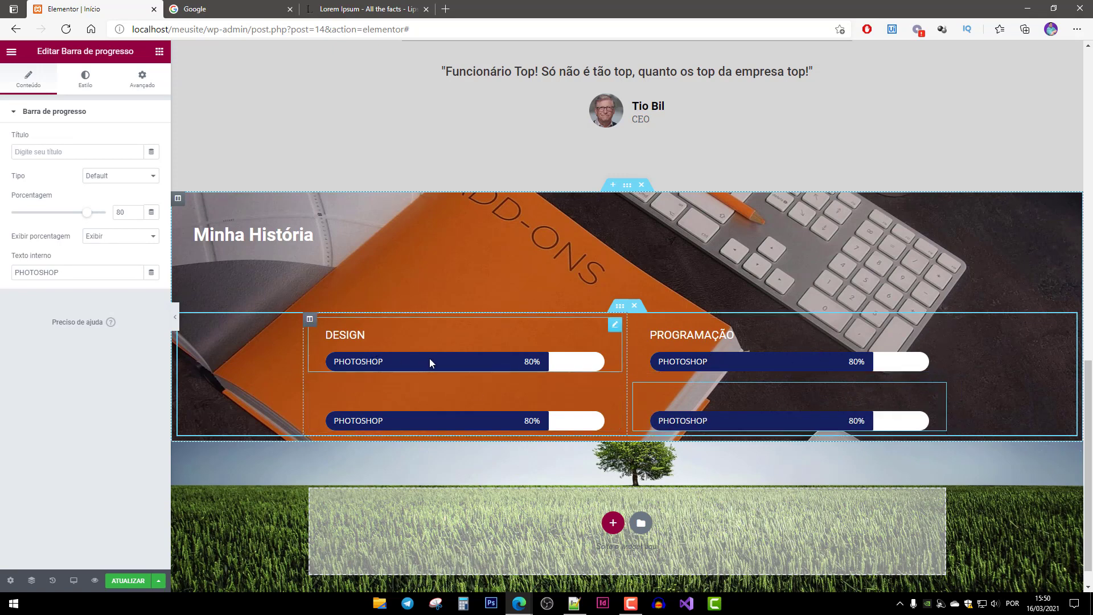
Change the second DESIGN-column bar's inner text to INDESIGN.
double_click(373, 422)
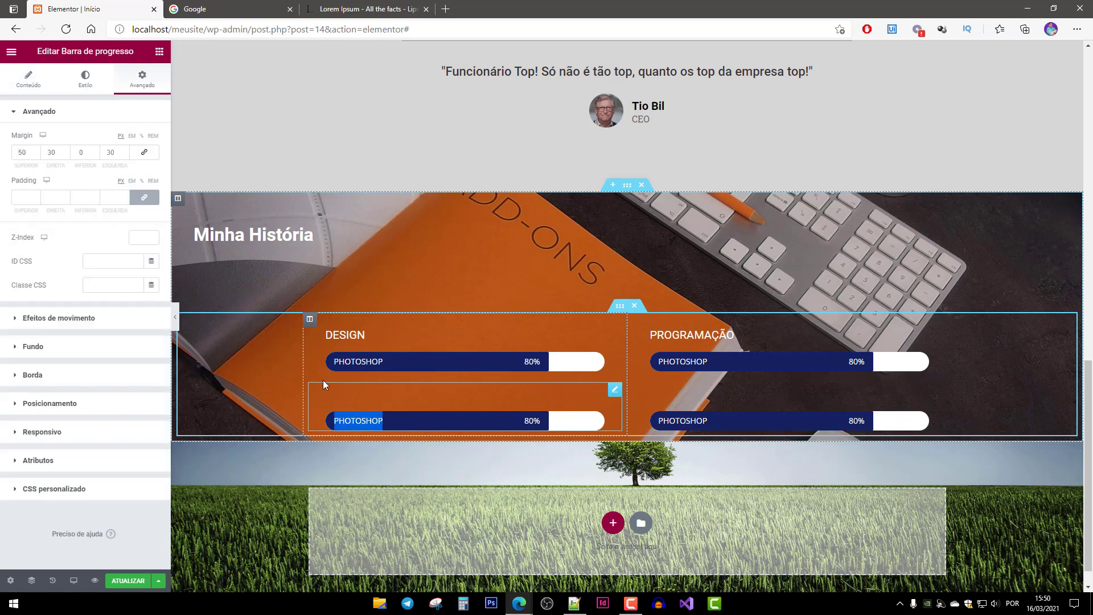
left_click(21, 80)
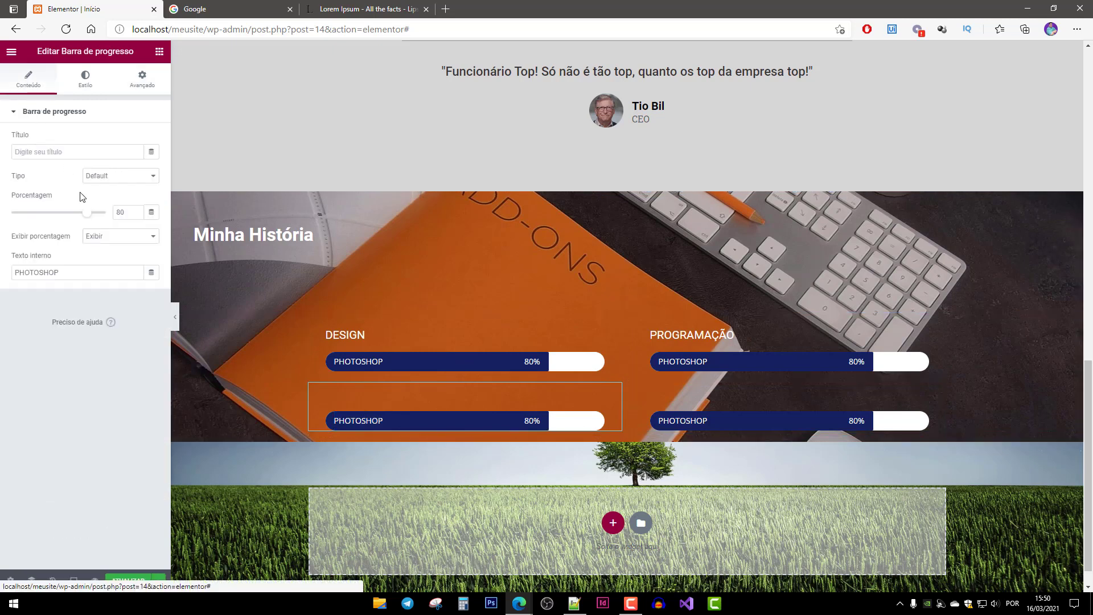
double_click(50, 271)
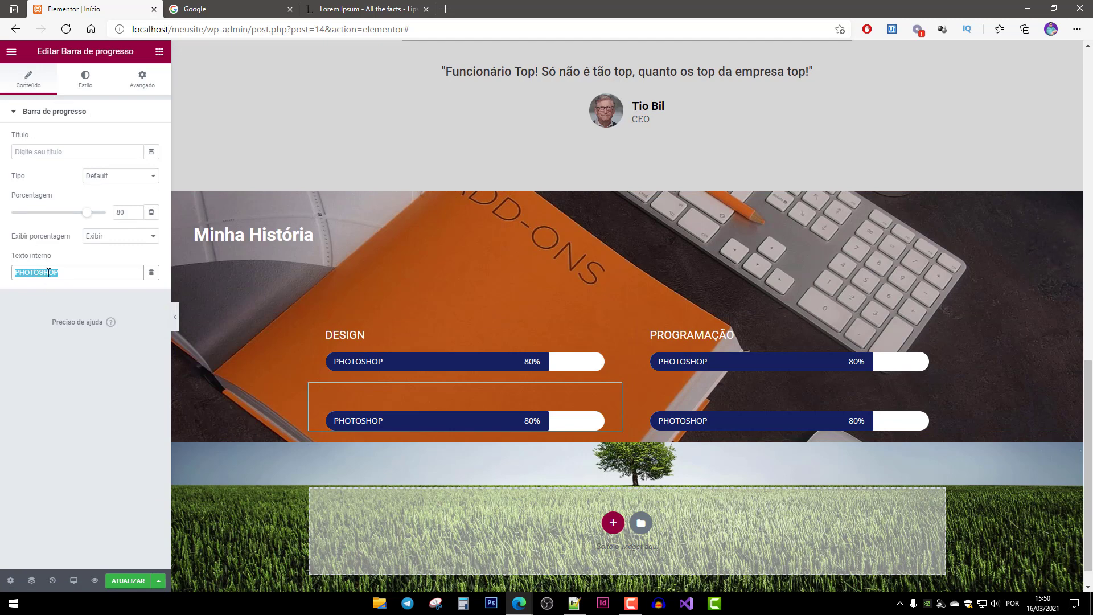
type("IN")
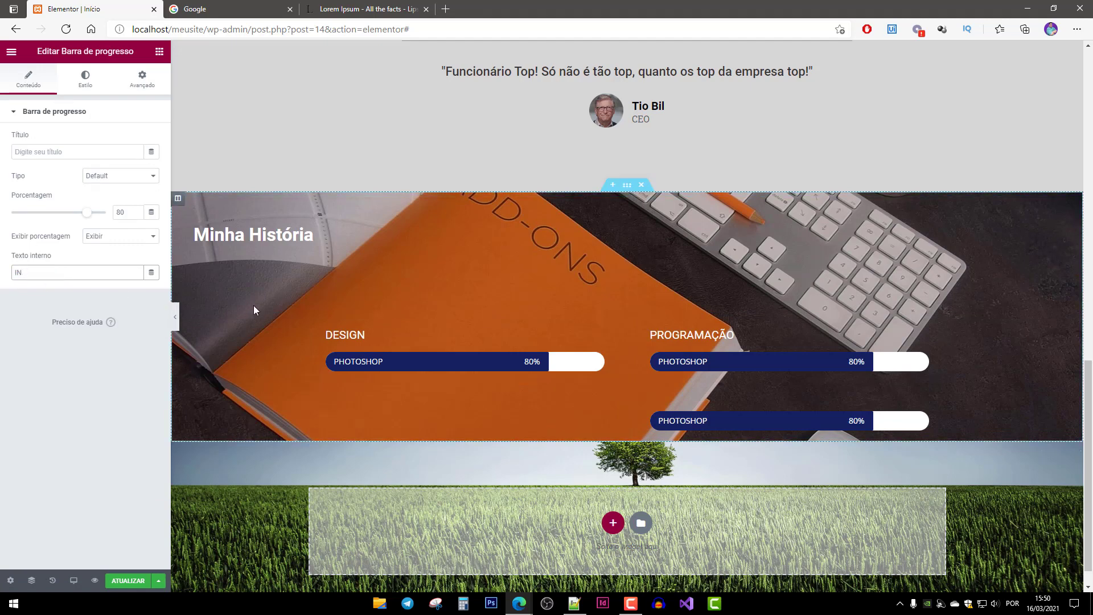
type("JDDESIGN")
double_click(127, 212)
Set INDESIGN to 85% and duplicate the bar twice.
type("85")
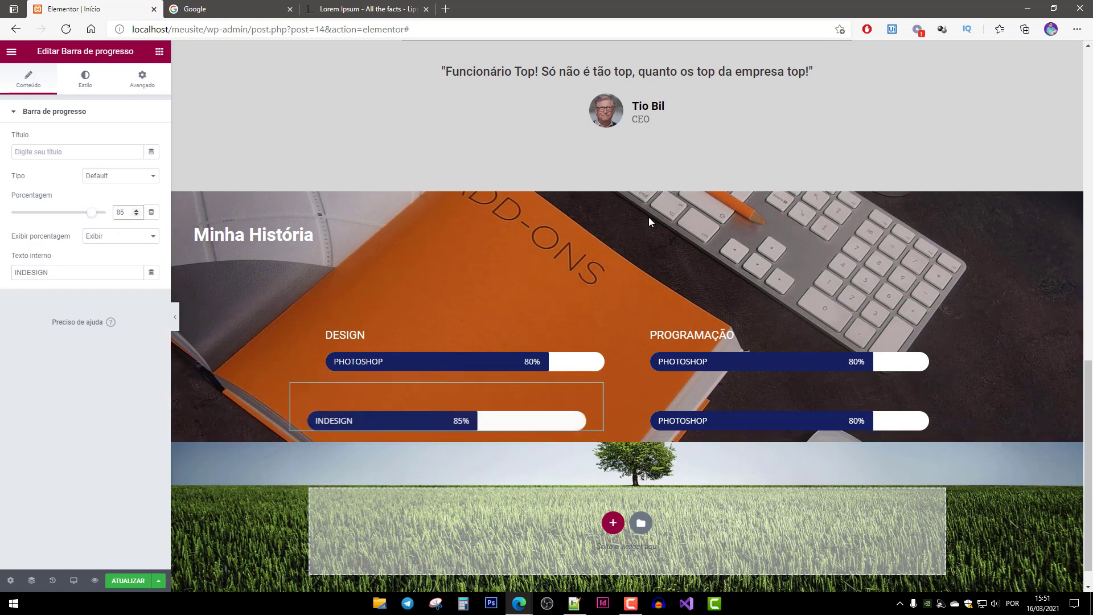
right_click(443, 410)
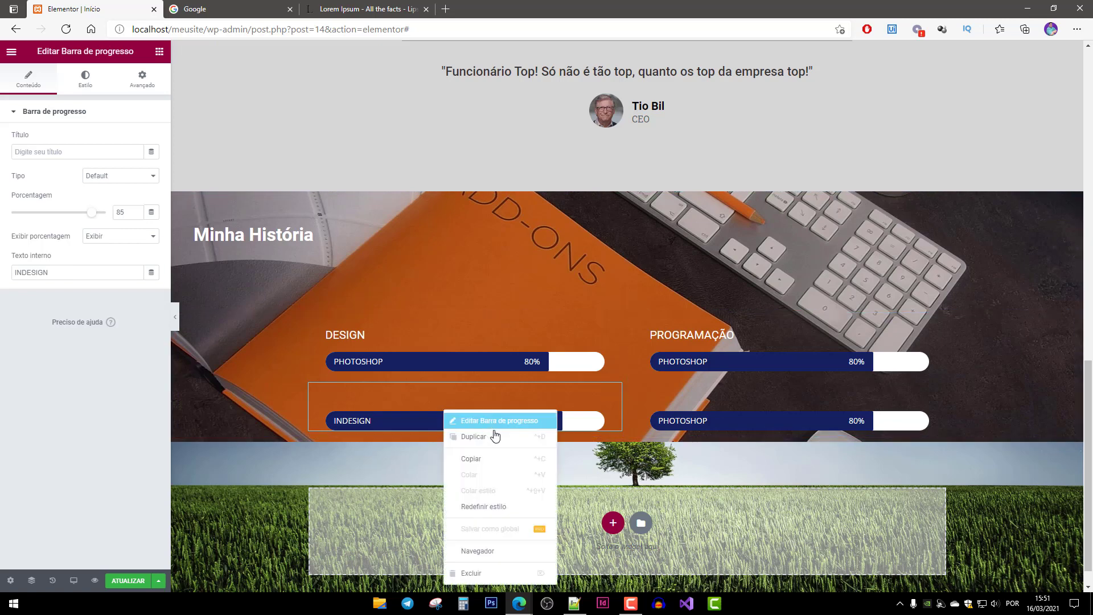
left_click(494, 441)
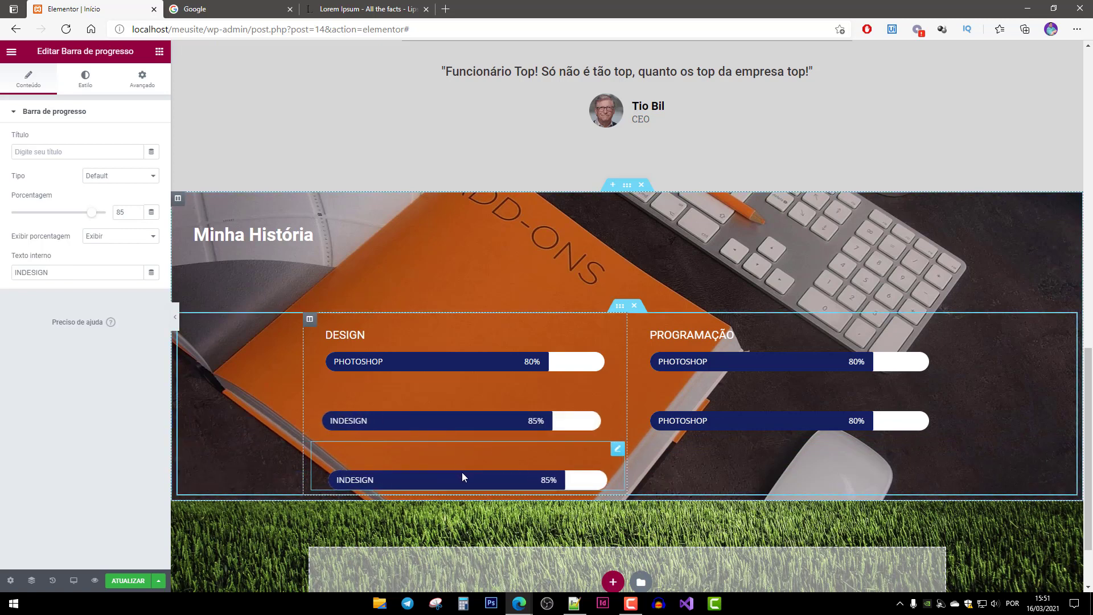
right_click(462, 473)
left_click(500, 452)
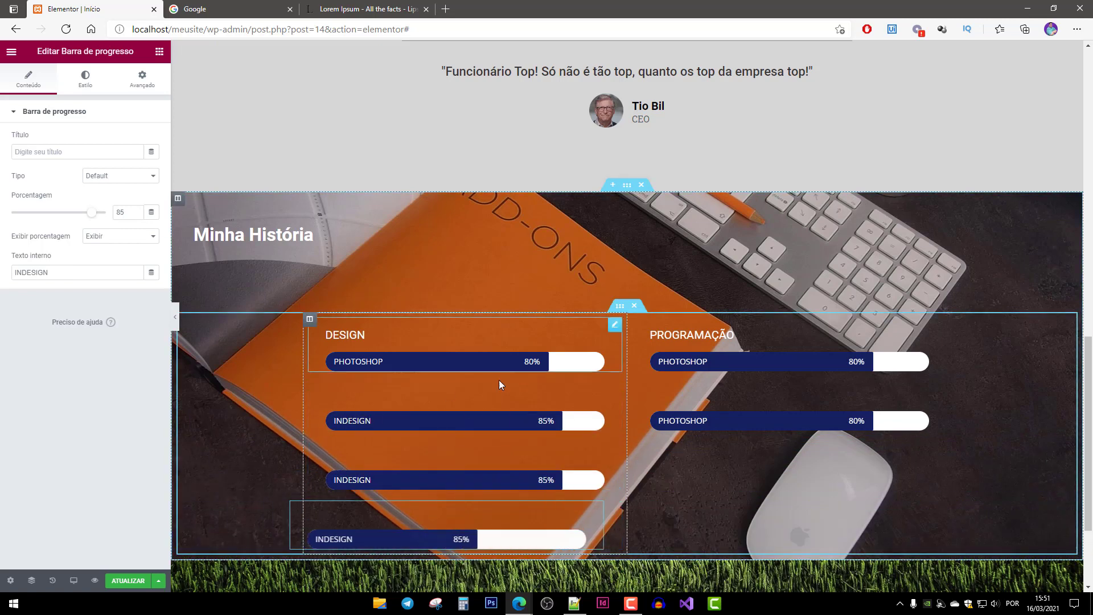
Turn the third DESIGN bar into LIGHTROOM at 75%.
scroll(446, 392, "down", 2)
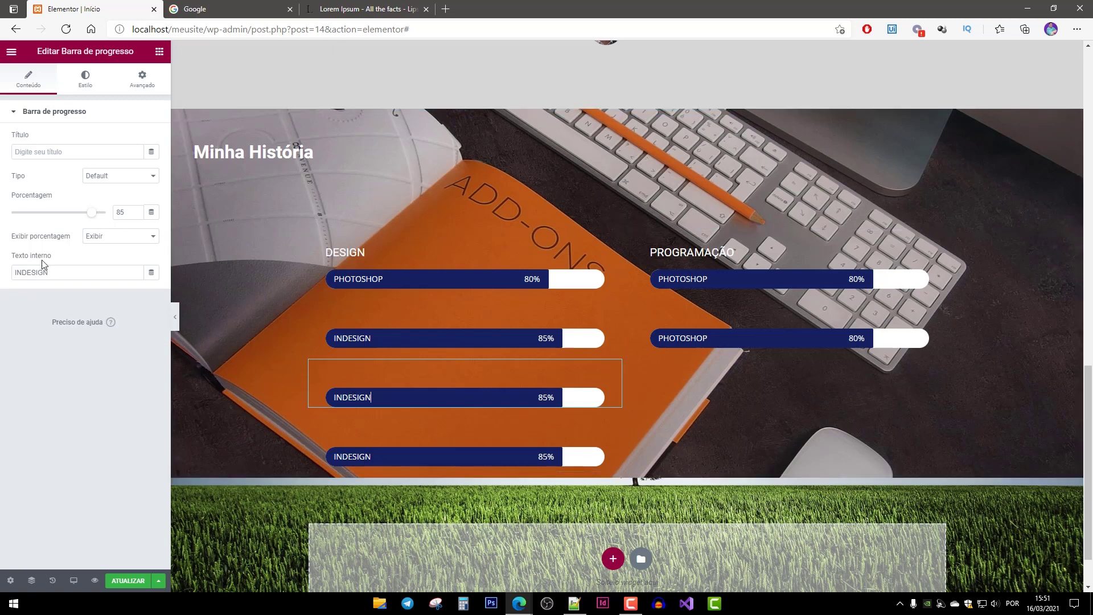
double_click(63, 273)
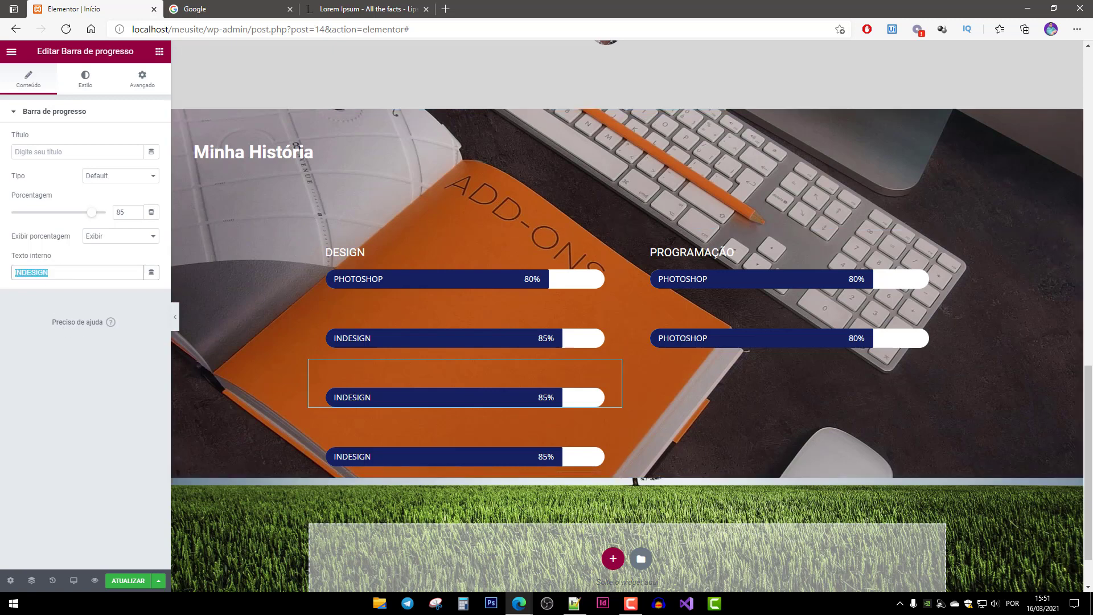
type("LIGHT")
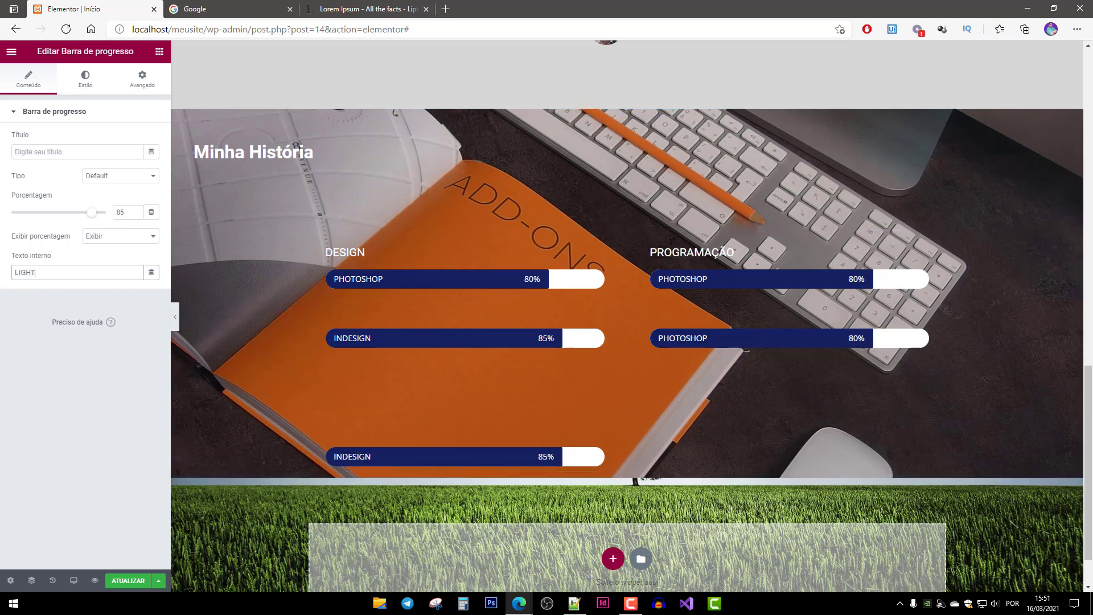
type("ROOM")
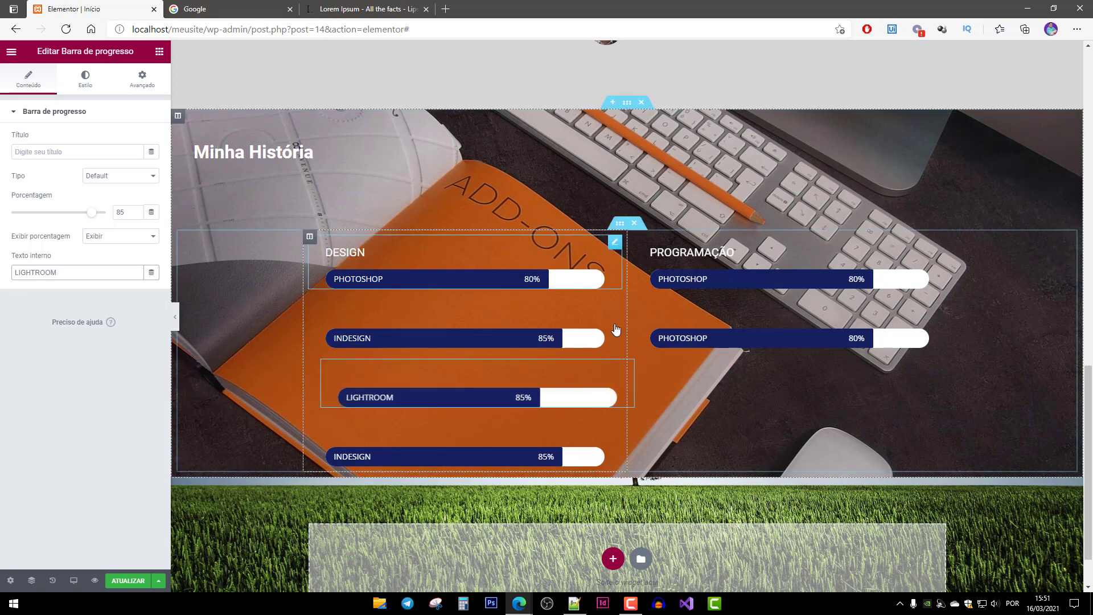
left_click_drag(135, 213, 59, 210)
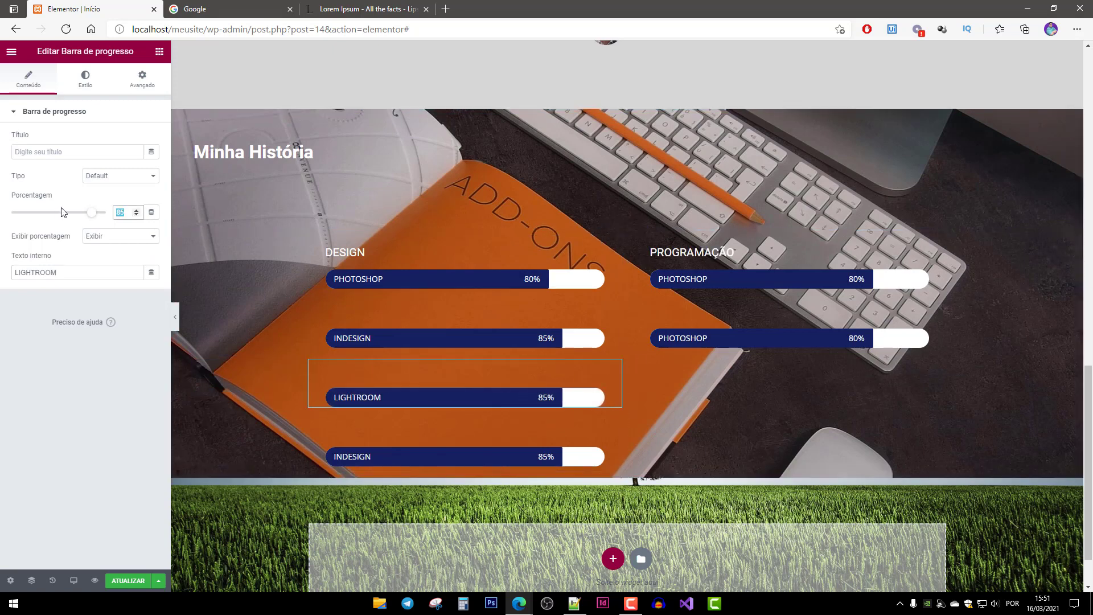
type("75")
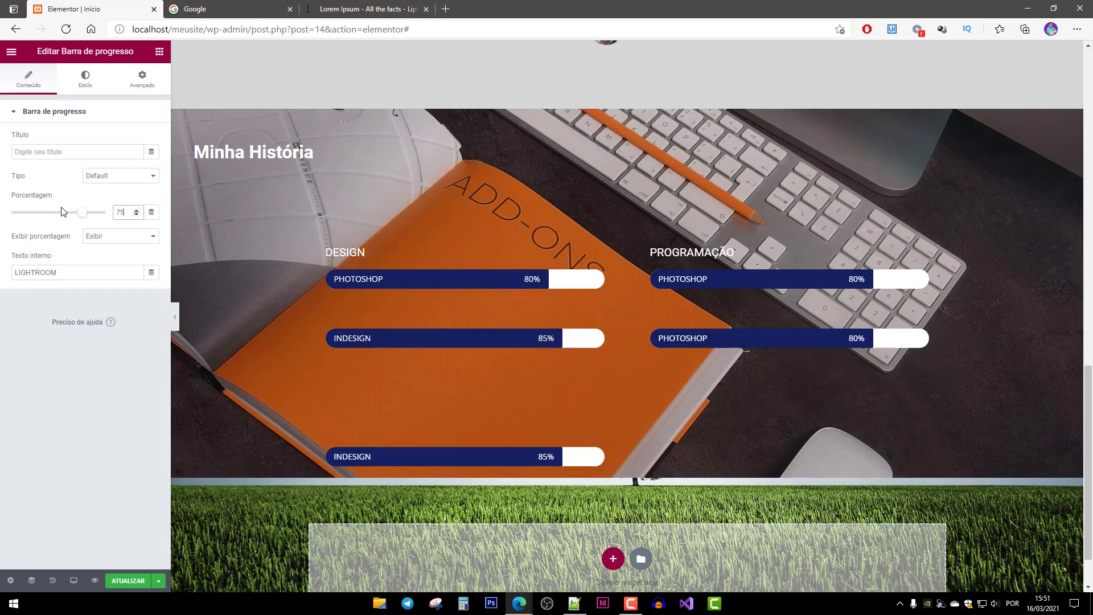
Turn the last DESIGN bar into VSCO at 60%, removing a stray line break.
double_click(369, 462)
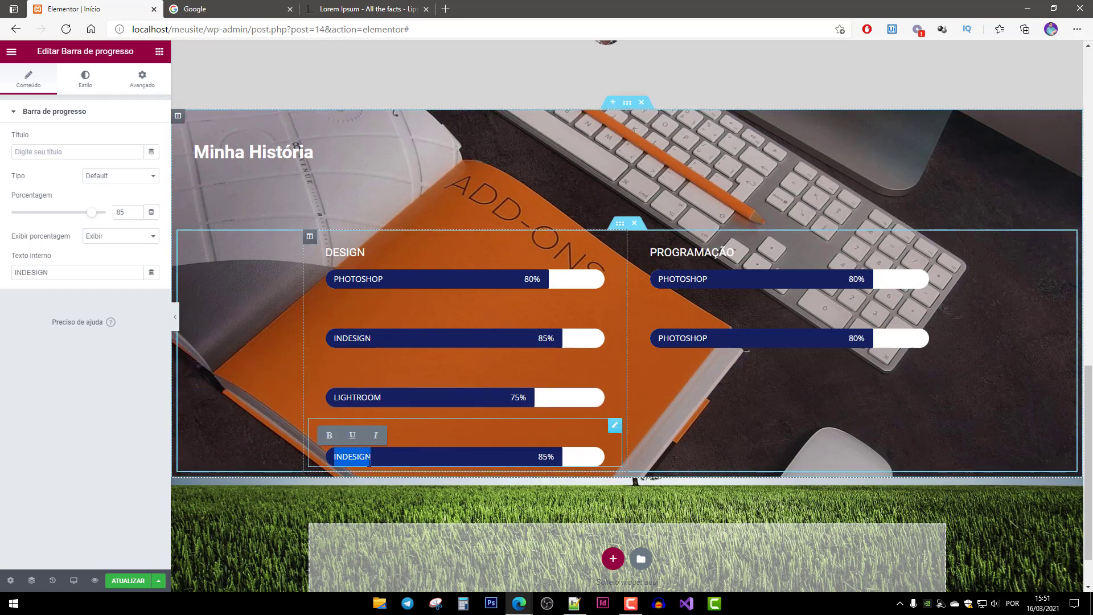
type("SCO")
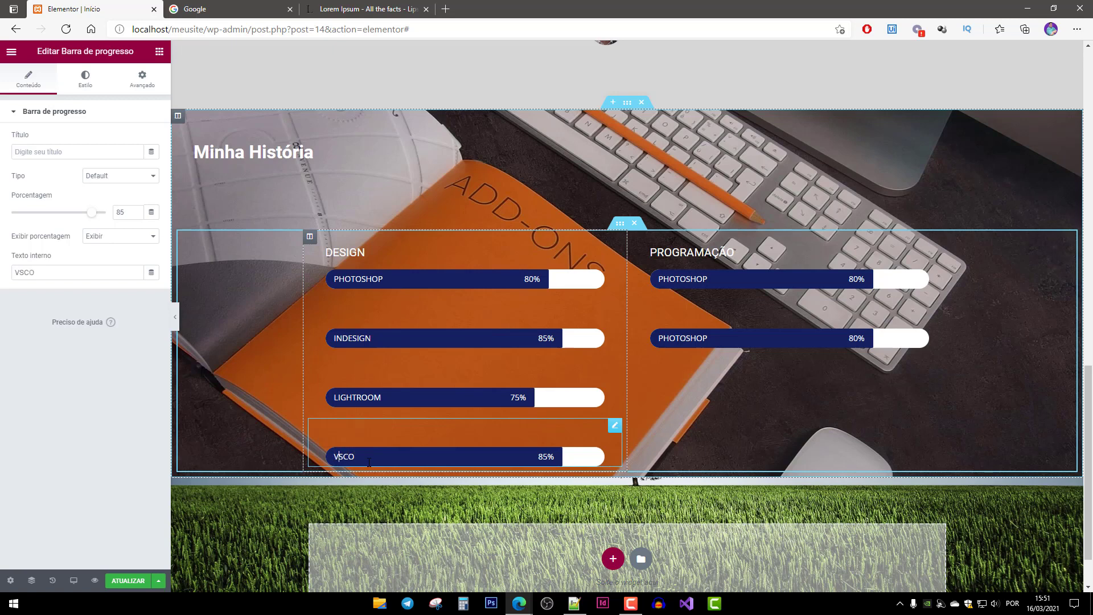
key("Return")
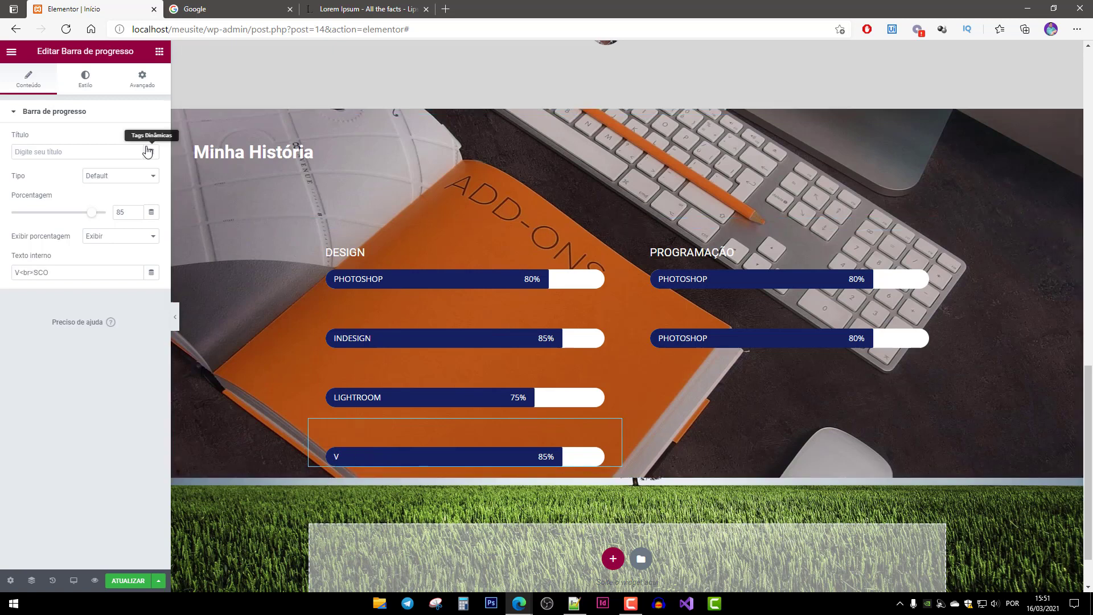
double_click(133, 213)
type("60")
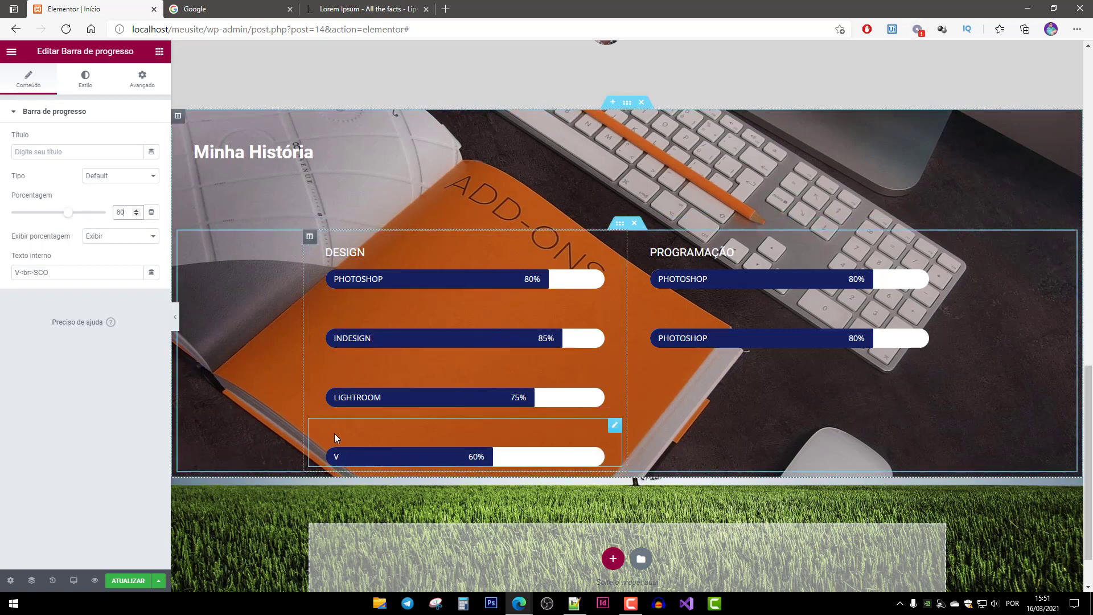
left_click(34, 273)
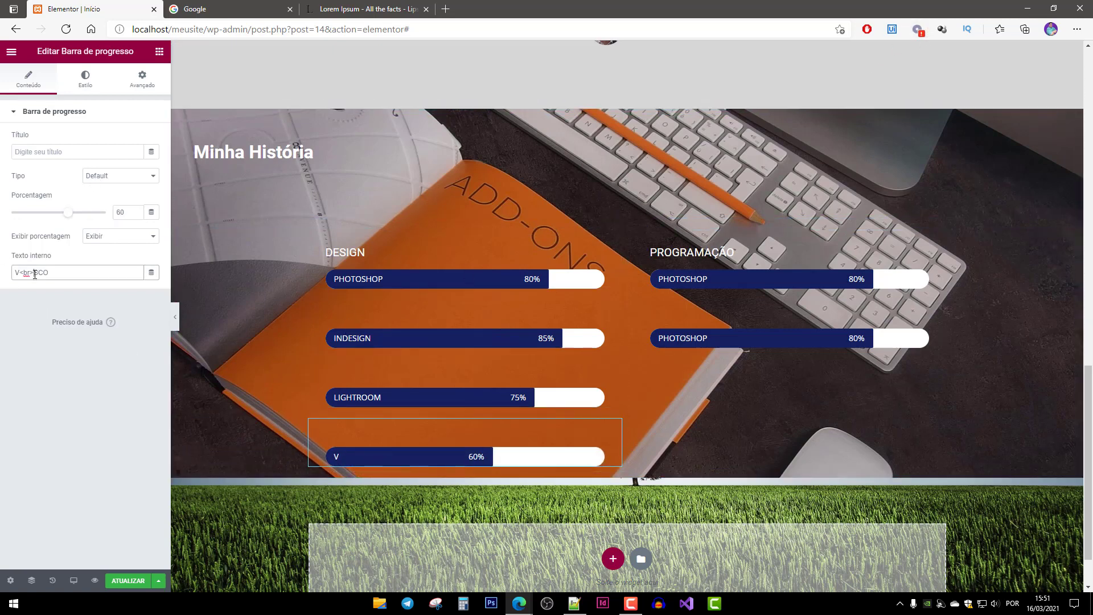
key("BackSpace")
key("BackSpace")
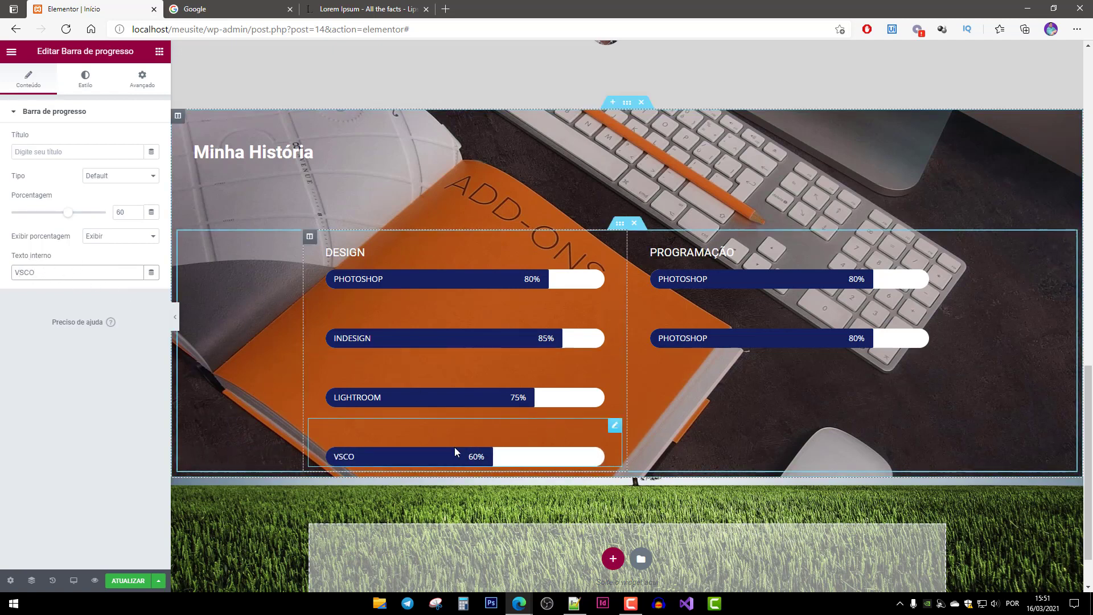
left_click(735, 252)
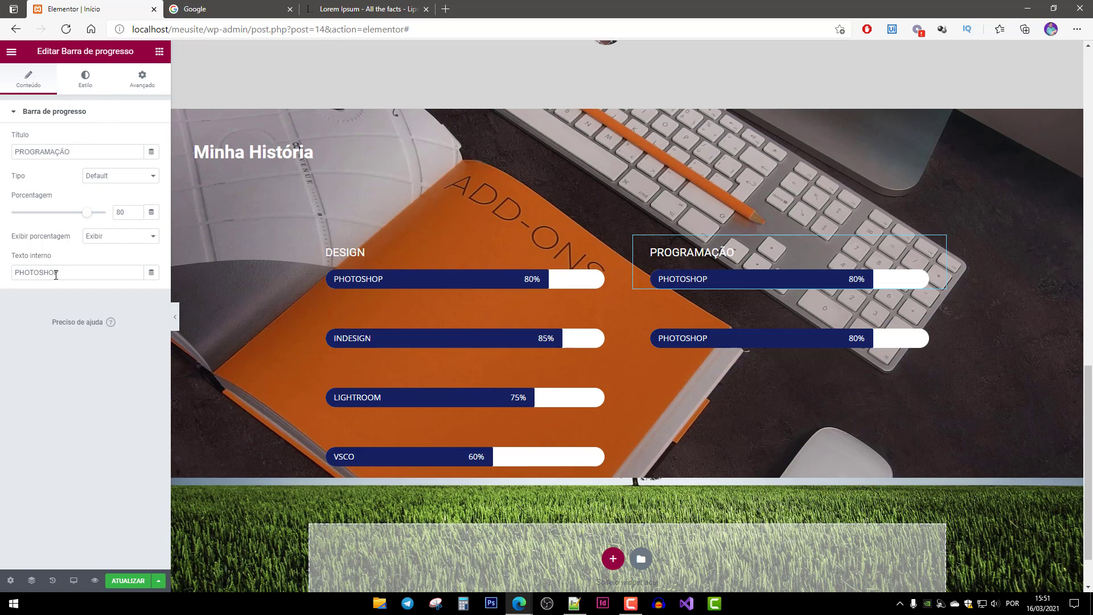
Relabel the first Programação bar C# at 85%.
double_click(79, 272)
type("C#")
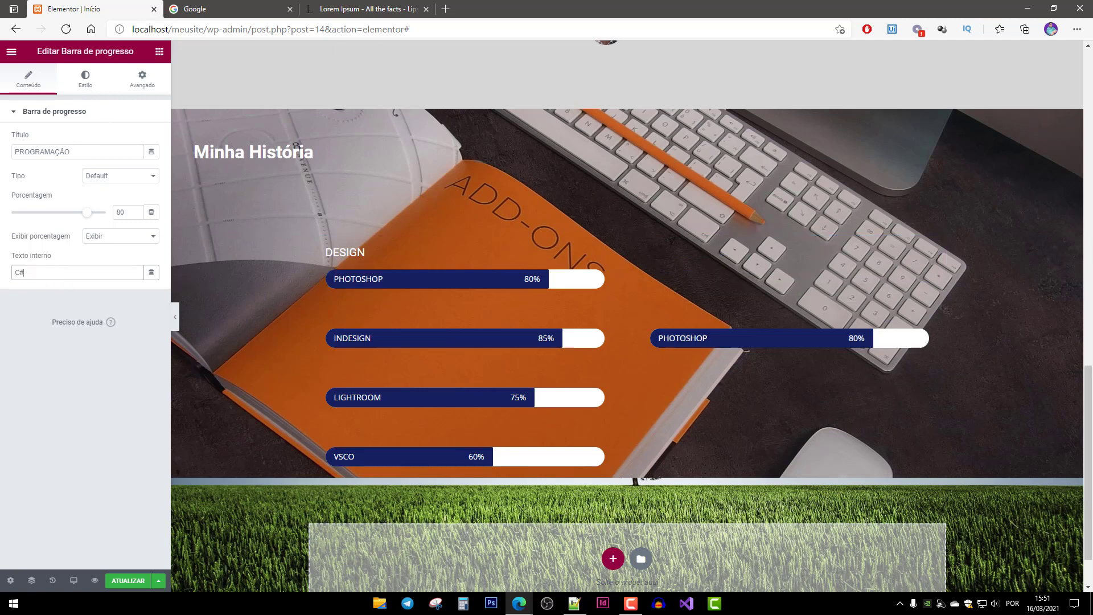
left_click(136, 216)
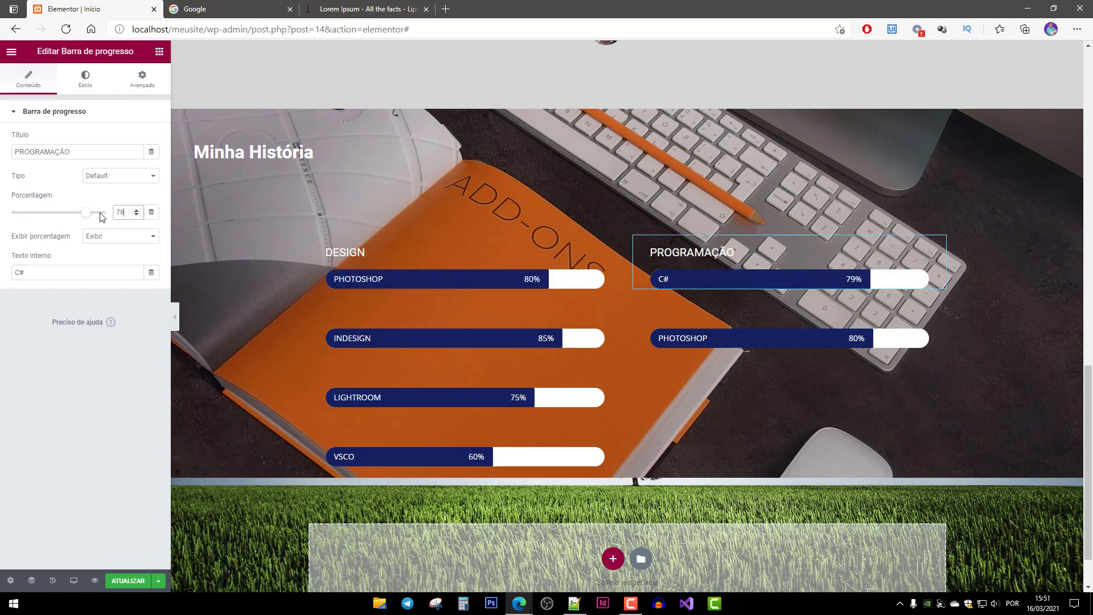
key("BackSpace")
key("BackSpace")
type("85")
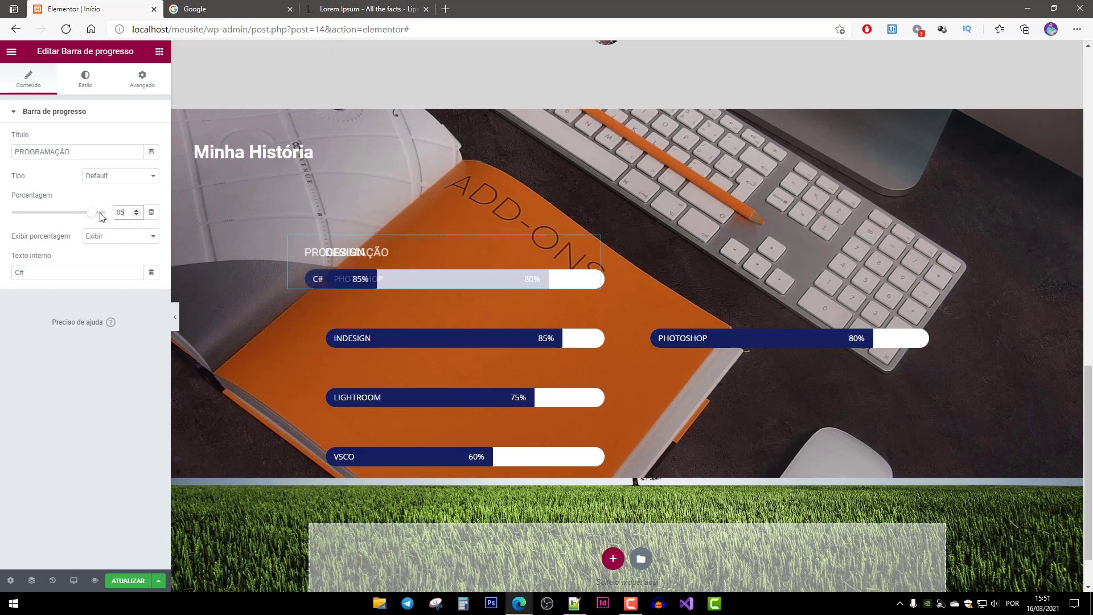
Duplicate the Programação skill bars to add two more entries.
left_click(760, 343)
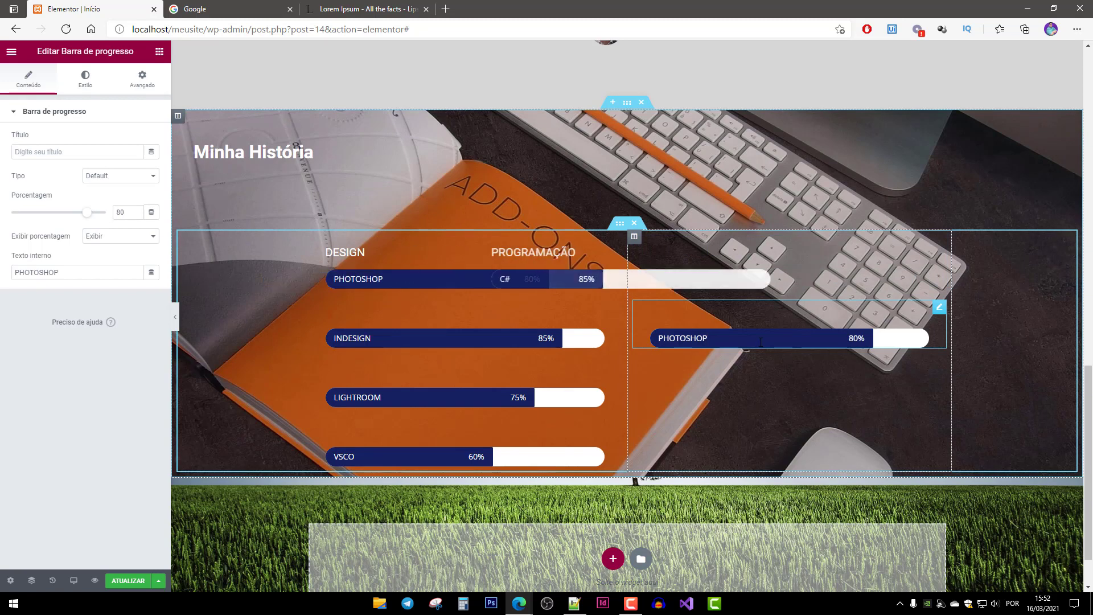
right_click(761, 344)
left_click(796, 372)
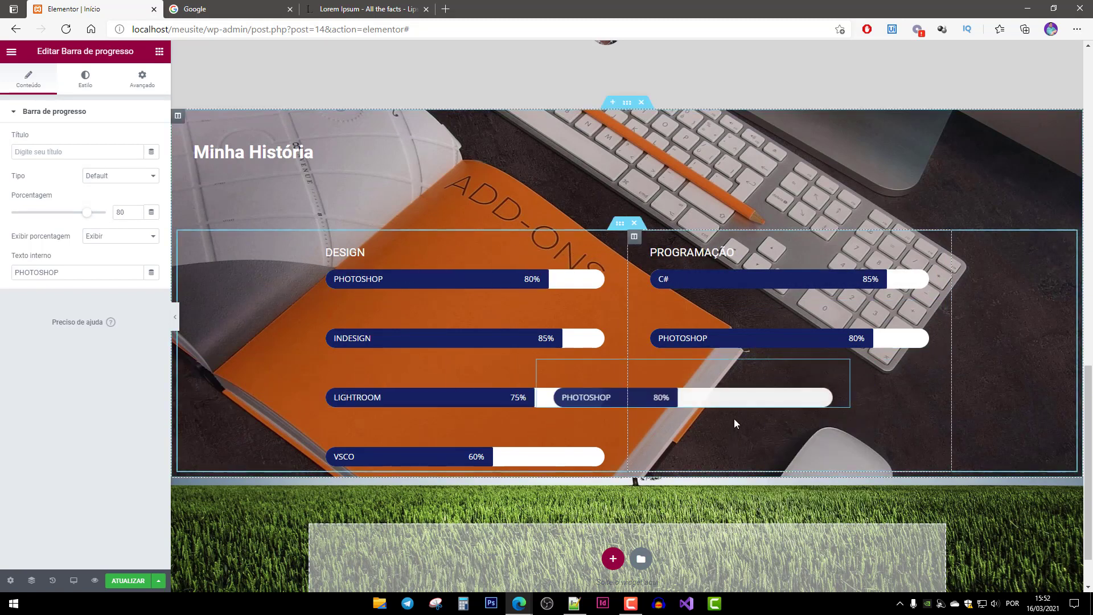
right_click(734, 399)
left_click(770, 429)
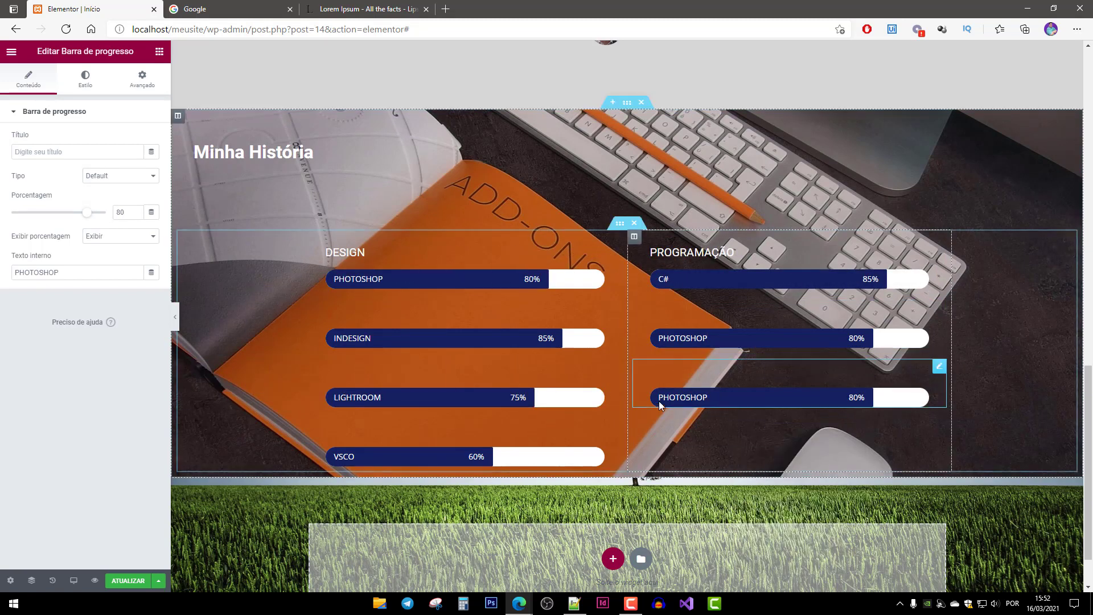
Relabel the second and third Programação bars JAVA and VB.NET and adjust their percentages.
double_click(695, 340)
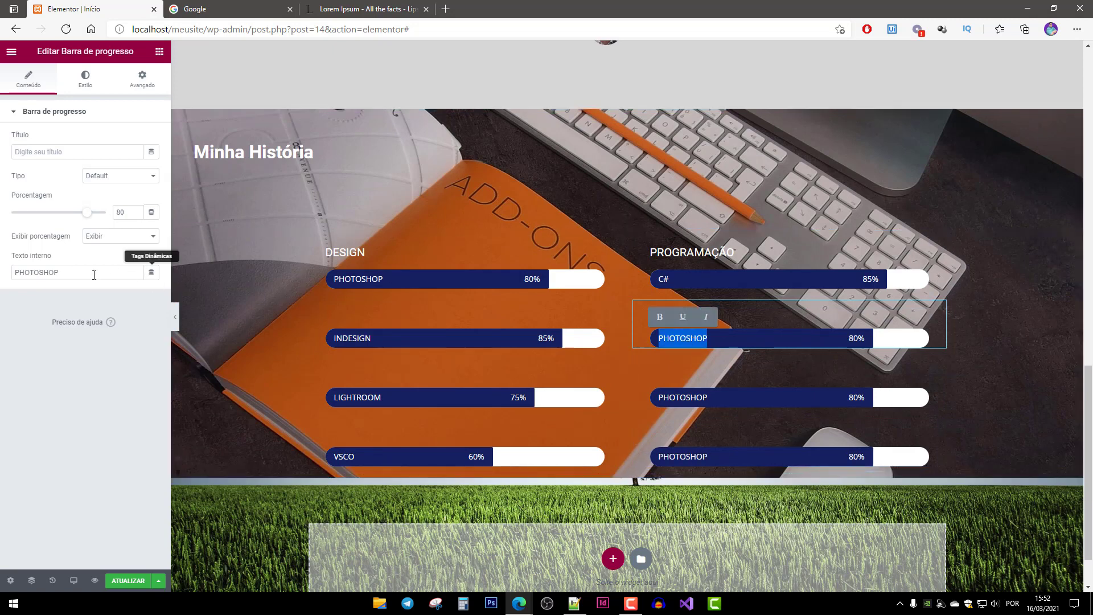
left_click(55, 273)
double_click(54, 273)
type("Java")
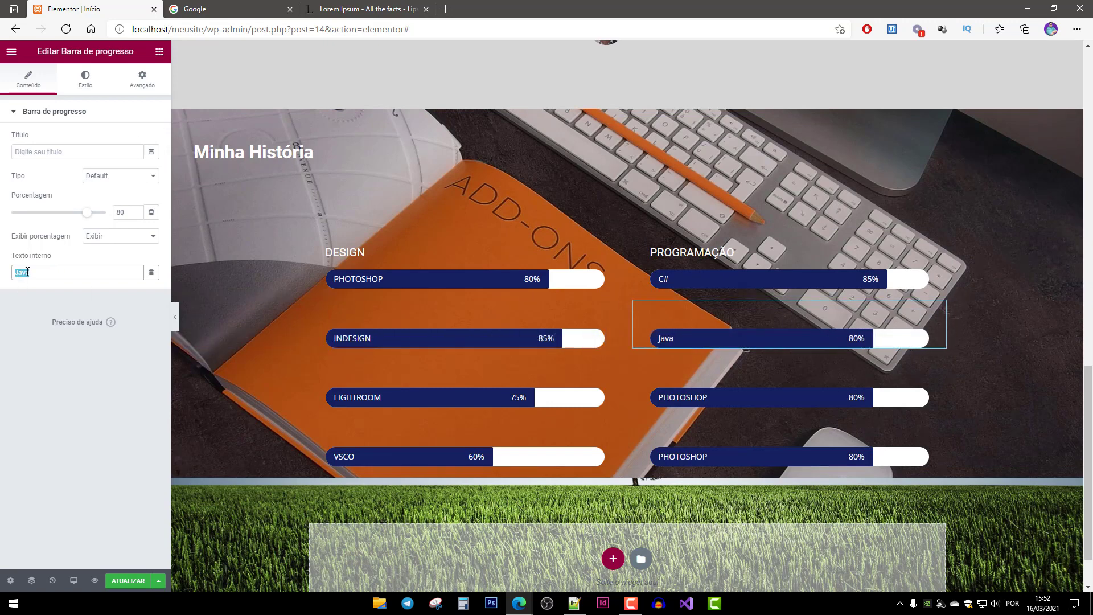
type("JAVA")
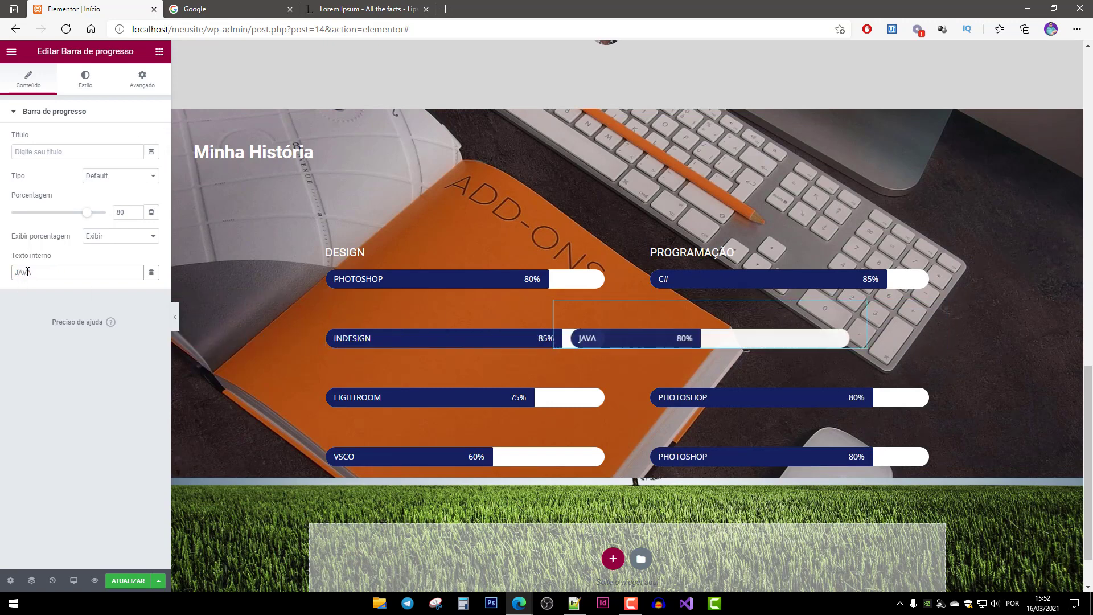
left_click(125, 212)
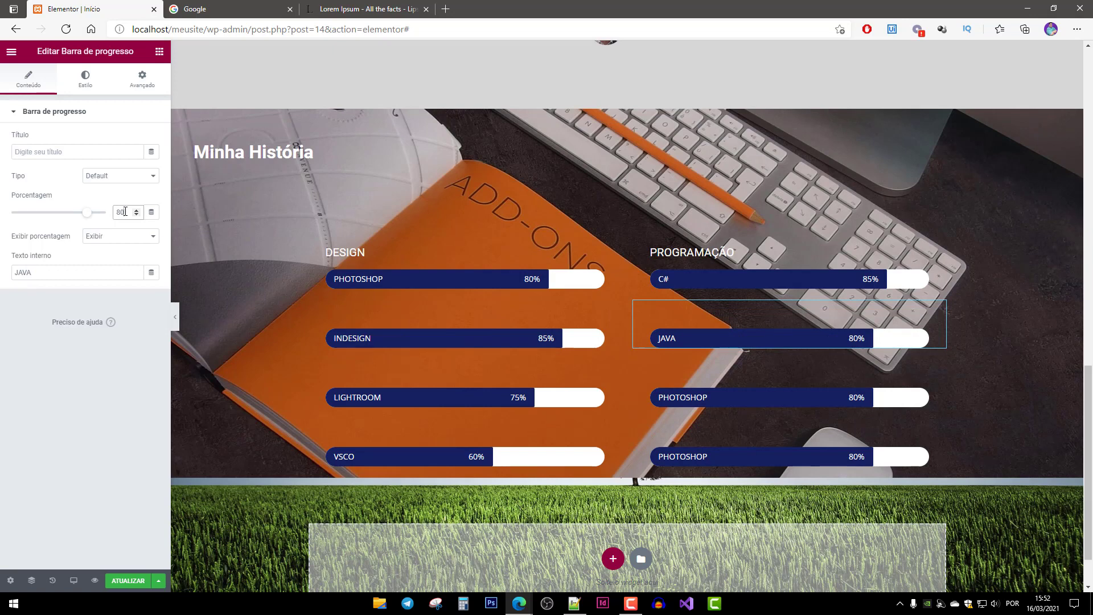
type("70")
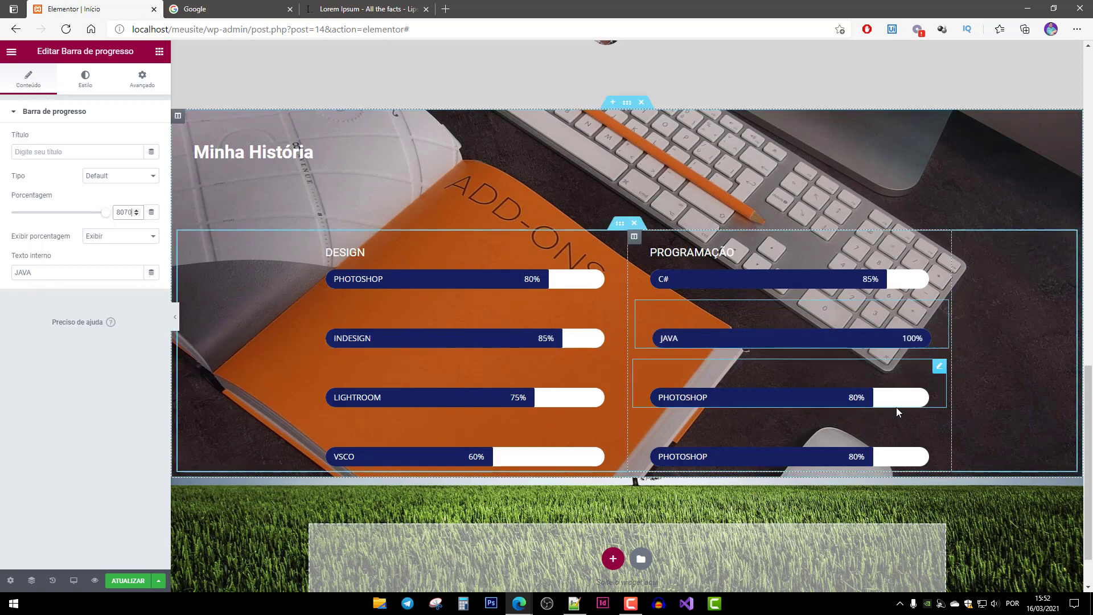
left_click(786, 398)
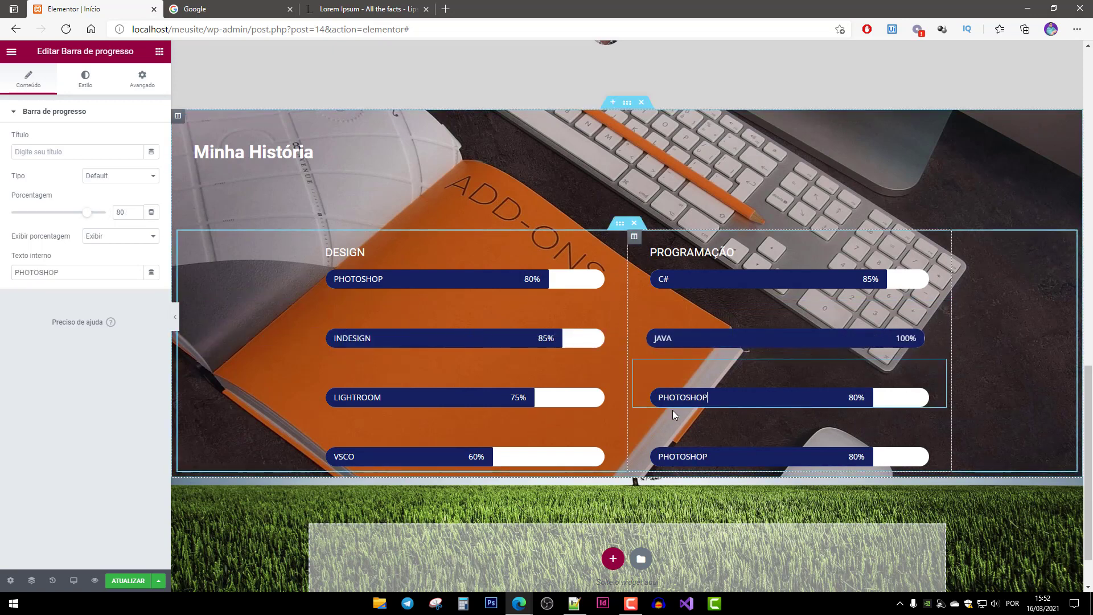
double_click(53, 272)
type("V")
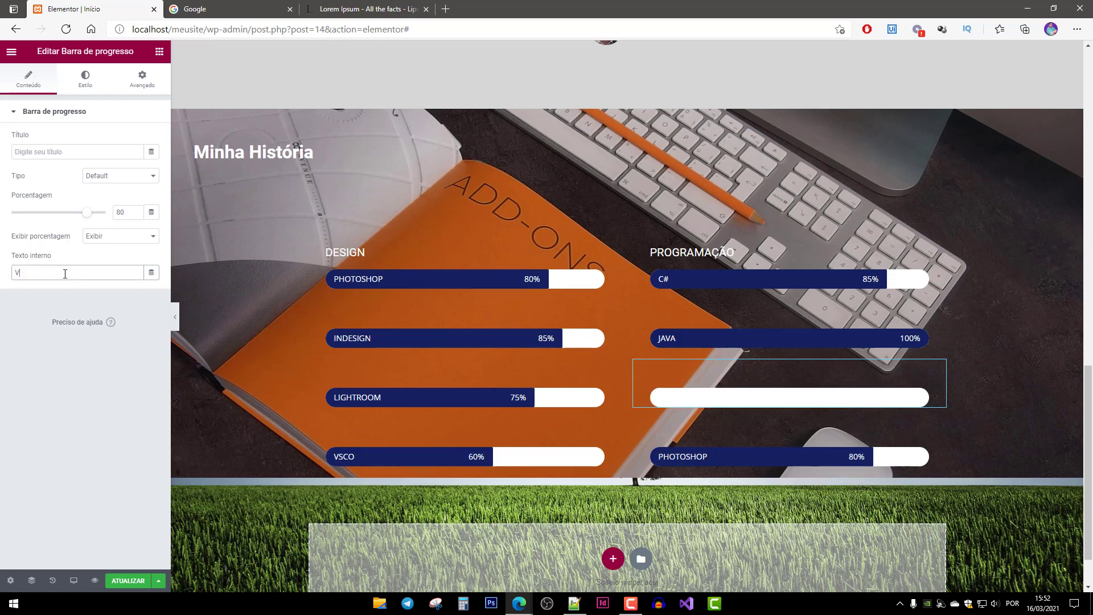
type("B.NET")
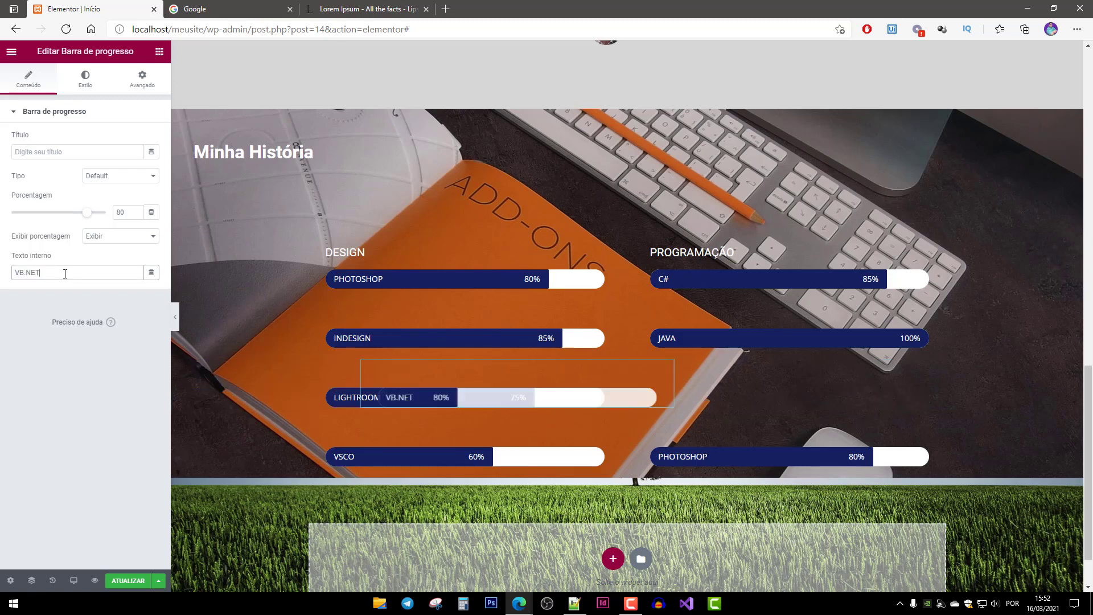
left_click(124, 213)
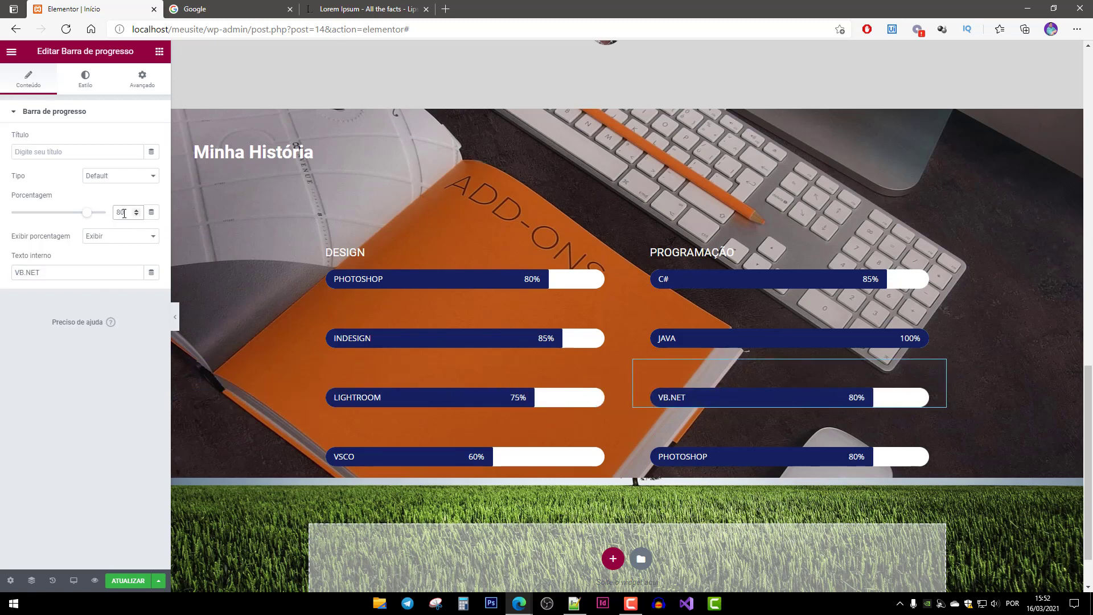
type("80")
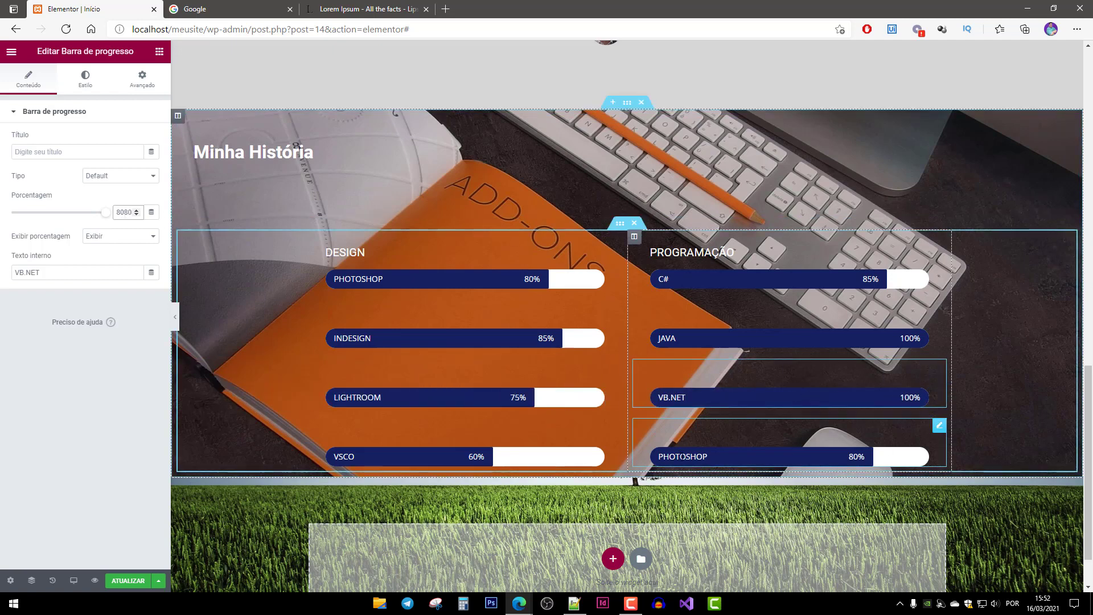
Turn the last Programação bar into PYTHON at 40%.
left_click(682, 455)
double_click(56, 271)
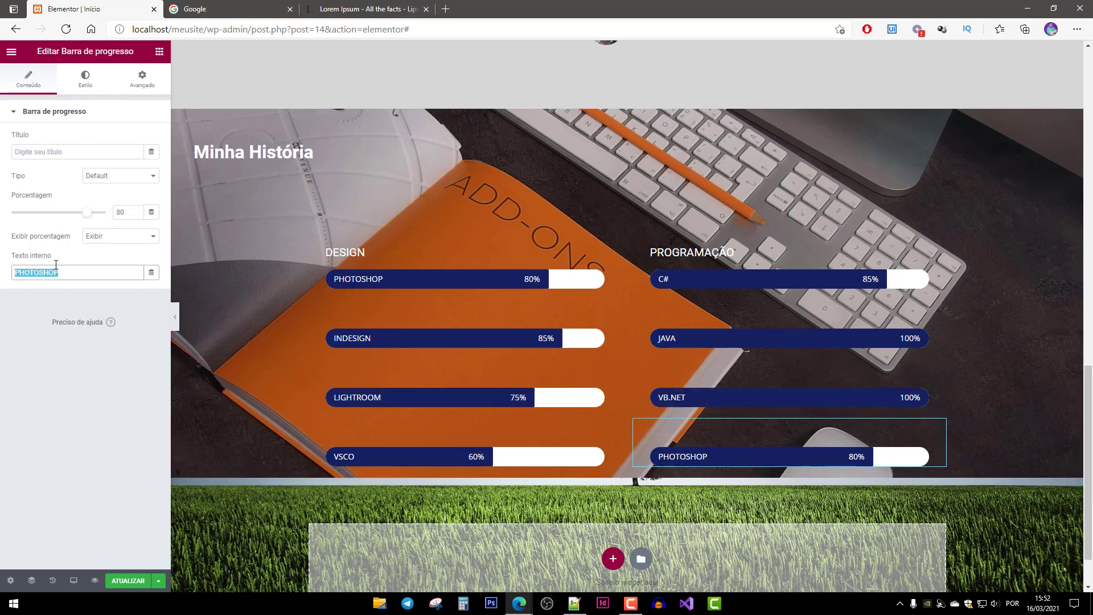
type("PYTHO")
type("N")
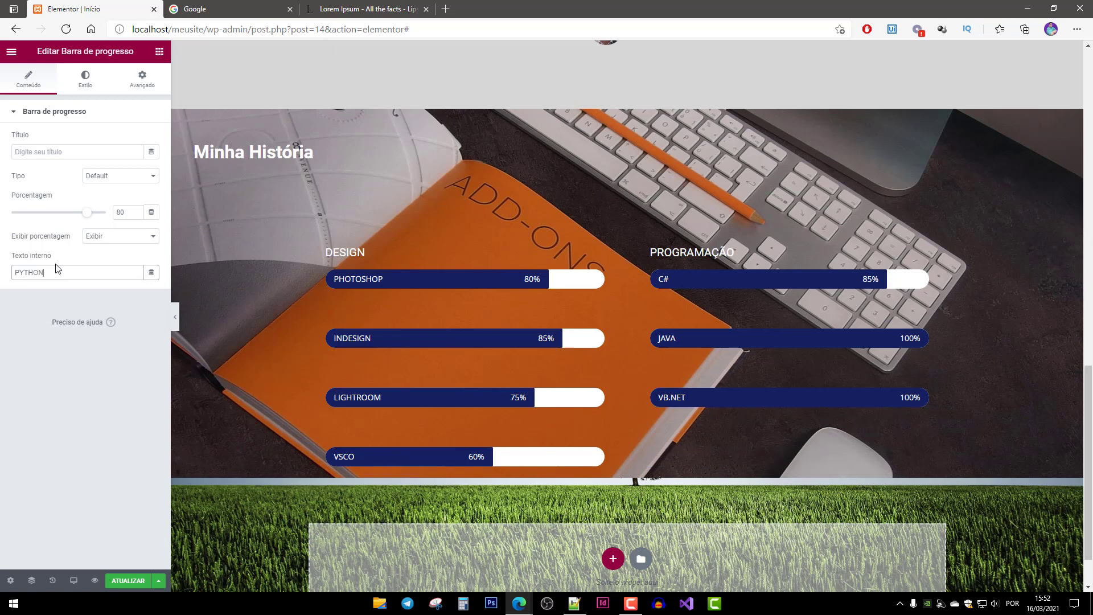
double_click(118, 212)
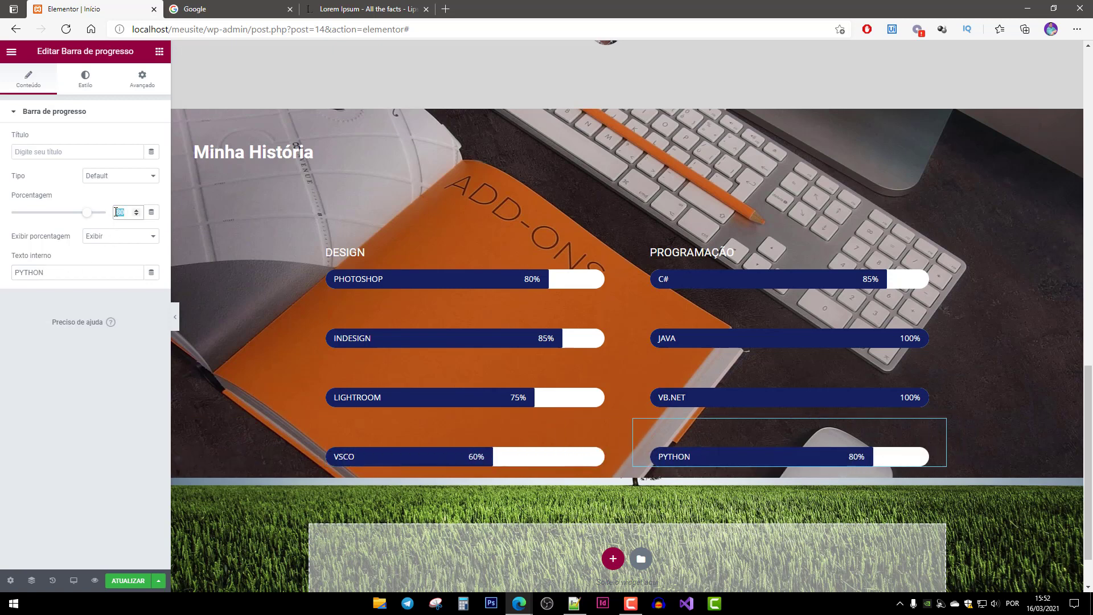
type("40")
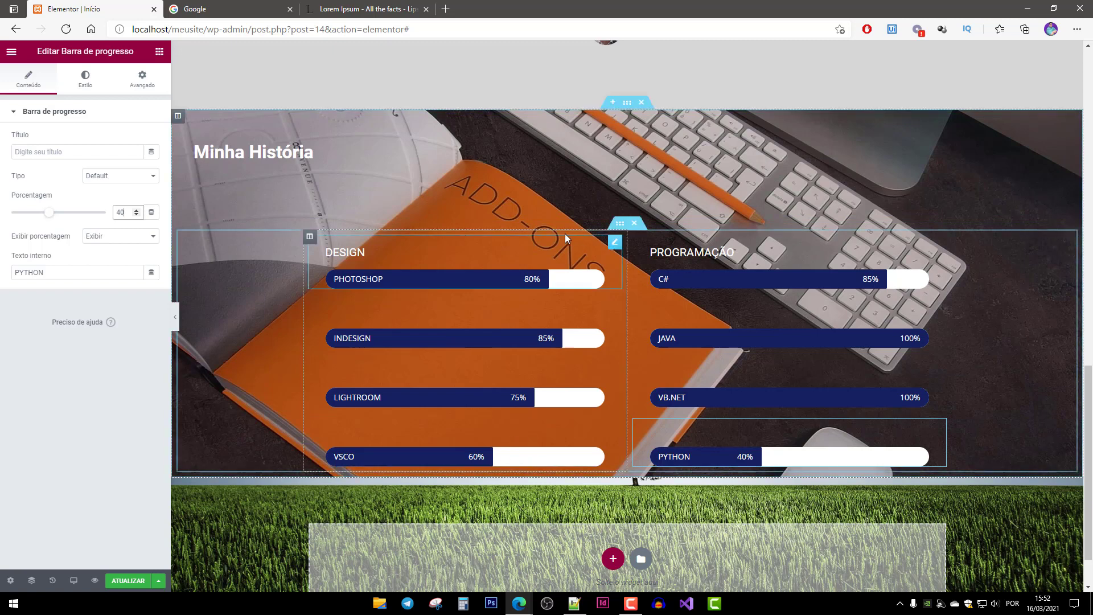
left_click(620, 226)
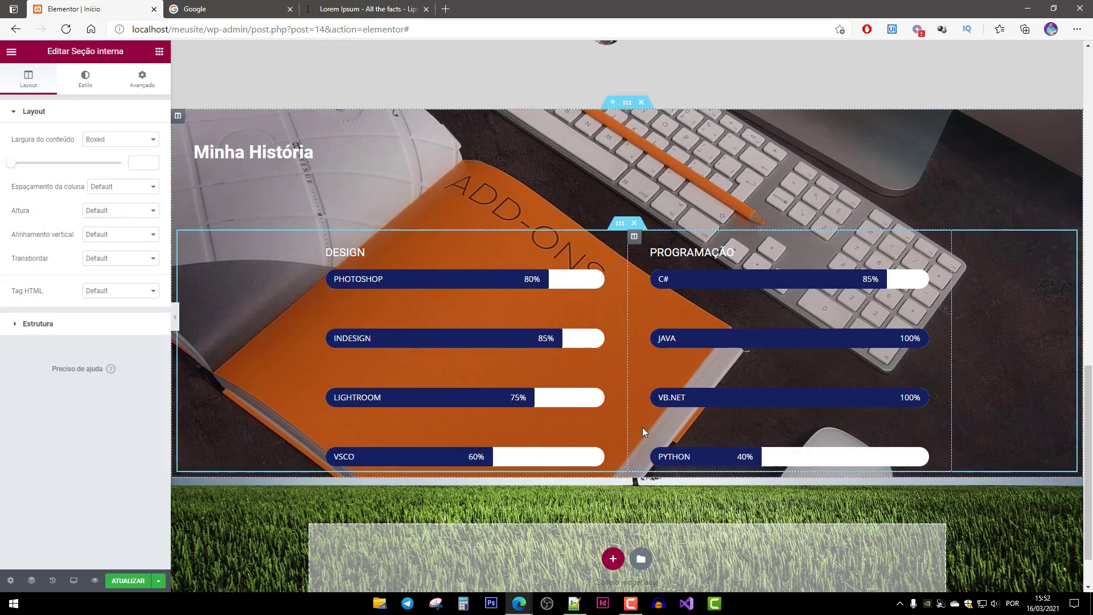
Unlink the two-column skills block's margins and set its bottom margin to 100.
left_click(627, 104)
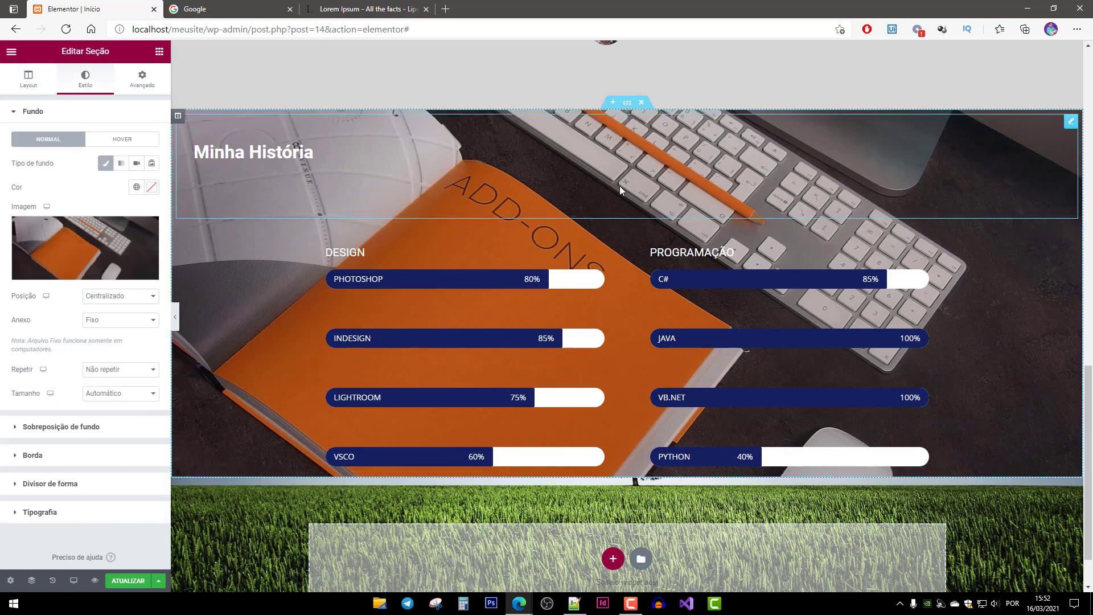
left_click(620, 223)
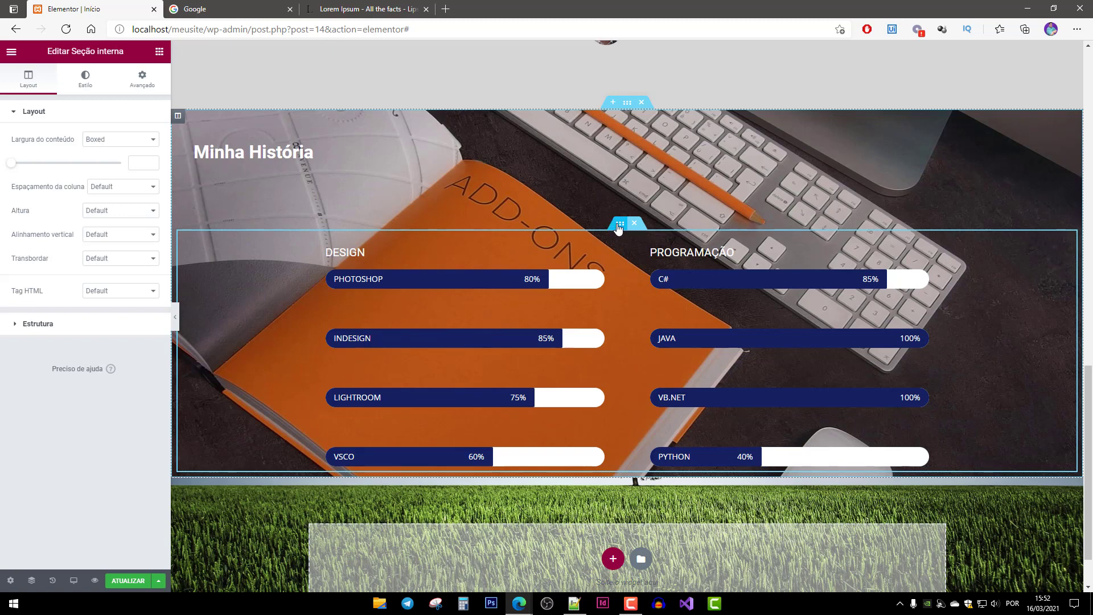
left_click(139, 80)
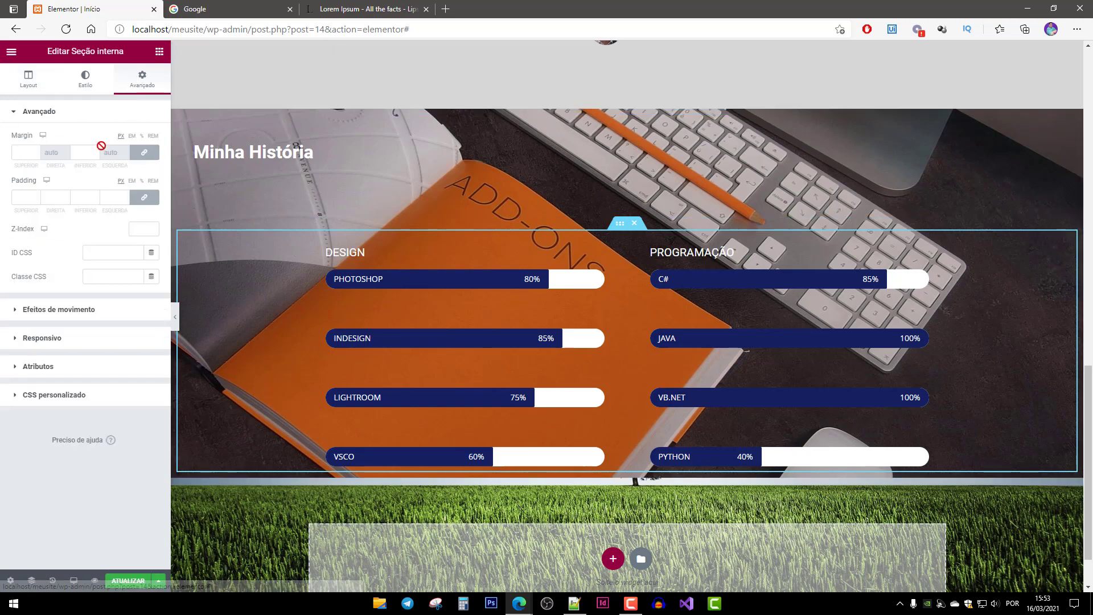
left_click(144, 152)
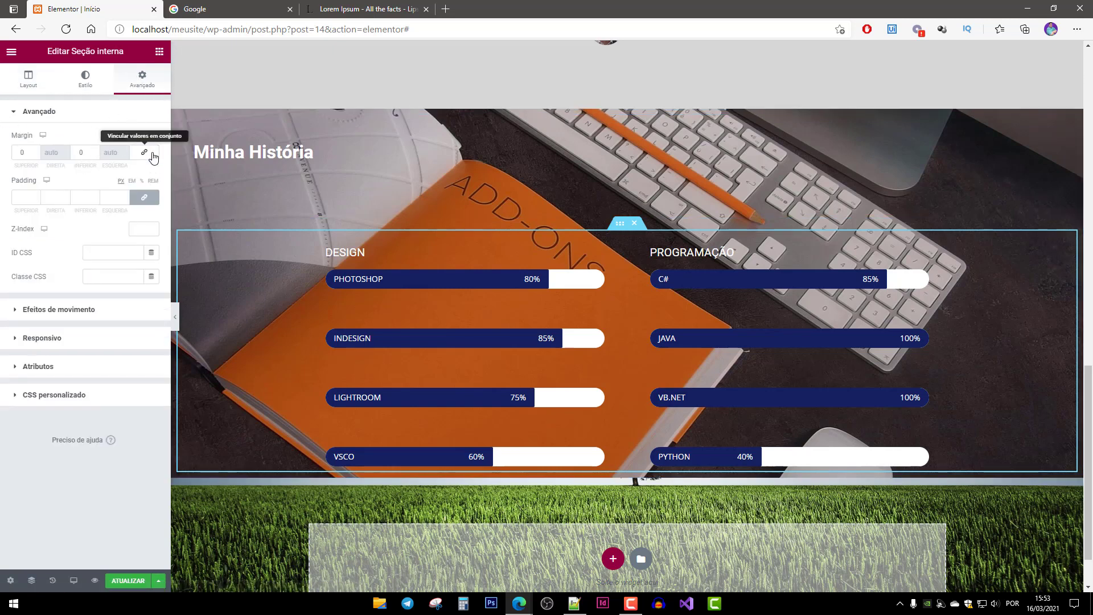
double_click(87, 154)
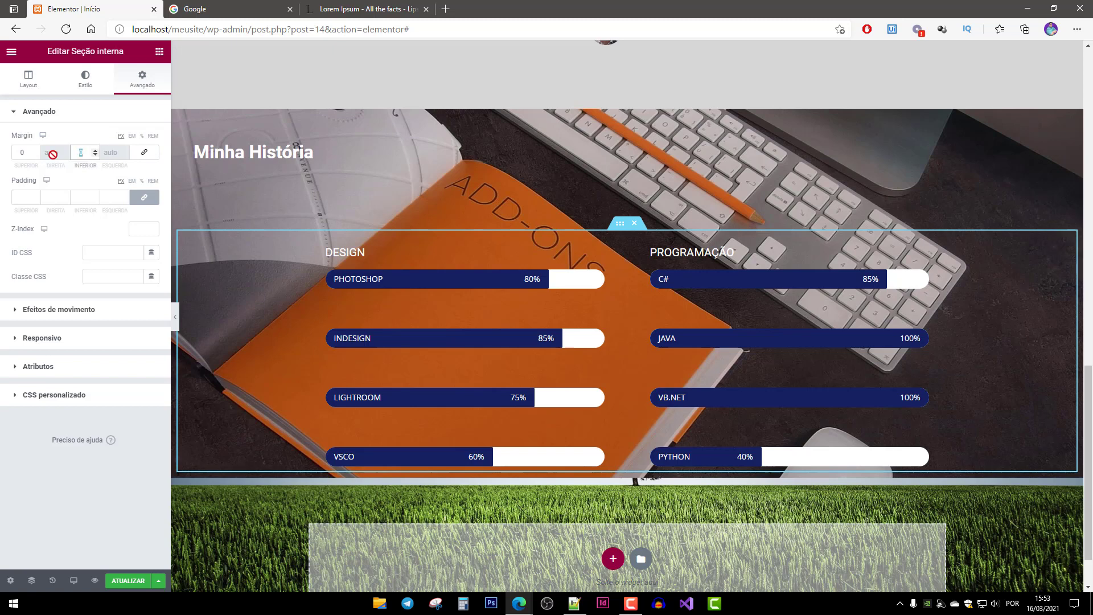
type("100")
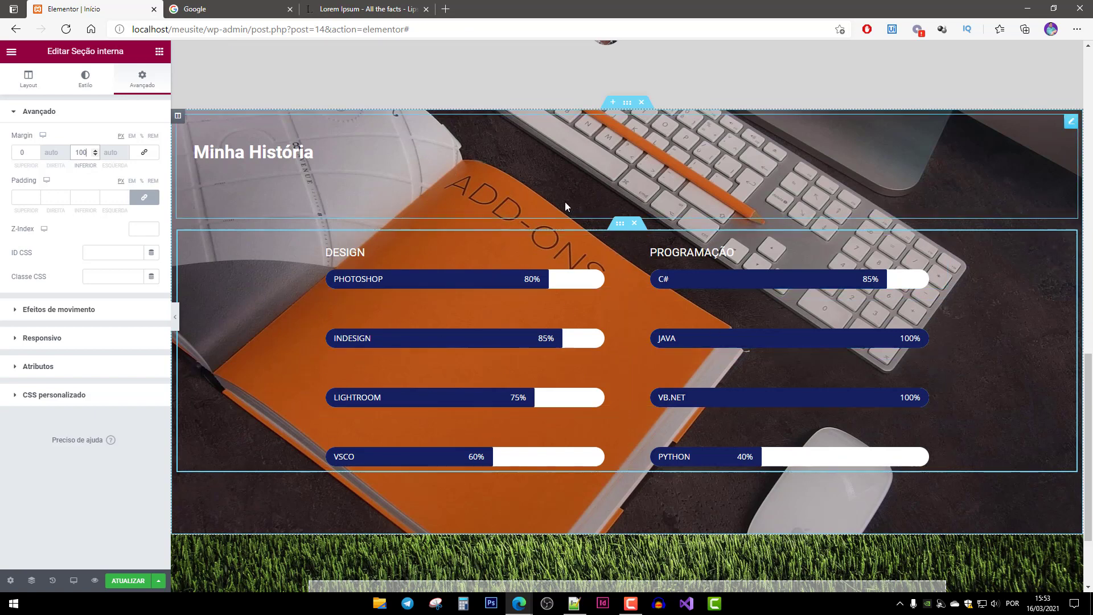
left_click(628, 105)
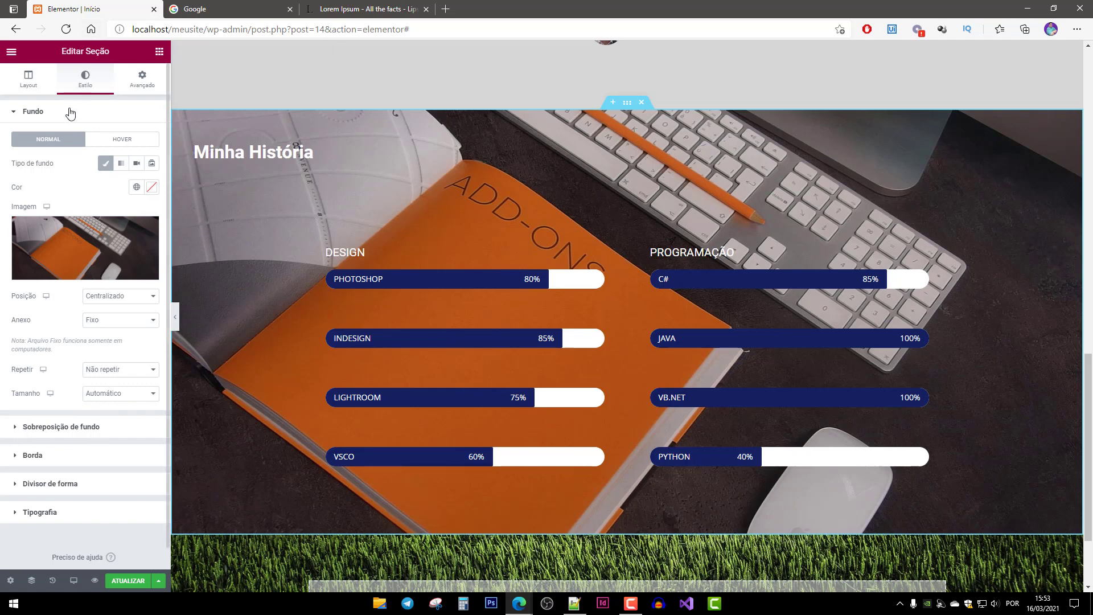
Add a Clássico colour overlay to the section background, tuned to greyish green #6A8087.
left_click(17, 428)
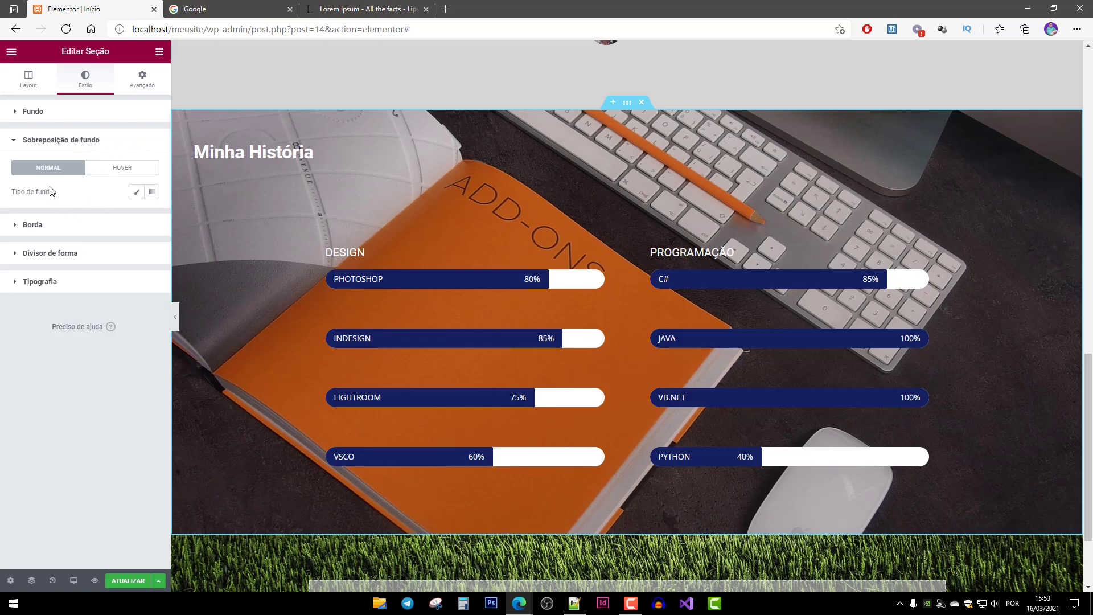
left_click(136, 195)
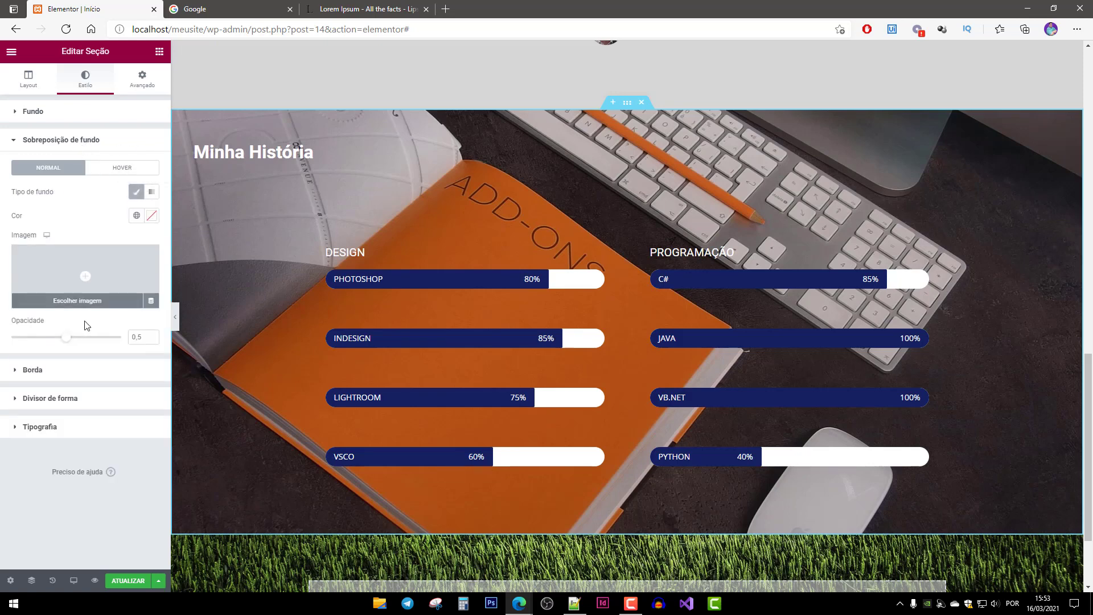
left_click(147, 217)
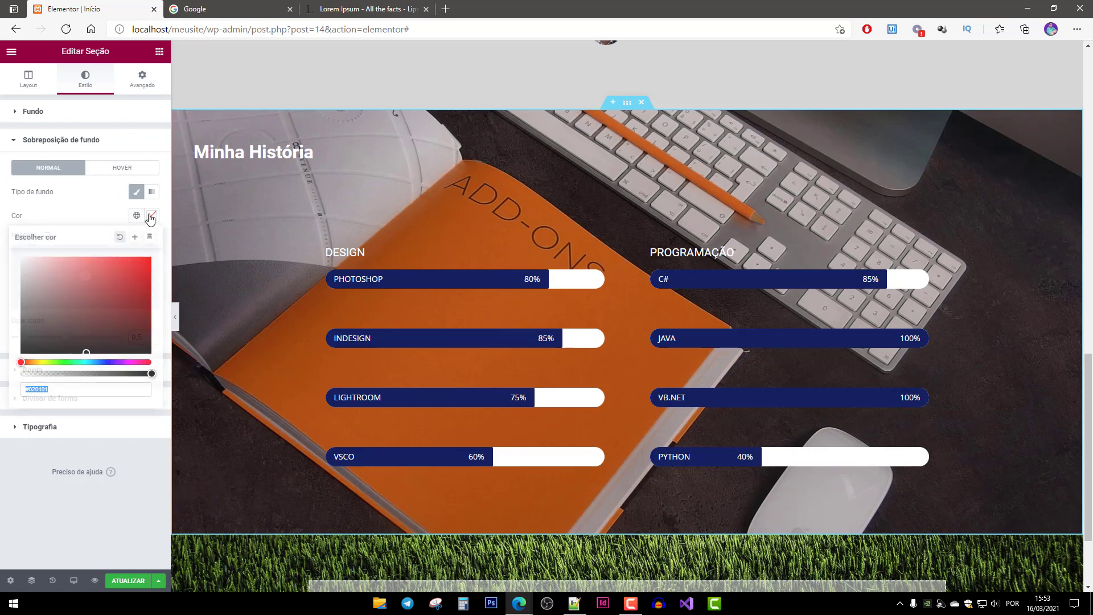
mouse_move(43, 306)
left_mouse_down()
mouse_move(98, 319)
mouse_move(139, 354)
mouse_move(198, 280)
mouse_move(198, 232)
mouse_move(121, 321)
mouse_move(119, 357)
mouse_move(172, 294)
mouse_move(141, 315)
left_mouse_up()
left_click(108, 362)
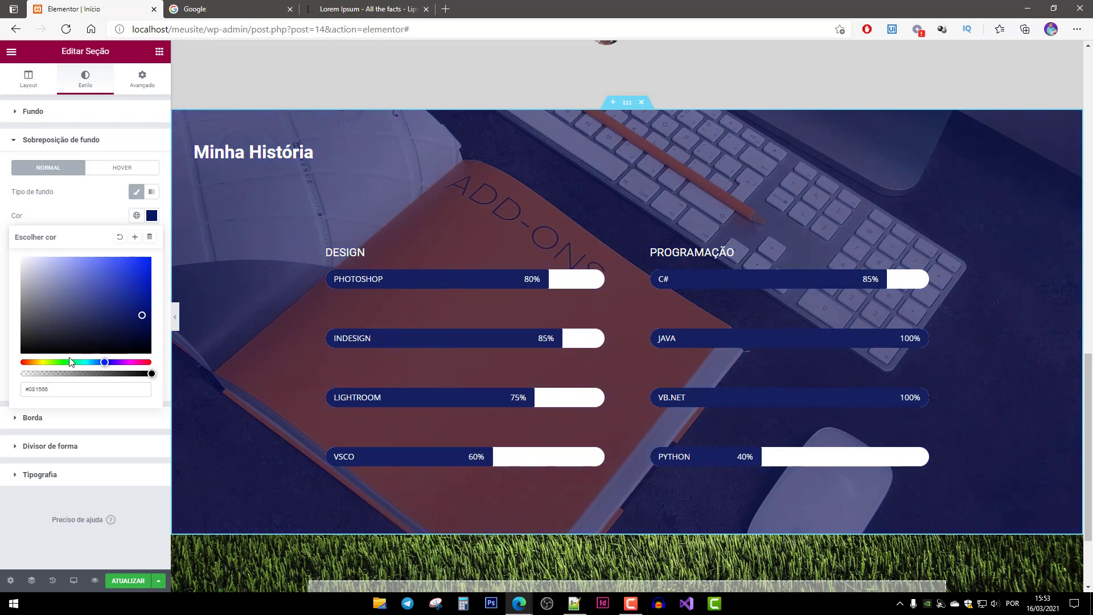
left_click(73, 362)
mouse_move(88, 313)
left_mouse_down()
mouse_move(107, 312)
mouse_move(84, 318)
left_mouse_up()
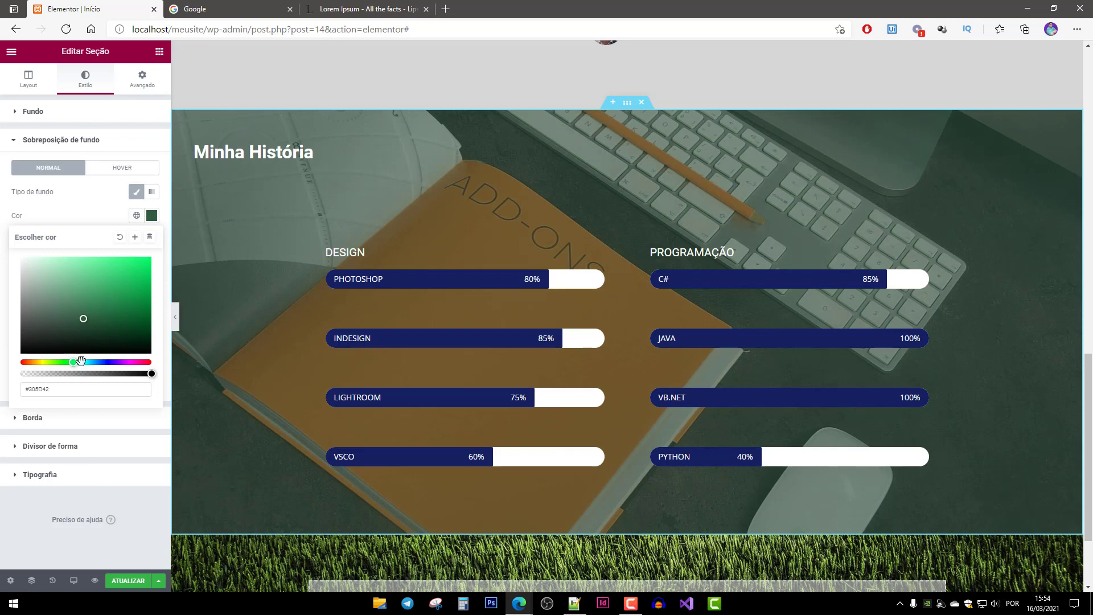
mouse_move(75, 317)
left_mouse_down()
mouse_move(39, 342)
mouse_move(56, 307)
left_mouse_up()
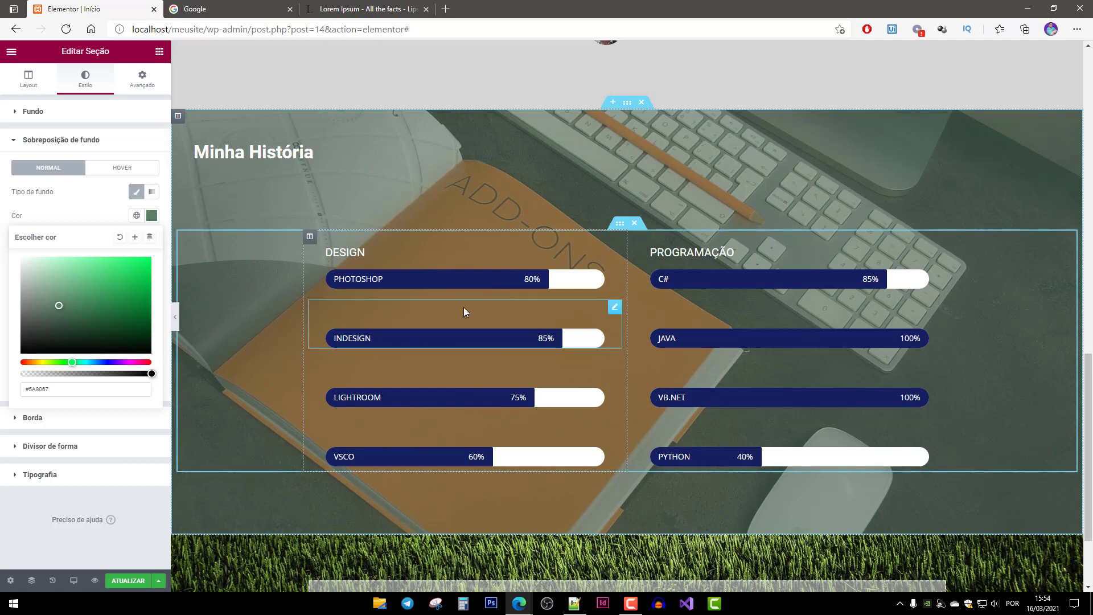
scroll(464, 310, "down", 2)
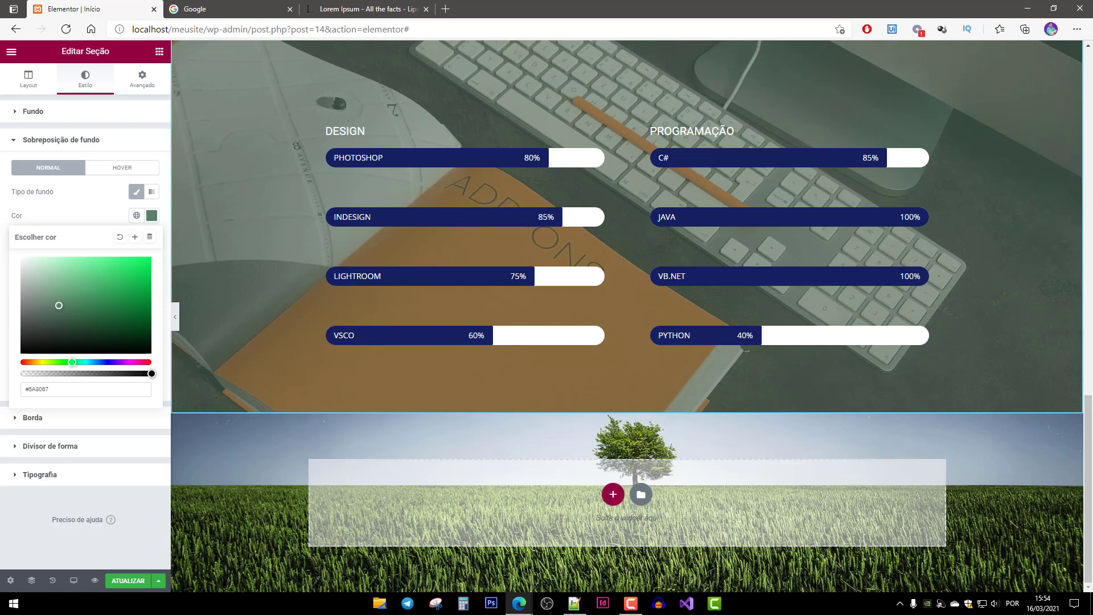
Add a new single-column section below the skill bars.
left_click(611, 495)
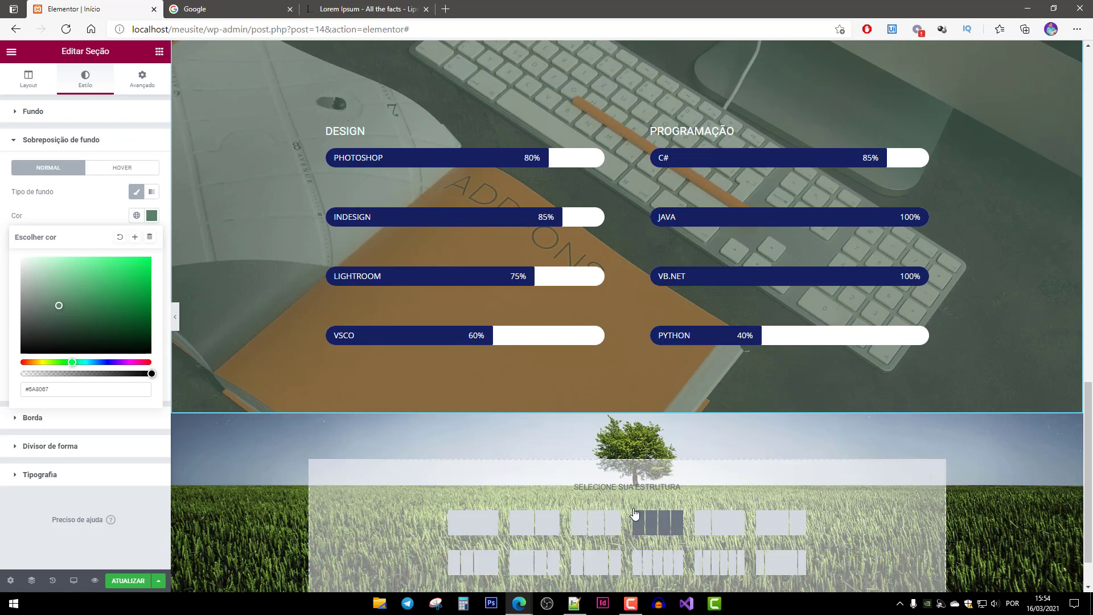
scroll(481, 491, "down", 1)
left_click(475, 462)
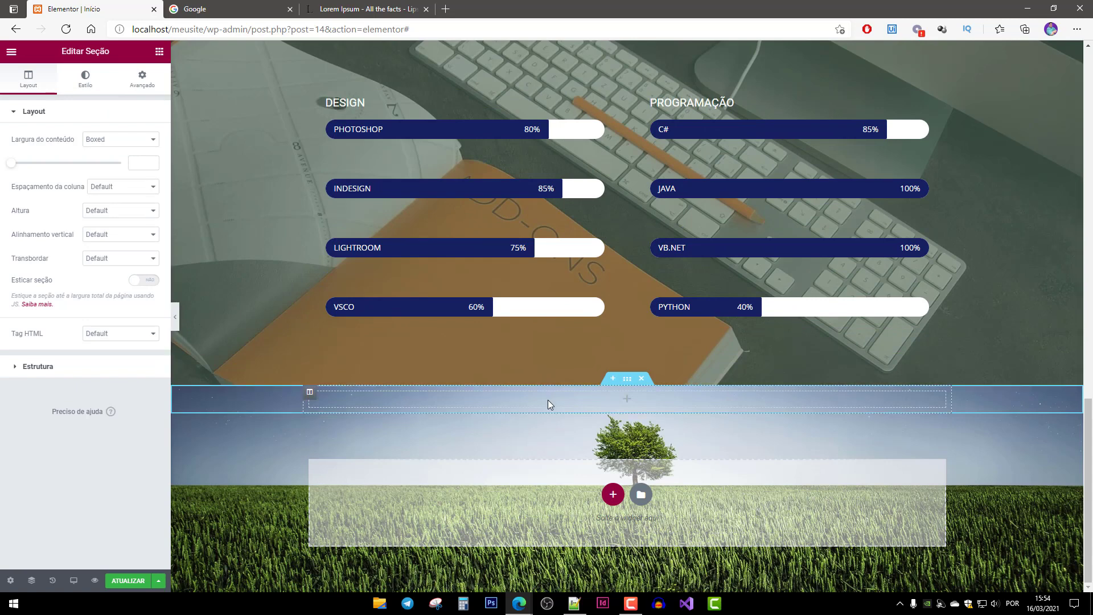
left_click(480, 405)
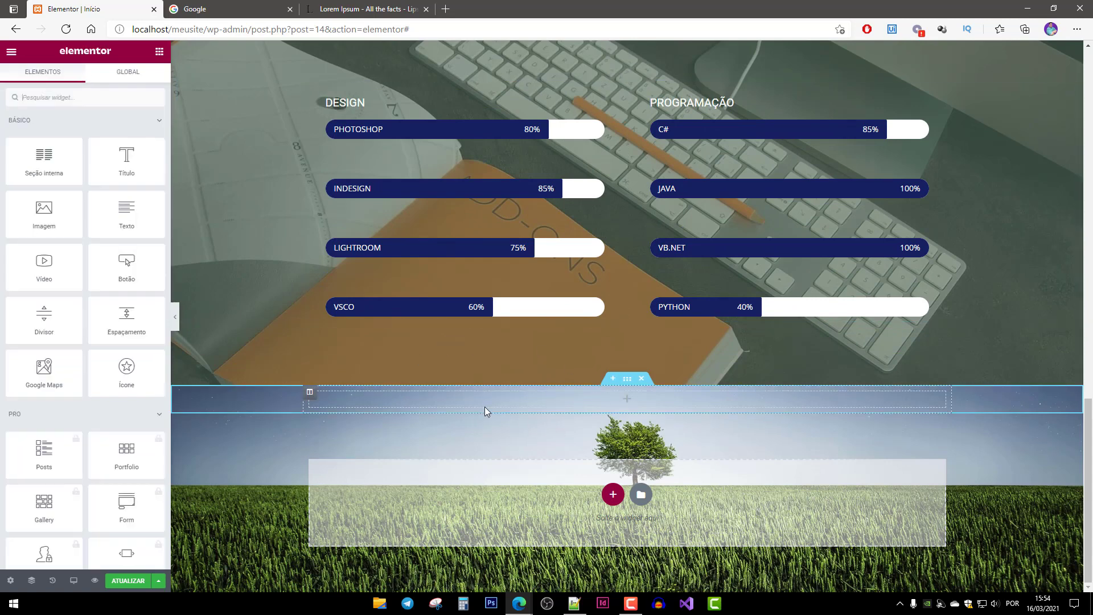
Set the new section's content width to Largura total.
left_click(627, 379)
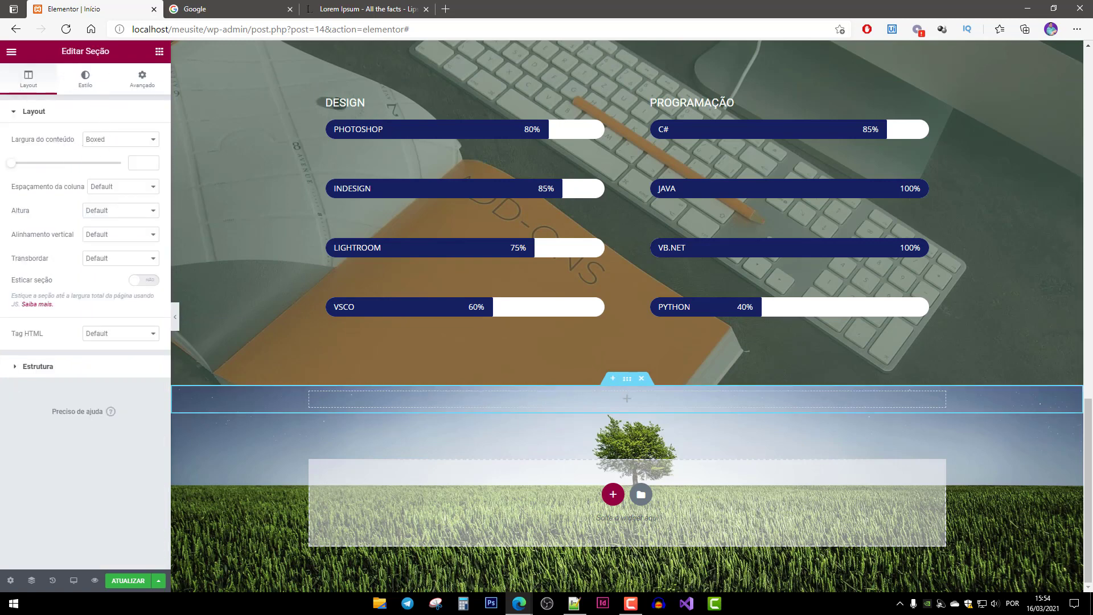
left_click(104, 140)
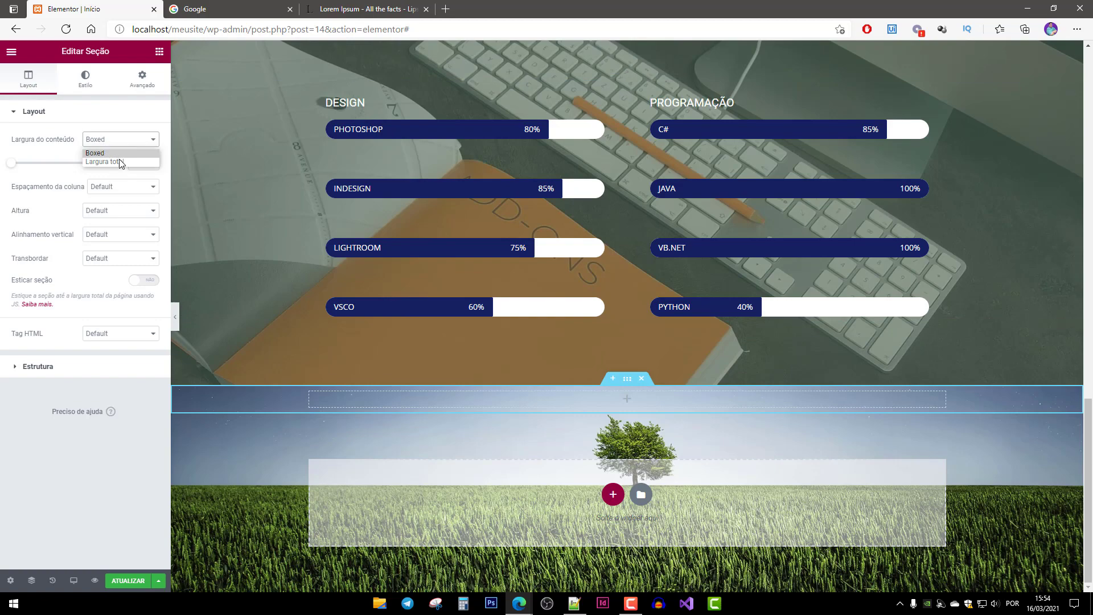
left_click(105, 162)
scroll(237, 366, "up", 8)
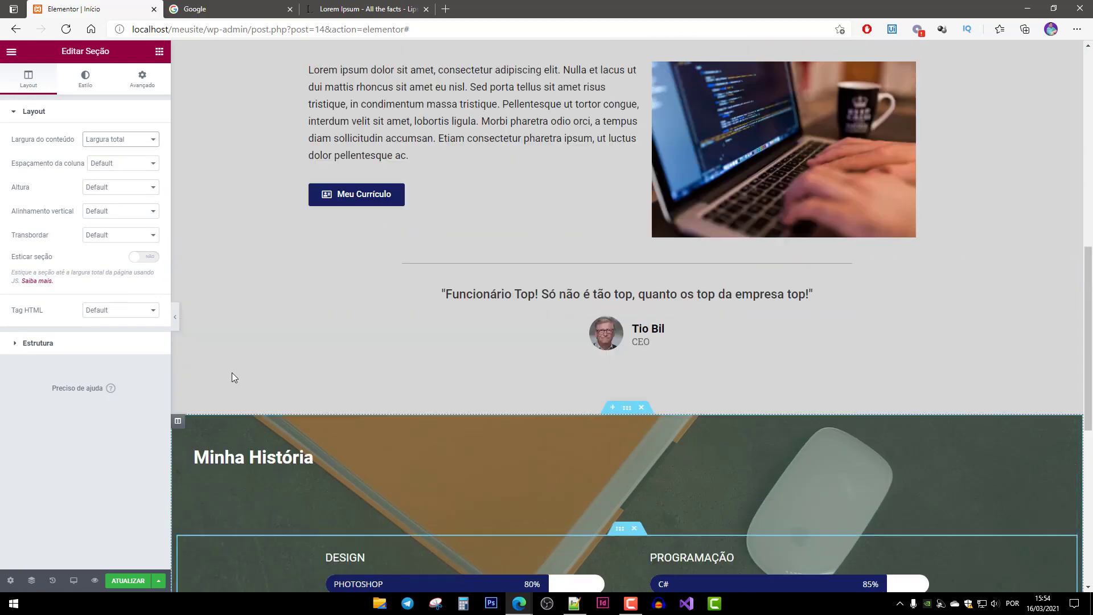
Duplicate the Minha História heading.
scroll(237, 374, "down", 3)
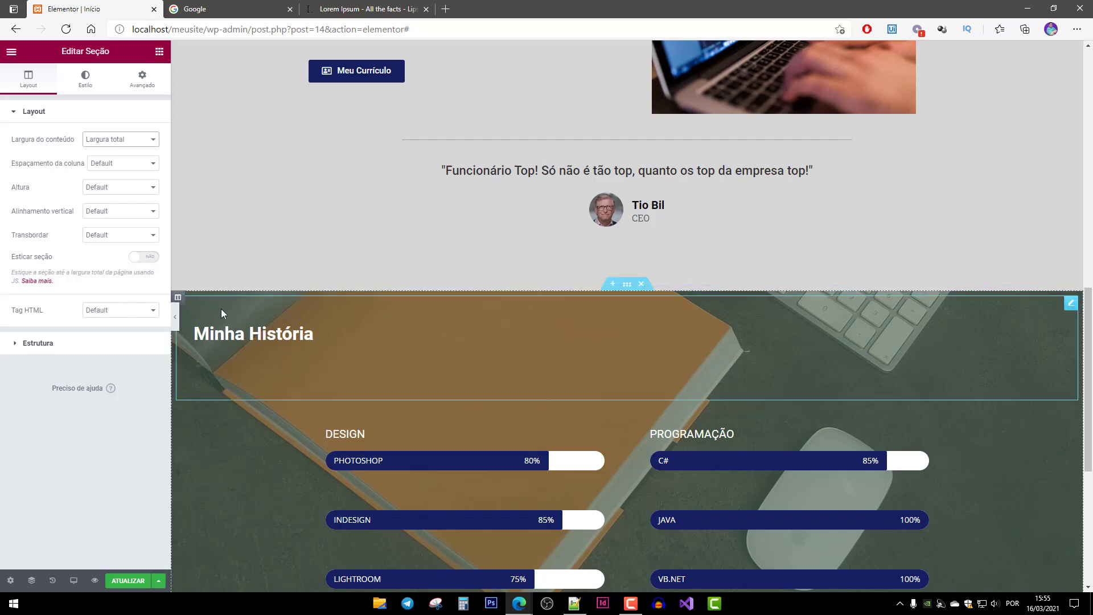
left_click(212, 320)
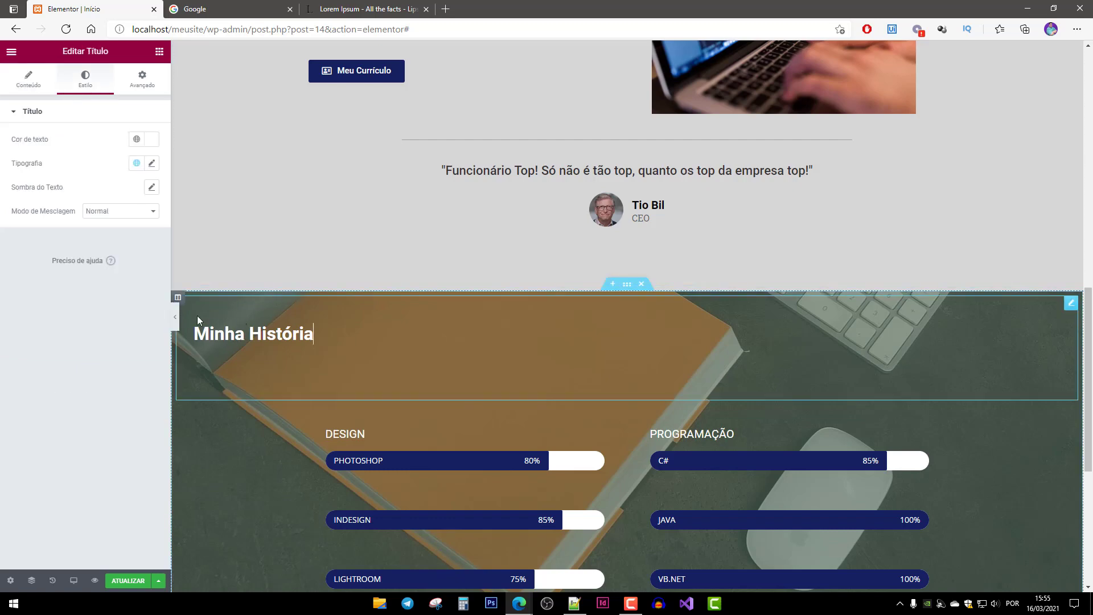
right_click(245, 336)
left_click(285, 361)
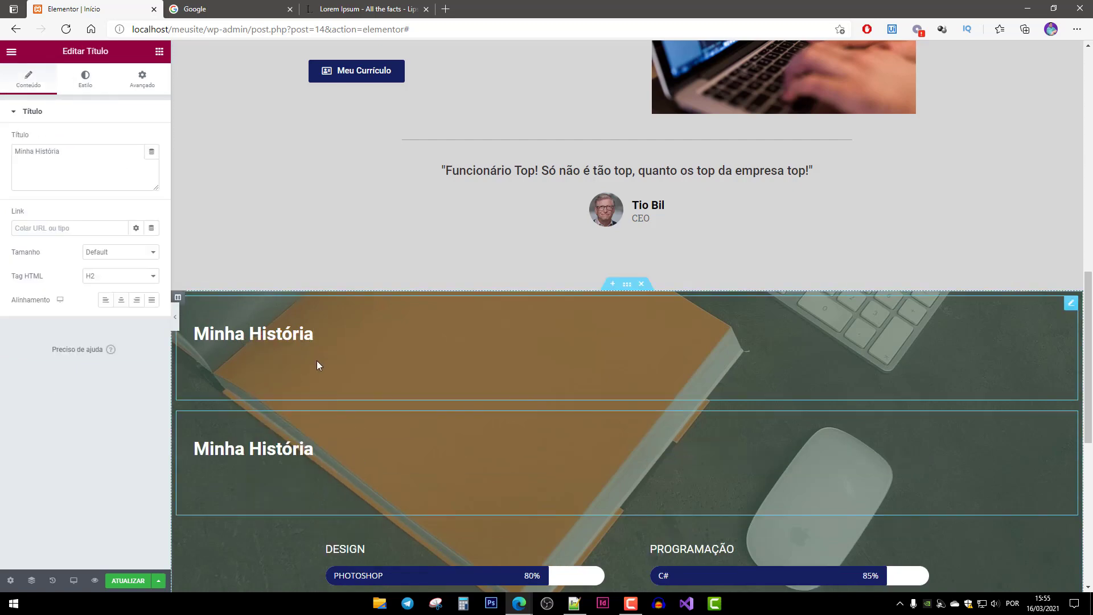
Drag the heading copy into the new tree-and-grass section below the skill bars.
scroll(317, 361, "down", 4)
scroll(234, 113, "down", 3)
scroll(222, 162, "up", 1)
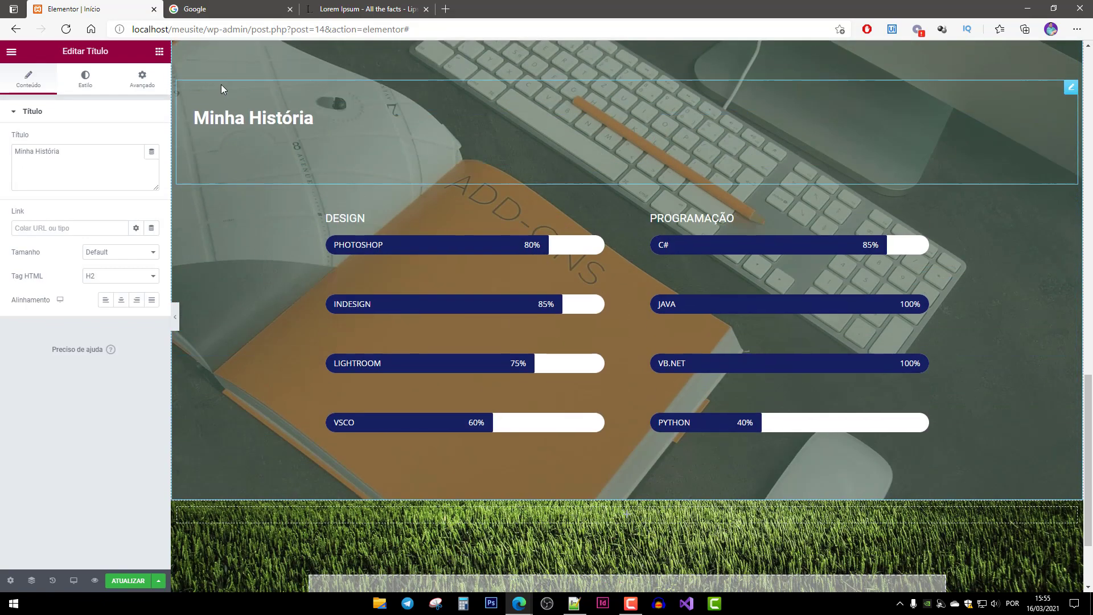
left_click_drag(1072, 88, 633, 404)
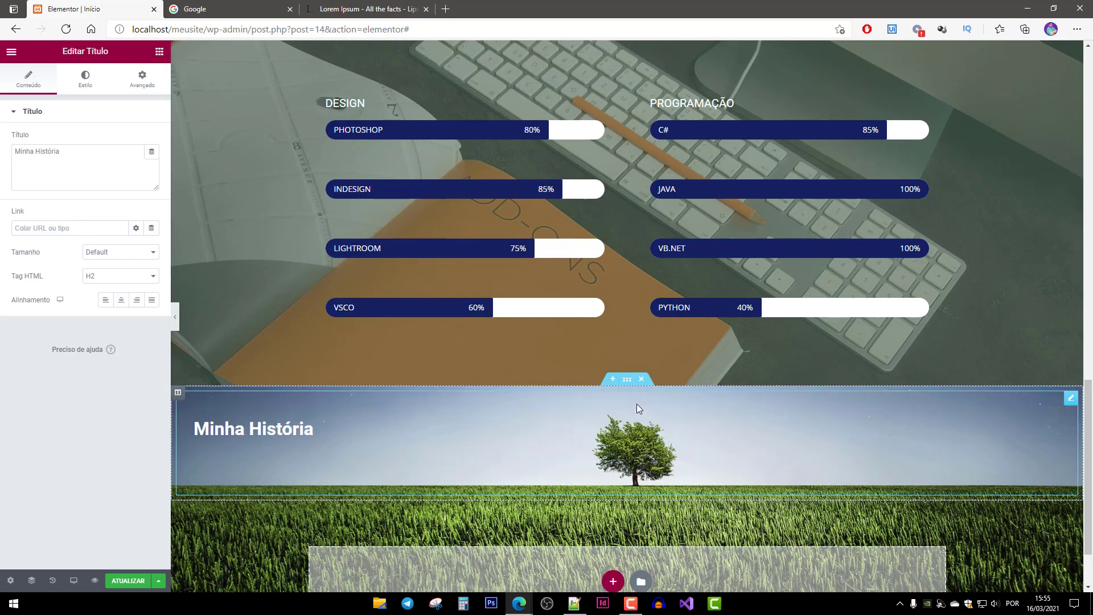
scroll(632, 404, "up", 10)
scroll(273, 415, "up", 4)
scroll(286, 390, "down", 7)
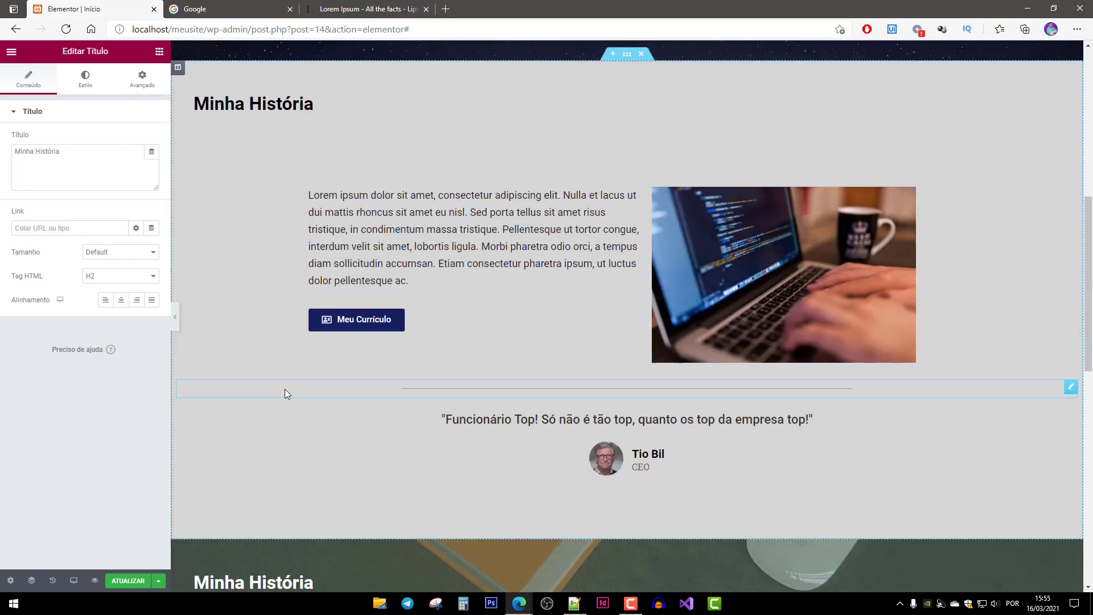
left_click(277, 419)
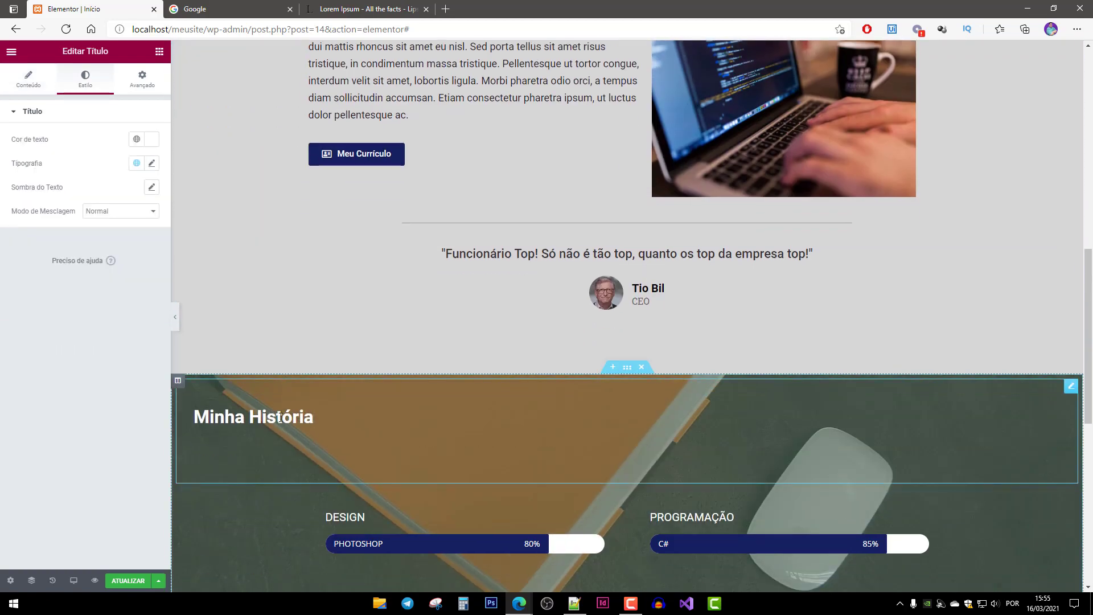
Change the skills heading's text to 'Minhas Habilidades'.
double_click(280, 417)
type("s ")
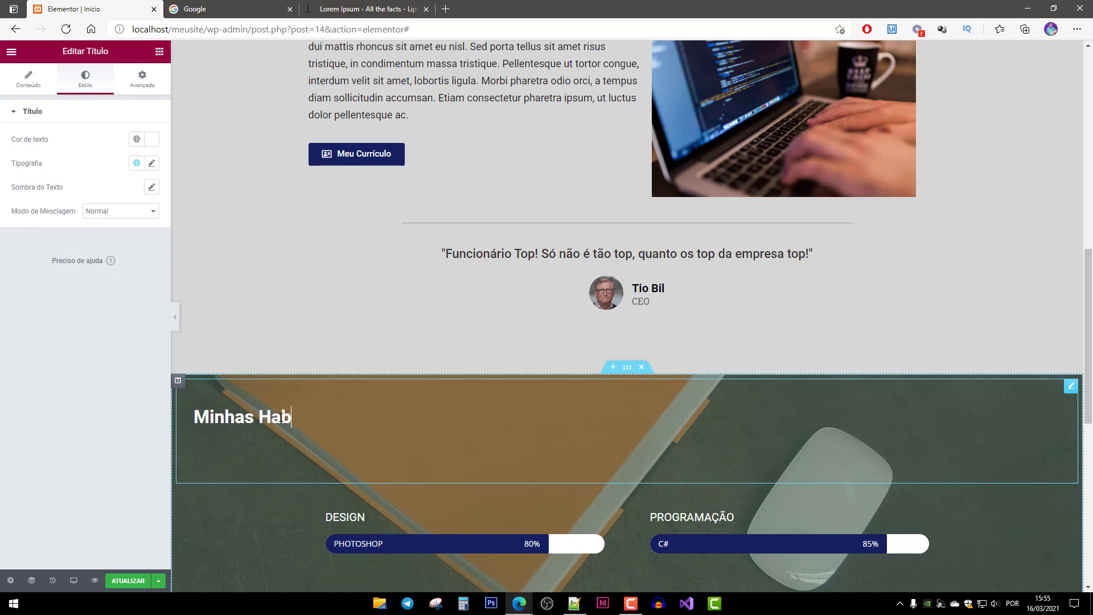
type("Habilidades")
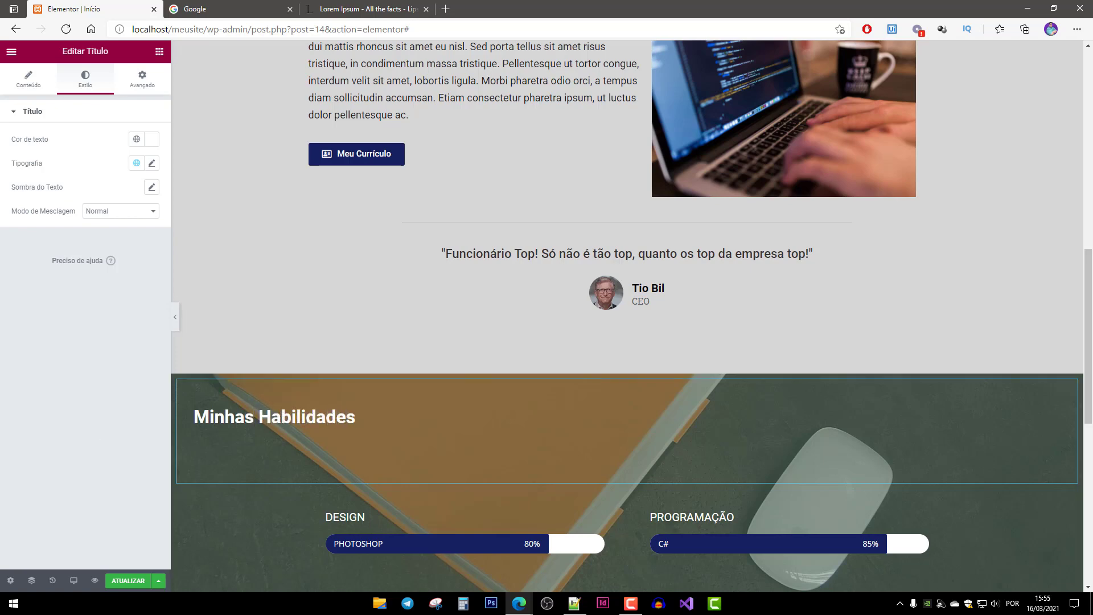
scroll(382, 296, "down", 9)
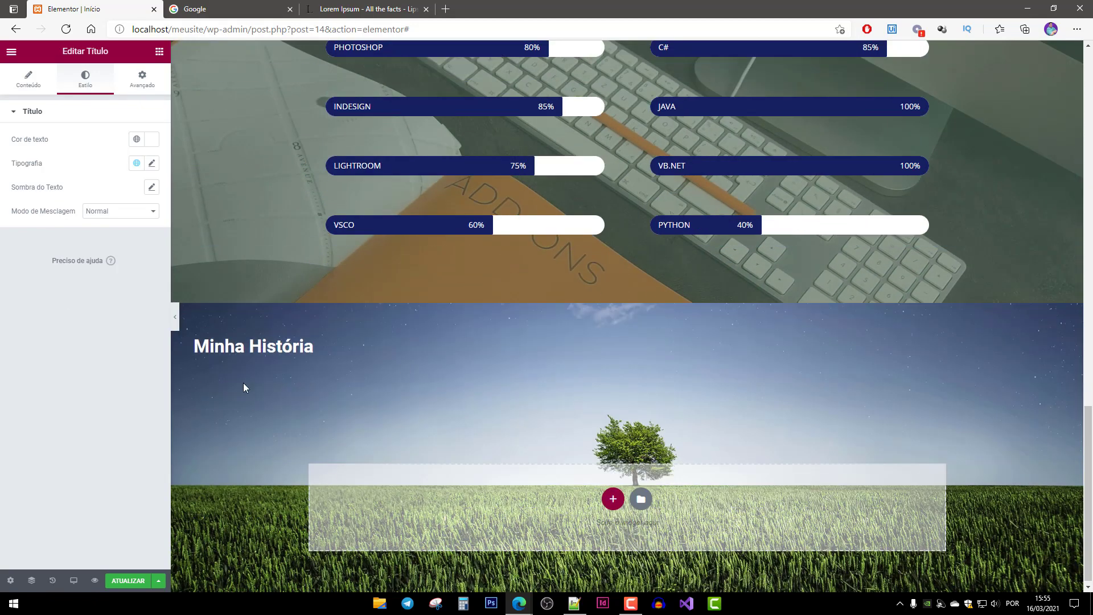
Retype the copied heading in the new section as 'Meus Projetos'.
double_click(277, 348)
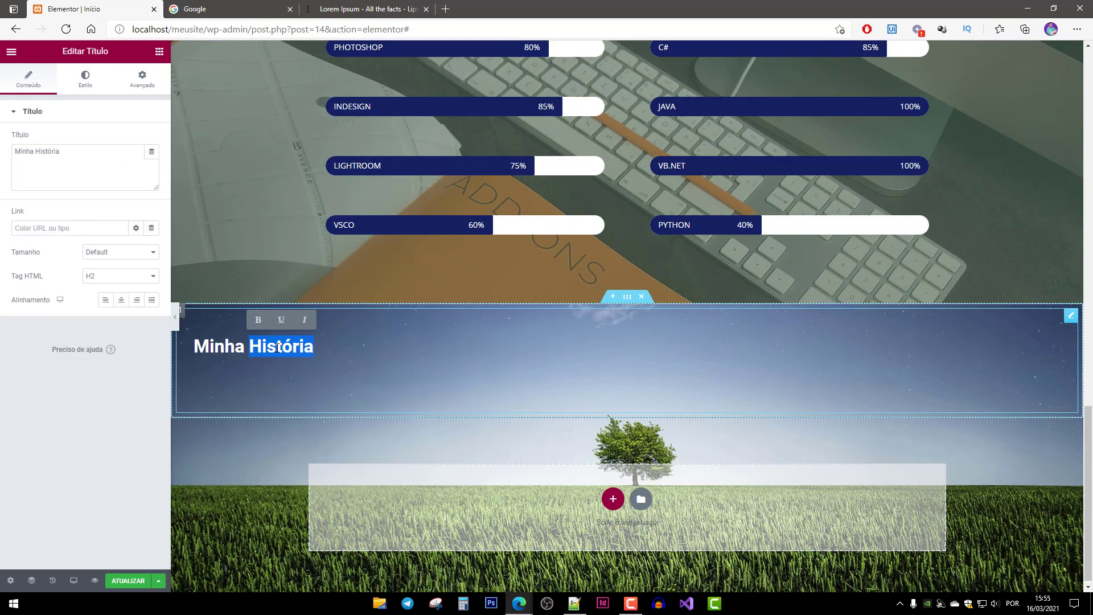
key("BackSpace")
key("BackSpace")
key("BackSpace")
key("BackSpace")
key("BackSpace")
key("BackSpace")
type("eu")
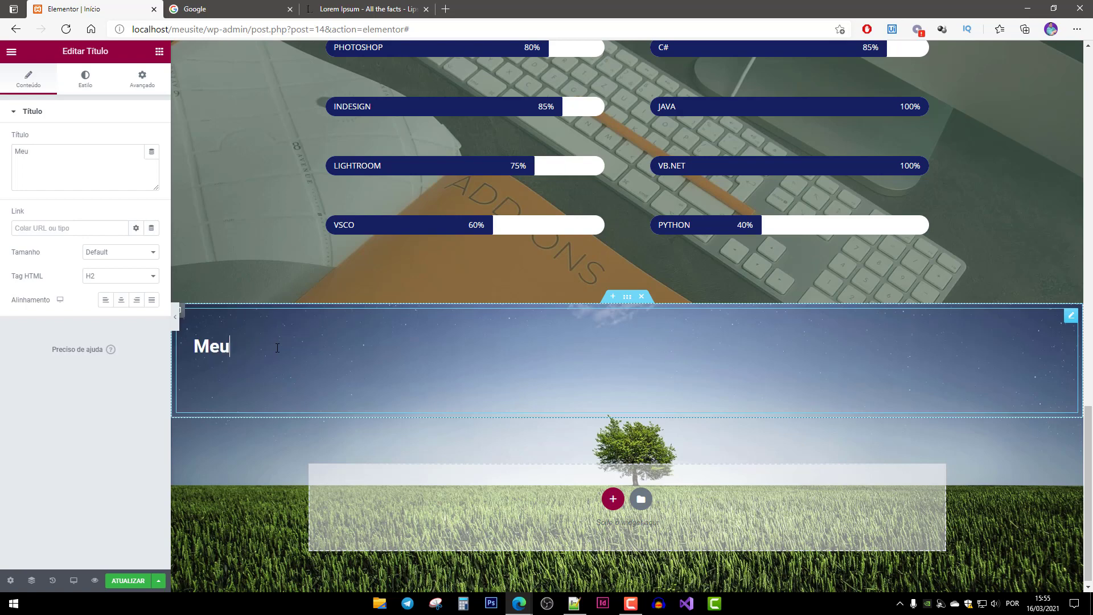
type("s Projetos")
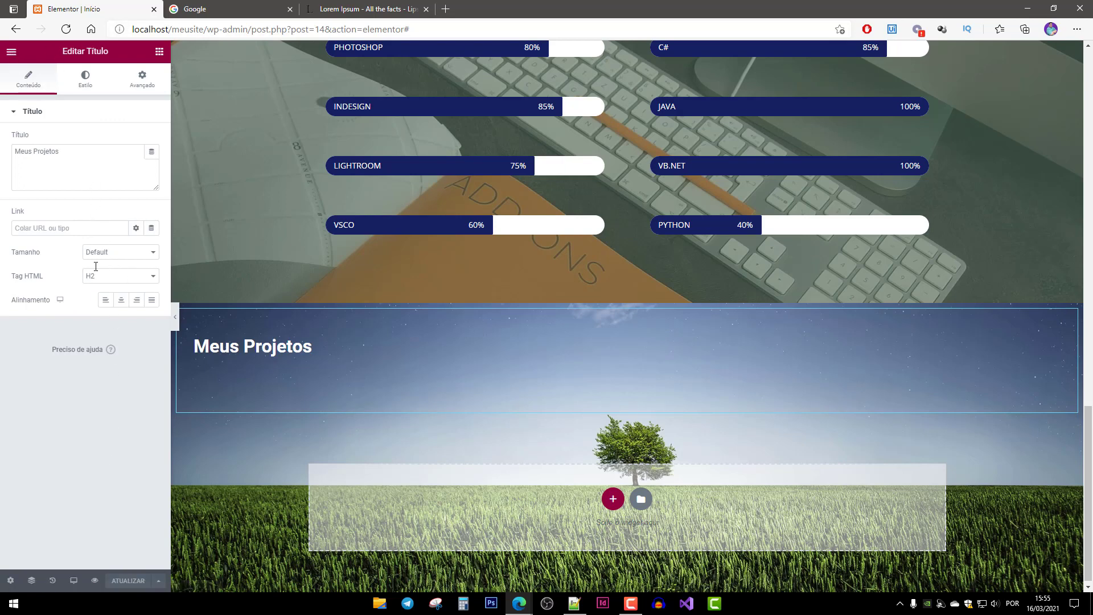
Exit Elementor back to the WordPress dashboard.
left_click(12, 53)
left_click(66, 255)
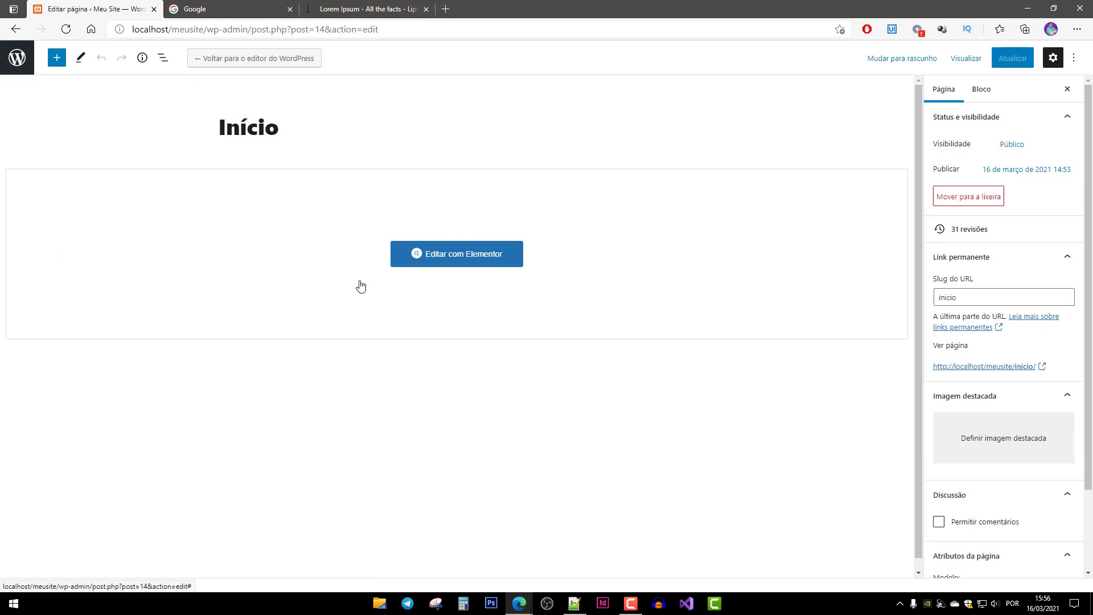
left_click(17, 59)
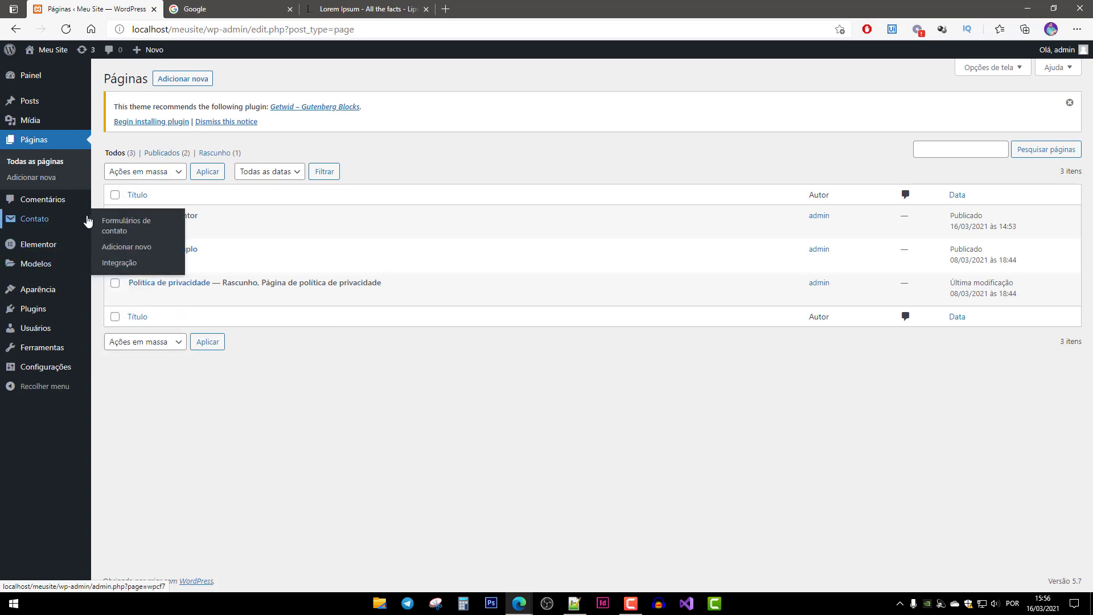
Search the plugin directory for 'Instagram Feed' under Plugins > Adicionar novo.
left_click(34, 315)
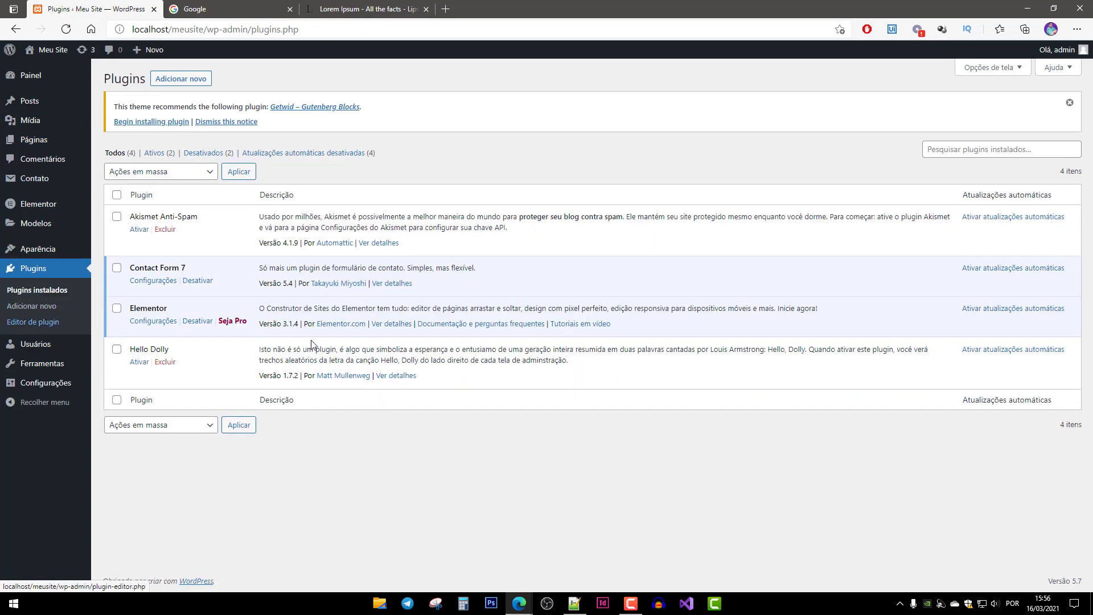
left_click(183, 79)
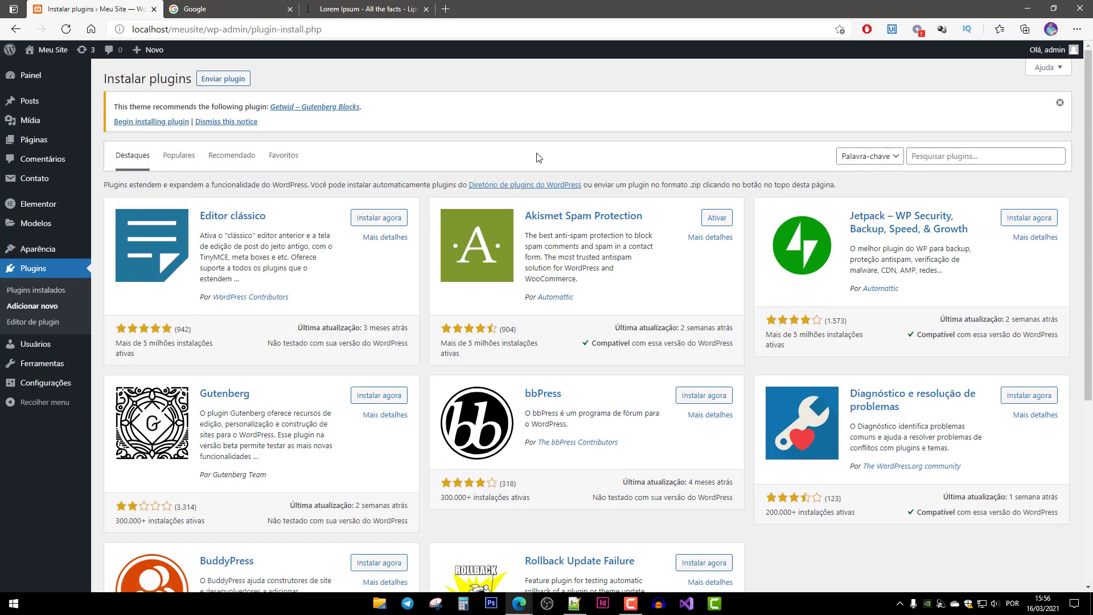
left_click(985, 155)
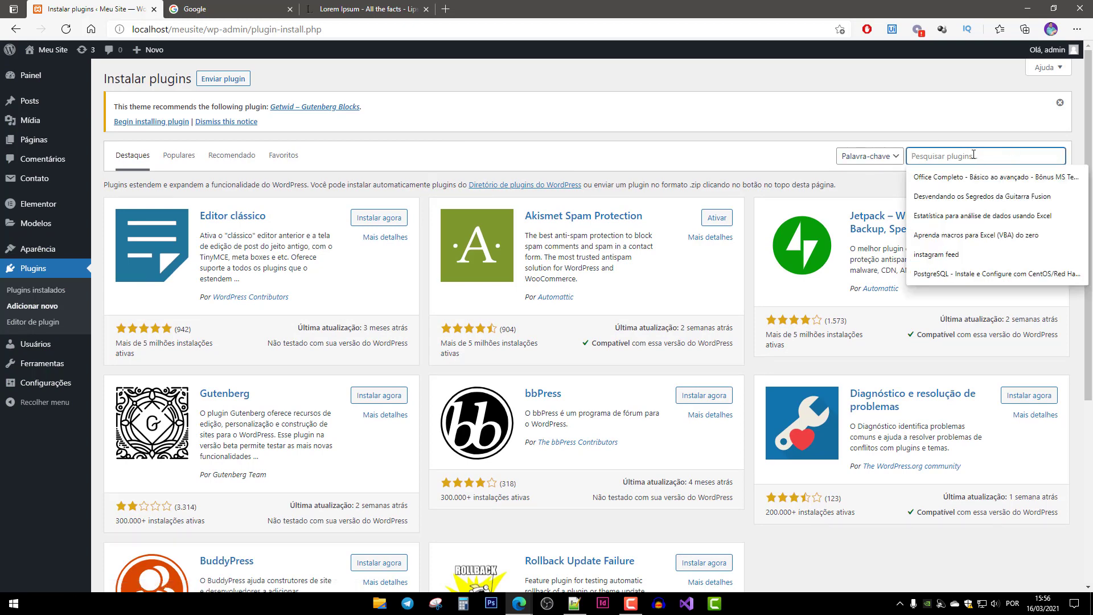
type("Instagram")
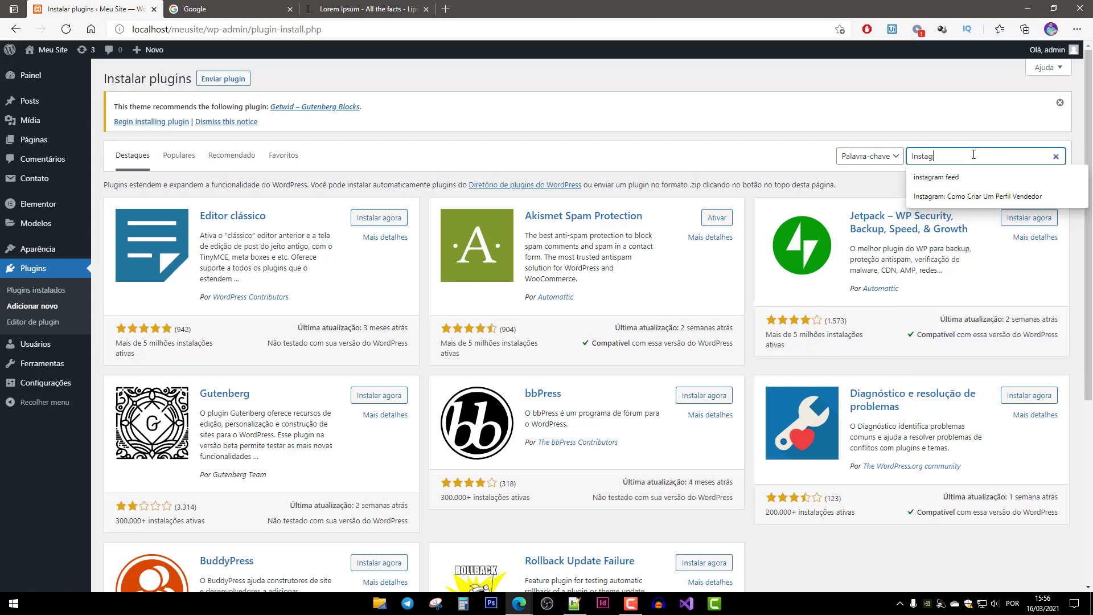
type(" Feed")
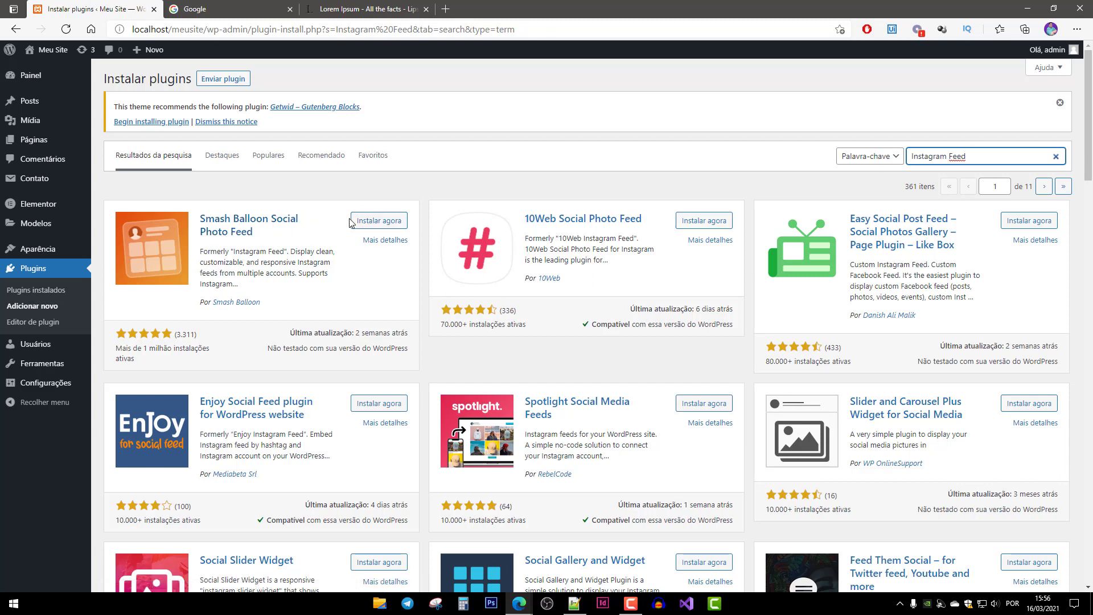
Install and activate Smash Balloon Social Photo Feed, then go back a page.
left_click(378, 222)
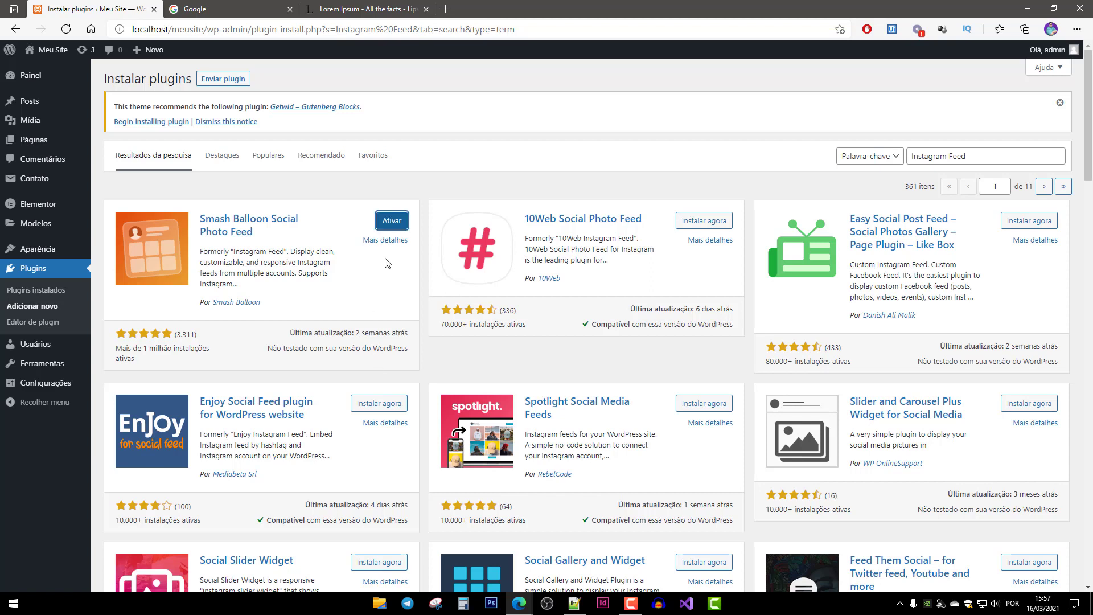
left_click(392, 221)
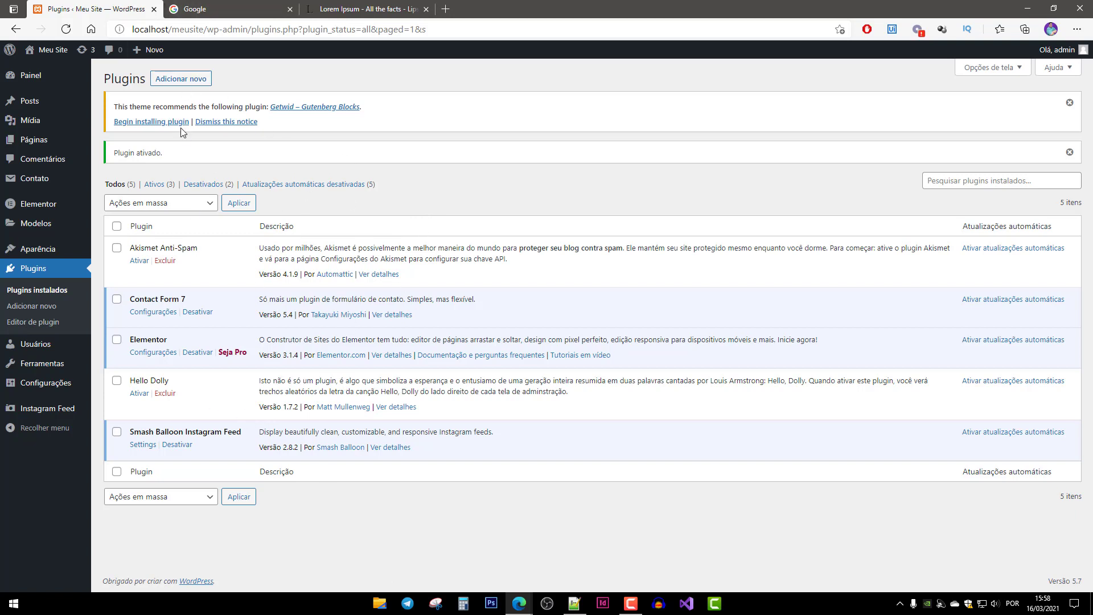
key("alt+Left")
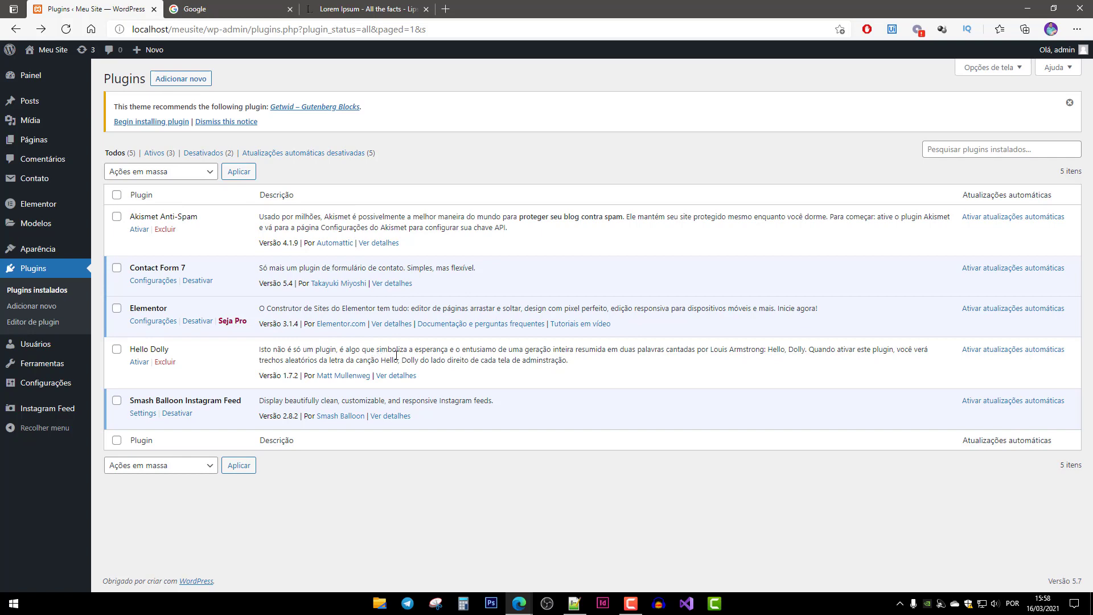
From Instagram Feed settings, connect a Personal Instagram account to reach Instagram's login.
left_click(143, 413)
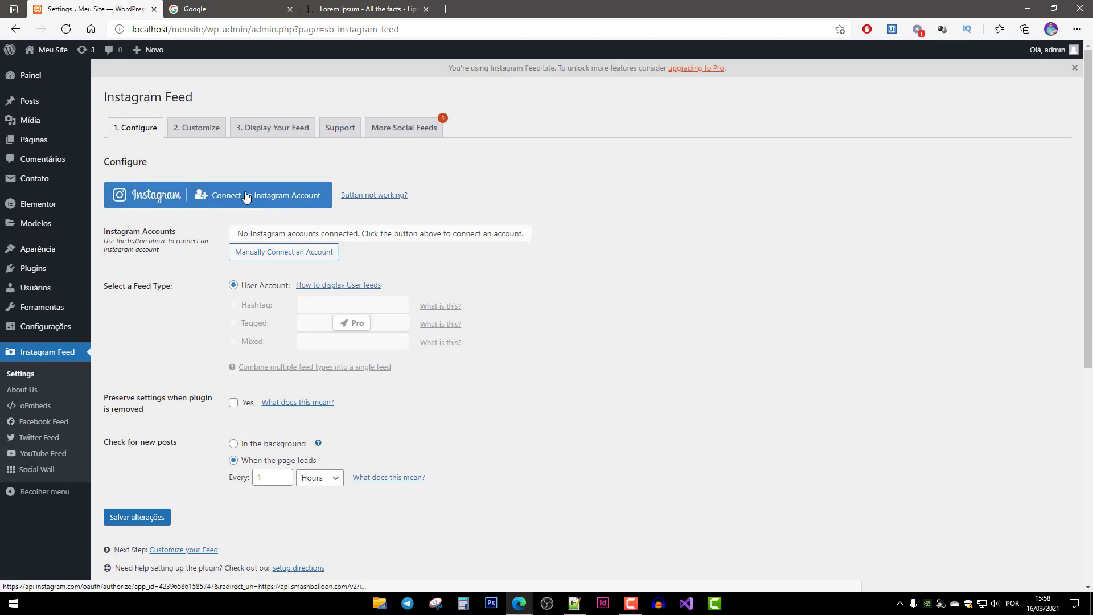
left_click(264, 195)
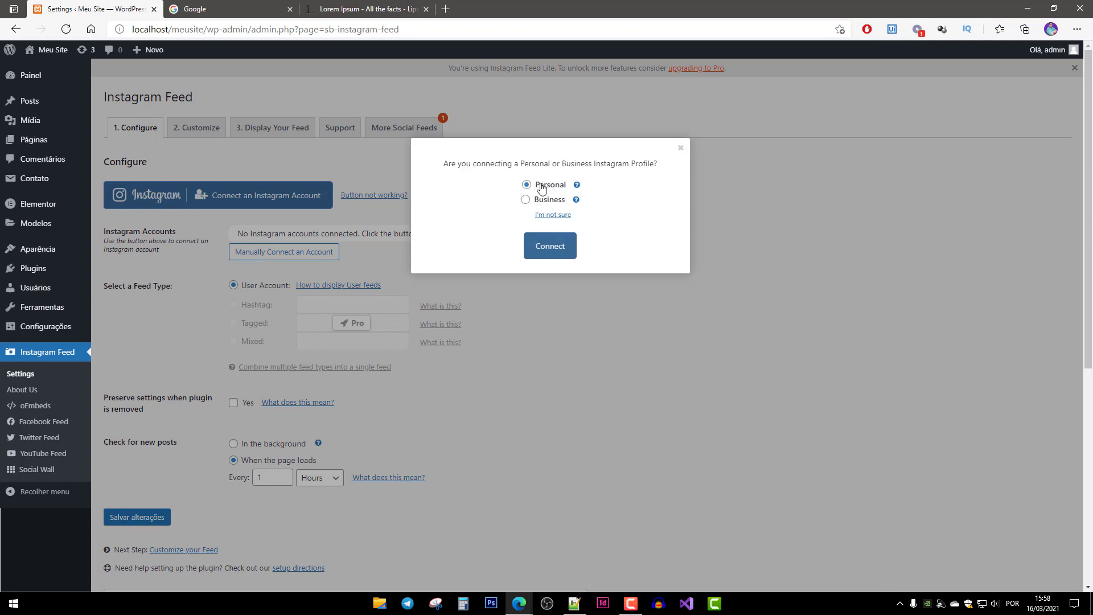
left_click(552, 250)
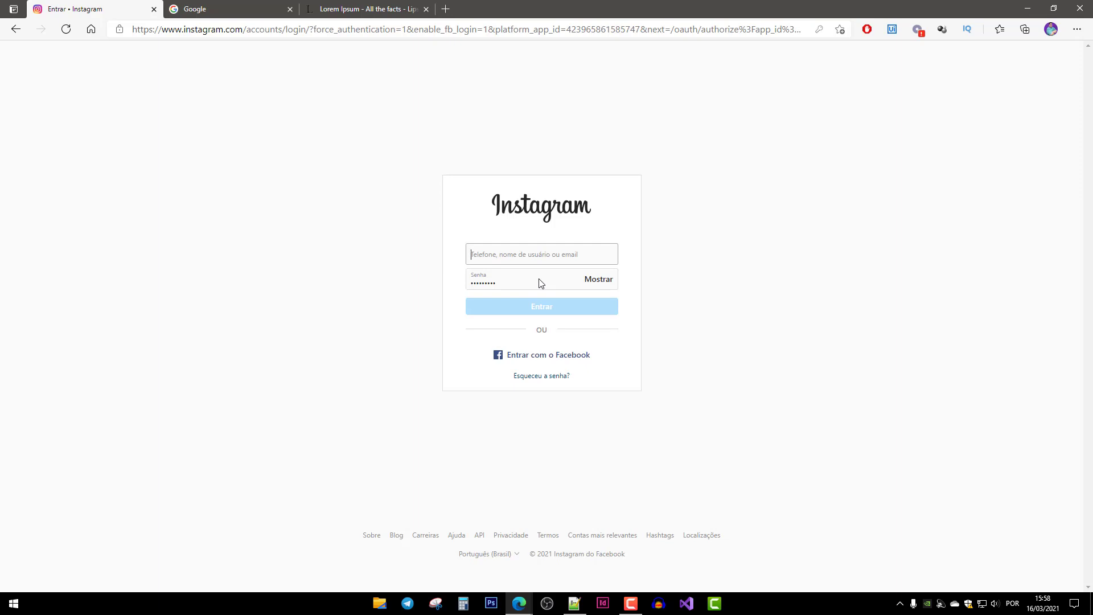
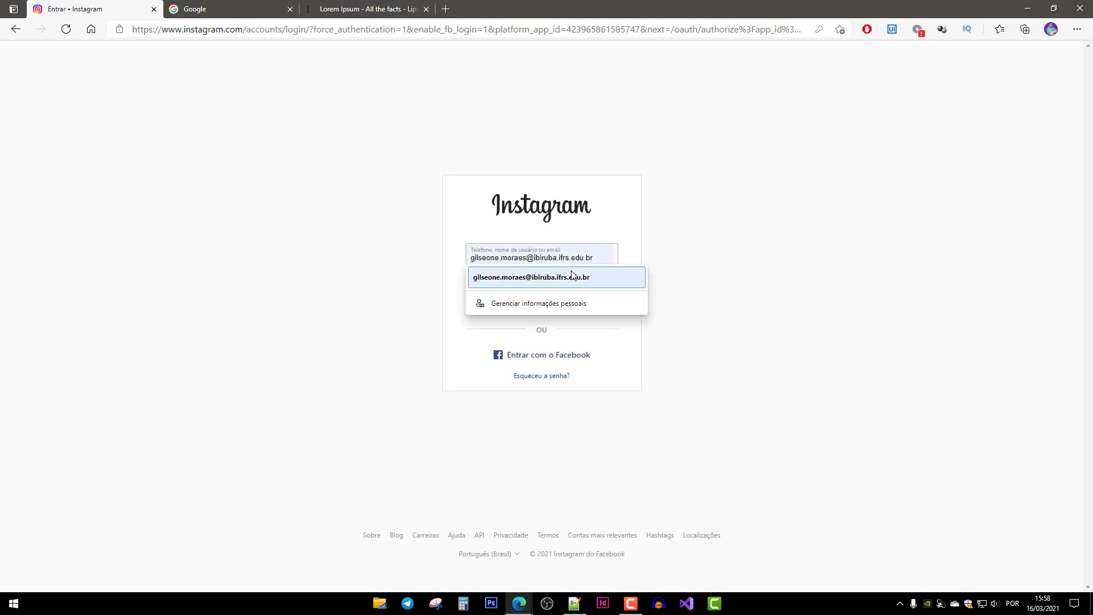
Sign in to Instagram with the account's username and password.
left_click(686, 237)
left_click_drag(524, 279, 398, 283)
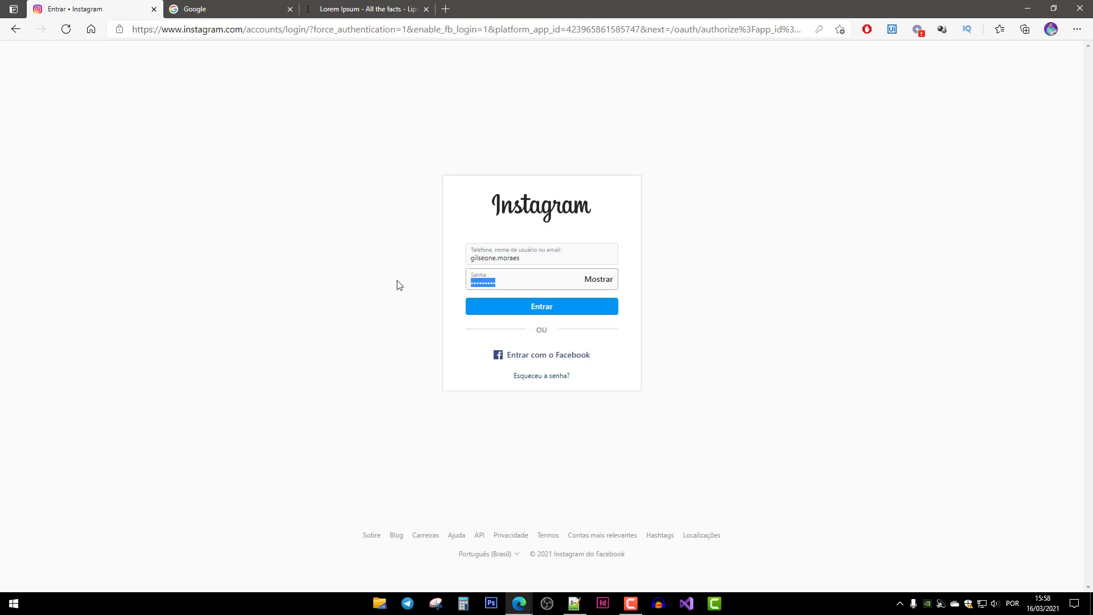
type("a")
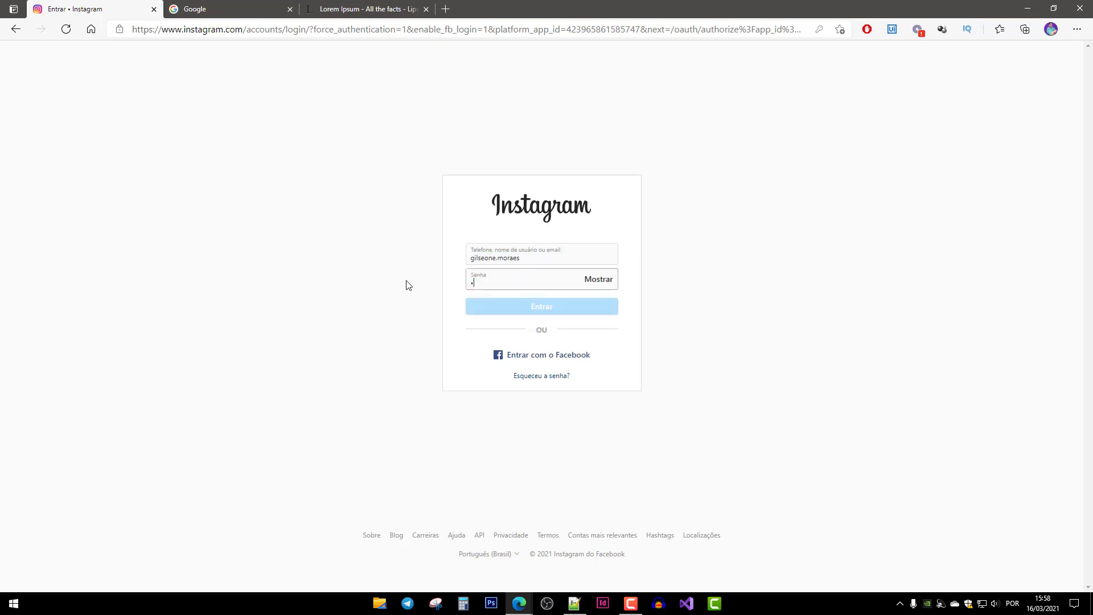
type("•••••••")
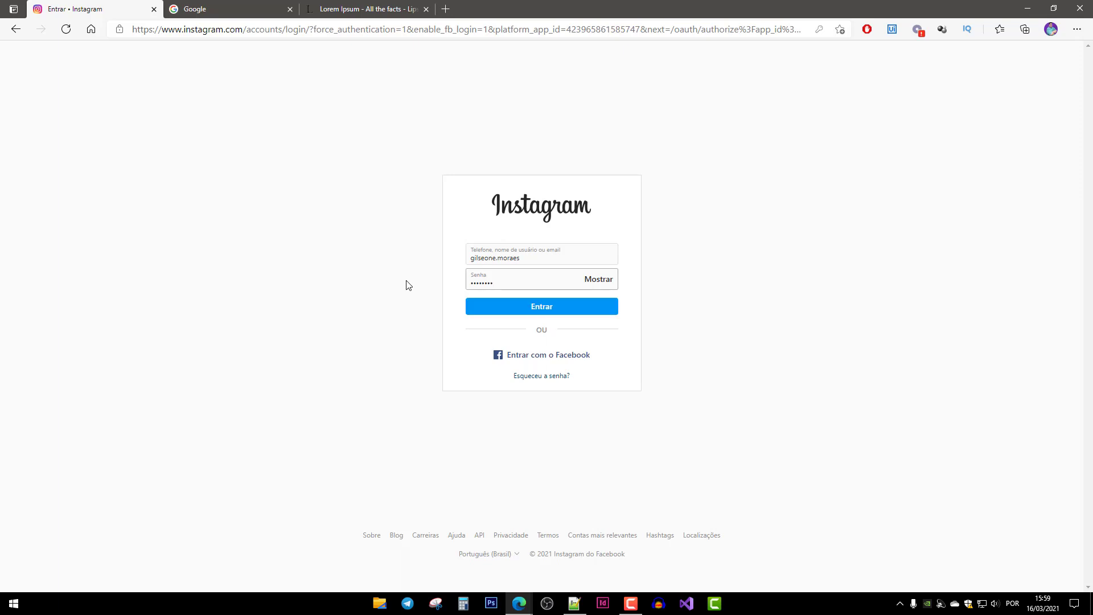
left_click(544, 308)
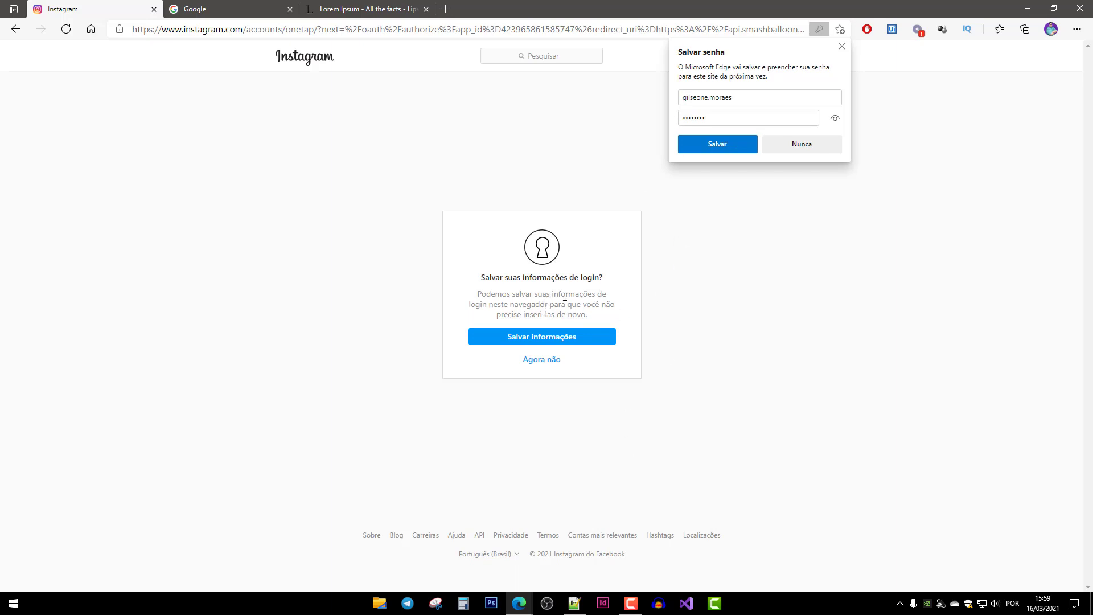
Save the password in Edge, skip Instagram's save-login prompt, and allow Smash Balloon access.
left_click(726, 148)
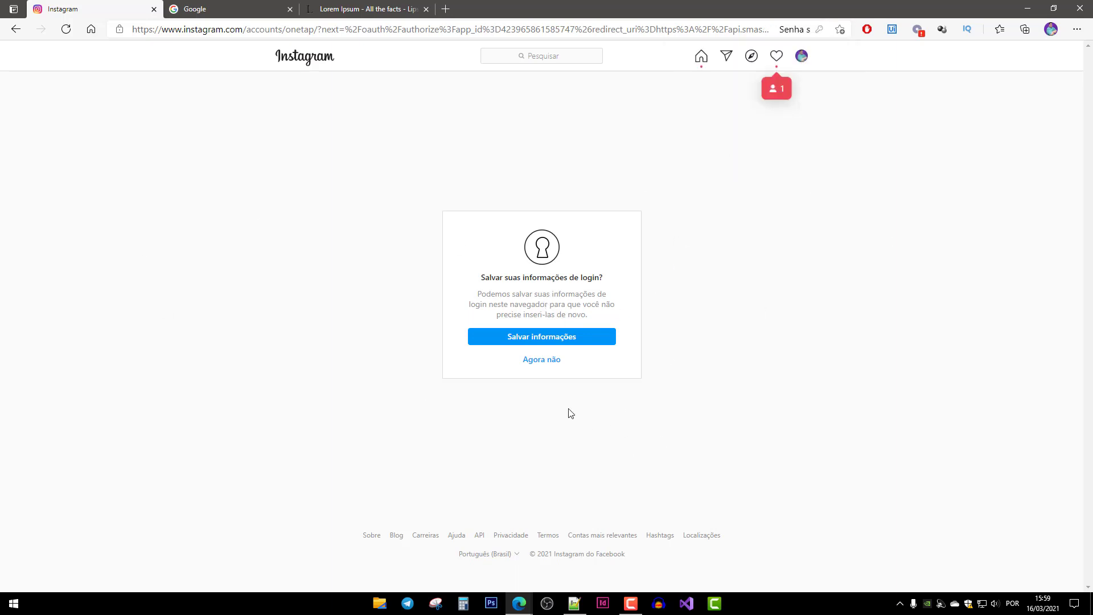
left_click(547, 360)
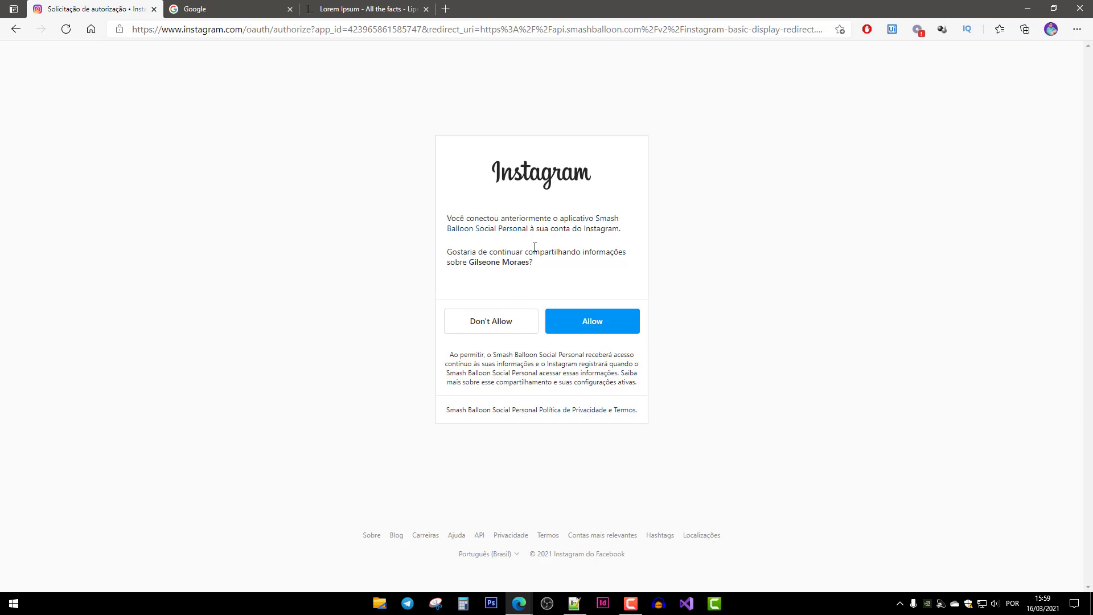
left_click(594, 328)
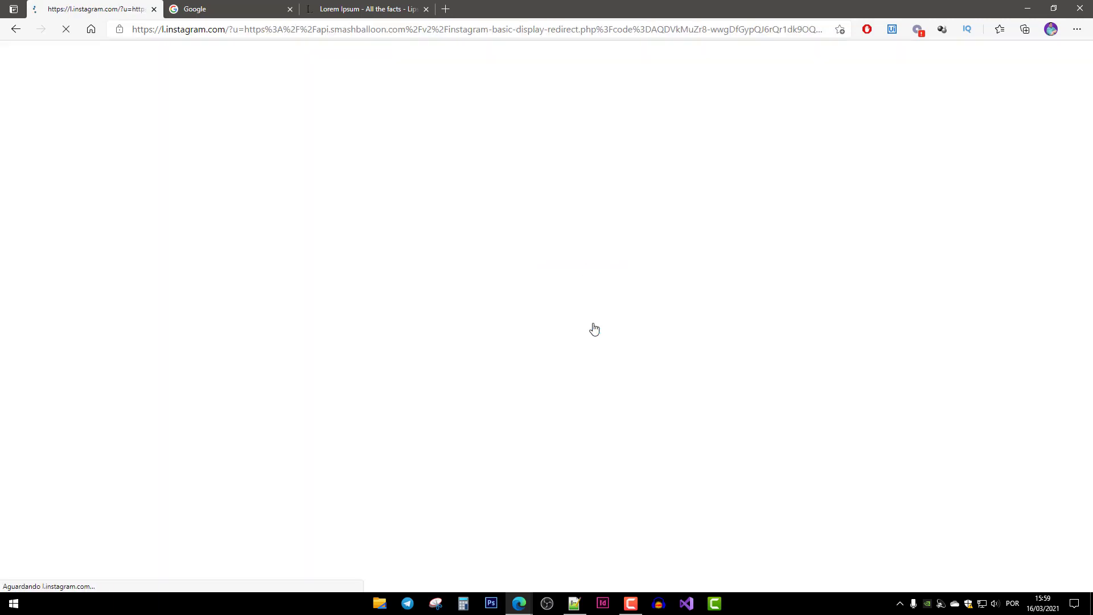
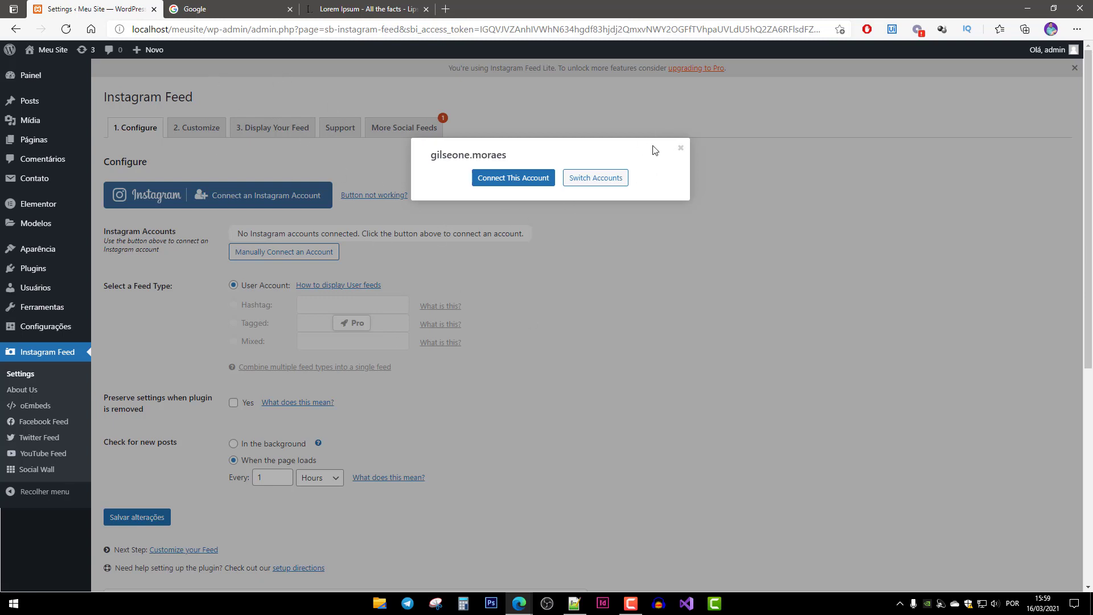
Connect the Instagram account to the feed plugin and select the [instagram-feed] shortcode under Display your feed.
left_click(528, 181)
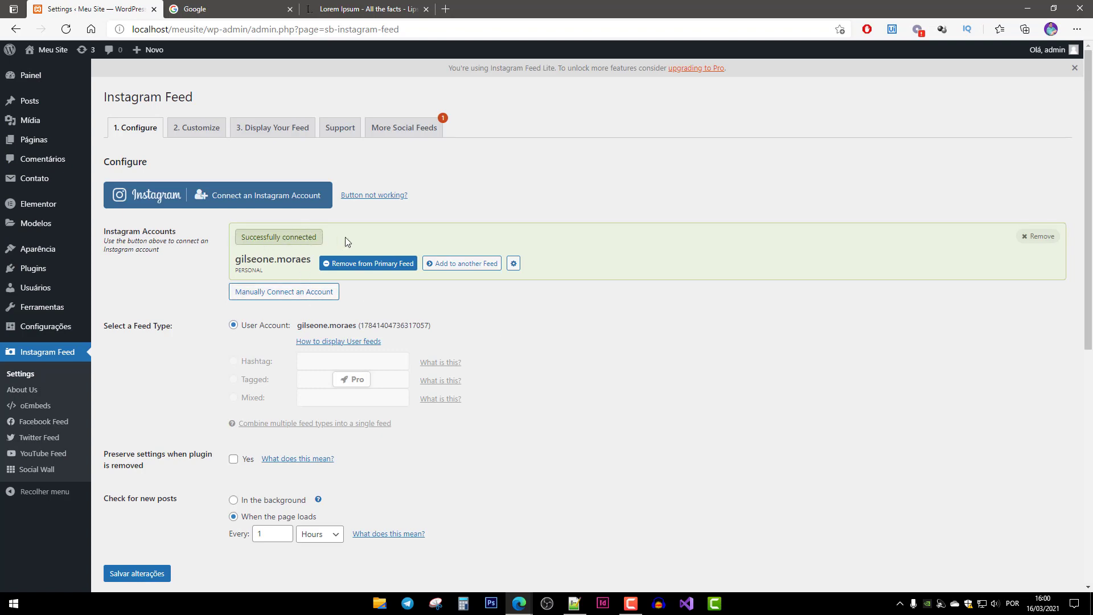
scroll(569, 439, "down", 5)
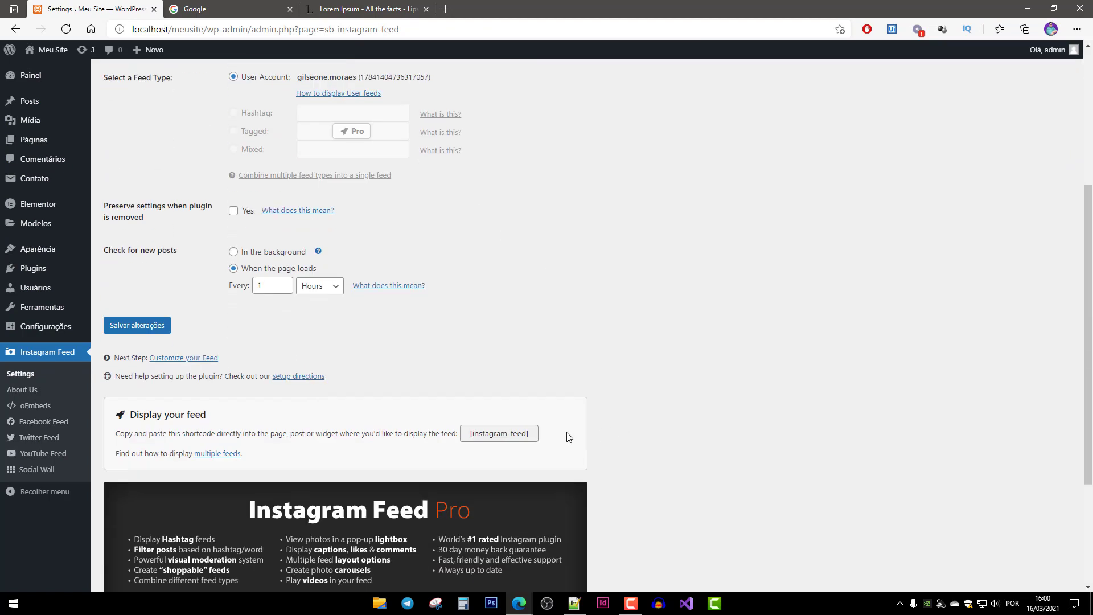
scroll(575, 415, "up", 6)
scroll(598, 431, "down", 9)
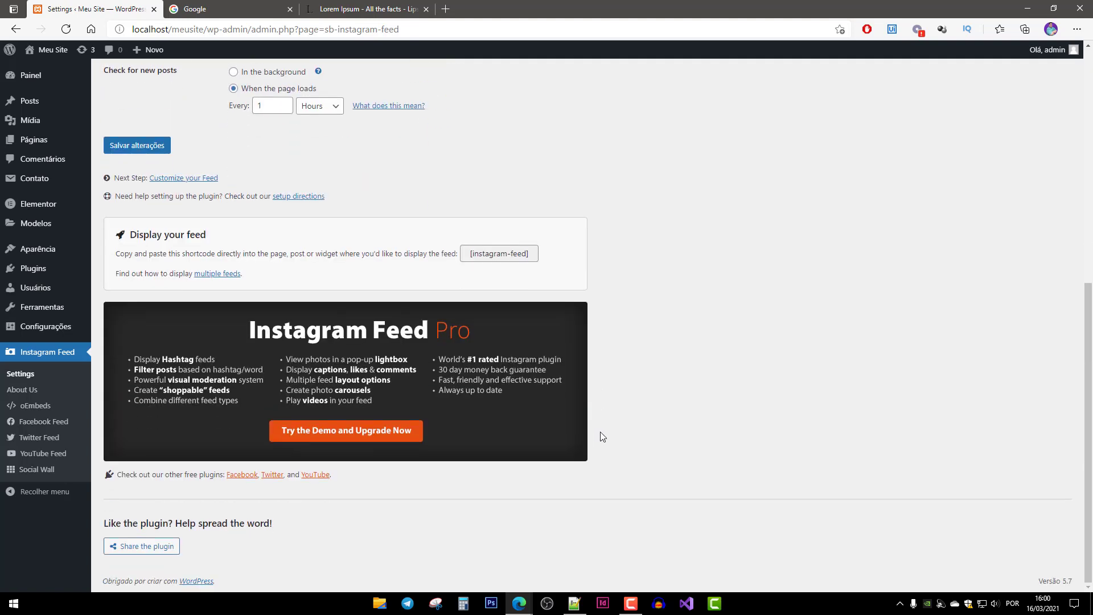
scroll(600, 431, "up", 8)
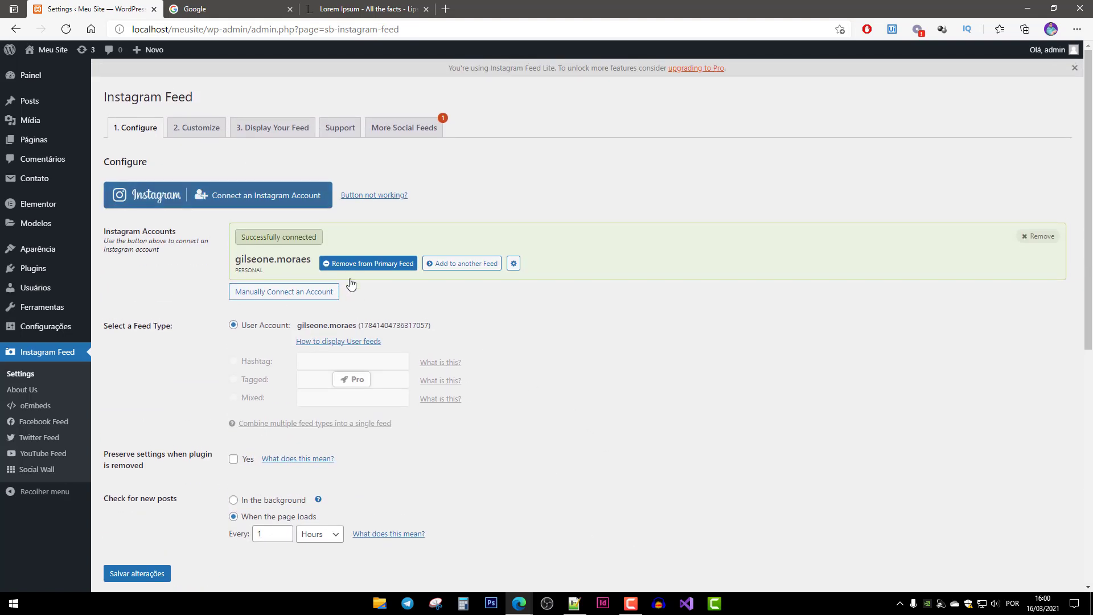
scroll(466, 359, "down", 8)
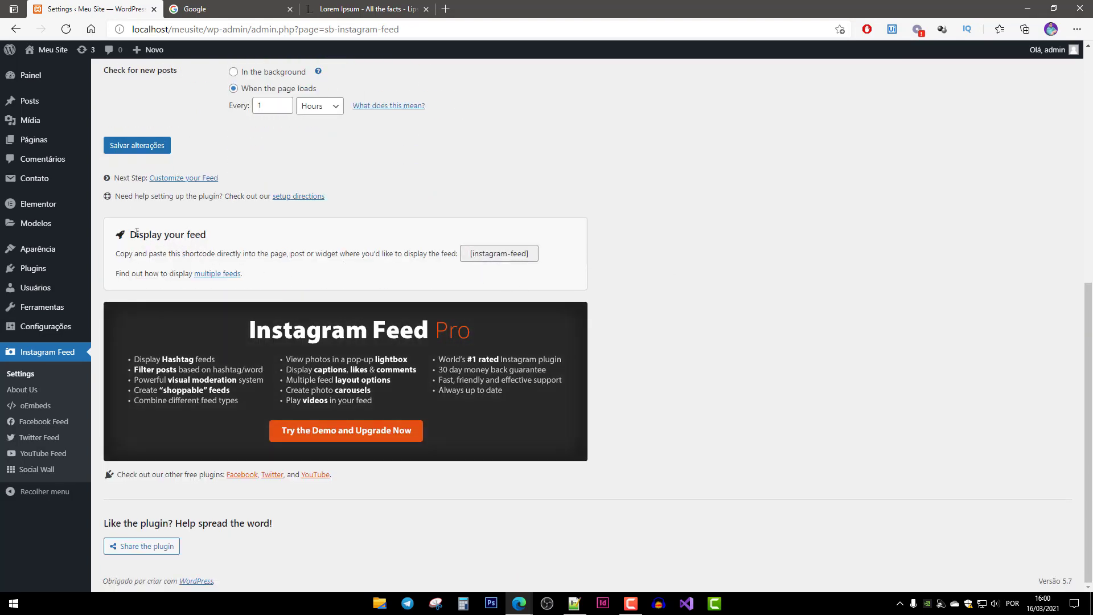
left_click(465, 256)
key("ctrl+c")
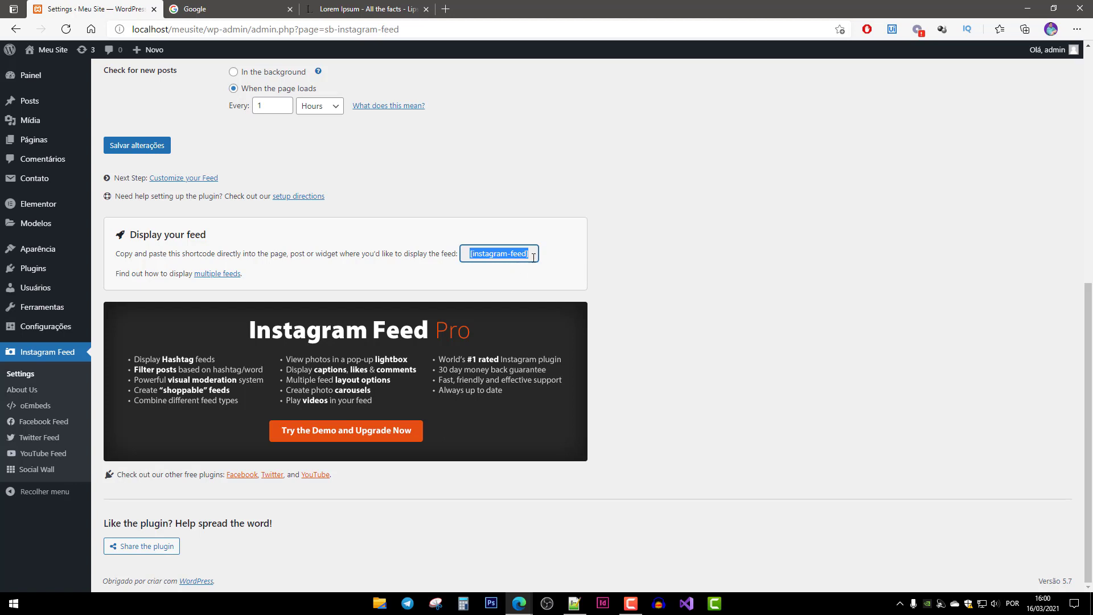
Copy the [instagram-feed] shortcode and open the Páginas list in a new browser tab.
right_click(500, 256)
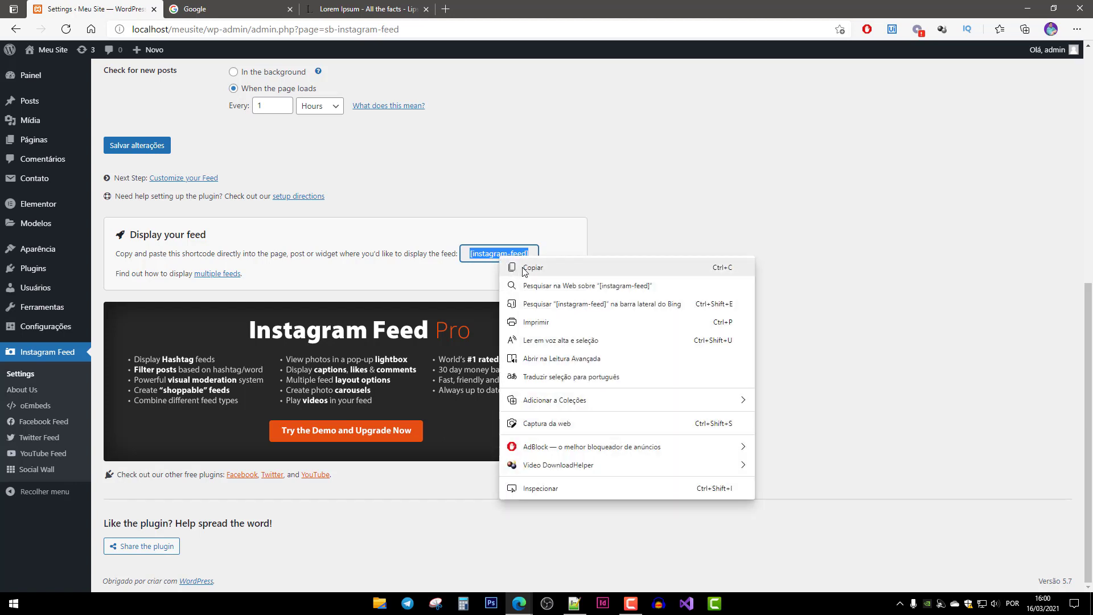
left_click(515, 268)
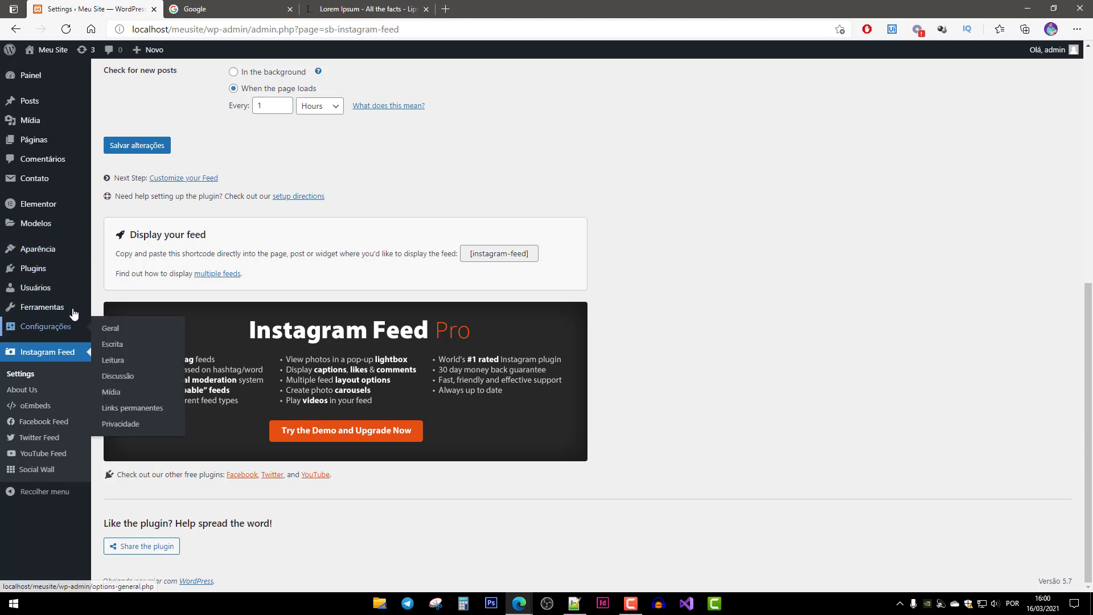
scroll(81, 411, "up", 3)
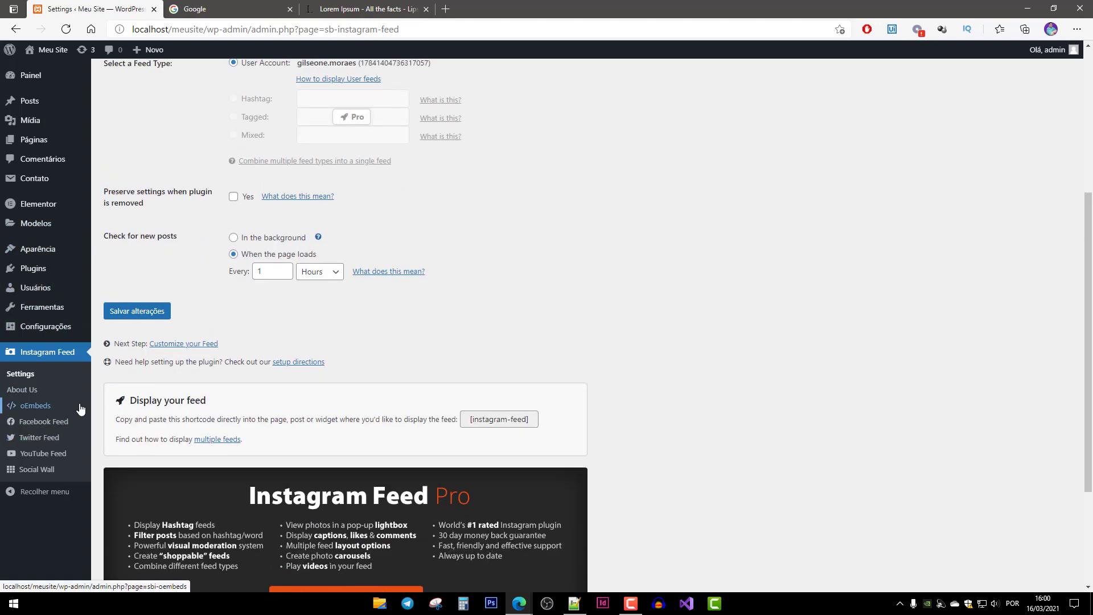
right_click(25, 142)
left_click(66, 154)
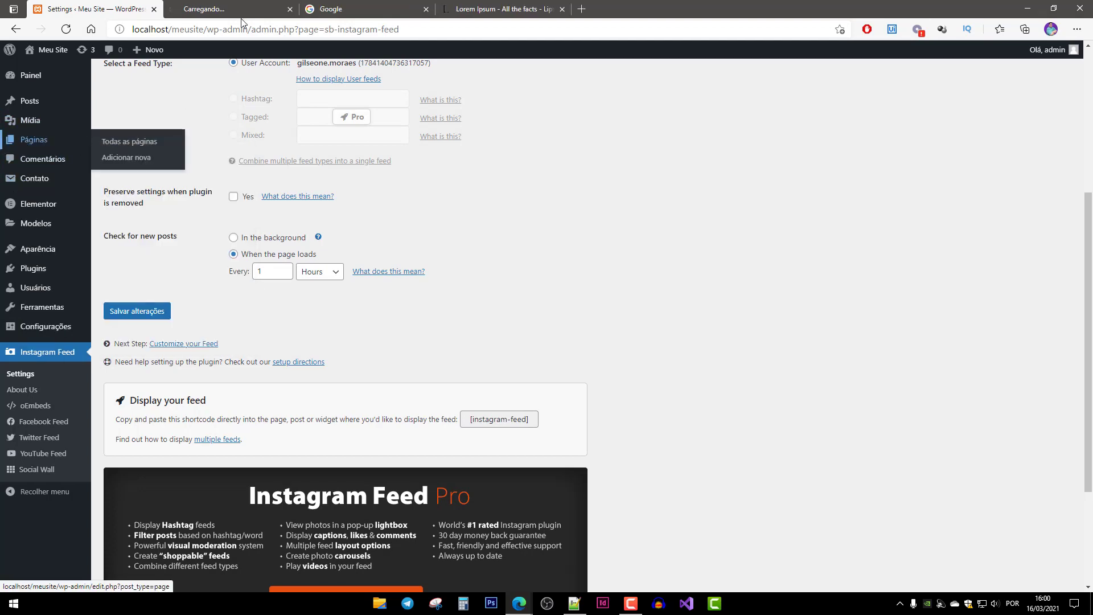
scroll(265, 421, "up", 5)
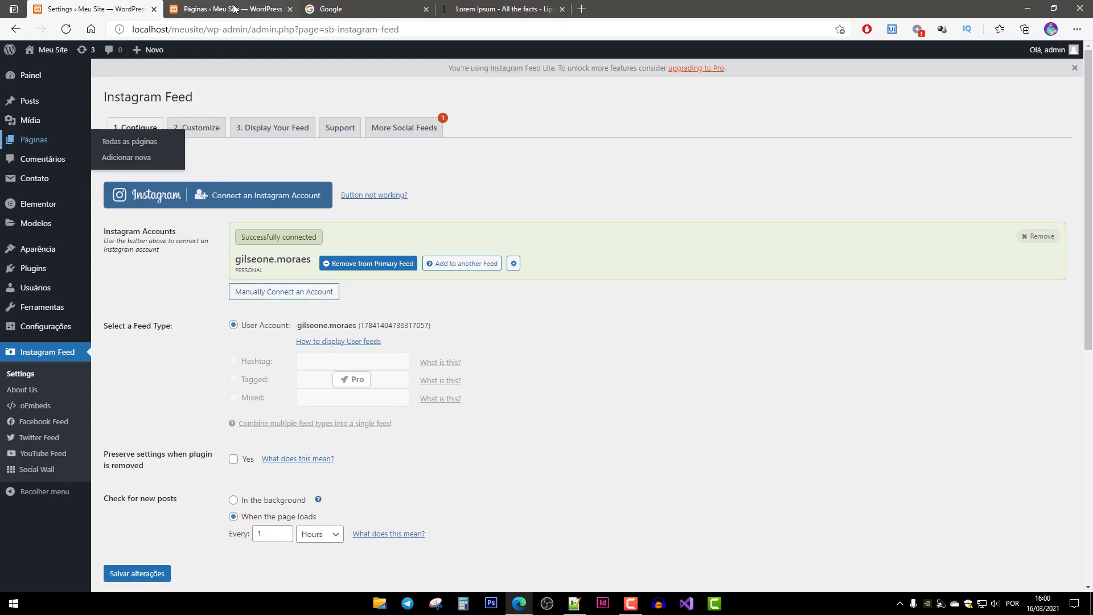
left_click(233, 8)
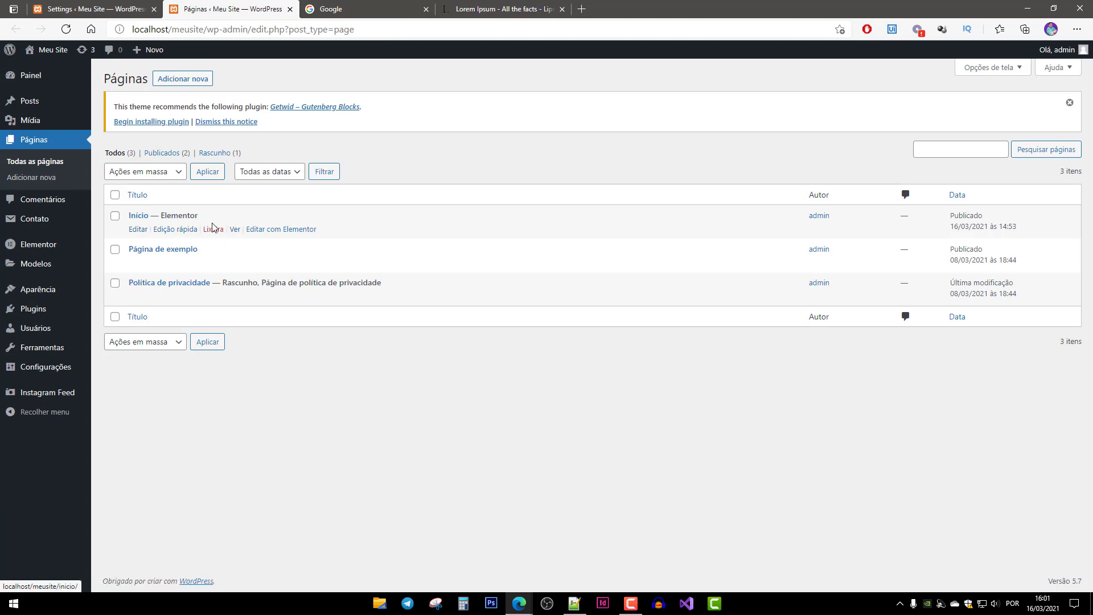
Open Início in Elementor and set the Meus Projetos section to a Clássico dark grey background colour.
left_click(288, 232)
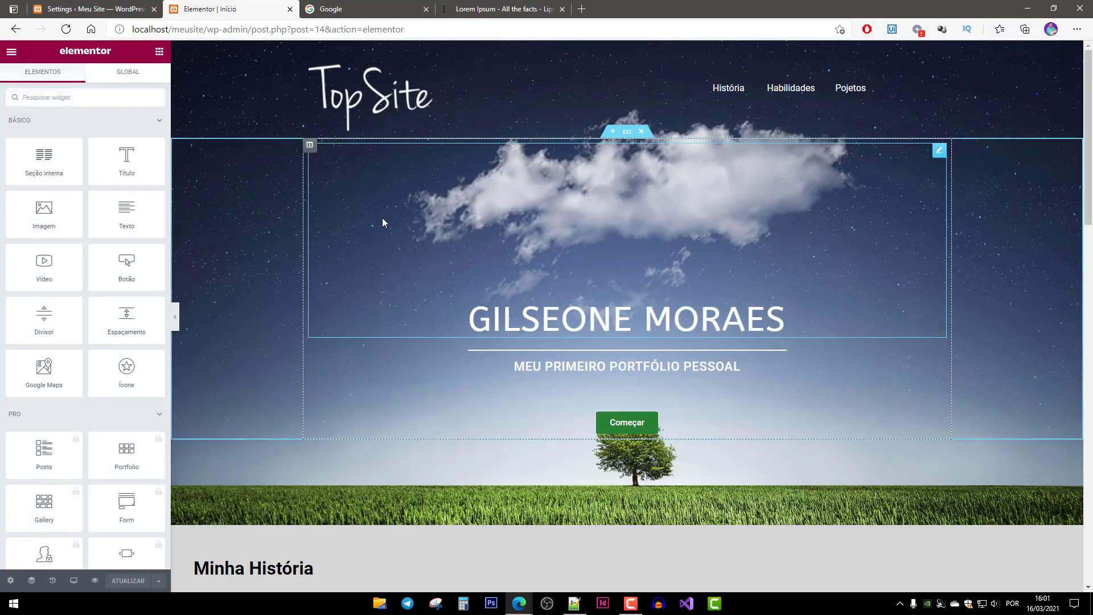
scroll(546, 279, "down", 15)
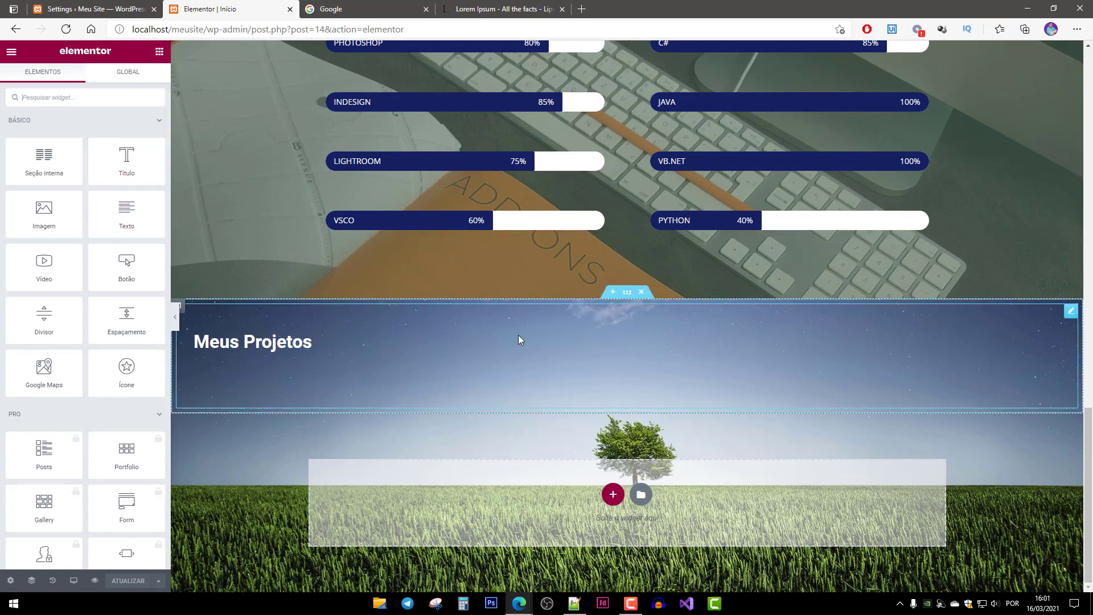
left_click(628, 292)
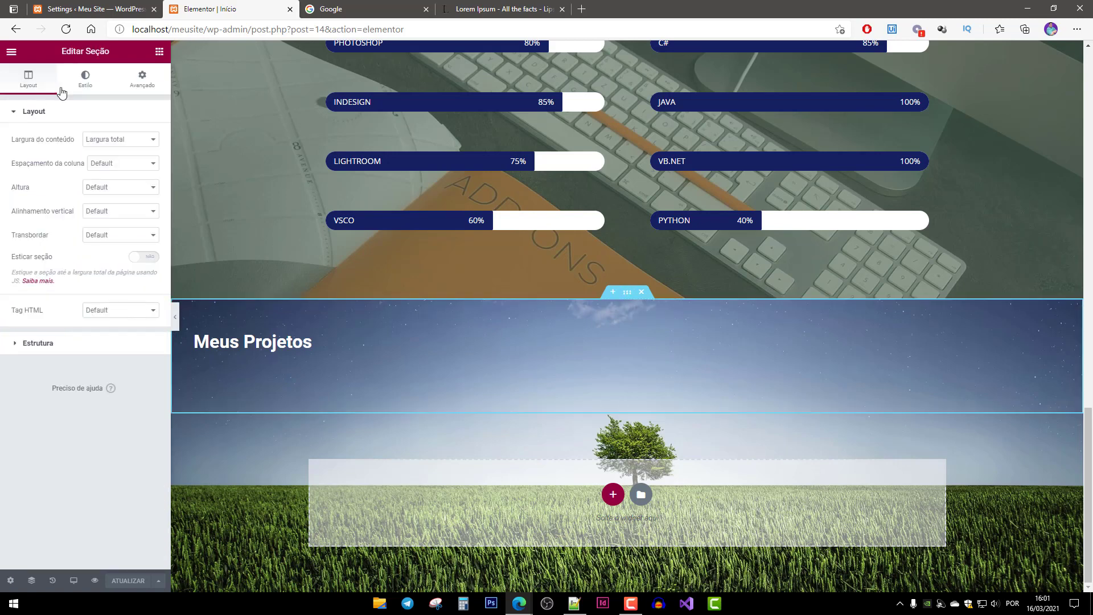
left_click(86, 82)
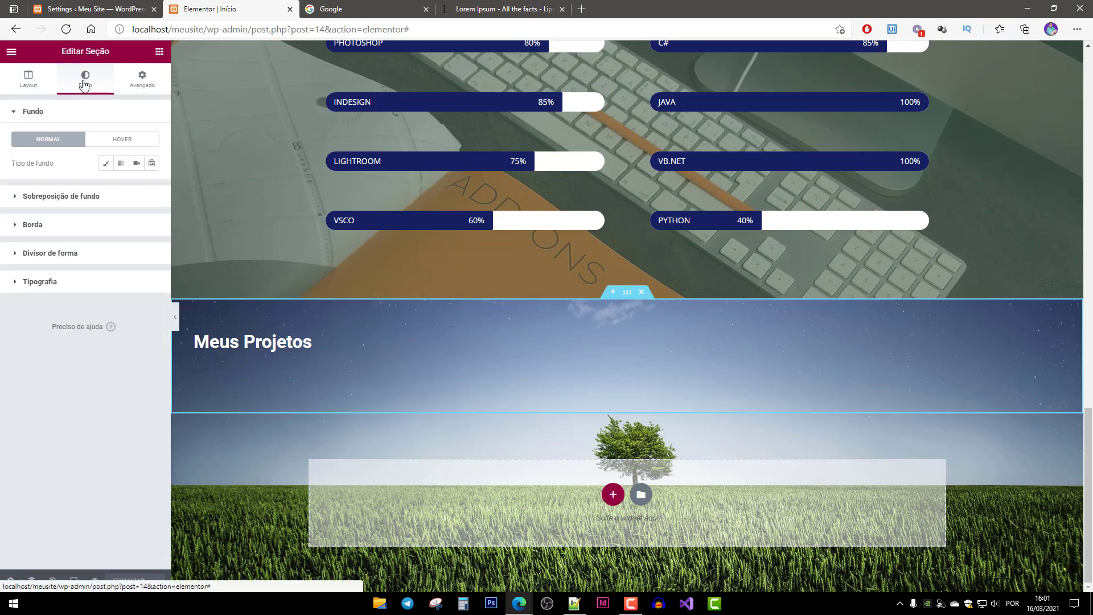
left_click(106, 164)
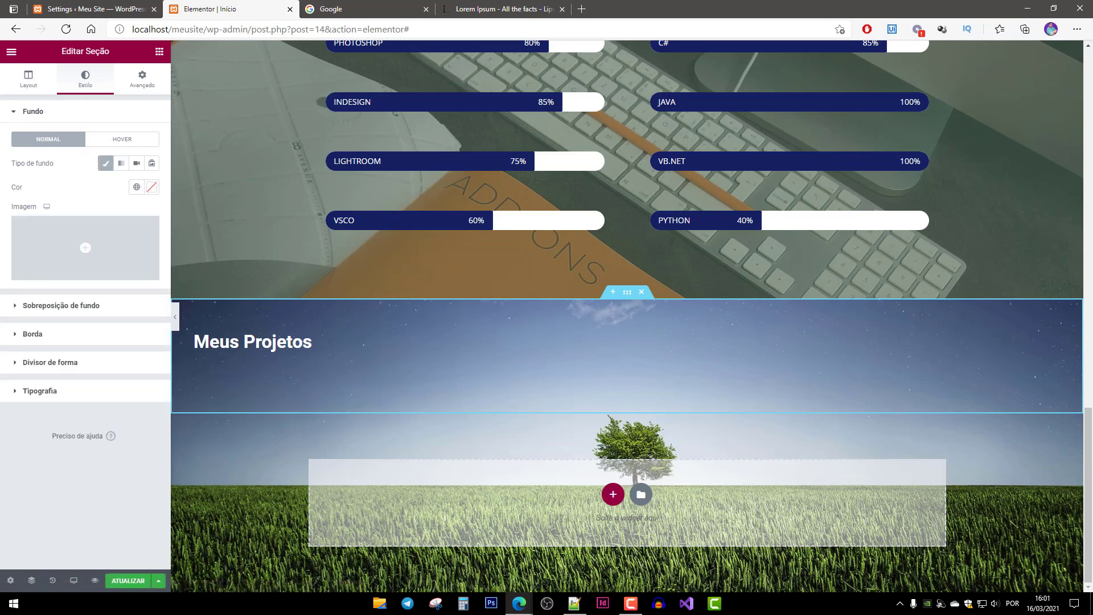
left_click(152, 186)
mouse_move(93, 307)
left_mouse_down()
mouse_move(32, 293)
mouse_move(20, 306)
left_mouse_up()
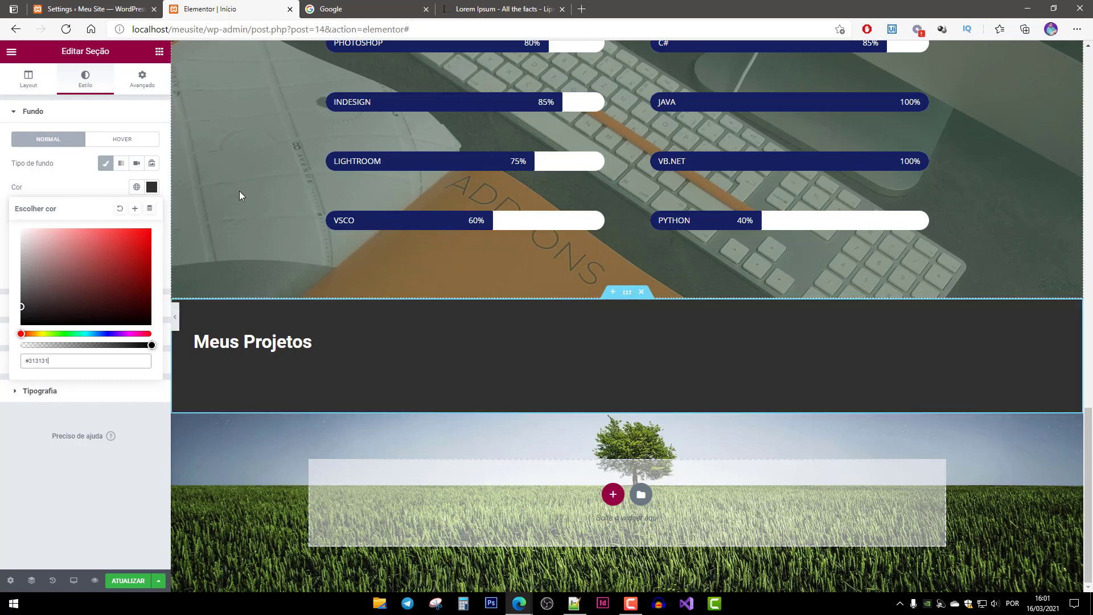
left_click(155, 53)
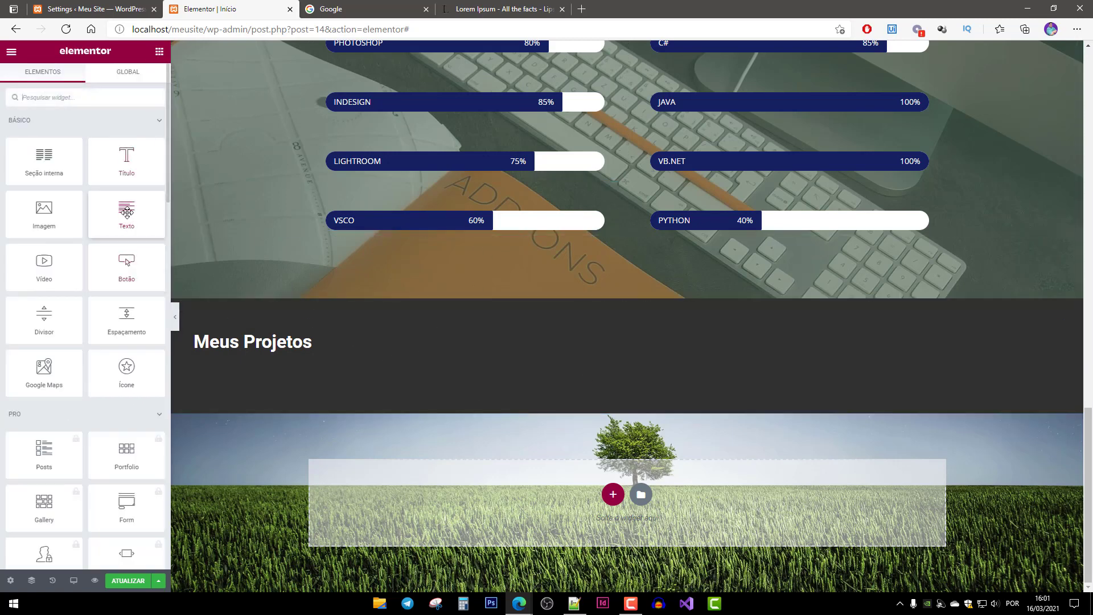
Add a Texto widget to Meus Projetos containing only the pasted [instagram-feed] shortcode, and save the page.
left_click_drag(127, 219, 422, 420)
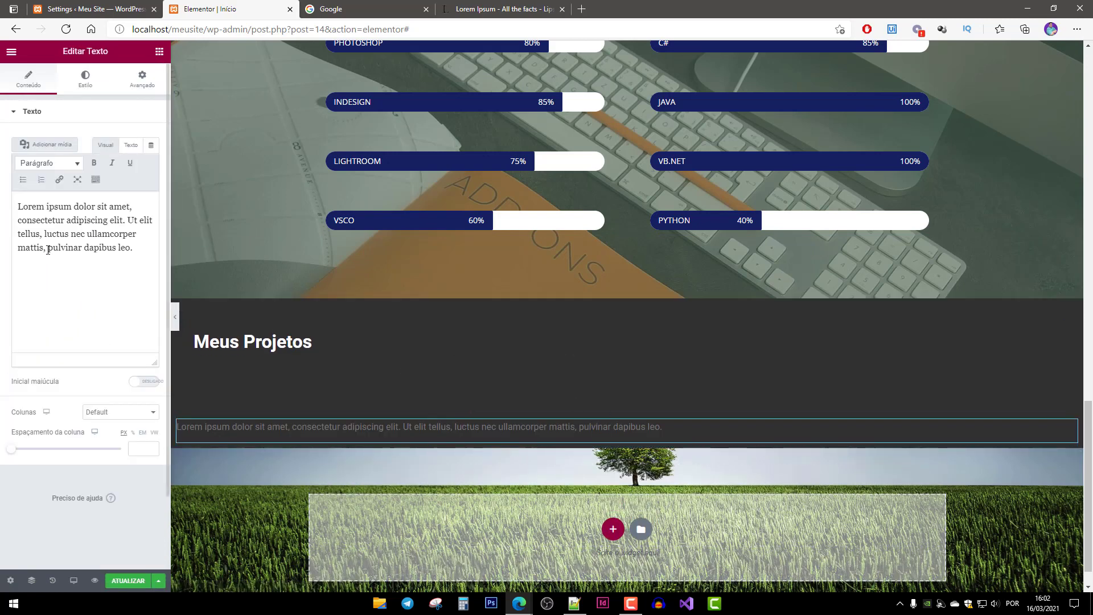
left_click_drag(147, 252, 17, 206)
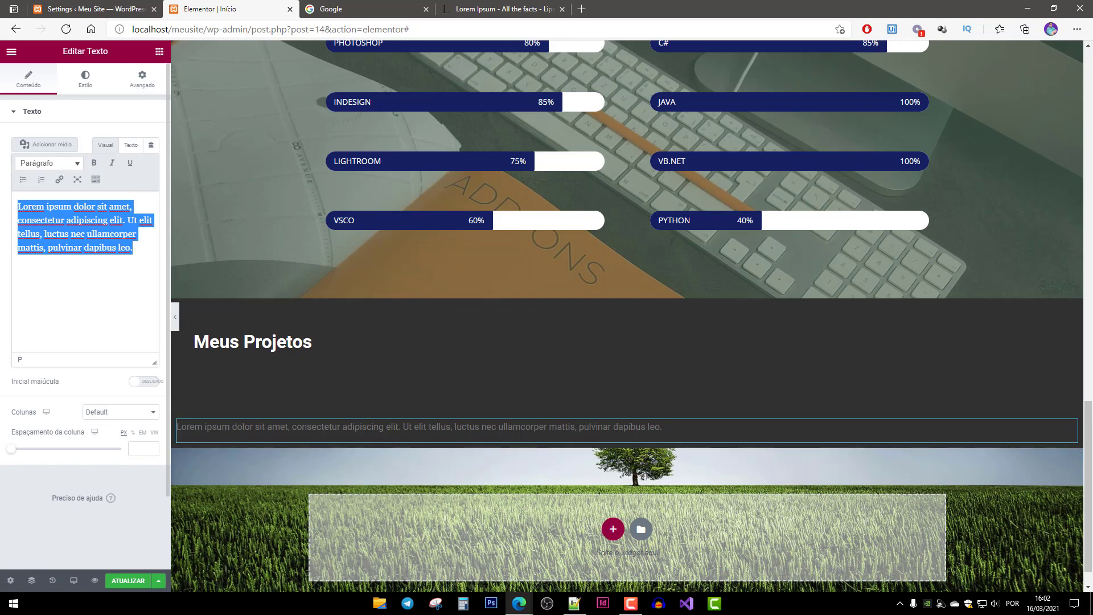
key("BackSpace")
key("ctrl+v")
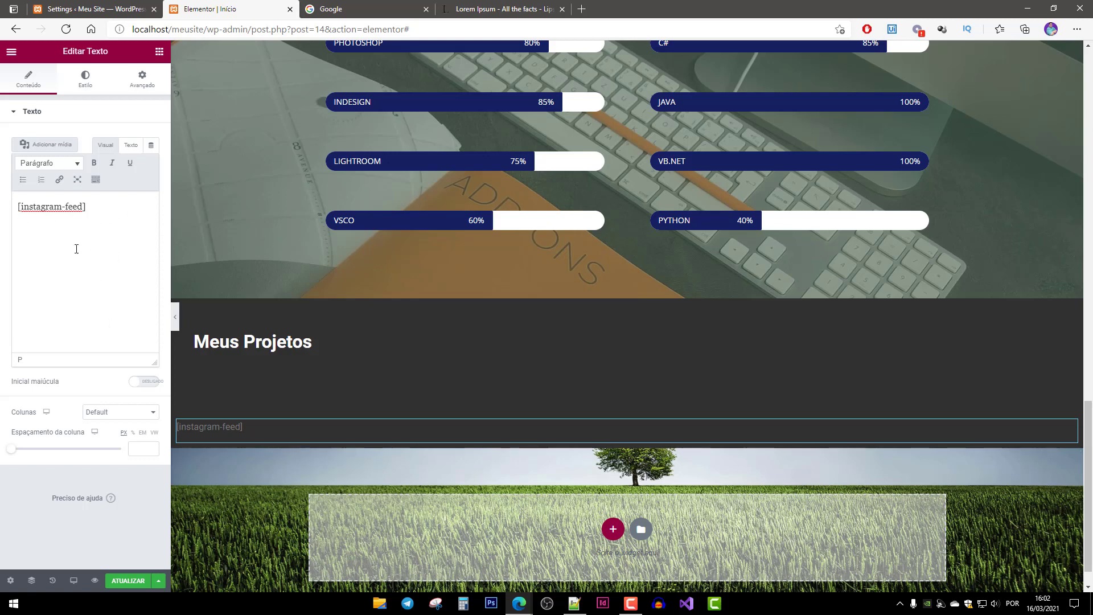
left_click(127, 581)
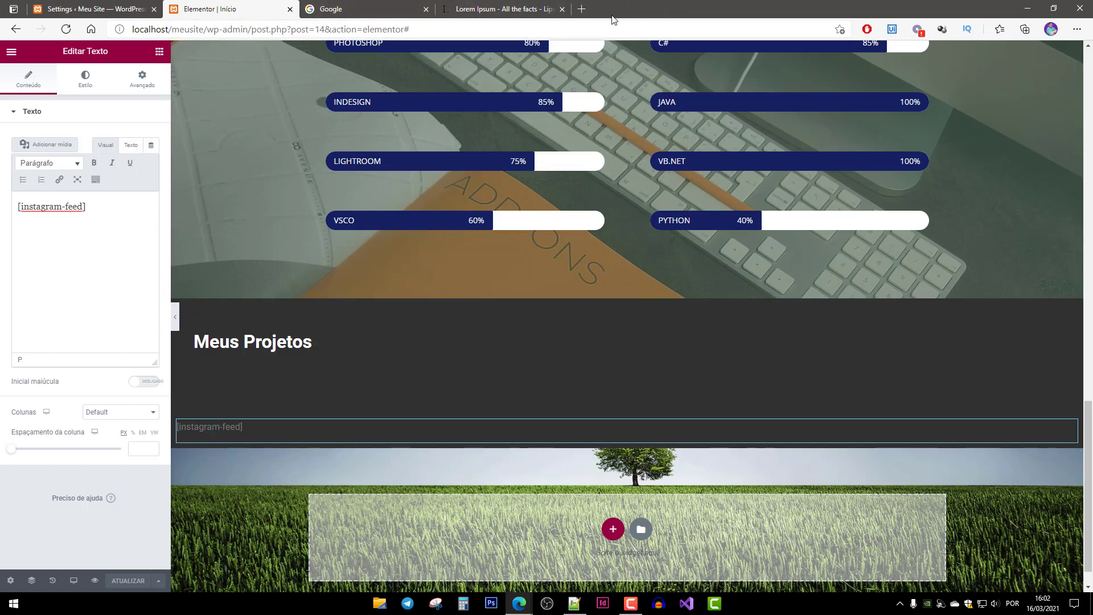
left_click(582, 9)
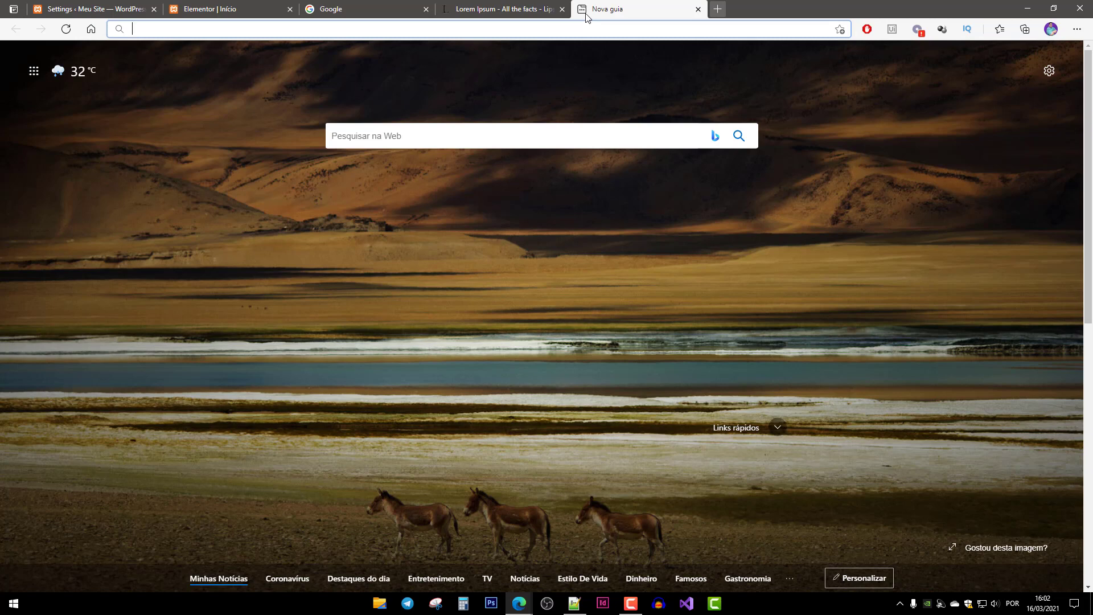
Load the site's live Início page from the address bar suggestions.
type("local")
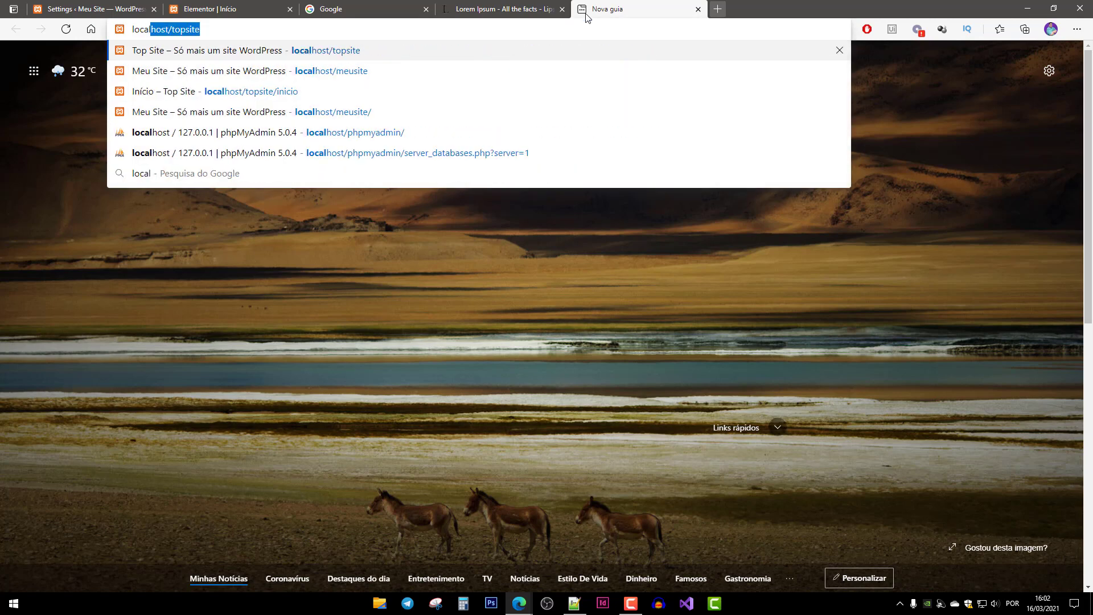
key("Down")
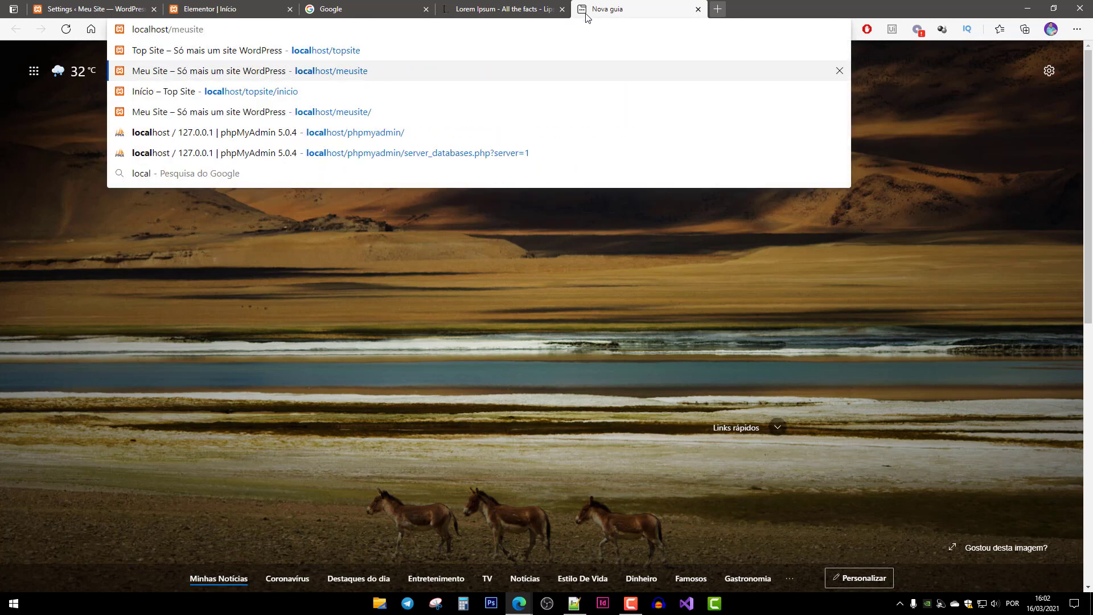
key("Down")
key("Down")
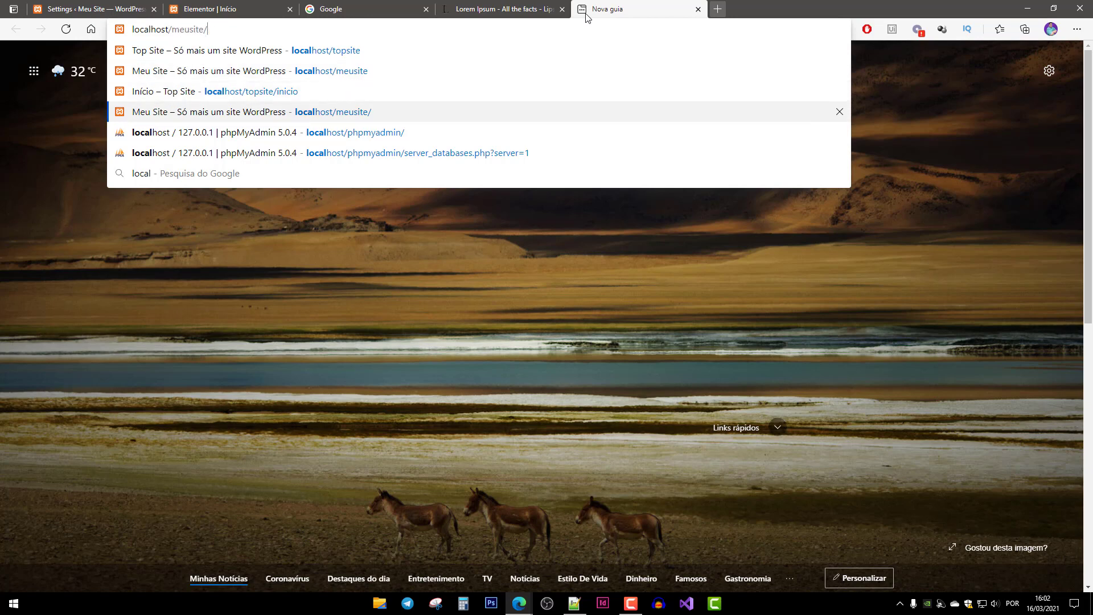
type("inicio/")
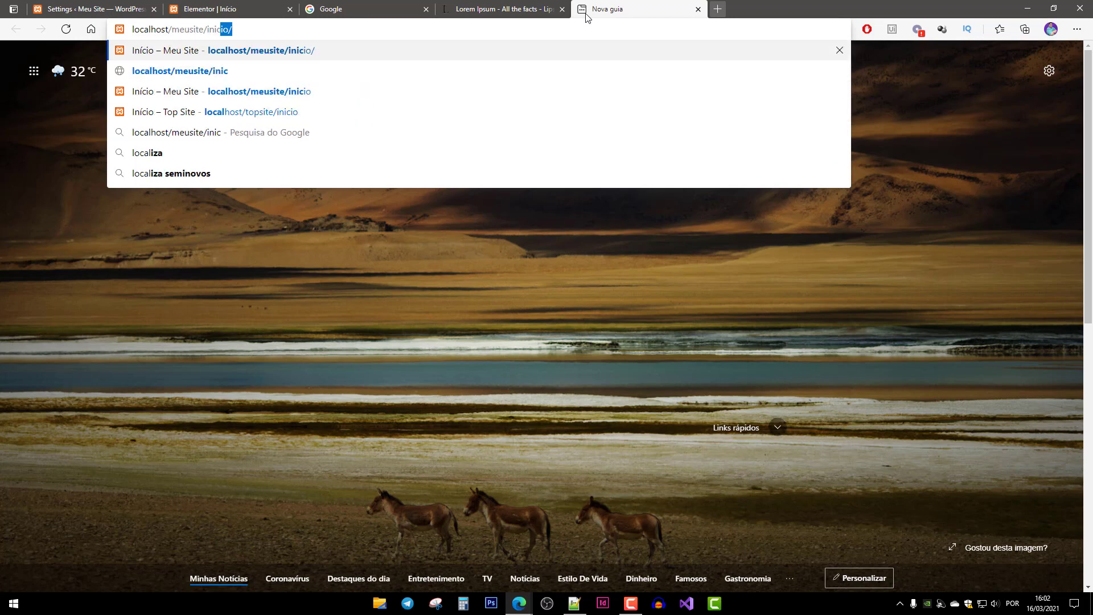
key("Return")
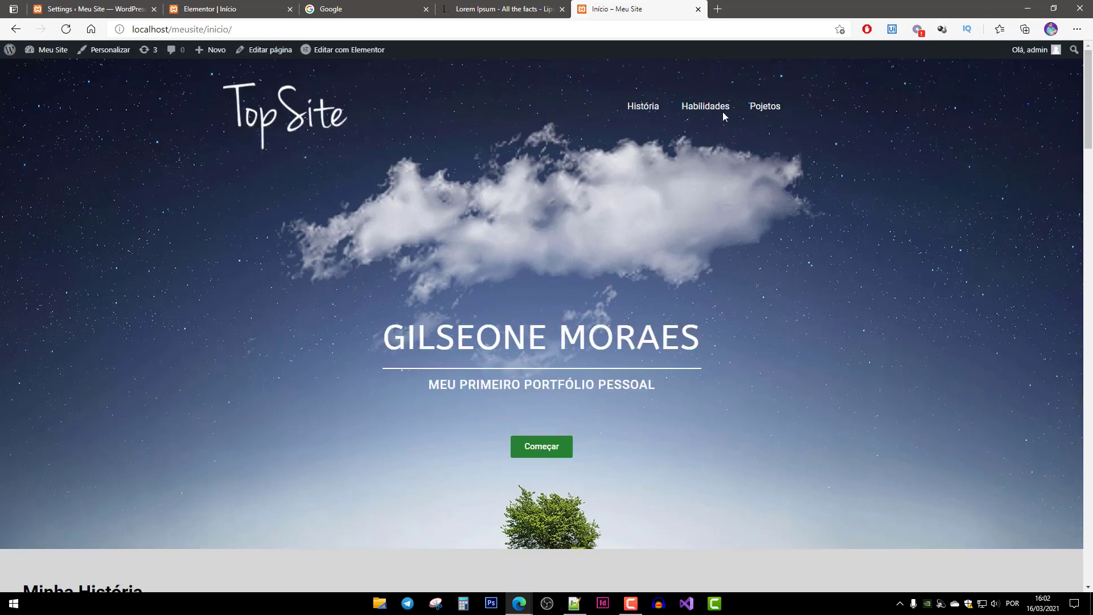
Scroll the live homepage to inspect the Instagram photo grid, then return to the feed settings tab.
left_click_drag(644, 106, 784, 105)
scroll(505, 309, "down", 3)
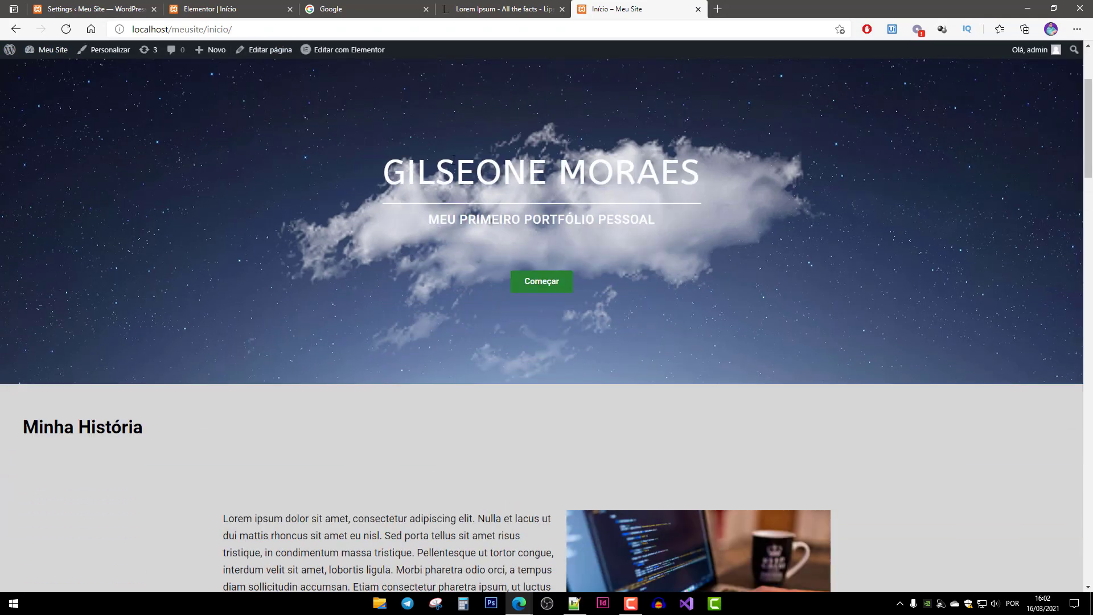
mouse_move(428, 221)
left_mouse_down()
mouse_move(693, 221)
mouse_move(428, 221)
left_mouse_up()
left_click(687, 221)
scroll(571, 310, "down", 6)
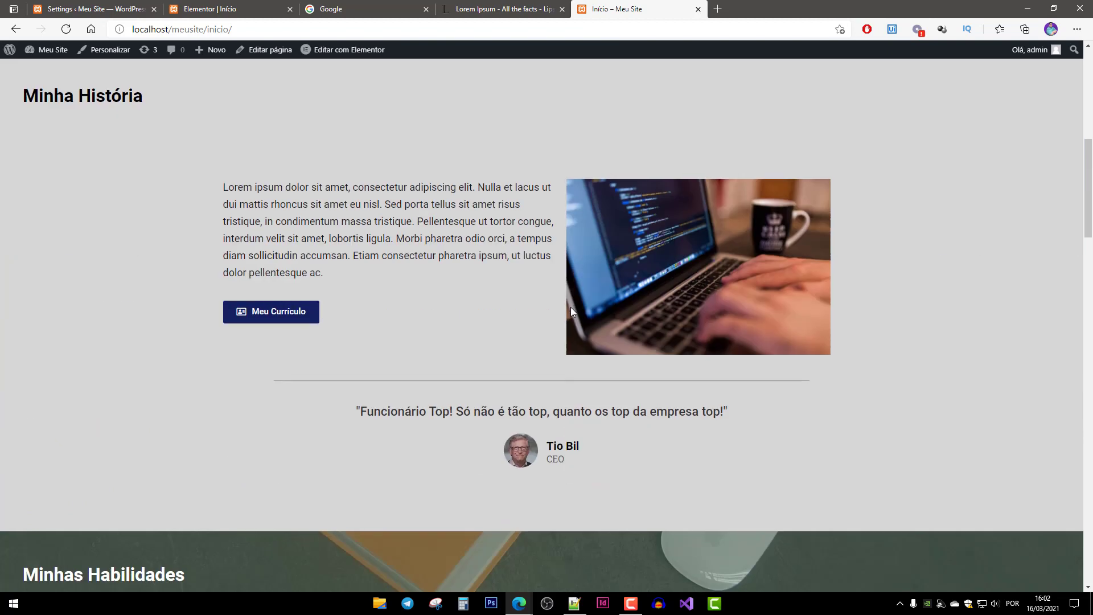
scroll(582, 271, "down", 18)
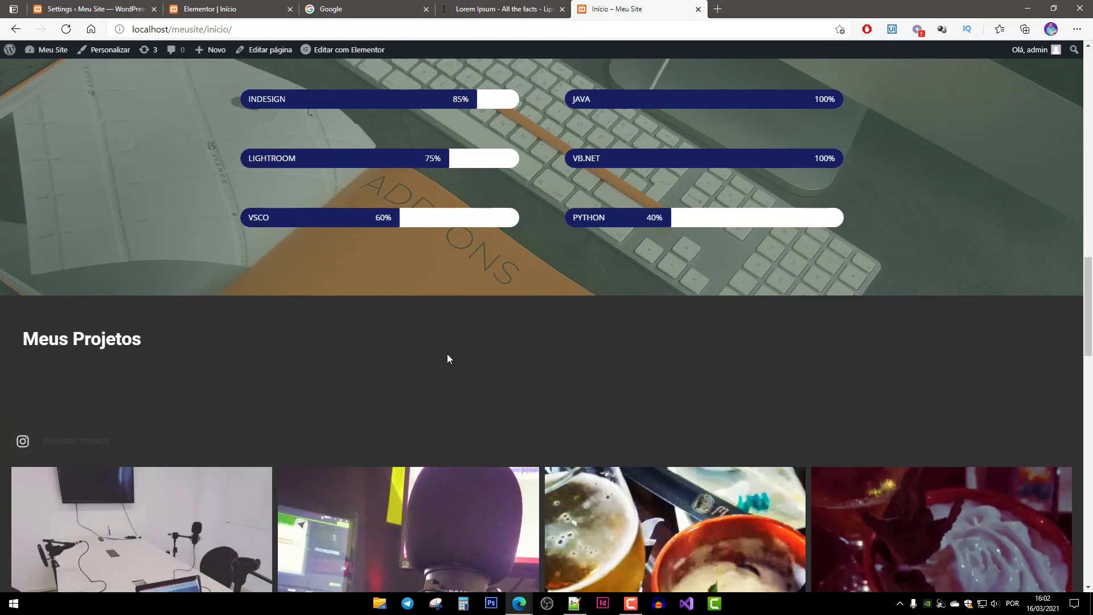
scroll(226, 306, "up", 4)
scroll(271, 285, "down", 3)
scroll(271, 286, "up", 3)
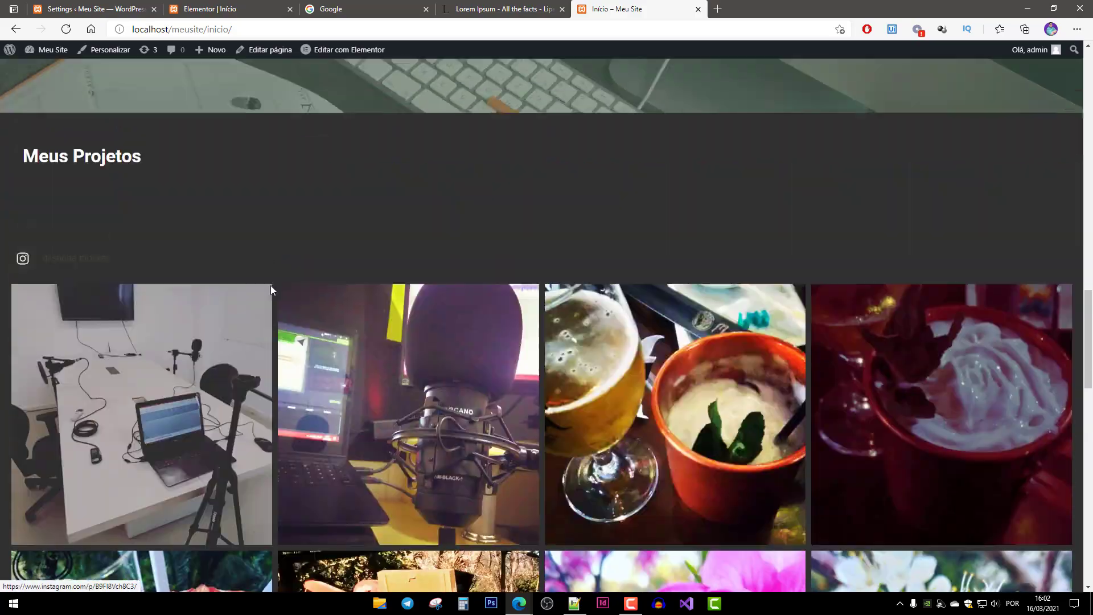
scroll(384, 300, "down", 8)
scroll(388, 301, "up", 2)
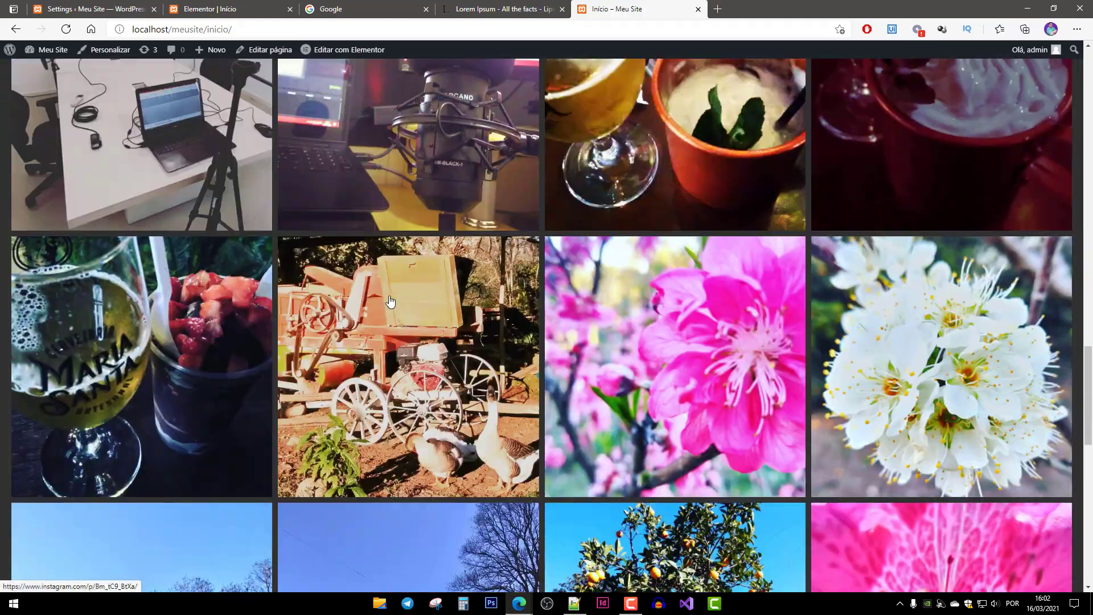
scroll(389, 302, "down", 3)
scroll(391, 303, "down", 10)
scroll(391, 305, "up", 15)
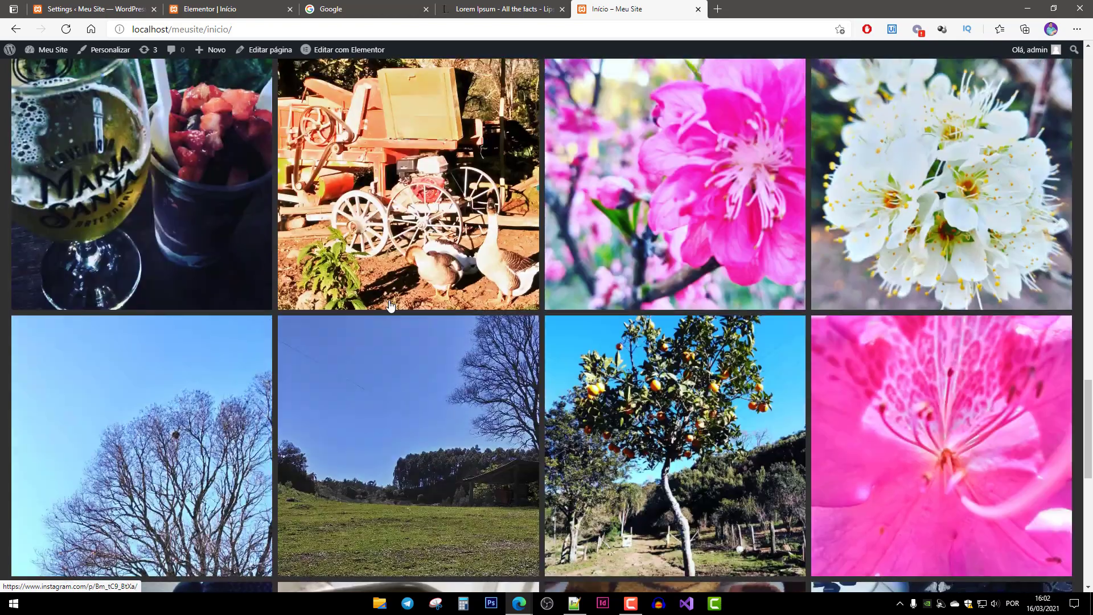
scroll(390, 302, "up", 20)
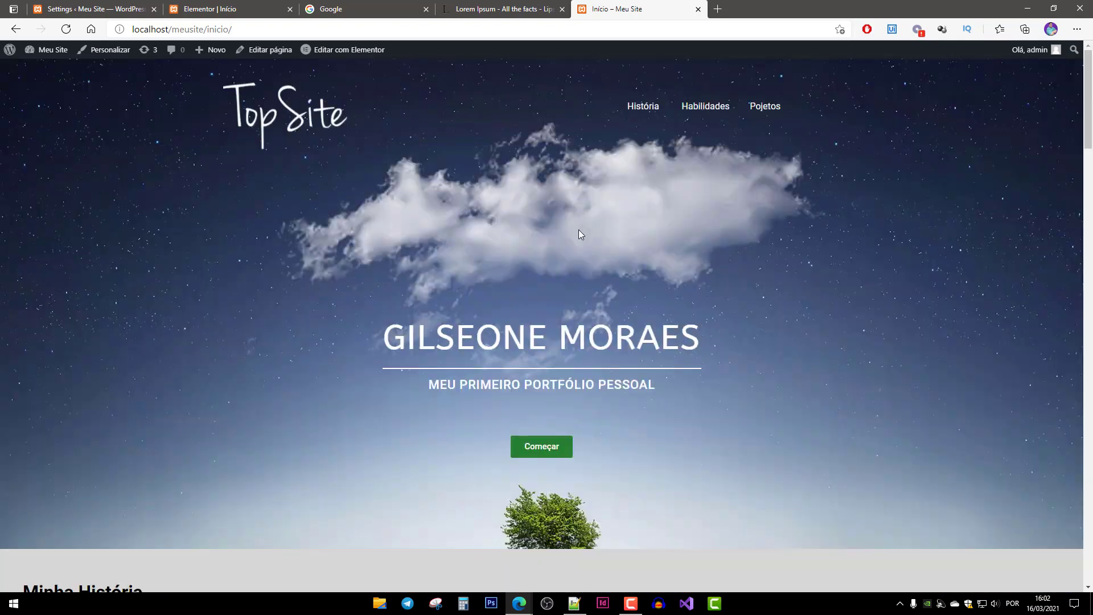
scroll(579, 234, "down", 20)
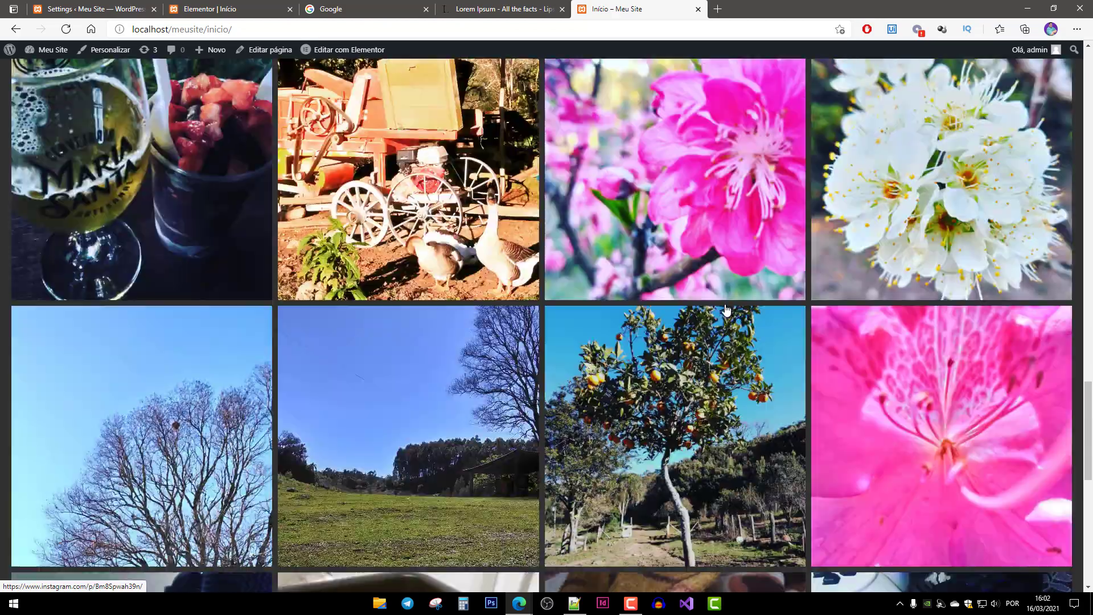
scroll(727, 309, "up", 20)
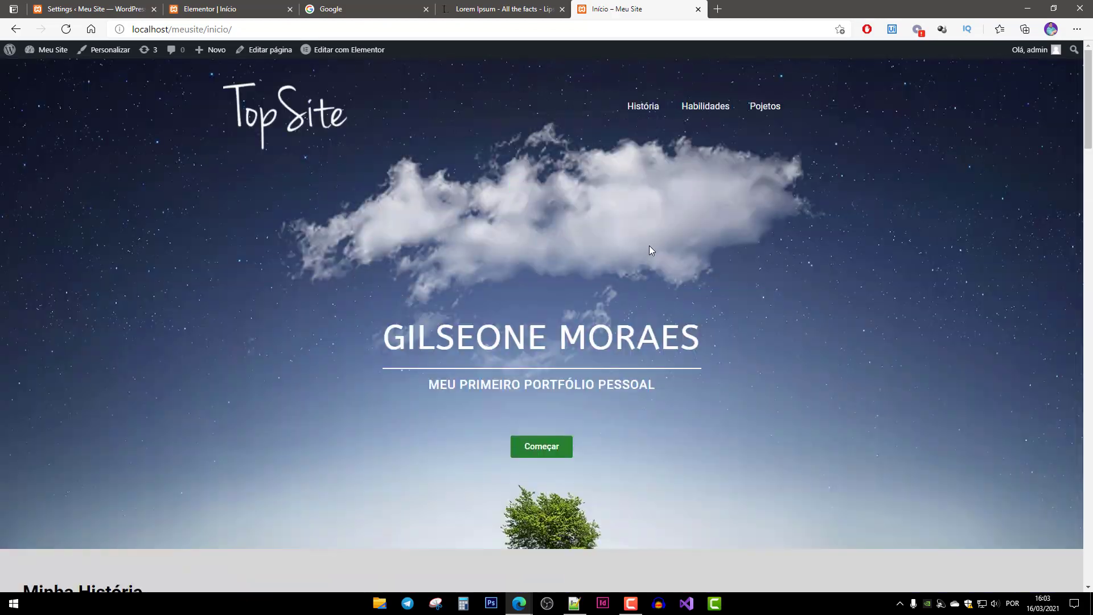
scroll(661, 368, "down", 20)
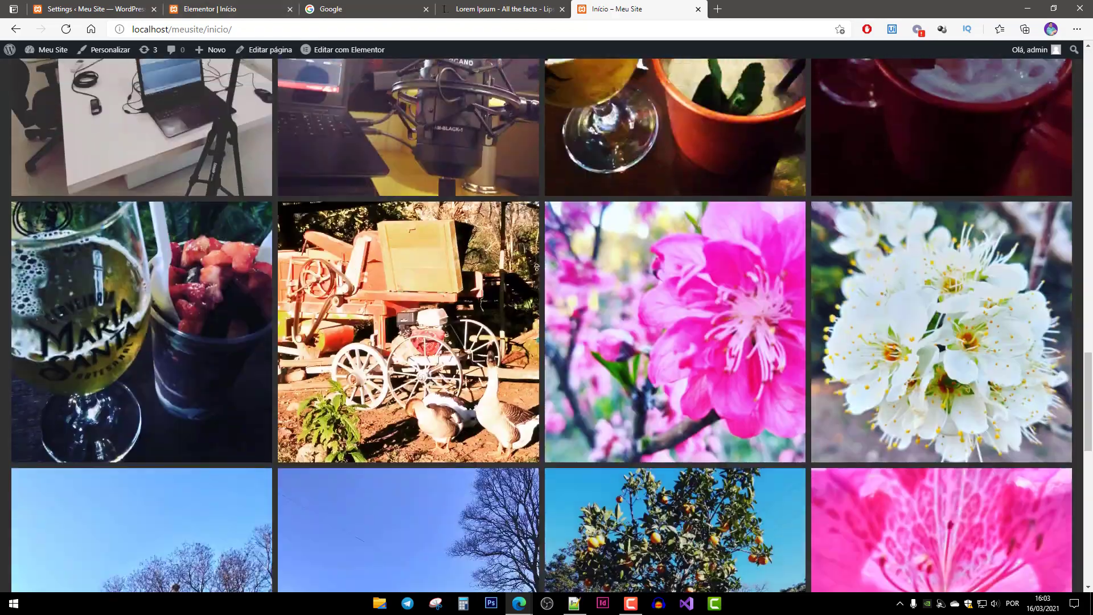
scroll(537, 200, "up", 20)
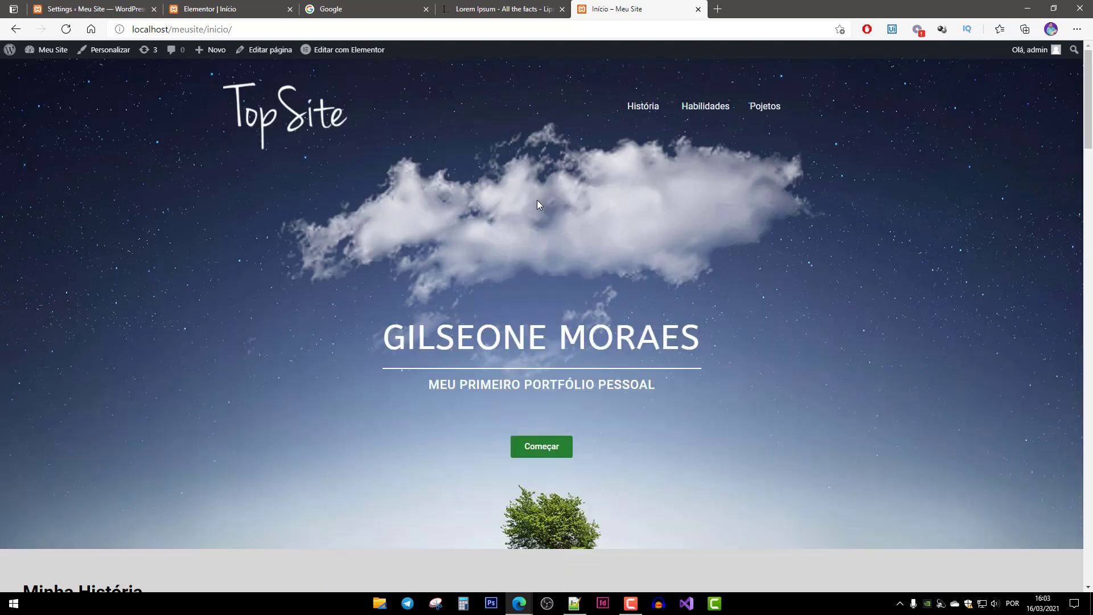
left_click(105, 15)
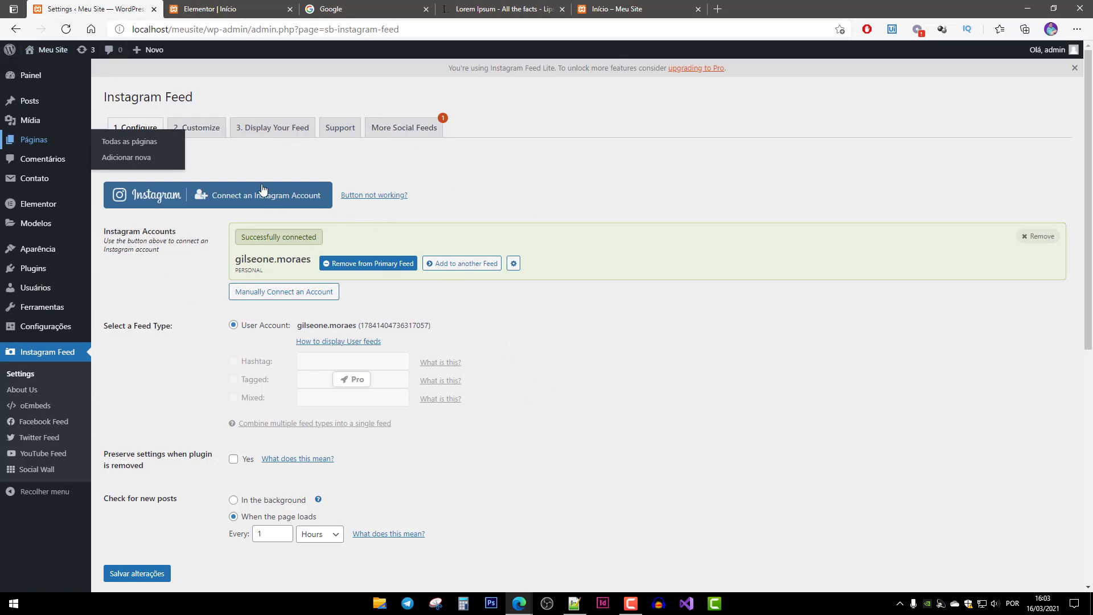
Under 2. Customize, set Number of Photos to 10 and Number of Columns to 5, then save.
left_click(206, 139)
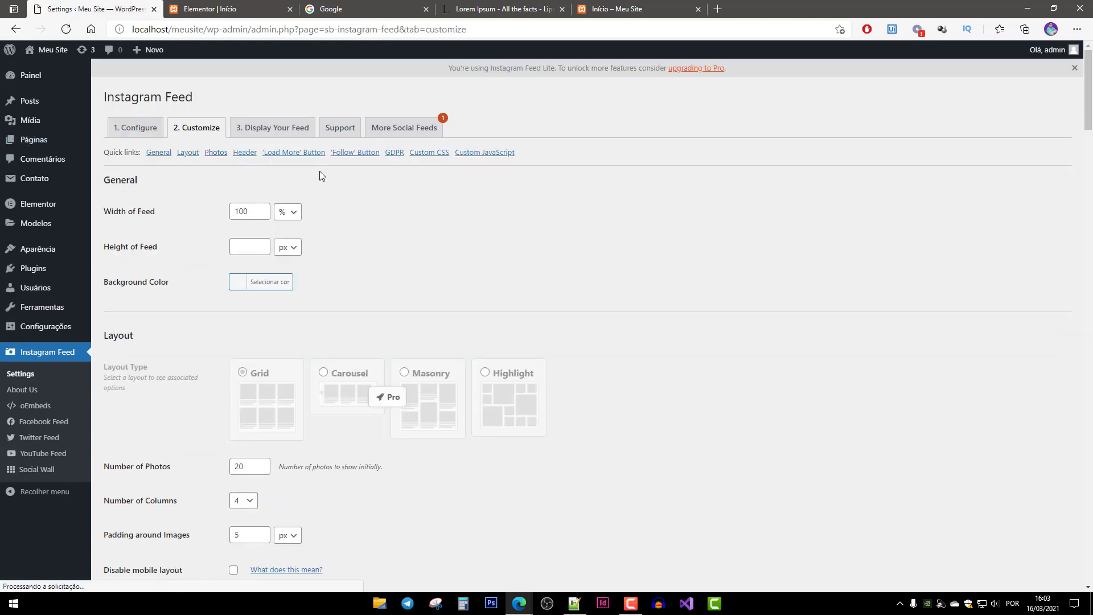
scroll(157, 294, "down", 3)
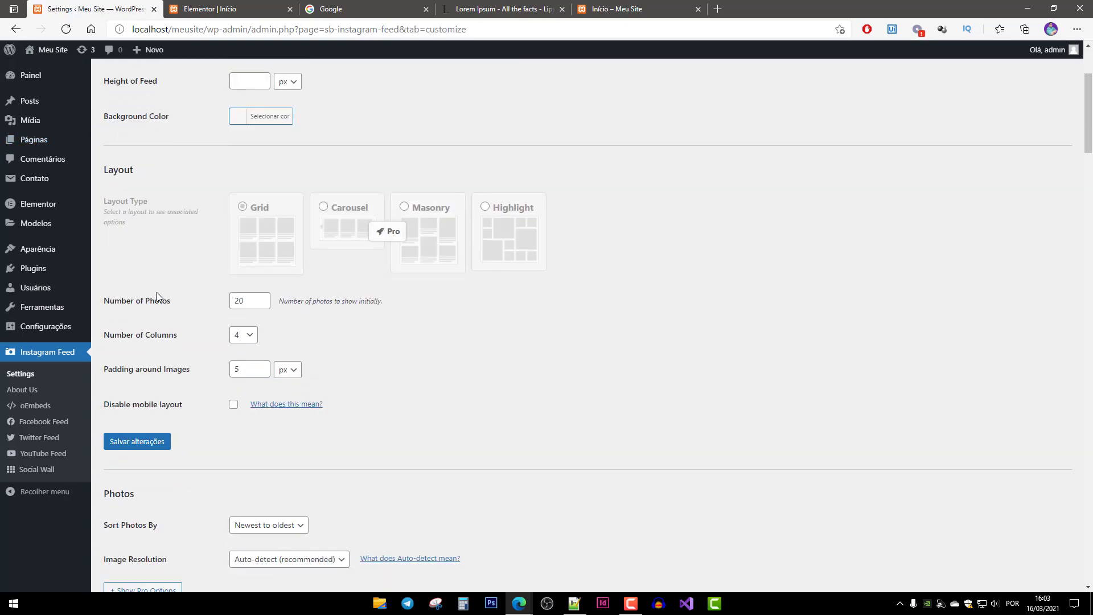
double_click(254, 301)
type("10")
left_click(252, 340)
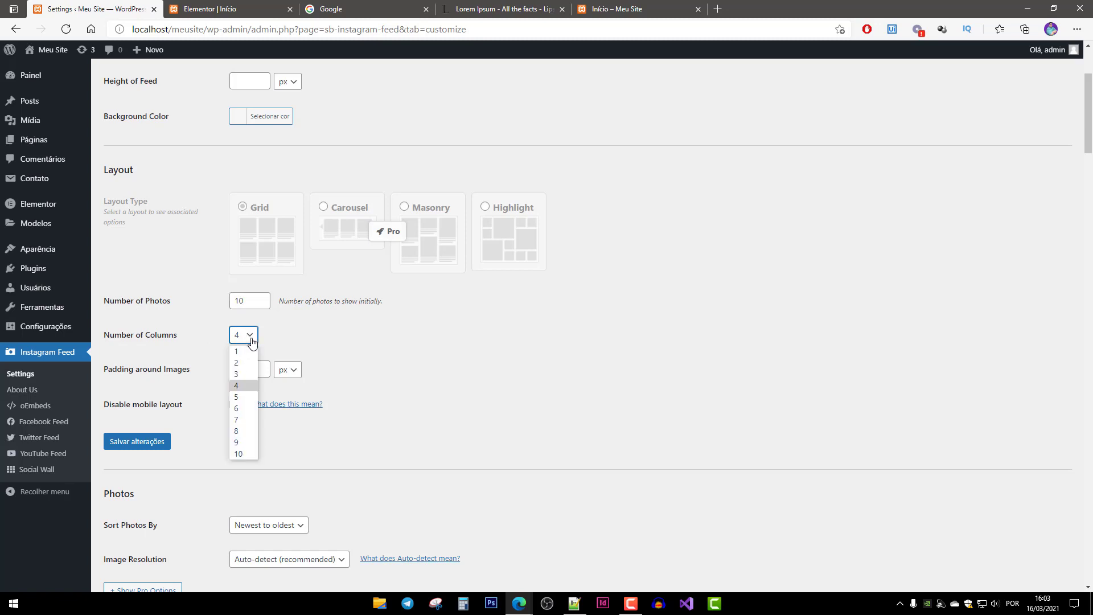
left_click(243, 395)
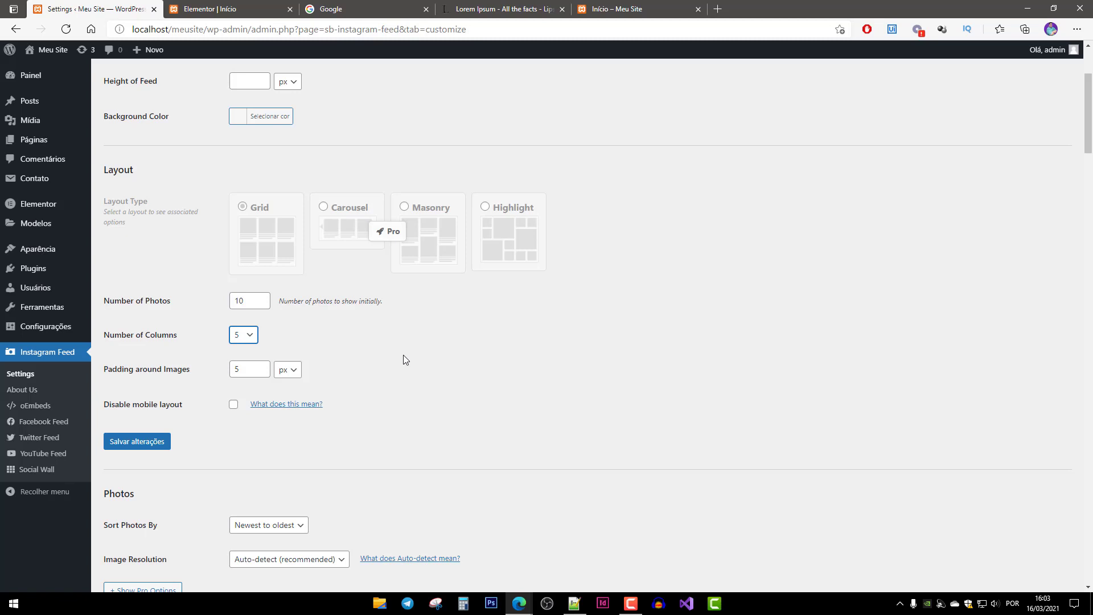
left_click(152, 443)
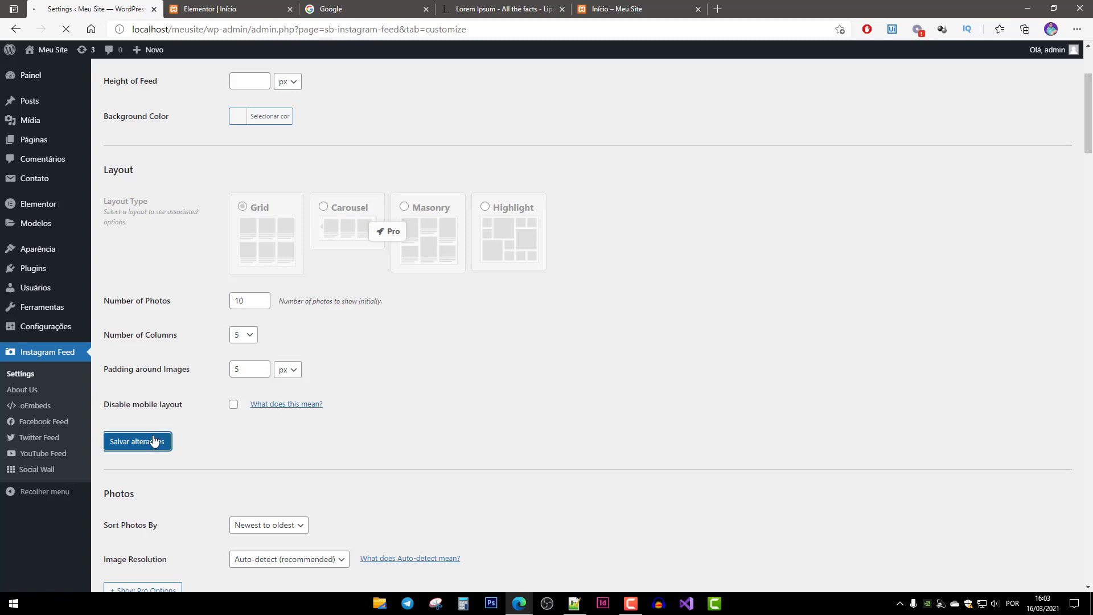
scroll(256, 448, "down", 6)
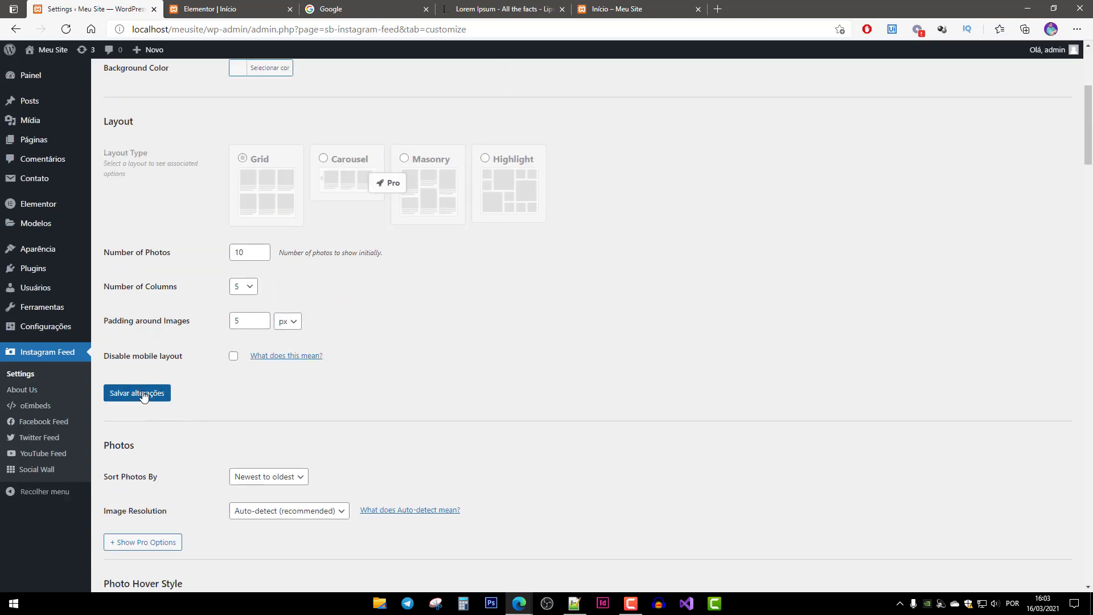
scroll(287, 422, "down", 8)
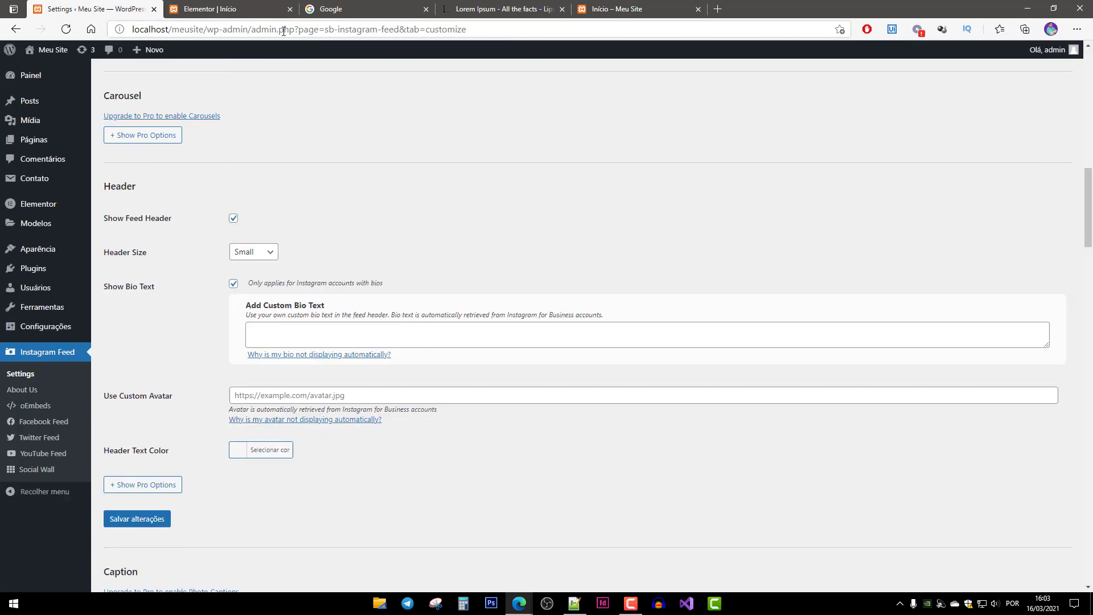
Scroll the live Início page to confirm the 5-column Instagram grid, then return to the Elementor editor.
left_click(612, 9)
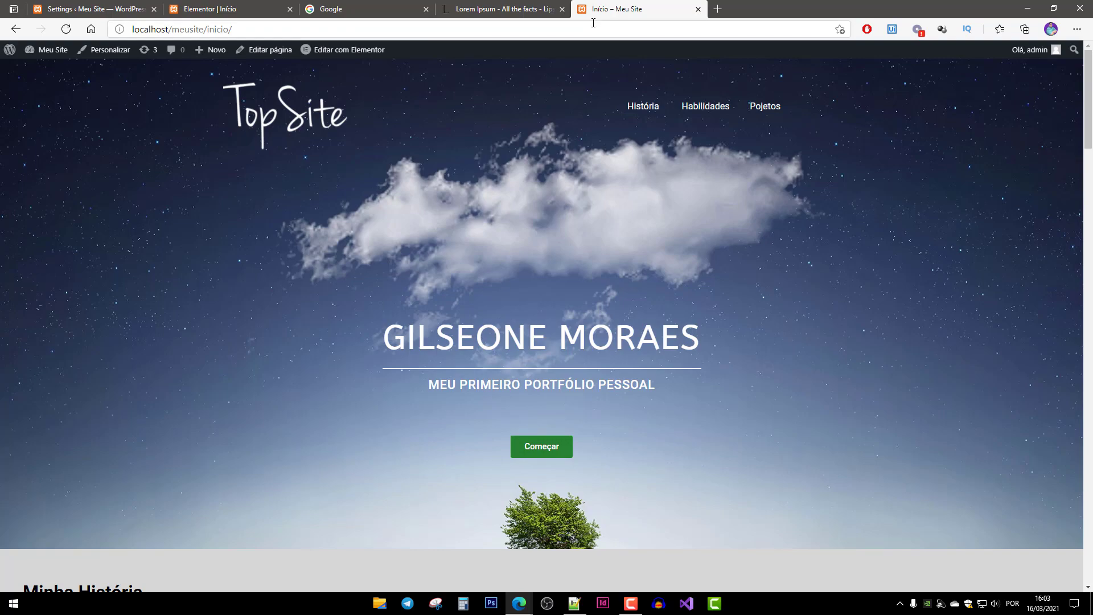
scroll(666, 285, "down", 20)
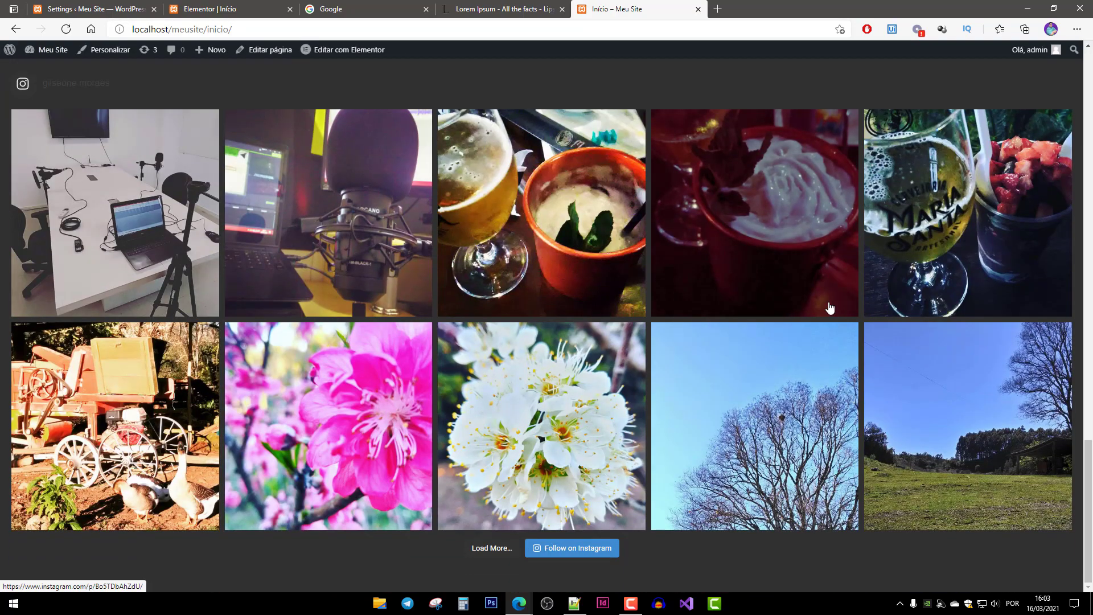
scroll(678, 433, "up", 7)
scroll(667, 410, "up", 19)
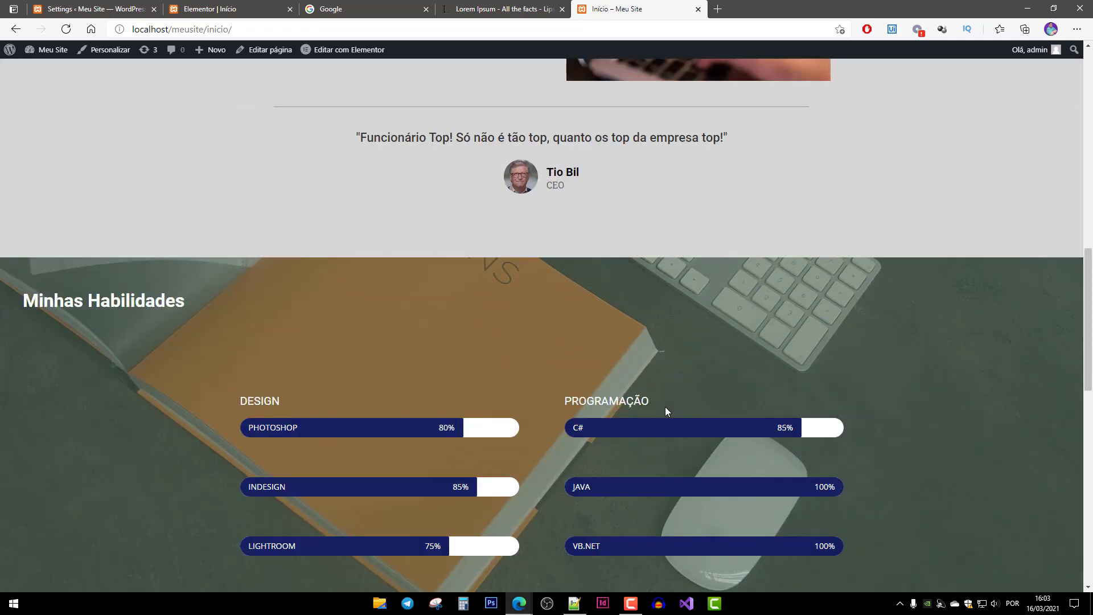
scroll(626, 444, "down", 7)
scroll(571, 470, "down", 15)
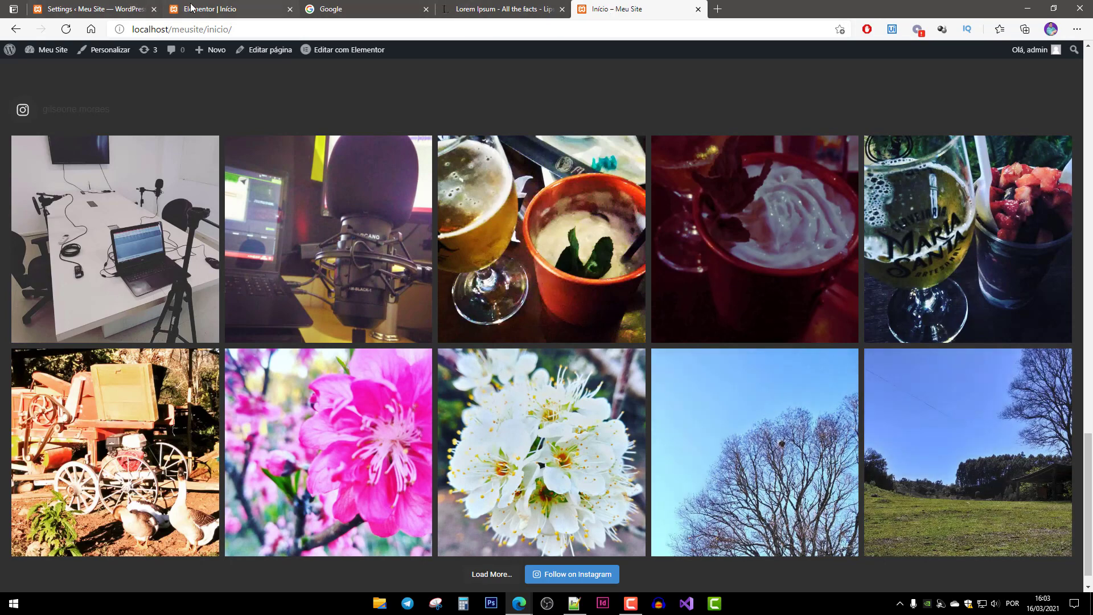
left_click(127, 10)
left_click(212, 7)
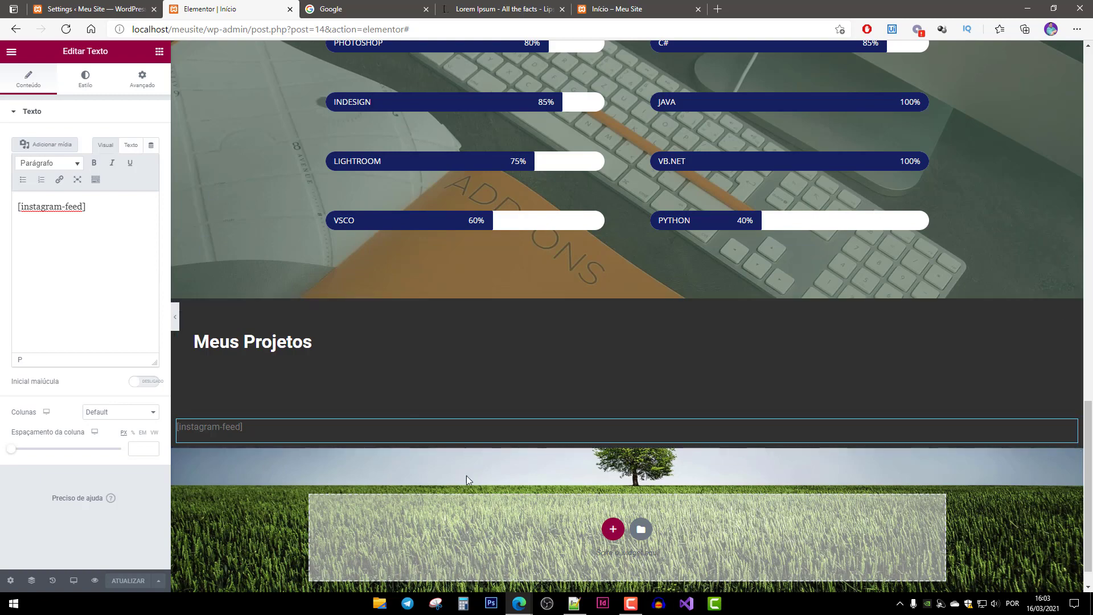
Search the widgets for 'anch' and drag Menu âncora above the Top Site logo in the hero section.
scroll(566, 479, "up", 1)
scroll(566, 479, "up", 15)
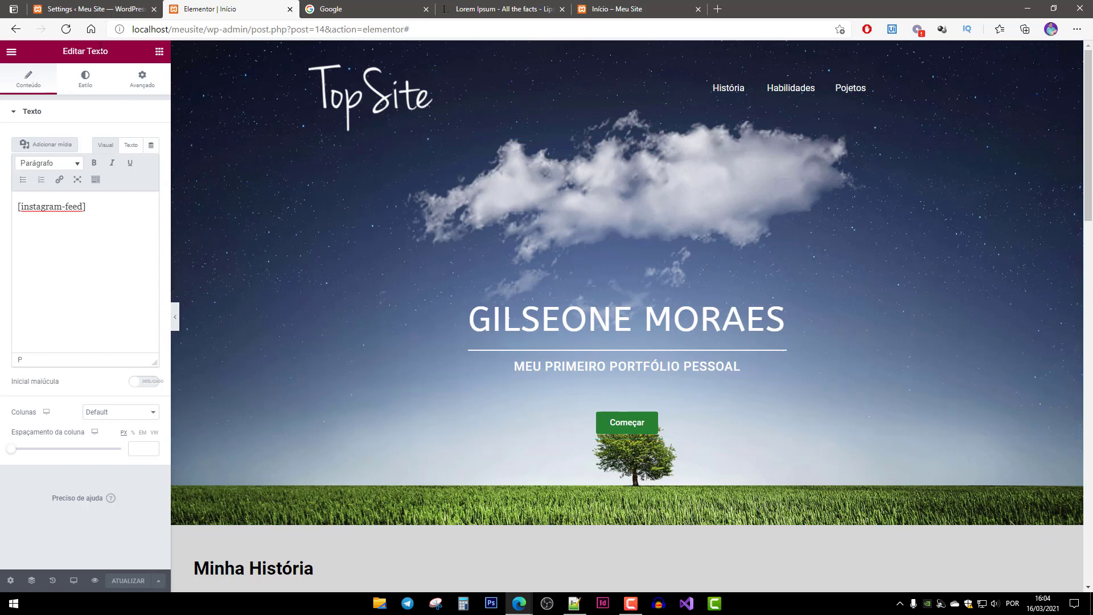
left_click(160, 53)
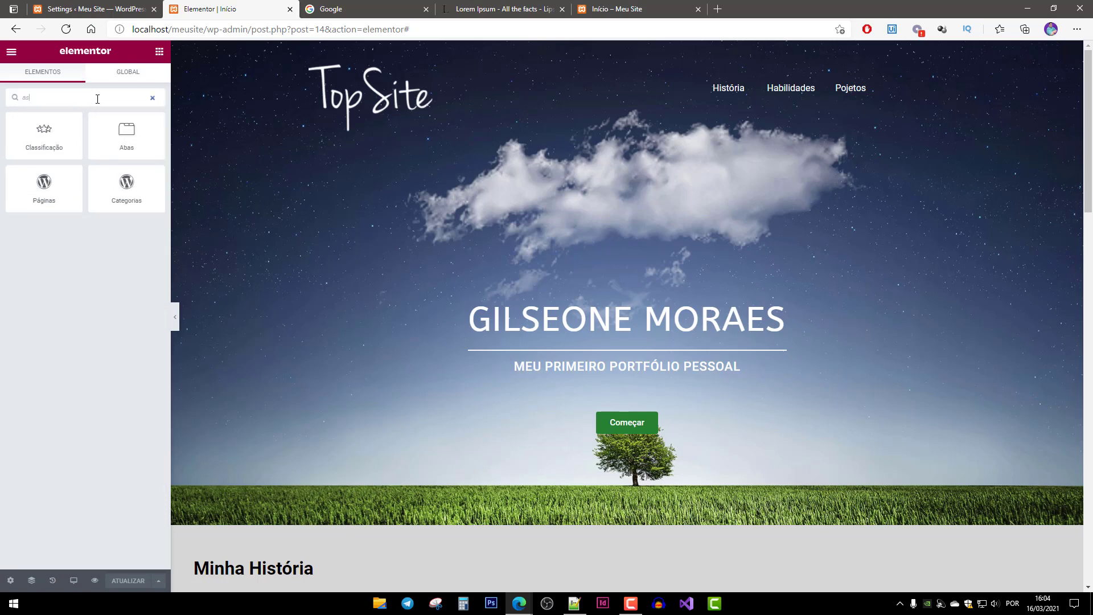
type("anch")
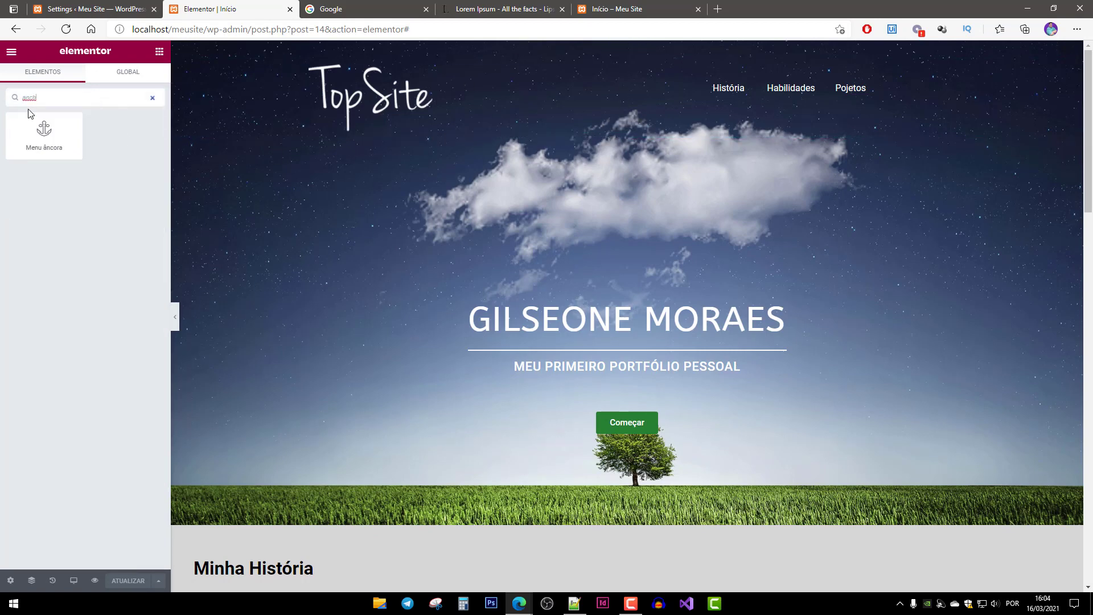
left_click_drag(46, 145, 424, 64)
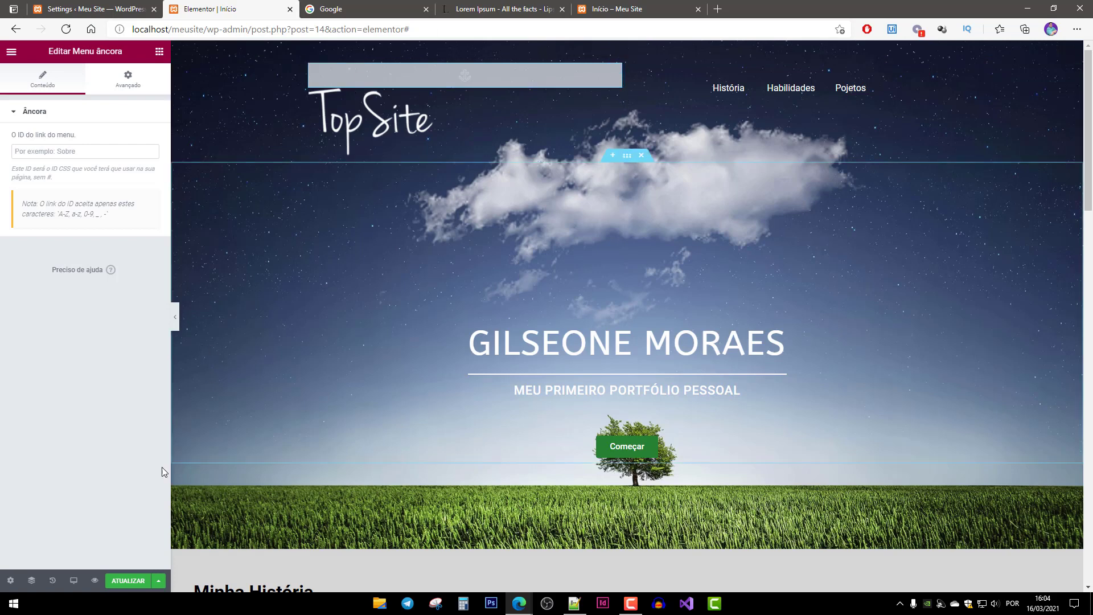
Save the page and reload the live homepage to check the update.
left_click(129, 586)
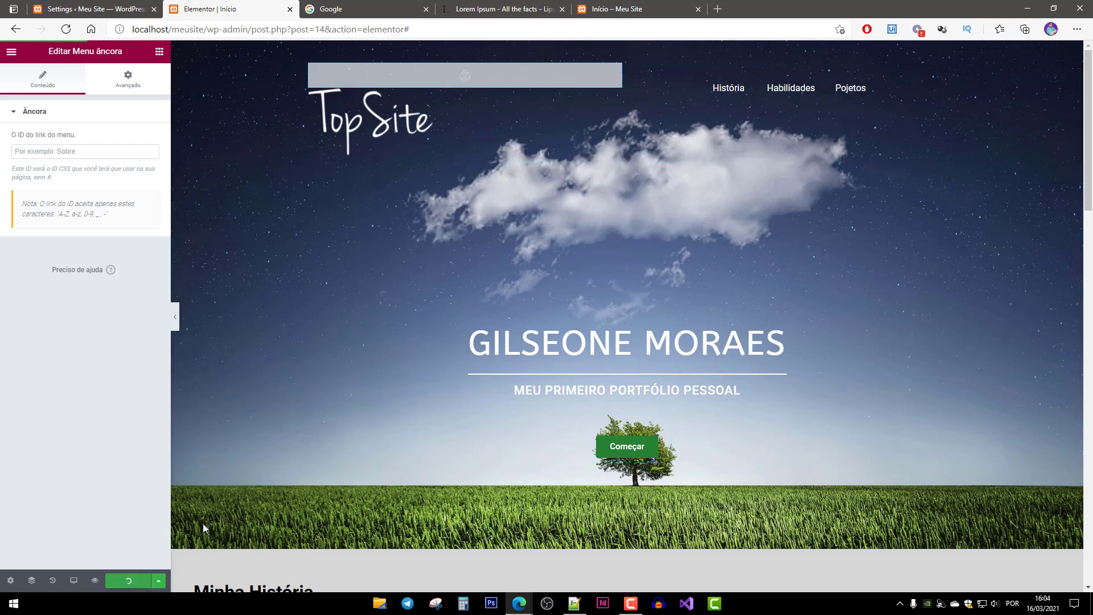
left_click(656, 10)
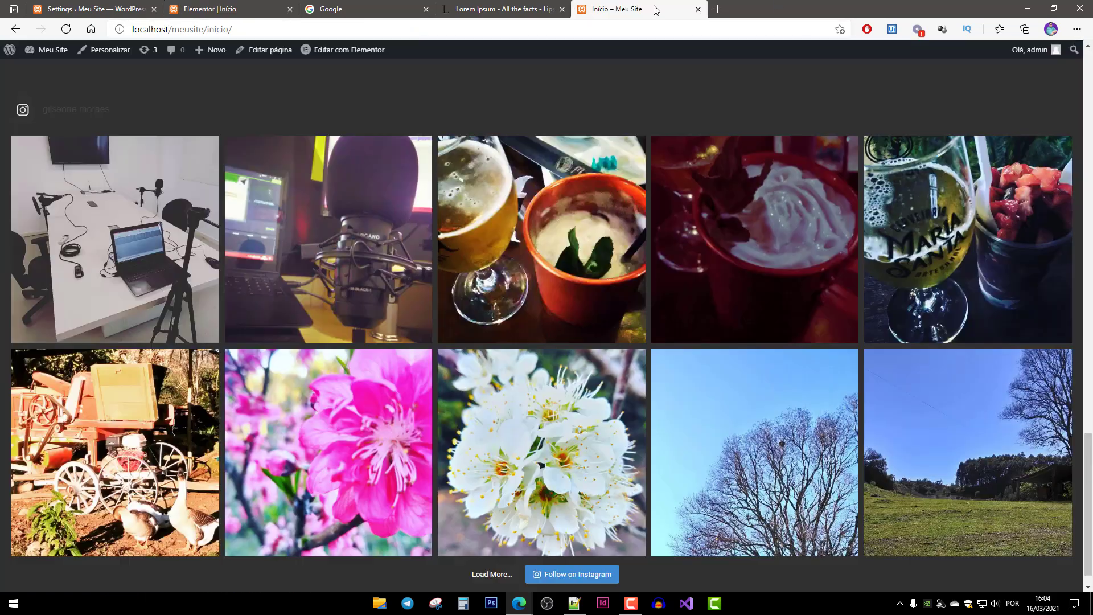
key("F5")
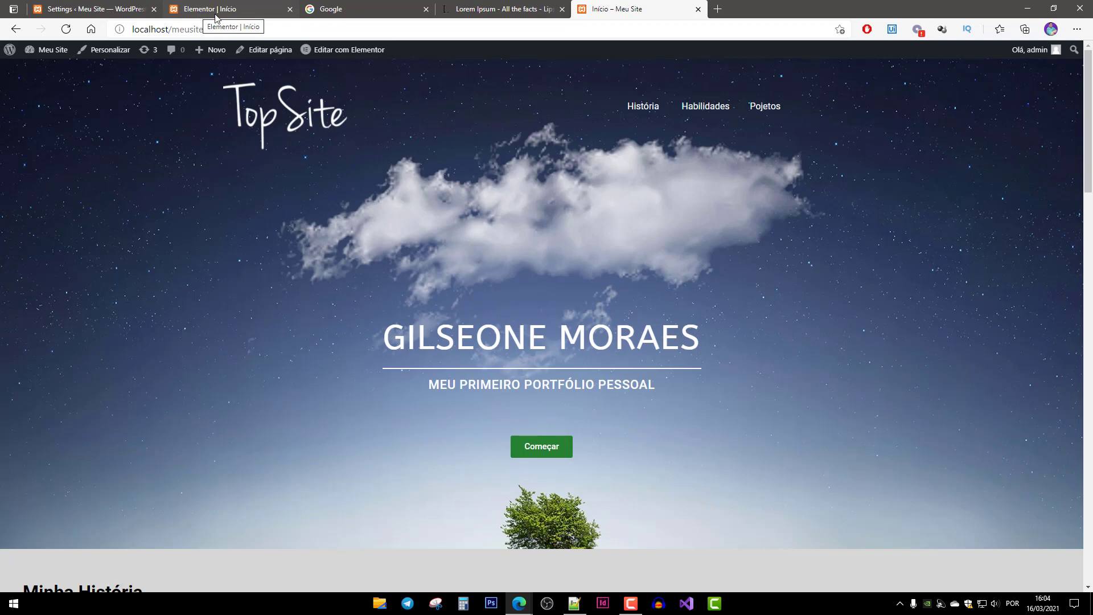
left_click(199, 10)
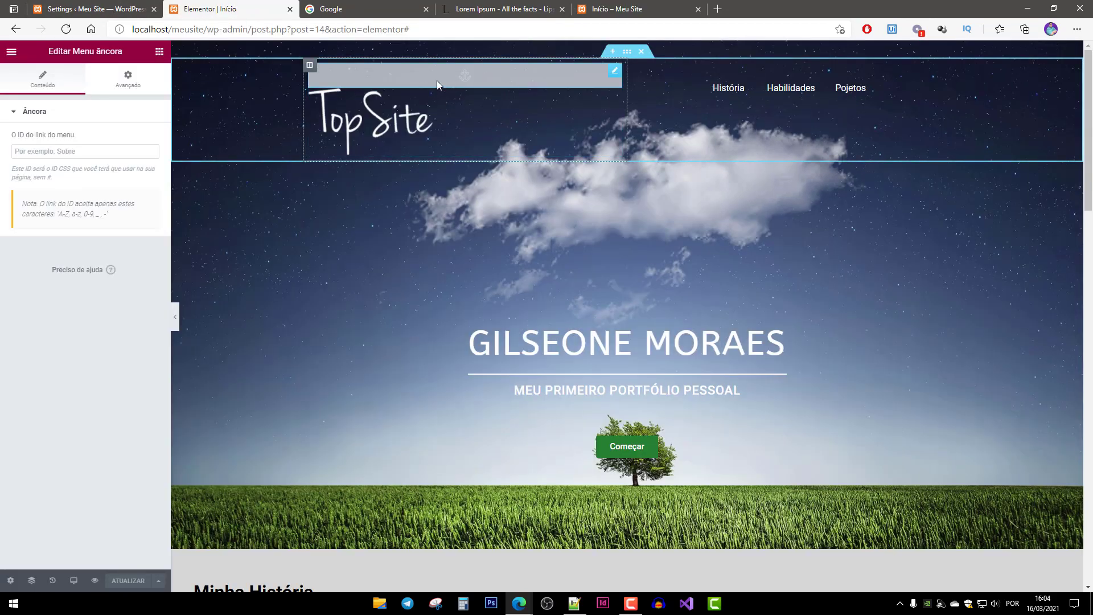
Give the top Menu âncora the link ID Topo.
left_click(79, 152)
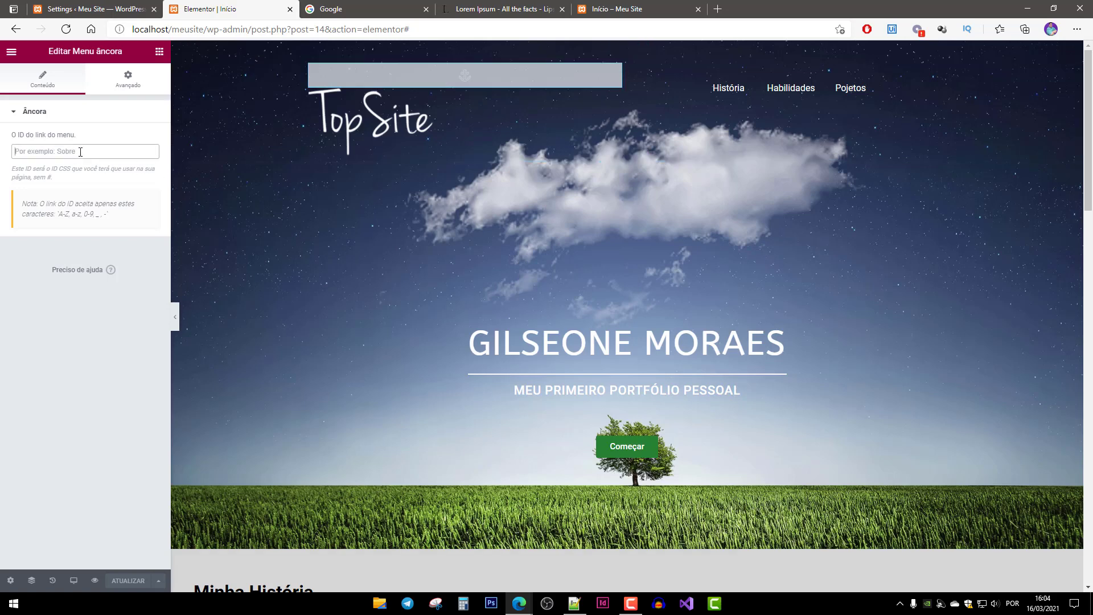
type("Topo")
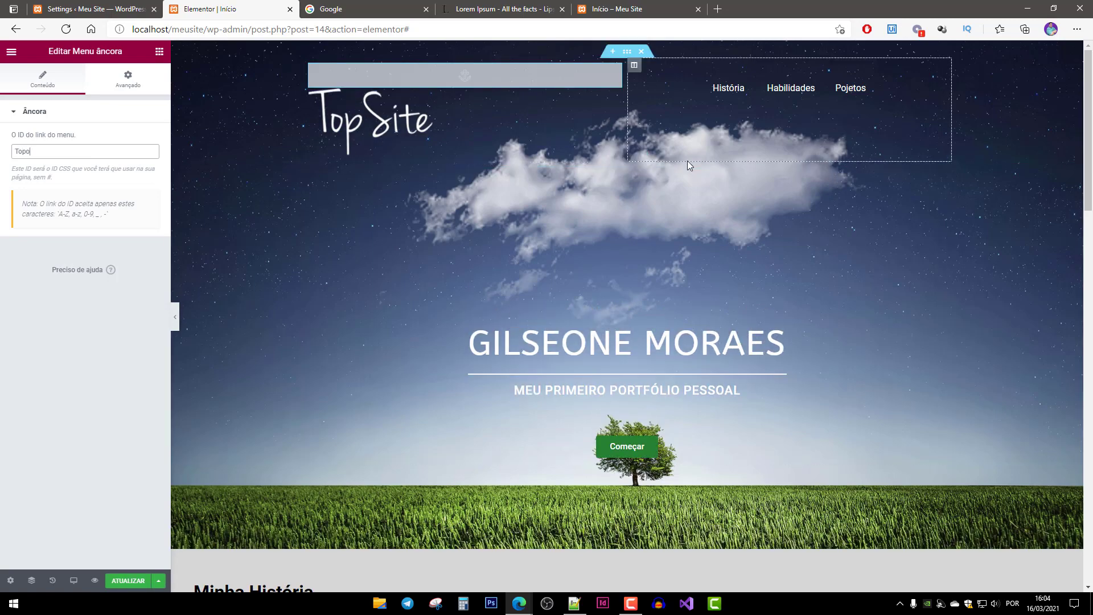
scroll(580, 287, "down", 6)
scroll(540, 301, "down", 1)
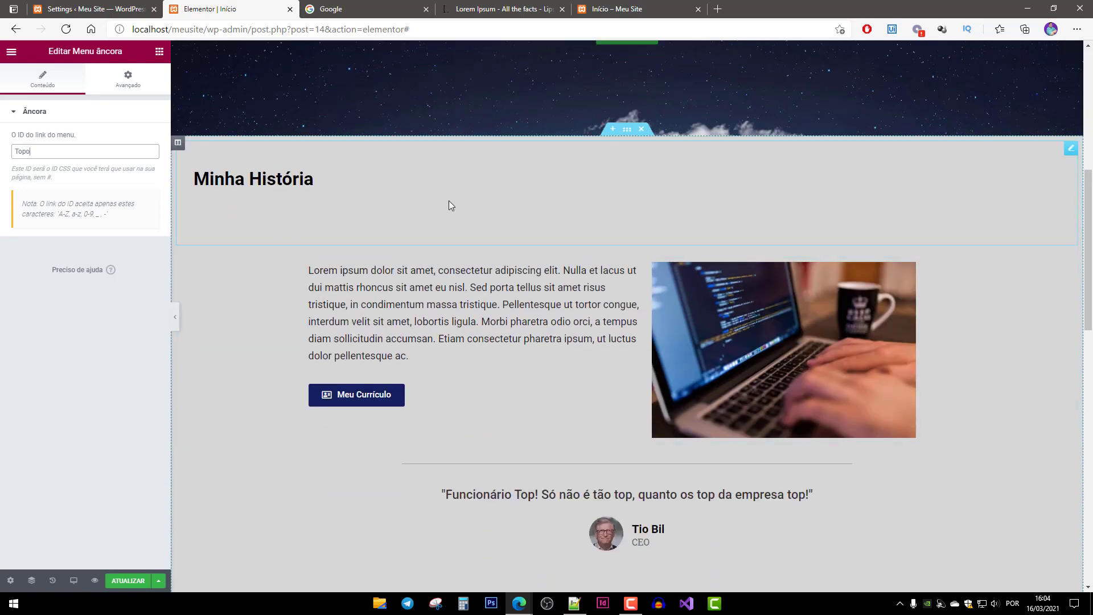
scroll(449, 201, "down", 2)
Add a Menu âncora above Minha História with the link ID Historia.
left_click(159, 52)
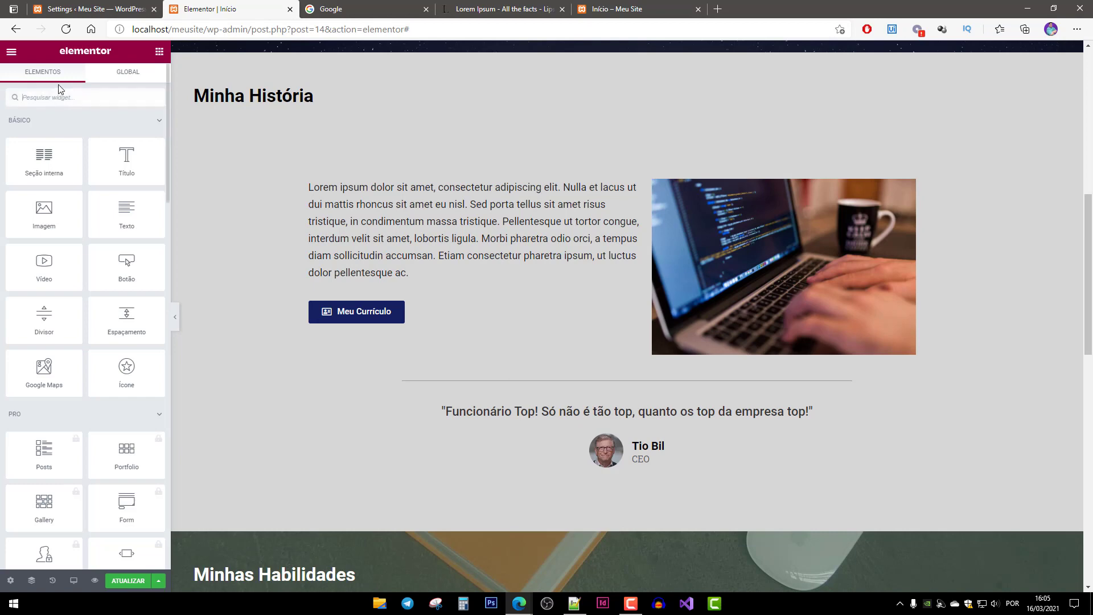
left_click(76, 93)
type("anco")
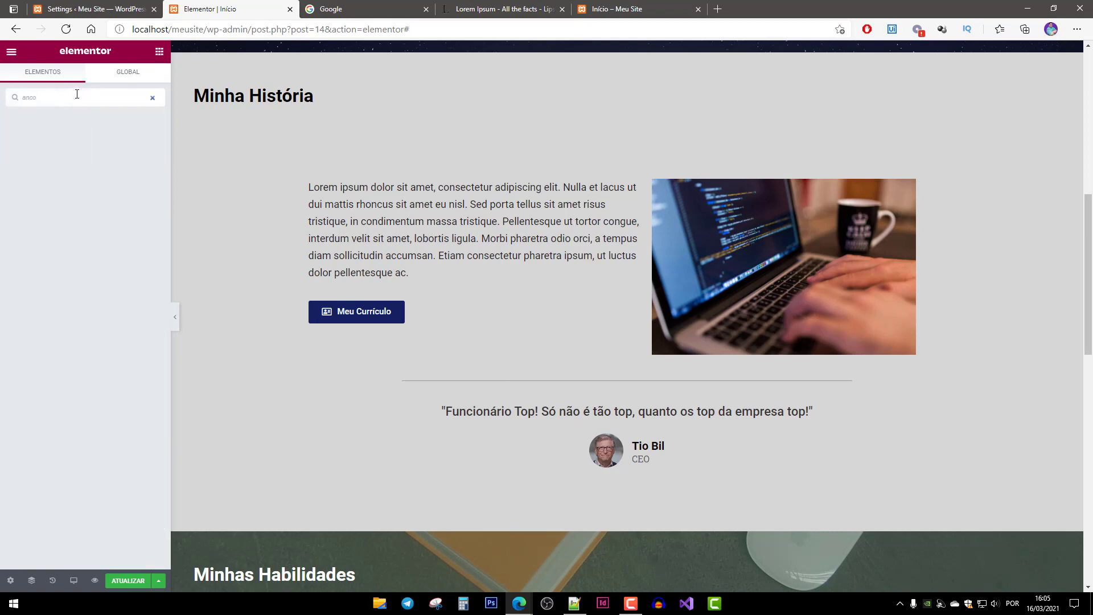
key("BackSpace")
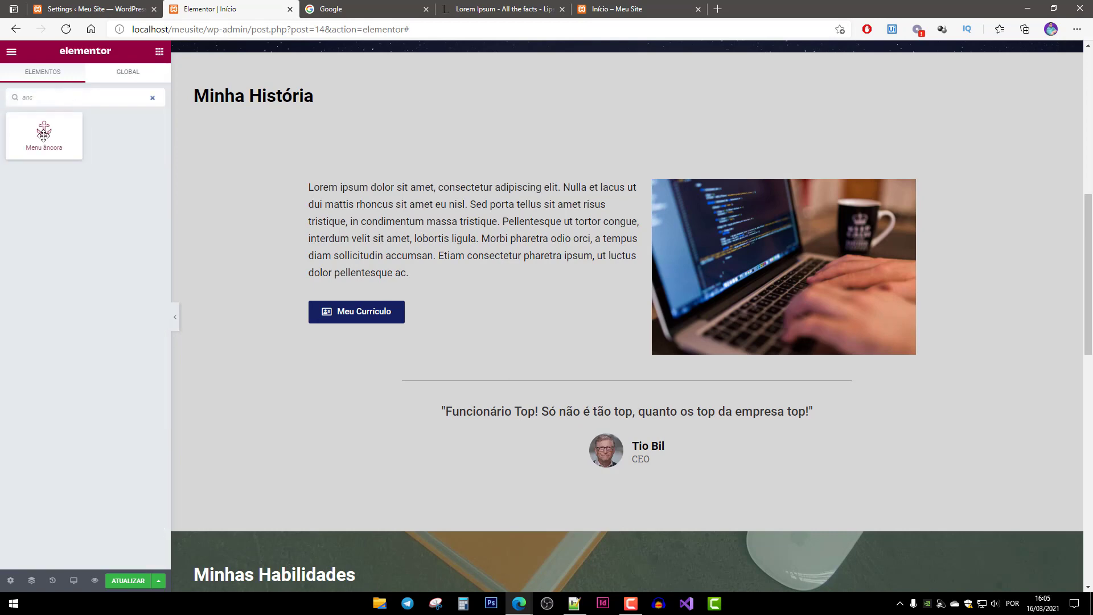
left_click_drag(44, 131, 319, 76)
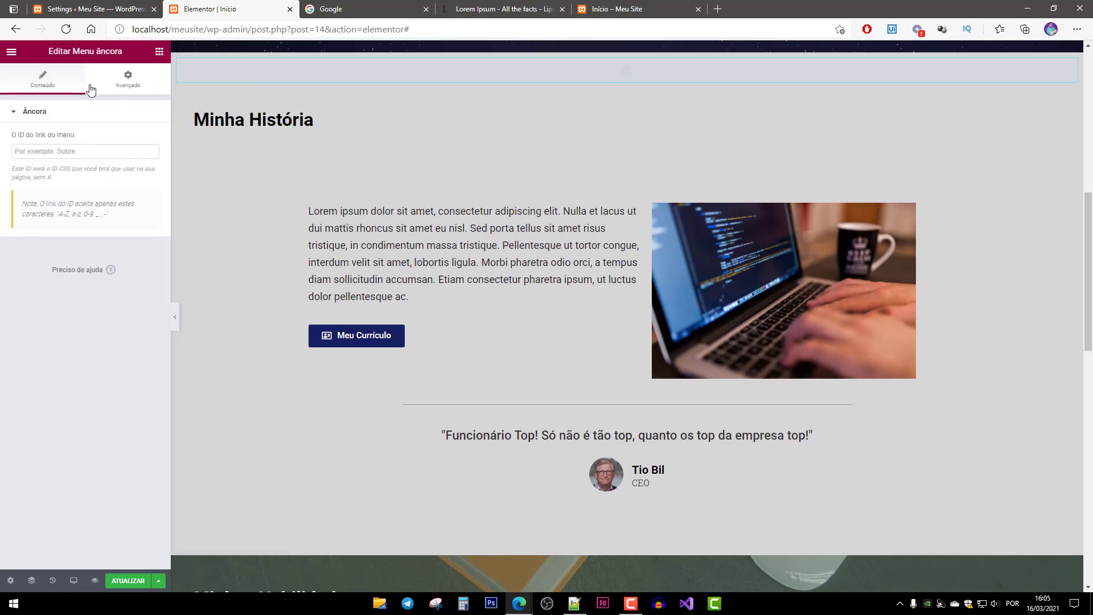
left_click(77, 153)
key("ctrl+shift+h")
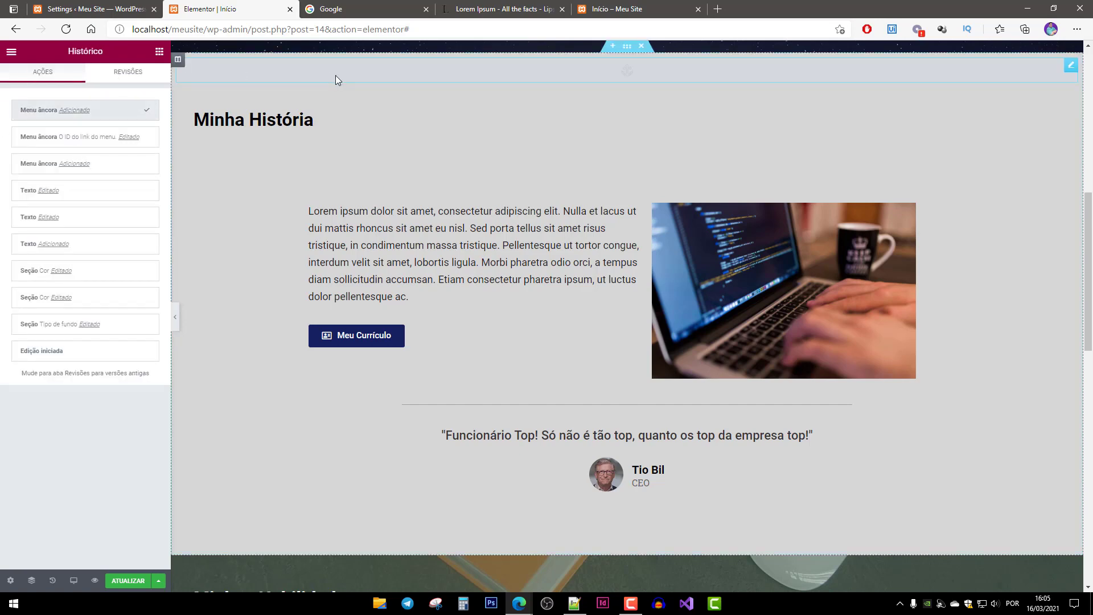
left_click(336, 75)
left_click(70, 148)
type("Historia")
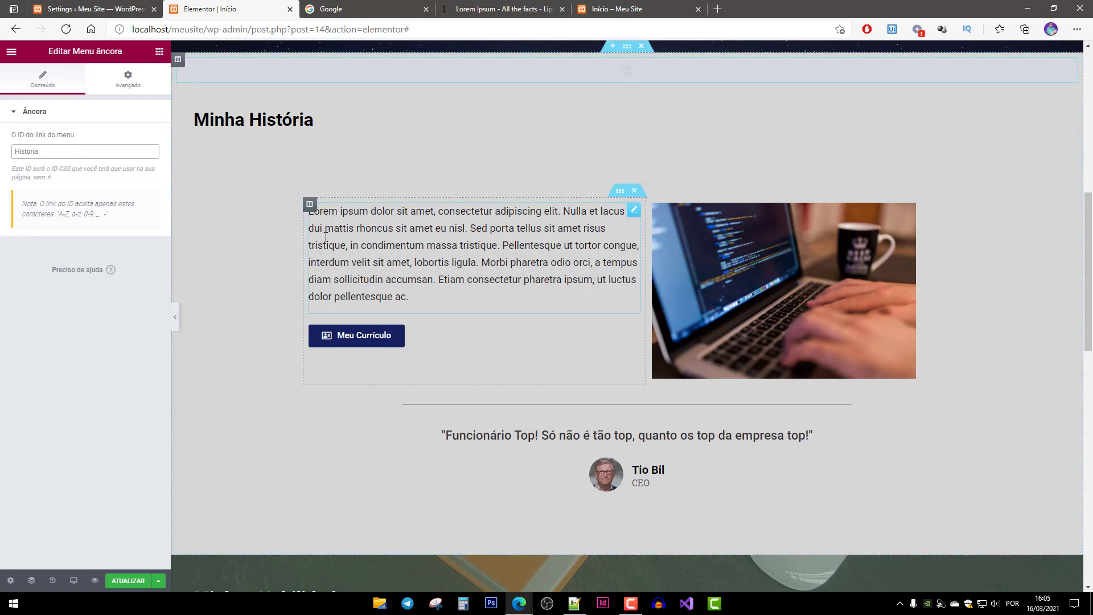
Add a Menu âncora above Minhas Habilidades with the link ID Habilidades.
scroll(367, 261, "down", 8)
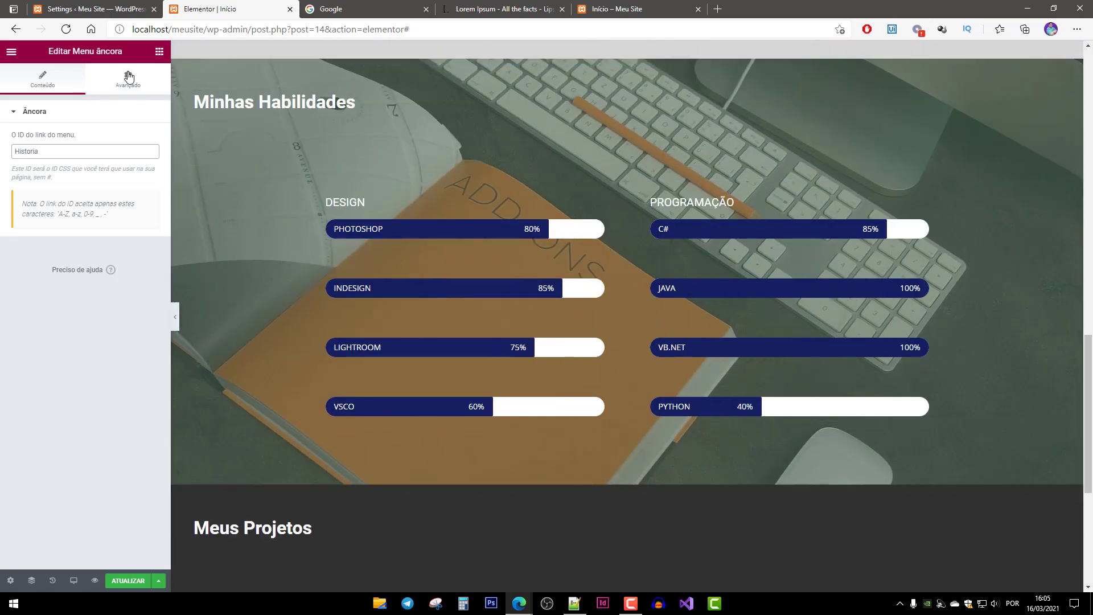
left_click(161, 54)
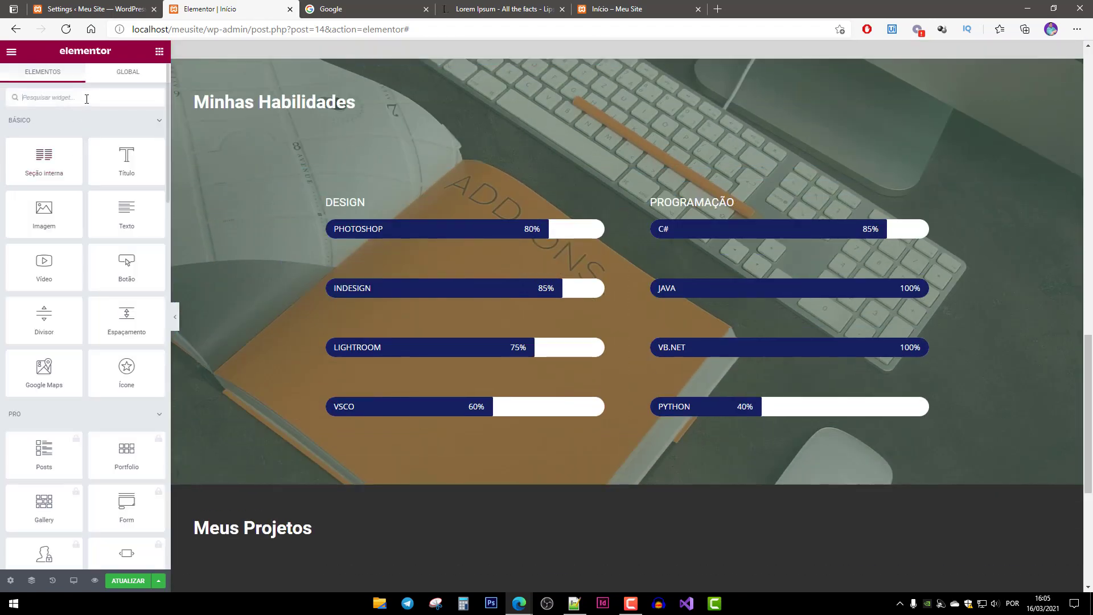
type("anc")
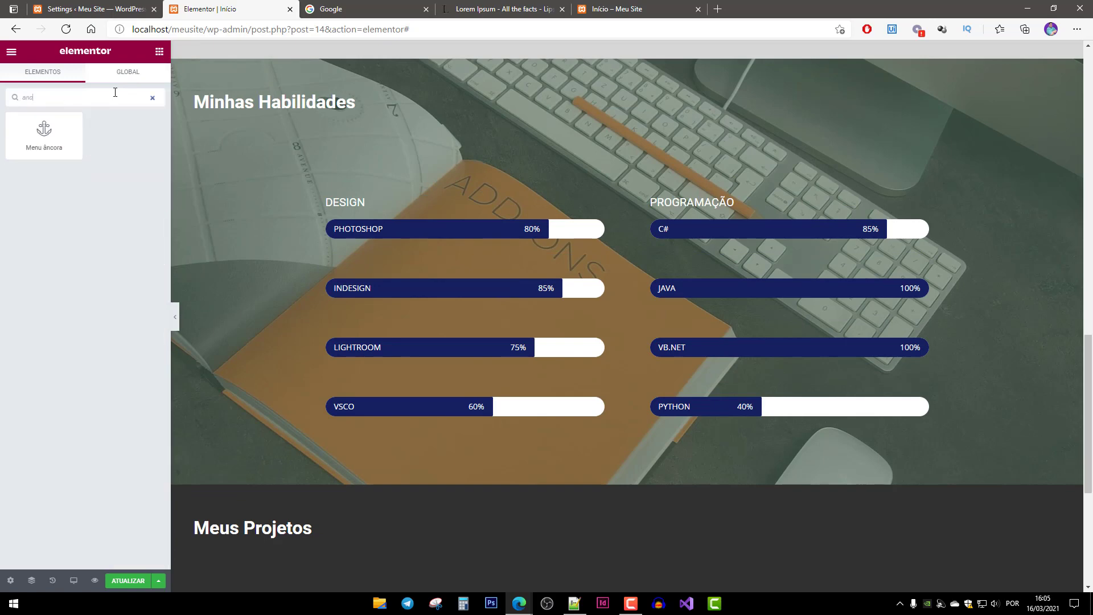
left_click_drag(64, 138, 316, 87)
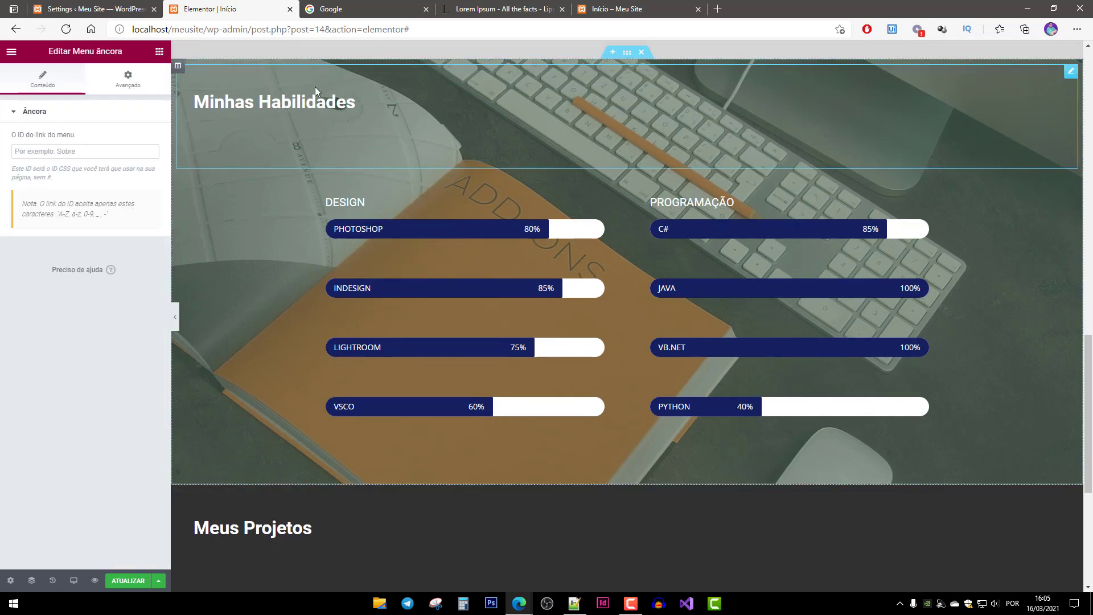
left_click(78, 151)
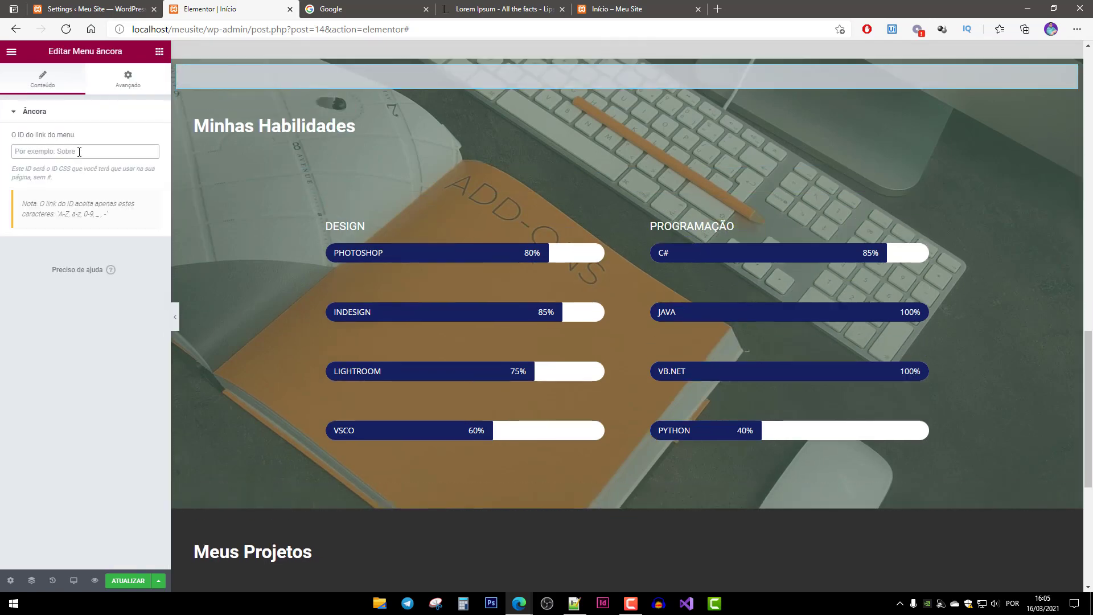
type("Habilidades")
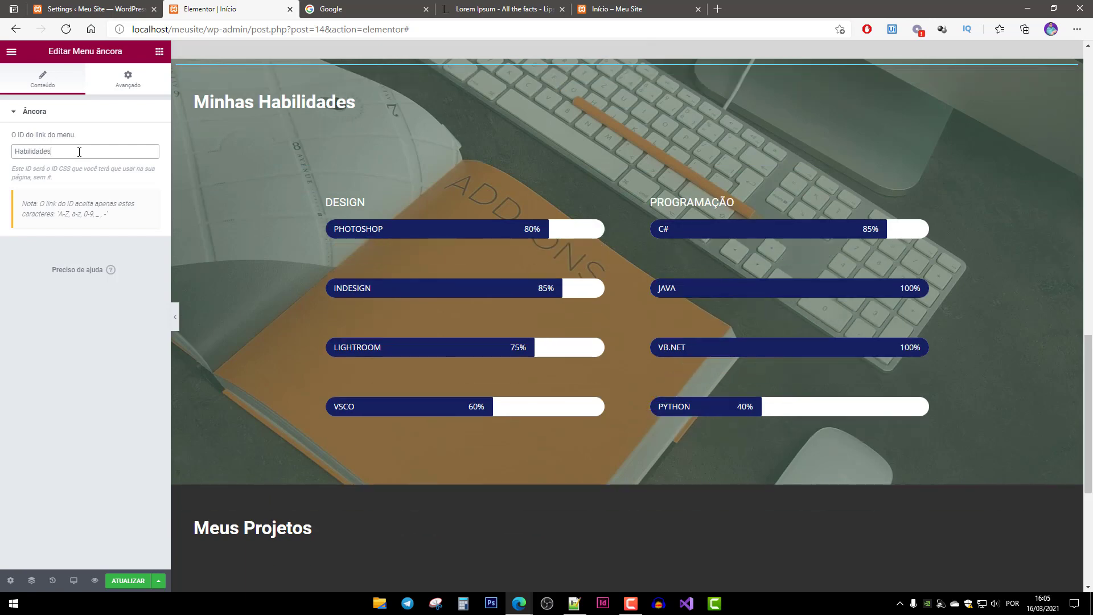
Add a Menu âncora above Meus Projetos with the link ID Projetos.
scroll(307, 230, "down", 5)
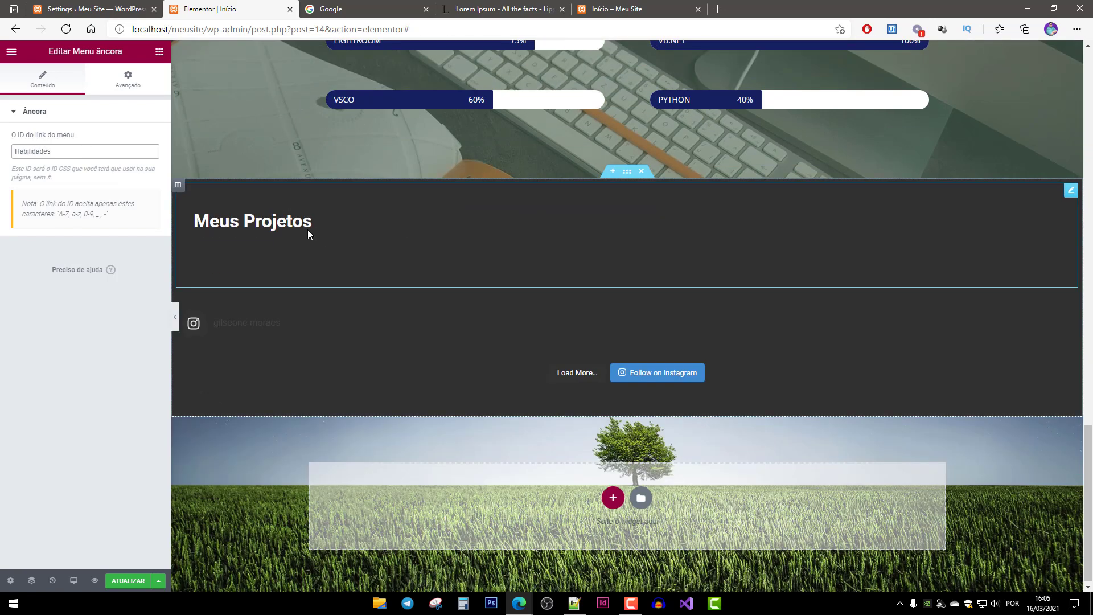
left_click(159, 54)
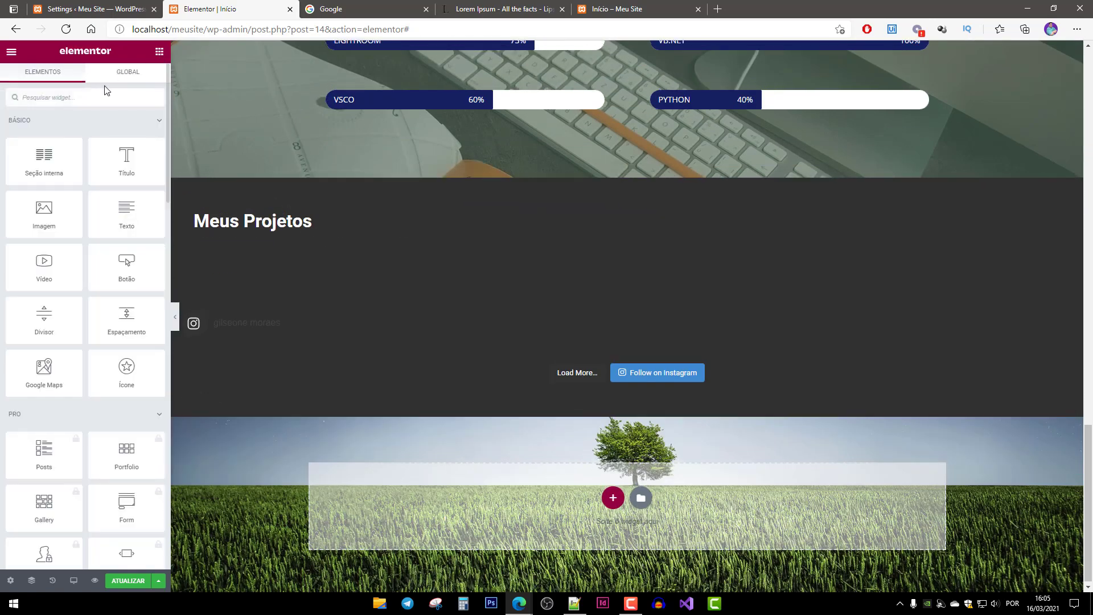
type("anc")
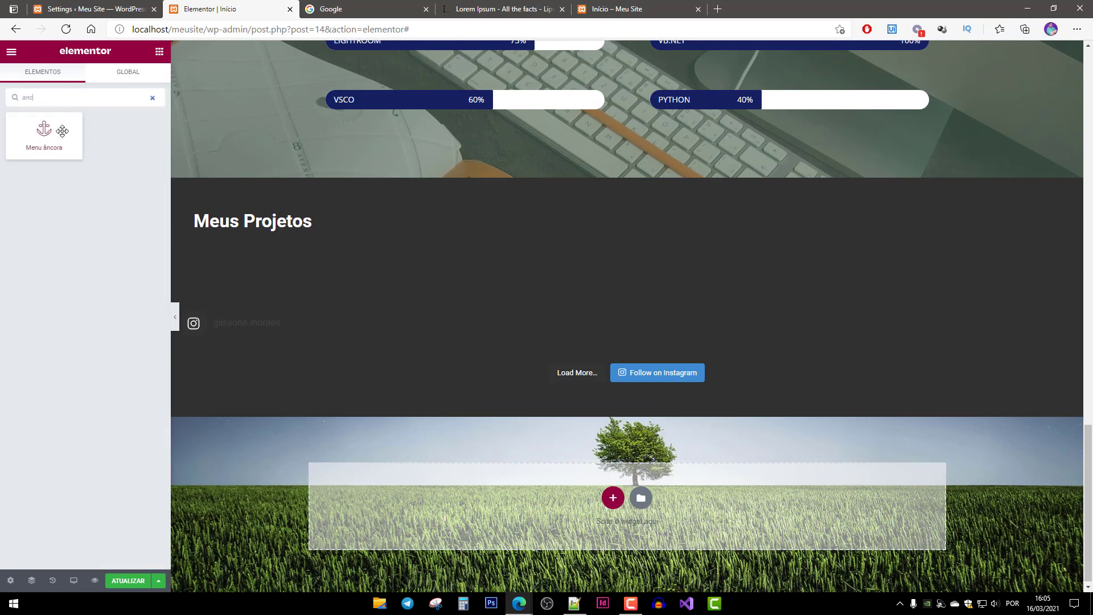
left_click_drag(44, 136, 253, 202)
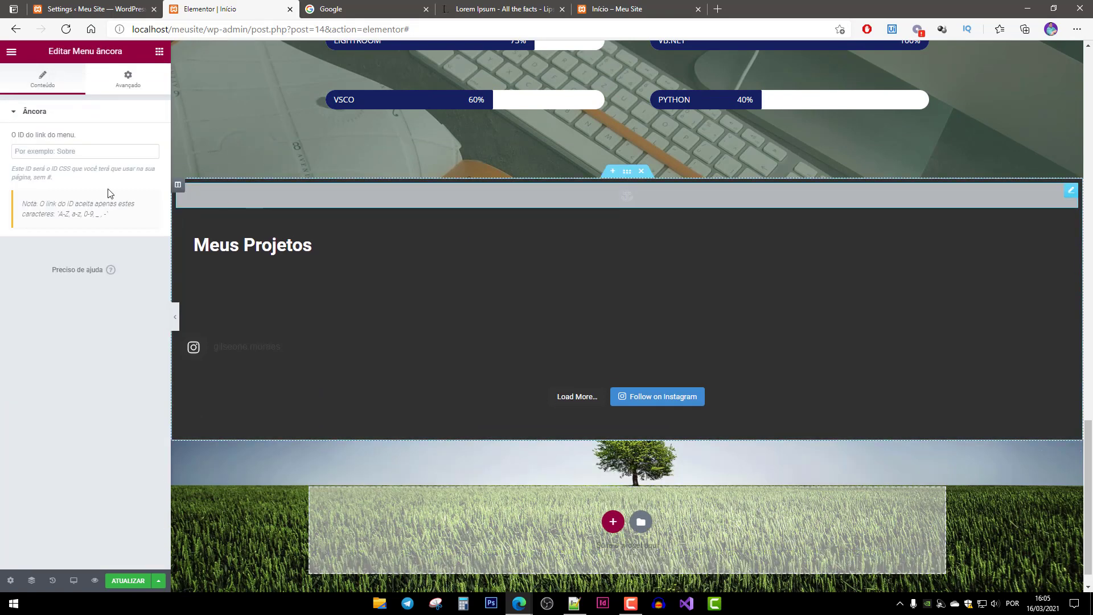
left_click(79, 152)
type("Projetos")
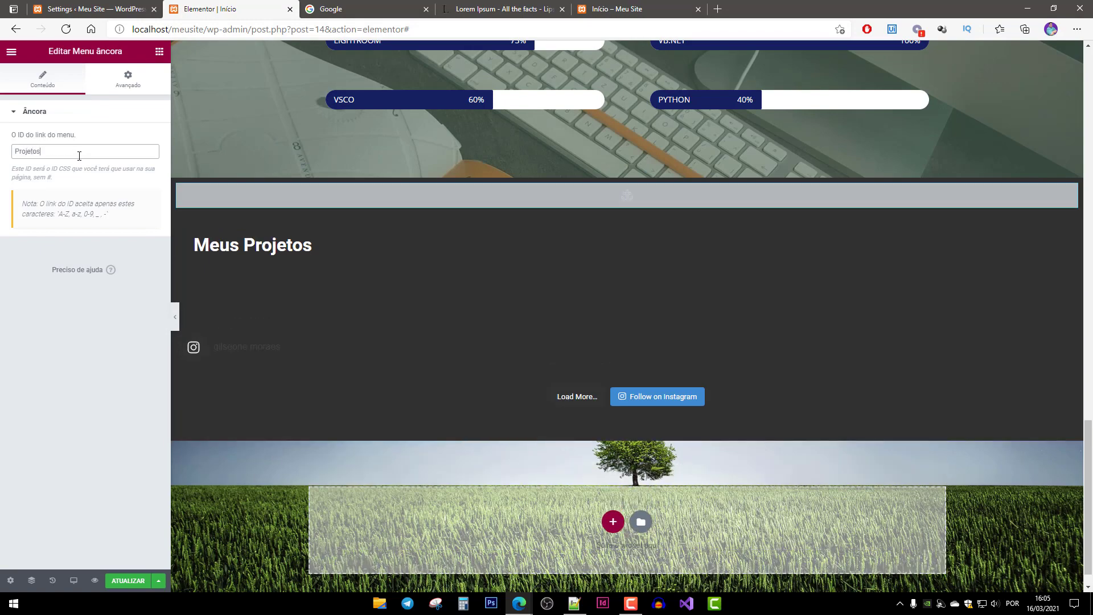
scroll(556, 292, "down", 1)
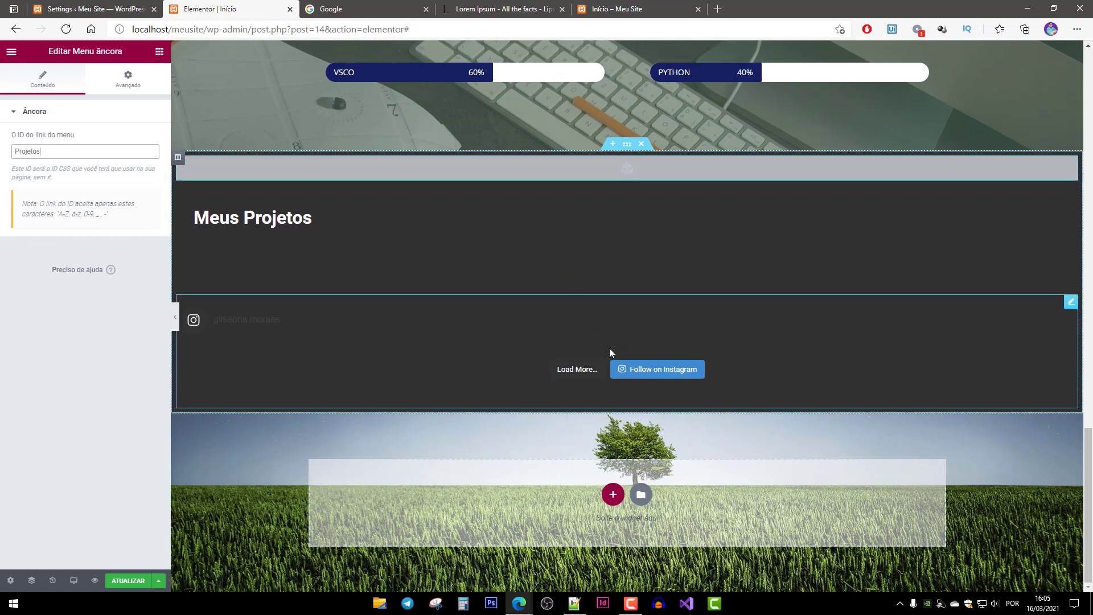
scroll(609, 352, "up", 20)
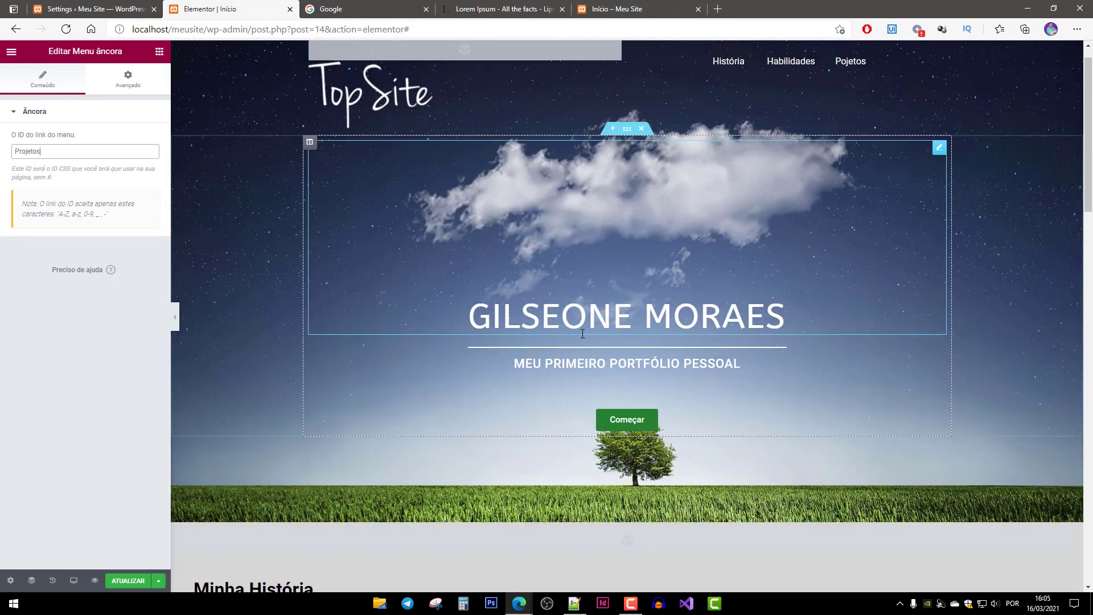
scroll(583, 333, "up", 1)
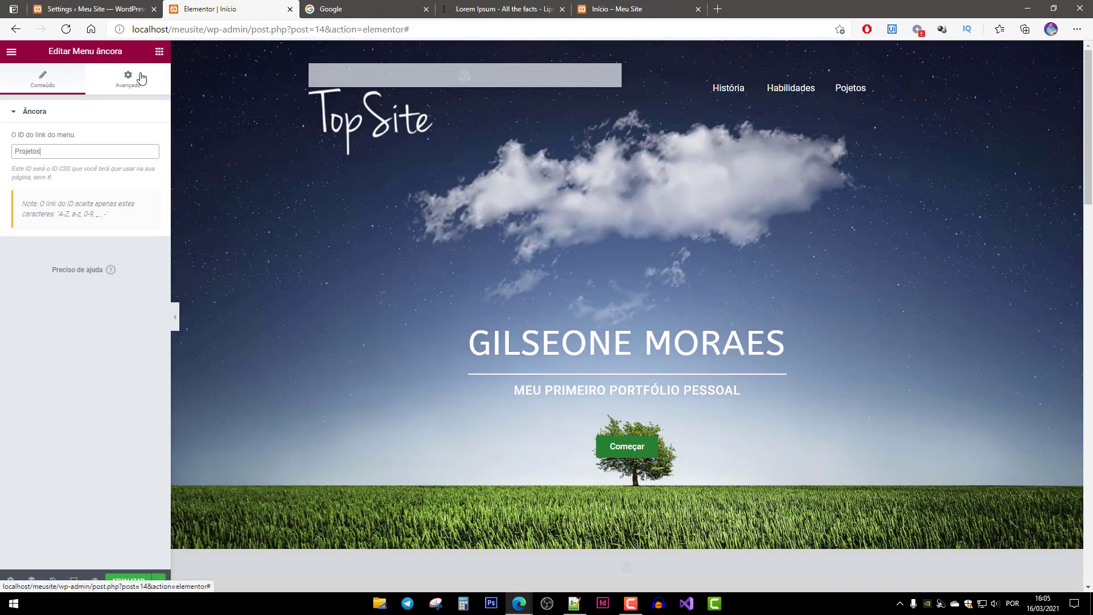
Add an Ícone widget, with its default star, just below the Começar button in the hero section.
left_click(159, 51)
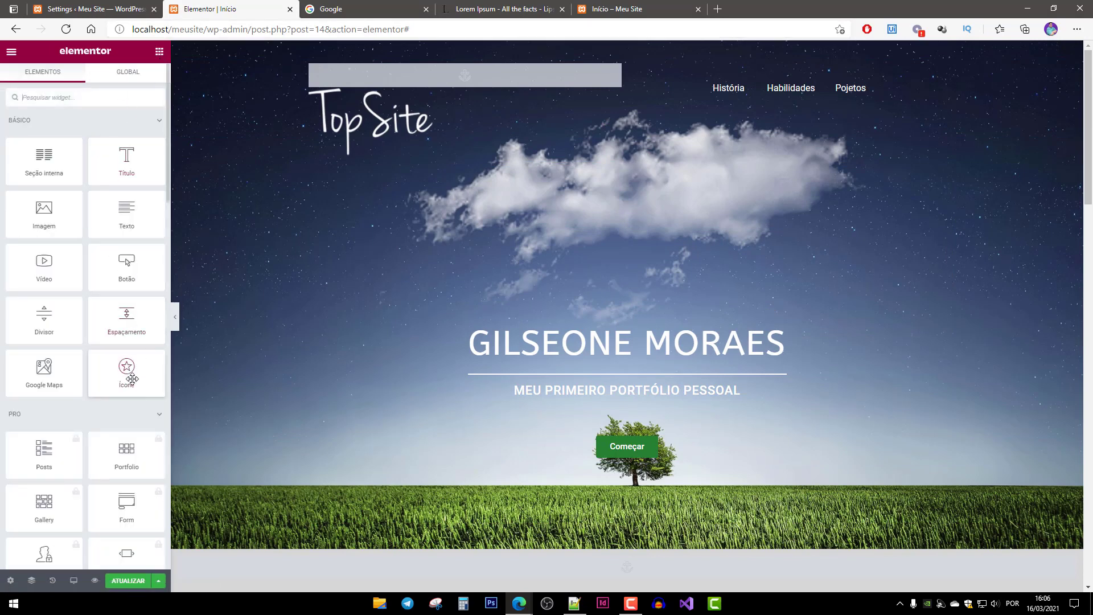
left_click_drag(127, 374, 631, 467)
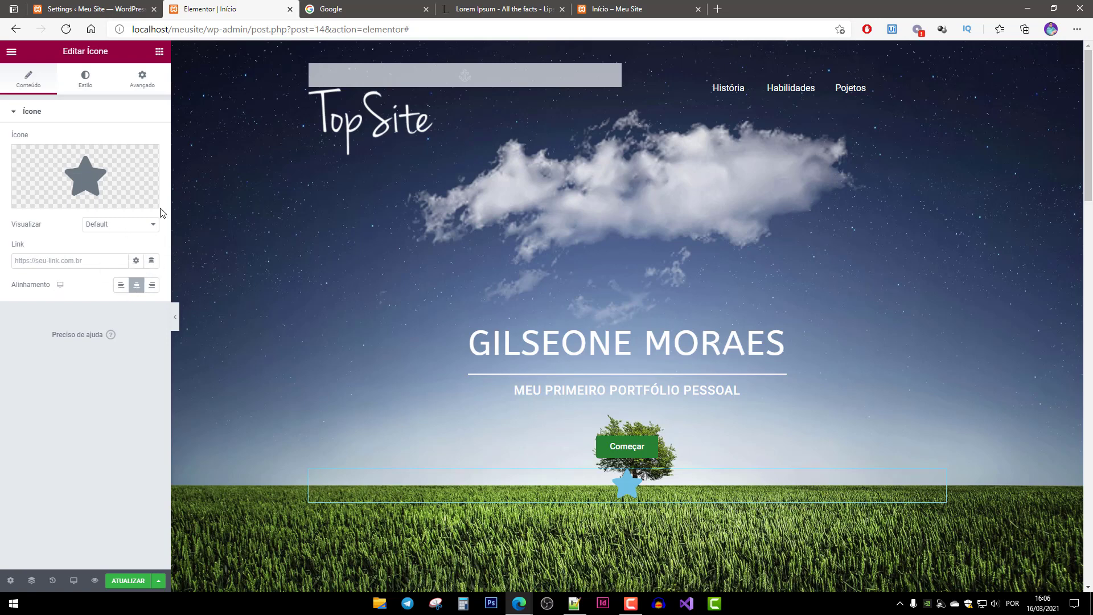
mouse_move(81, 199)
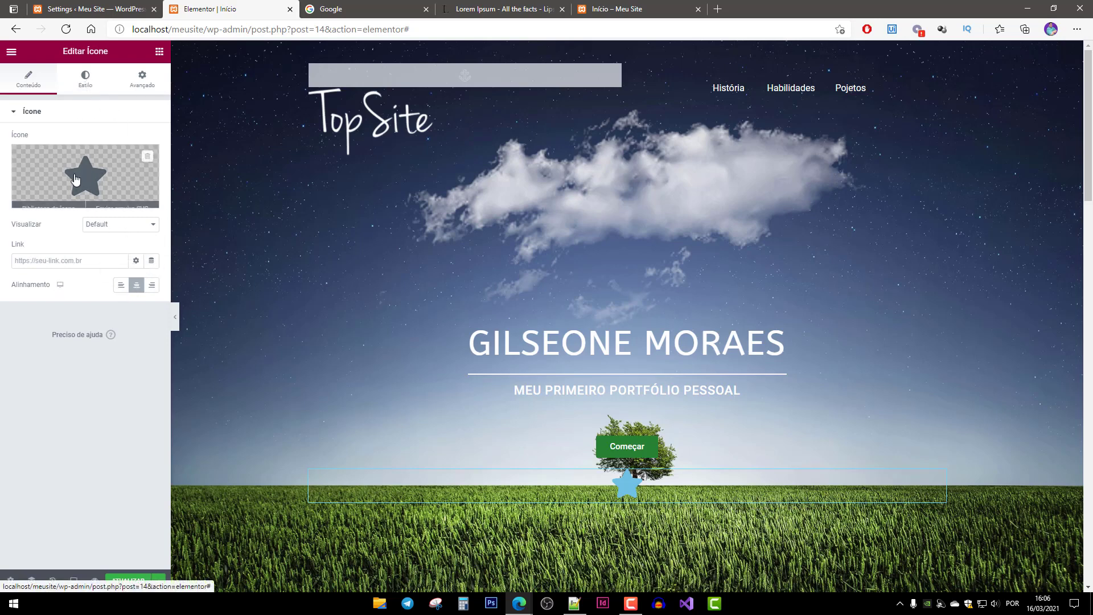
Search the Icon Library for 'down' and insert the Angle Down chevron in place of the star.
left_click(55, 203)
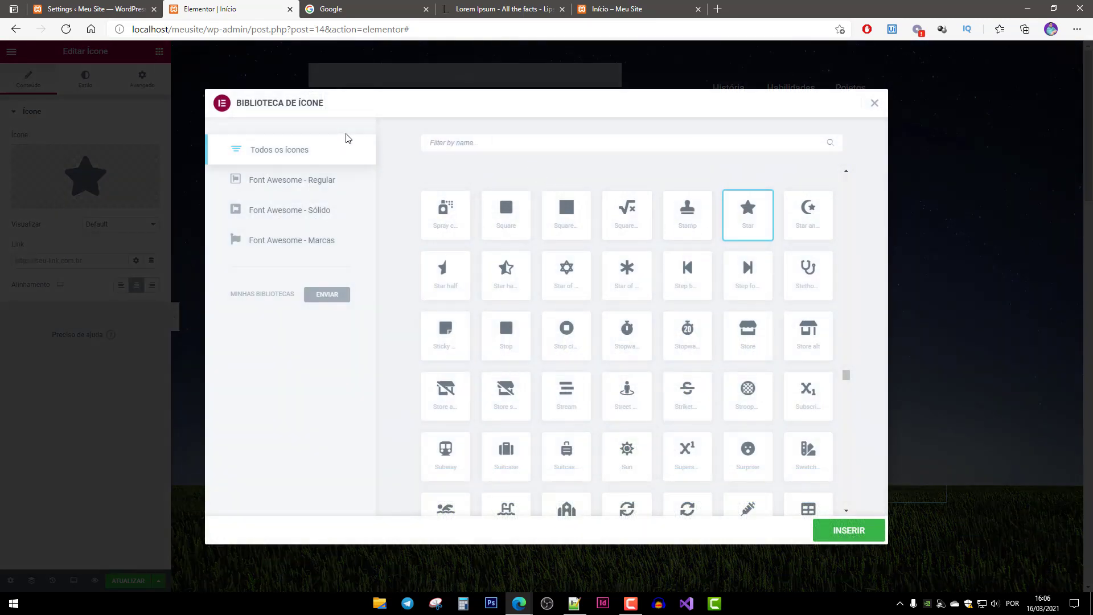
type("don")
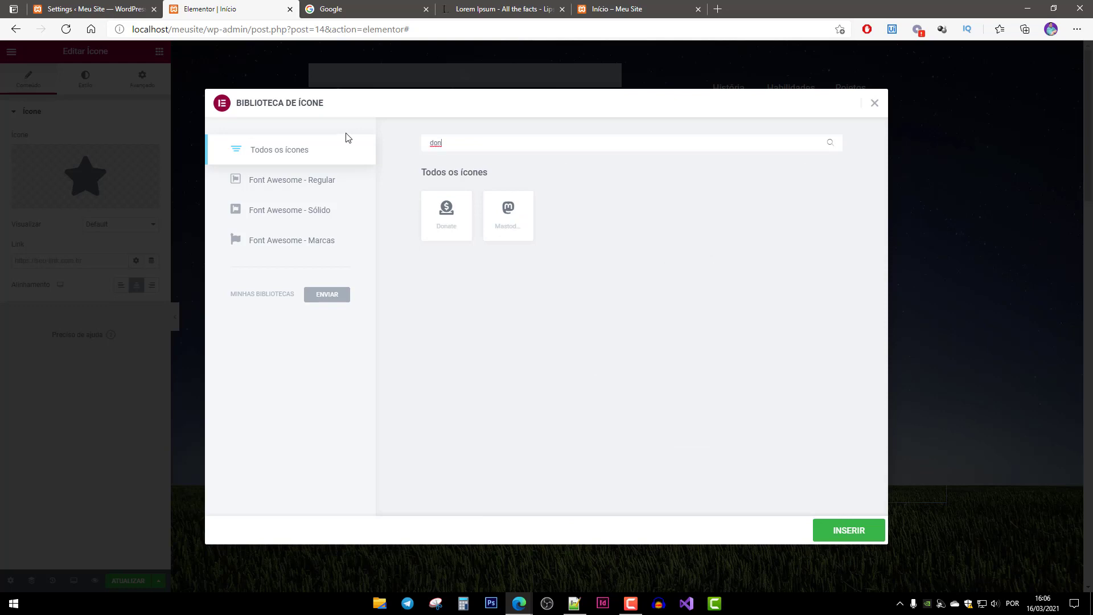
key("BackSpace")
type("wn")
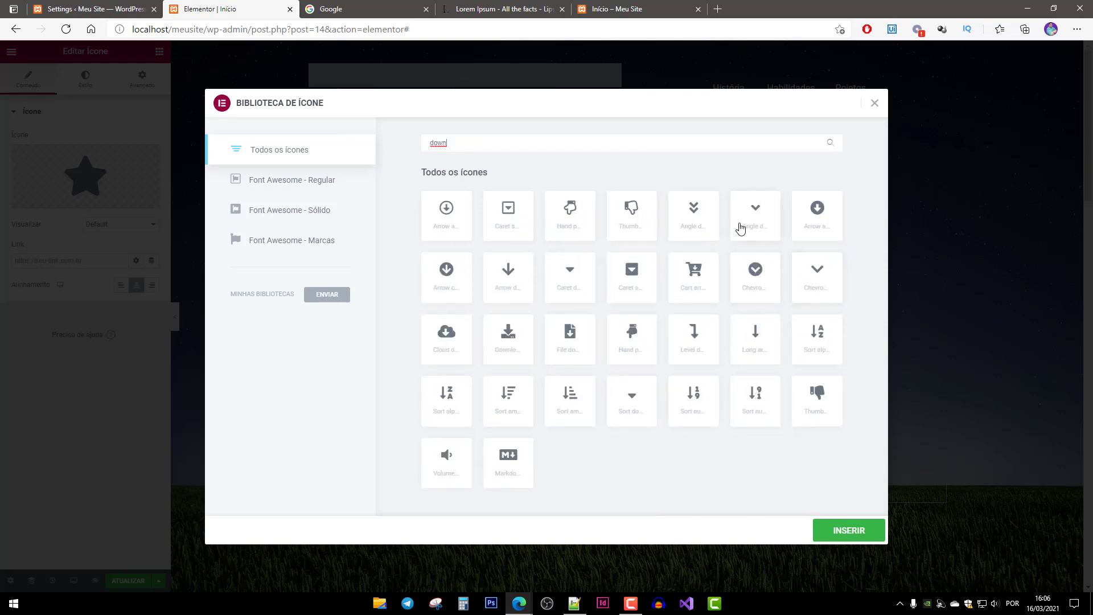
left_click(773, 214)
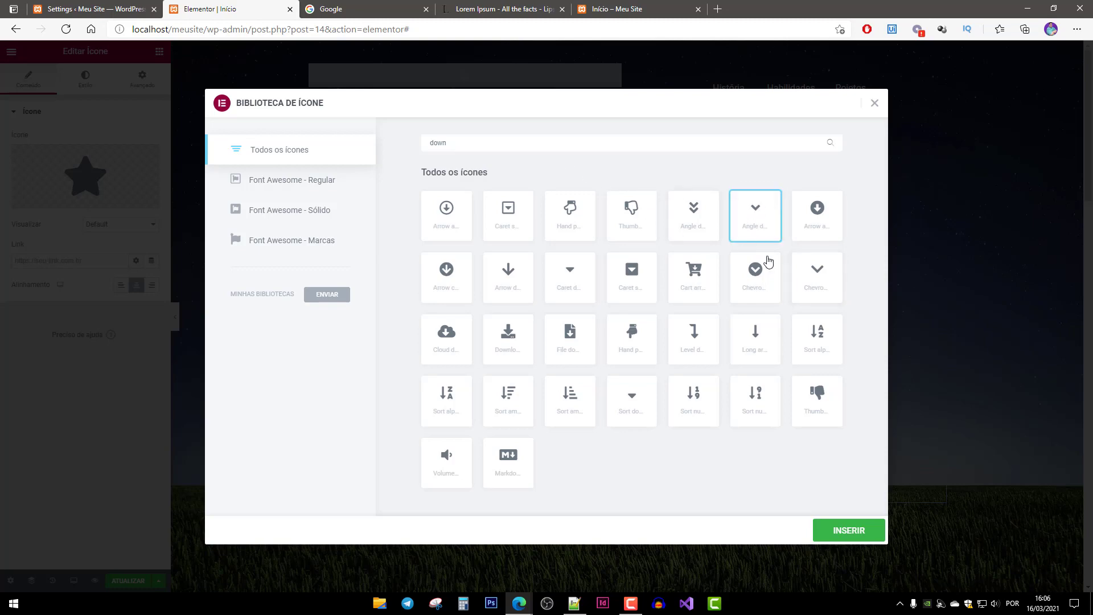
left_click(853, 538)
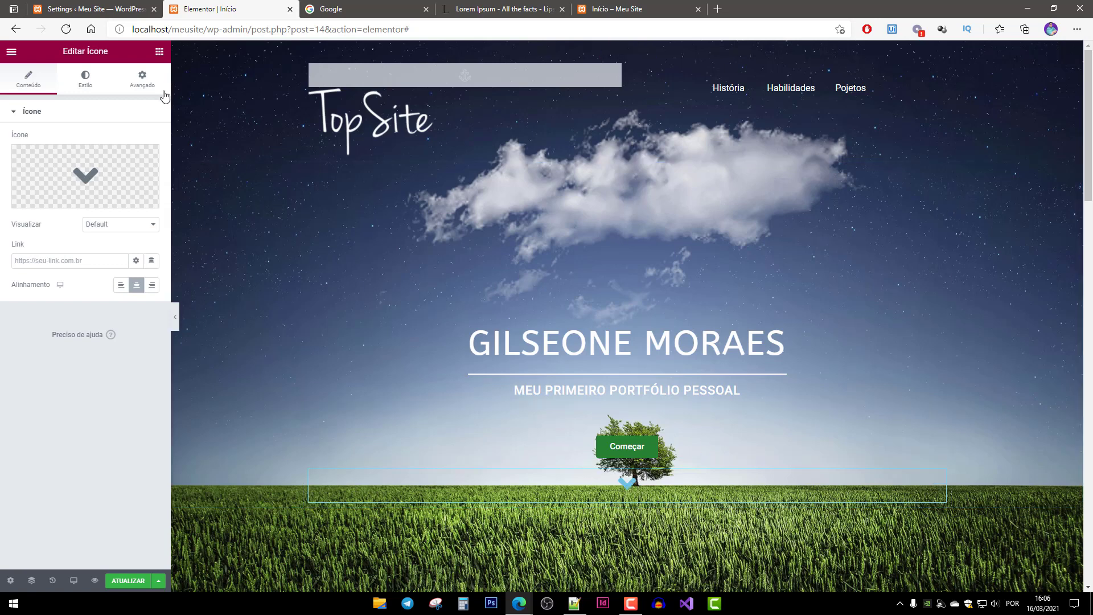
Set the chevron's top margin to 50.
left_click(142, 83)
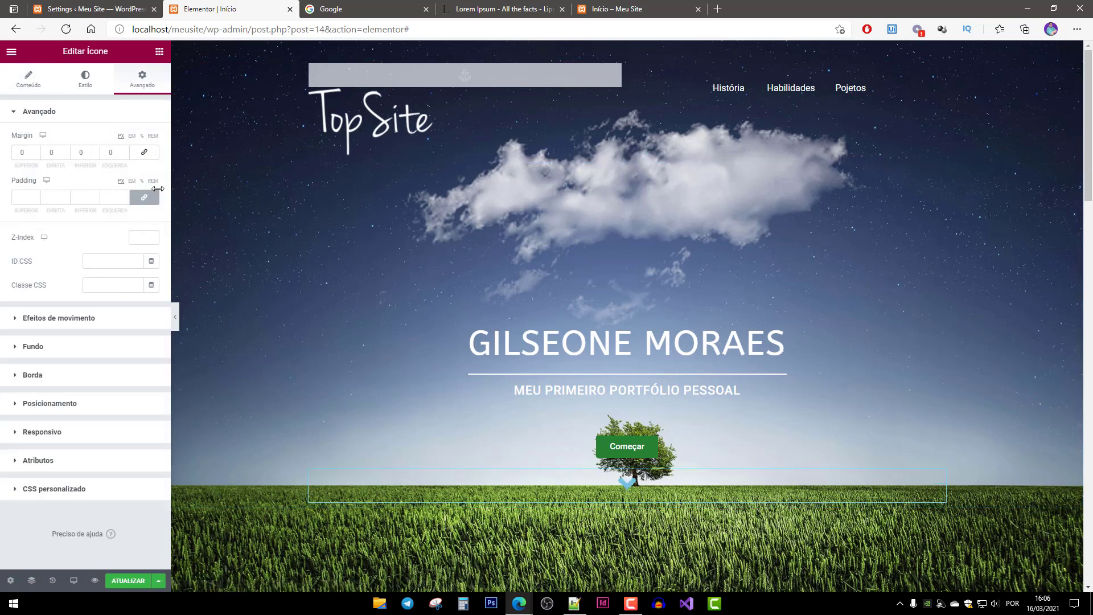
left_click_drag(34, 152, 2, 157)
type("50")
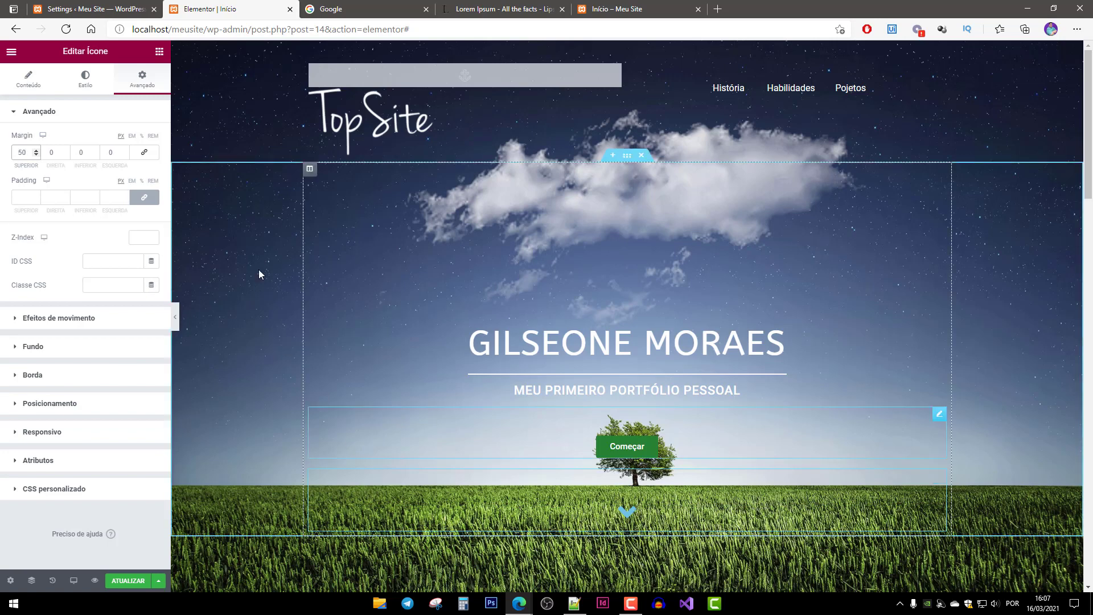
Copy the navy background hex #142160 from the Meu Currículo button.
left_click(85, 80)
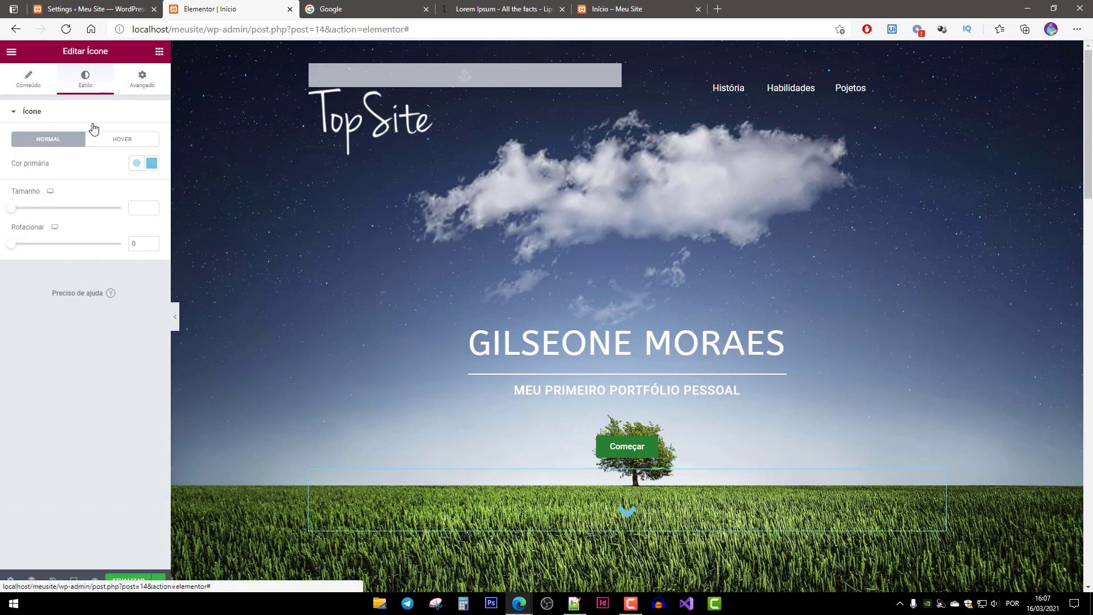
left_click(152, 164)
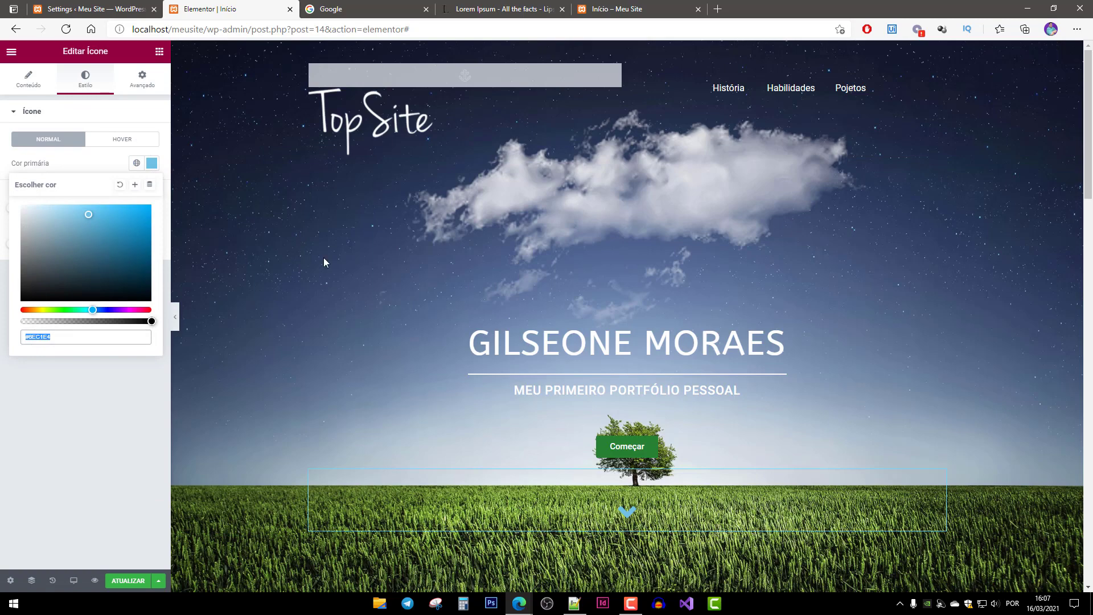
scroll(507, 398, "down", 7)
scroll(344, 440, "down", 3)
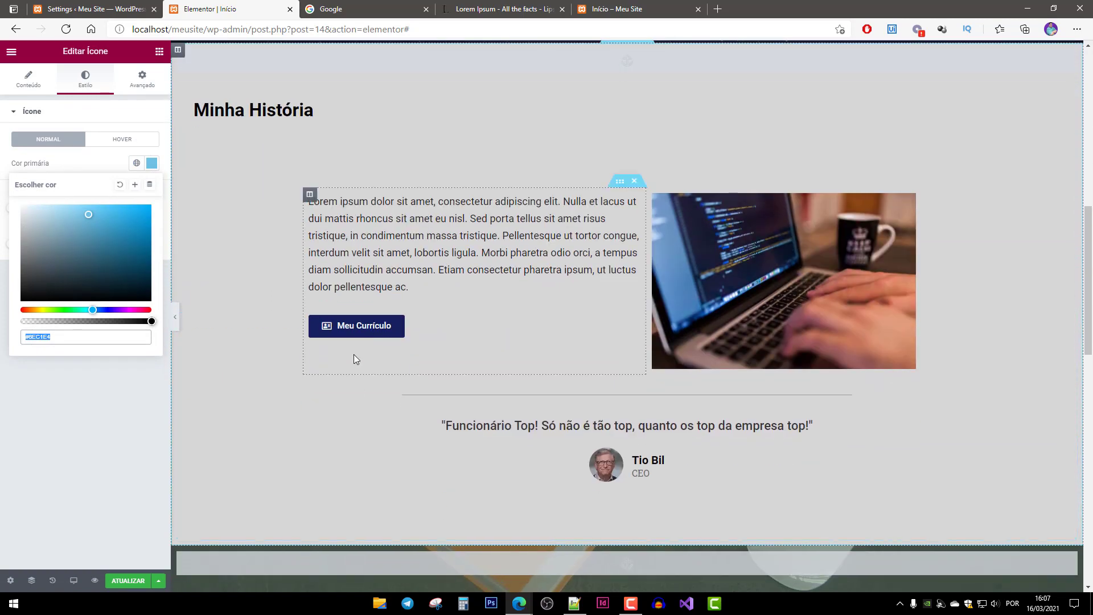
left_click(361, 323)
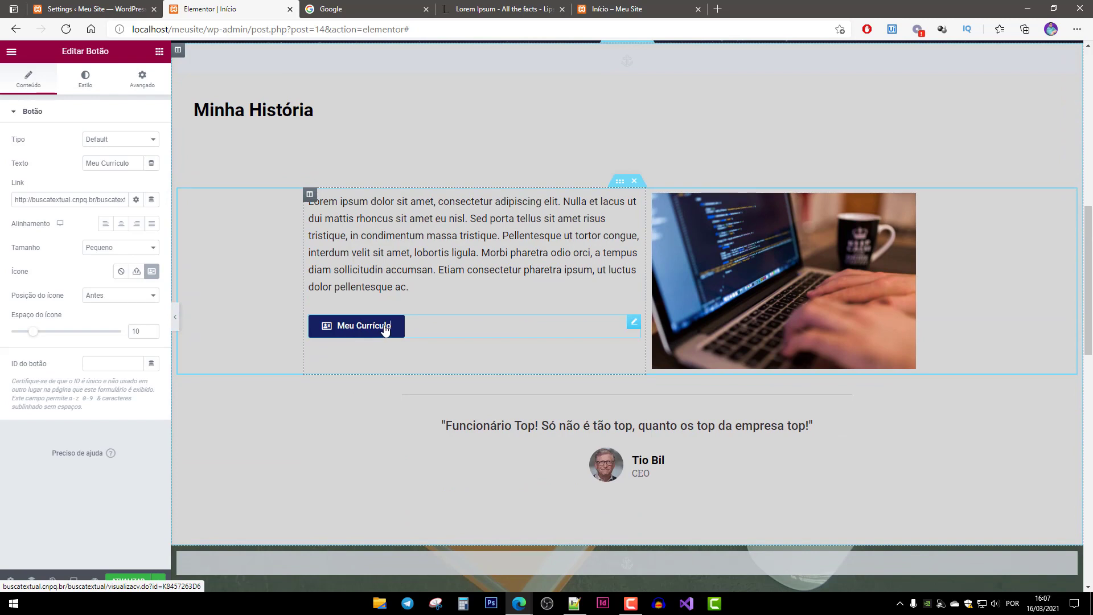
left_click(85, 78)
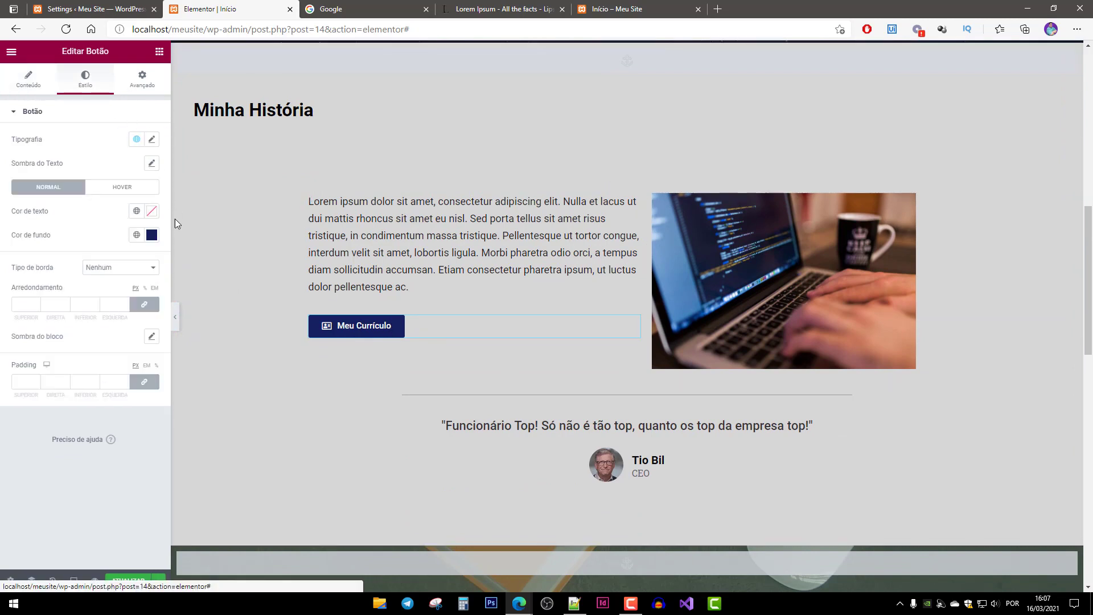
left_click(151, 235)
key("ctrl+c")
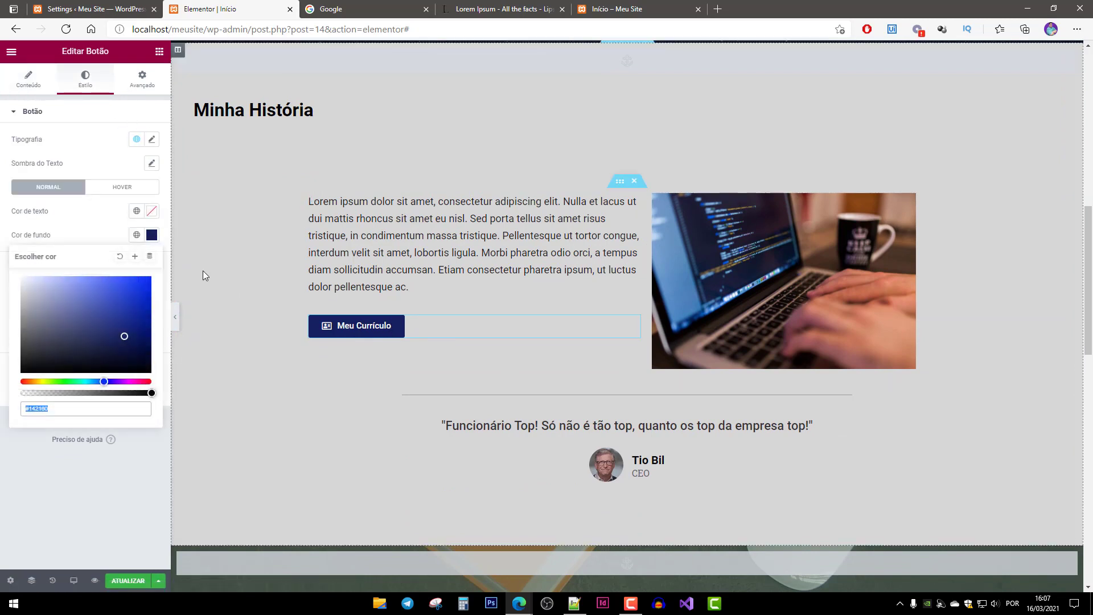
right_click(25, 410)
left_click(71, 95)
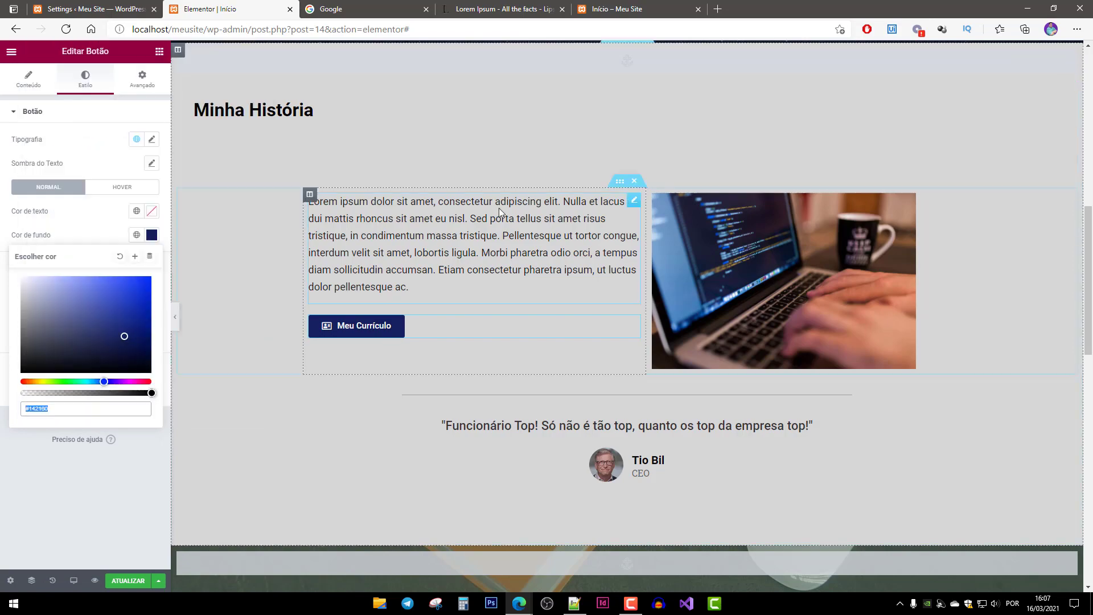
scroll(500, 212, "up", 10)
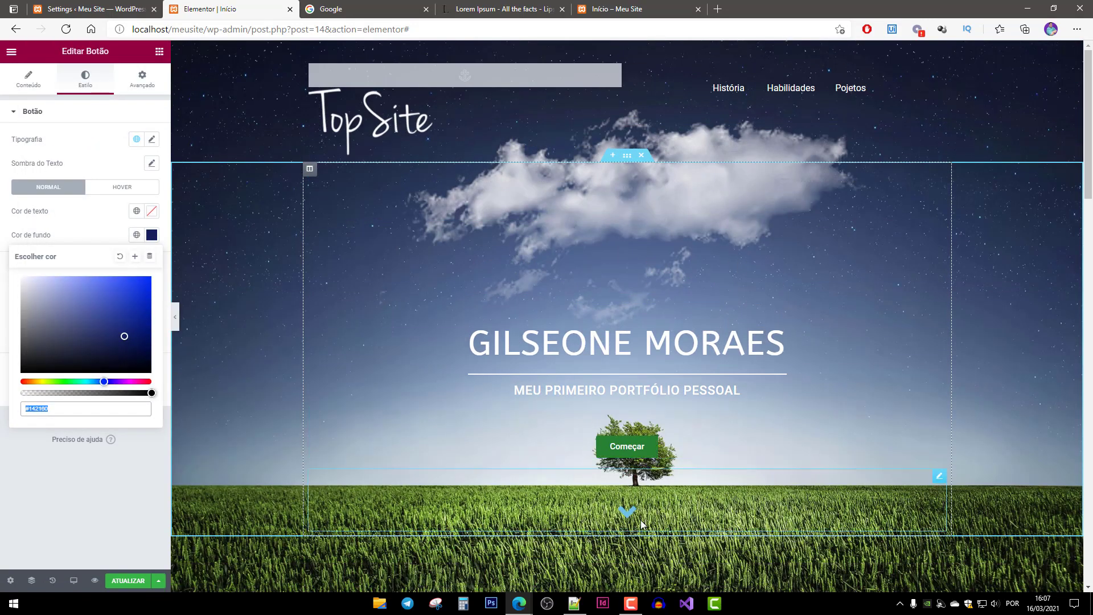
Paste #142160 as the chevron icon's primary colour.
left_click(629, 516)
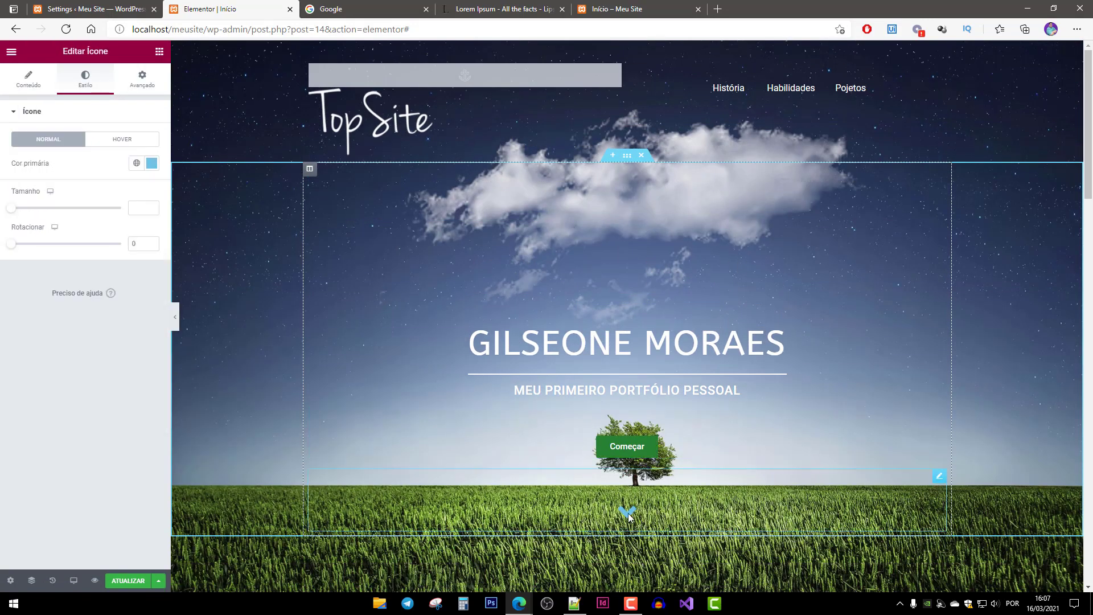
left_click(151, 164)
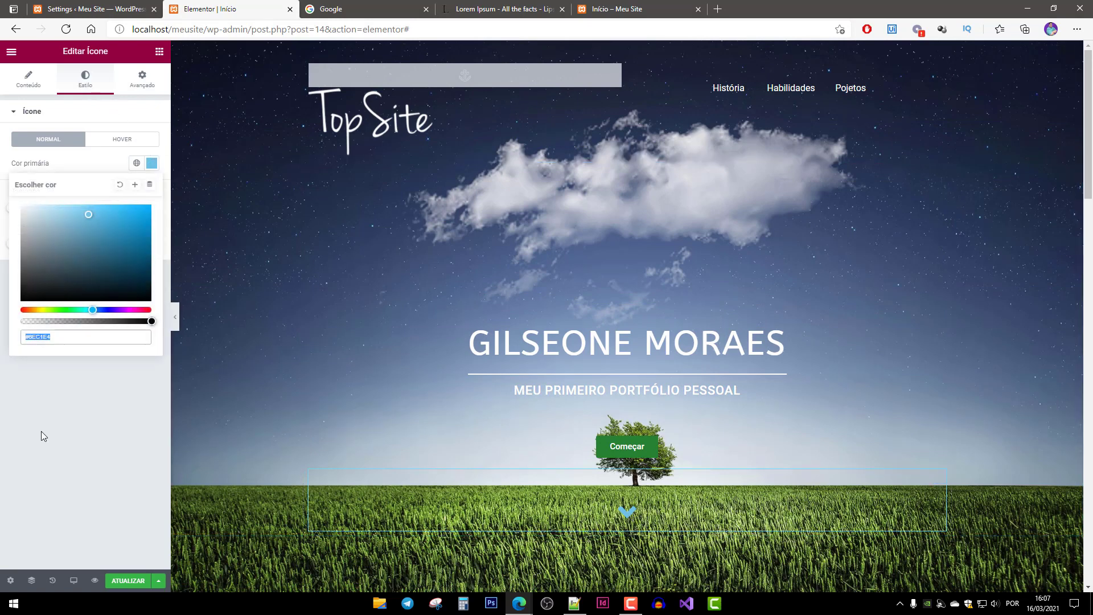
right_click(35, 334)
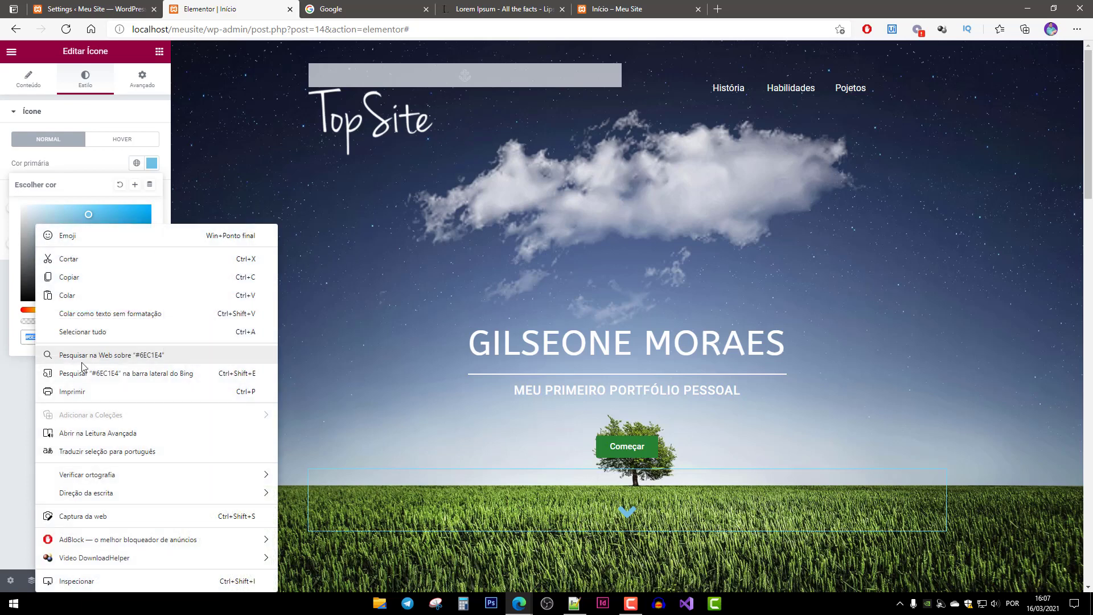
left_click(83, 296)
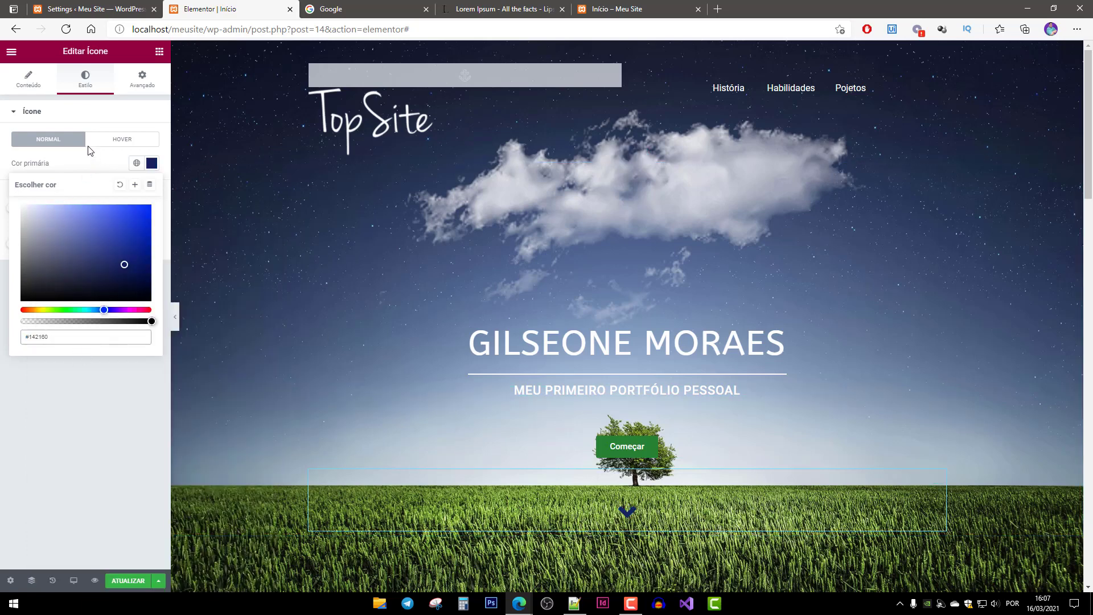
left_click(82, 111)
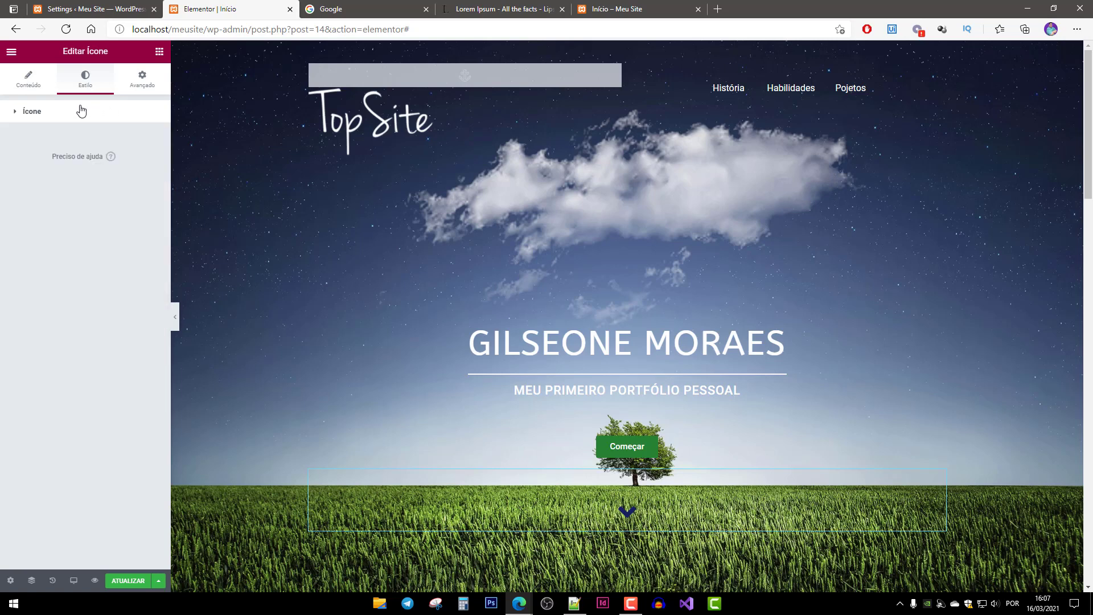
left_click(22, 111)
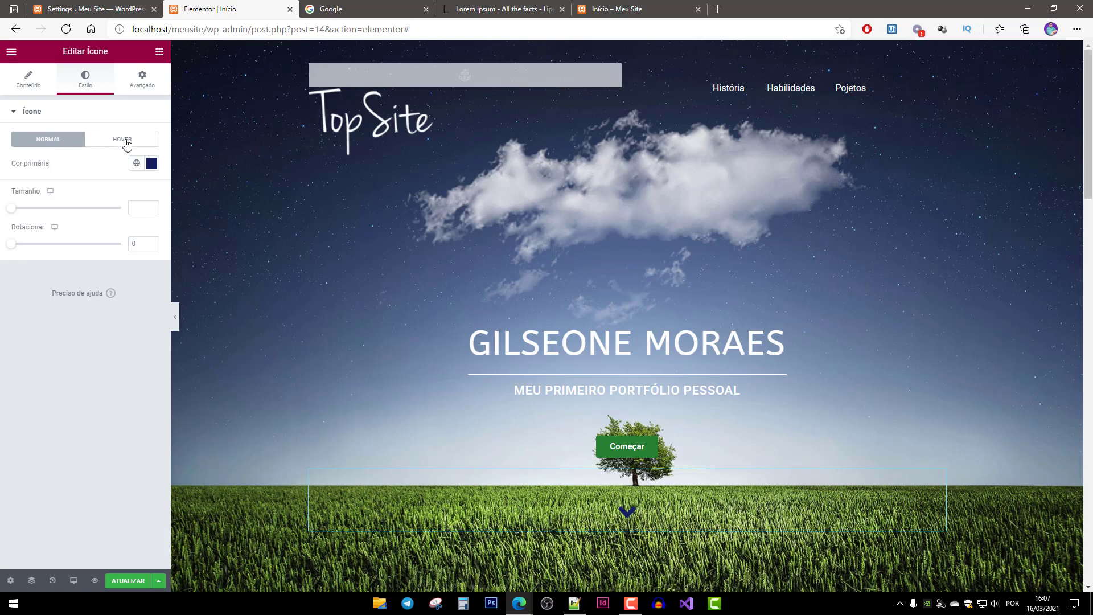
left_click(126, 144)
Give the chevron a Grow hover animation.
left_click(59, 201)
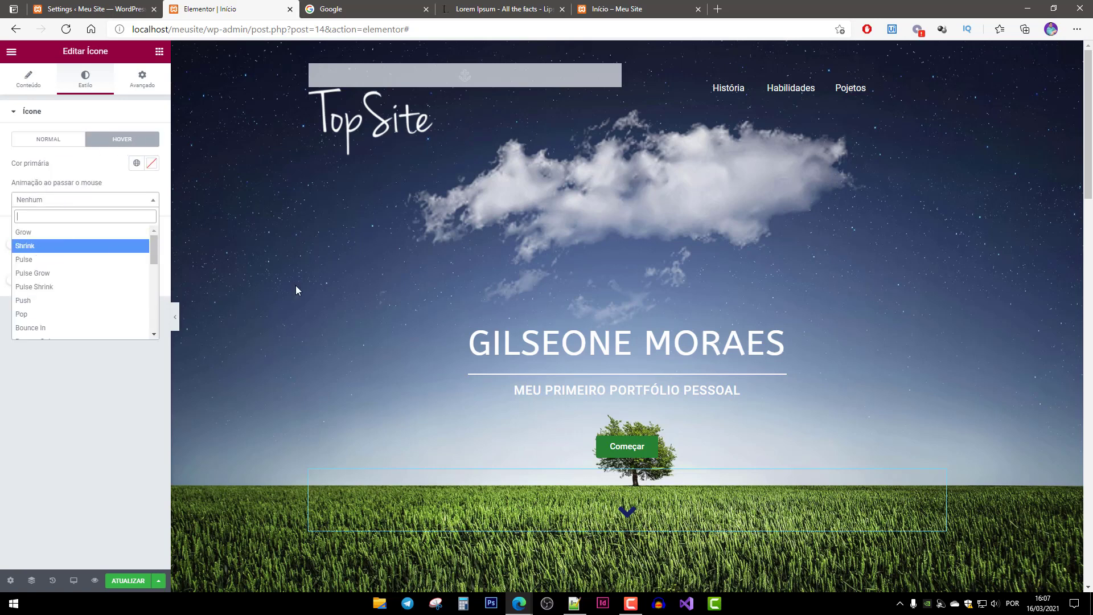
left_click(38, 232)
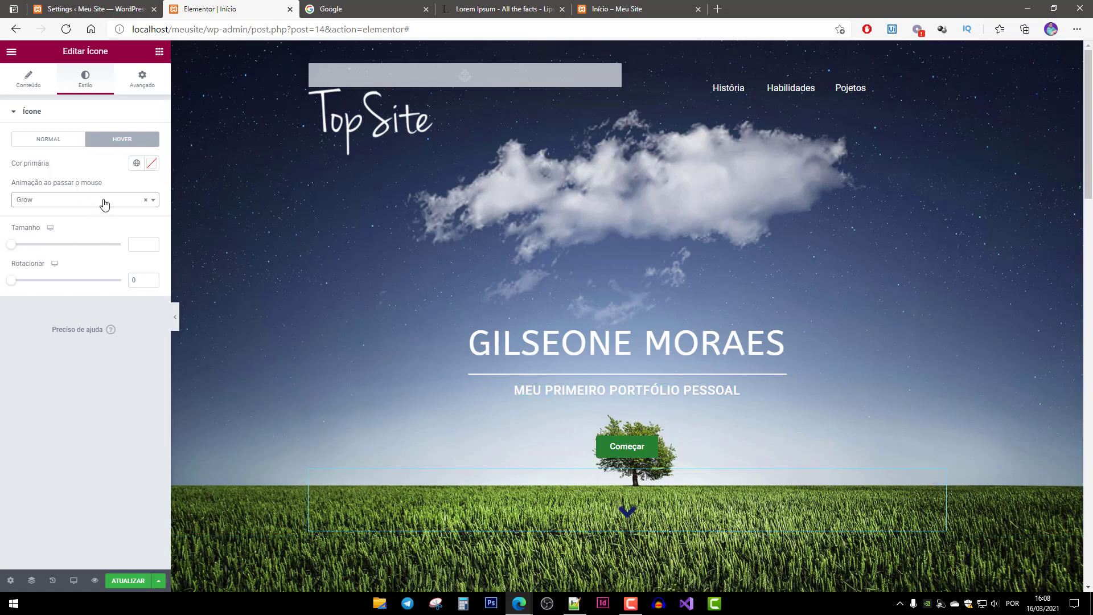
left_click(32, 87)
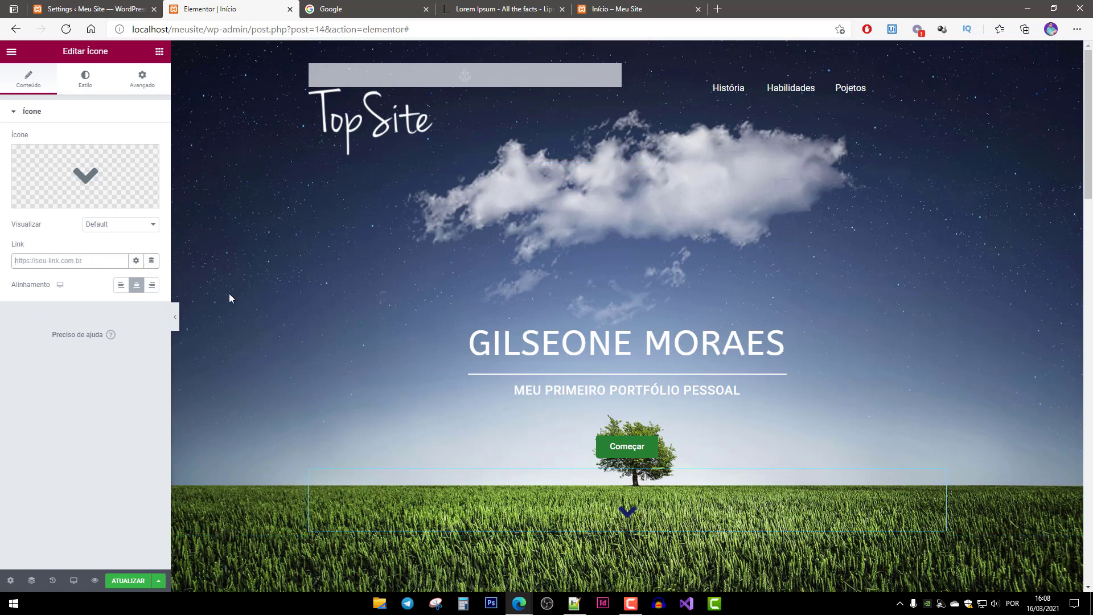
Link the chevron icon to #Historia and save the page with ATUALIZAR.
scroll(672, 492, "down", 4)
scroll(644, 439, "up", 4)
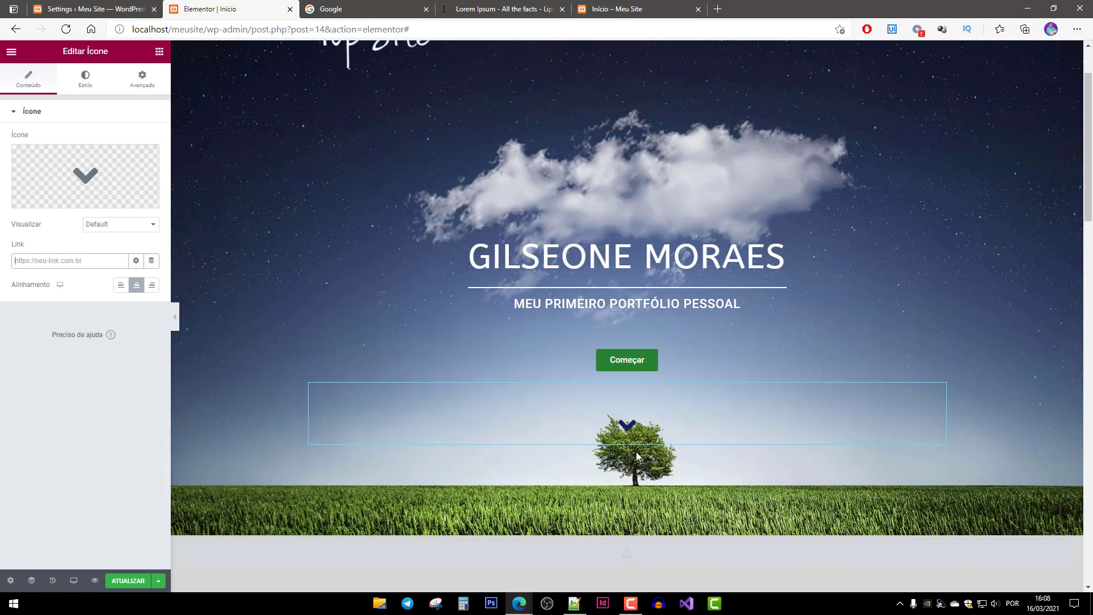
left_click(82, 263)
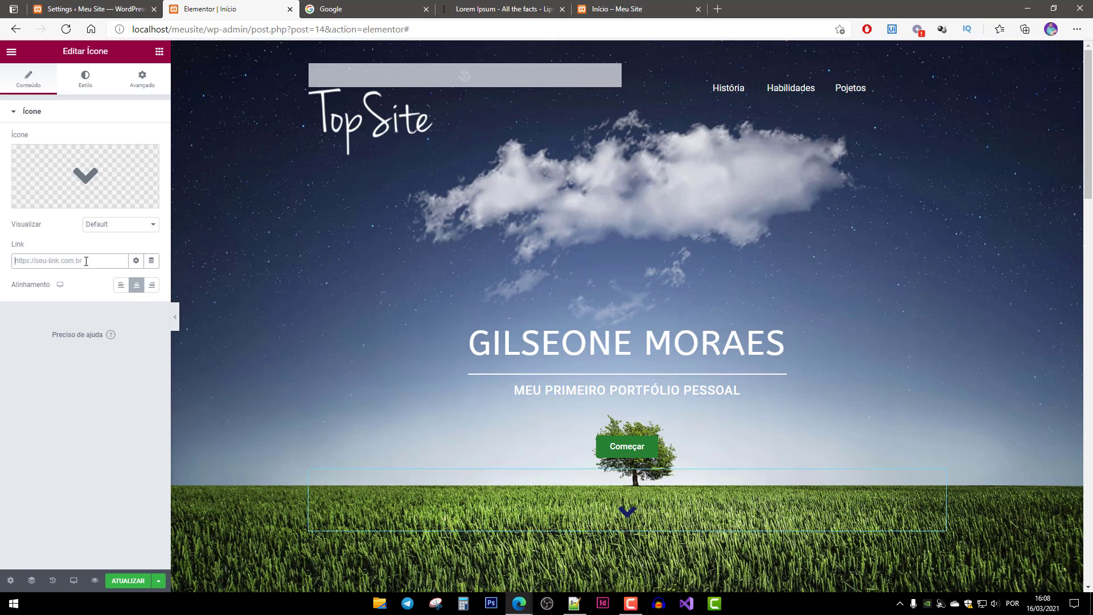
type("#")
scroll(460, 388, "down", 4)
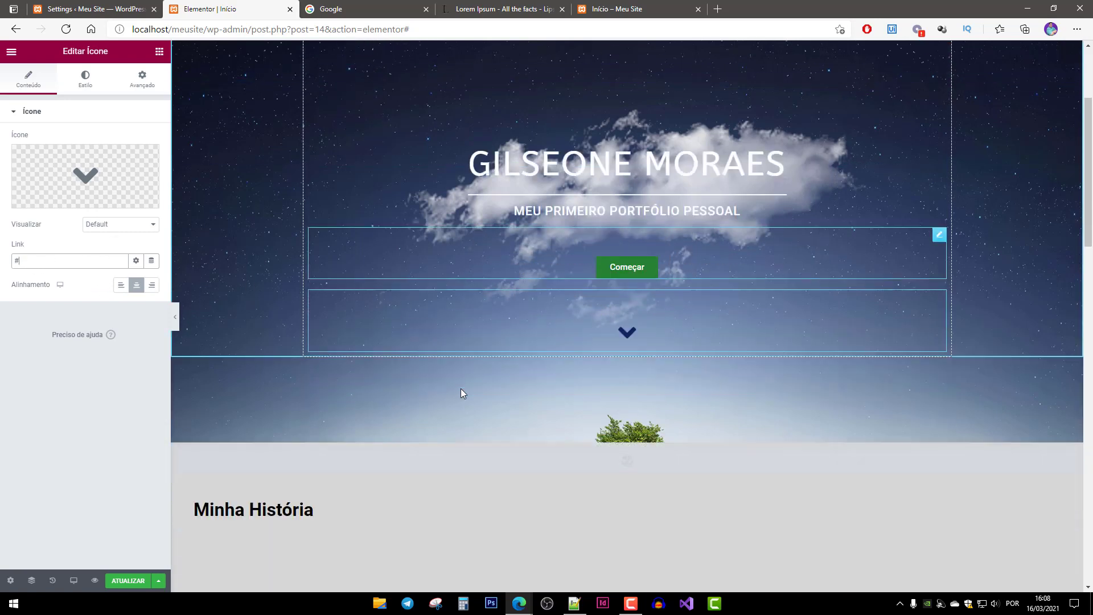
scroll(460, 388, "down", 4)
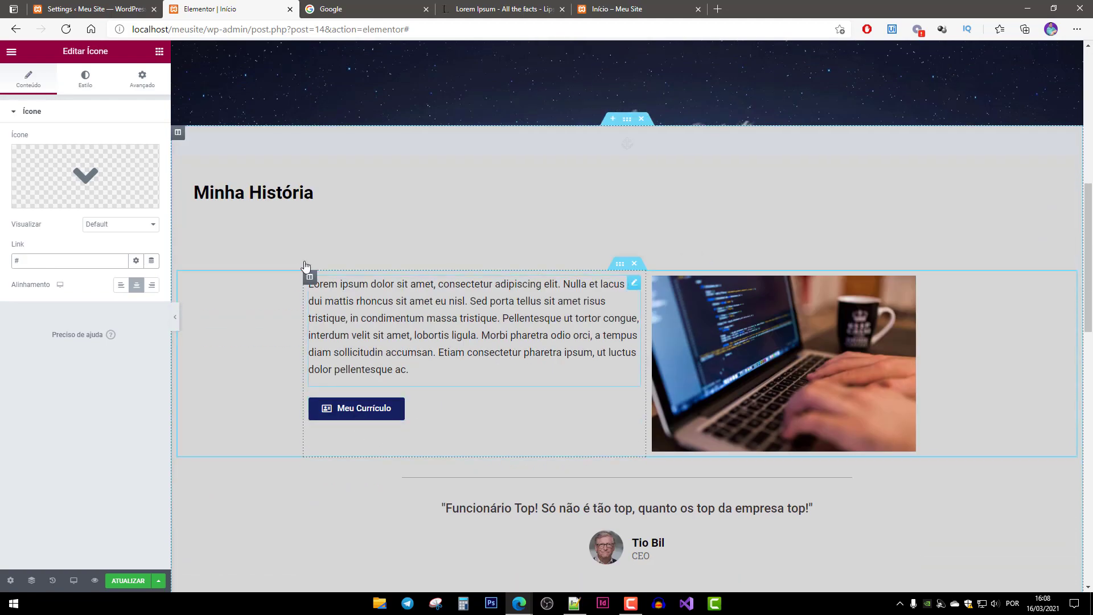
scroll(275, 227, "up", 8)
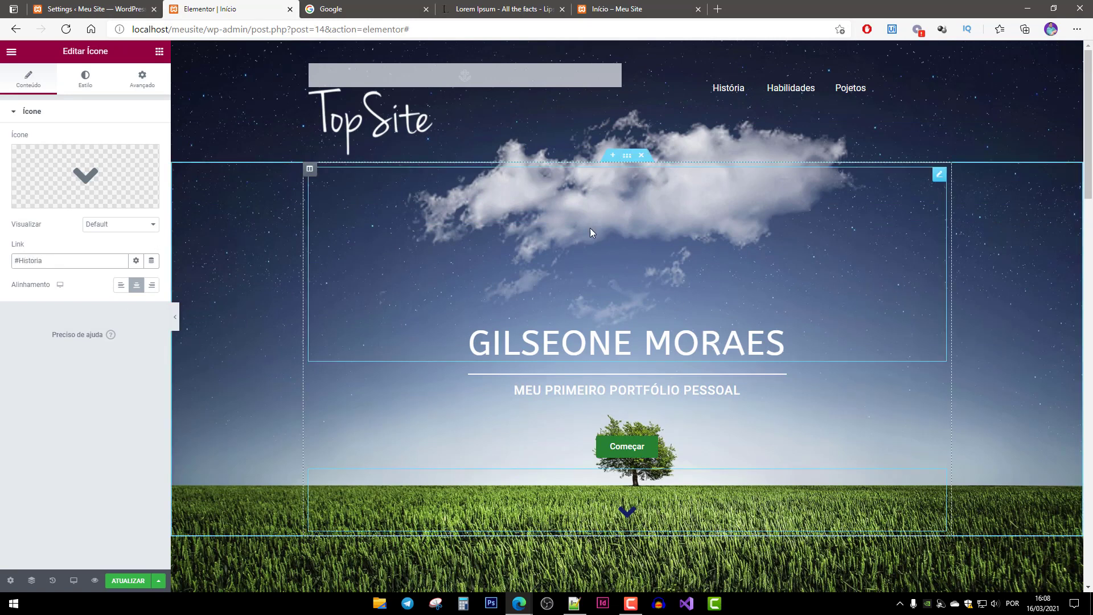
left_click(129, 584)
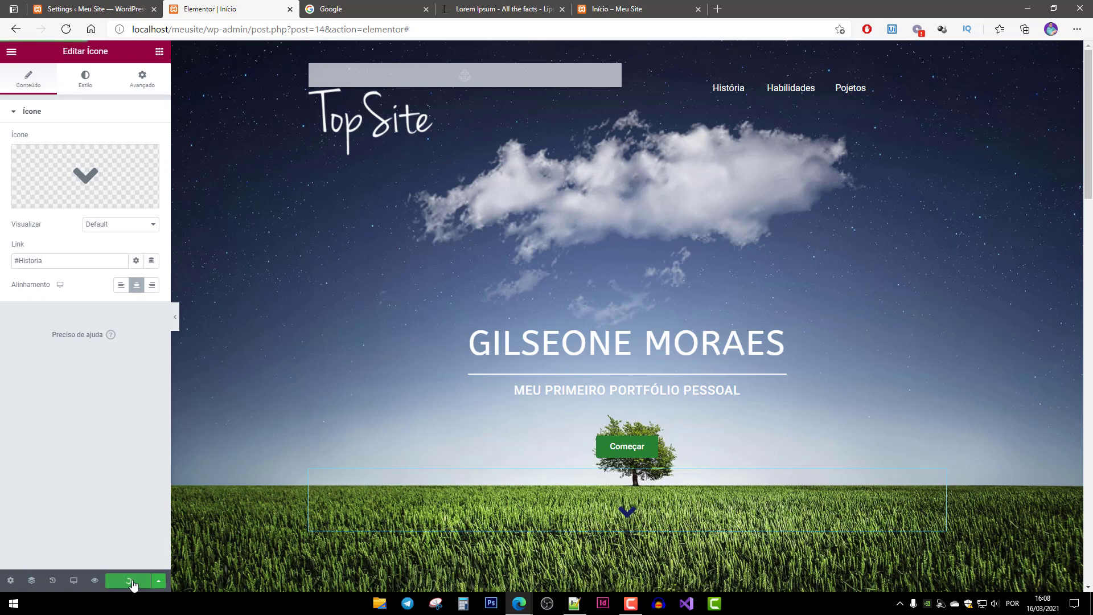
Reload the live Início page and confirm the chevron jumps to Minha História.
left_click(630, 10)
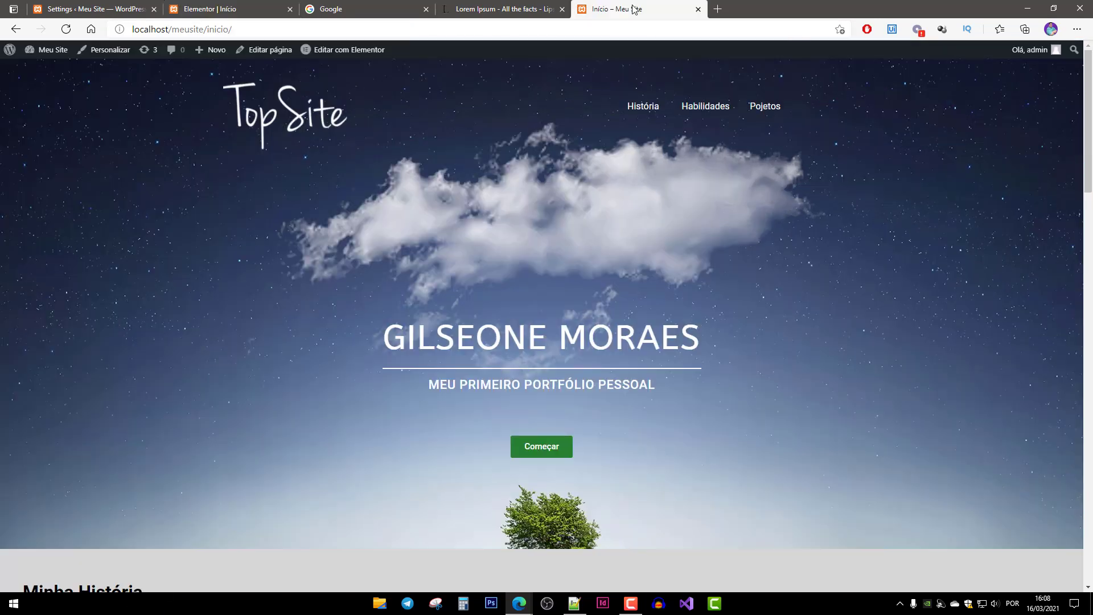
key("F5")
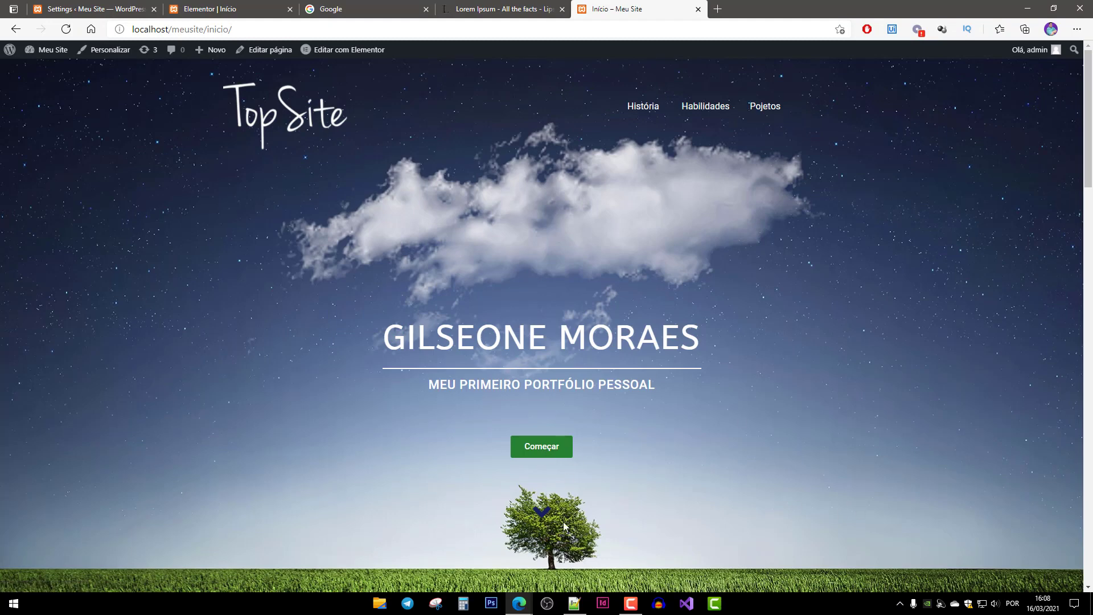
left_click(544, 515)
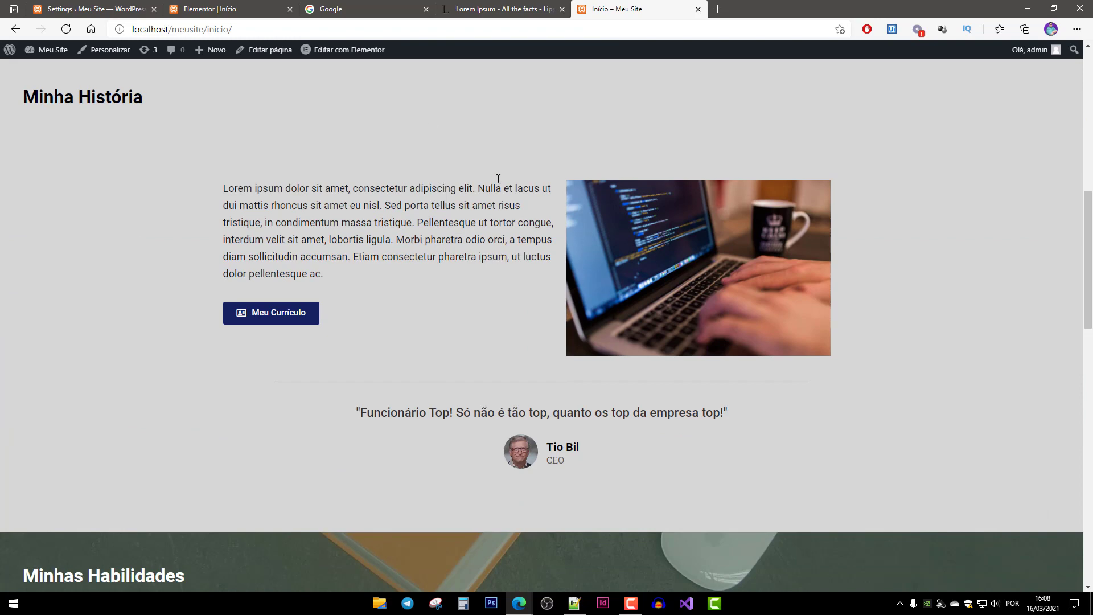
Duplicate the chevron widget and move the copy below the testimonial.
left_click(210, 8)
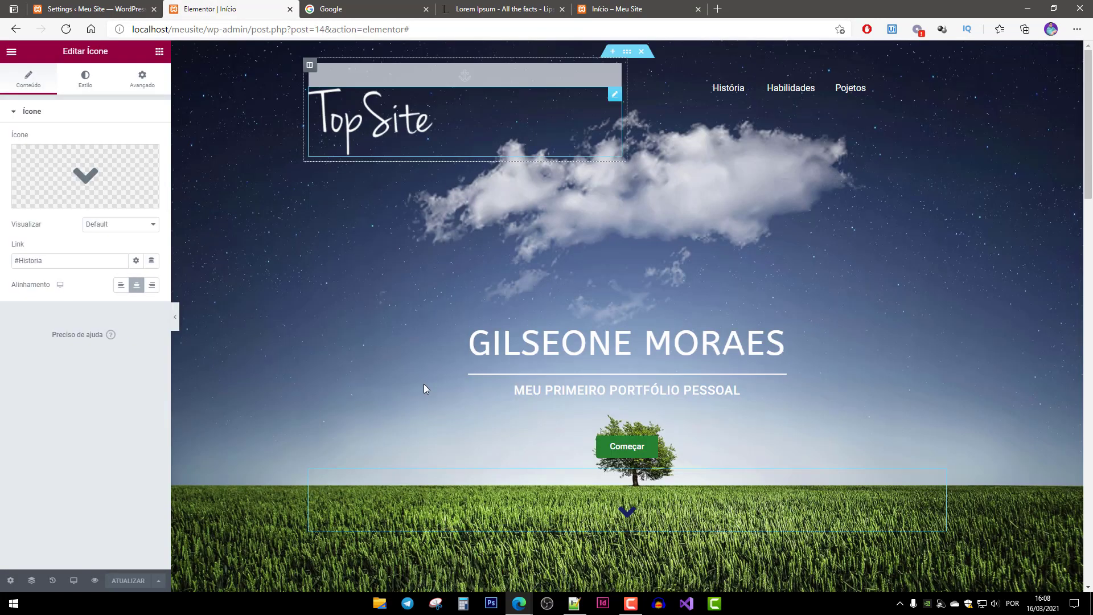
scroll(685, 512, "down", 7)
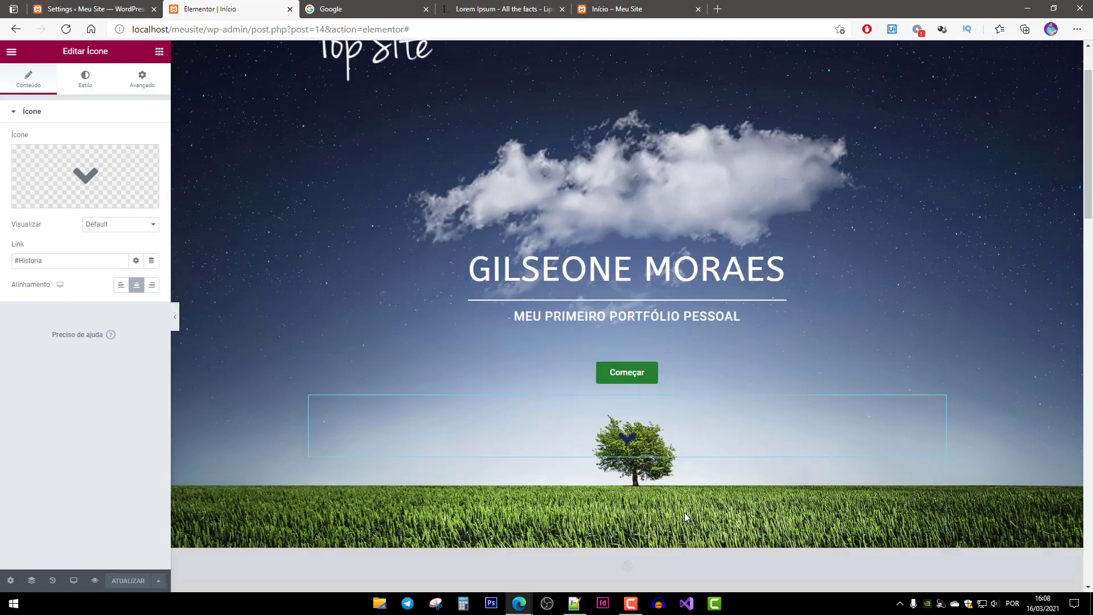
scroll(638, 428, "up", 3)
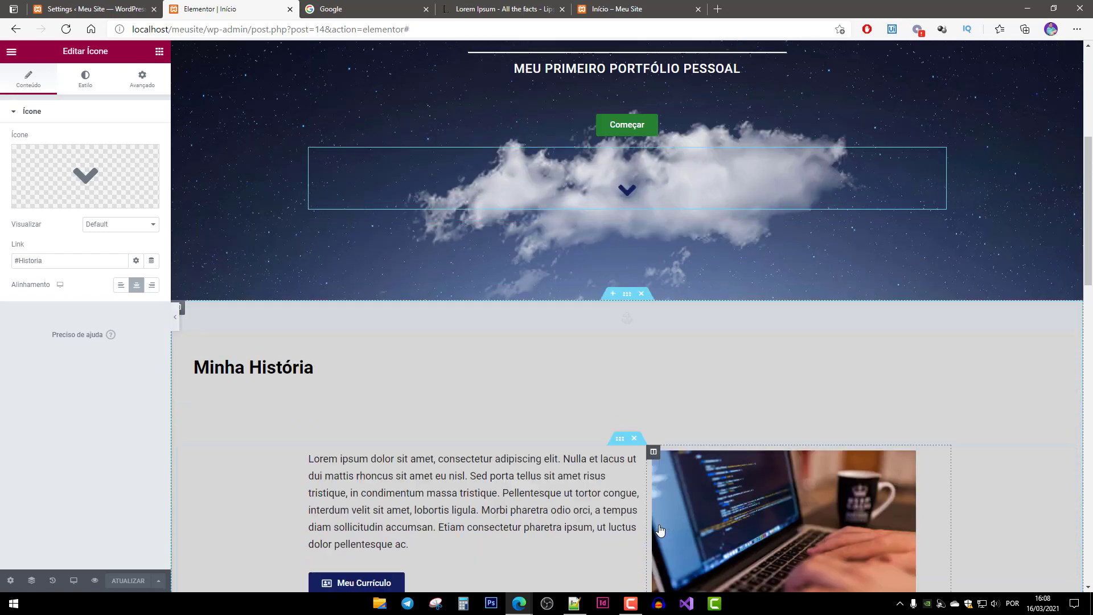
scroll(654, 519, "down", 7)
scroll(655, 508, "up", 4)
scroll(621, 458, "up", 7)
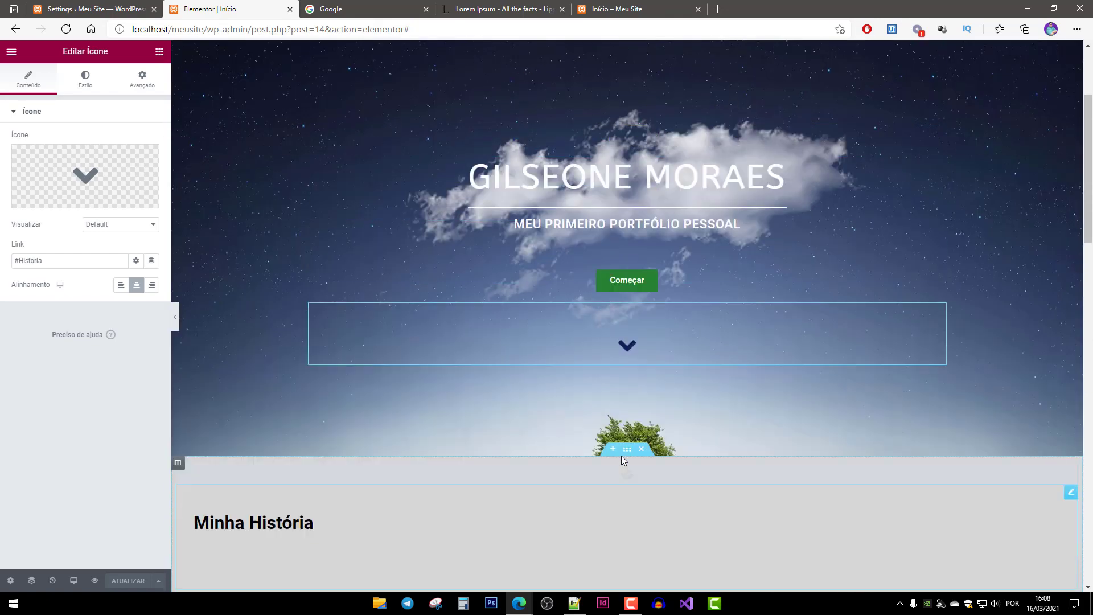
right_click(669, 422)
left_click(711, 444)
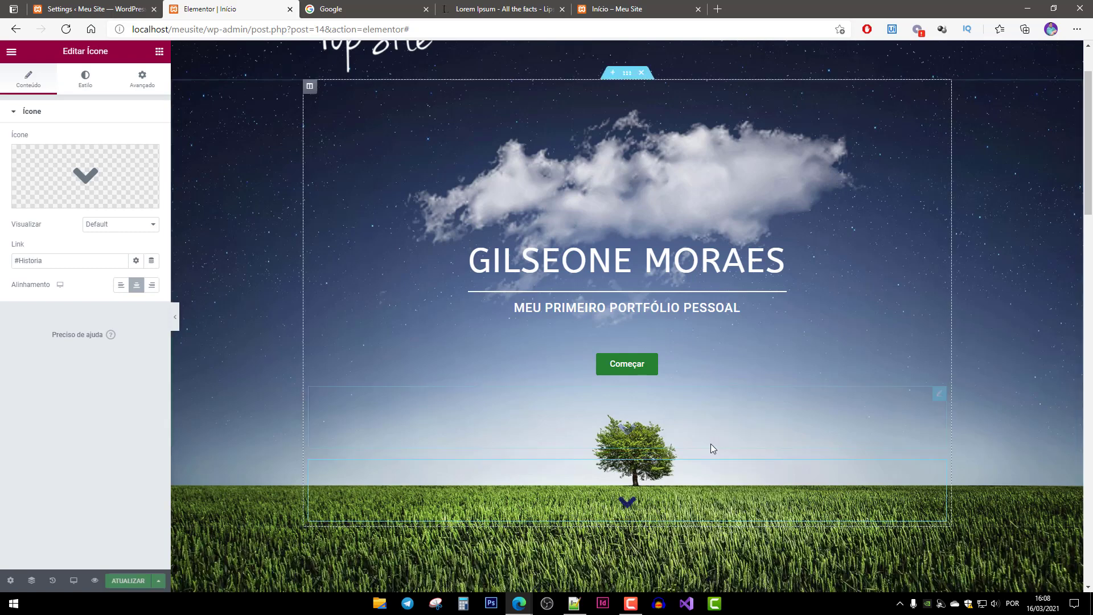
scroll(889, 262, "down", 1)
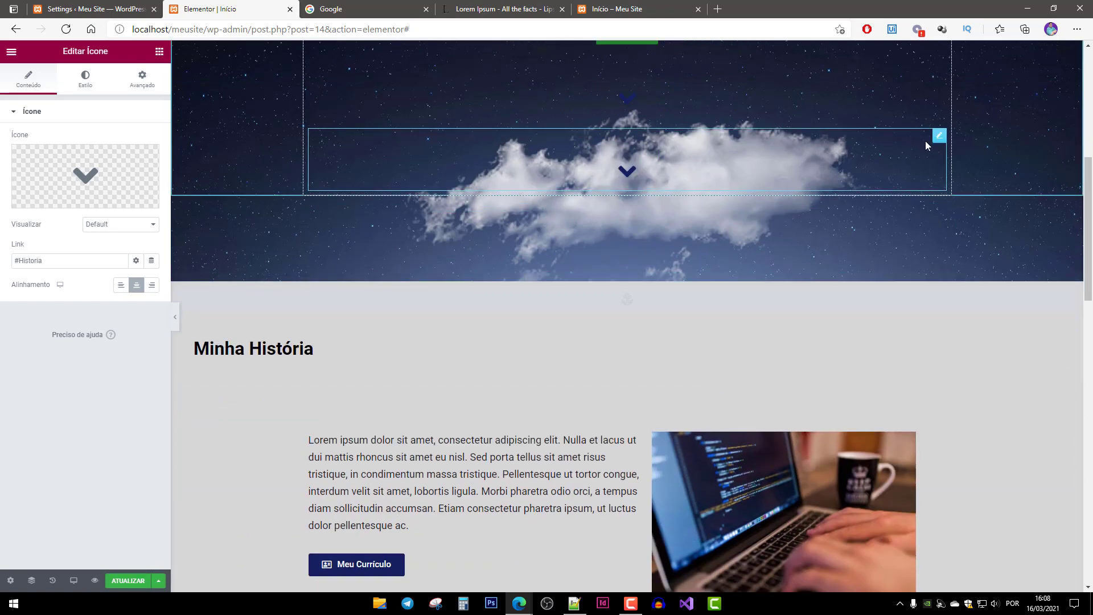
left_click_drag(937, 143, 732, 541)
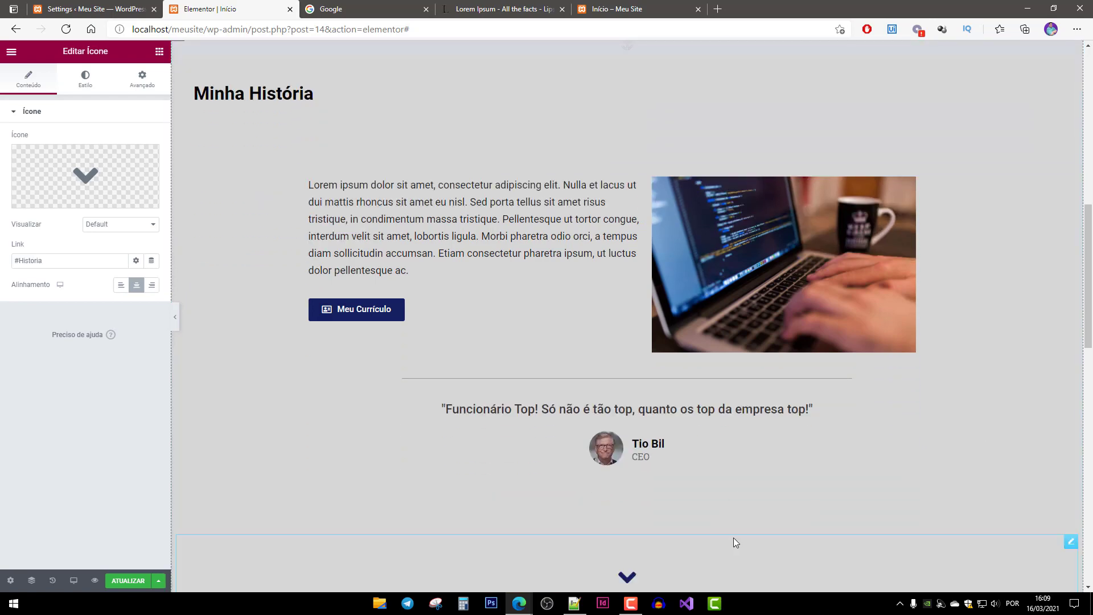
scroll(676, 390, "down", 4)
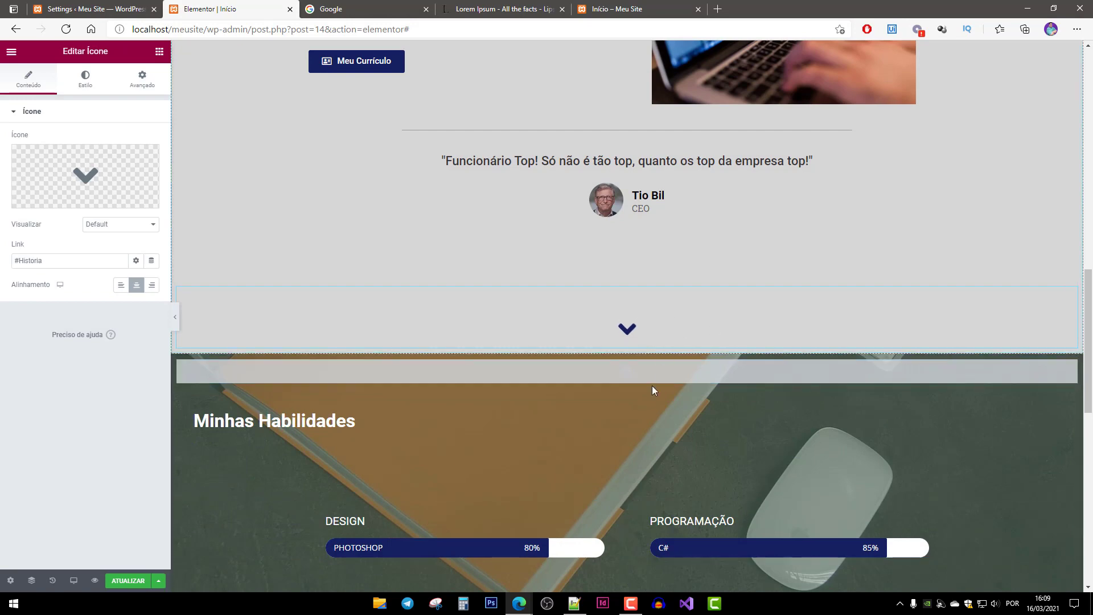
scroll(652, 386, "up", 4)
Change the copied chevron's link from #Historia to #Habilidades.
left_click(626, 584)
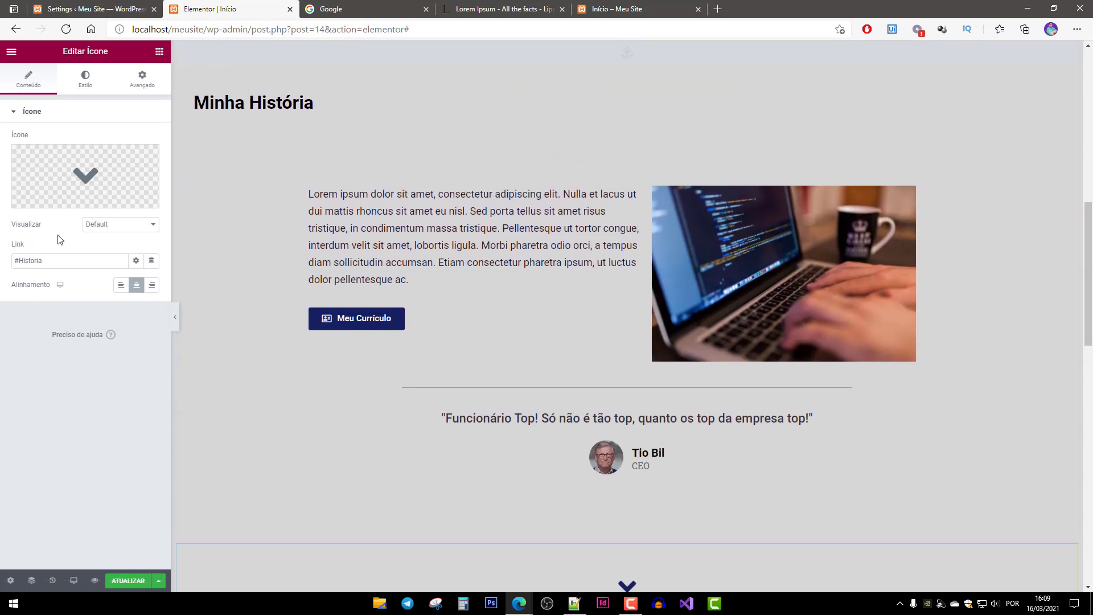
double_click(24, 260)
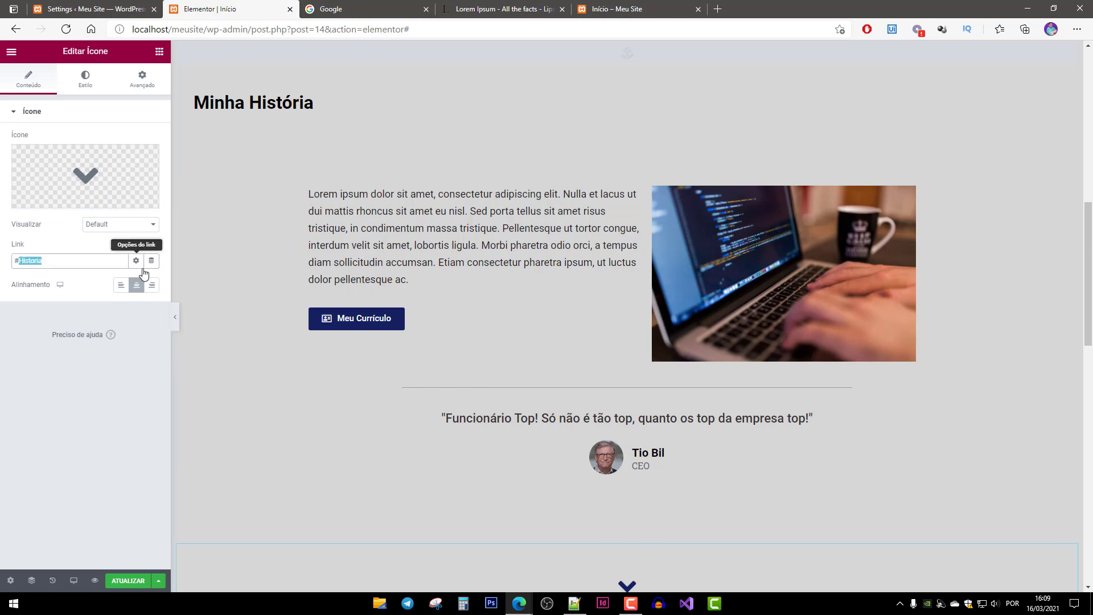
scroll(227, 311, "down", 4)
scroll(298, 354, "up", 3)
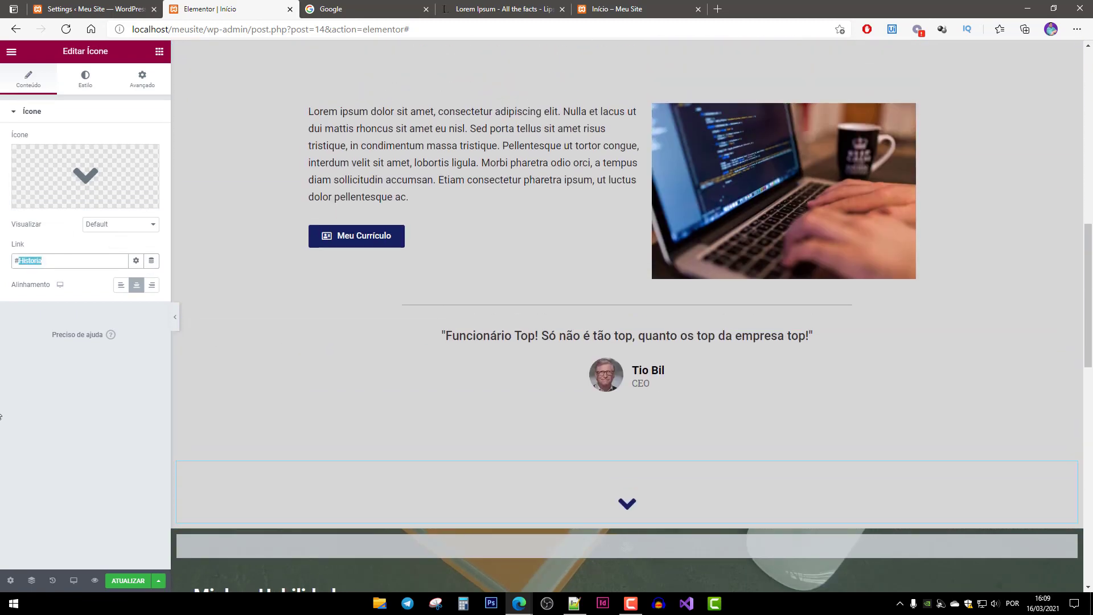
type("Habilidades")
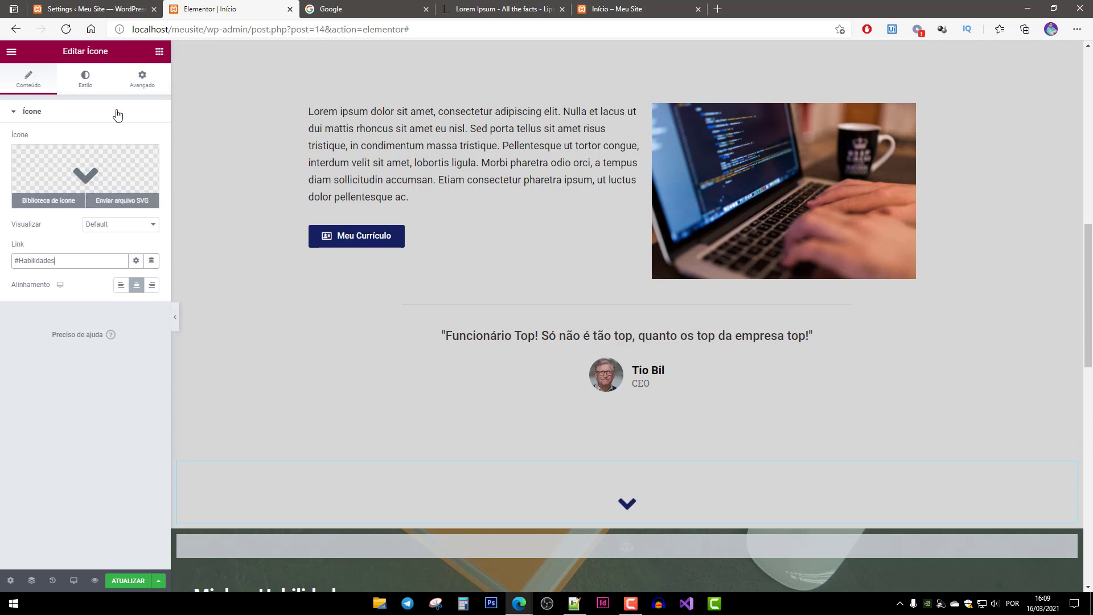
left_click(117, 84)
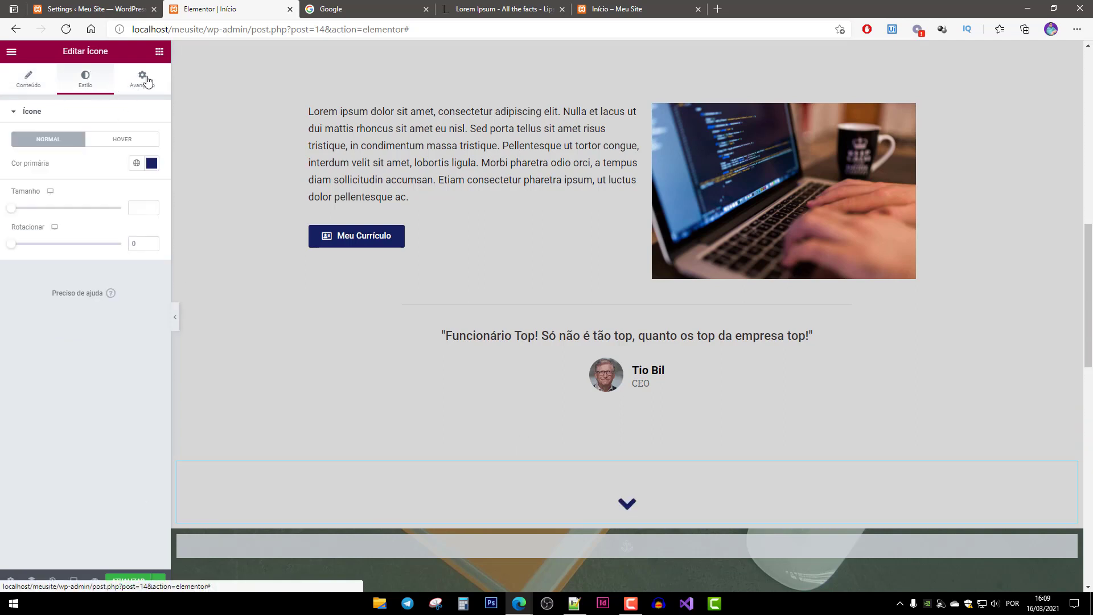
left_click(143, 80)
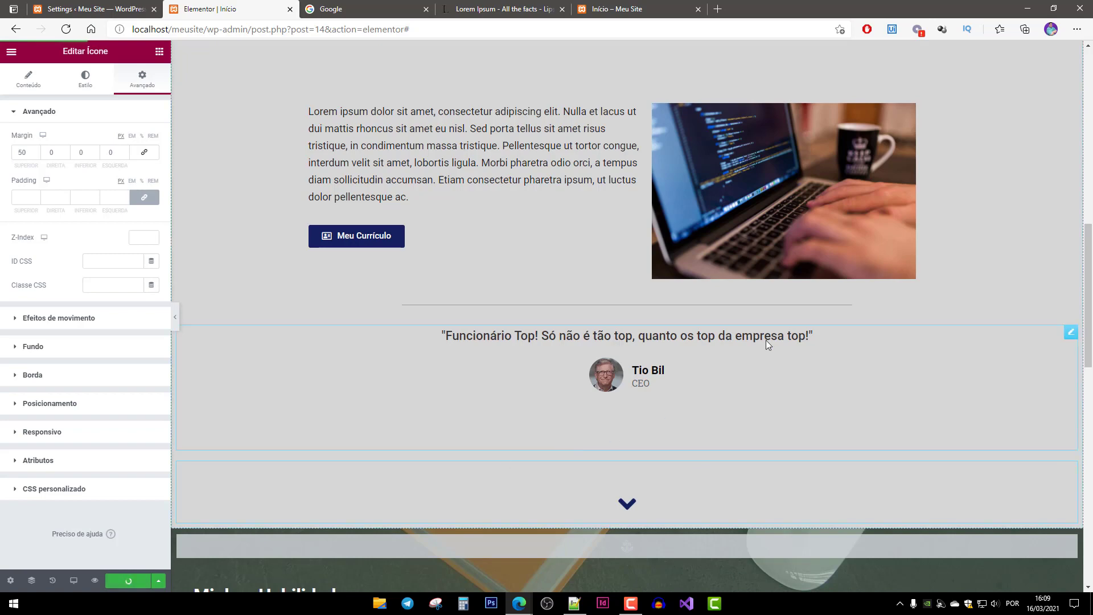
On the live page, test that the chevrons jump to Minha História and Minhas Habilidades.
left_click(638, 8)
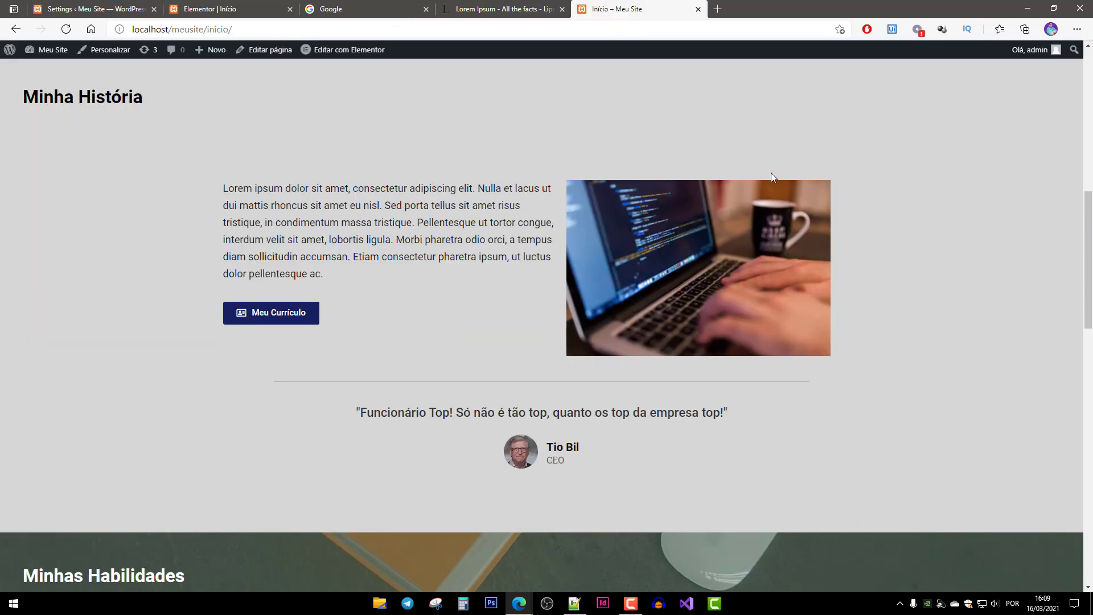
middle_click(939, 445)
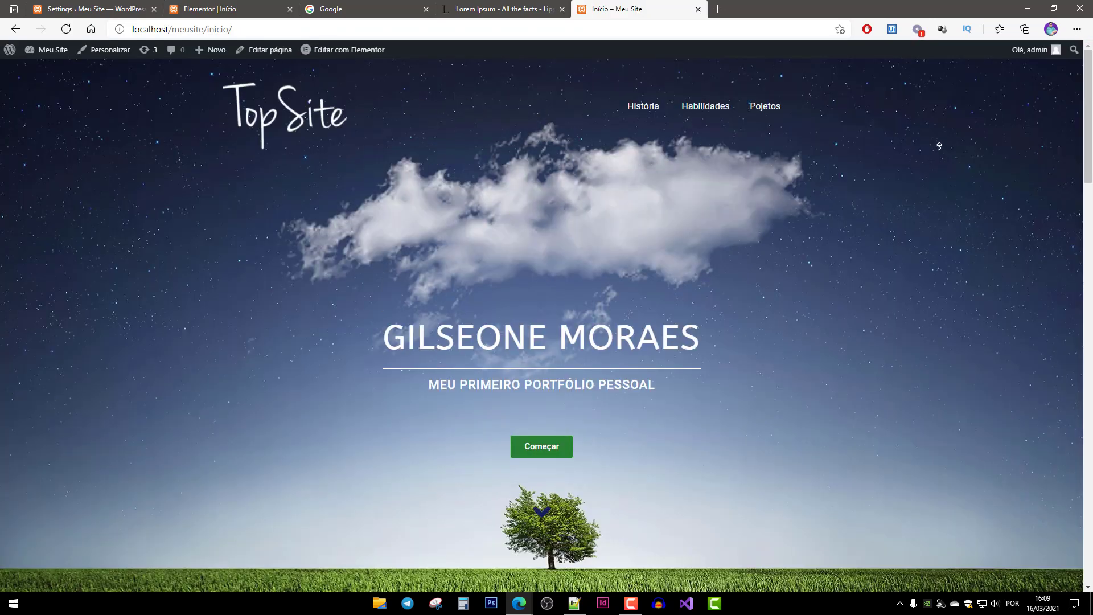
left_click(543, 513)
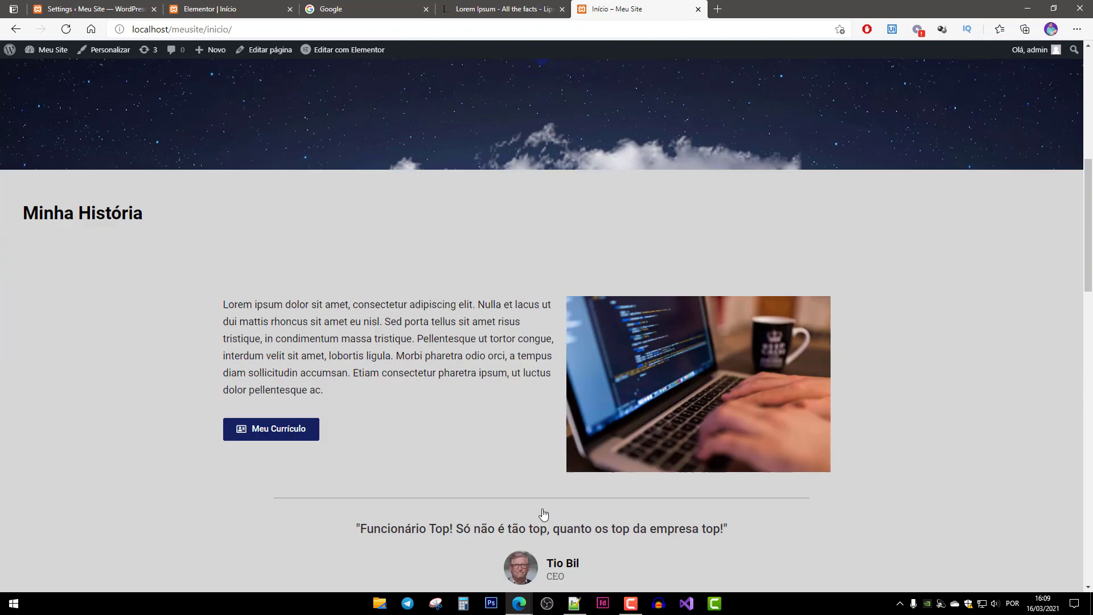
left_click(542, 583)
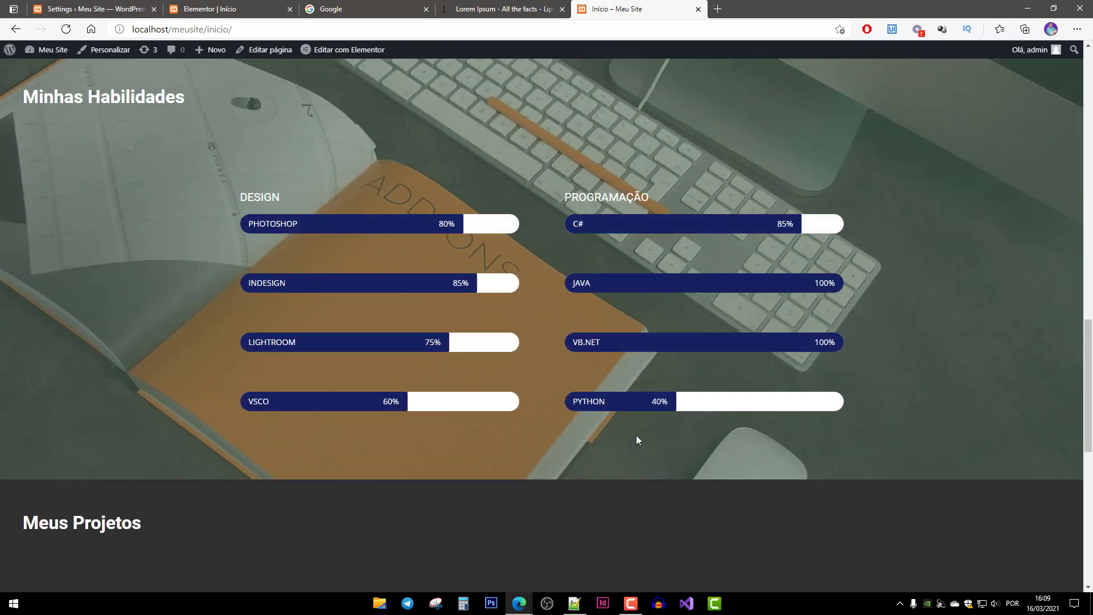
Back in Elementor, bring up the context menu for the chevron below the testimonial.
left_click(228, 9)
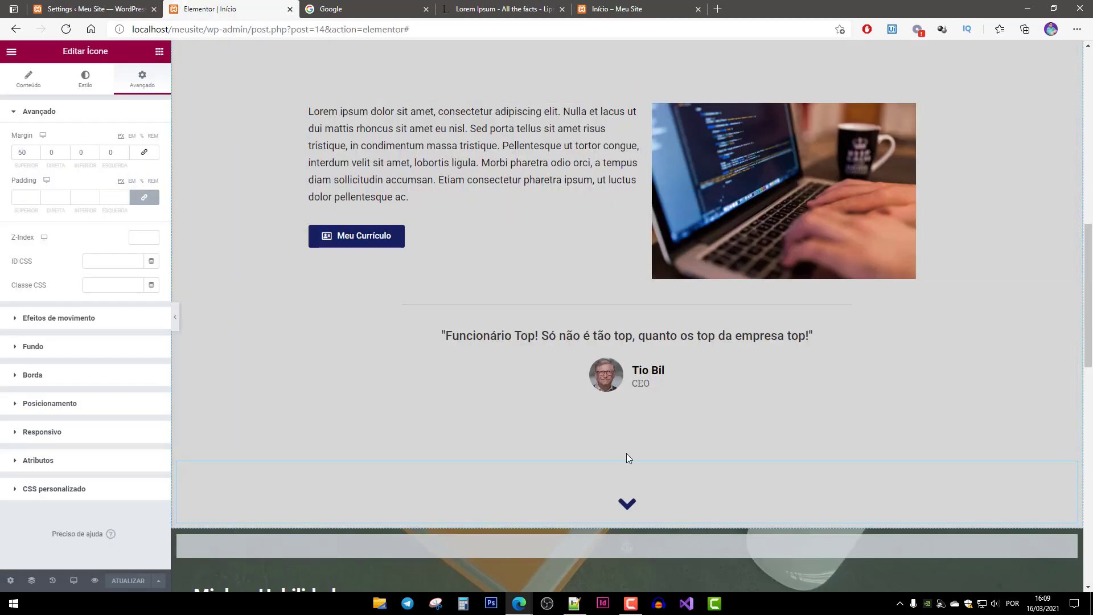
scroll(669, 451, "down", 3)
right_click(661, 230)
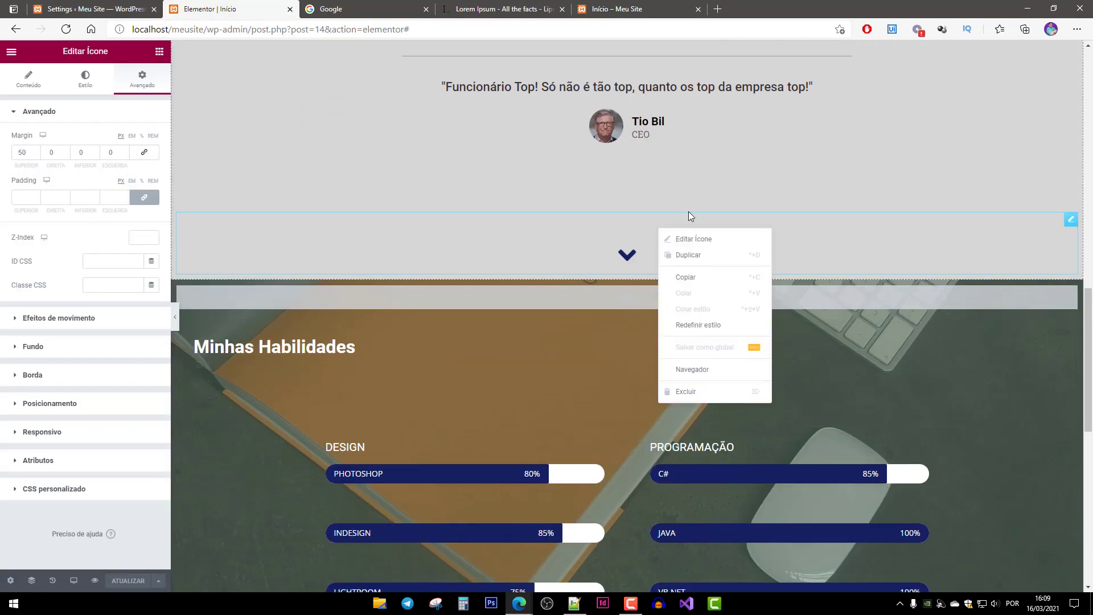
scroll(465, 447, "down", 9)
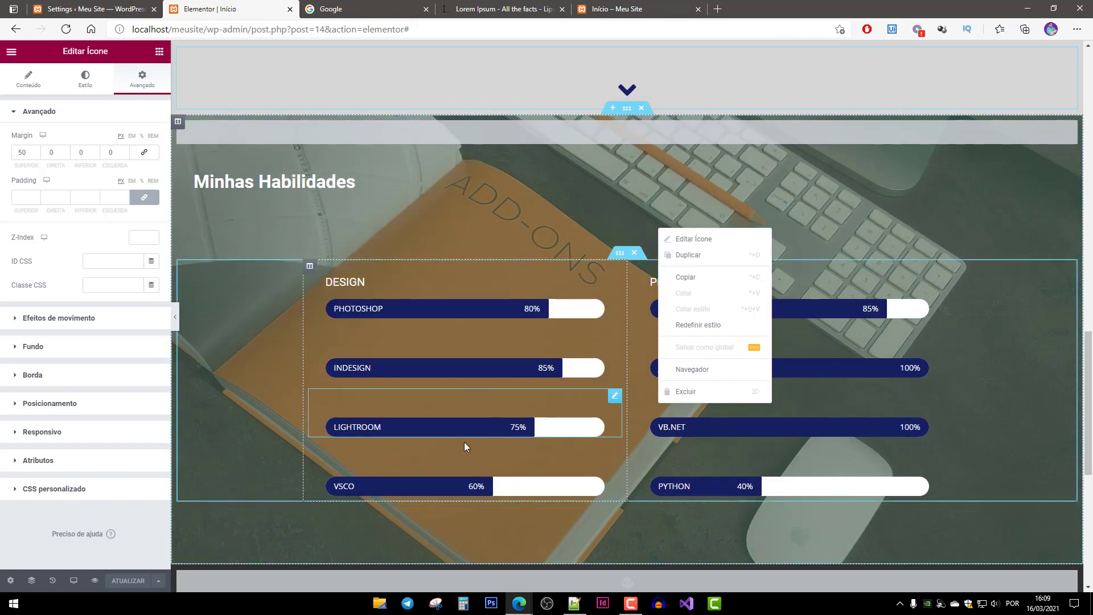
scroll(483, 439, "up", 6)
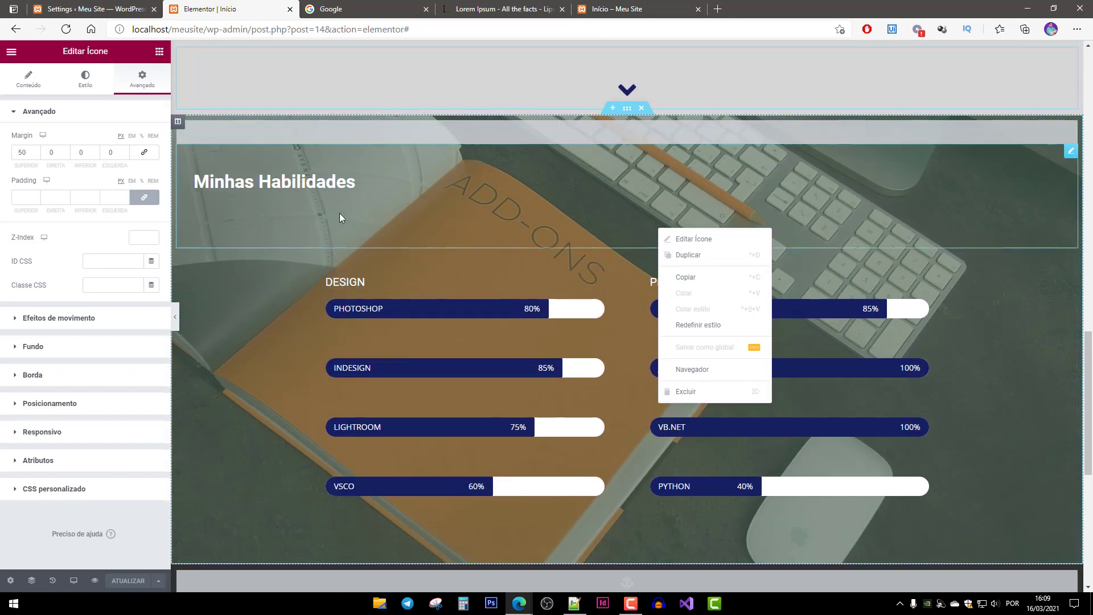
scroll(581, 515, "down", 4)
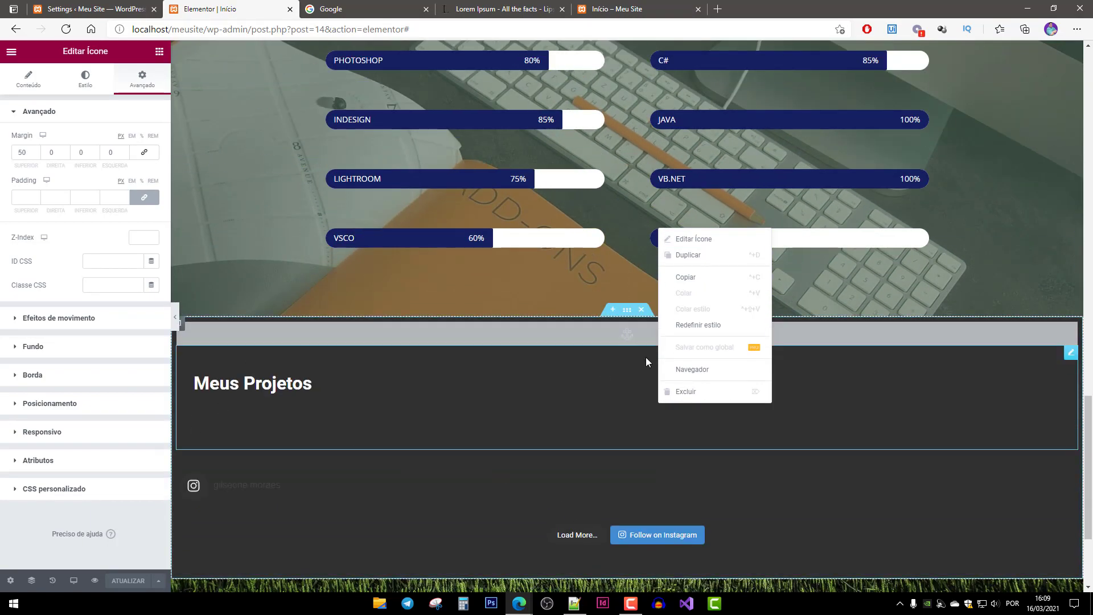
scroll(655, 352, "up", 2)
scroll(658, 348, "up", 6)
left_click(603, 382)
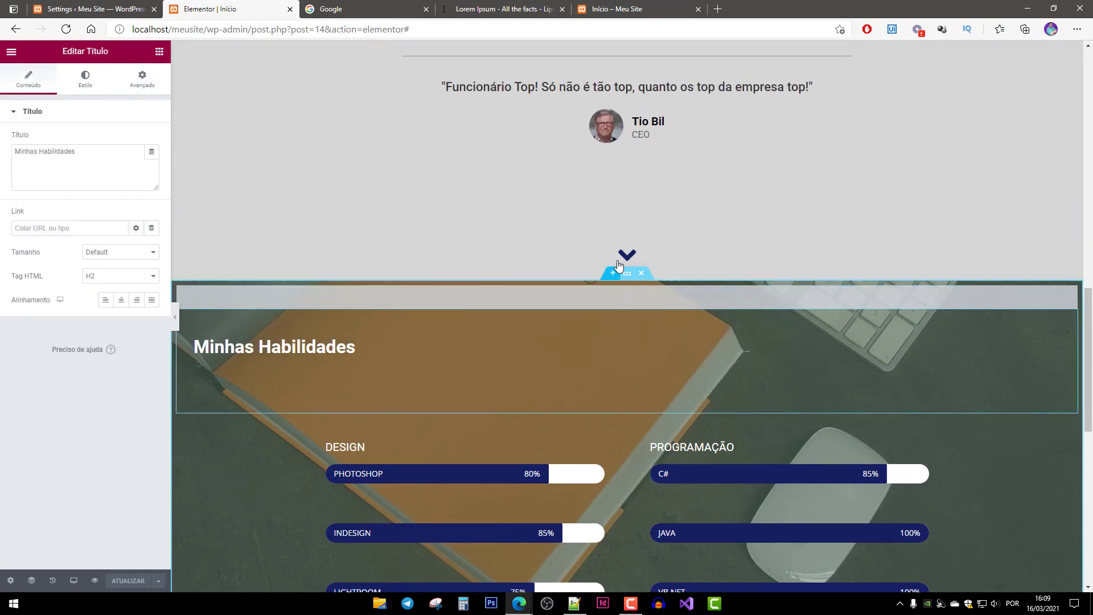
right_click(645, 238)
Duplicate the chevron and move the copy to the end of Minhas Habilidades.
left_click(678, 266)
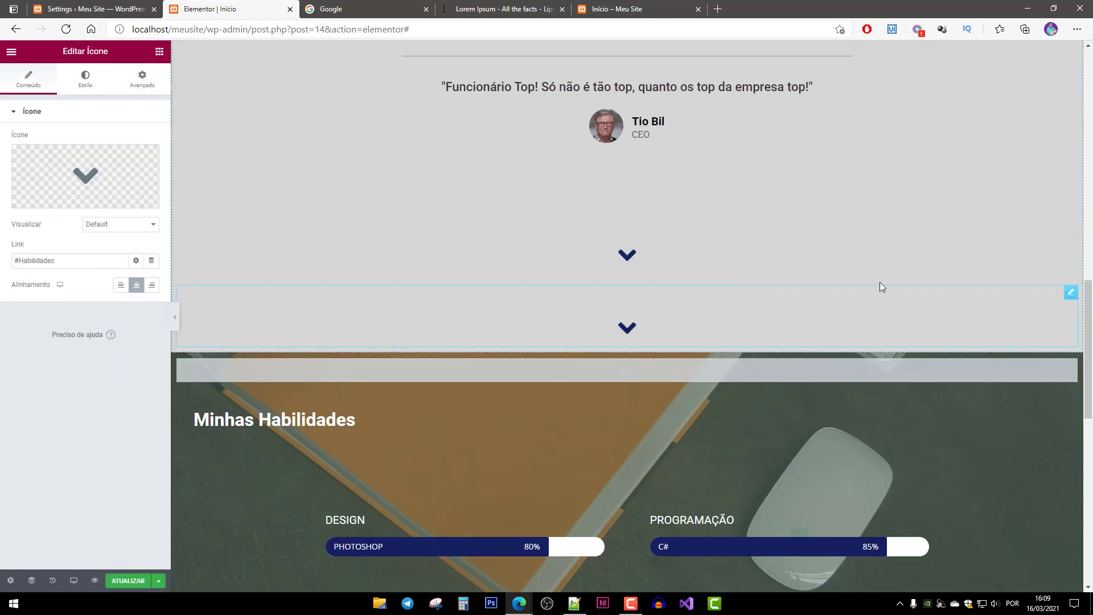
scroll(1020, 190, "down", 3)
left_click_drag(1071, 134, 448, 448)
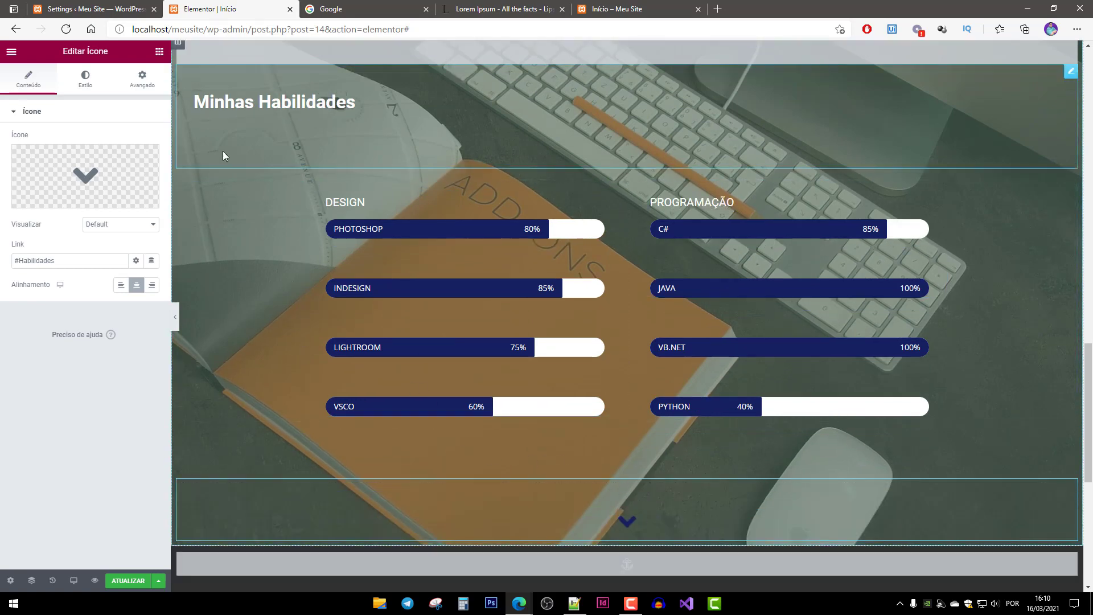
Change the third chevron's link to #Projetos and save the page.
left_click_drag(20, 261, 122, 267)
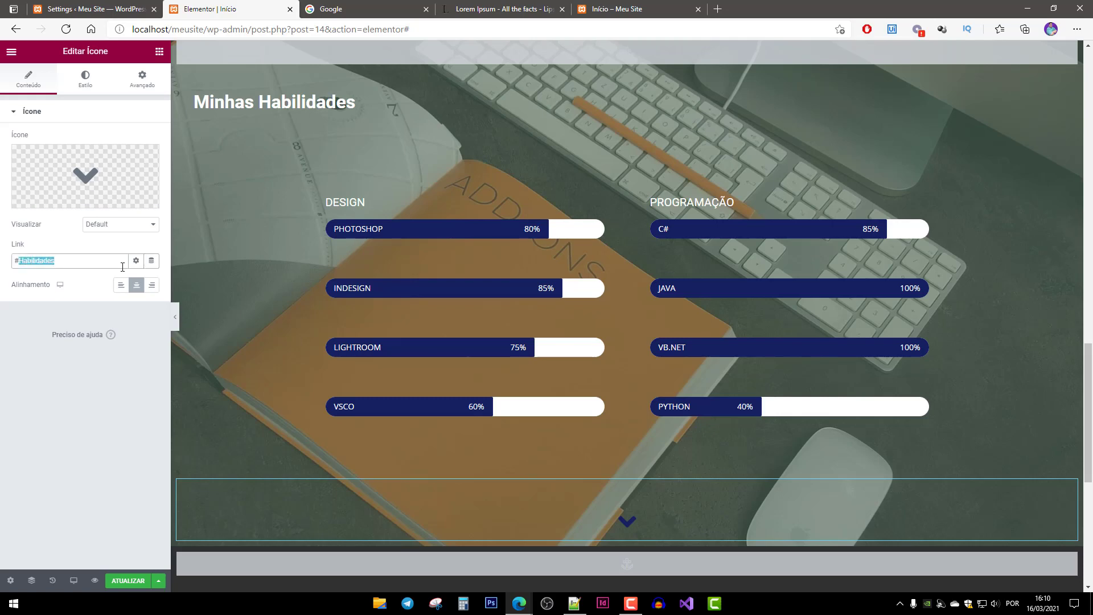
scroll(298, 320, "down", 4)
scroll(228, 321, "up", 1)
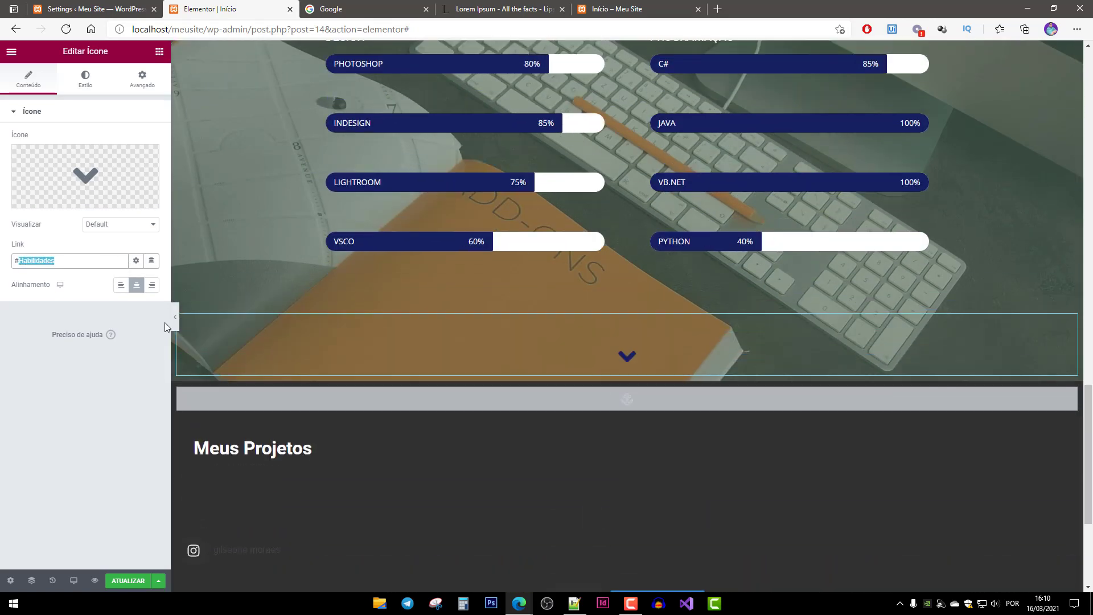
type("Projetos")
left_click(129, 581)
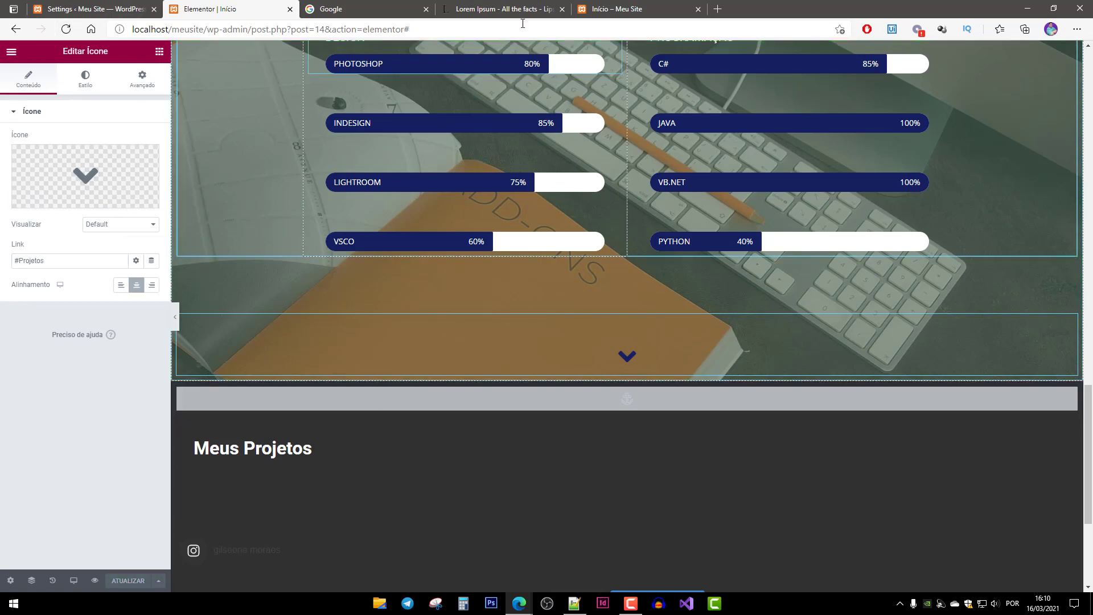
left_click(628, 10)
Reload the live page and follow the chevrons from the hero down to Meus Projetos.
key("F5")
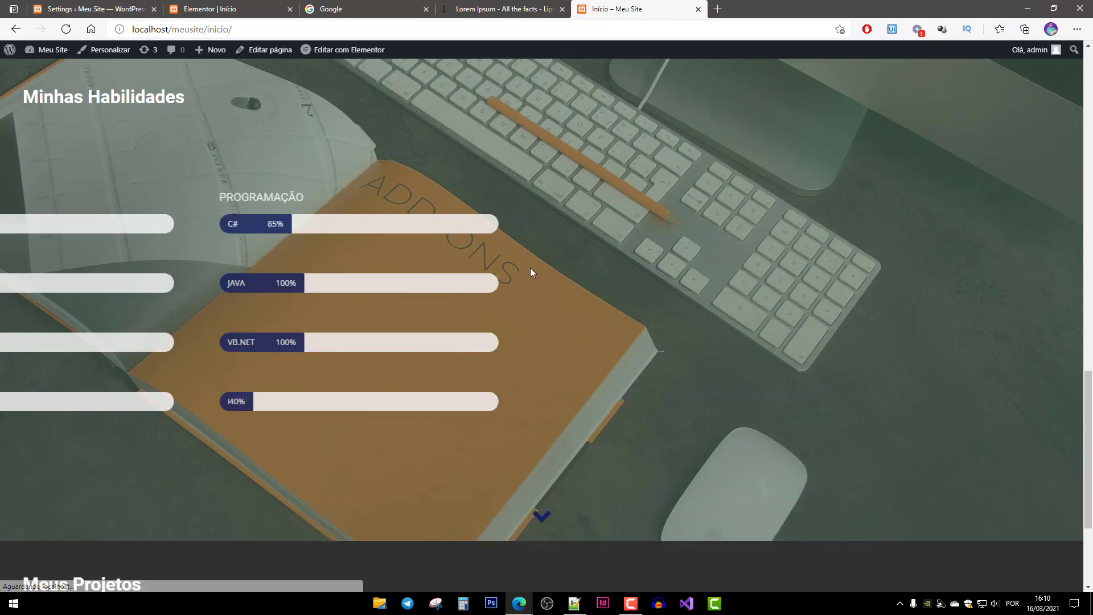
middle_click(857, 413)
left_click(543, 513)
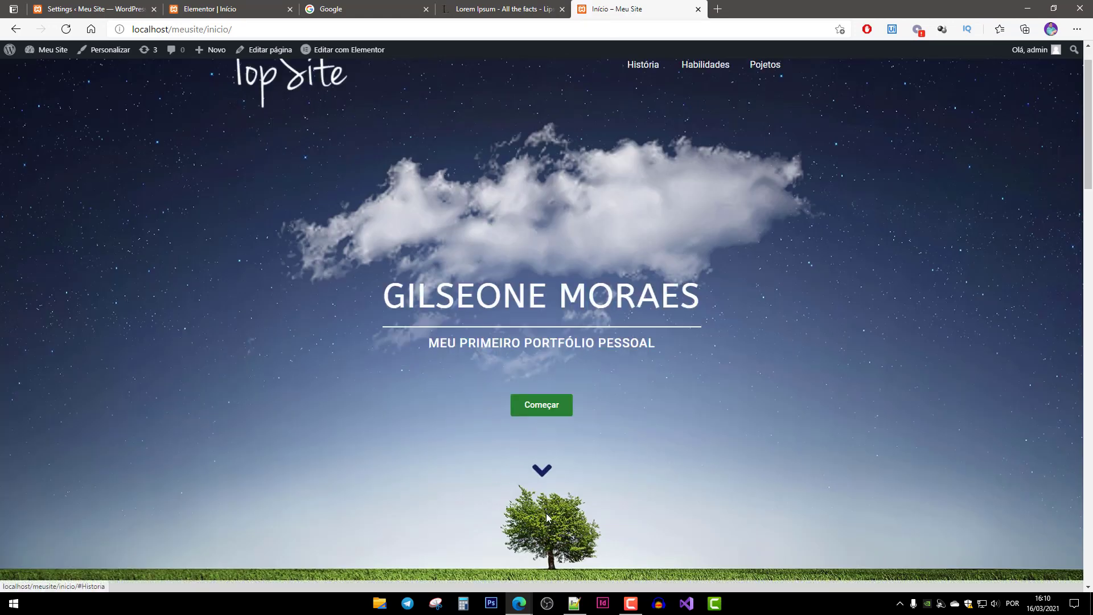
left_click(551, 579)
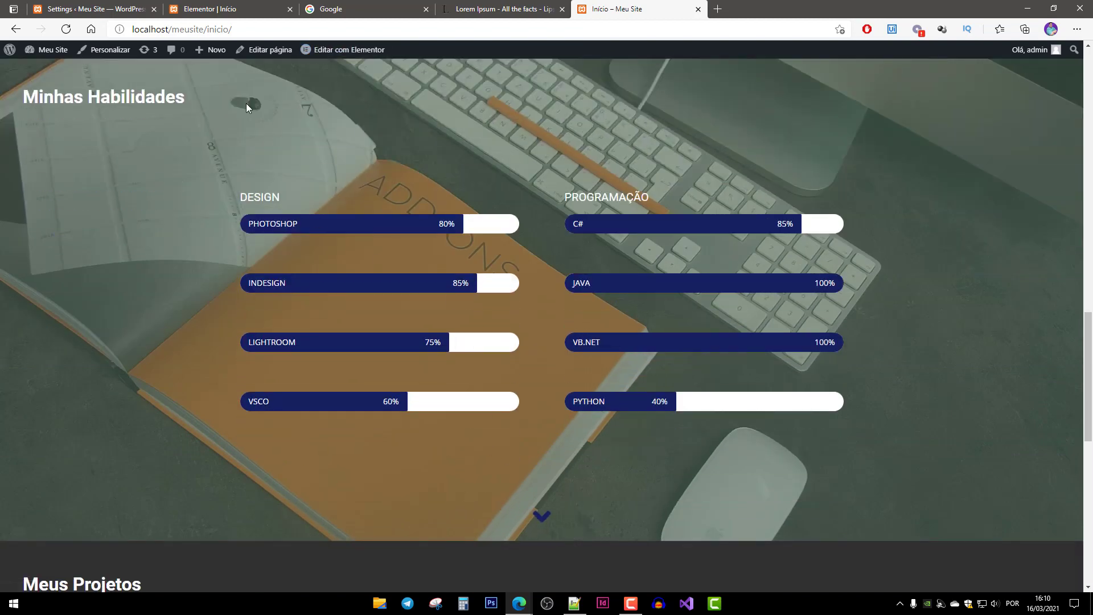
left_click(542, 520)
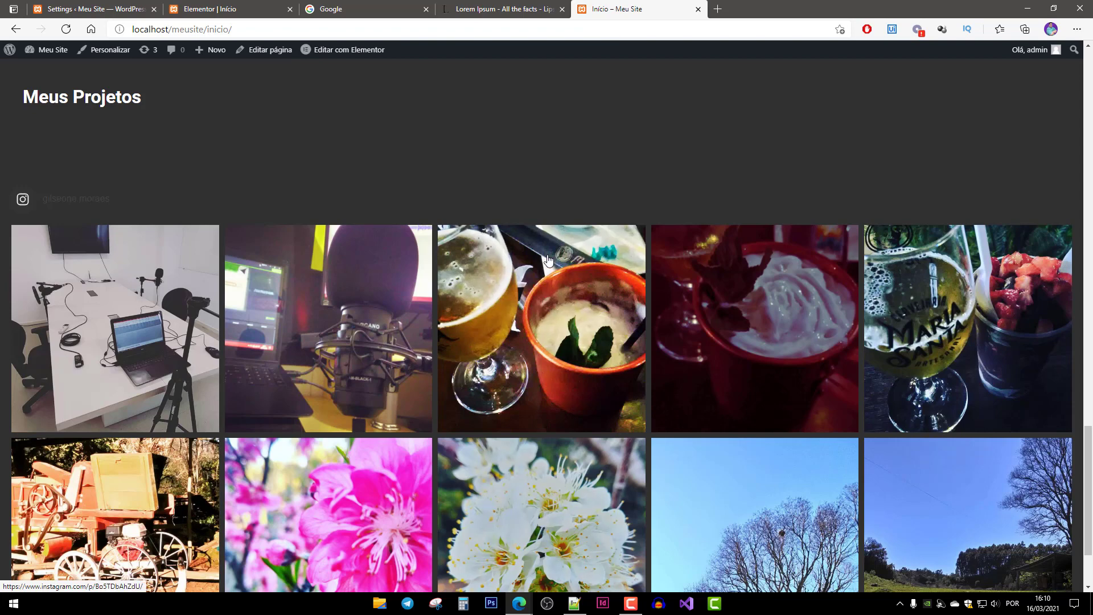
Scroll back up and return to the Elementor editor at the skills section.
scroll(620, 448, "down", 2)
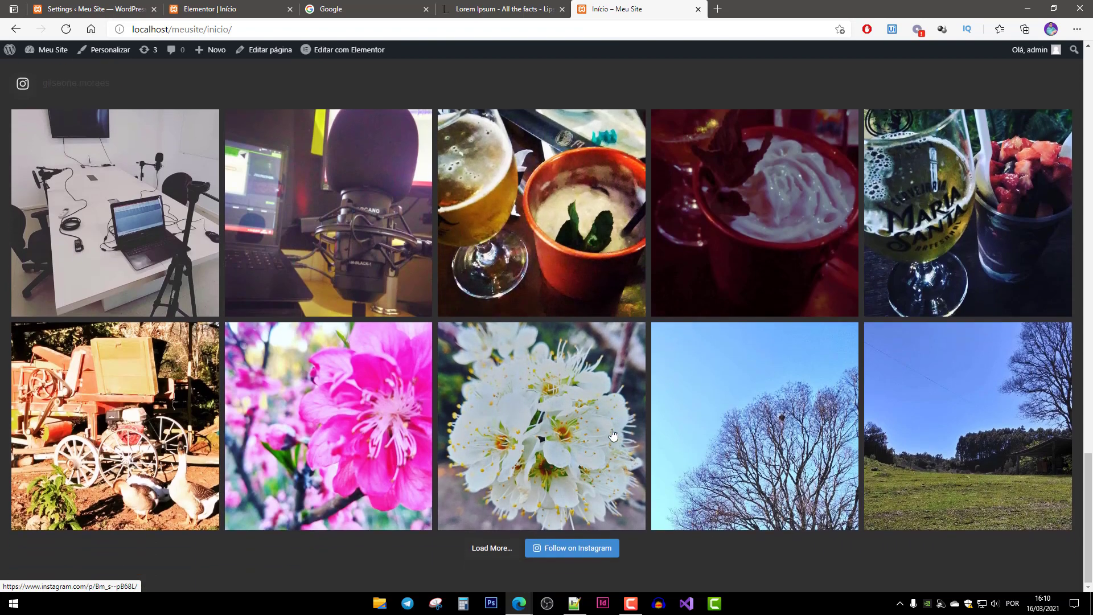
scroll(609, 421, "up", 10)
scroll(688, 415, "up", 10)
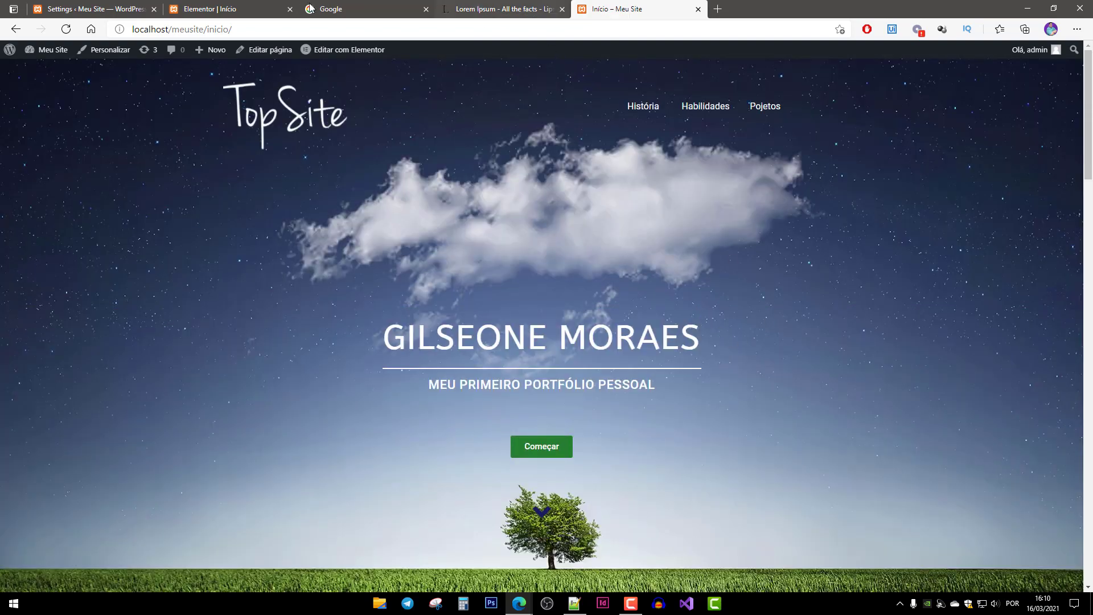
left_click(202, 8)
scroll(488, 332, "up", 5)
scroll(373, 282, "down", 3)
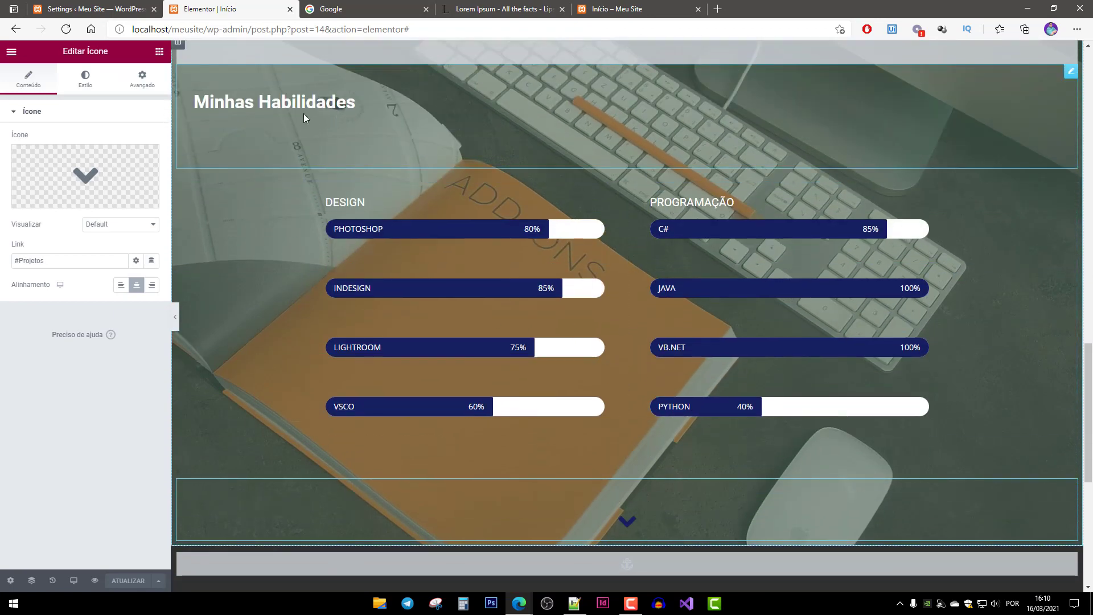
Change the Minhas Habilidades heading's bottom margin from 100 to 150 and save.
left_click(303, 116)
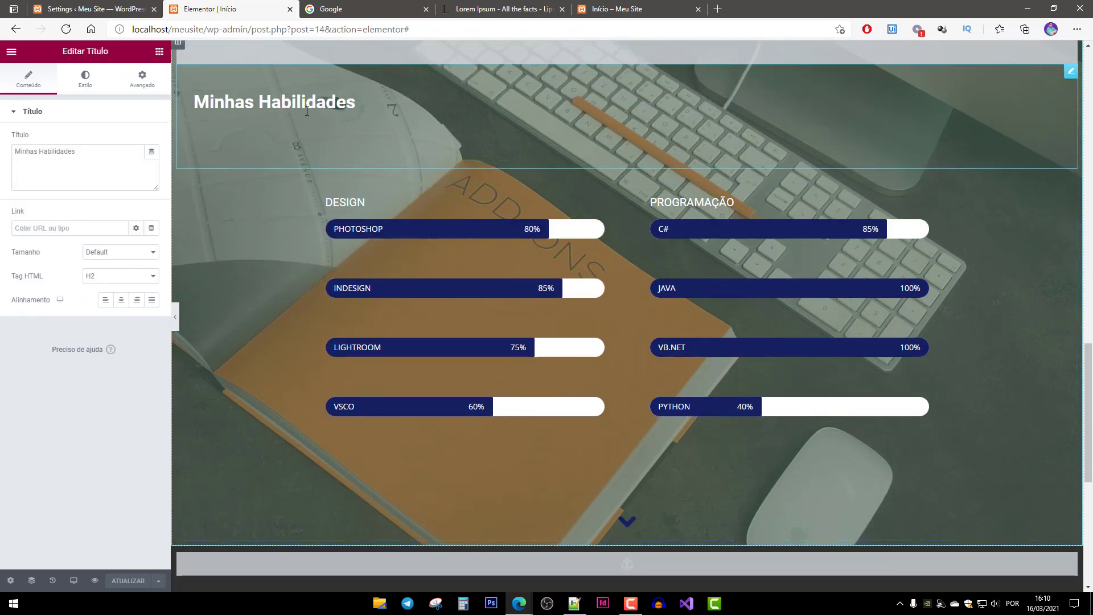
left_click(142, 80)
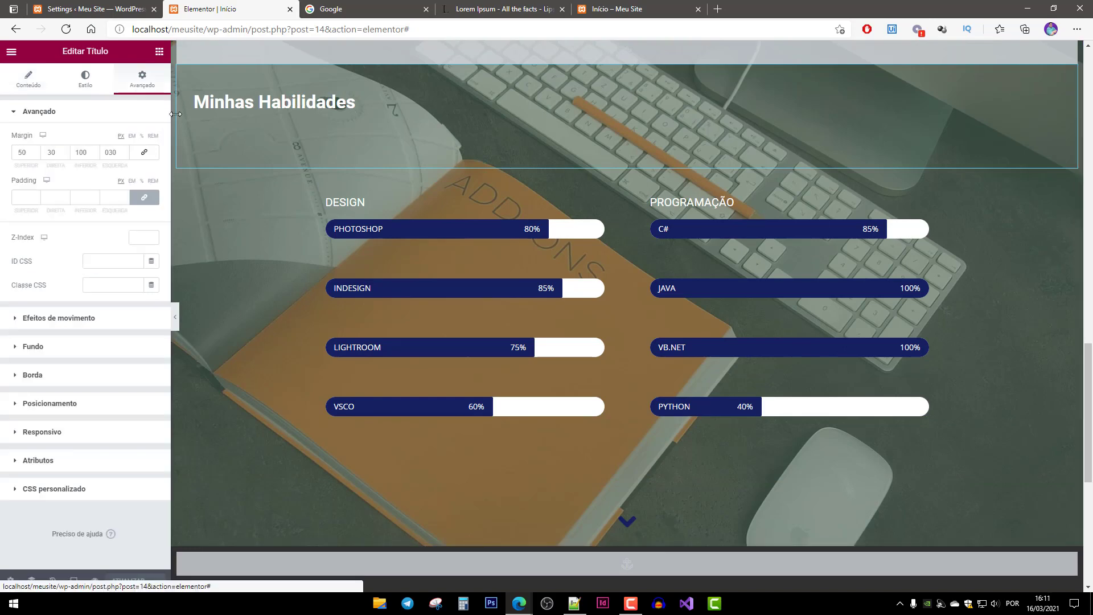
left_click(84, 153)
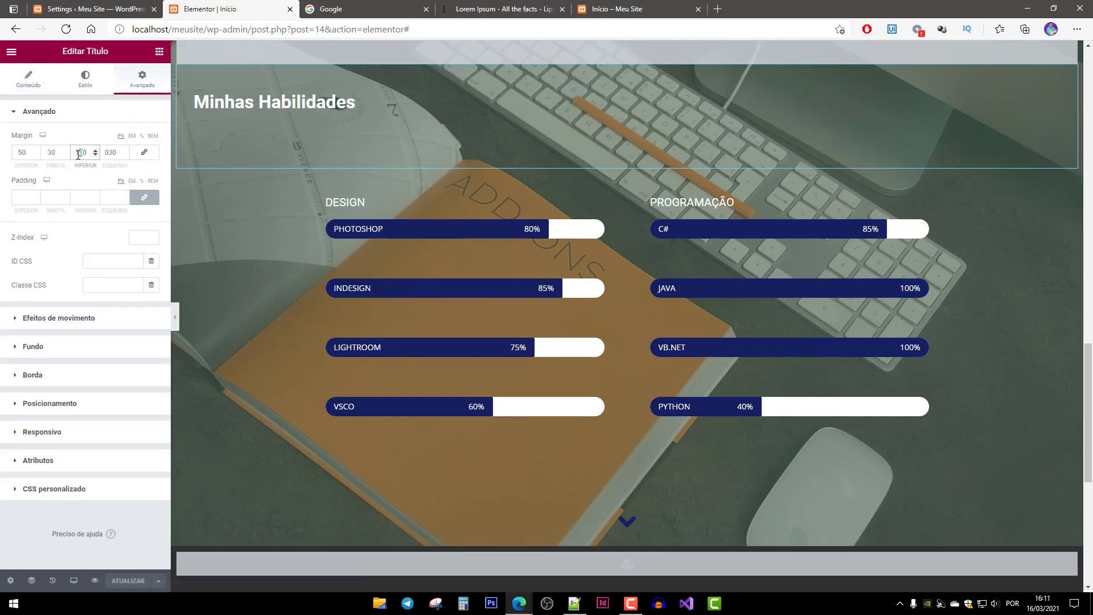
key("BackSpace")
type("5")
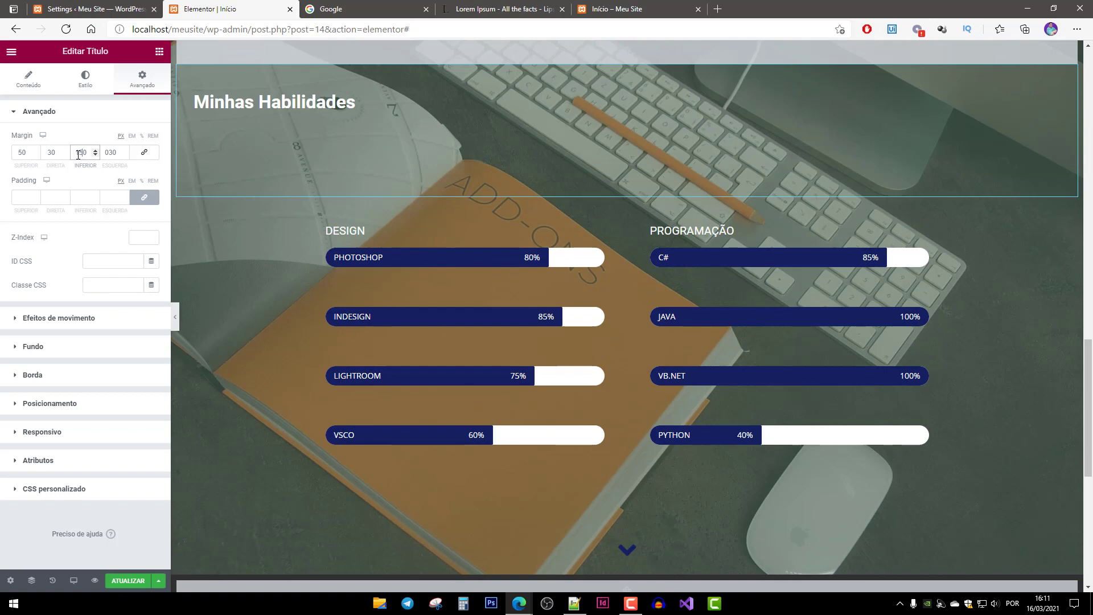
left_click(129, 587)
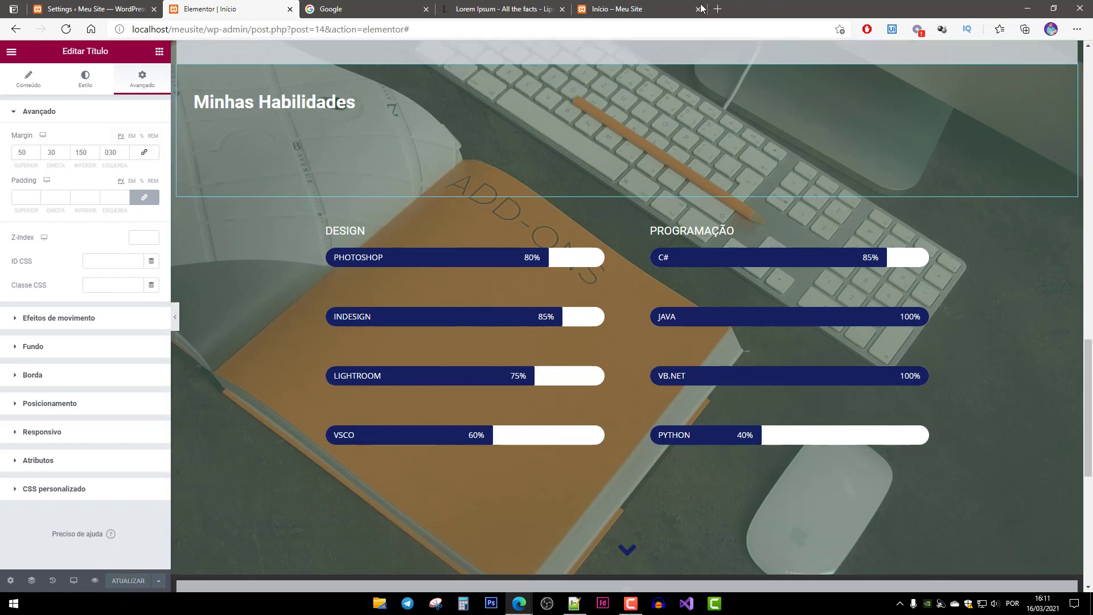
Test the chevrons to Minha História and the skills section on the live page, then return to Elementor.
left_click(650, 10)
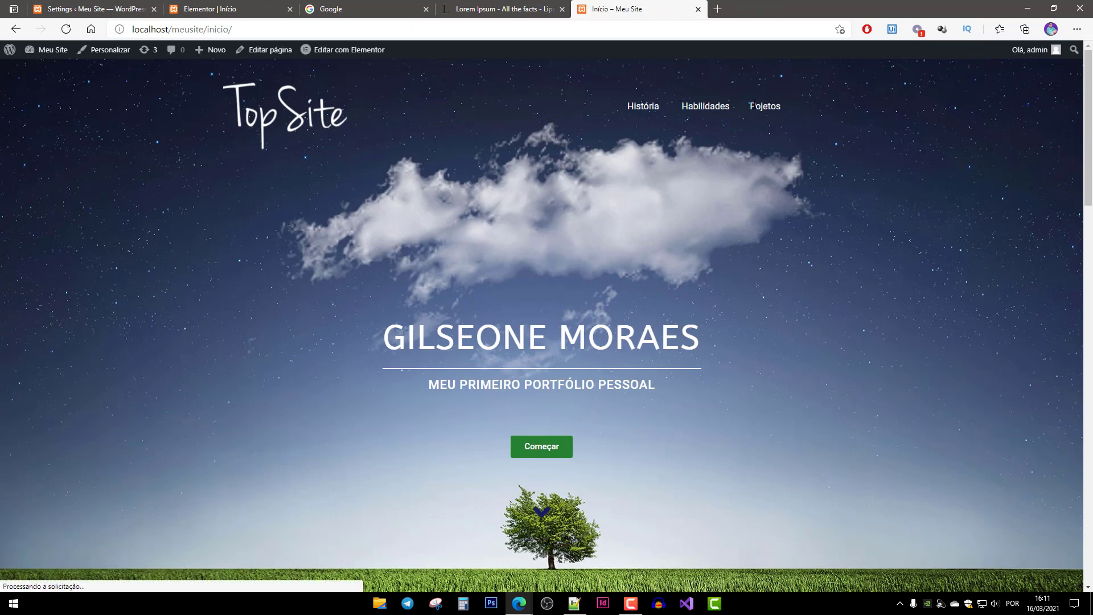
left_click(543, 514)
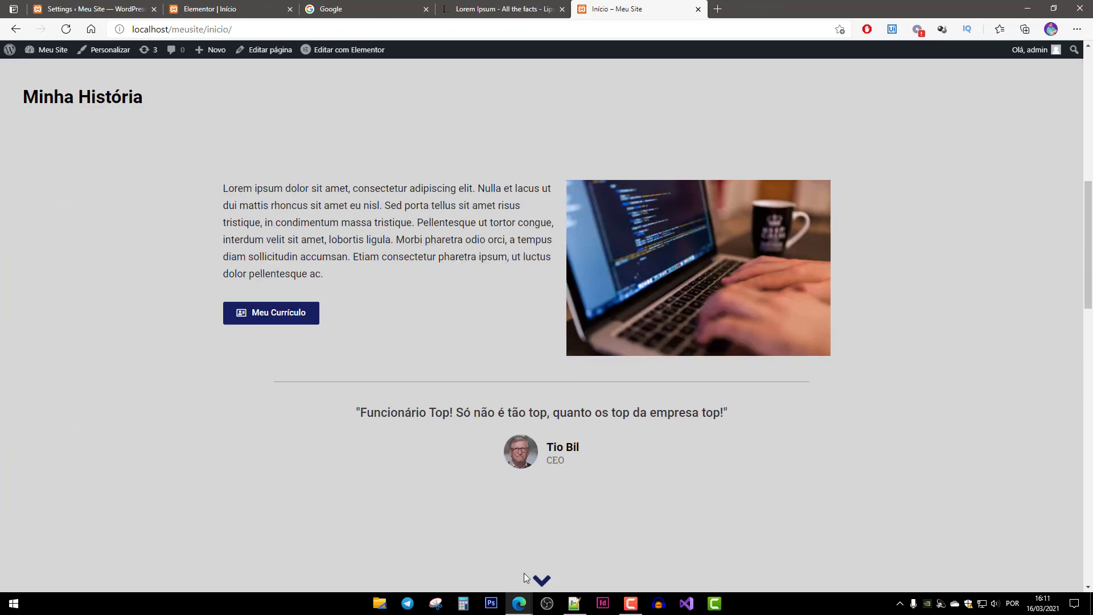
left_click(542, 575)
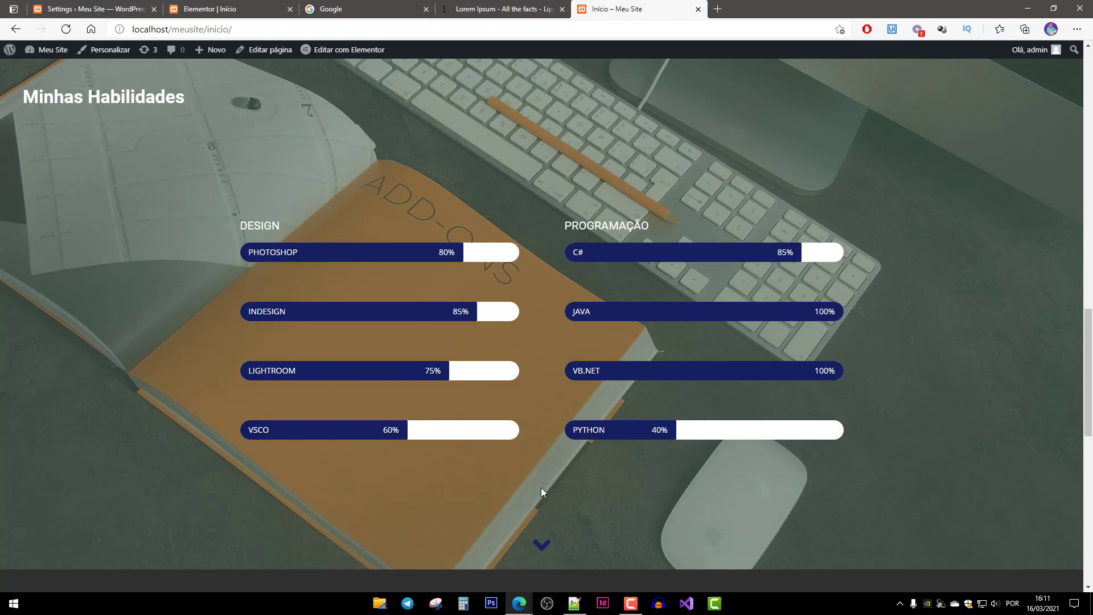
left_click(288, 8)
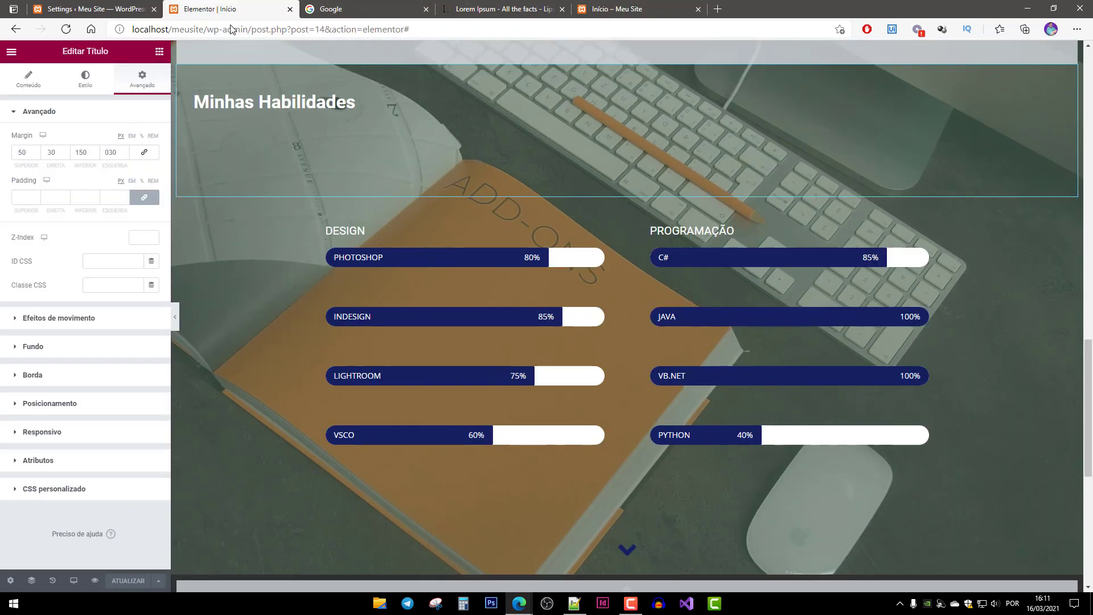
Set the skills section's down arrow top margin to 80 and save the page.
left_click(592, 523)
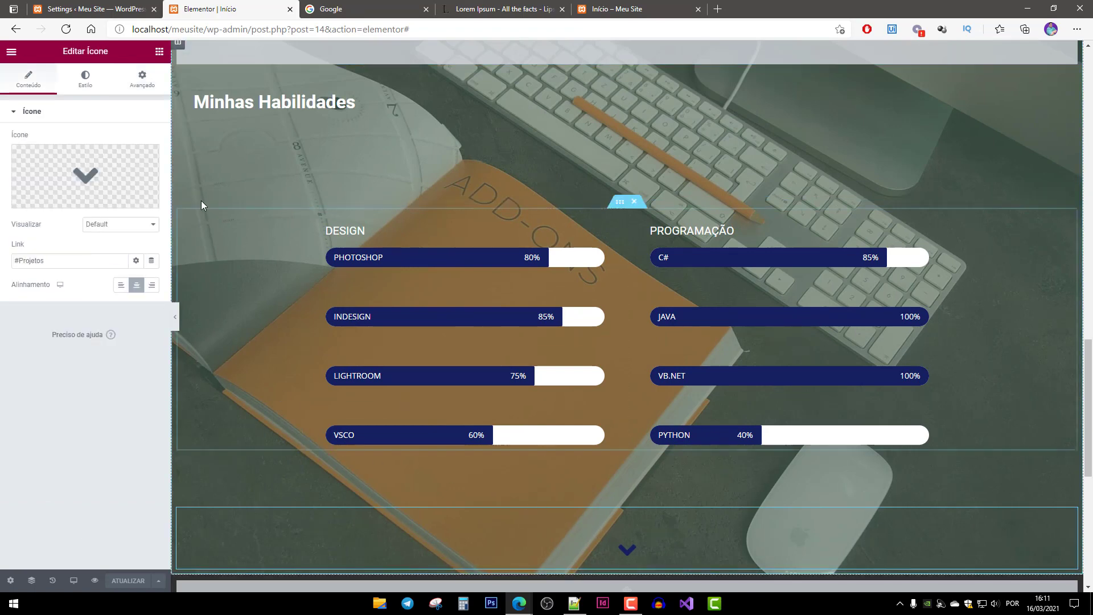
left_click(142, 79)
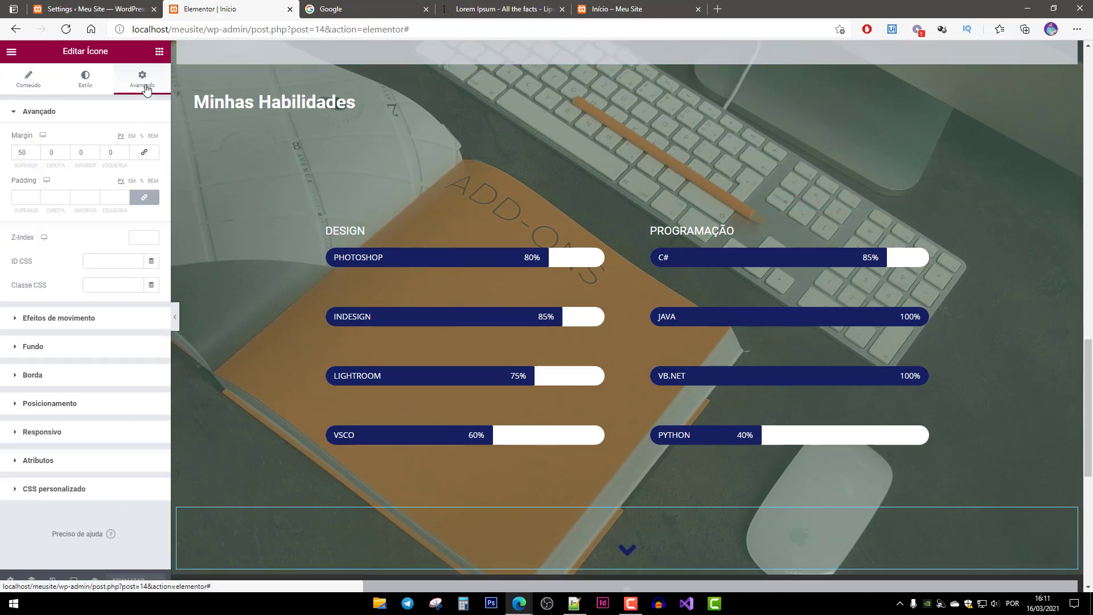
left_click(23, 153)
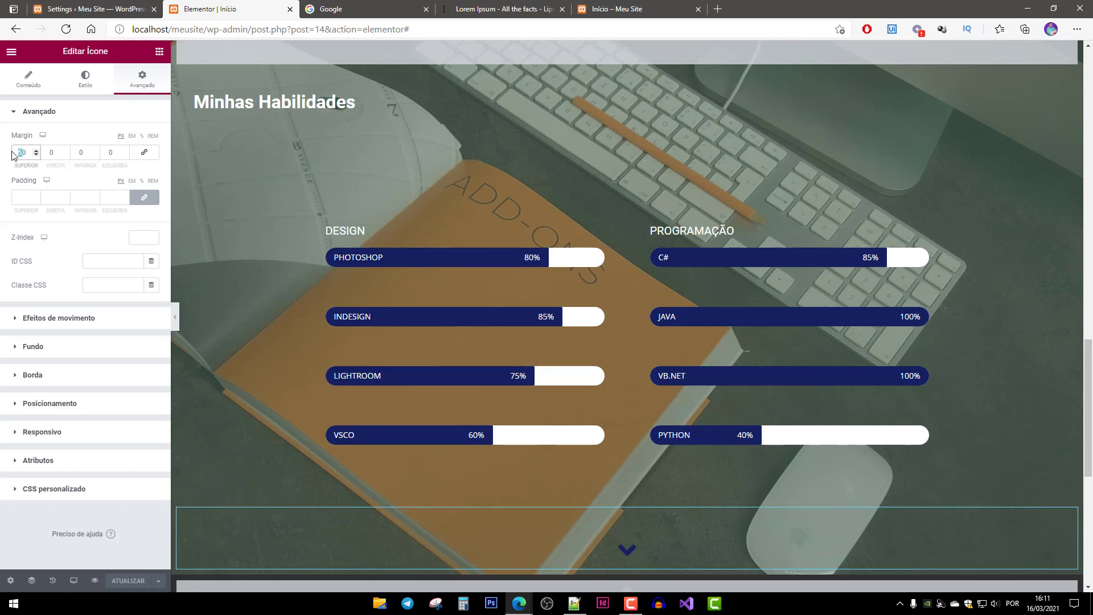
type("80")
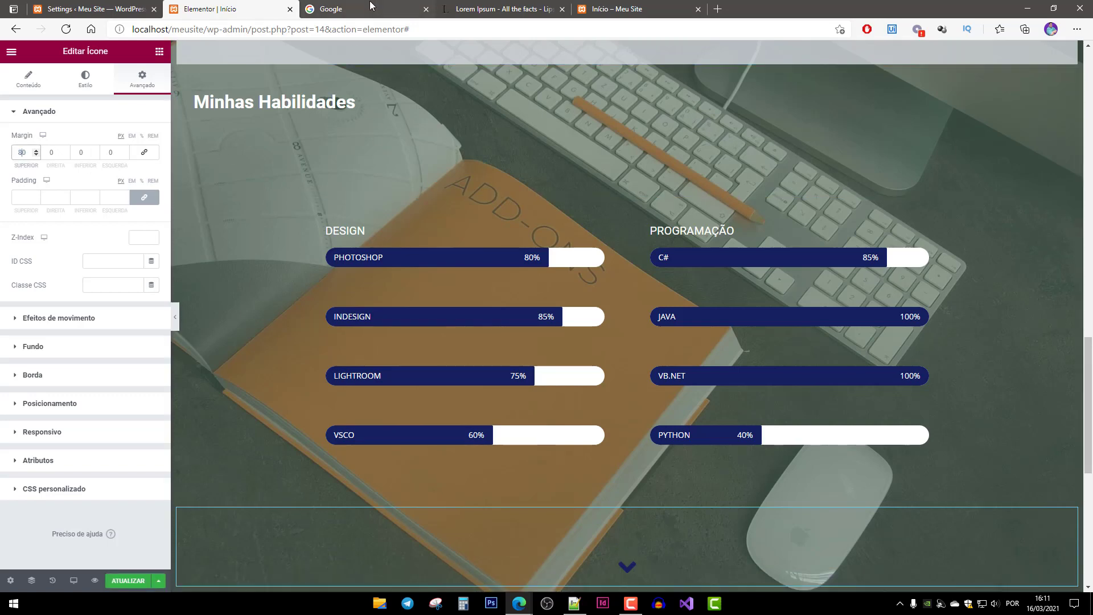
left_click(128, 580)
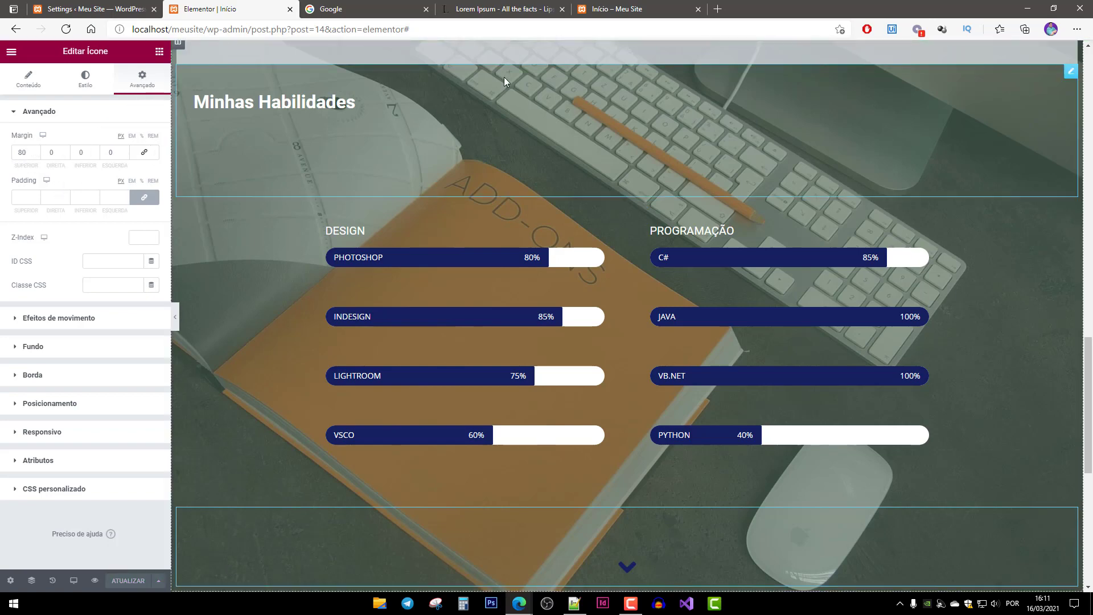
Reload the live Início page and test the hero and Minha História arrow links.
left_click(608, 4)
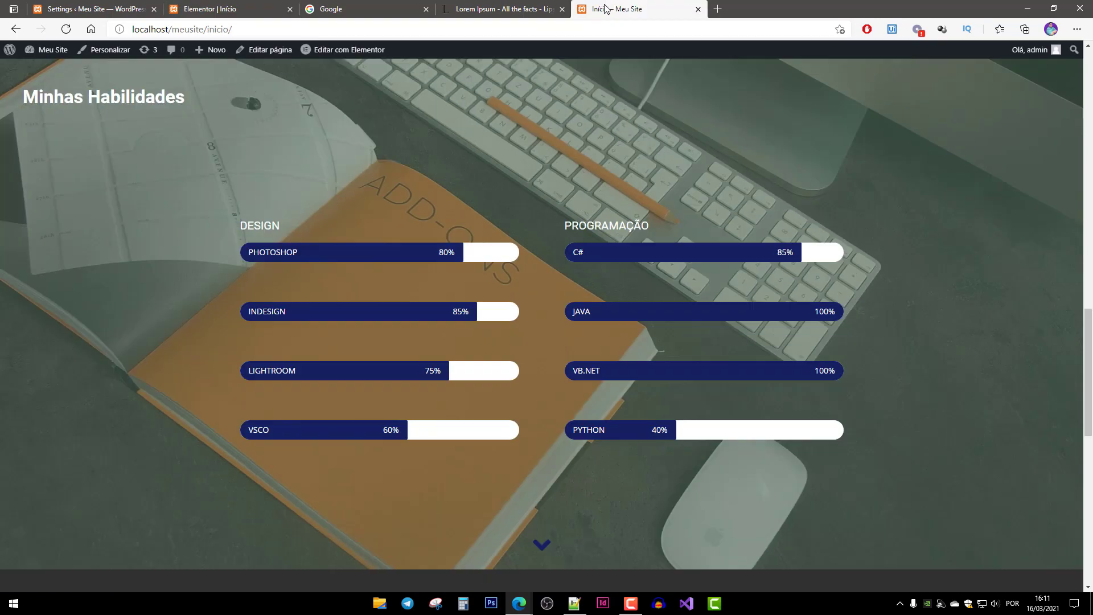
key("F5")
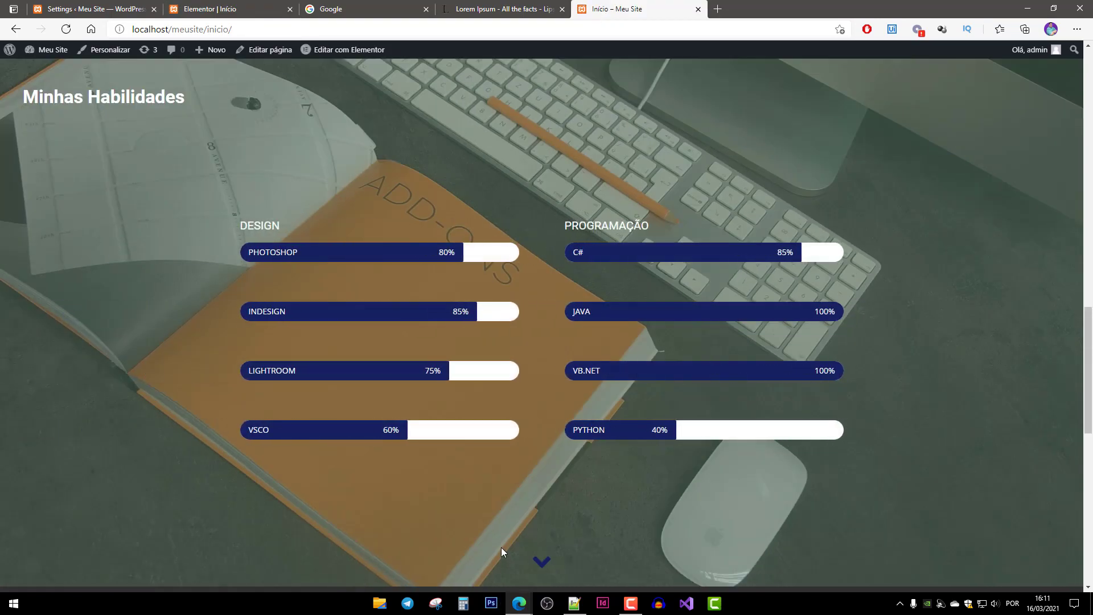
scroll(547, 419, "up", 10)
scroll(543, 421, "up", 9)
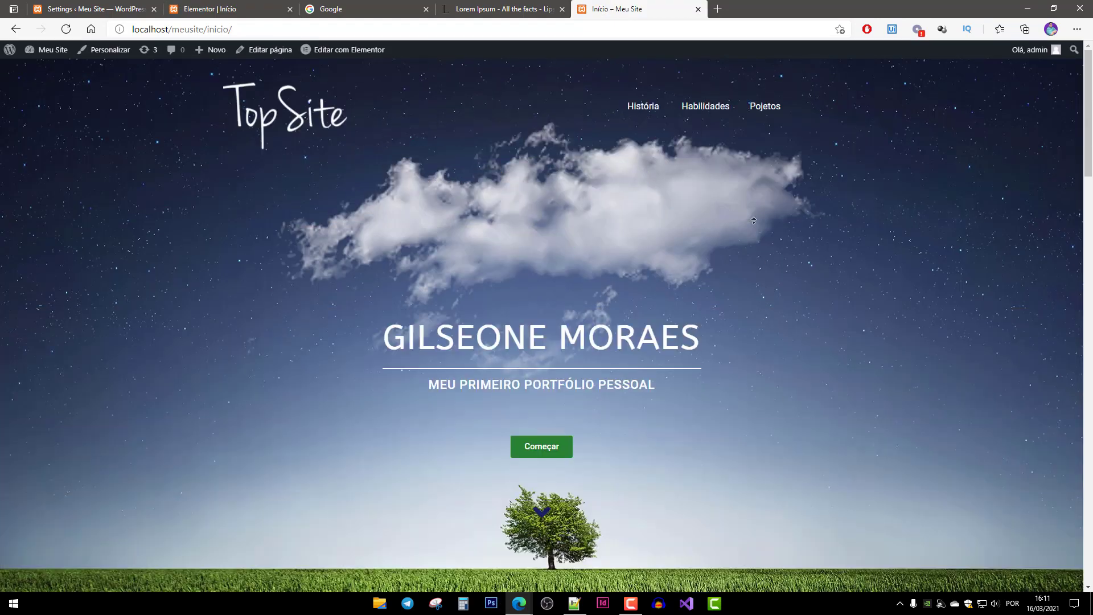
left_click(541, 513)
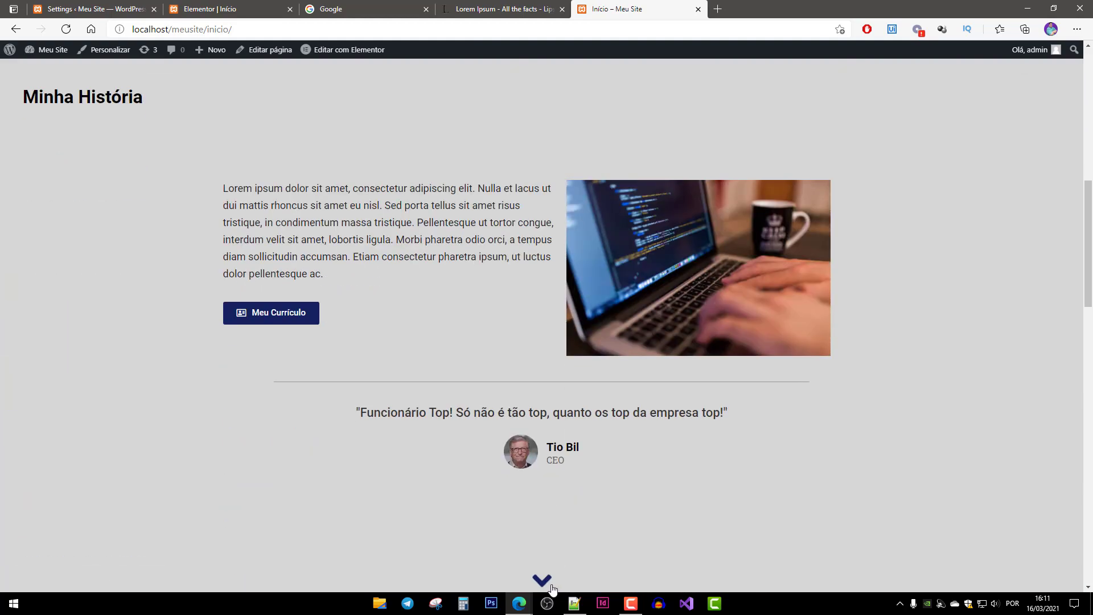
left_click(548, 581)
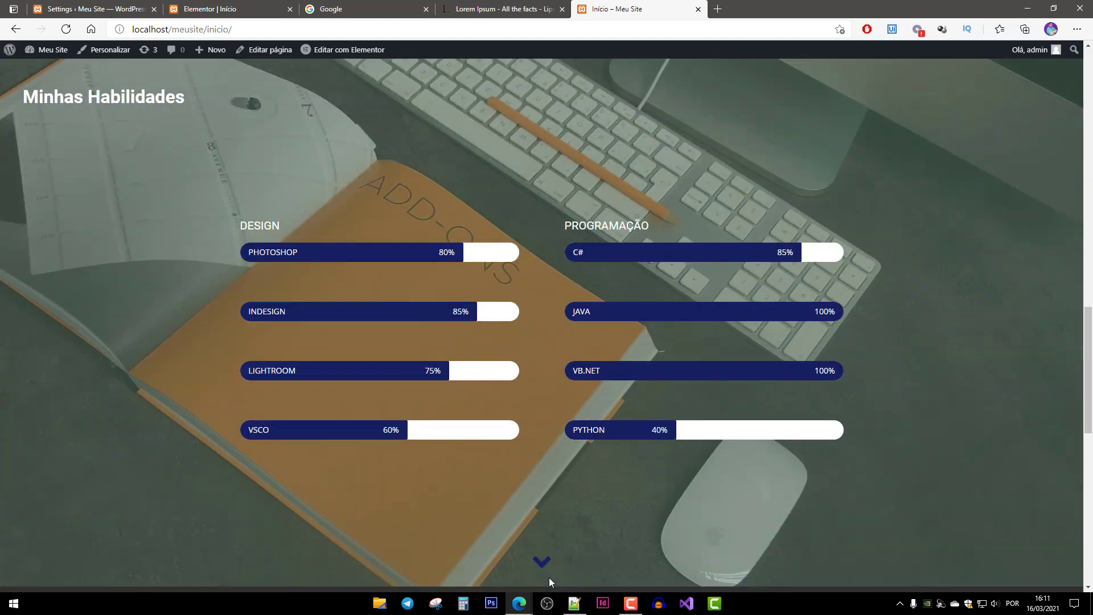
Raise the arrow's top margin to 90, save, and reload the live page.
left_click(236, 13)
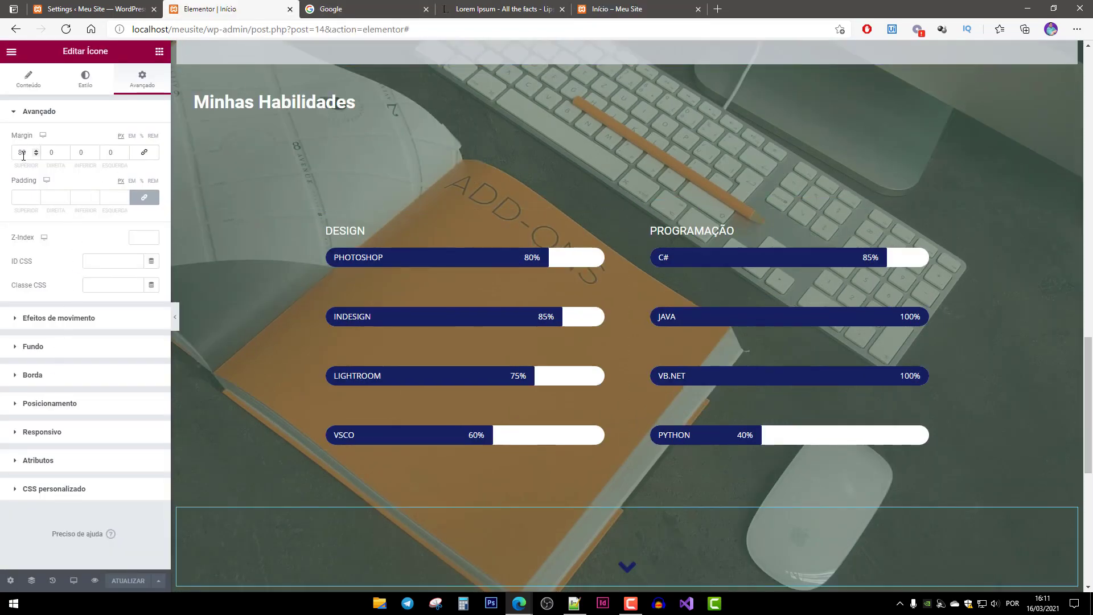
left_click_drag(26, 155, 8, 156)
type("90")
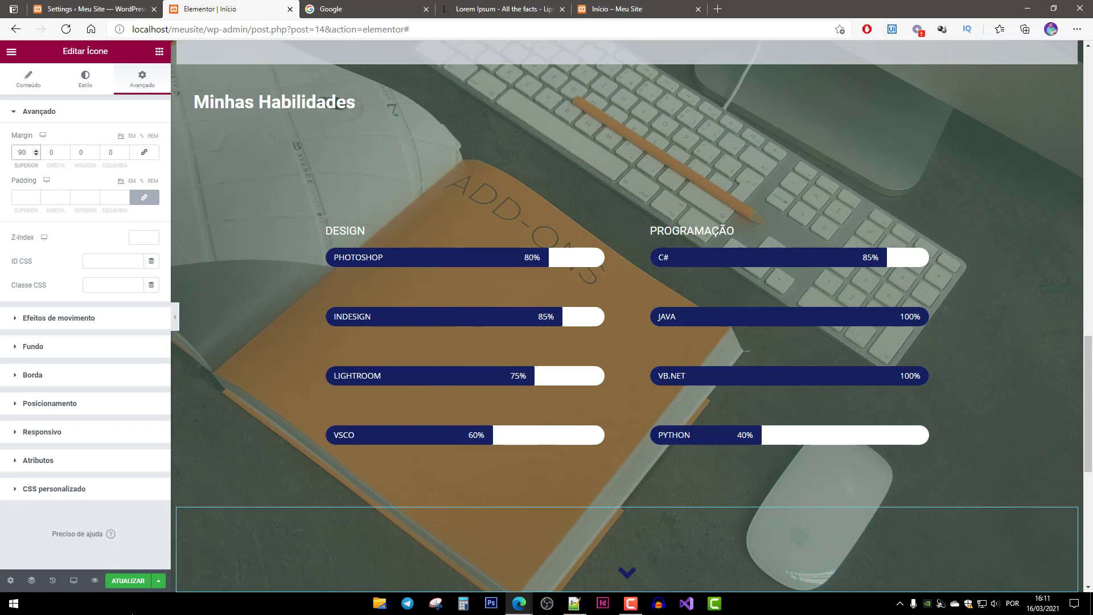
left_click(128, 581)
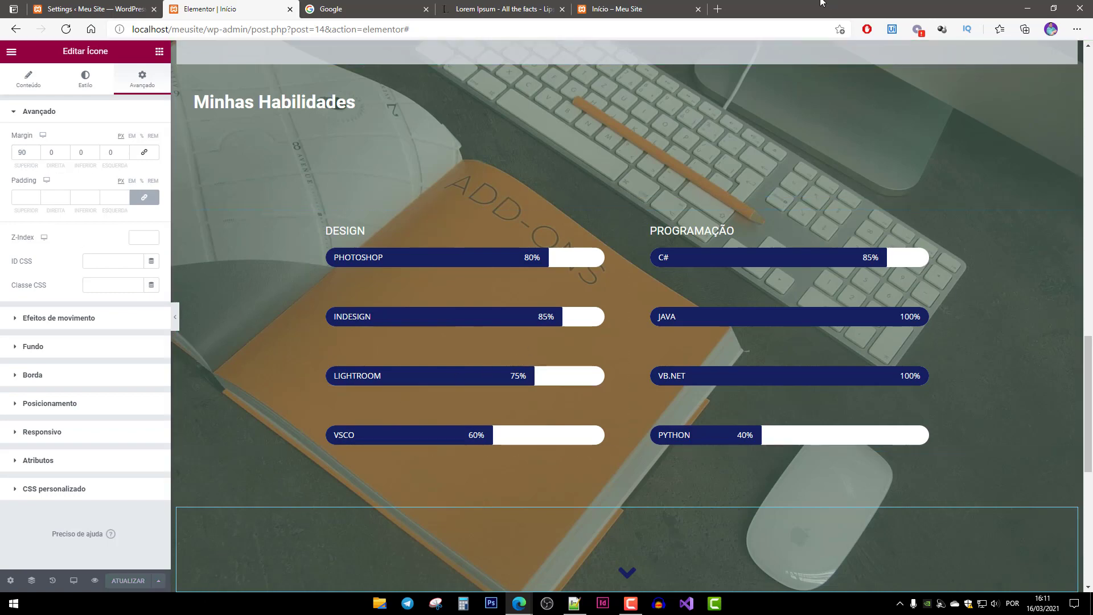
left_click(626, 9)
key("F5")
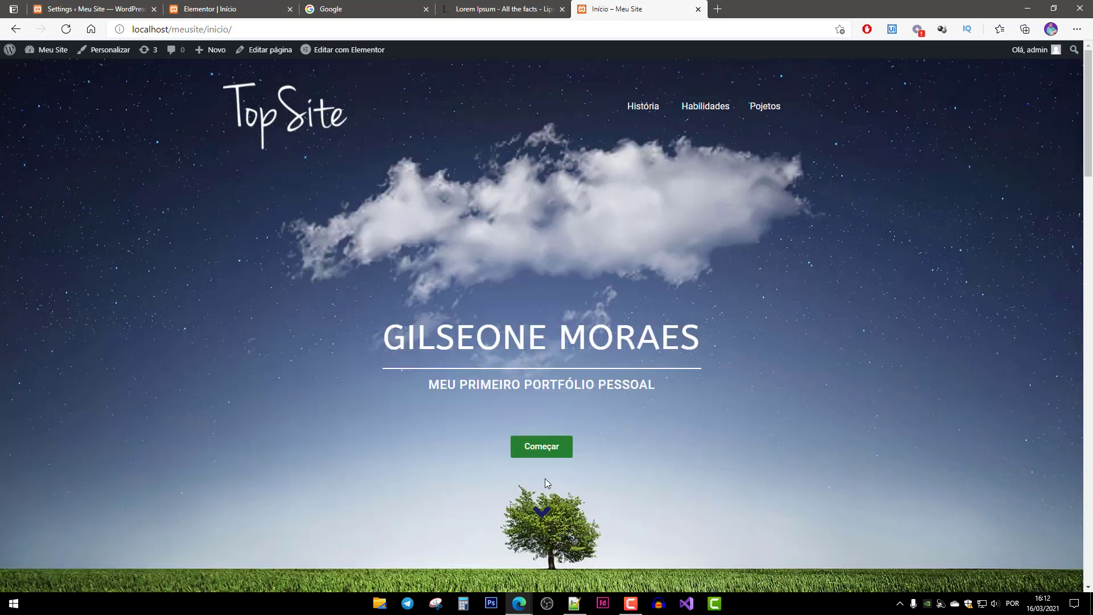
Test the hero and Minha História arrows jumping down to the skills section.
left_click(544, 518)
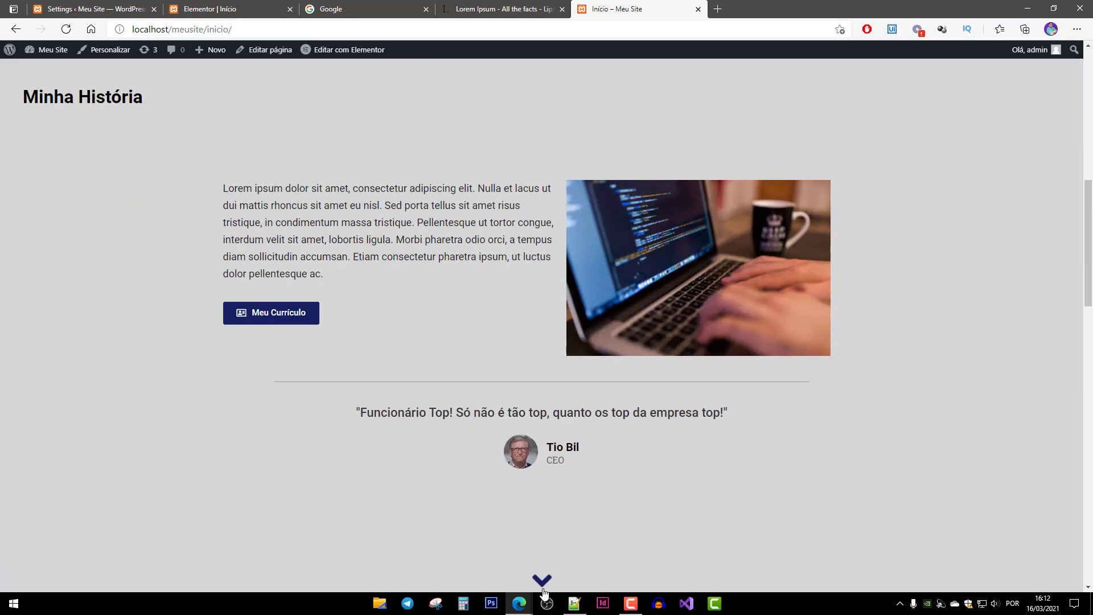
left_click(543, 581)
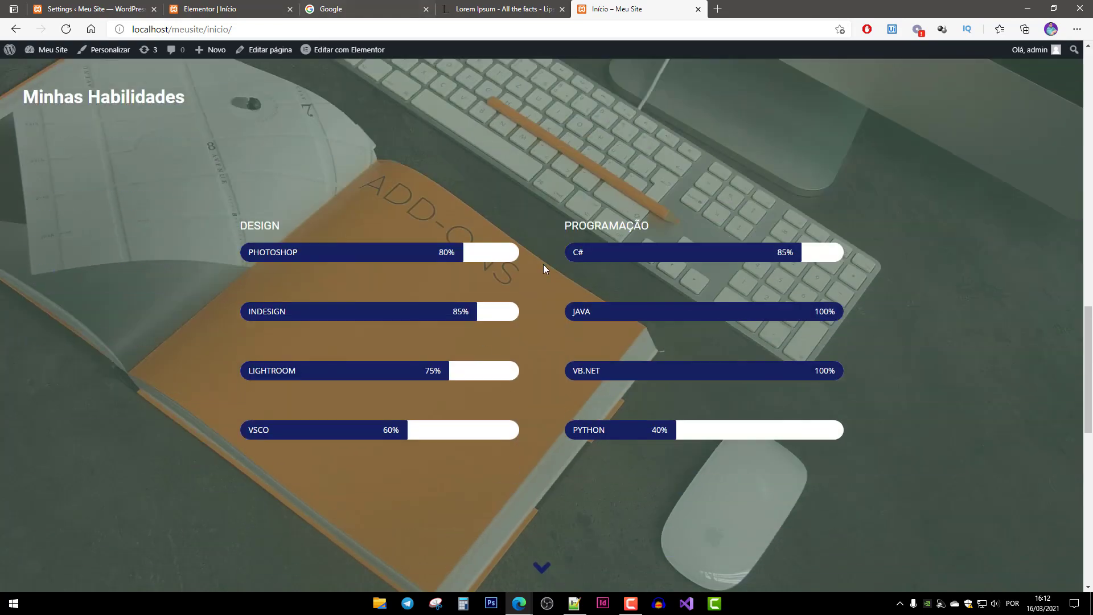
scroll(543, 265, "down", 3)
Change the skills arrow's top margin to 100, save, and reload the live page.
left_click(246, 8)
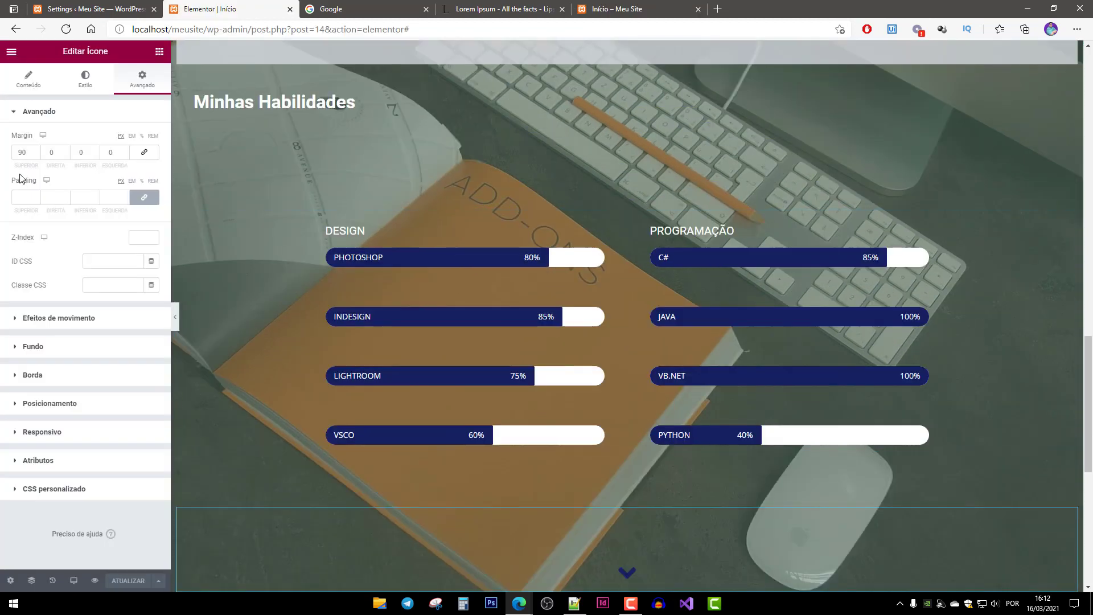
double_click(22, 152)
type("100")
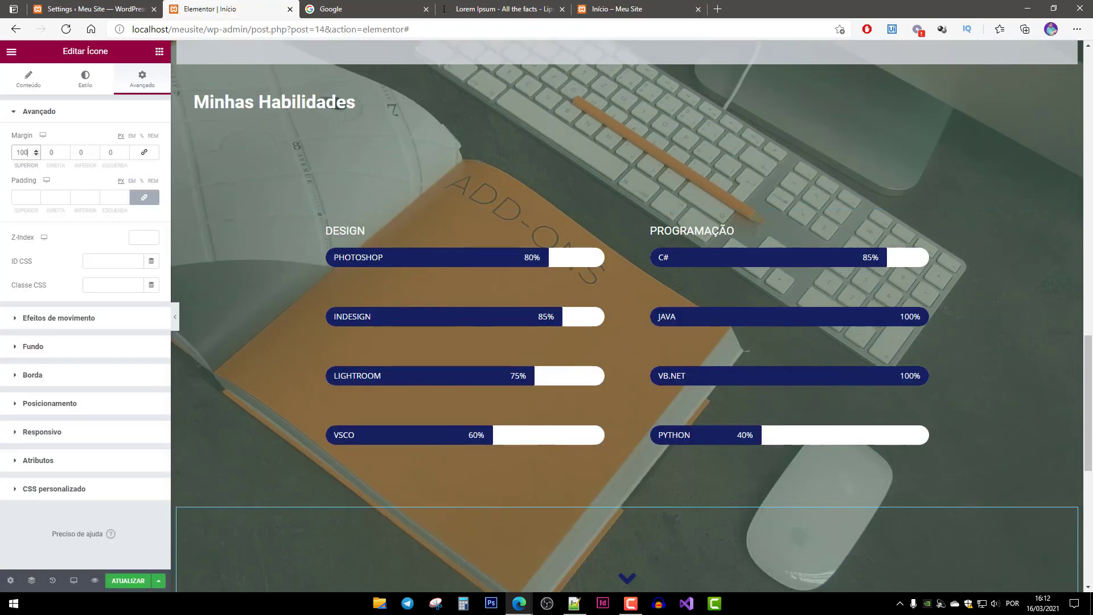
left_click(126, 580)
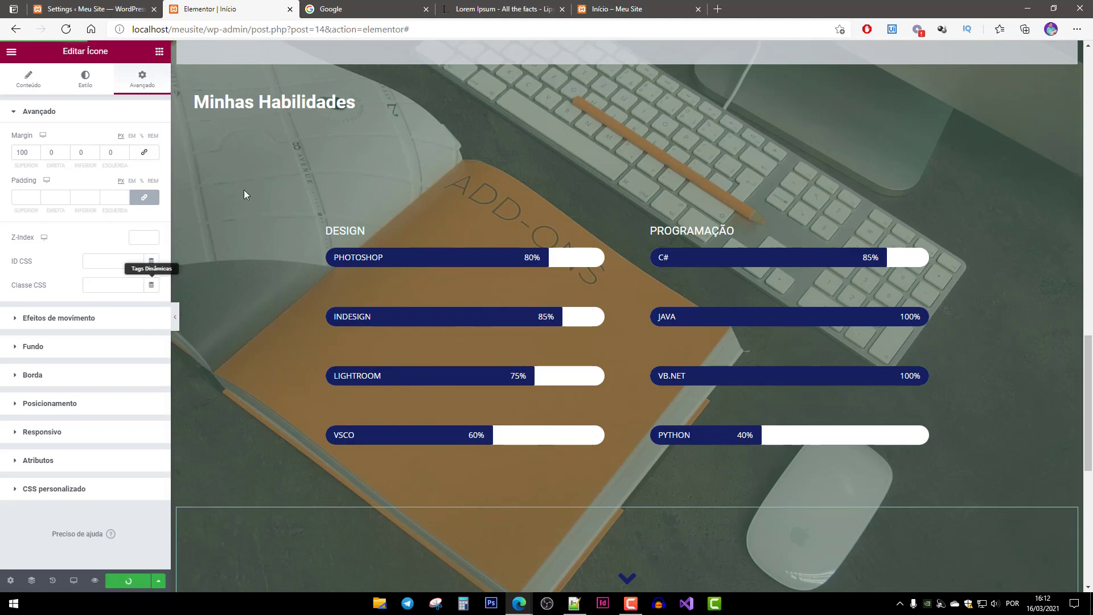
left_click(616, 9)
key("F5")
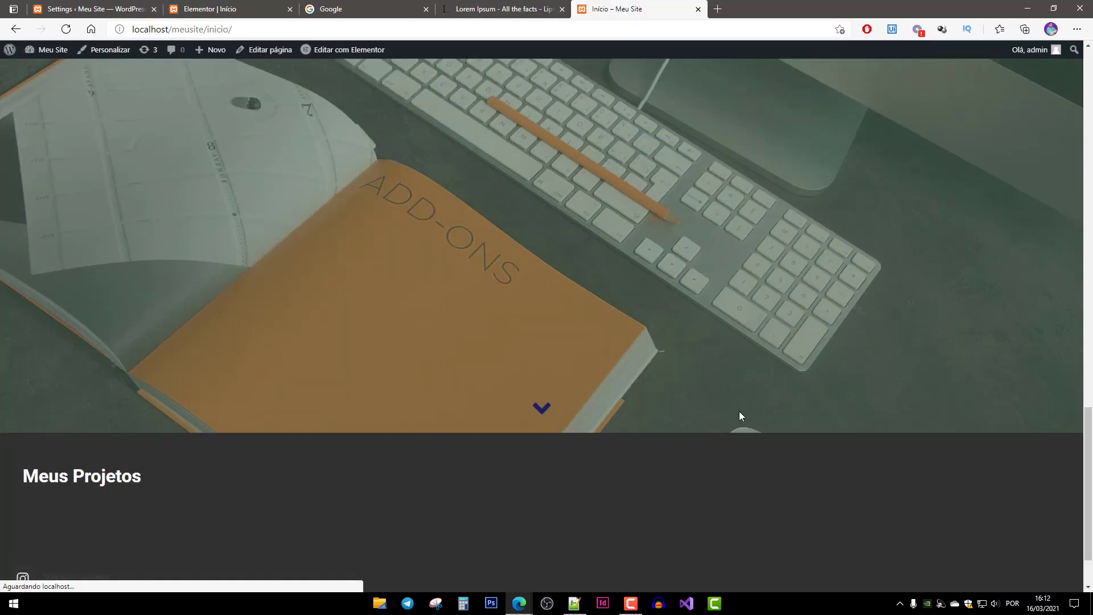
Check that each arrow jumps from hero to Minha História, Minhas Habilidades and Meus Projetos.
middle_click(740, 412)
left_click(548, 521)
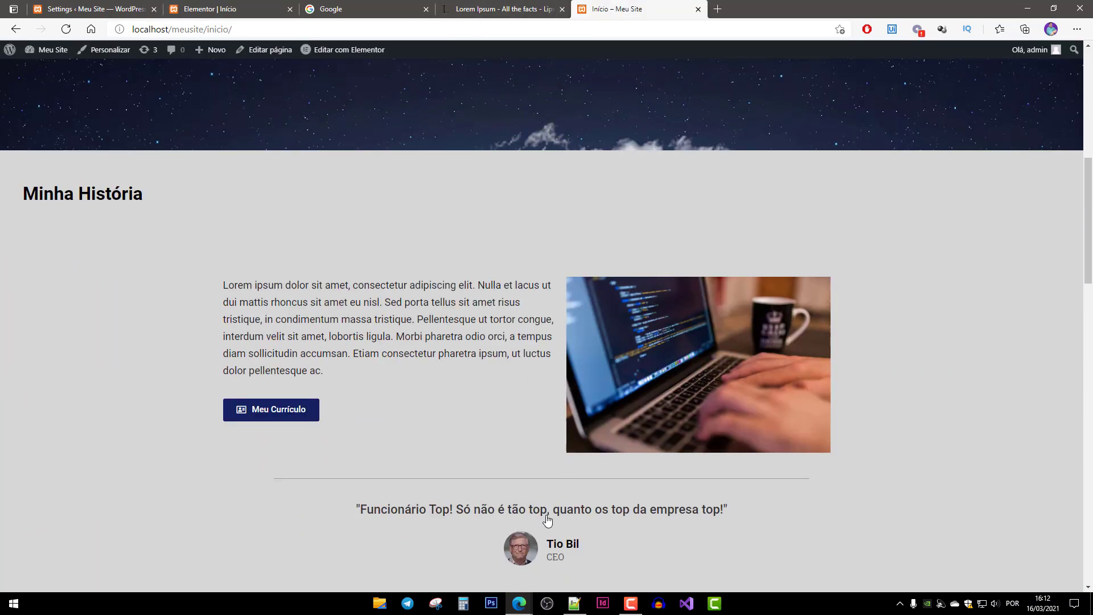
left_click(542, 586)
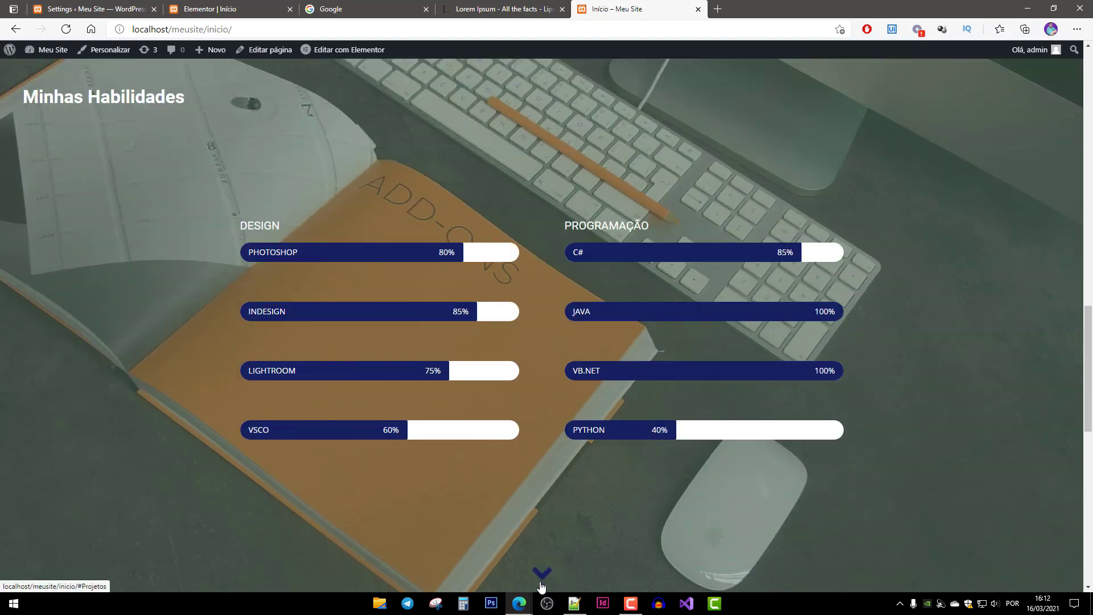
left_click(542, 586)
scroll(483, 216, "down", 2)
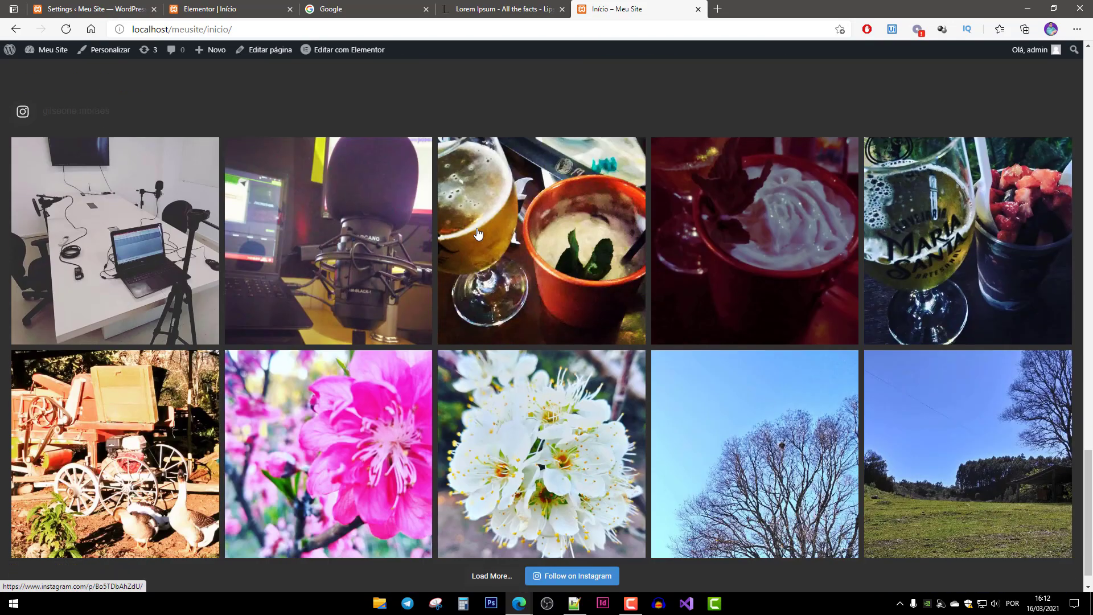
scroll(484, 268, "up", 4)
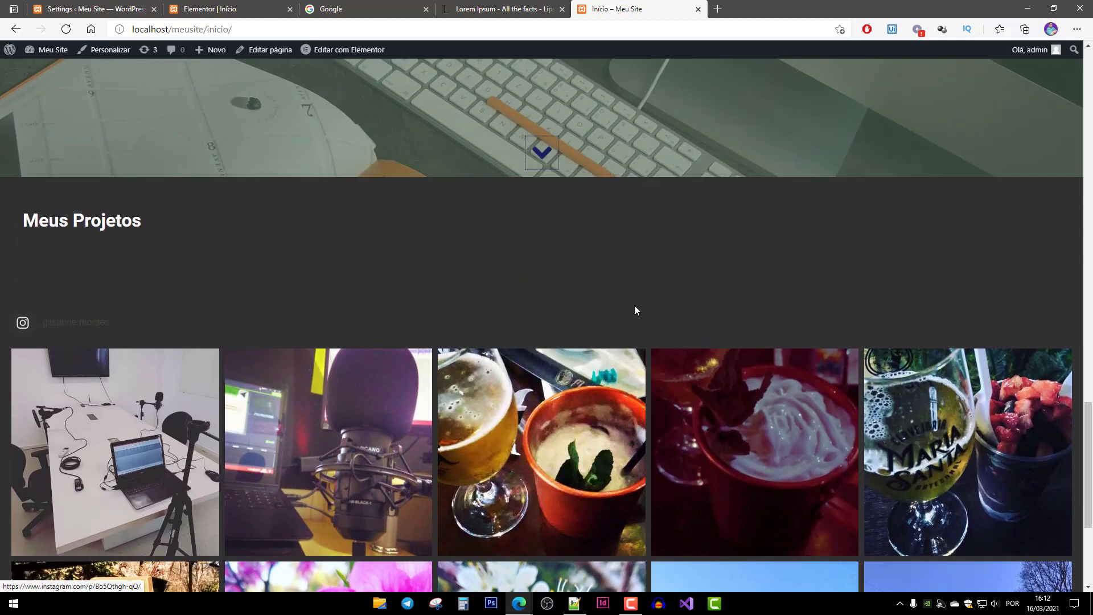
scroll(671, 284, "down", 4)
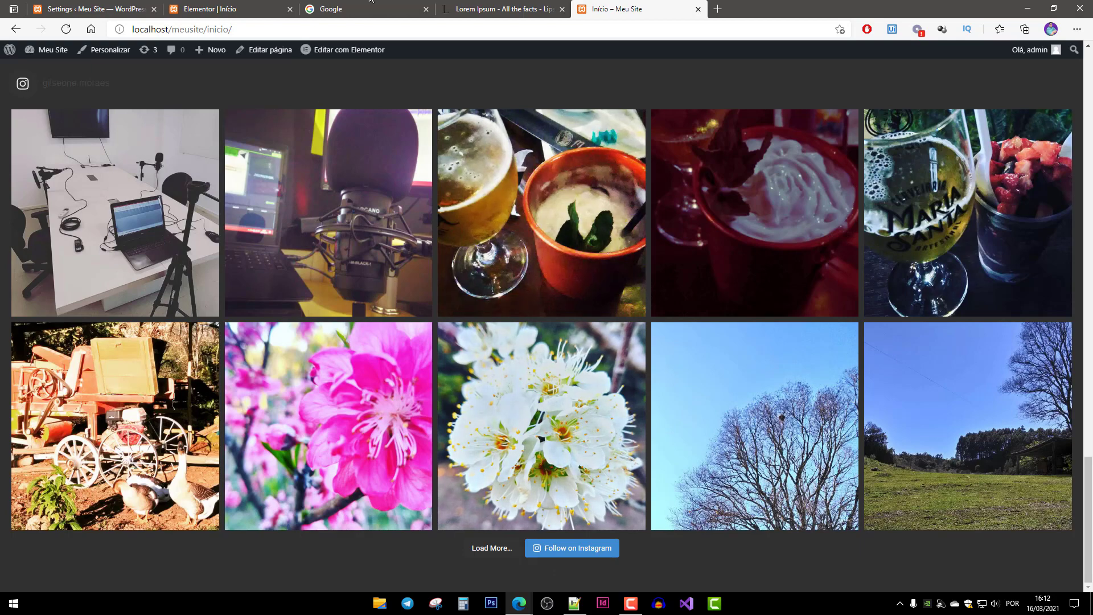
left_click(239, 9)
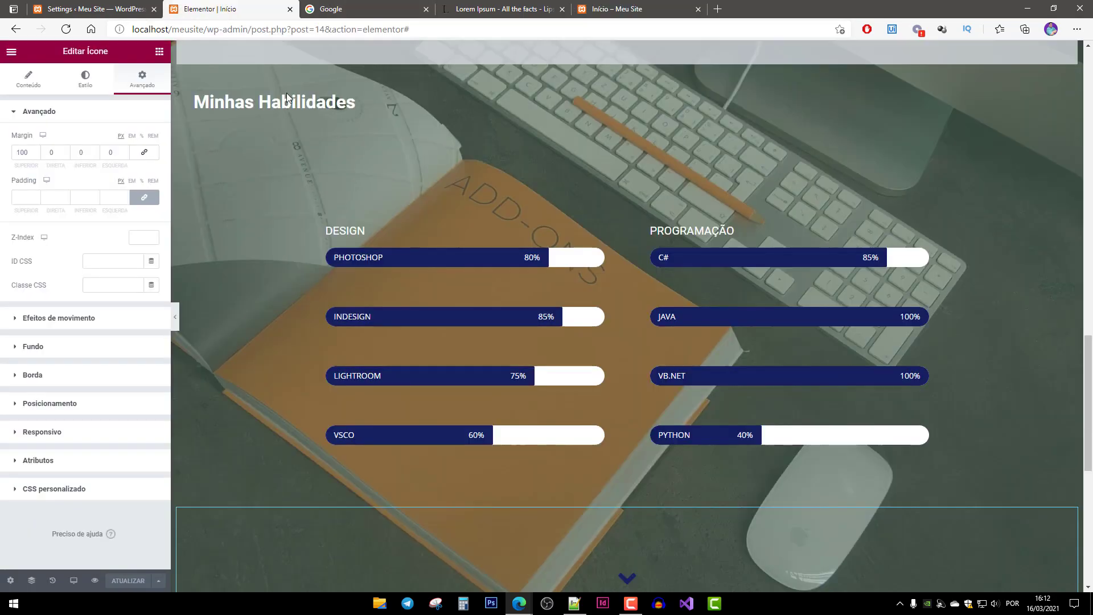
Duplicate the down-arrow icon and carry the copy toward the empty bottom area.
scroll(626, 456, "down", 2)
scroll(667, 533, "down", 5)
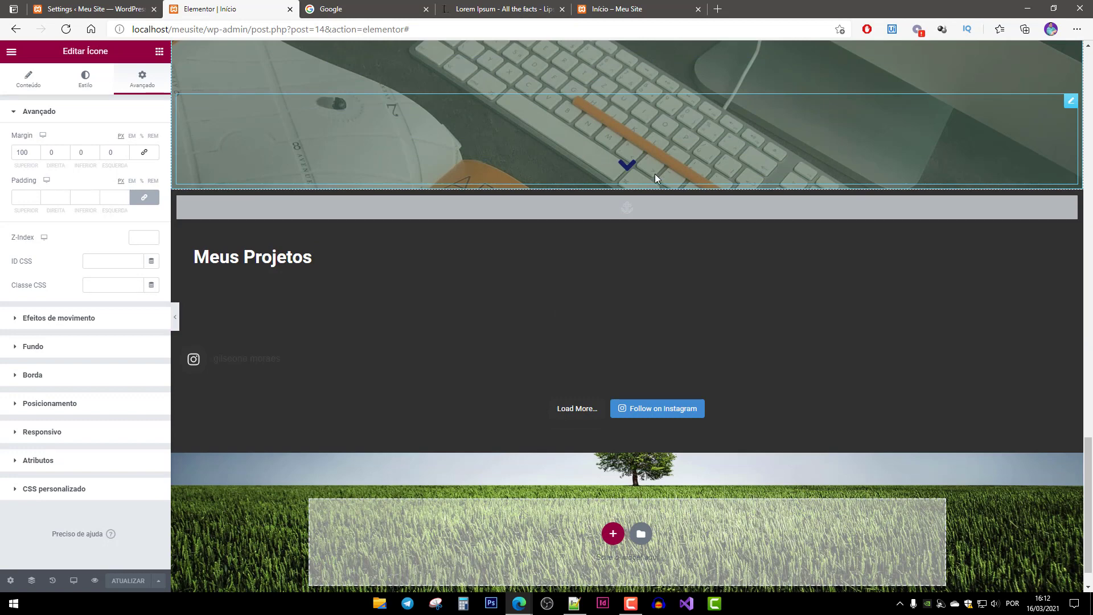
right_click(633, 143)
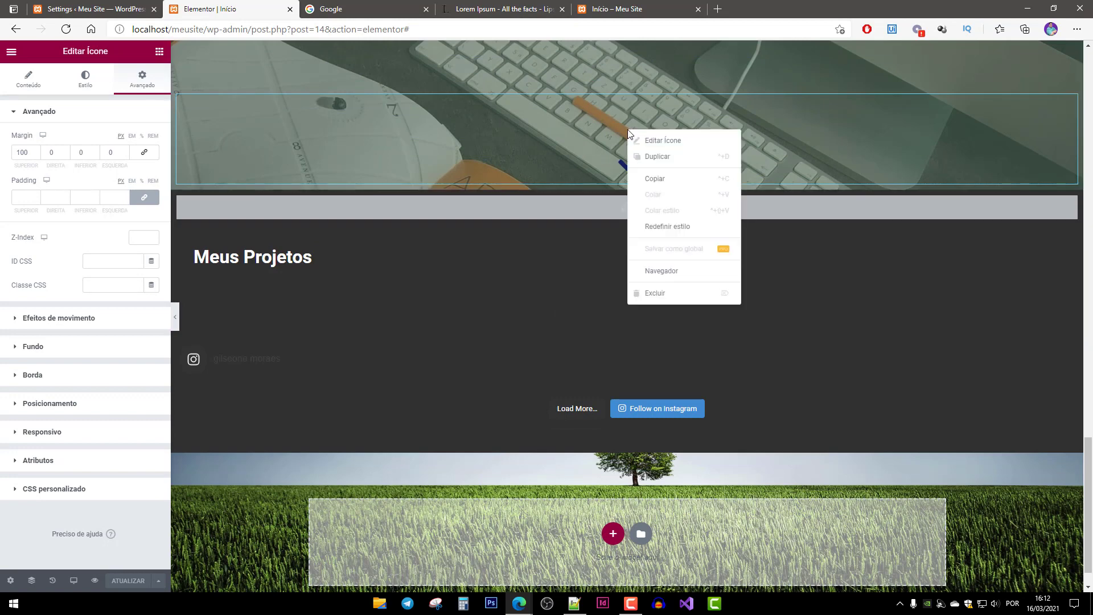
left_click(661, 156)
left_click_drag(1071, 203, 643, 191)
Add a one-column section above the field image and move the arrow copy into it.
scroll(668, 394, "down", 2)
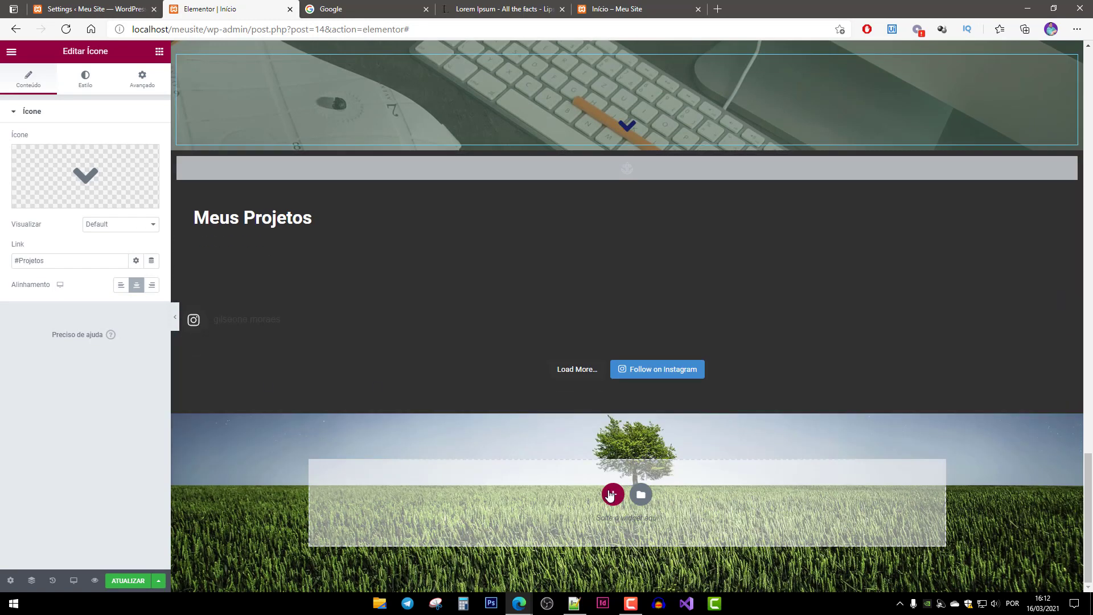
left_click(611, 494)
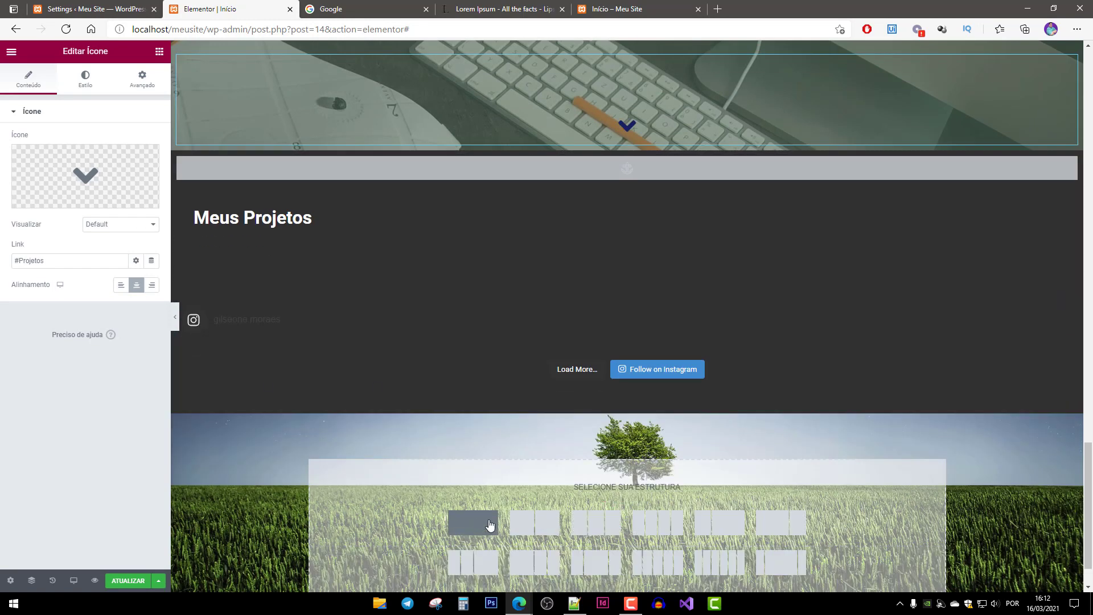
left_click(466, 525)
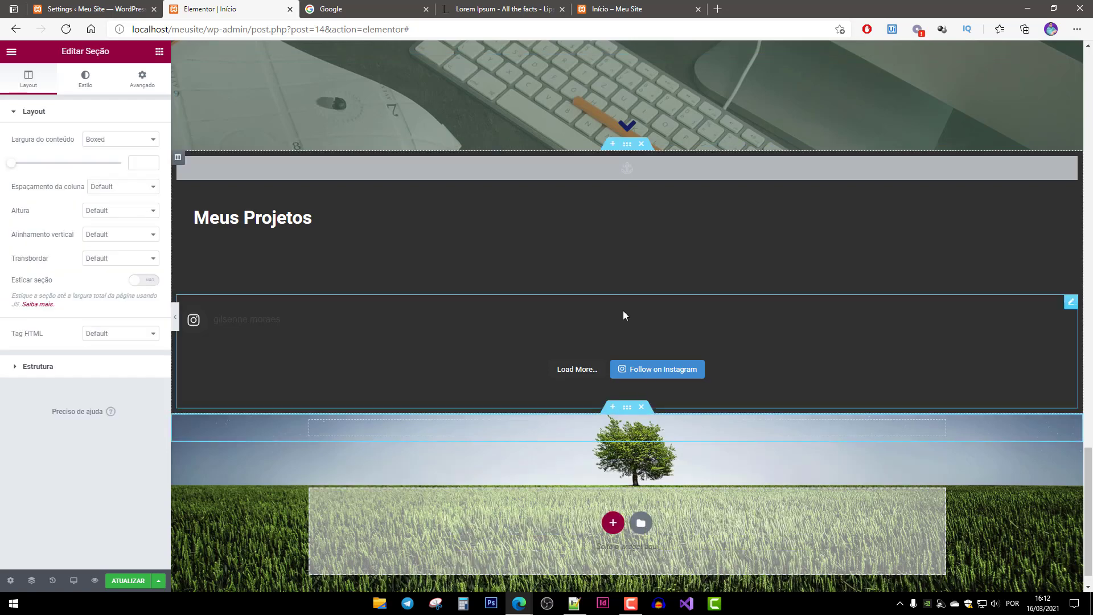
scroll(655, 211, "up", 2)
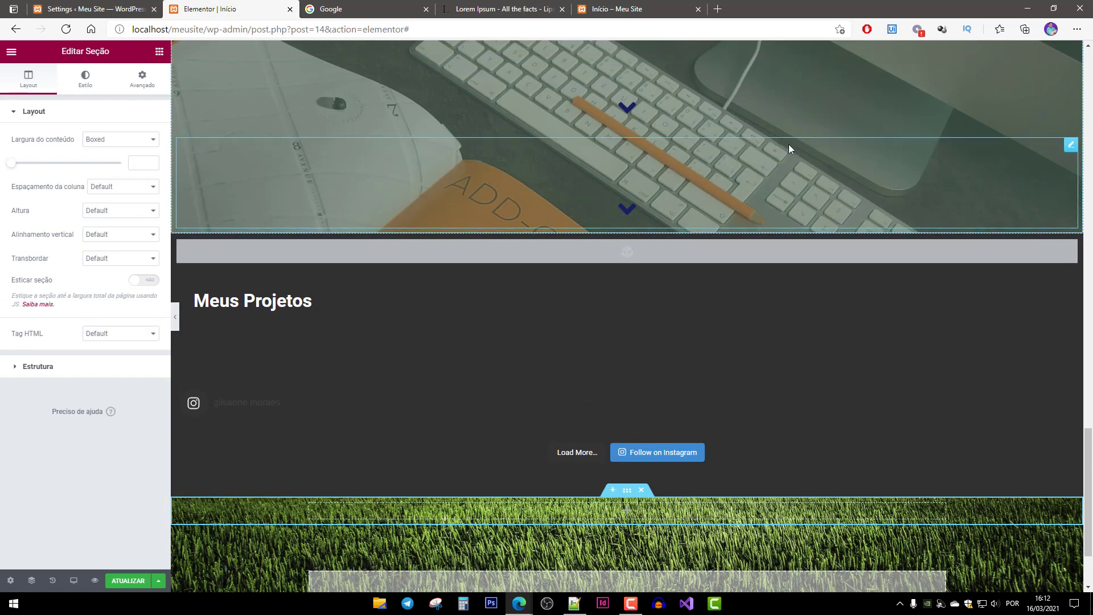
left_click_drag(1068, 146, 629, 424)
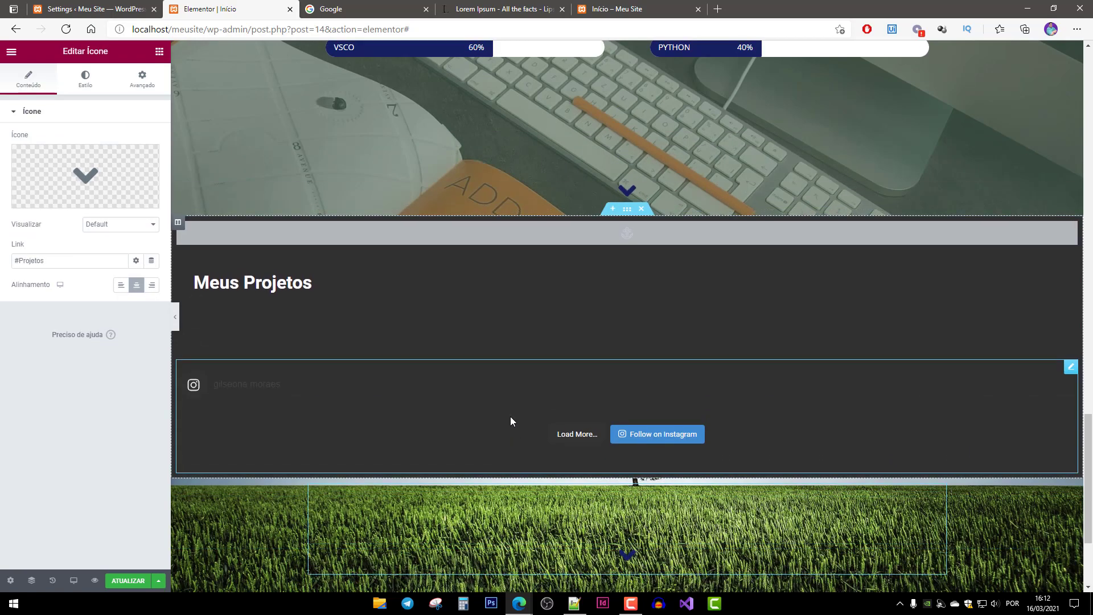
Lower the copied arrow's top margin to 50 in its advanced settings.
scroll(579, 522, "down", 2)
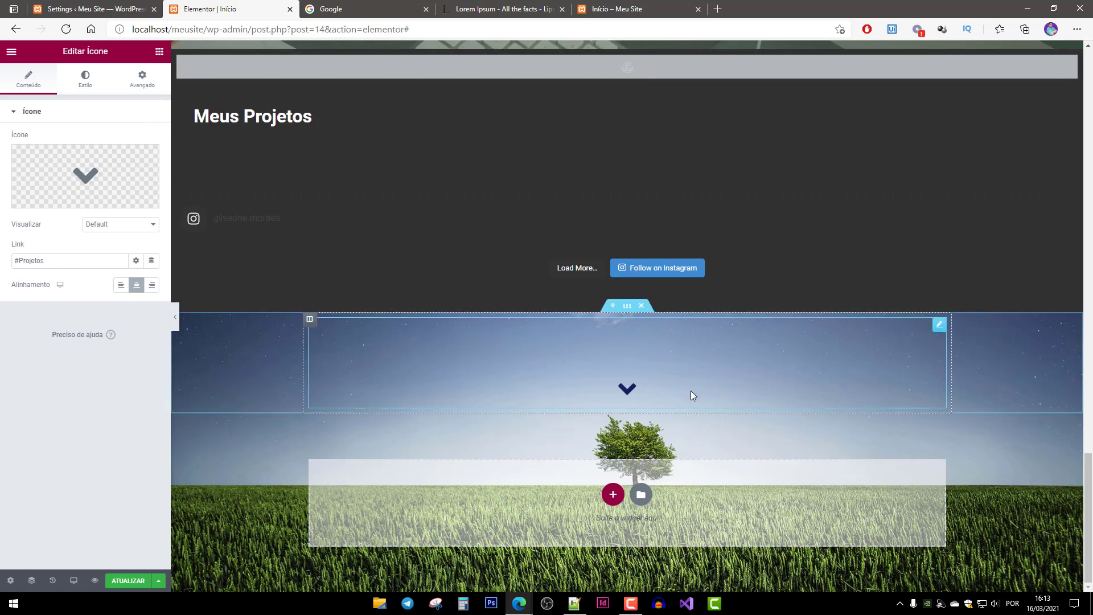
left_click(130, 90)
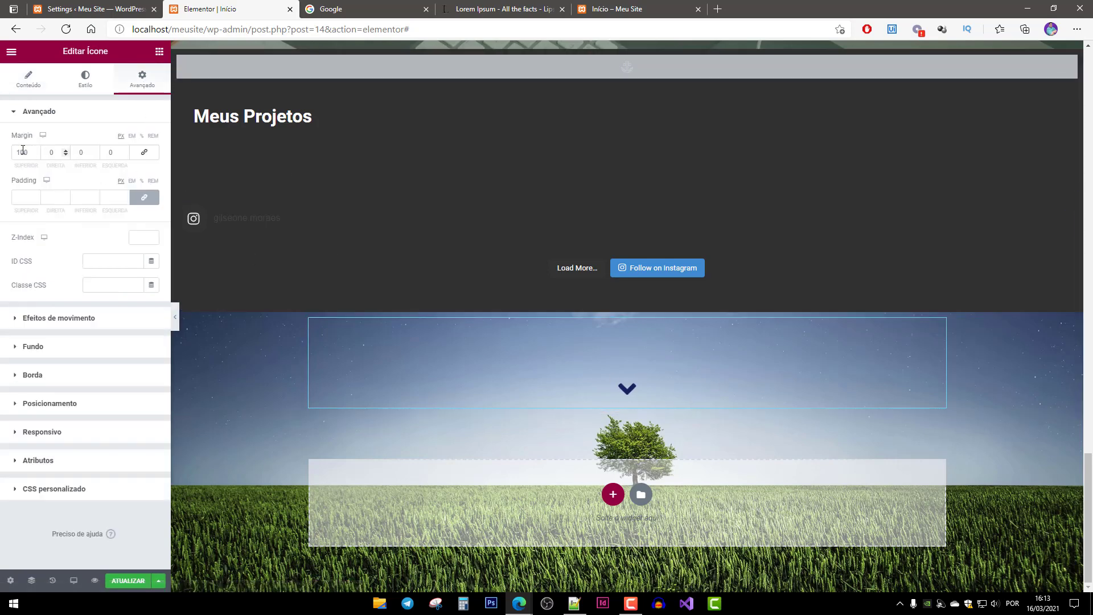
left_click(26, 153)
type("50")
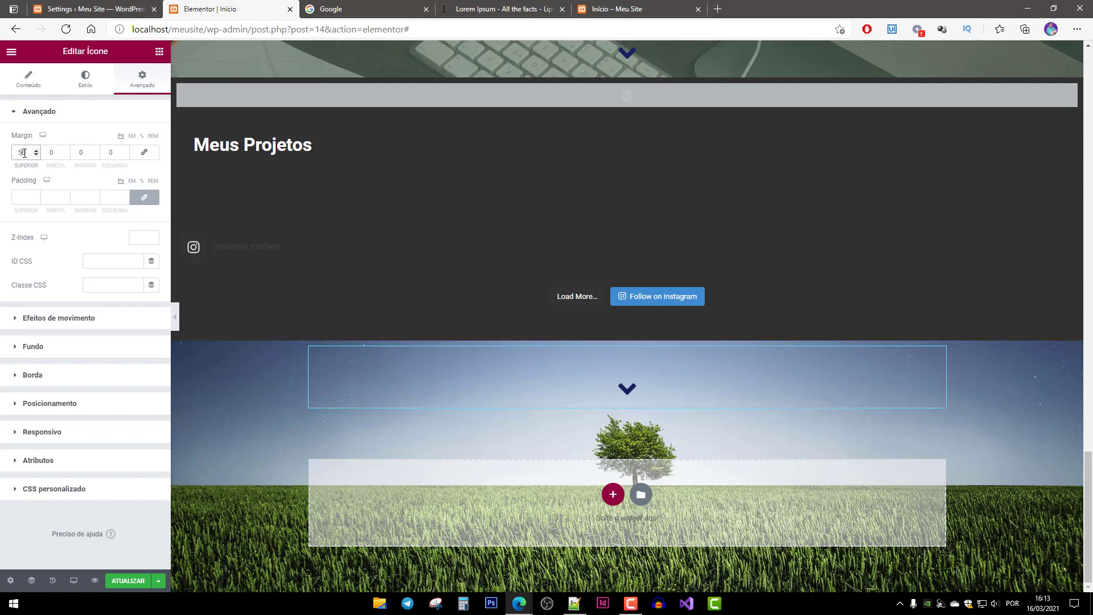
type("2")
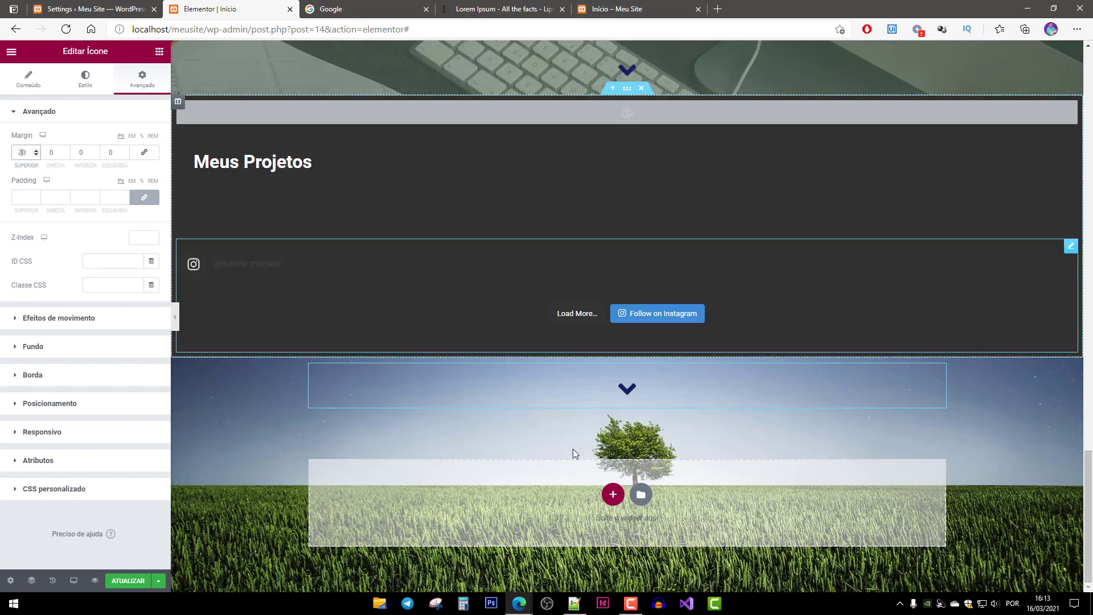
left_click(48, 88)
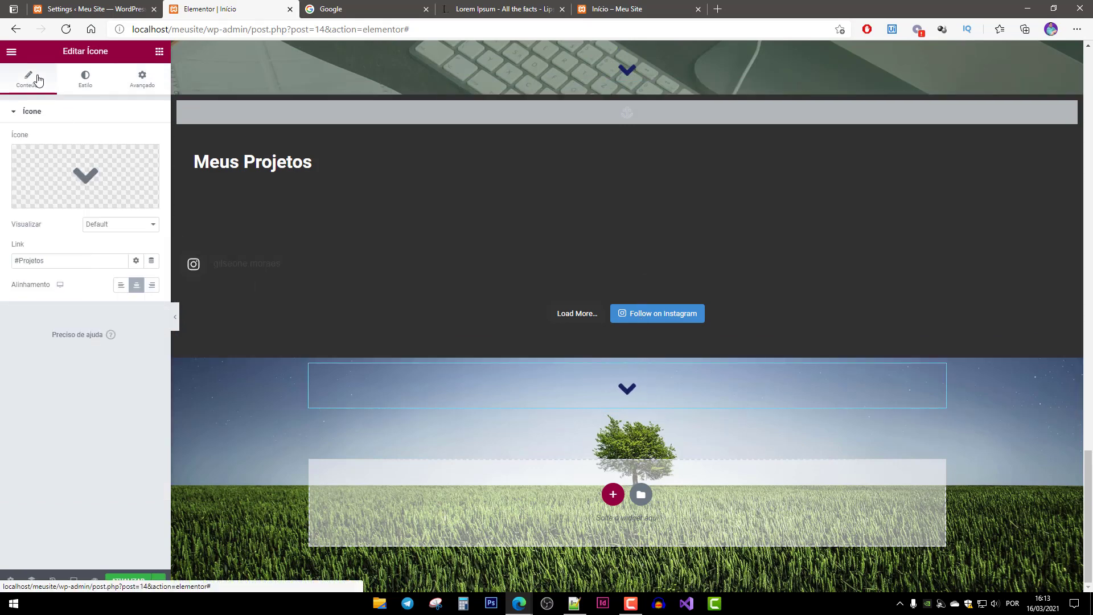
Replace the copied icon with Angle up and start changing its link from #Projetos to #Topo.
left_click(50, 203)
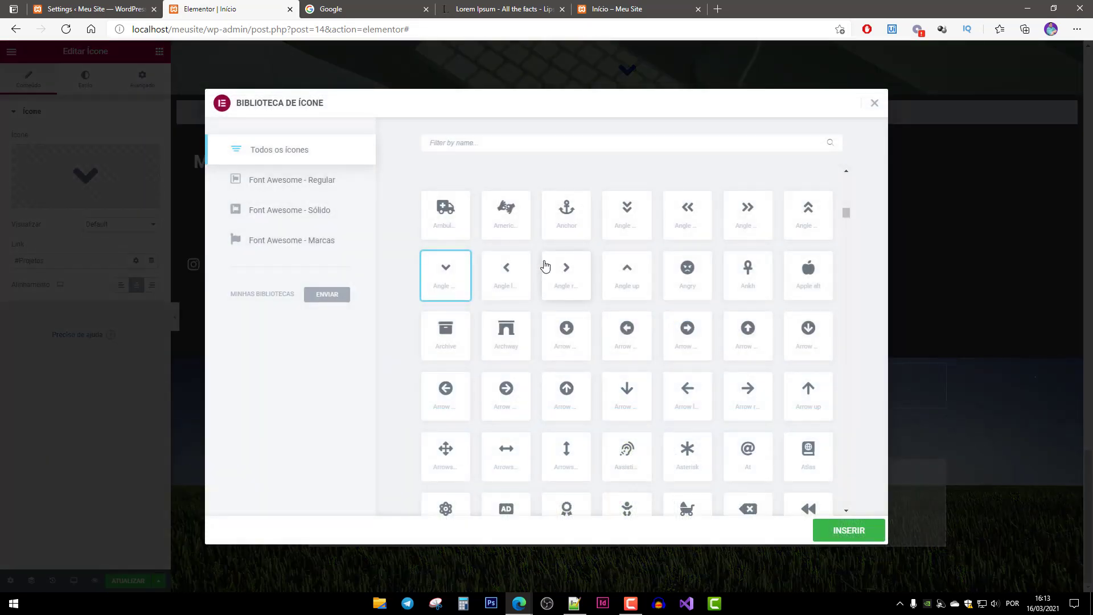
left_click(632, 278)
left_click(854, 535)
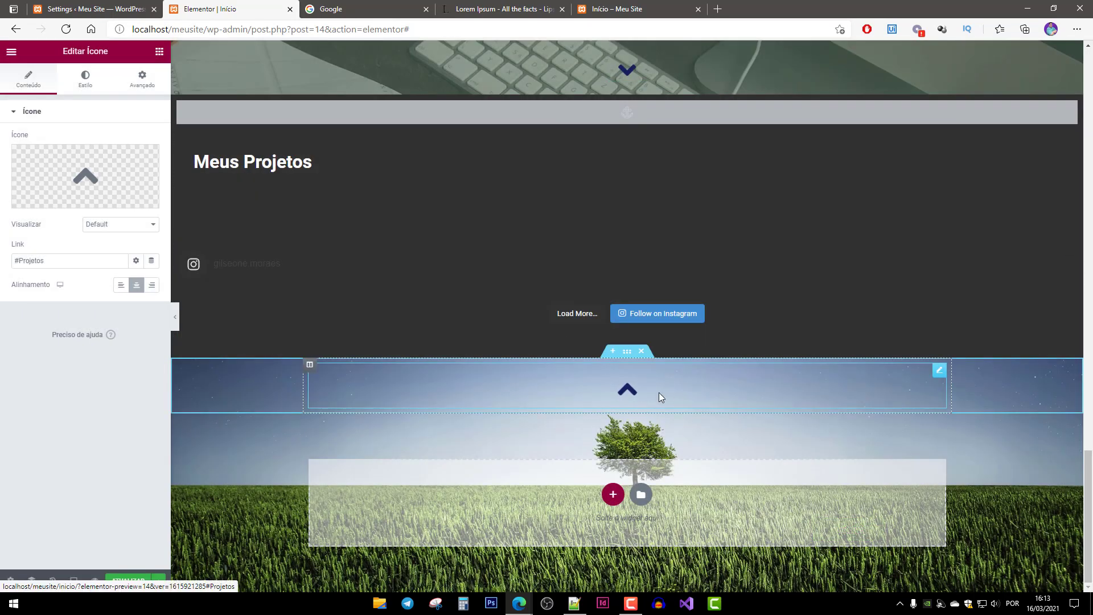
double_click(35, 261)
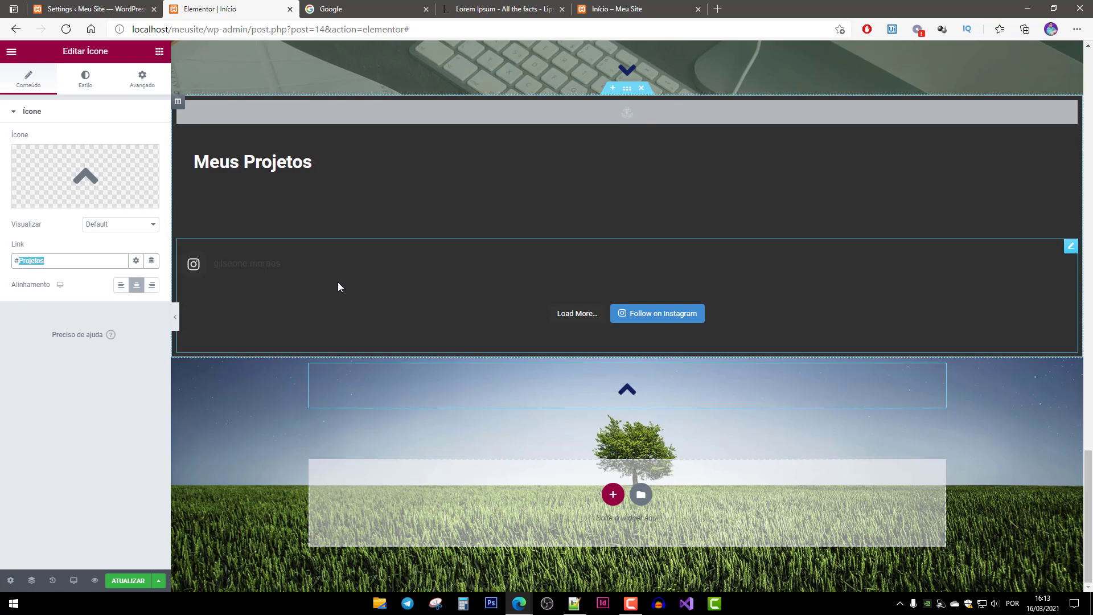
type("Topo")
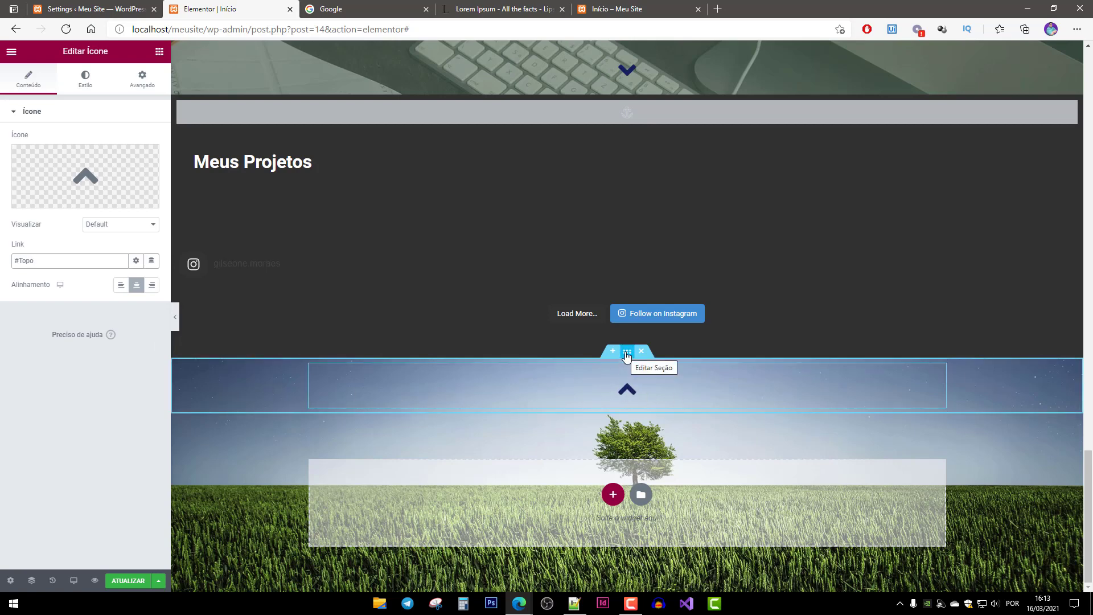
Make the up-arrow section's content full width.
left_click(627, 353)
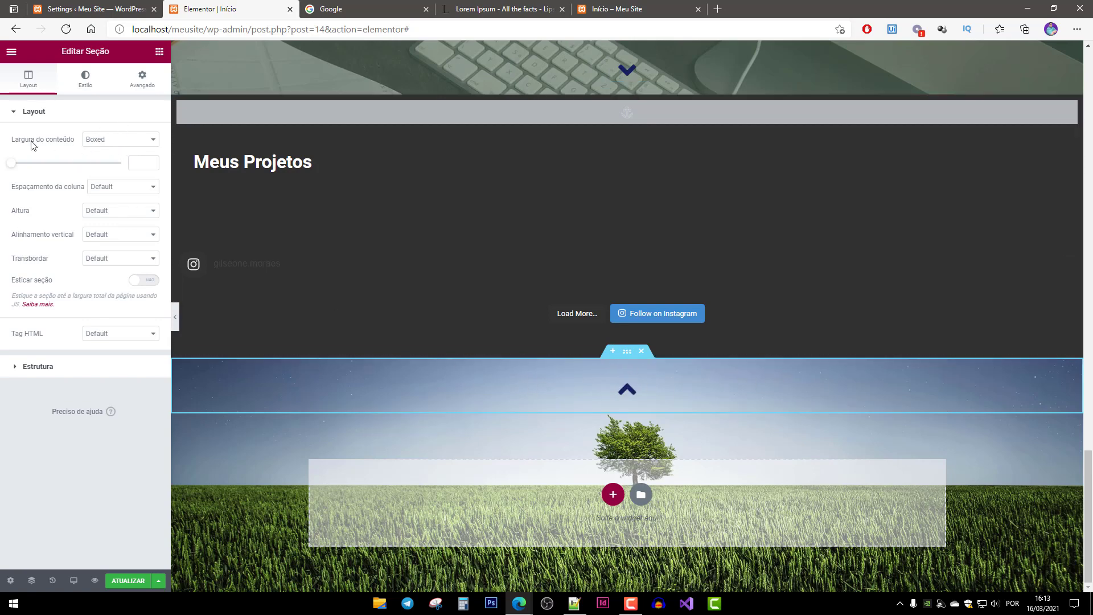
left_click(117, 140)
left_click(119, 161)
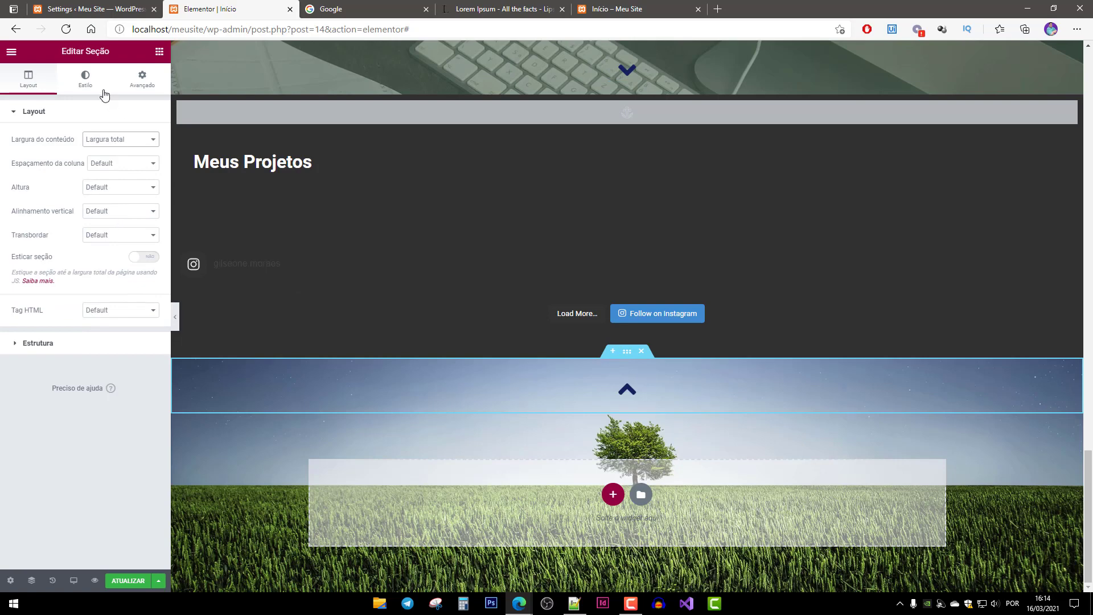
Give the section a classic dark grey (#393939) background overlay.
left_click(88, 82)
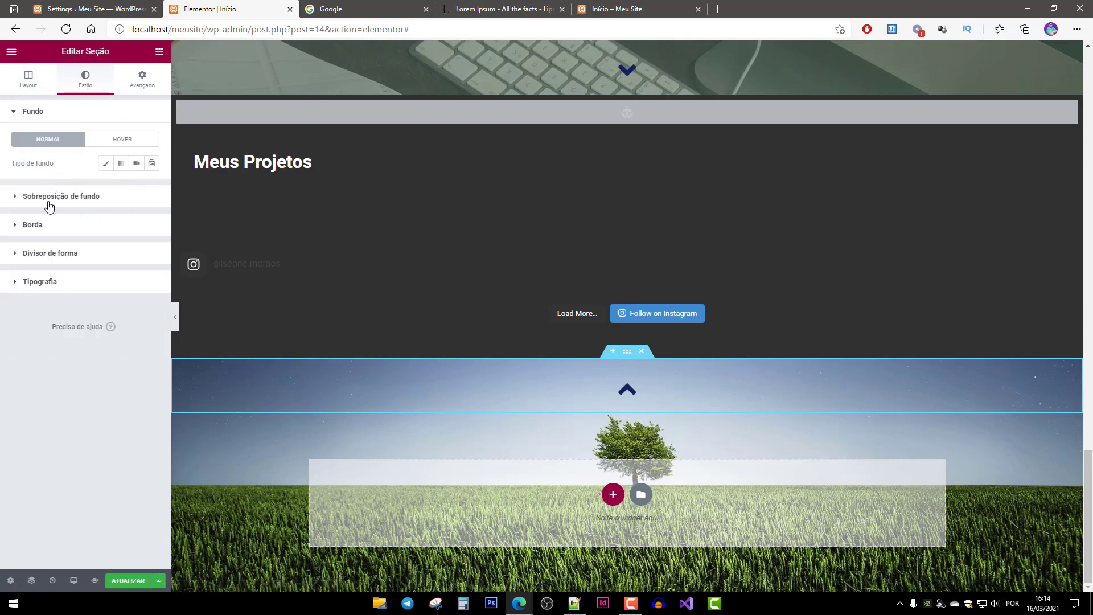
left_click(20, 197)
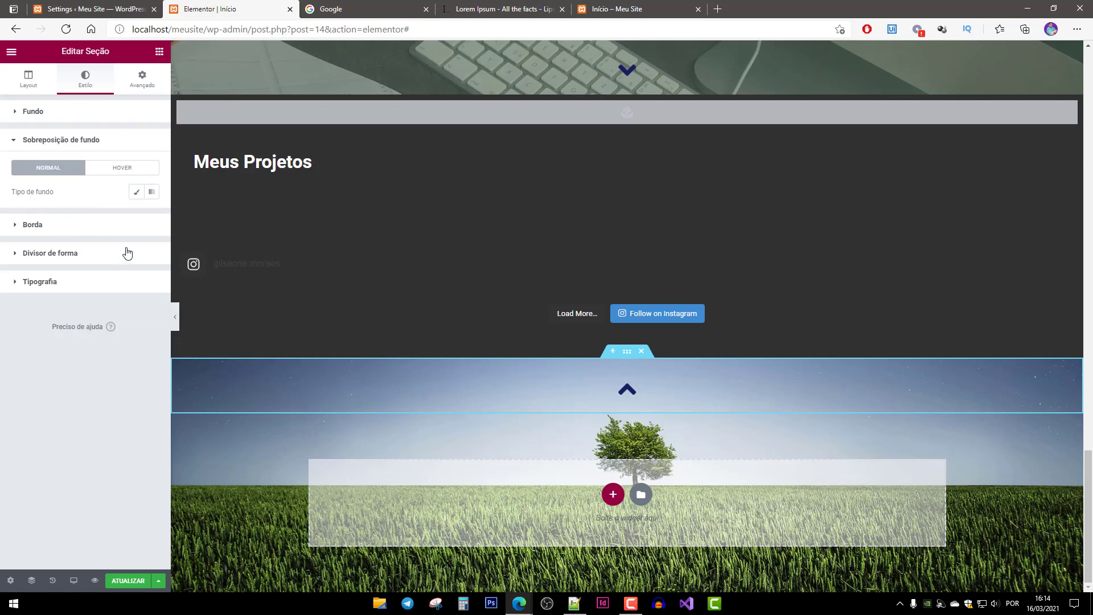
left_click(137, 191)
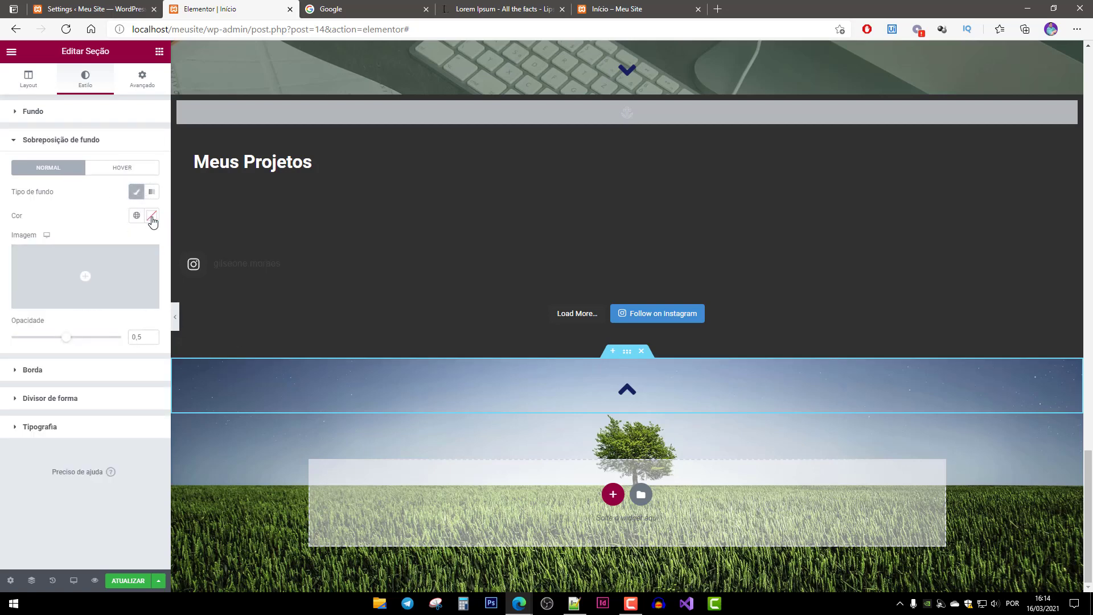
left_click(152, 215)
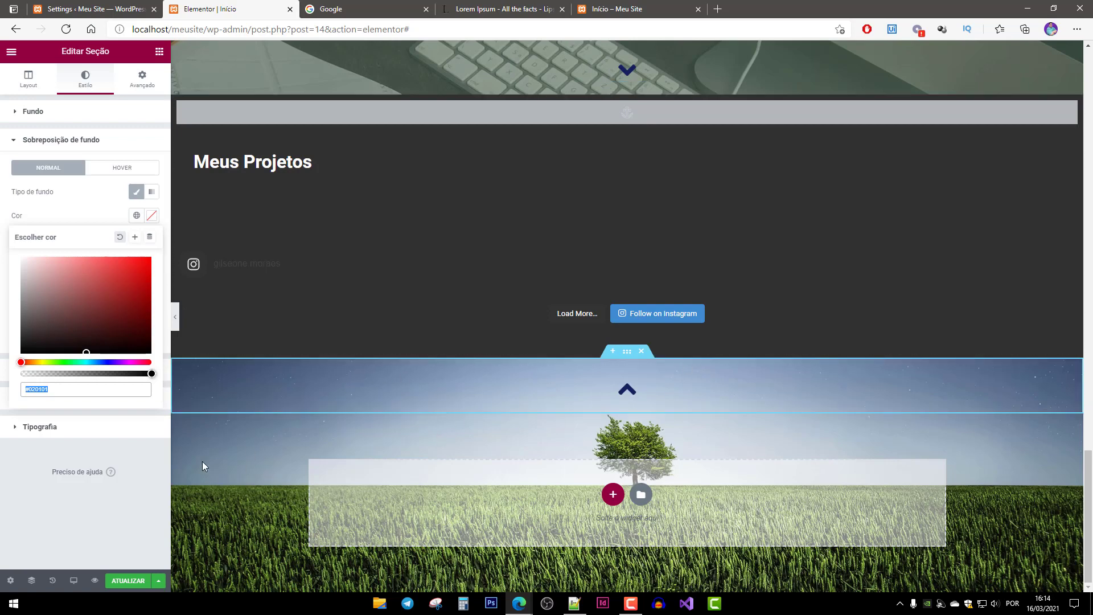
left_click_drag(77, 311, 20, 330)
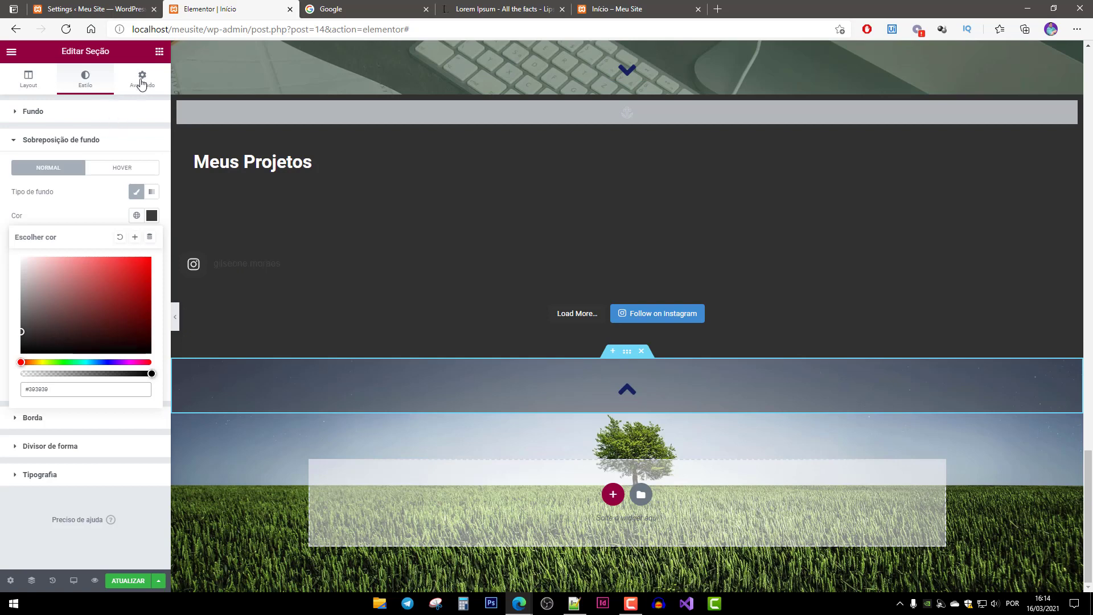
left_click(159, 53)
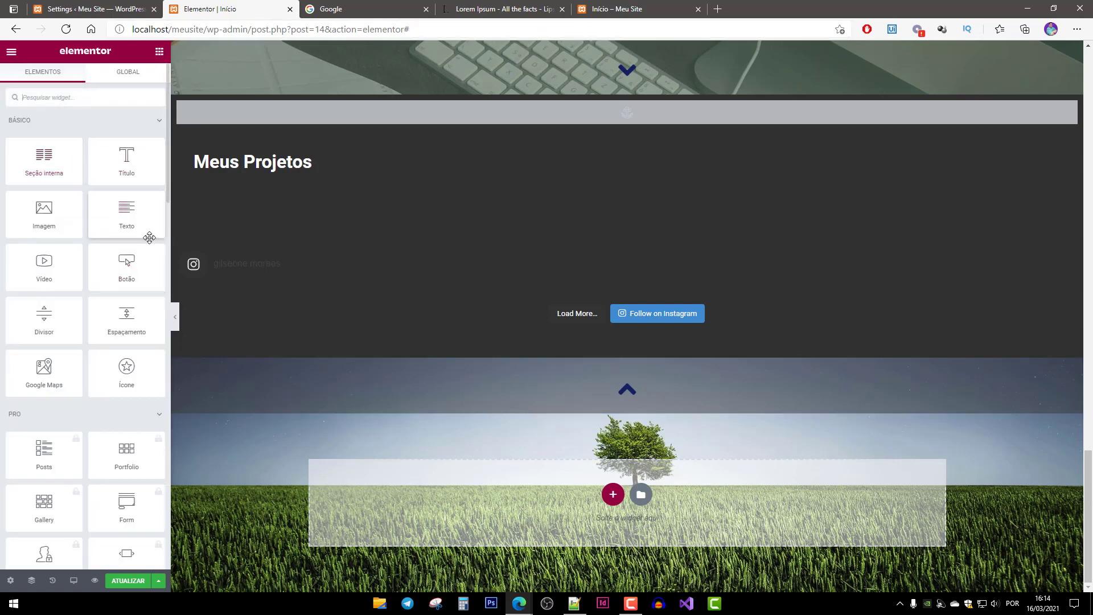
Add a centred Título heading below the up arrow reading 'Minhas Redes Sociais'.
left_click_drag(134, 221, 128, 140)
left_click_drag(156, 180, 726, 415)
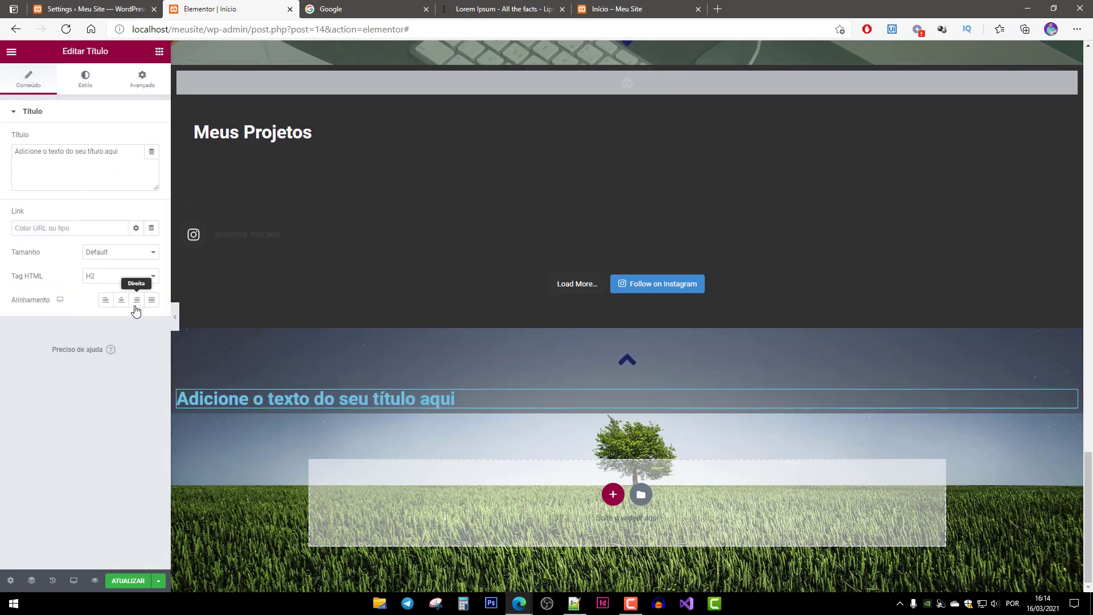
left_click(122, 300)
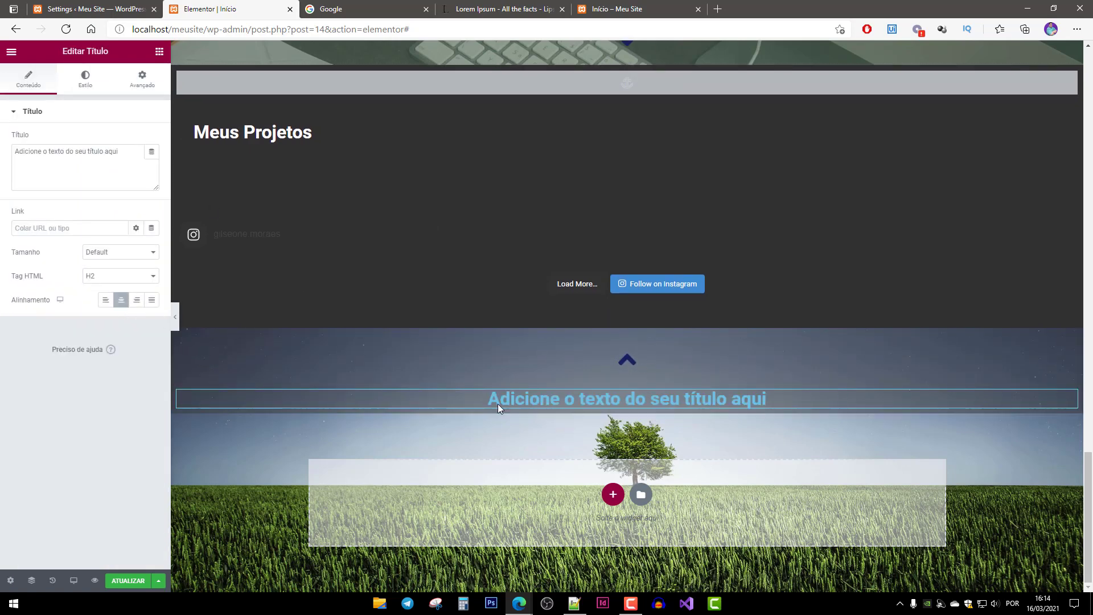
triple_click(136, 164)
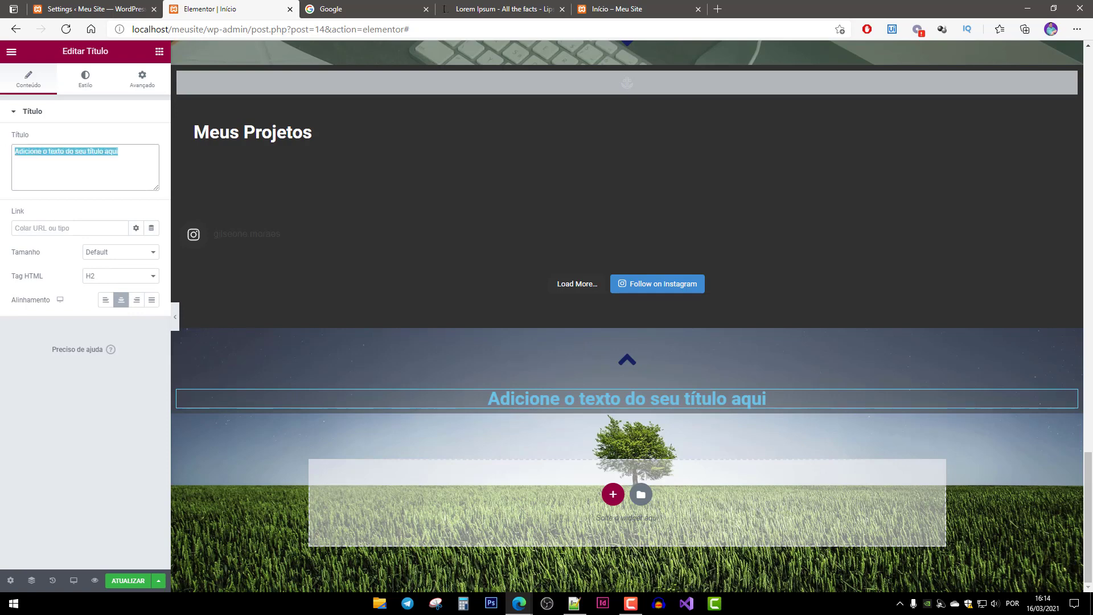
type("Minhas Rede")
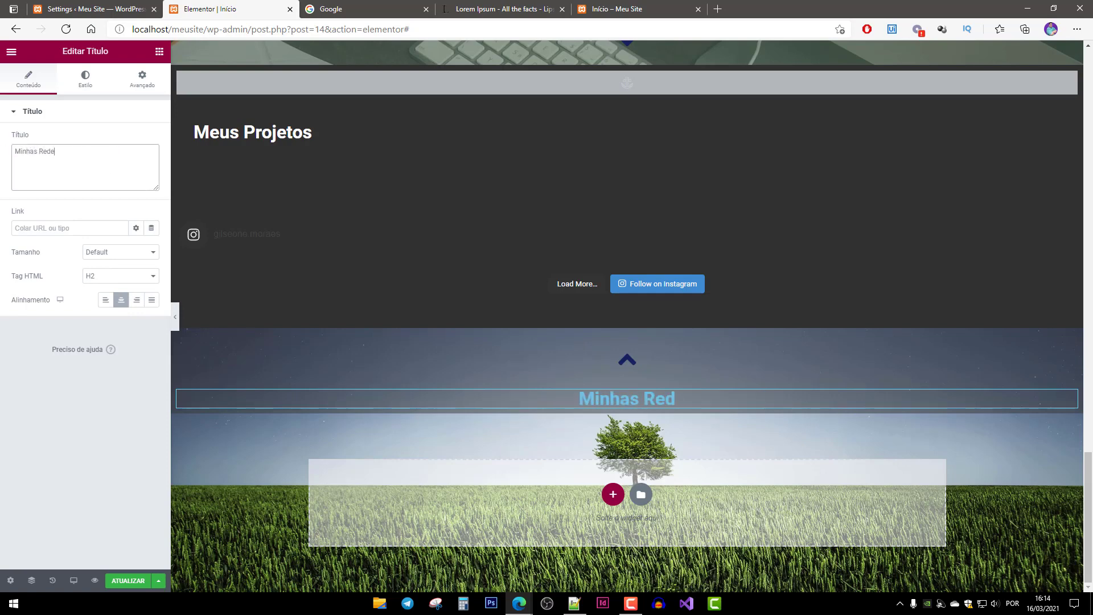
type("s Soci")
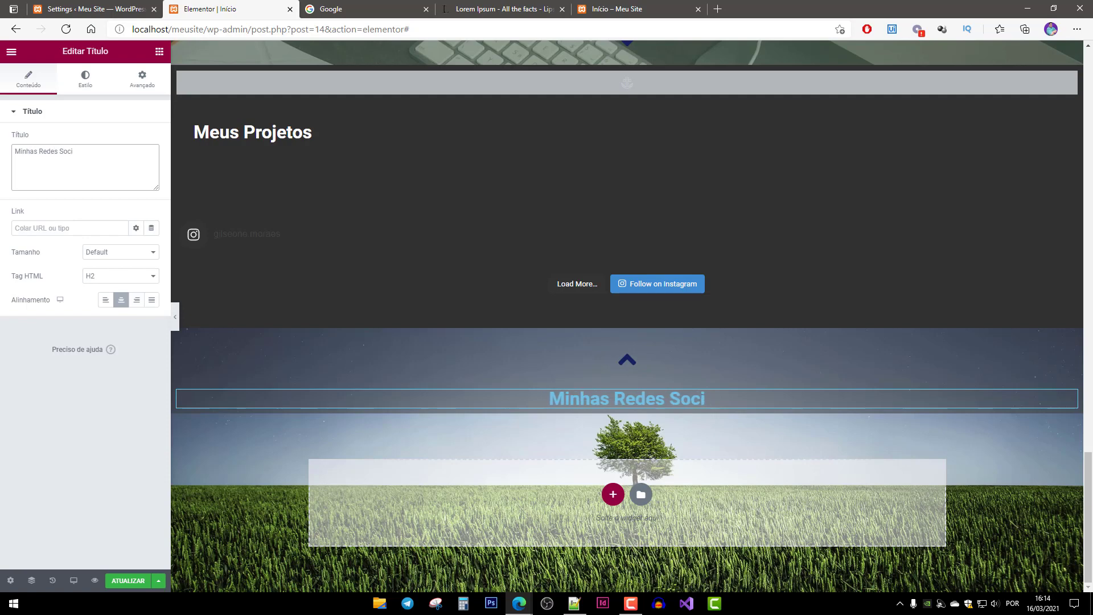
type("ais")
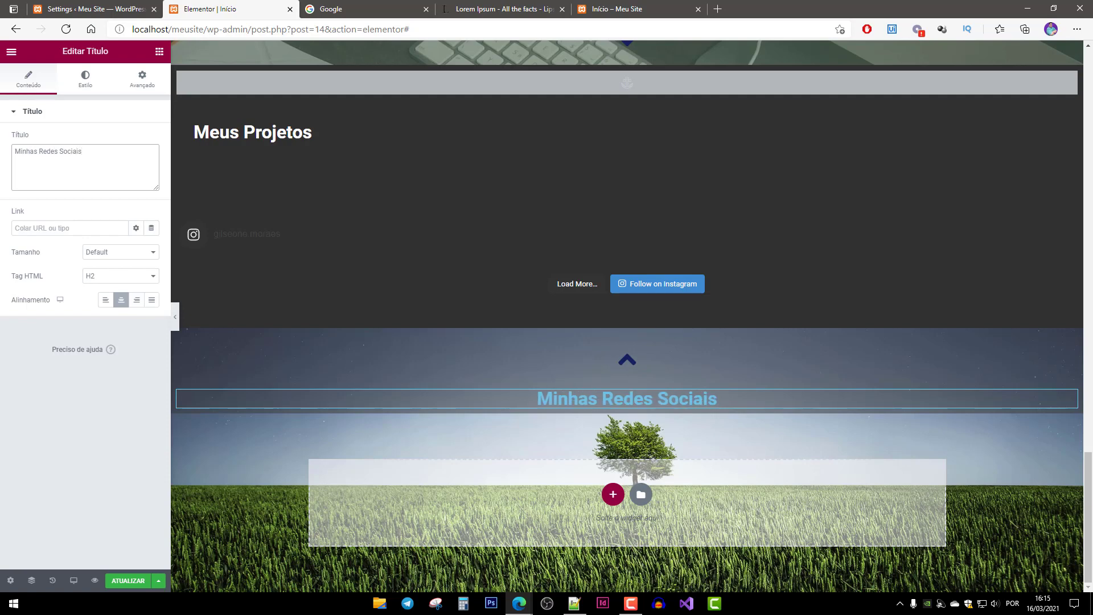
left_click(94, 82)
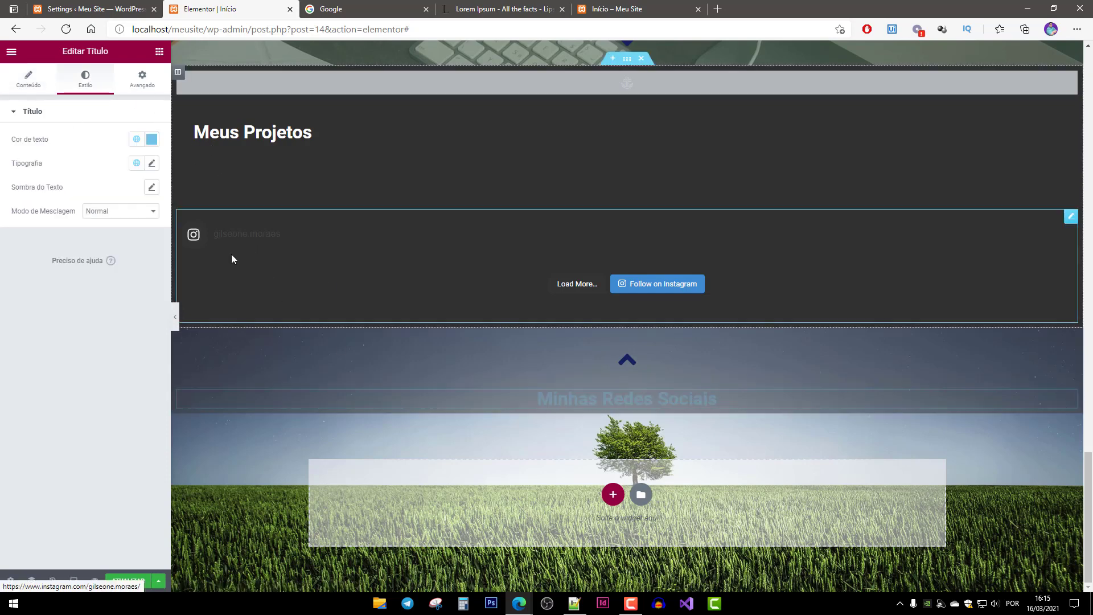
Set the heading's text colour to #FFFFFF.
left_click(151, 139)
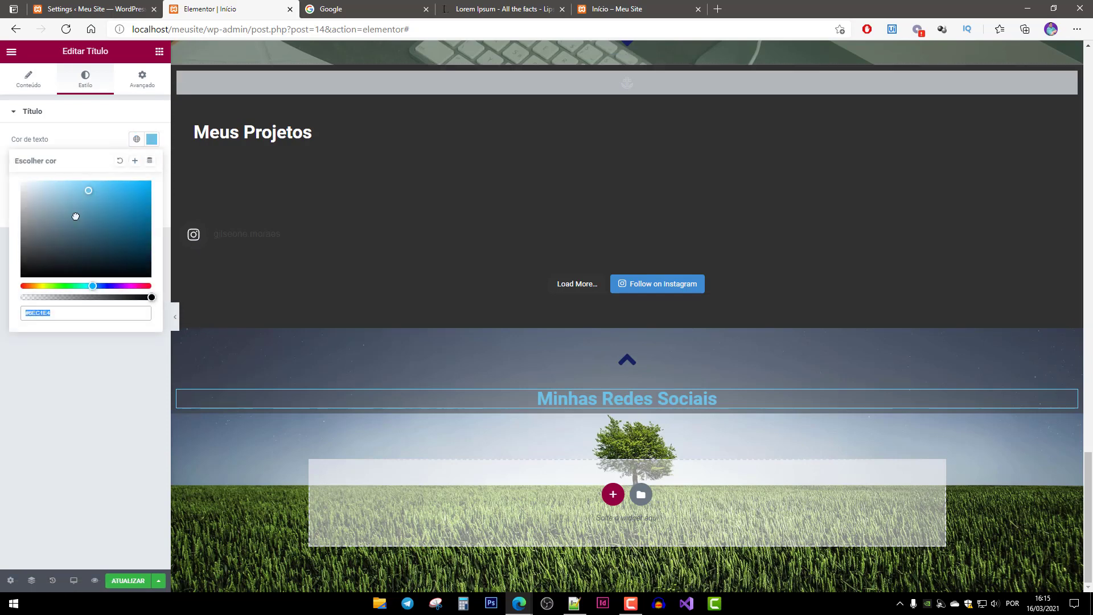
type("#FFFFFF")
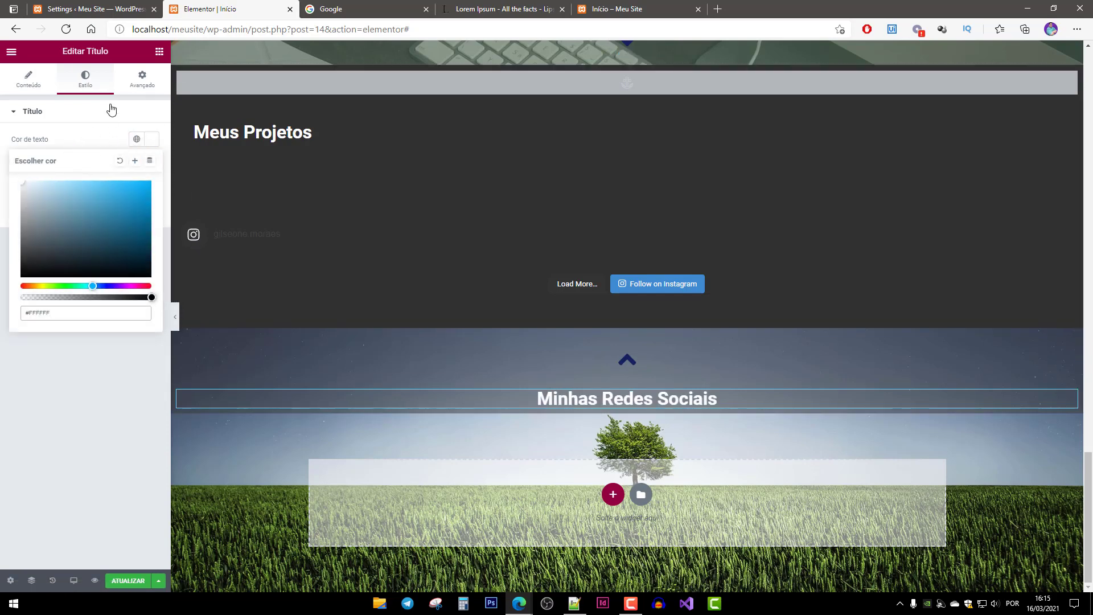
left_click(93, 142)
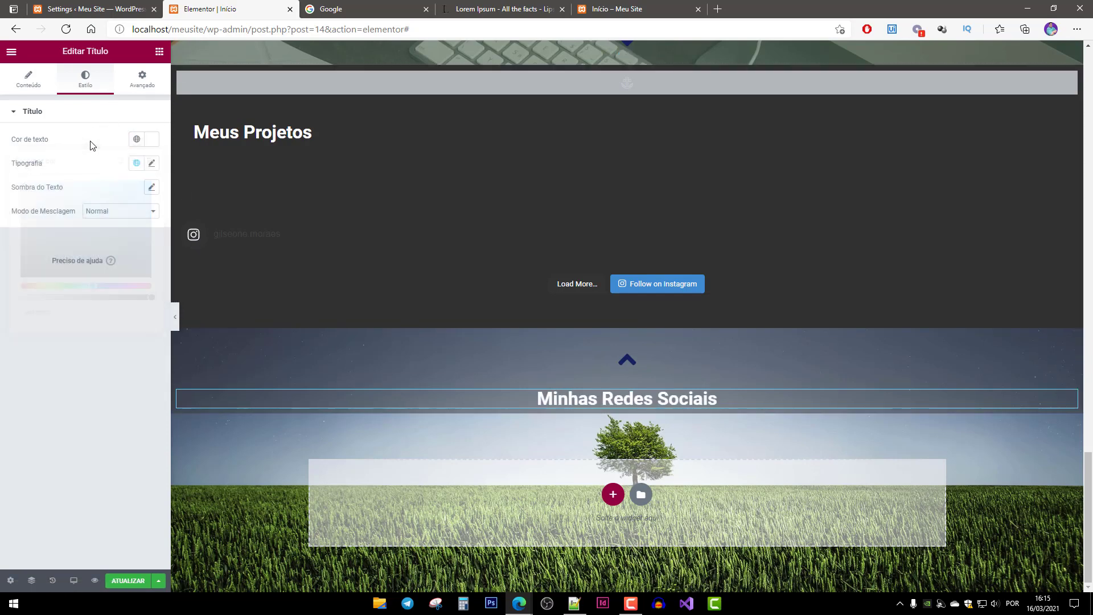
Set the heading typography to size 22 with letter spacing 1.
left_click(151, 163)
left_click(26, 253)
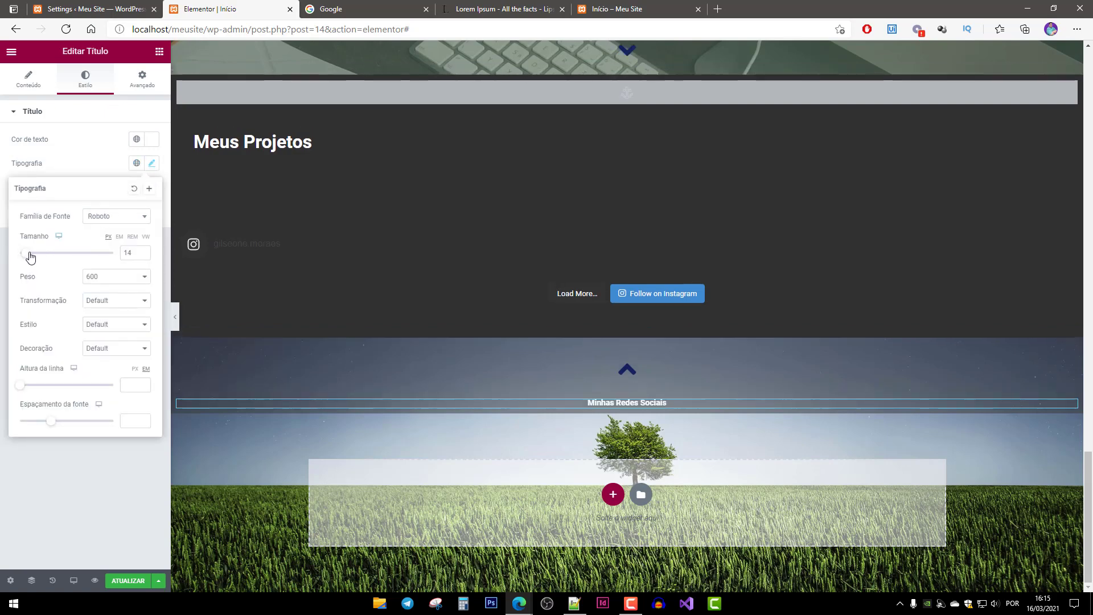
left_click_drag(30, 256, 33, 259)
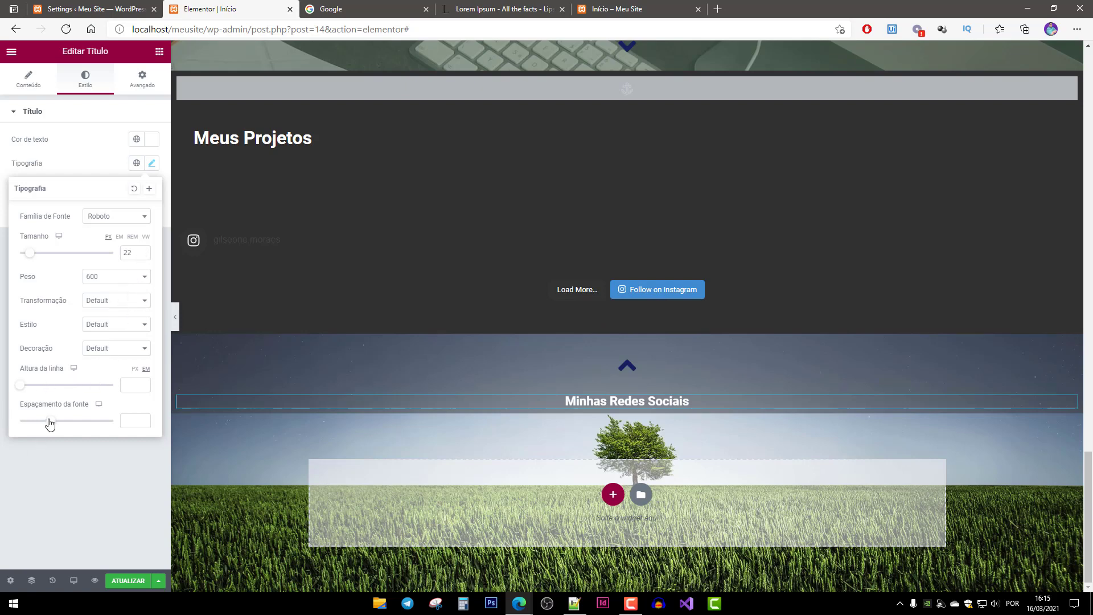
left_click_drag(50, 421, 57, 428)
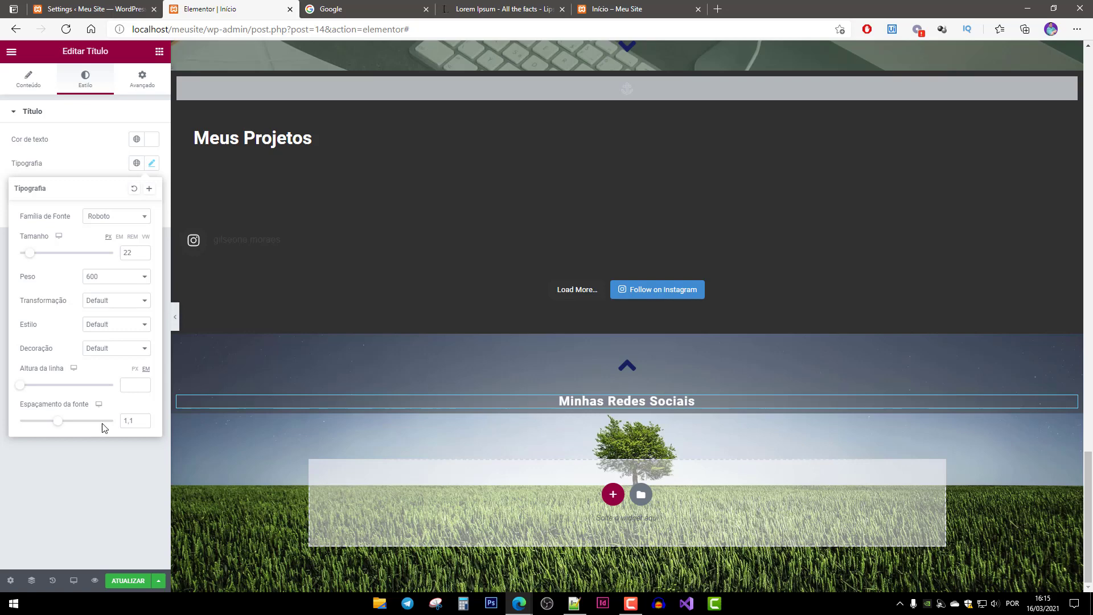
key("Tab")
type("13")
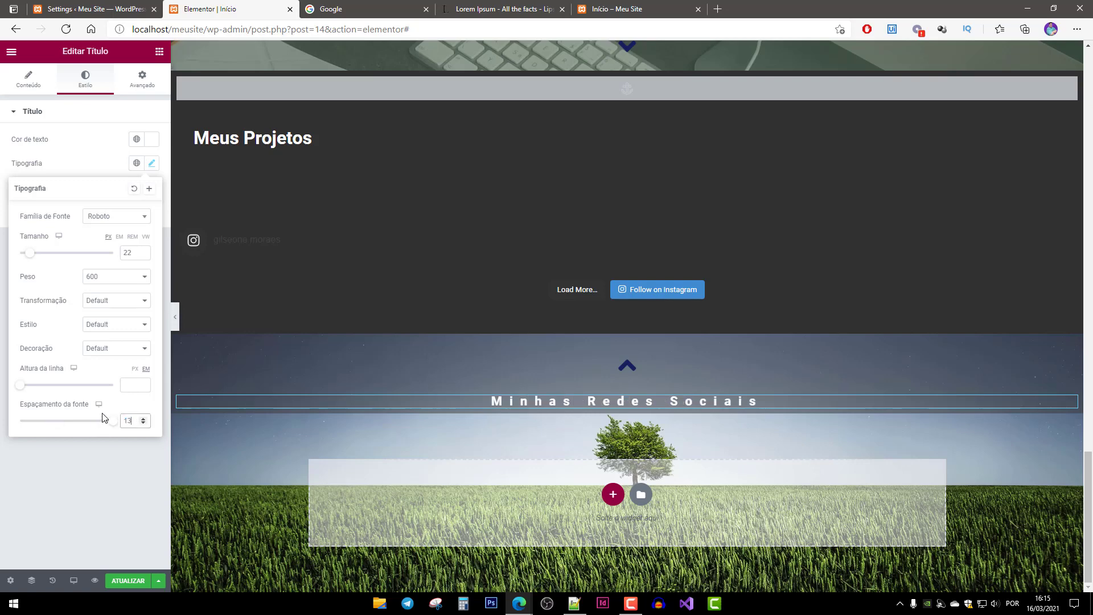
key("BackSpace")
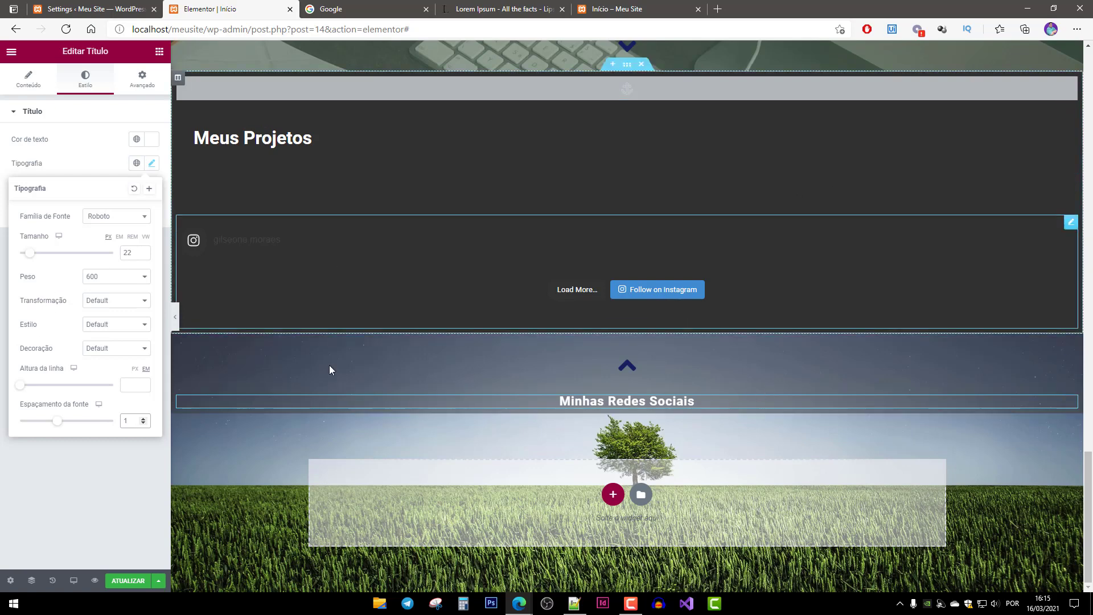
right_click(690, 422)
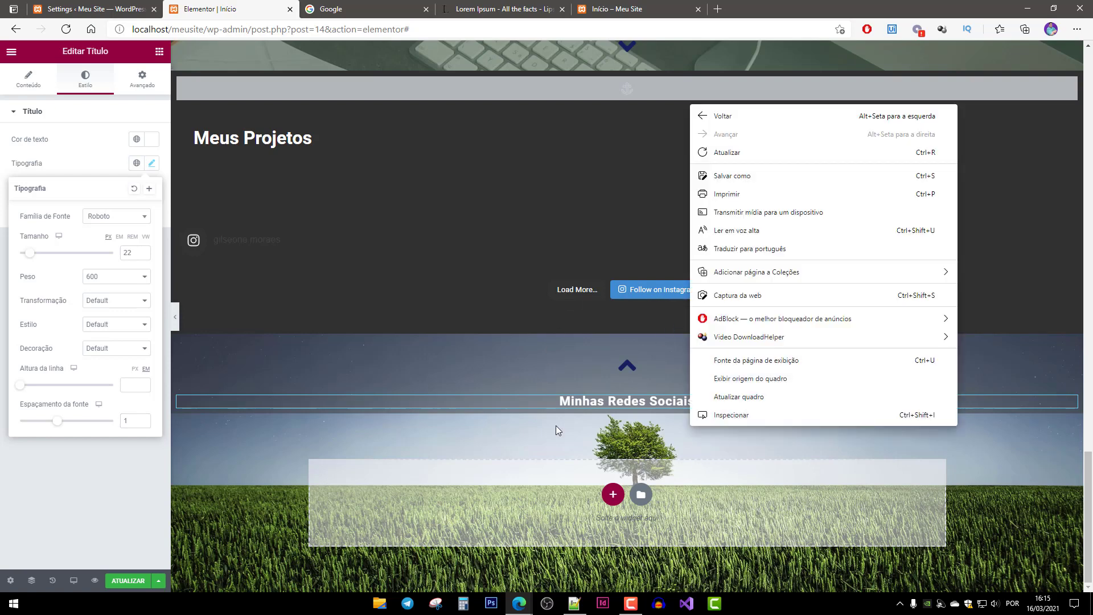
left_click(569, 407)
left_click(571, 405)
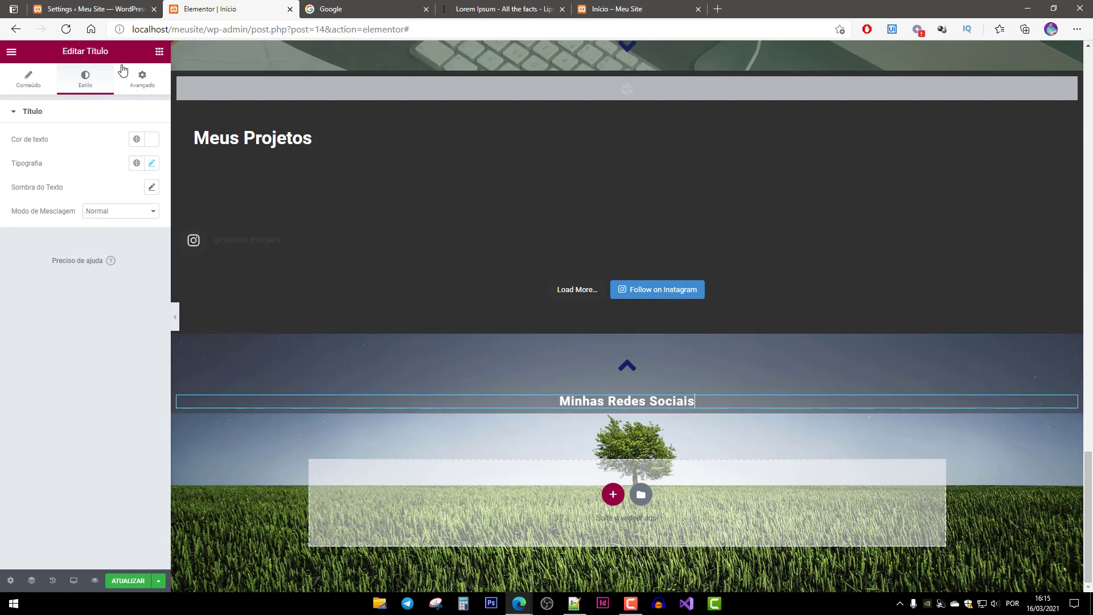
left_click(159, 51)
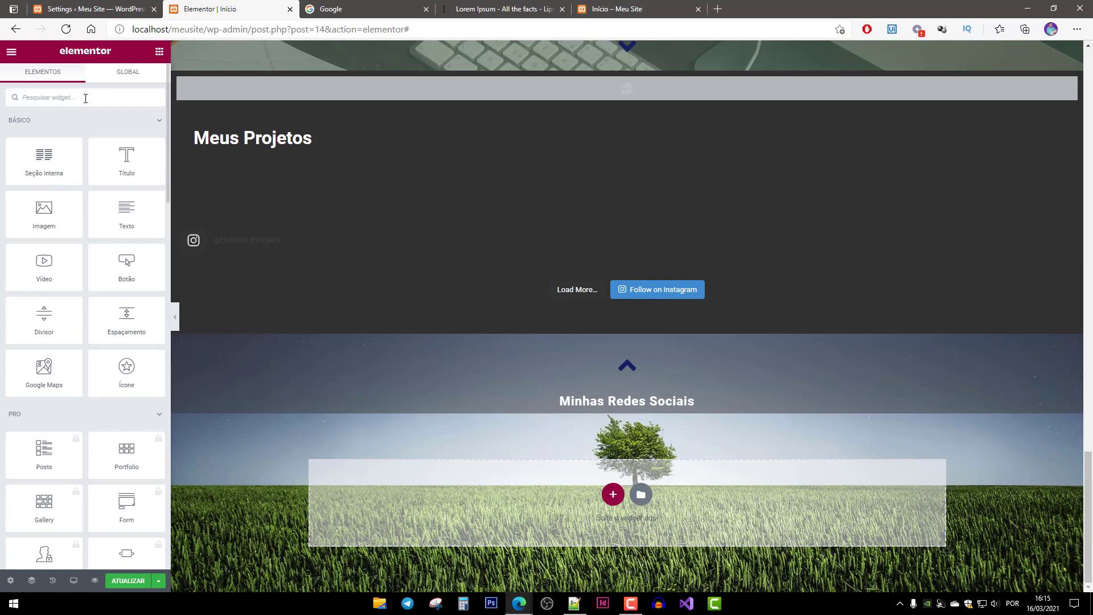
Insert an Ícones sociais widget beneath the 'Minhas Redes Sociais' heading.
left_click(85, 98)
type("ocia")
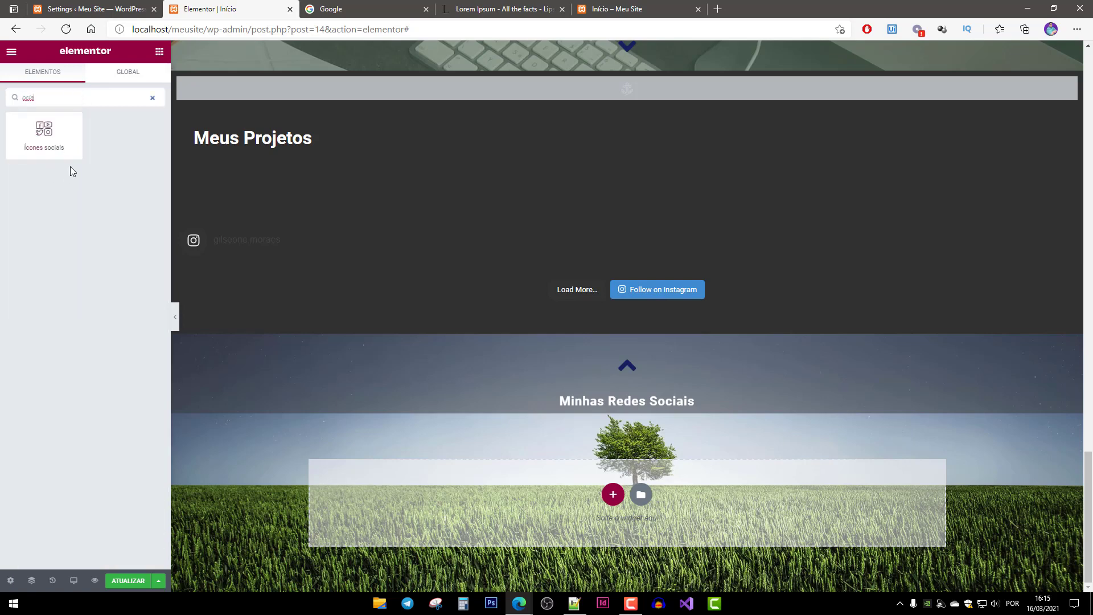
left_click_drag(57, 139, 610, 415)
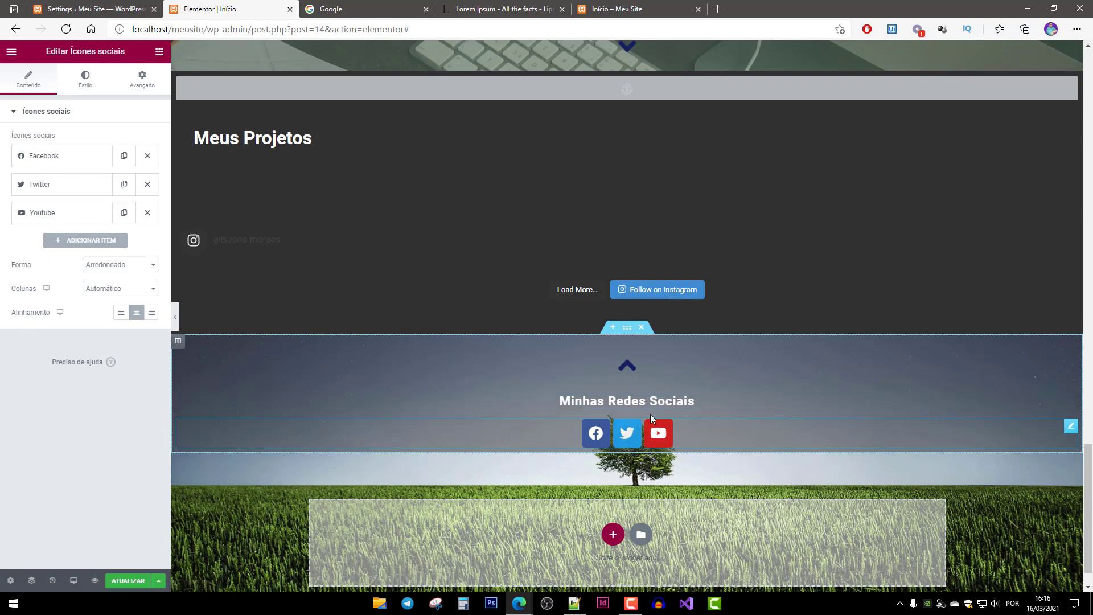
Give the heading a bottom margin of 20.
left_click(715, 402)
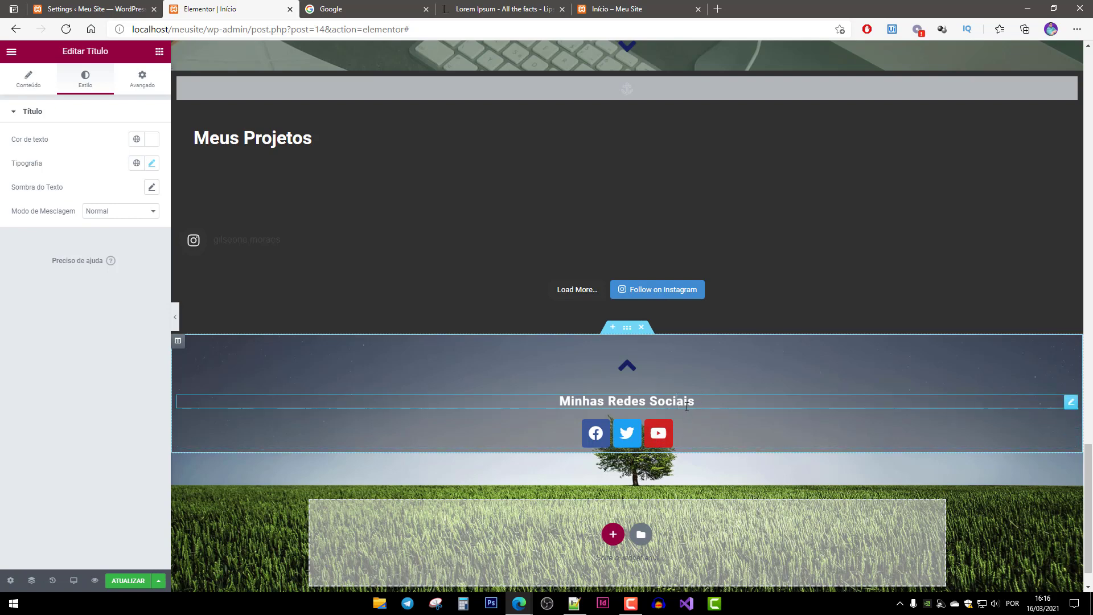
left_click(143, 81)
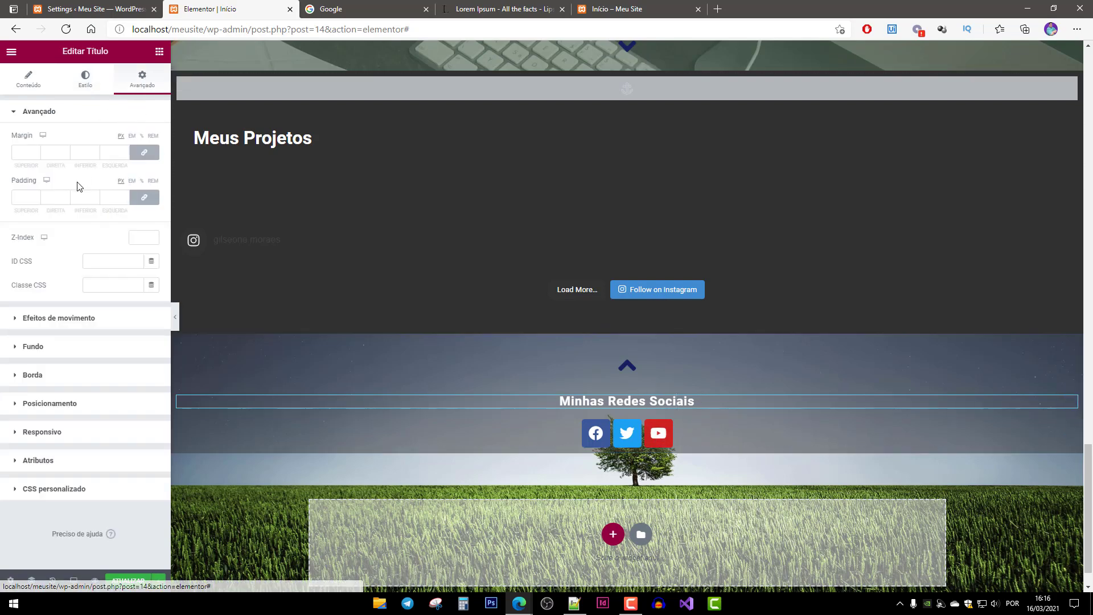
double_click(87, 152)
type("20")
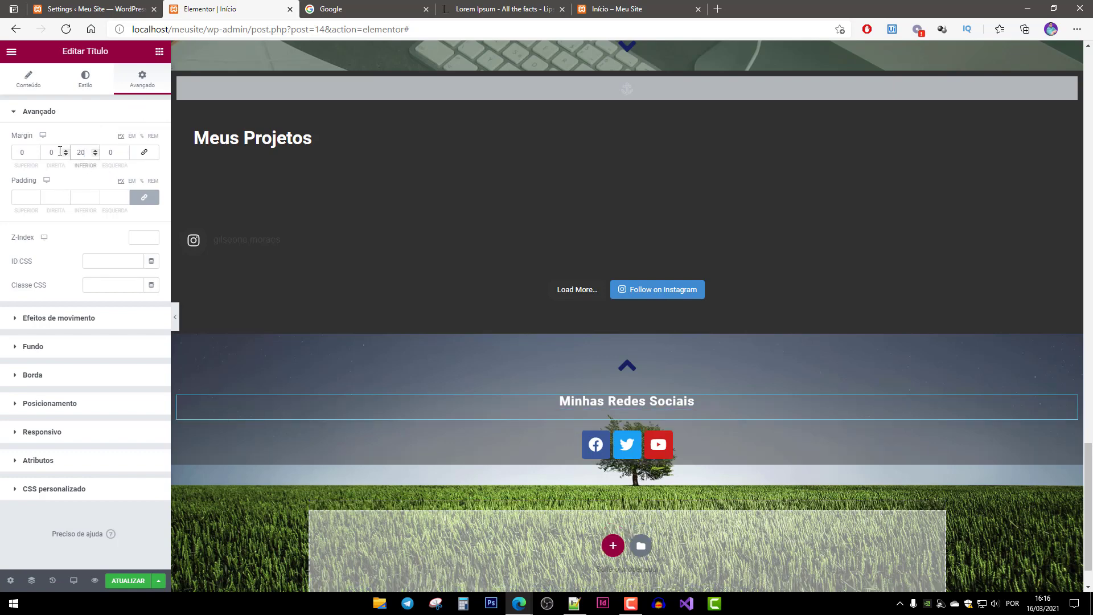
left_click(750, 450)
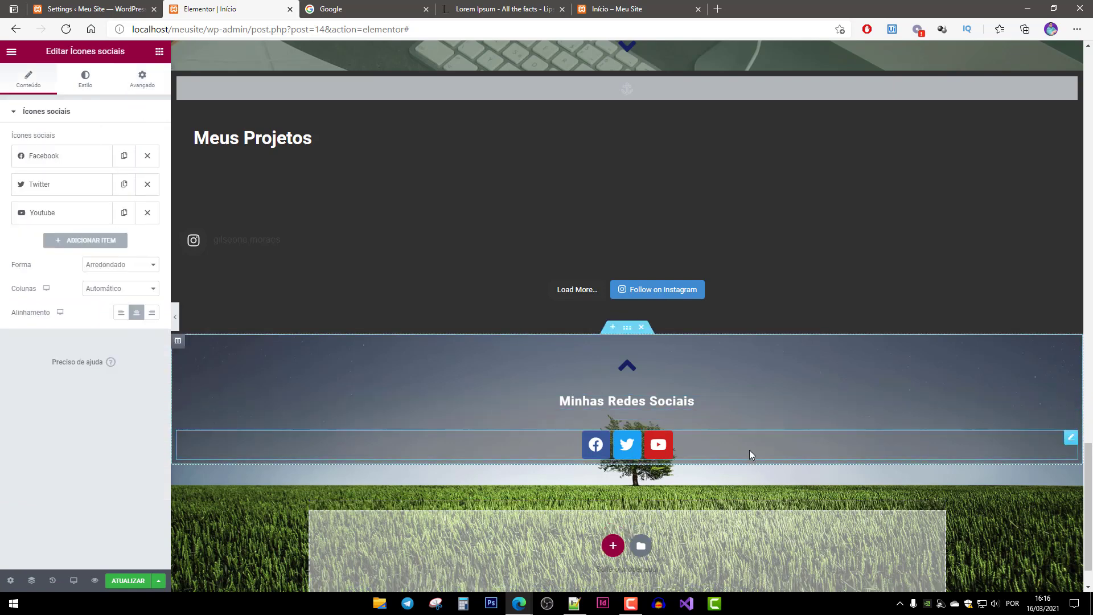
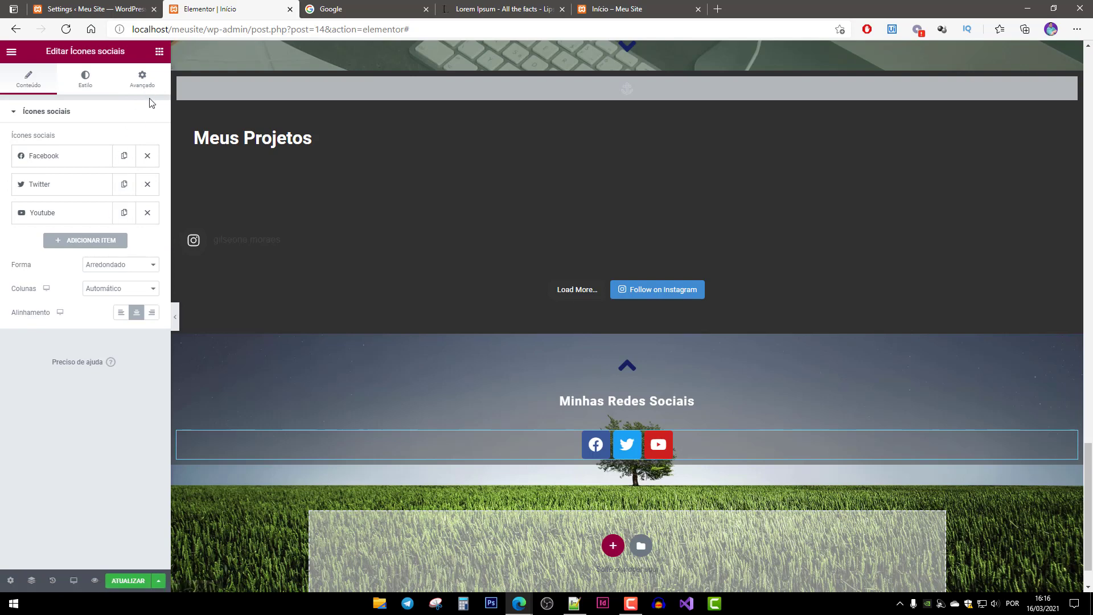
Adjust the social icons' bottom margin in the Avançado layout settings.
left_click(143, 83)
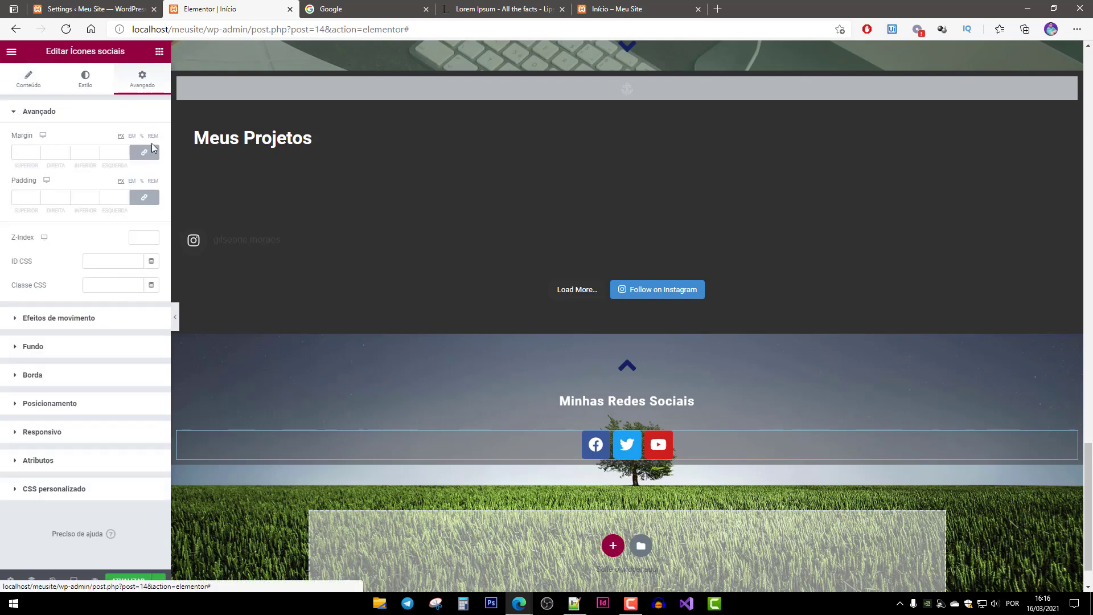
left_click(86, 152)
type("100")
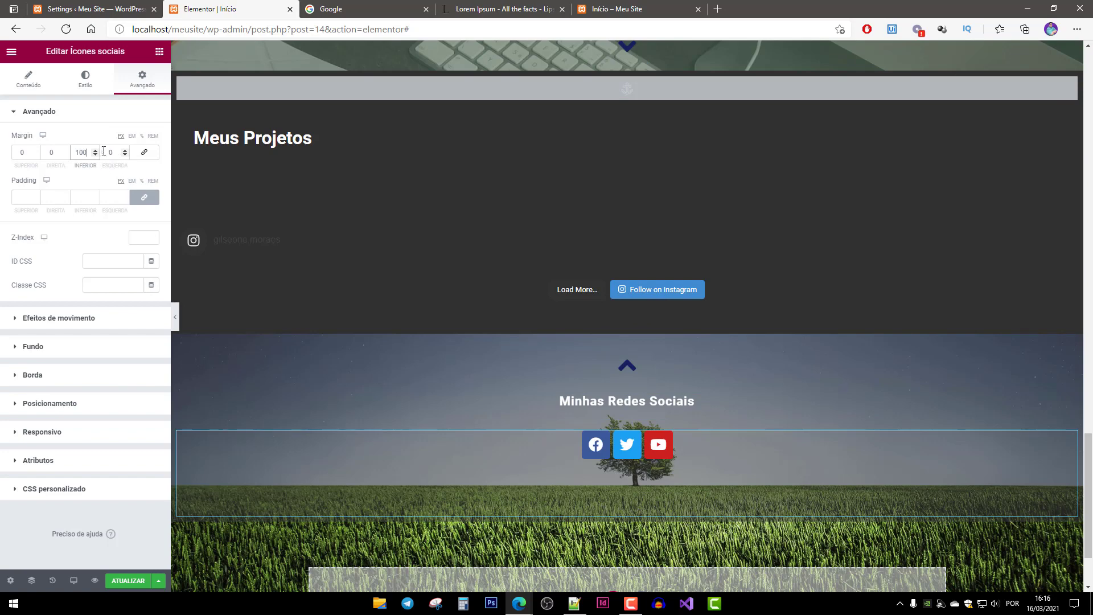
type("0")
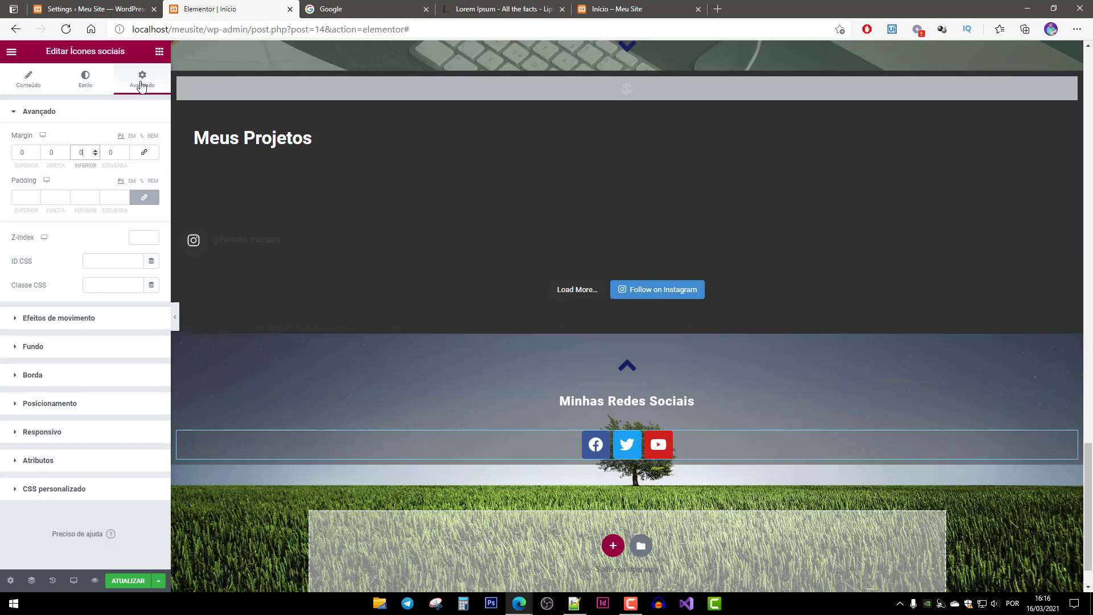
Duplicate the 'Minhas Redes Sociais' heading below the icons as a copyright line with the owner's name and 2021.
right_click(682, 403)
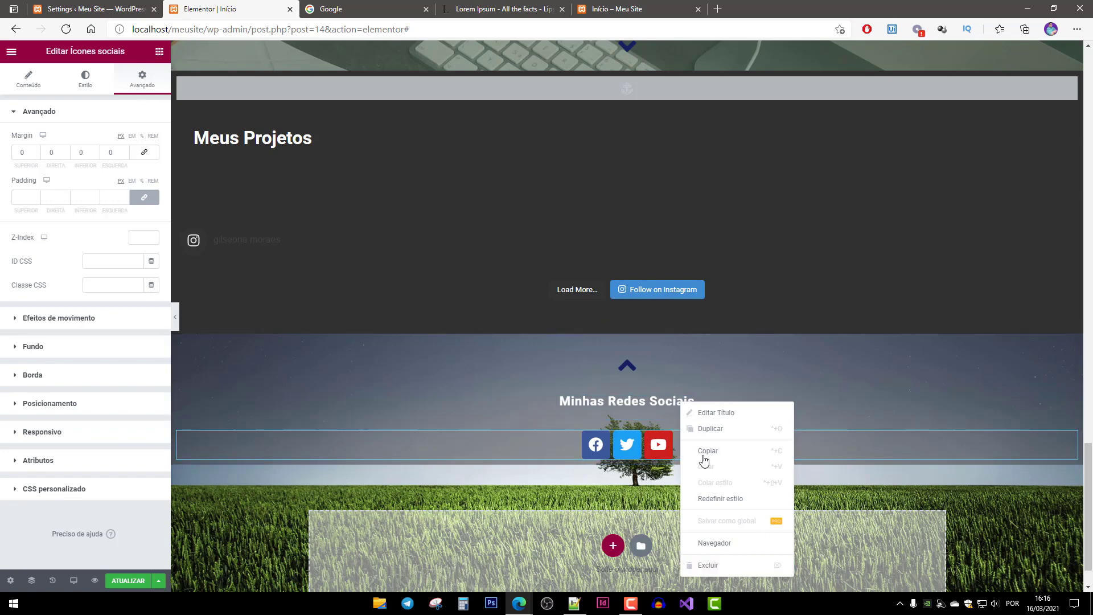
left_click(740, 429)
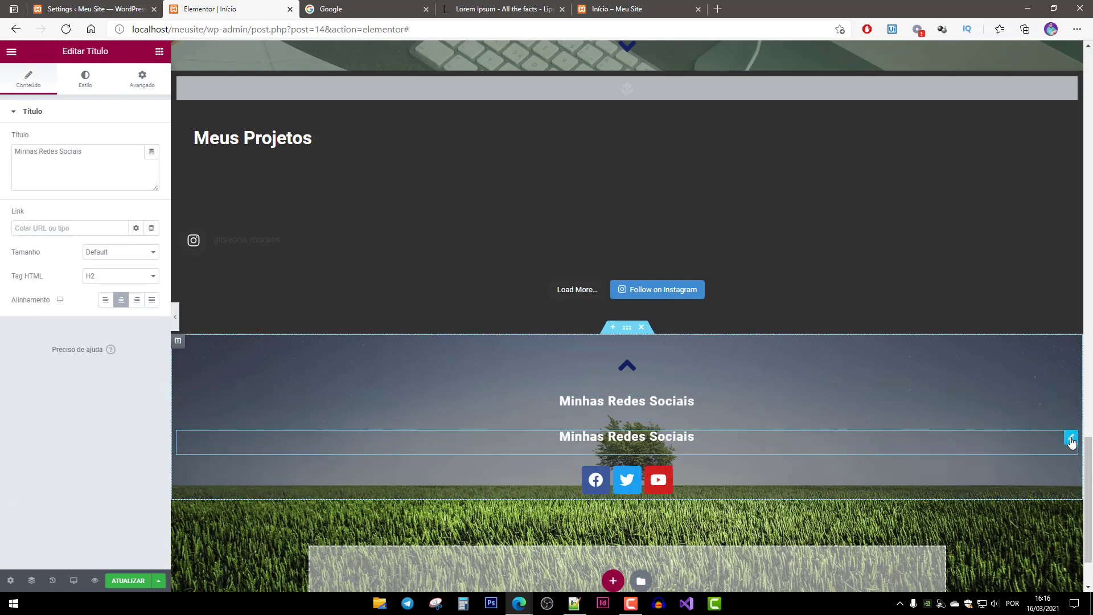
left_click_drag(1072, 442, 493, 468)
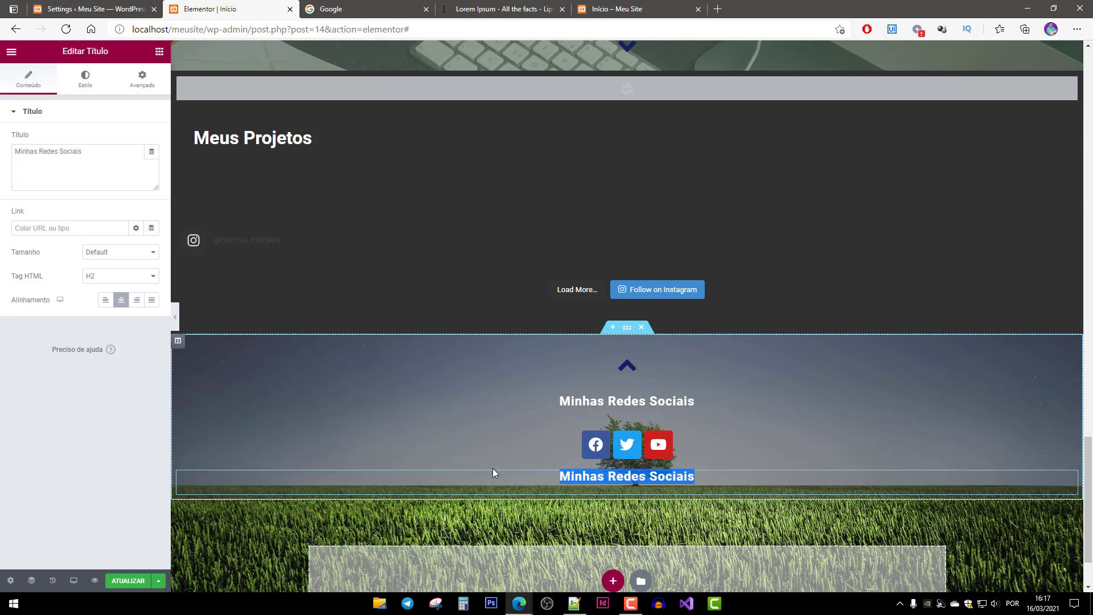
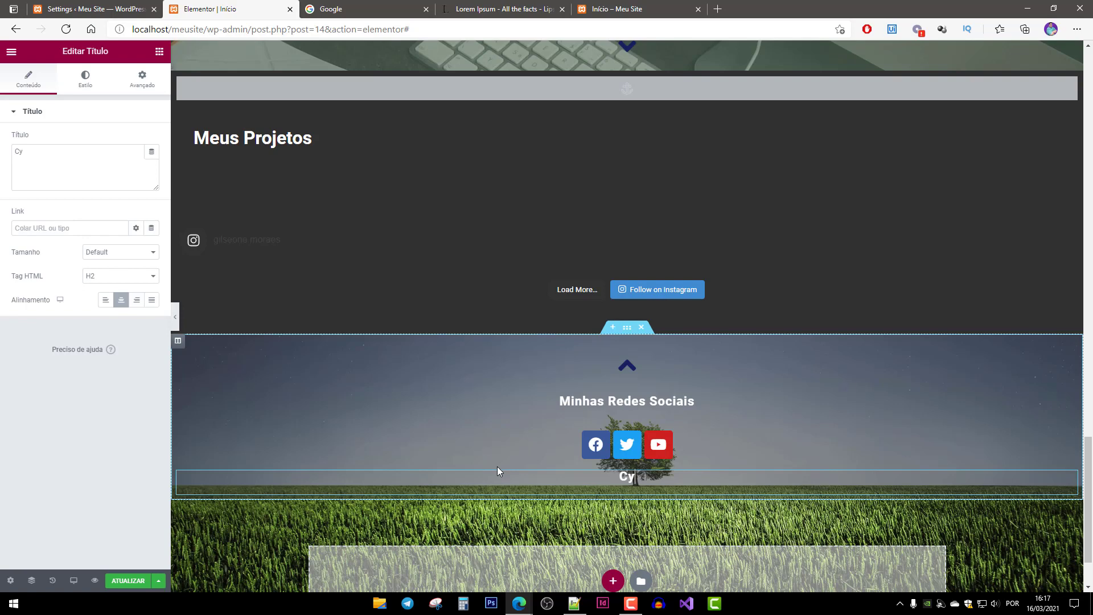
key("BackSpace")
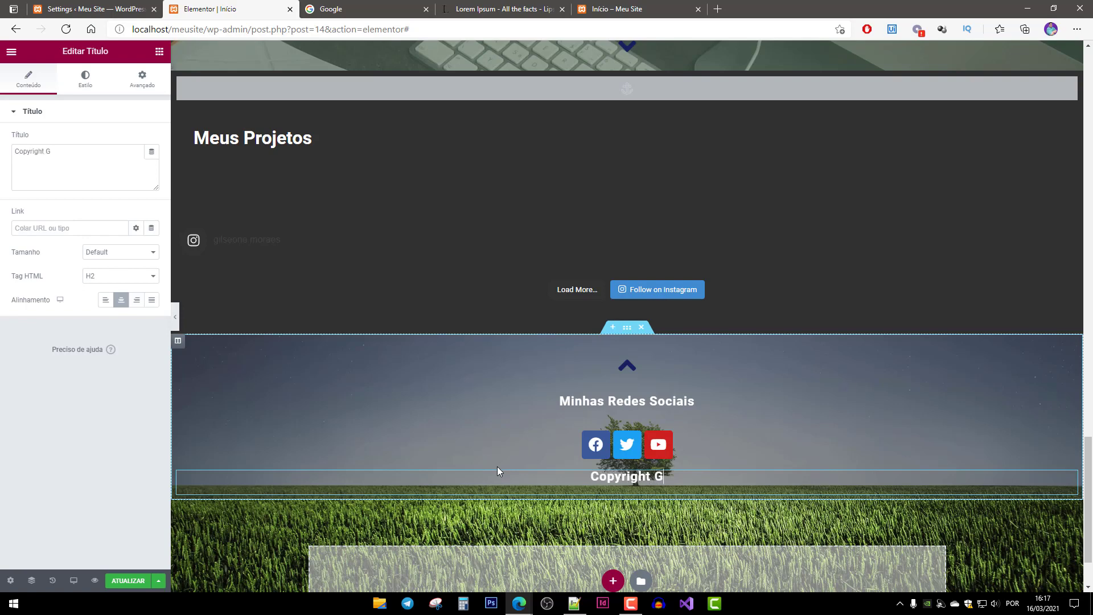
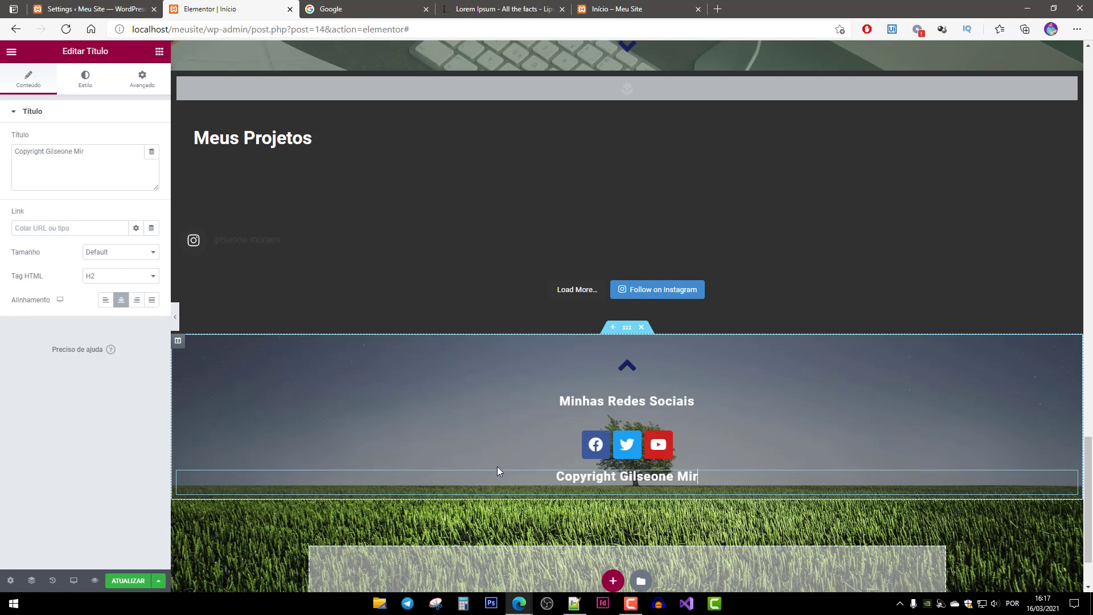
key("BackSpace")
key("BackSpace")
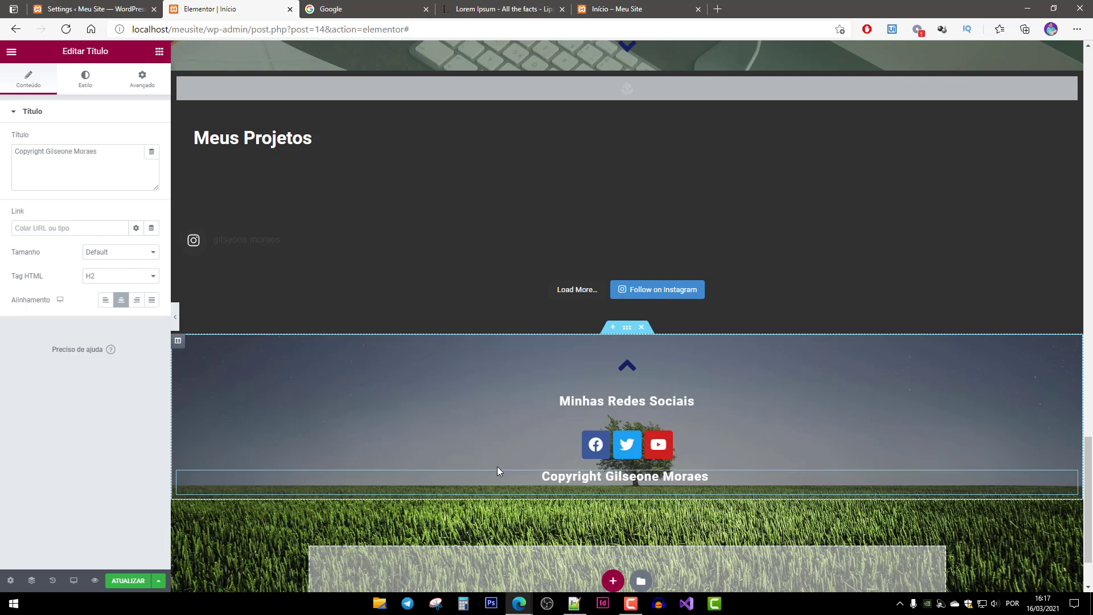
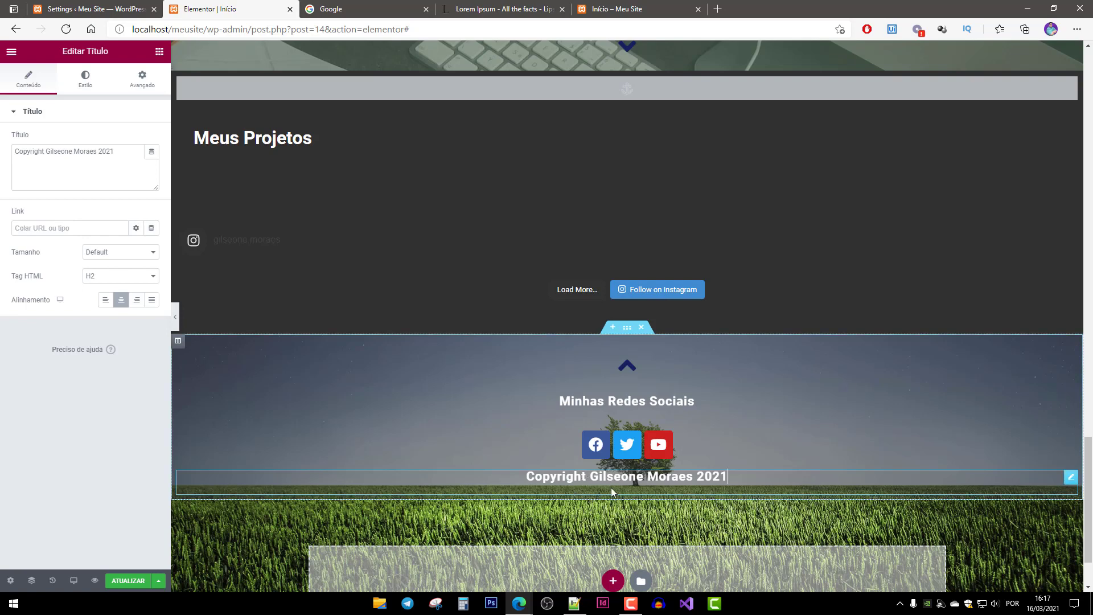
Set the copyright heading's typography font size to 16.
triple_click(578, 476)
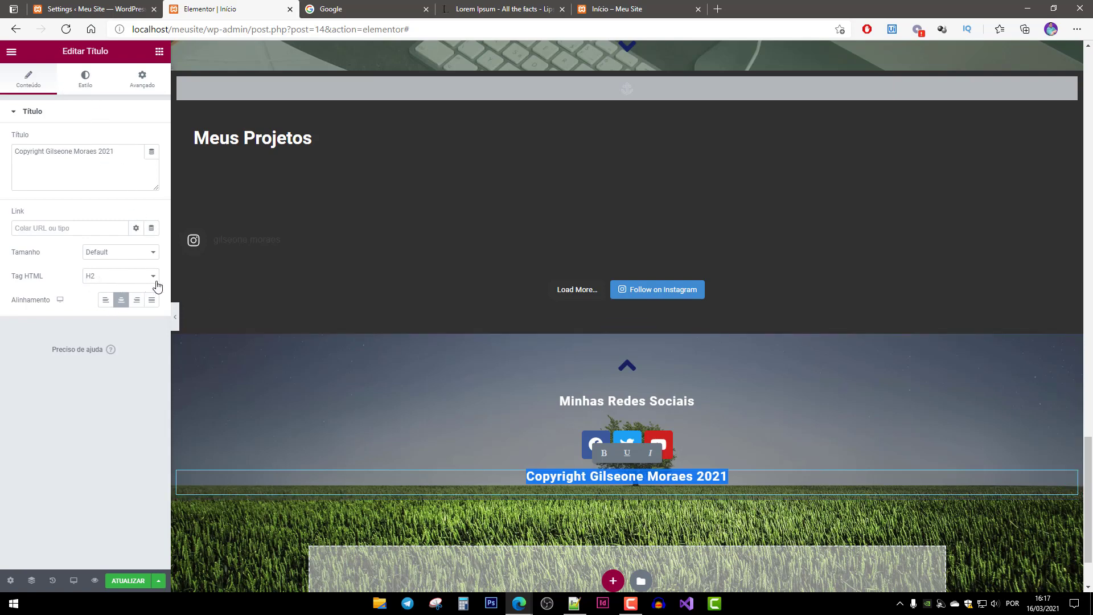
left_click(622, 478)
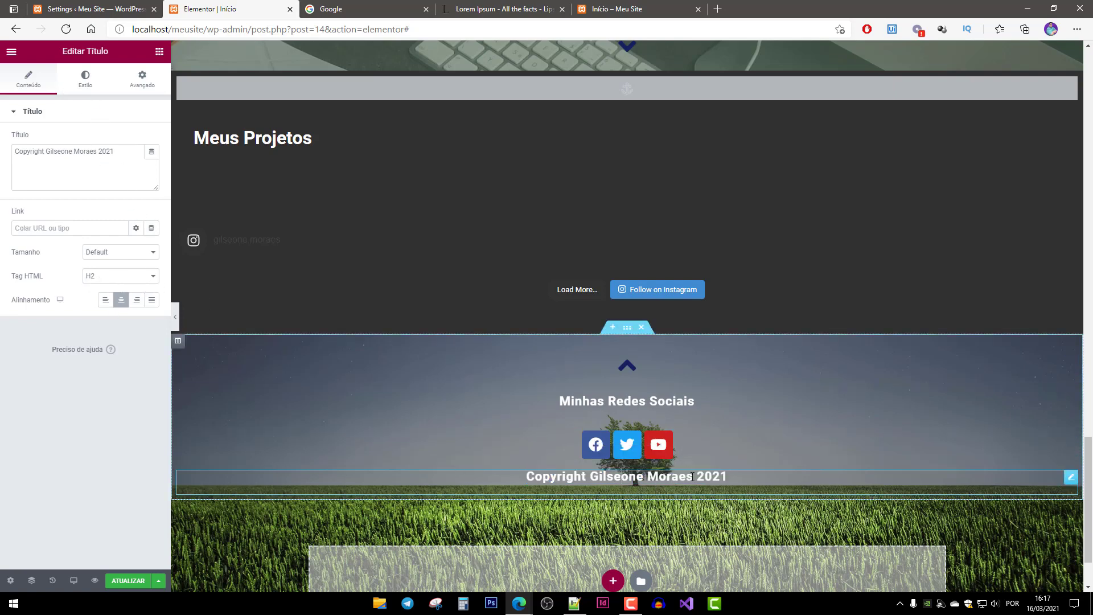
triple_click(736, 475)
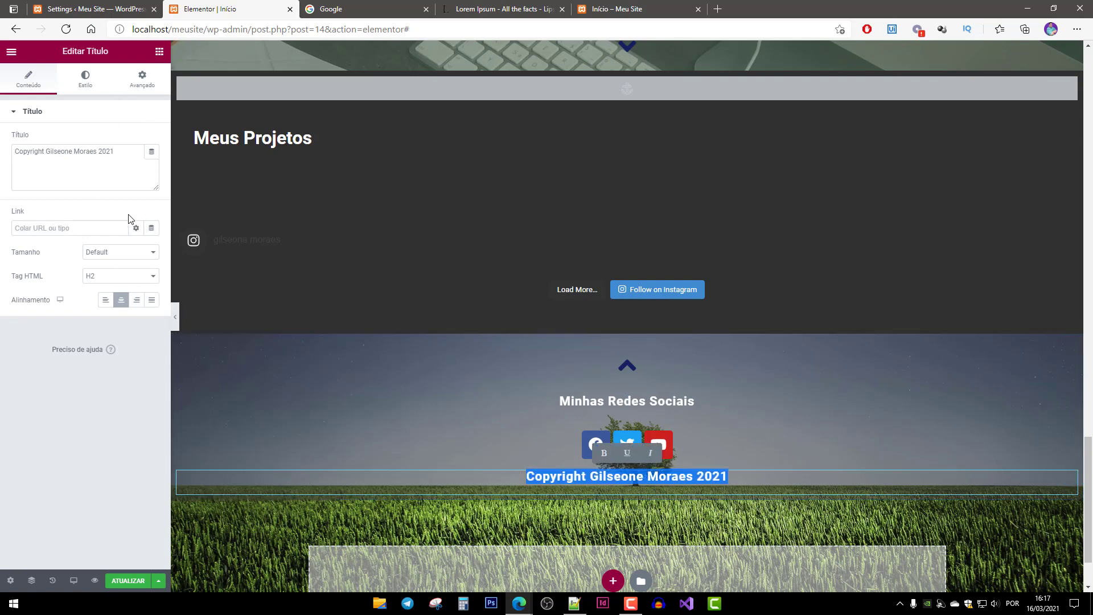
left_click(85, 78)
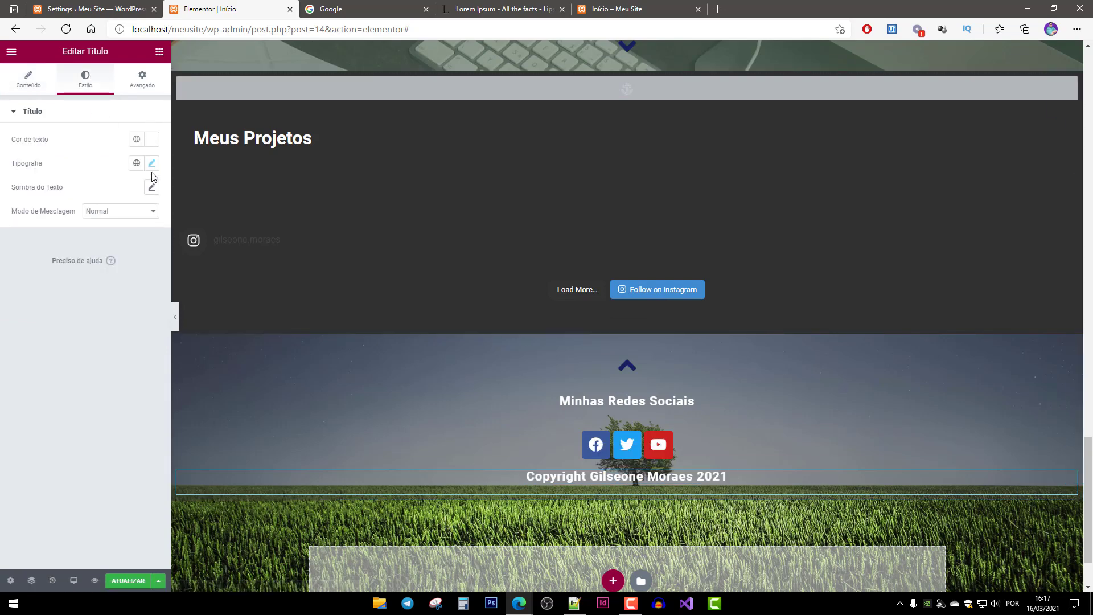
left_click(151, 165)
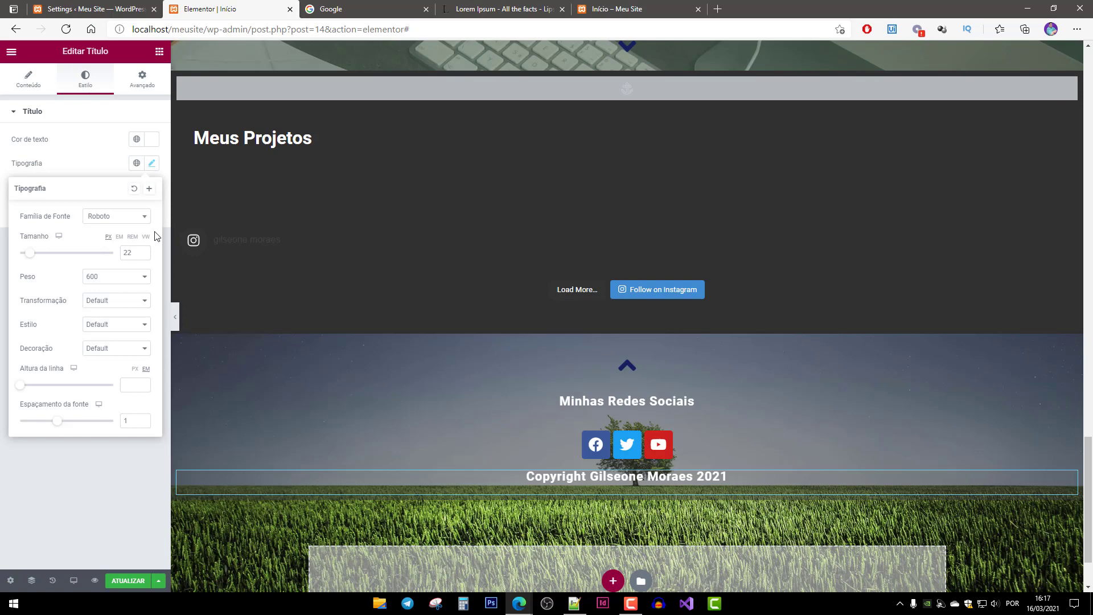
double_click(127, 251)
type("14")
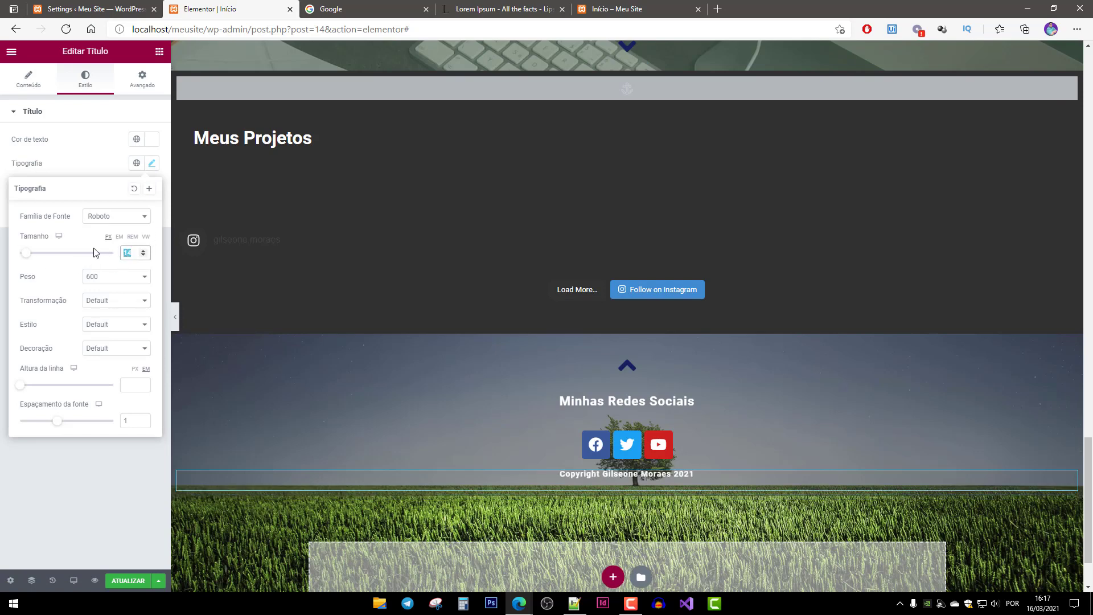
type("16")
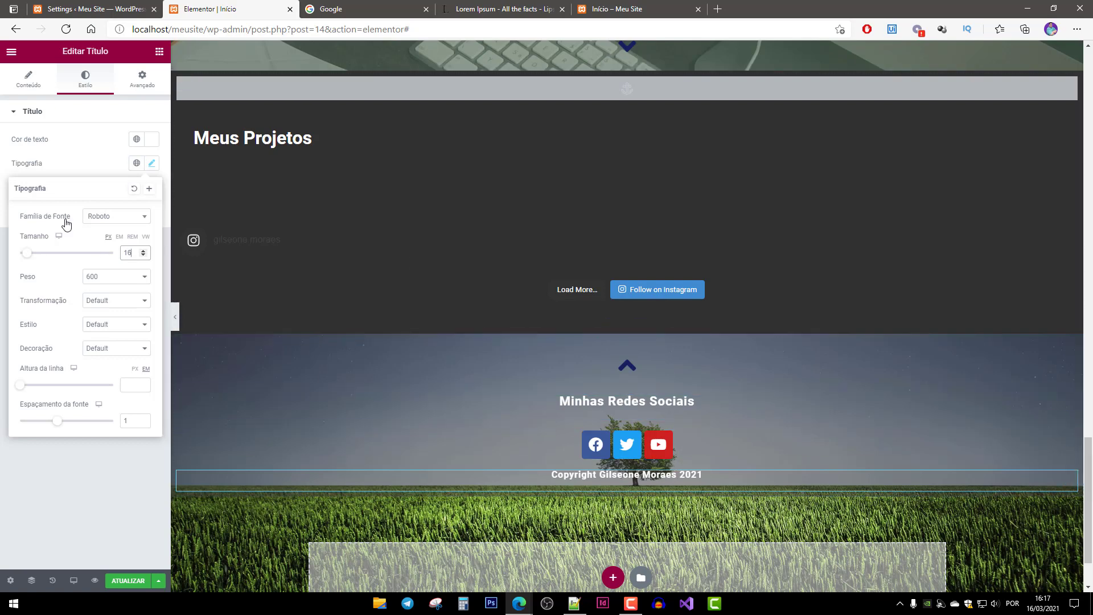
Give the copyright heading a top margin of 60 in the Avançado spacing settings.
left_click(142, 79)
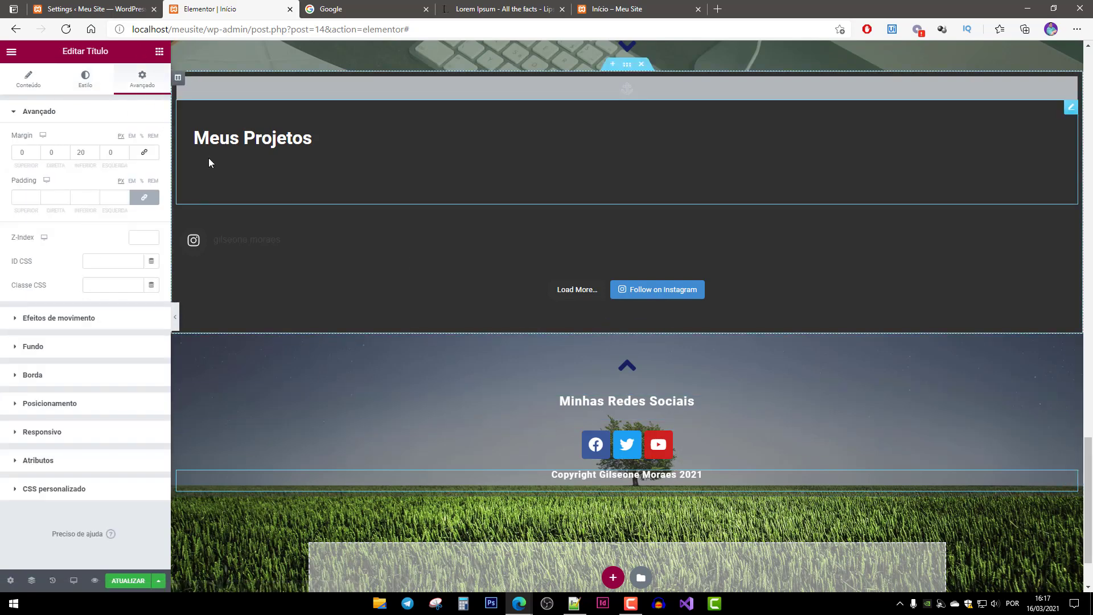
left_click(79, 152)
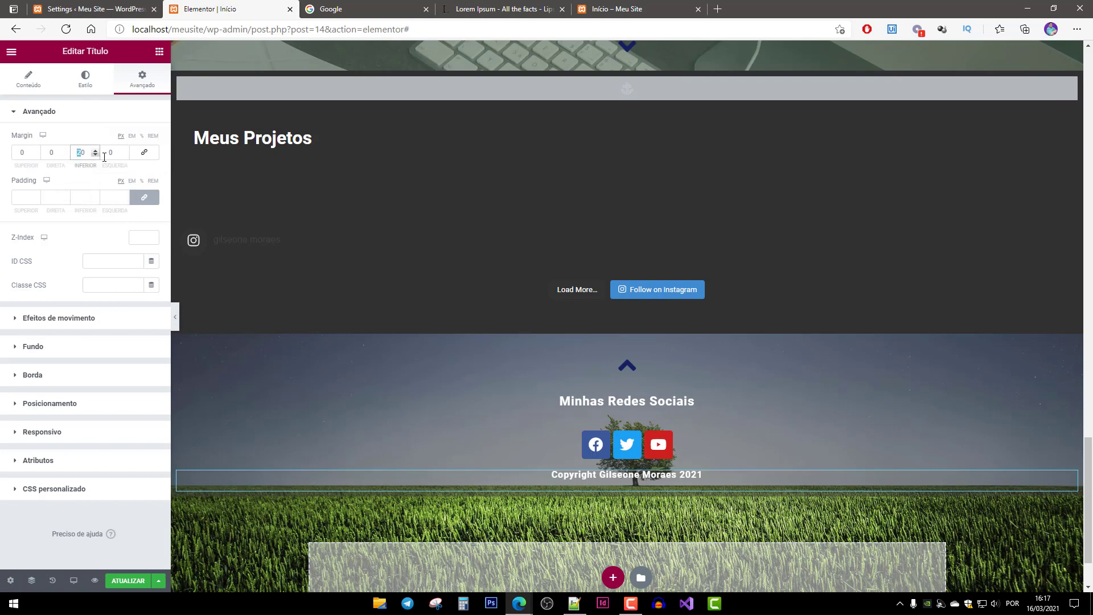
double_click(25, 153)
type("50")
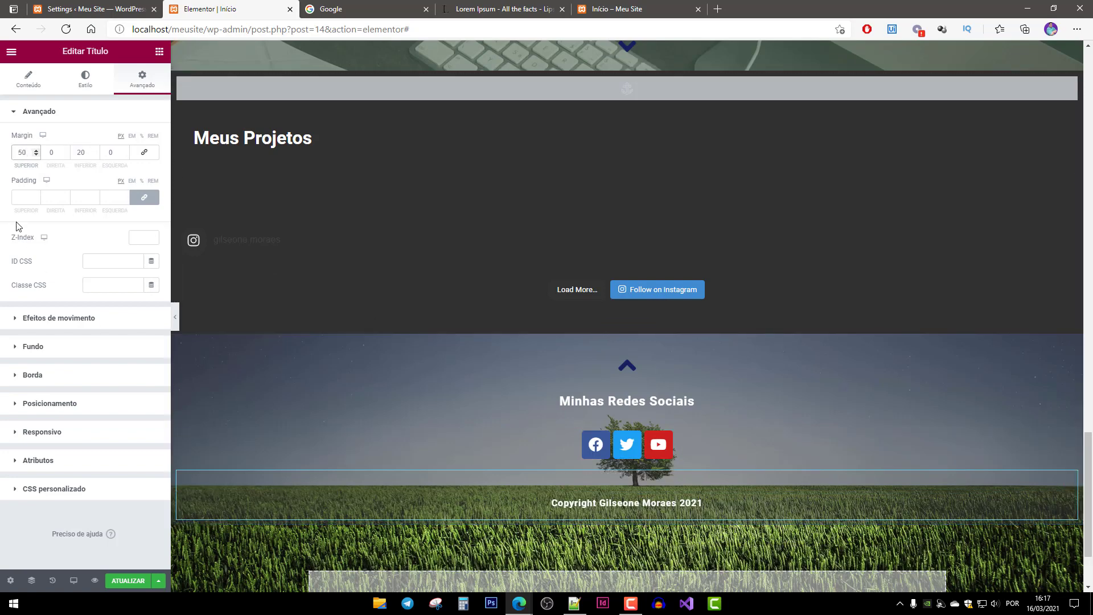
type("6")
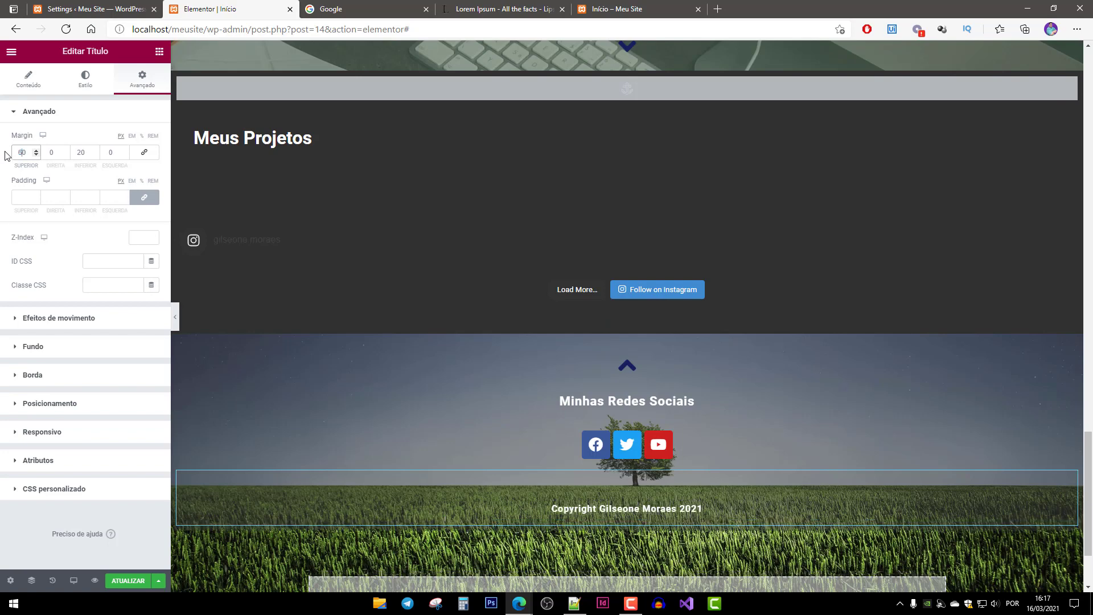
Publish the page and reload the live site to review the footer.
left_click(121, 581)
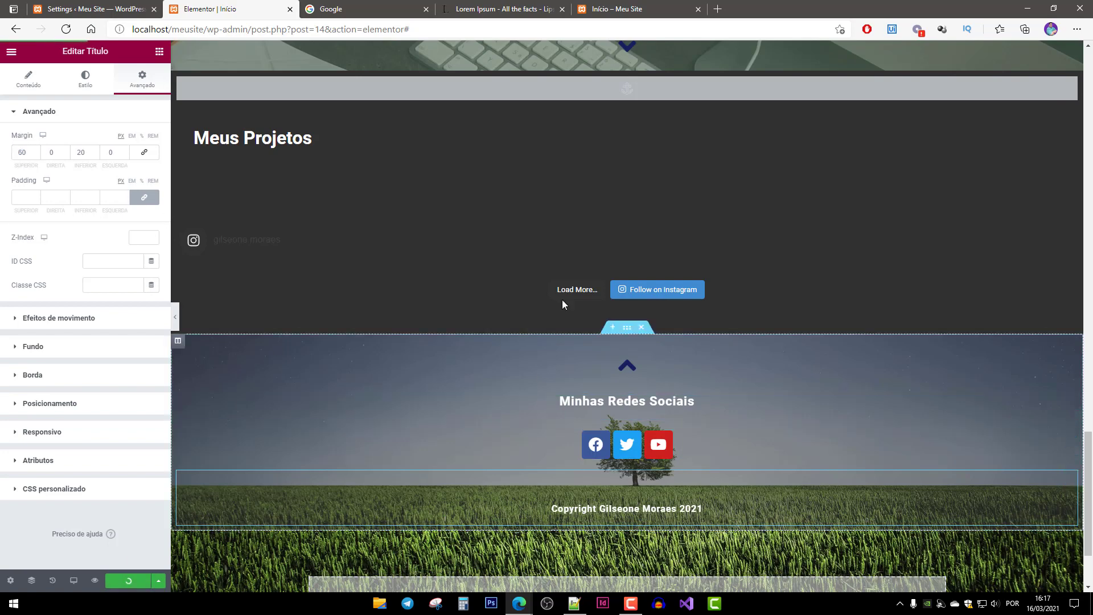
left_click(652, 9)
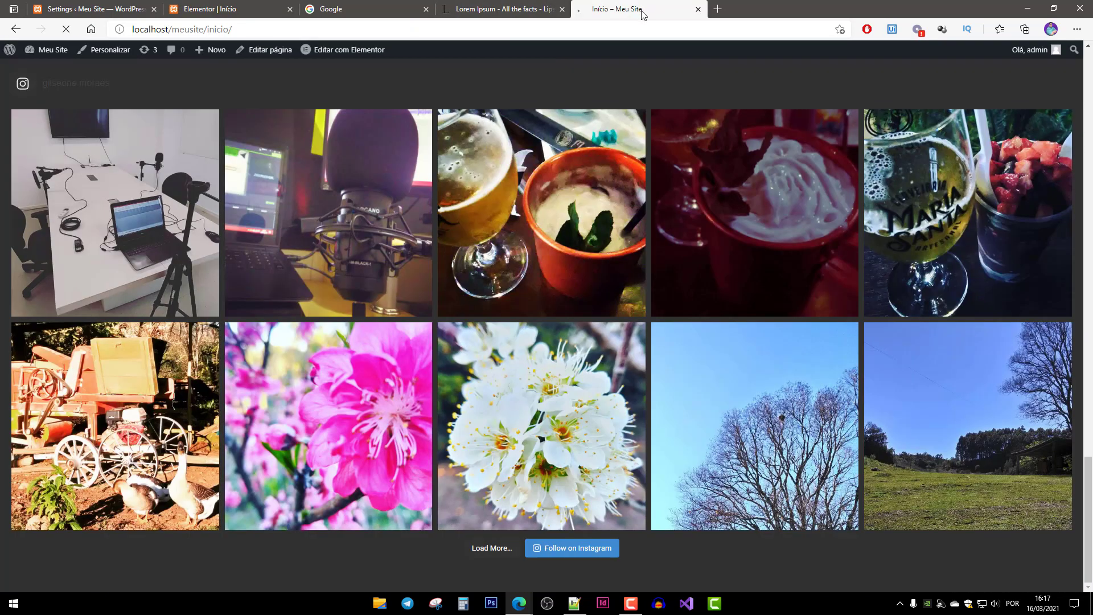
key("F5")
scroll(848, 552, "down", 7)
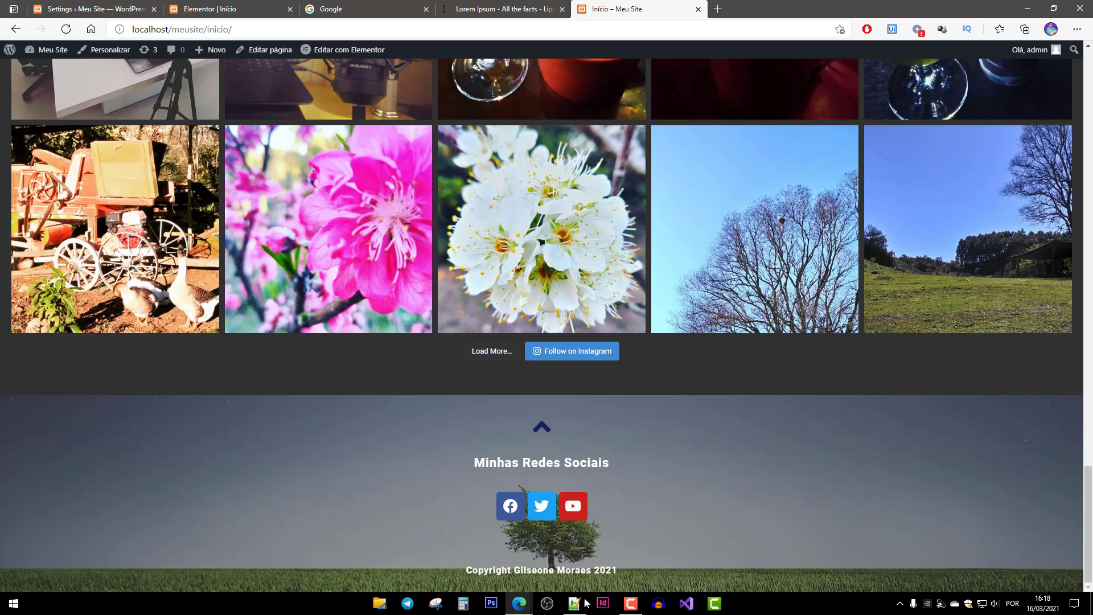
left_click(117, 11)
left_click(211, 8)
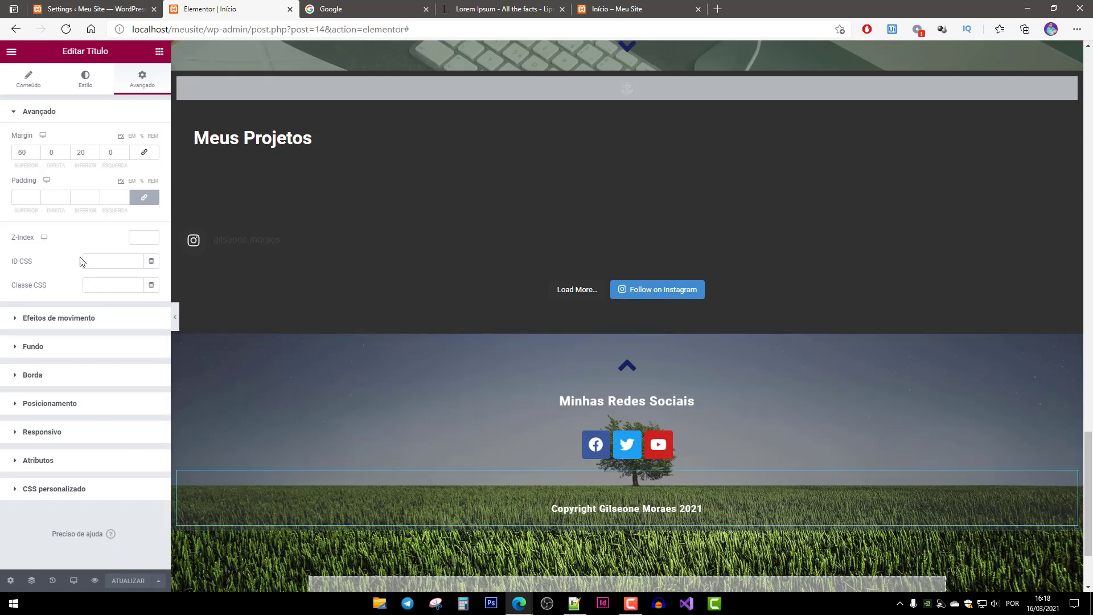
Set the copyright line's bottom margin to 10, update, and recheck the live site.
left_click(82, 153)
type("1")
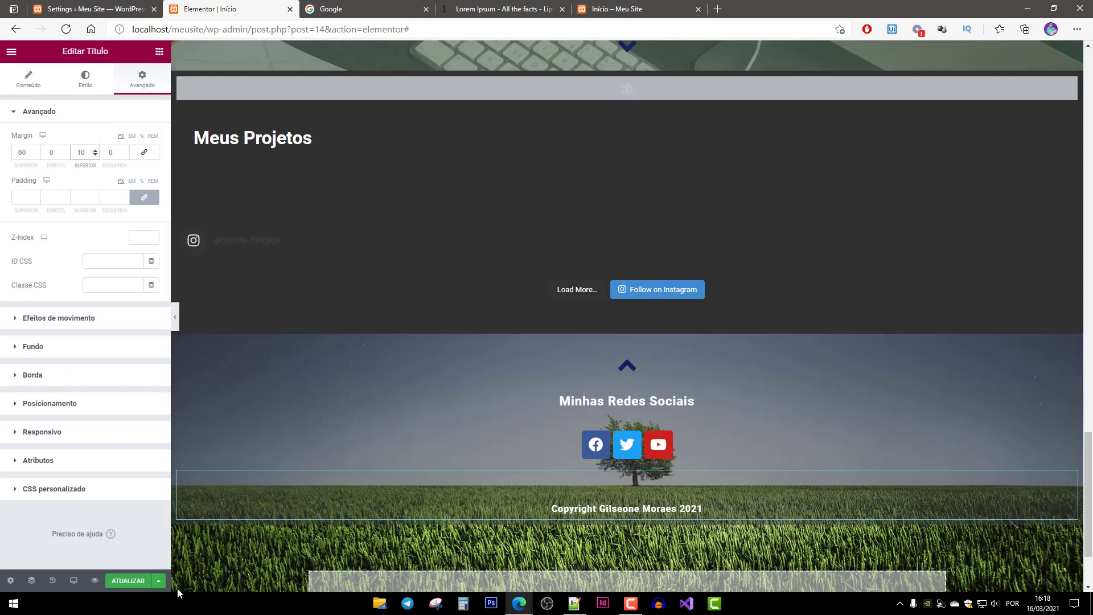
left_click(129, 580)
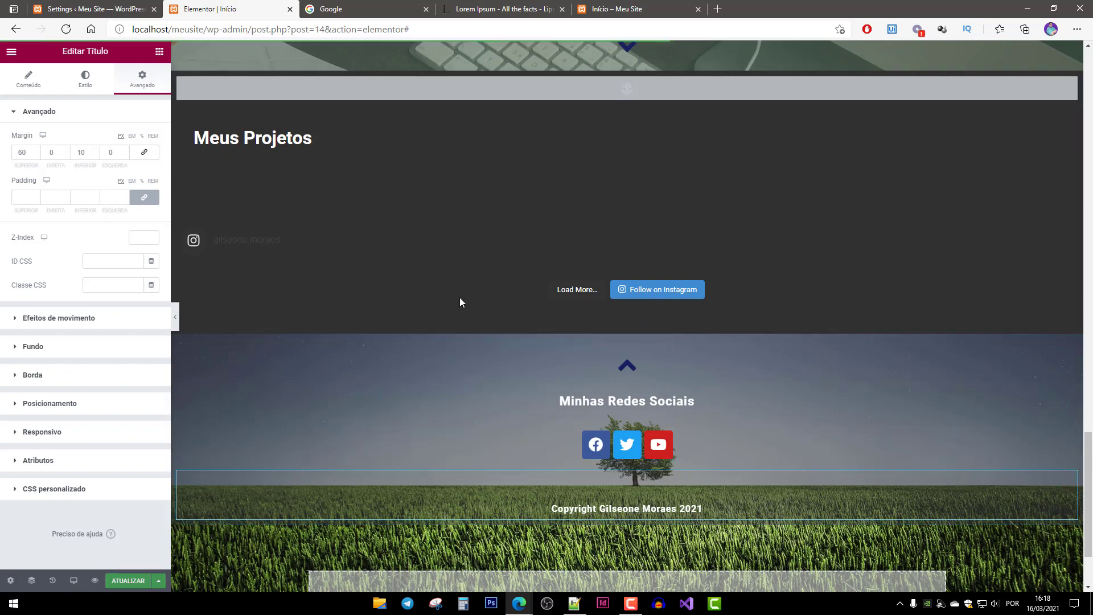
left_click(621, 11)
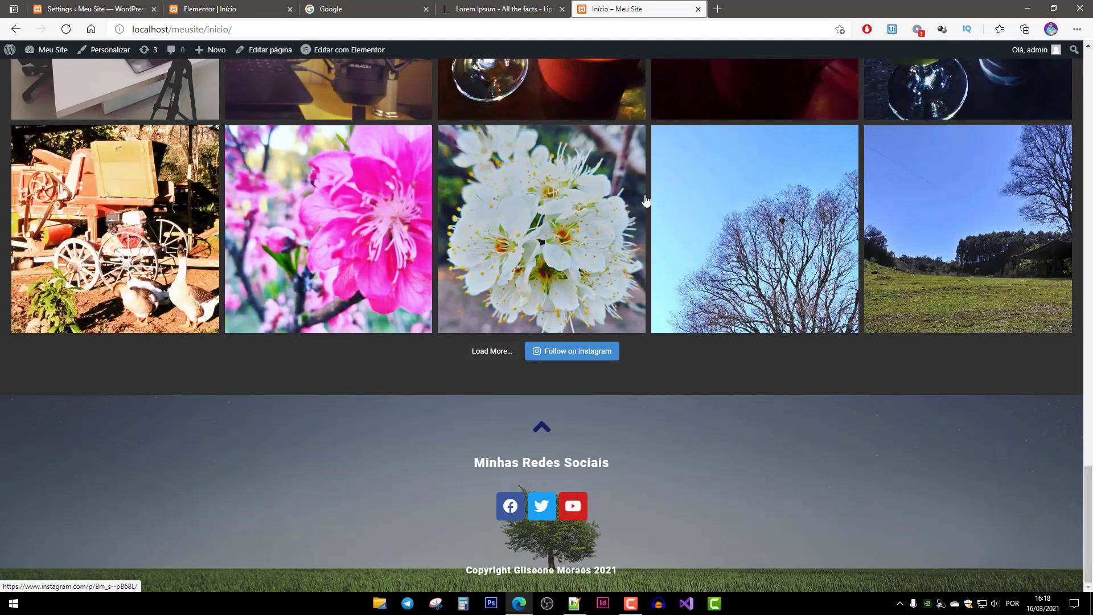
key("F5")
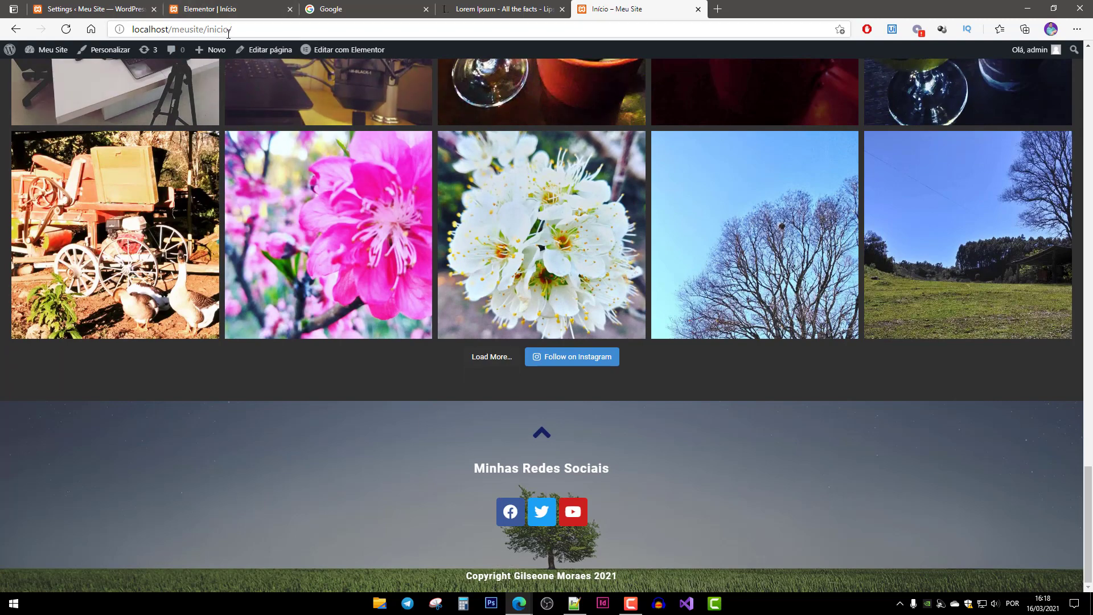
left_click(215, 12)
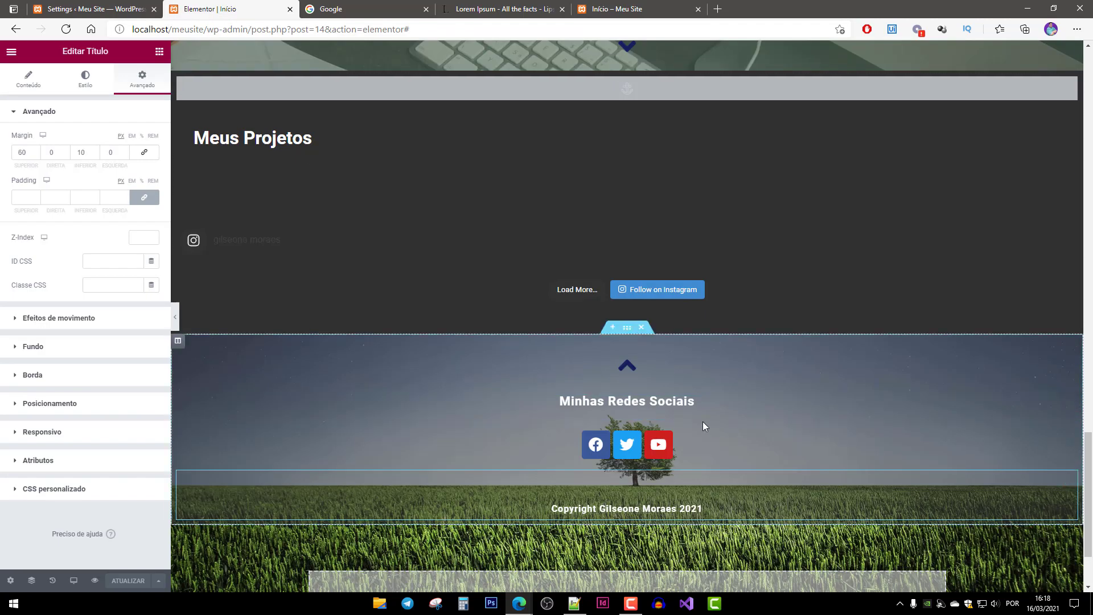
Copy the Meu Currículo button's navy background colour #142160.
left_click(712, 452)
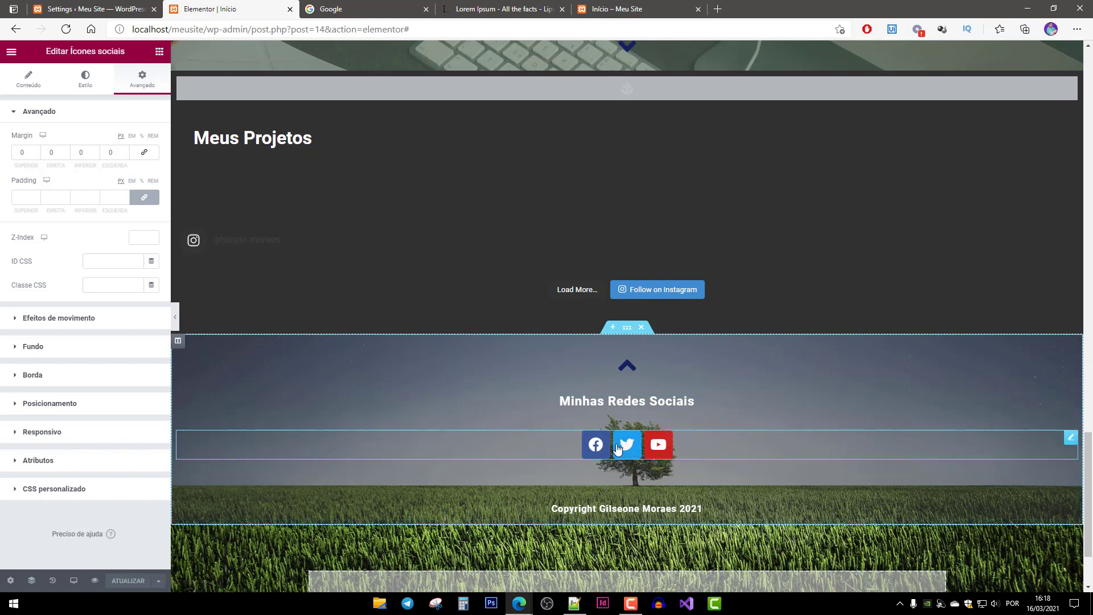
scroll(572, 308, "up", 4)
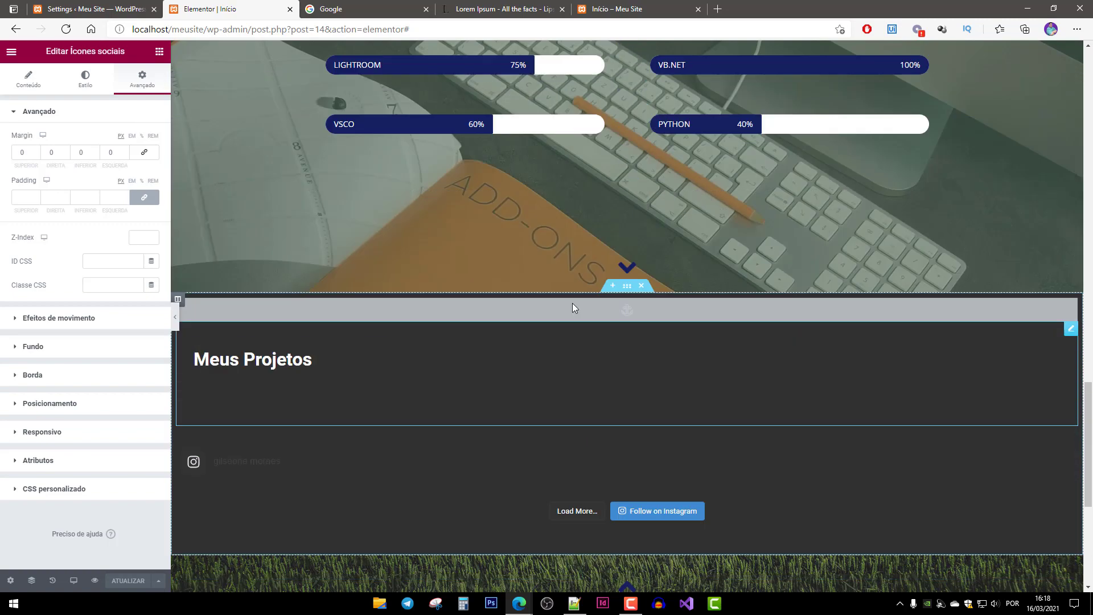
scroll(572, 308, "up", 20)
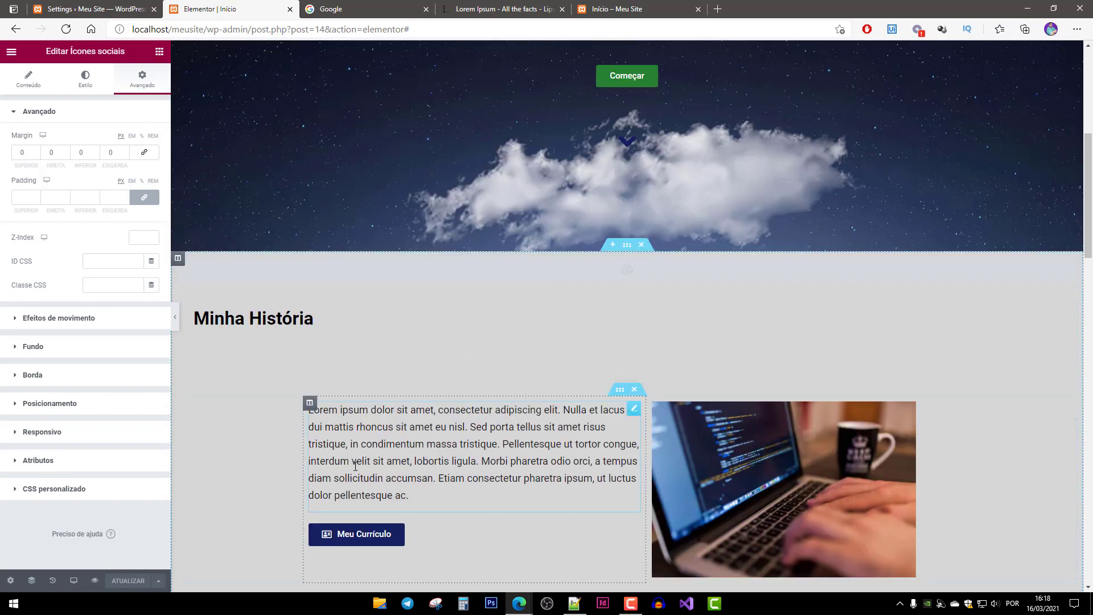
scroll(355, 465, "down", 3)
left_click(368, 369)
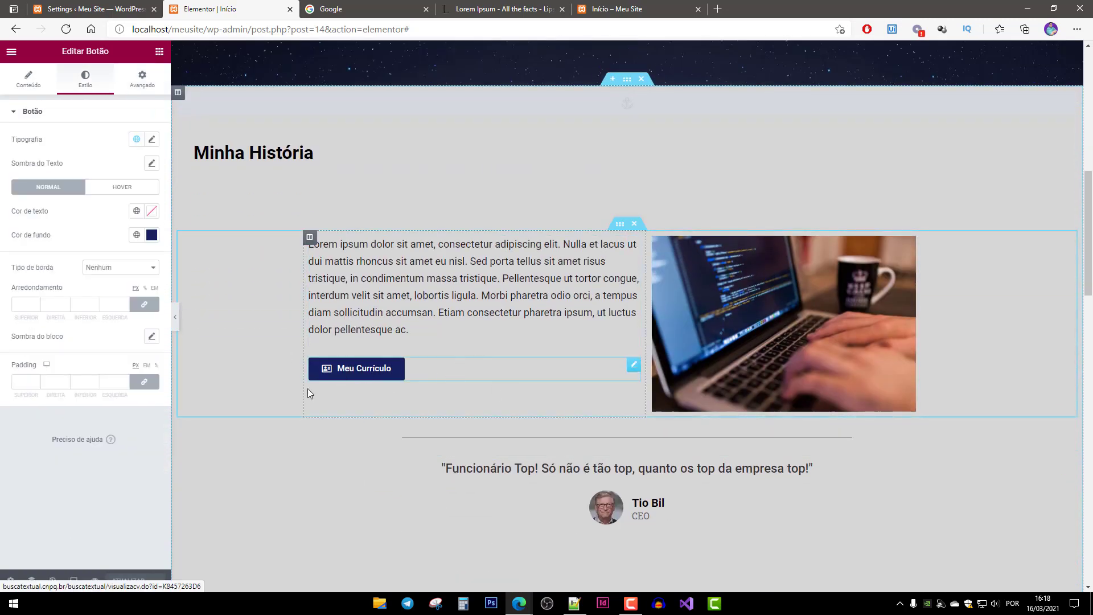
left_click(152, 235)
key("ctrl+c")
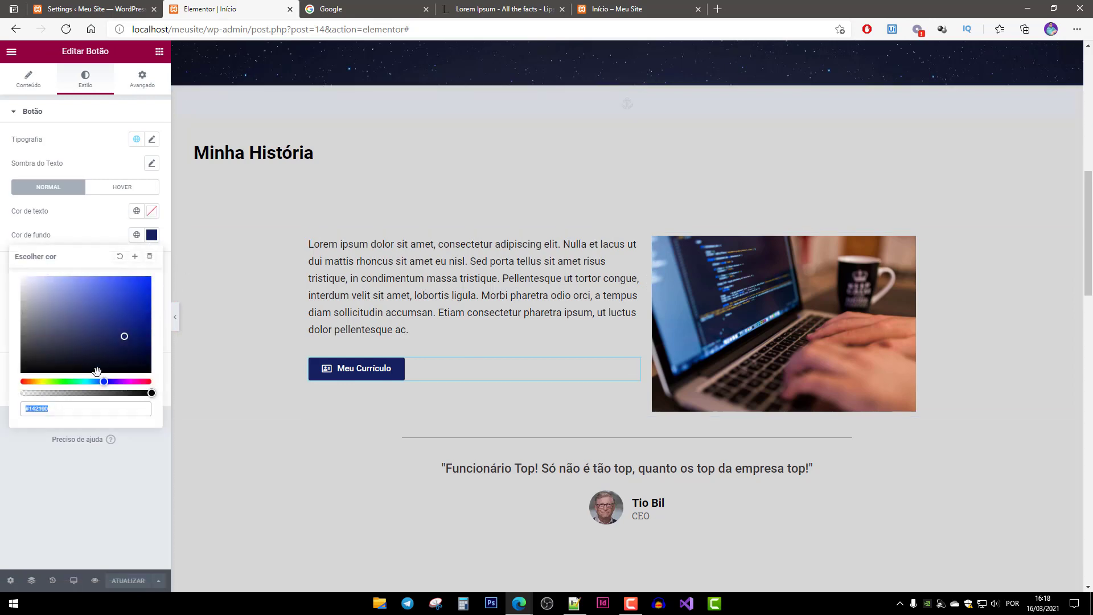
right_click(25, 409)
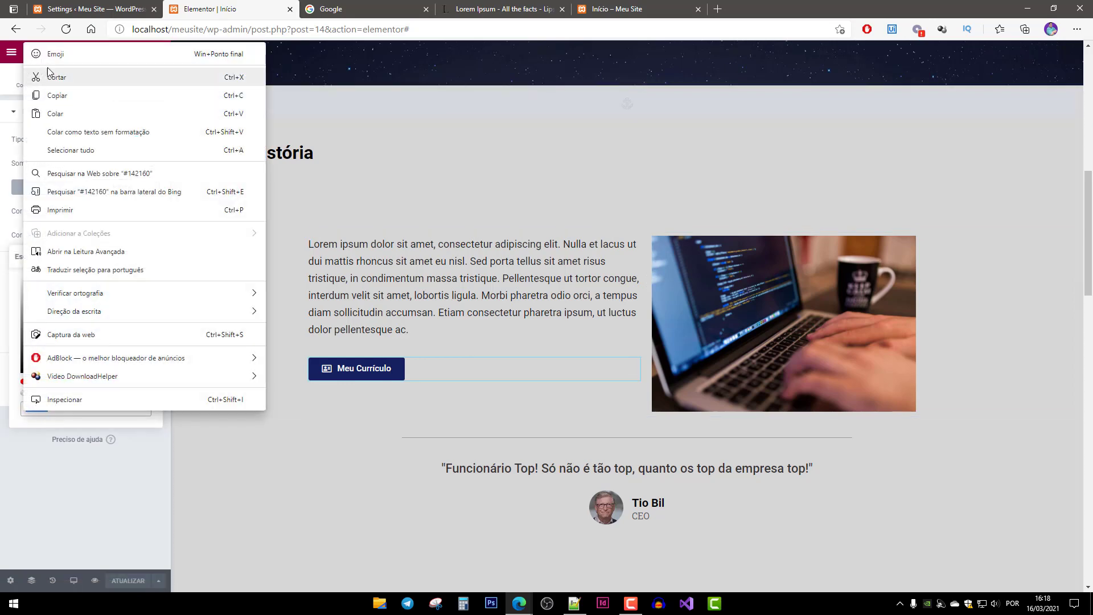
left_click(78, 102)
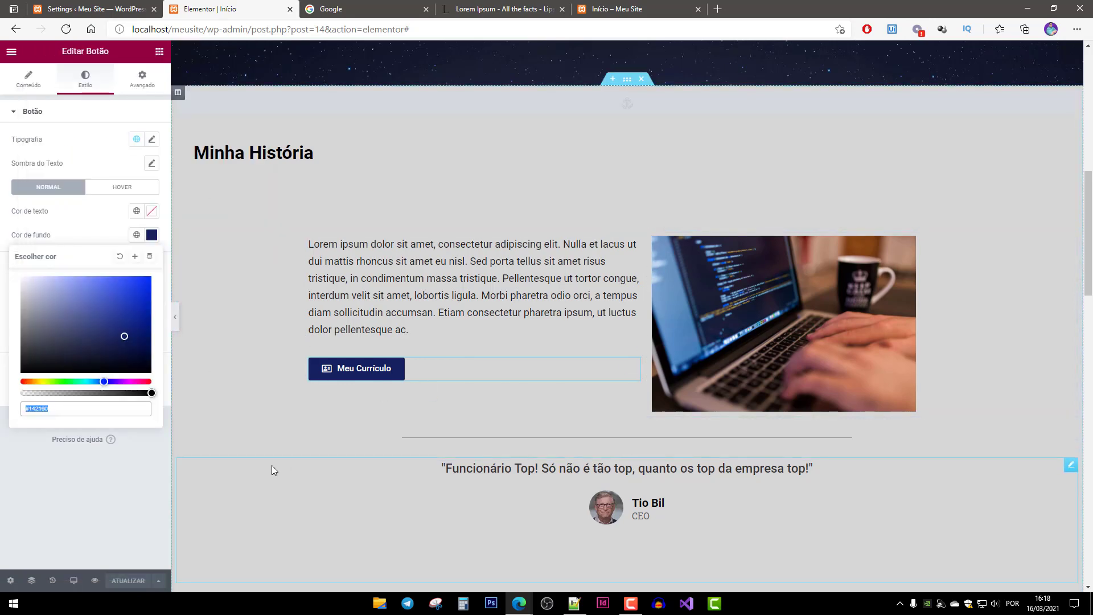
Set the social icons to a custom primary colour of #142160.
scroll(342, 470, "down", 10)
scroll(391, 477, "down", 15)
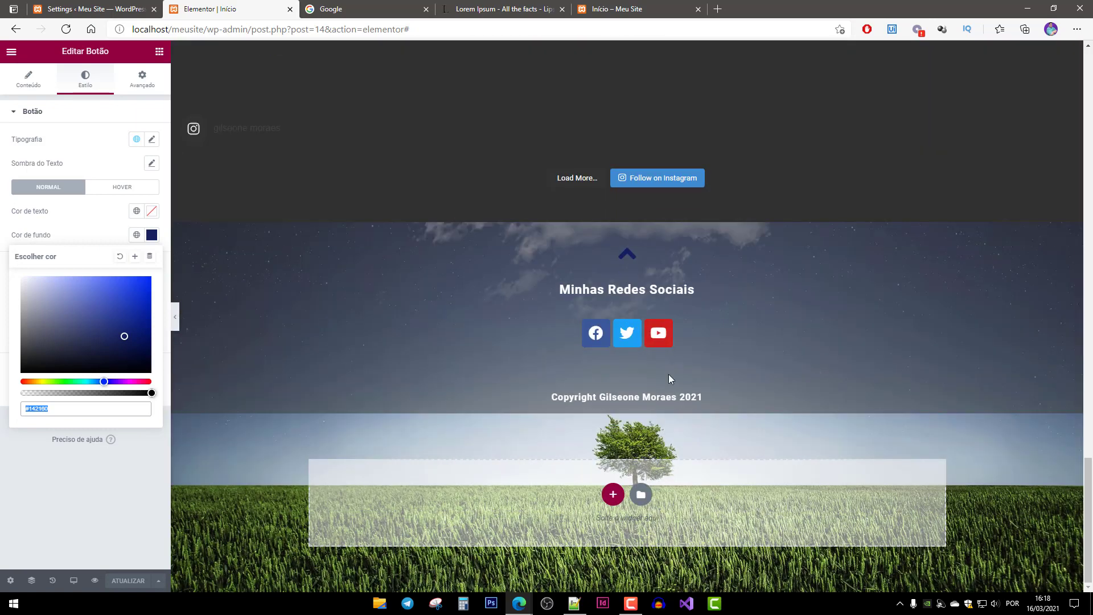
left_click(705, 334)
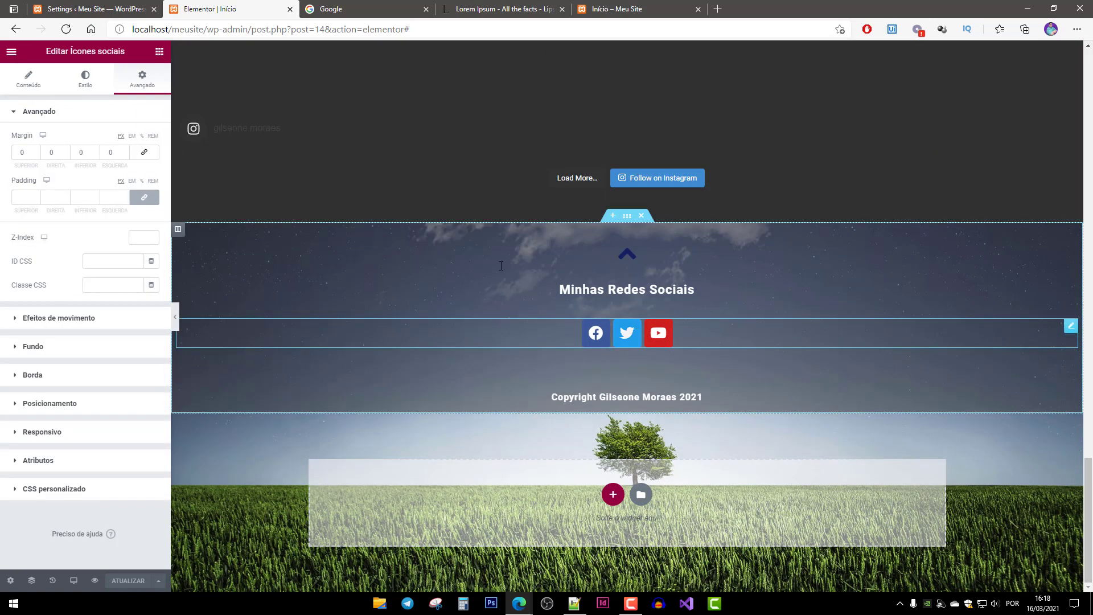
left_click(45, 90)
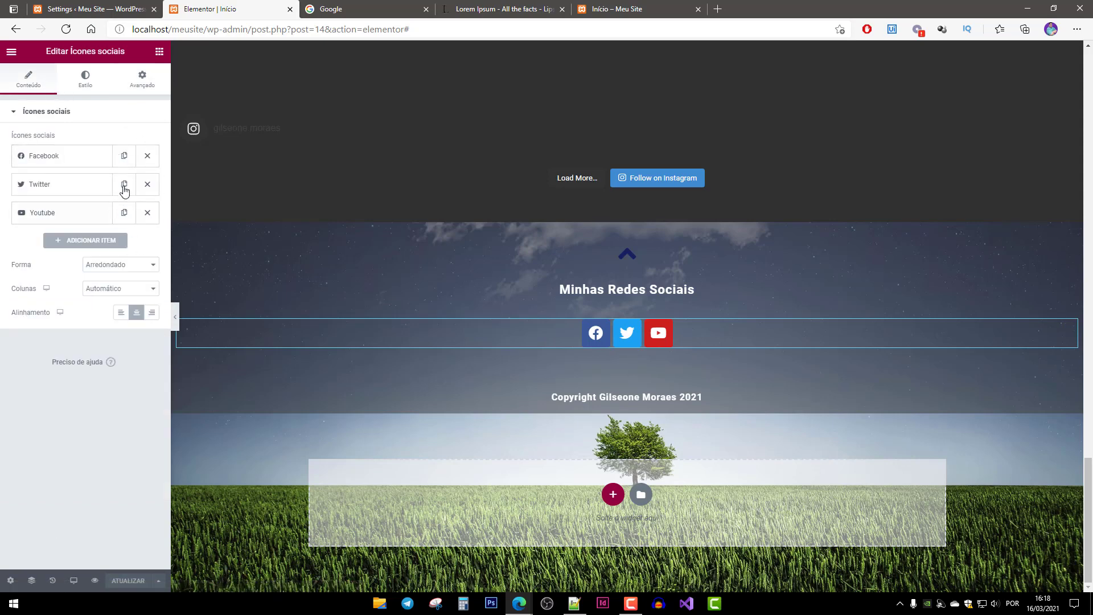
left_click(87, 85)
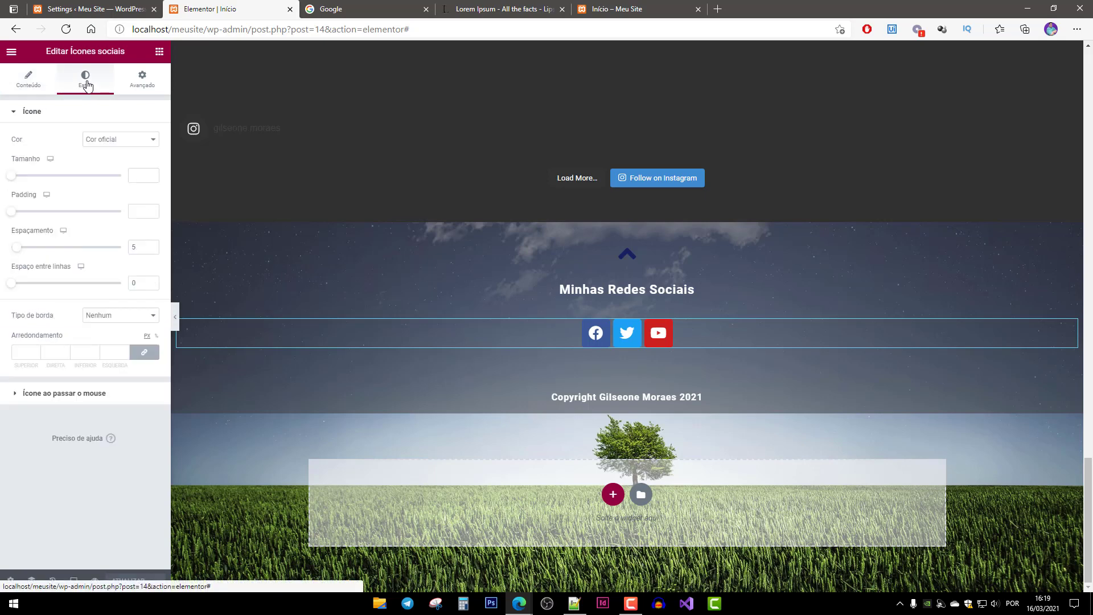
left_click(110, 141)
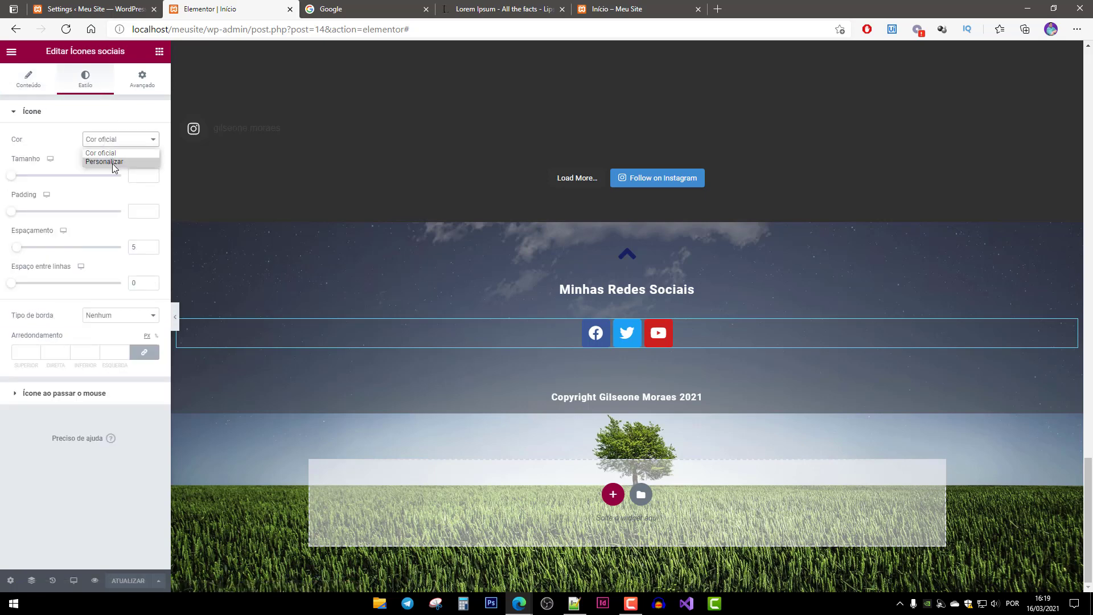
left_click(111, 162)
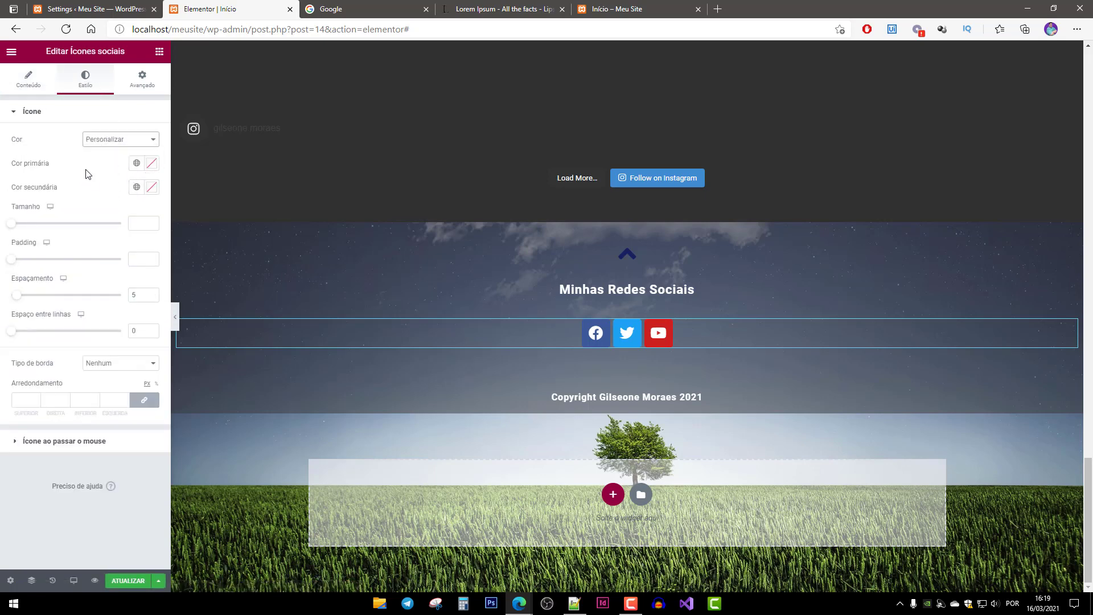
left_click(151, 165)
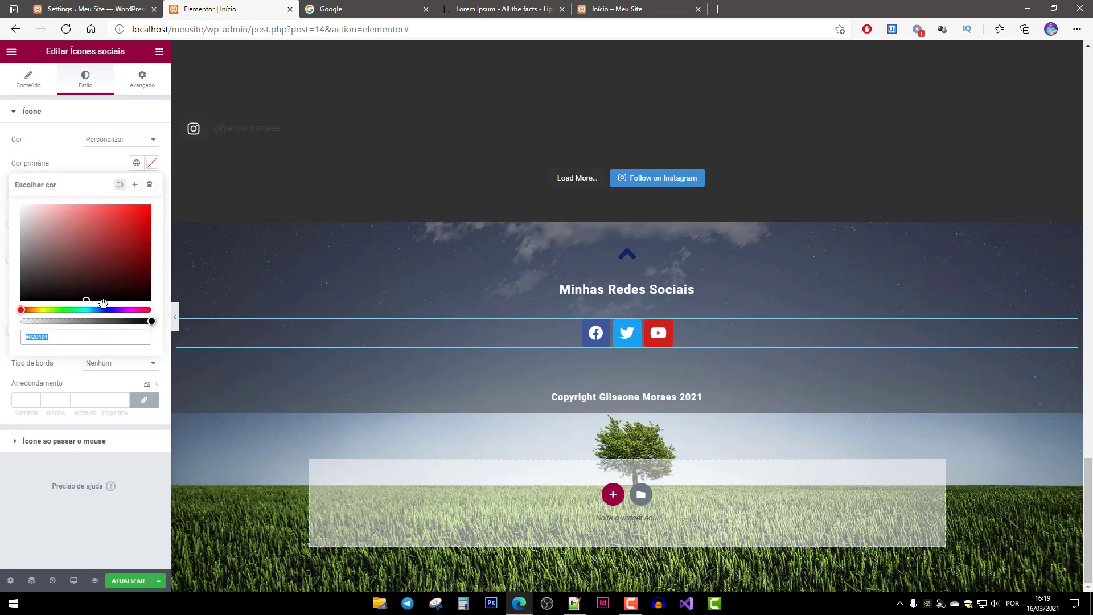
right_click(38, 339)
left_click(88, 295)
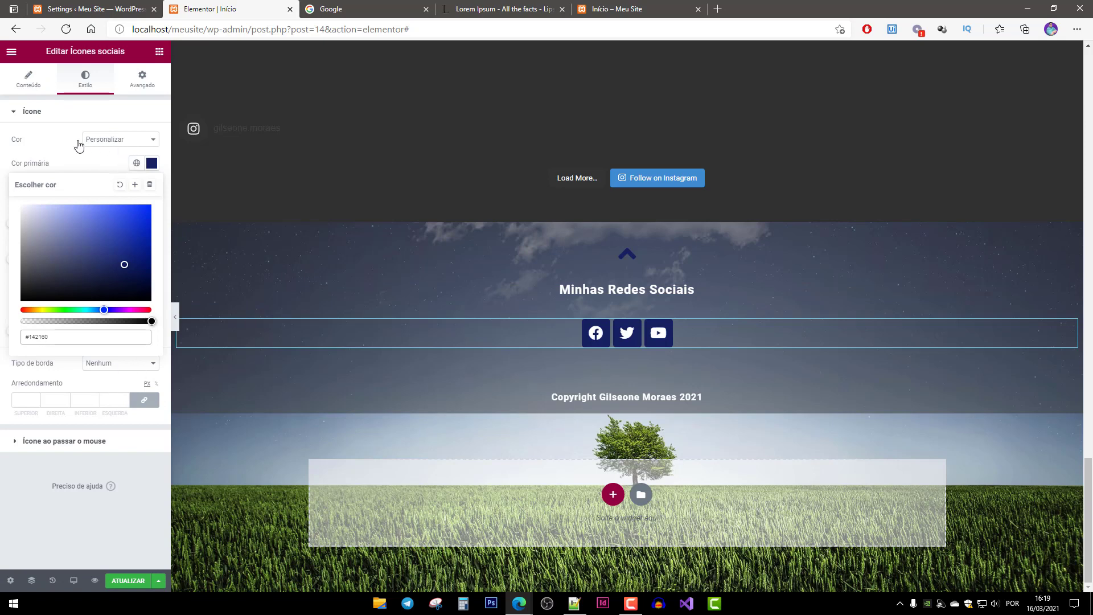
left_click(60, 147)
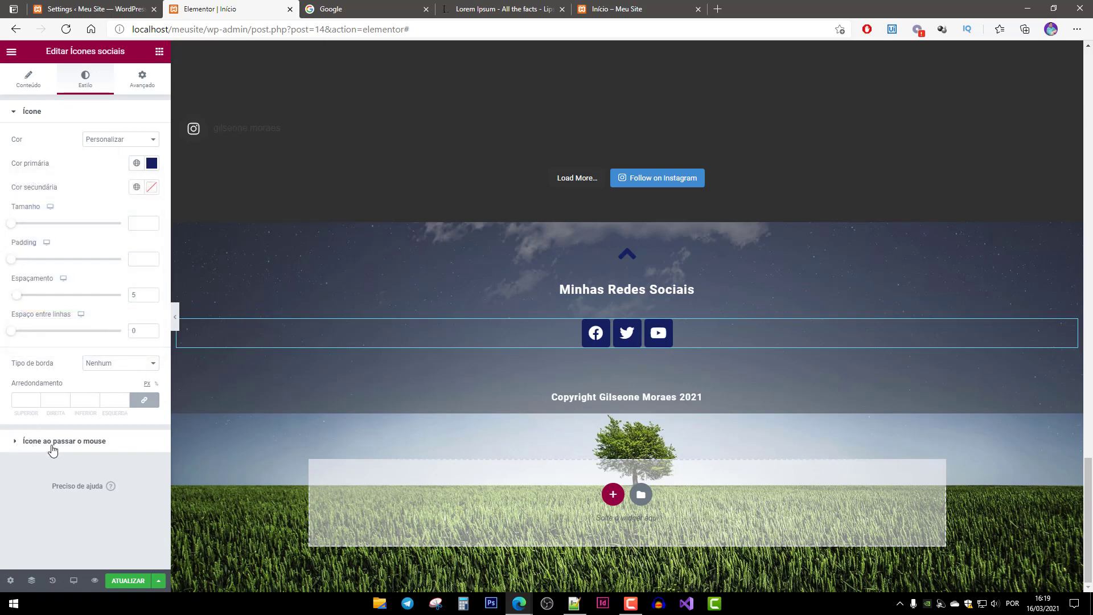
Give the social icons the Grow hover animation.
left_click(28, 448)
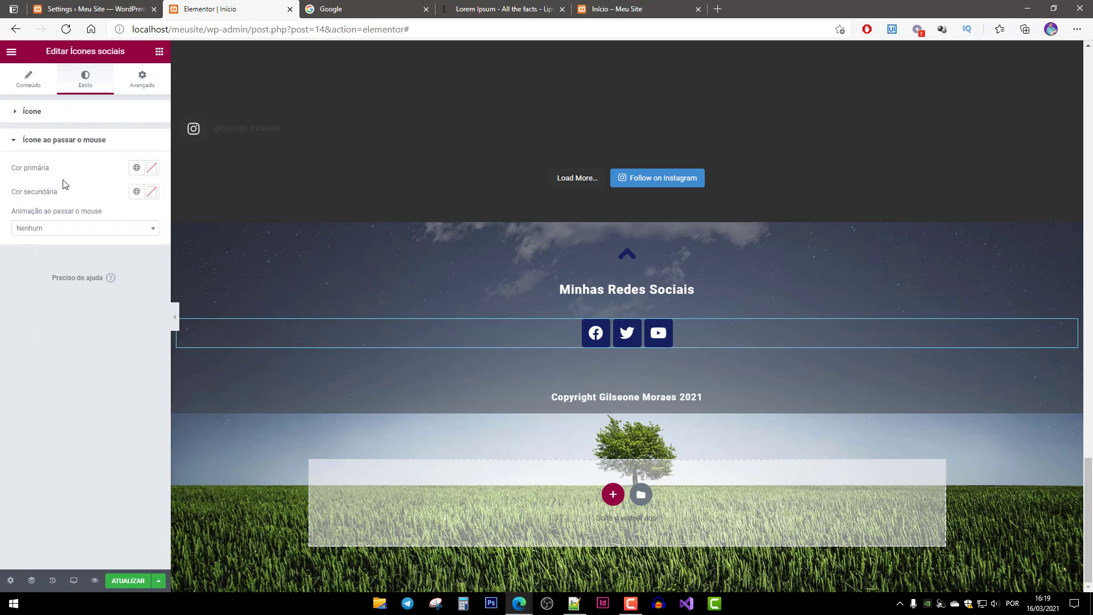
left_click(83, 229)
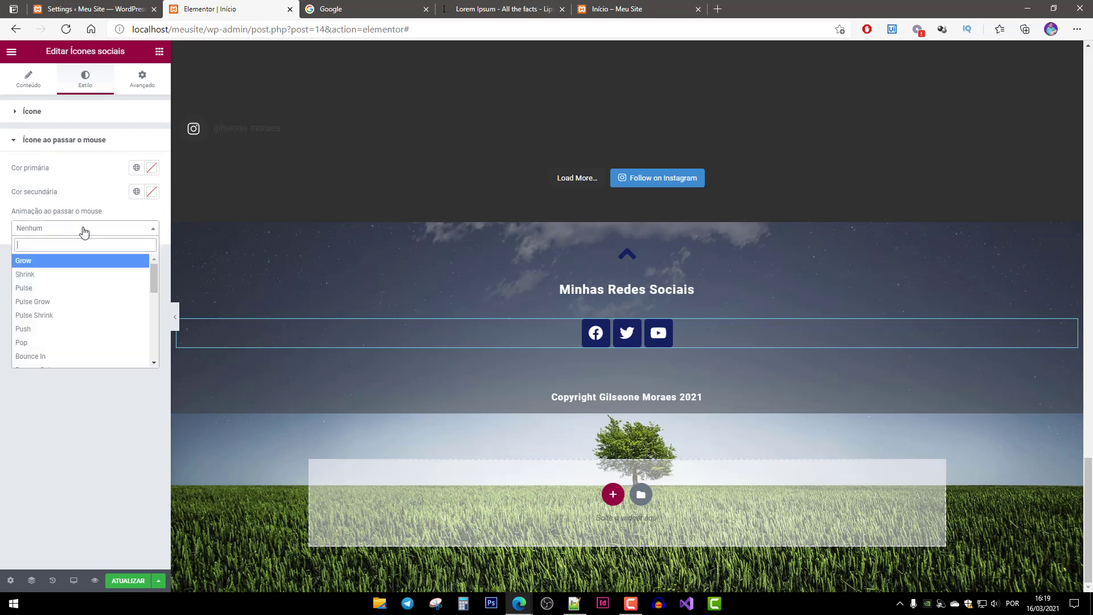
left_click(38, 266)
left_click(32, 83)
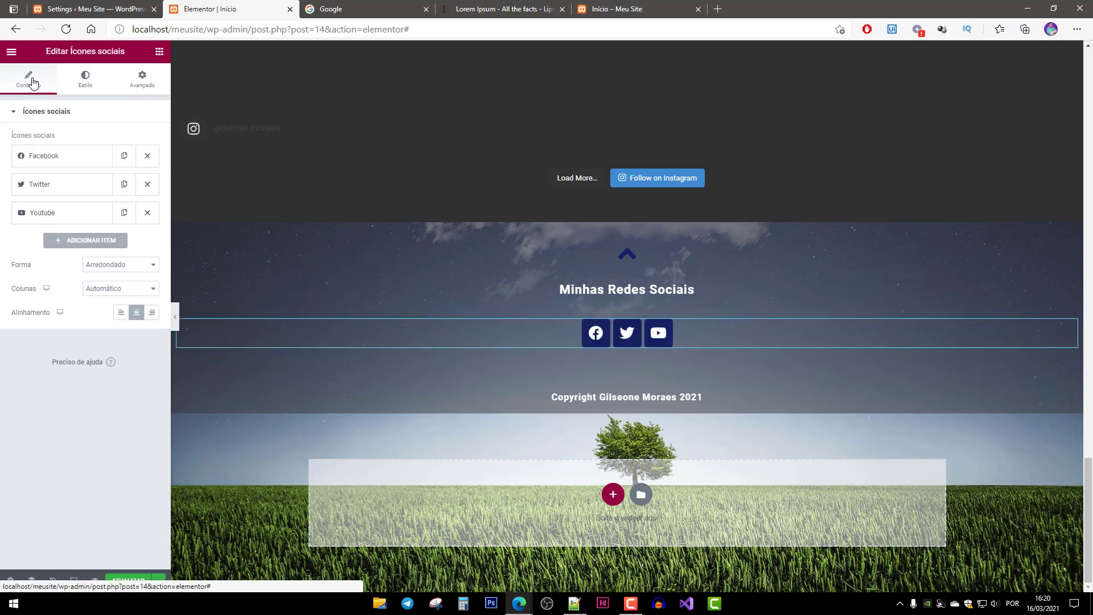
Make the social icons circular and centred, remove Twitter, and add a new icon item.
left_click(149, 266)
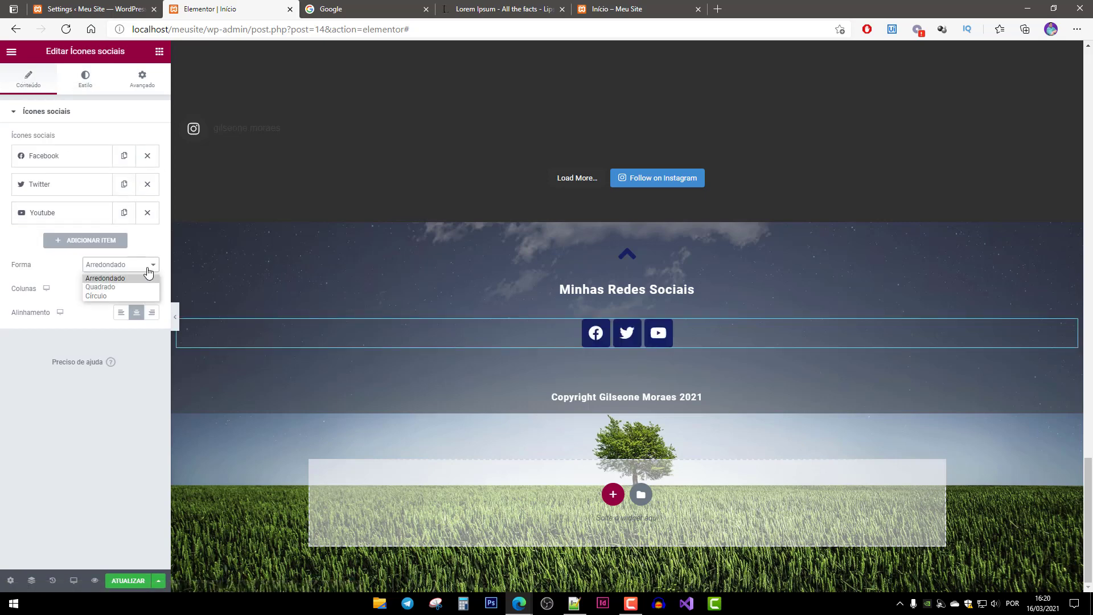
left_click(95, 295)
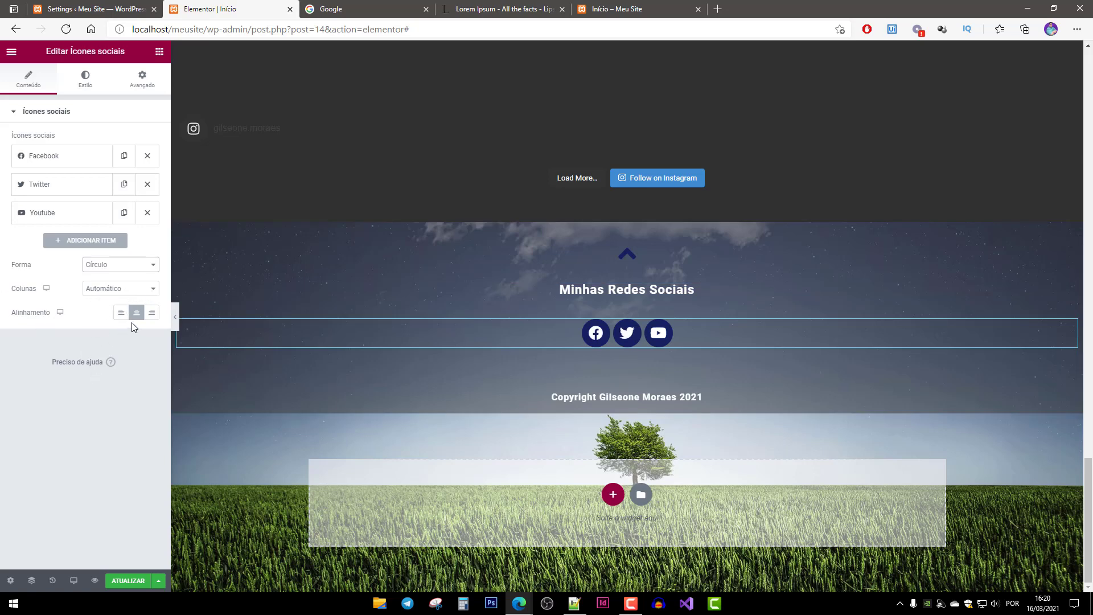
left_click(151, 313)
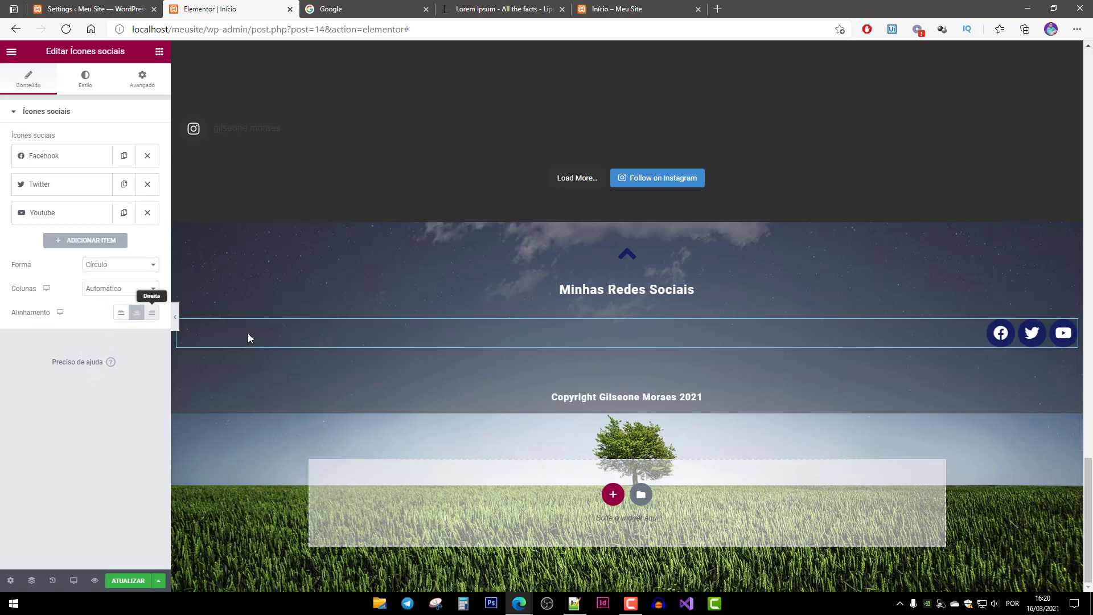
left_click(121, 313)
left_click(136, 313)
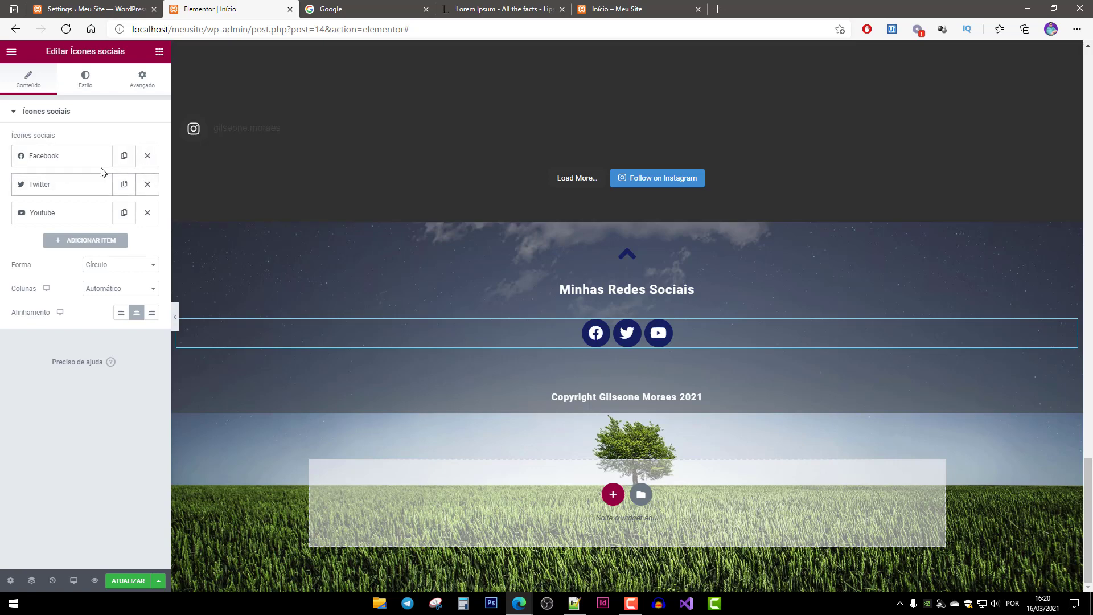
left_click(147, 185)
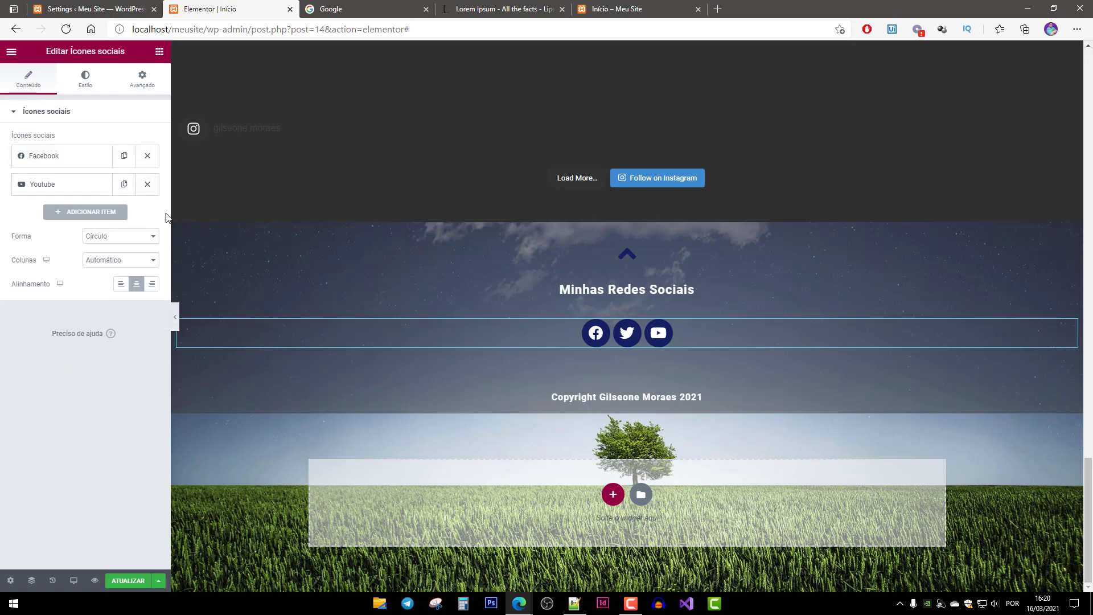
left_click(90, 213)
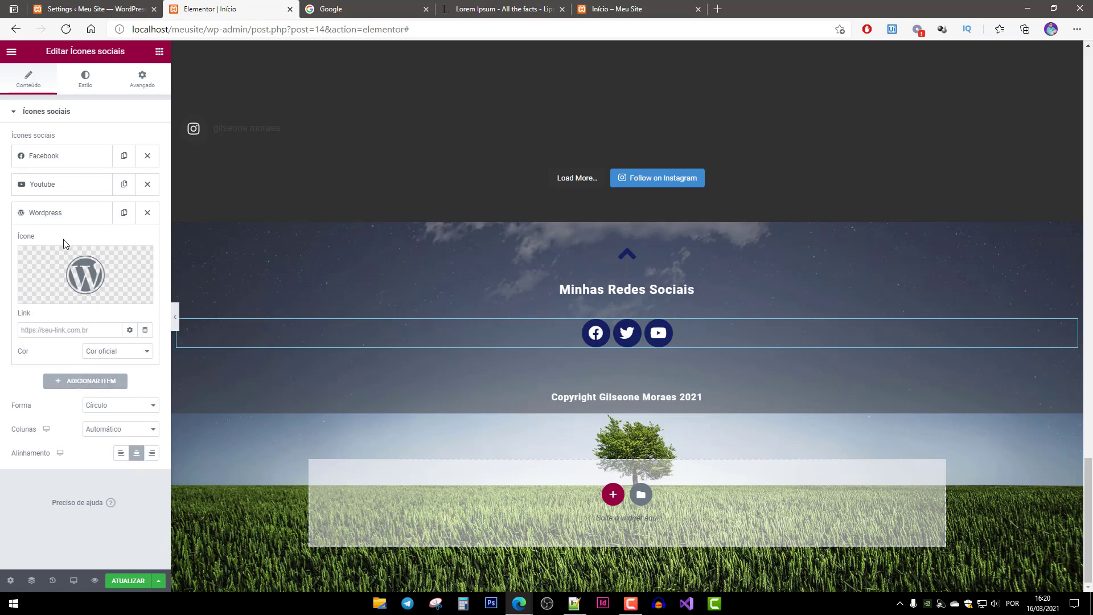
Replace the new Wordpress icon item with the Instagram icon.
left_click(47, 297)
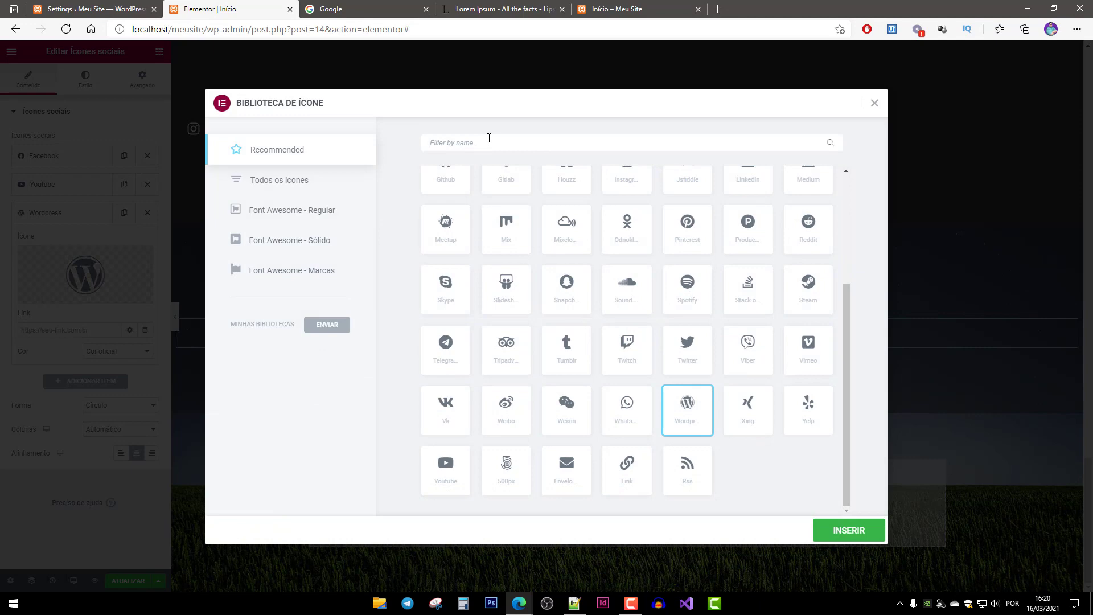
type("insta")
left_click(445, 215)
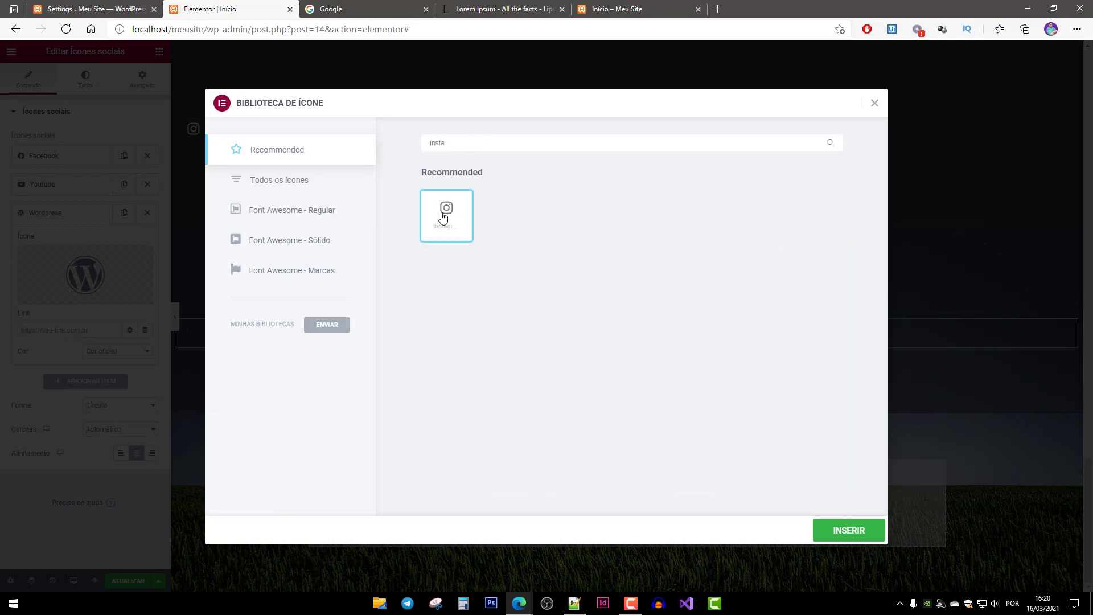
left_click(849, 530)
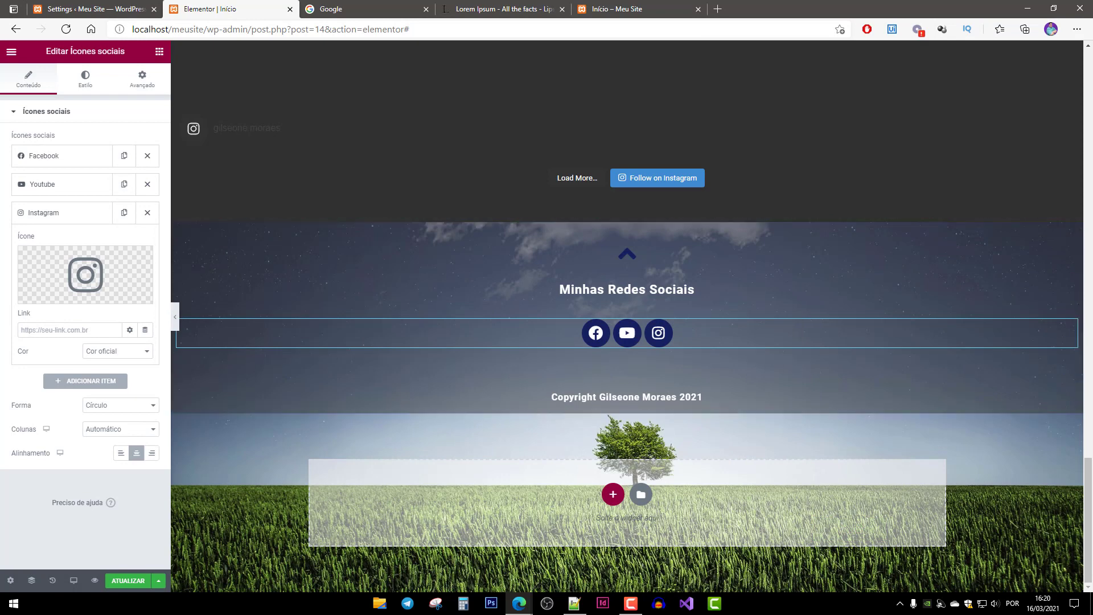
left_click(85, 213)
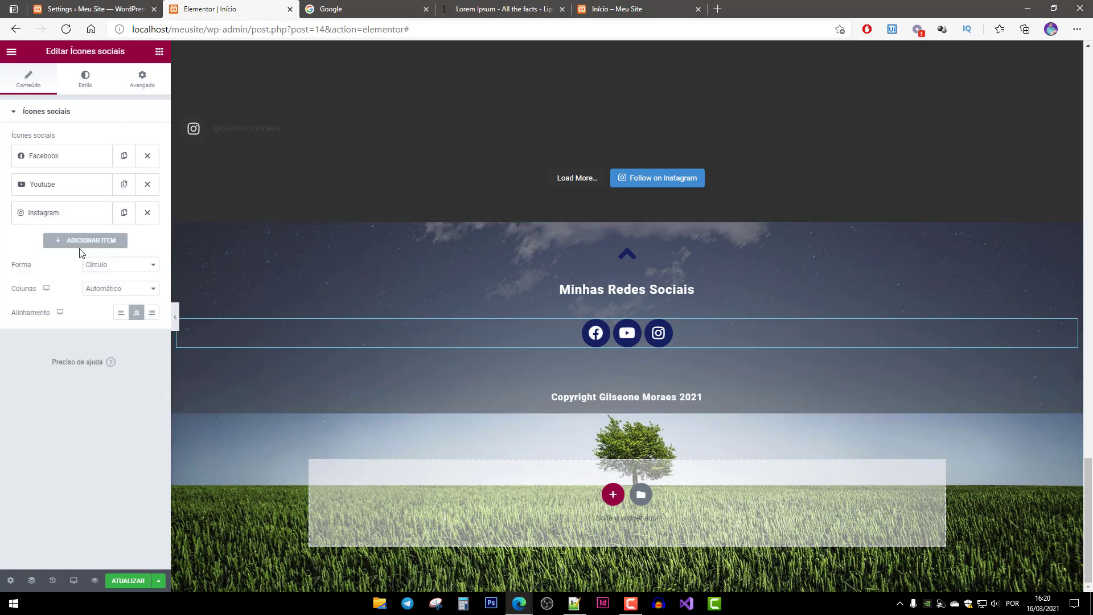
Add a Linkedin icon item to the social icons.
left_click(86, 238)
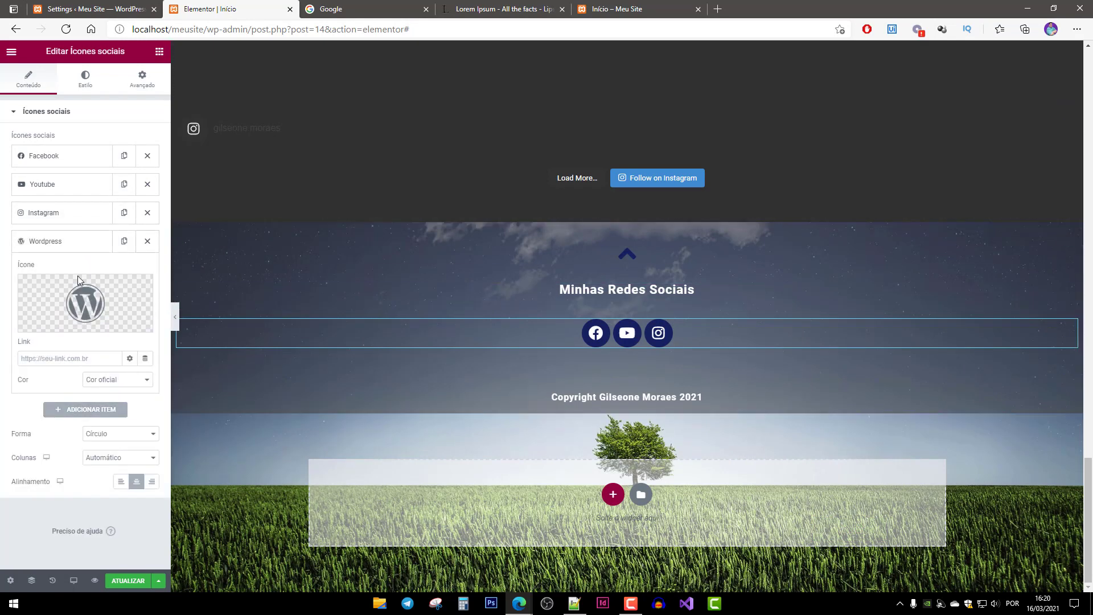
left_click(40, 324)
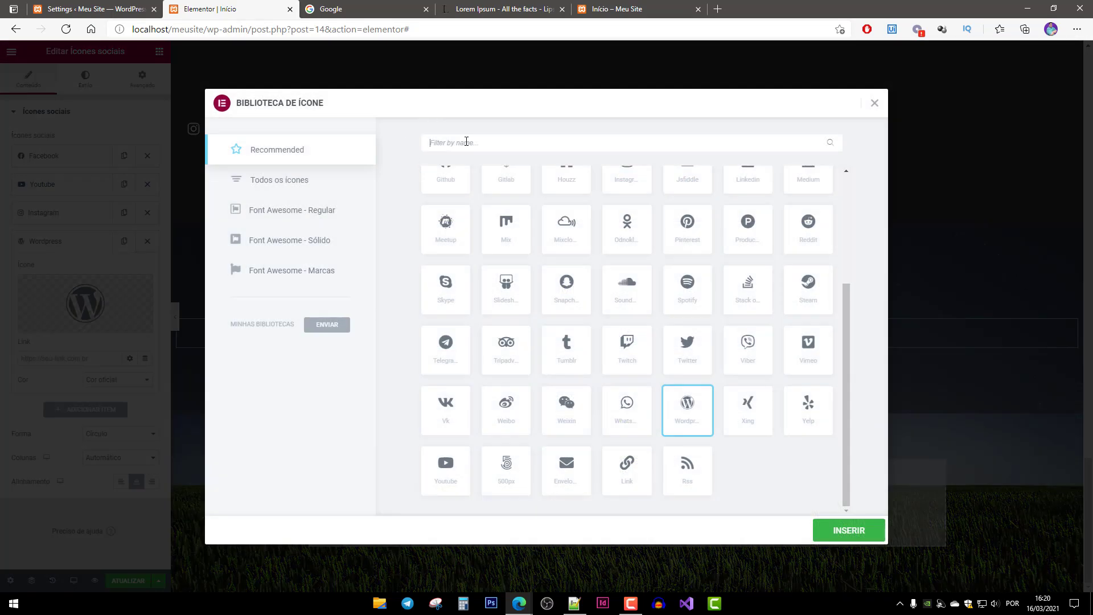
left_click(467, 141)
type("link")
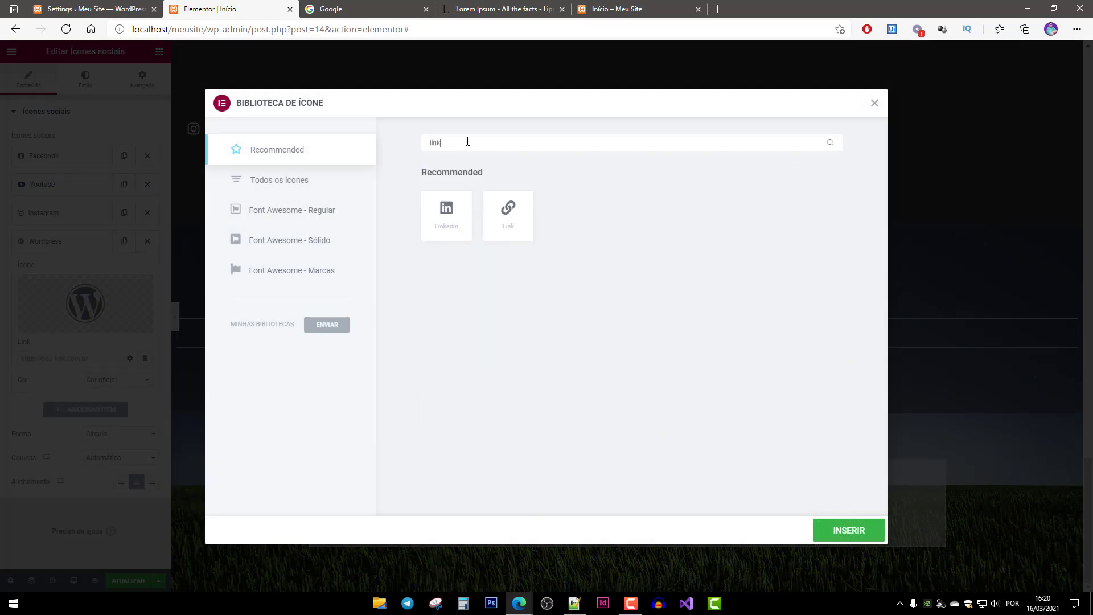
left_click(446, 215)
left_click(836, 531)
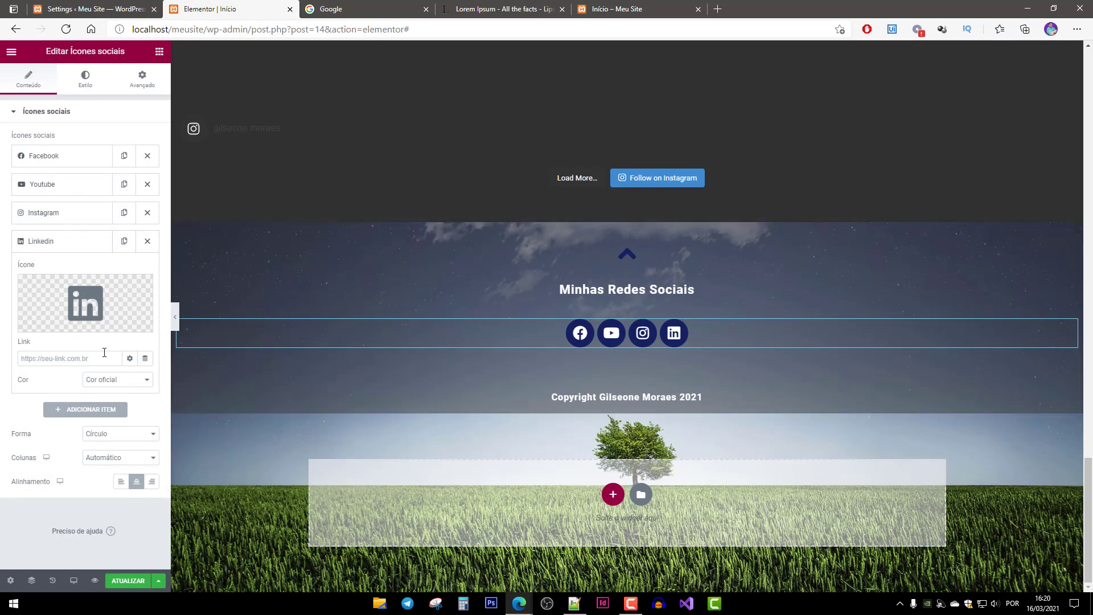
Add a Github icon item after Linkedin.
left_click(84, 414)
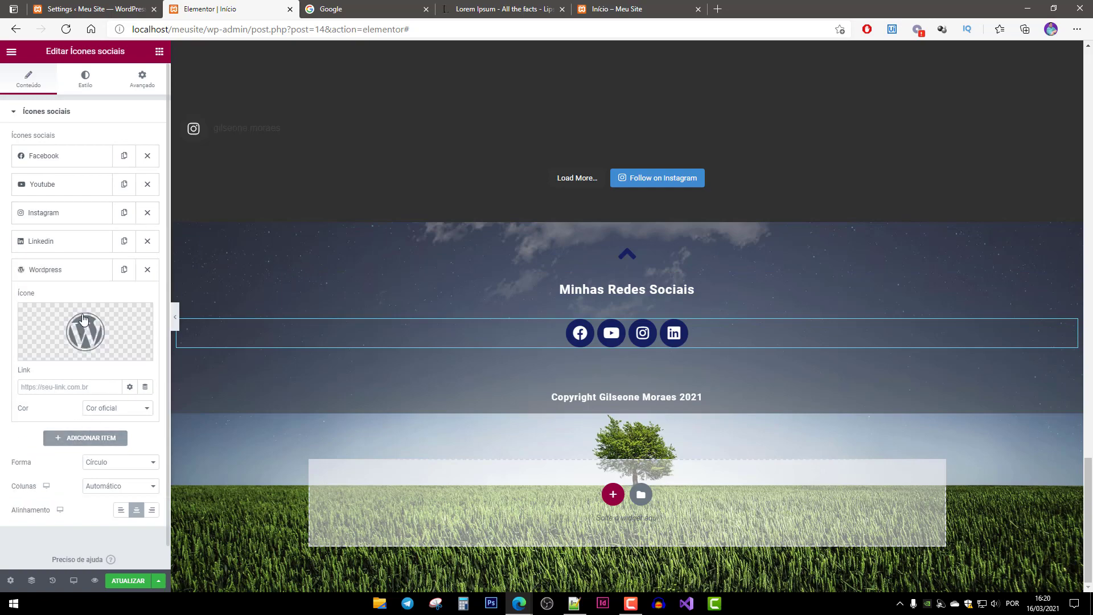
left_click(63, 353)
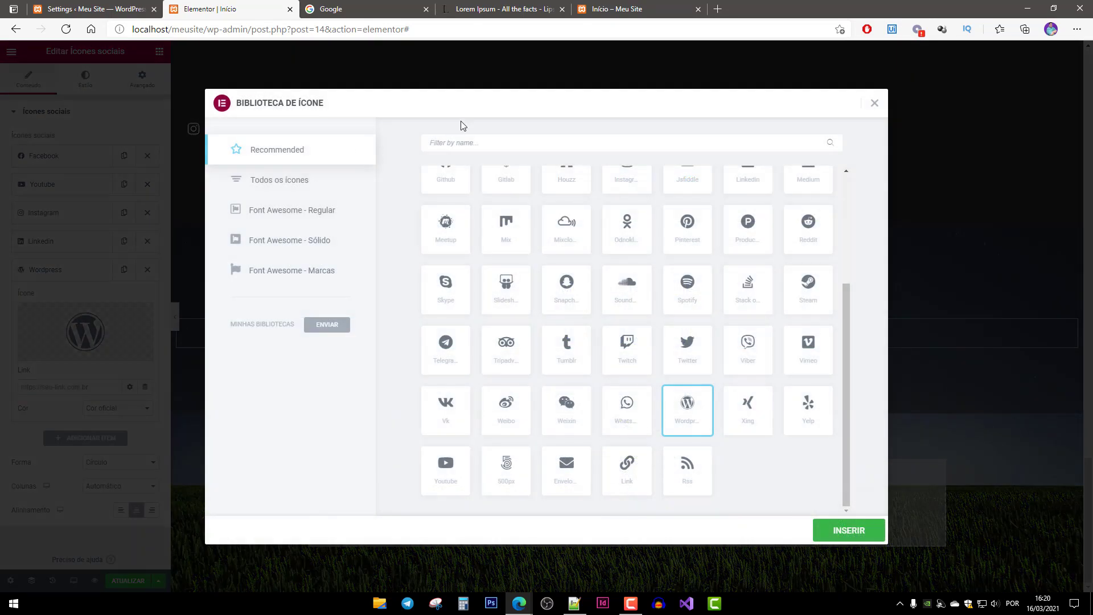
type("git")
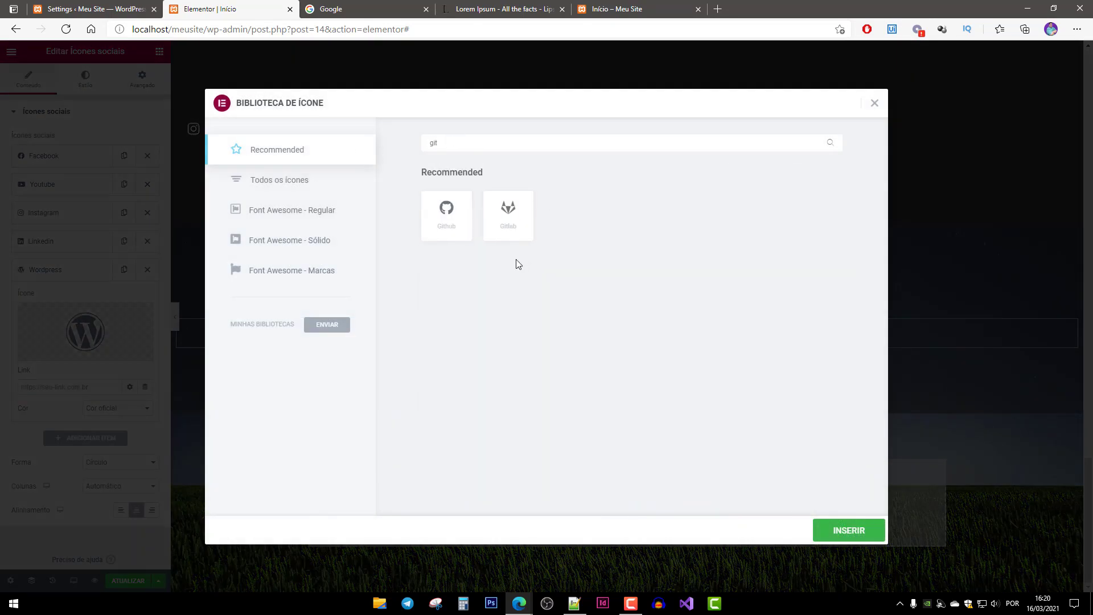
left_click(446, 216)
left_click(849, 530)
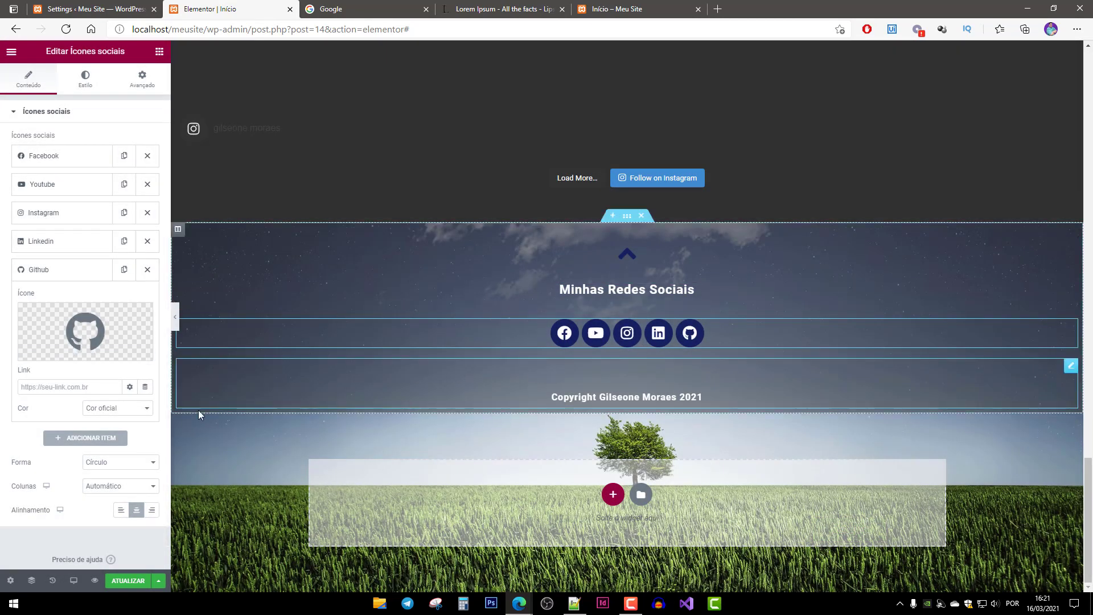
left_click(52, 270)
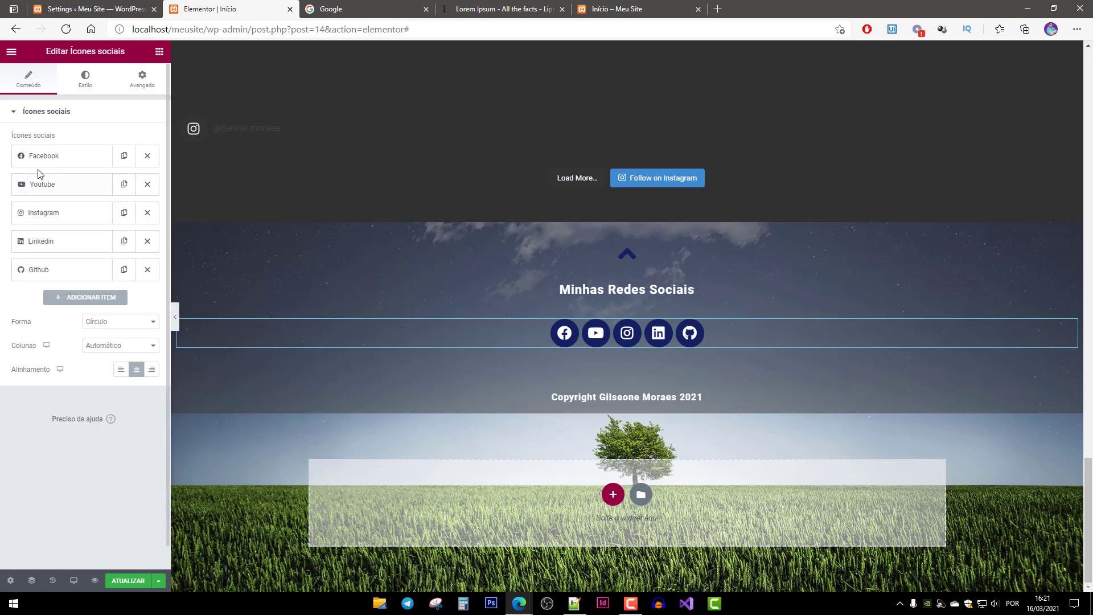
Check the Youtube, Facebook and Github link fields, save the page, and open the live Início tab.
left_click(58, 191)
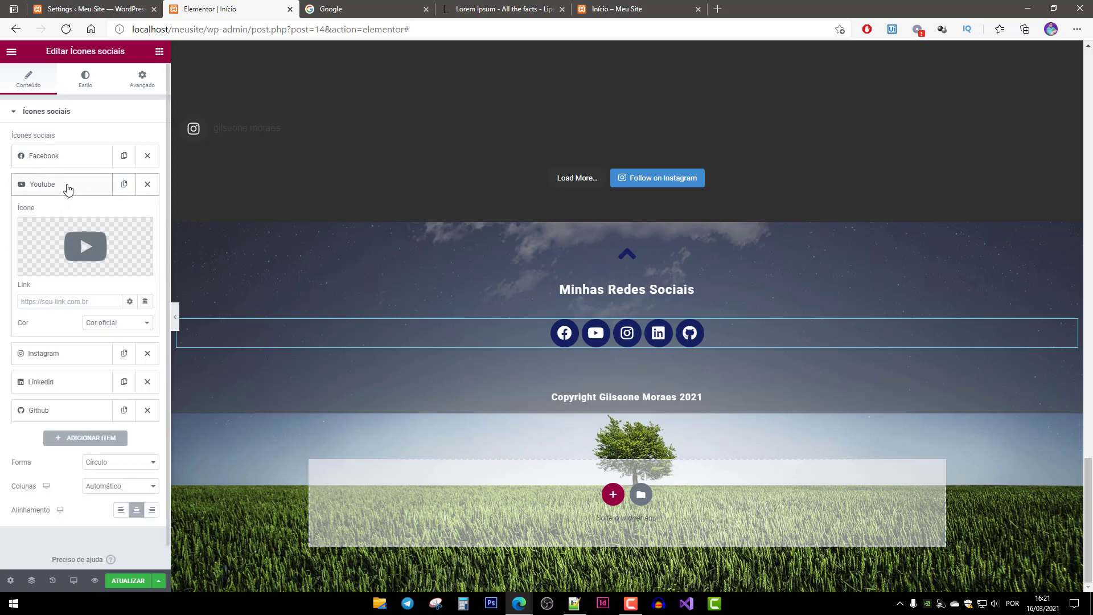
left_click(73, 303)
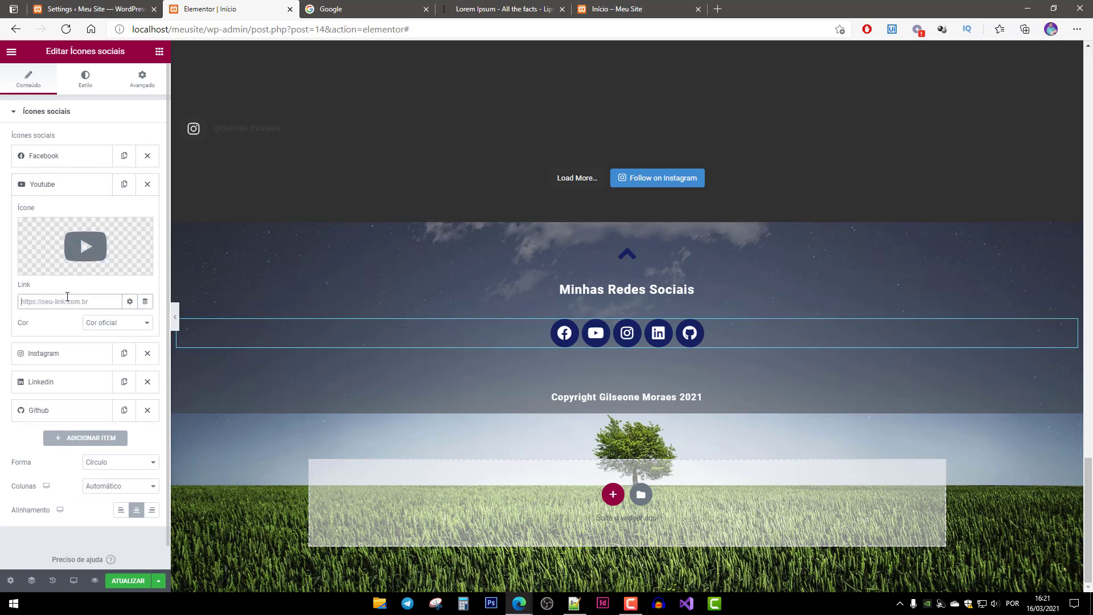
left_click(58, 157)
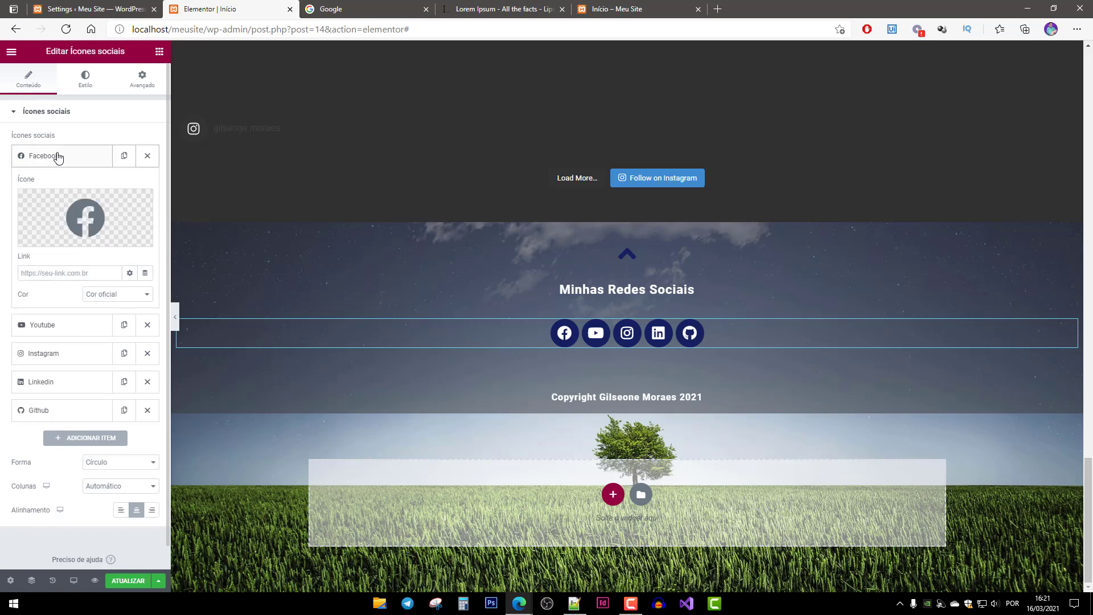
right_click(60, 276)
left_click(30, 274)
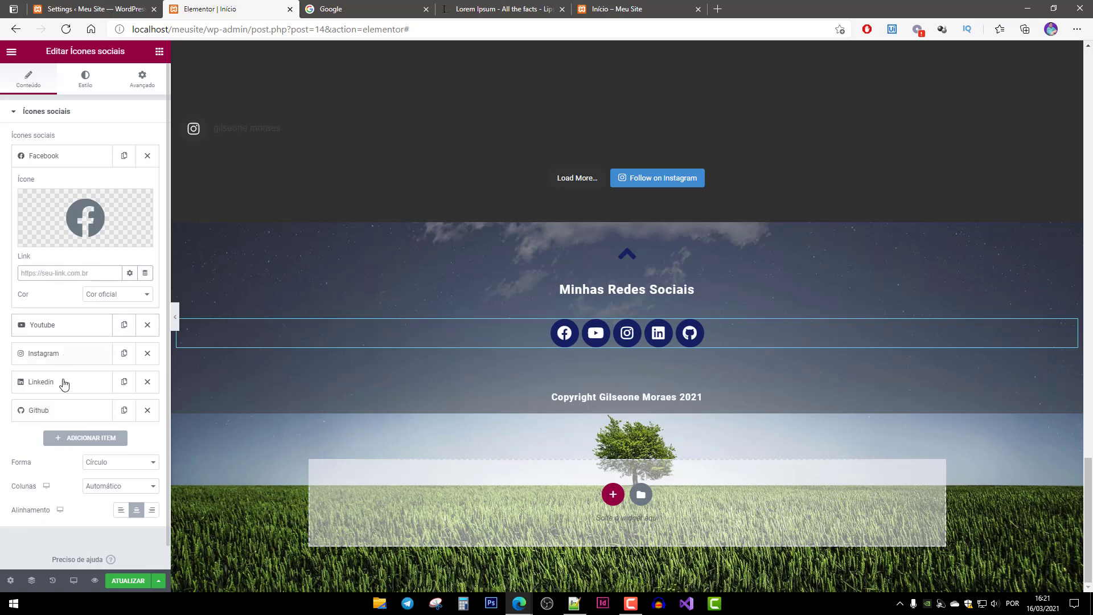
left_click(49, 411)
left_click(62, 385)
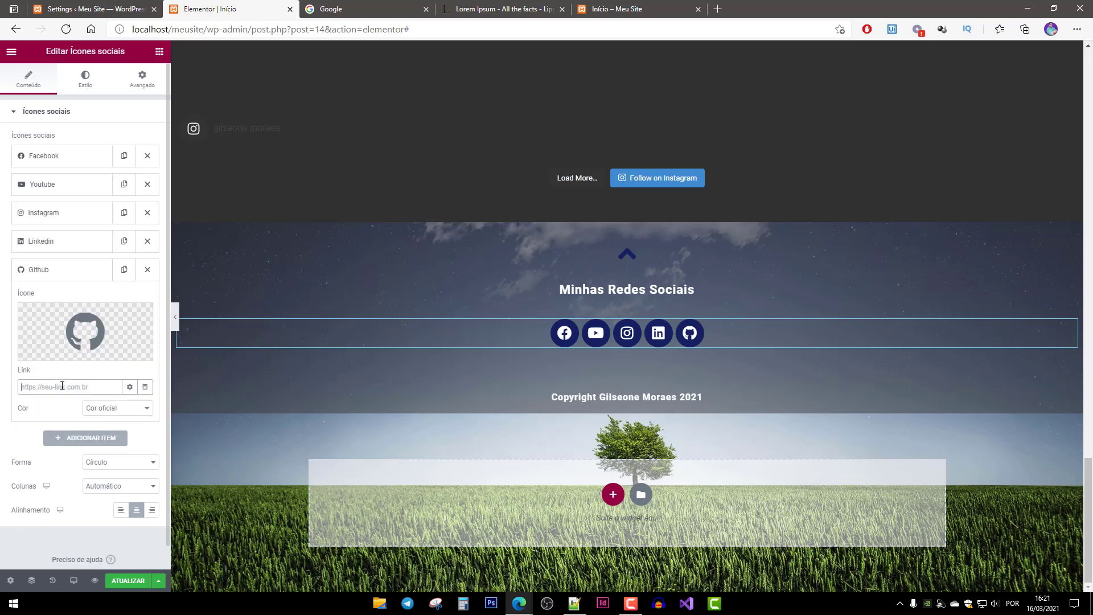
right_click(66, 388)
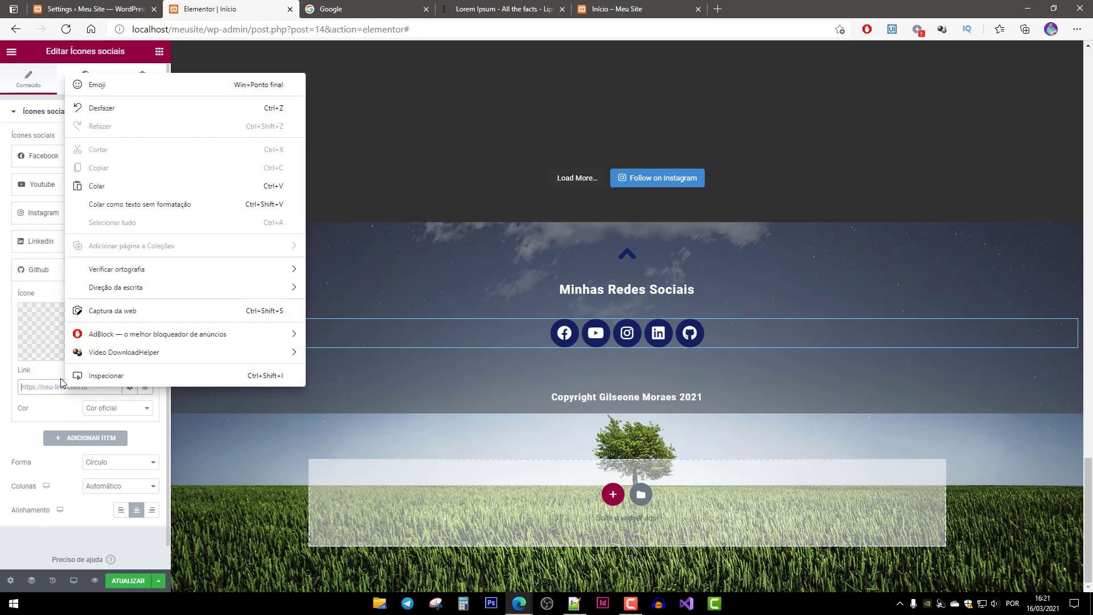
left_click(52, 374)
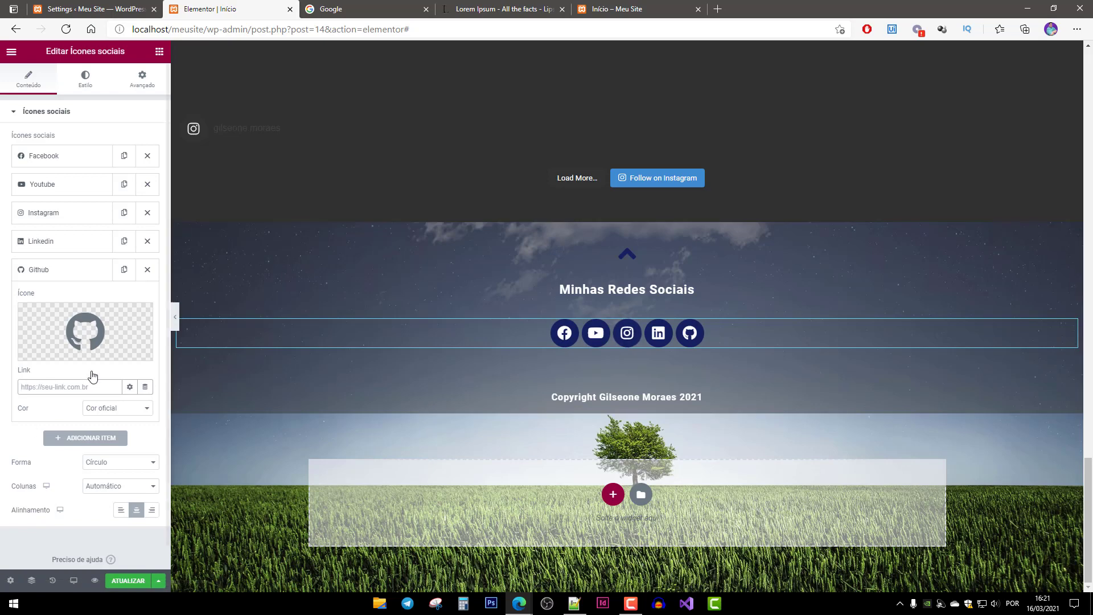
left_click(127, 581)
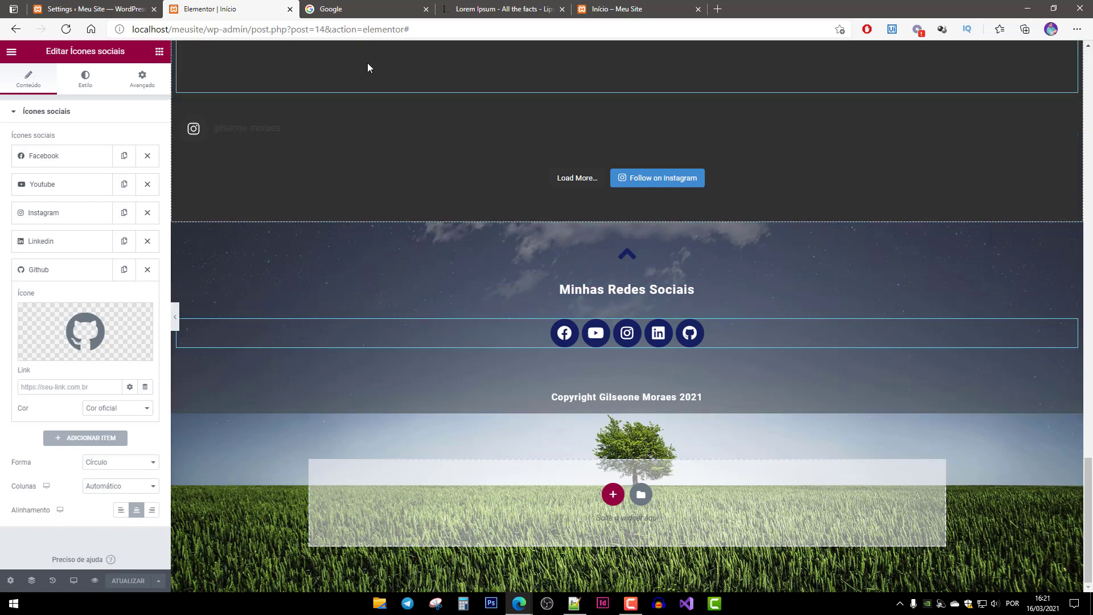
left_click(615, 9)
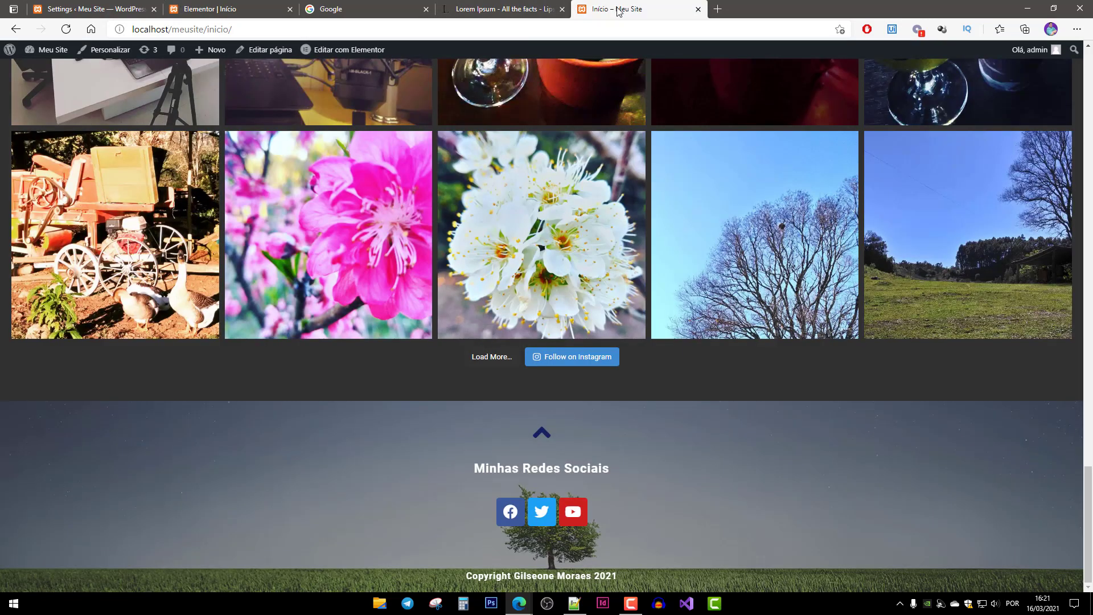
Reload the live Início page to review the Github footer icon, then go back to Elementor.
key("F5")
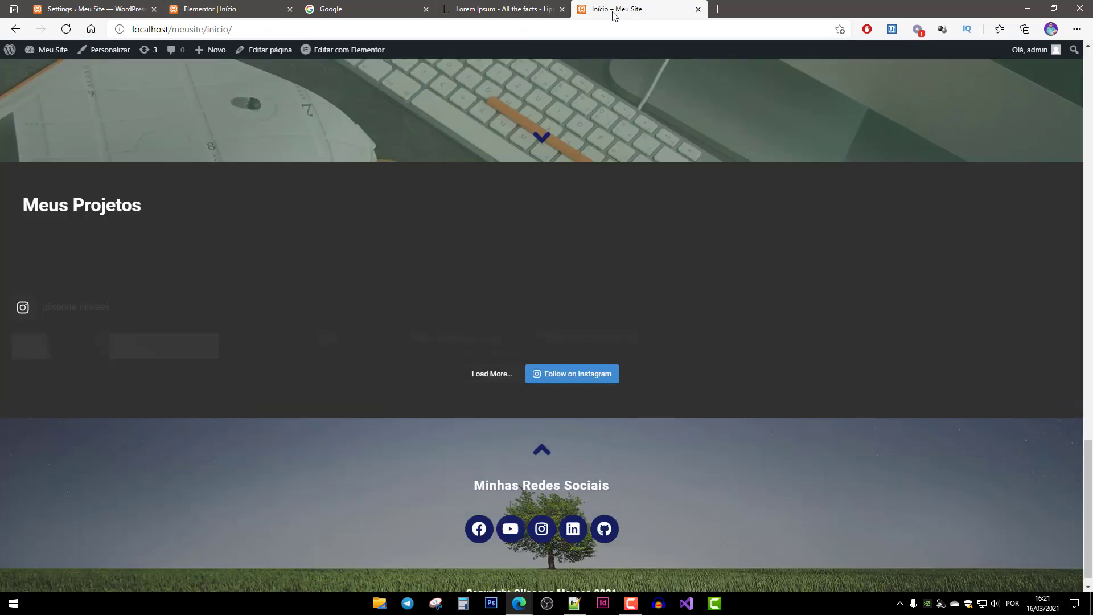
scroll(699, 200, "up", 20)
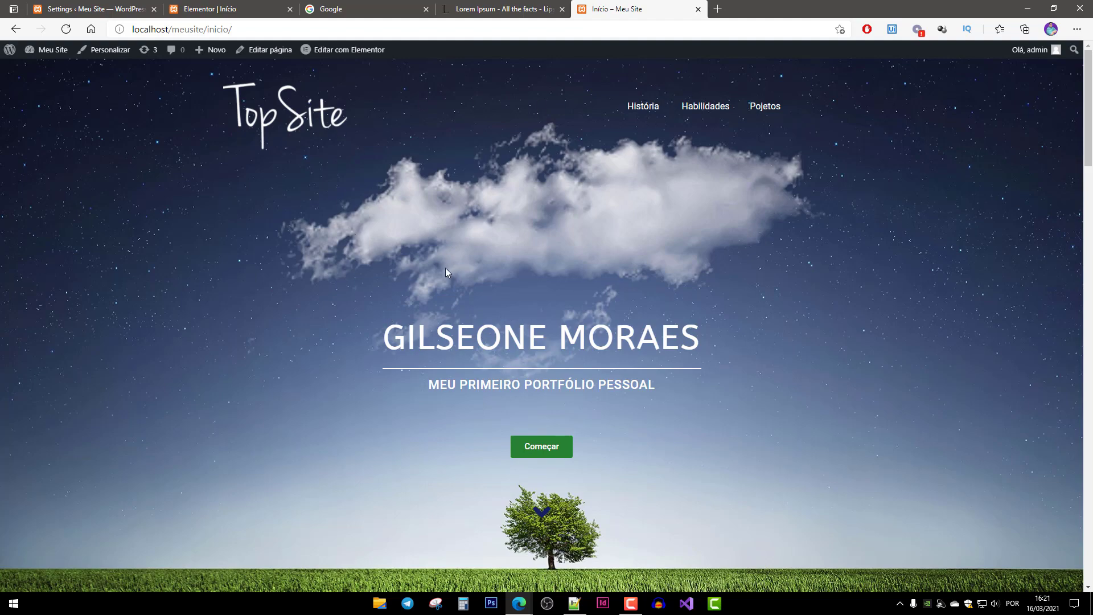
scroll(446, 268, "down", 10)
scroll(459, 283, "up", 1)
scroll(459, 285, "down", 4)
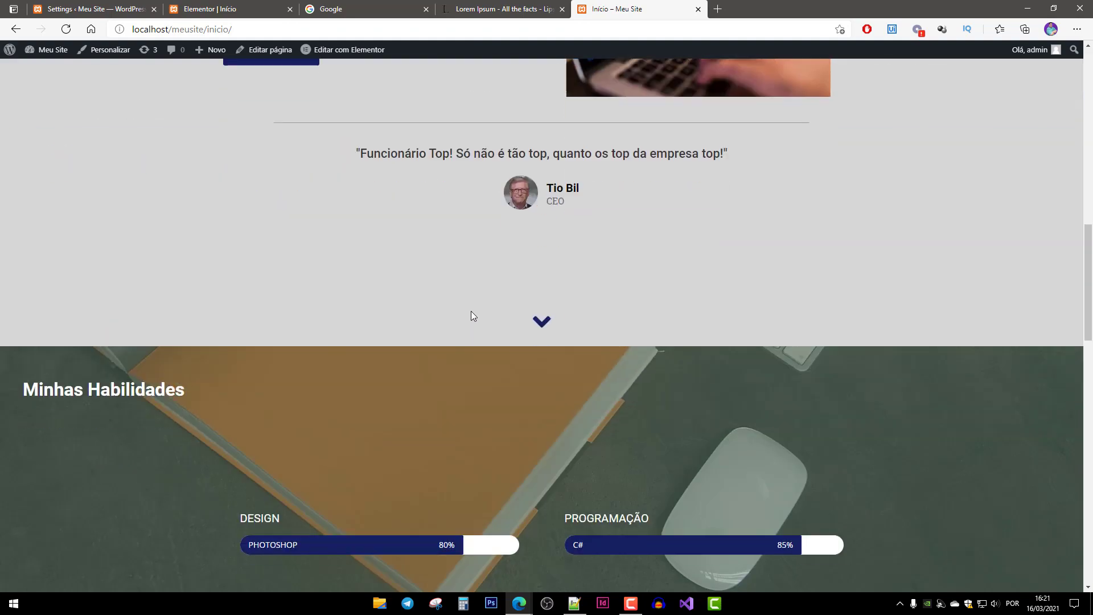
scroll(470, 311, "down", 15)
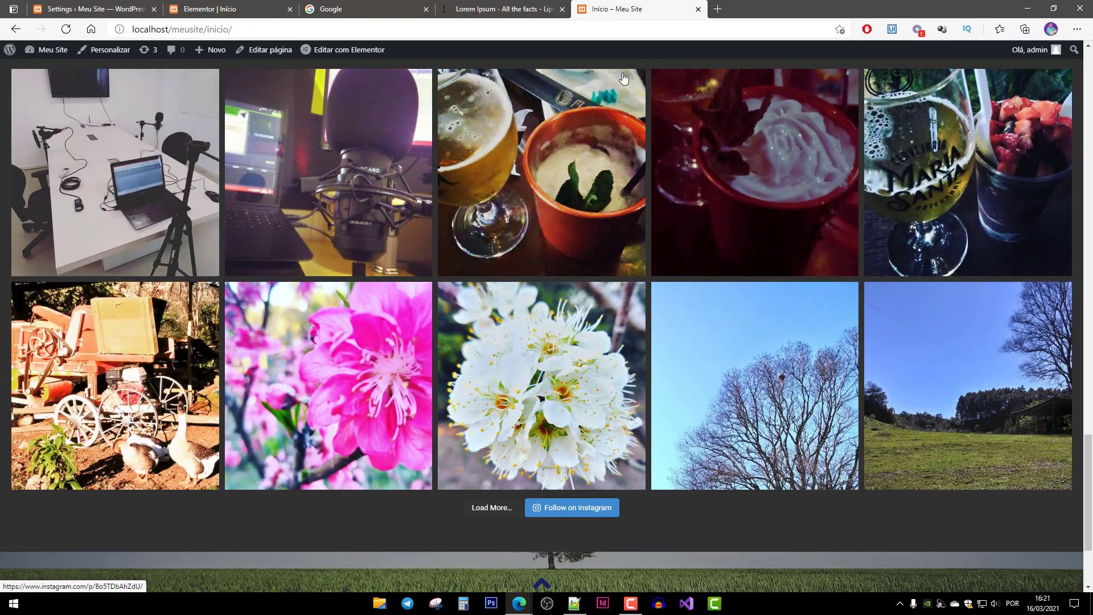
left_click(193, 9)
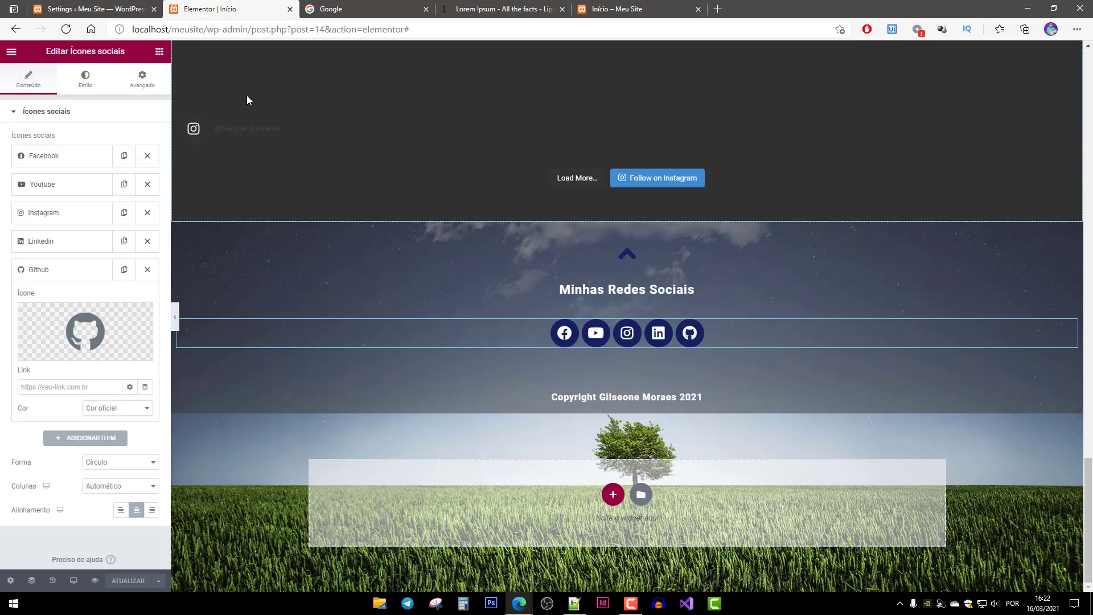
scroll(412, 266, "up", 20)
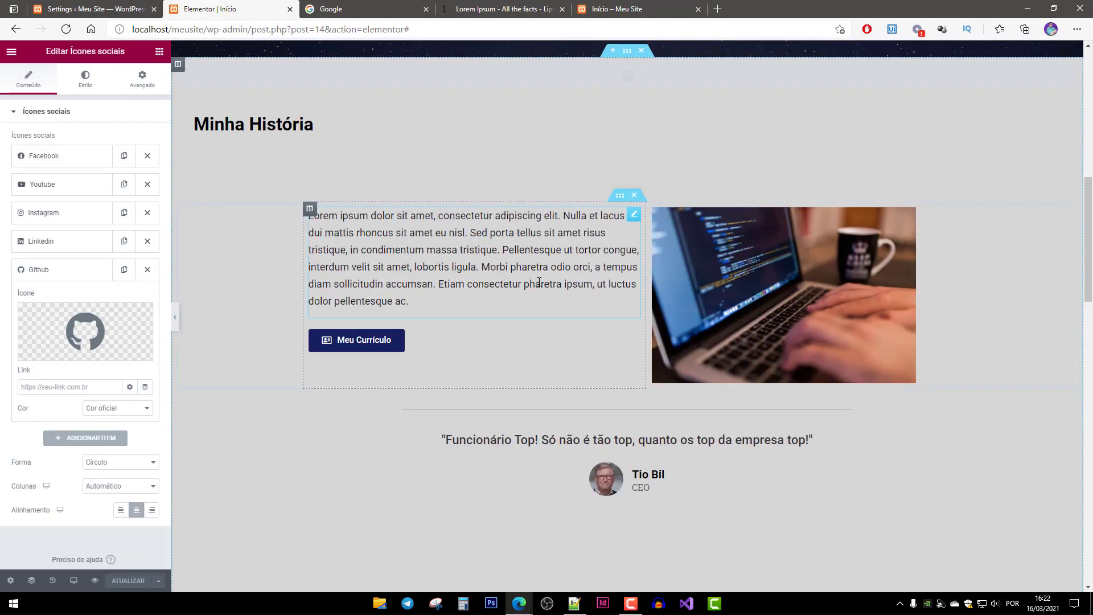
scroll(538, 282, "up", 5)
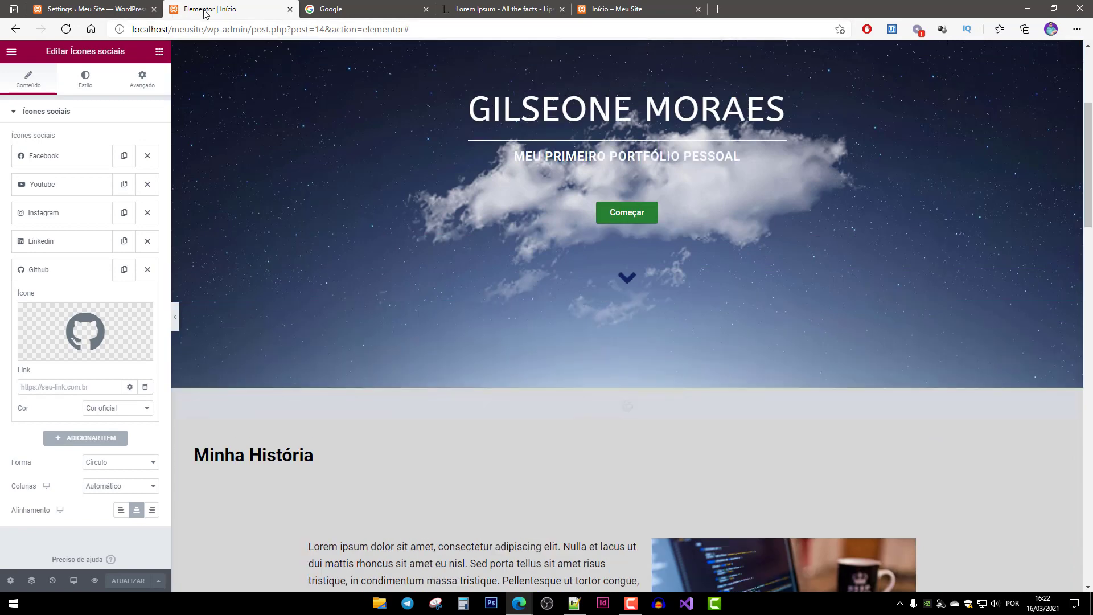
Fix 'Pojetos' to 'Projetos' in the header menu text widget.
scroll(683, 217, "up", 4)
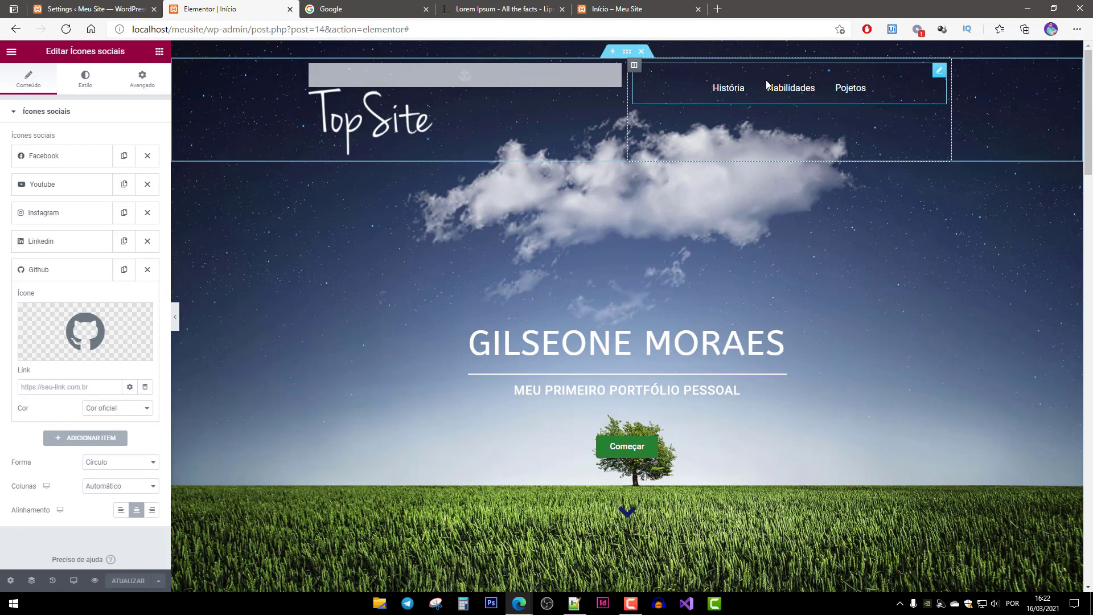
left_click(766, 81)
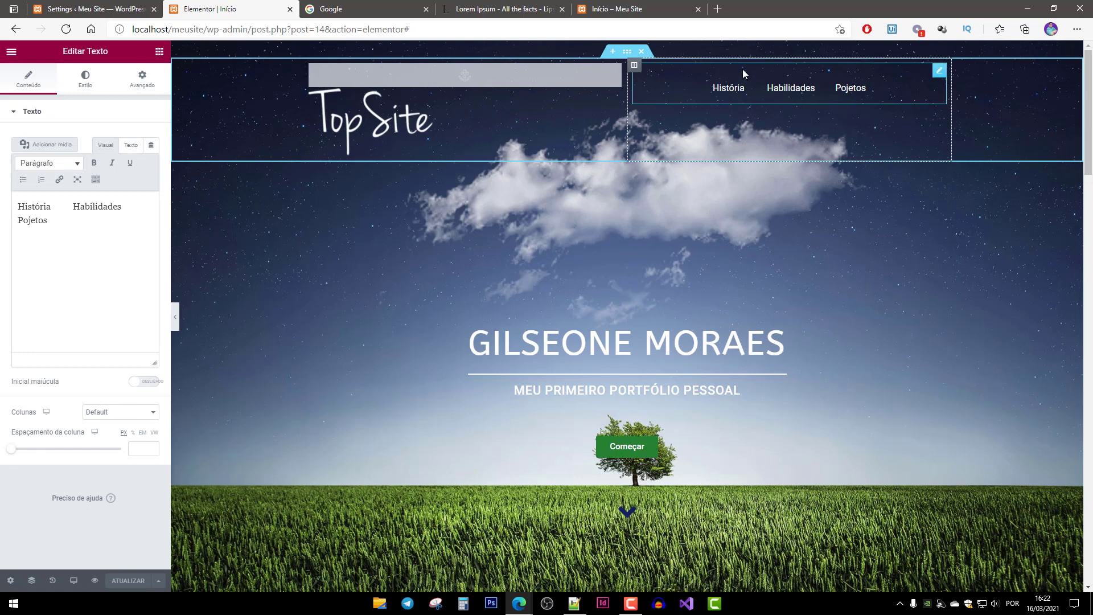
double_click(733, 89)
left_click(50, 208)
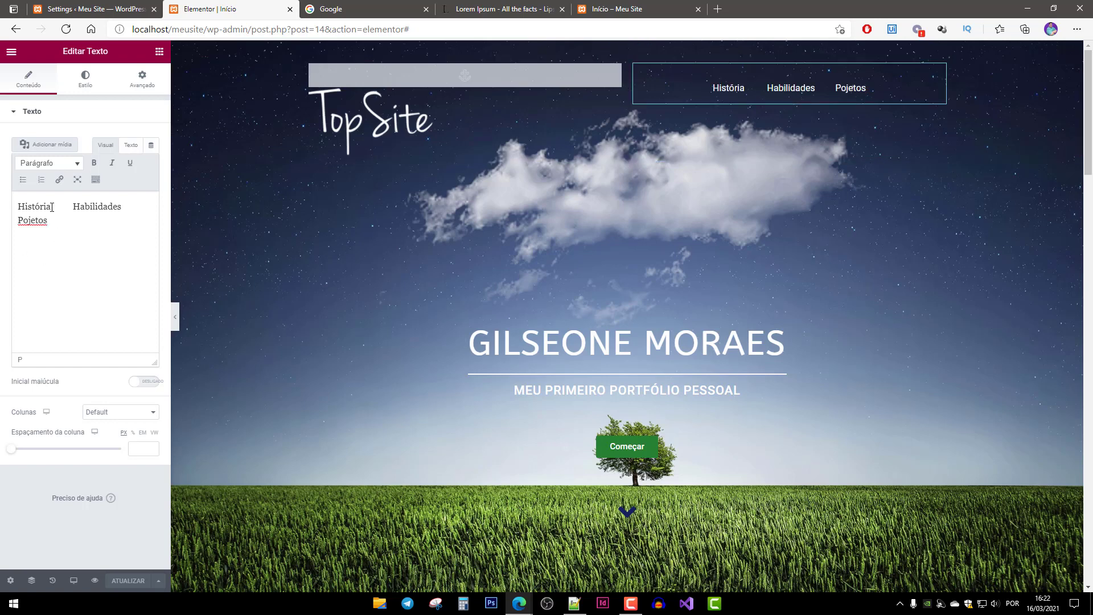
left_click_drag(50, 208, 17, 207)
left_click(74, 235)
type("r")
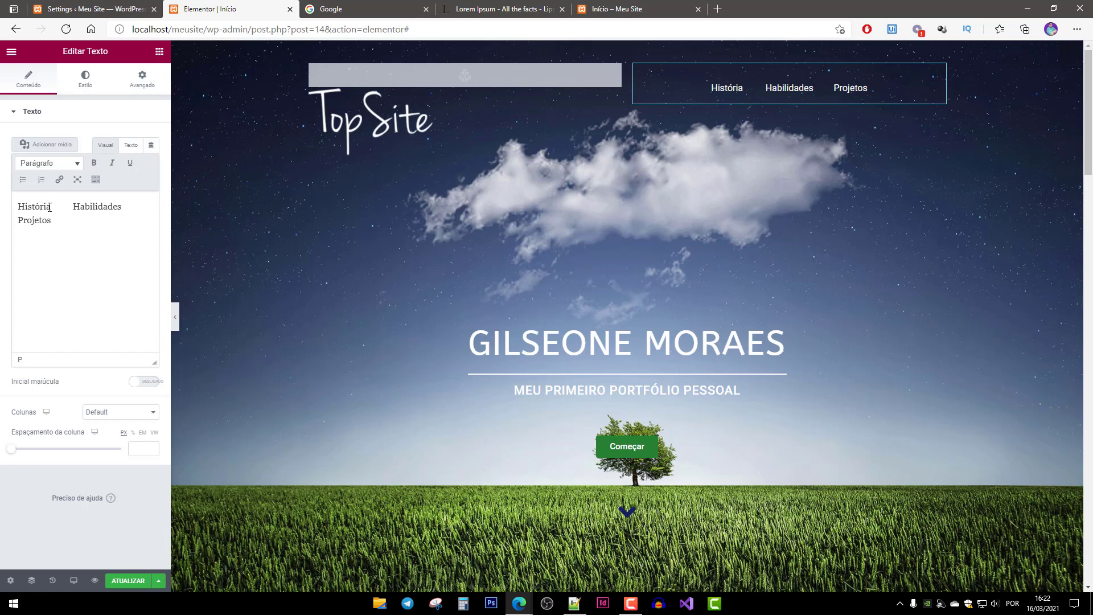
left_click_drag(51, 208, 16, 207)
Link História to the #Historia anchor.
left_click(60, 181)
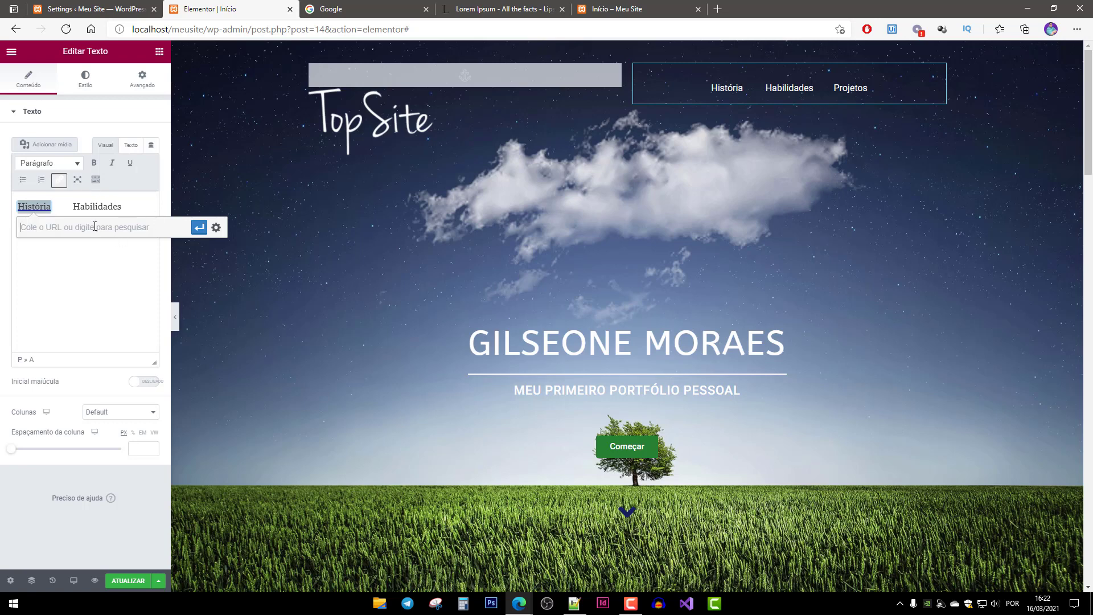
type("#Historia")
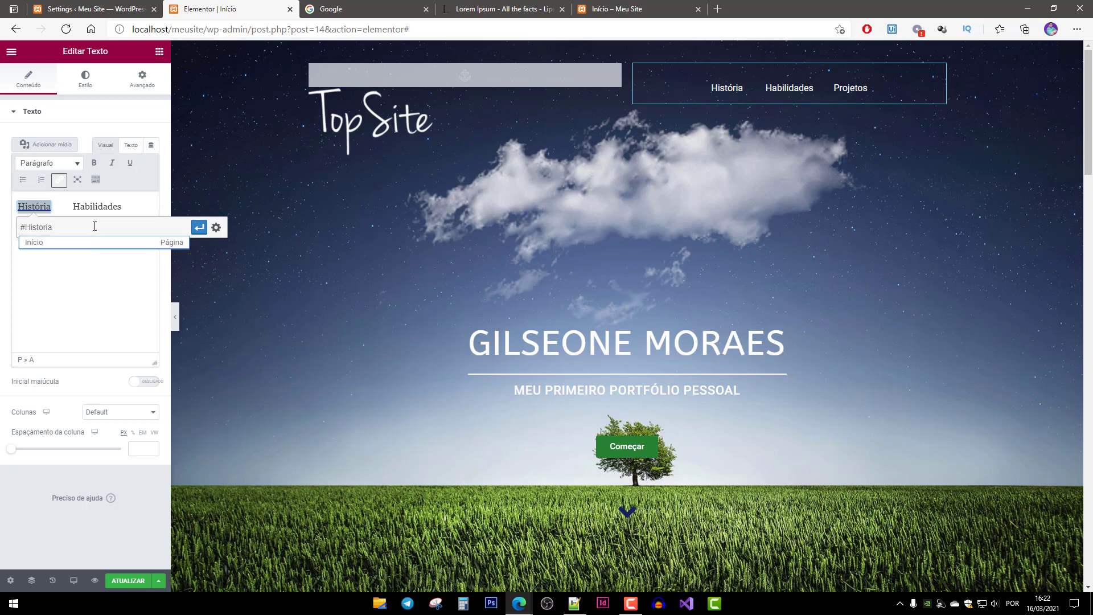
key("Return")
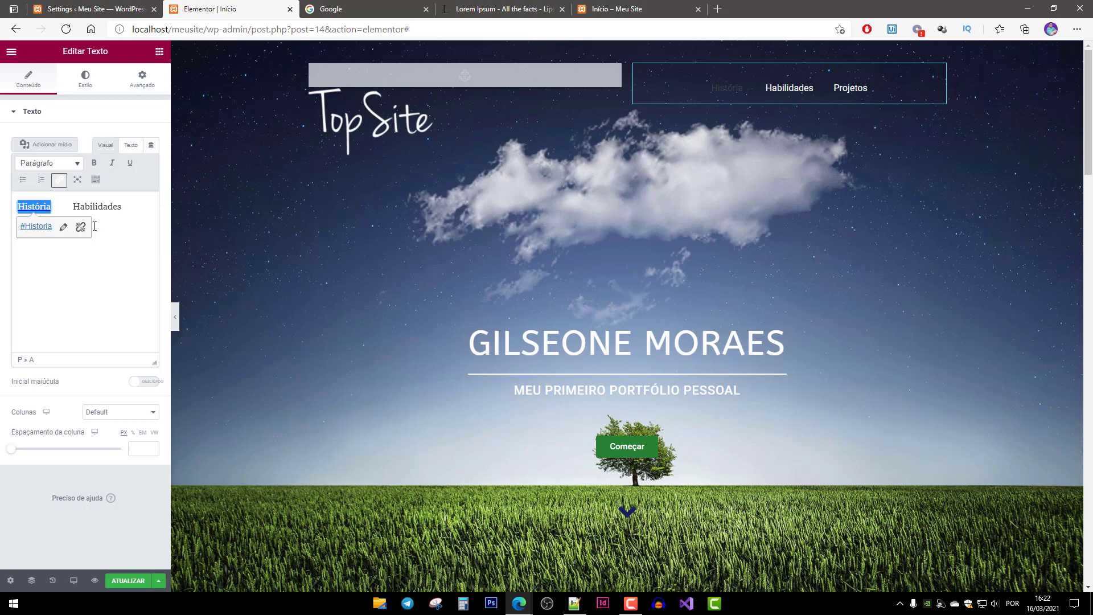
Link Habilidades to the #Habilidades anchor.
mouse_move(122, 209)
left_mouse_down()
mouse_move(75, 209)
mouse_move(122, 204)
left_mouse_up()
key("ctrl+c")
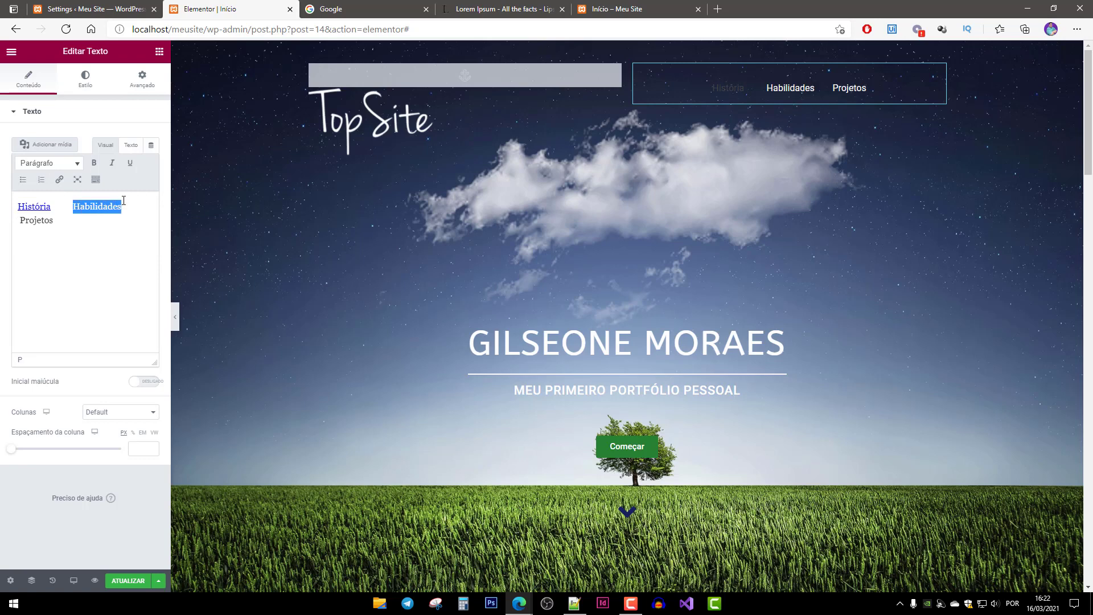
left_click(59, 179)
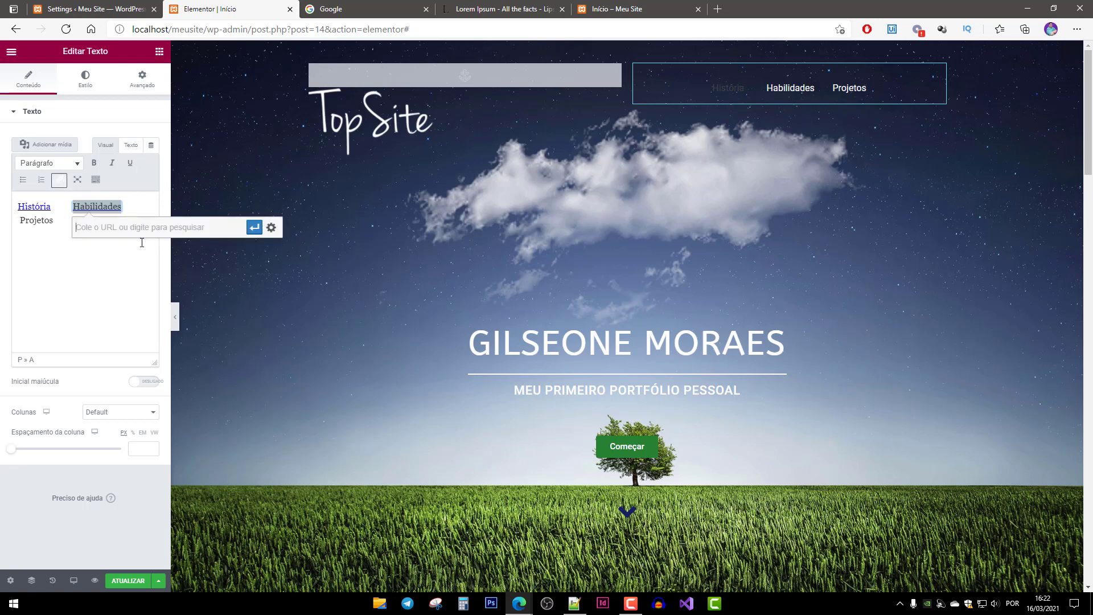
key("ctrl+v")
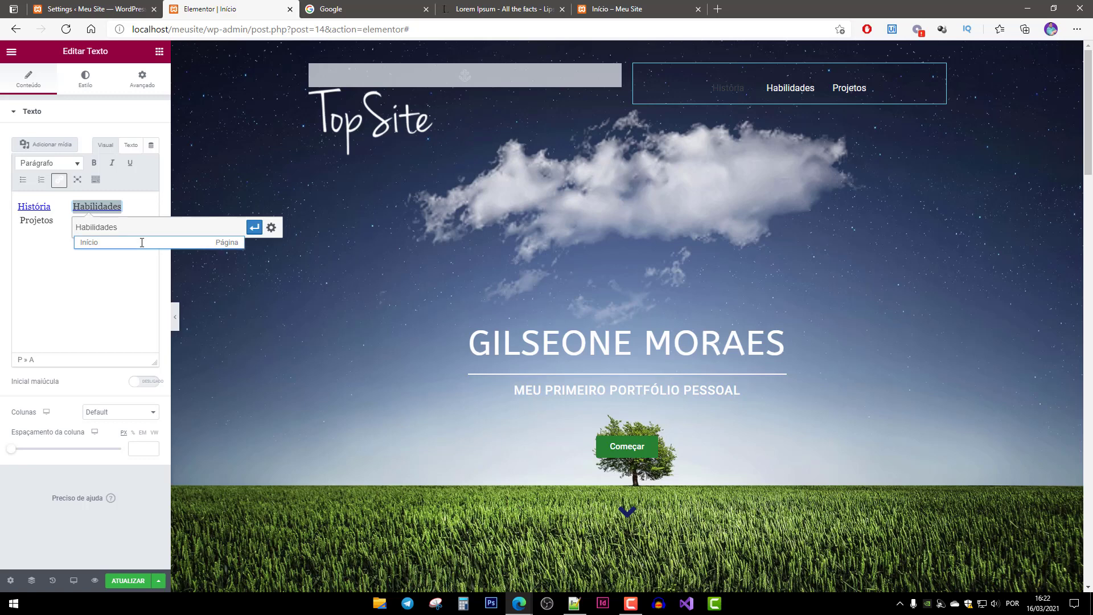
key("Home")
type("#")
key("Return")
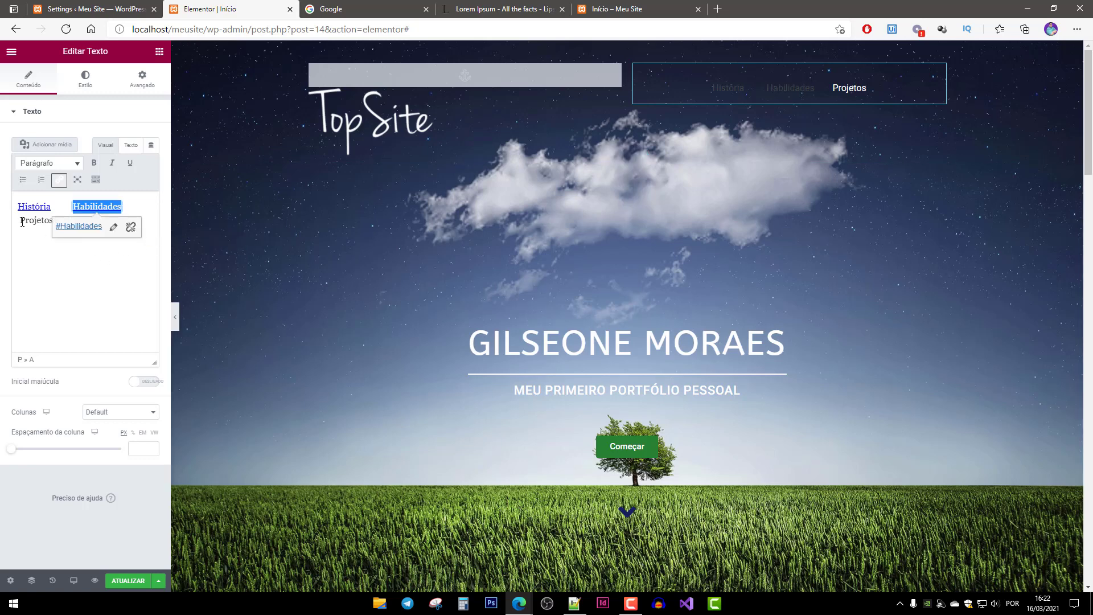
Link Projetos to the #Projetos anchor.
left_click(20, 221)
double_click(53, 218)
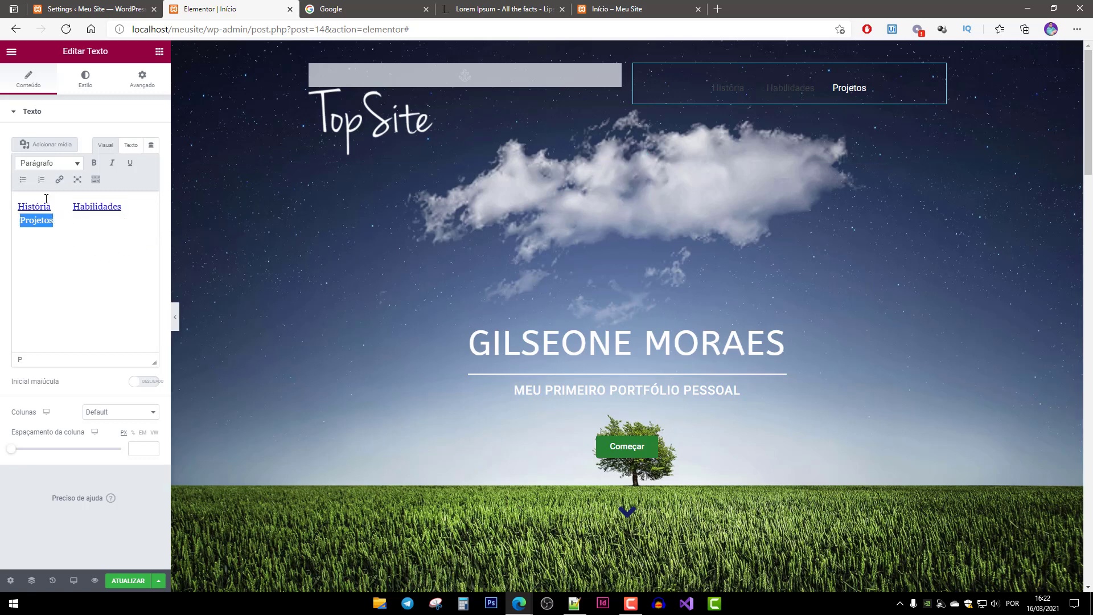
left_click(59, 179)
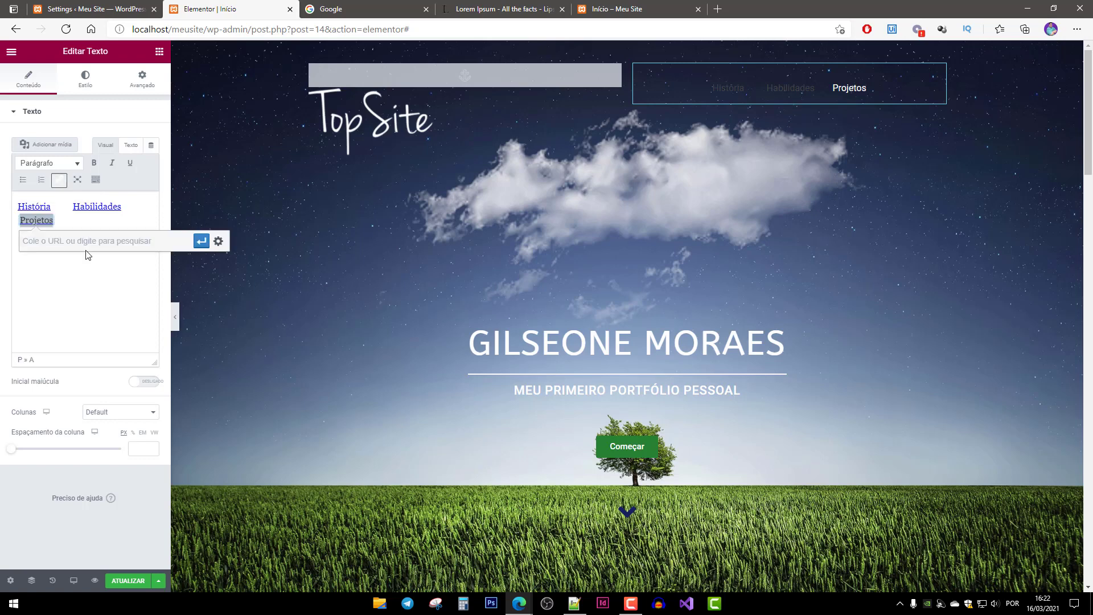
type("#Habilidades")
key("shift+Left")
key("shift+Left")
key("shift+Left")
key("shift+Left")
key("shift+Left")
key("shift+Left")
key("shift+Left")
key("shift+Left")
key("shift+Left")
key("shift+Left")
key("shift+Left")
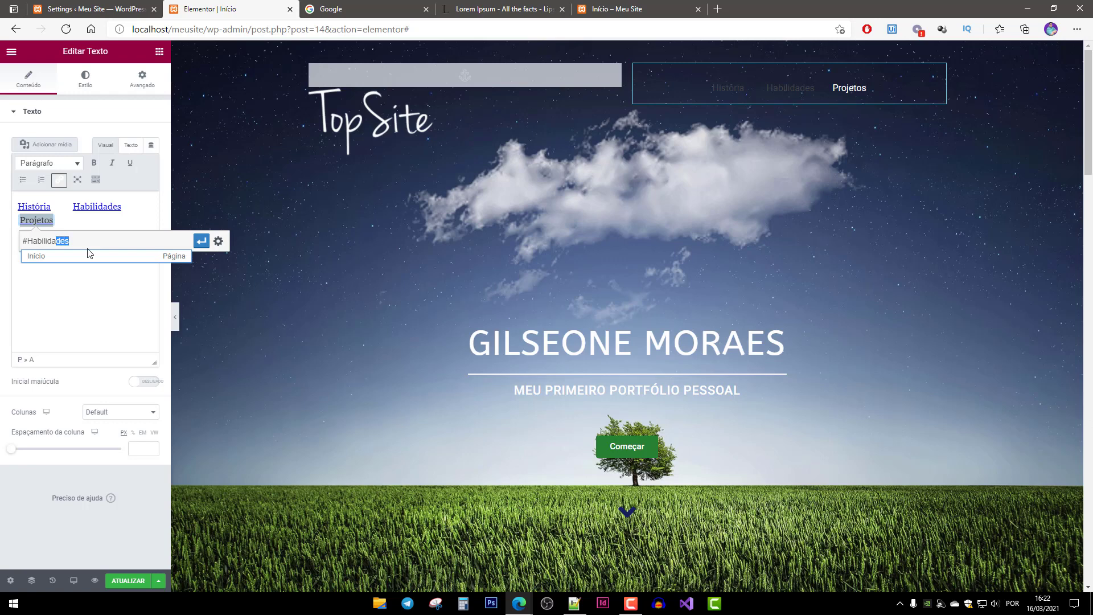
type("Projetos")
key("Return")
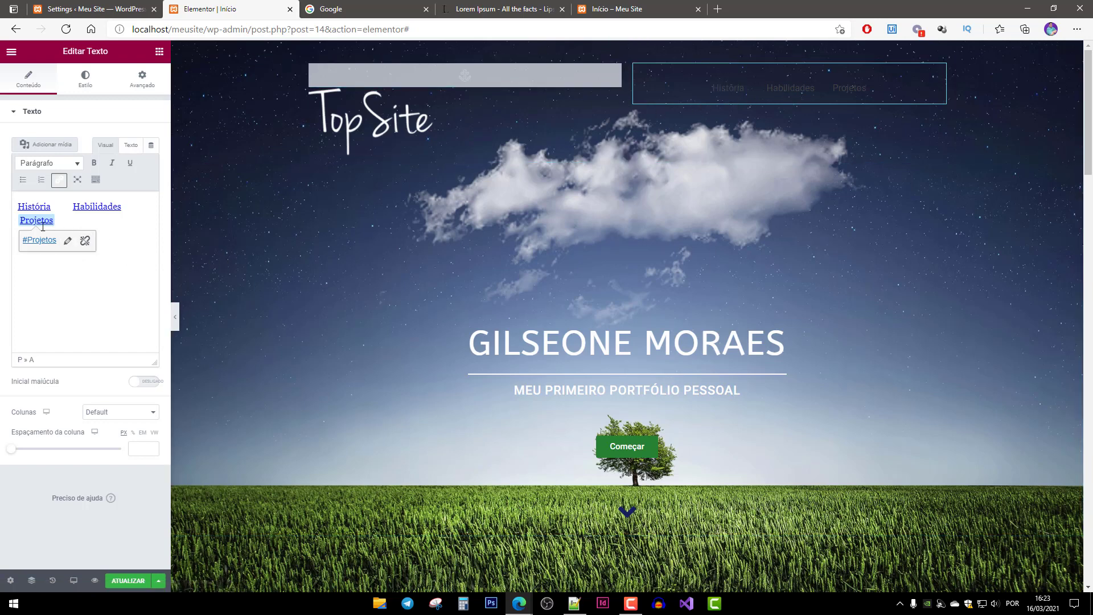
Colour the Projetos, História and Habilidades menu links white.
left_click(96, 182)
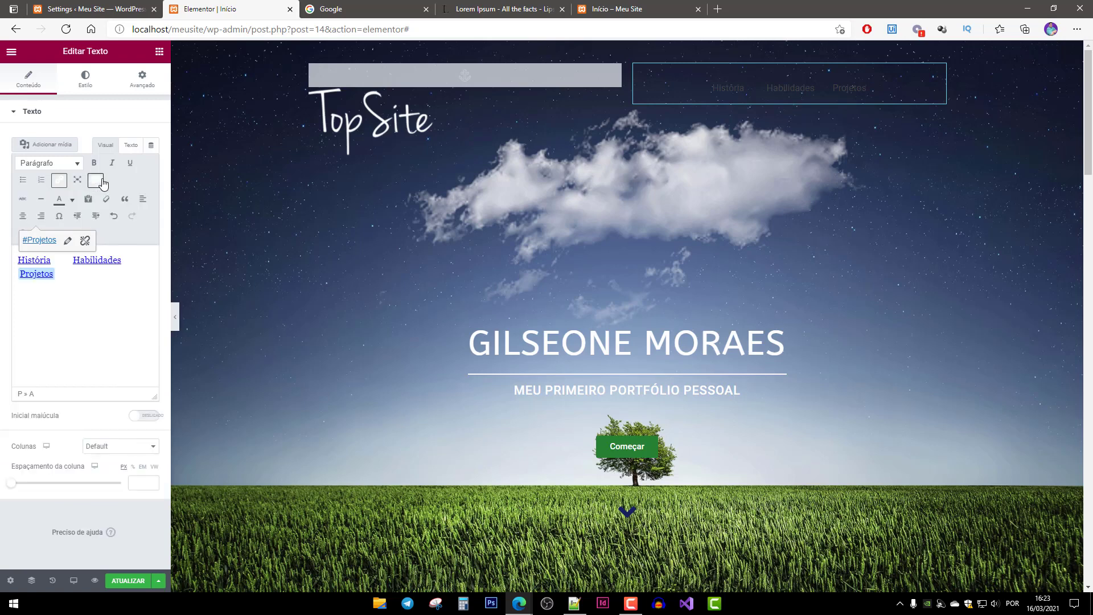
left_click(73, 201)
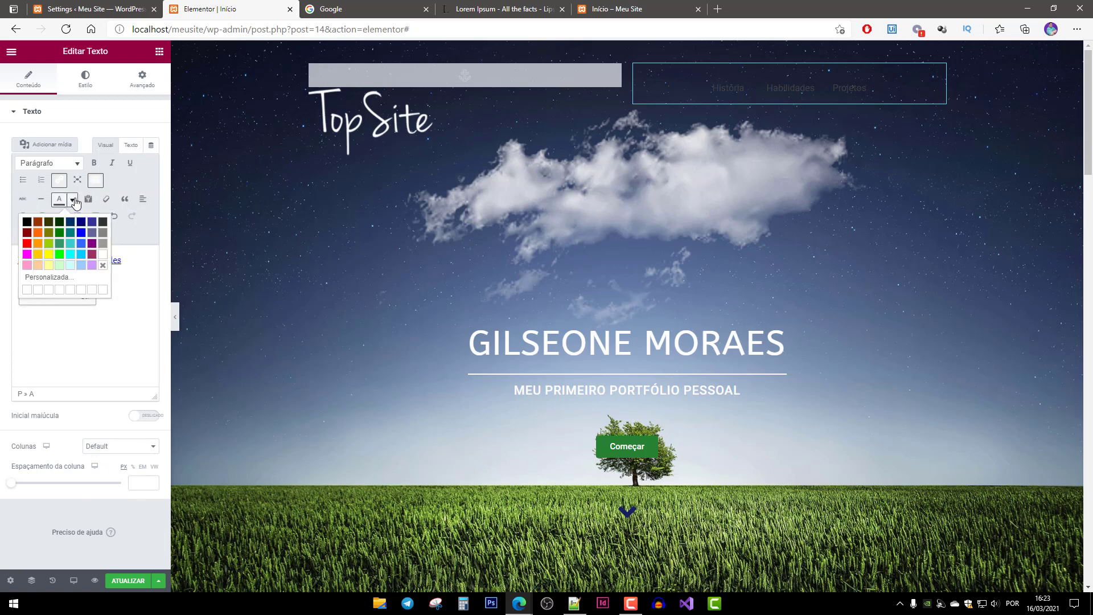
left_click(104, 258)
left_click_drag(137, 261, 22, 260)
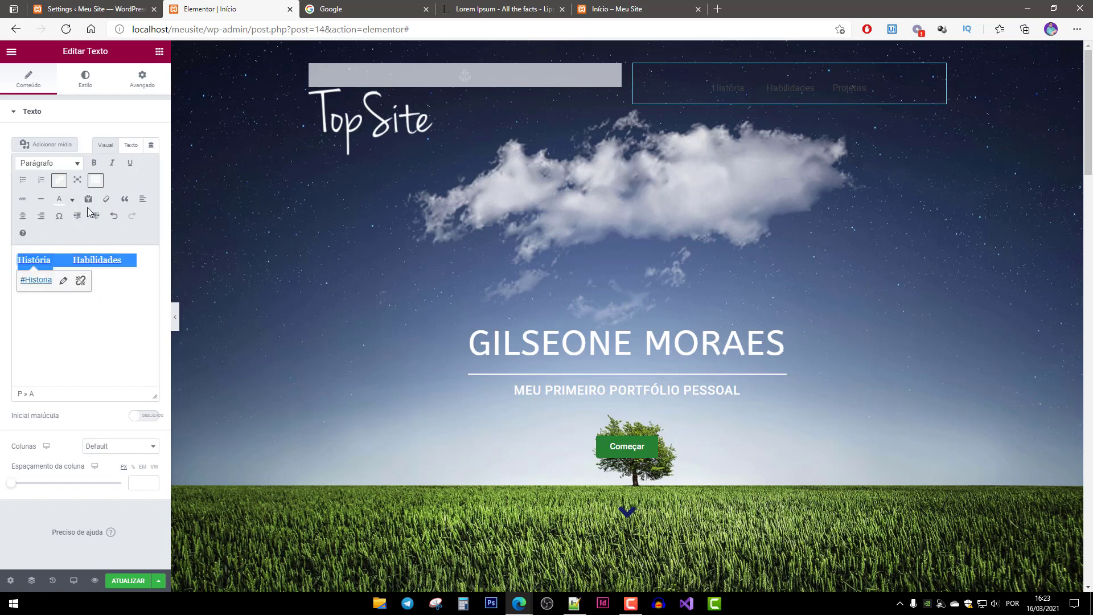
left_click(73, 201)
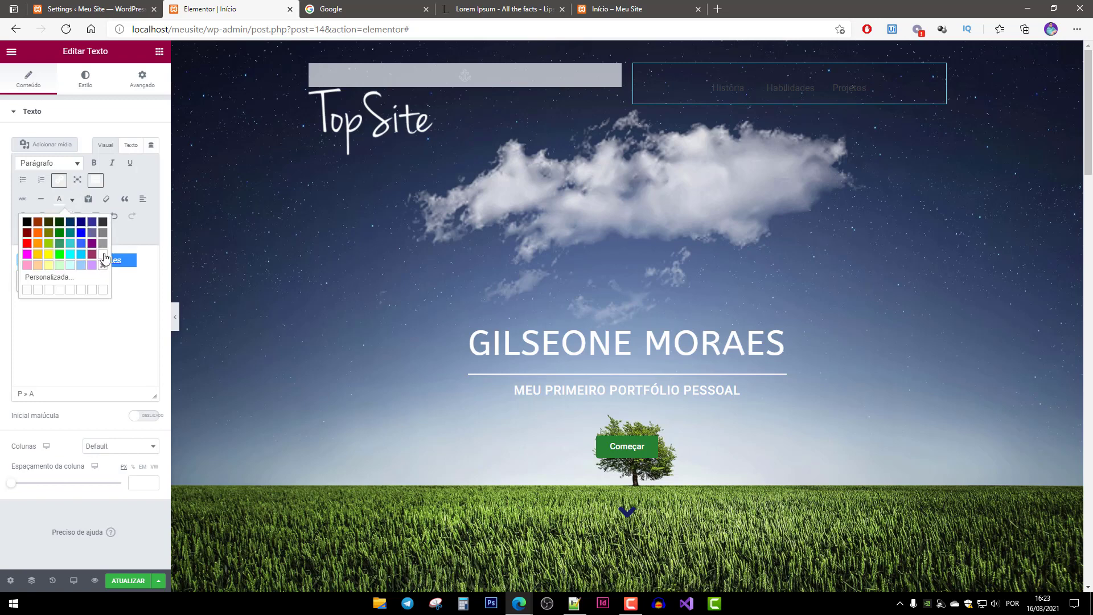
left_click(105, 256)
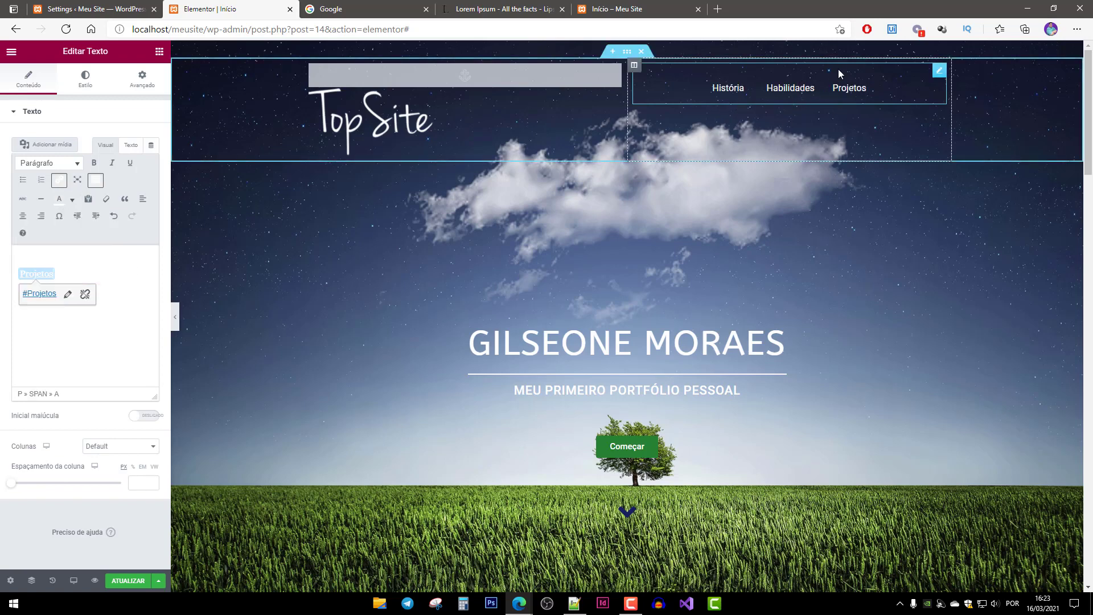
Check the Projetos link target and save the page.
left_click(81, 256)
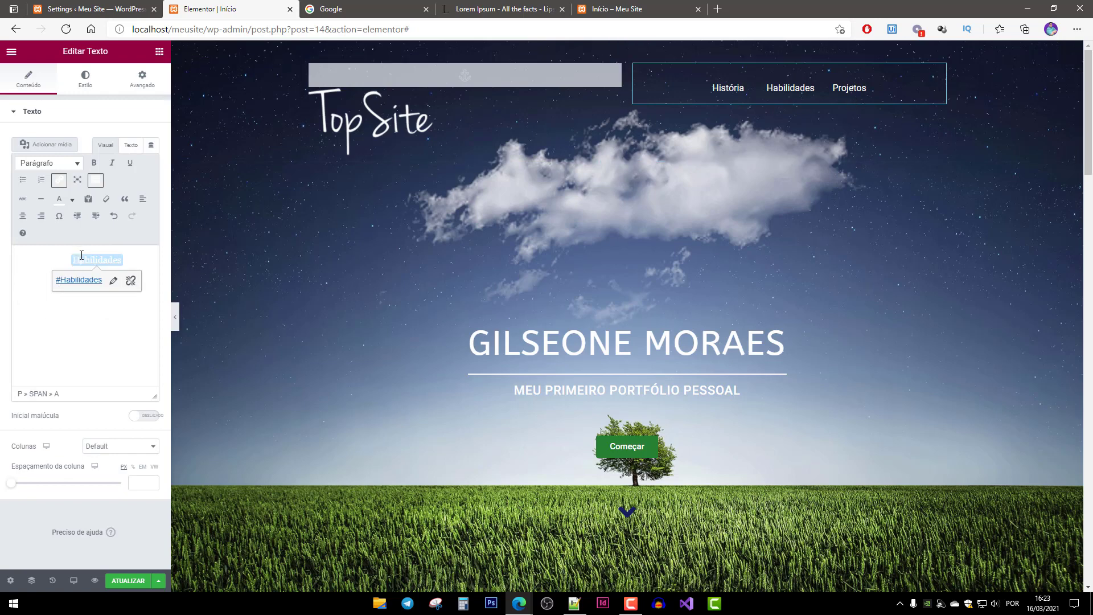
left_click(68, 331)
left_click(127, 342)
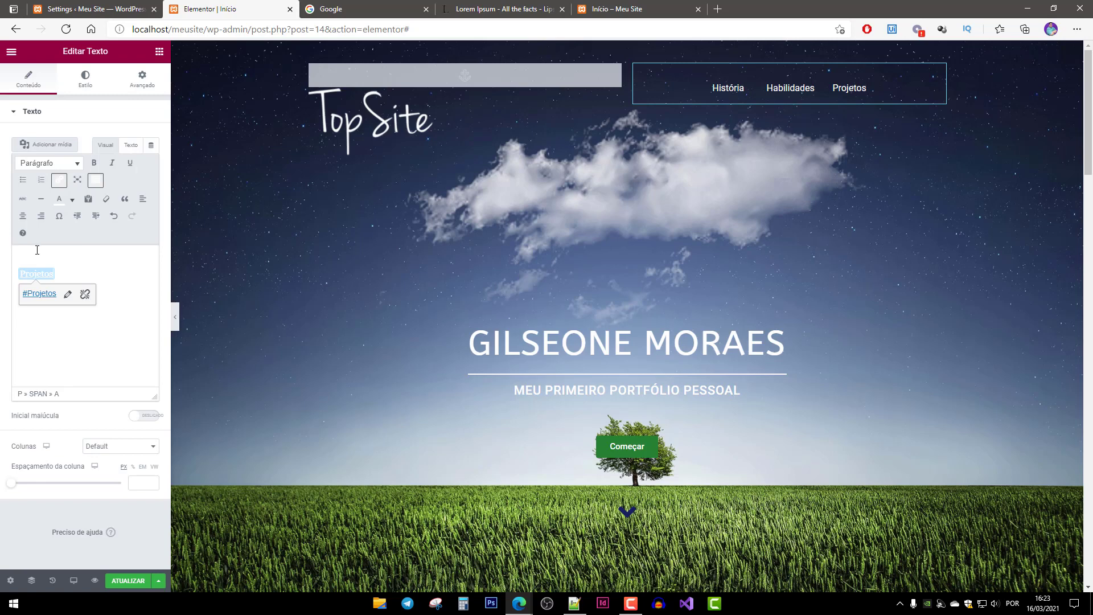
left_click_drag(20, 249, 172, 361)
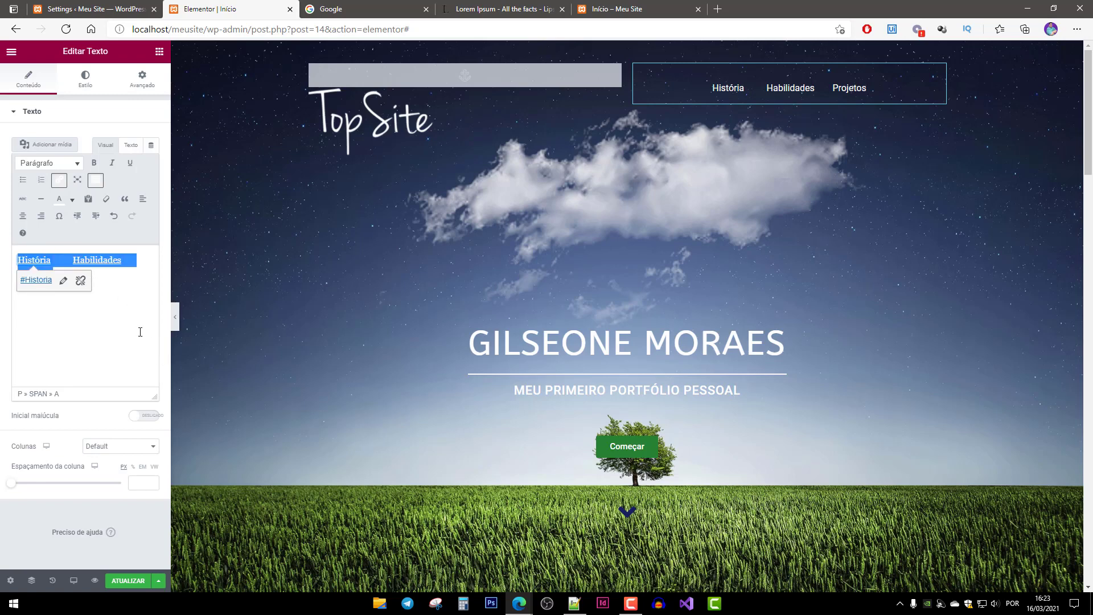
key("BackSpace")
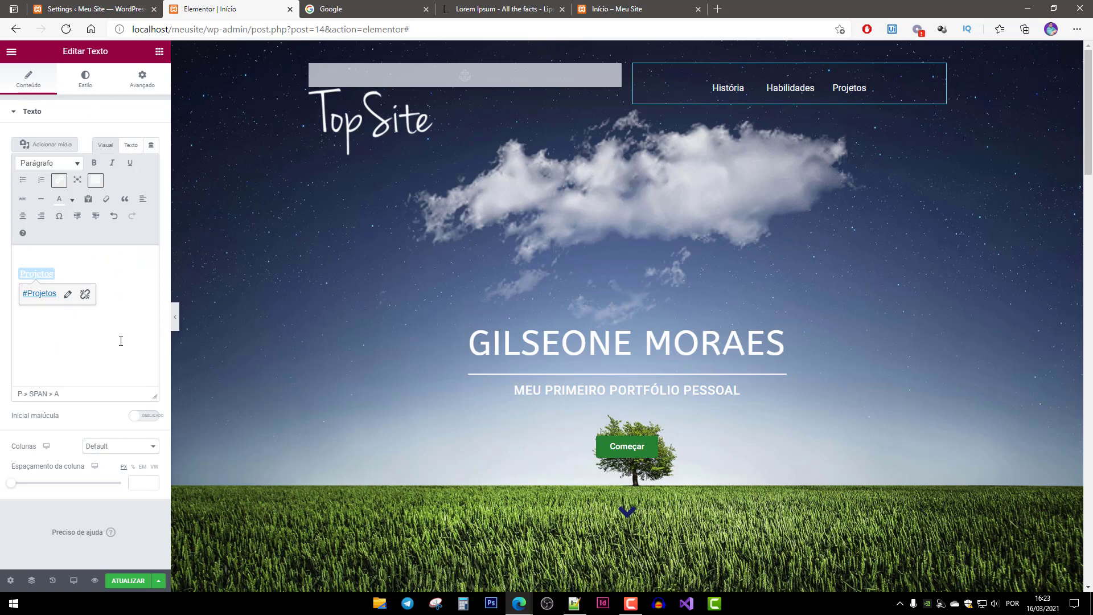
left_click(129, 581)
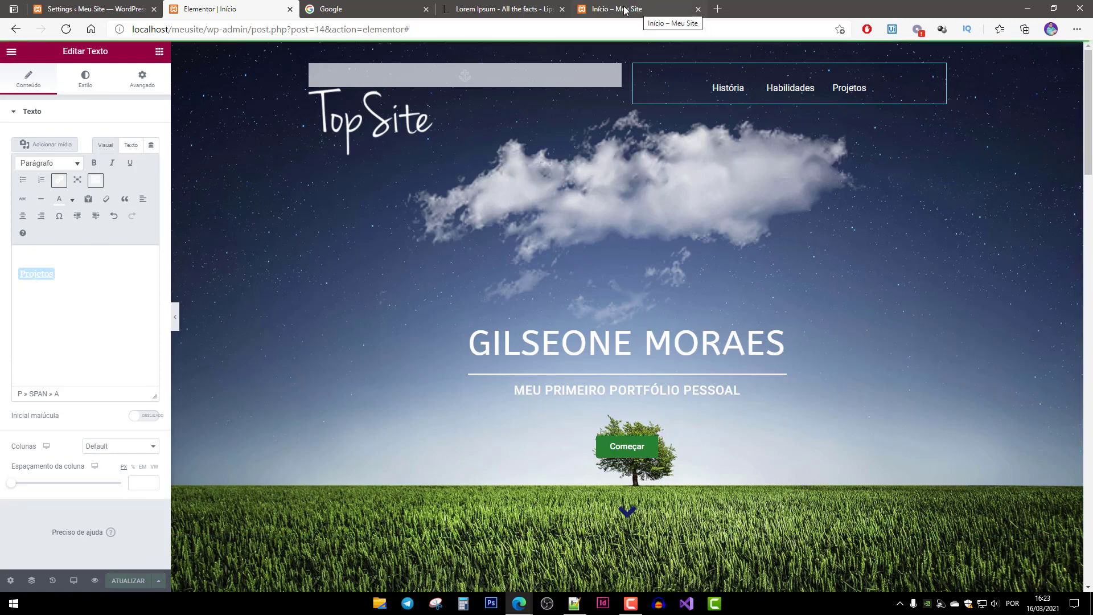
Reload the live Início page, follow the Projetos link to Meus Projetos, then return to the top.
left_click(642, 13)
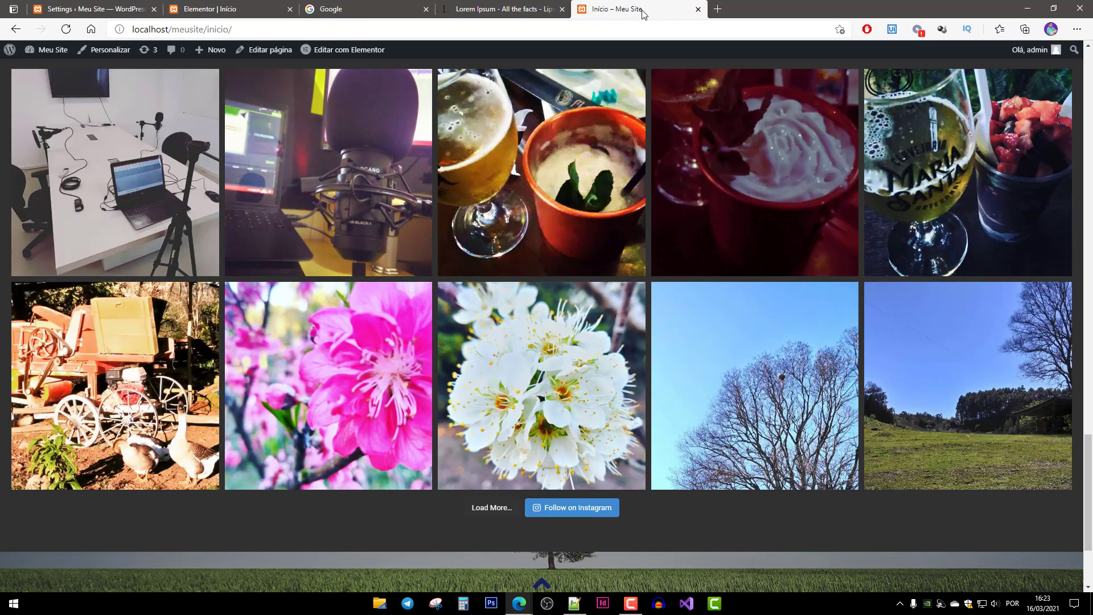
key("F5")
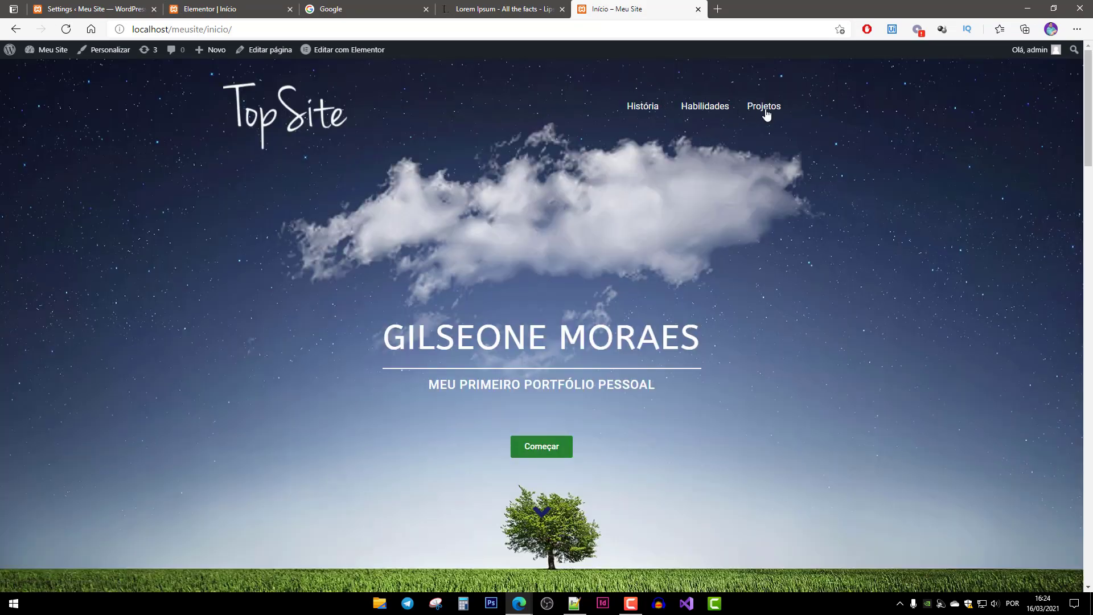
left_click(766, 109)
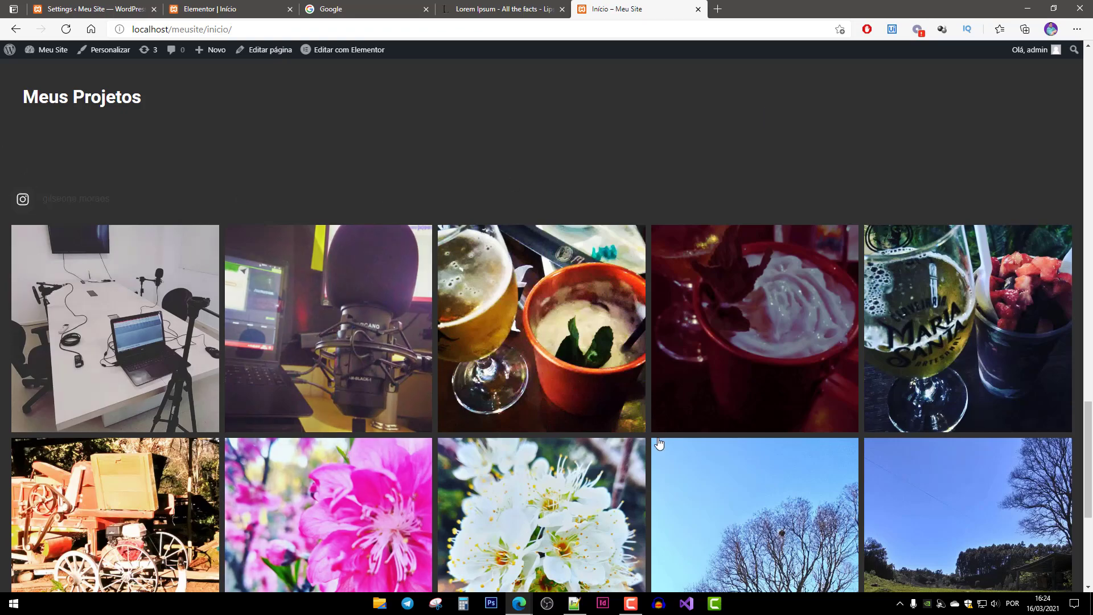
scroll(792, 478, "down", 5)
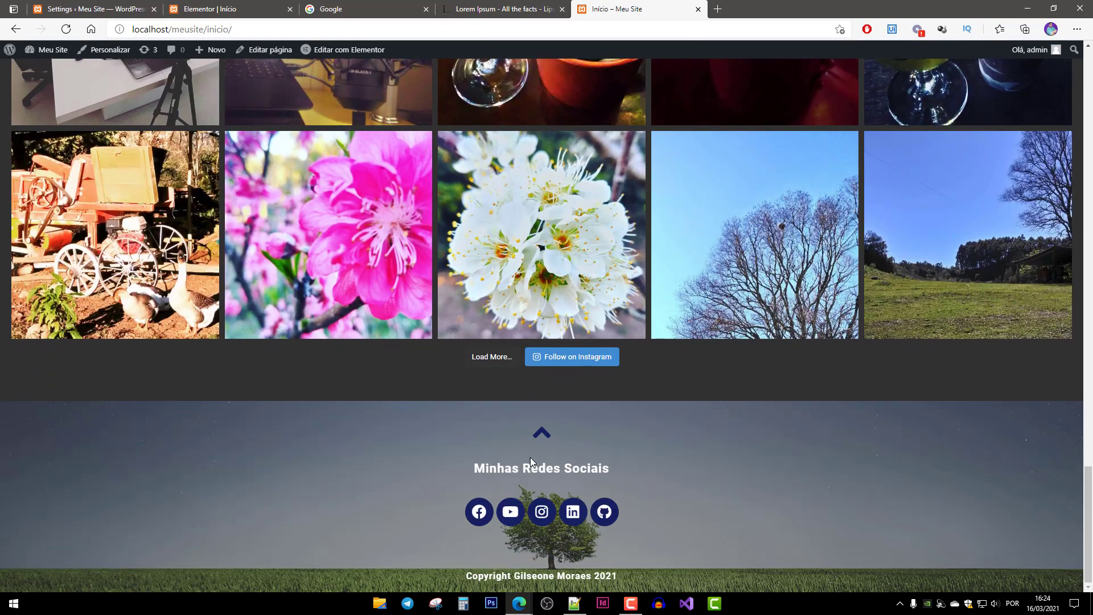
left_click(544, 436)
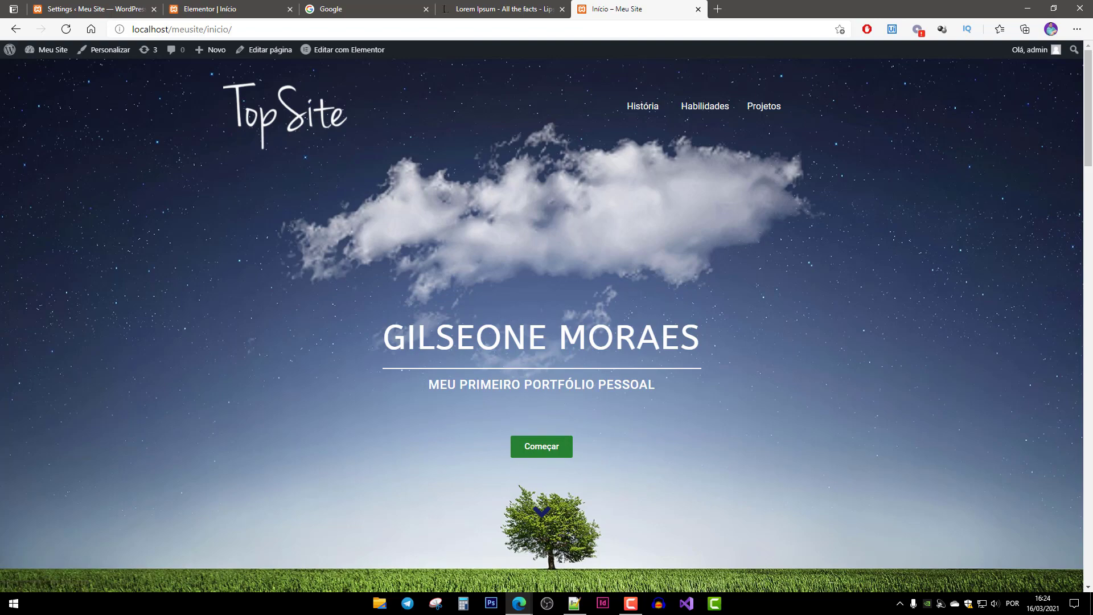
scroll(730, 405, "down", 12)
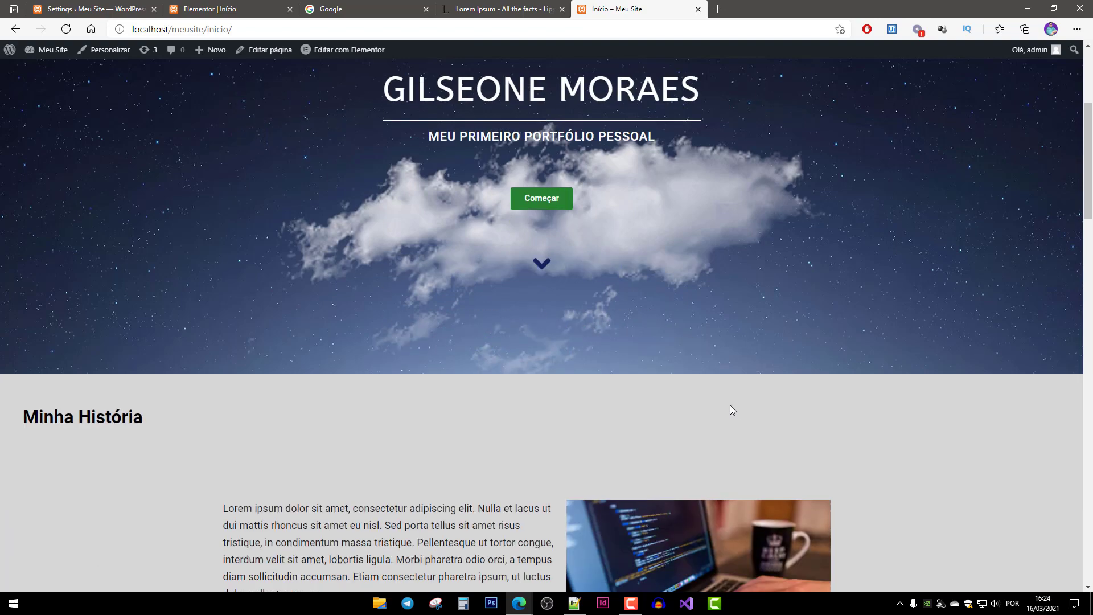
scroll(742, 408, "down", 10)
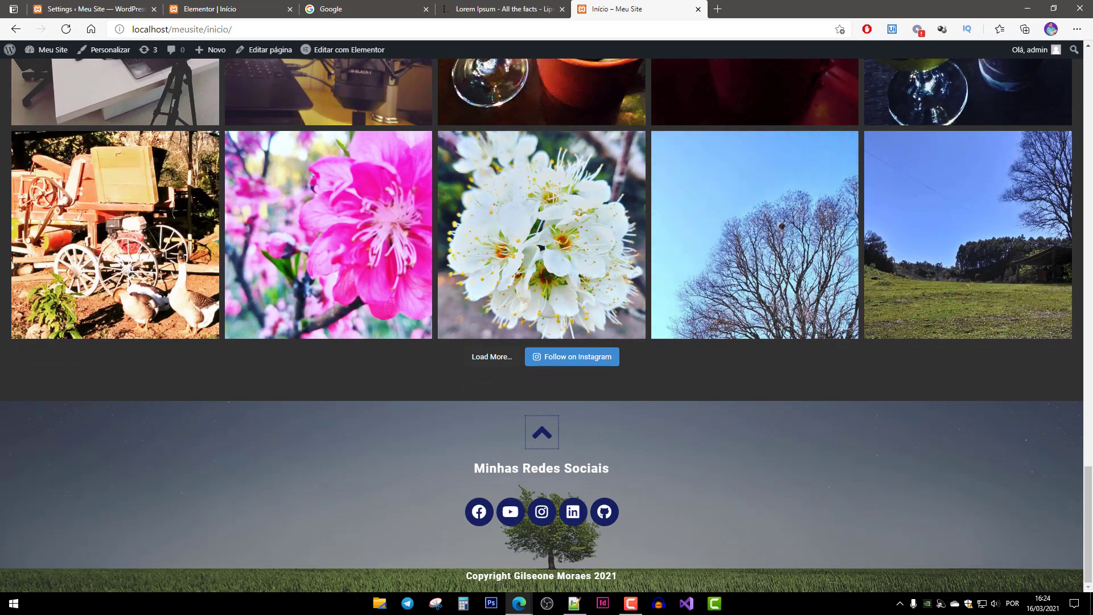
scroll(735, 357, "up", 10)
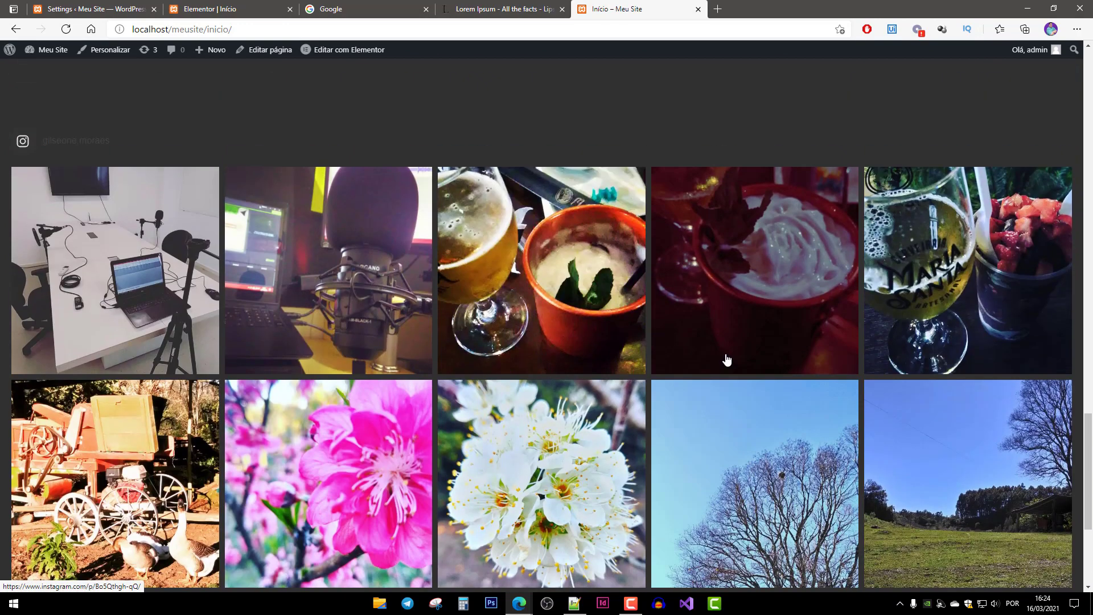
scroll(725, 357, "up", 15)
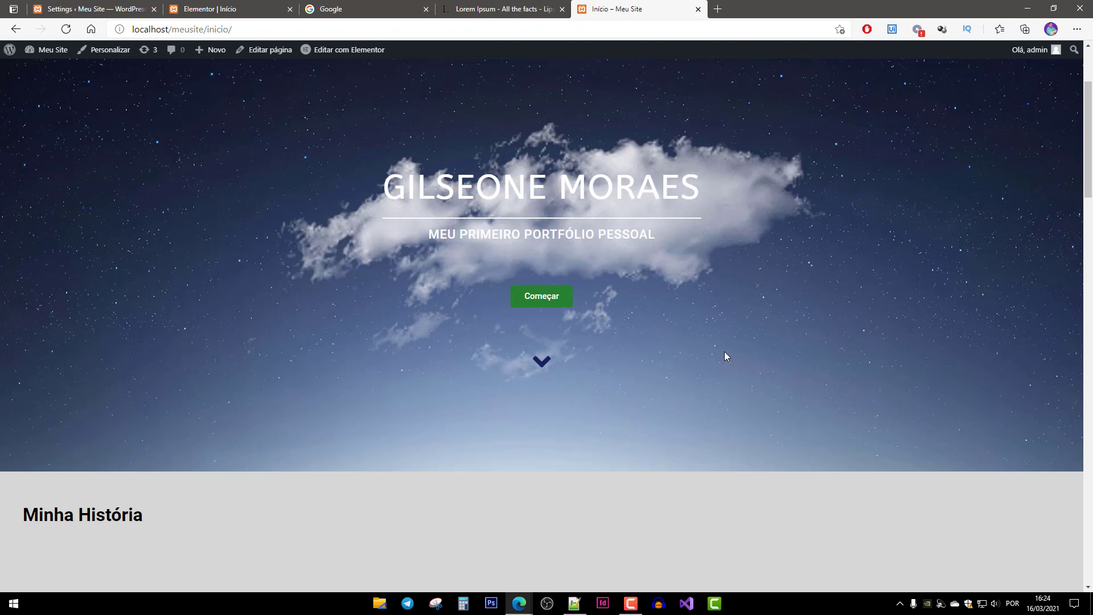
left_click(222, 9)
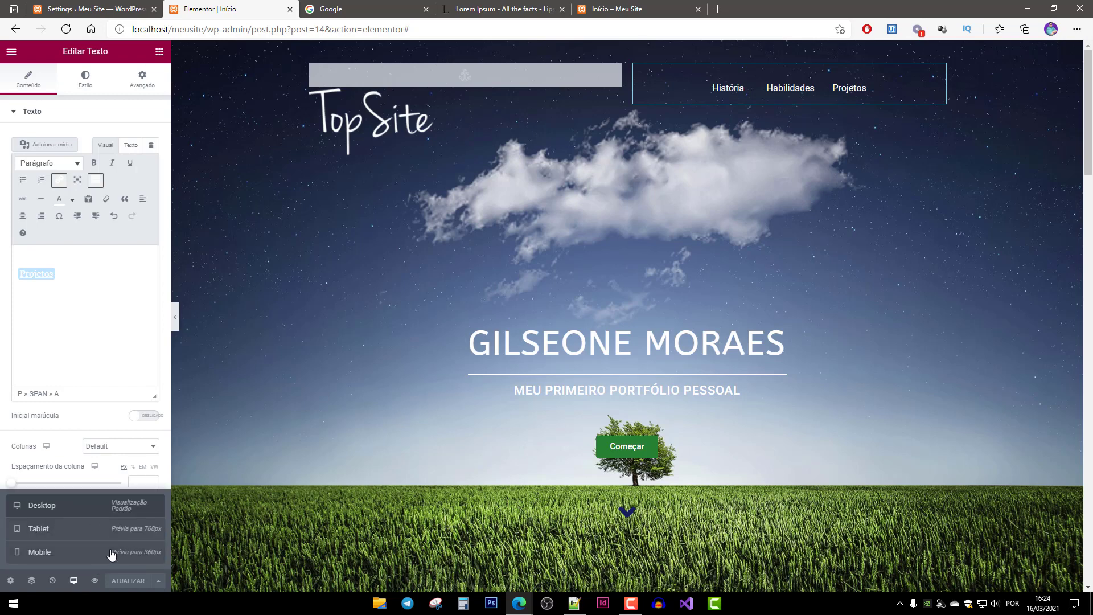
left_click(74, 538)
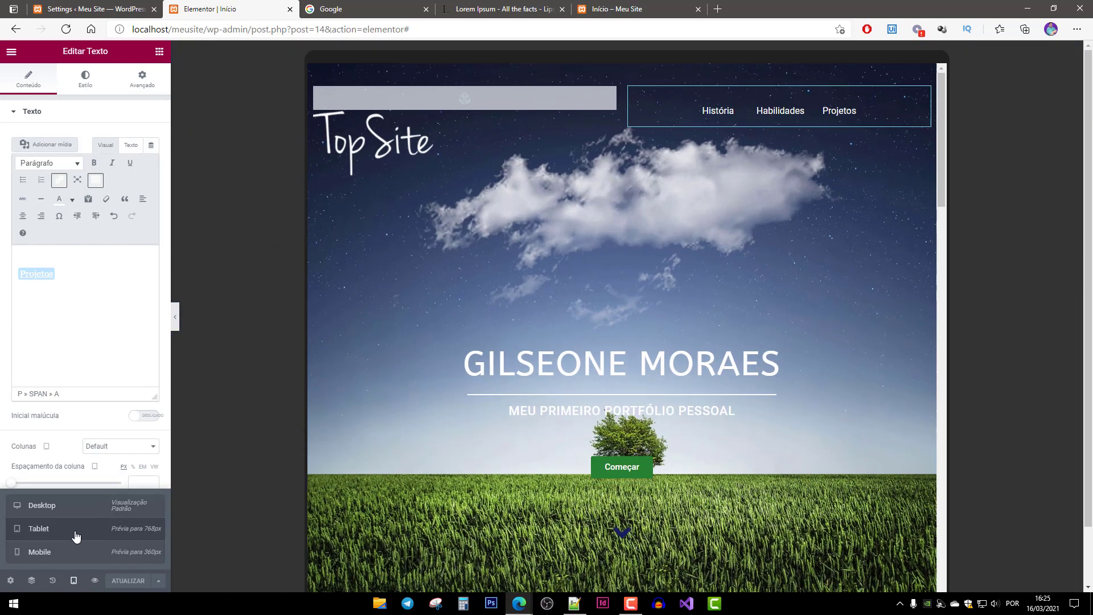
scroll(649, 404, "down", 15)
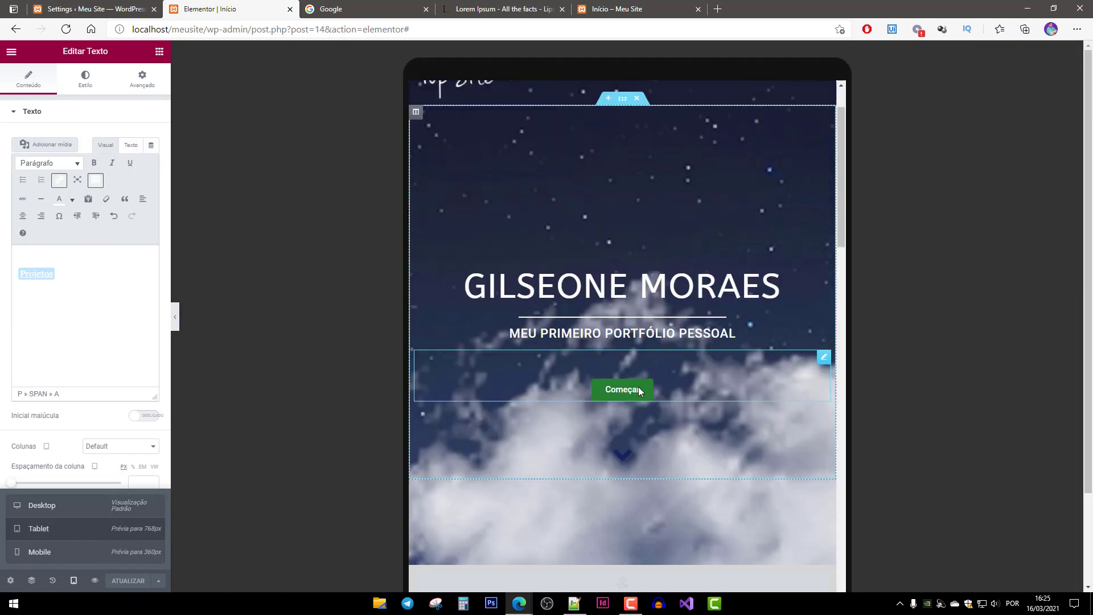
scroll(651, 422, "down", 10)
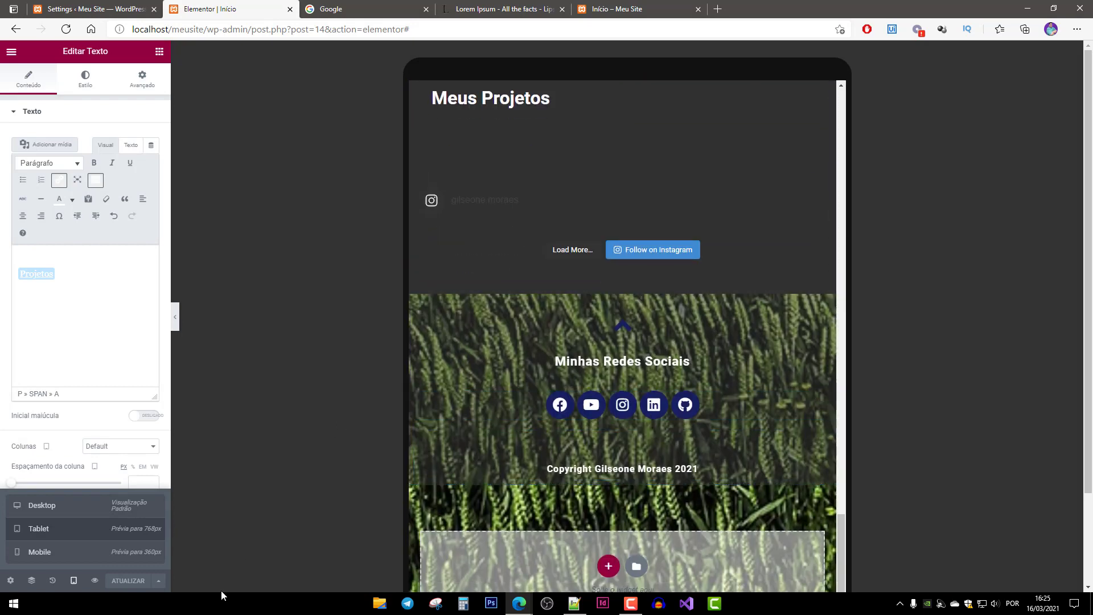
left_click(47, 556)
scroll(598, 449, "up", 20)
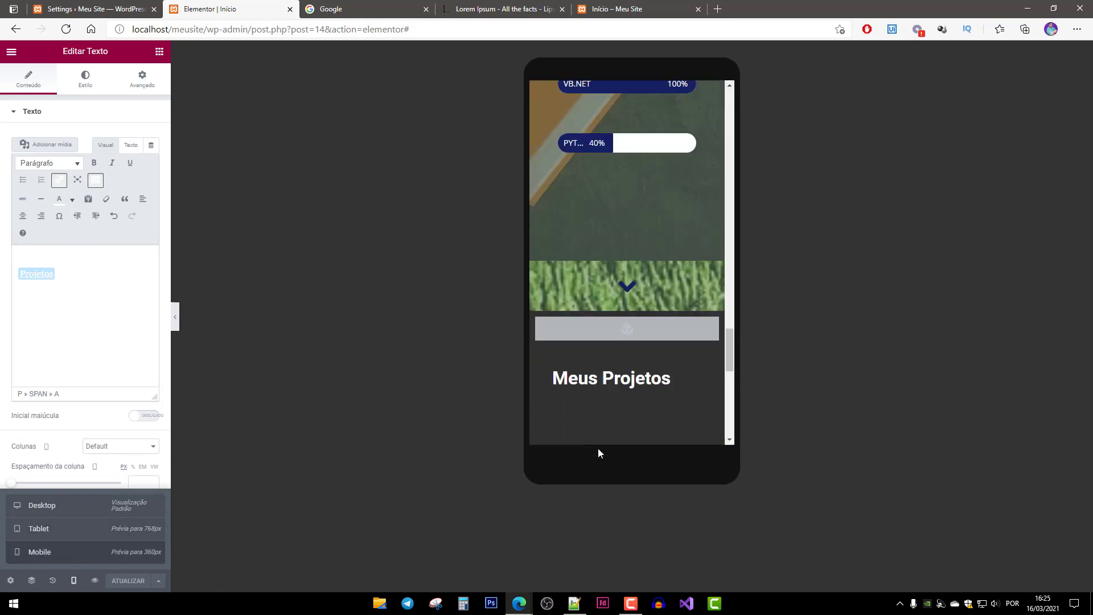
scroll(632, 336, "down", 4)
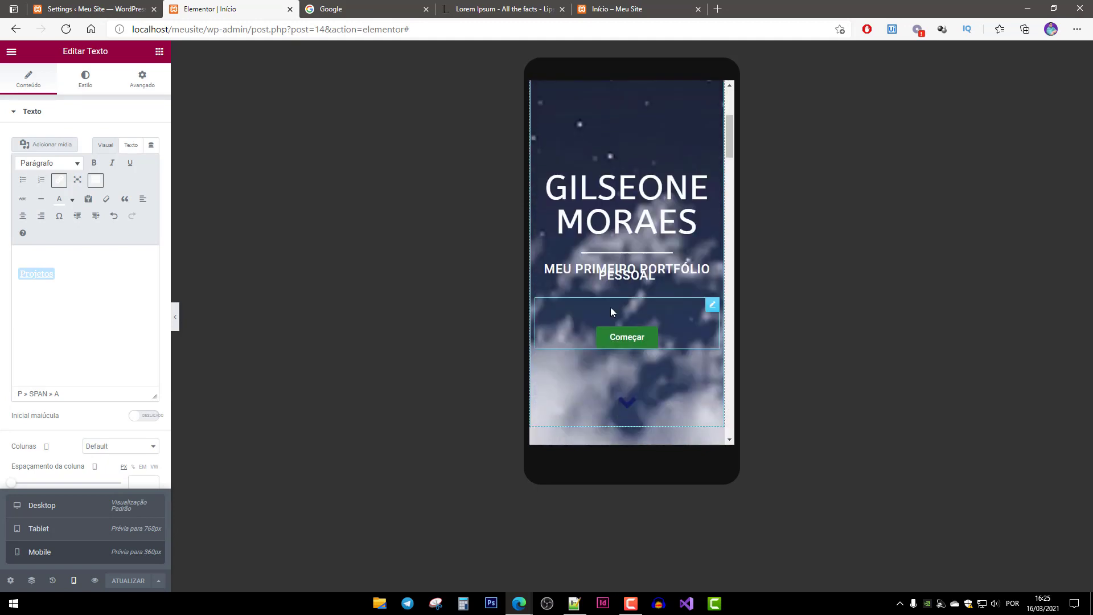
scroll(626, 314, "up", 3)
scroll(633, 313, "up", 1)
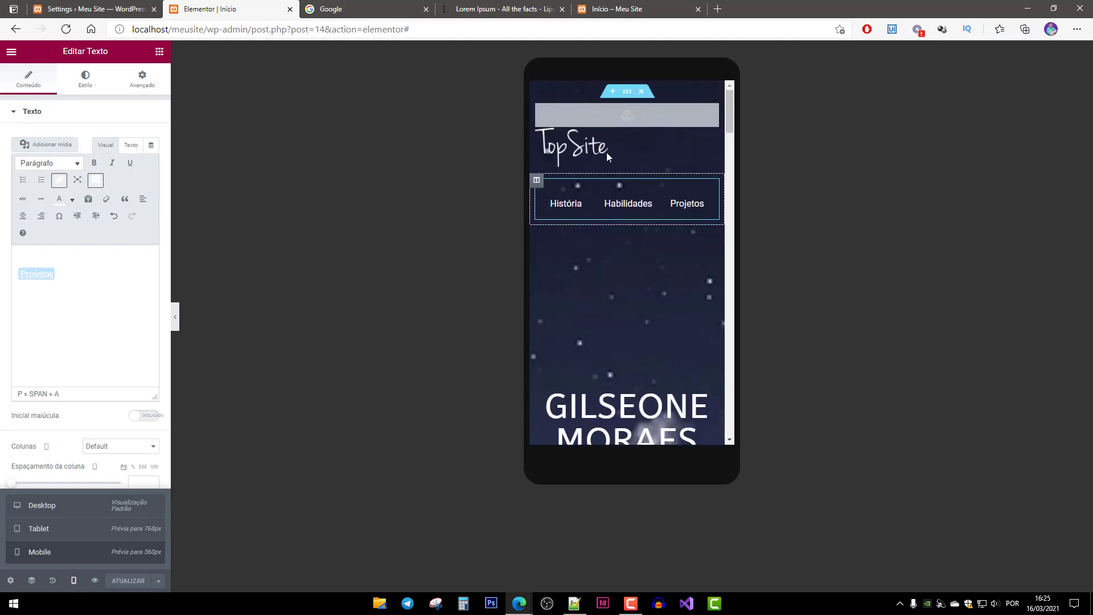
scroll(638, 308, "down", 10)
scroll(649, 337, "down", 20)
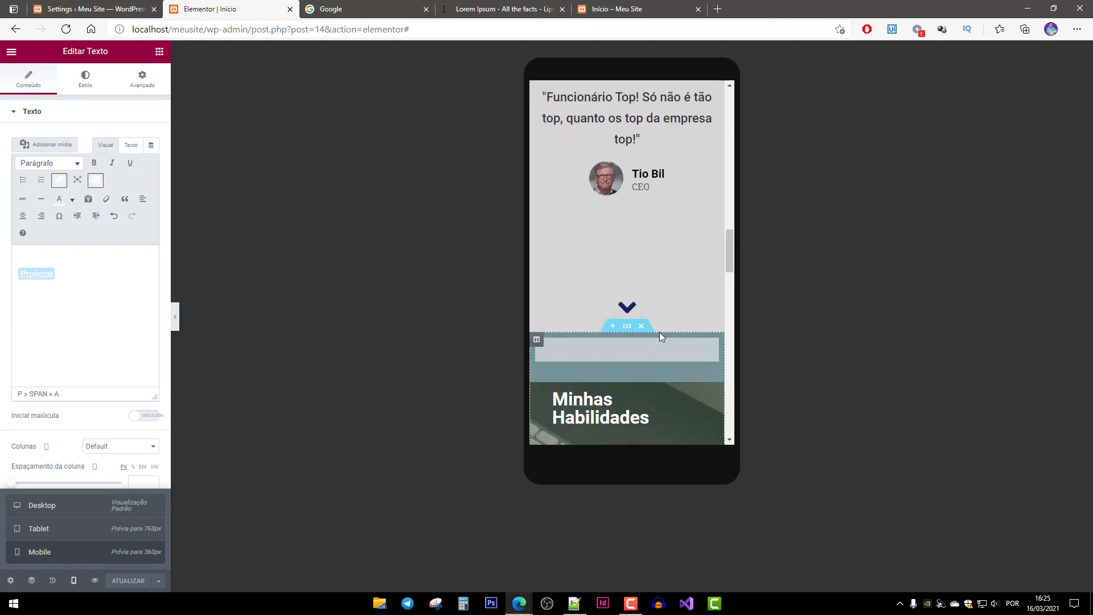
scroll(664, 337, "down", 5)
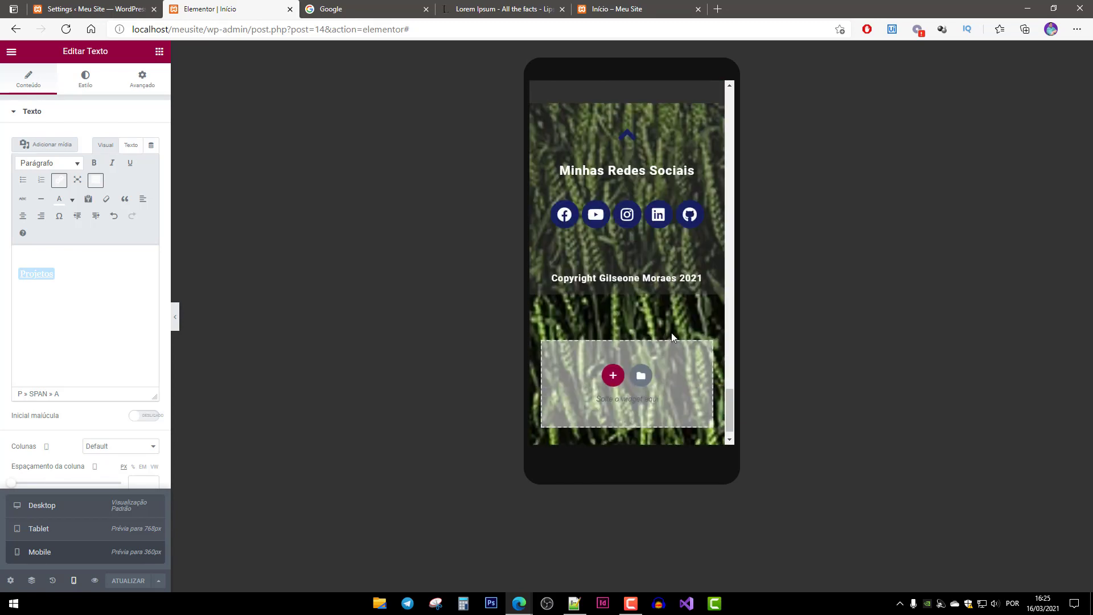
scroll(674, 342, "down", 1)
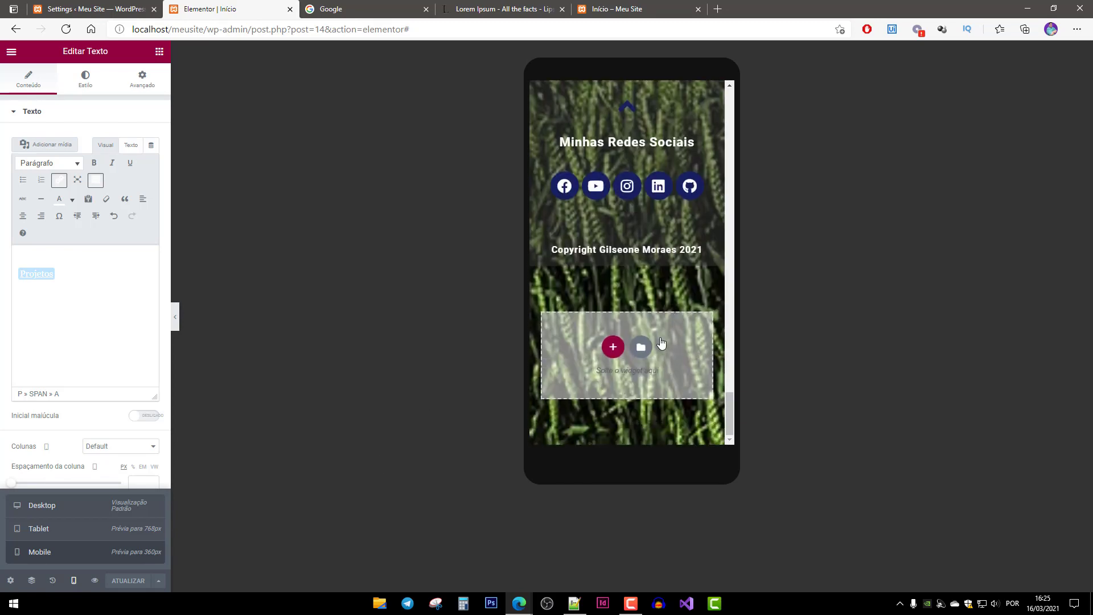
scroll(684, 354, "up", 2)
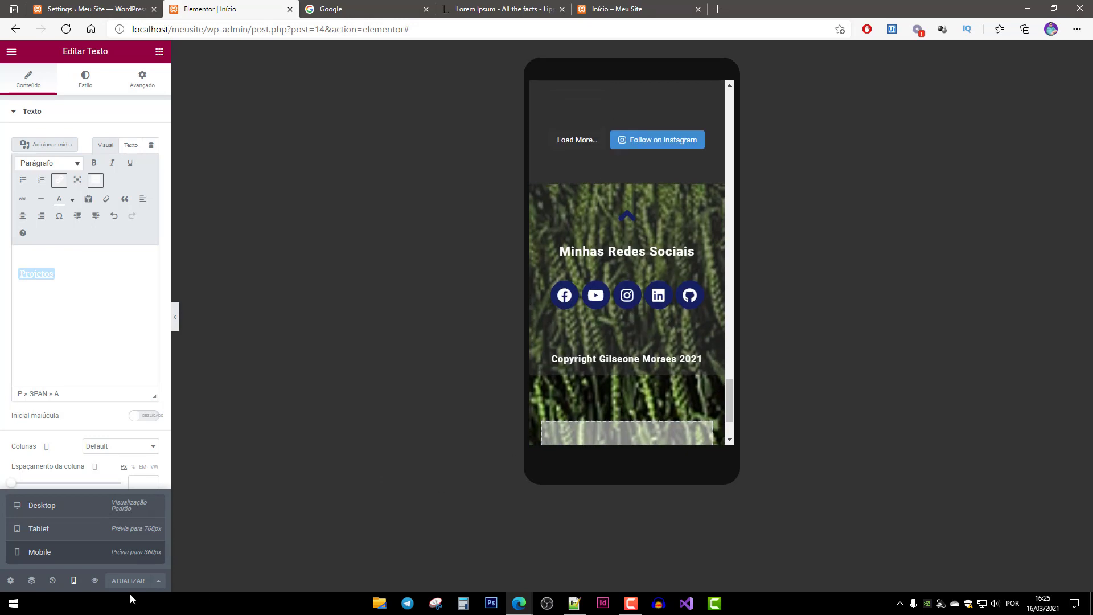
scroll(620, 370, "up", 8)
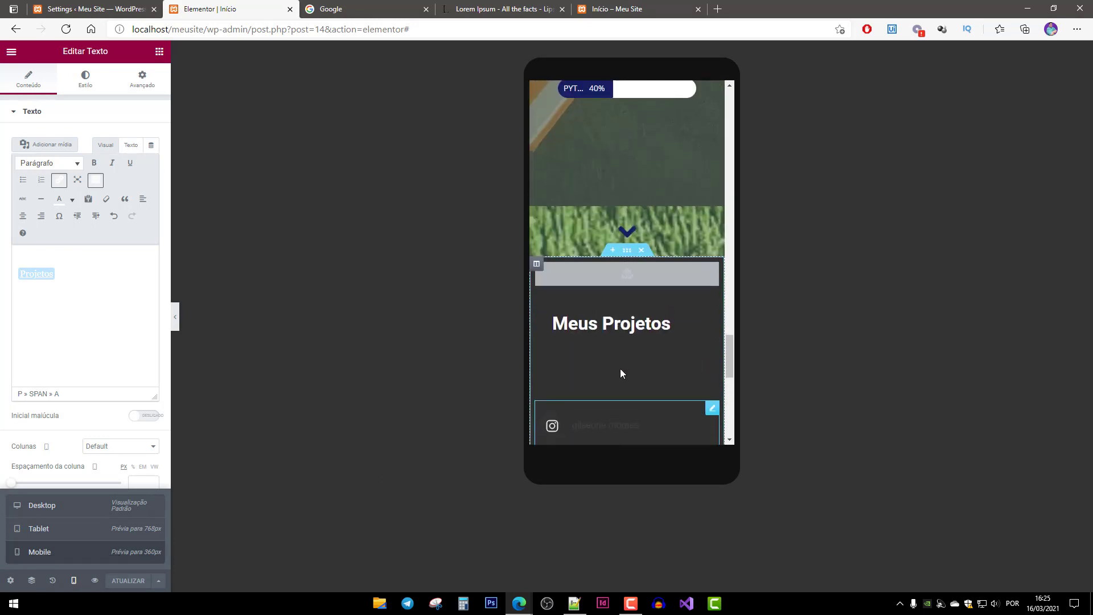
scroll(620, 374, "up", 6)
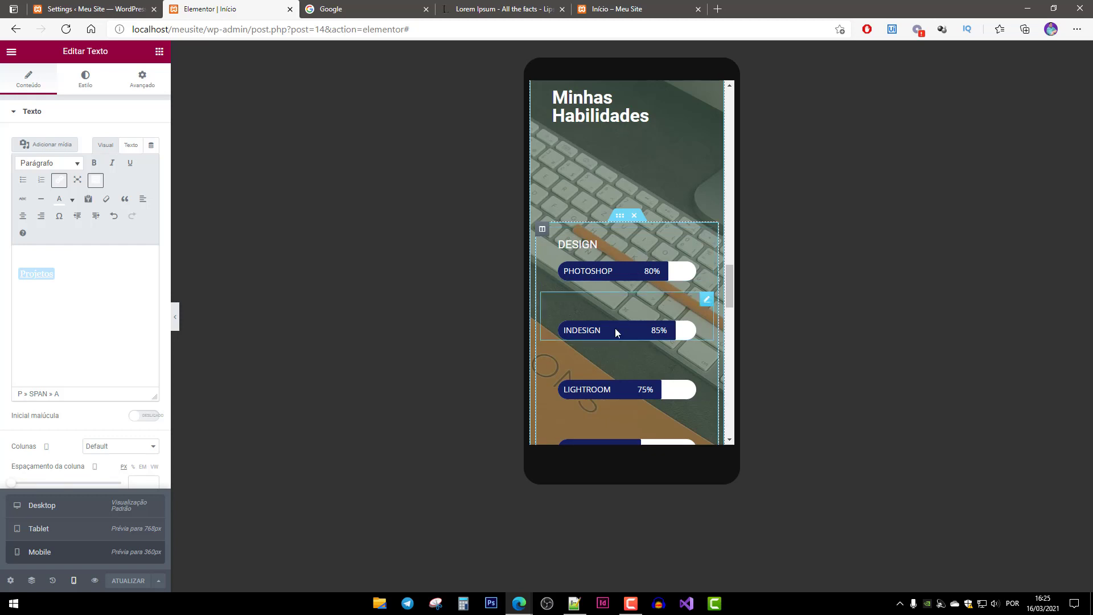
Edit the INDESIGN bar's mobile margins, zeroing them and entering 30 for right and left.
left_click(617, 330)
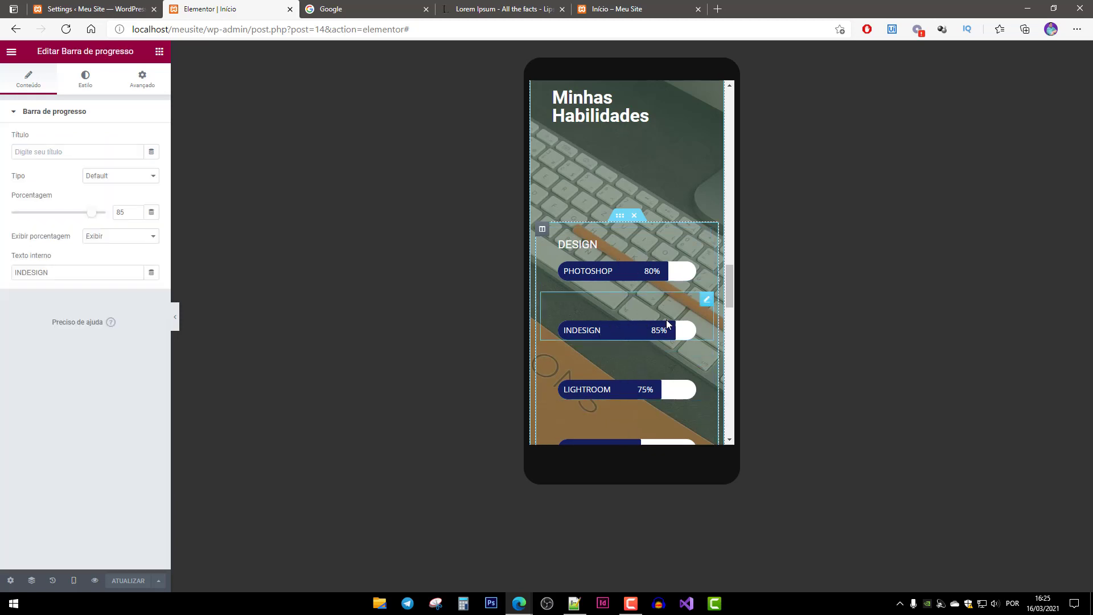
left_click(143, 81)
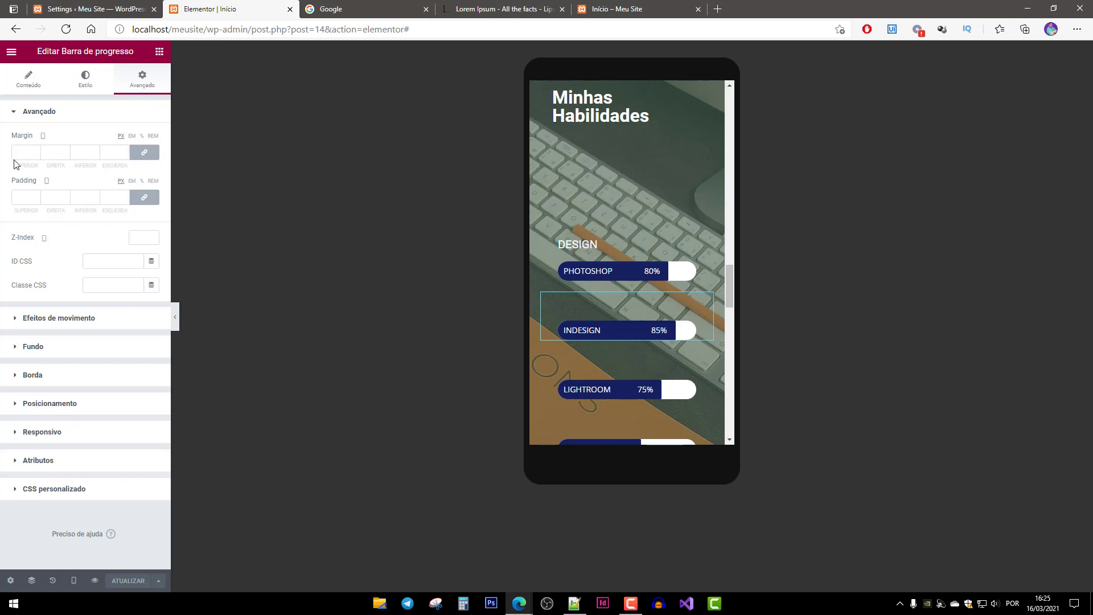
left_click(74, 581)
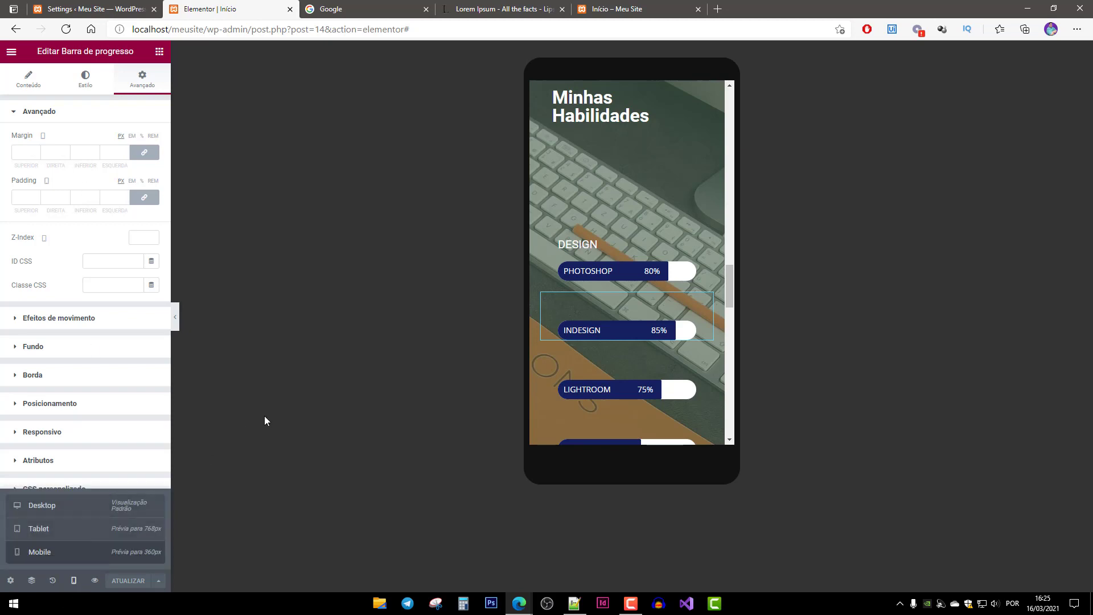
left_click(152, 159)
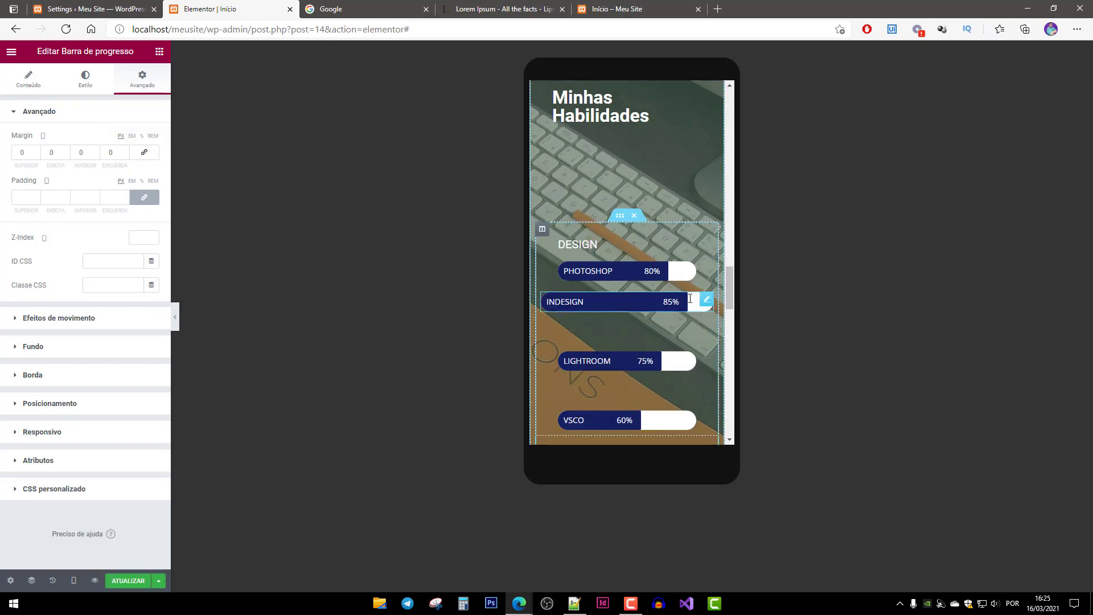
double_click(59, 155)
type("30")
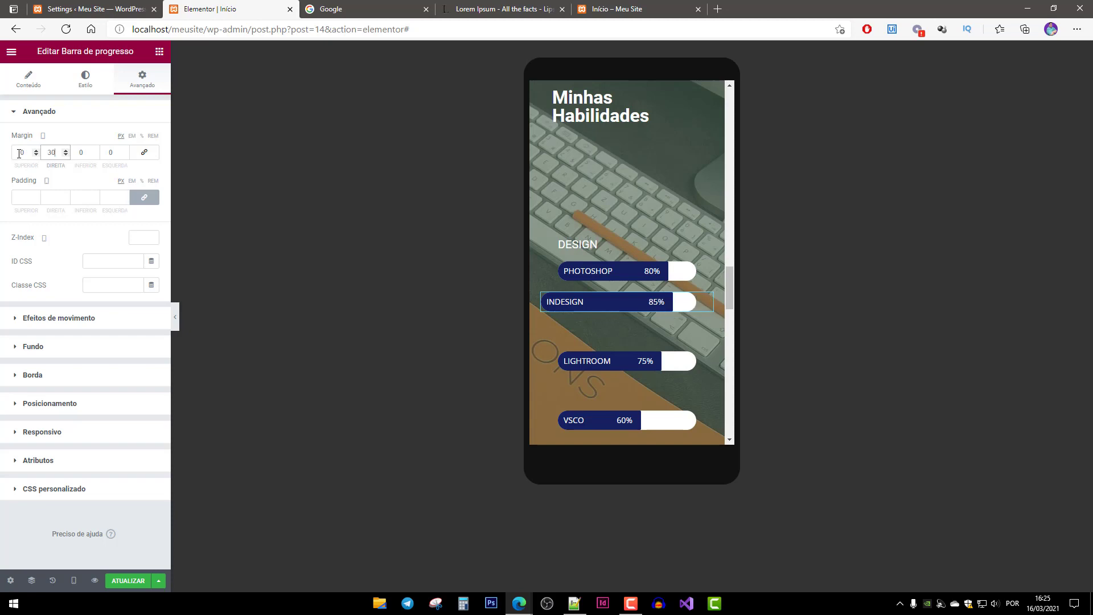
double_click(117, 153)
type("30")
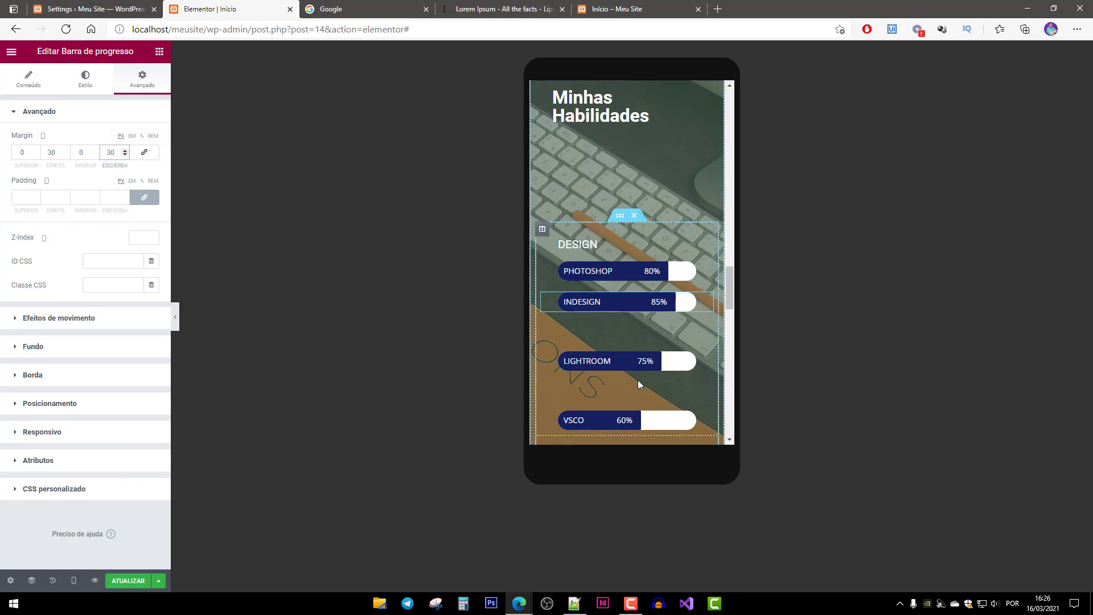
Reset the LIGHTROOM and INDESIGN bars' margins to 0 so they stretch full width.
left_click(620, 360)
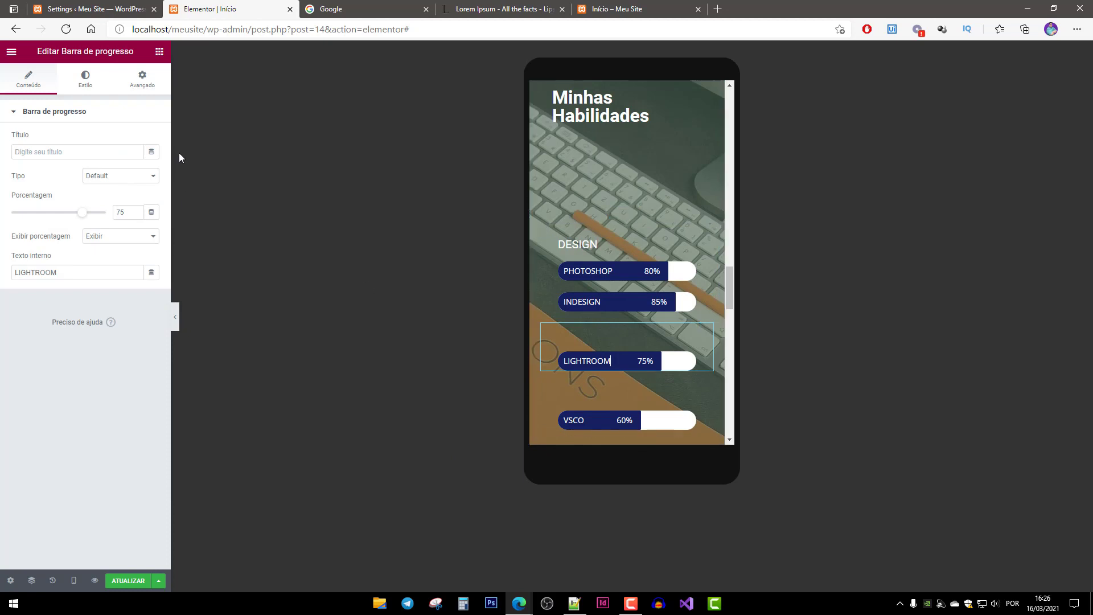
left_click(143, 80)
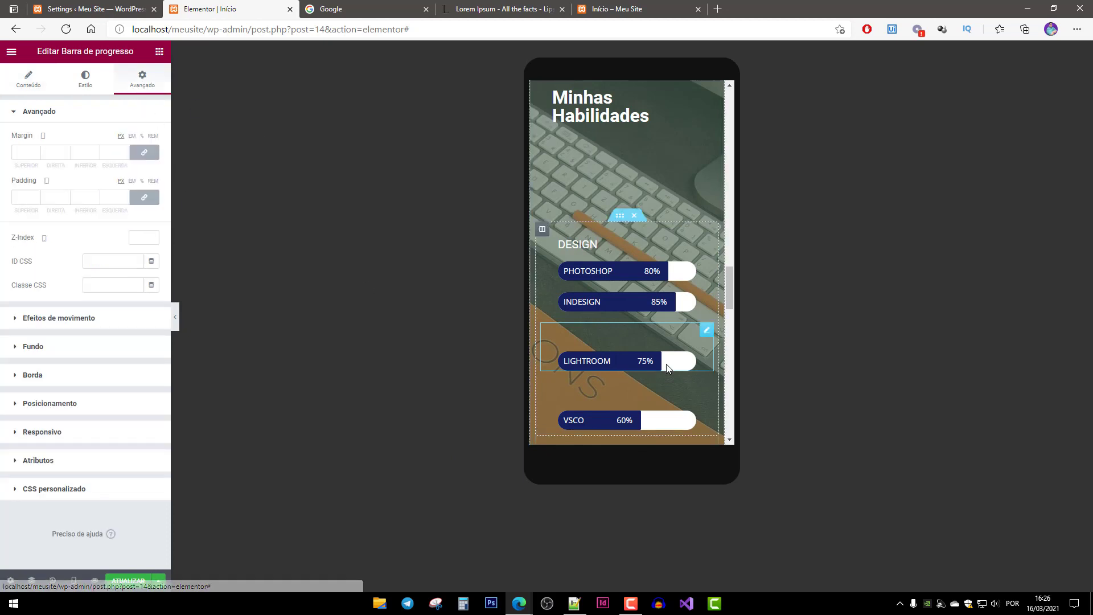
left_click(145, 154)
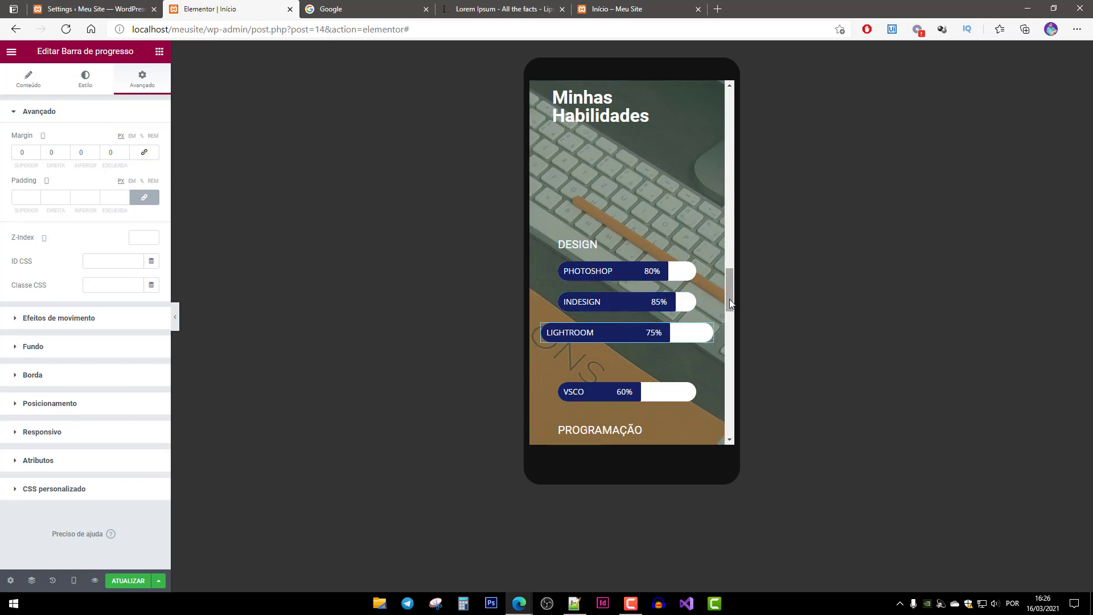
left_click(644, 303)
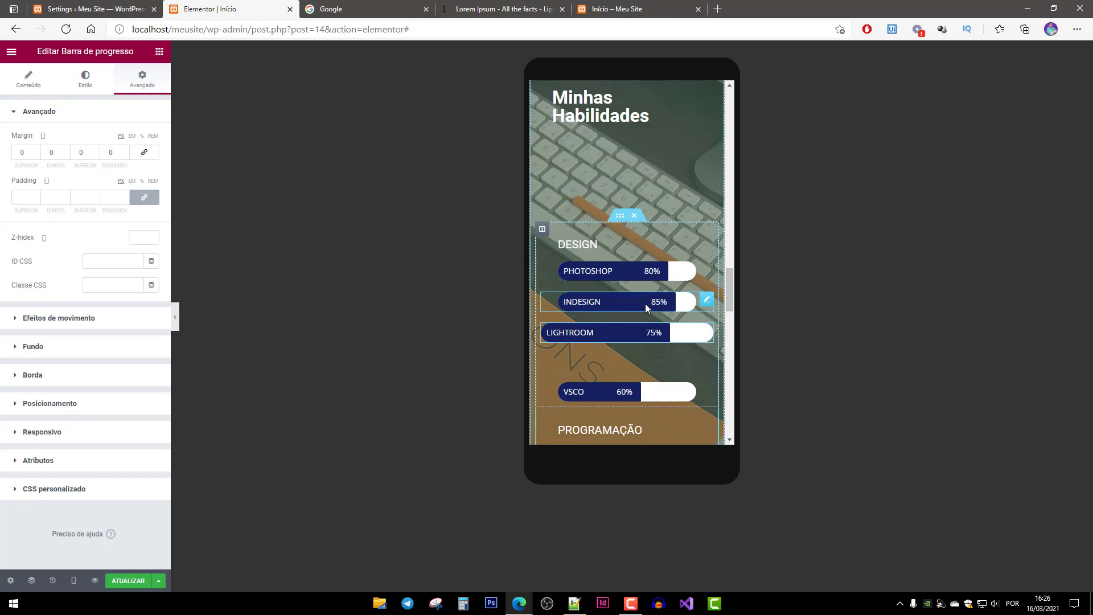
left_click(147, 154)
left_click(613, 271)
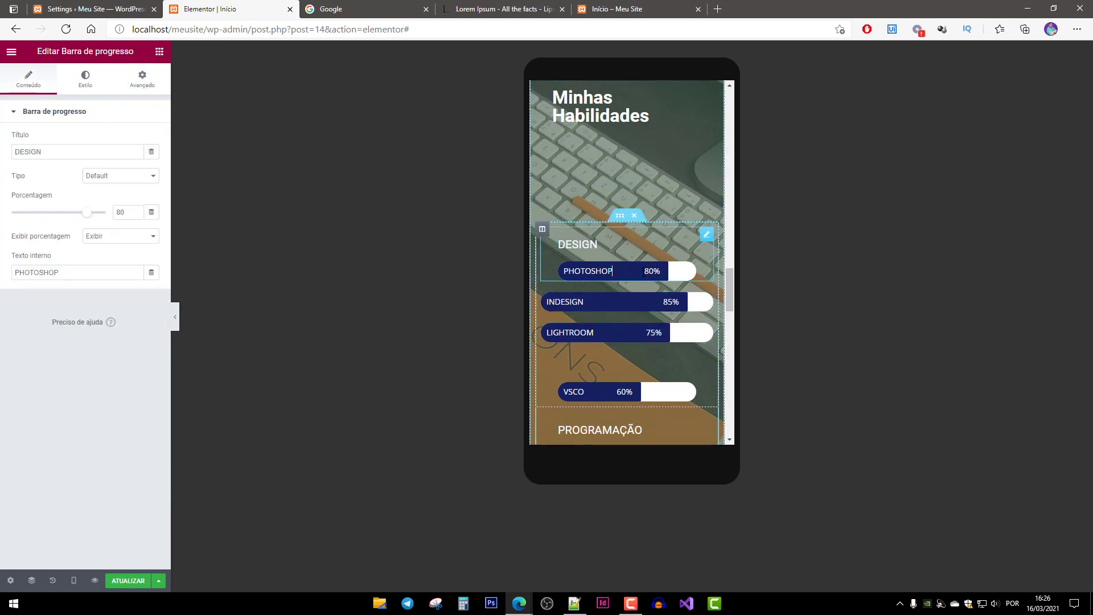
left_click(142, 80)
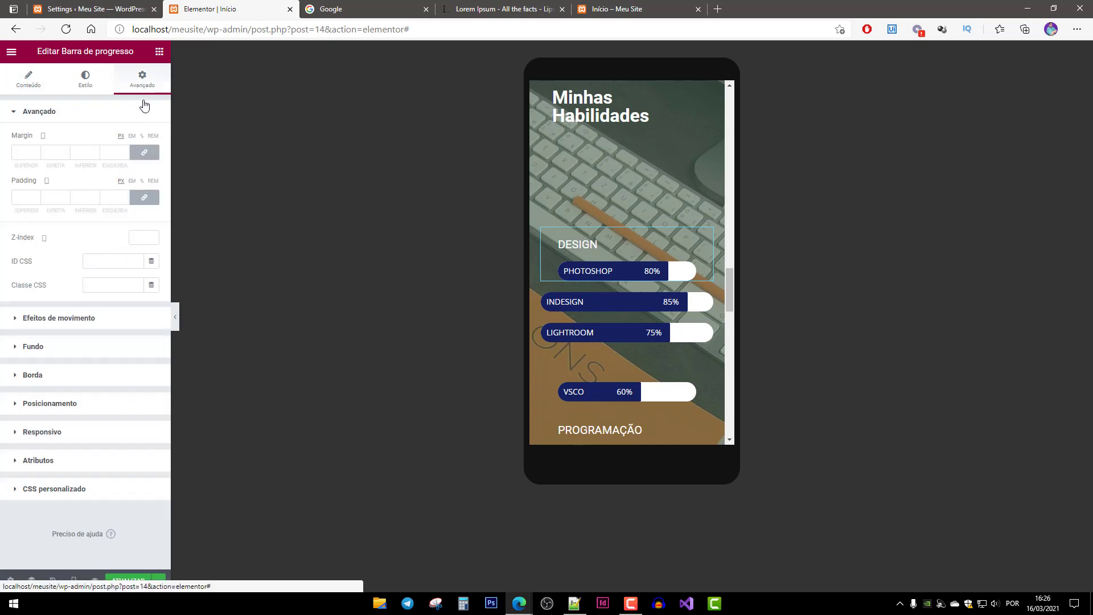
Zero the PHOTOSHOP and VSCO skill bars' margins for full width.
left_click(144, 152)
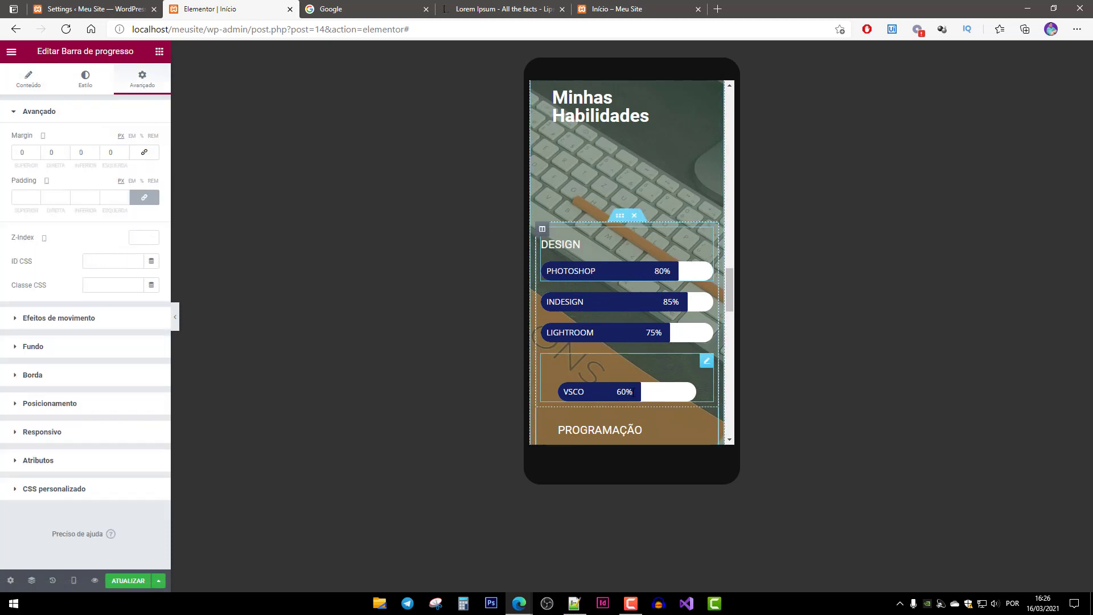
left_click(666, 393)
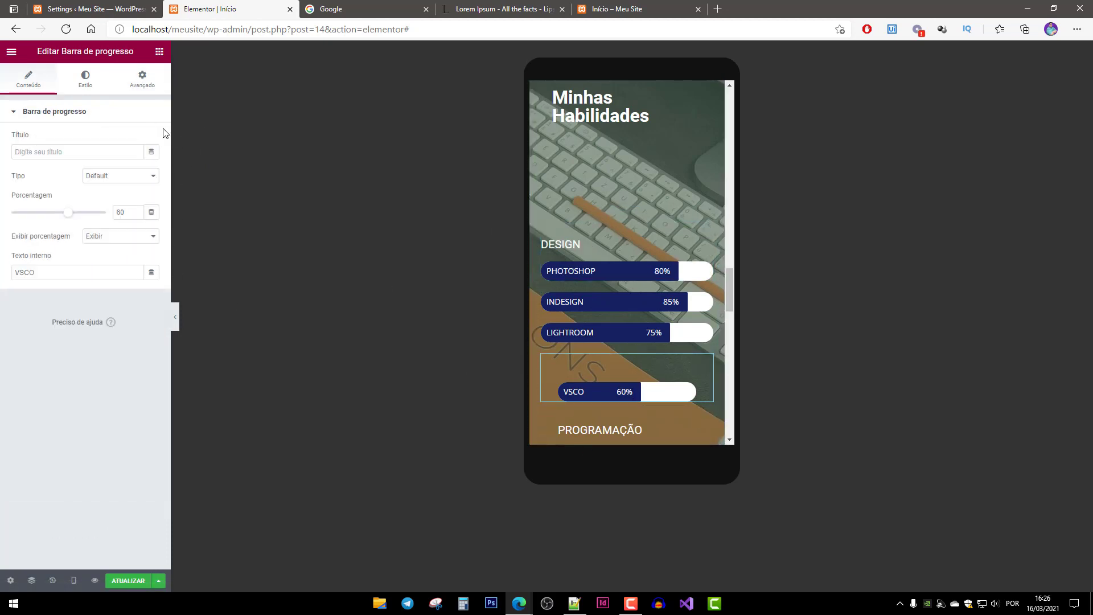
left_click(145, 82)
left_click(144, 152)
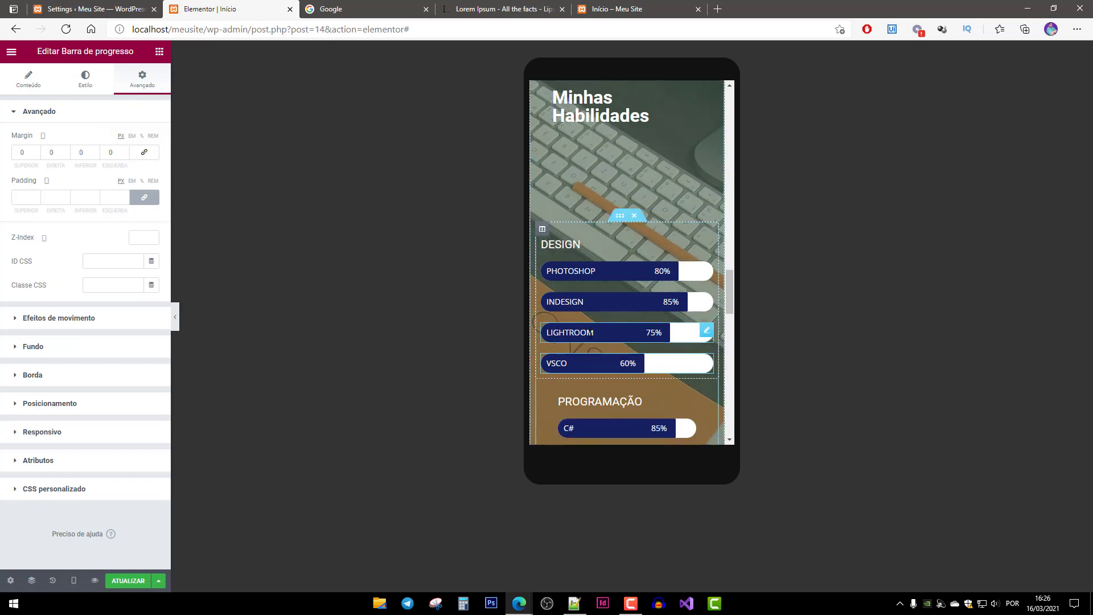
Zero the margins of the C#, JAVA, VB.NET and PYTHON skill bars in the mobile layout.
scroll(655, 319, "down", 2)
left_click(606, 325)
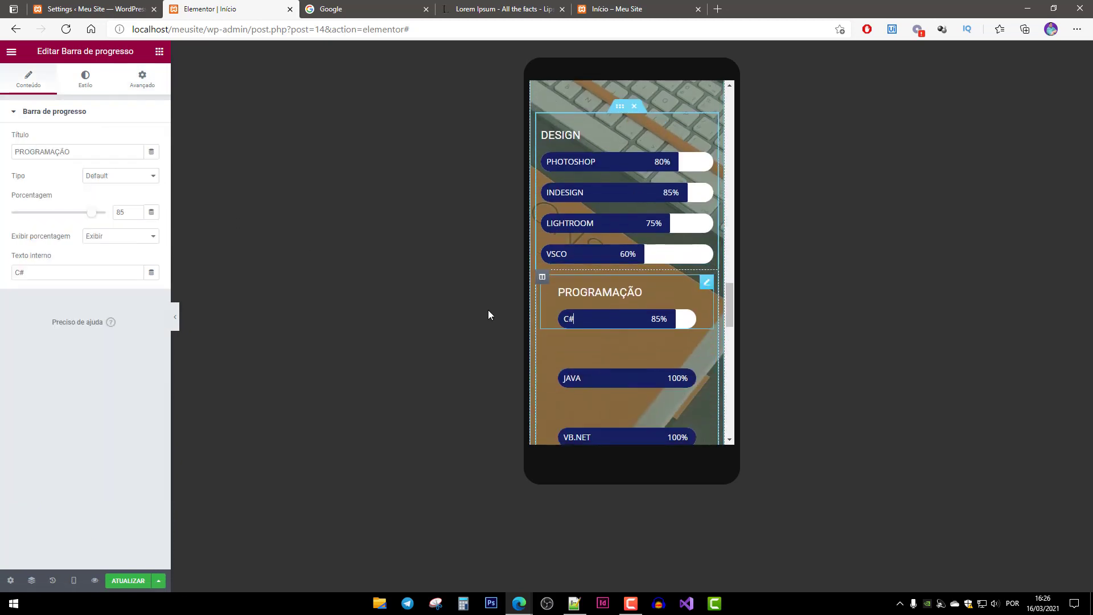
left_click(150, 88)
left_click(145, 152)
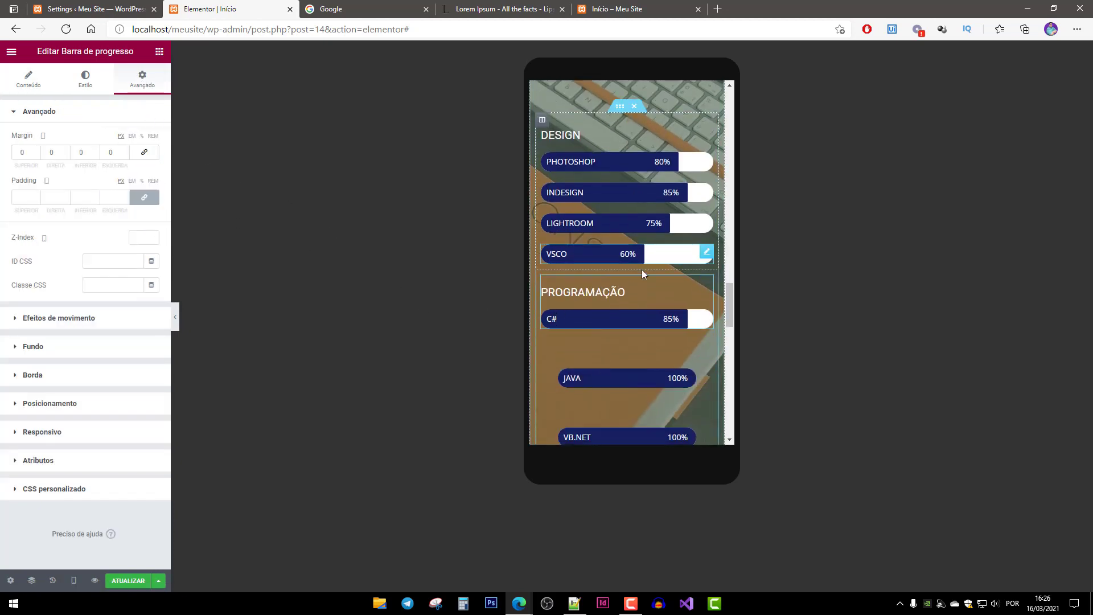
left_click(627, 381)
left_click(153, 89)
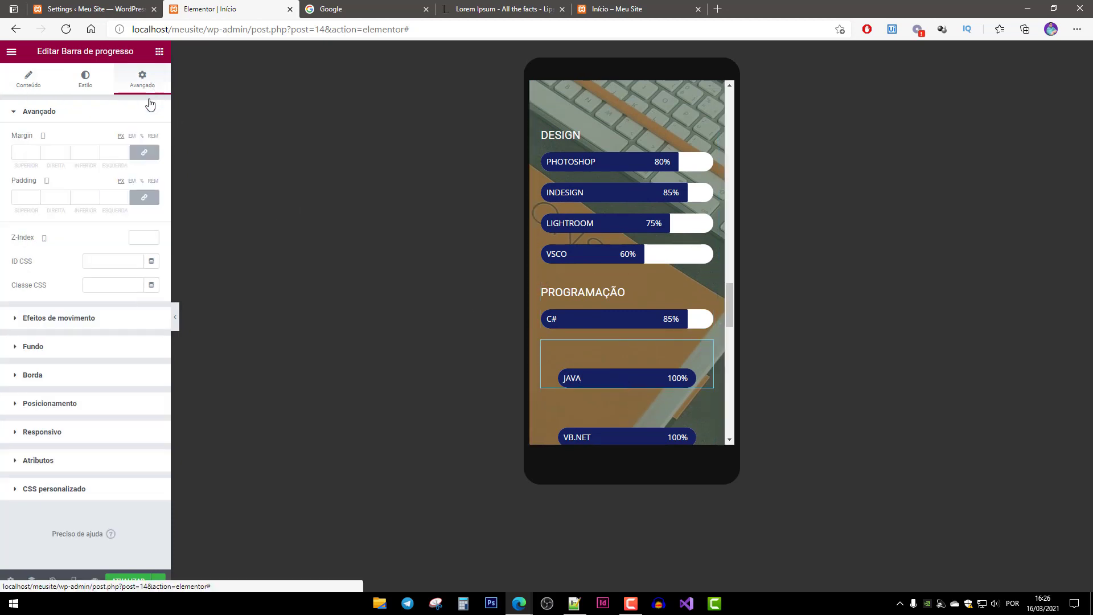
left_click(144, 152)
scroll(629, 299, "down", 2)
left_click(629, 299)
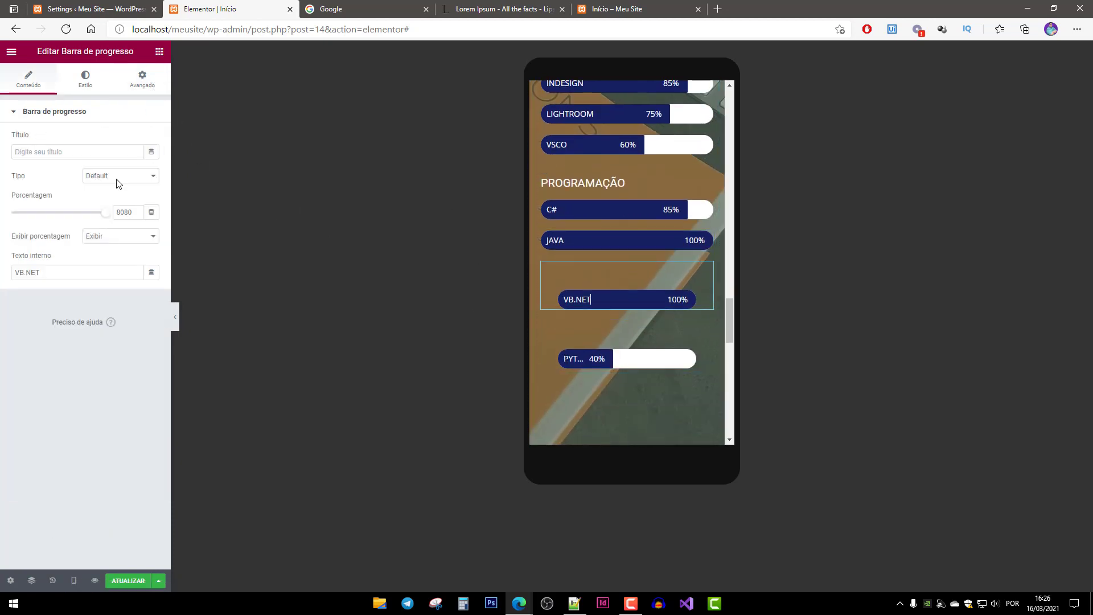
left_click(142, 80)
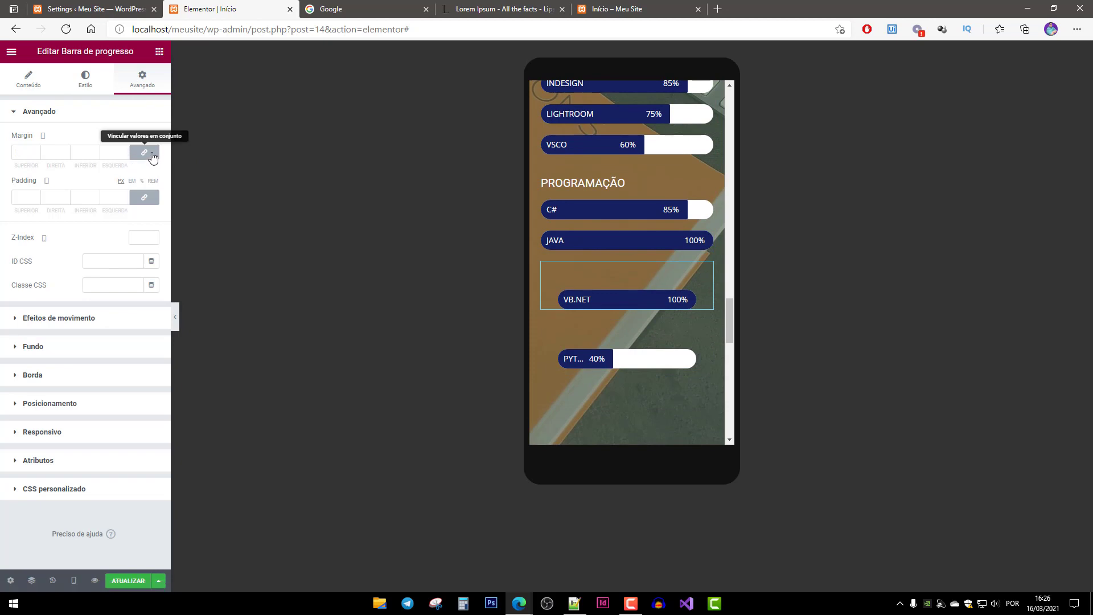
left_click(144, 152)
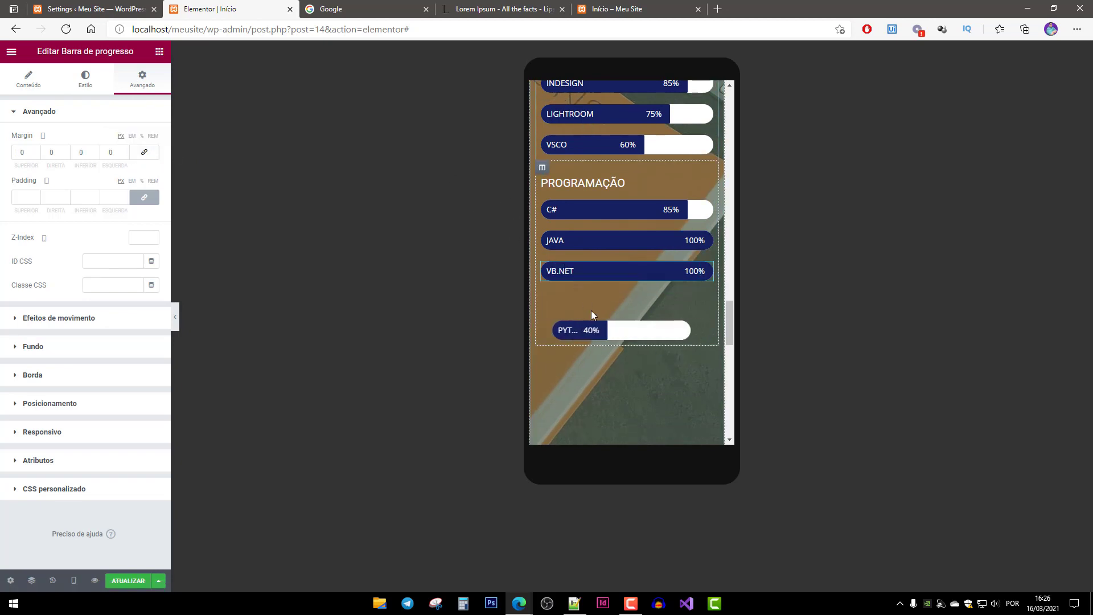
left_click(707, 299)
left_click(143, 80)
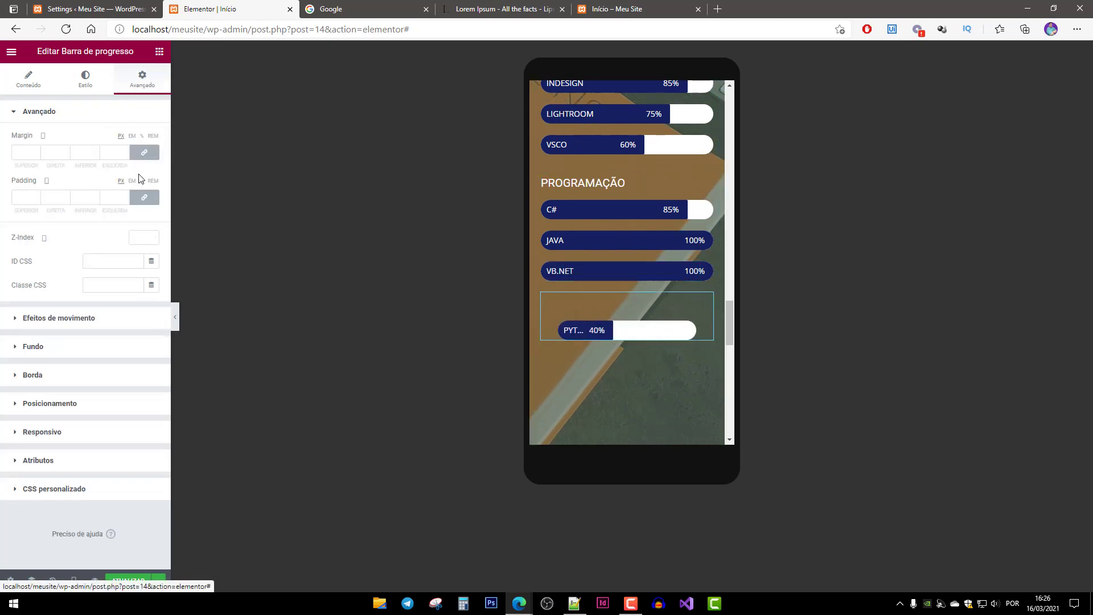
left_click(144, 153)
scroll(665, 360, "up", 3)
scroll(667, 361, "down", 5)
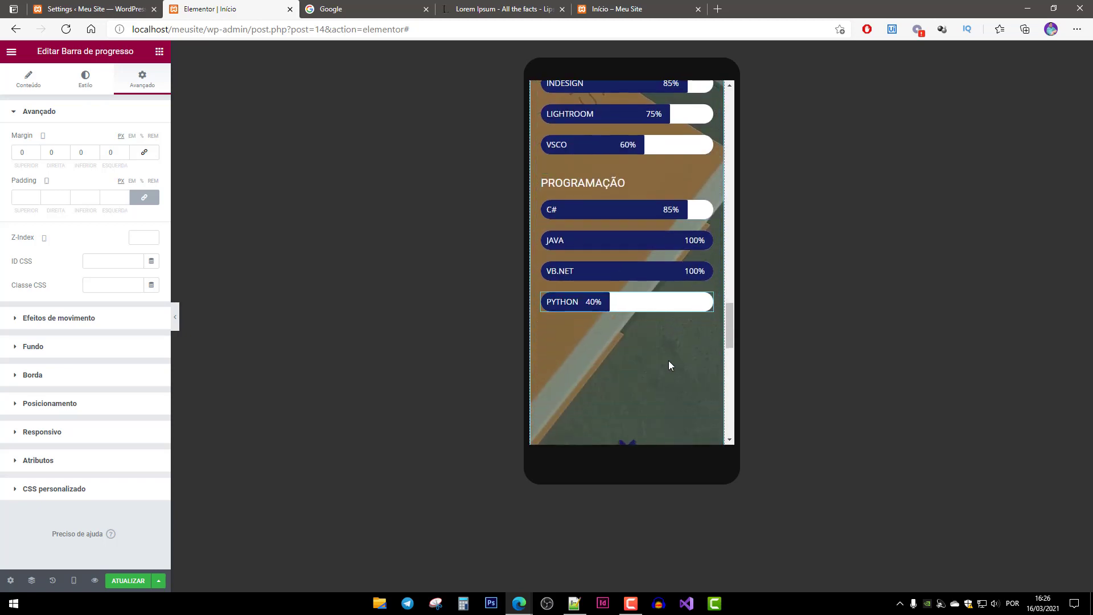
scroll(669, 361, "up", 3)
scroll(668, 361, "down", 1)
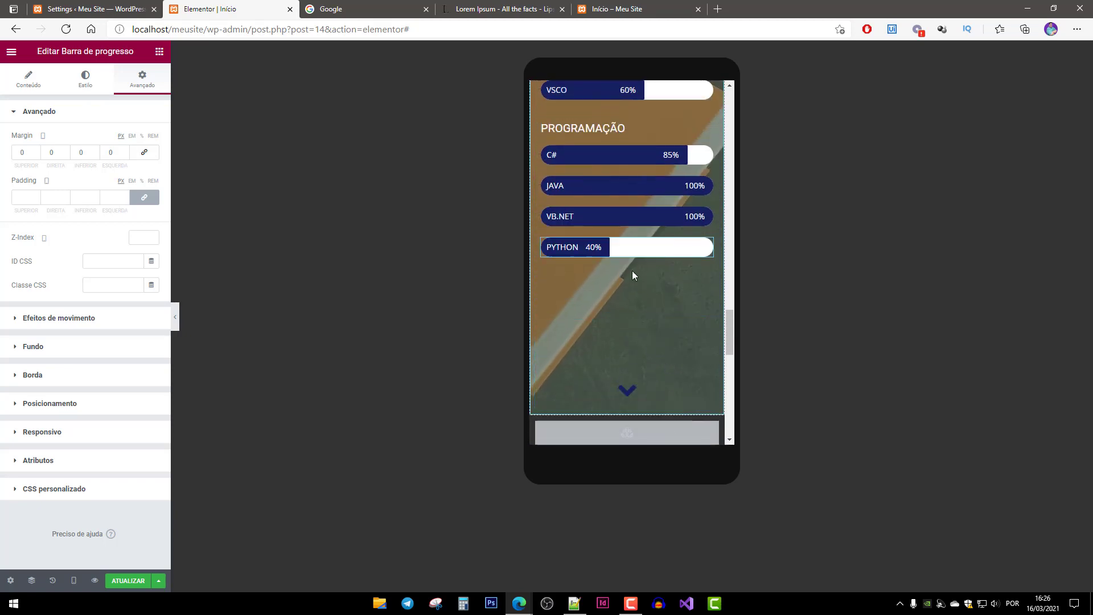
left_click(659, 390)
scroll(659, 364, "up", 3)
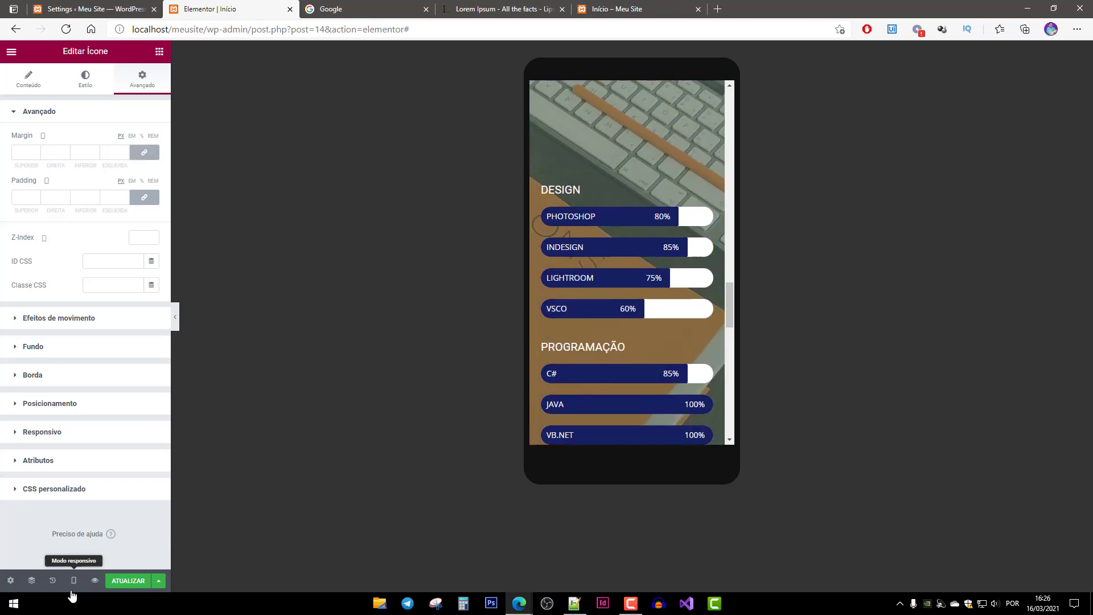
Save the page and switch the preview from desktop back to mobile size.
left_click(108, 587)
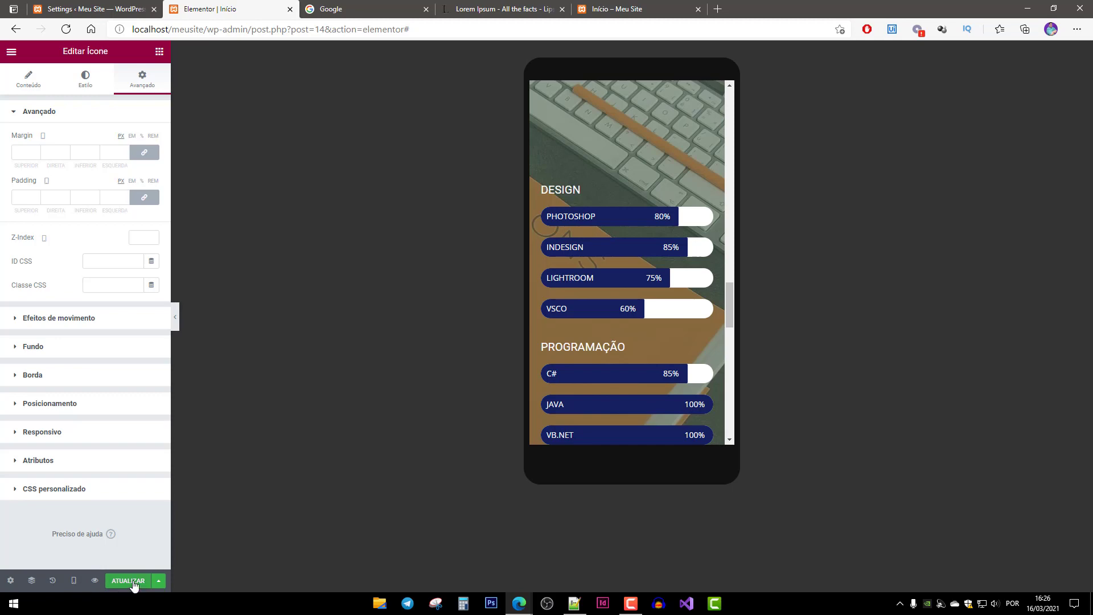
left_click(74, 580)
left_click(76, 507)
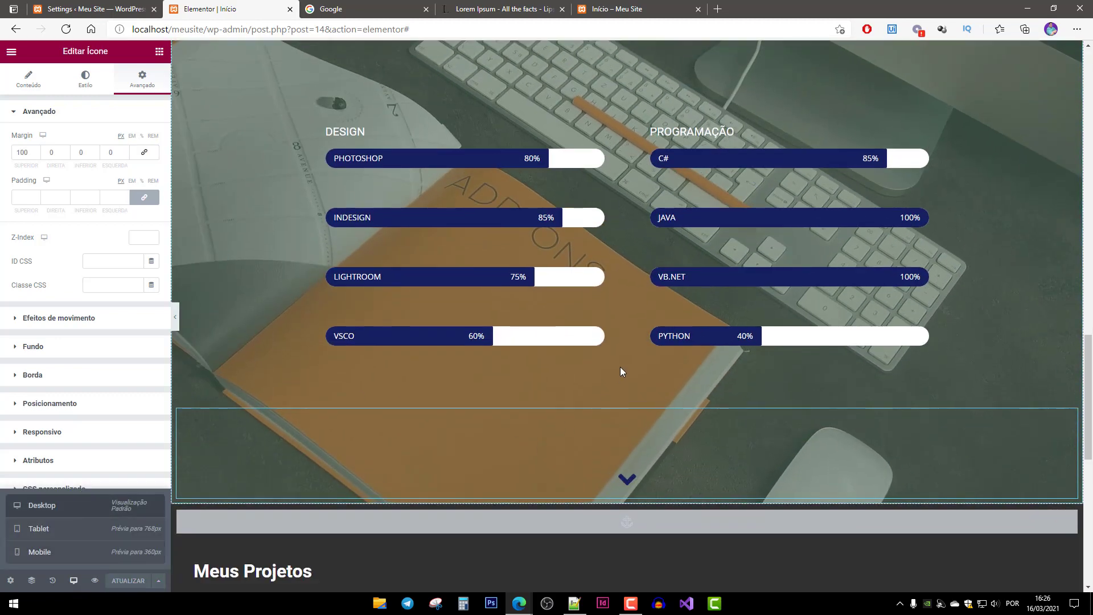
scroll(592, 325, "up", 3)
scroll(607, 415, "down", 4)
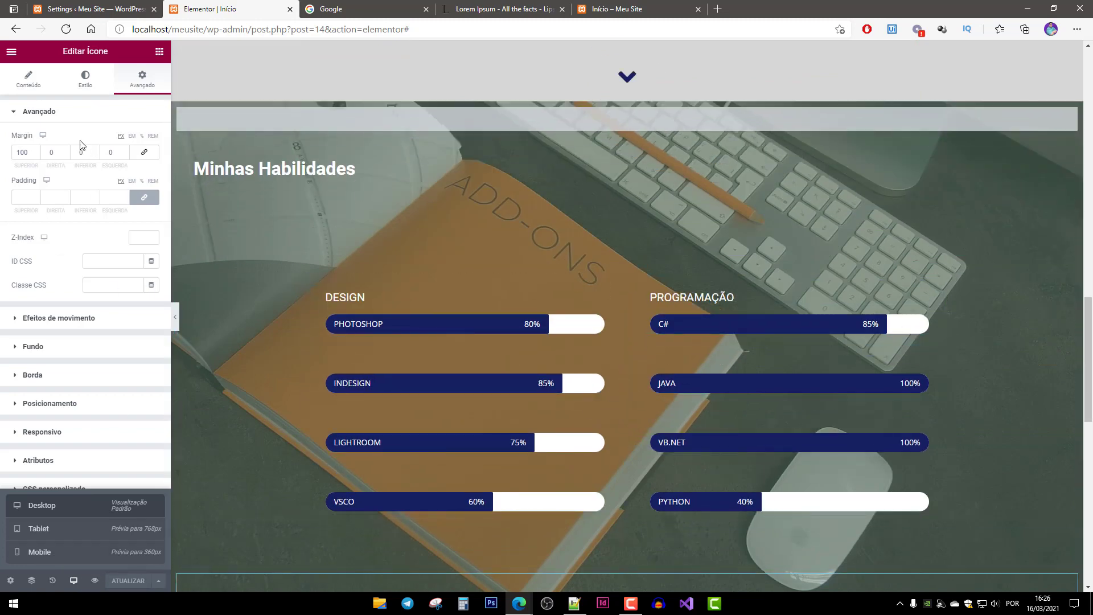
left_click(76, 584)
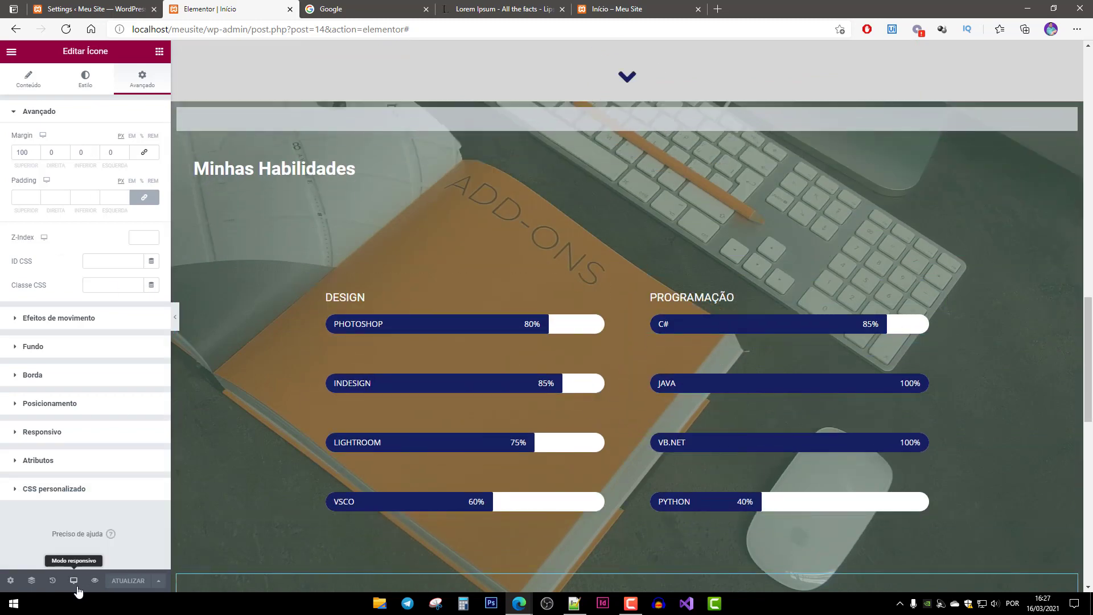
left_click(77, 588)
left_click(85, 556)
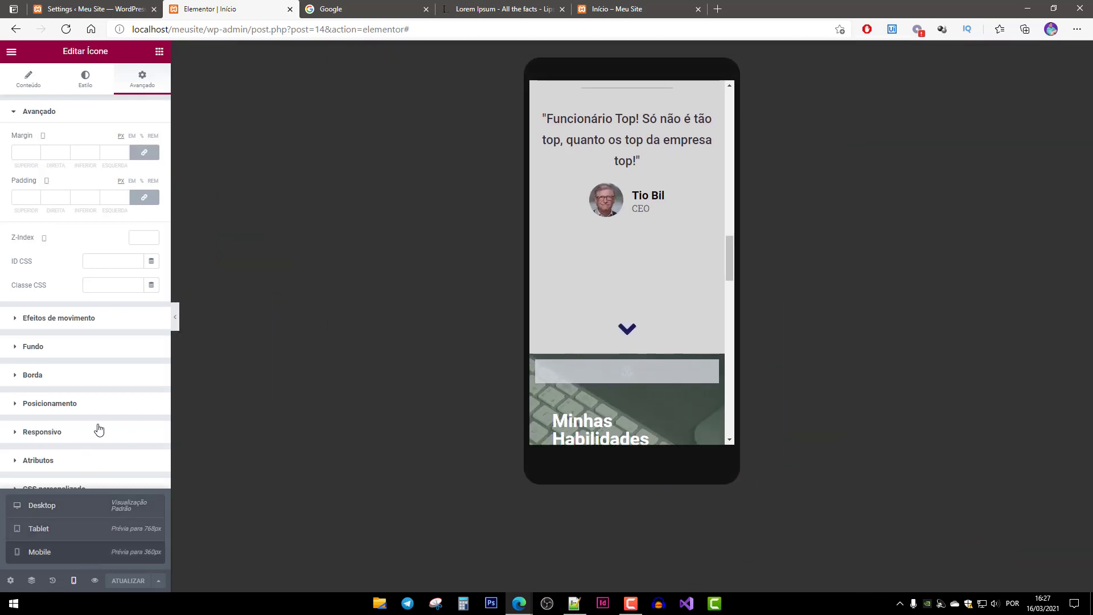
scroll(700, 215, "down", 10)
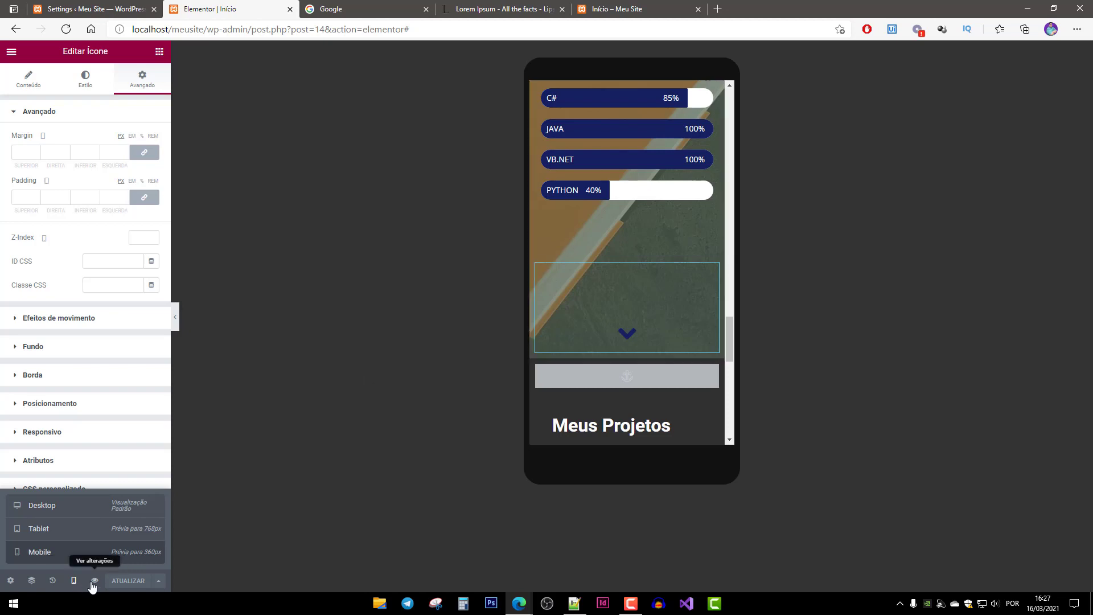
scroll(668, 244, "up", 10)
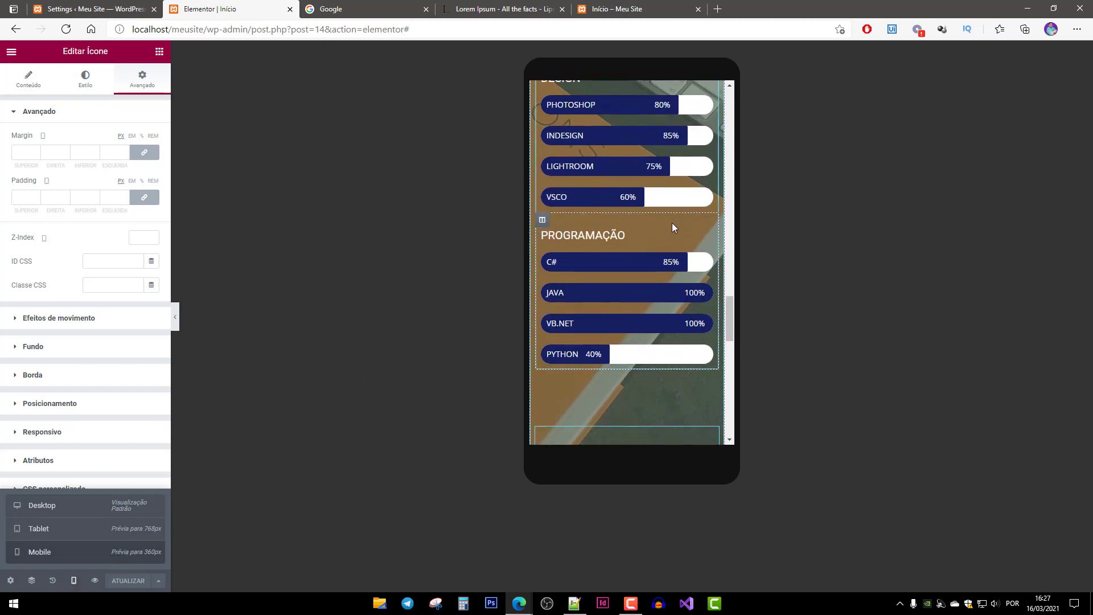
scroll(692, 346, "up", 3)
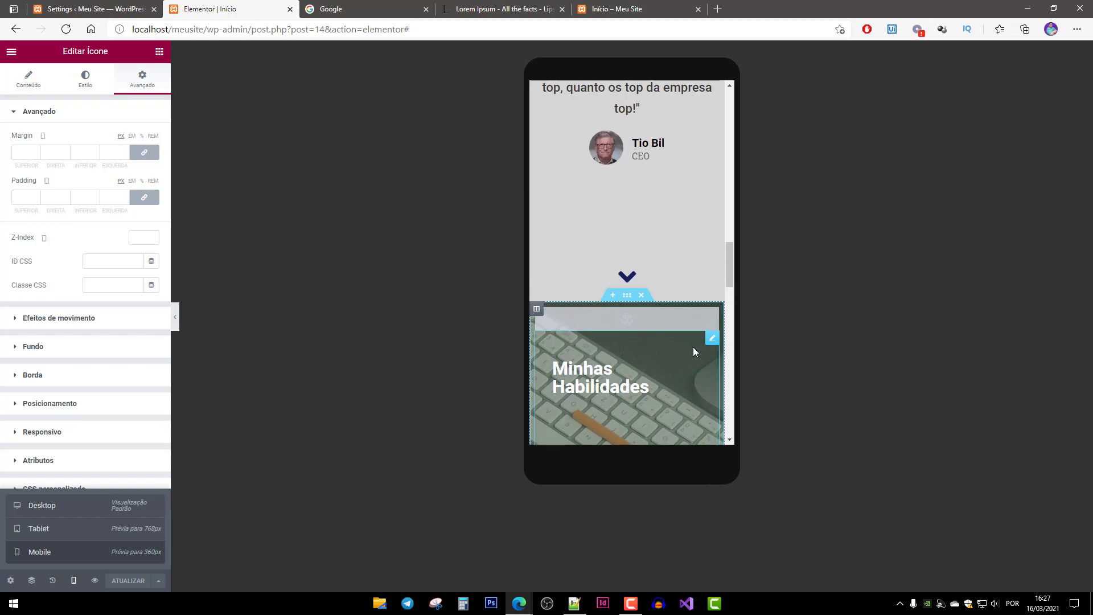
scroll(638, 424, "down", 3)
Reset the Minhas Habilidades and Minha História heading margins to 0.
left_click(667, 221)
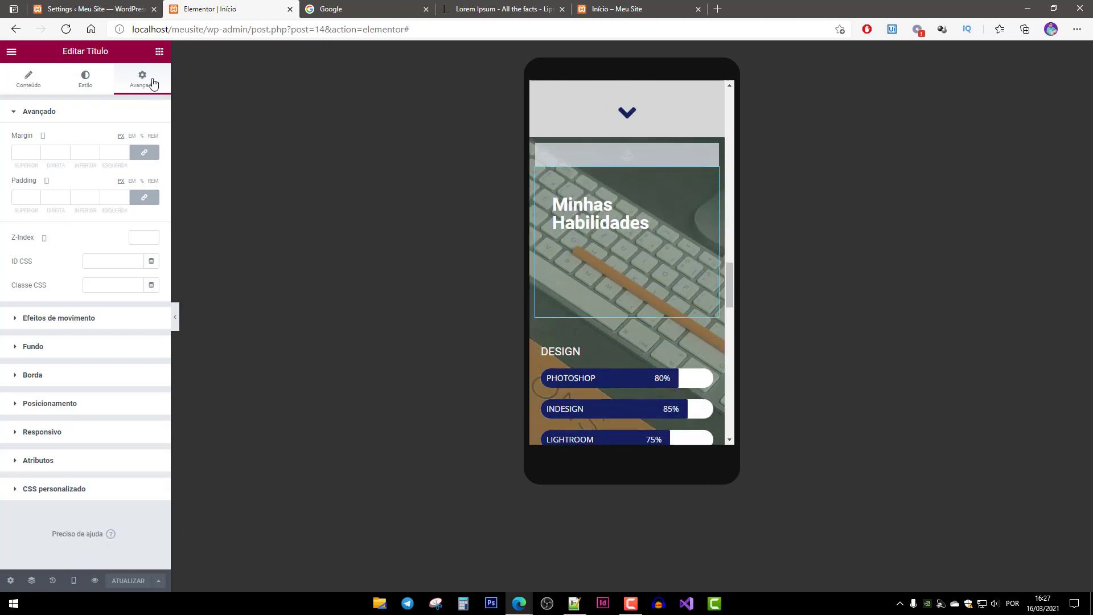
left_click(144, 152)
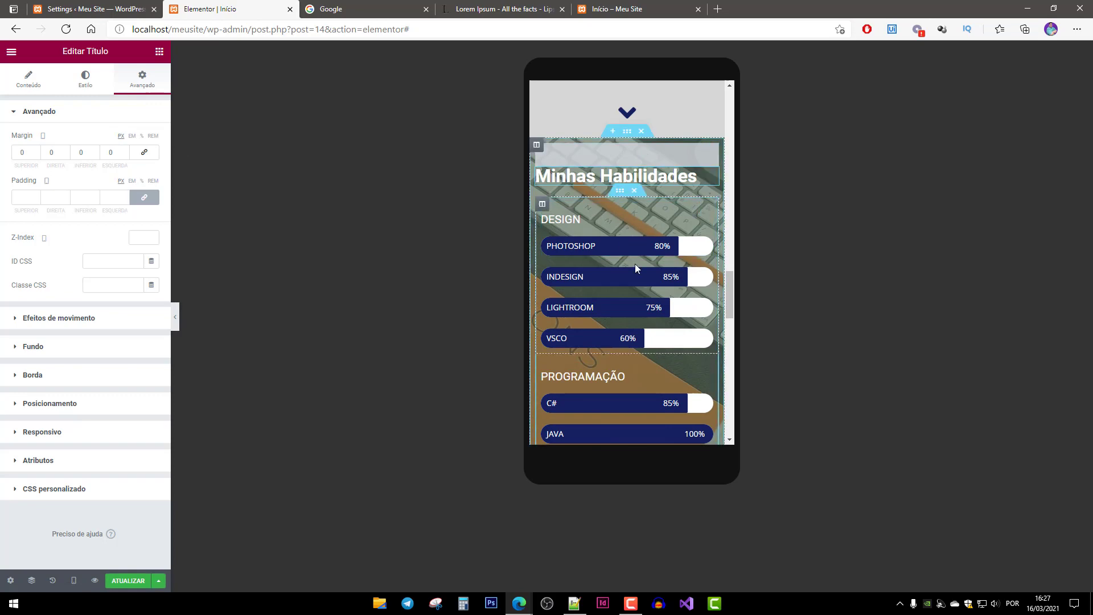
scroll(635, 264, "up", 15)
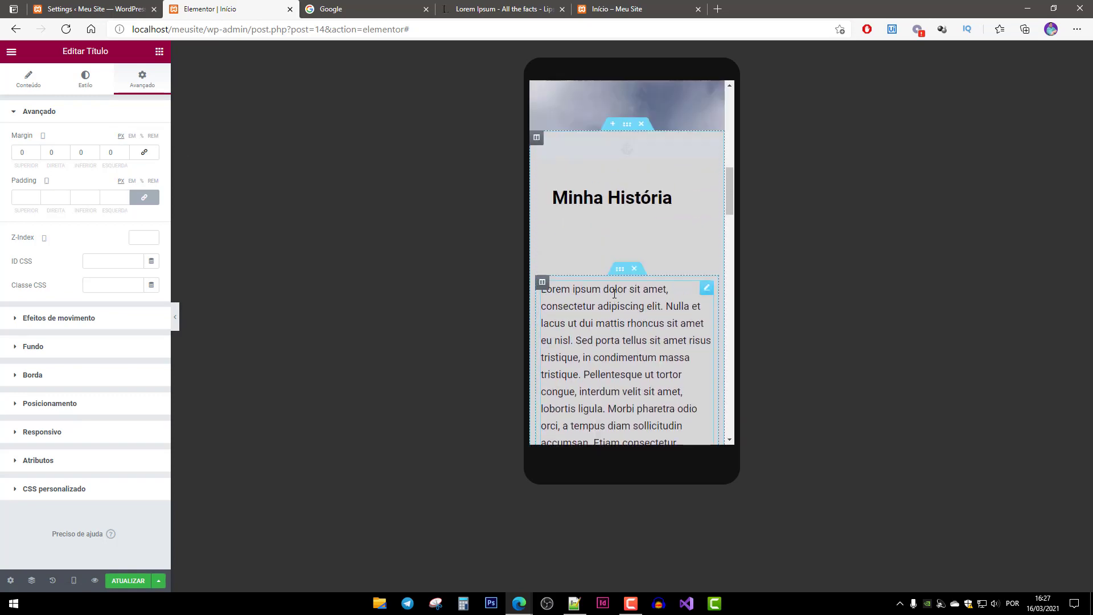
left_click(670, 221)
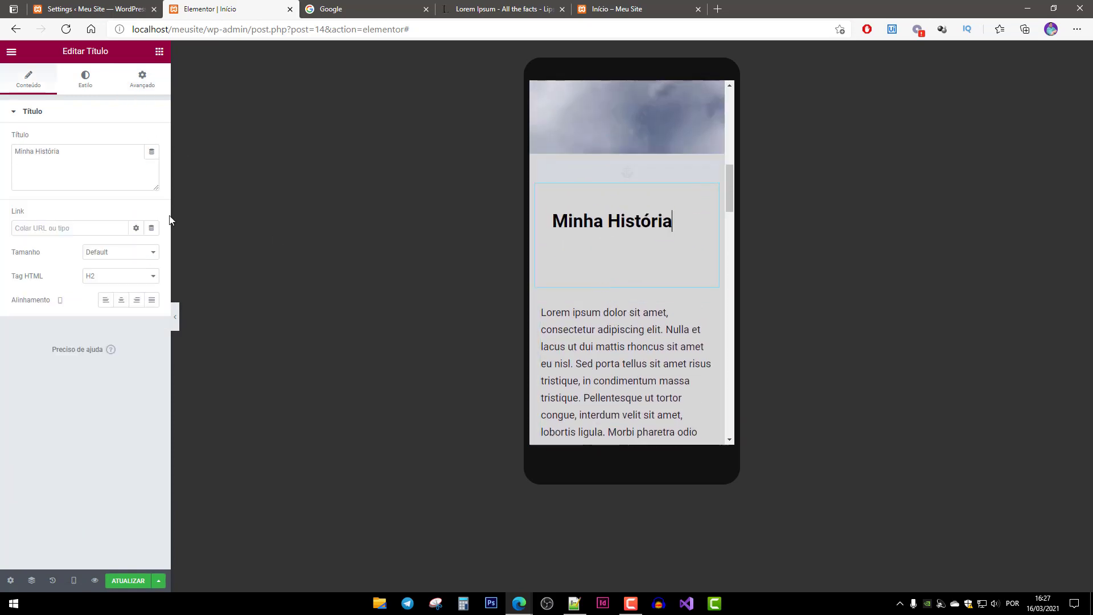
left_click(154, 82)
left_click(144, 152)
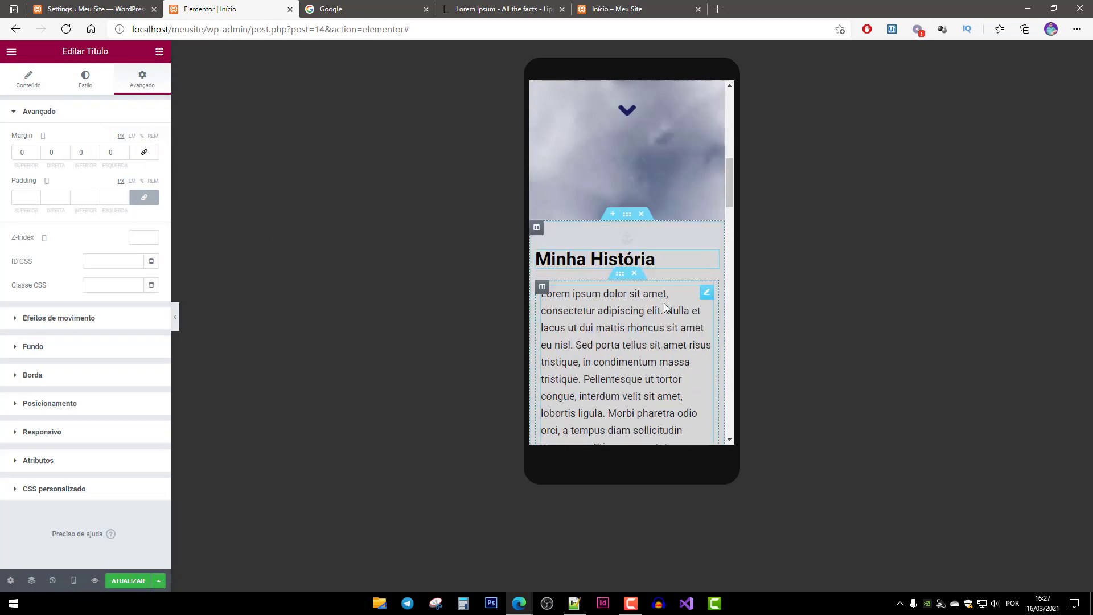
scroll(664, 304, "up", 10)
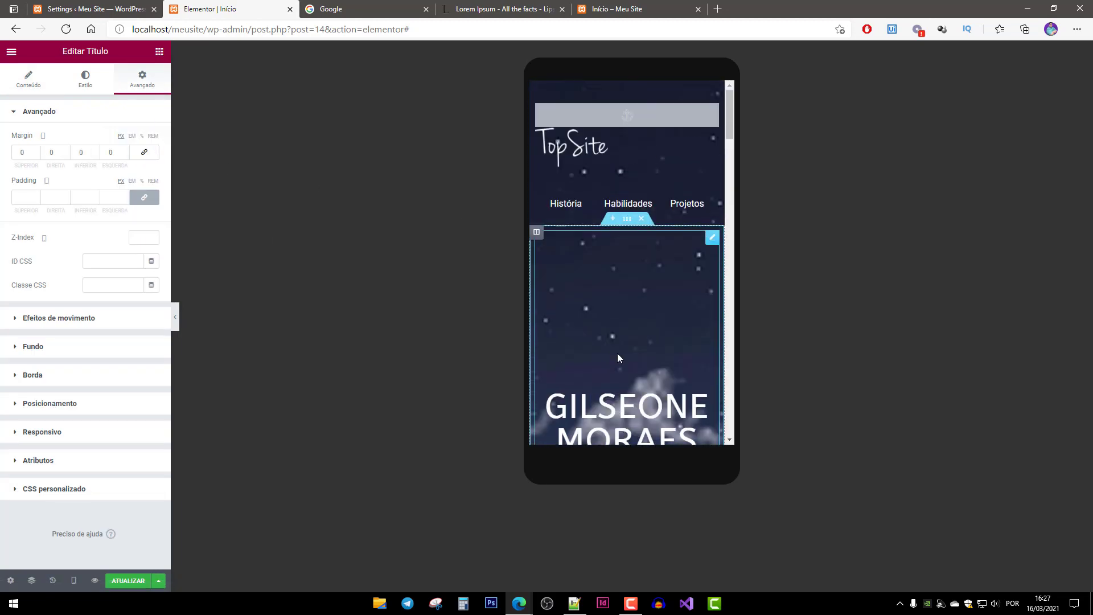
scroll(618, 357, "down", 7)
scroll(643, 382, "up", 5)
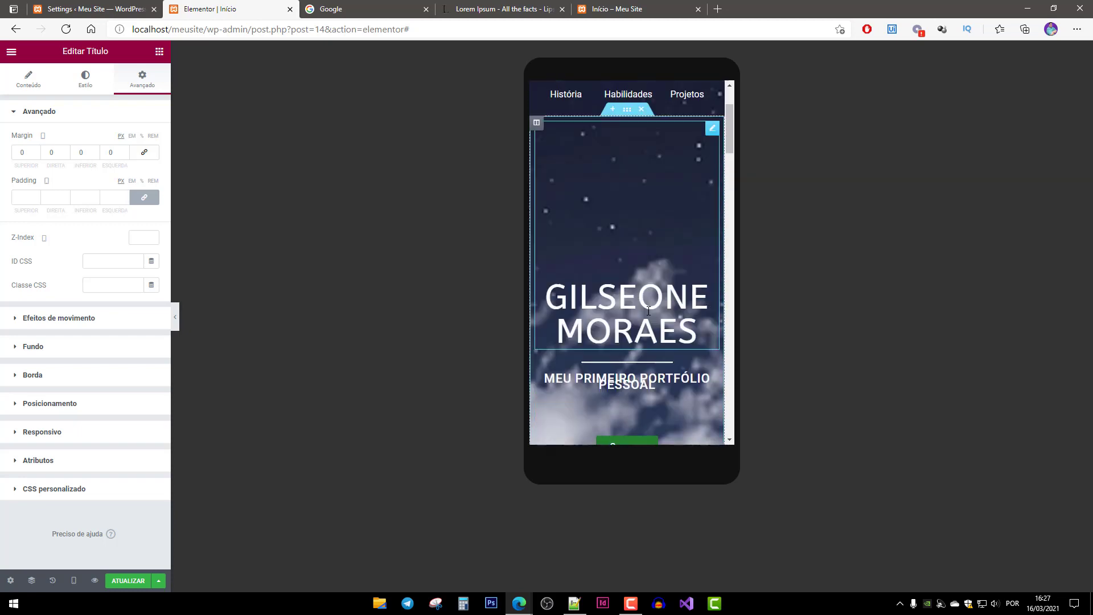
left_click(644, 382)
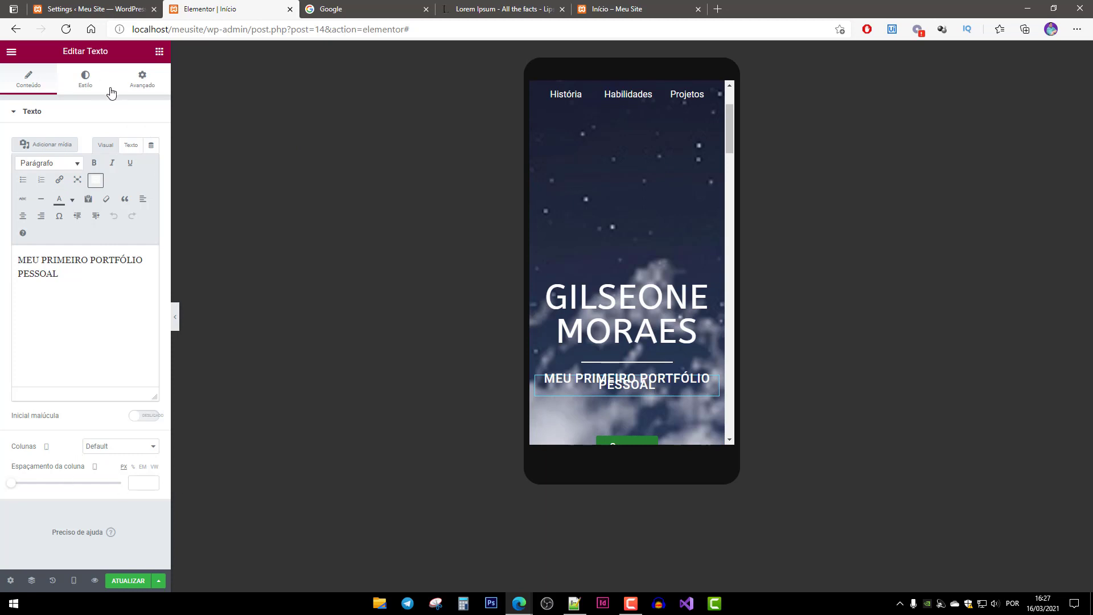
Set the hero subtitle's typography line height (Altura da linha) to 1,6 em.
left_click(86, 84)
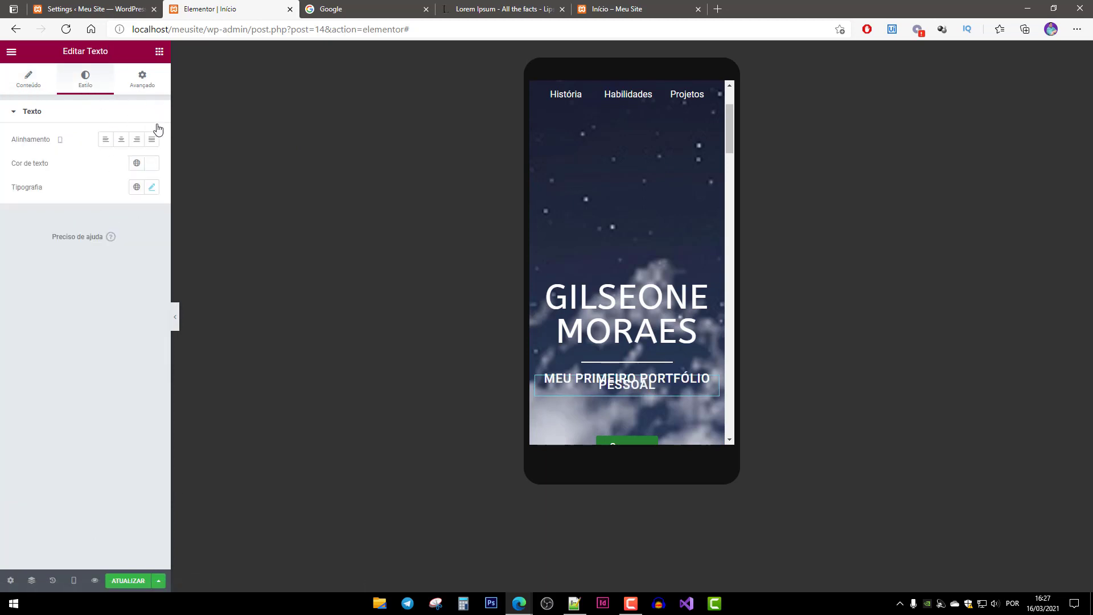
left_click(152, 188)
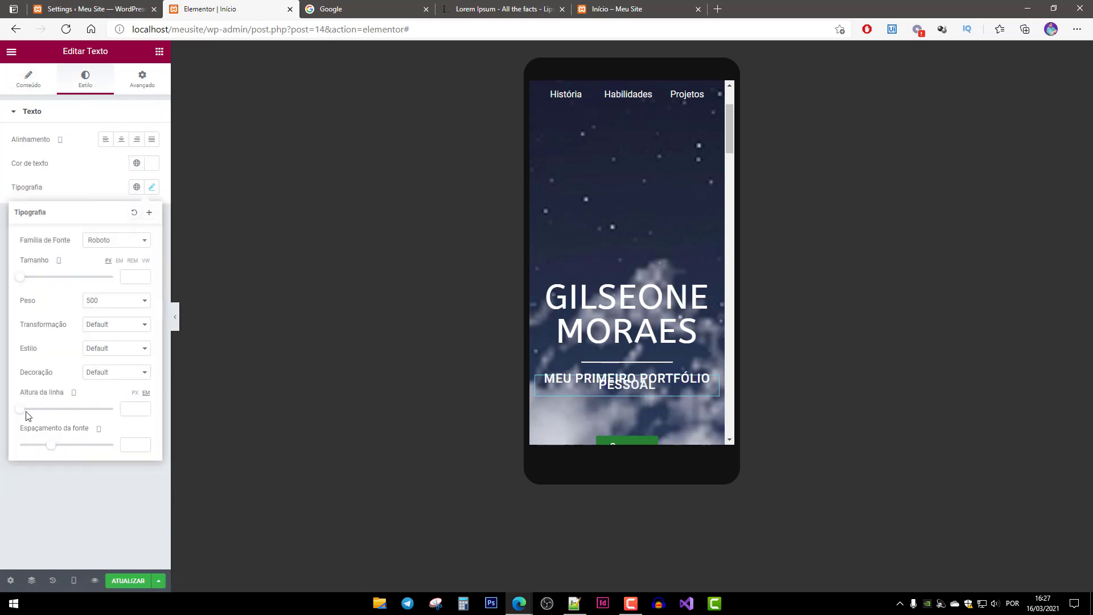
left_click_drag(22, 414, 35, 414)
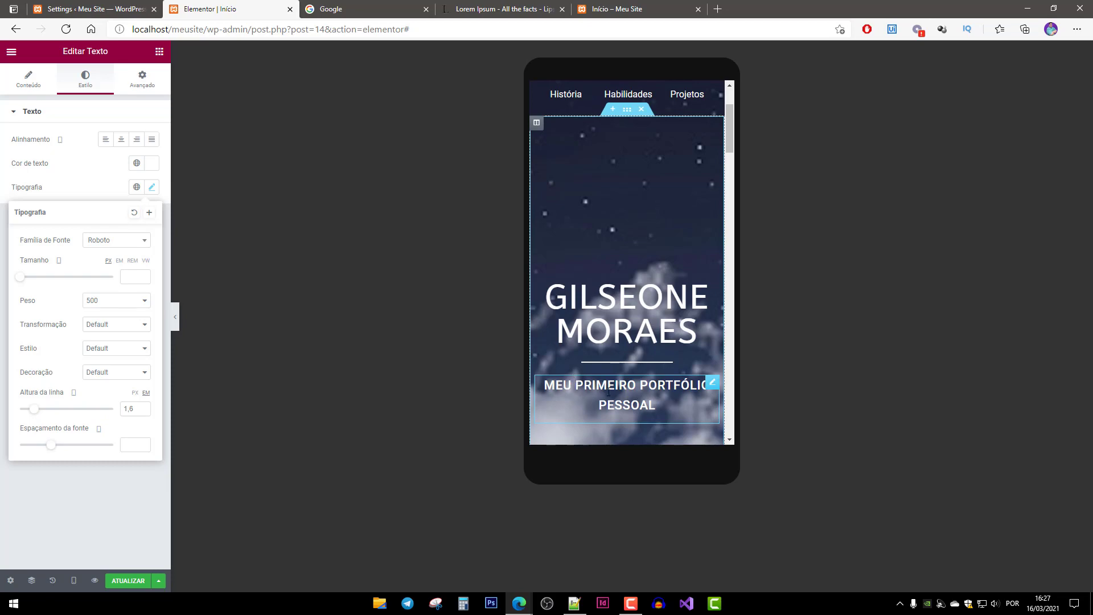
scroll(664, 299, "down", 6)
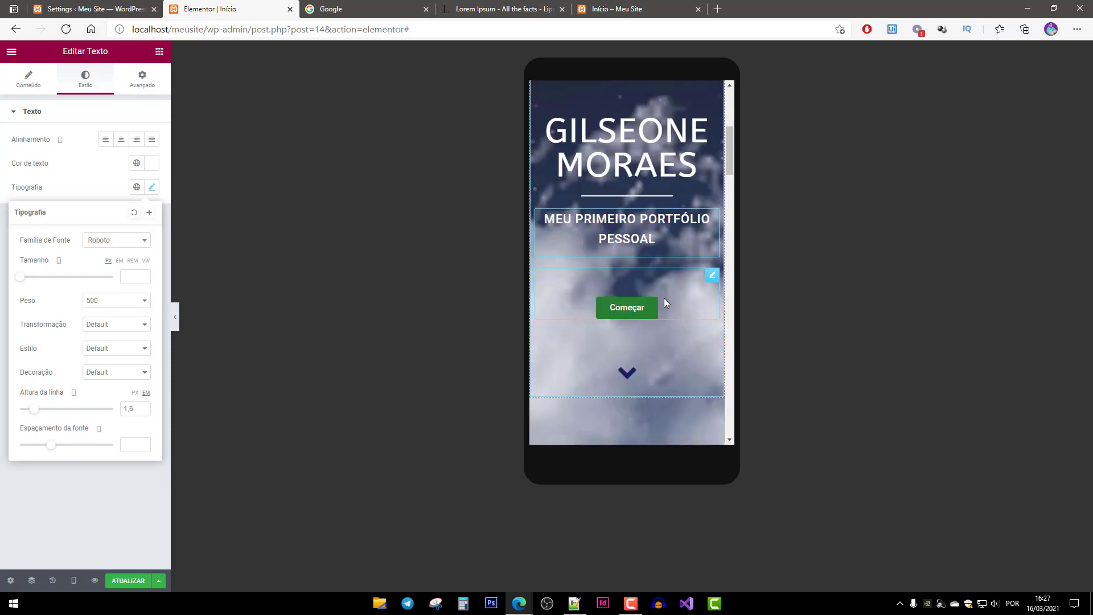
scroll(664, 298, "down", 10)
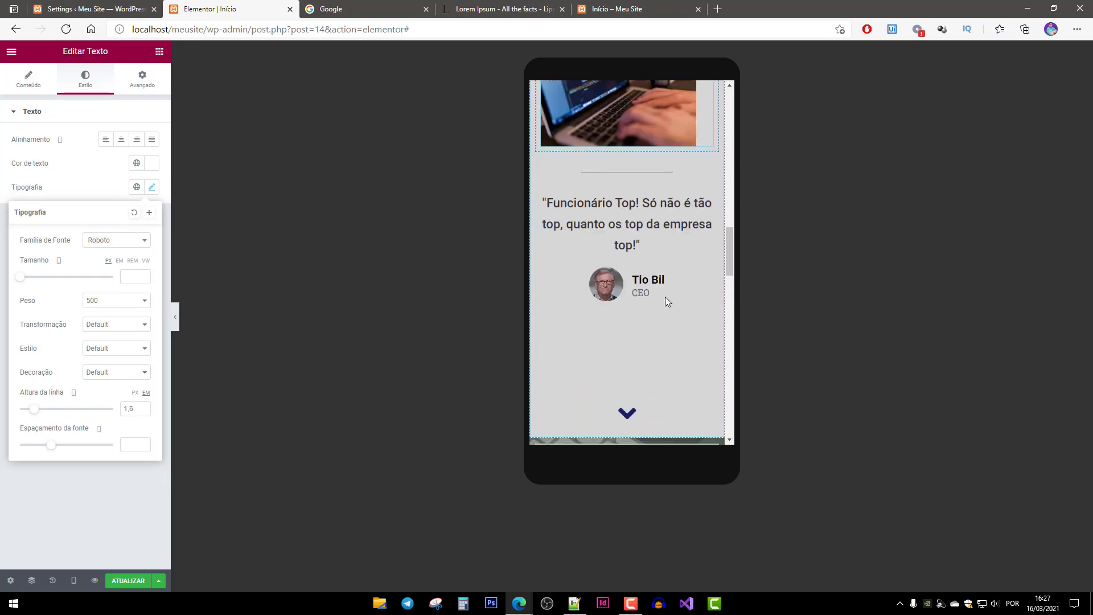
scroll(665, 299, "down", 4)
scroll(664, 281, "up", 3)
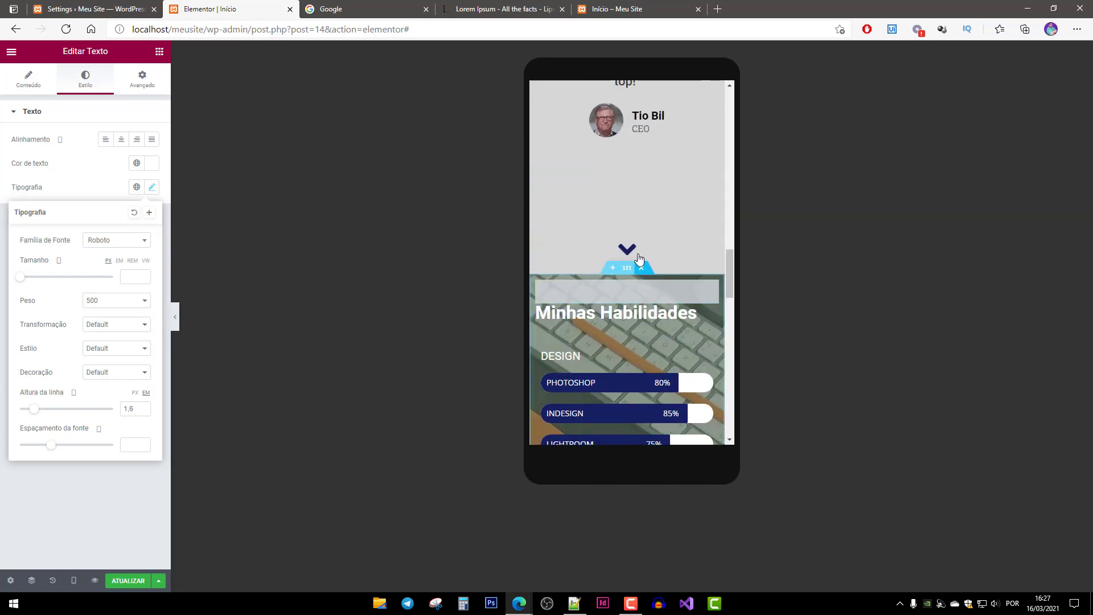
left_click(636, 247)
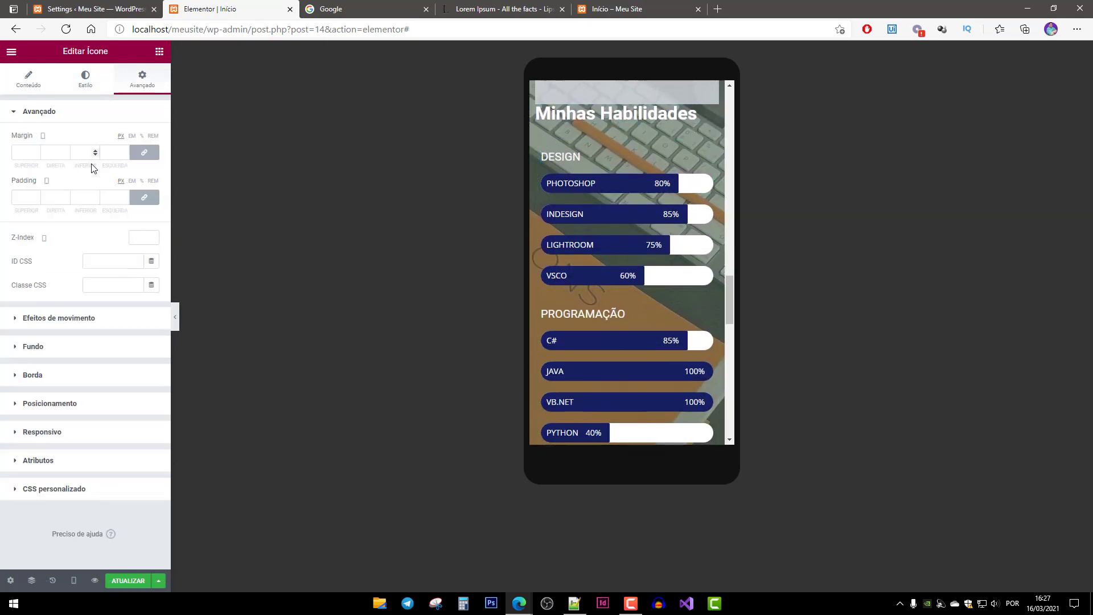
Zero the margins of the testimonial chevron, the Tio Bil testimonial and the Programação chevron.
left_click(144, 152)
scroll(617, 295, "up", 4)
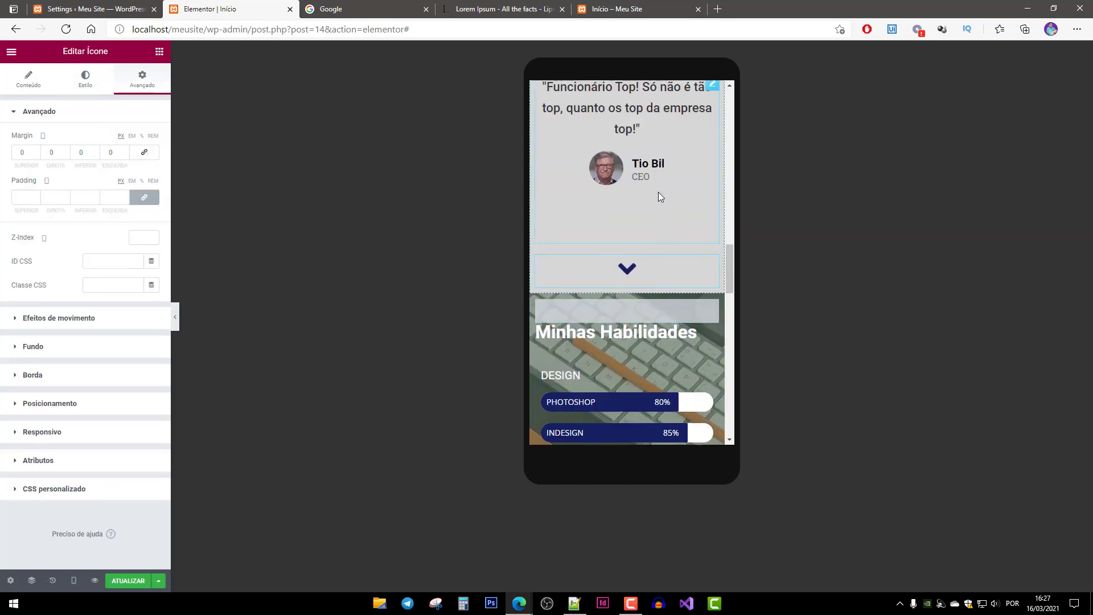
left_click(664, 169)
scroll(625, 204, "up", 2)
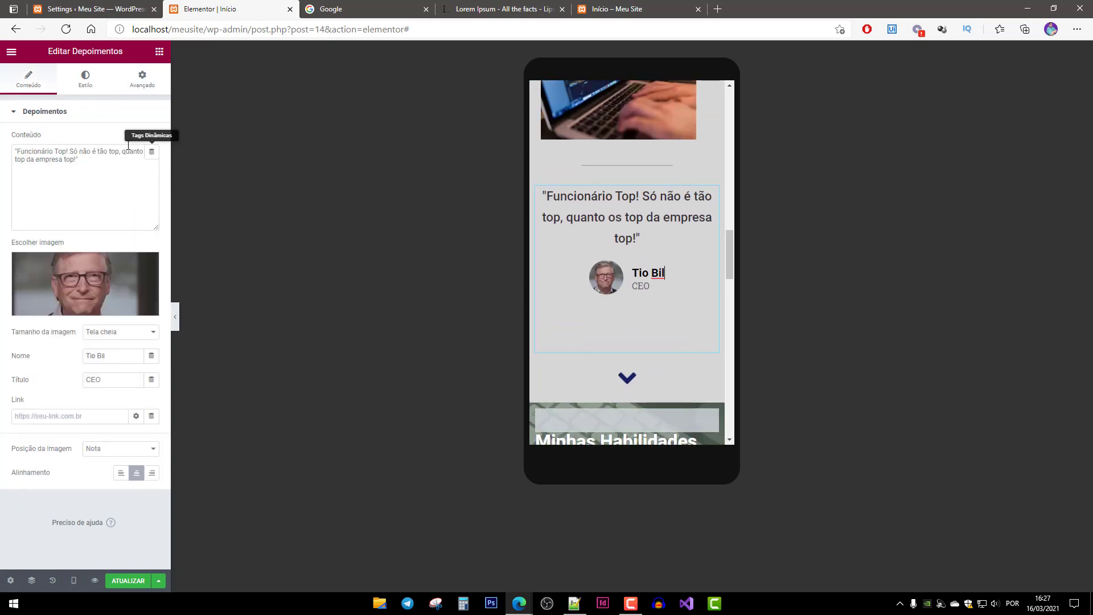
left_click(142, 79)
left_click(144, 152)
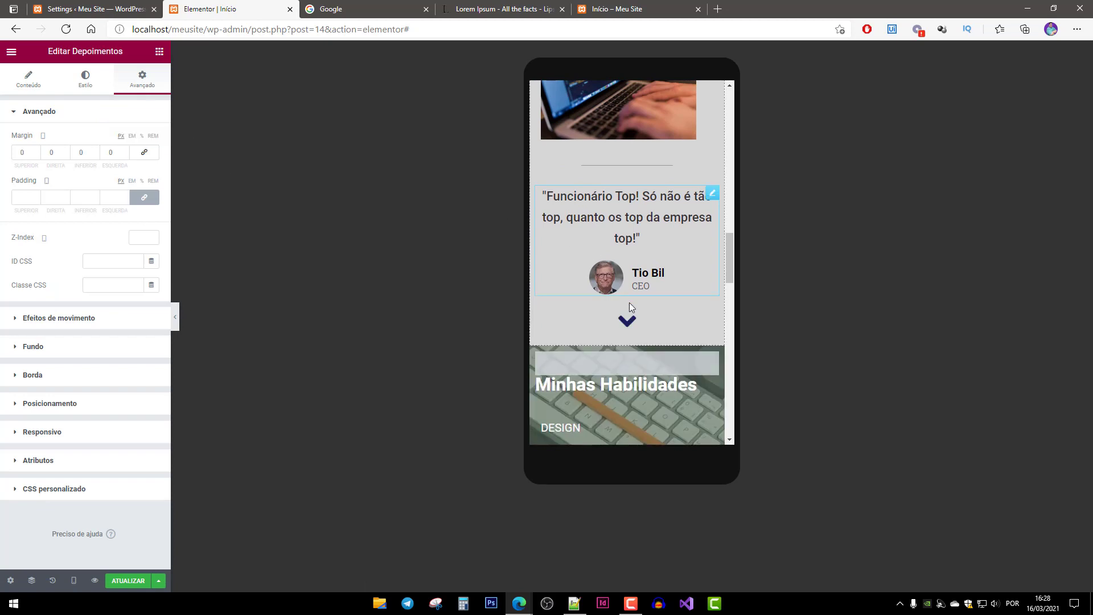
scroll(655, 353, "down", 8)
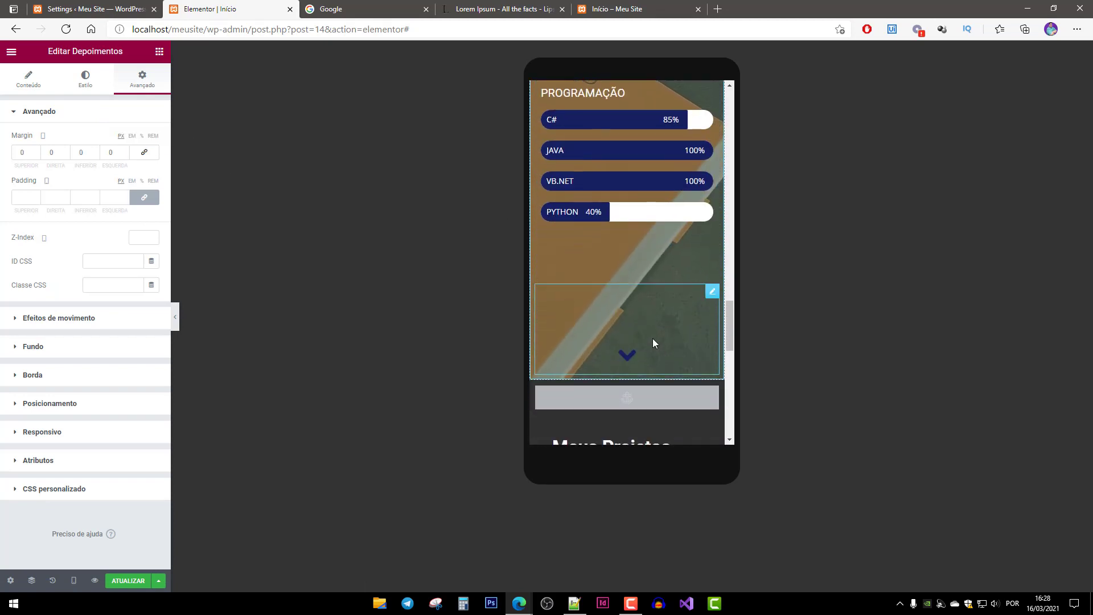
left_click(652, 337)
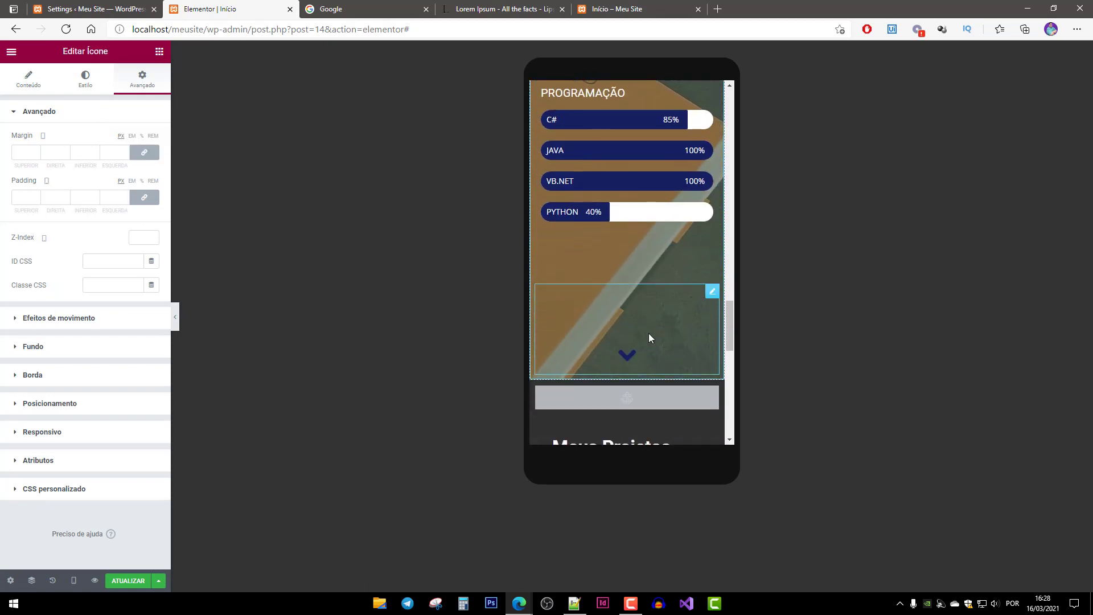
left_click(152, 153)
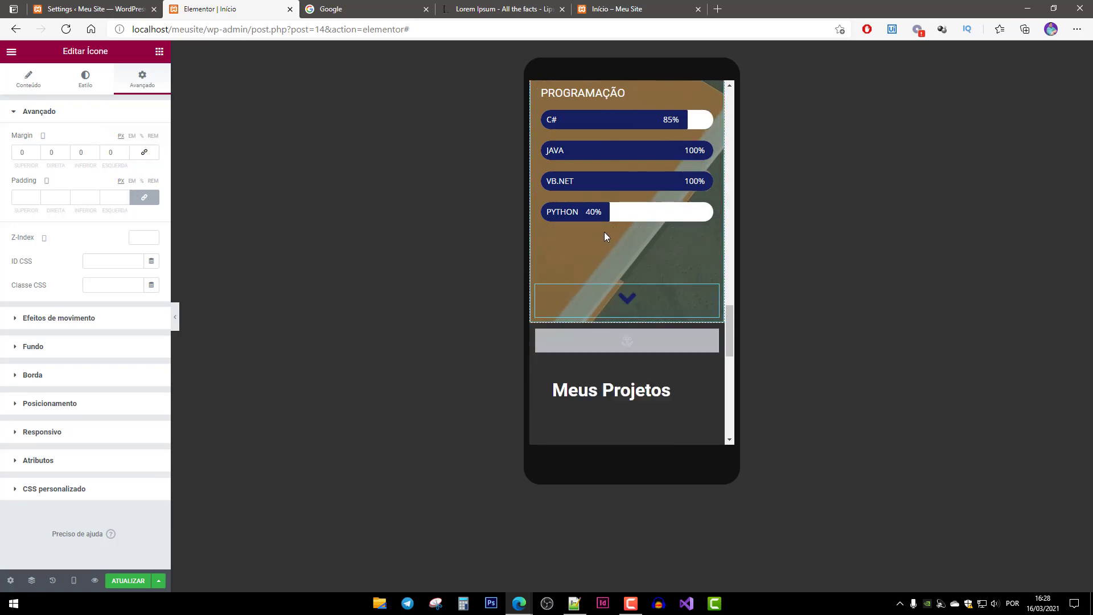
scroll(605, 237, "up", 5)
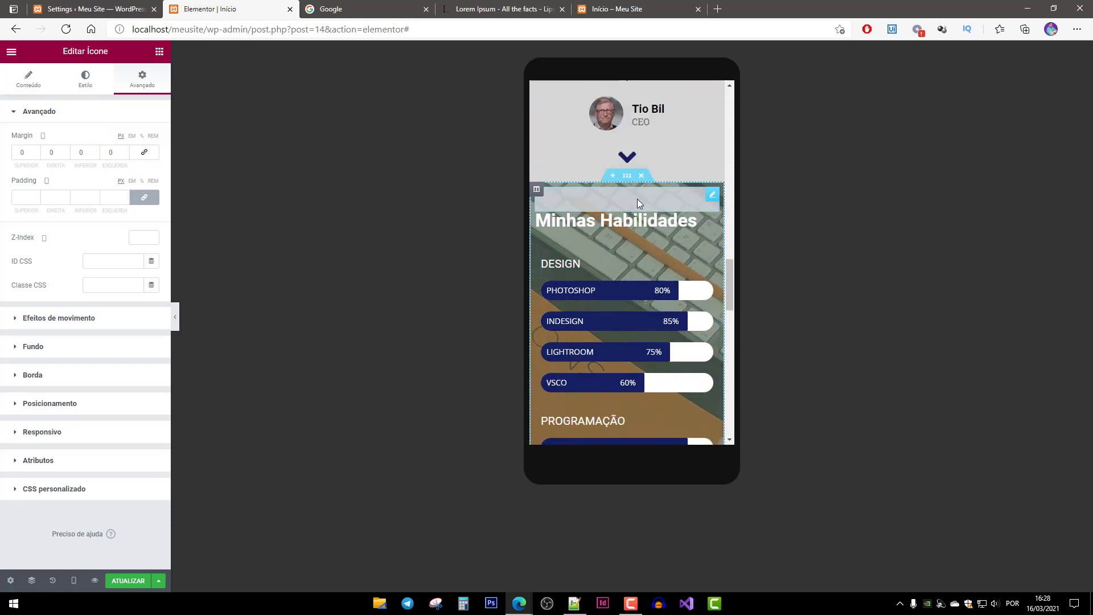
Check the skills section's advanced settings and zero the Meus Projetos heading's margins.
left_click(610, 300)
scroll(609, 319, "down", 4)
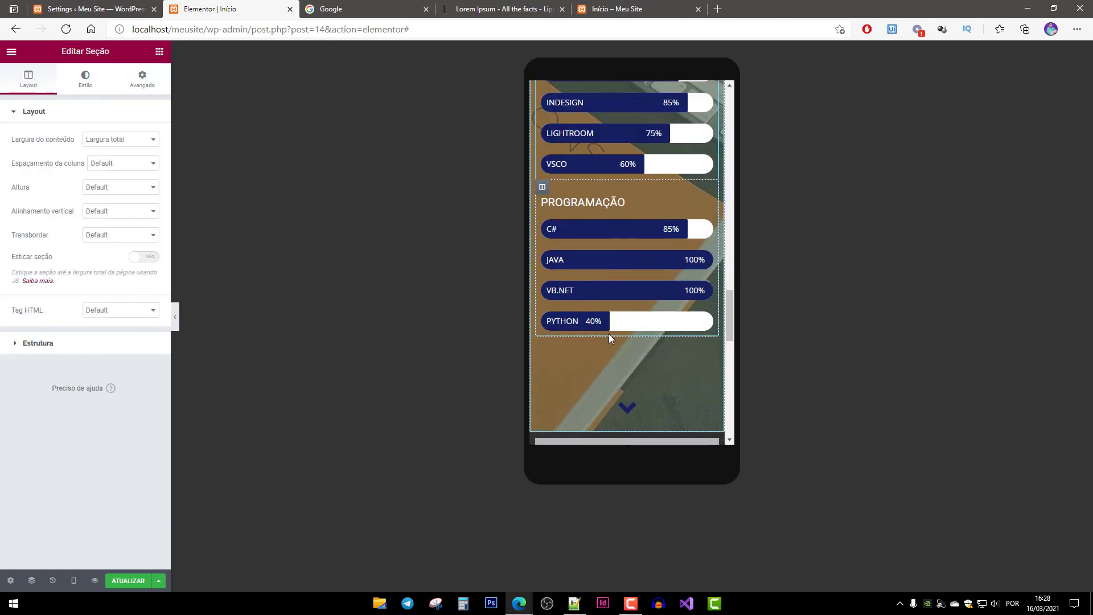
scroll(611, 333, "down", 2)
left_click(142, 79)
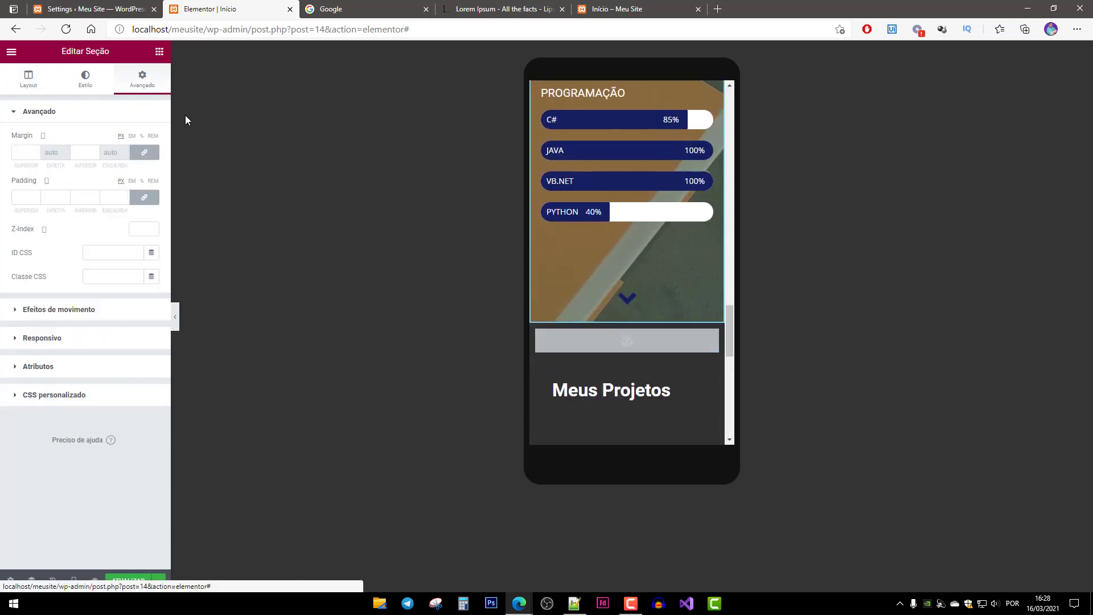
scroll(669, 287, "down", 3)
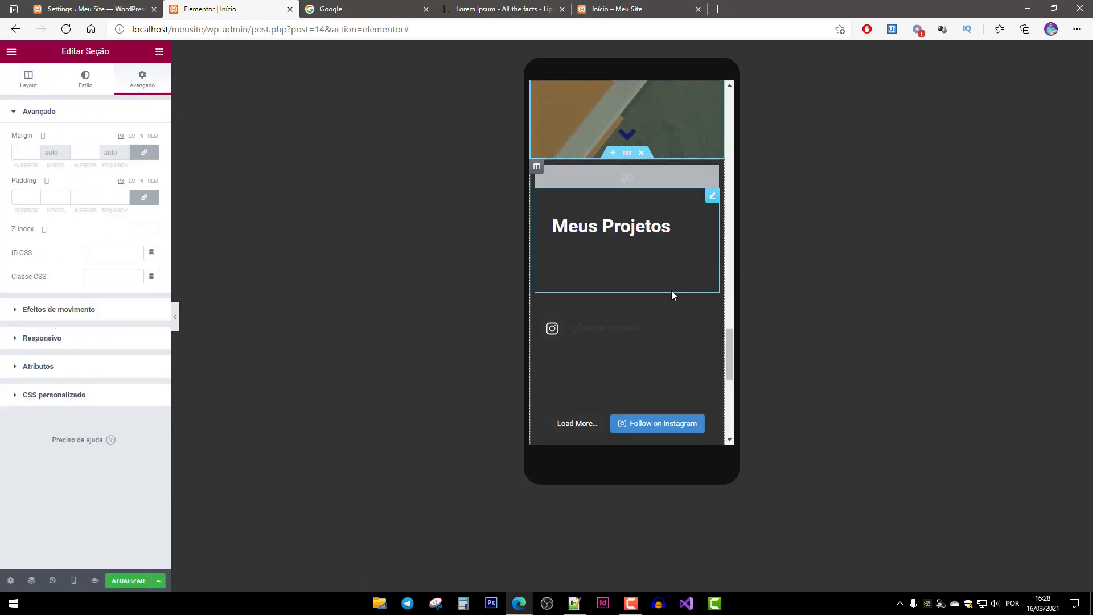
left_click(632, 225)
left_click(142, 79)
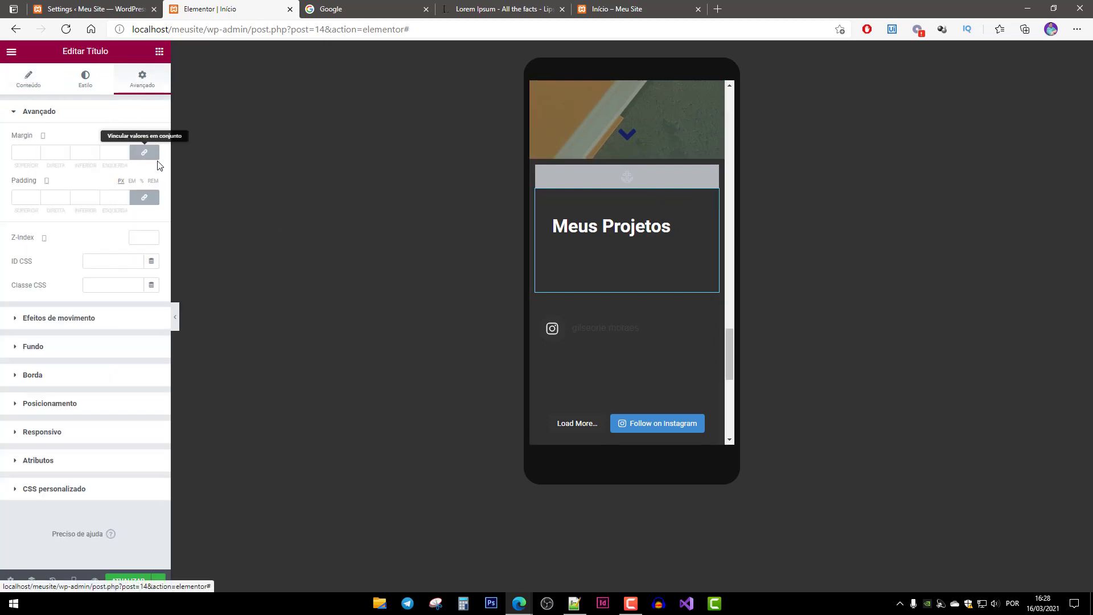
left_click(154, 156)
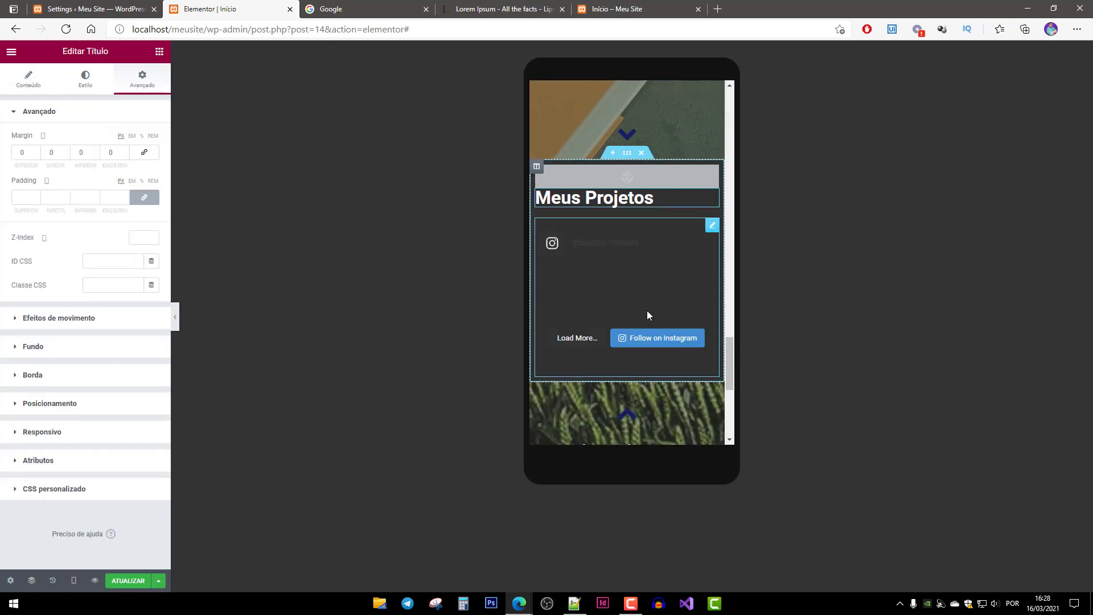
scroll(648, 315, "down", 6)
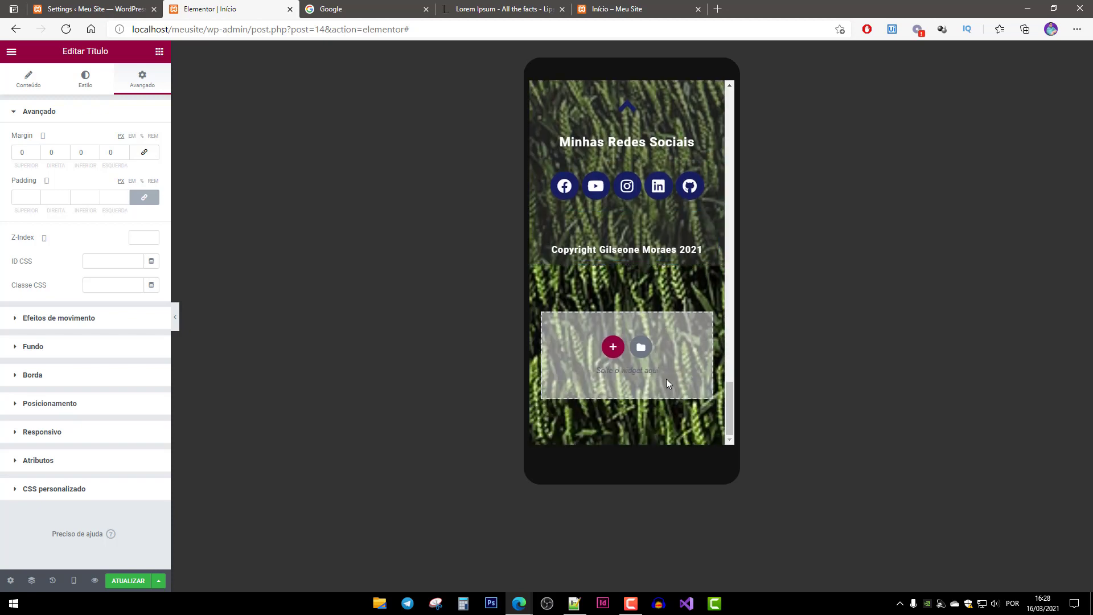
Save the page with ATUALIZAR and bring the preview back to the top.
left_click(129, 581)
left_click_drag(729, 401, 746, 93)
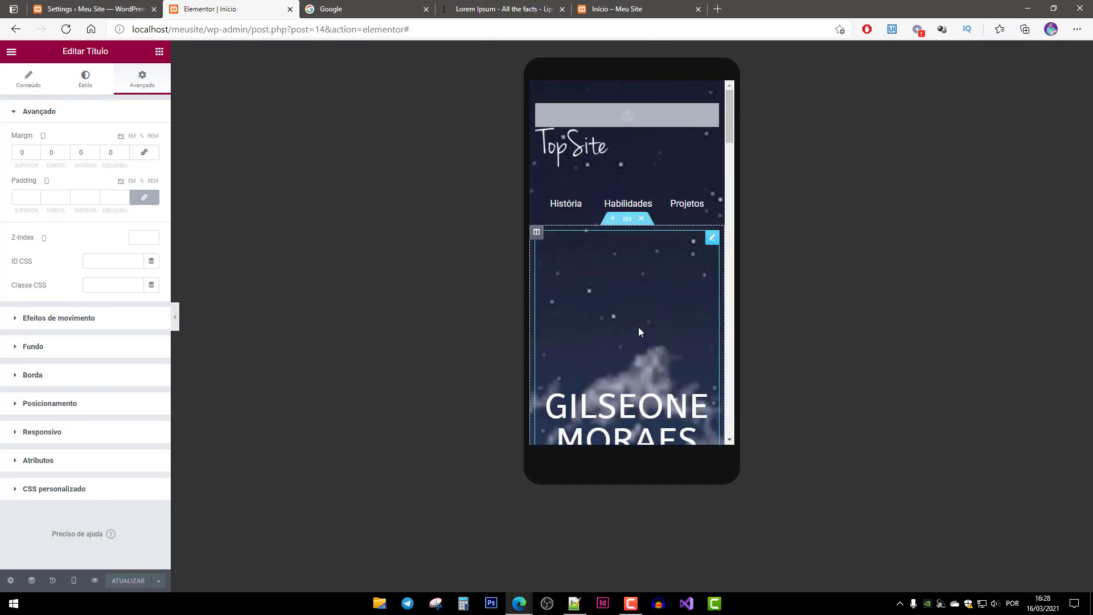
scroll(632, 308, "down", 1)
Zero the GILSEONE MORAES heading's margins and give it a 30 px top margin.
left_click(627, 286)
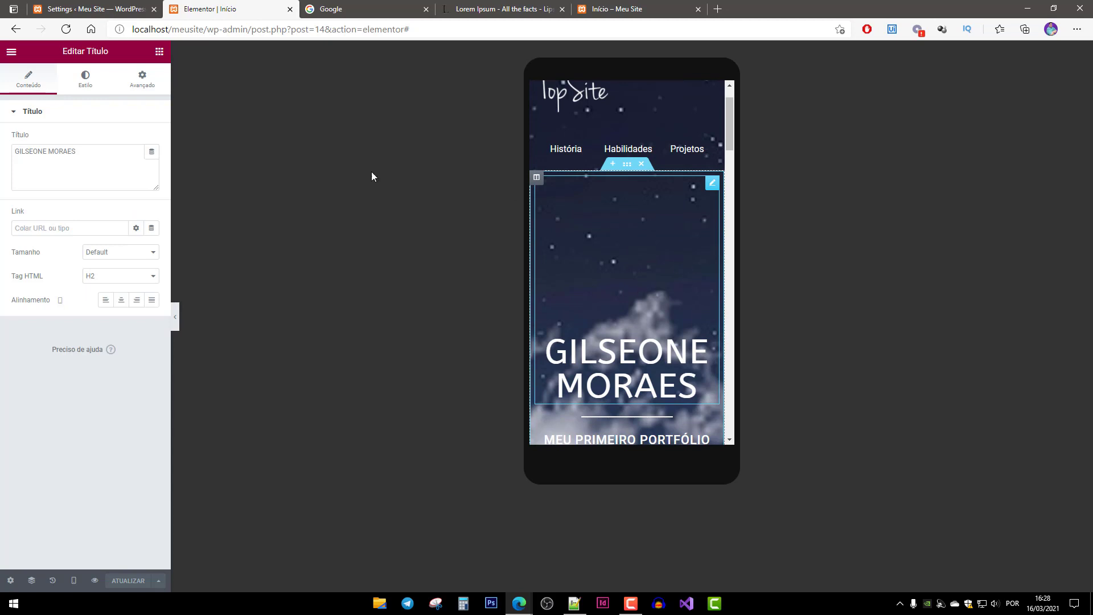
left_click(142, 80)
left_click(132, 153)
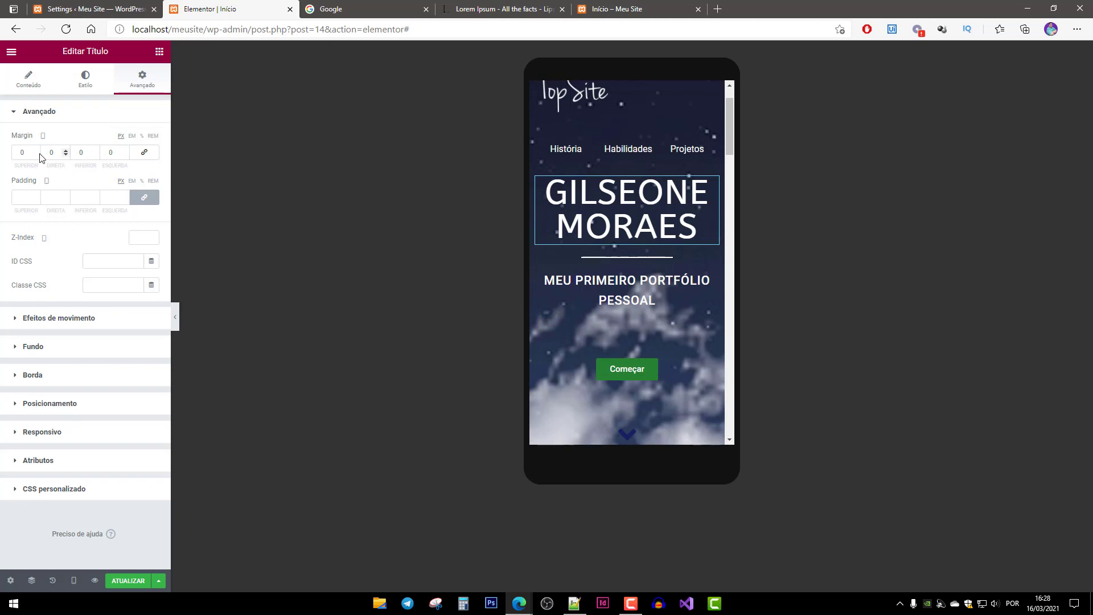
left_click(21, 152)
type("50")
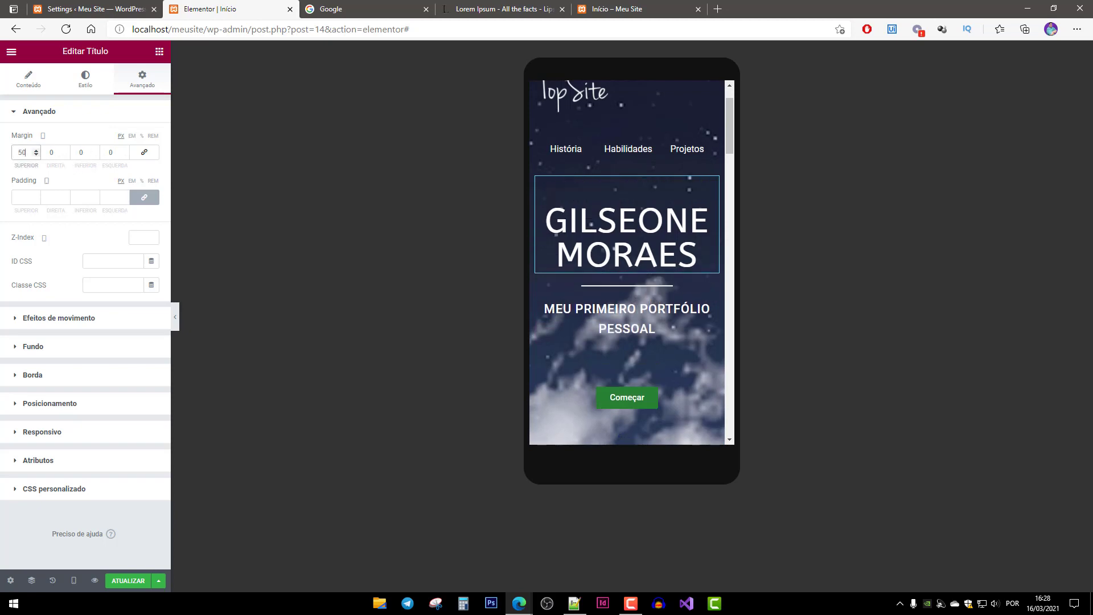
scroll(596, 283, "down", 2)
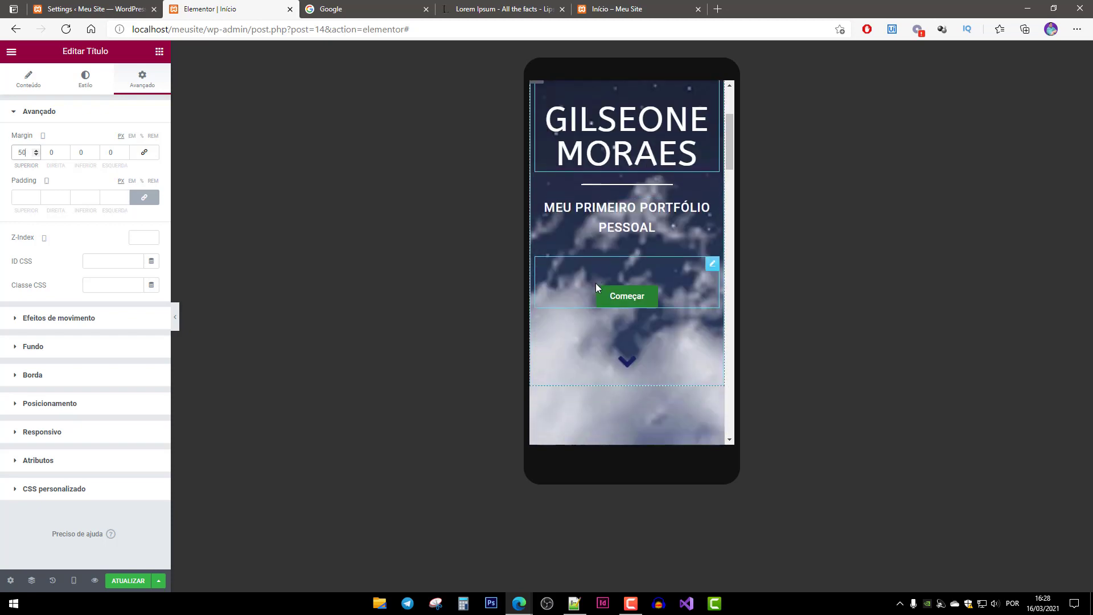
scroll(614, 298, "up", 3)
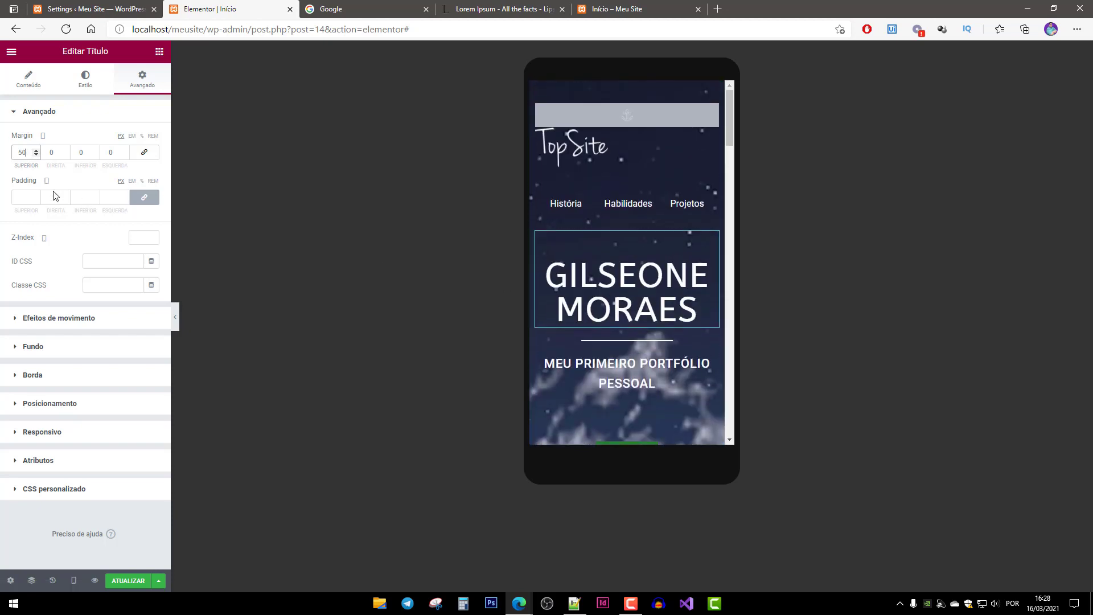
scroll(649, 314, "down", 1)
scroll(650, 315, "down", 1)
scroll(651, 317, "up", 2)
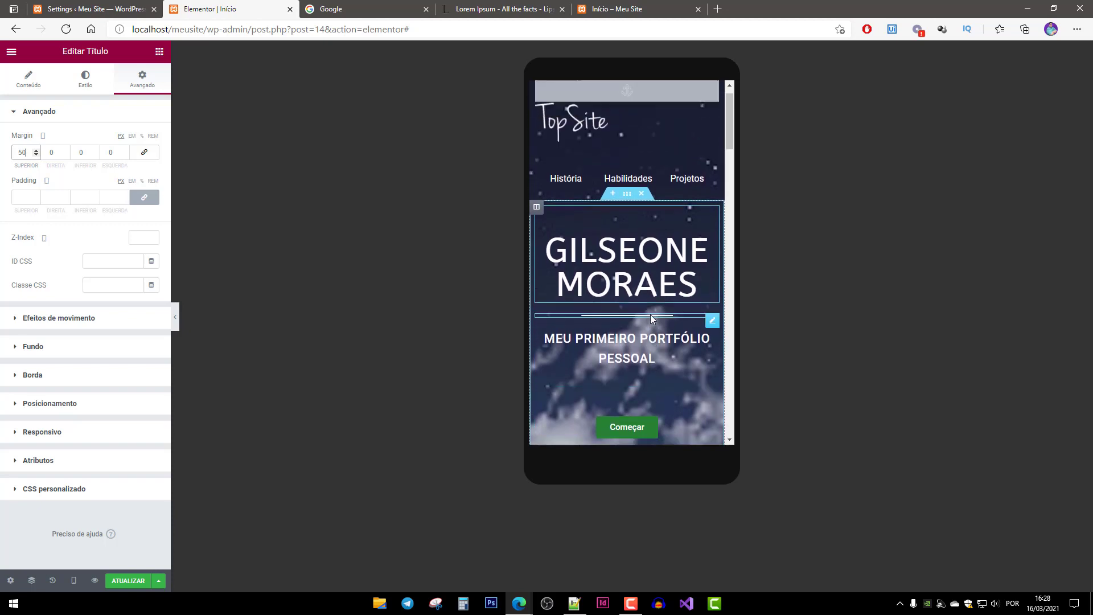
scroll(653, 320, "down", 1)
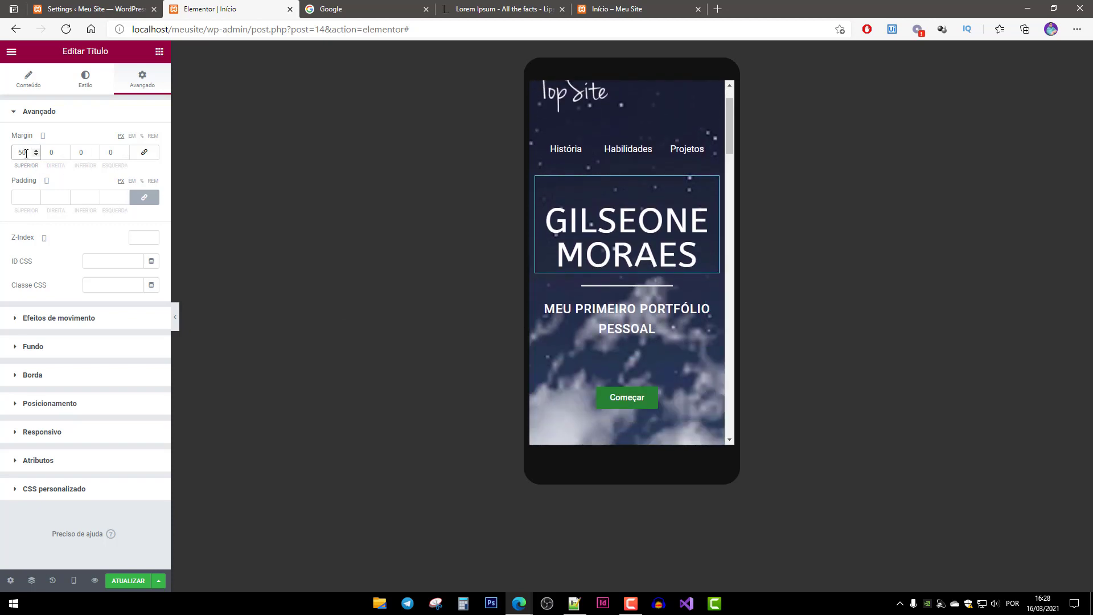
type("30")
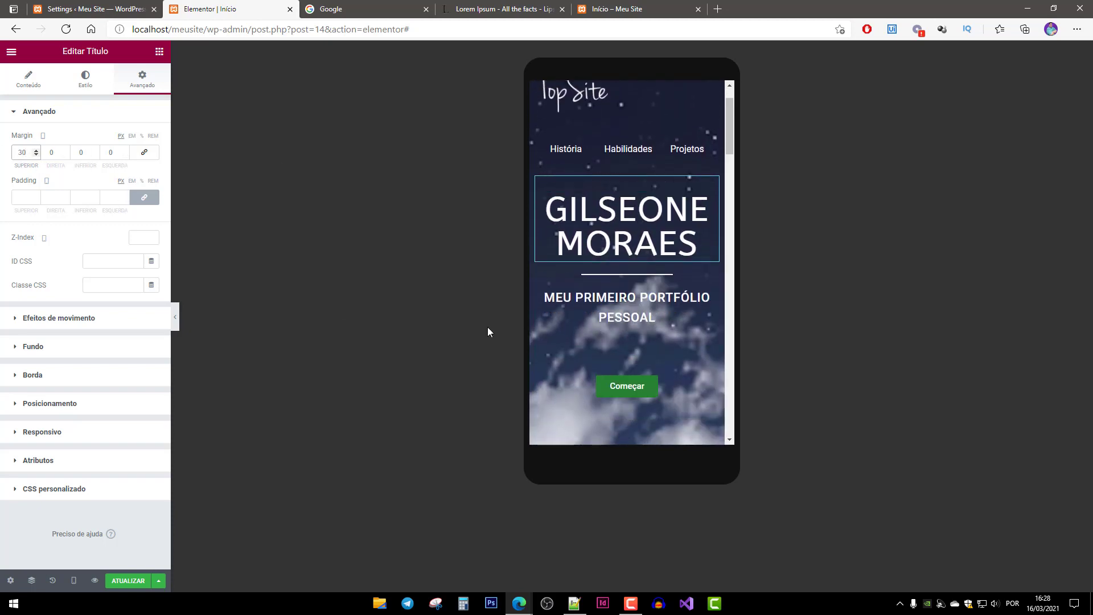
Zero the hero down-arrow icon's margins and give it a 20 px top margin.
left_click(648, 365)
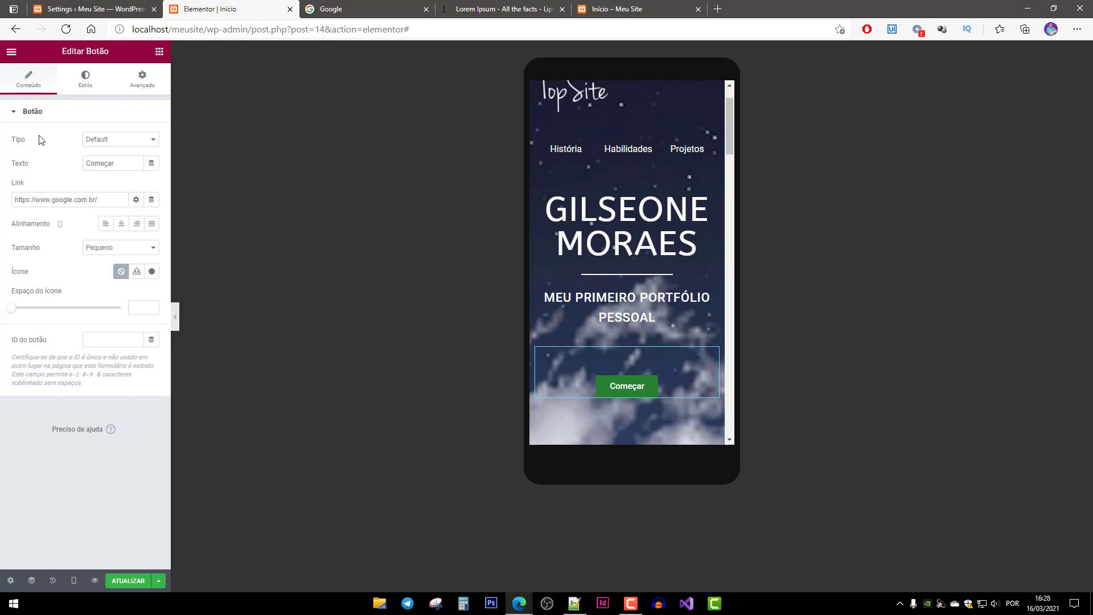
left_click(142, 80)
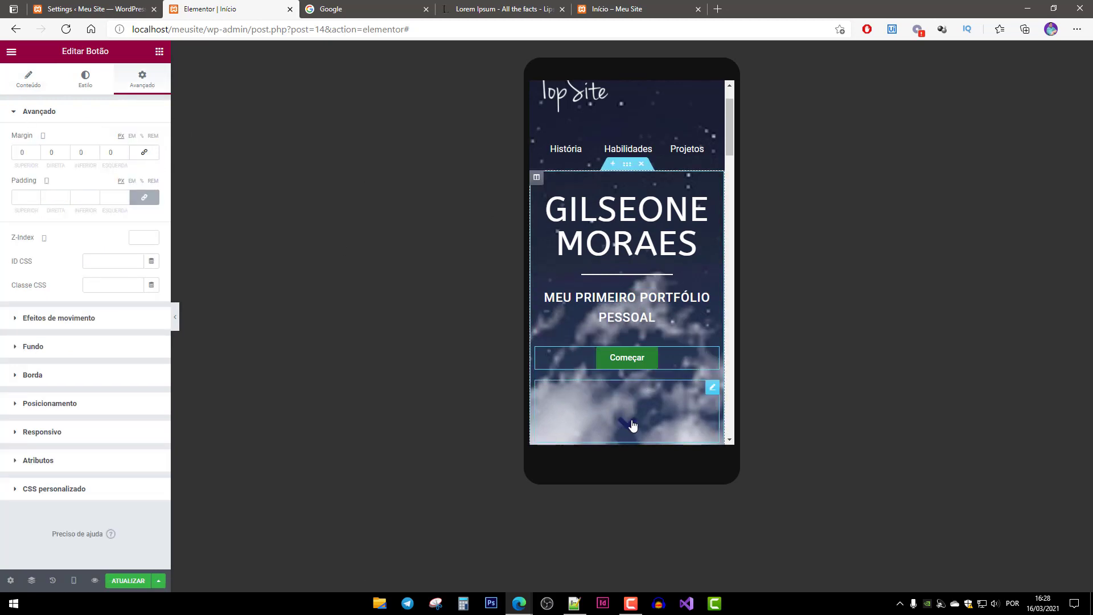
left_click(632, 422)
left_click(143, 79)
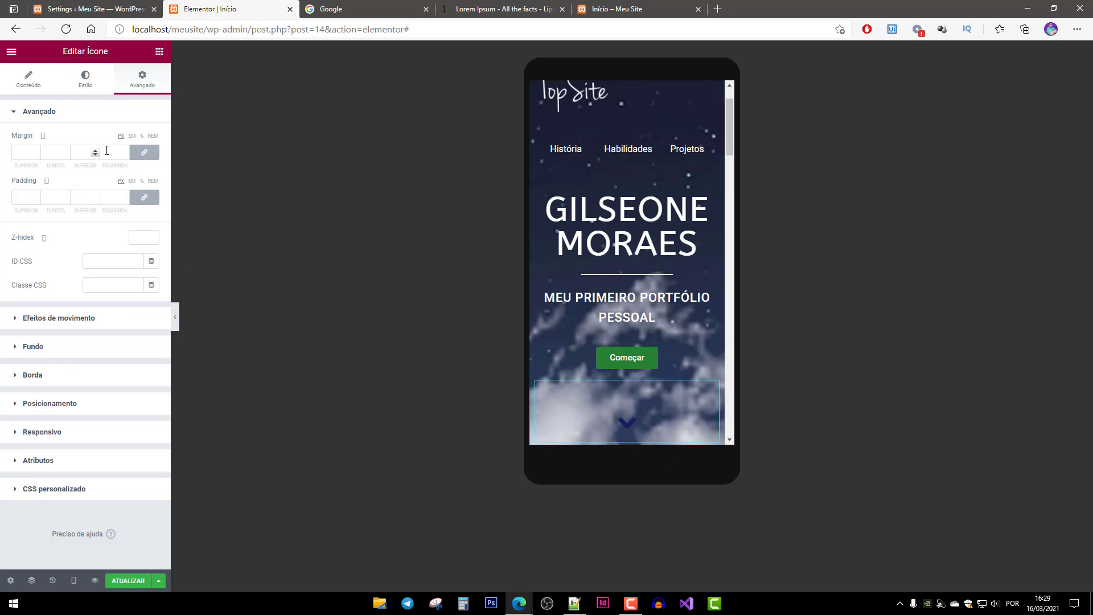
left_click(144, 152)
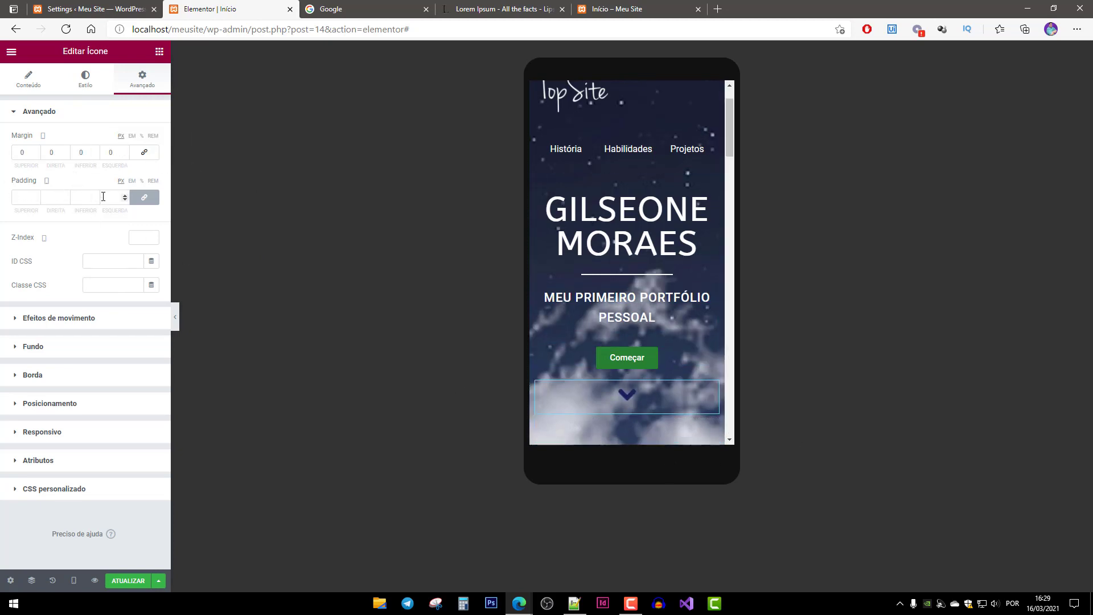
left_click(22, 154)
type("20")
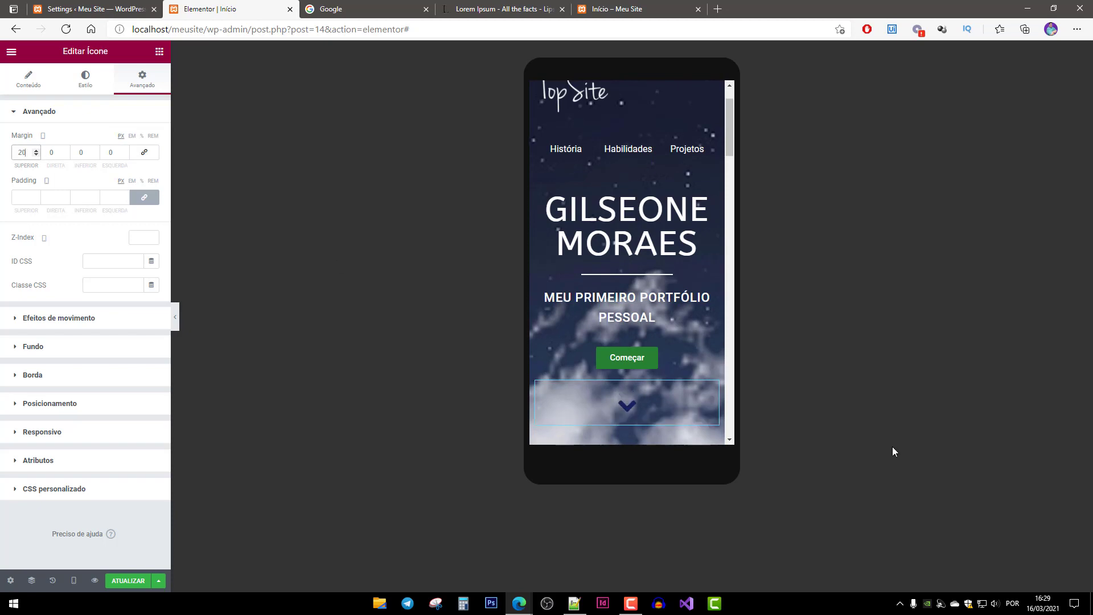
left_click(911, 412)
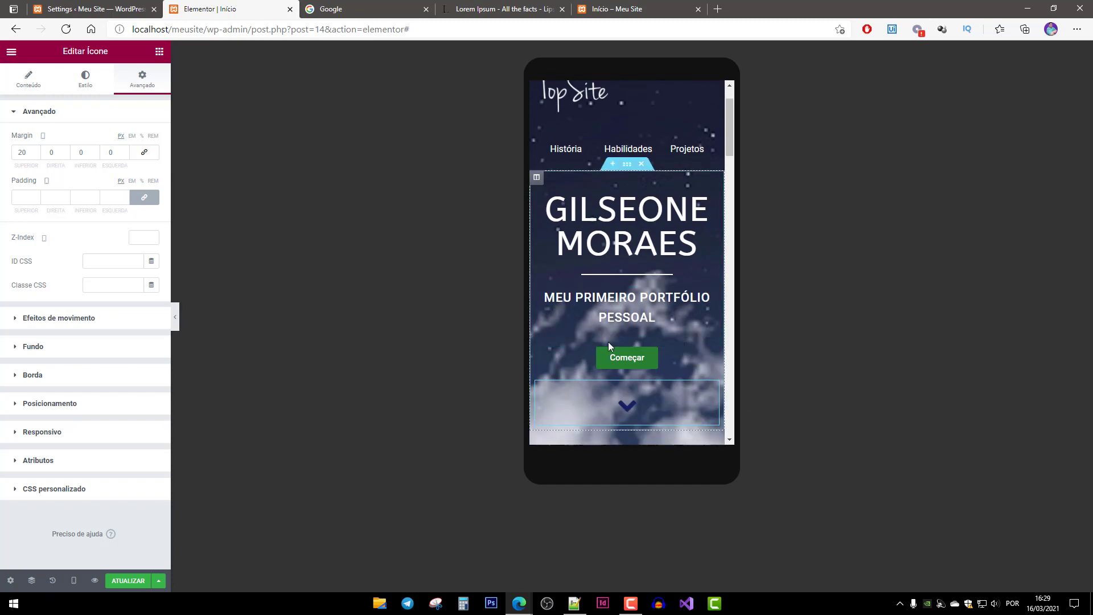
scroll(612, 341, "down", 5)
scroll(655, 382, "down", 12)
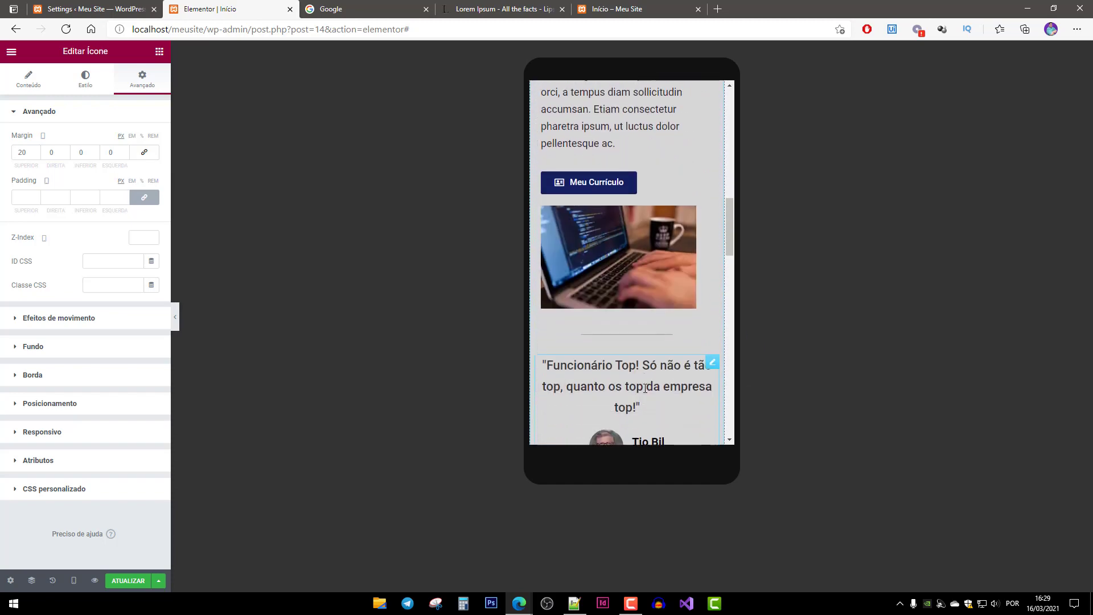
scroll(599, 351, "down", 10)
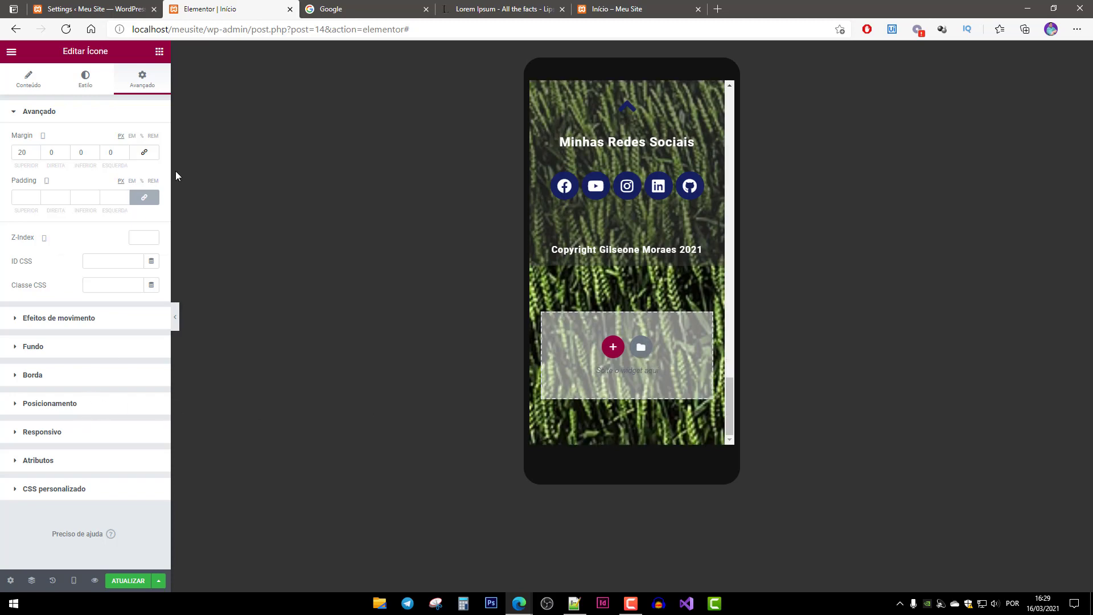
Save the page with ATUALIZAR and switch the Elementor preview to the Desktop layout.
left_click(128, 581)
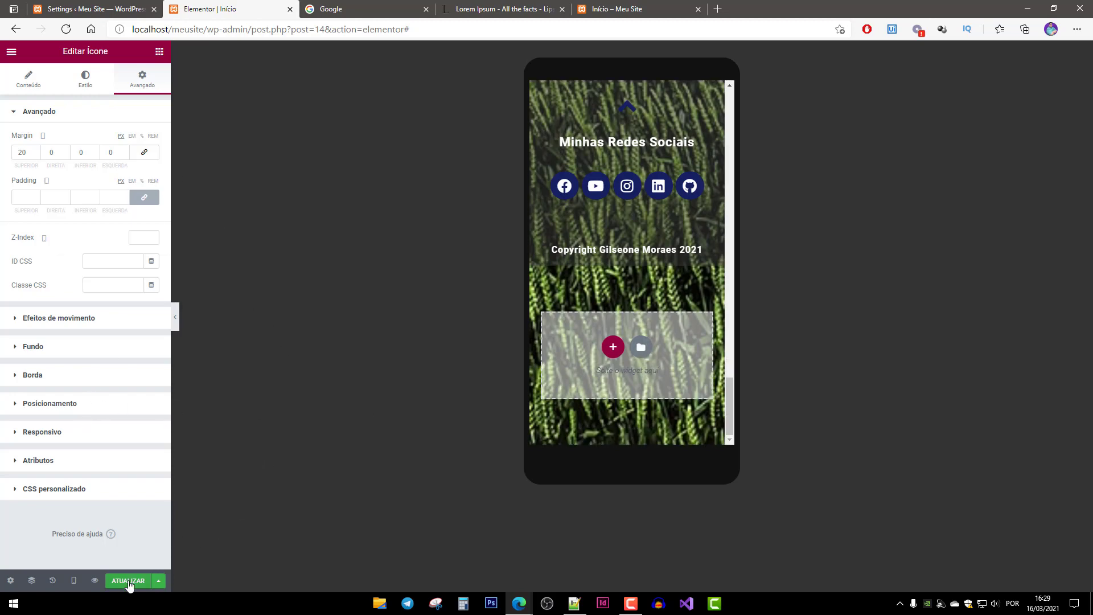
left_click(74, 581)
left_click(79, 506)
scroll(577, 429, "up", 20)
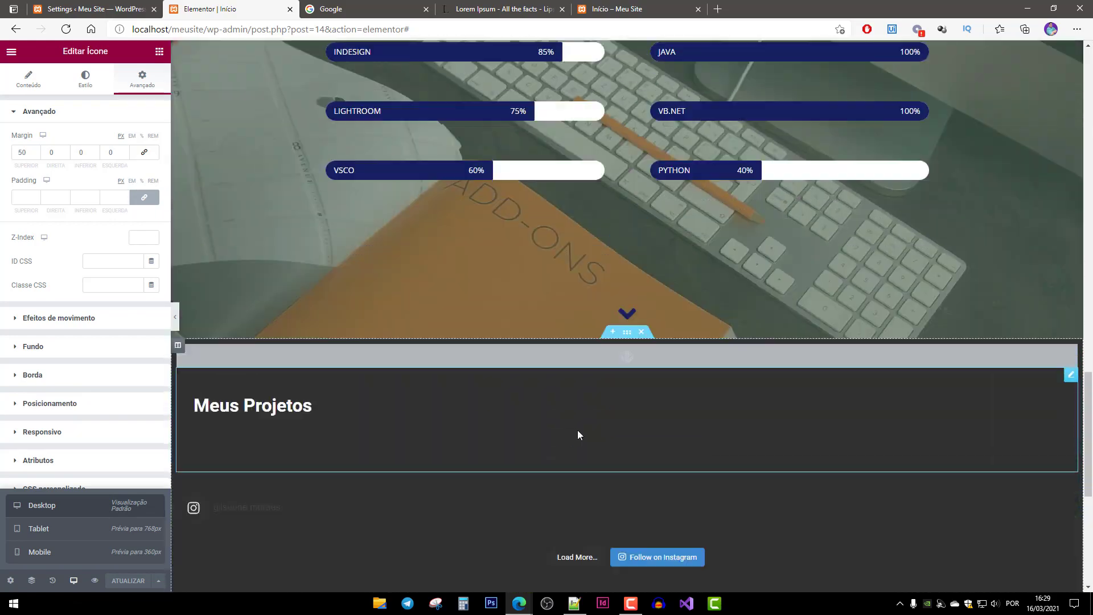
scroll(586, 426, "up", 2)
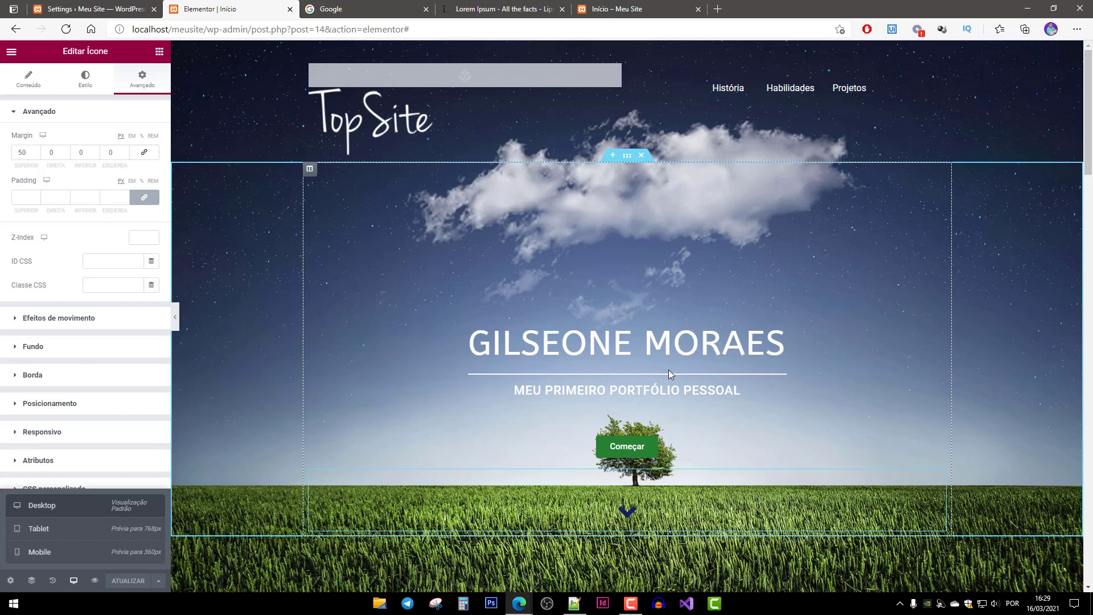
scroll(766, 397, "down", 4)
scroll(780, 391, "up", 4)
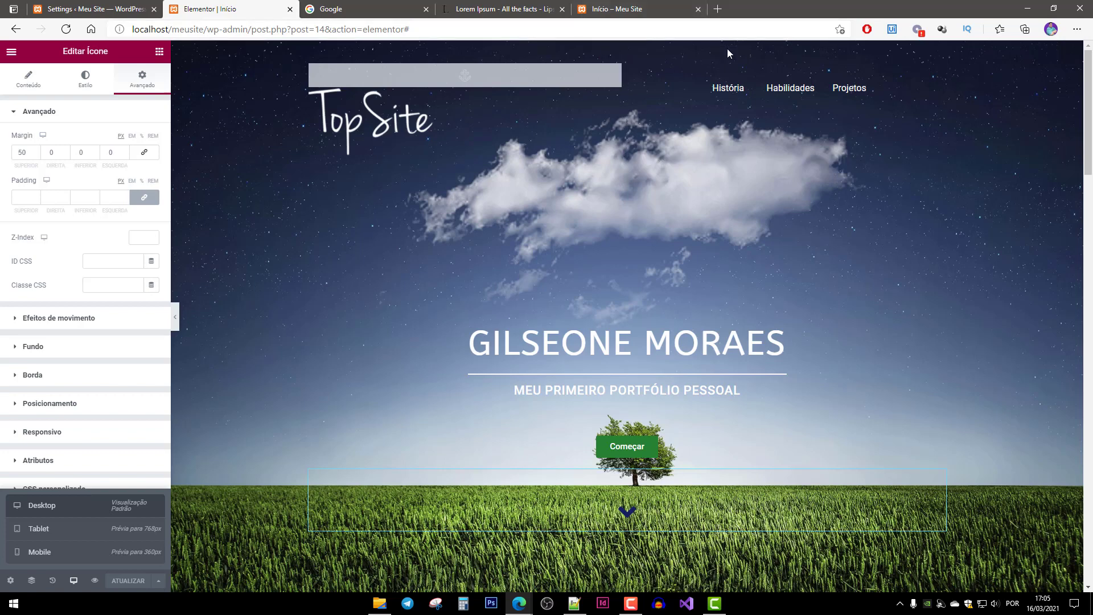
Load the Meu Site homepage (localhost/meusite/) in a new browser tab.
left_click(718, 9)
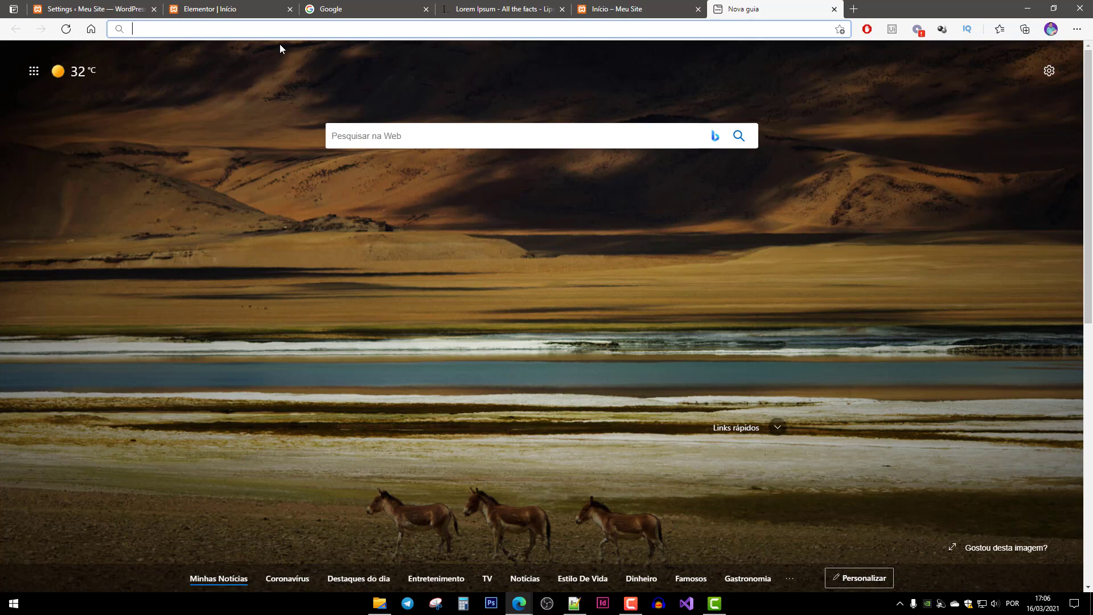
type("meu")
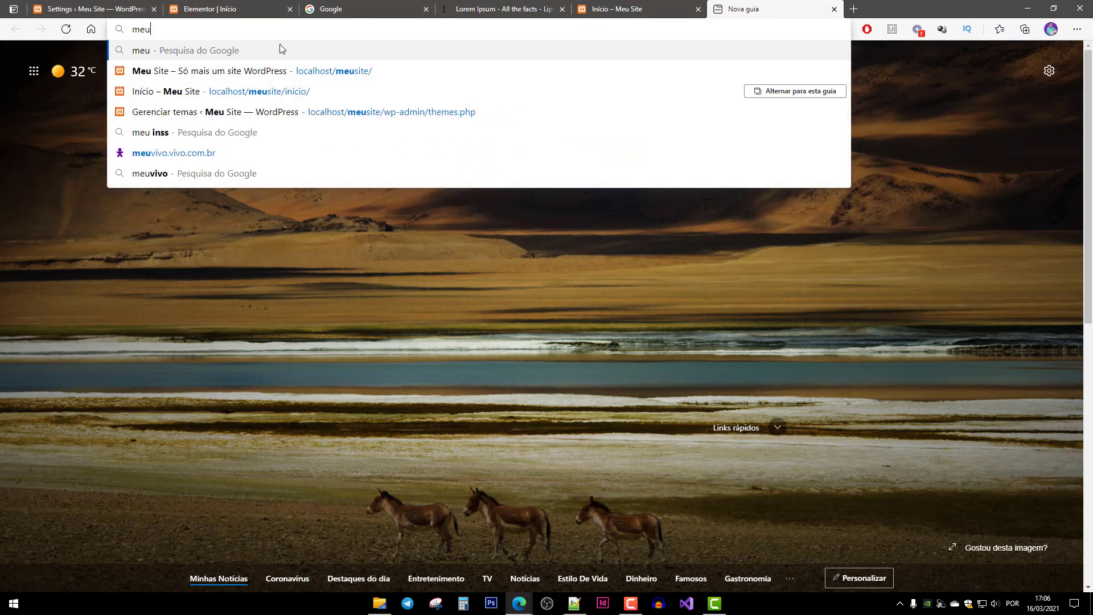
key("Down")
key("Return")
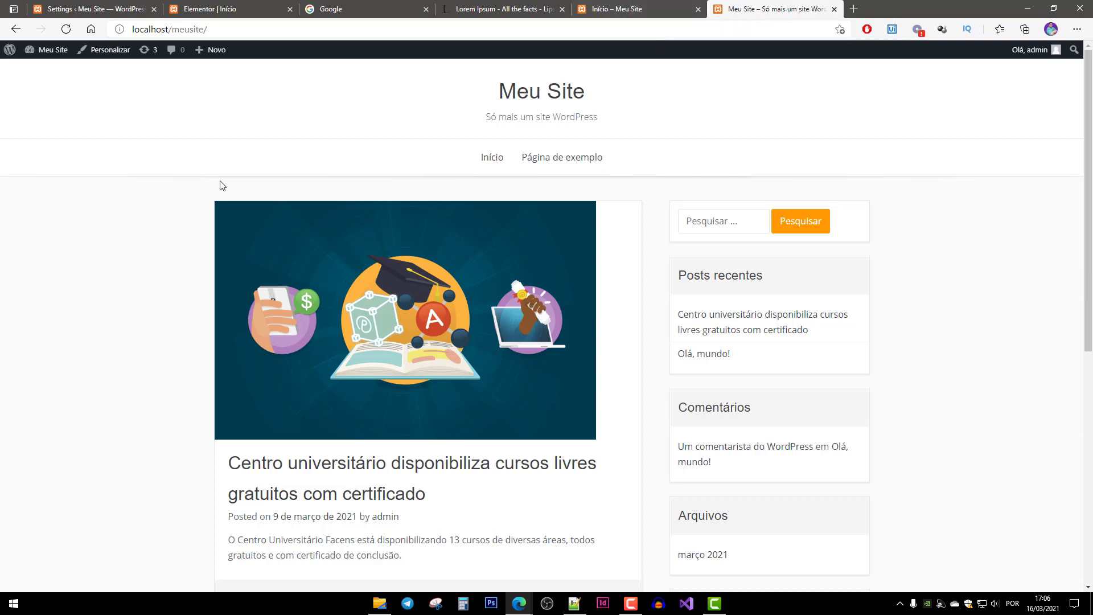
Return to the Meu Site homepage and open the Customizer via Personalizar.
left_click(634, 14)
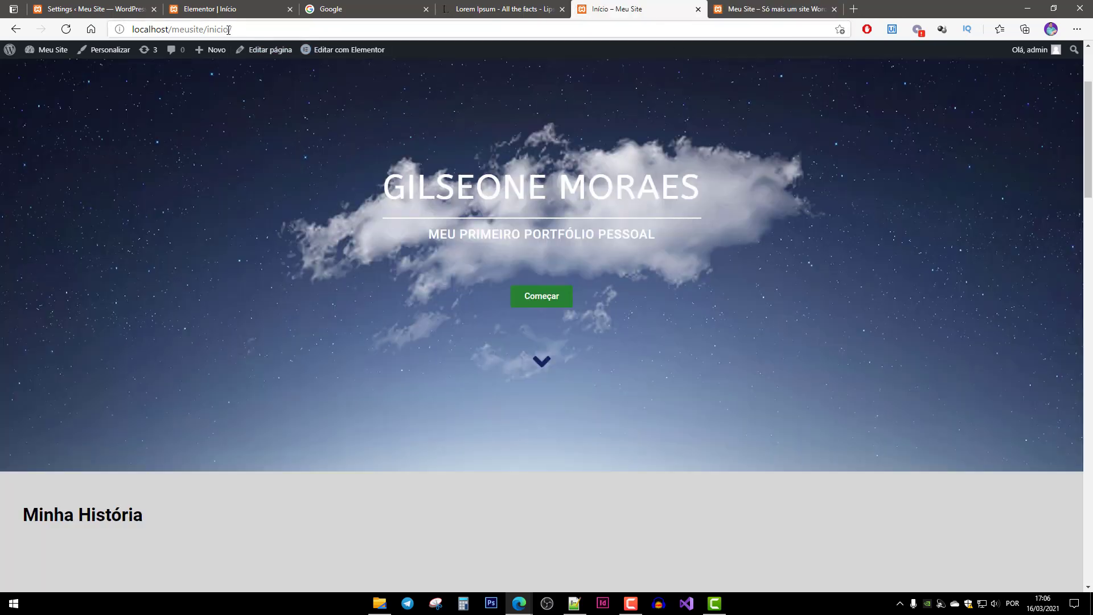
left_click(761, 11)
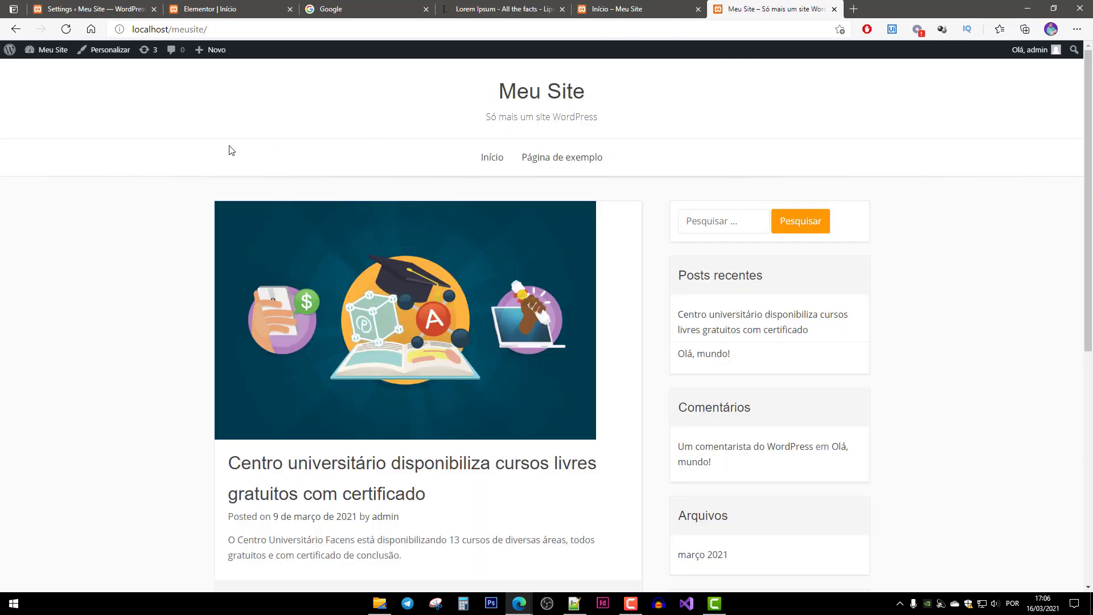
left_click(217, 29)
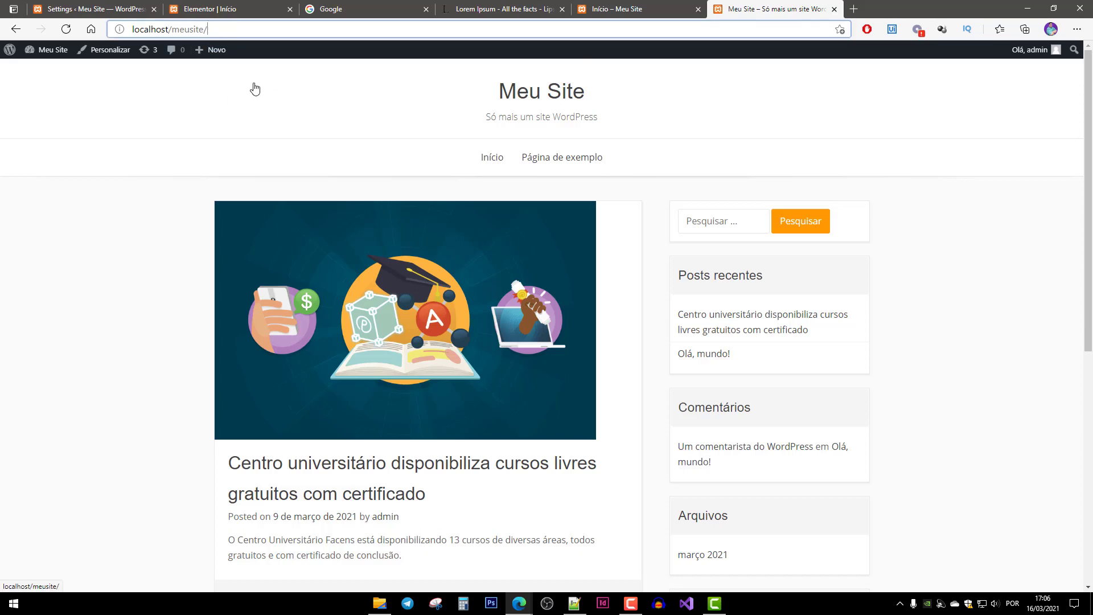
left_click(160, 193)
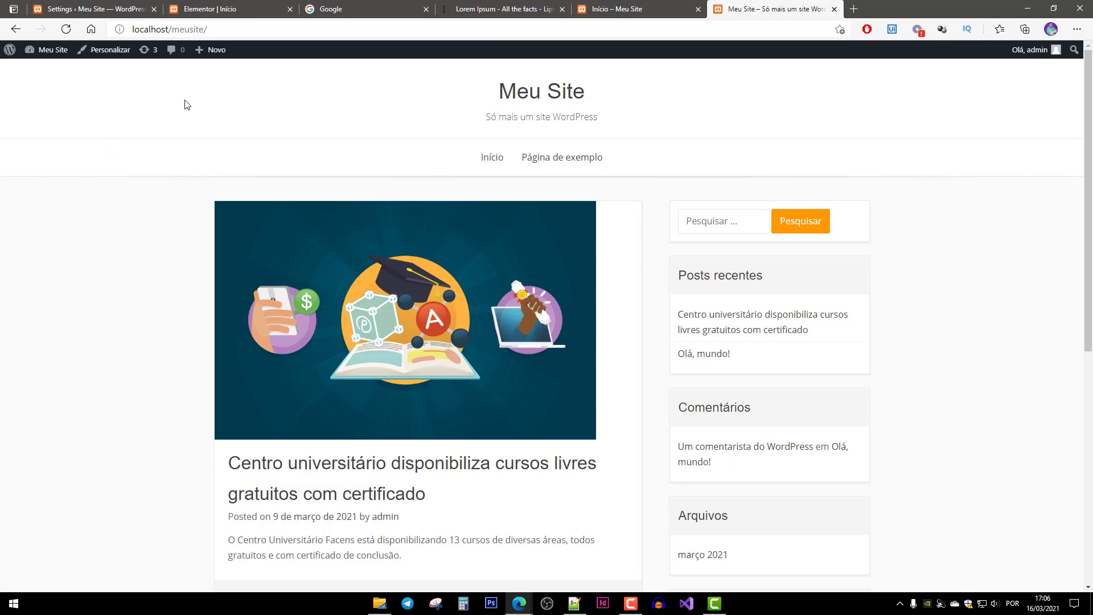
left_click(110, 56)
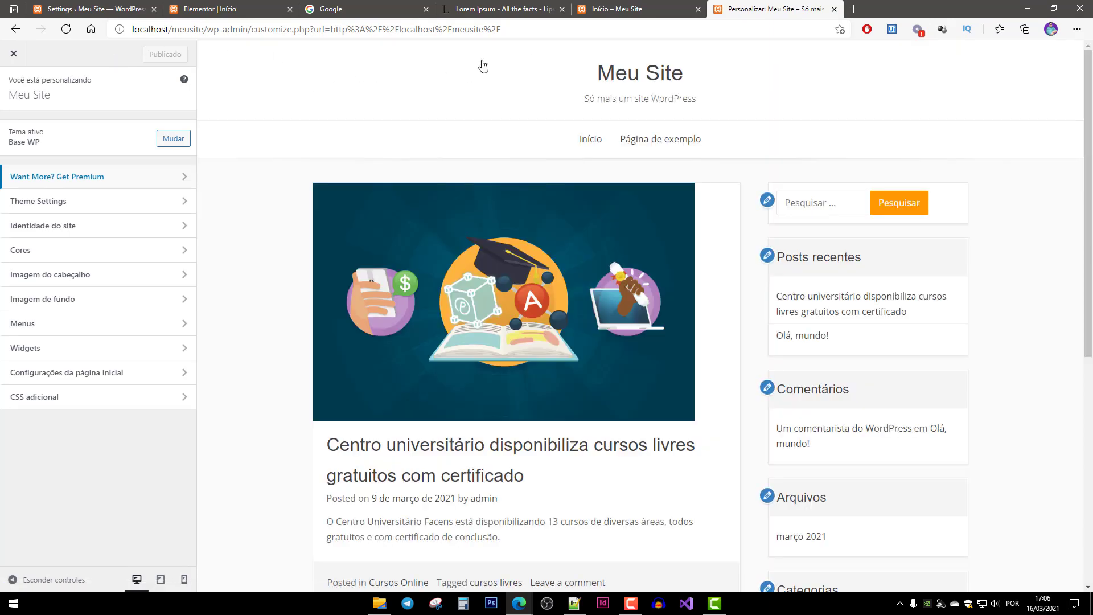
Go to the WordPress dashboard at localhost/meusite/wp-admin.
left_click(209, 32)
type("localhost/meusite/")
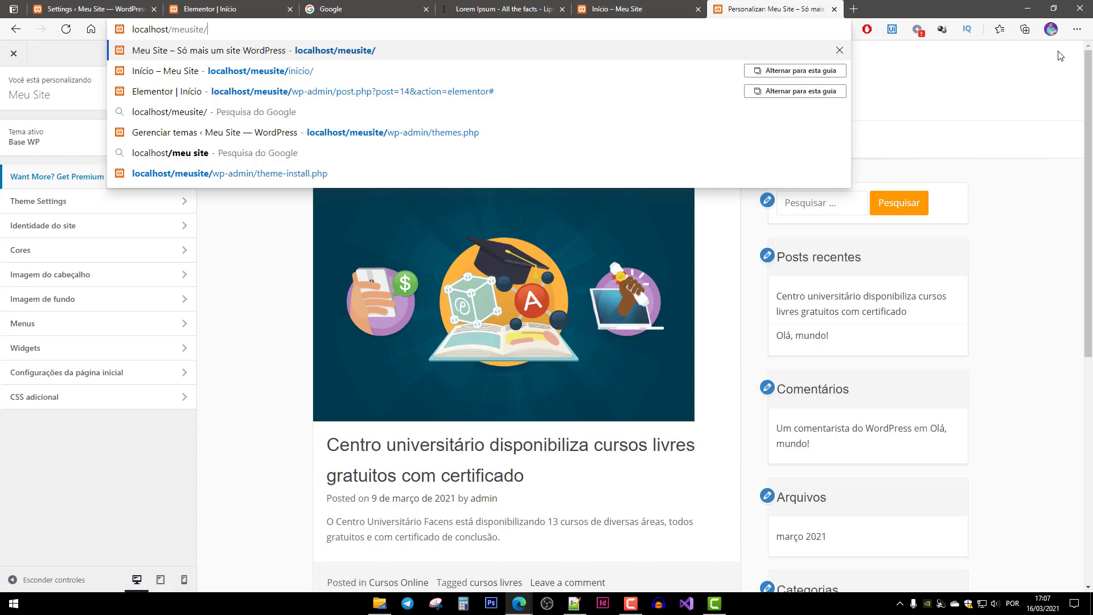
type("wp-admin")
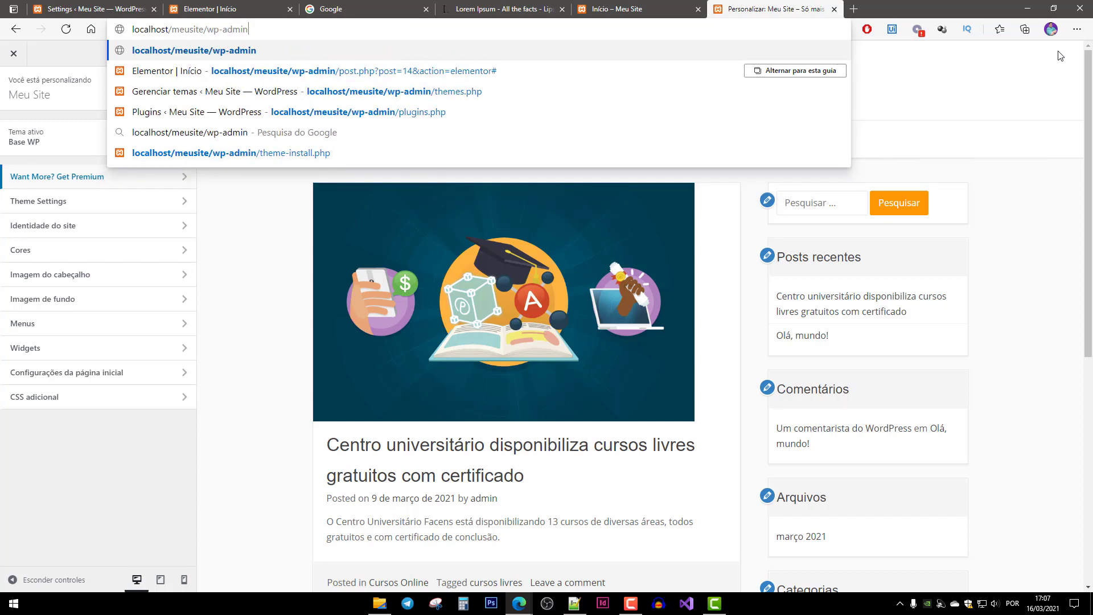
key("Return")
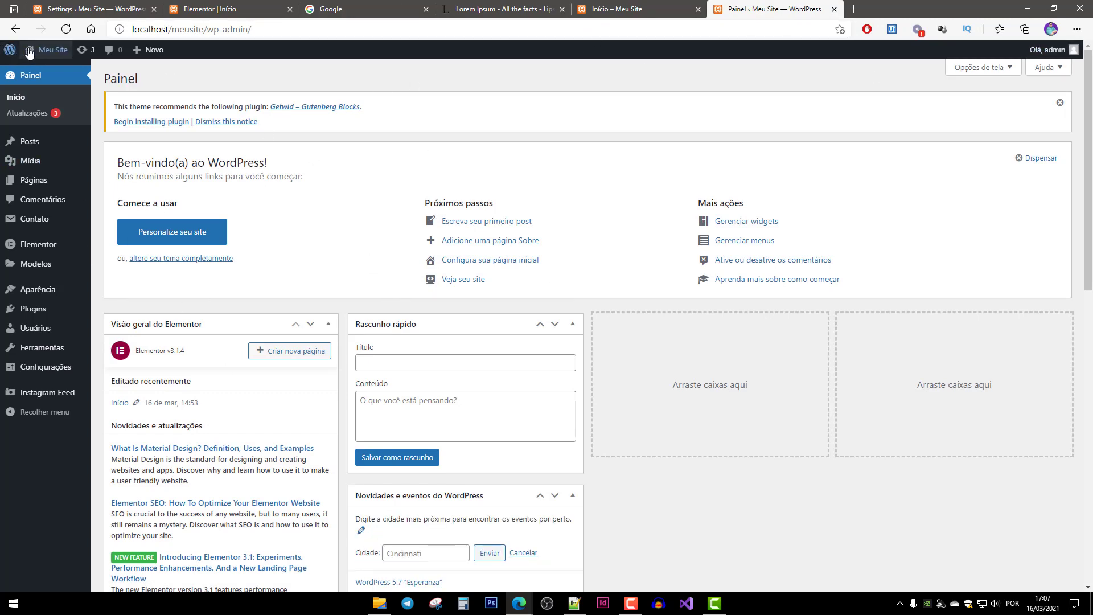
View the live site, then open the Customizer's Configurações da página inicial panel.
mouse_move(52, 50)
left_click(97, 73)
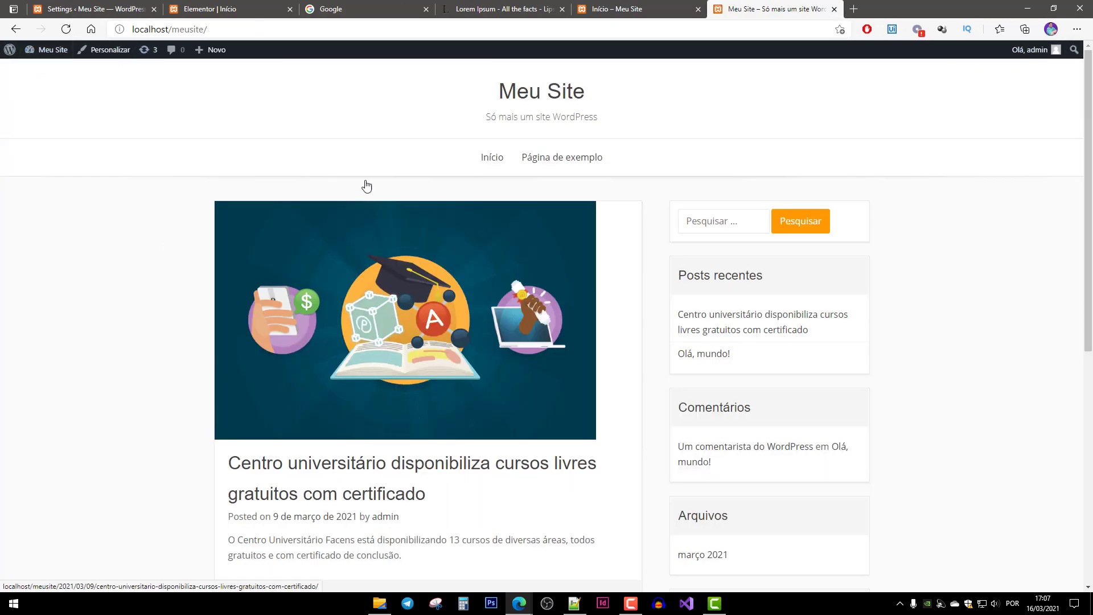
left_click(108, 51)
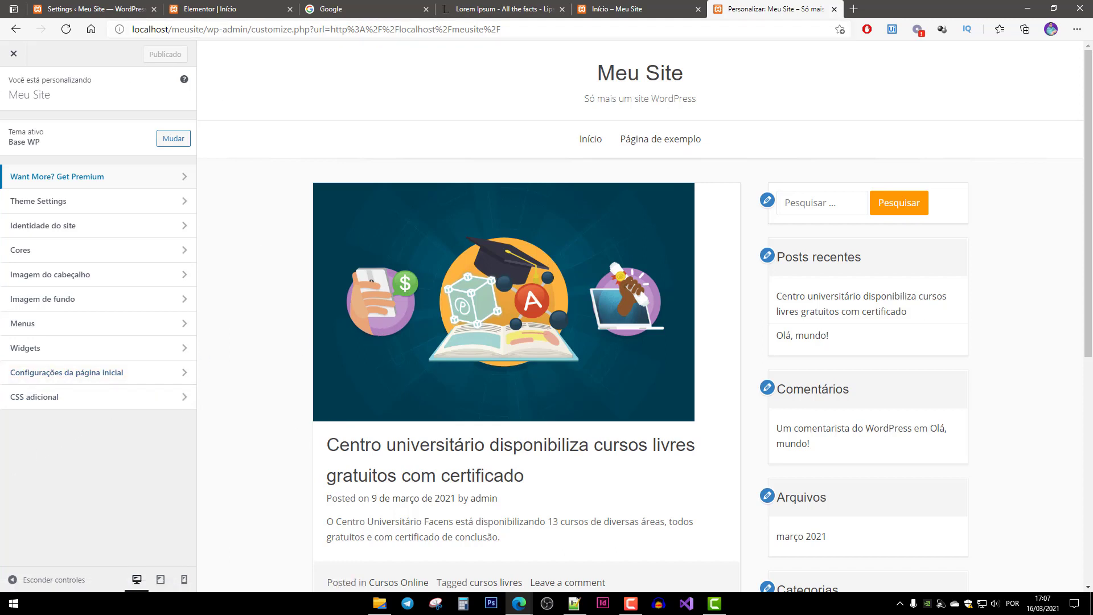
left_click(12, 53)
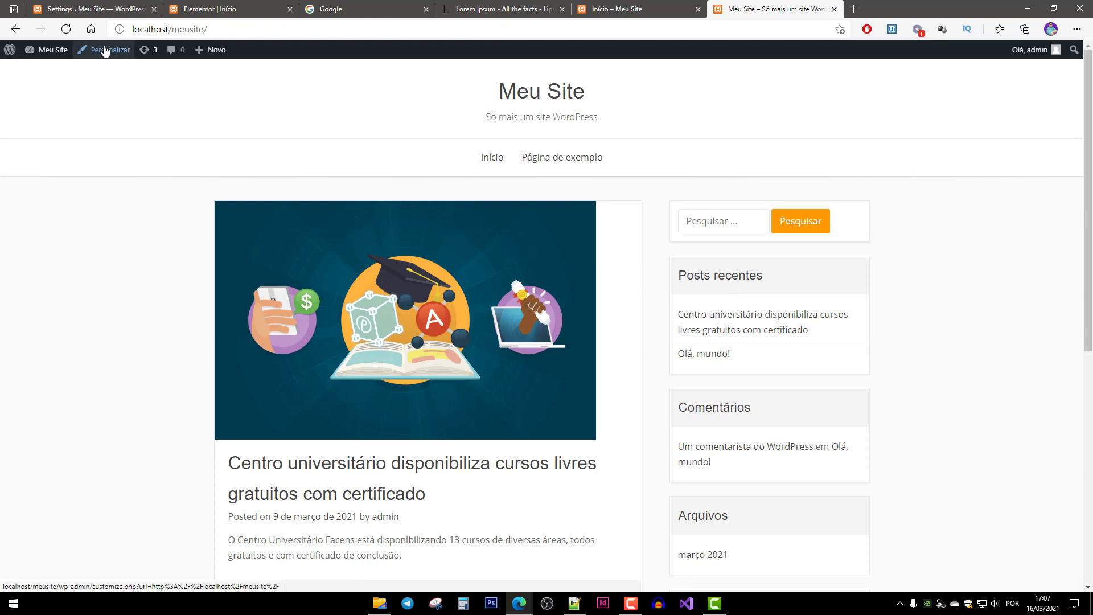
left_click(102, 50)
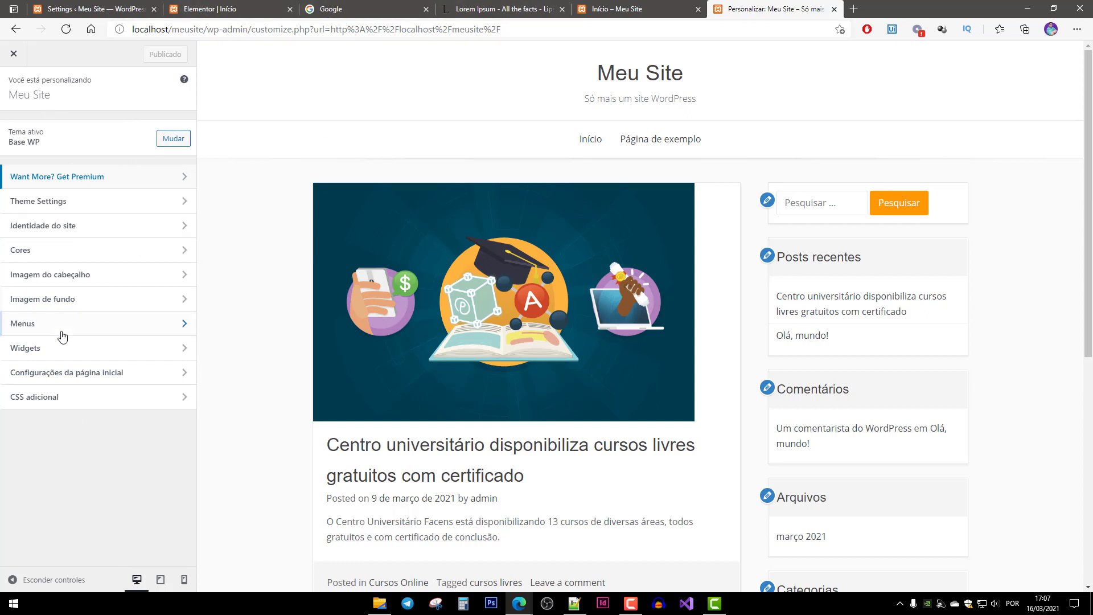
left_click(99, 379)
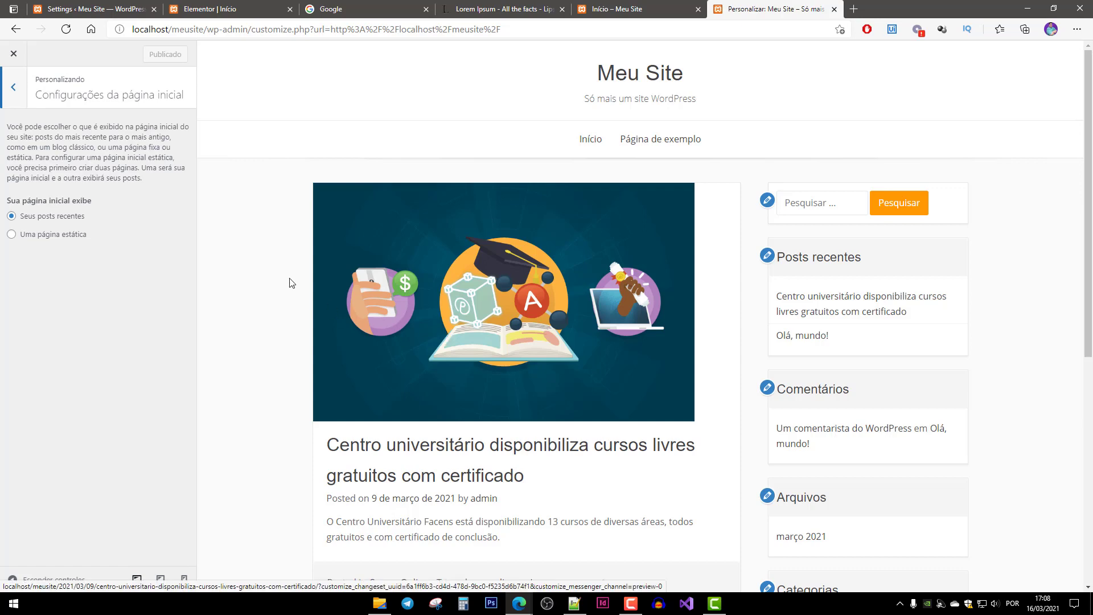
Set the homepage to Uma página estática with Início as Página inicial, and publish.
left_click(34, 238)
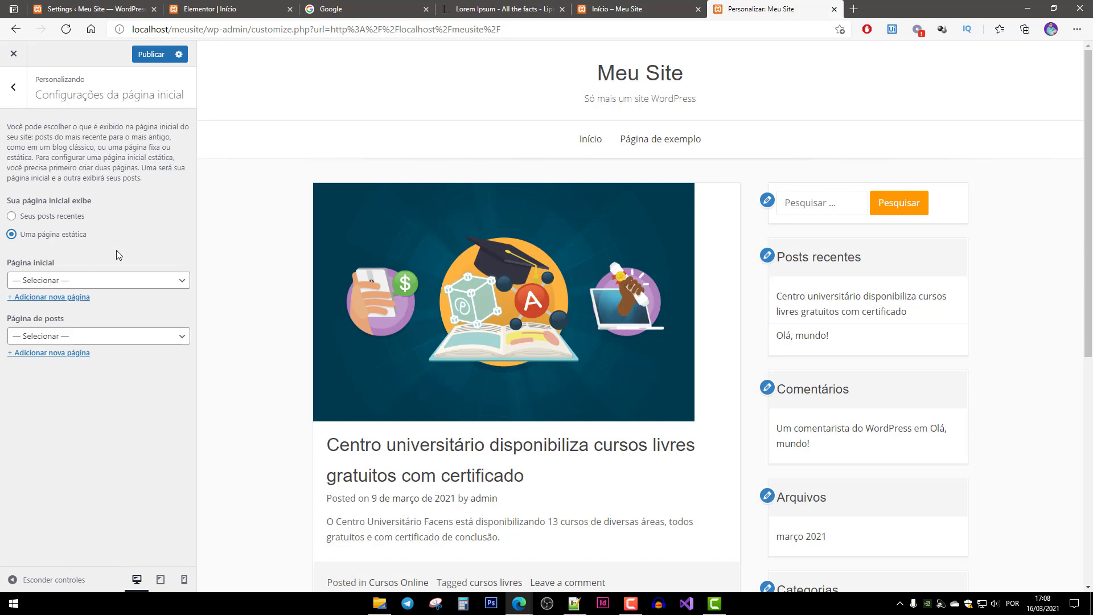
left_click(58, 282)
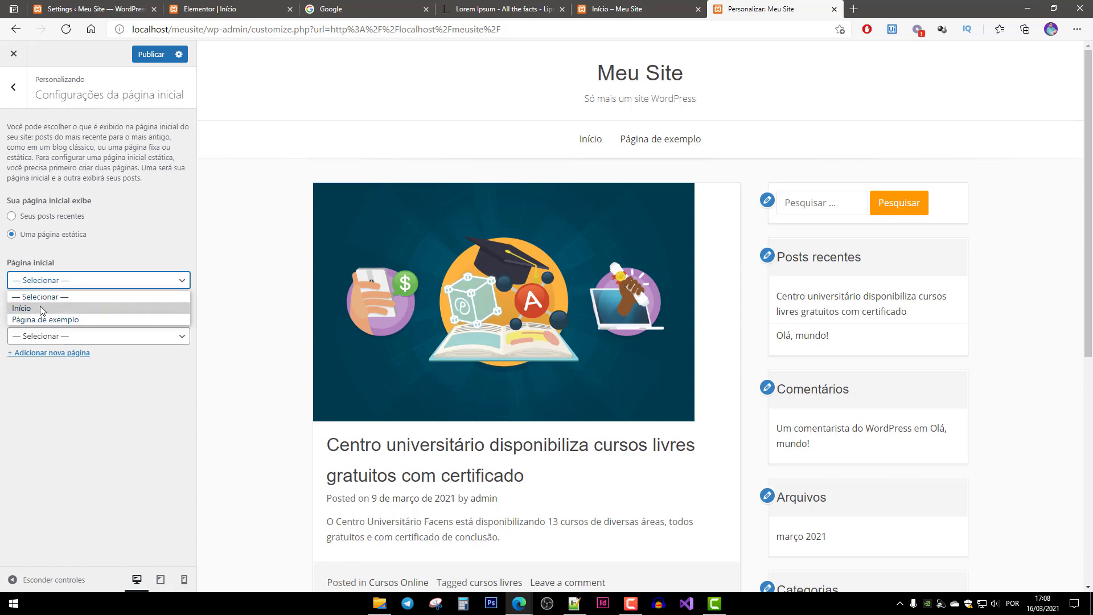
left_click(24, 309)
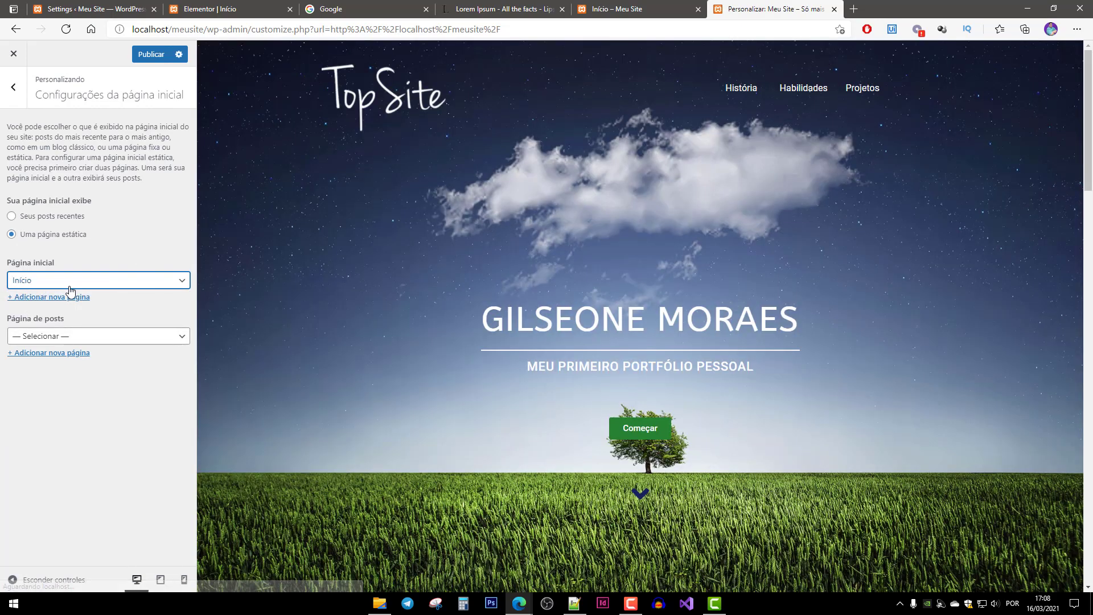
left_click(151, 55)
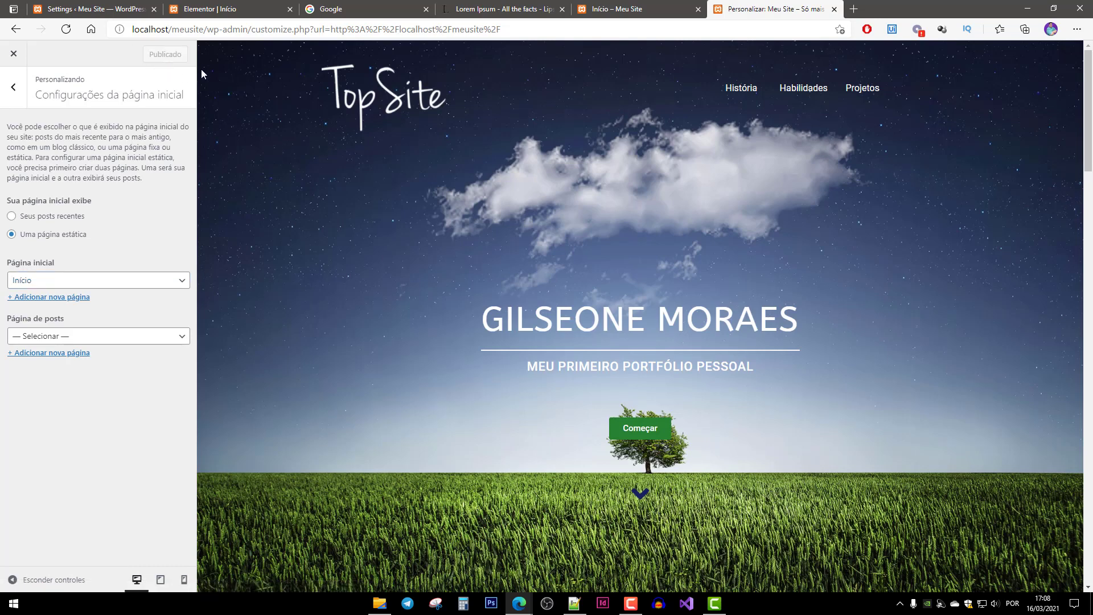
Load localhost/meusite and look over the new Início portfolio homepage.
left_click_drag(203, 29, 858, 35)
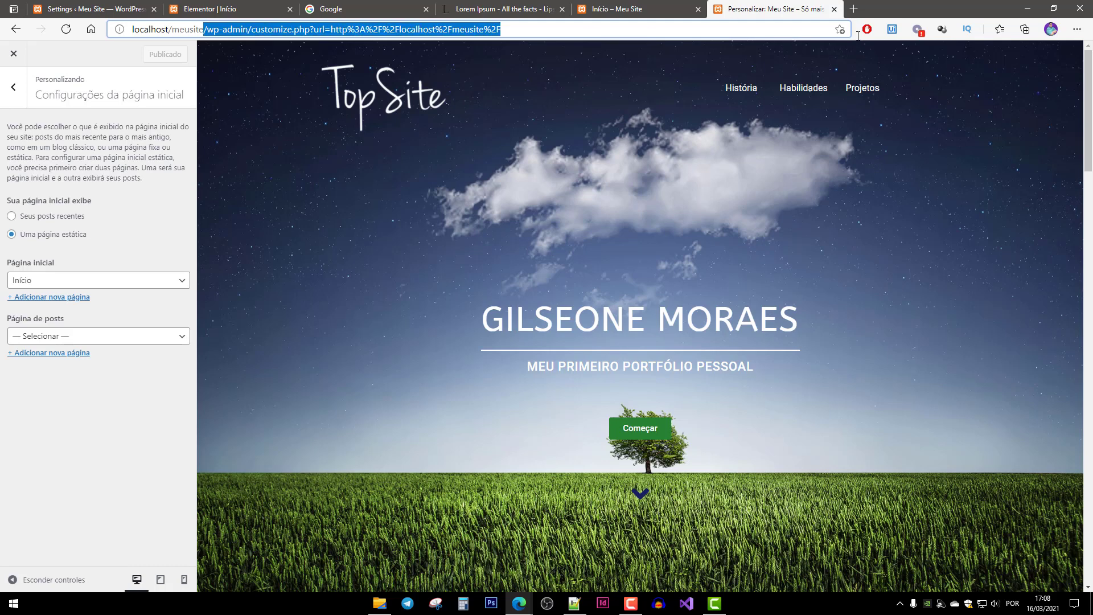
key("BackSpace")
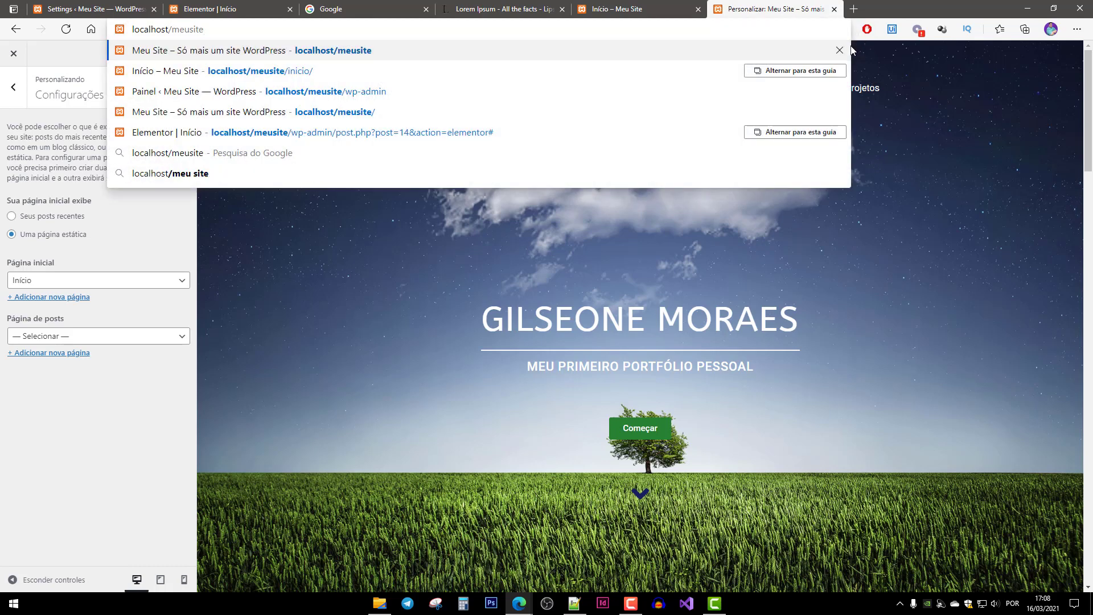
key("Return")
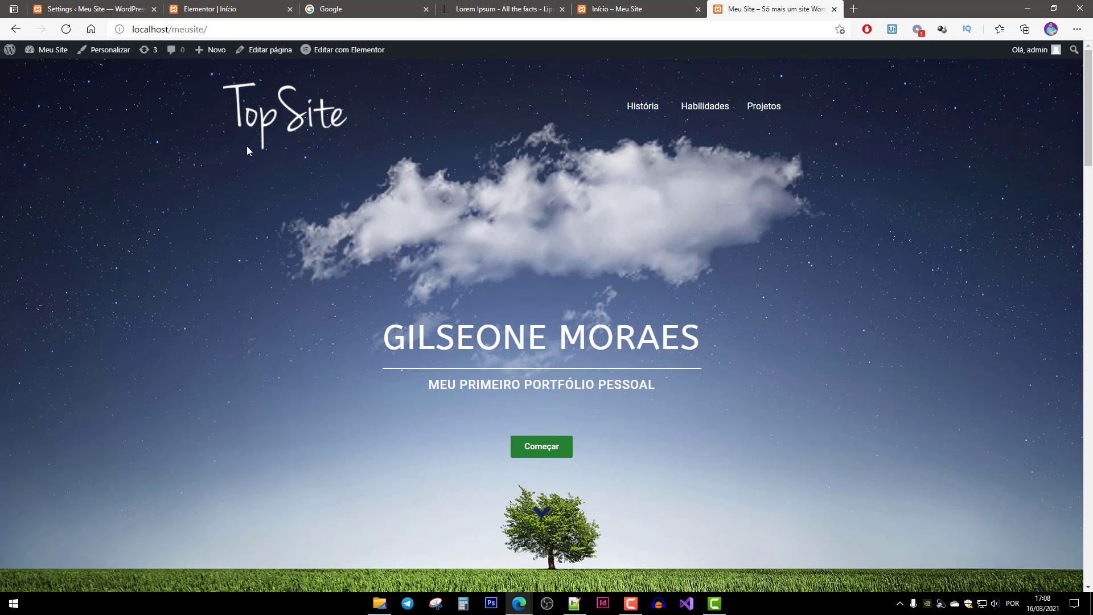
scroll(478, 197, "down", 20)
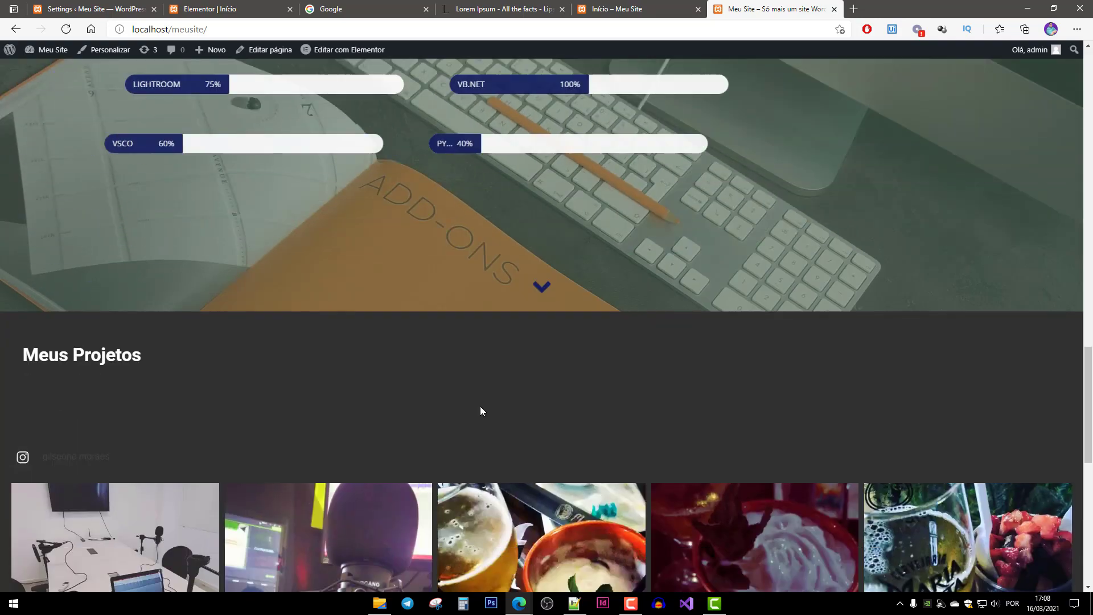
scroll(480, 410, "up", 8)
scroll(477, 385, "up", 12)
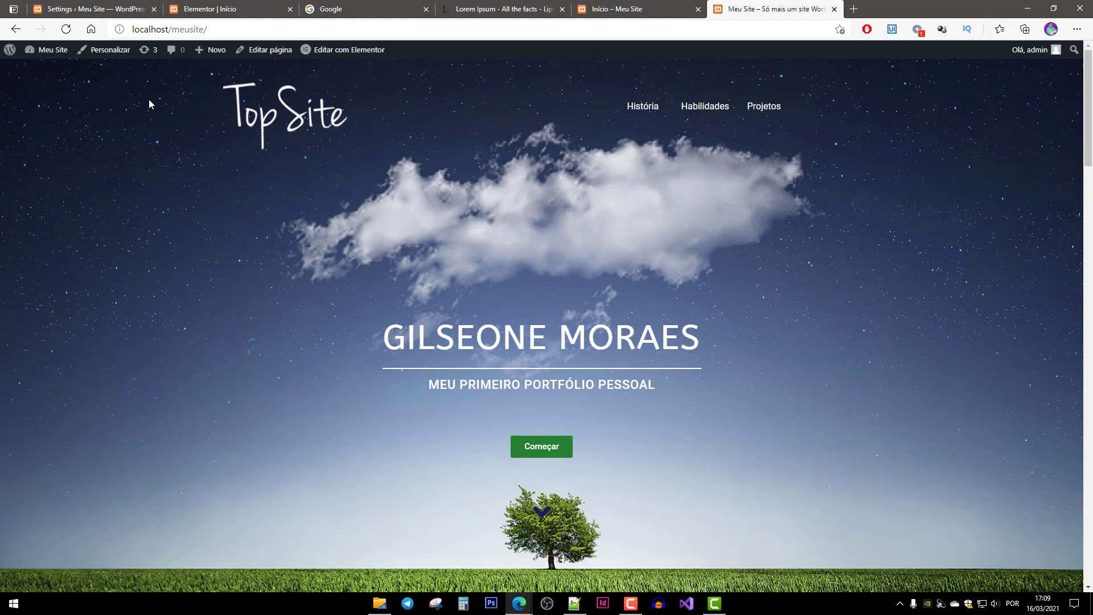
From Personalizar, open Identidade do site and start Selecionar ícone do site.
left_click(105, 49)
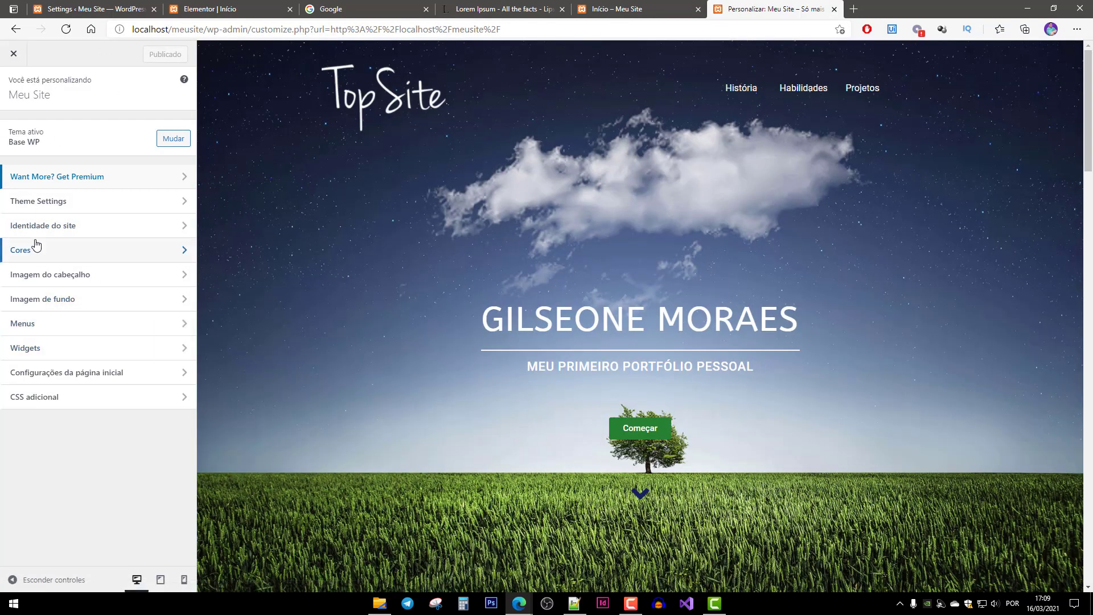
left_click(57, 228)
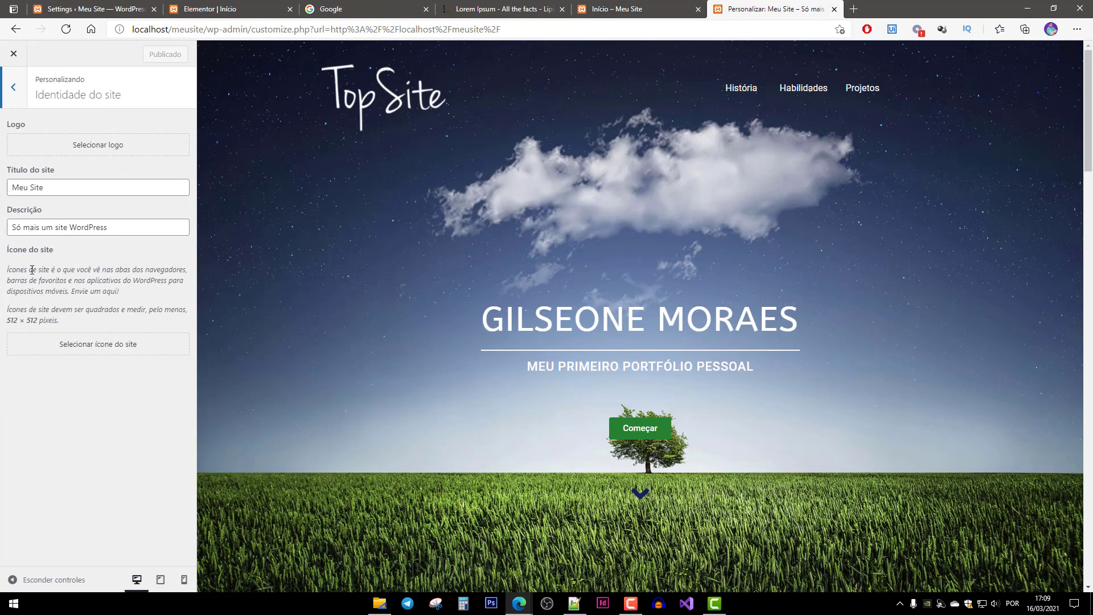
left_click_drag(7, 254, 60, 257)
left_click(85, 274)
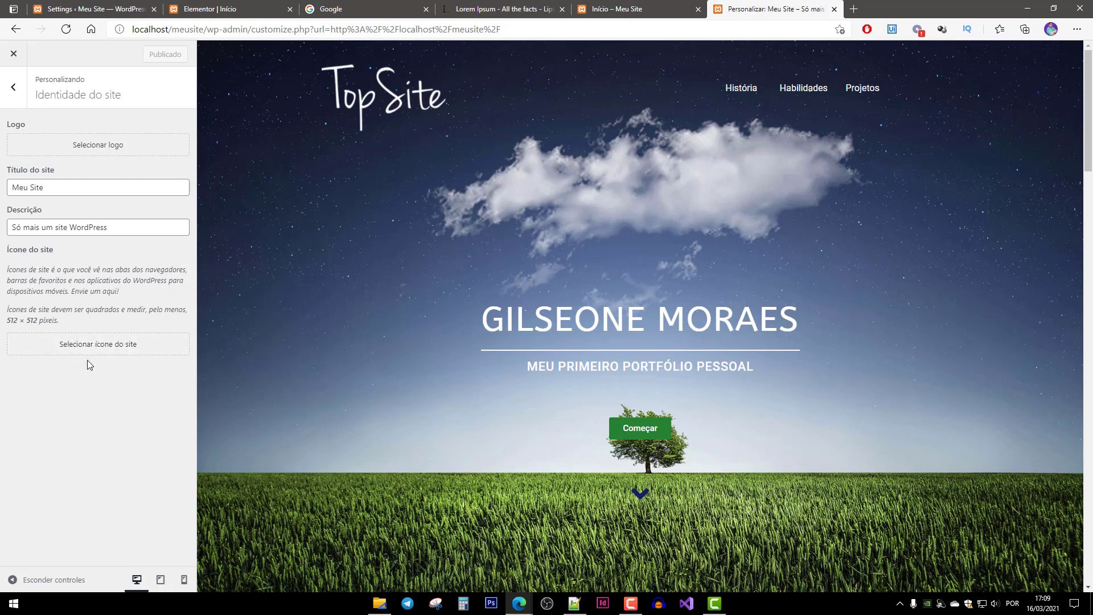
left_click(97, 349)
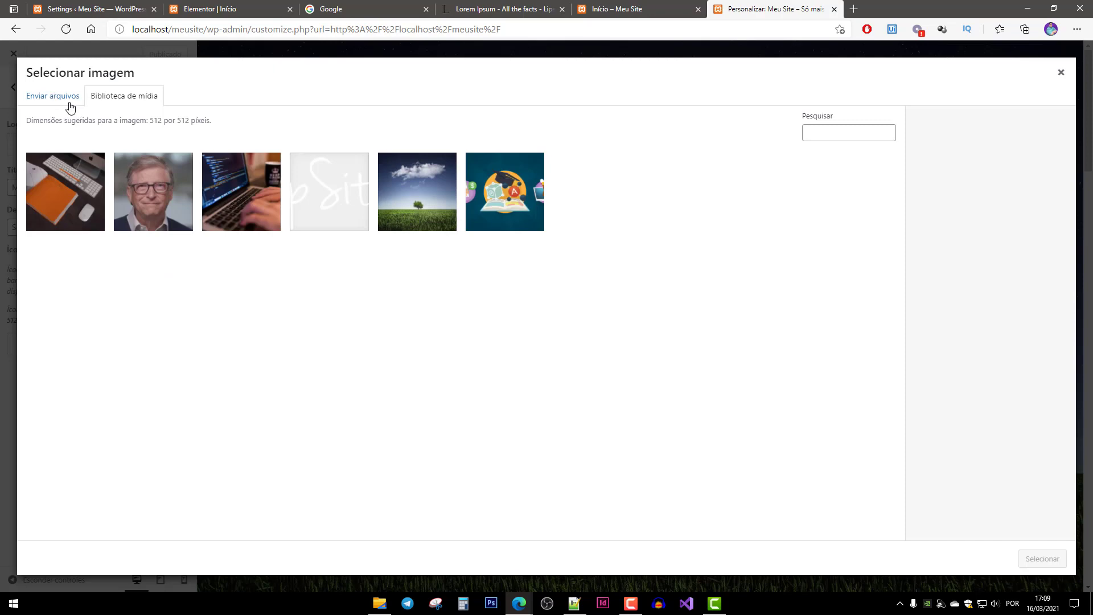
Upload Ícone.png from the Imagens Site Top folder and select it as the site icon.
left_click(48, 102)
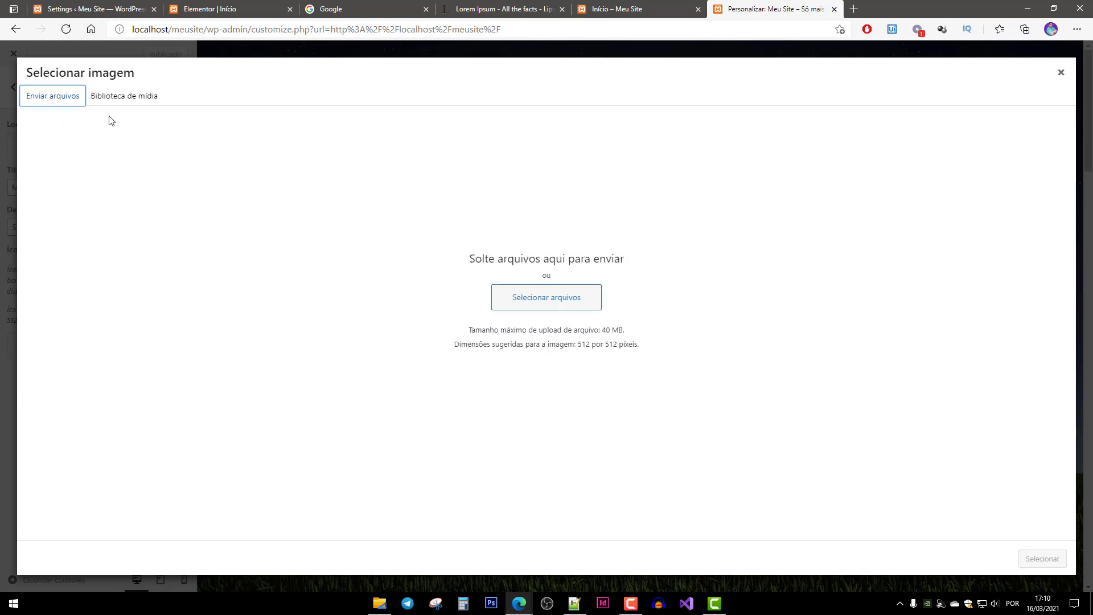
left_click(544, 302)
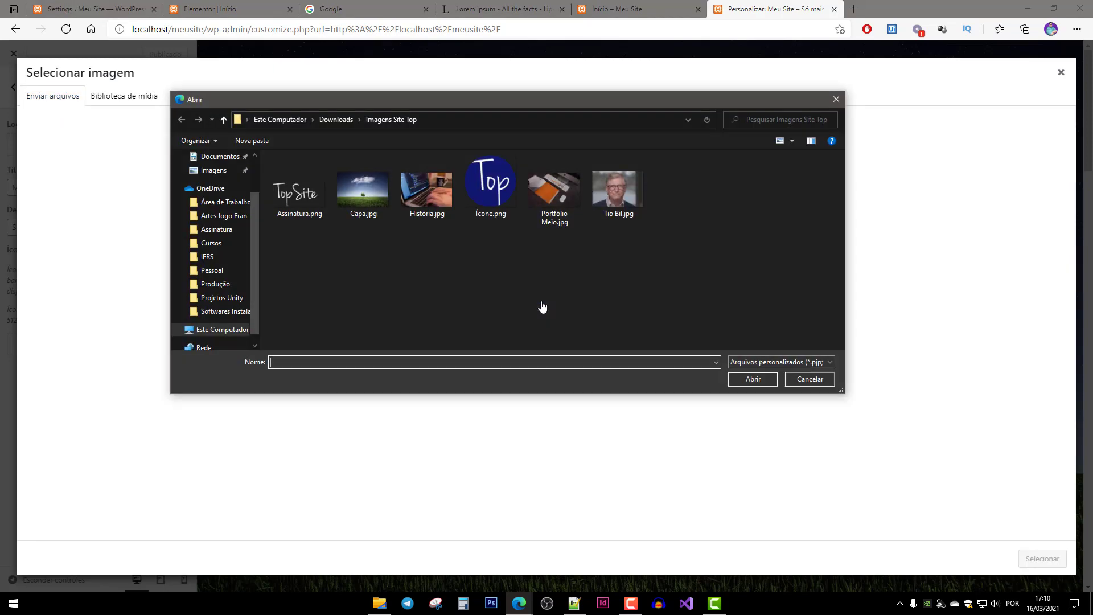
left_click(495, 193)
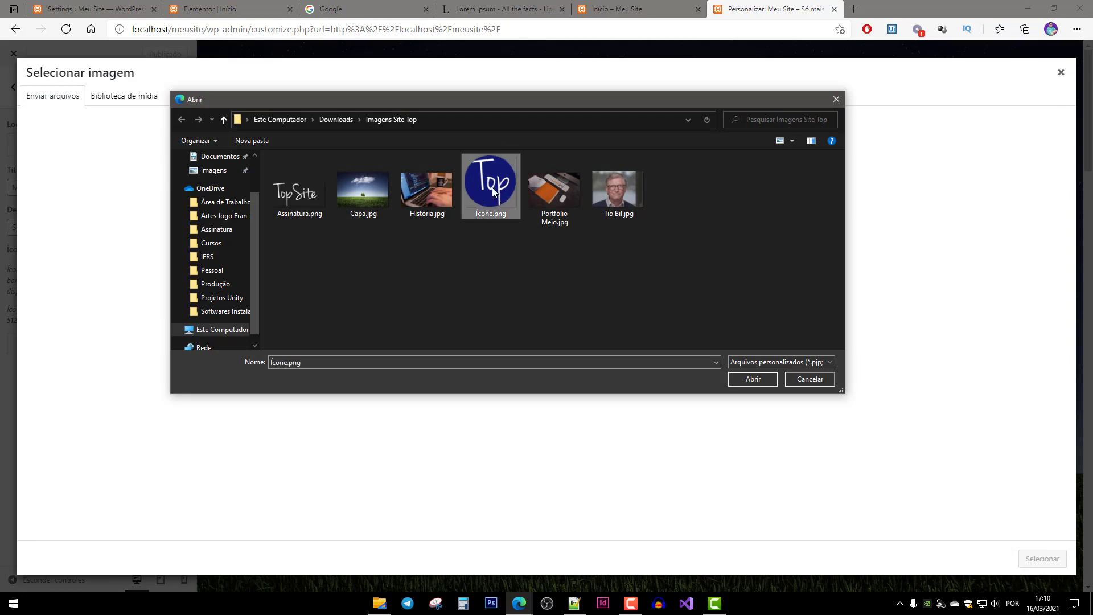
double_click(487, 183)
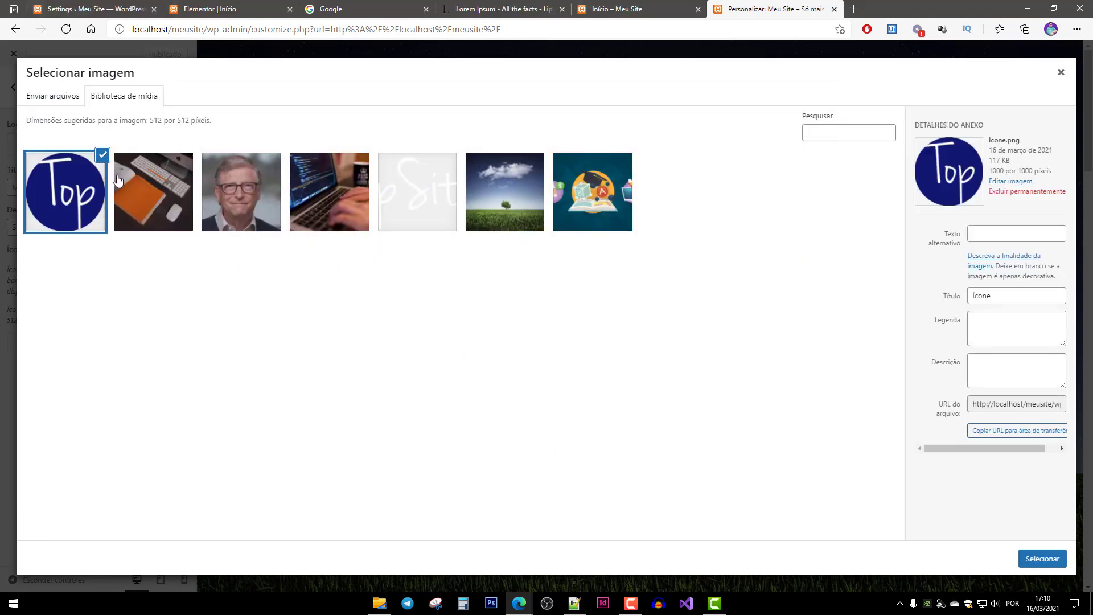
left_click(1044, 564)
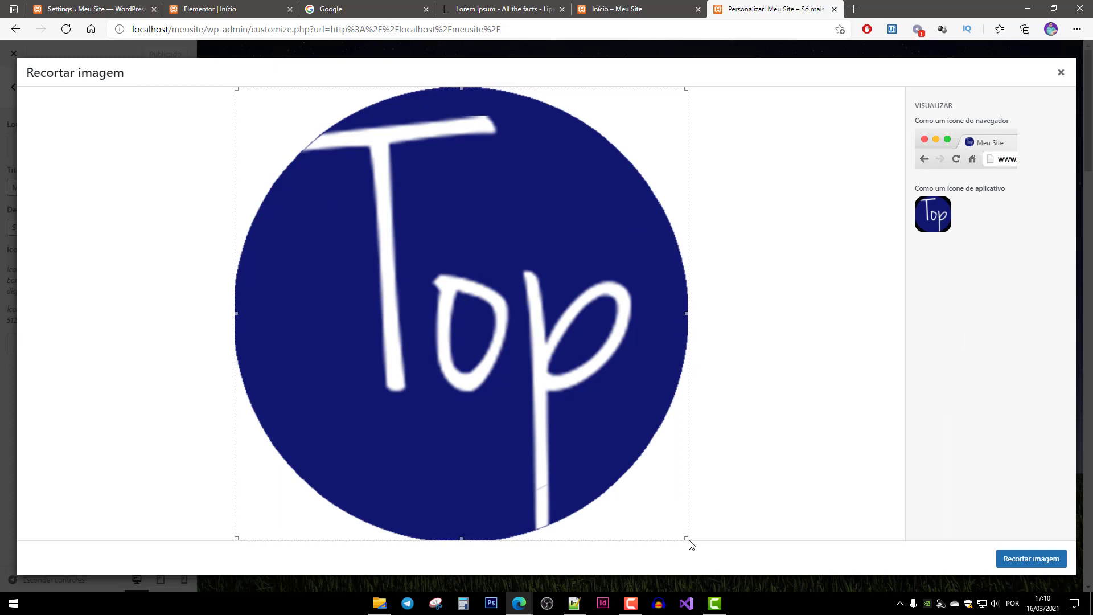
Crop the icon to cover the whole image and publish it as the site icon.
left_click_drag(688, 539, 757, 520)
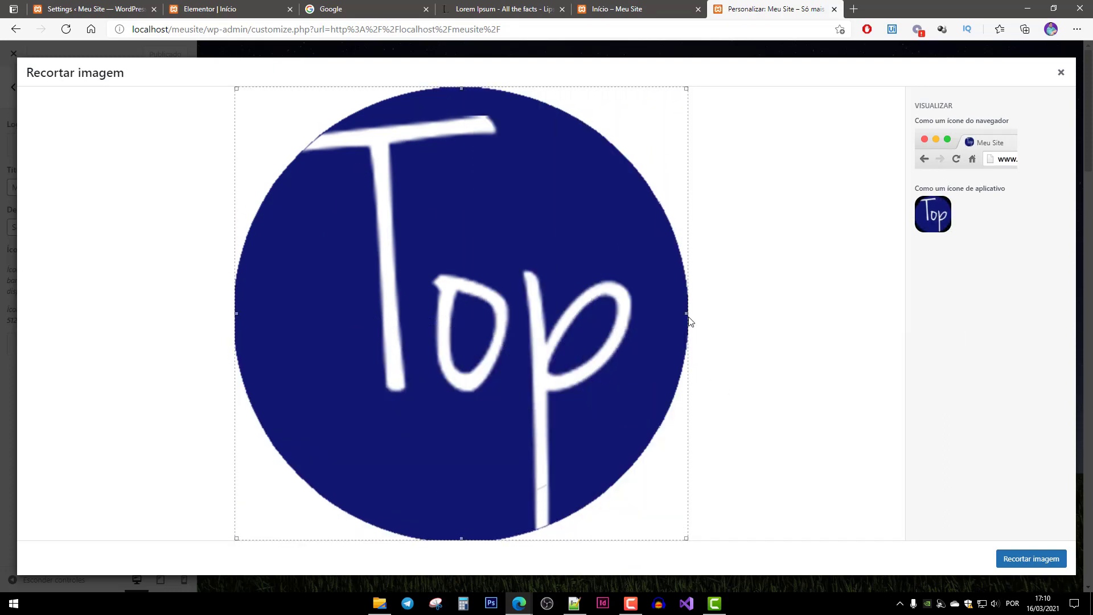
left_click_drag(686, 314, 717, 383)
left_click(1032, 559)
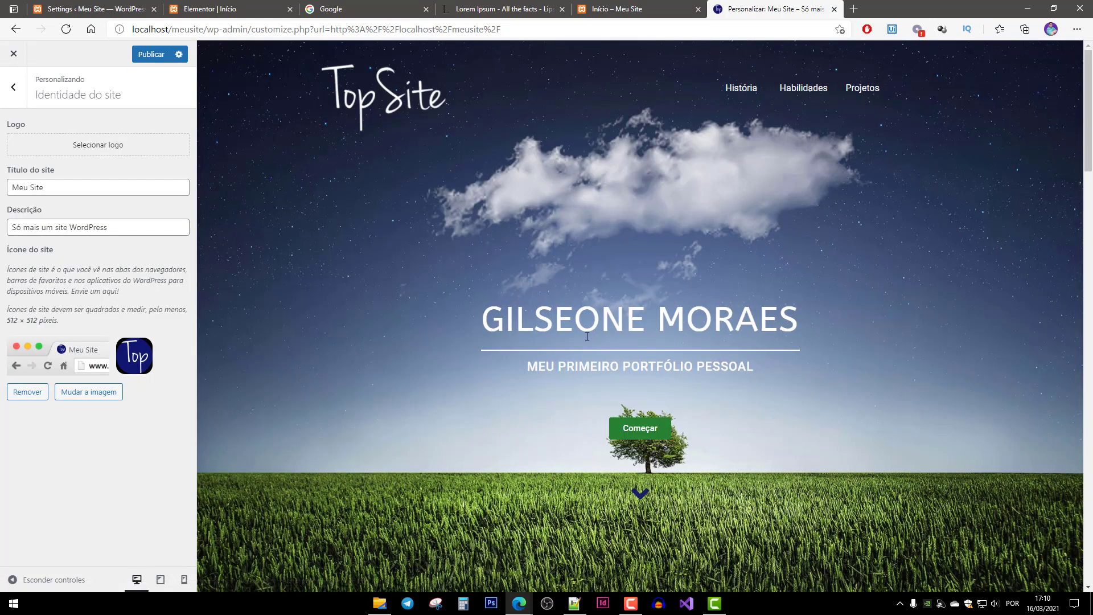
left_click(155, 54)
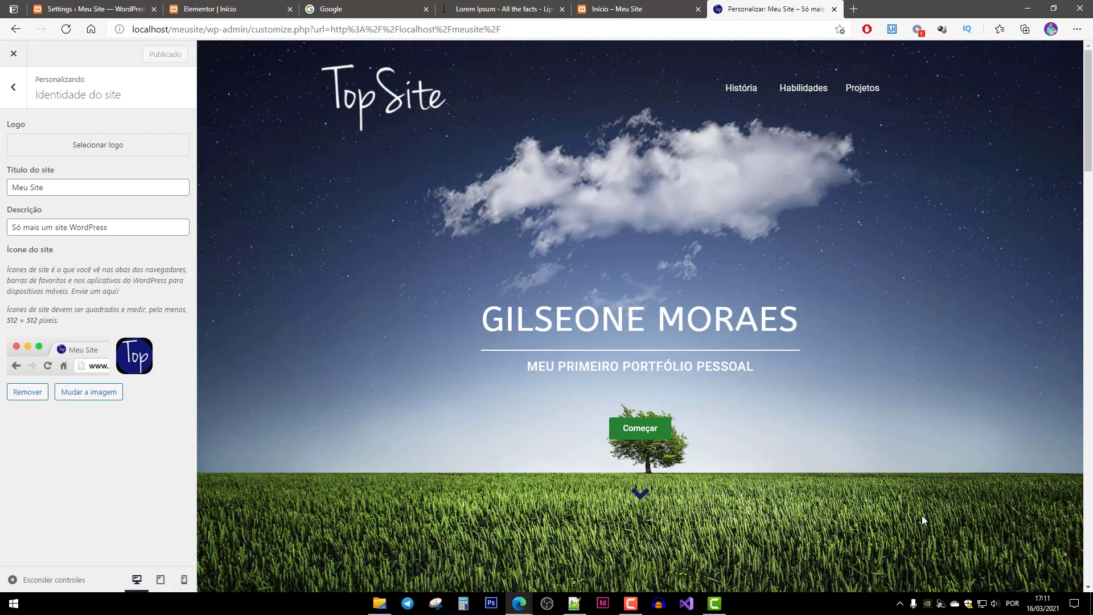
Reveal the hidden system tray icons on the taskbar.
left_click(901, 604)
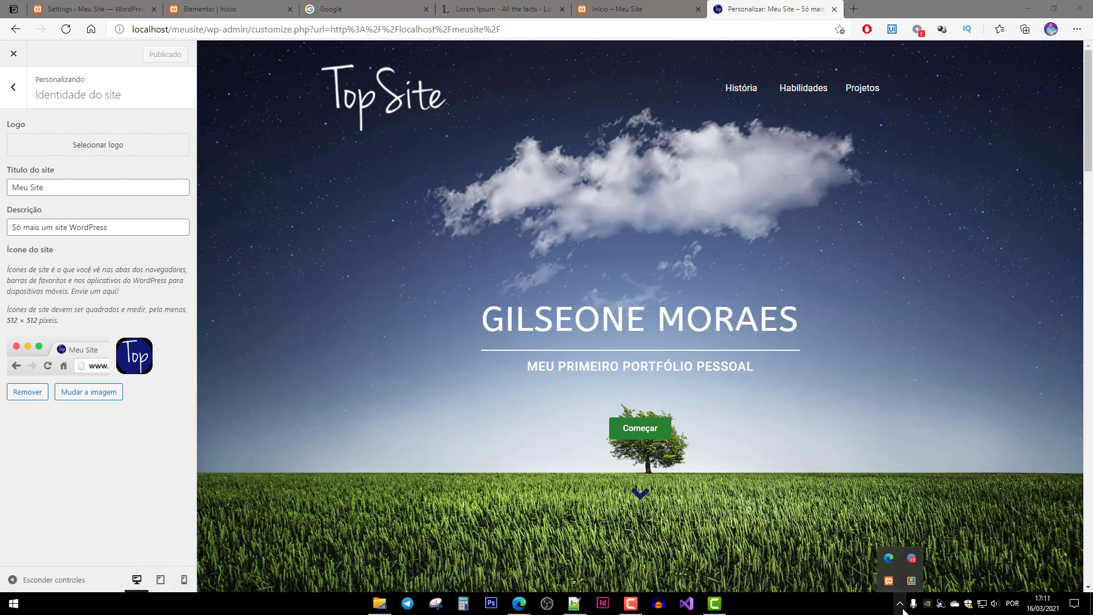
Open XAMPP Control Panel from the tray and open Apache's php.ini from its Config menu.
left_click(887, 582)
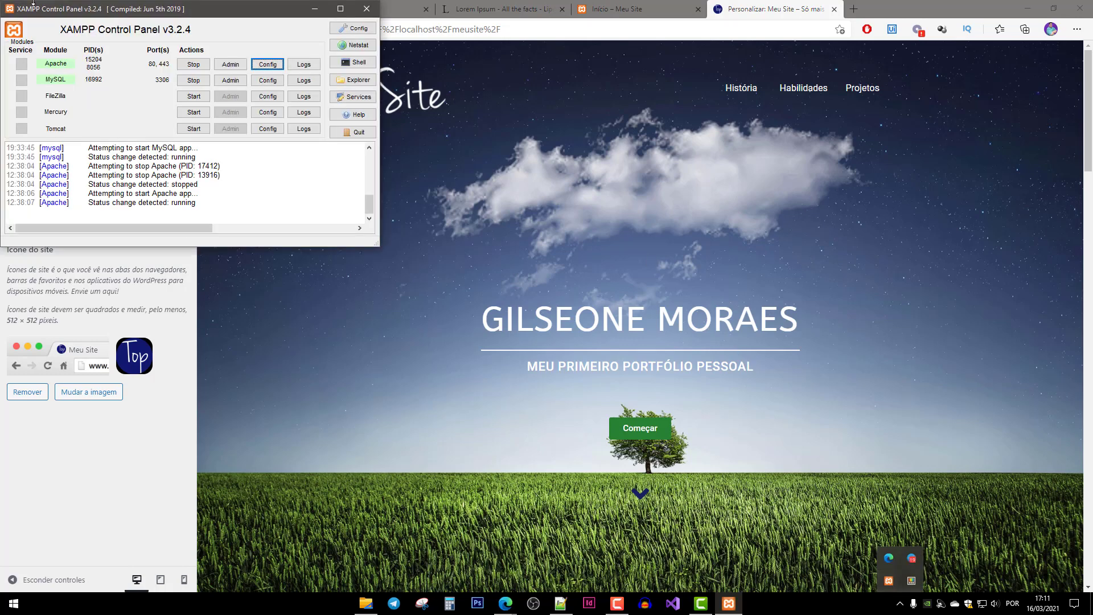
left_click_drag(194, 14, 457, 170)
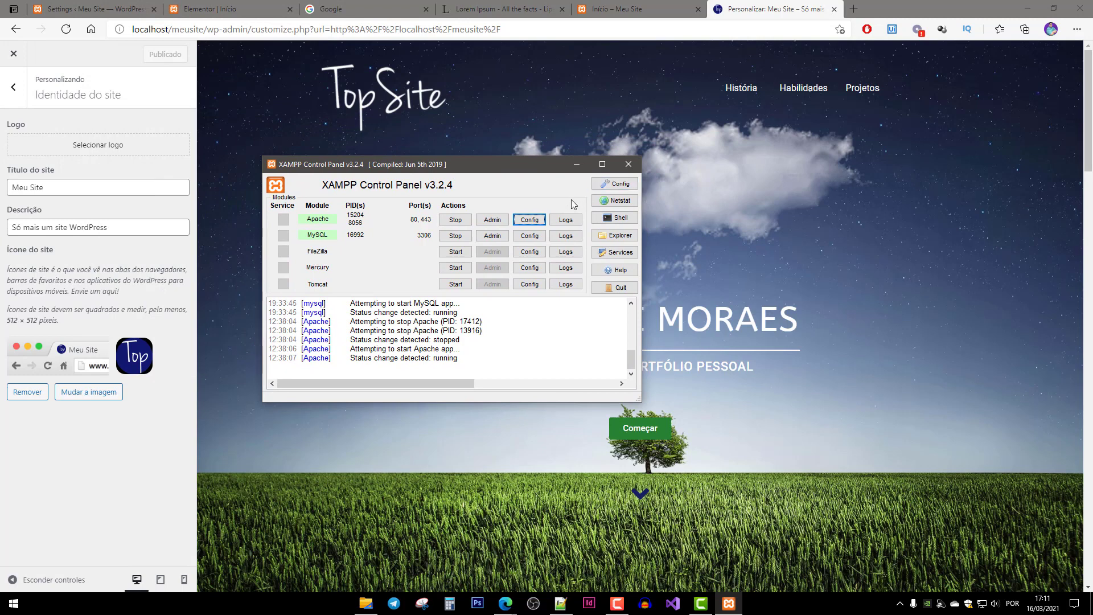
left_click(533, 224)
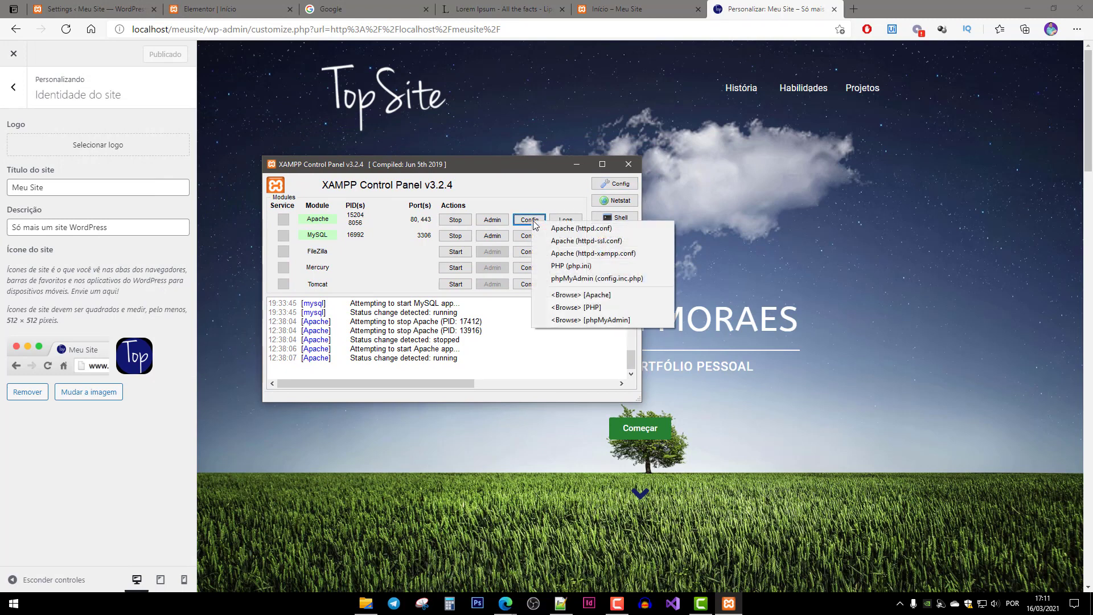
left_click(578, 267)
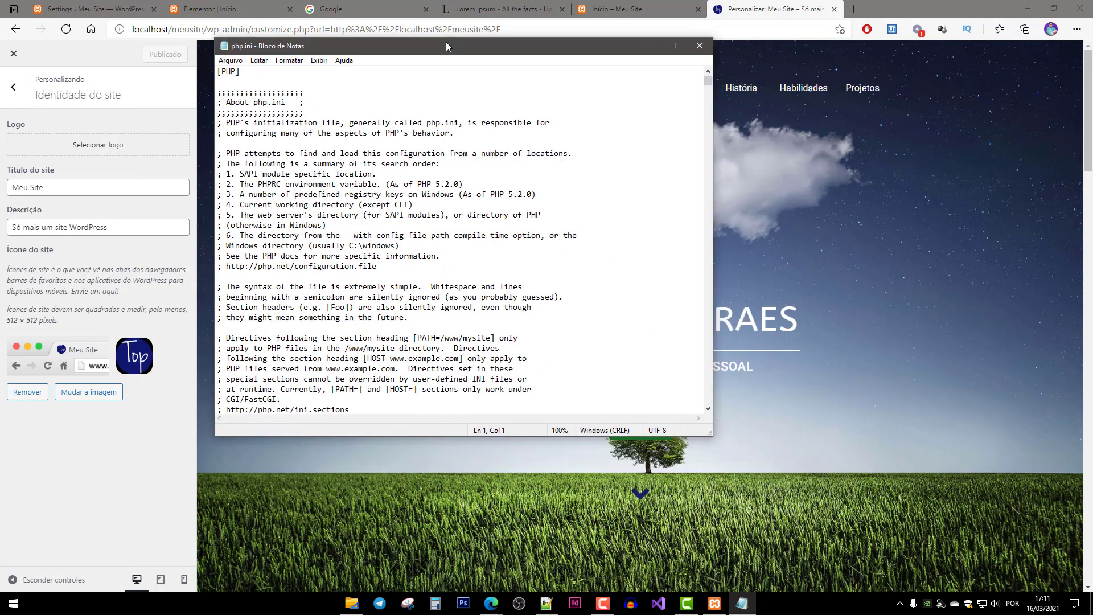
Enlarge Notepad and search php.ini for 'extension=' until the extension list appears.
left_click_drag(659, 406, 884, 584)
left_click(392, 290)
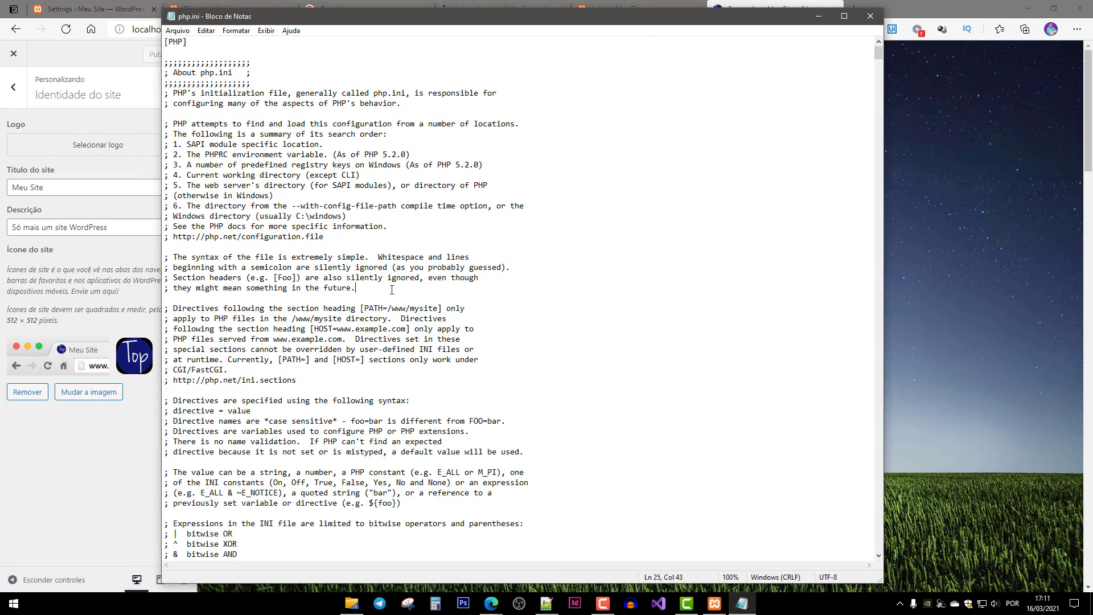
key("ctrl+f")
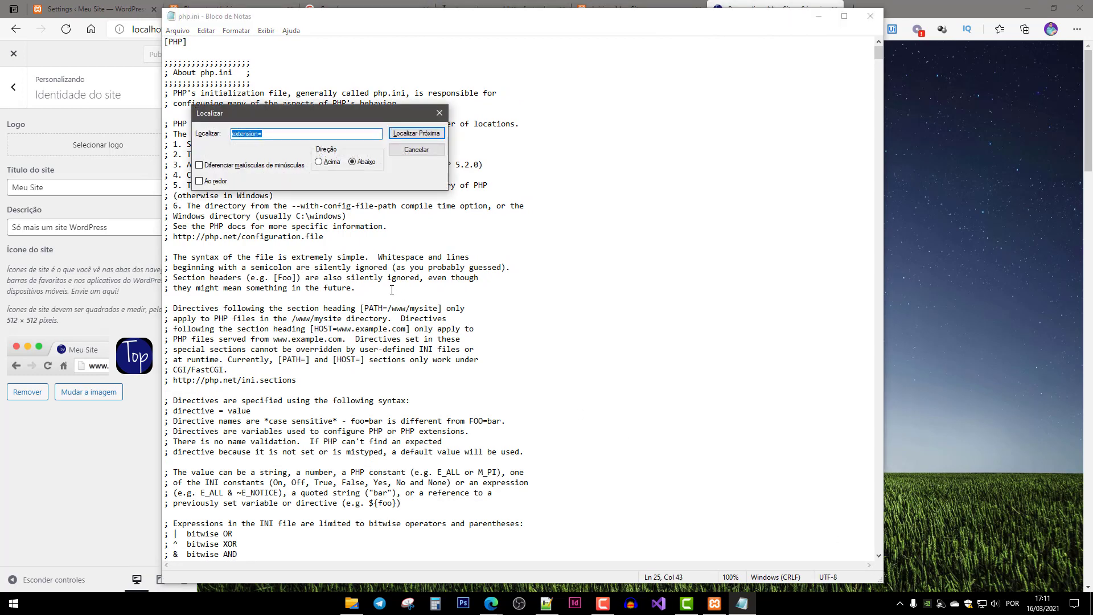
type("extens")
key("Return")
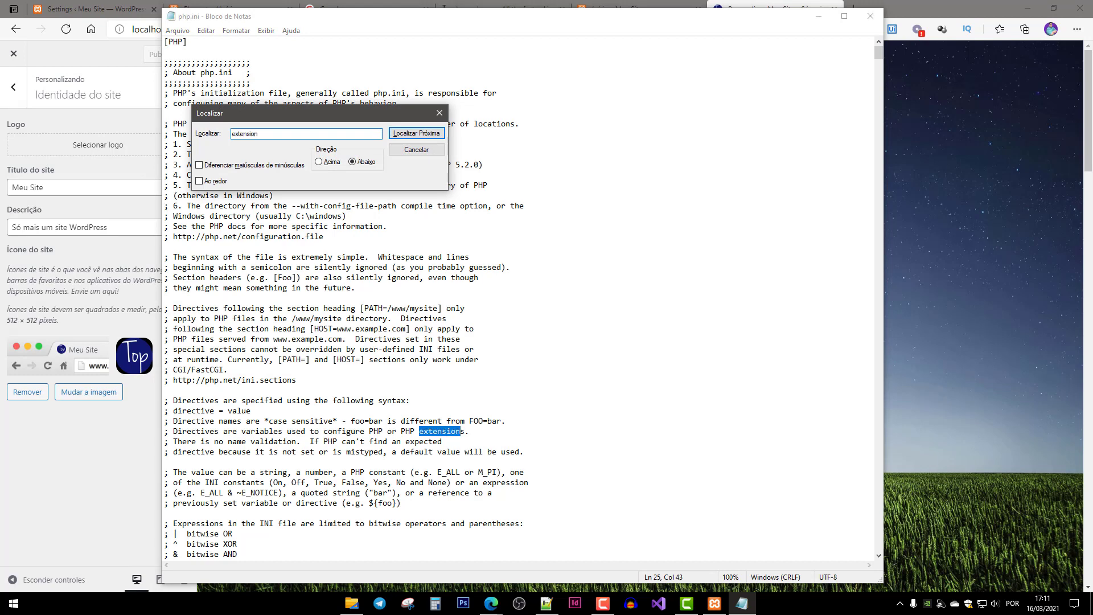
type("ion=")
key("Return")
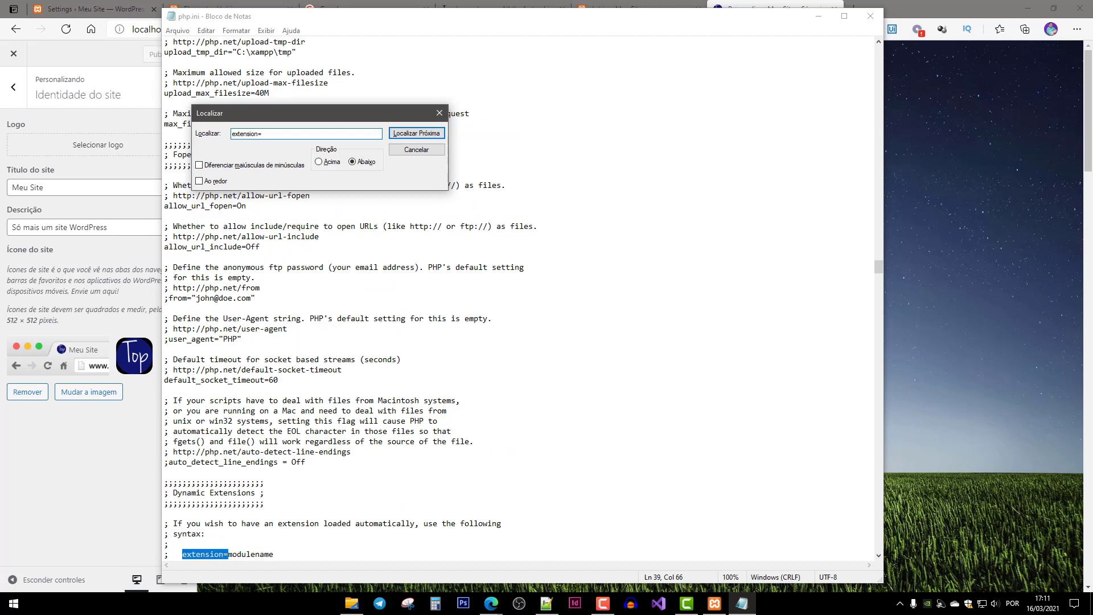
key("Return")
key("Return")
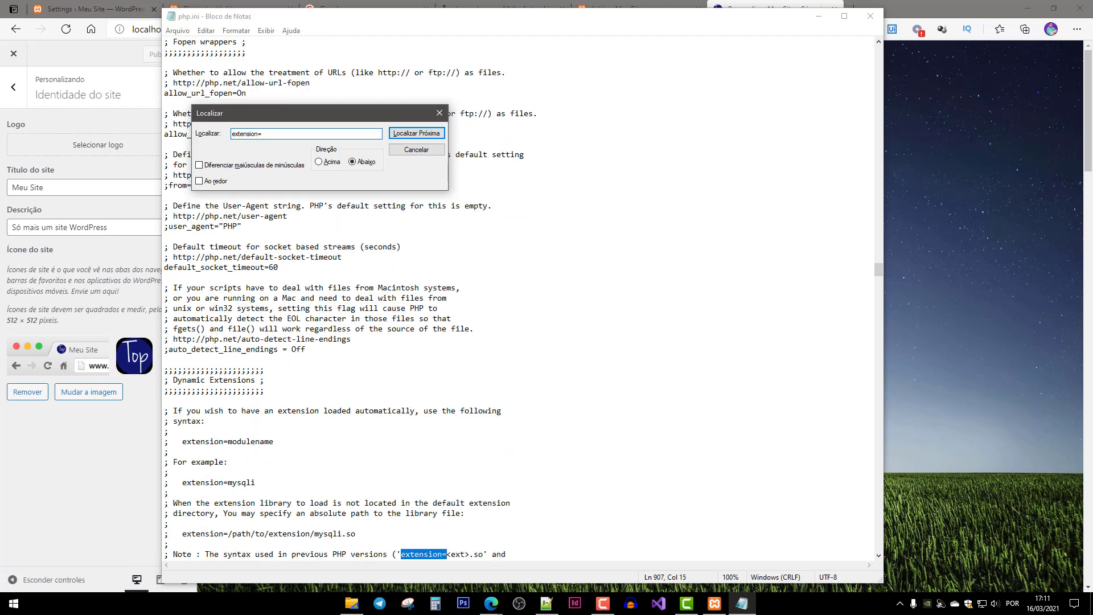
key("Return")
key("Return")
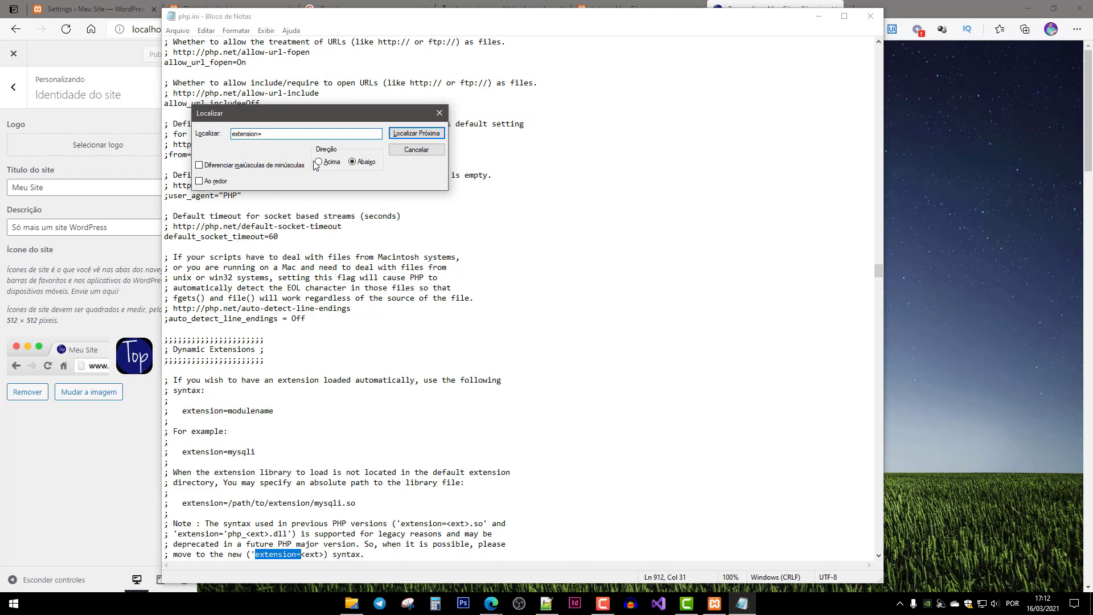
key("Return")
scroll(311, 348, "down", 4)
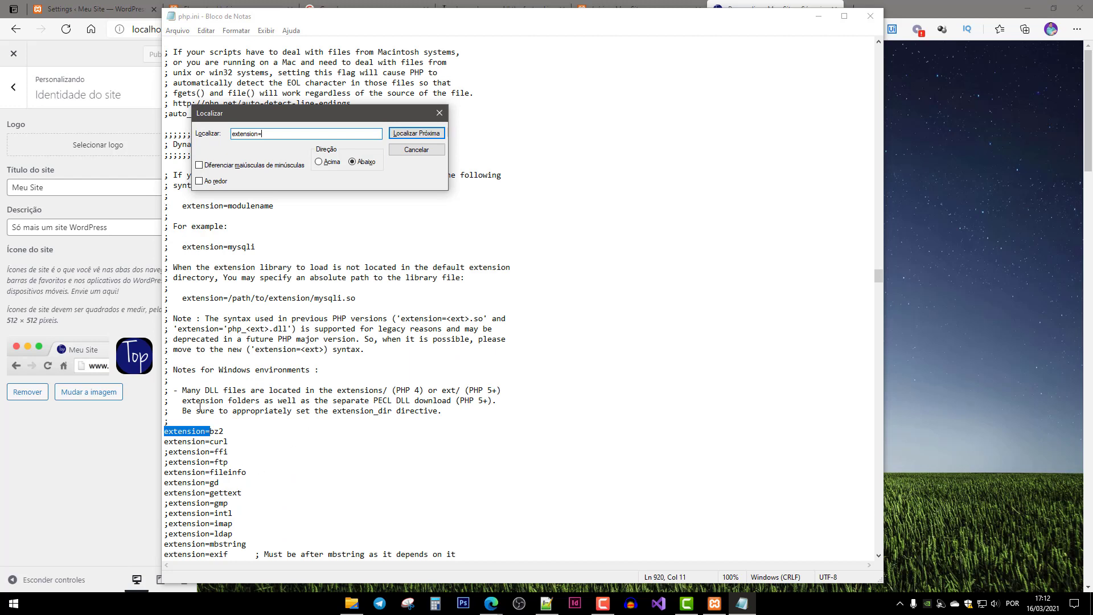
scroll(200, 407, "down", 3)
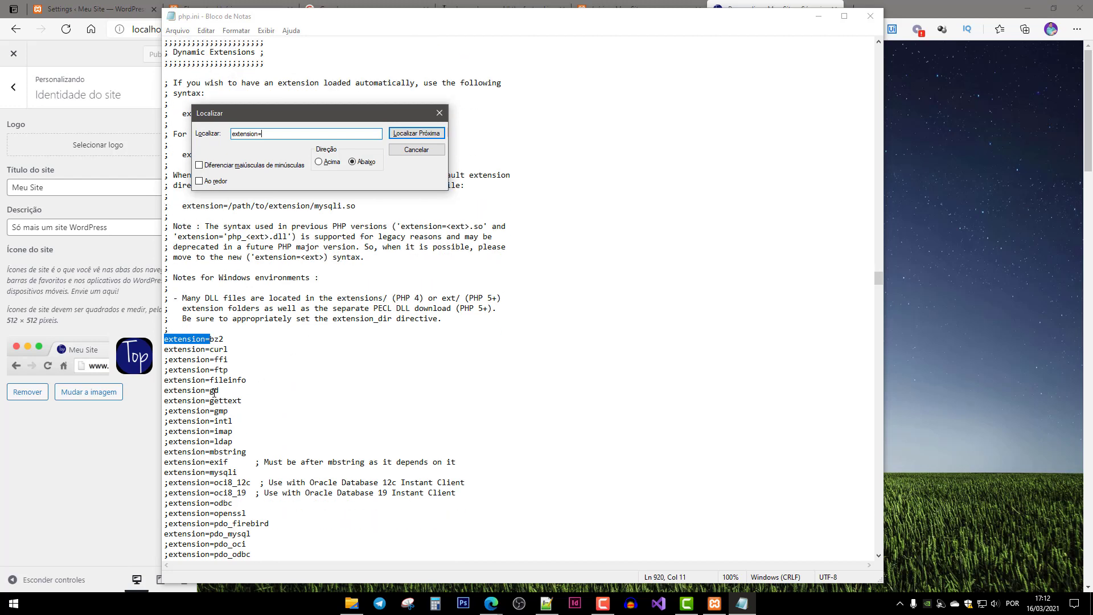
Leave the extension=gd line uncommented, then save php.ini and close Notepad.
left_click_drag(232, 387, 154, 390)
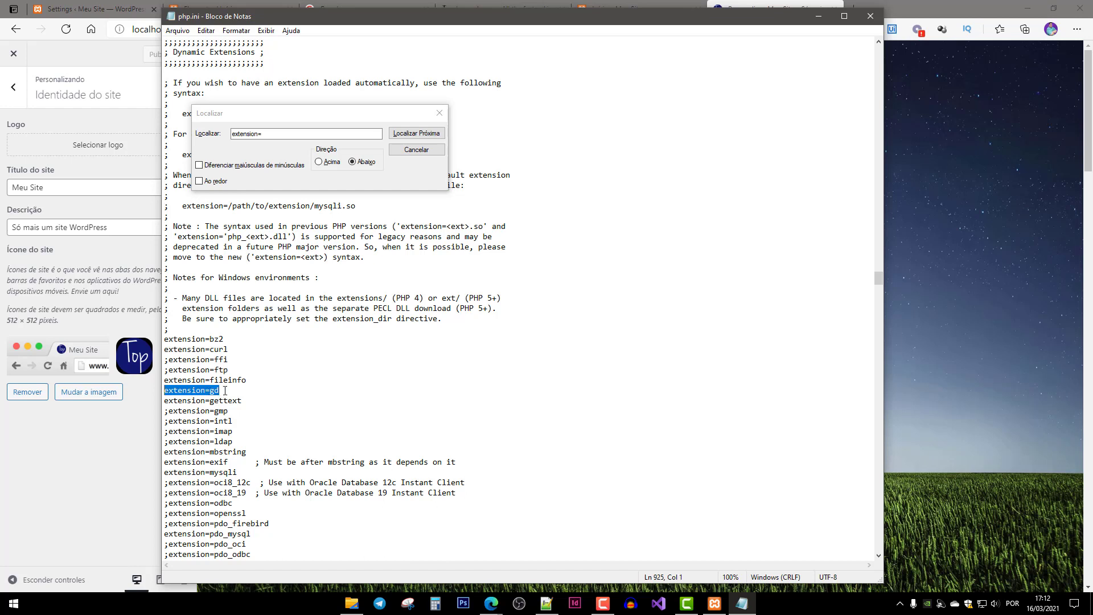
left_click(233, 392)
type(";")
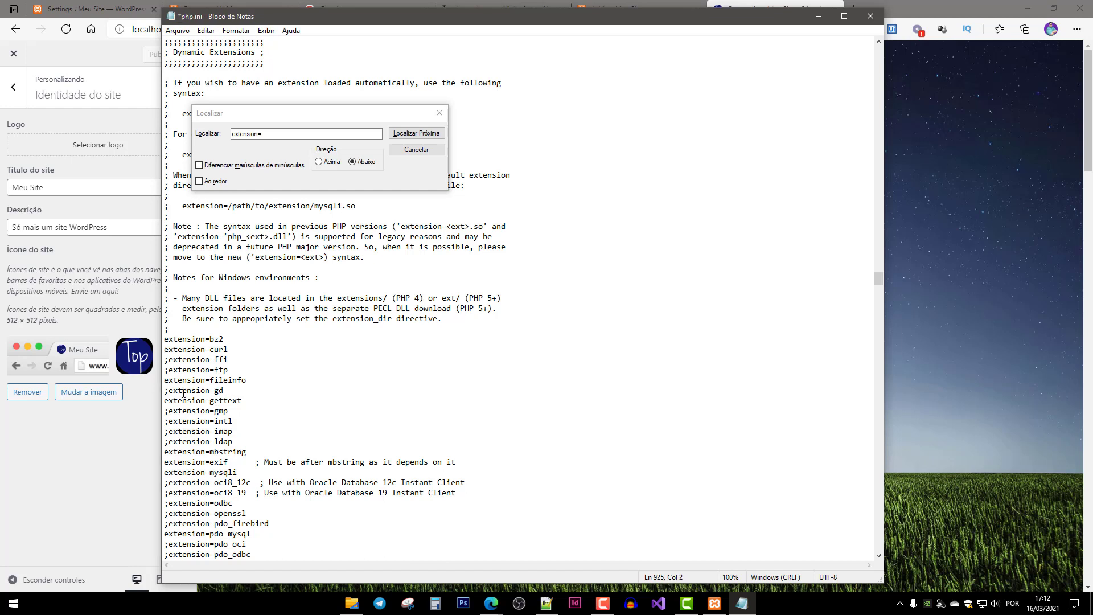
key("shift+Left")
key("Delete")
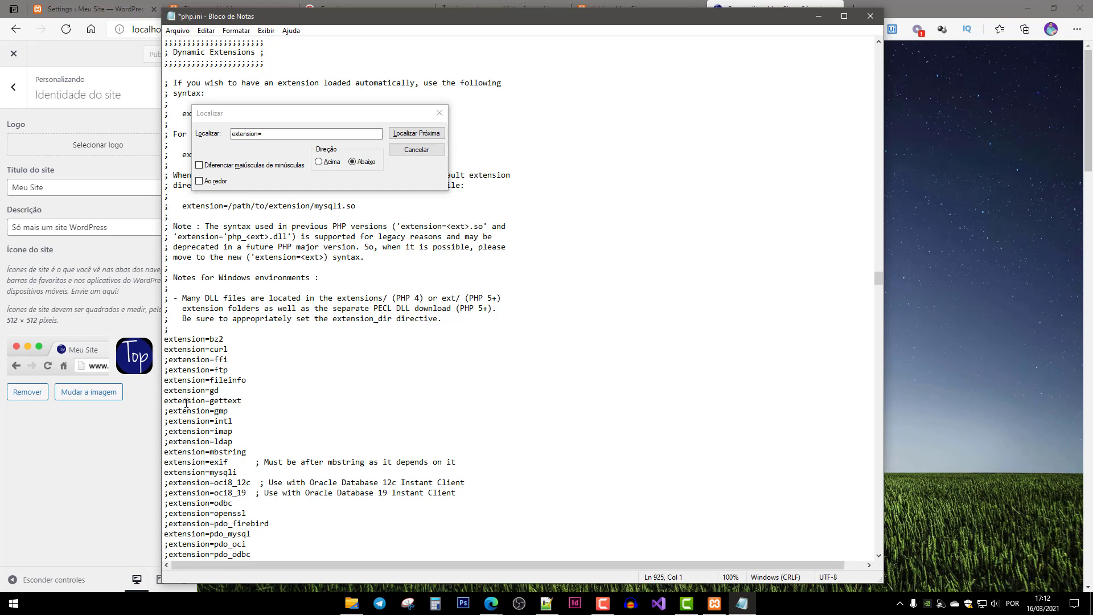
left_click_drag(233, 394, 146, 392)
left_click(440, 113)
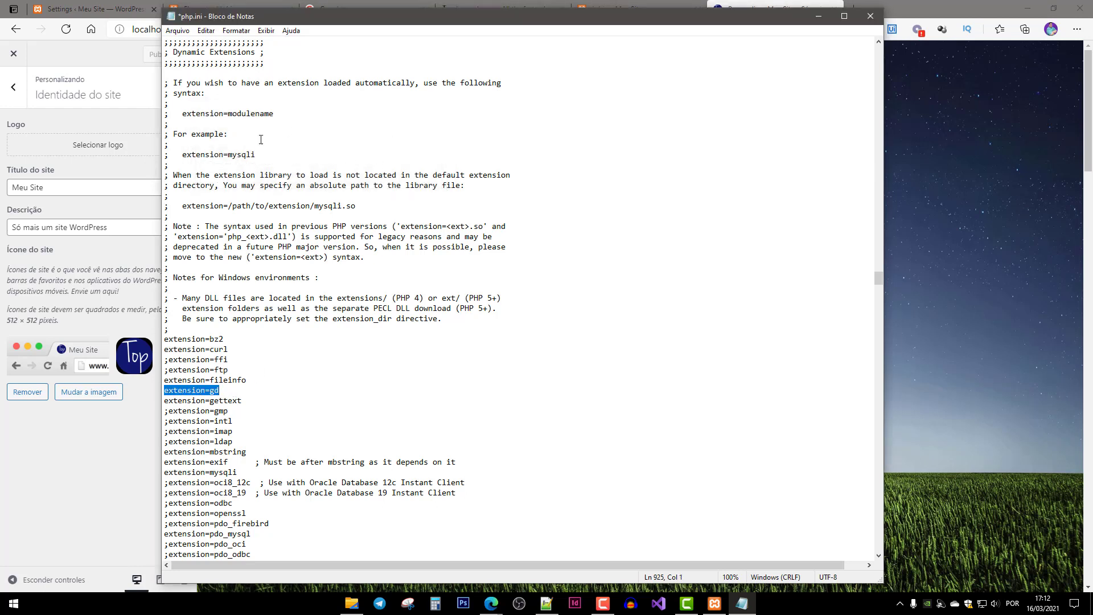
key("ctrl+s")
left_click(870, 16)
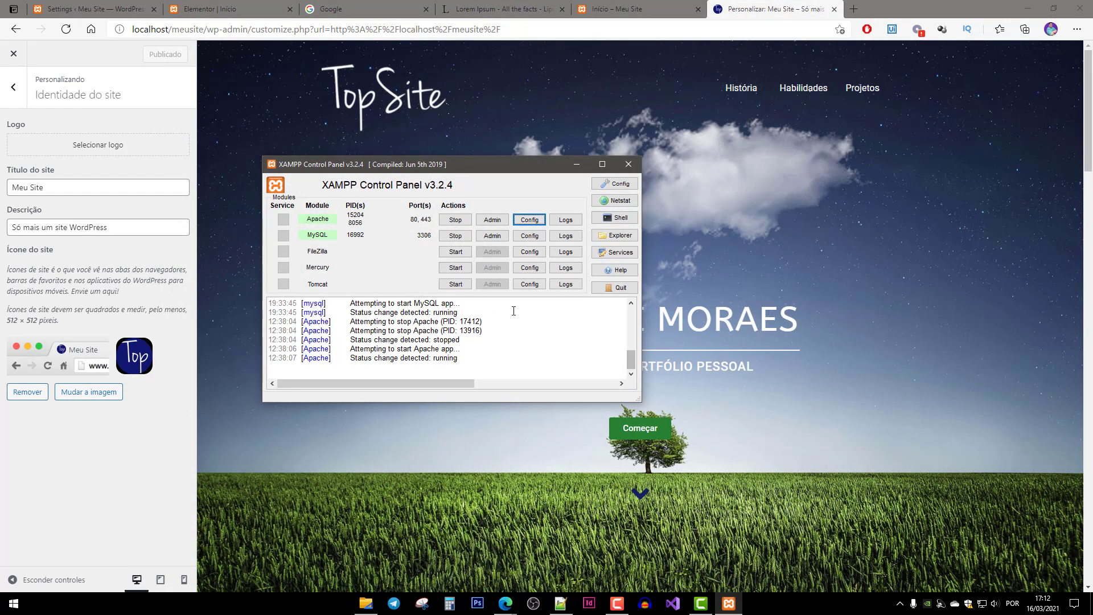
Restart Apache with Stop and Start, then close XAMPP Control Panel.
left_click(464, 222)
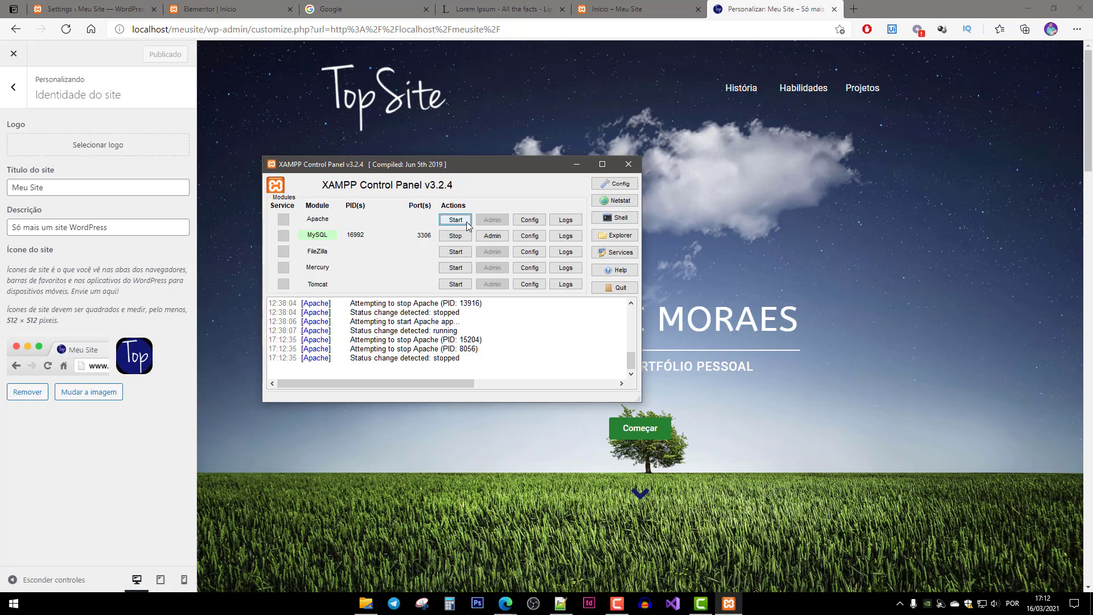
left_click(456, 220)
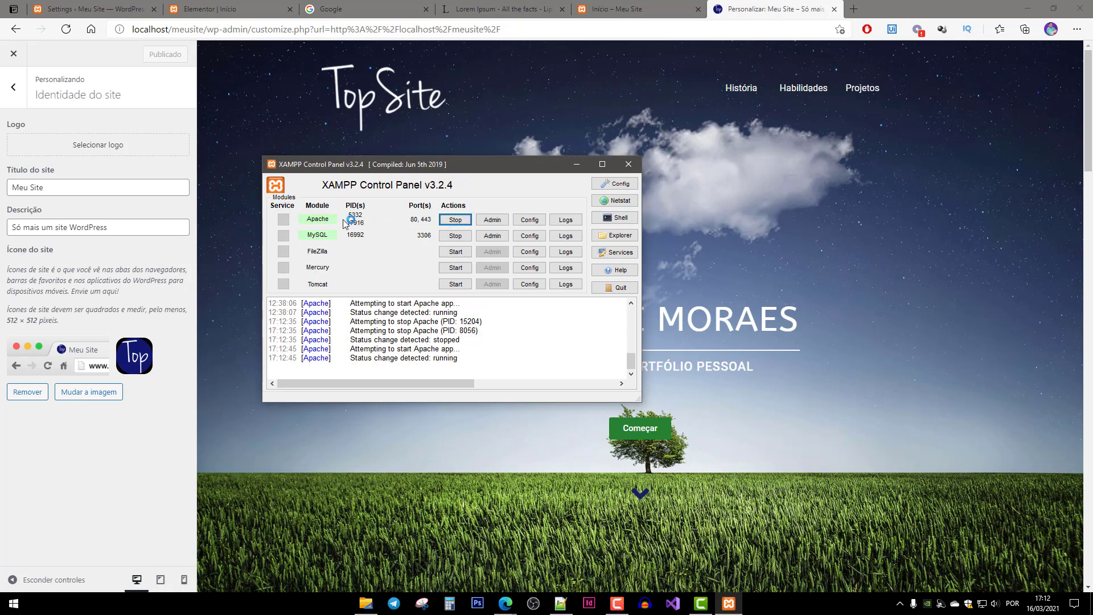
left_click(628, 164)
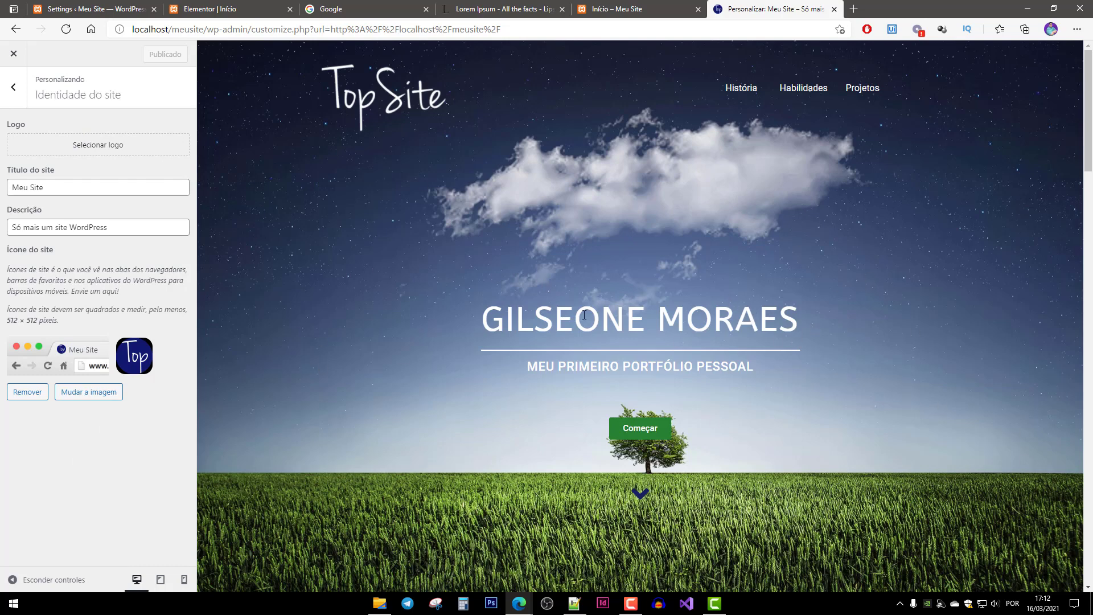
Leave the customizer and reload the live site's front page to check it.
scroll(199, 478, "down", 3)
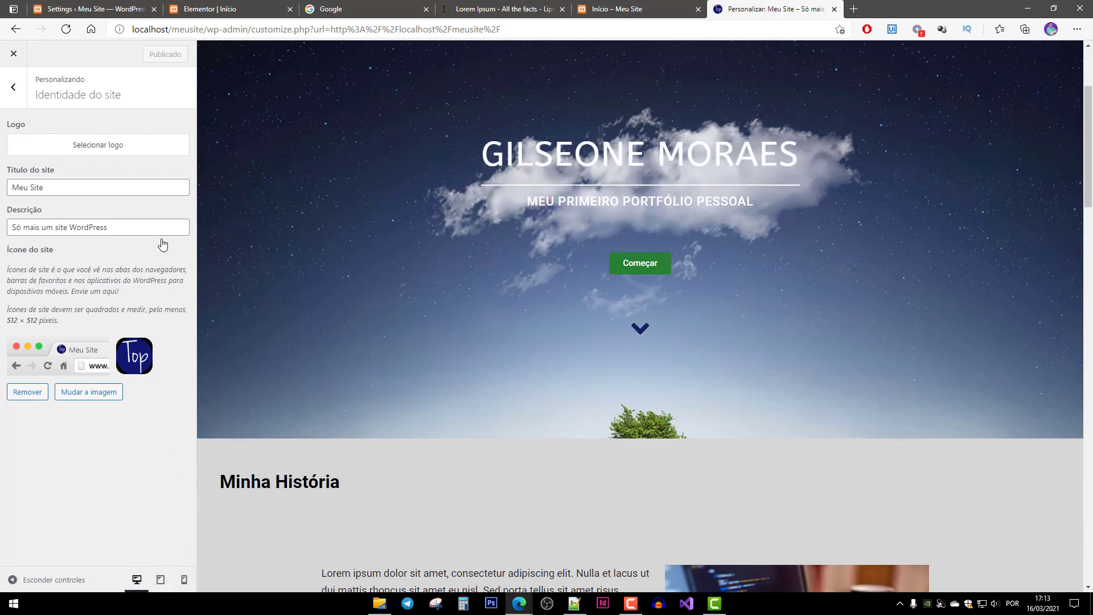
scroll(249, 234, "up", 3)
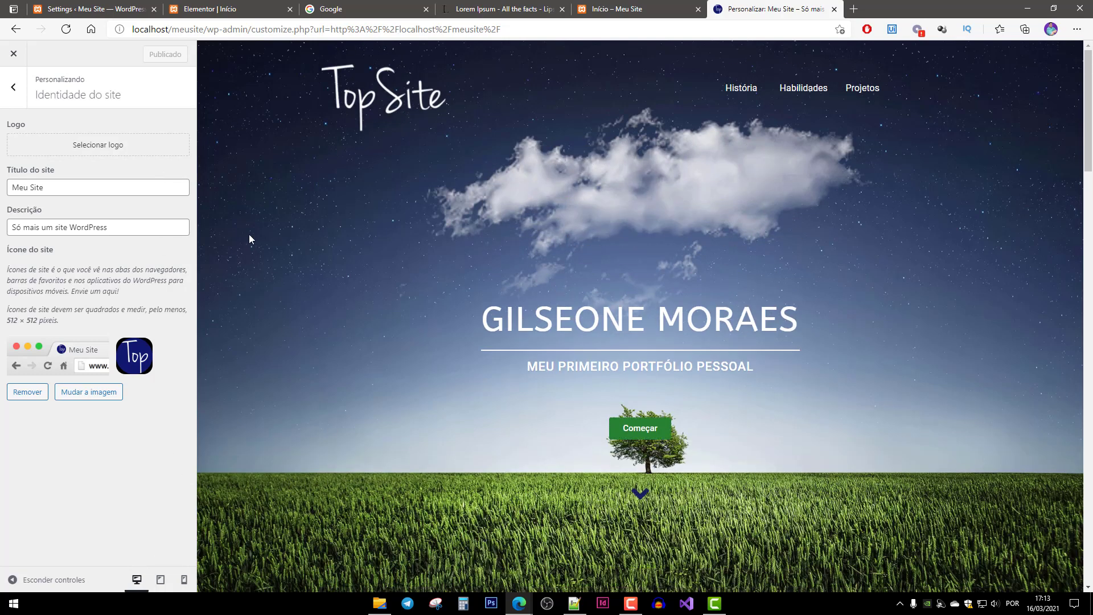
left_click(14, 53)
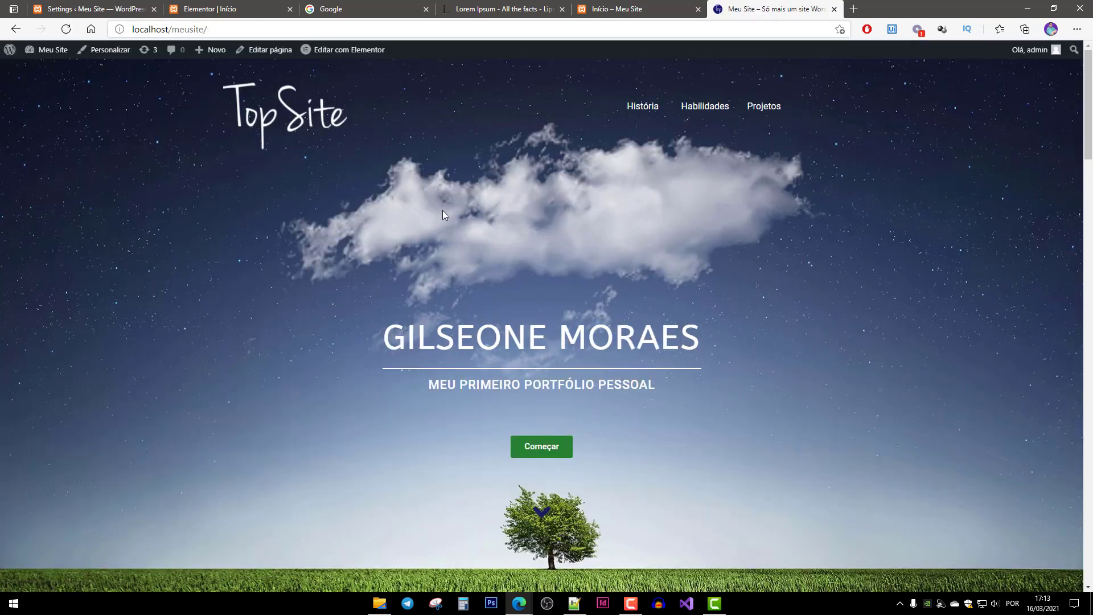
left_click(233, 31)
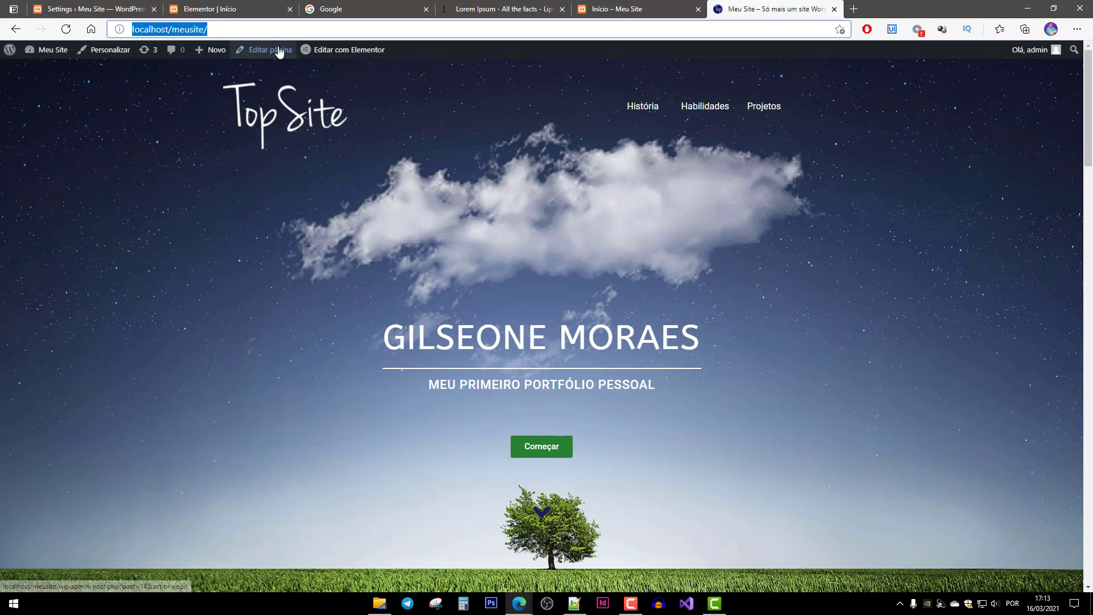
key("Return")
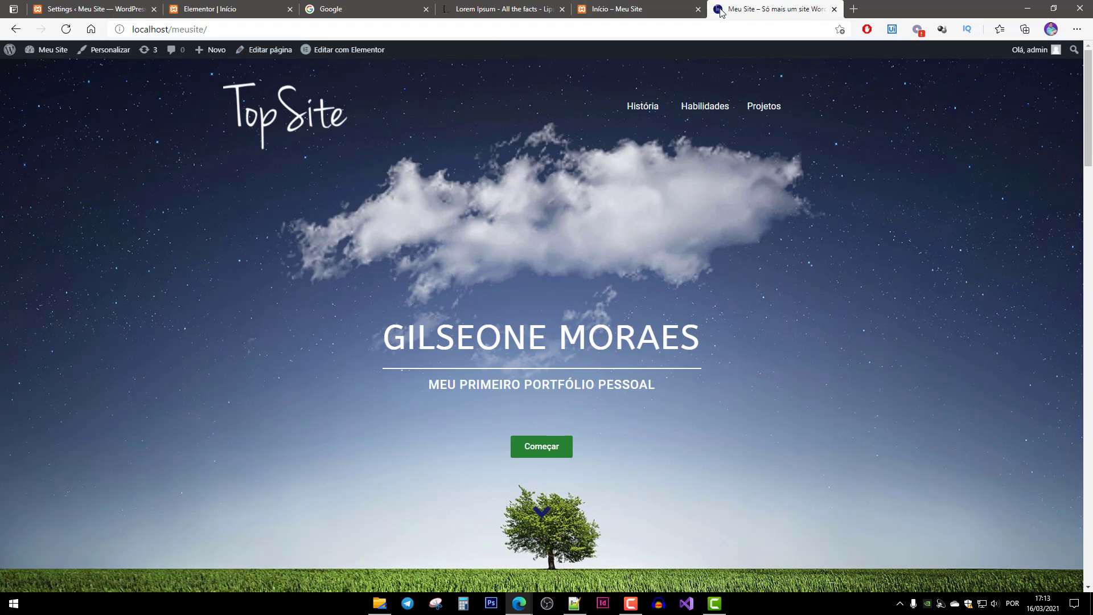
scroll(559, 376, "down", 20)
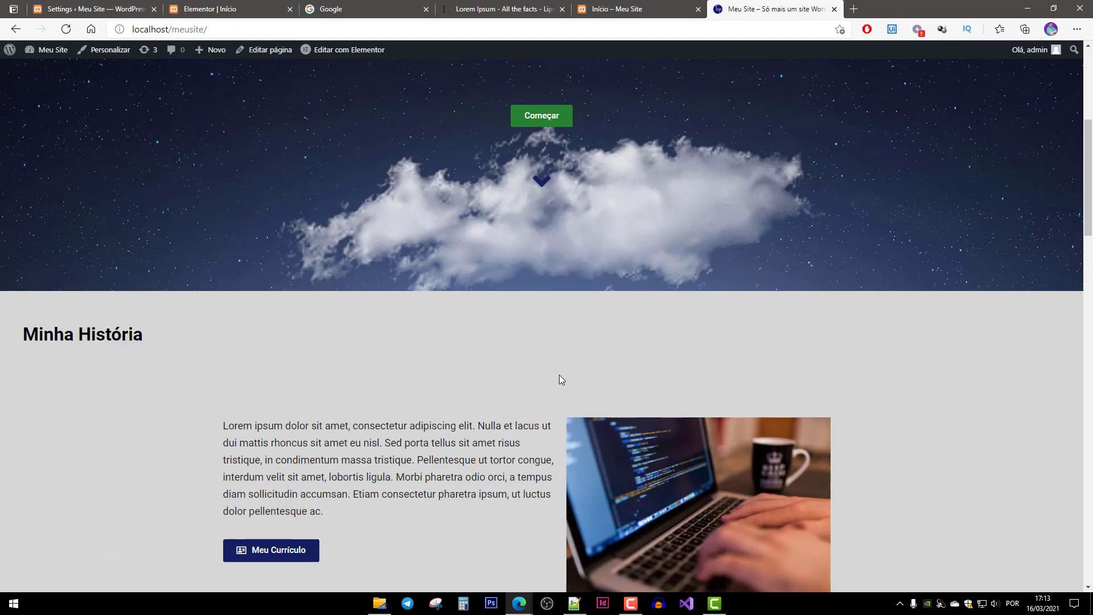
scroll(557, 384, "up", 10)
scroll(563, 378, "up", 10)
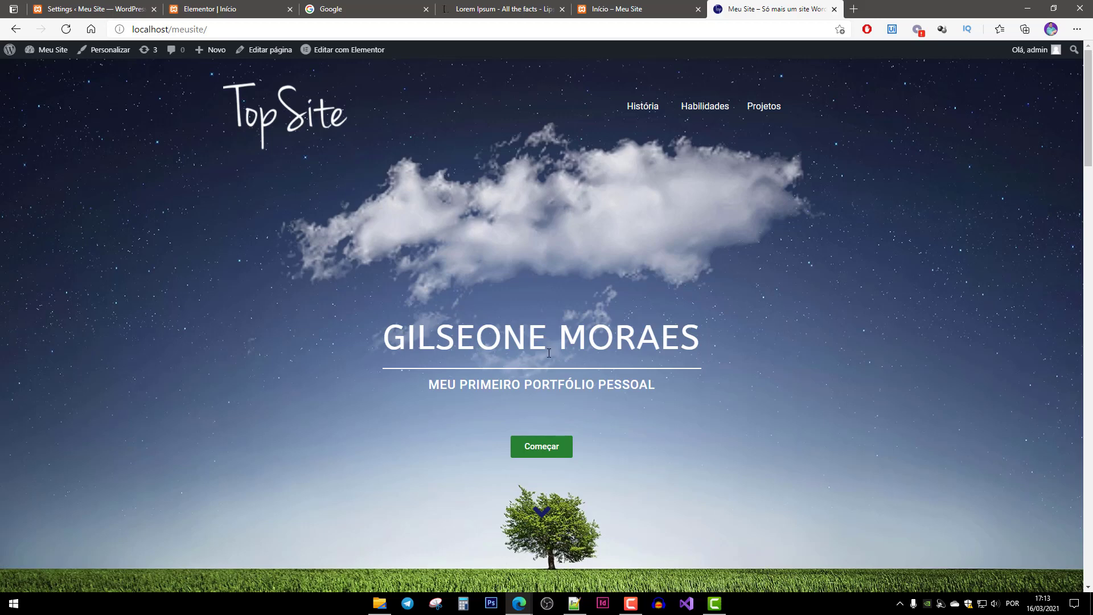
left_click_drag(412, 336, 712, 383)
left_click(712, 383)
Close the Elementor, Settings, Google search, Lorem Ipsum and Início browser tabs.
left_click(237, 12)
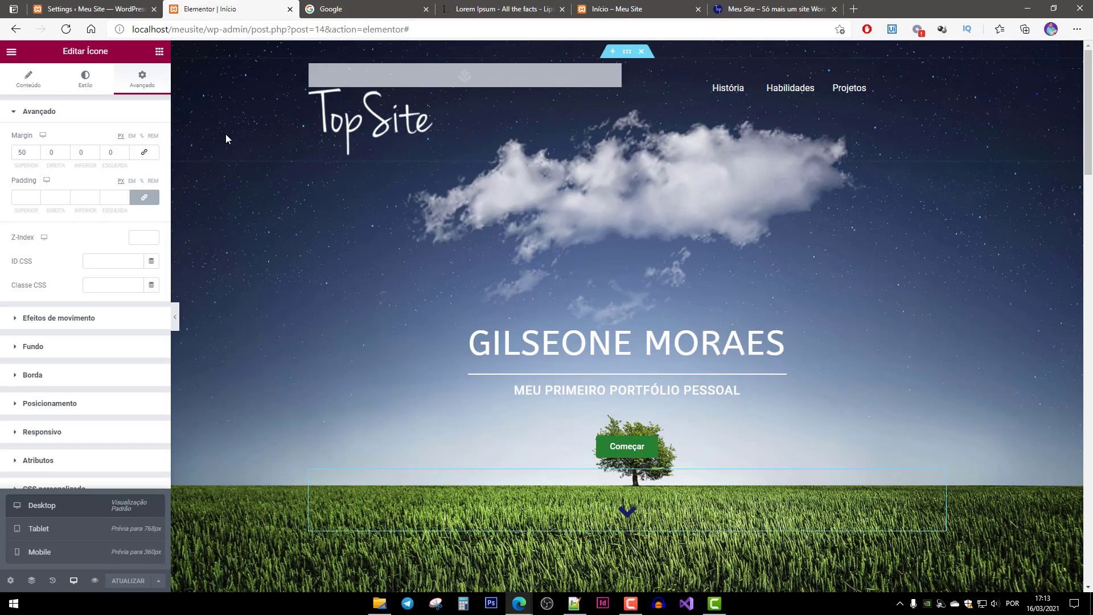
middle_click(209, 7)
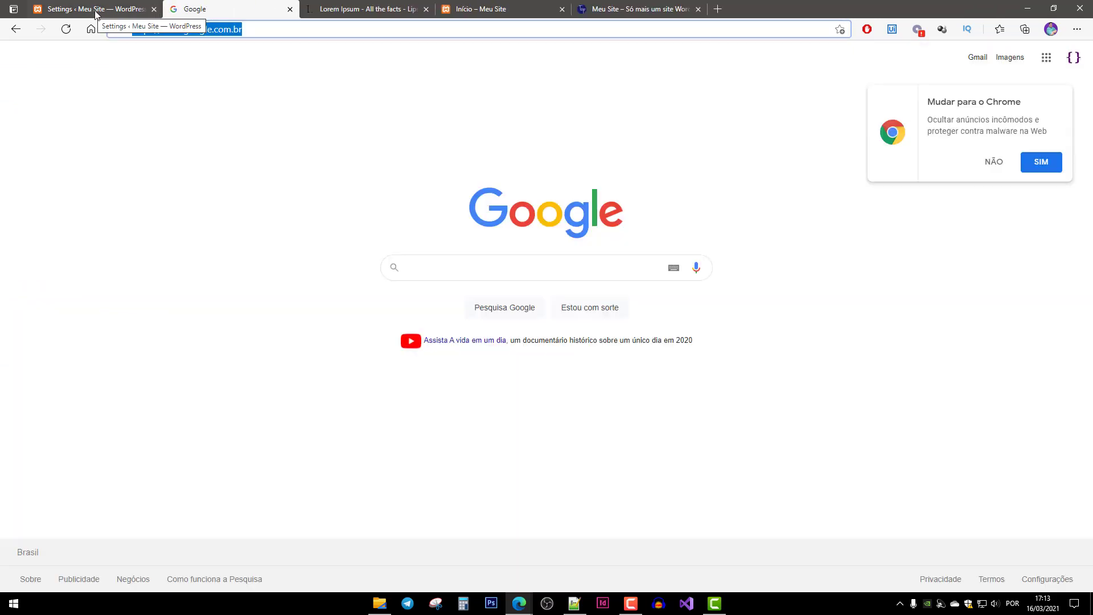
middle_click(94, 12)
middle_click(100, 10)
middle_click(100, 10)
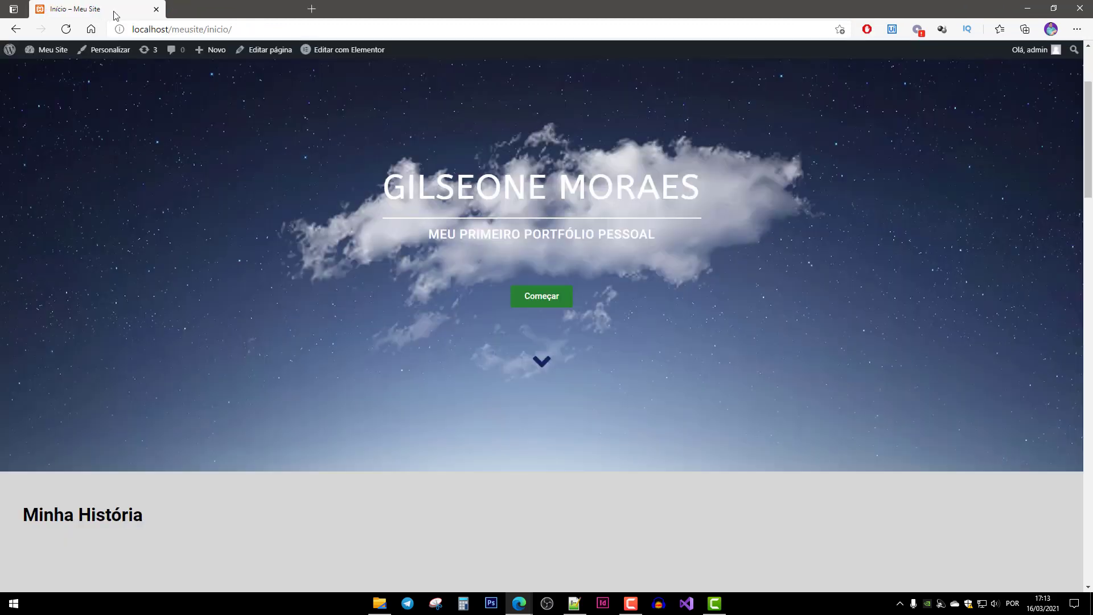
middle_click(91, 11)
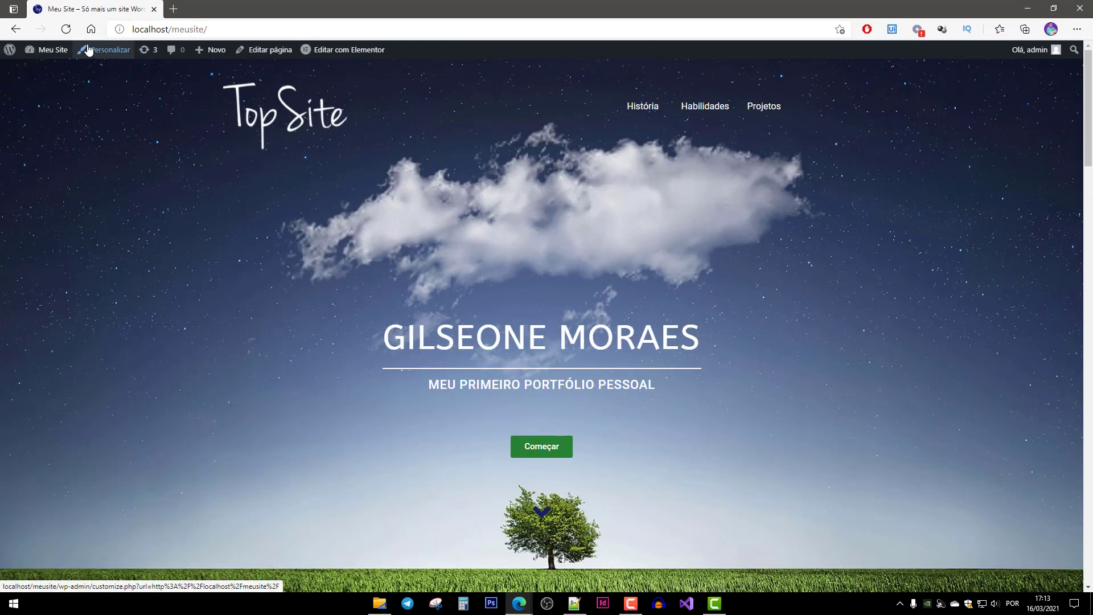
From the dashboard's Páginas list, open Início with Editar com Elementor.
left_click(43, 53)
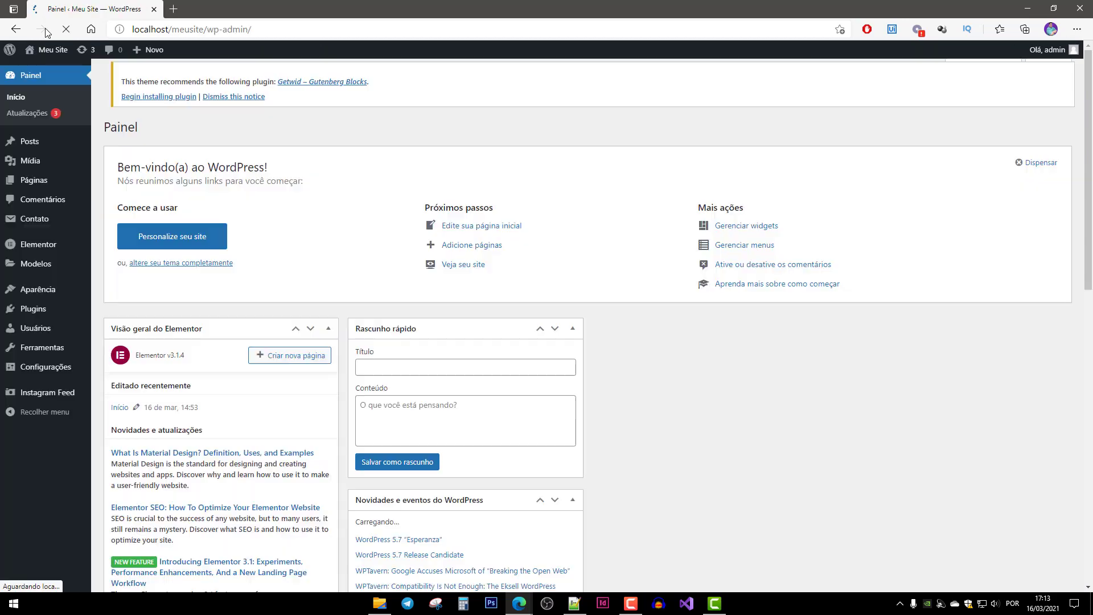
left_click(66, 178)
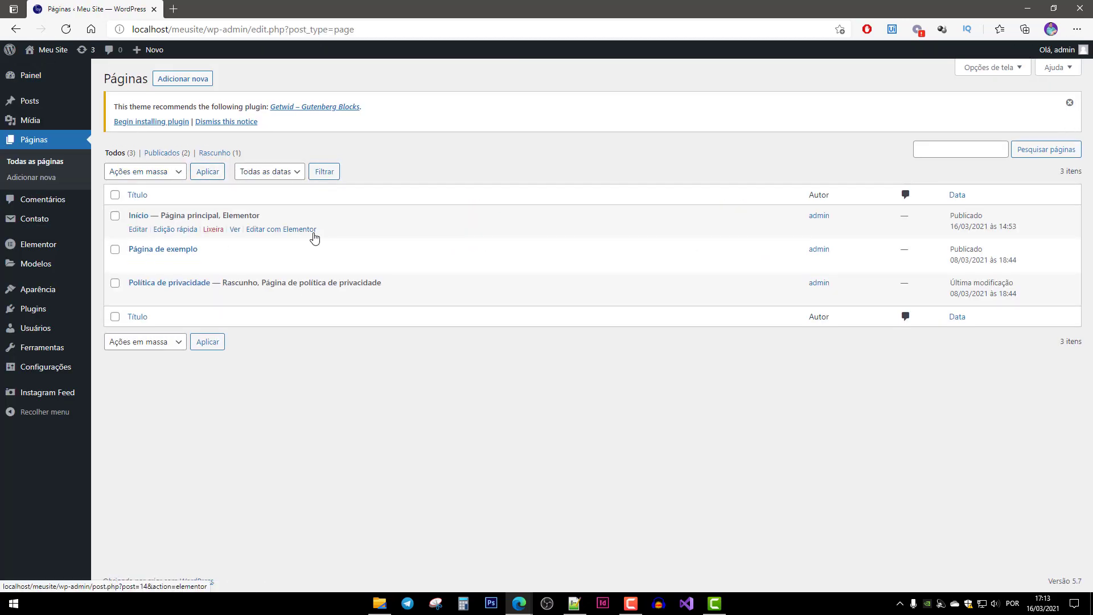
left_click(287, 230)
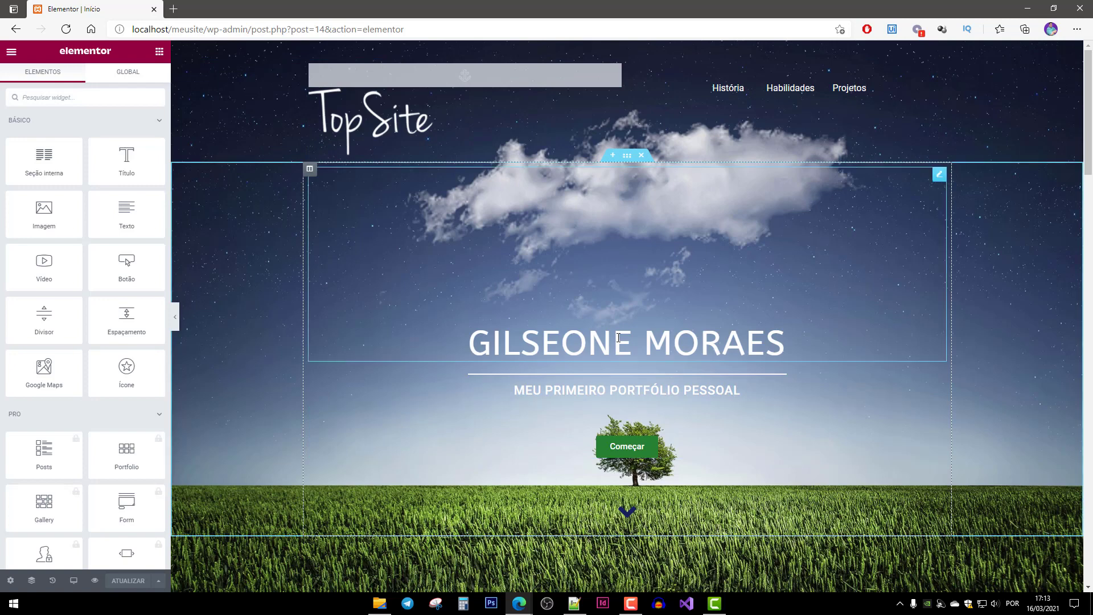
Give the hero's name heading and its divider a Fade In entrance animation.
left_click(704, 337)
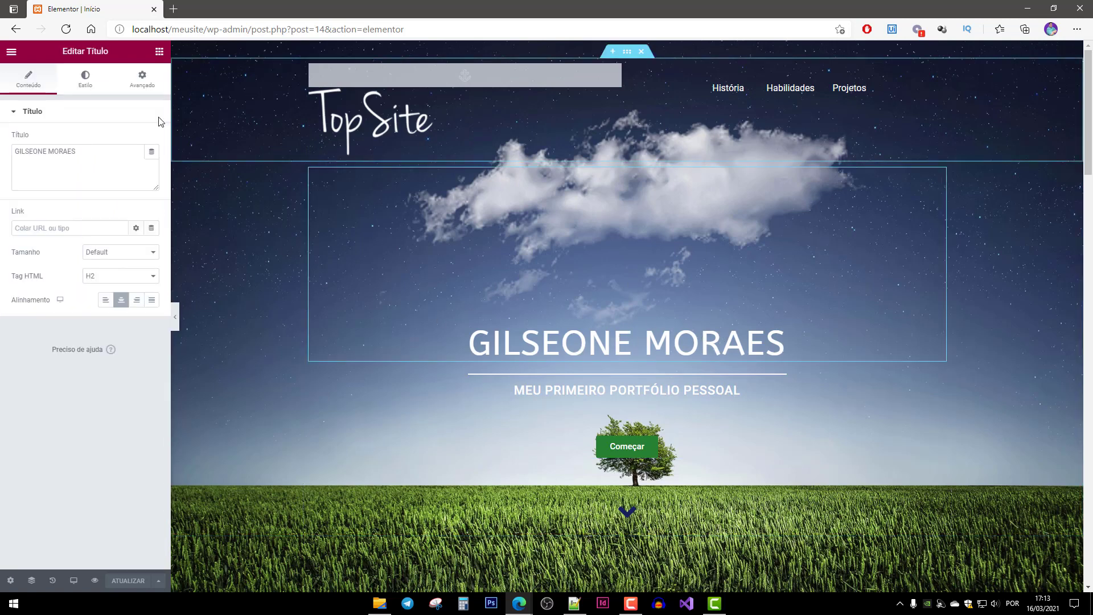
left_click(143, 84)
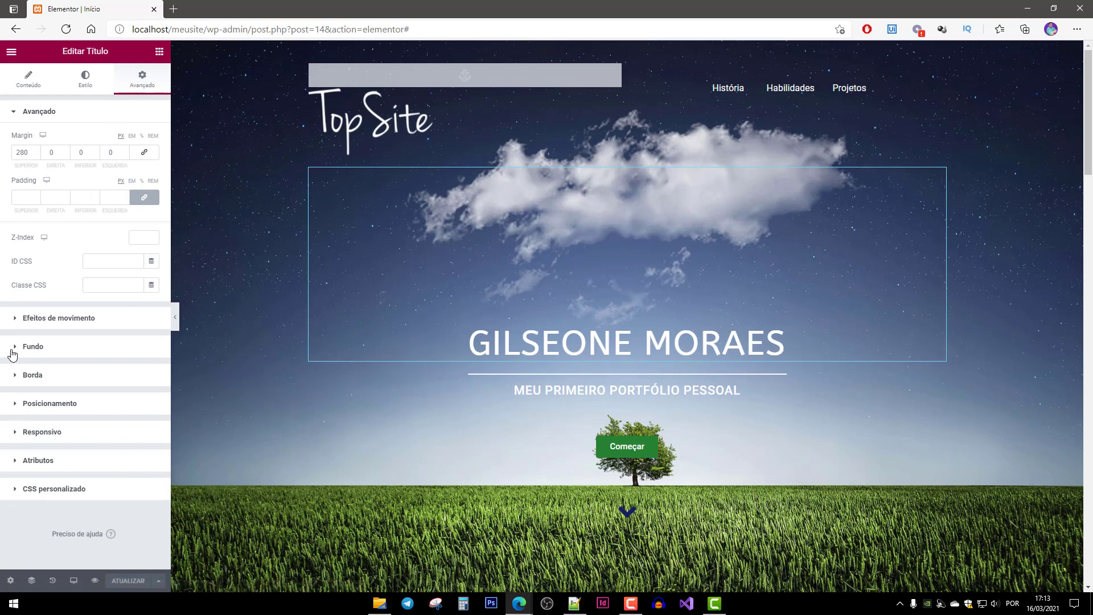
left_click(37, 317)
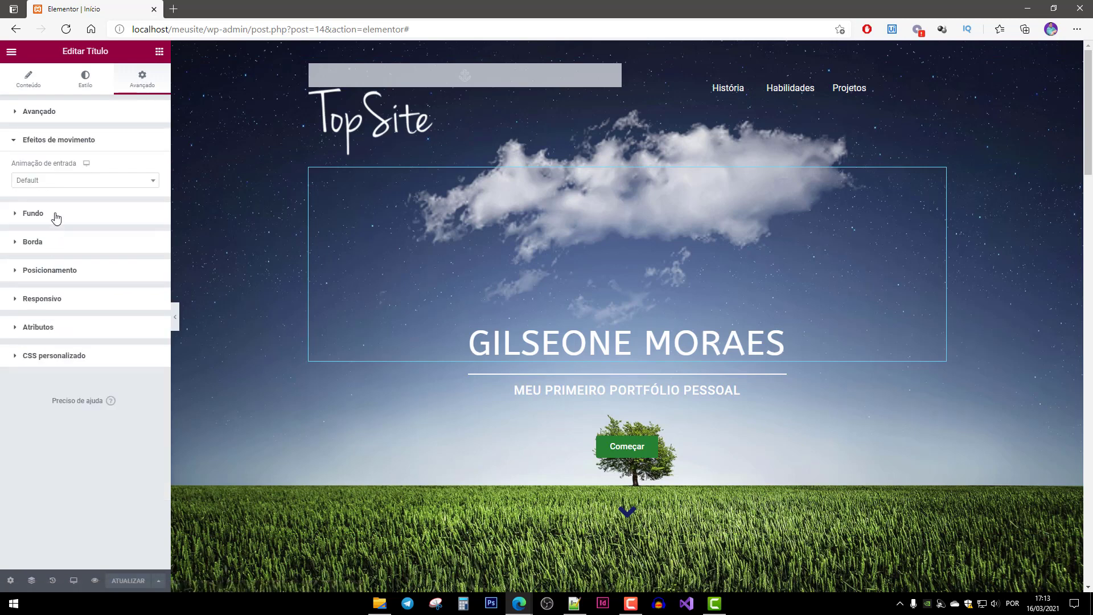
left_click(57, 180)
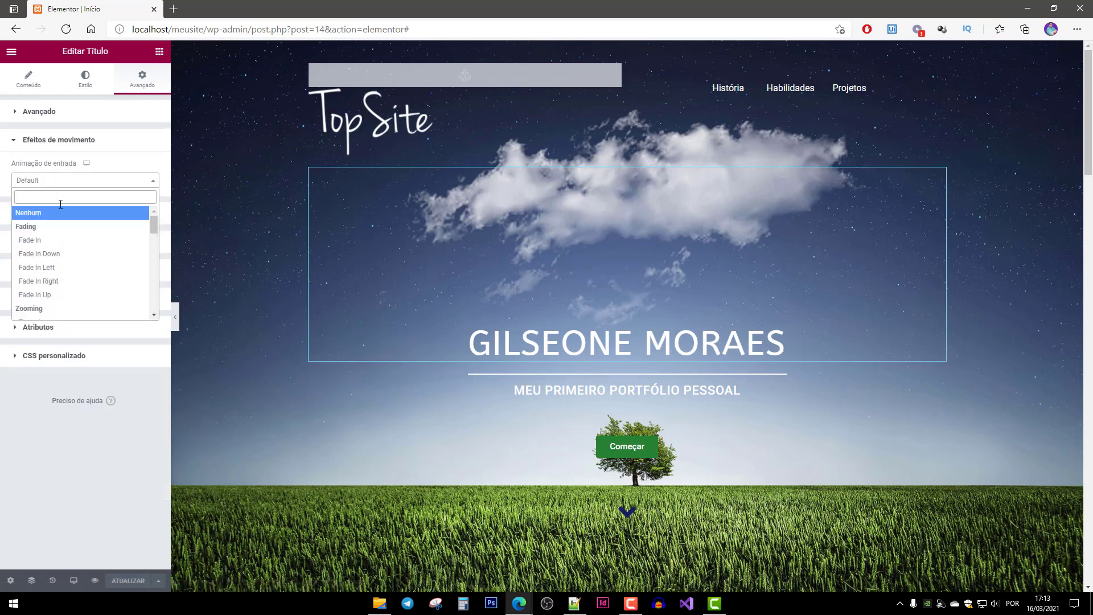
left_click(63, 241)
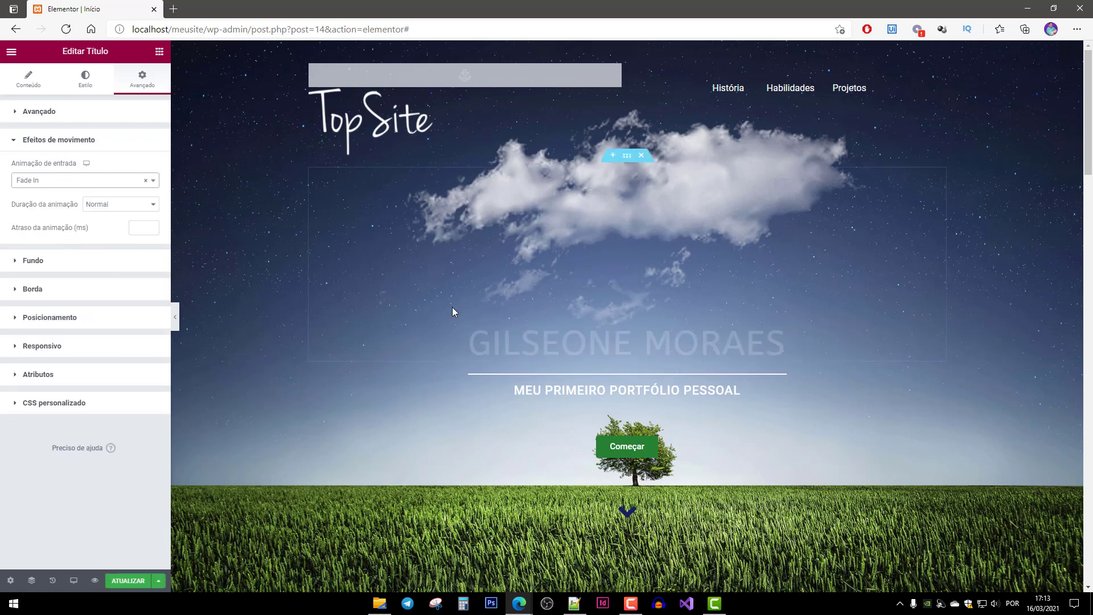
left_click(624, 374)
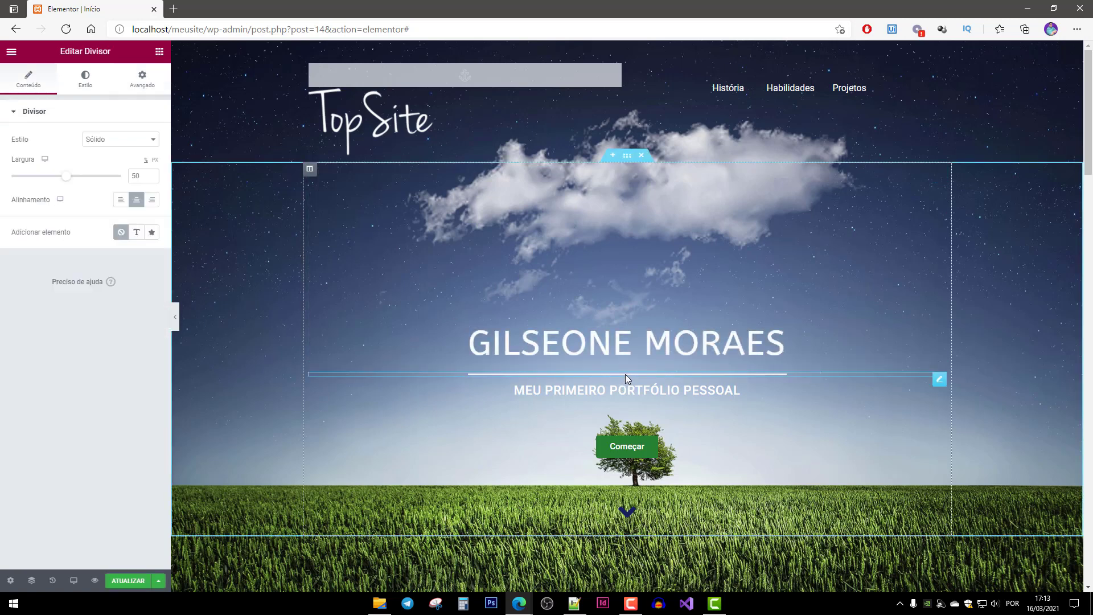
left_click(135, 85)
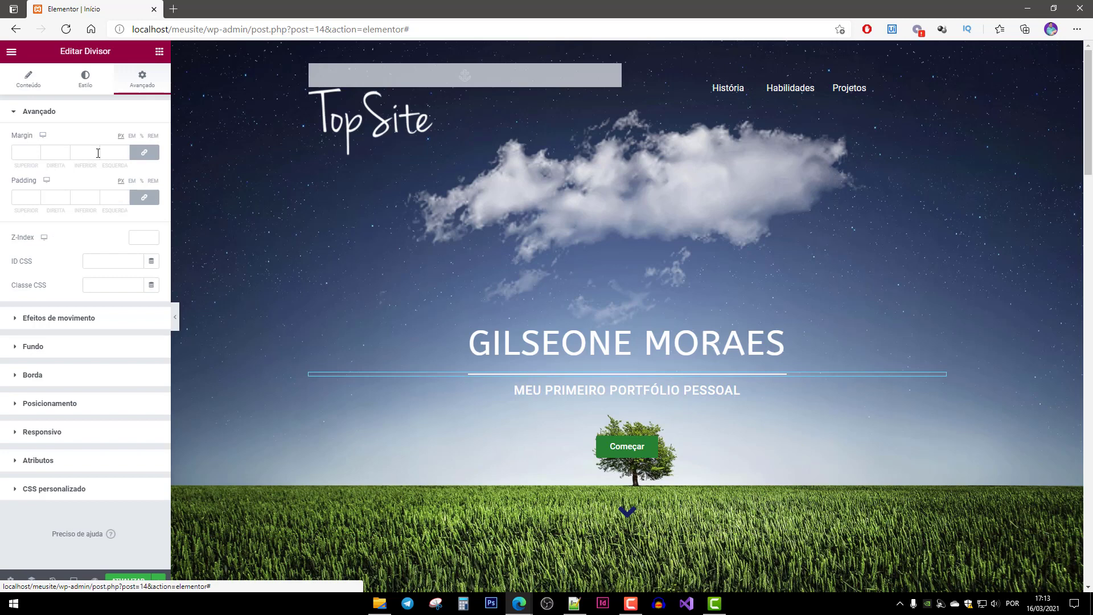
left_click(58, 319)
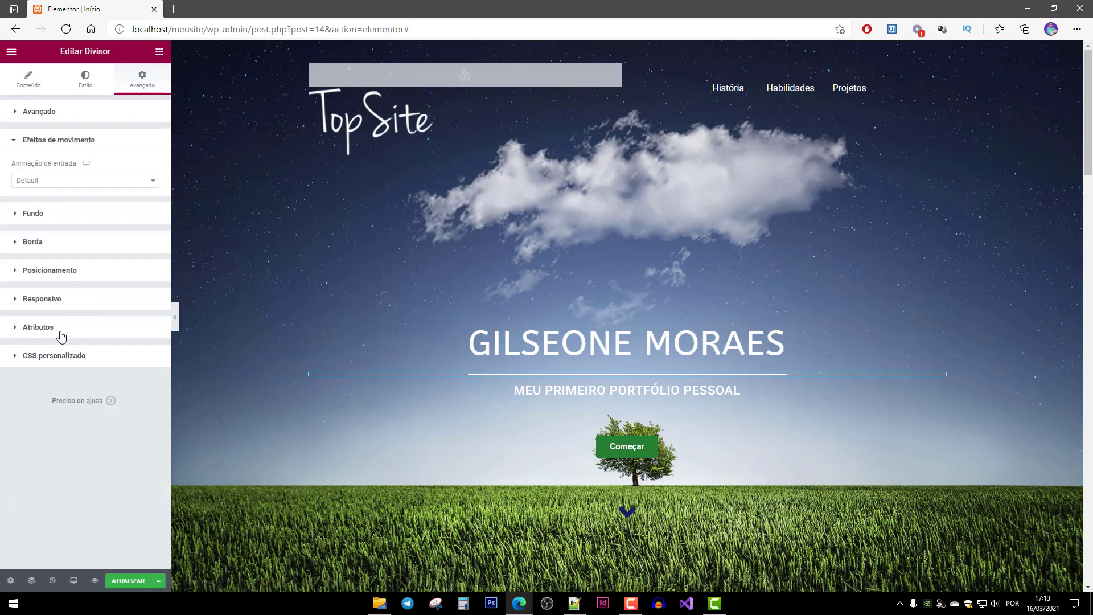
left_click(43, 181)
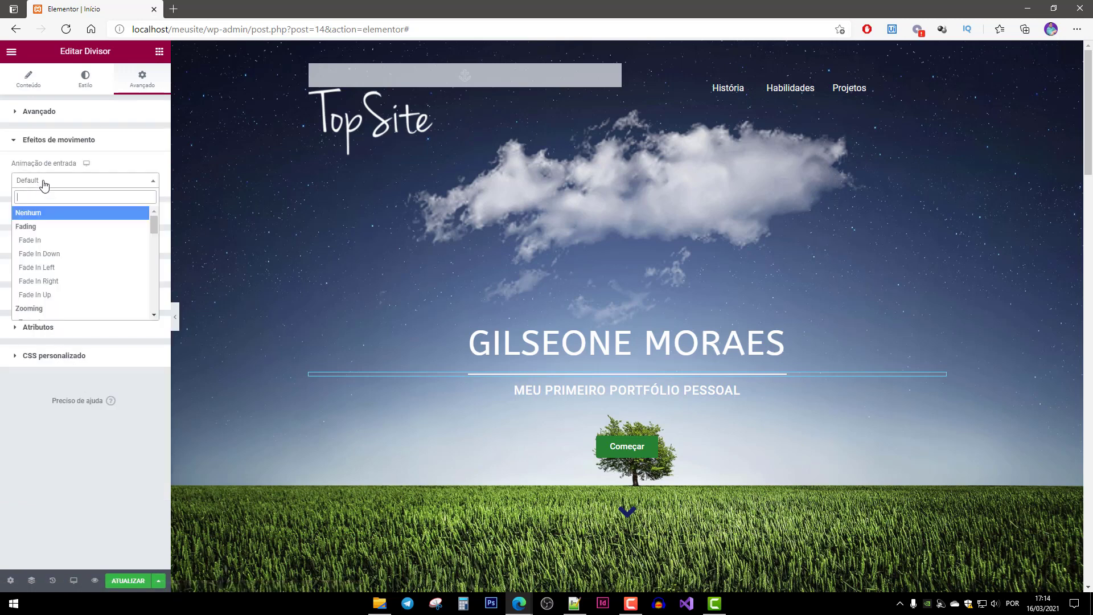
left_click(39, 240)
Give the subtitle below the divider a Bounce In entrance animation.
left_click(594, 385)
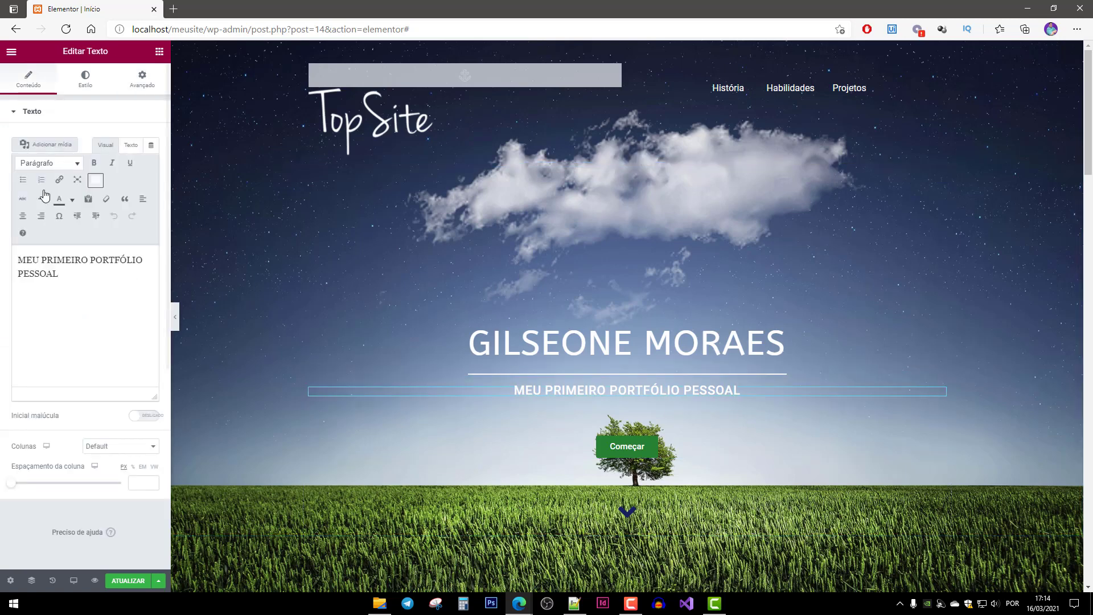
left_click(138, 79)
left_click(64, 316)
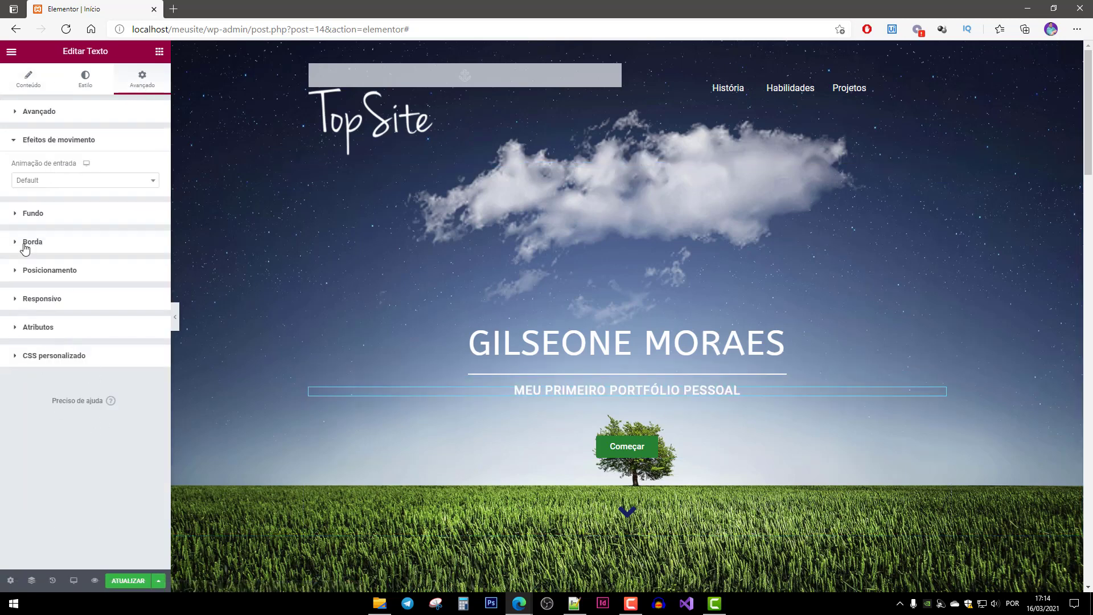
left_click(46, 181)
scroll(69, 285, "down", 1)
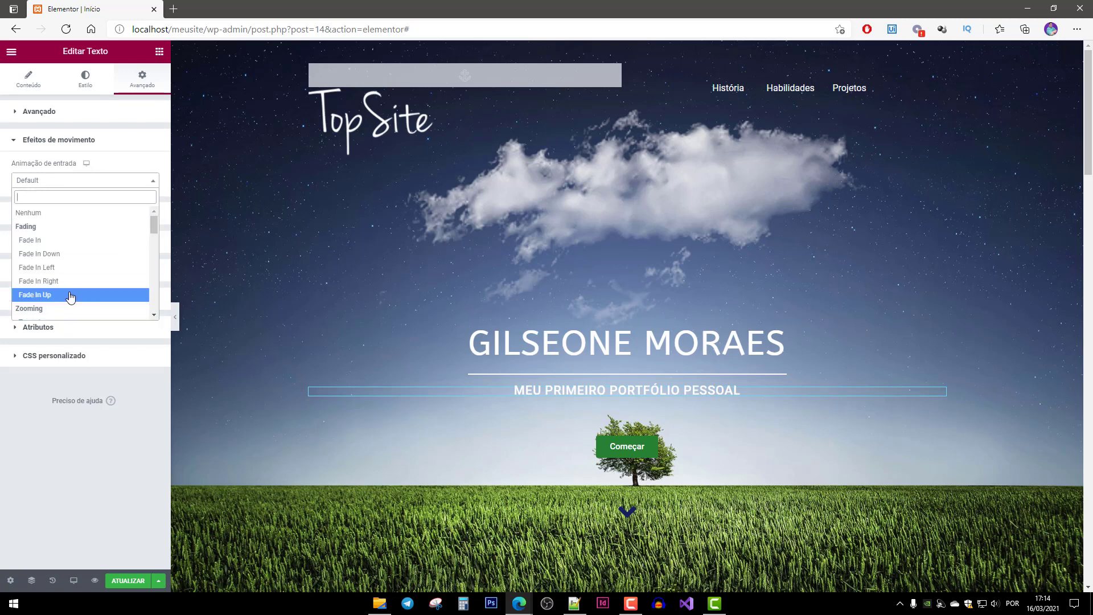
scroll(78, 229, "down", 3)
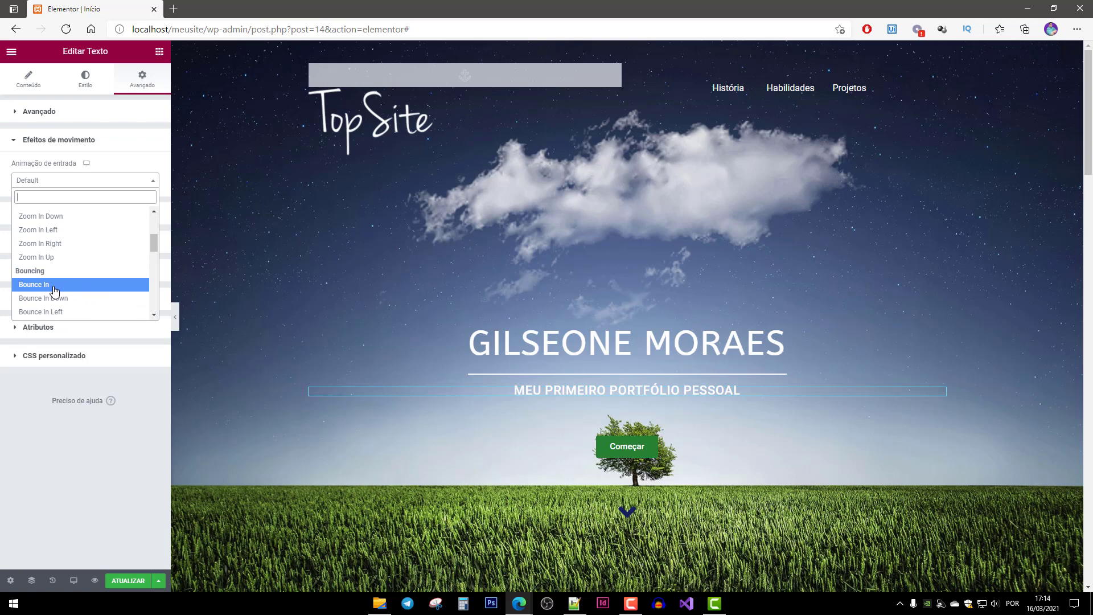
left_click(55, 291)
scroll(653, 503, "down", 4)
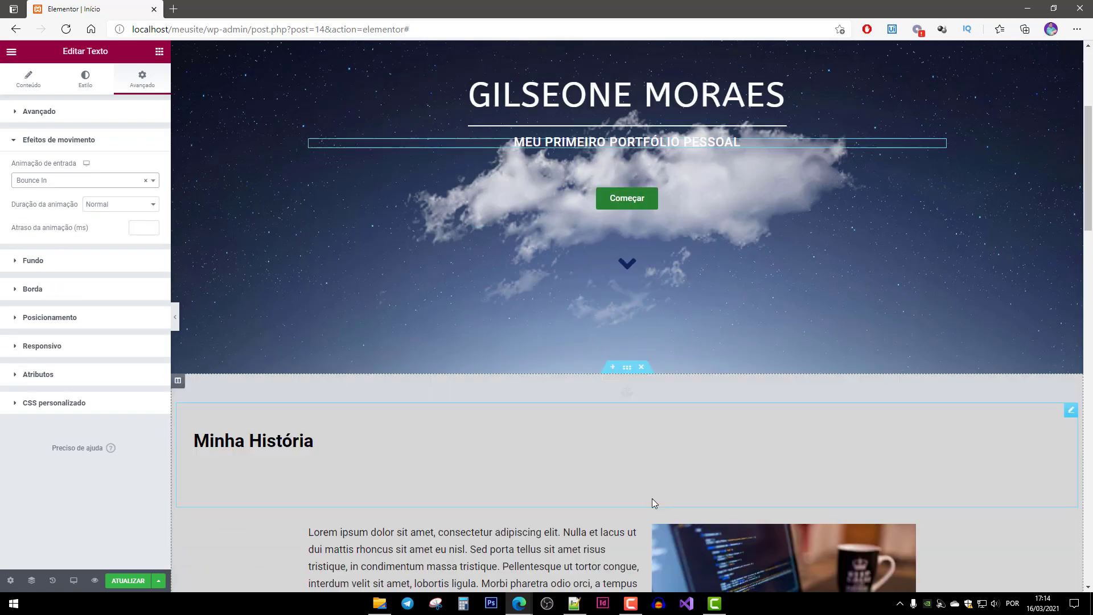
Give the Começar button a Bounce In entrance animation.
left_click(622, 198)
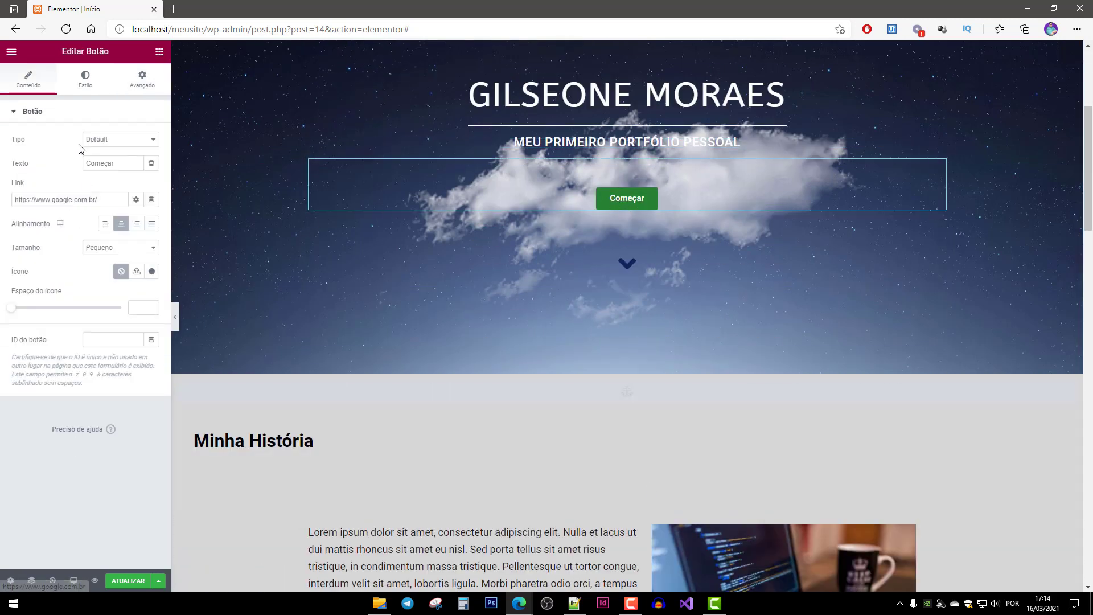
left_click(137, 80)
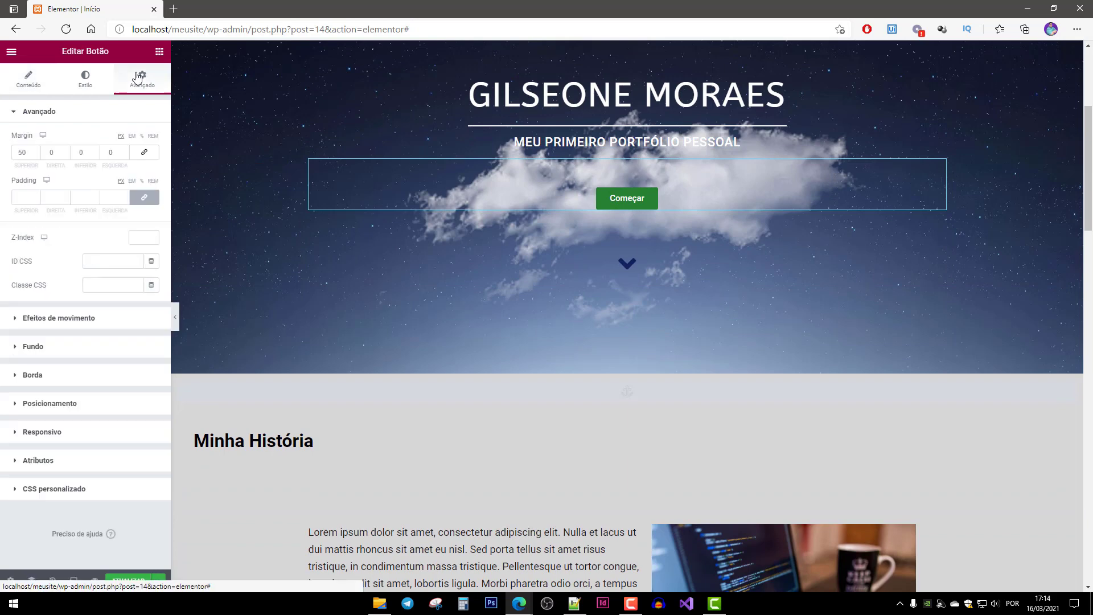
left_click(39, 319)
left_click(46, 189)
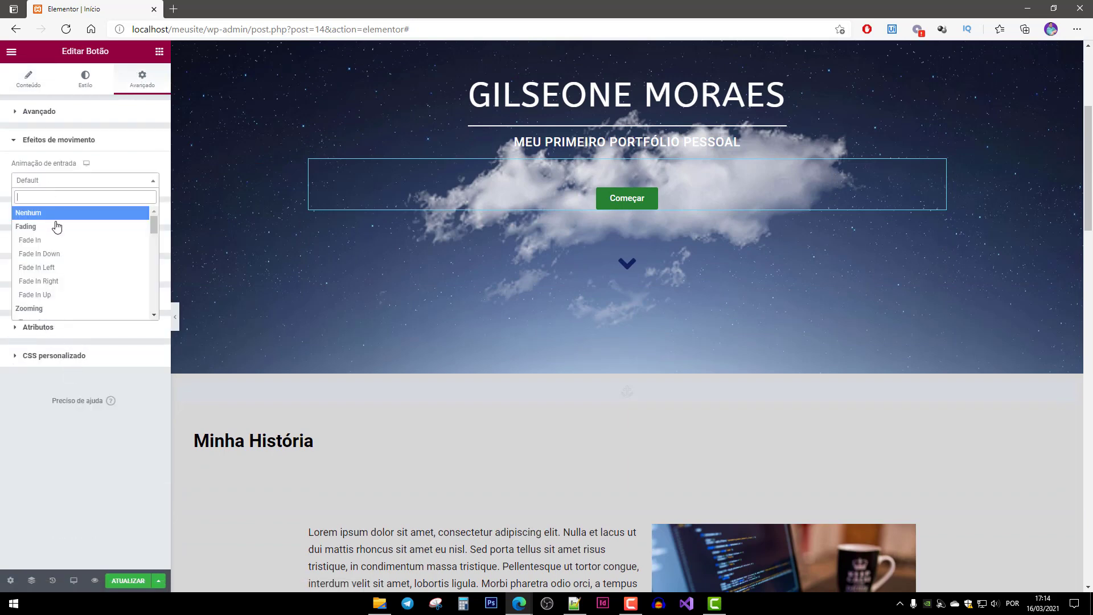
scroll(63, 308, "down", 5)
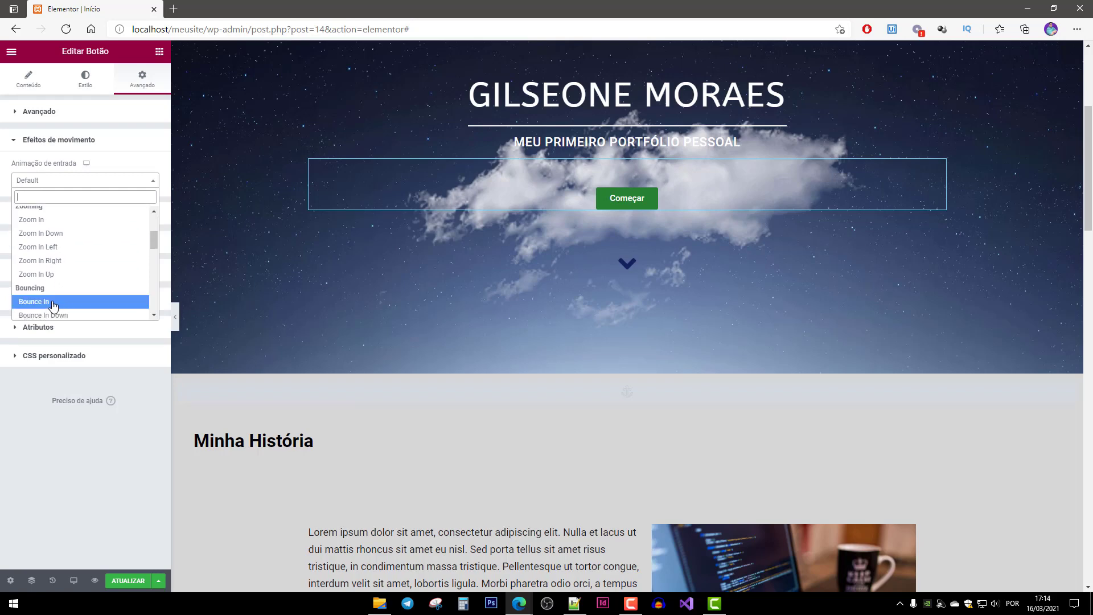
left_click(53, 302)
Give the down-arrow icon below the button a Bounce In entrance animation.
left_click(610, 263)
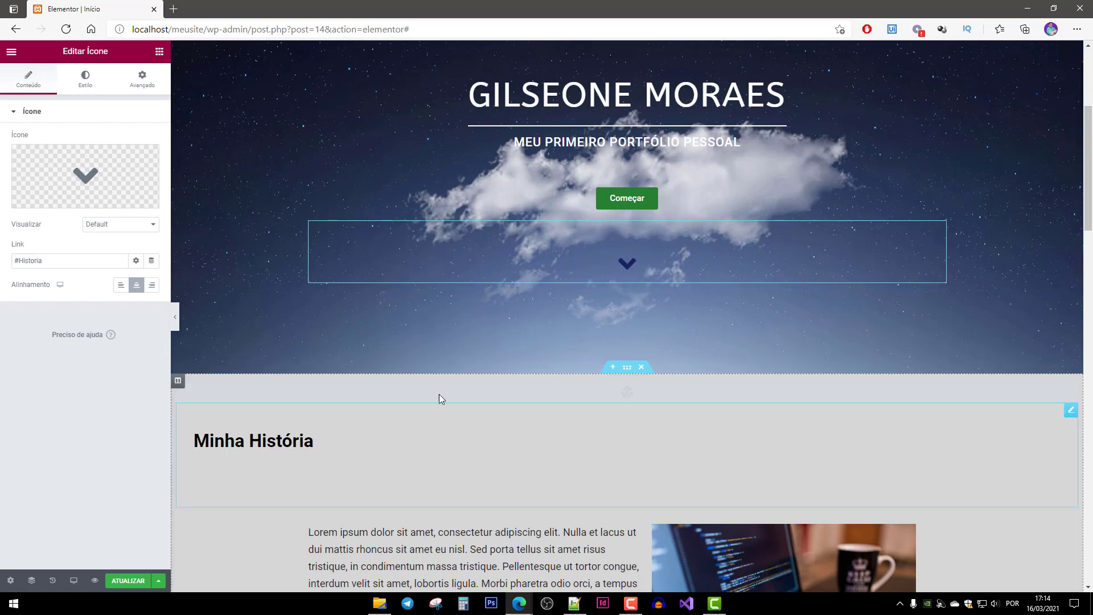
left_click(142, 79)
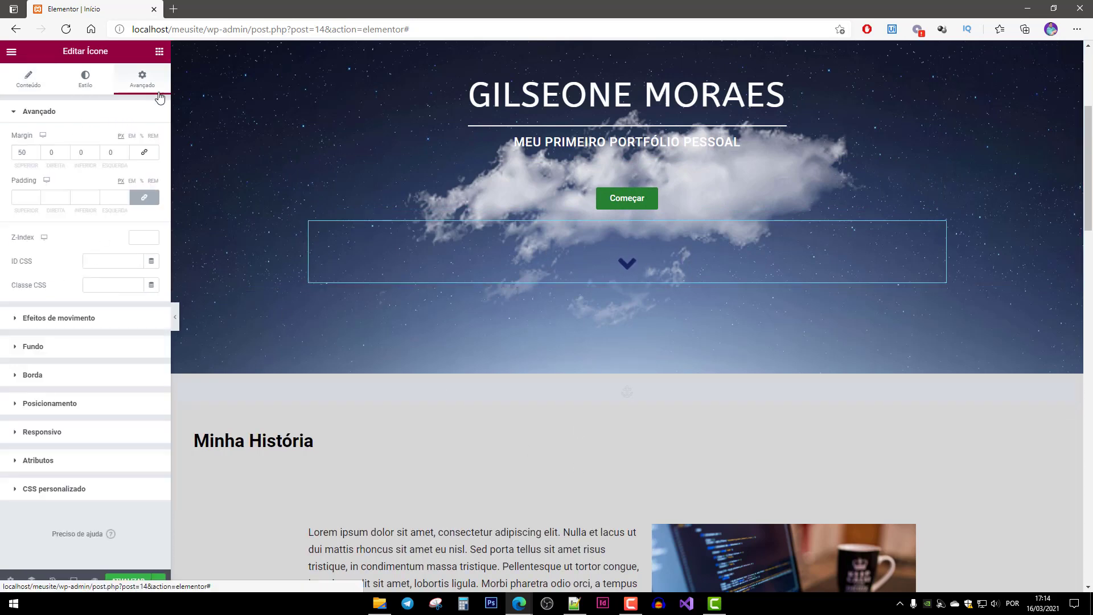
left_click(55, 316)
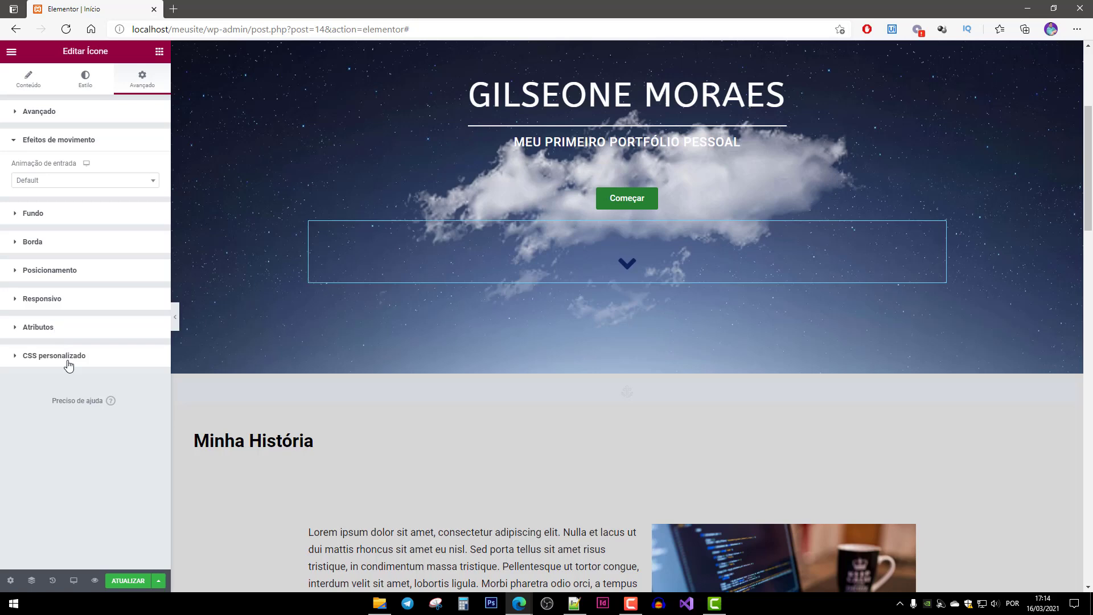
left_click(37, 180)
scroll(54, 293, "down", 4)
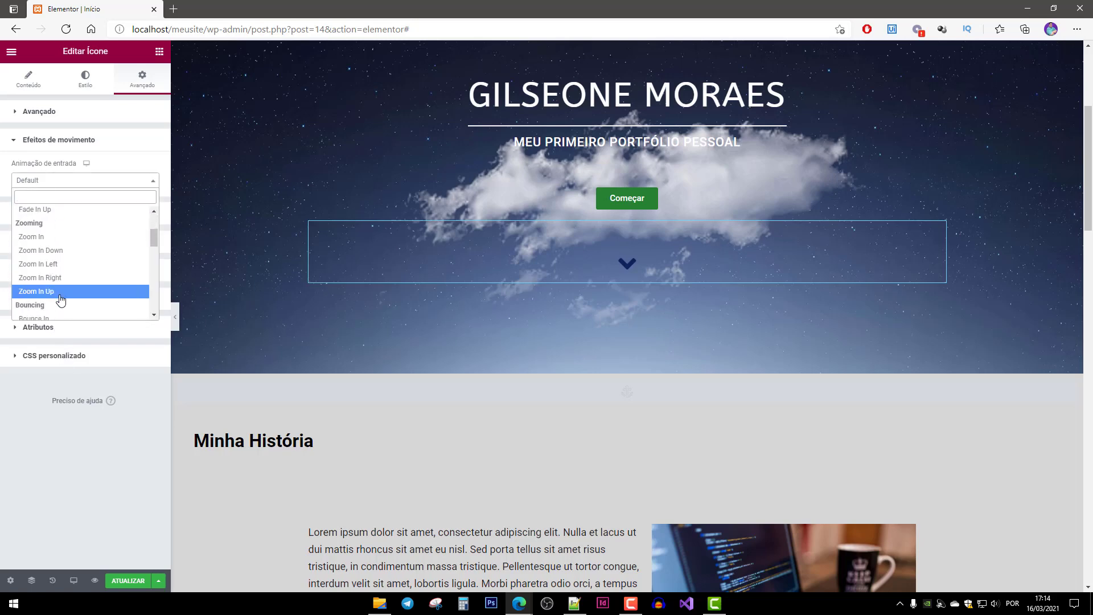
scroll(61, 300, "down", 2)
left_click(54, 291)
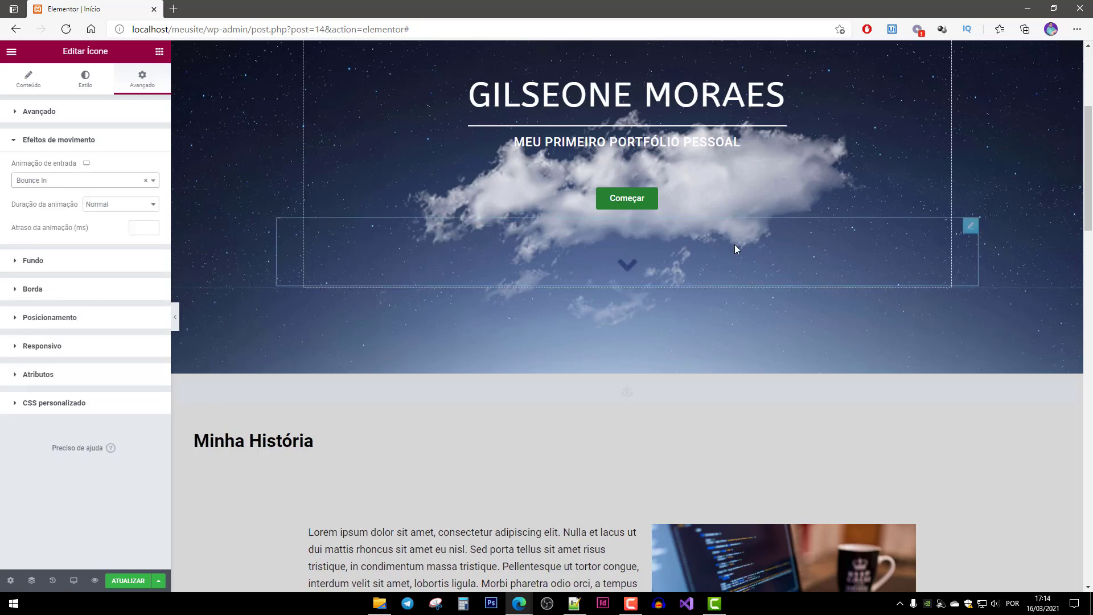
left_click(710, 391)
scroll(582, 436, "down", 4)
Give the Minha História heading and paragraph a Bounce In Left entrance animation.
left_click(319, 183)
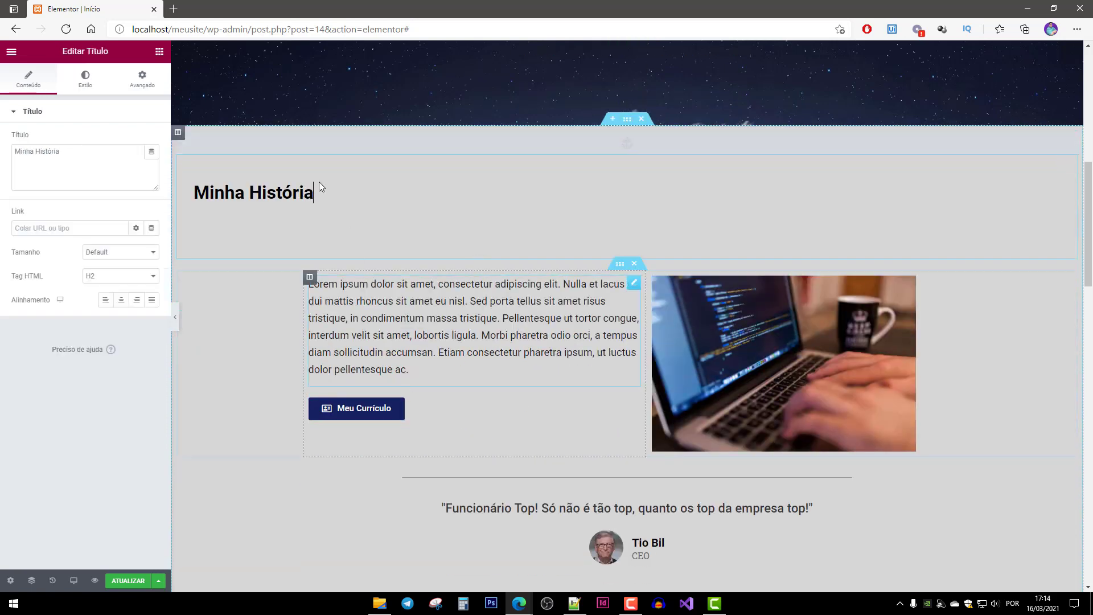
left_click(140, 89)
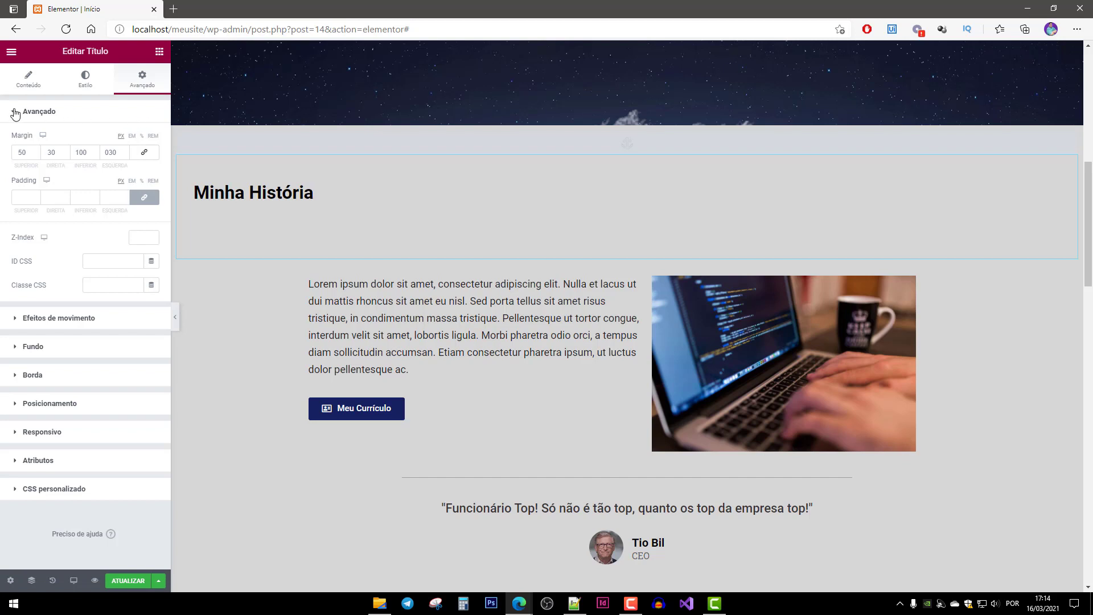
left_click(55, 319)
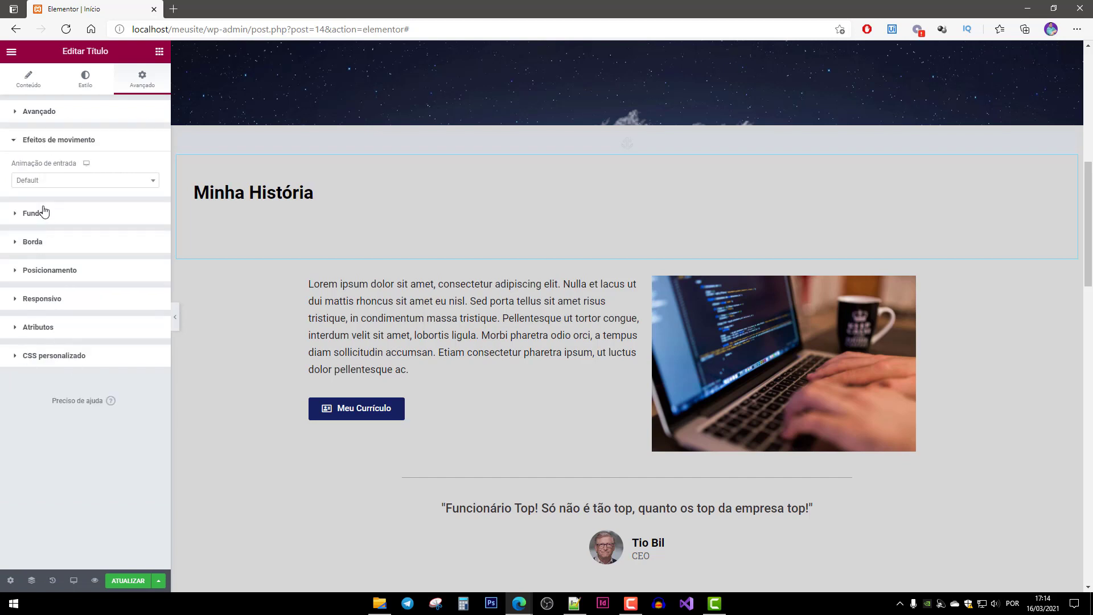
left_click(43, 181)
scroll(72, 302, "down", 5)
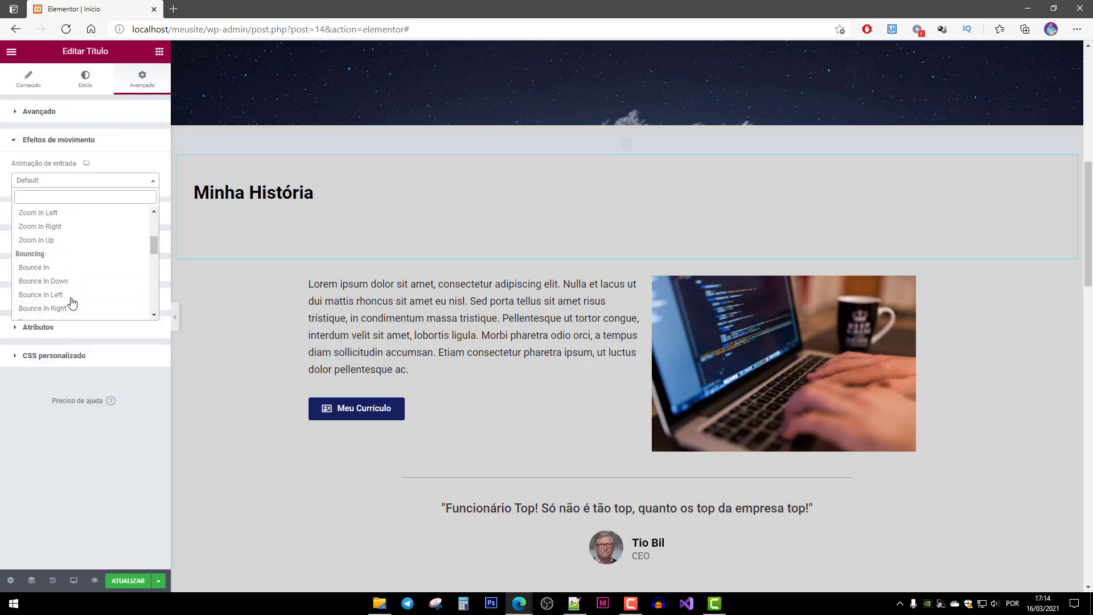
left_click(74, 299)
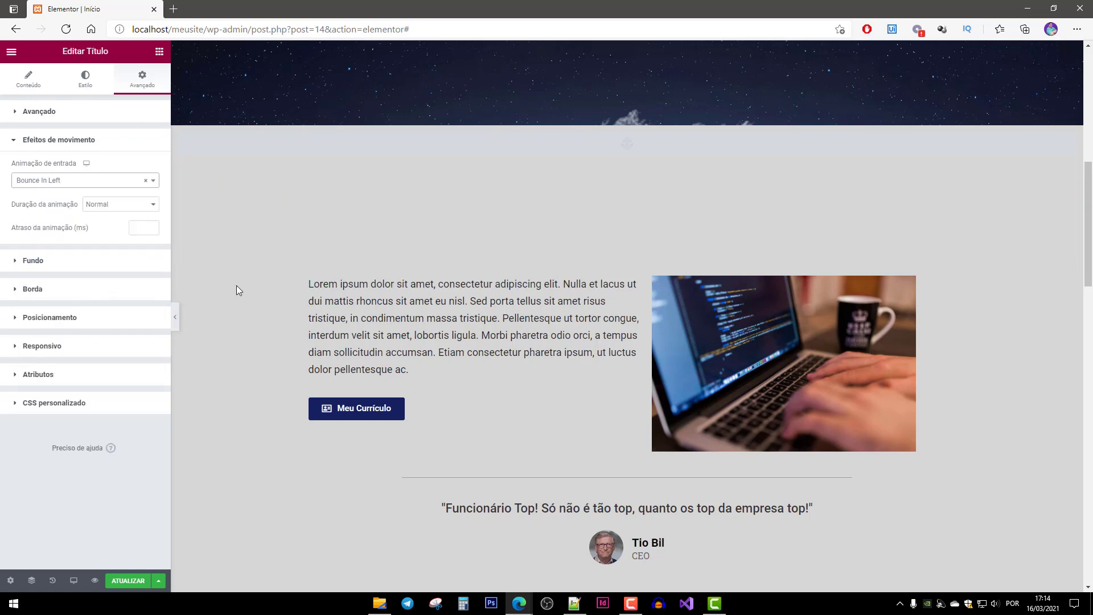
left_click(376, 277)
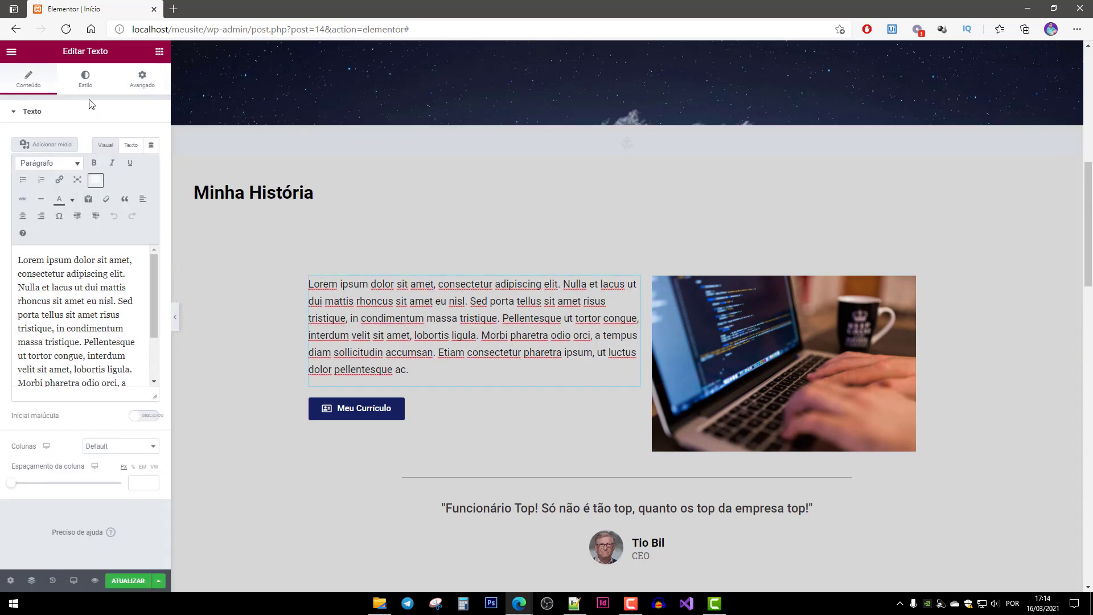
left_click(142, 79)
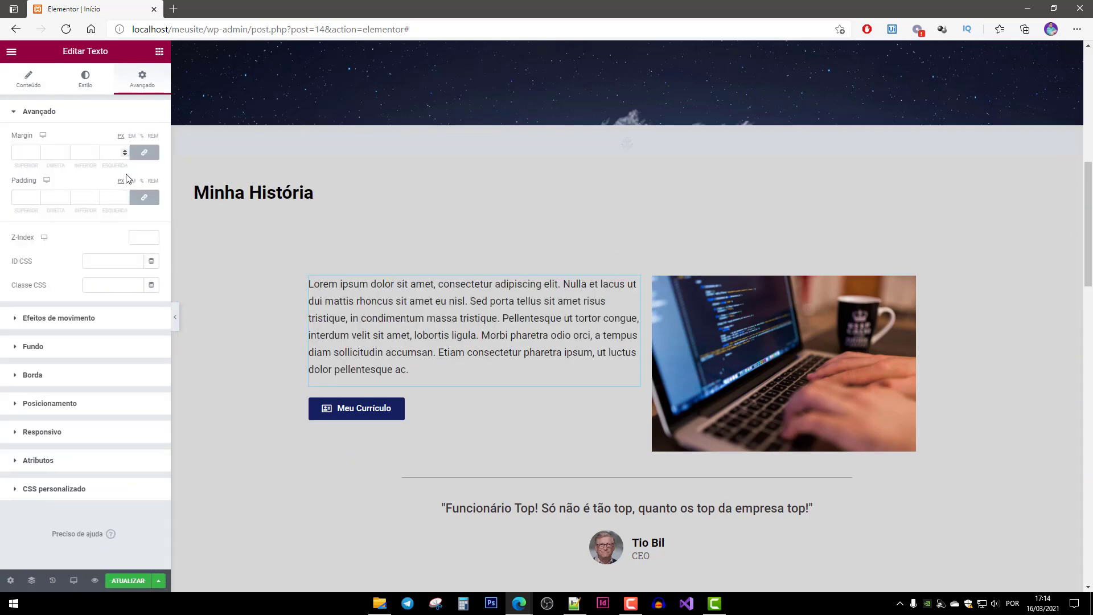
left_click(51, 322)
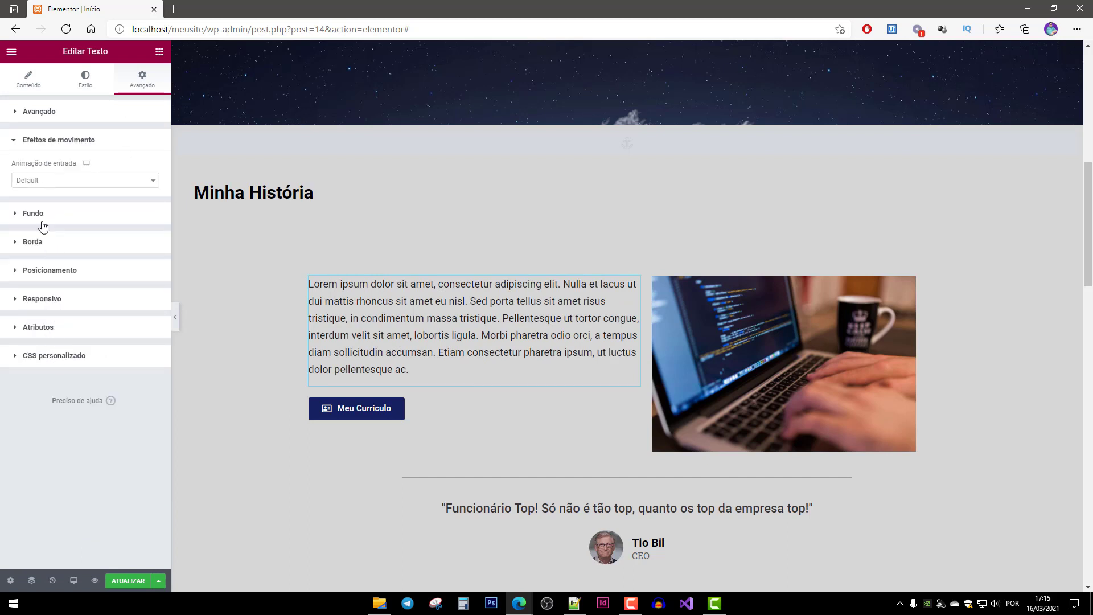
left_click(46, 181)
scroll(60, 250, "down", 4)
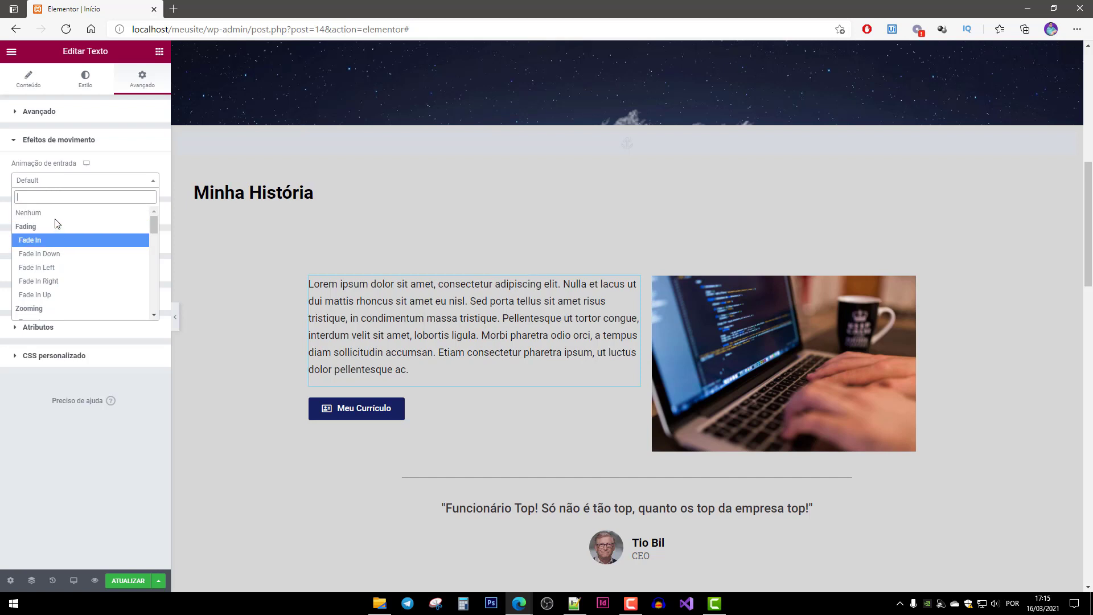
scroll(67, 285, "down", 1)
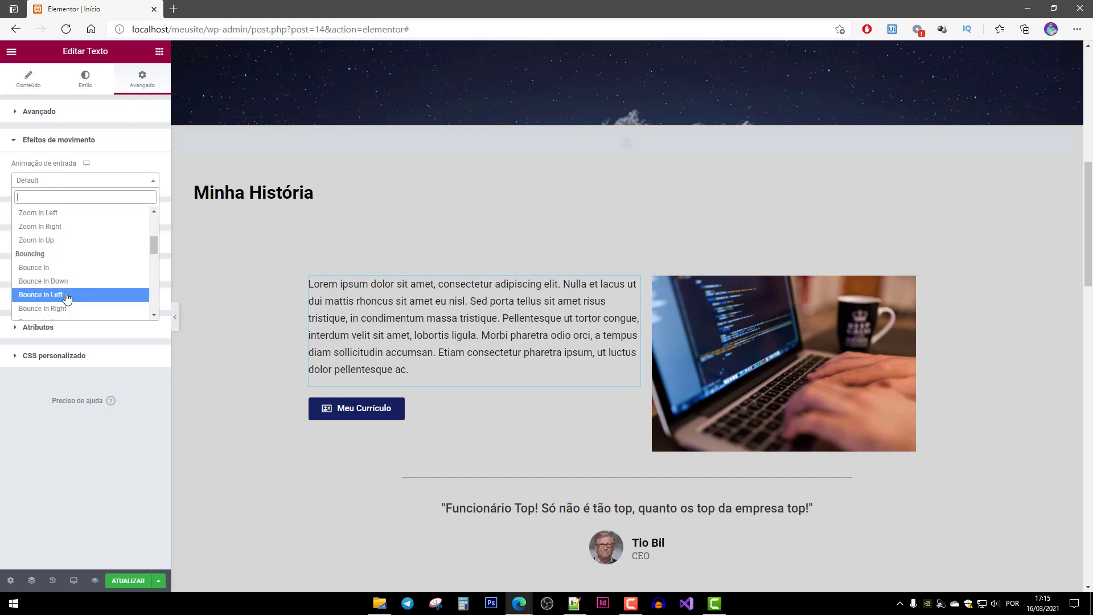
left_click(66, 294)
Give the laptop photo a Bounce In Right entrance animation.
left_click(757, 302)
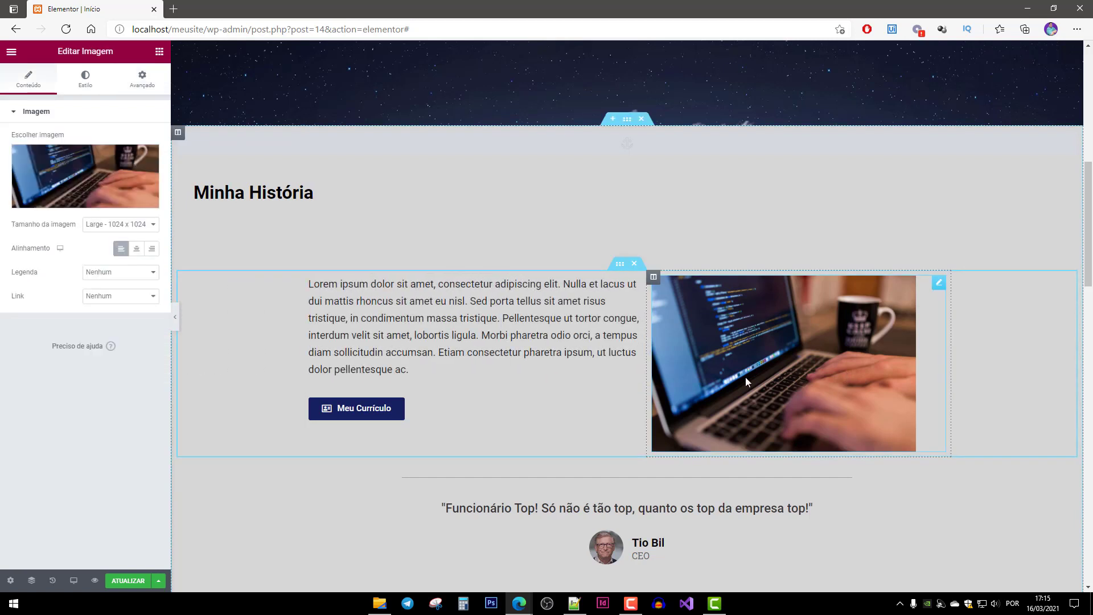
left_click(141, 86)
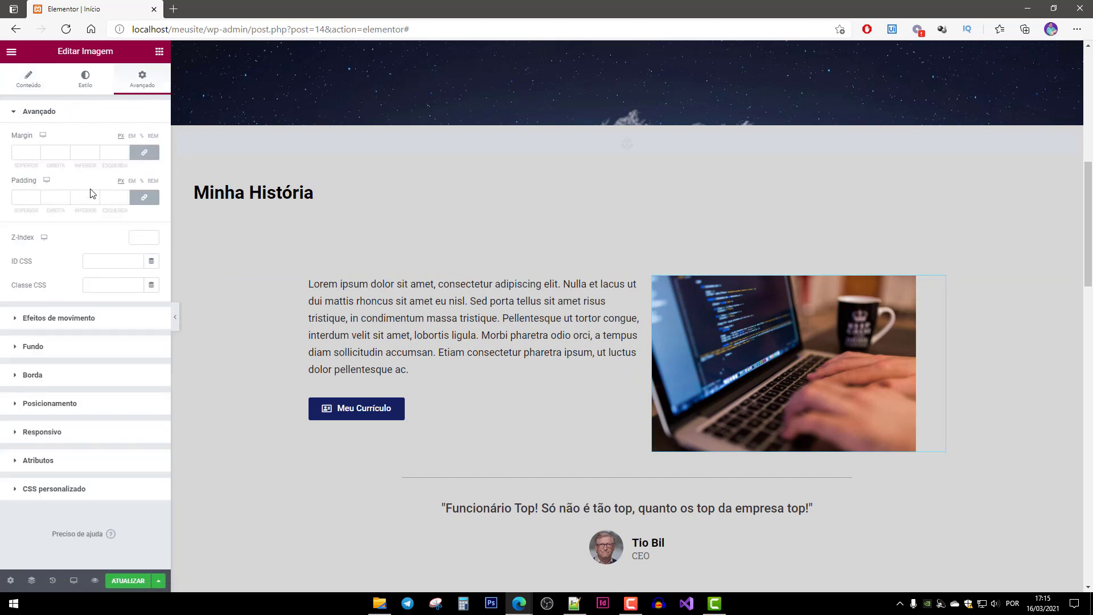
left_click(46, 318)
left_click(49, 181)
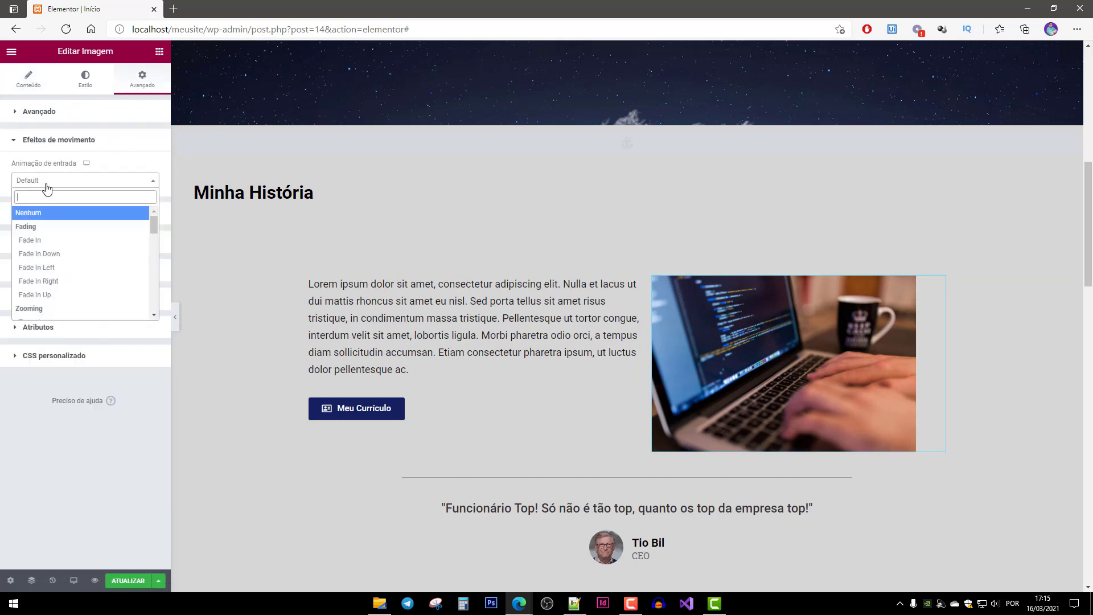
scroll(63, 291, "down", 5)
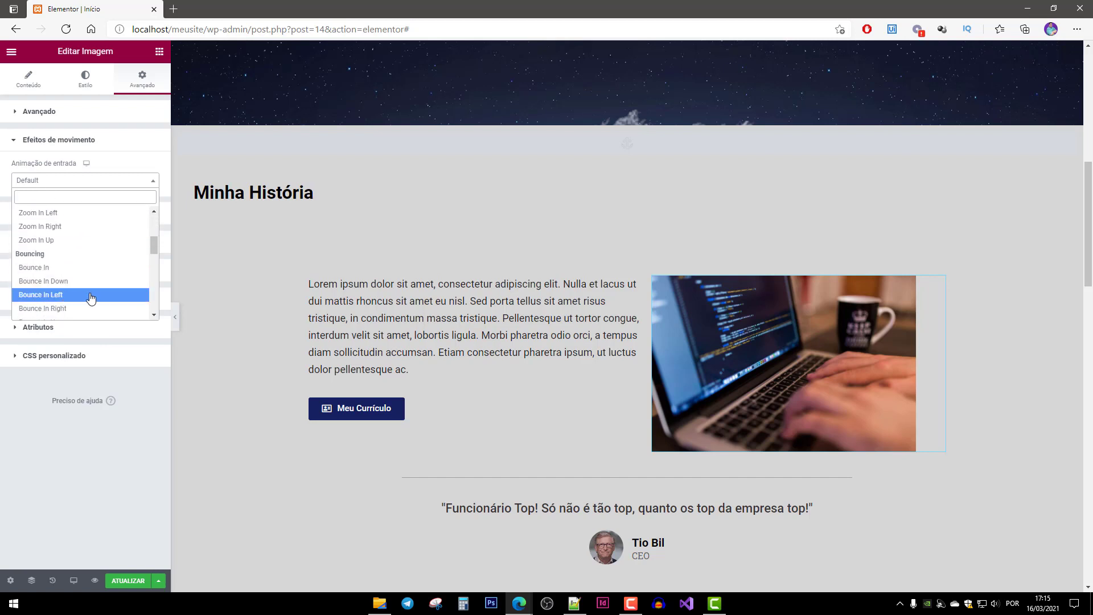
left_click(63, 309)
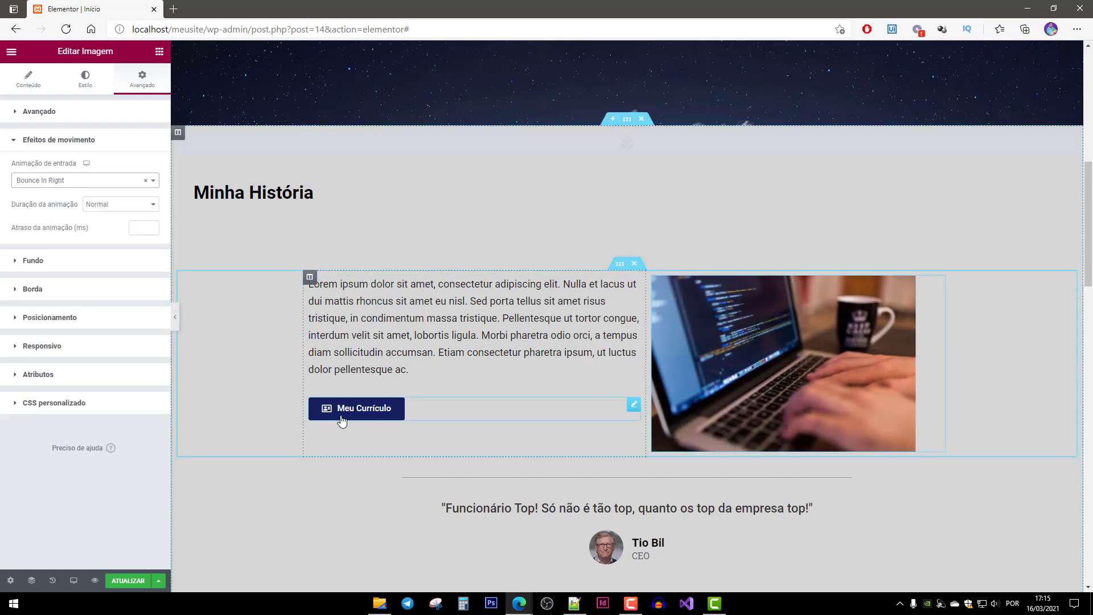
Give the Meu Currículo button a Bounce In Left entrance animation.
left_click(449, 415)
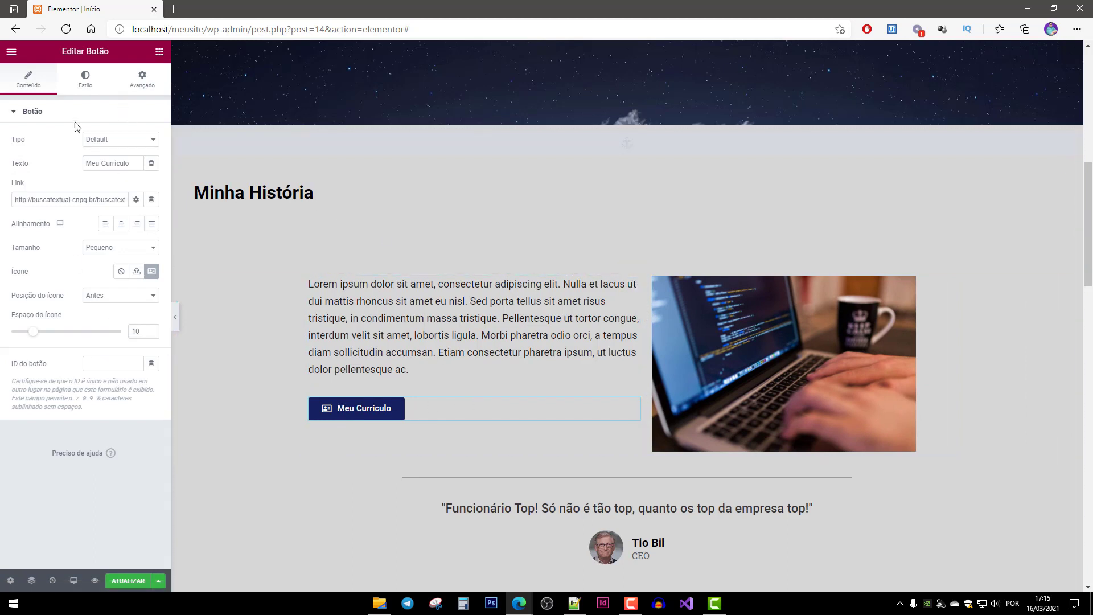
left_click(148, 79)
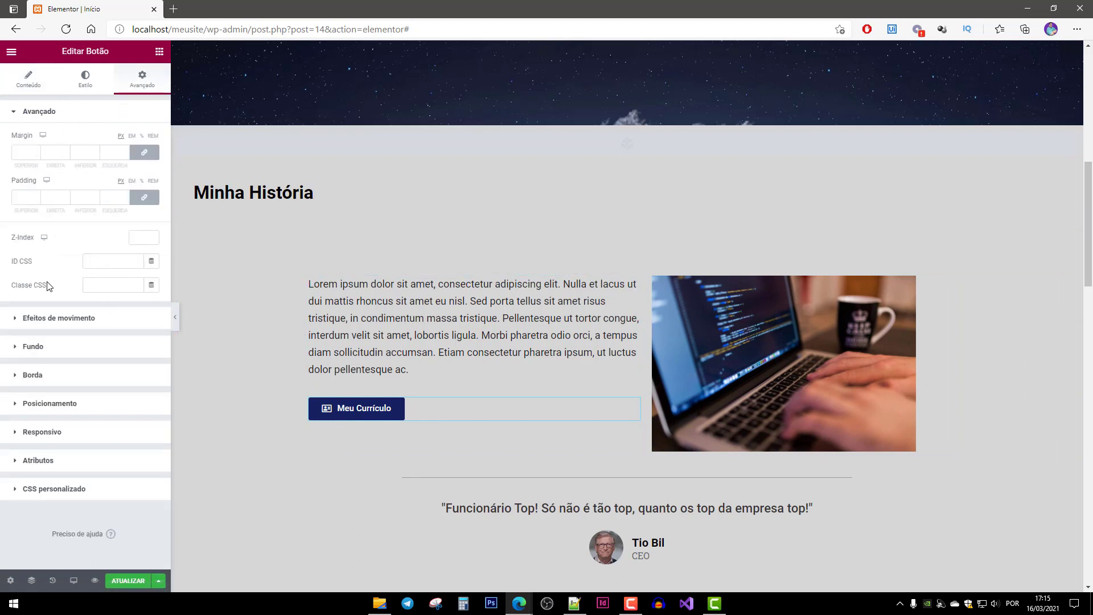
left_click(49, 322)
left_click(37, 180)
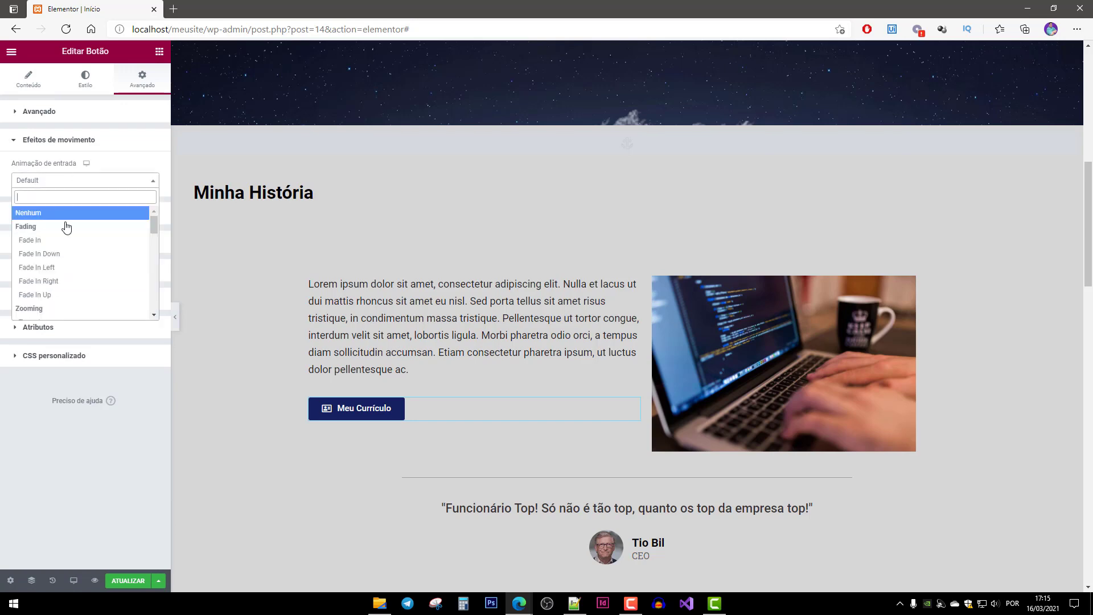
scroll(83, 285, "down", 6)
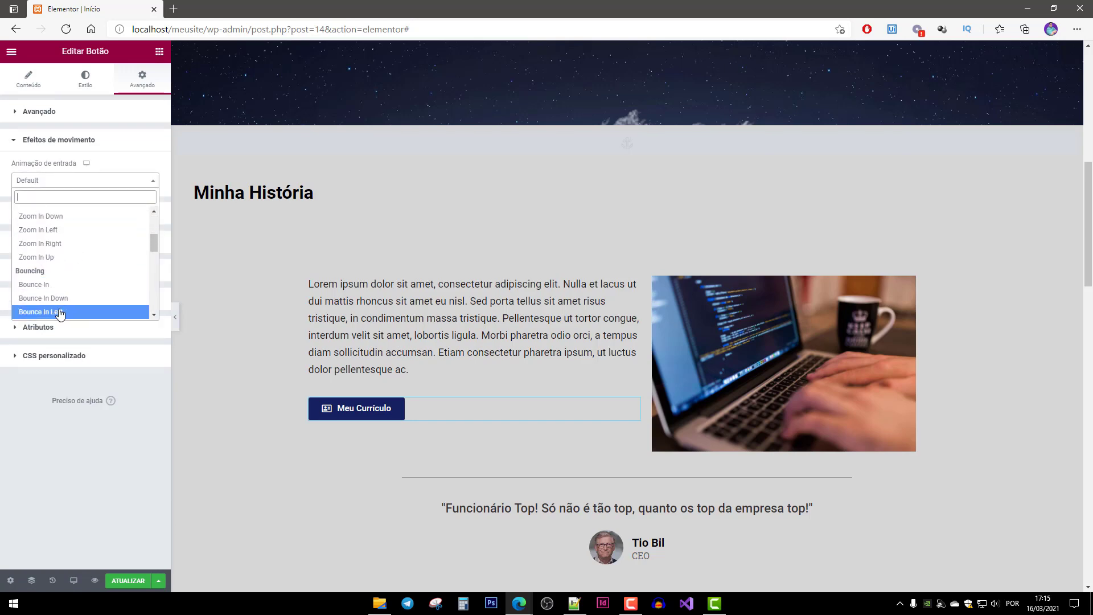
left_click(78, 312)
scroll(547, 370, "down", 4)
left_click(586, 257)
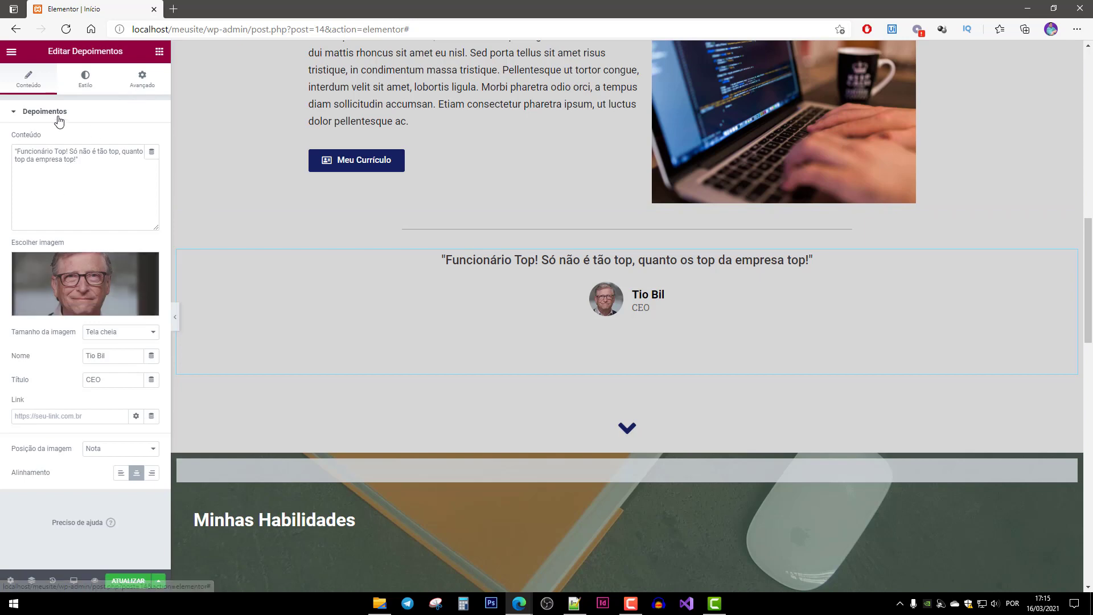
Set the testimonial's entrance animation to Bounce In Left, replacing an initial Zoom In Left.
left_click(142, 78)
left_click(51, 320)
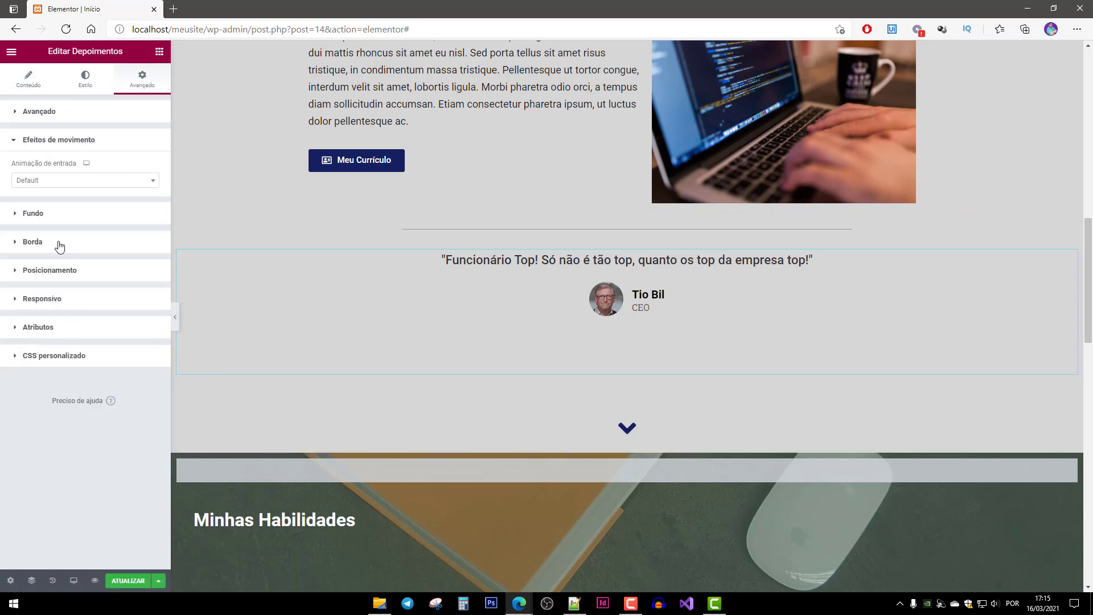
left_click(38, 181)
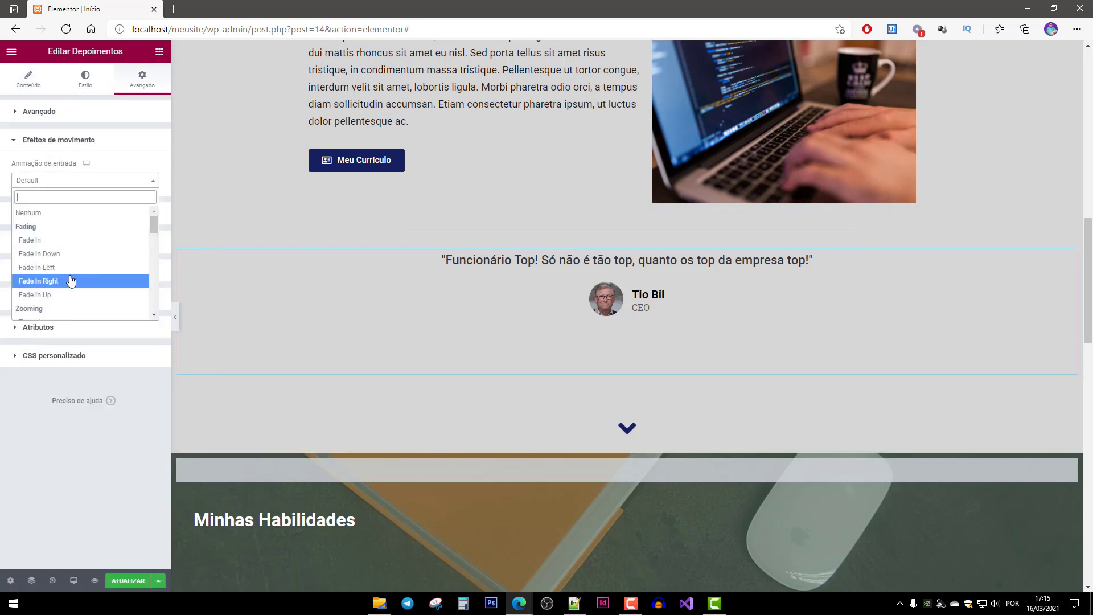
scroll(68, 276, "down", 3)
left_click(66, 267)
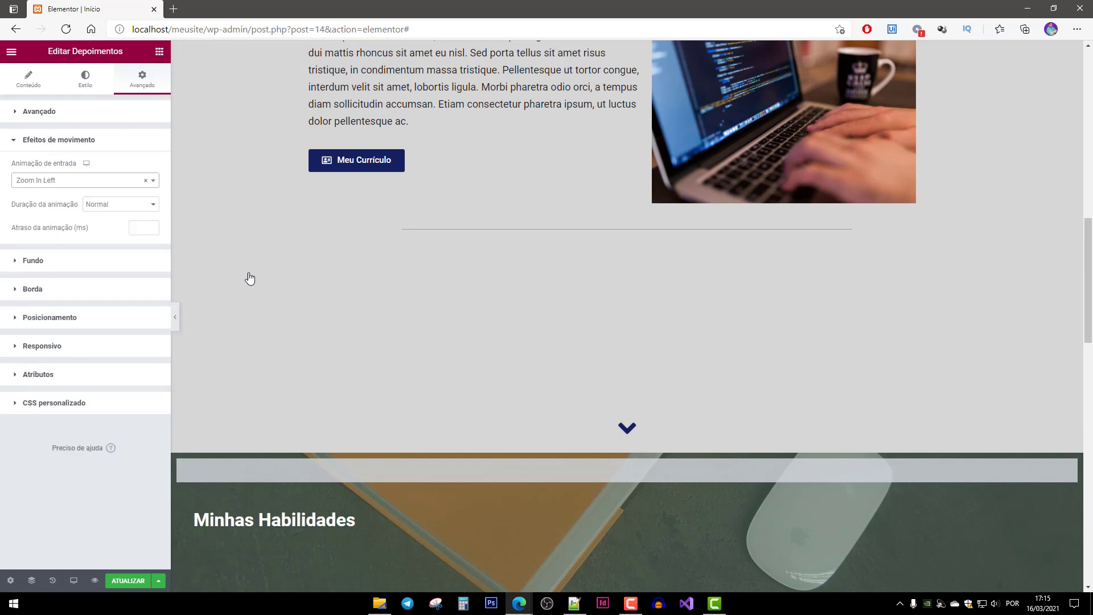
left_click(67, 185)
scroll(71, 296, "up", 3)
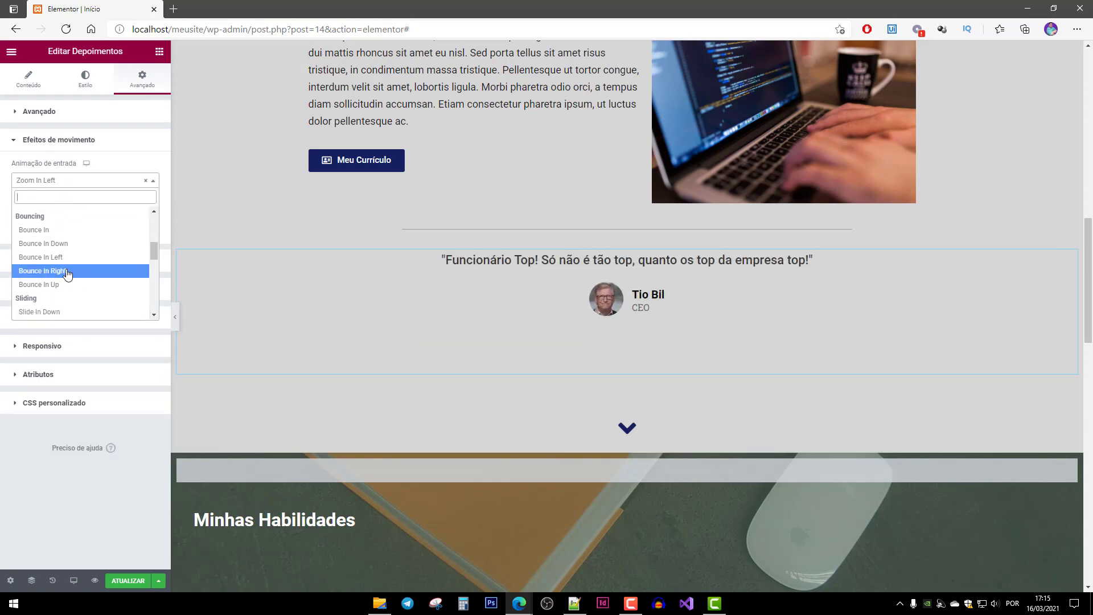
left_click(66, 256)
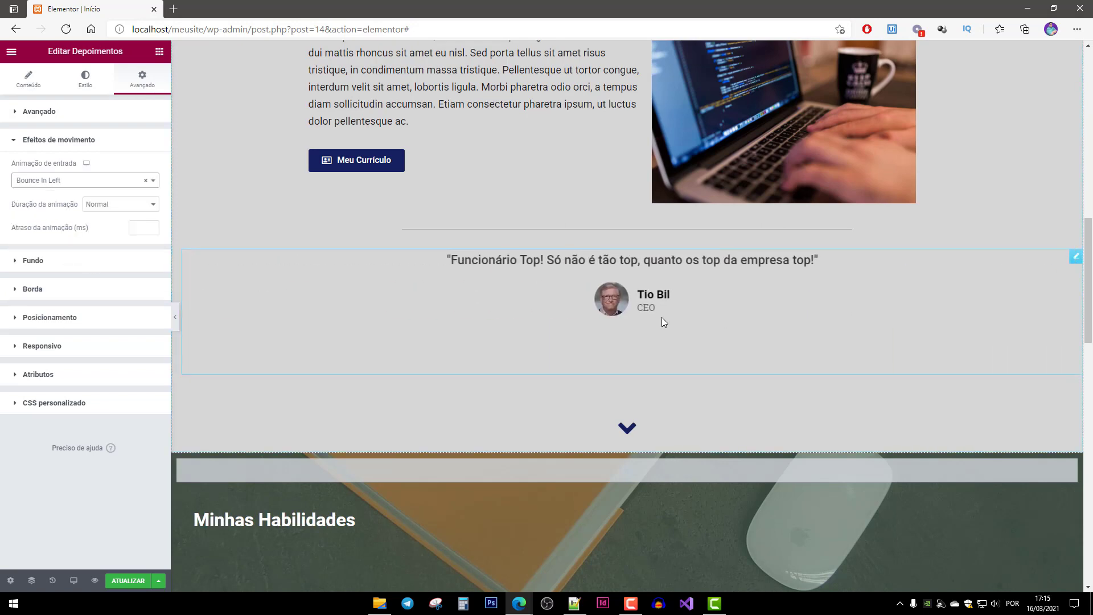
Give the #Habilidades down-arrow icon a Bounce In entrance animation.
left_click(651, 409)
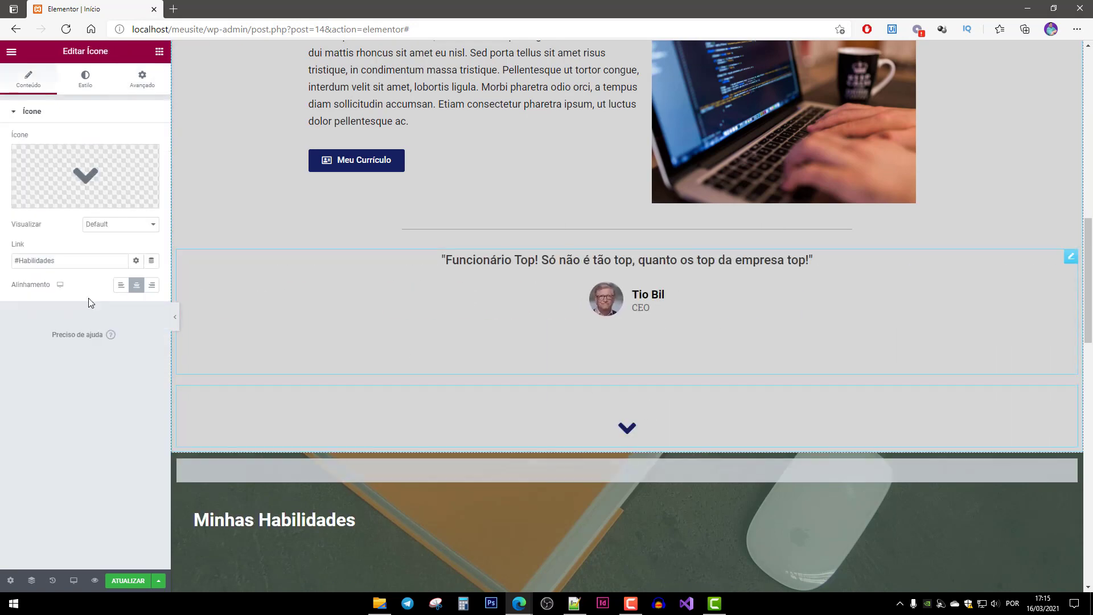
left_click(143, 80)
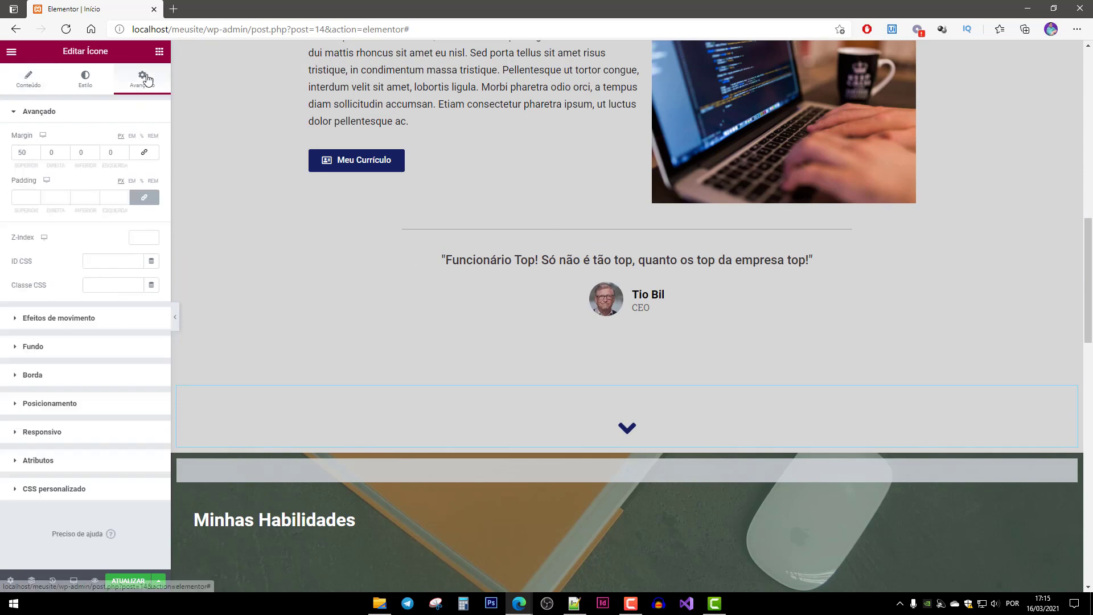
left_click(77, 319)
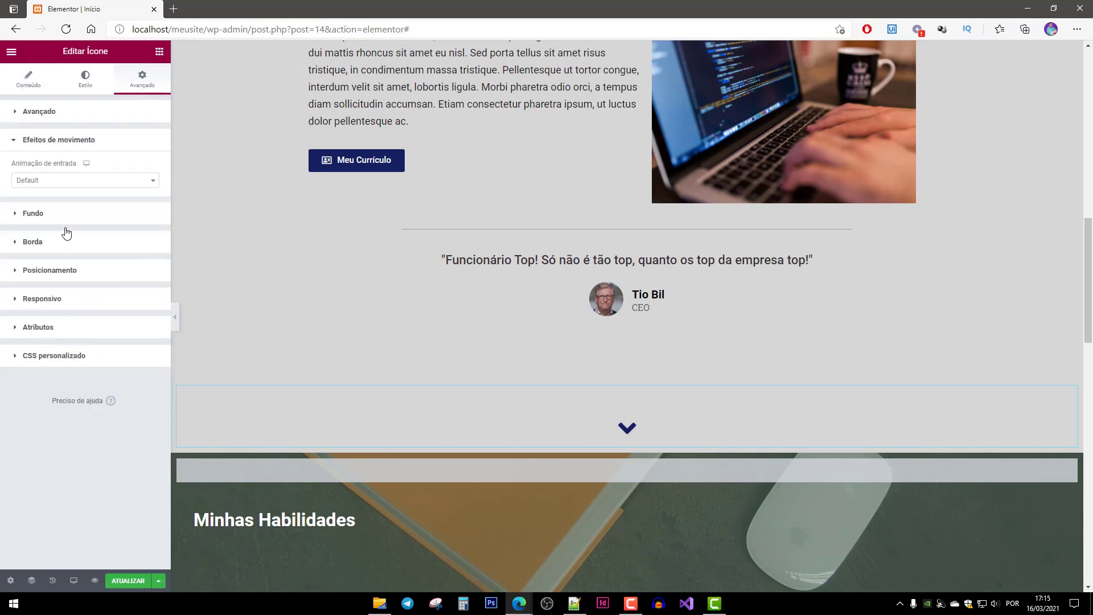
left_click(65, 179)
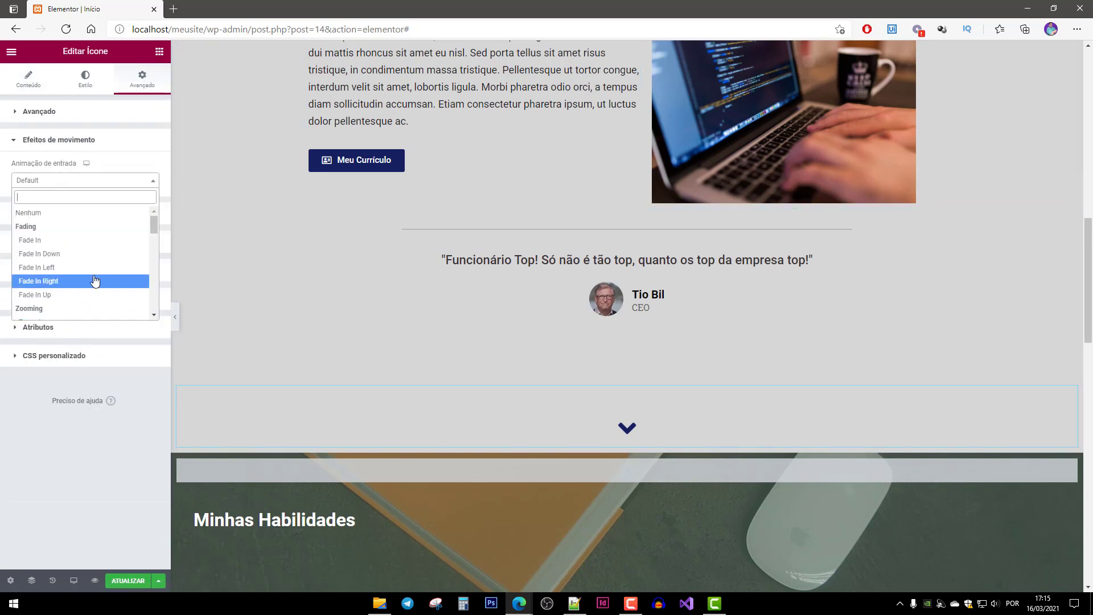
scroll(94, 271, "down", 1)
scroll(91, 273, "down", 4)
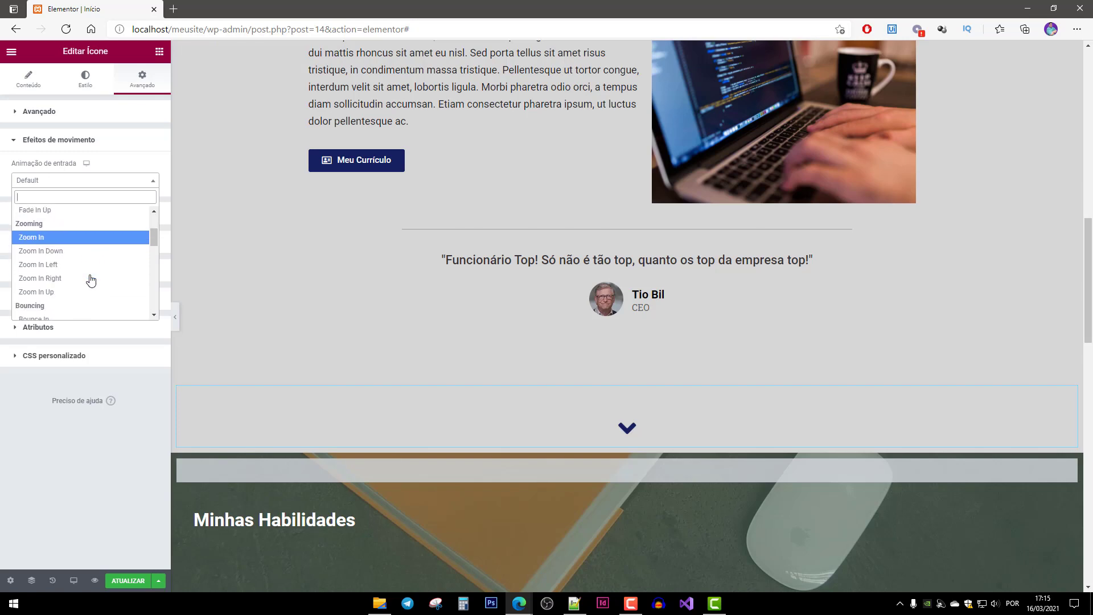
left_click(70, 286)
scroll(557, 323, "down", 10)
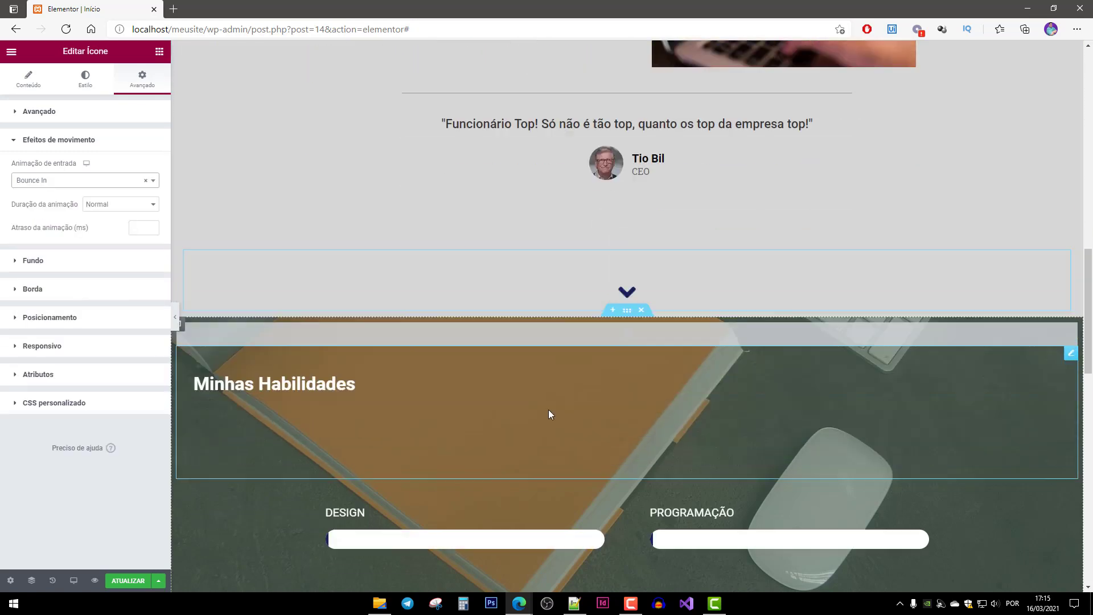
scroll(458, 343, "up", 4)
left_click(235, 232)
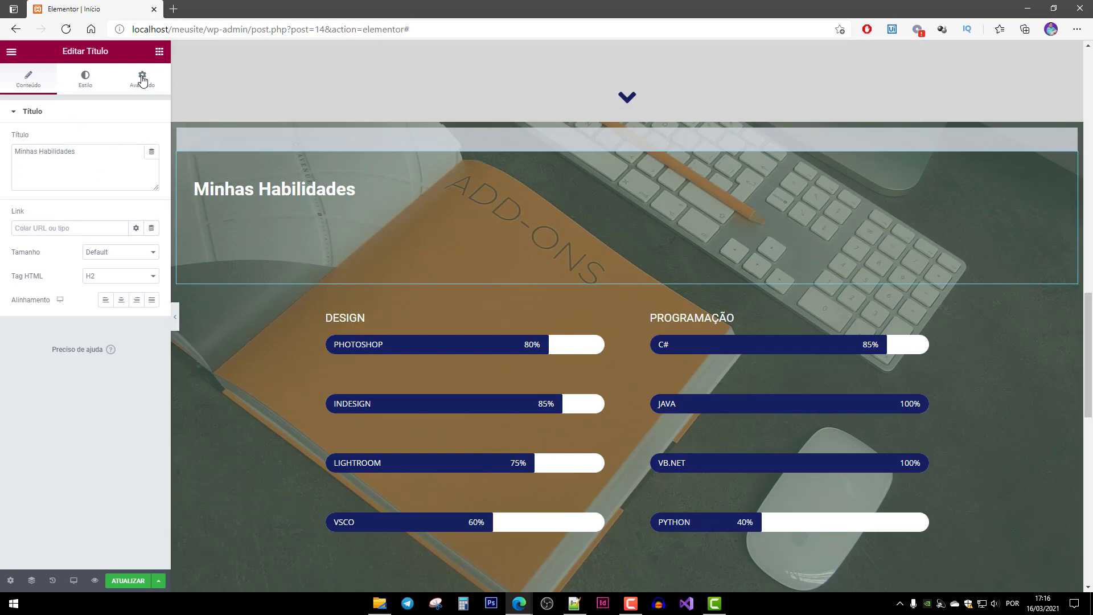
Give the Minhas Habilidades heading a Bounce In Left entrance animation.
left_click(142, 81)
left_click(66, 319)
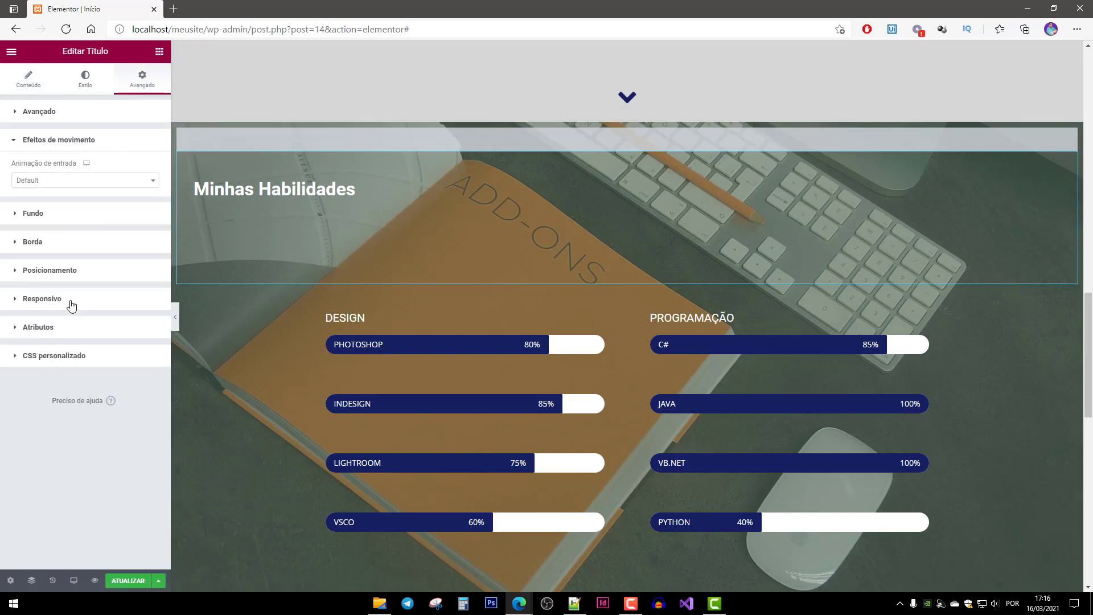
left_click(46, 180)
scroll(73, 271, "down", 6)
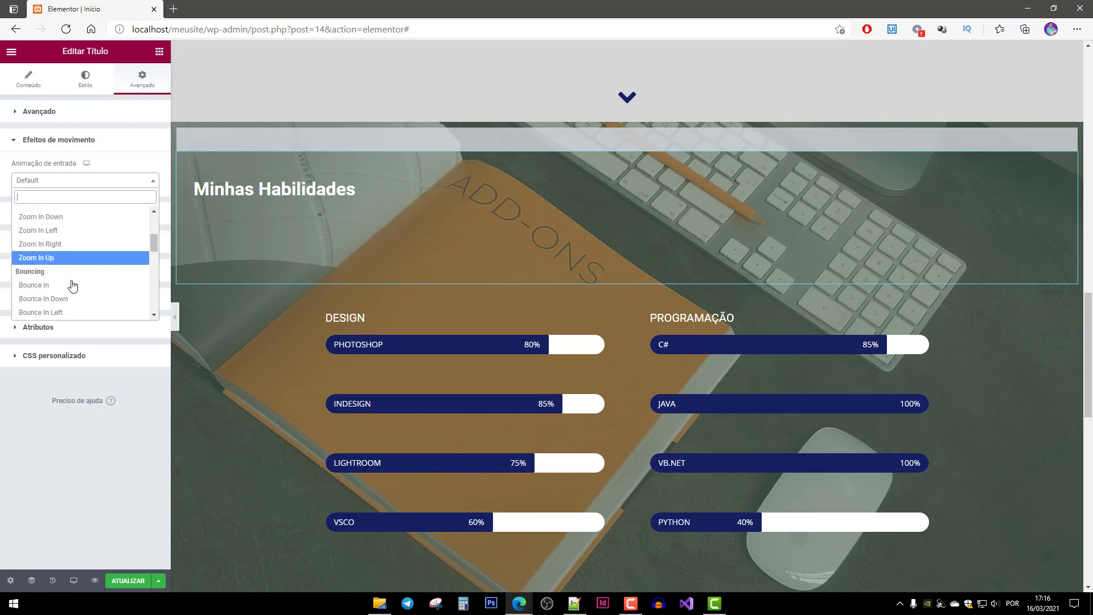
left_click(63, 260)
scroll(378, 387, "down", 6)
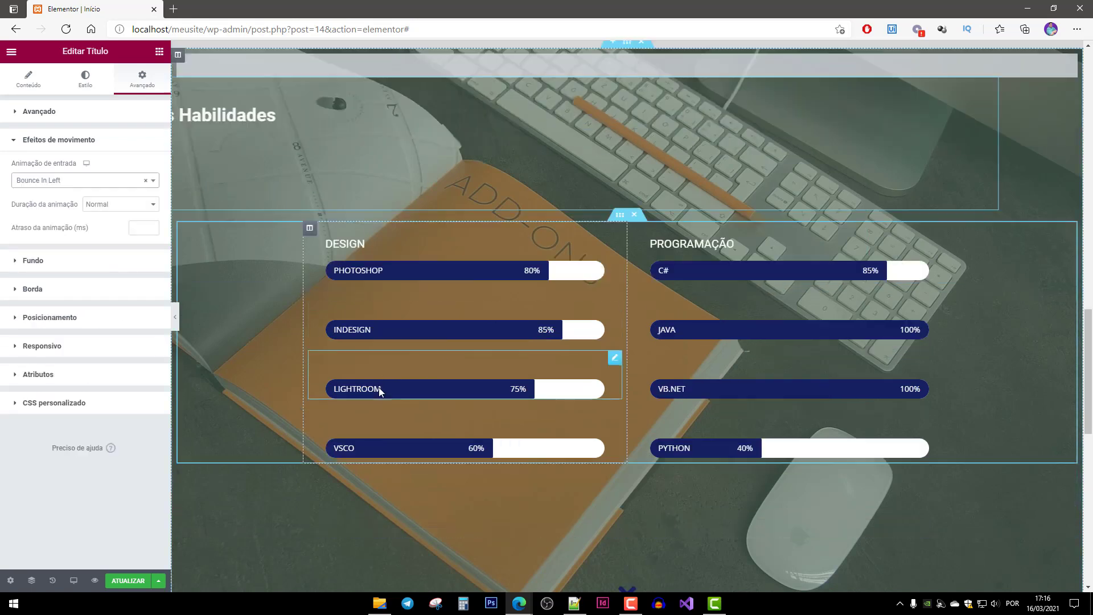
Give the down arrow icon a Bounce In entrance animation.
left_click(630, 316)
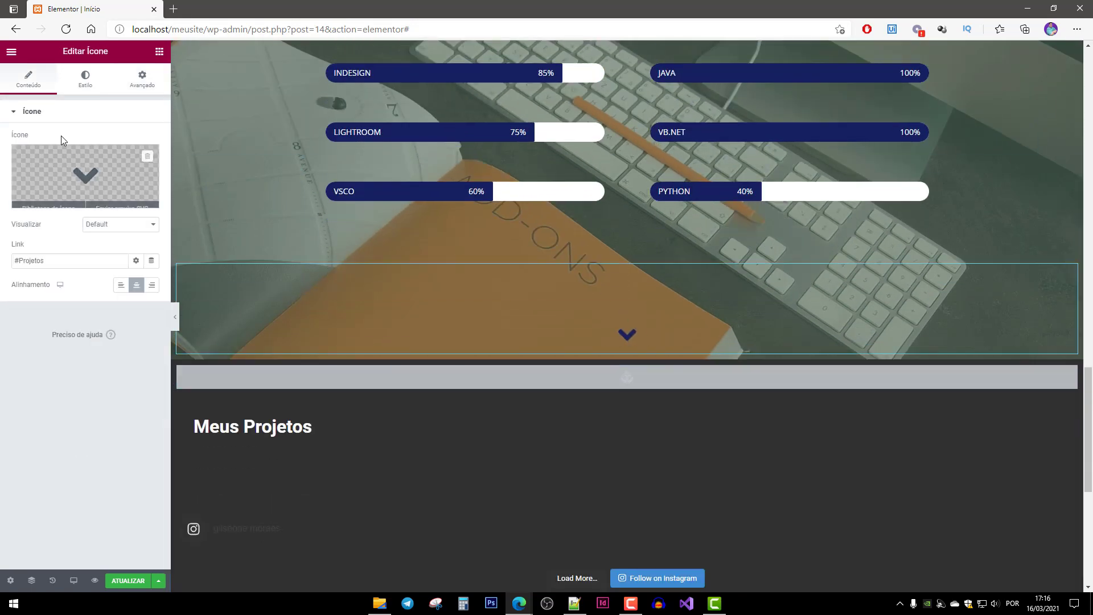
left_click(142, 78)
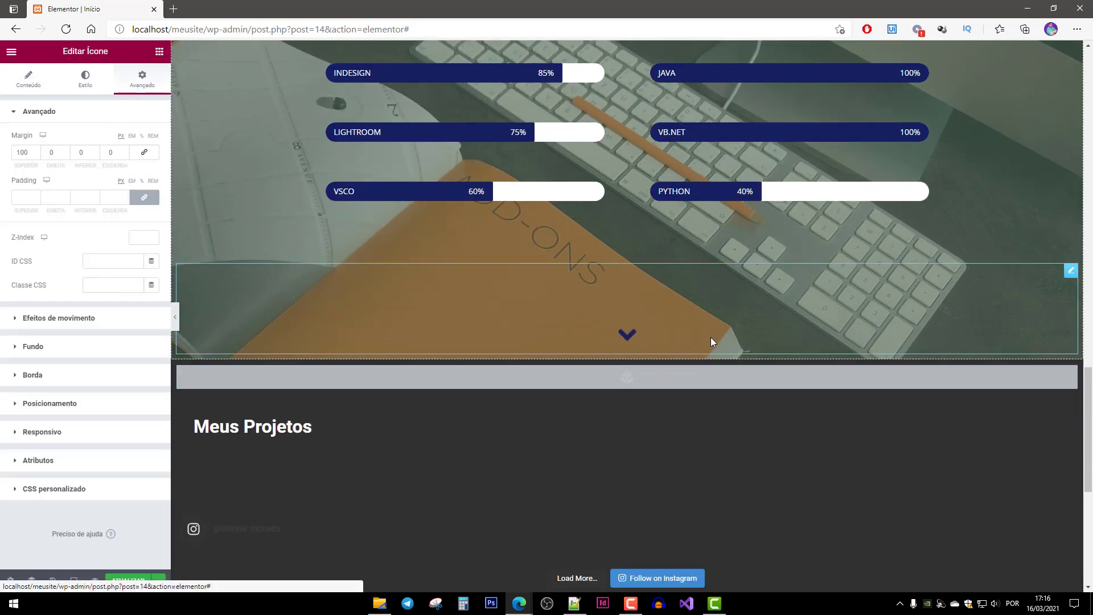
left_click(42, 319)
left_click(53, 181)
scroll(64, 292, "down", 6)
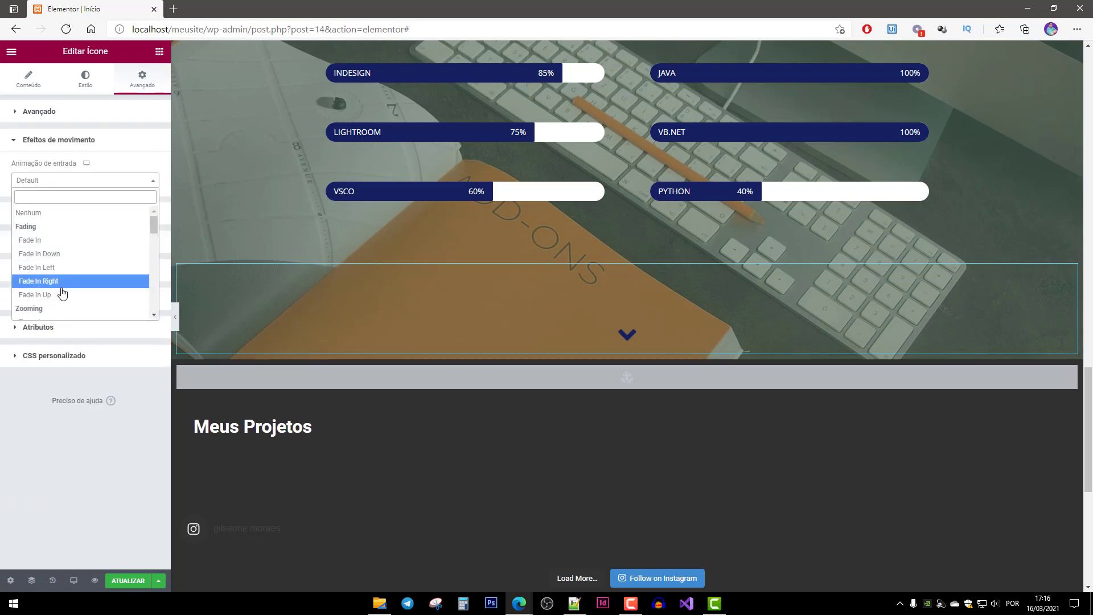
left_click(56, 255)
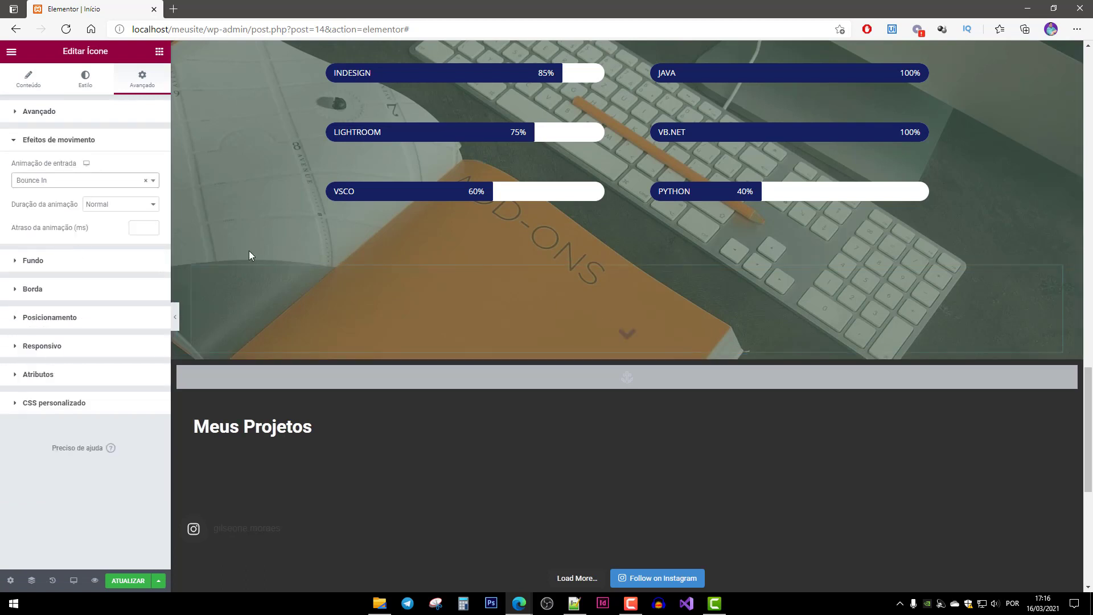
scroll(505, 324, "down", 4)
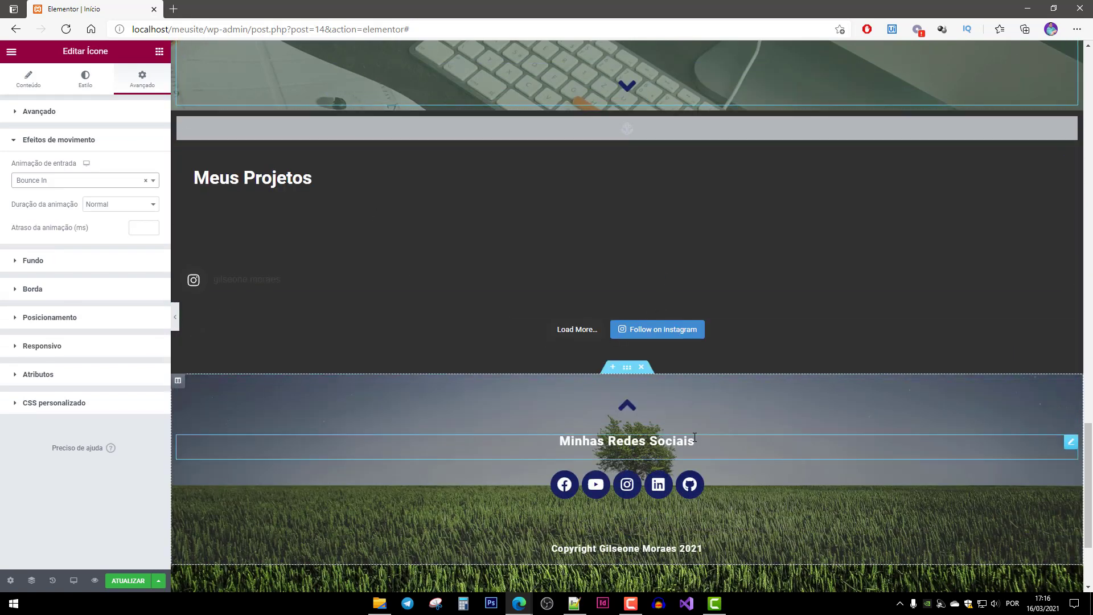
Give the Meus Projetos heading a Bounce In Left entrance animation.
left_click(251, 180)
left_click(142, 80)
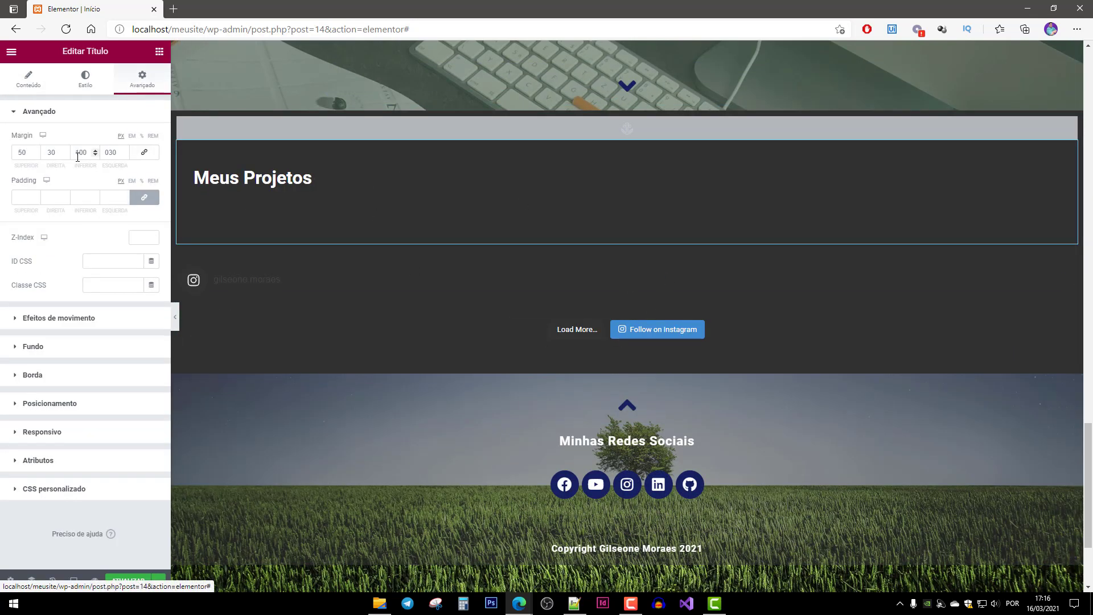
left_click(49, 320)
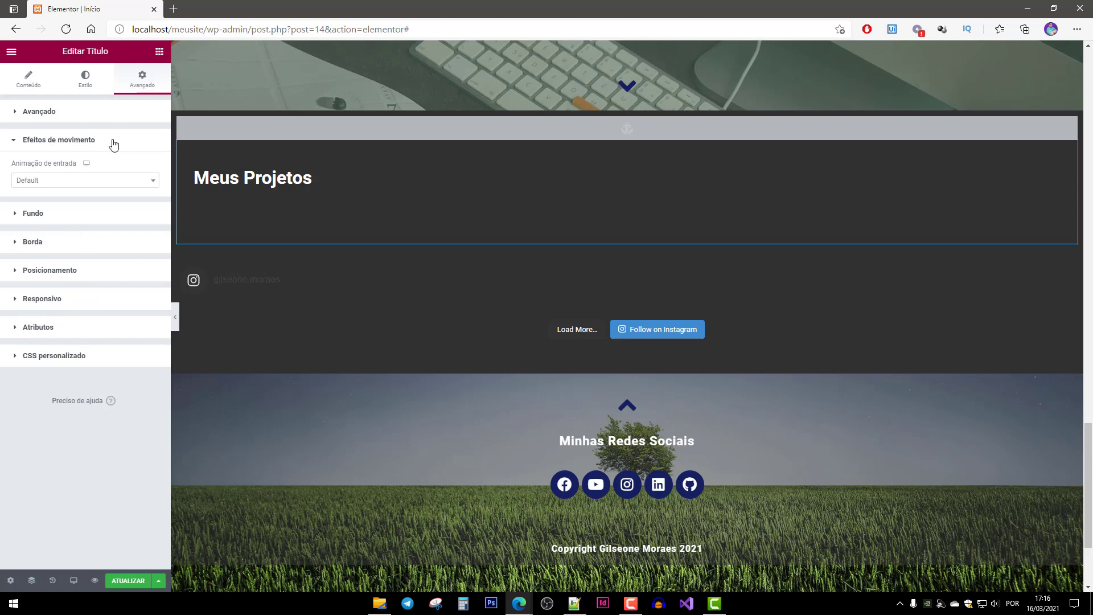
left_click(77, 182)
scroll(78, 272, "down", 6)
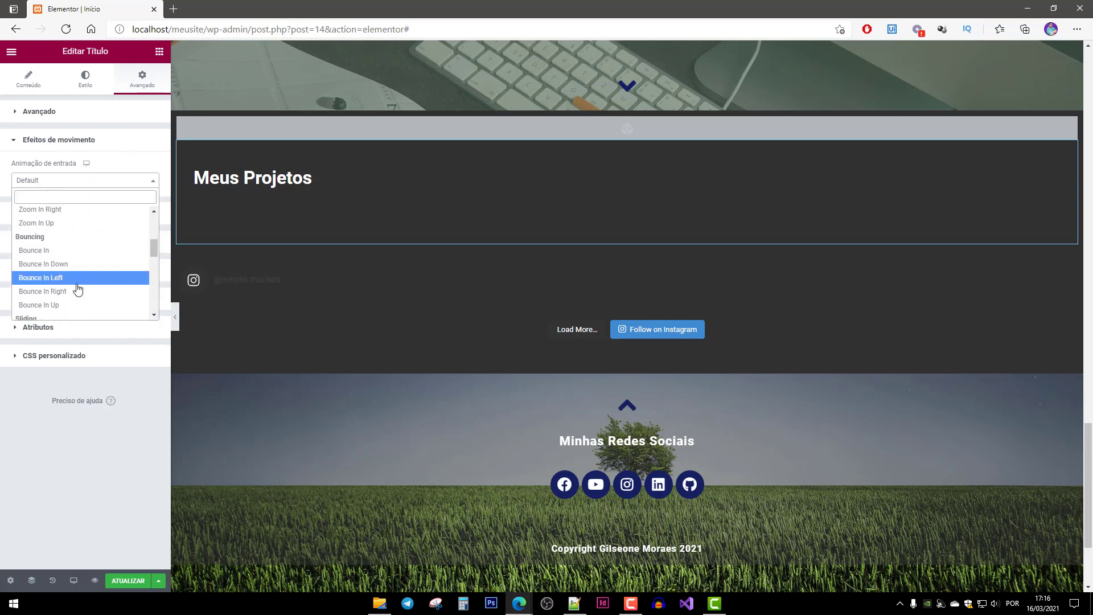
left_click(71, 280)
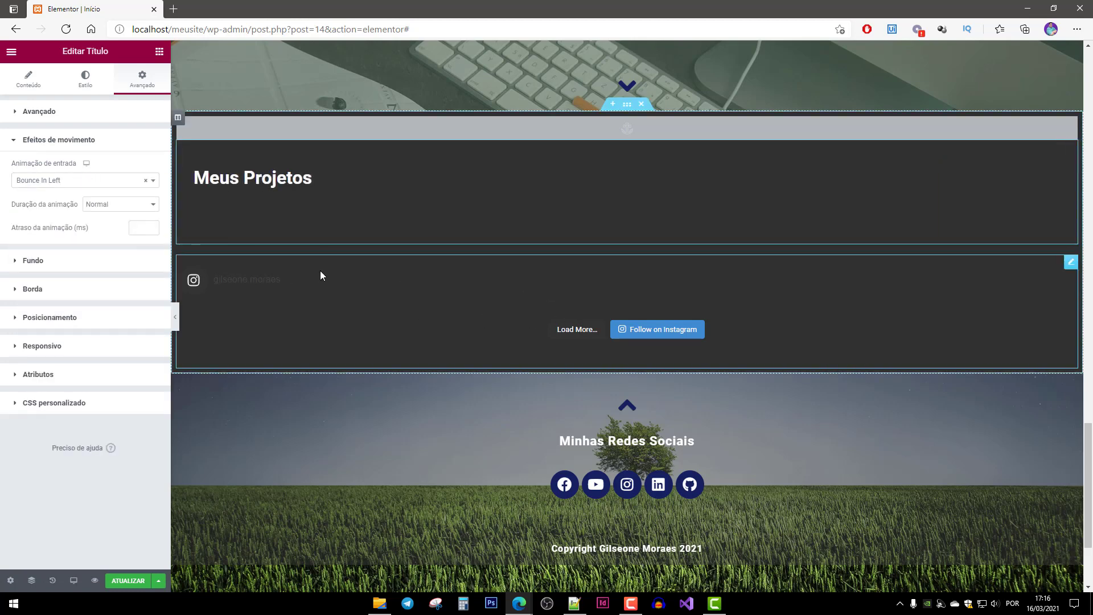
Give the Instagram feed block a Bounce In entrance animation.
left_click(322, 271)
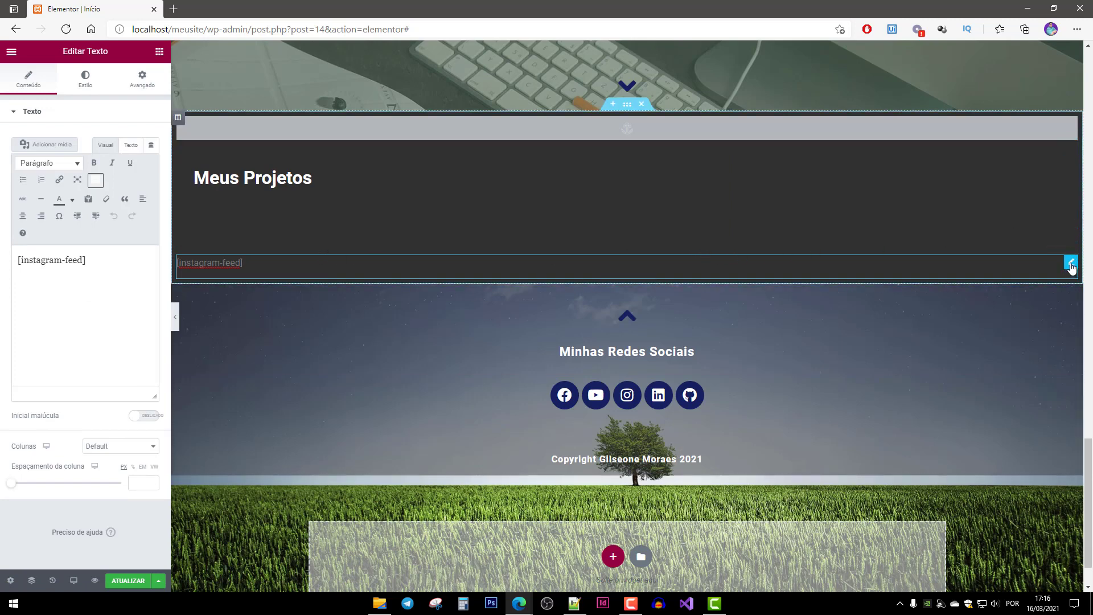
left_click(143, 83)
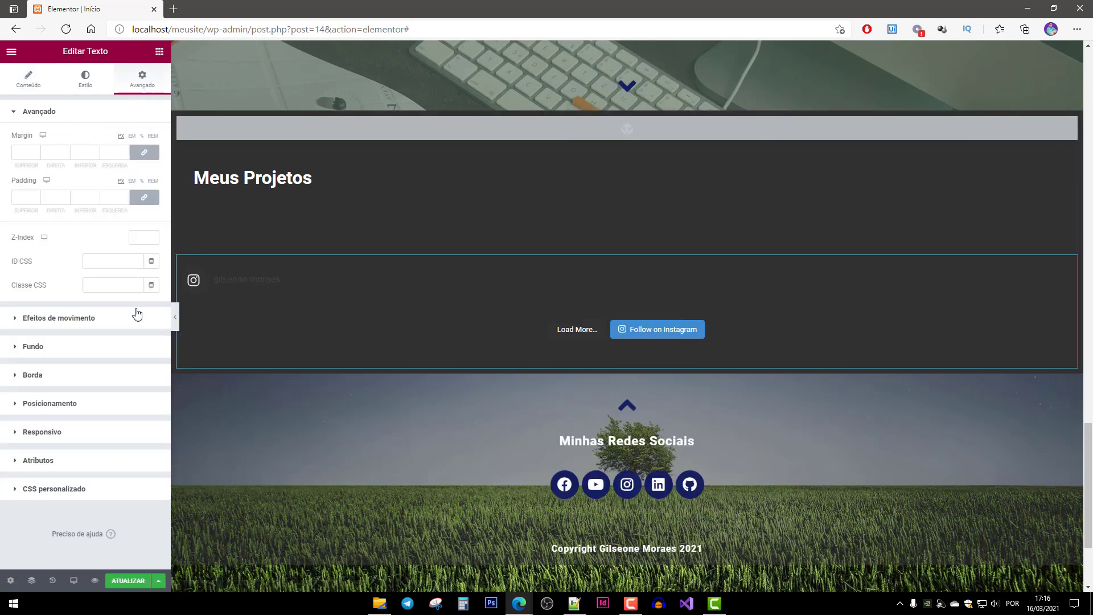
left_click(23, 328)
left_click(49, 180)
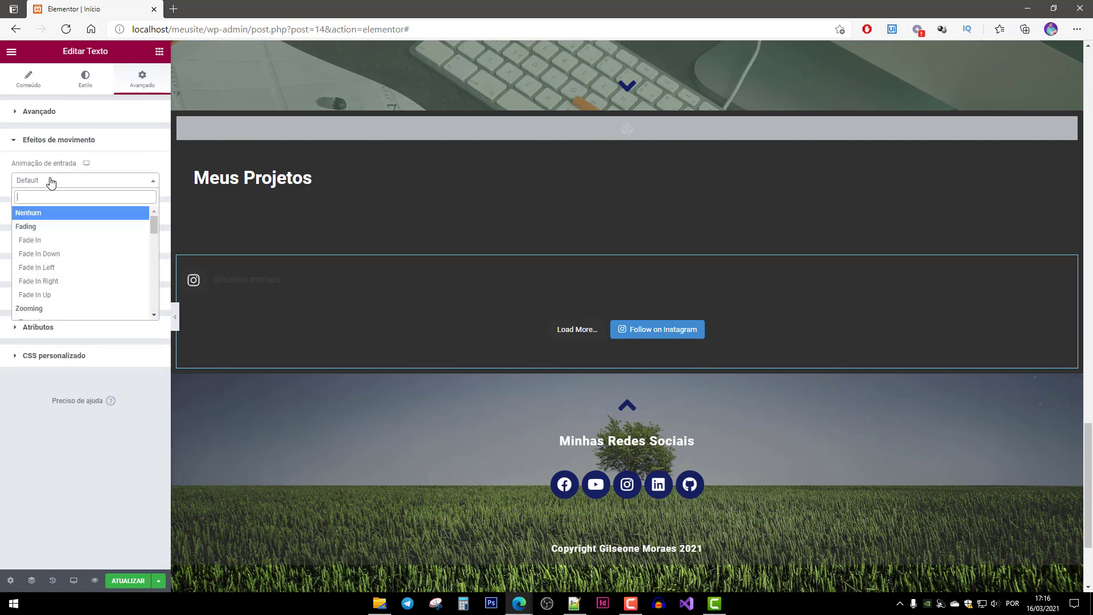
scroll(63, 284, "down", 5)
scroll(66, 298, "down", 1)
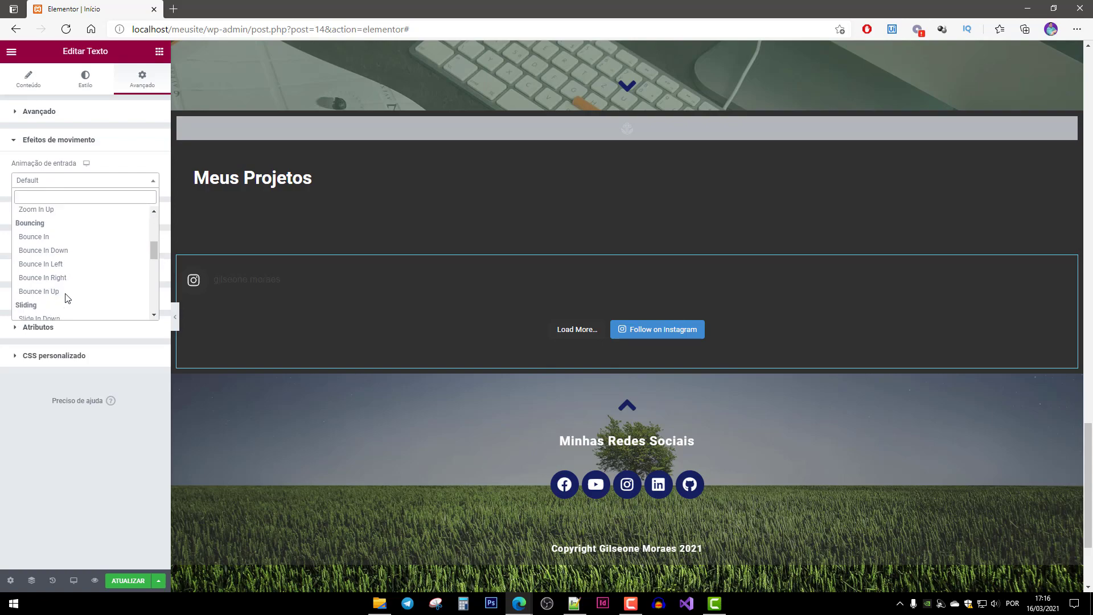
left_click(61, 235)
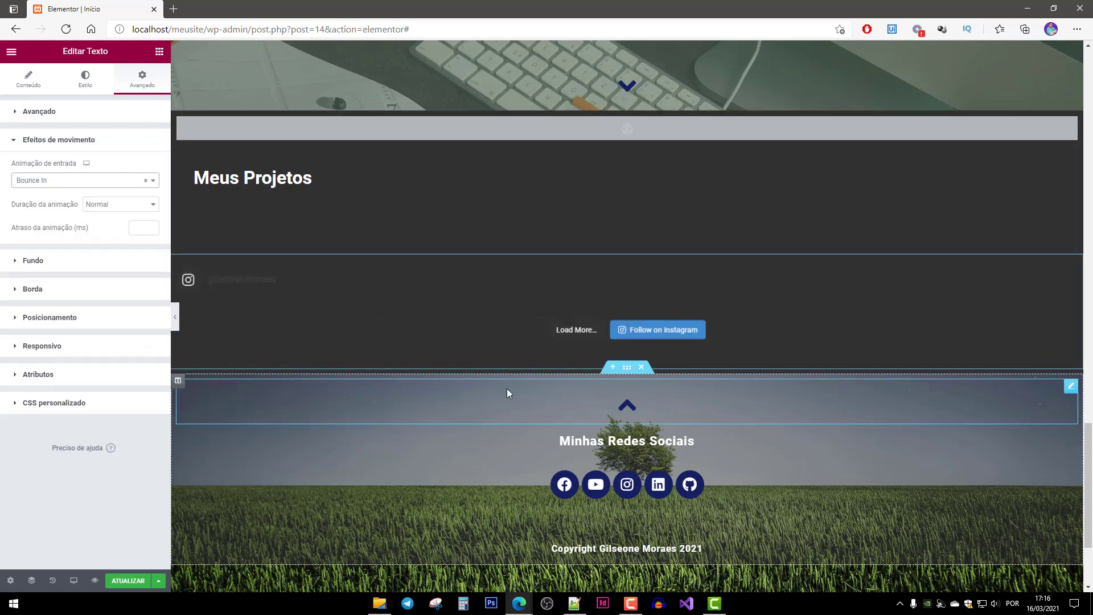
scroll(507, 391, "down", 3)
left_click(628, 253)
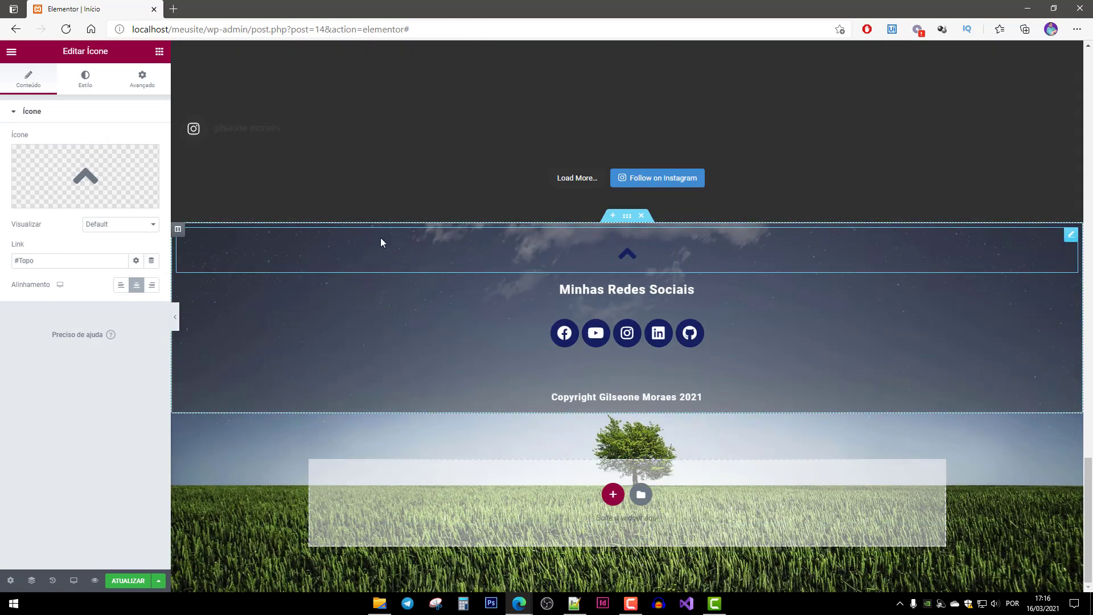
Give the footer's up arrow icon a Bounce In entrance animation.
left_click(140, 81)
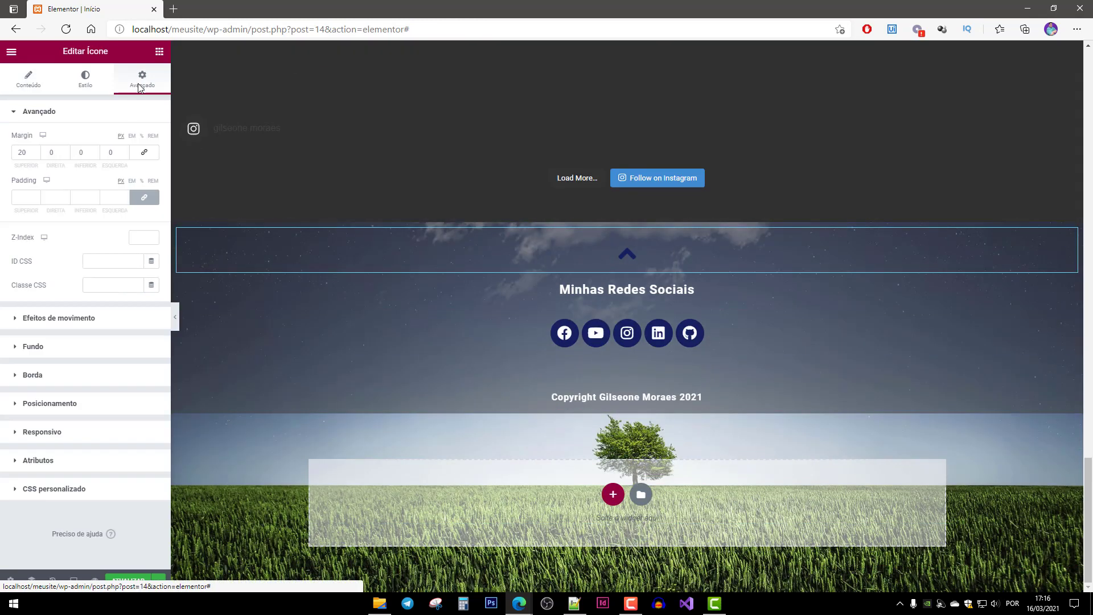
left_click(46, 320)
left_click(47, 181)
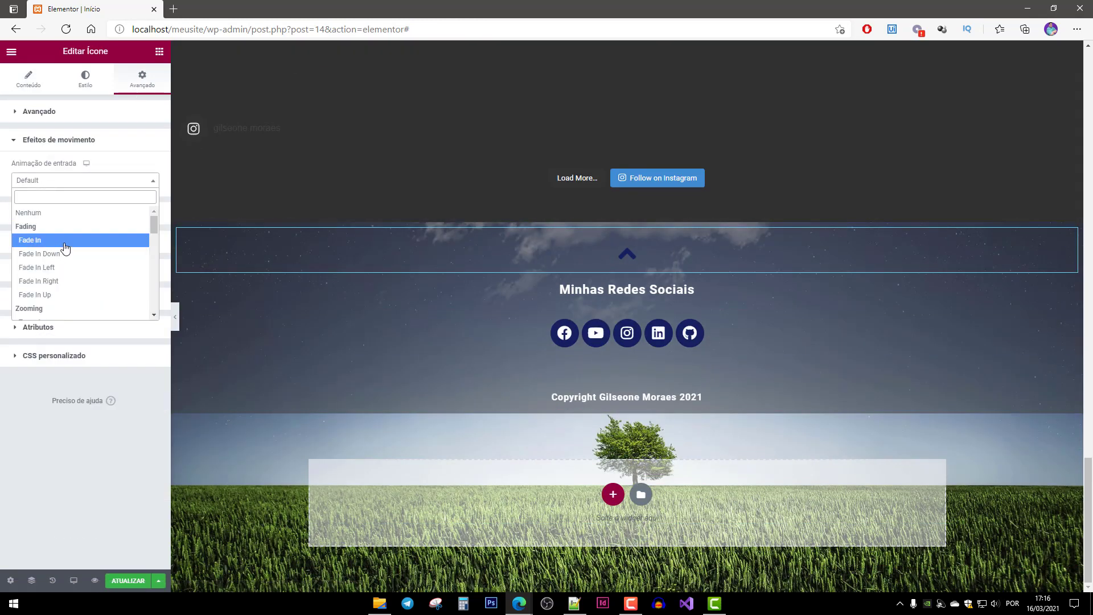
scroll(63, 244, "down", 2)
scroll(72, 288, "down", 2)
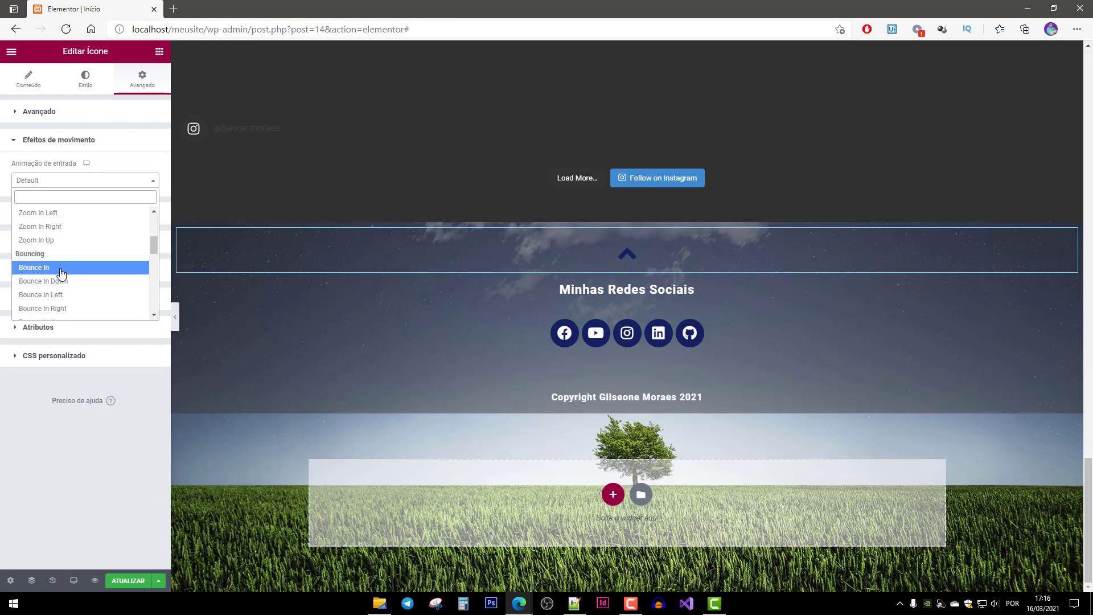
left_click(35, 269)
Give the Minhas Redes Sociais heading a Bounce In Down entrance animation.
left_click(643, 290)
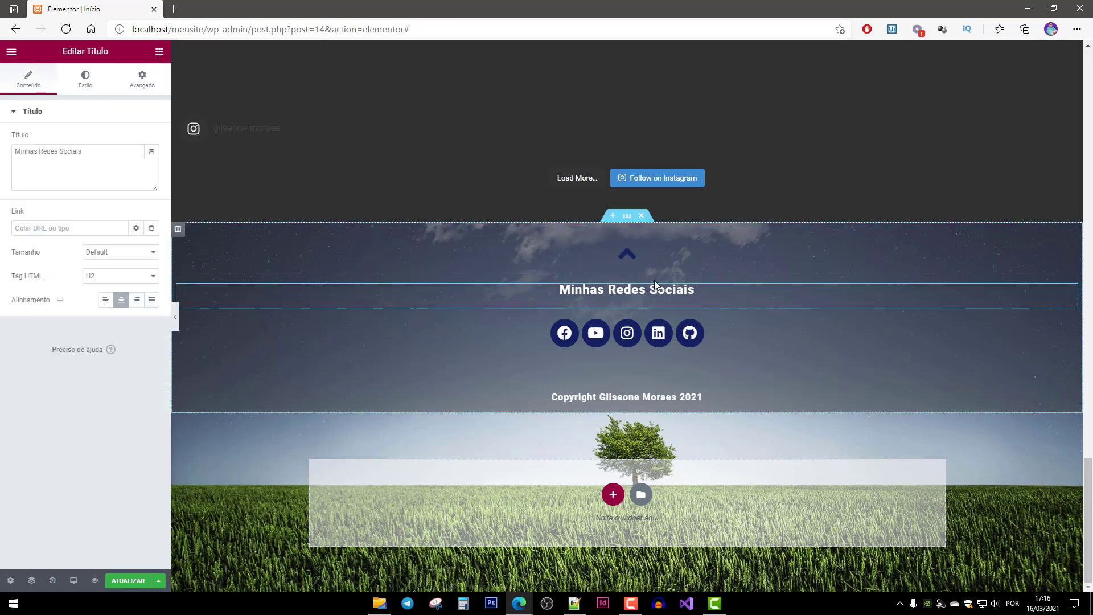
left_click(140, 75)
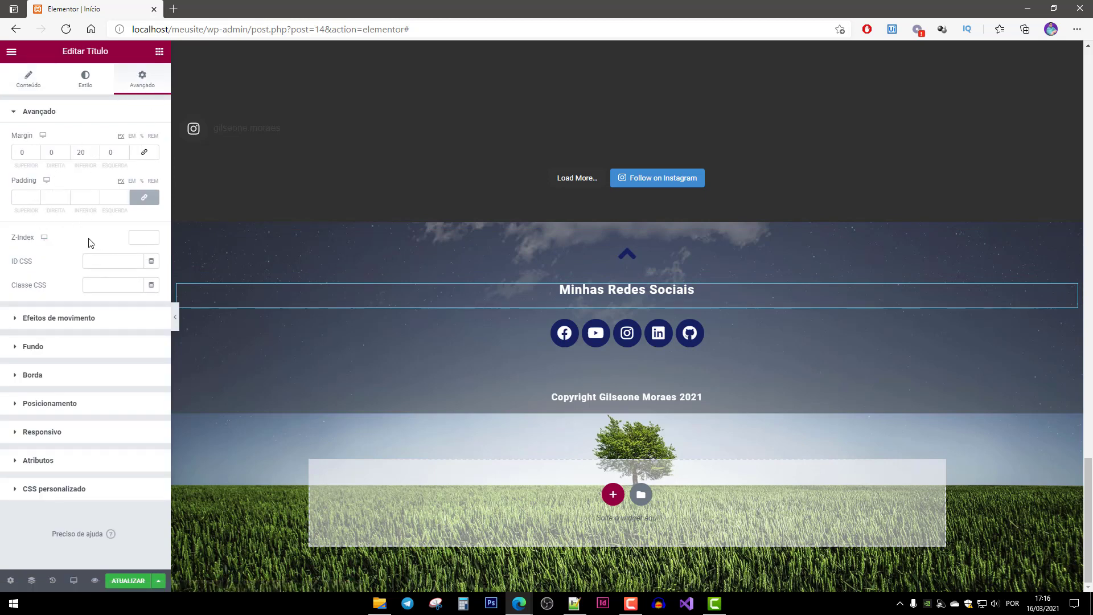
left_click(63, 319)
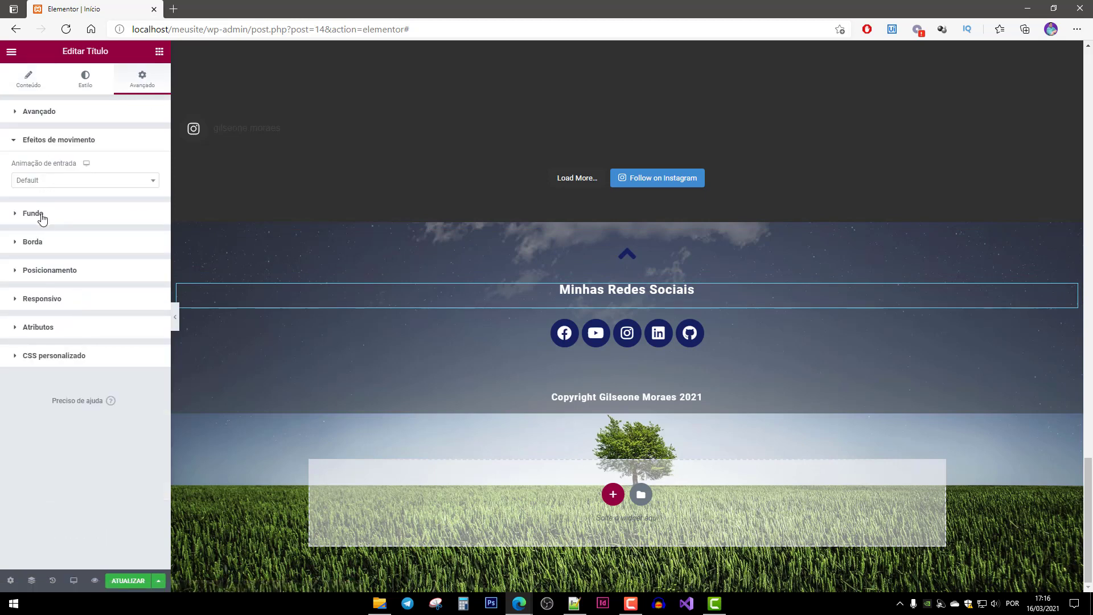
left_click(49, 180)
scroll(86, 285, "down", 6)
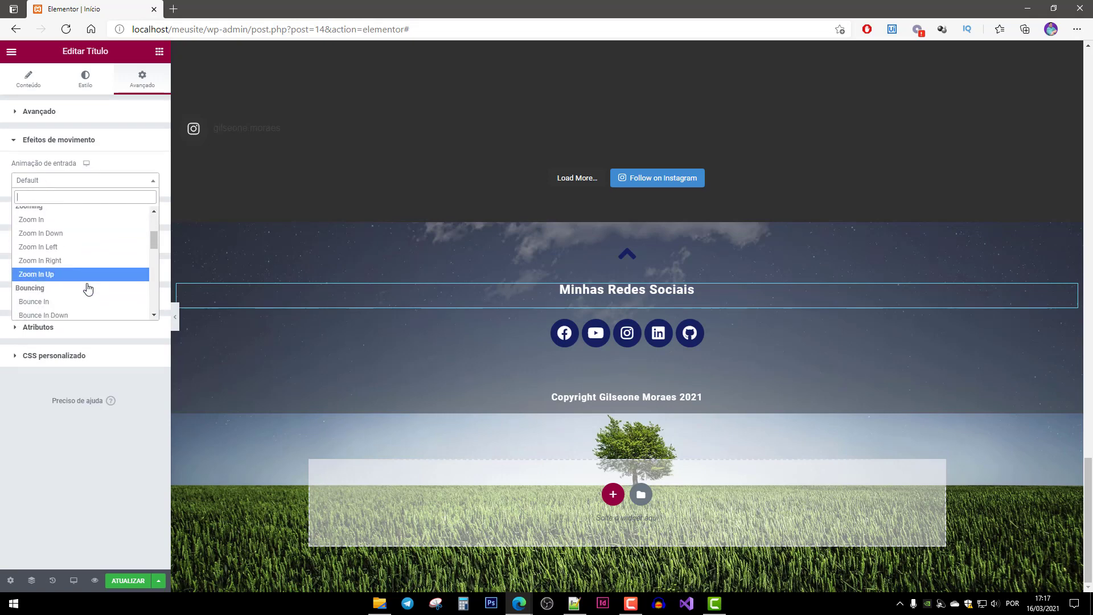
left_click(88, 289)
Give the row of social icons a Bounce In entrance animation.
left_click(535, 330)
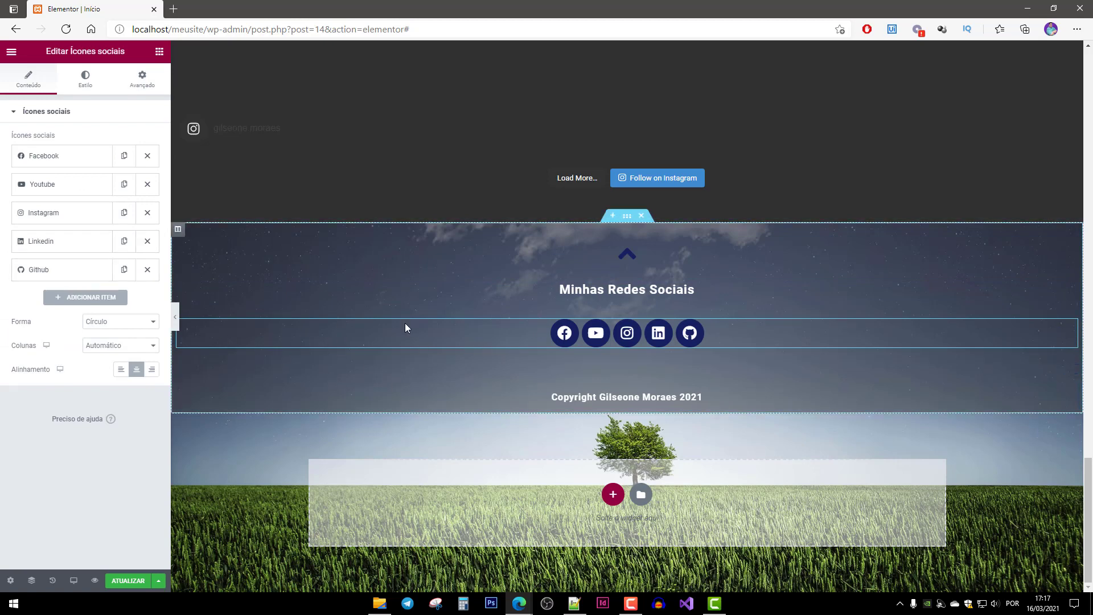
left_click(140, 91)
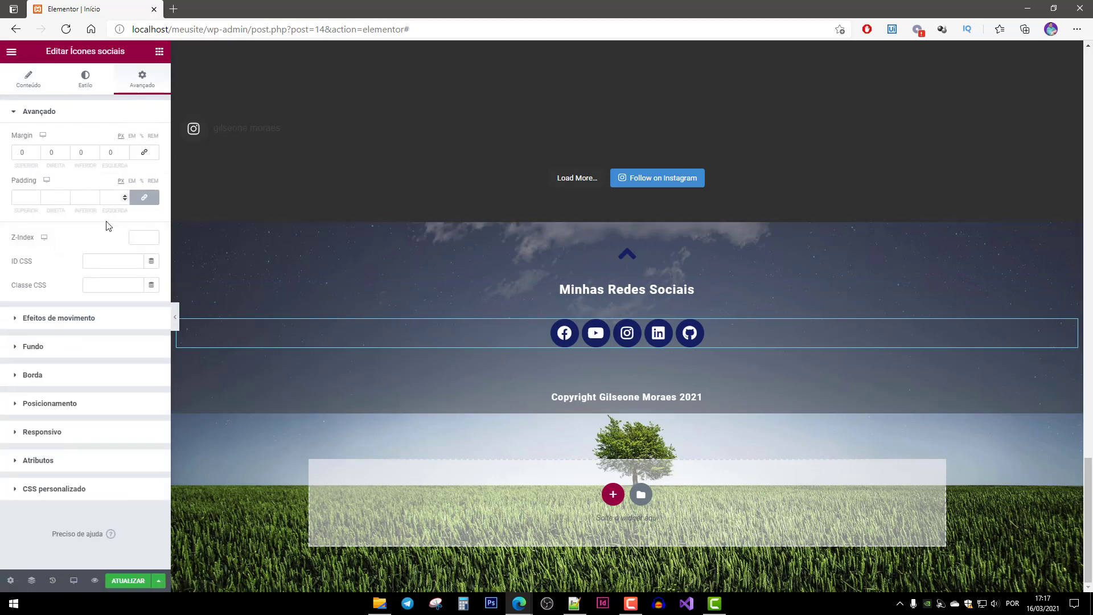
left_click(60, 319)
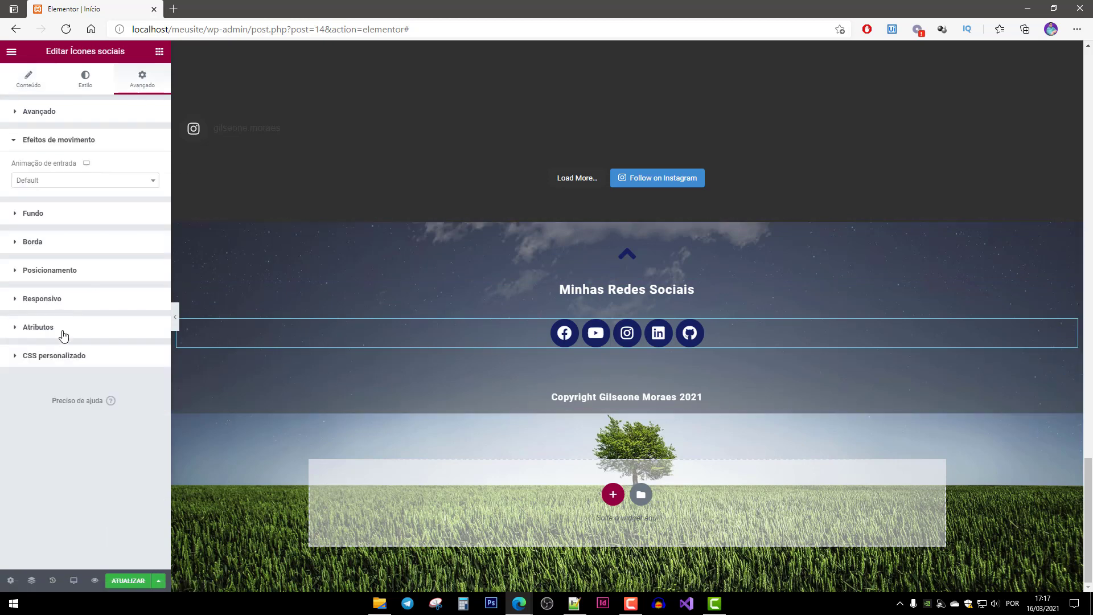
left_click(51, 181)
scroll(83, 279, "down", 5)
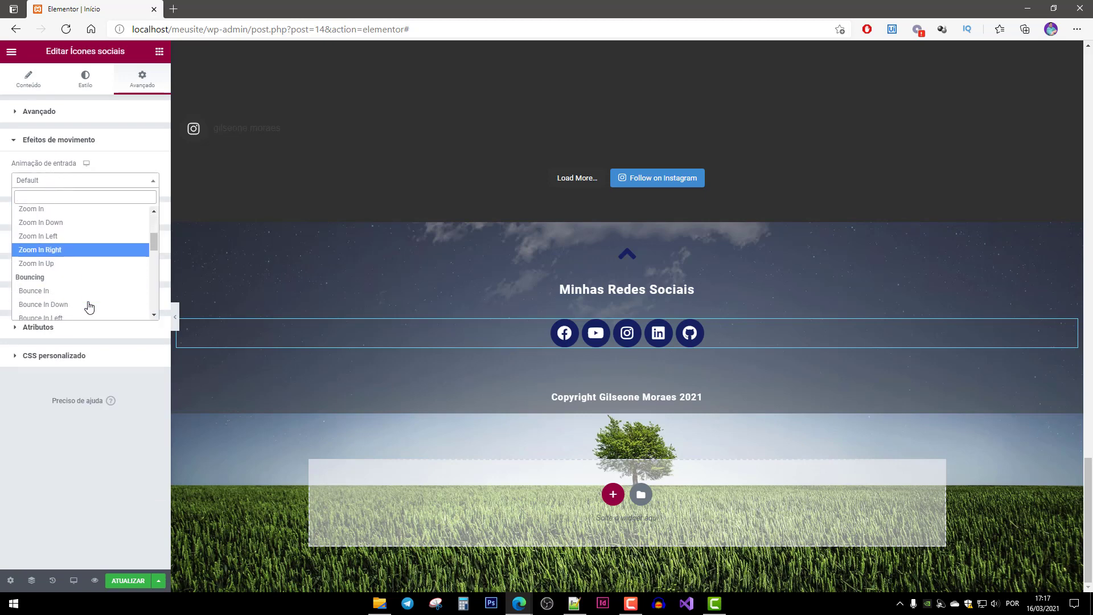
scroll(85, 296, "down", 1)
left_click(61, 251)
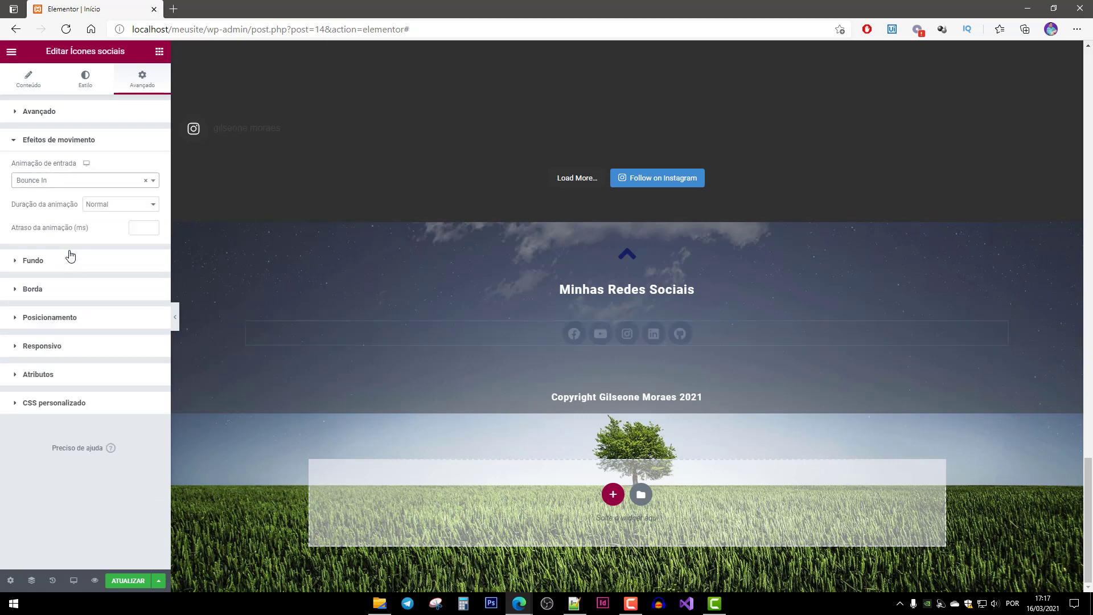
Give the copyright heading a Bounce In entrance animation.
left_click(591, 397)
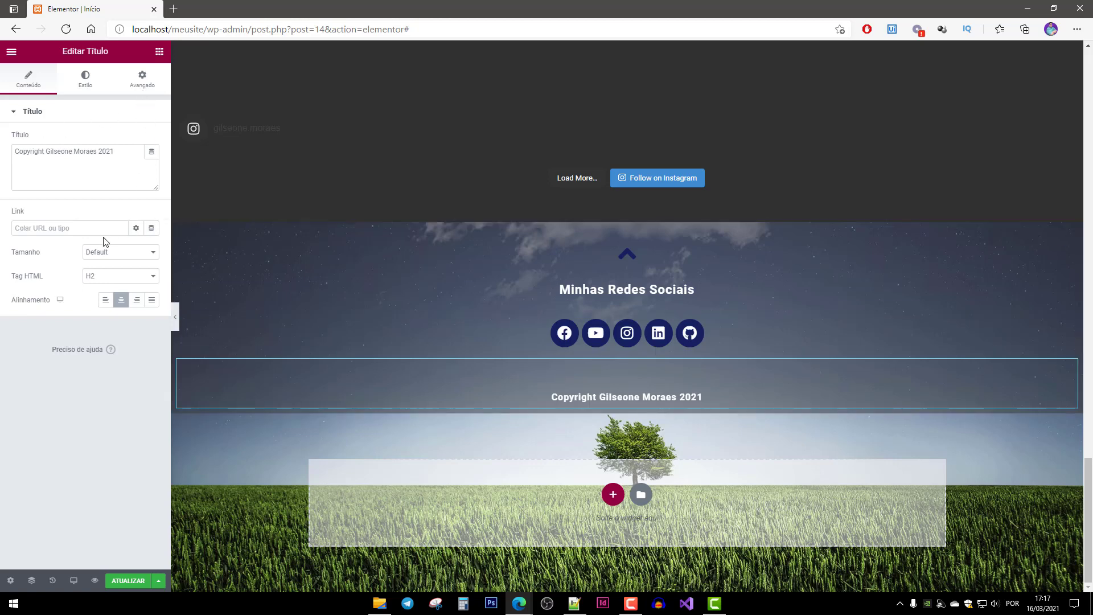
left_click(135, 84)
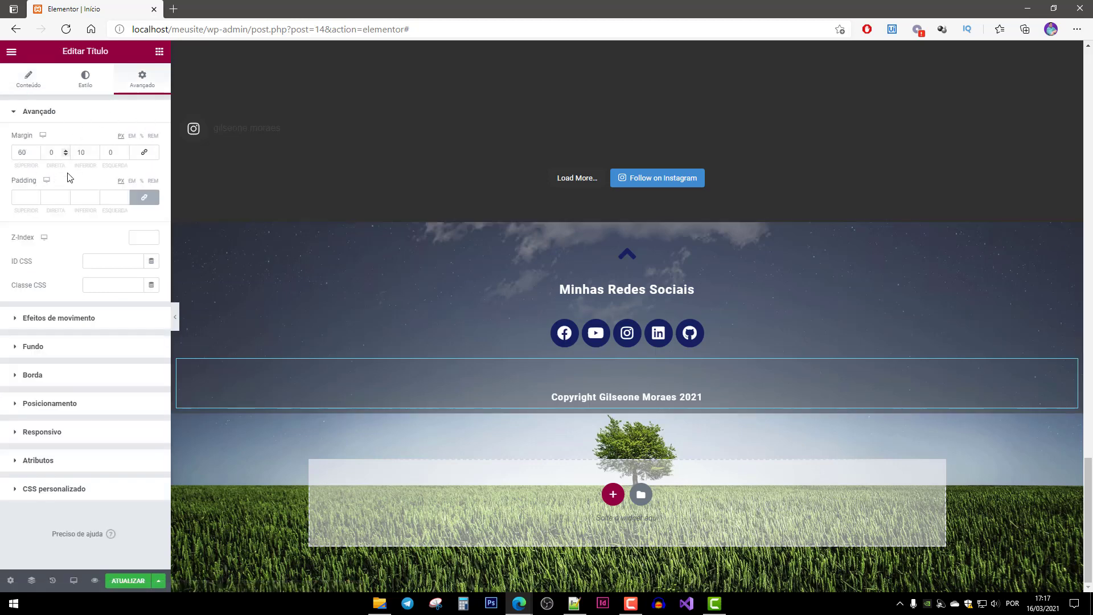
left_click(55, 318)
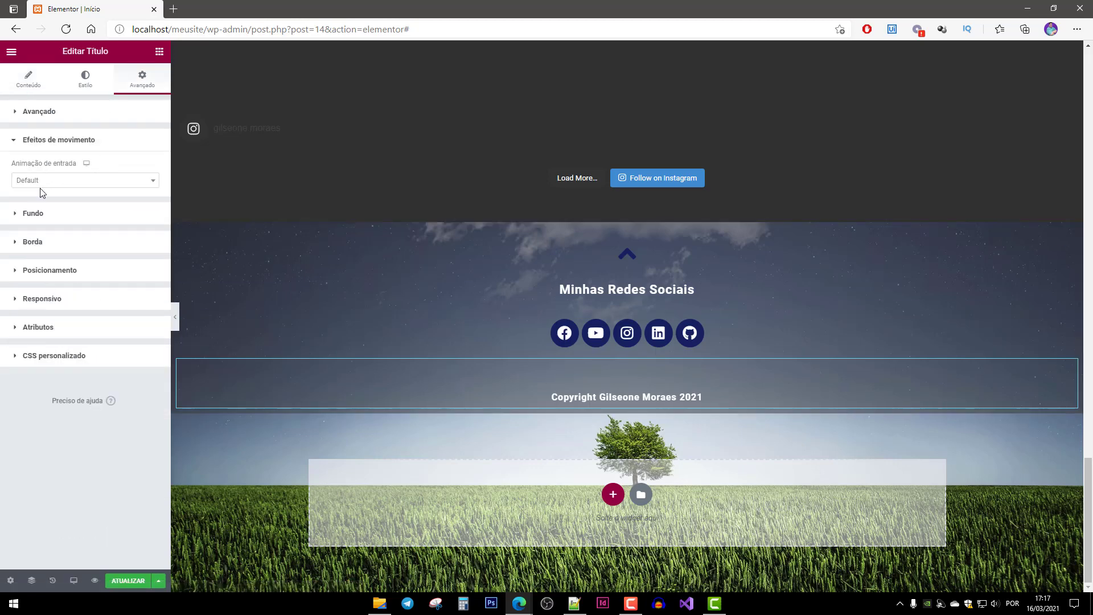
left_click(47, 182)
scroll(59, 297, "down", 5)
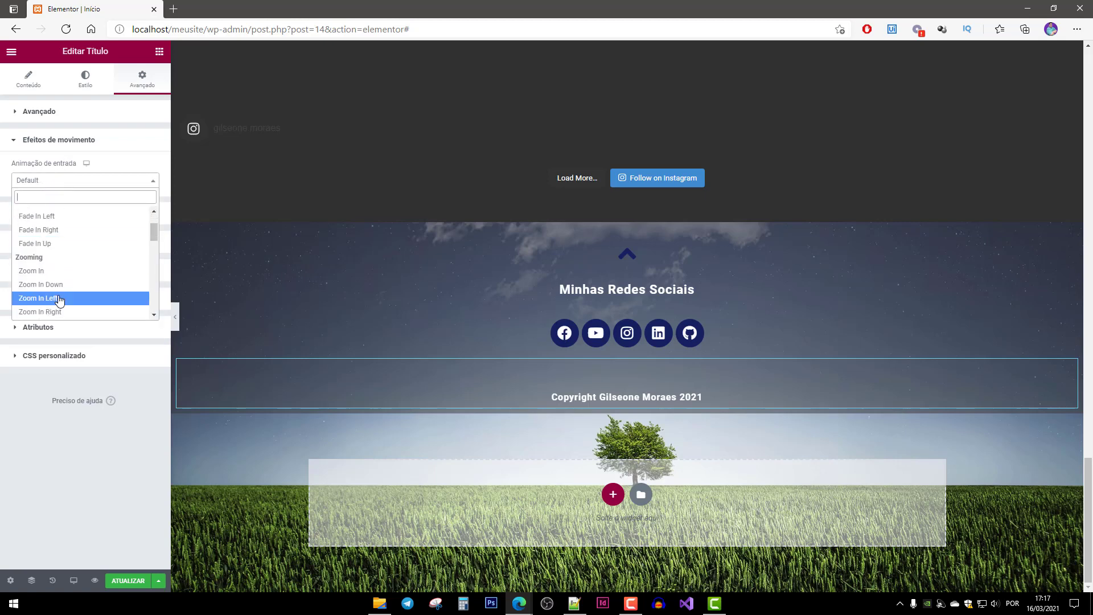
left_click(57, 251)
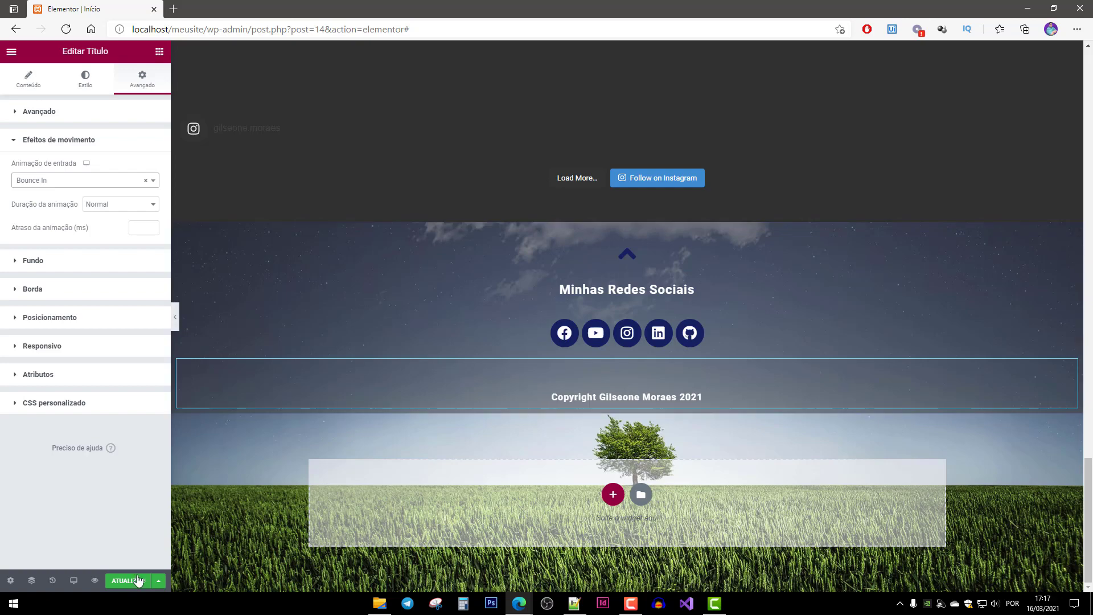
scroll(213, 386, "up", 3)
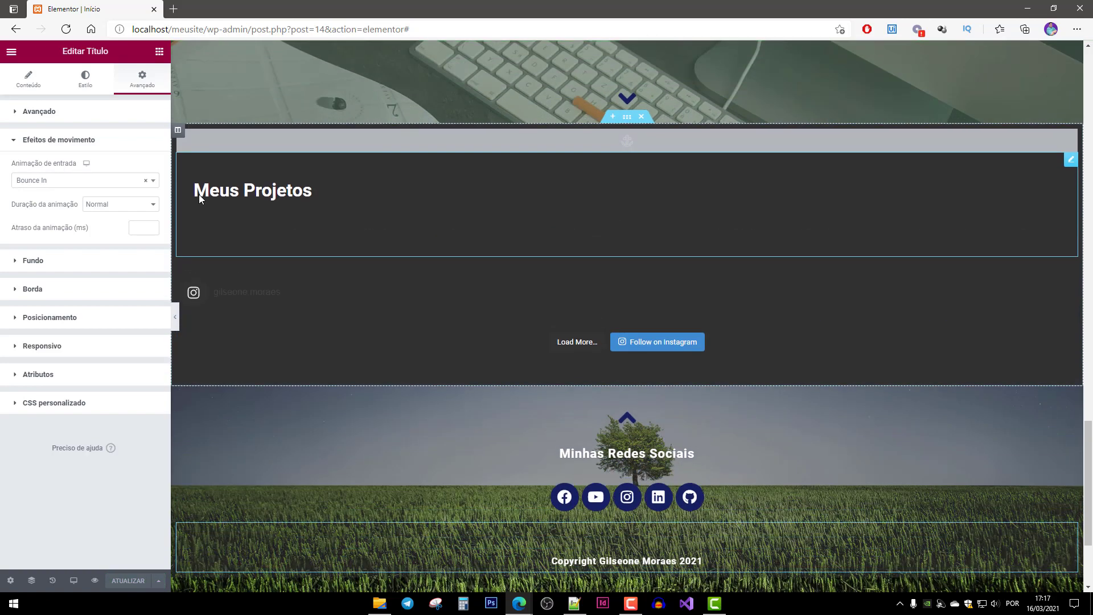
Load the live site localhost/meusite in a new browser tab.
left_click(173, 8)
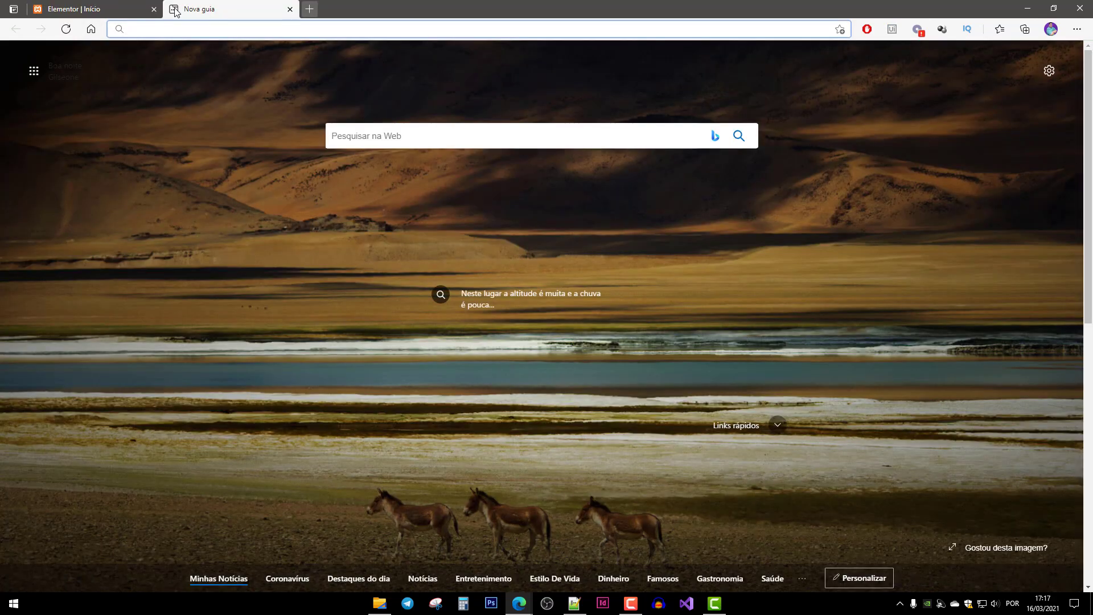
type("local")
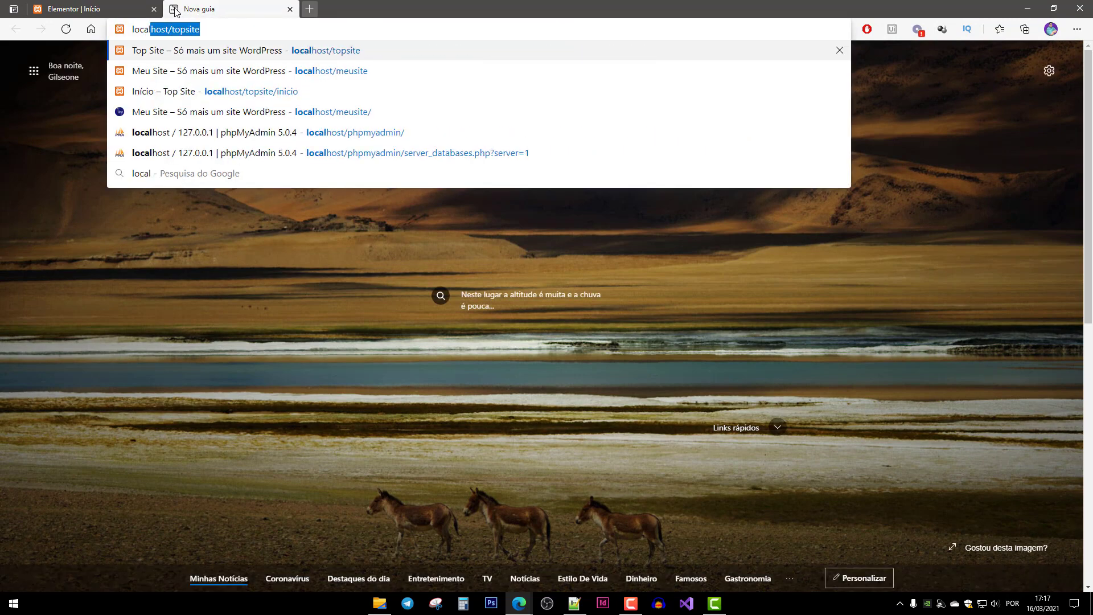
key("Down")
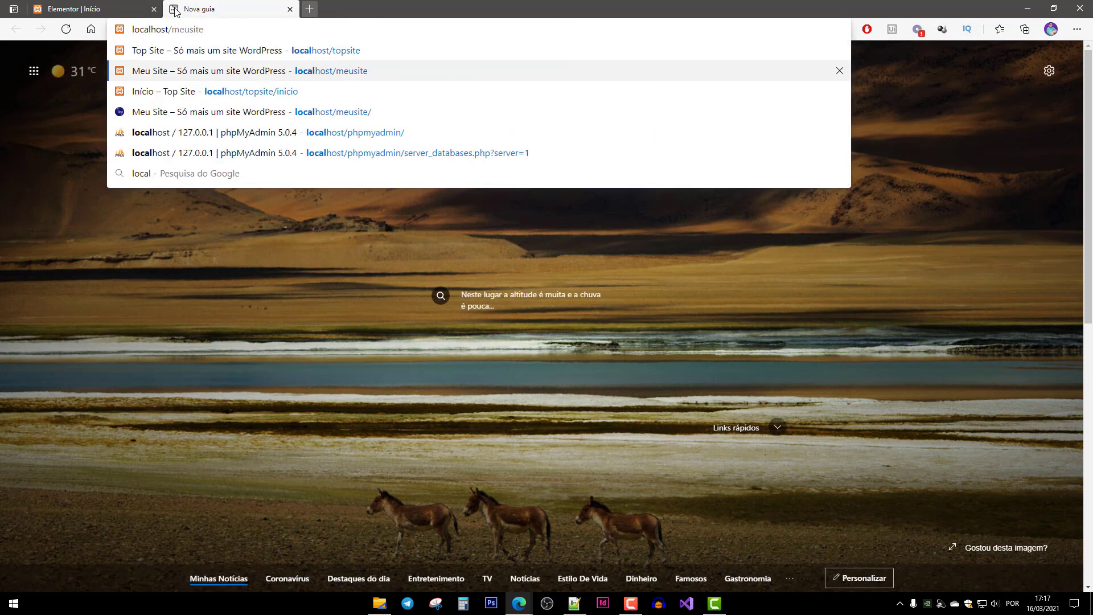
key("Return")
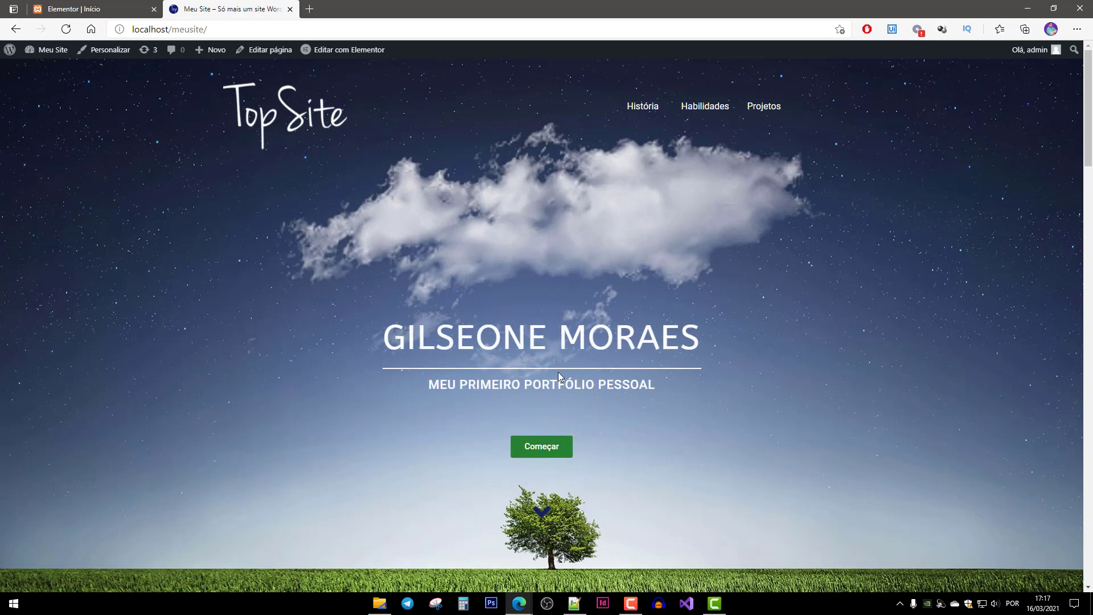
Jump down through Minha História to the Minhas Habilidades section to watch the animations.
left_click(543, 451)
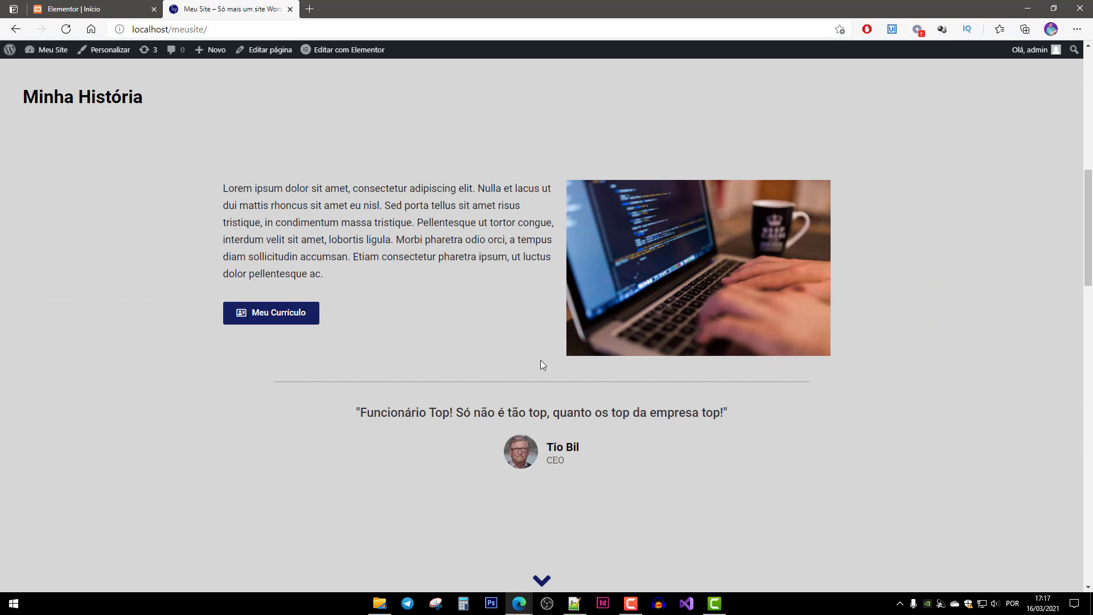
left_click(543, 578)
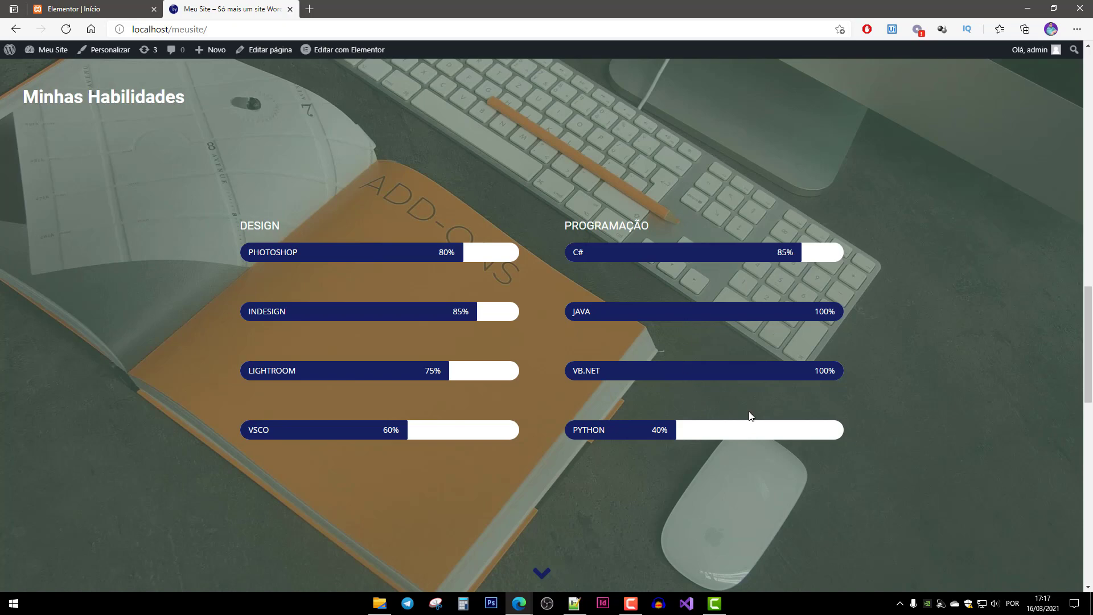
scroll(797, 290, "up", 10)
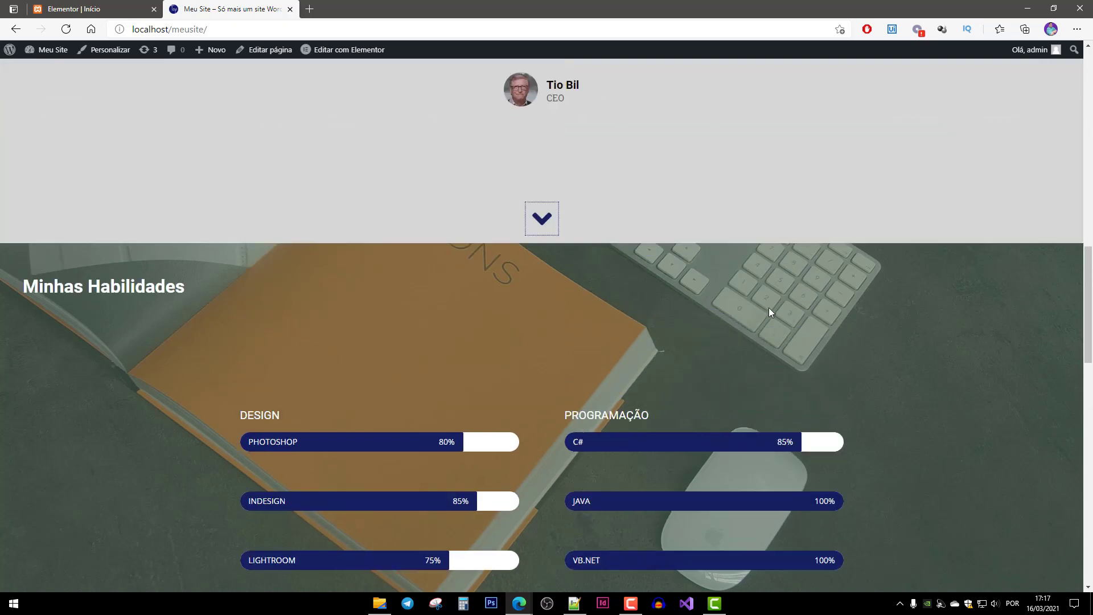
scroll(641, 332, "down", 3)
scroll(526, 522, "down", 2)
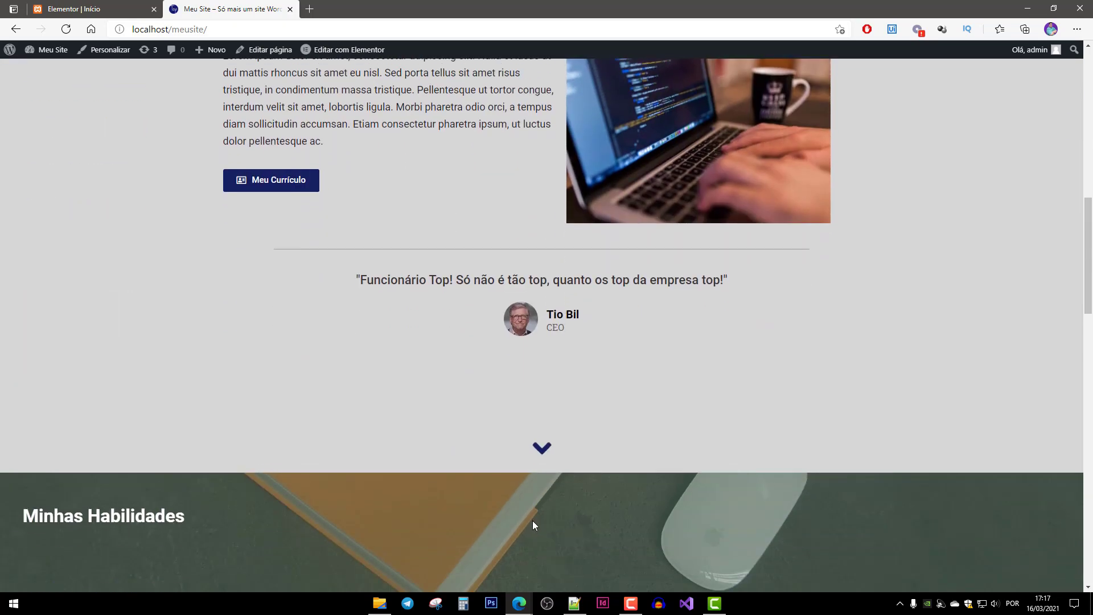
Continue down to the Meus Projetos section, then return to the editor tab.
left_click(545, 447)
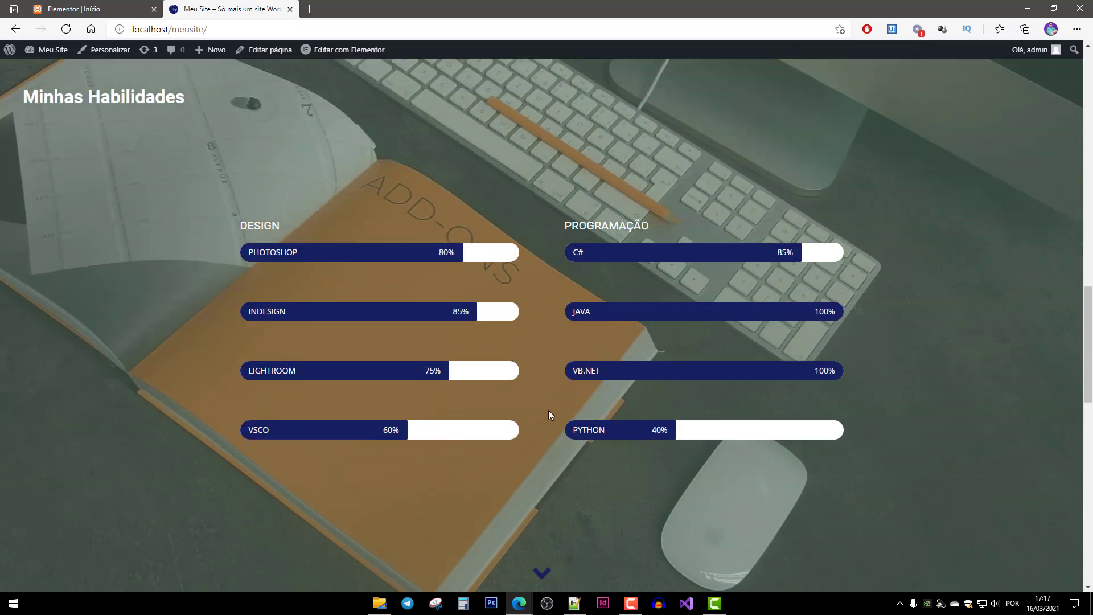
left_click(542, 573)
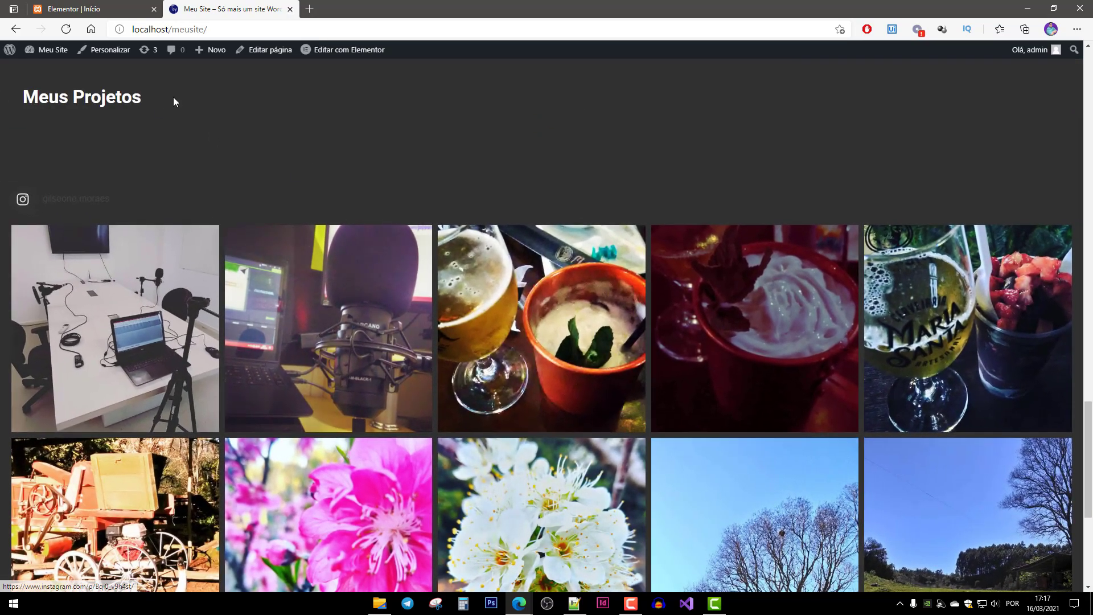
scroll(384, 474, "down", 5)
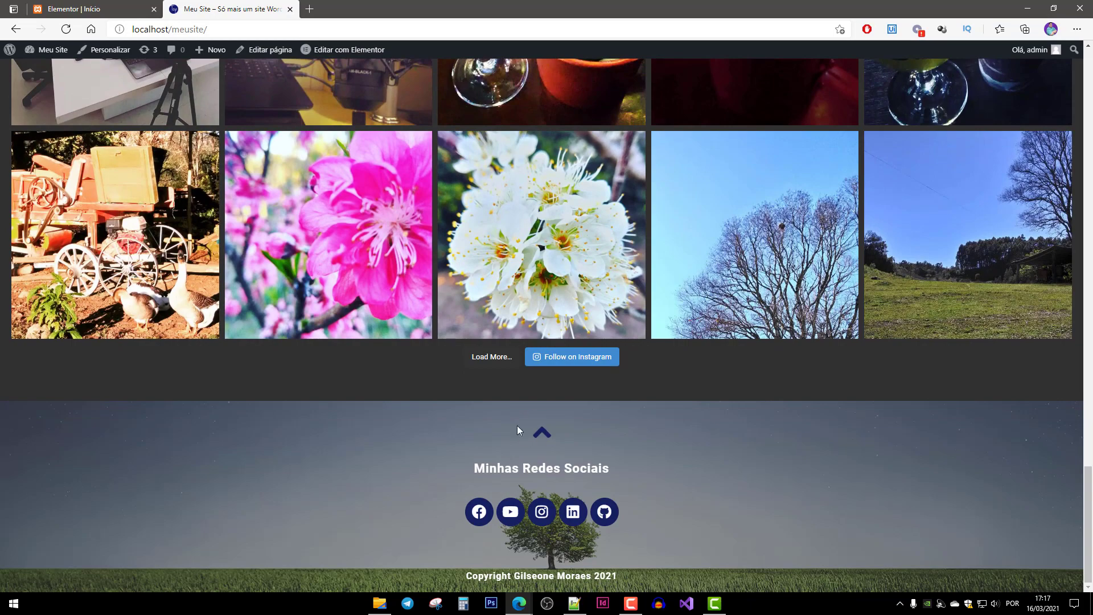
scroll(545, 450, "up", 5)
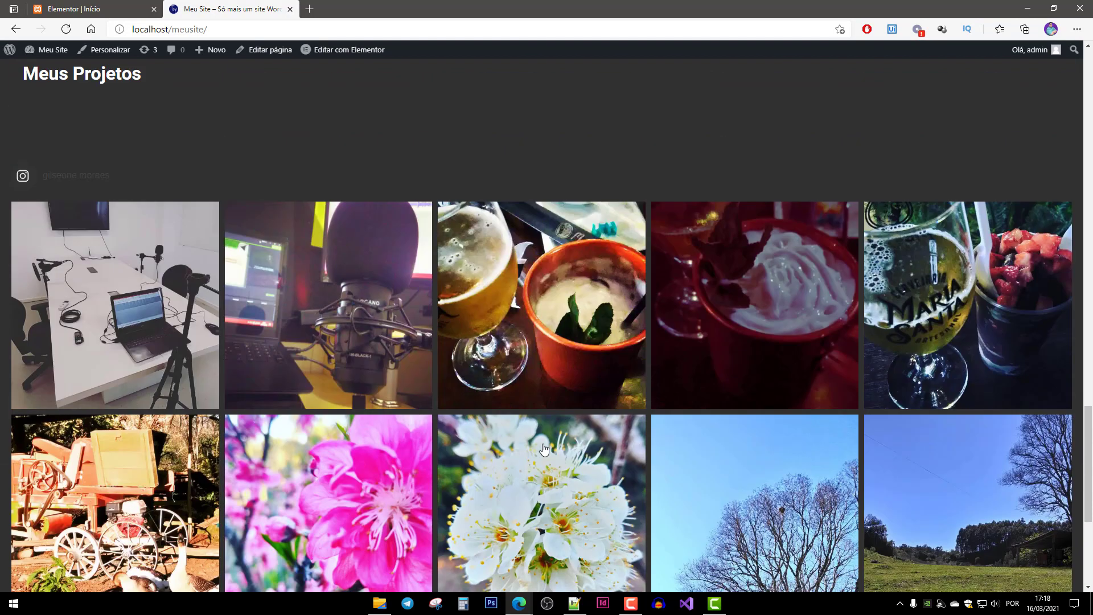
scroll(545, 450, "down", 5)
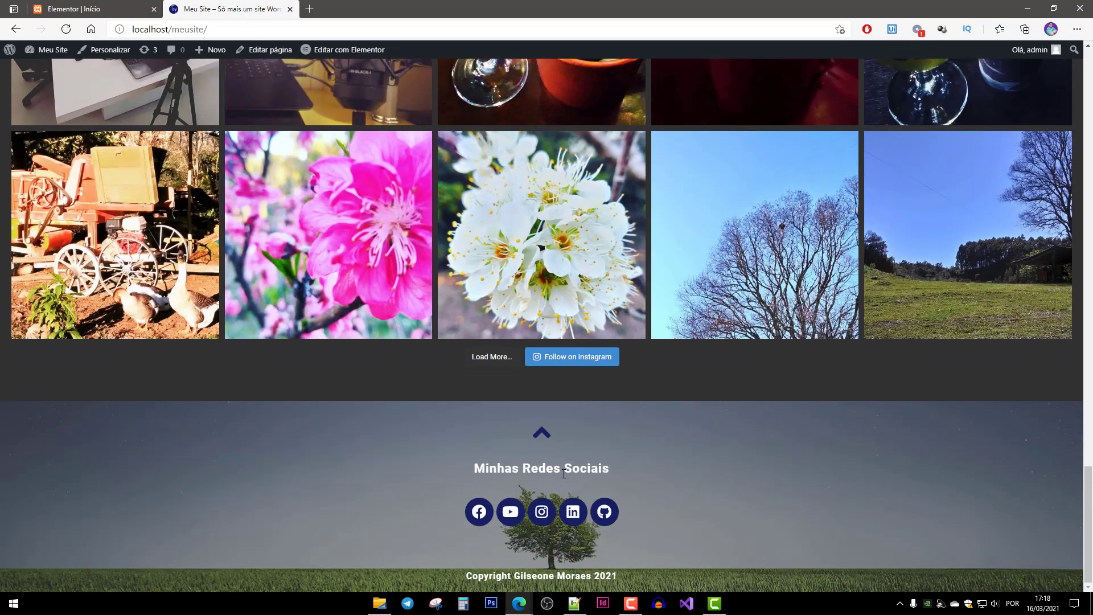
scroll(531, 516, "up", 10)
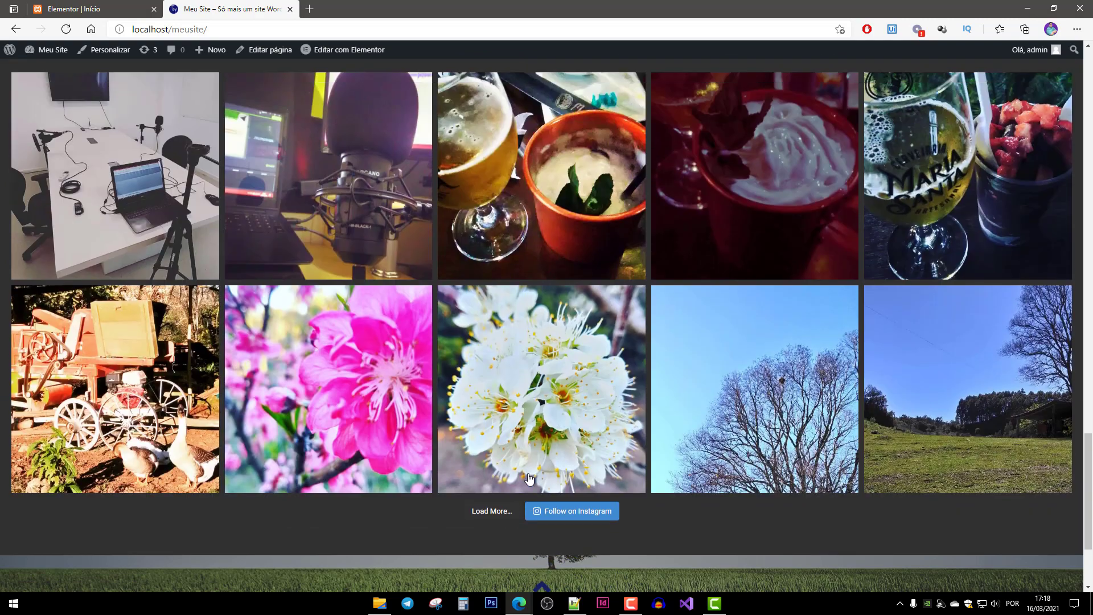
scroll(649, 175, "down", 4)
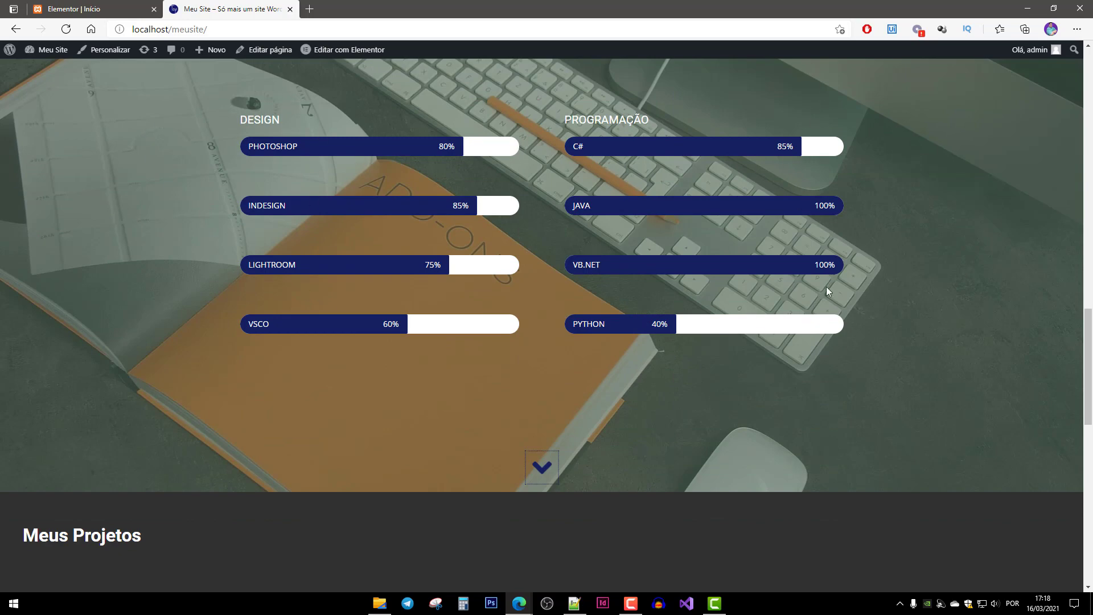
left_click(114, 10)
Give the C# and JAVA progress bars a Bounce In Right entrance animation.
scroll(587, 401, "up", 8)
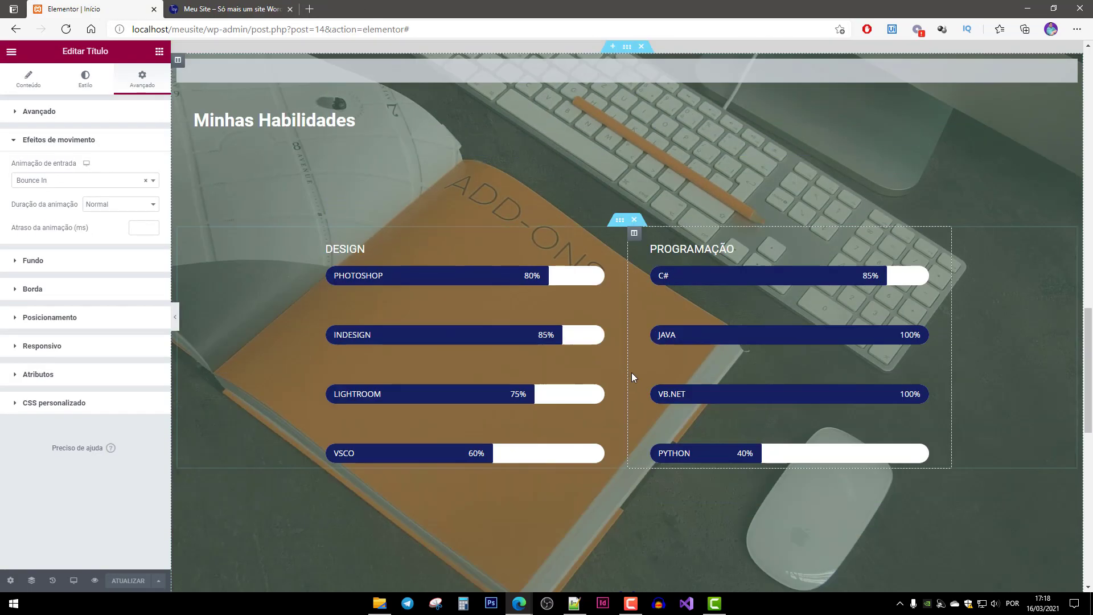
left_click(746, 249)
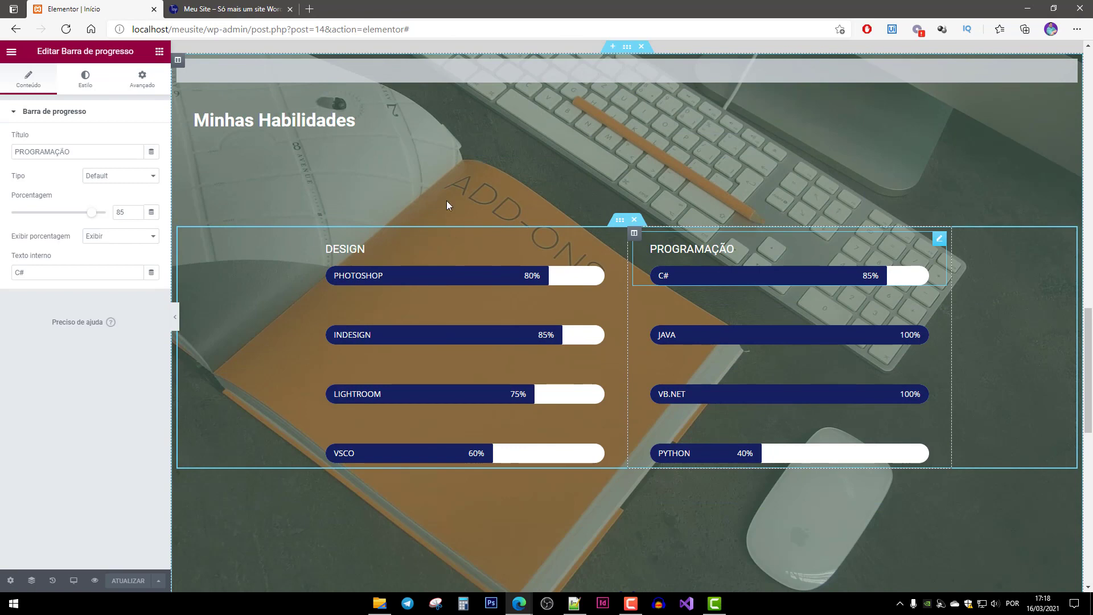
left_click(144, 76)
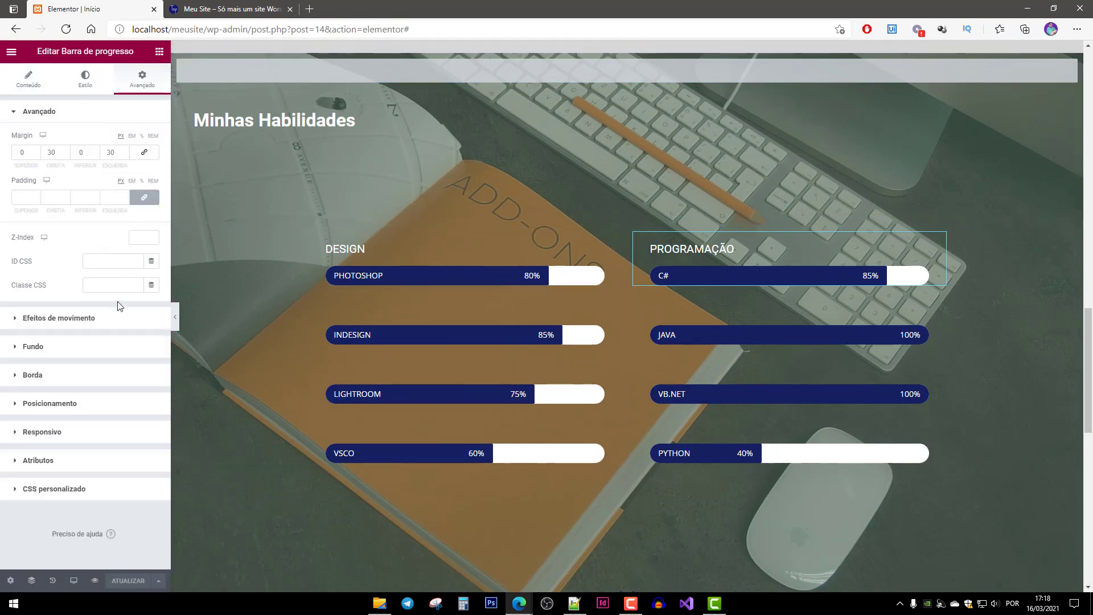
left_click(81, 320)
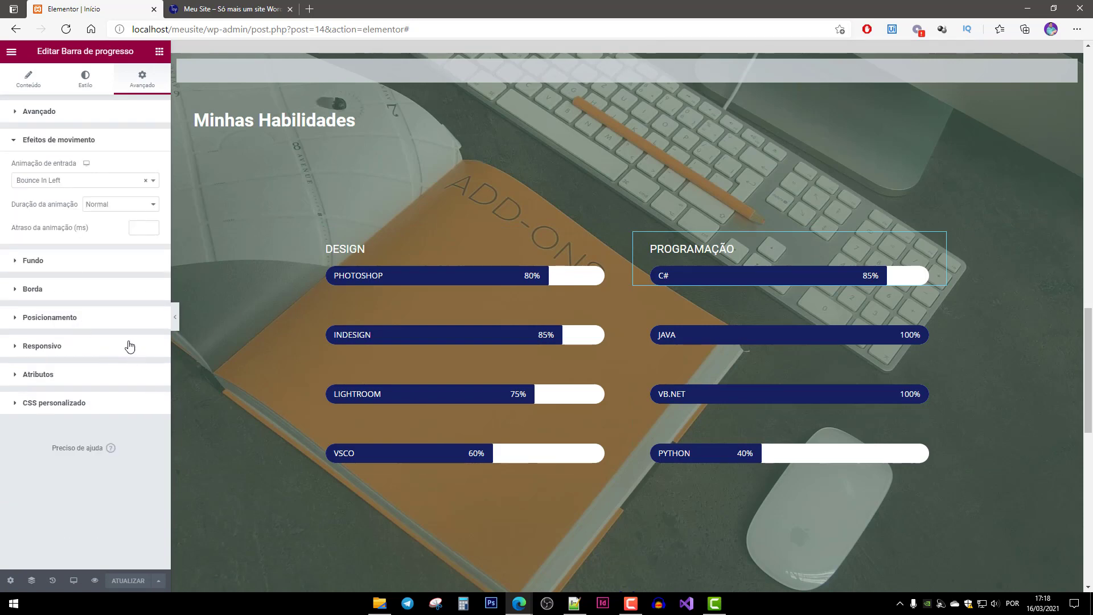
left_click(80, 181)
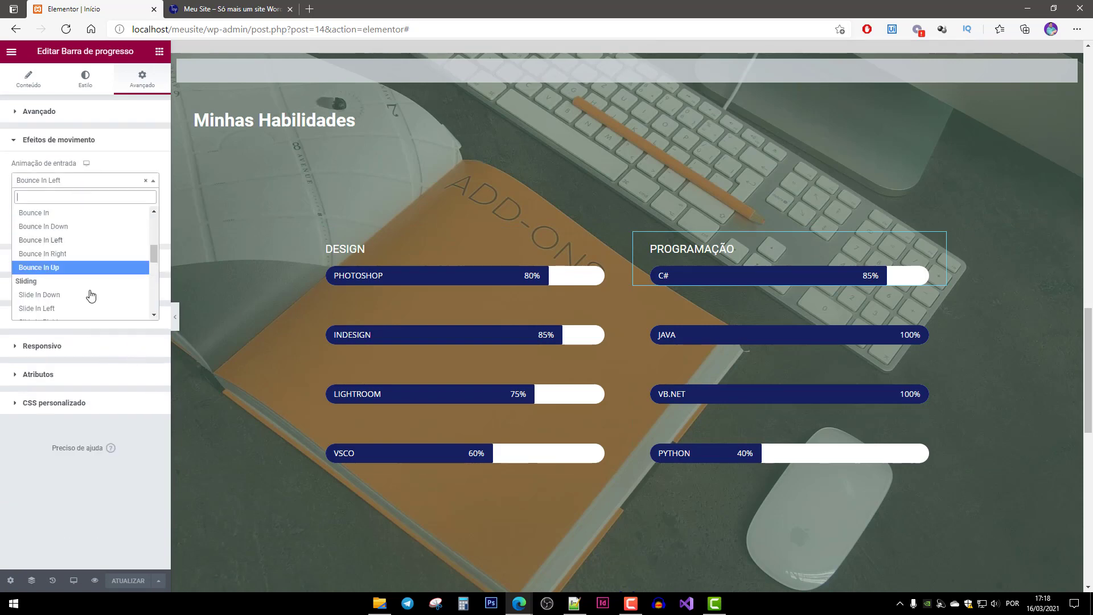
left_click(73, 256)
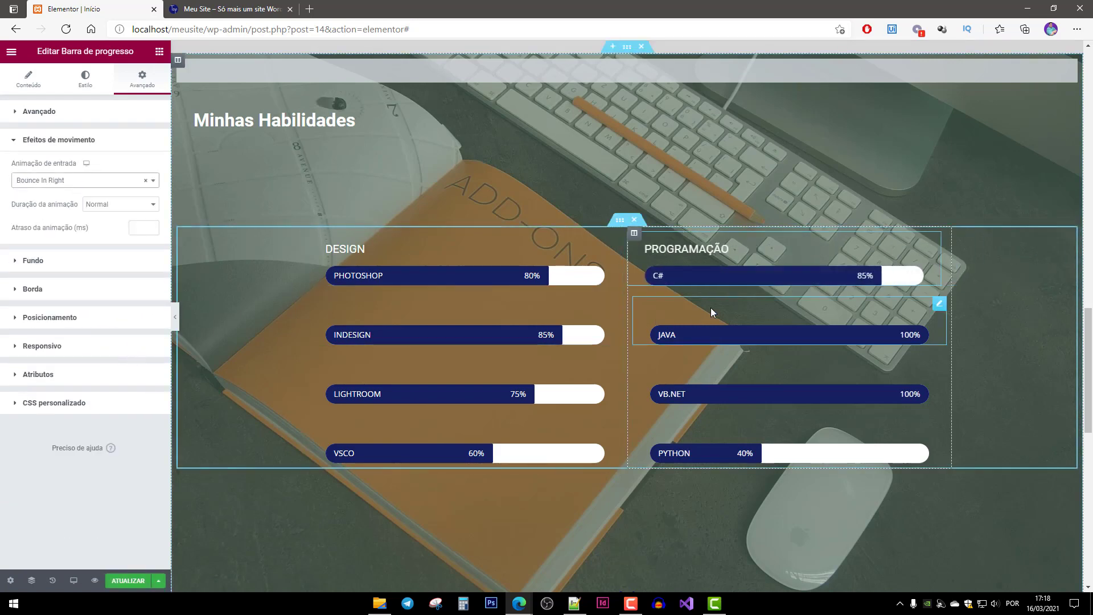
left_click(711, 308)
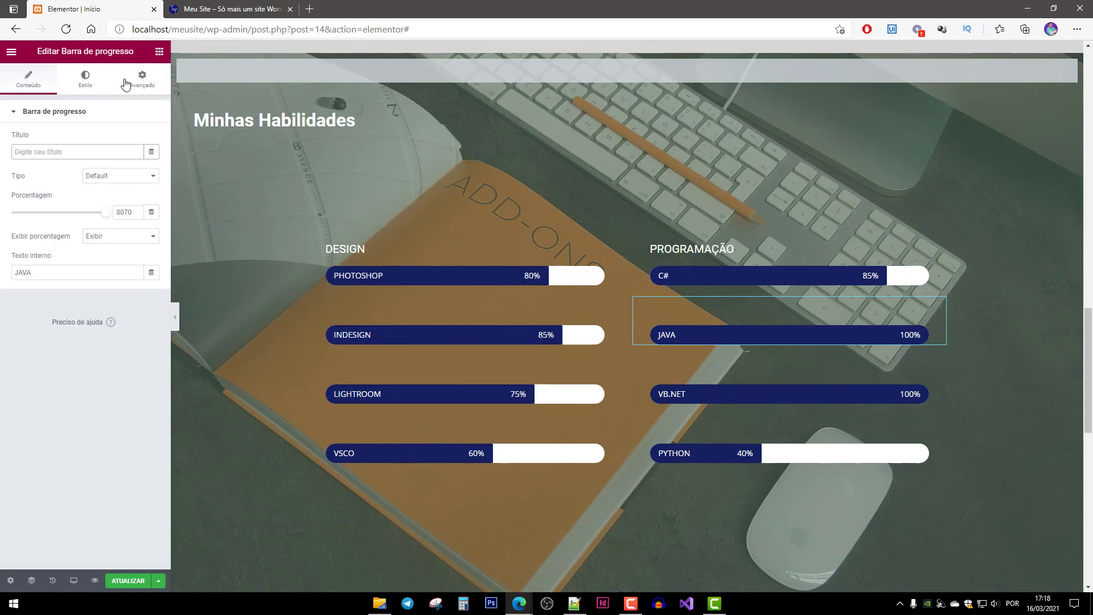
left_click(143, 80)
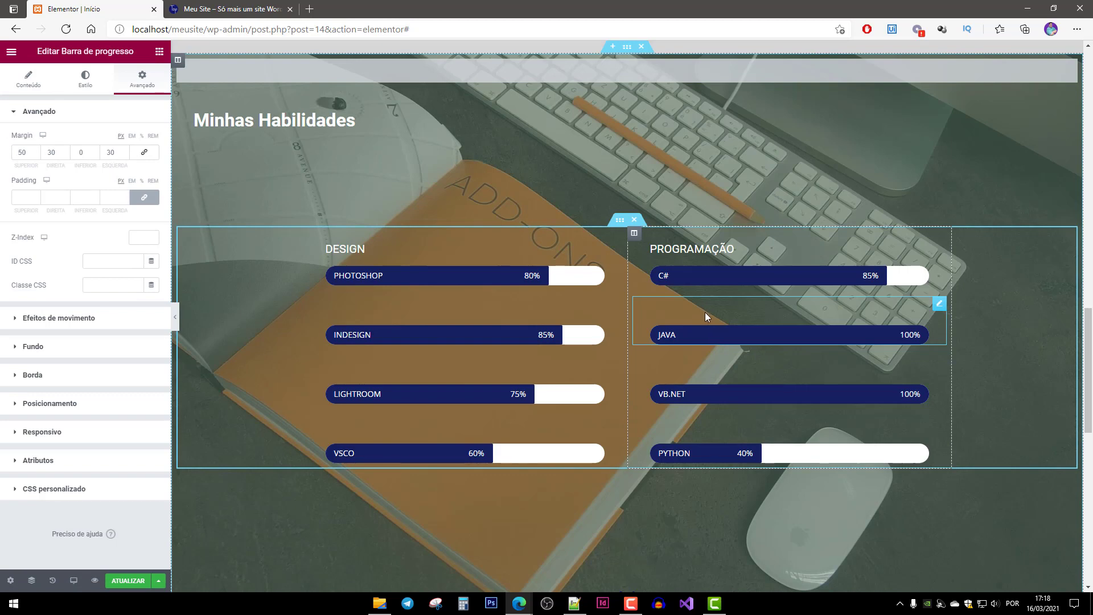
left_click(47, 320)
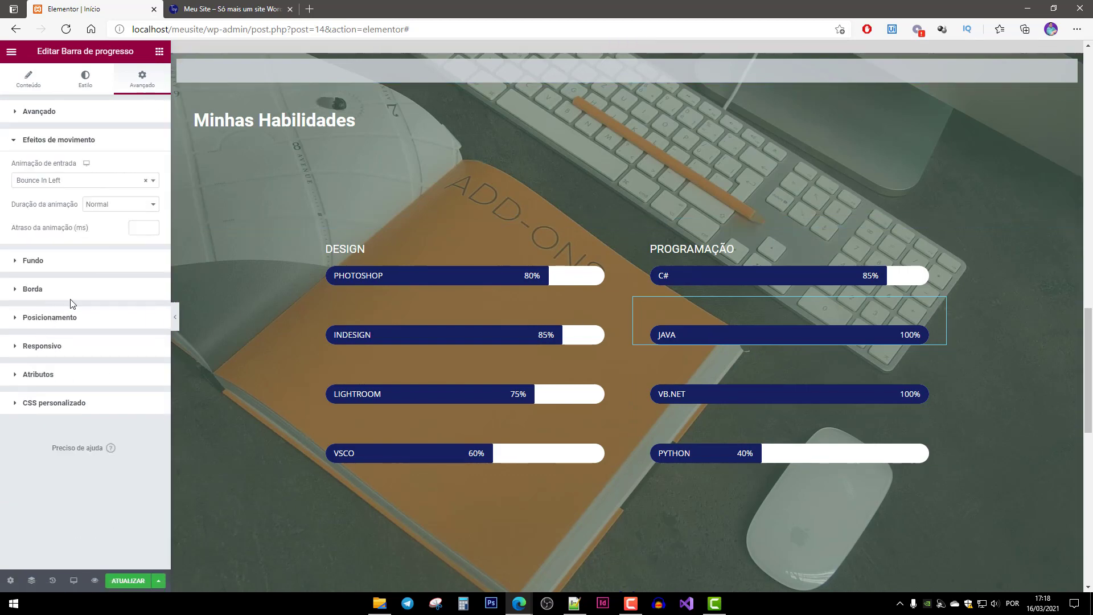
left_click(58, 181)
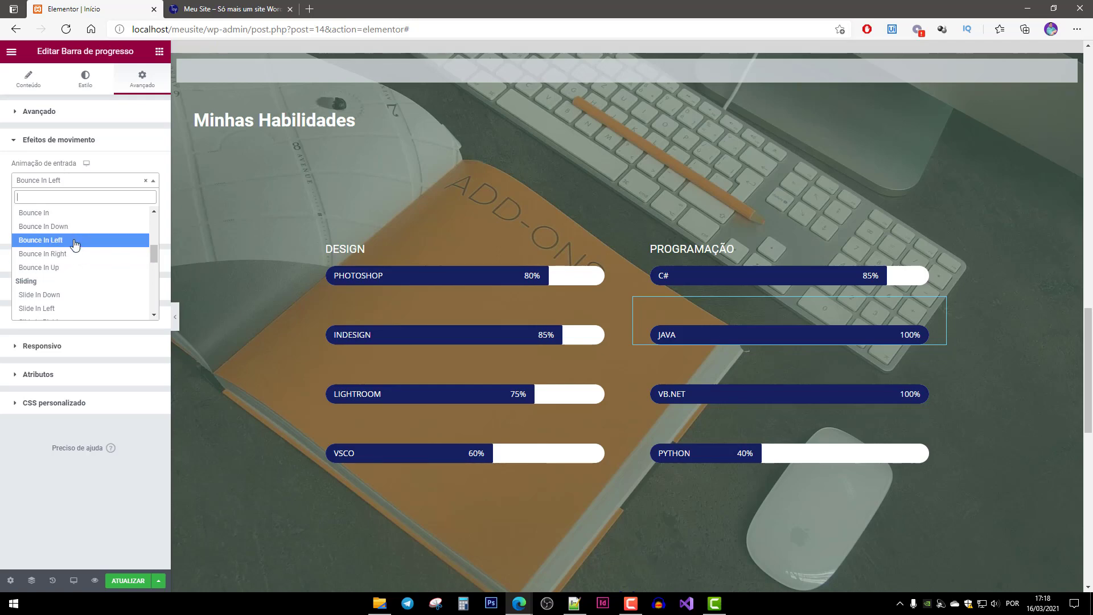
left_click(74, 254)
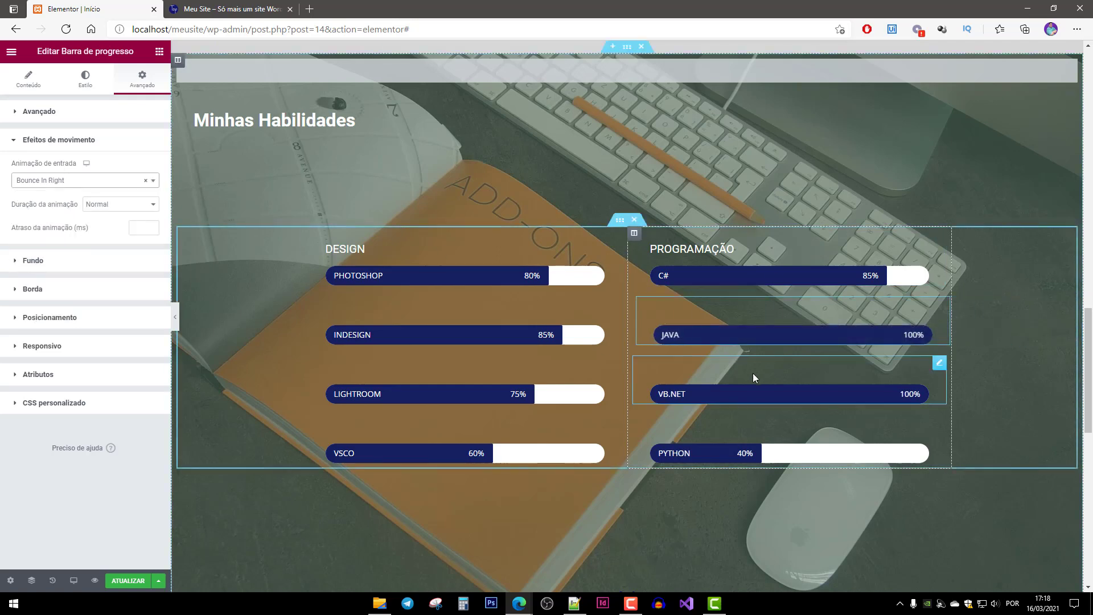
Set the VB.NET progress bar's entrance animation to Bounce In Right.
left_click(753, 374)
left_click(142, 79)
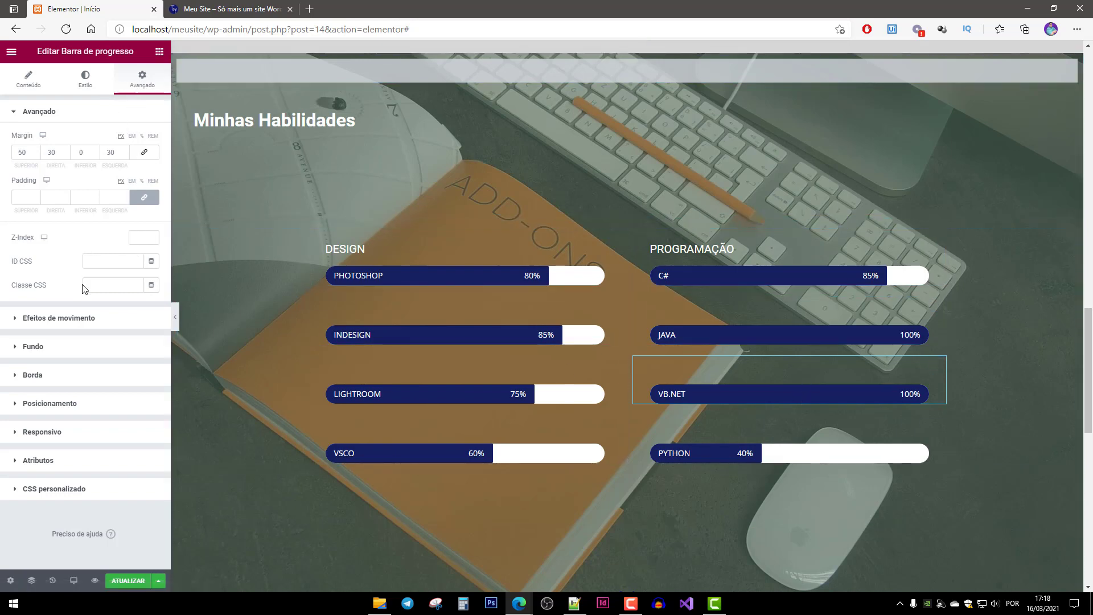
left_click(51, 318)
left_click(76, 180)
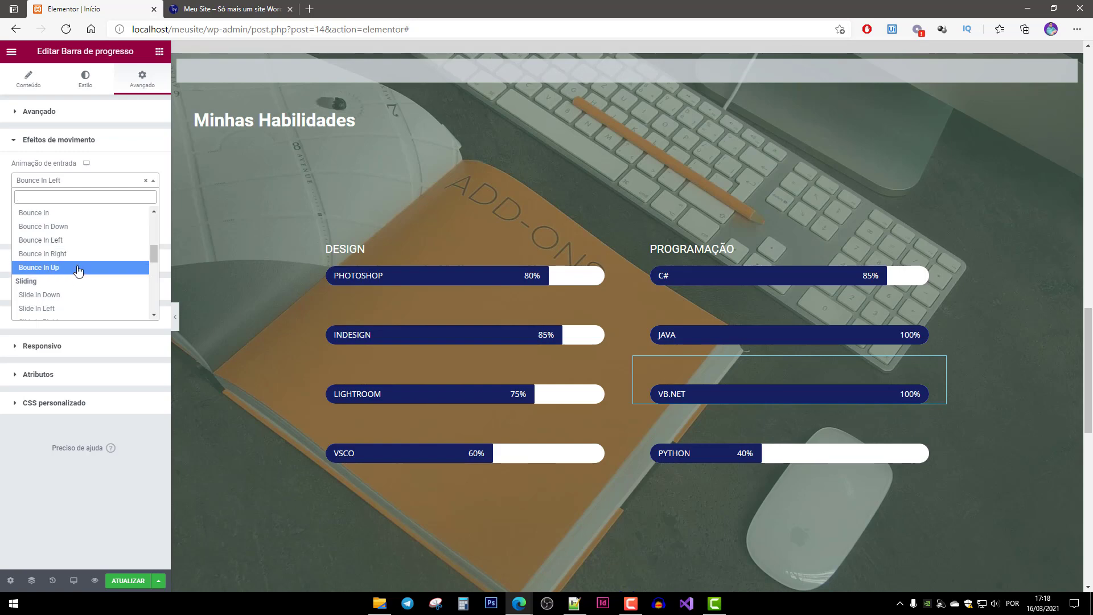
left_click(83, 228)
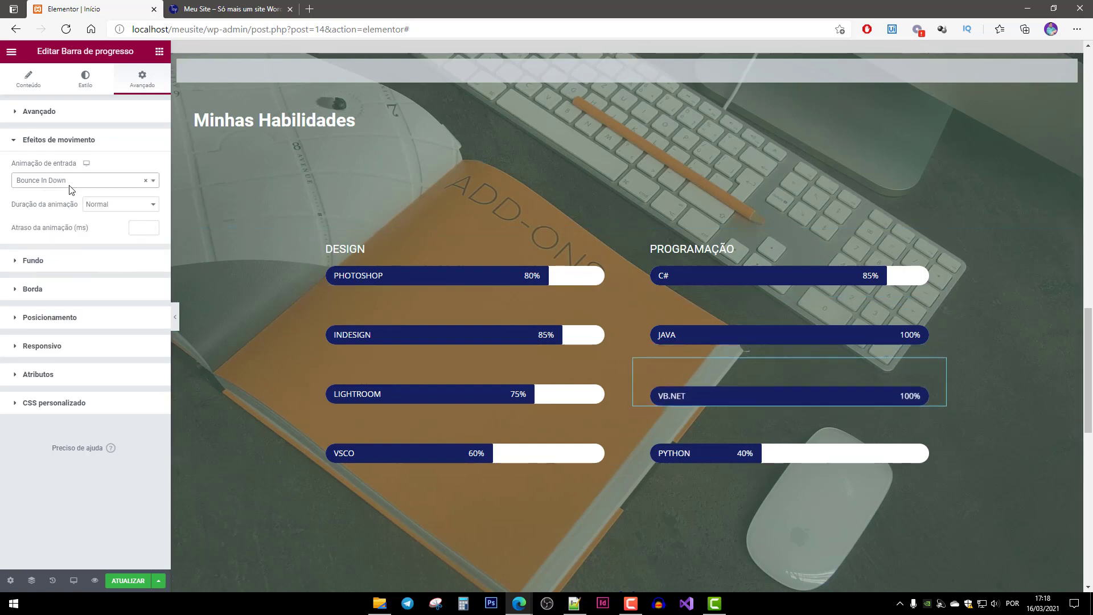
left_click(70, 181)
left_click(74, 251)
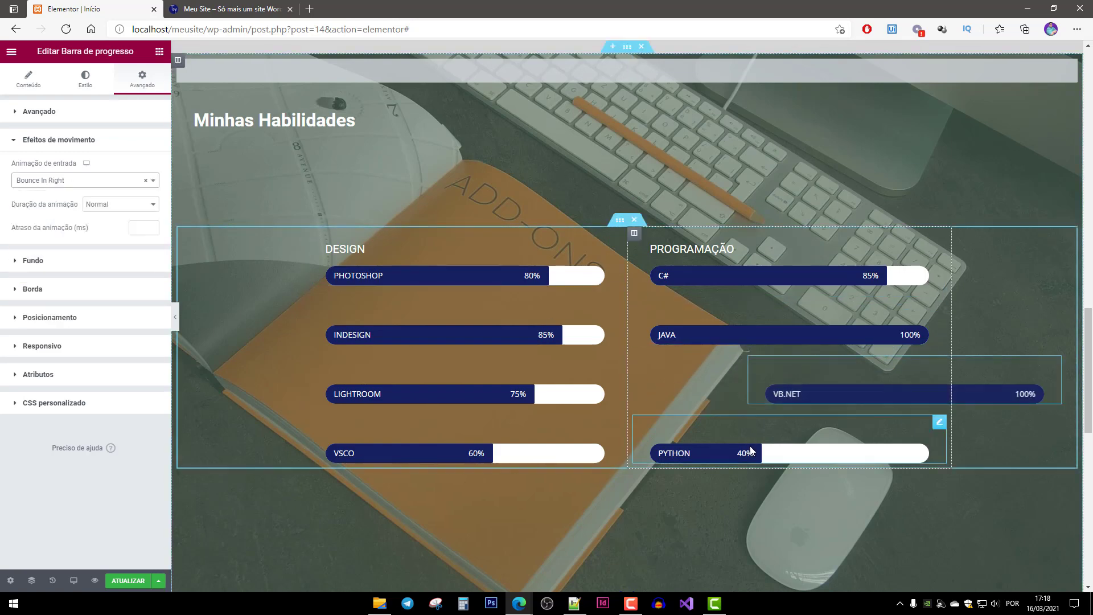
Set the PYTHON progress bar to Bounce In Right and save the page.
left_click(728, 436)
left_click(139, 81)
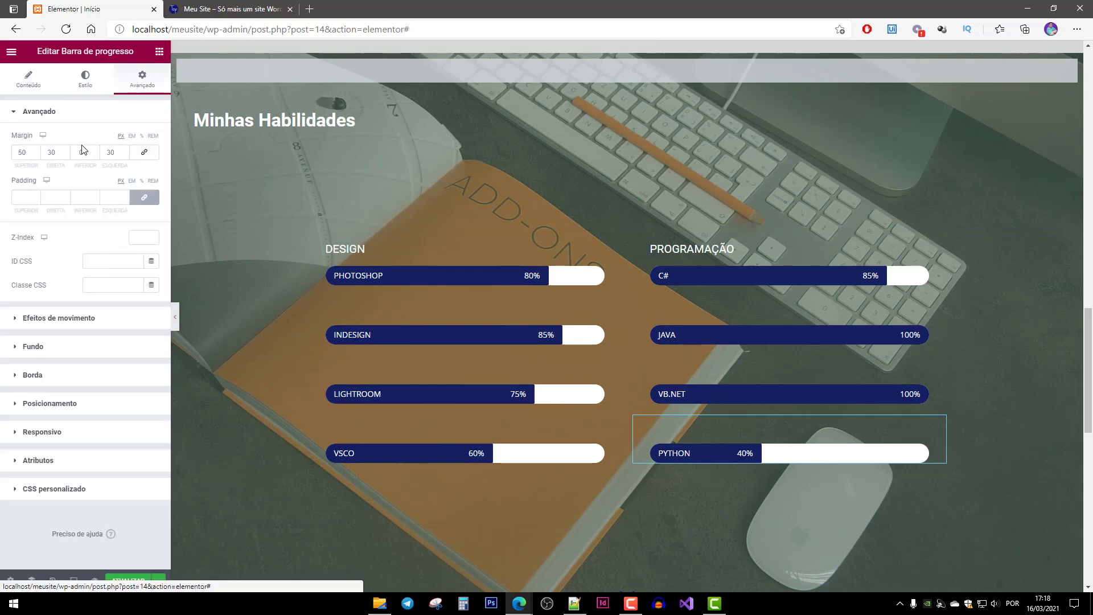
left_click(53, 323)
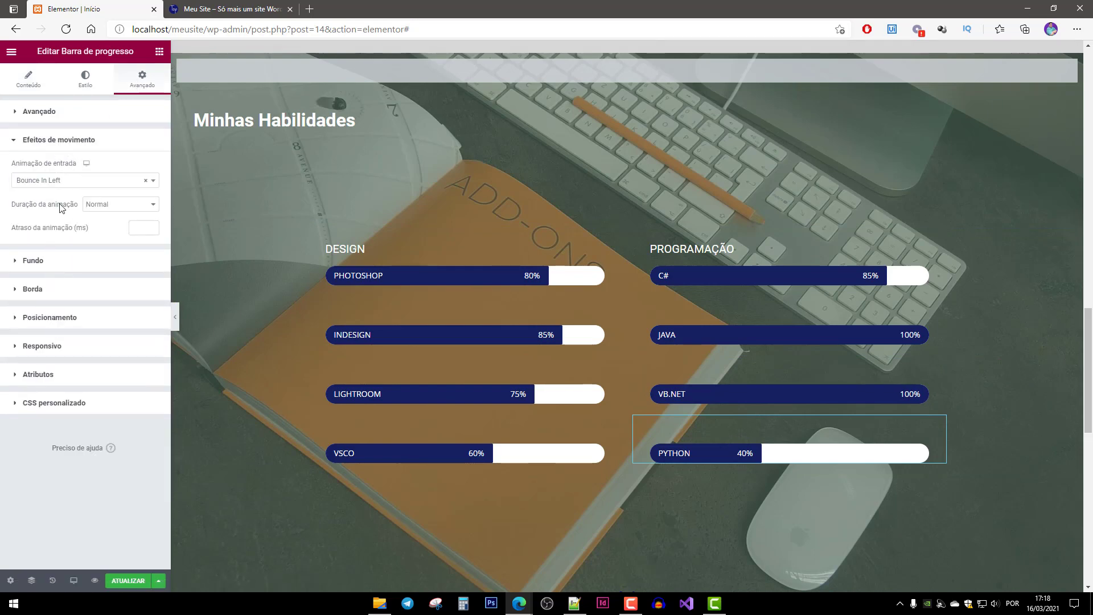
left_click(61, 180)
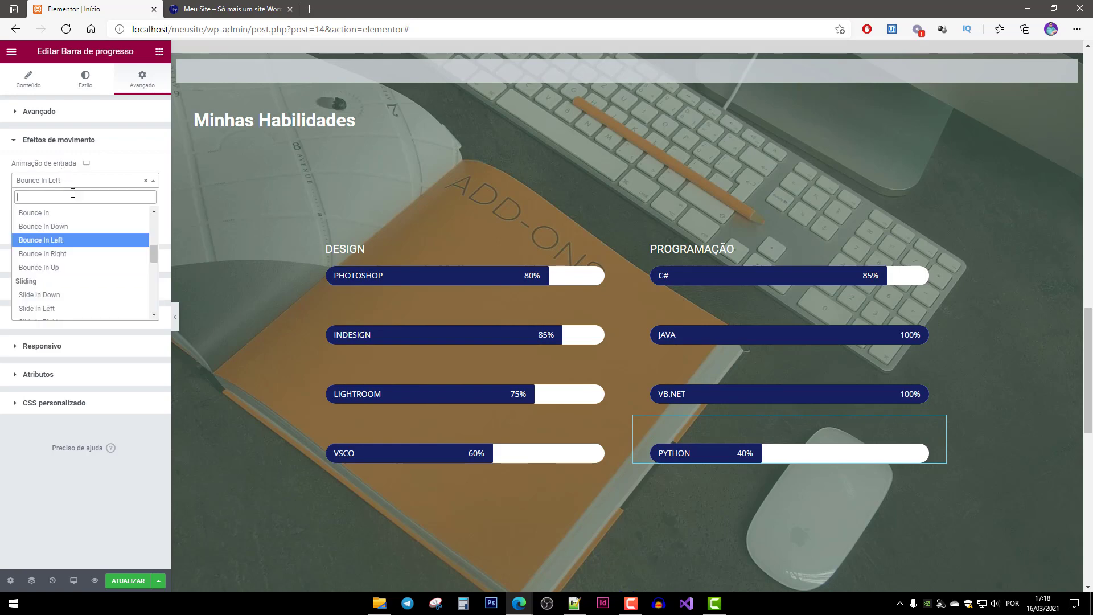
left_click(80, 254)
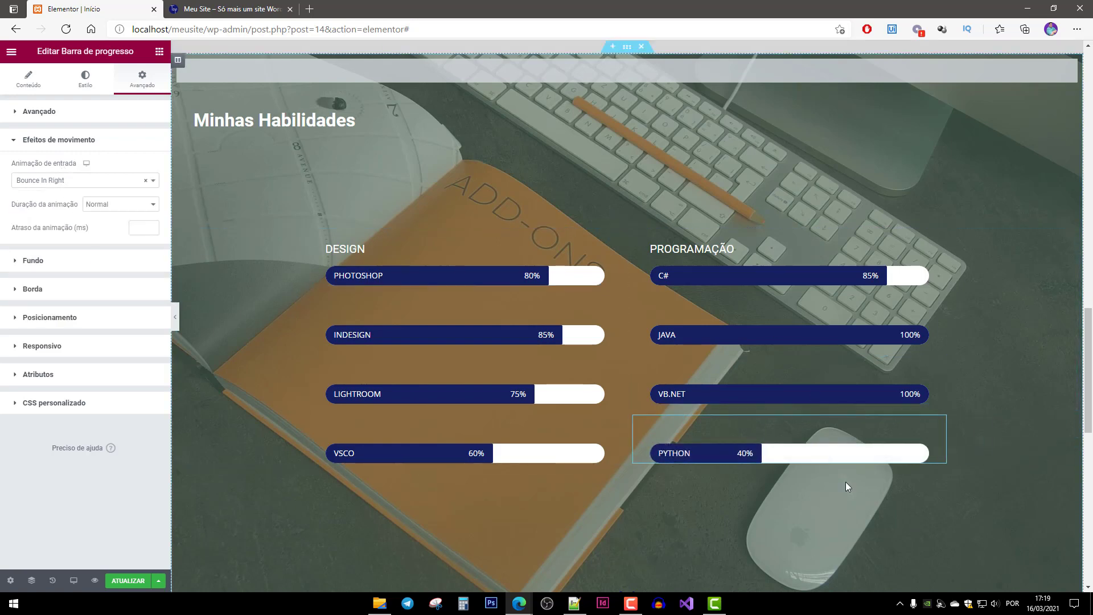
left_click(126, 581)
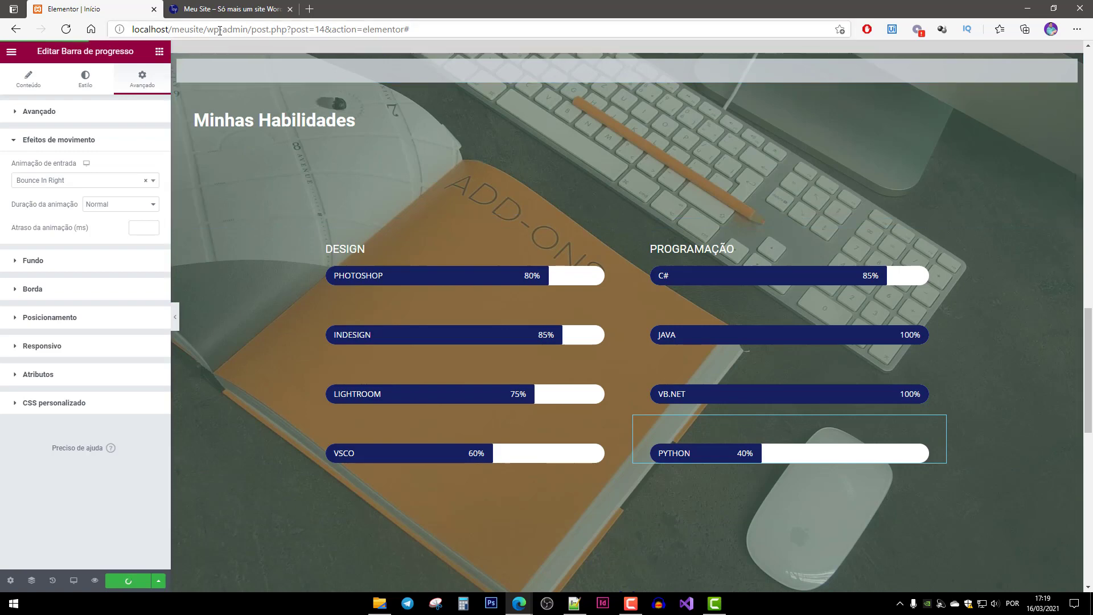
left_click(222, 9)
Reload the live Meu Site page twice to see the skill bar animations, then open the dashboard.
key("F5")
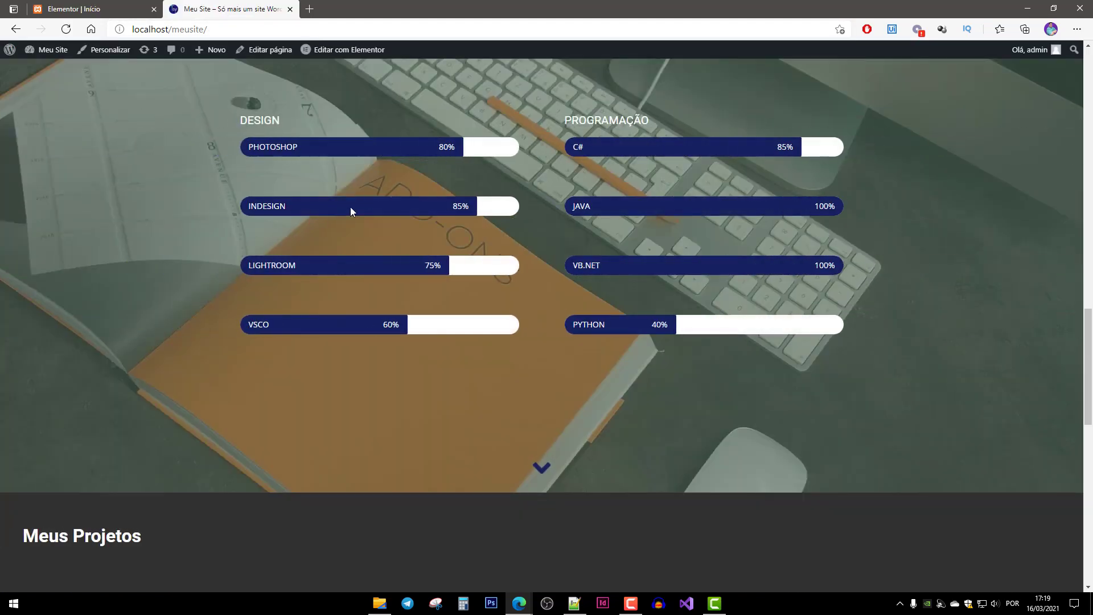
scroll(536, 433, "up", 2)
key("F5")
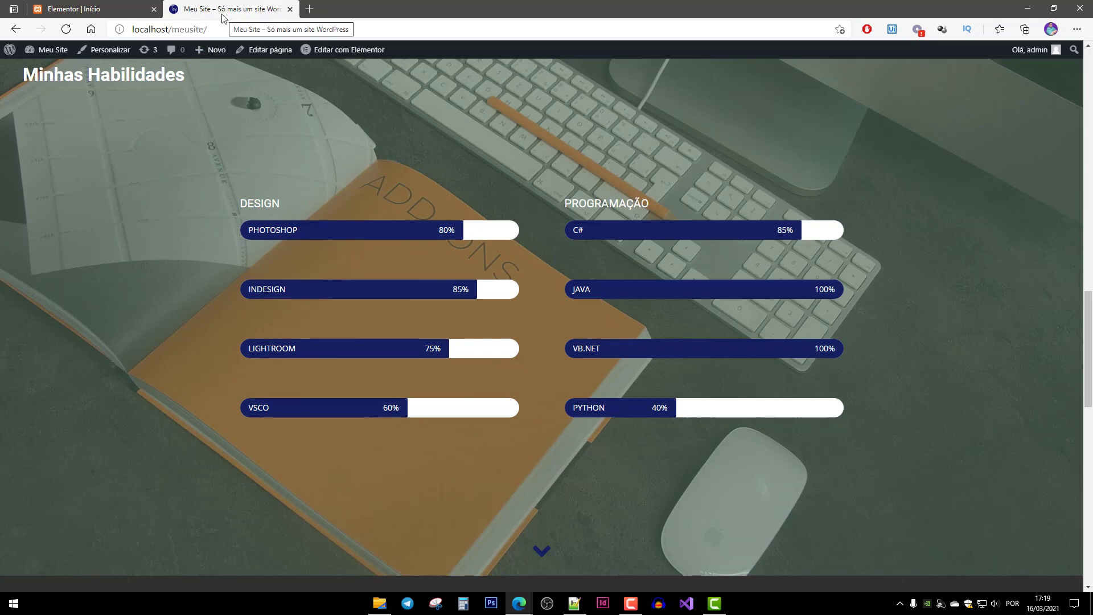
left_click(46, 54)
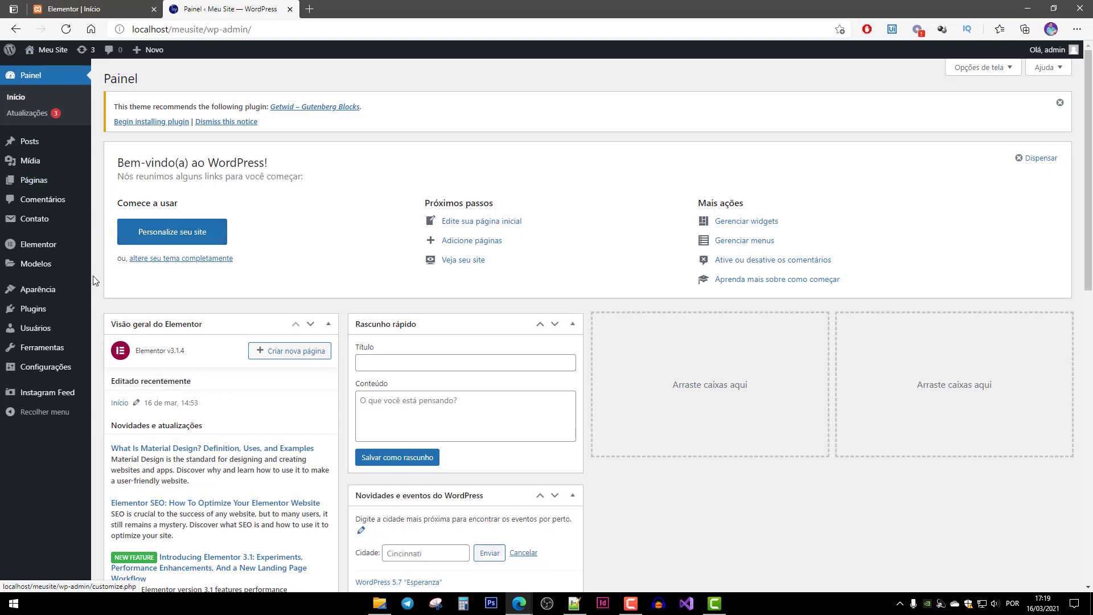
Replace the site tagline in General settings with 'Portfólio Pessoal'.
left_click(32, 373)
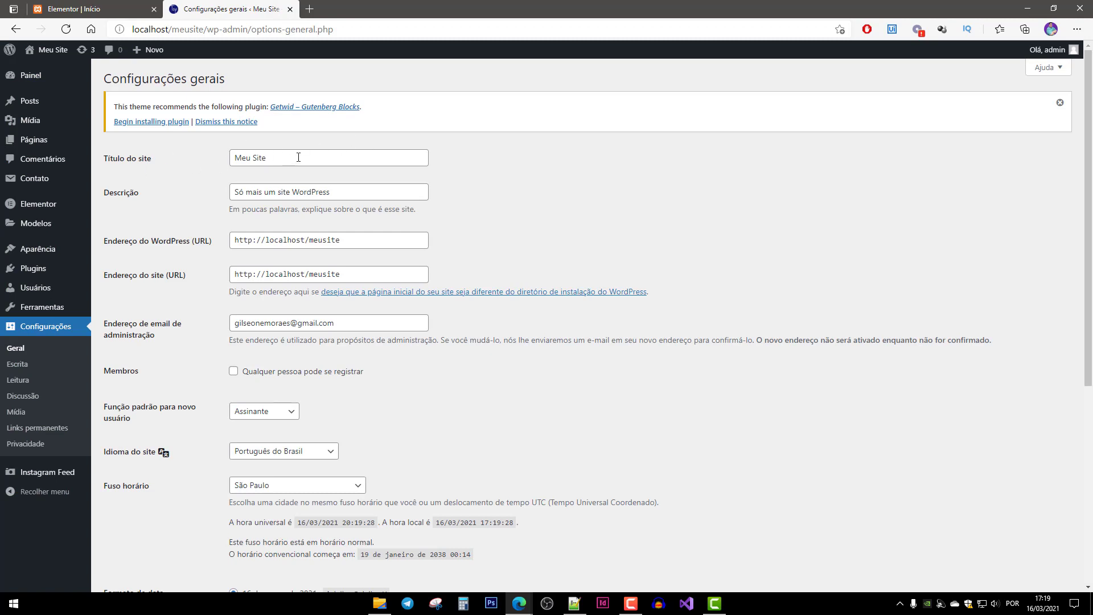
left_click_drag(298, 157, 207, 152)
left_click_drag(309, 153, 220, 158)
left_click_drag(341, 192, 183, 196)
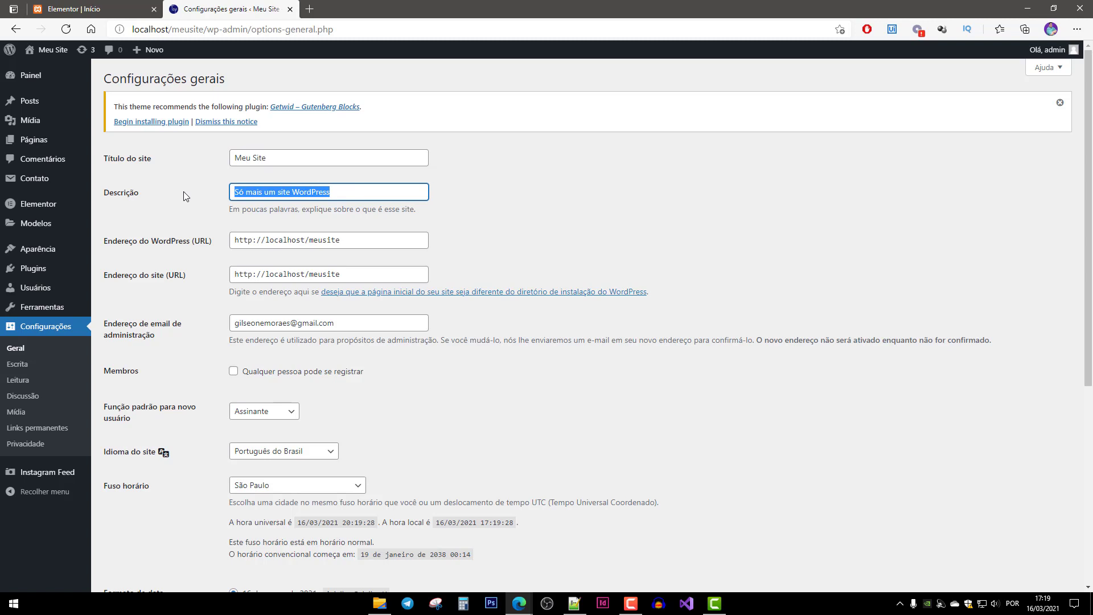
type("- ")
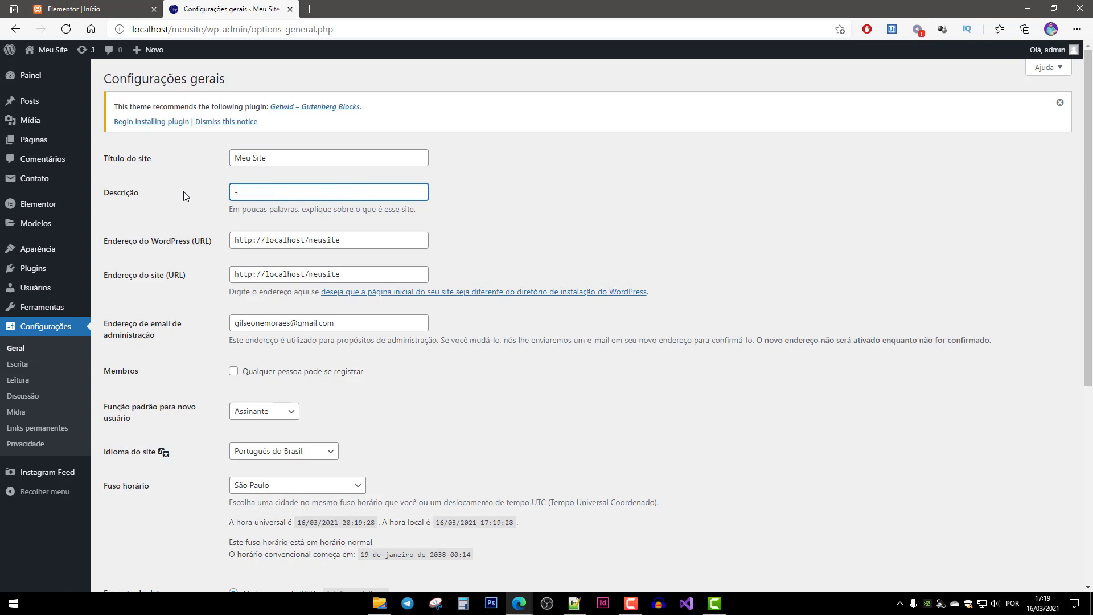
type("Po")
key("BackSpace")
key("BackSpace")
type("Portifólio")
key("Left")
key("Left")
key("Left")
key("Left")
key("Left")
key("BackSpace")
key("End")
type("Pessoal")
Save the new tagline and go to the live home page.
scroll(184, 195, "down", 6)
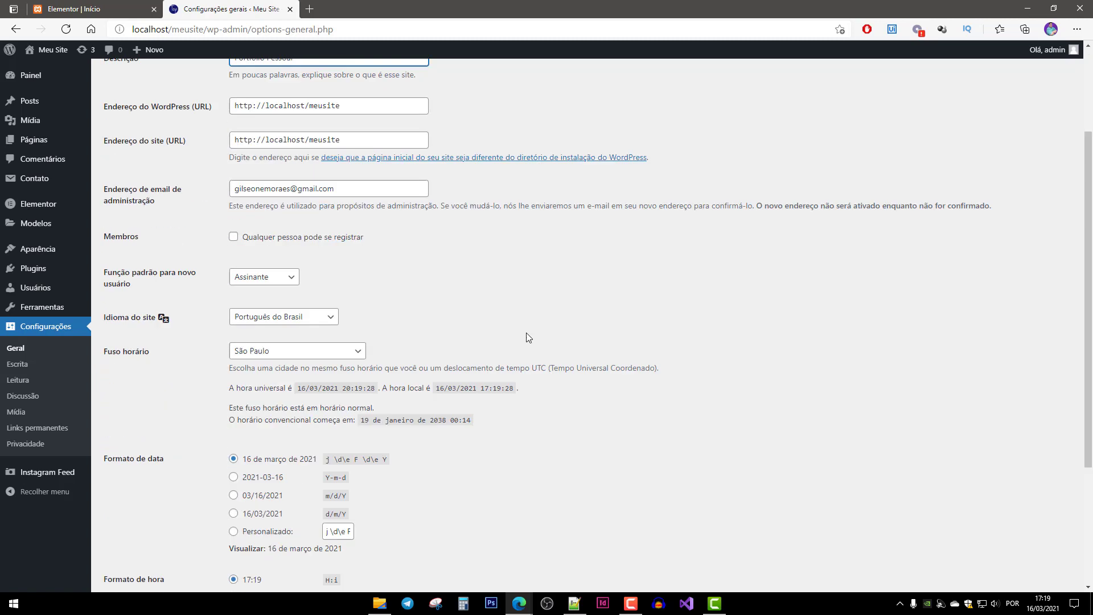
left_click(120, 540)
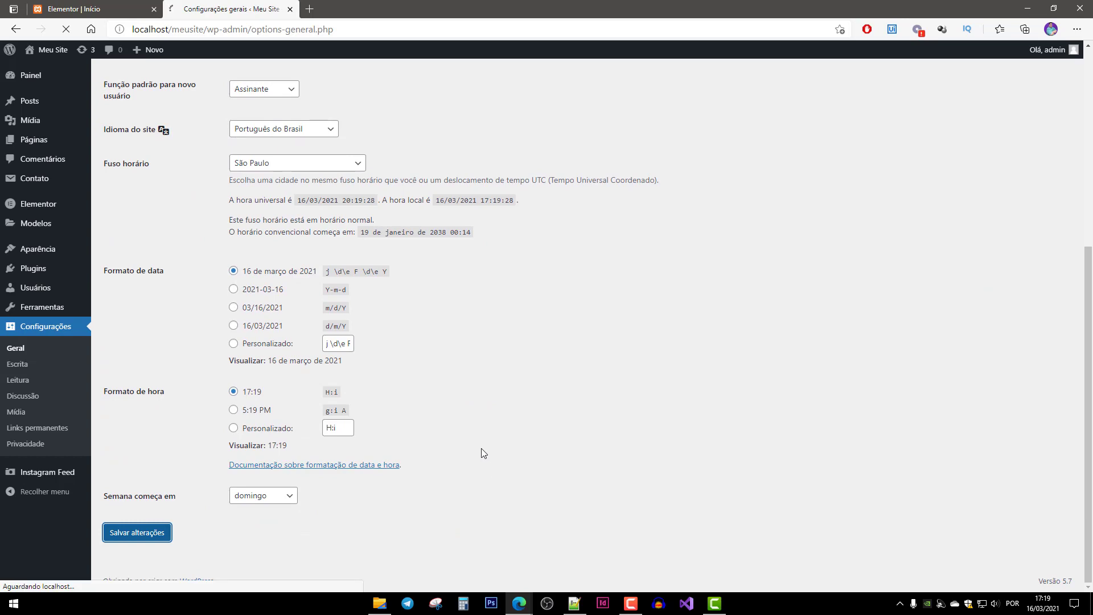
left_click(50, 49)
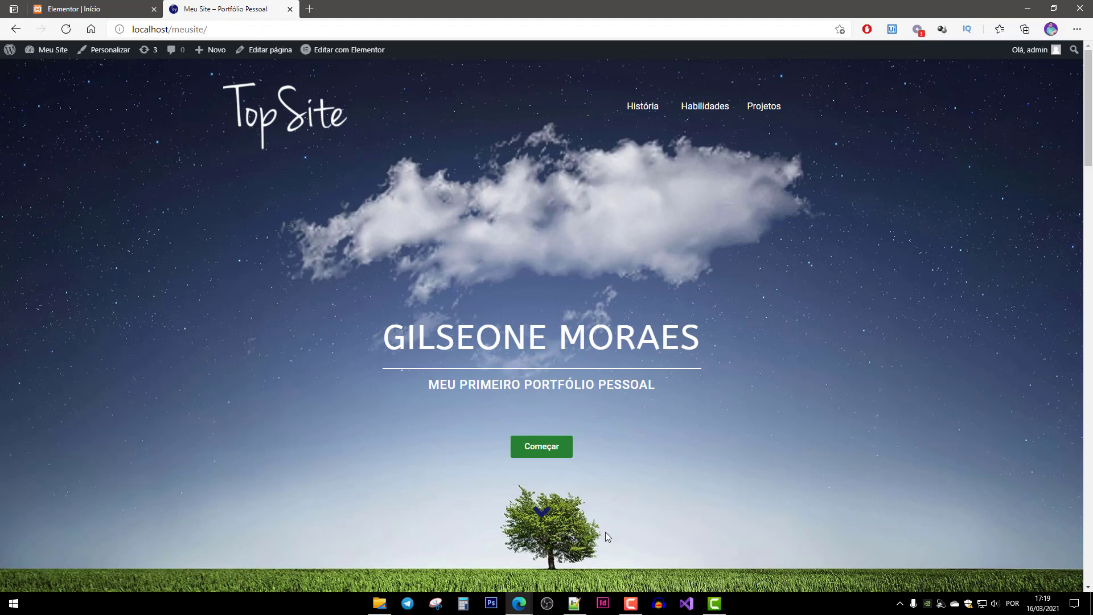
left_click(542, 514)
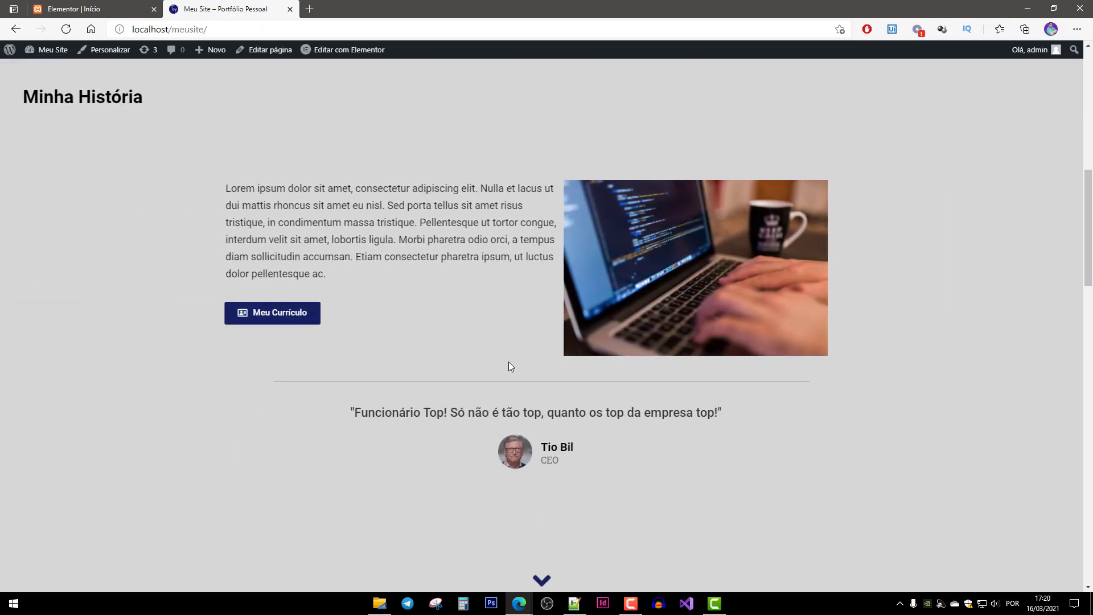
left_click(544, 582)
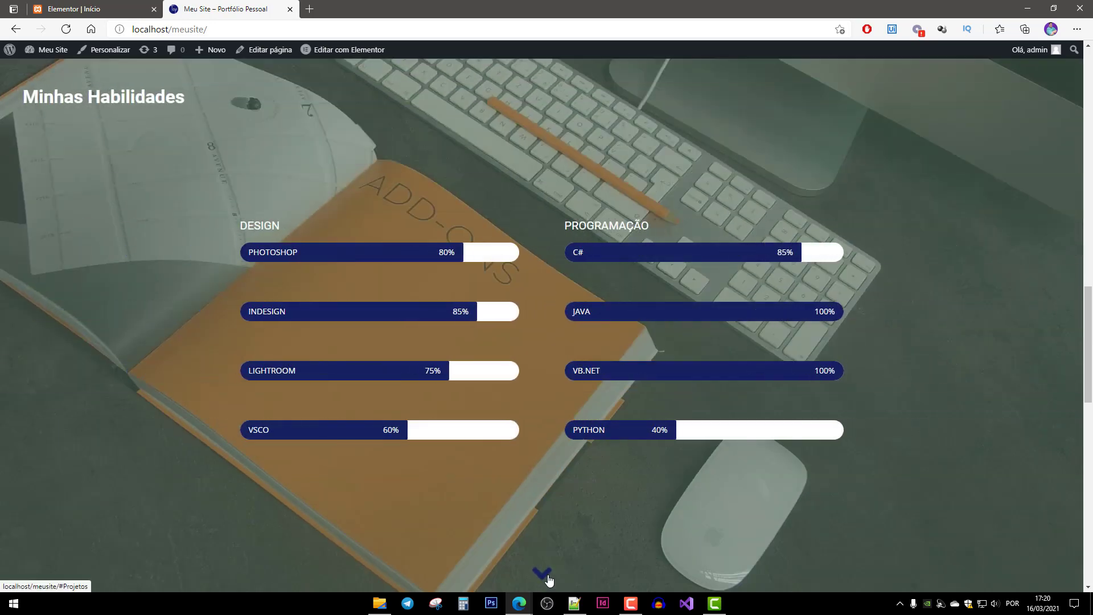
left_click(542, 573)
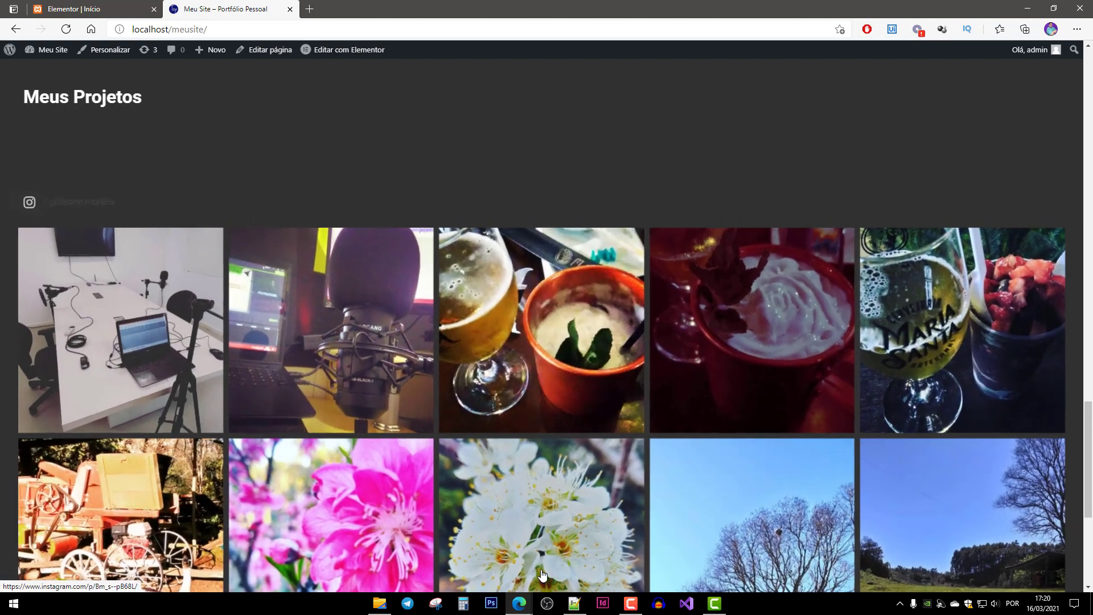
scroll(544, 569, "down", 4)
scroll(544, 570, "down", 2)
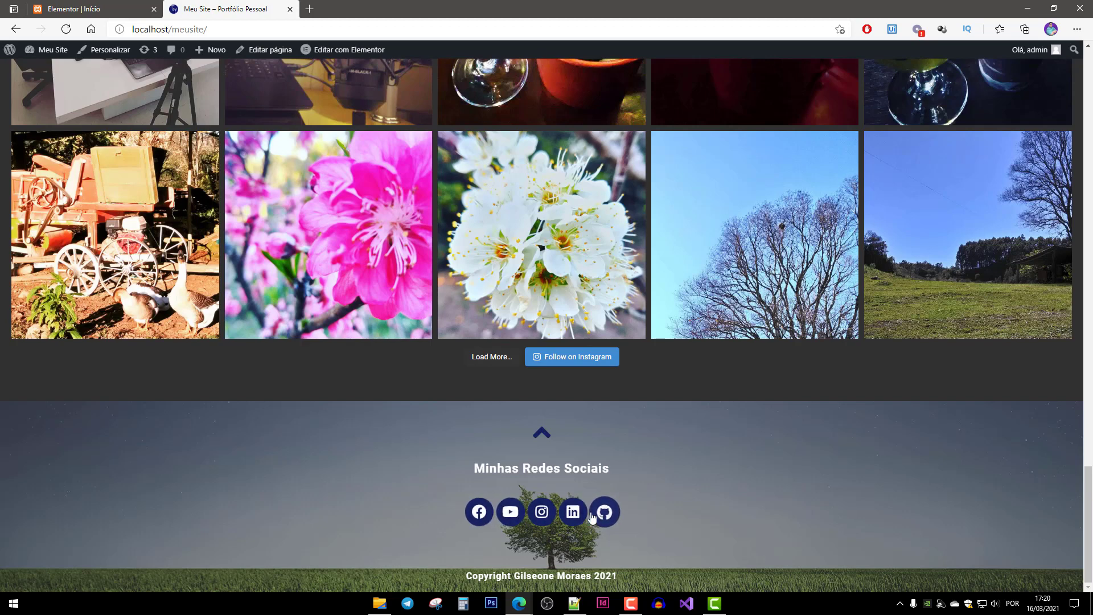
scroll(713, 502, "up", 20)
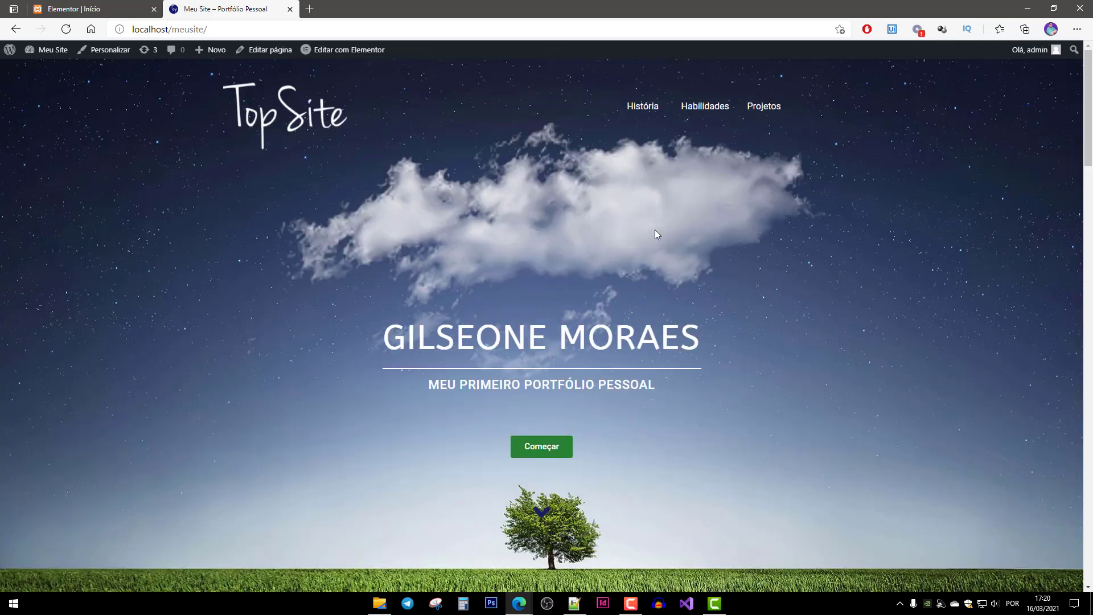
scroll(664, 307, "down", 10)
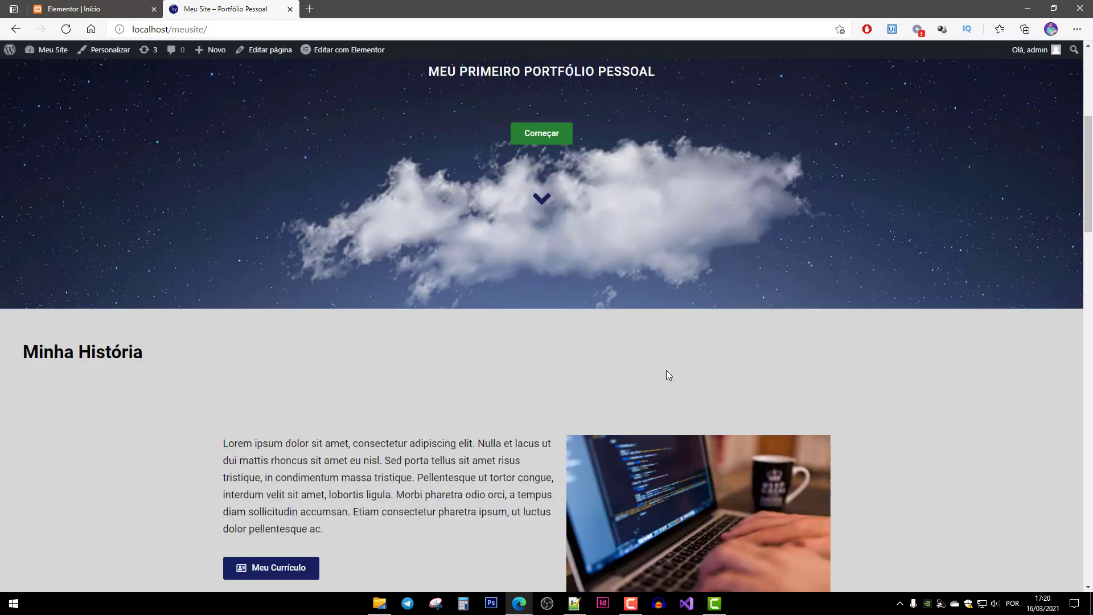
scroll(663, 353, "up", 2)
scroll(664, 345, "up", 8)
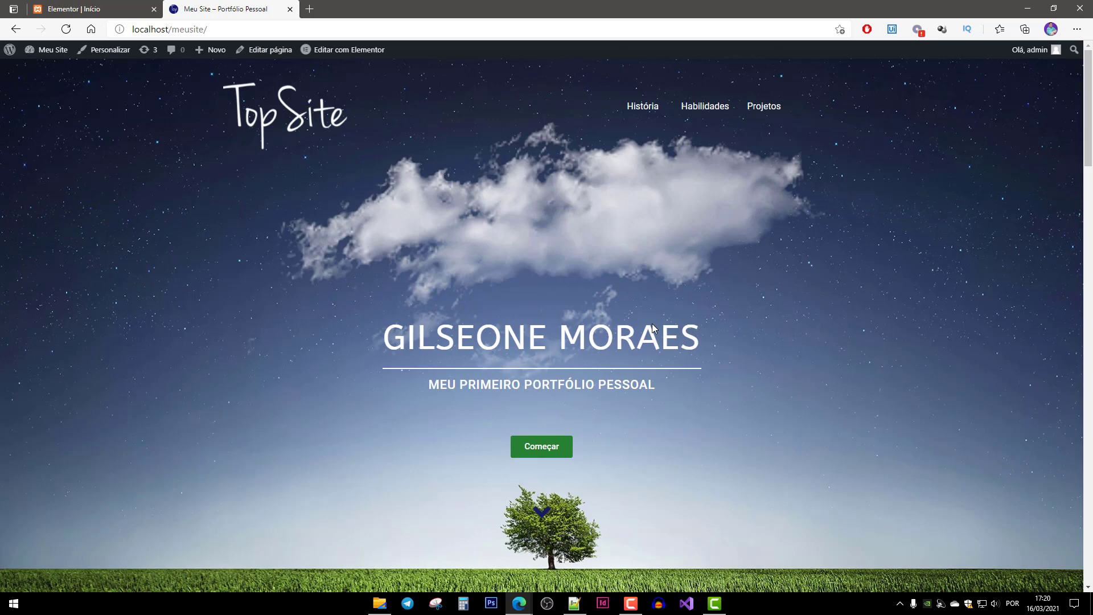
left_click(710, 112)
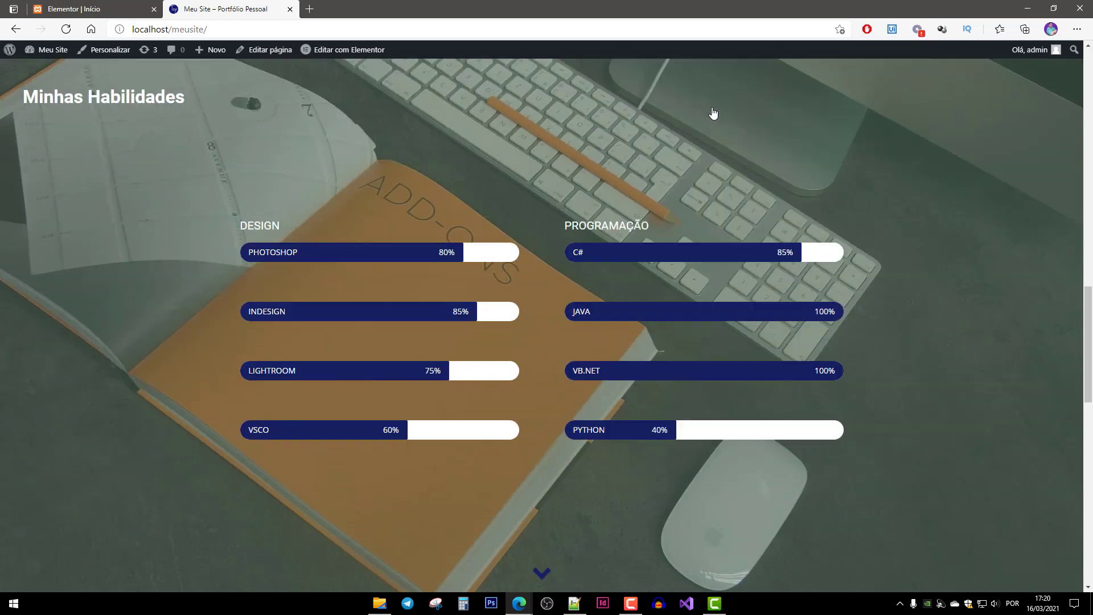